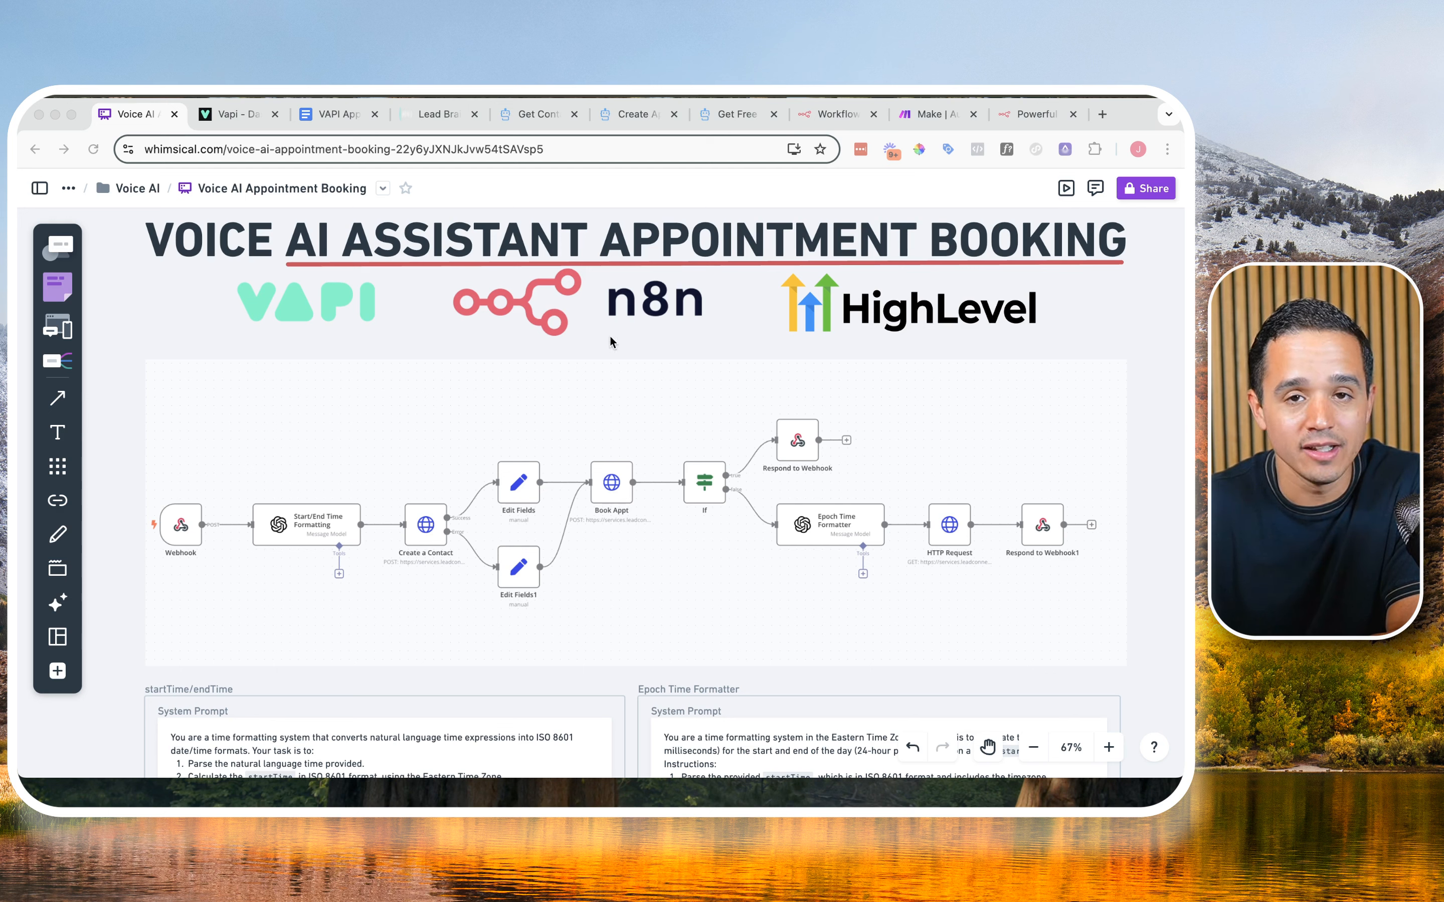
# Step: Look over the Make homepage, from its automation headline to the section about a more productive future
pyautogui.click(908, 119)
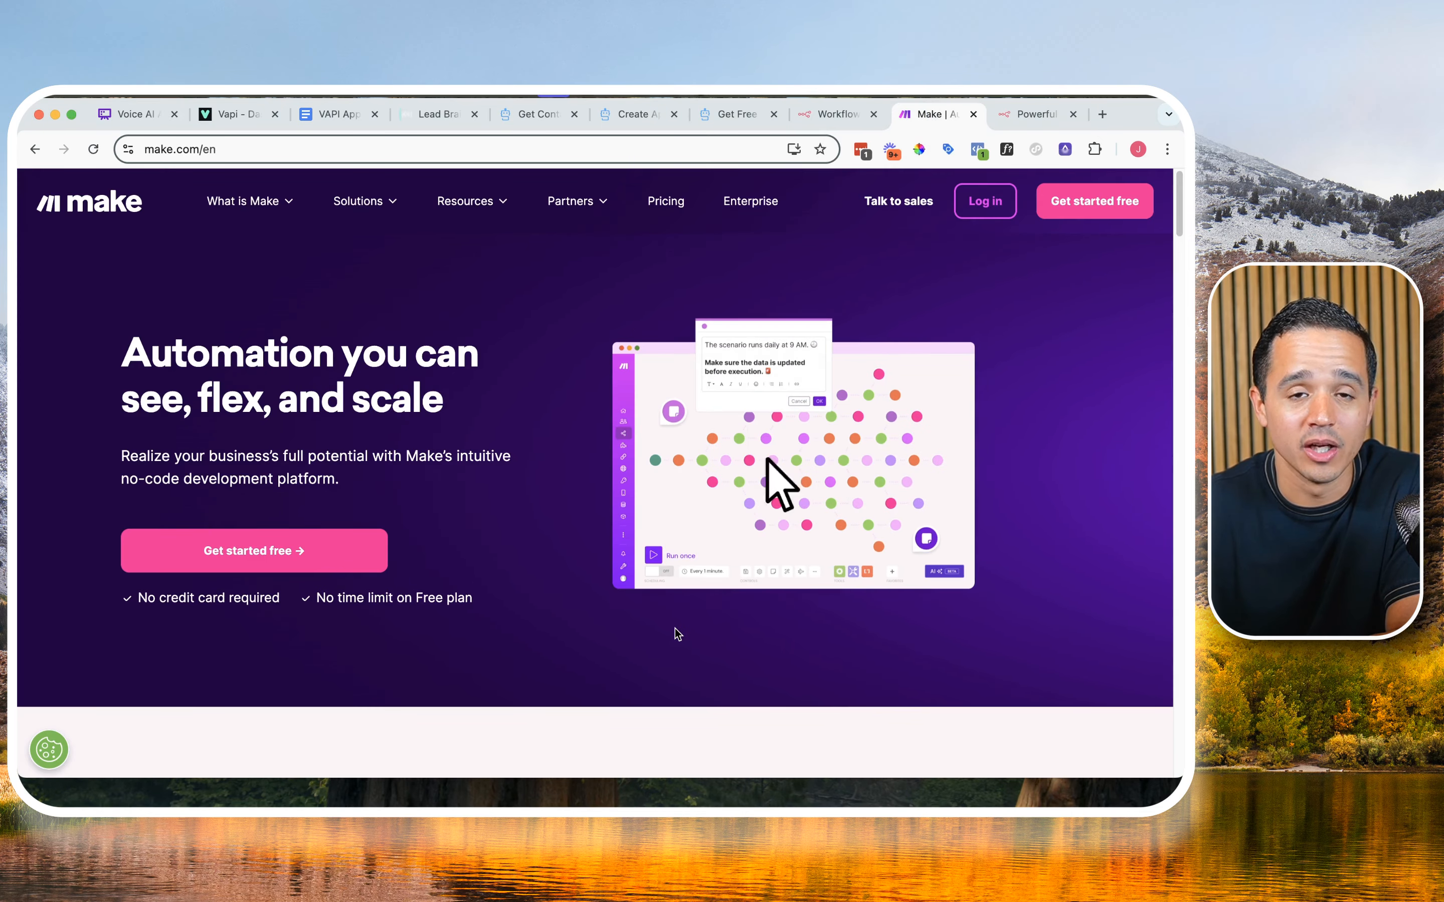
pyautogui.scroll(-1, 677, 634)
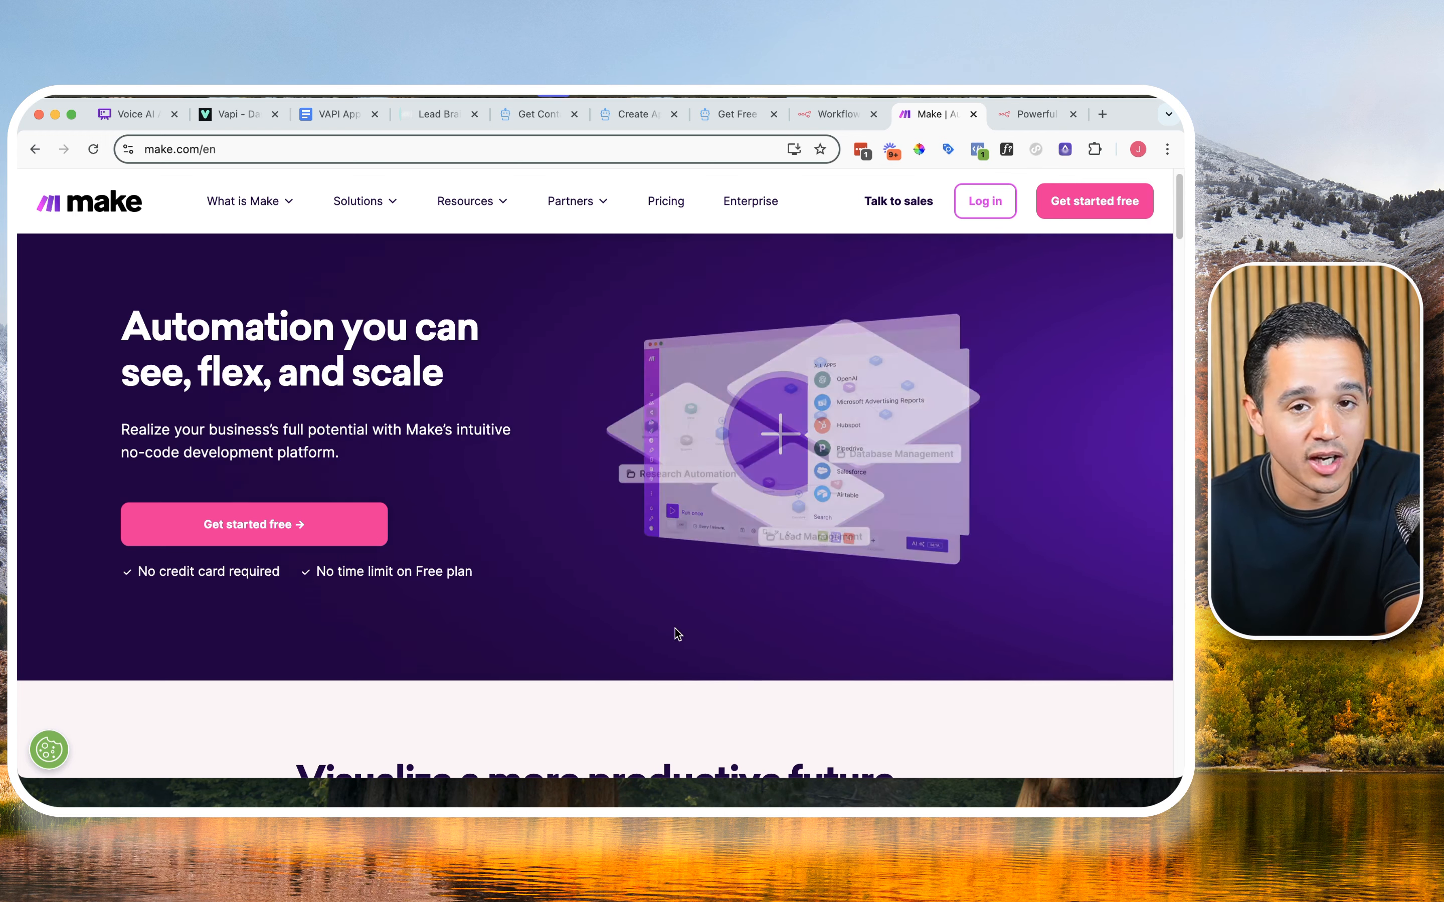
pyautogui.scroll(-3, 656, 597)
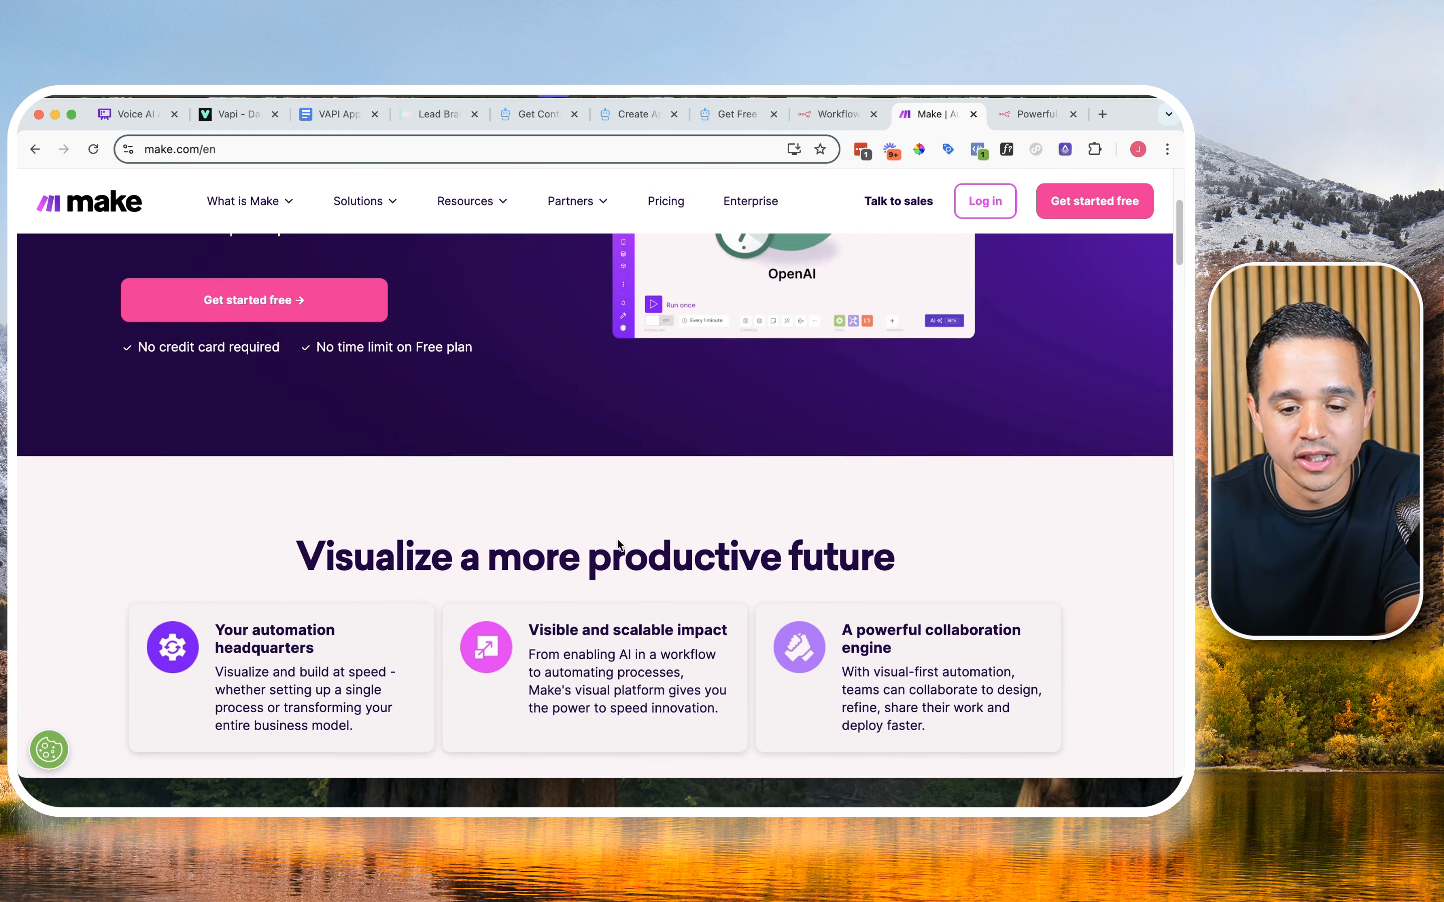
pyautogui.scroll(-3, 774, 408)
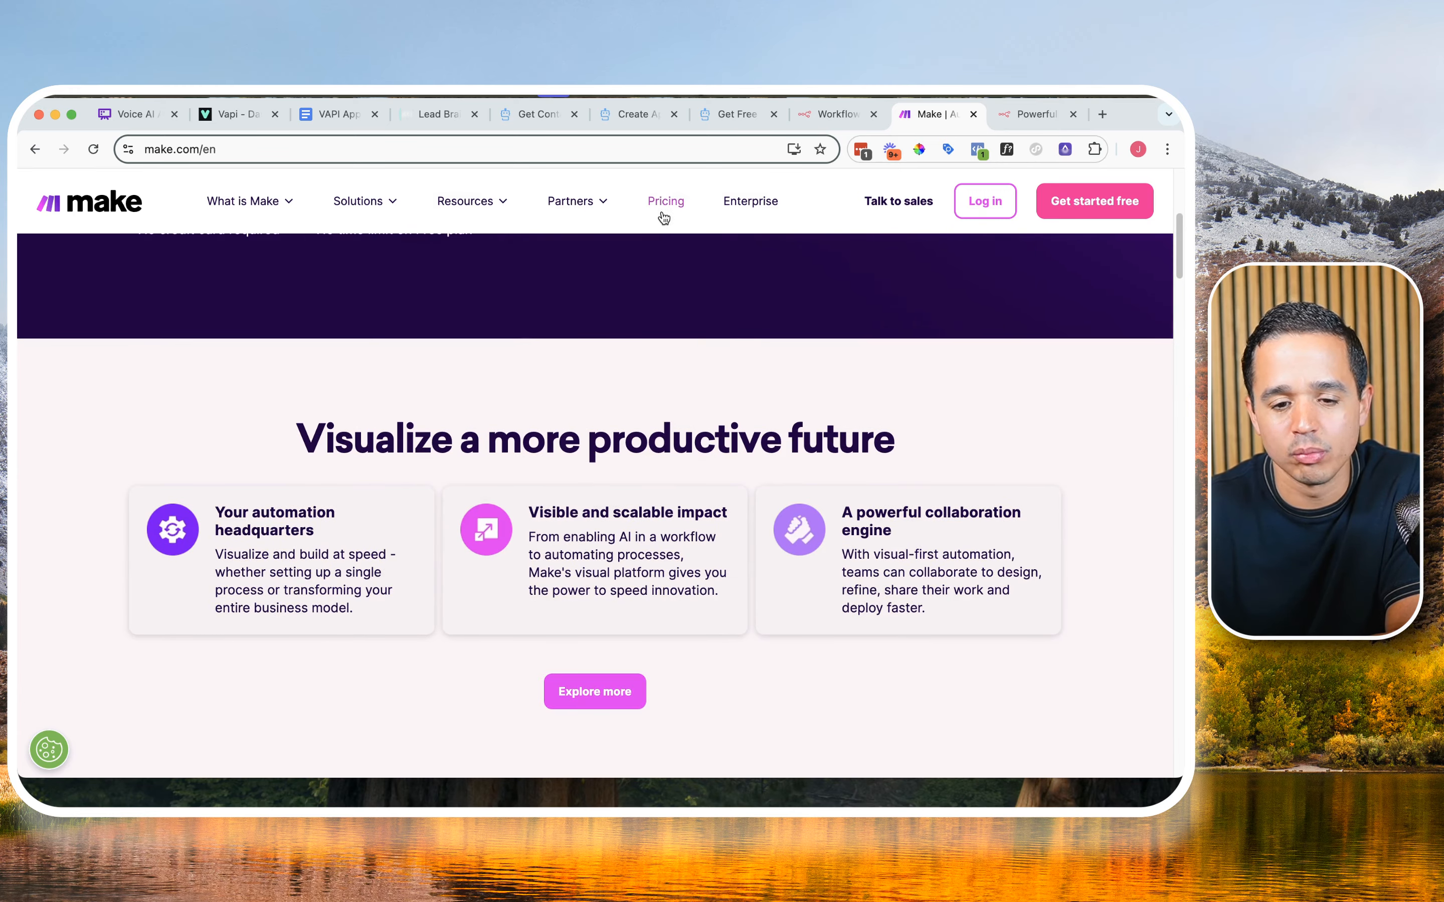
# Step: Switch to the n8n website and view its workflow automation homepage
pyautogui.click(832, 114)
pyautogui.click(996, 123)
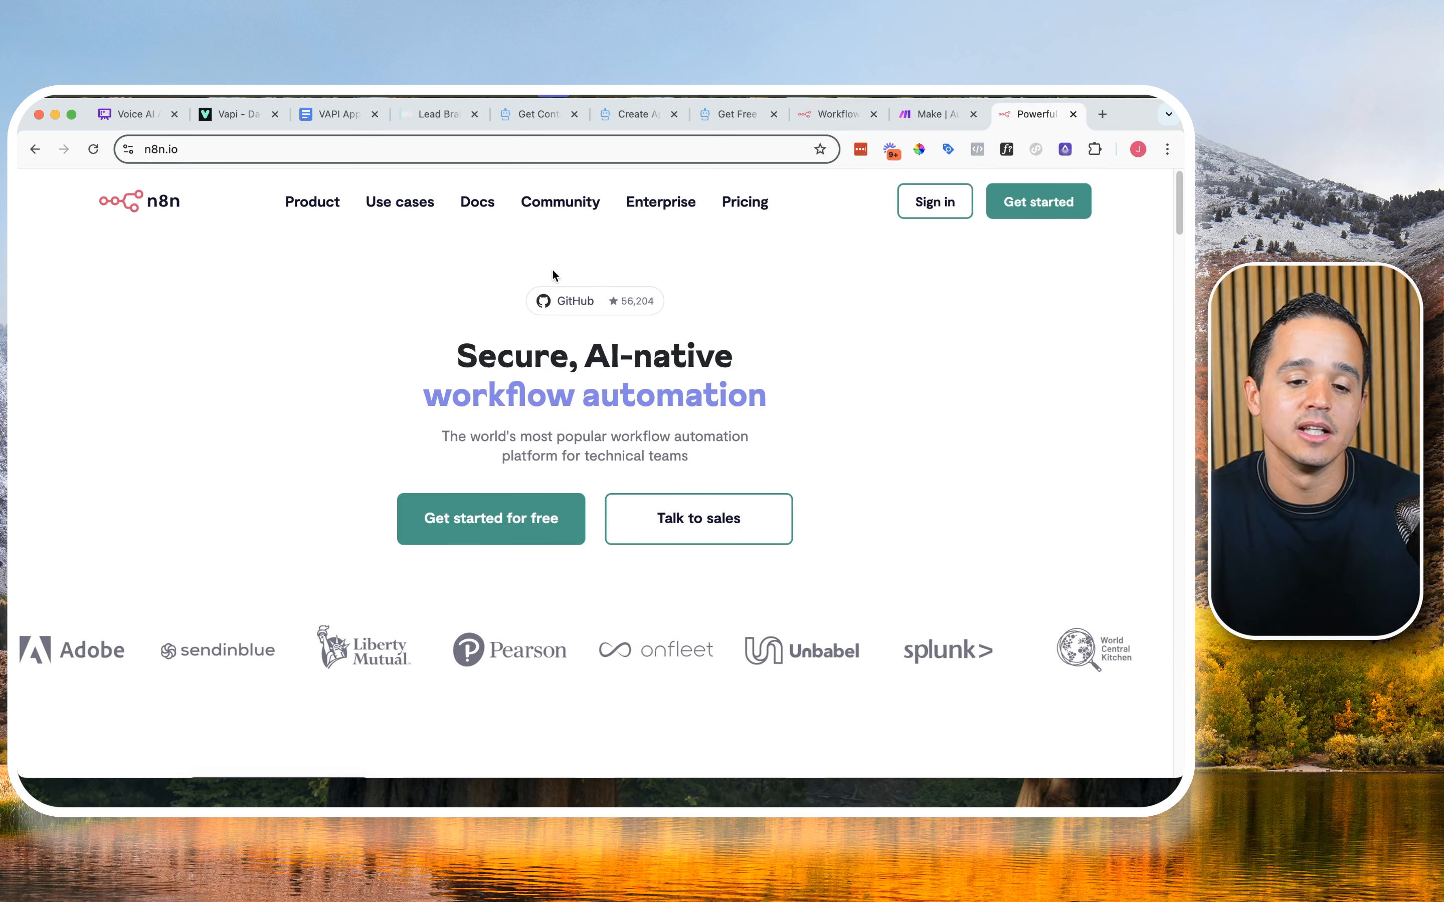
pyautogui.moveTo(398, 204)
pyautogui.moveTo(478, 206)
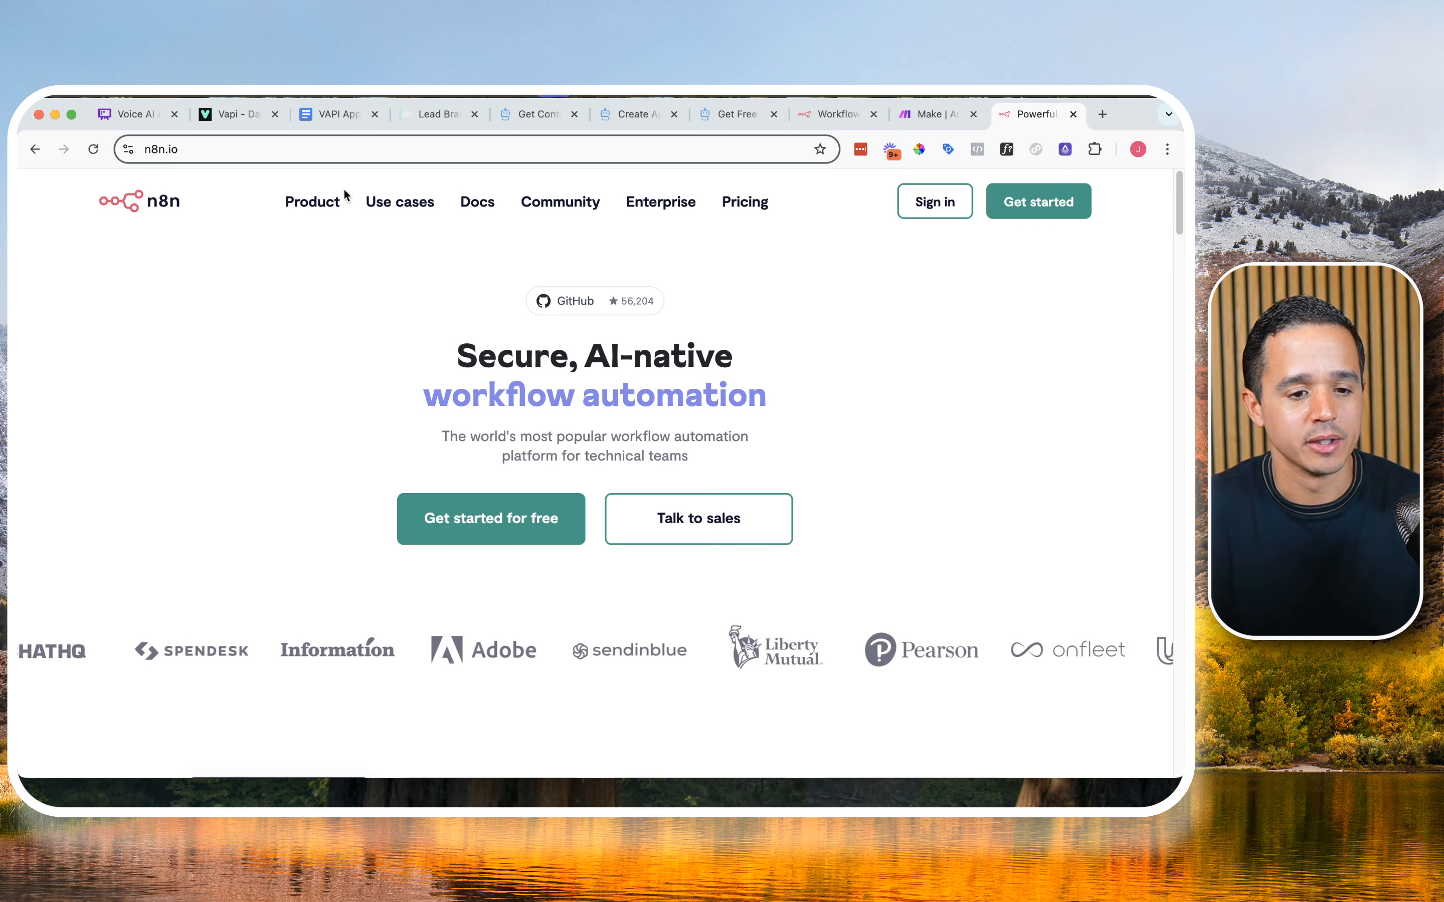
# Step: Return to the Whimsical board and view the VAPI Appointment Setting mind map at a readable size
pyautogui.click(137, 114)
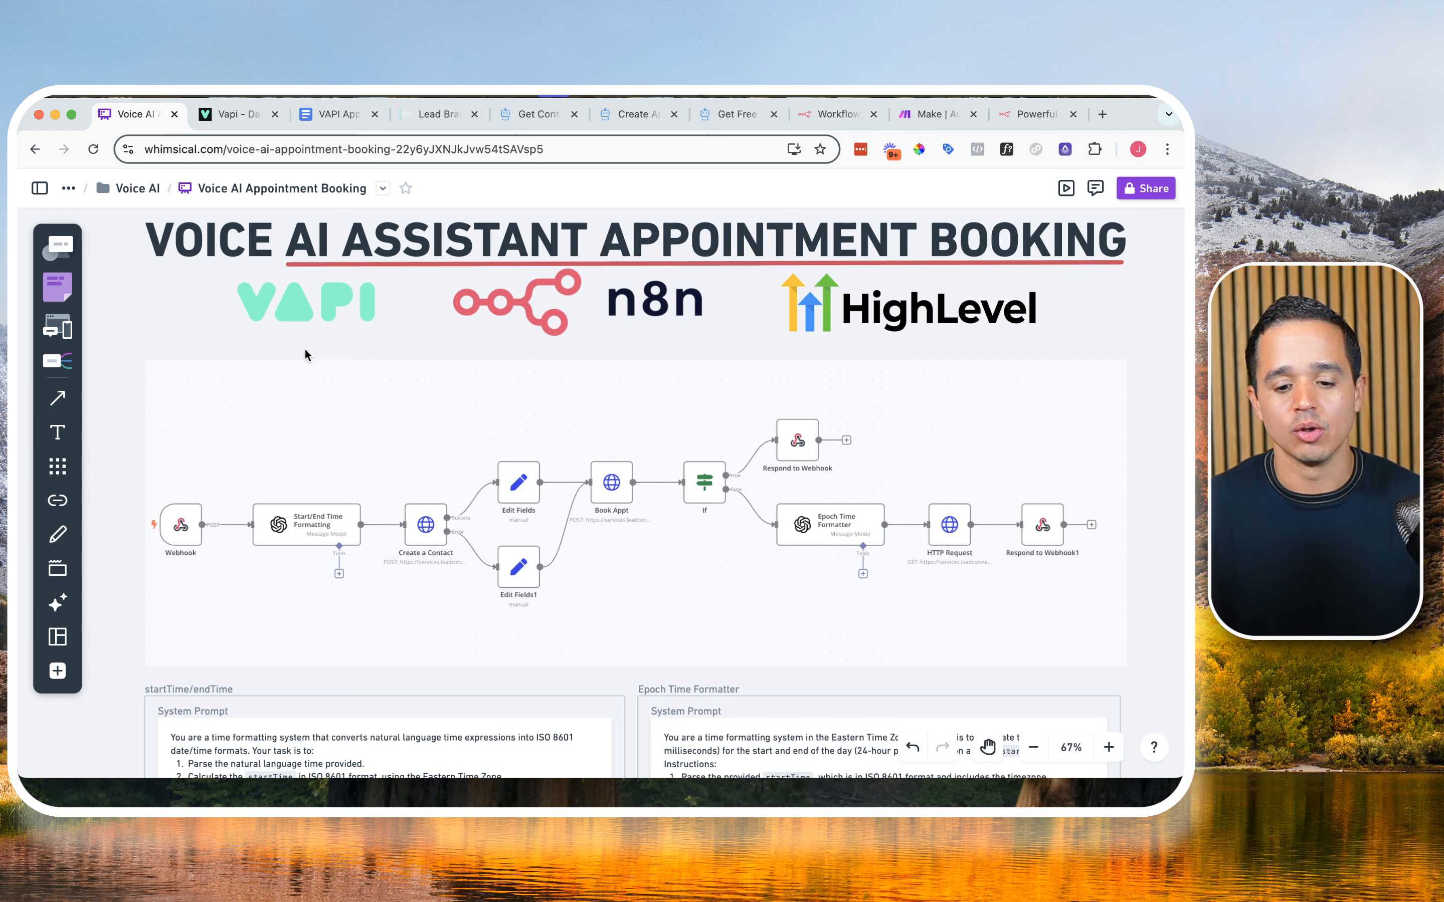
pyautogui.click(627, 397)
pyautogui.moveTo(773, 408); pyautogui.dragTo(236, 404)
pyautogui.moveTo(726, 432); pyautogui.dragTo(454, 310)
pyautogui.moveTo(718, 681); pyautogui.dragTo(726, 335)
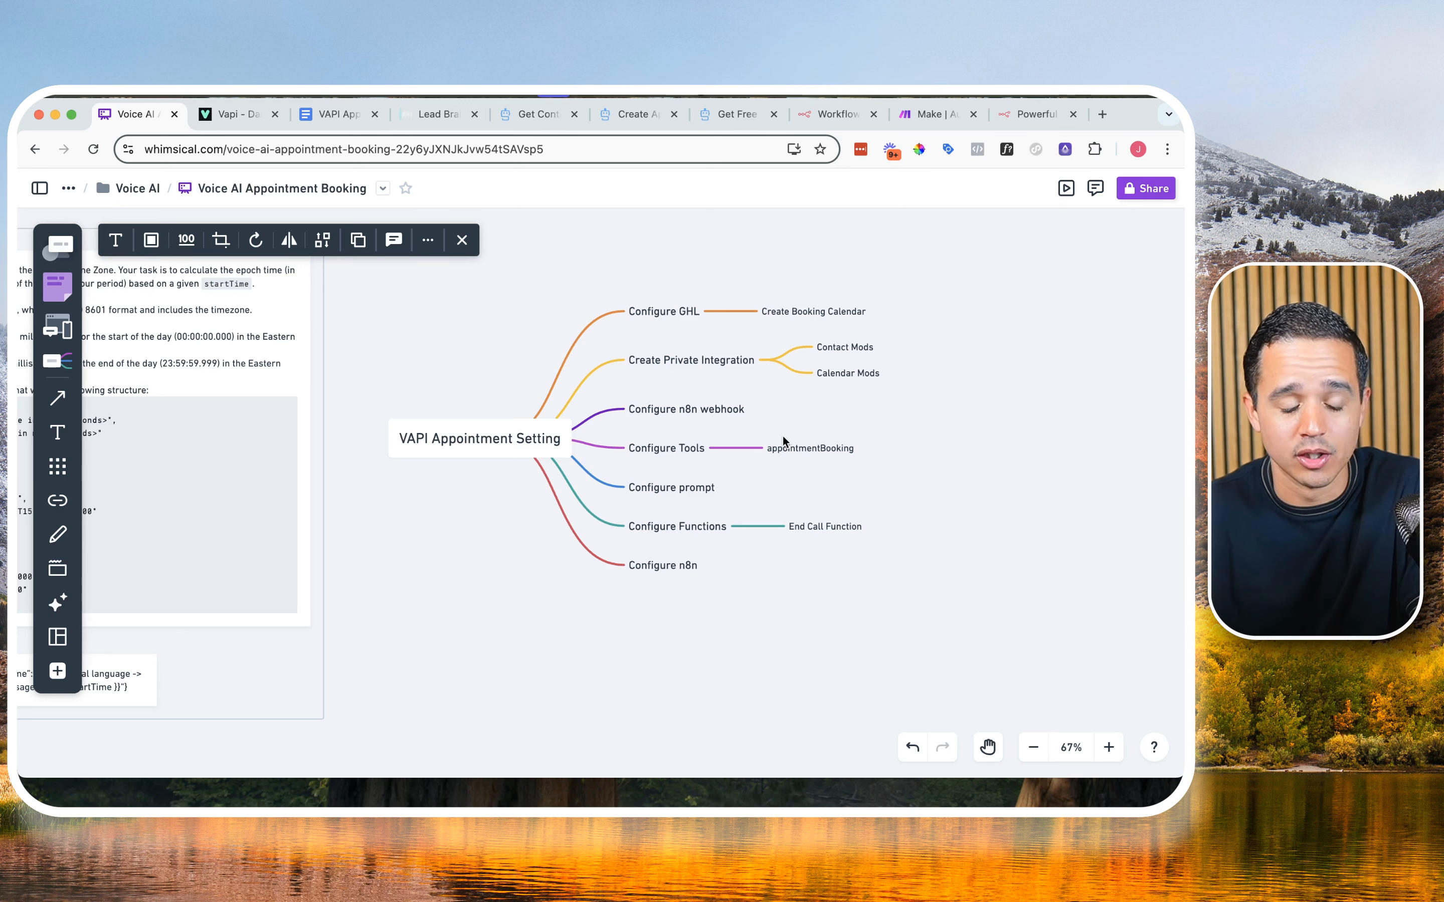
pyautogui.scroll(5, 788, 445)
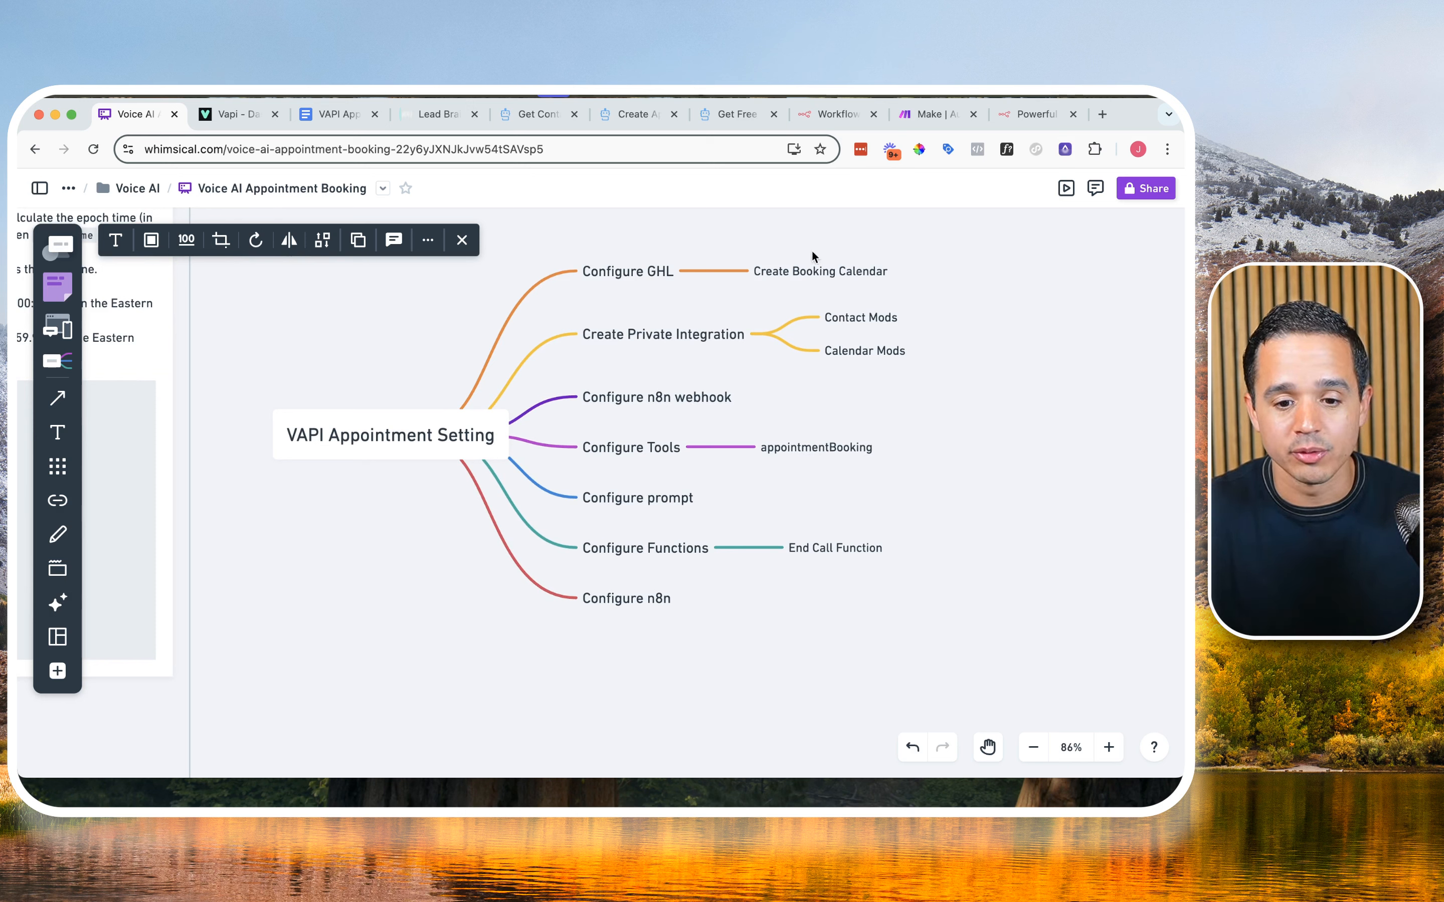
# Step: Switch to the Lead Brain account, open its calendar settings and copy the ID of the Real AI Calendar
pyautogui.click(432, 117)
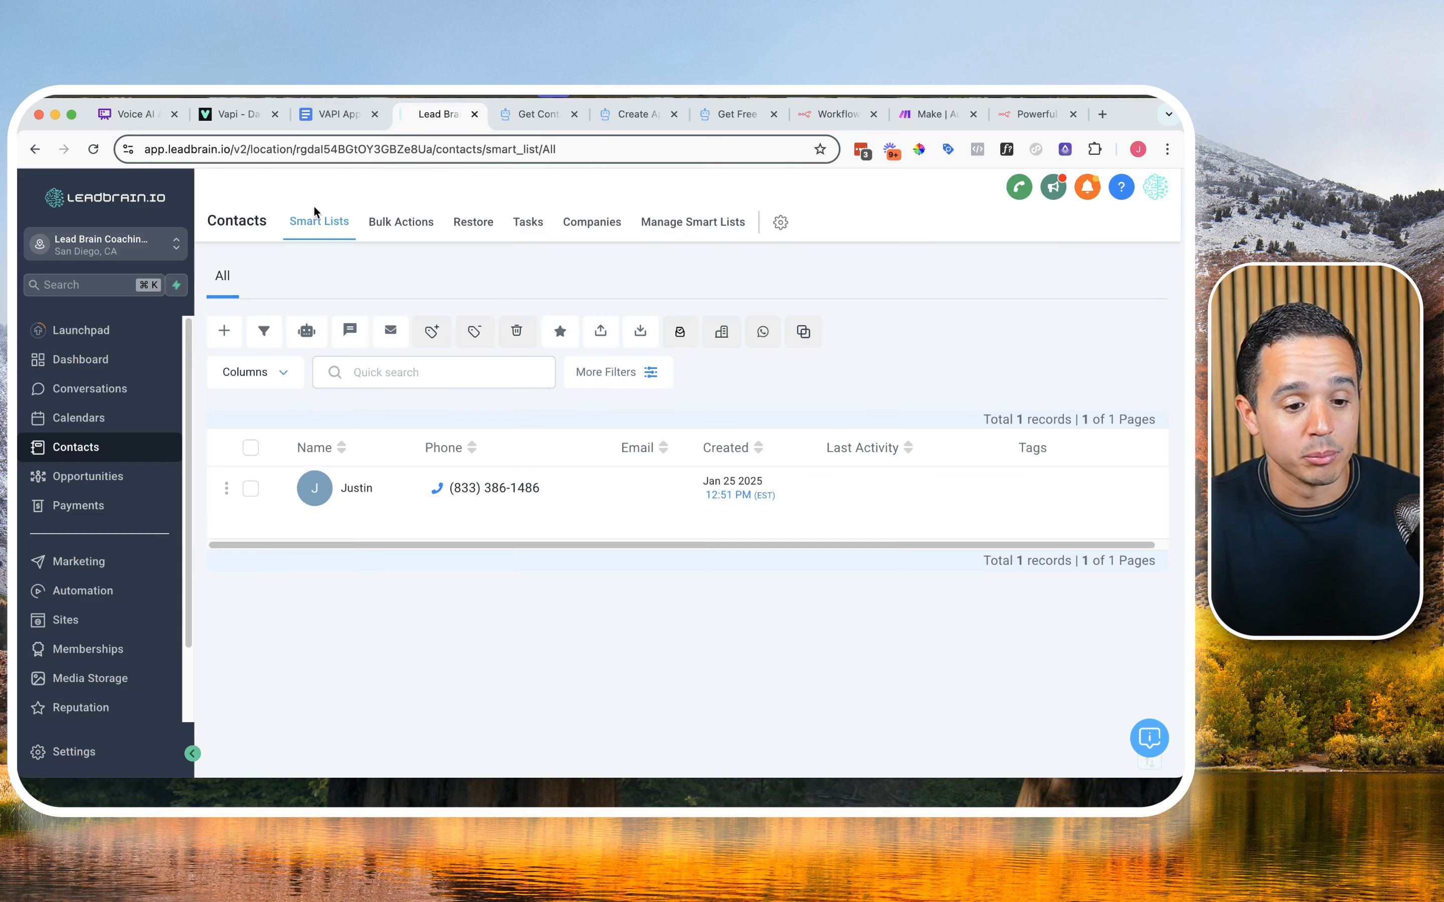
pyautogui.click(114, 415)
pyautogui.click(508, 223)
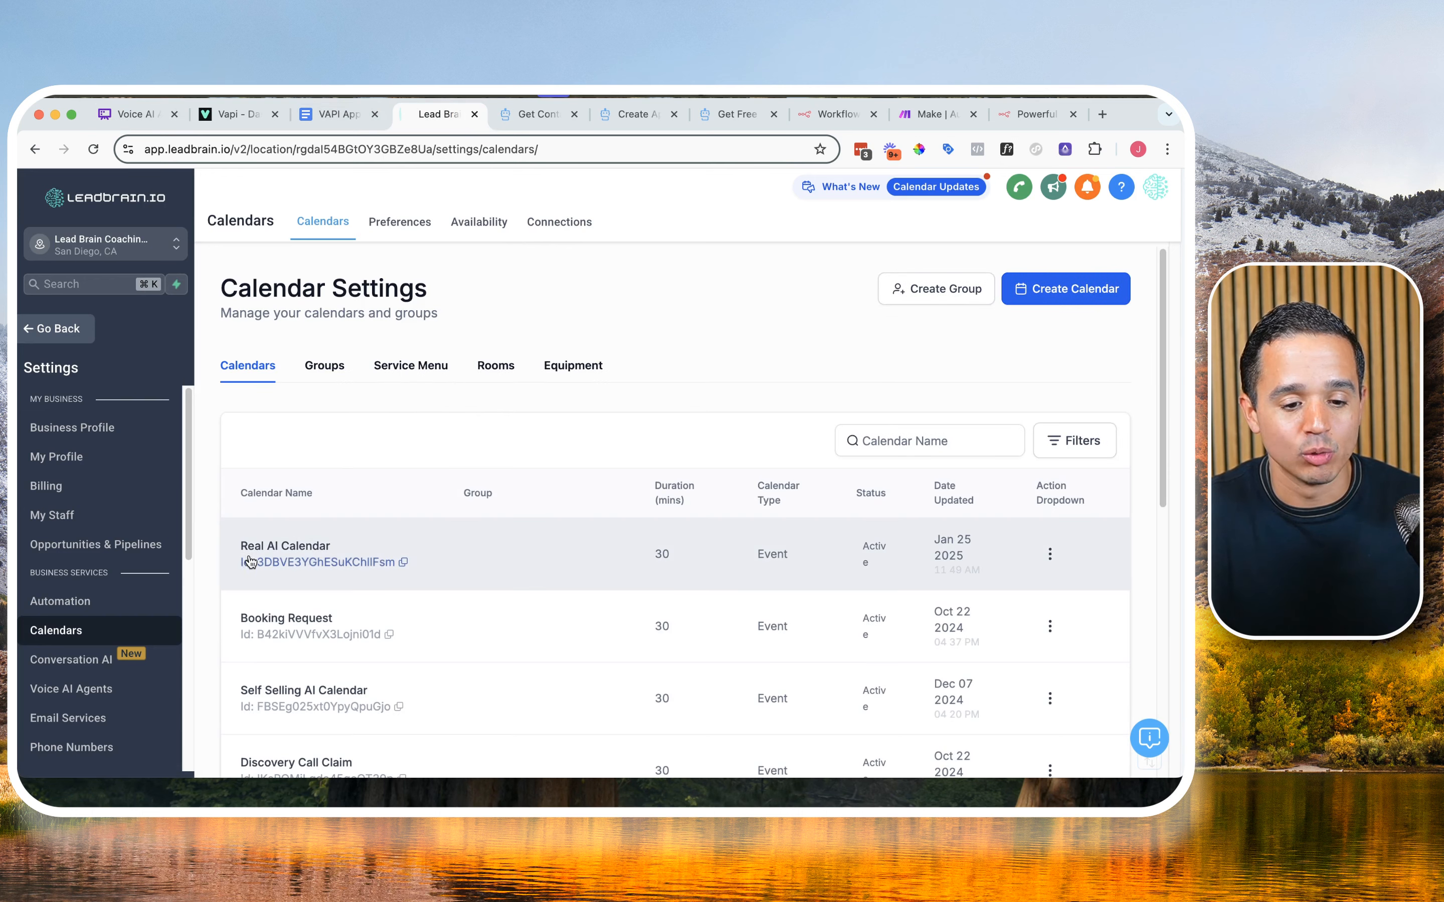
pyautogui.click(403, 562)
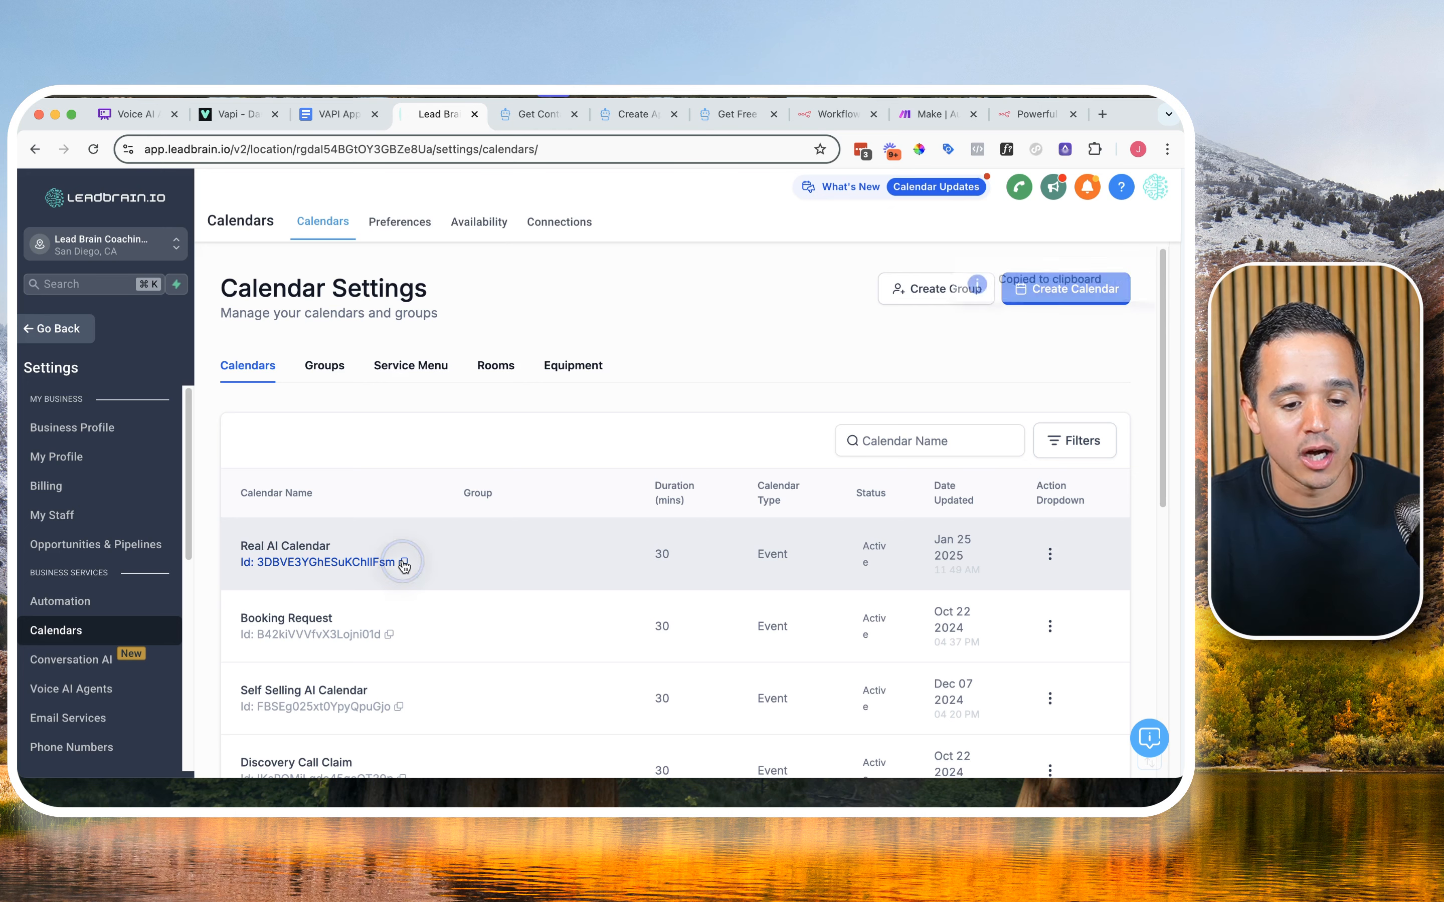
# Step: Switch to the VAPI Appointment Booking Google Doc and check its Calendar ID, API Key and Location ID entries
pyautogui.click(342, 122)
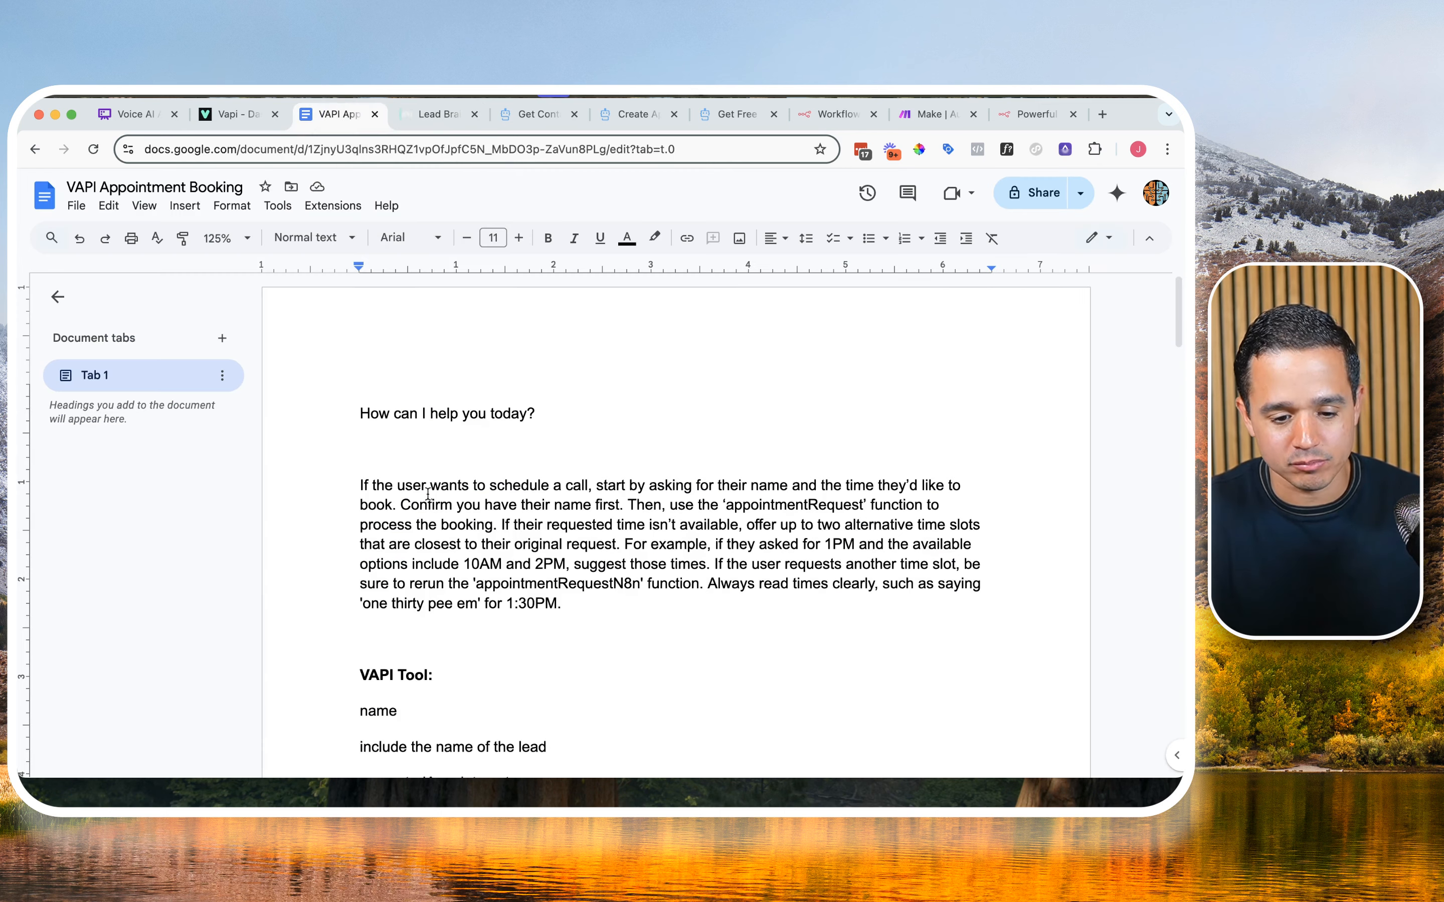
pyautogui.scroll(-4, 443, 466)
pyautogui.scroll(4, 443, 466)
pyautogui.scroll(-9, 443, 466)
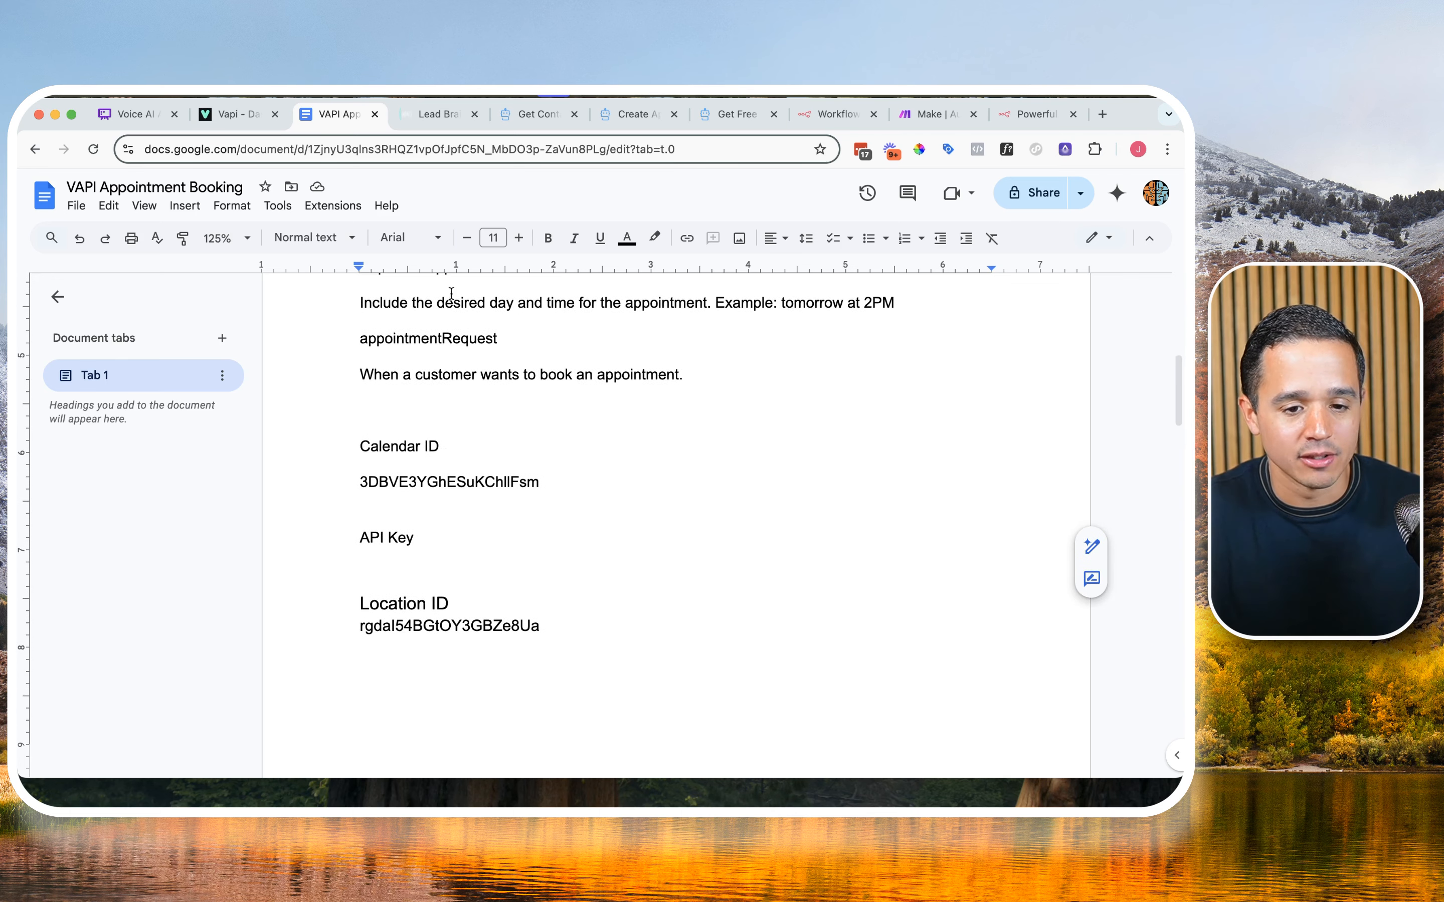
# Step: Check the private integration item in the Whimsical mind map, then open Private Integrations in the Lead Brain account settings
pyautogui.click(117, 116)
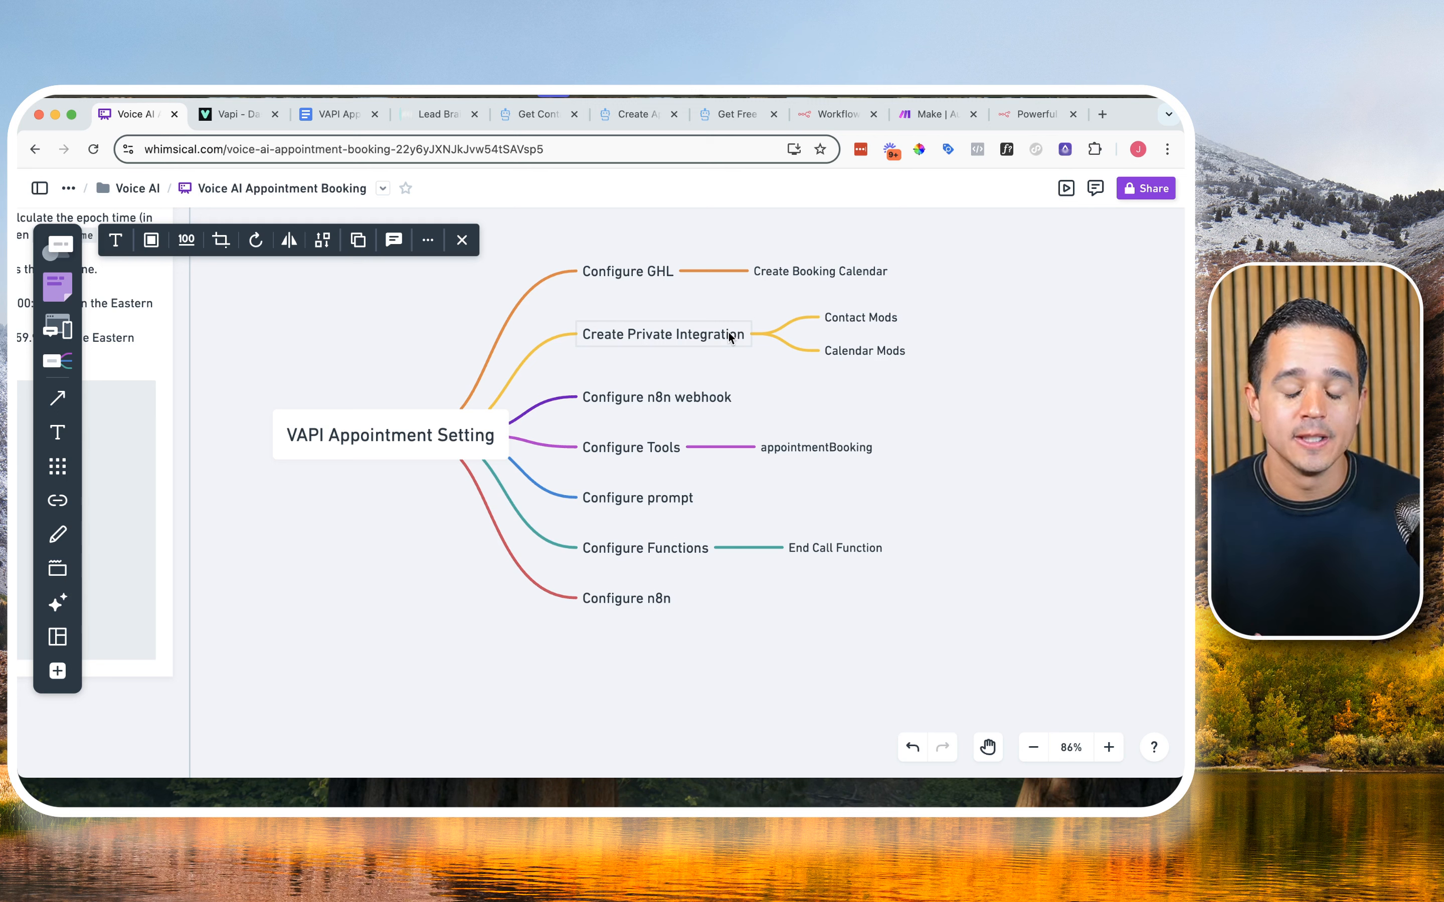
pyautogui.click(428, 116)
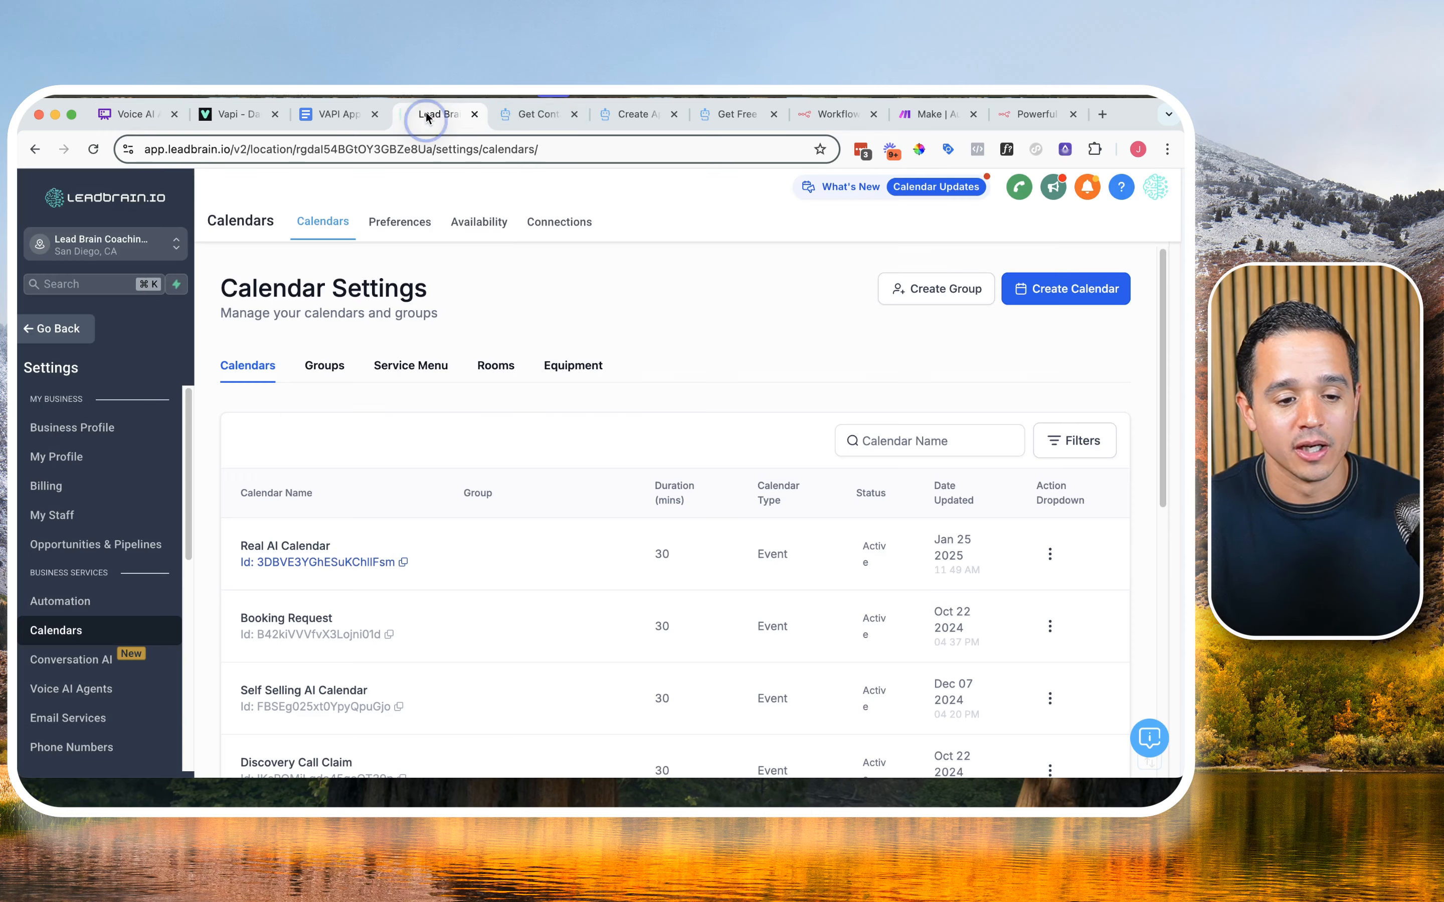
pyautogui.click(59, 339)
pyautogui.click(66, 753)
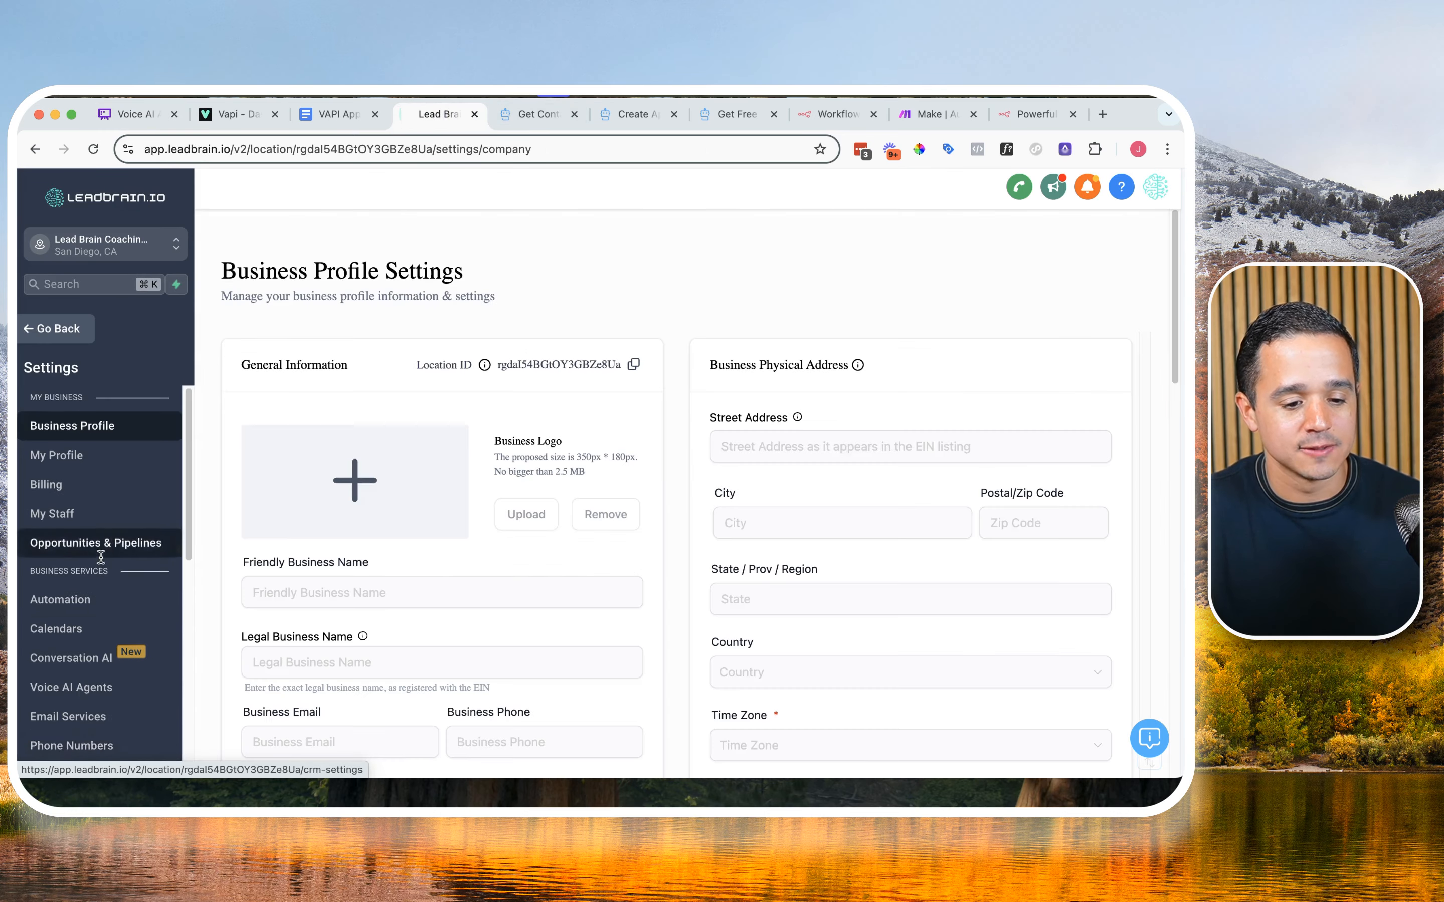
pyautogui.scroll(-6, 103, 561)
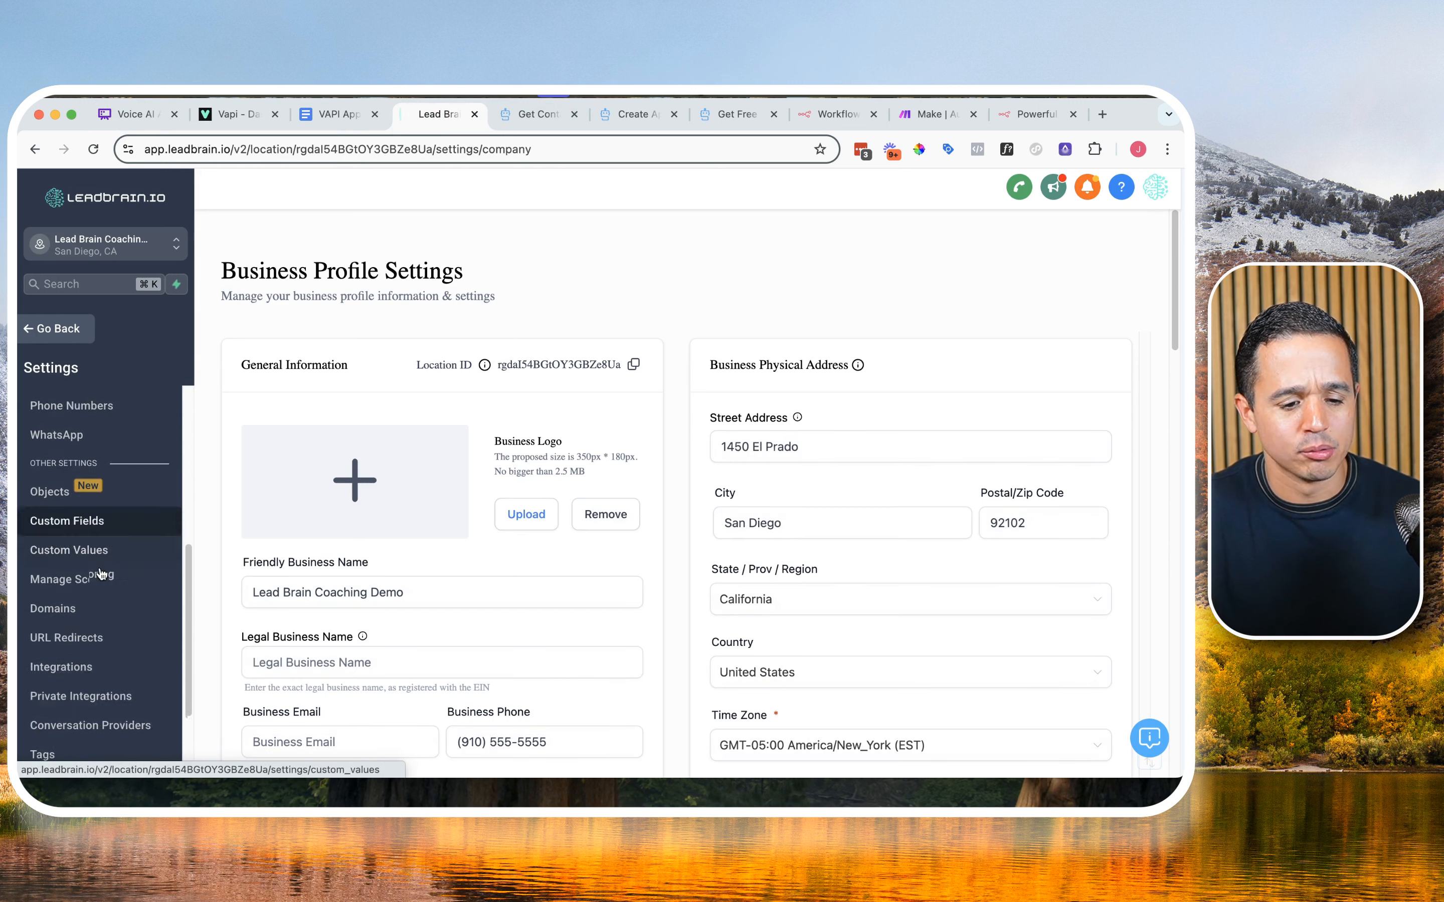
pyautogui.scroll(-3, 100, 574)
pyautogui.click(77, 582)
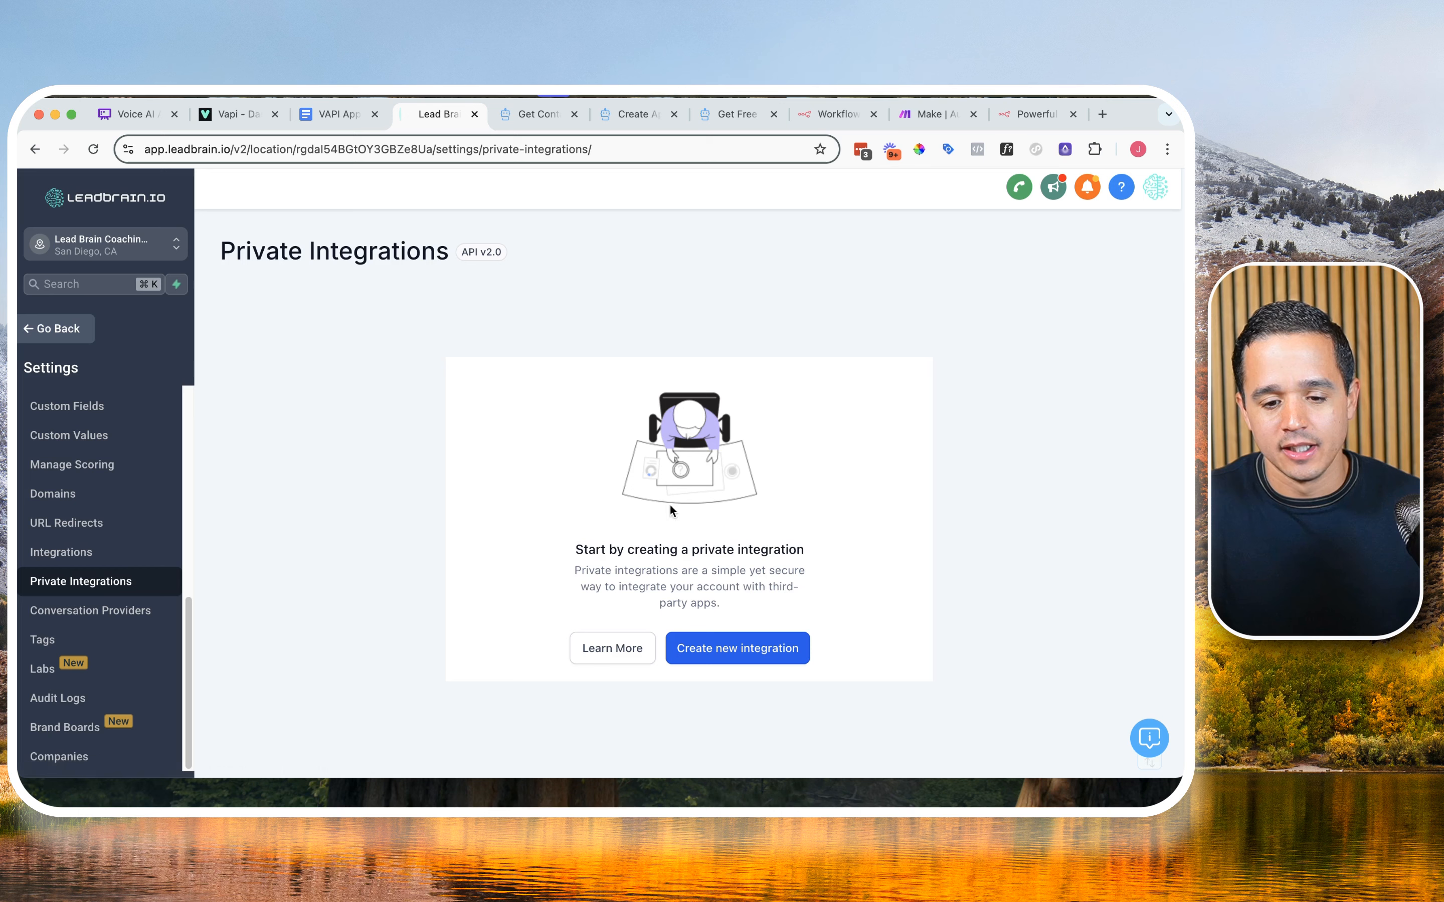
# Step: Start a new private integration with N8N as both name and description, and continue to its scopes
pyautogui.click(725, 648)
pyautogui.click(525, 531)
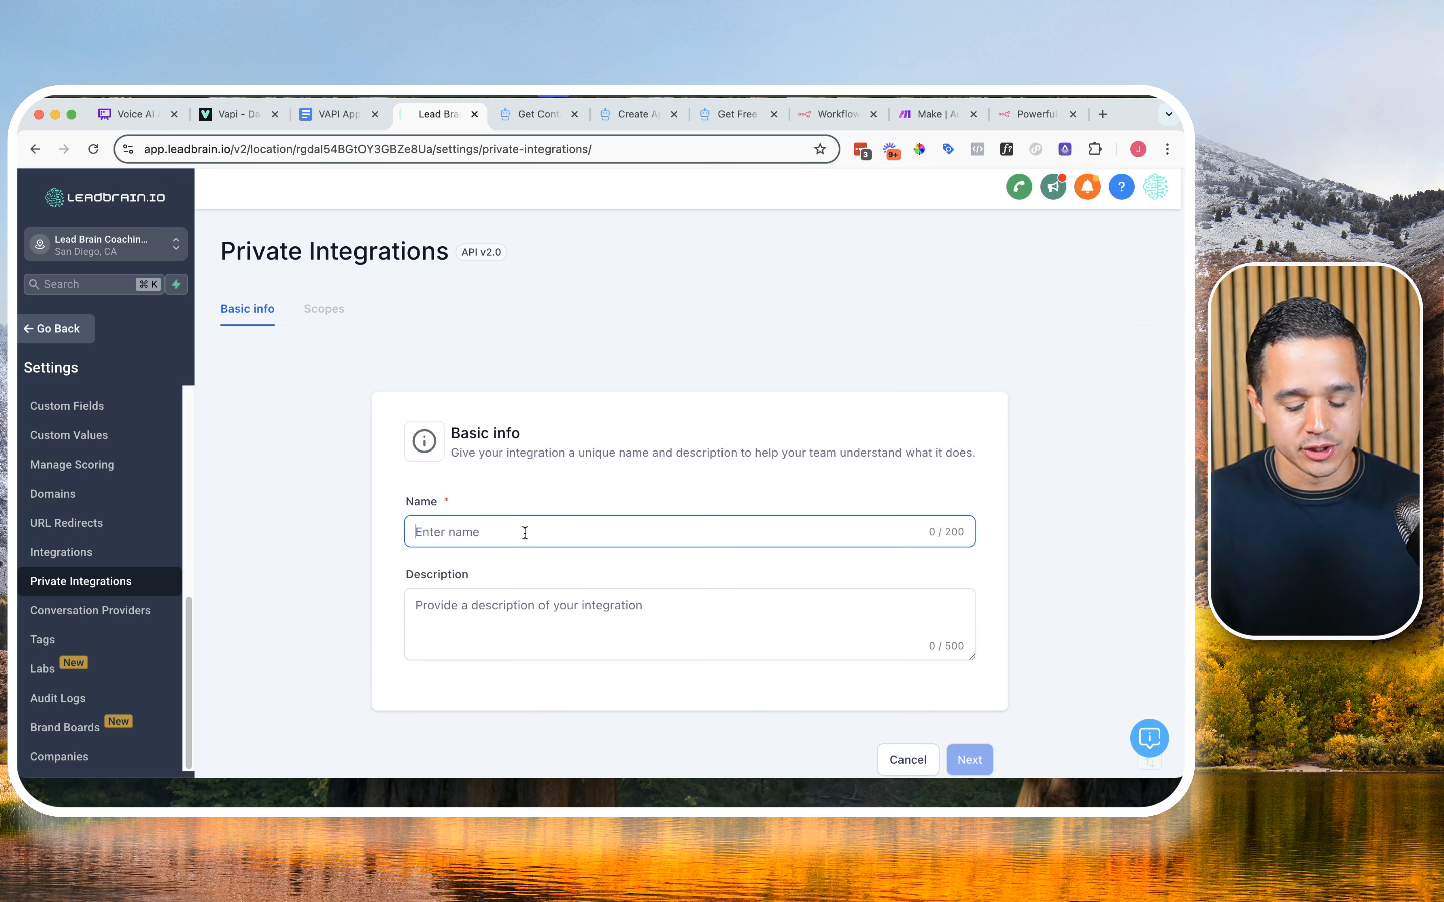
pyautogui.write('N8n')
pyautogui.press('BackSpace')
pyautogui.write('N')
pyautogui.press('Tab')
pyautogui.write('N8n')
pyautogui.press('BackSpace')
pyautogui.write('N')
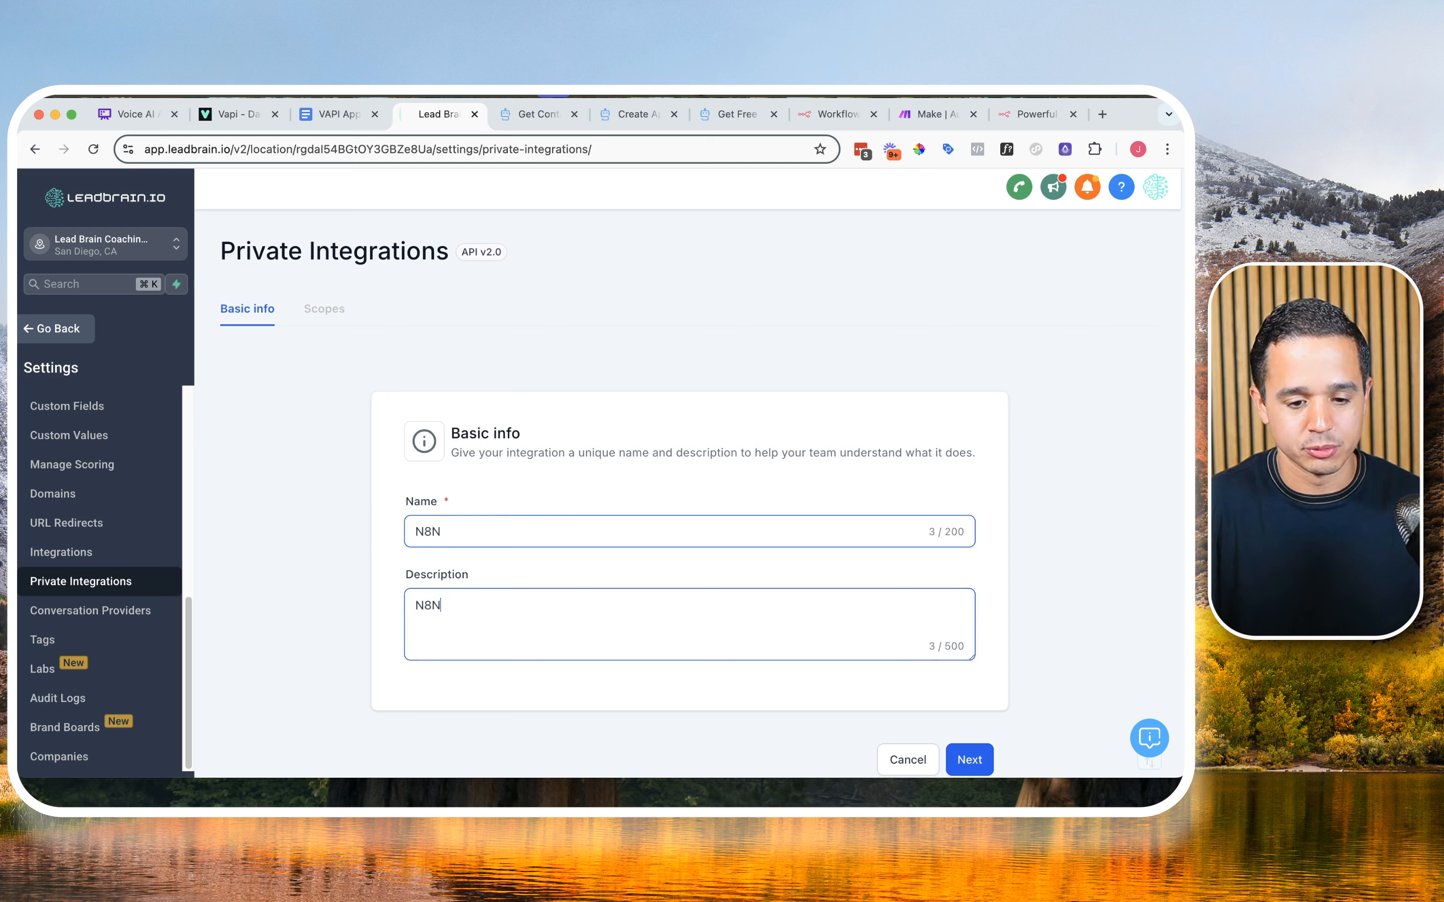
pyautogui.click(953, 767)
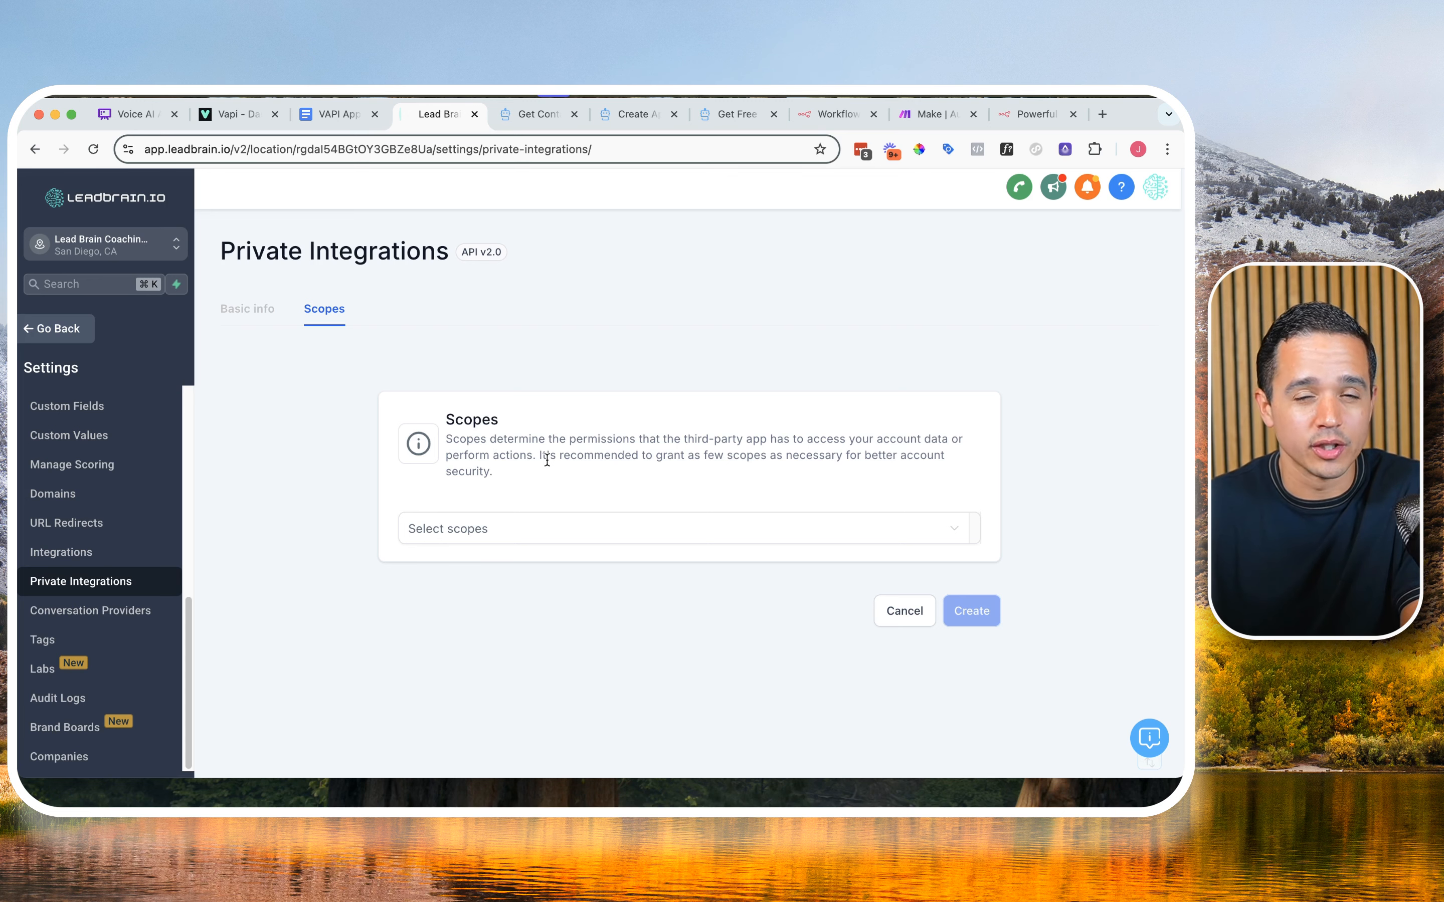
# Step: Add the scopes View Calendars, Edit Calendars, View Calendar Events and Edit Calendar Events to the integration
pyautogui.click(559, 528)
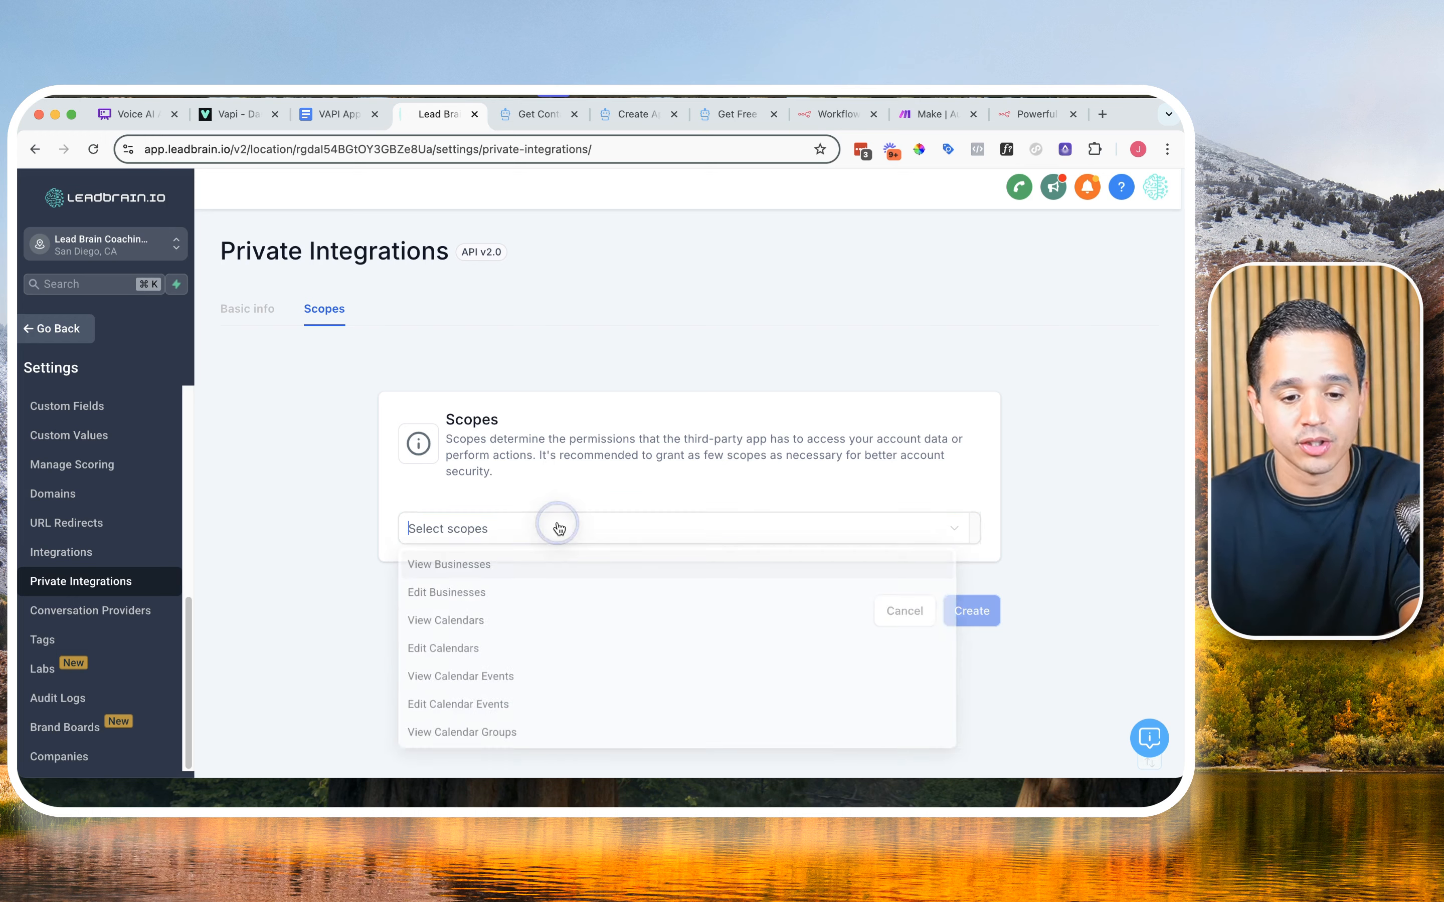
pyautogui.write('calenda')
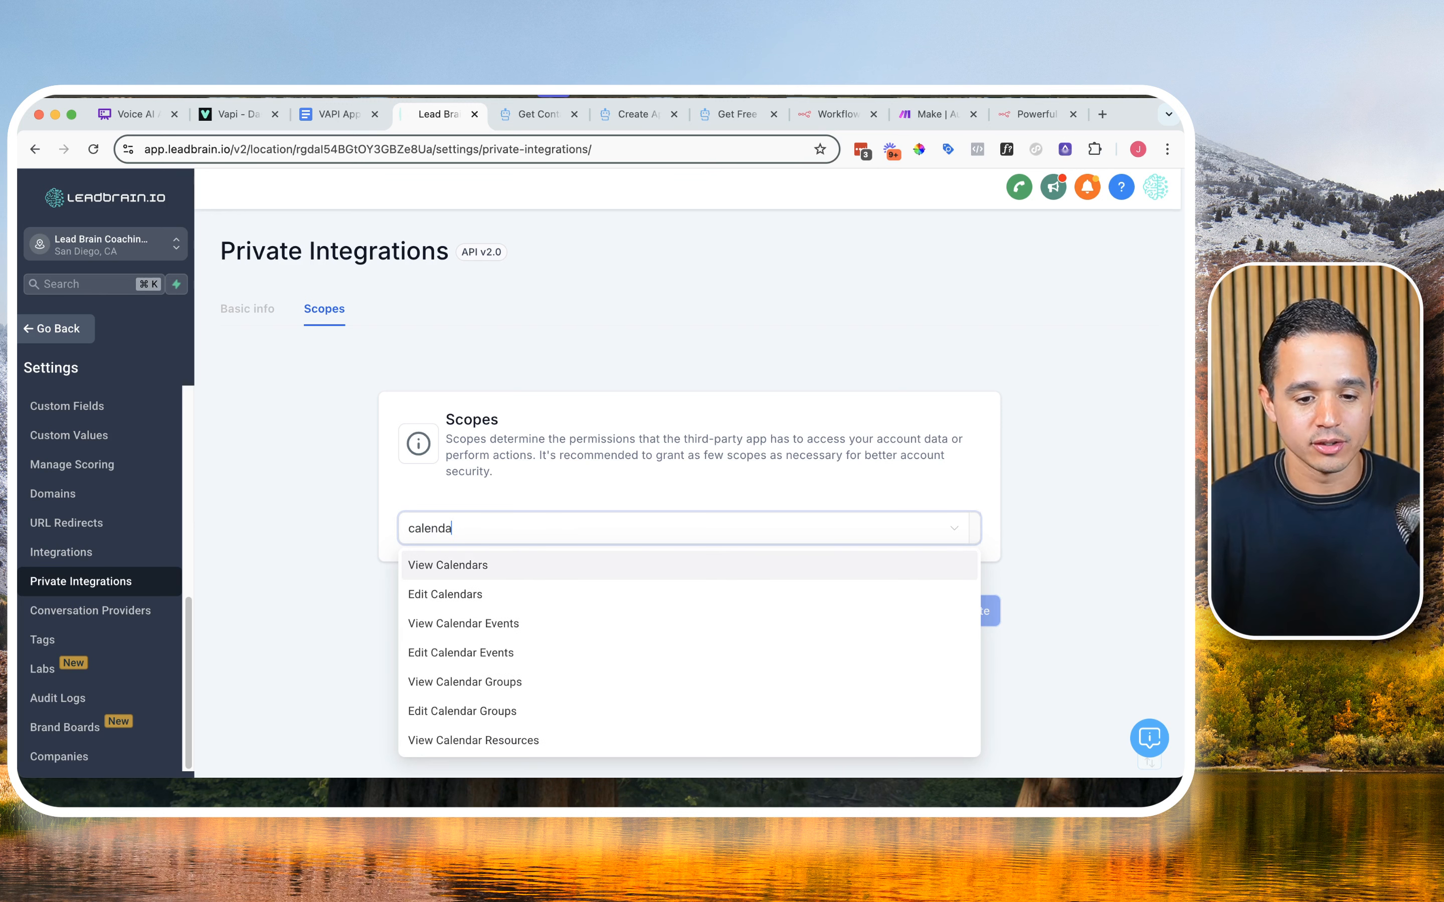
pyautogui.click(516, 570)
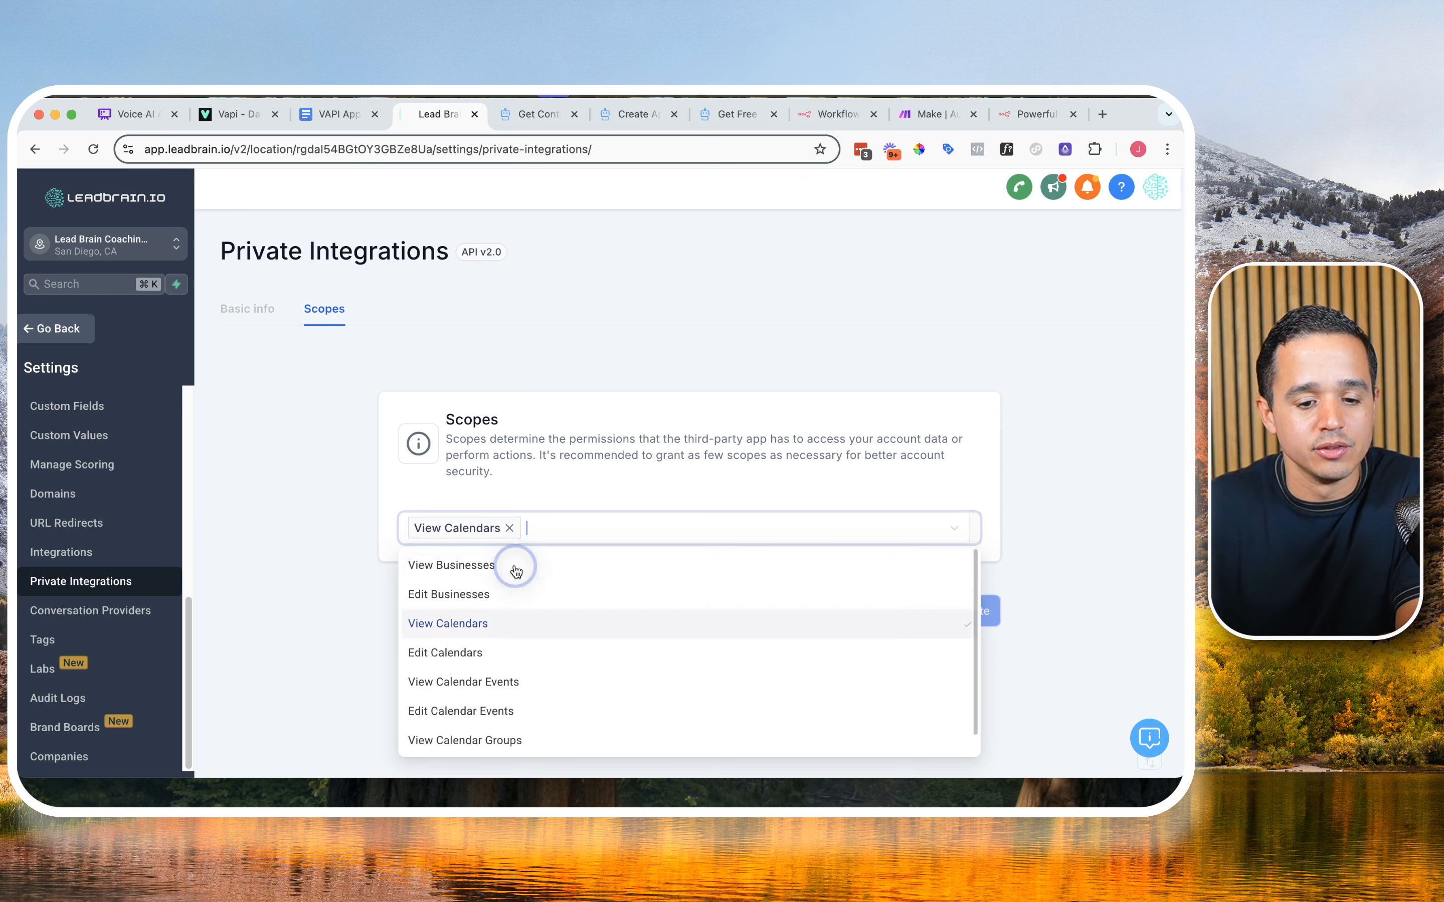
pyautogui.click(490, 659)
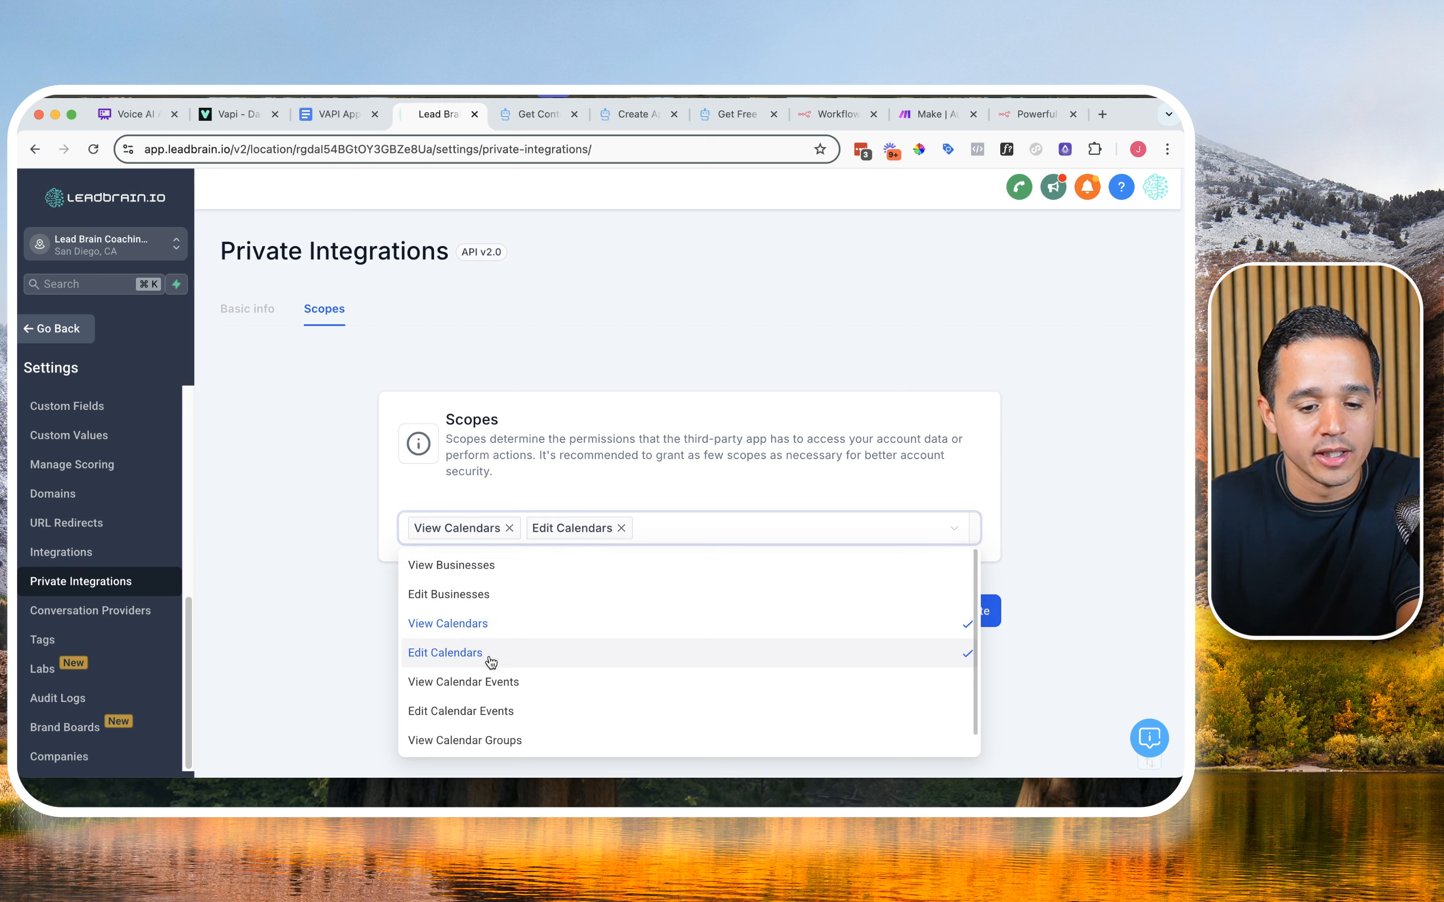
pyautogui.click(485, 686)
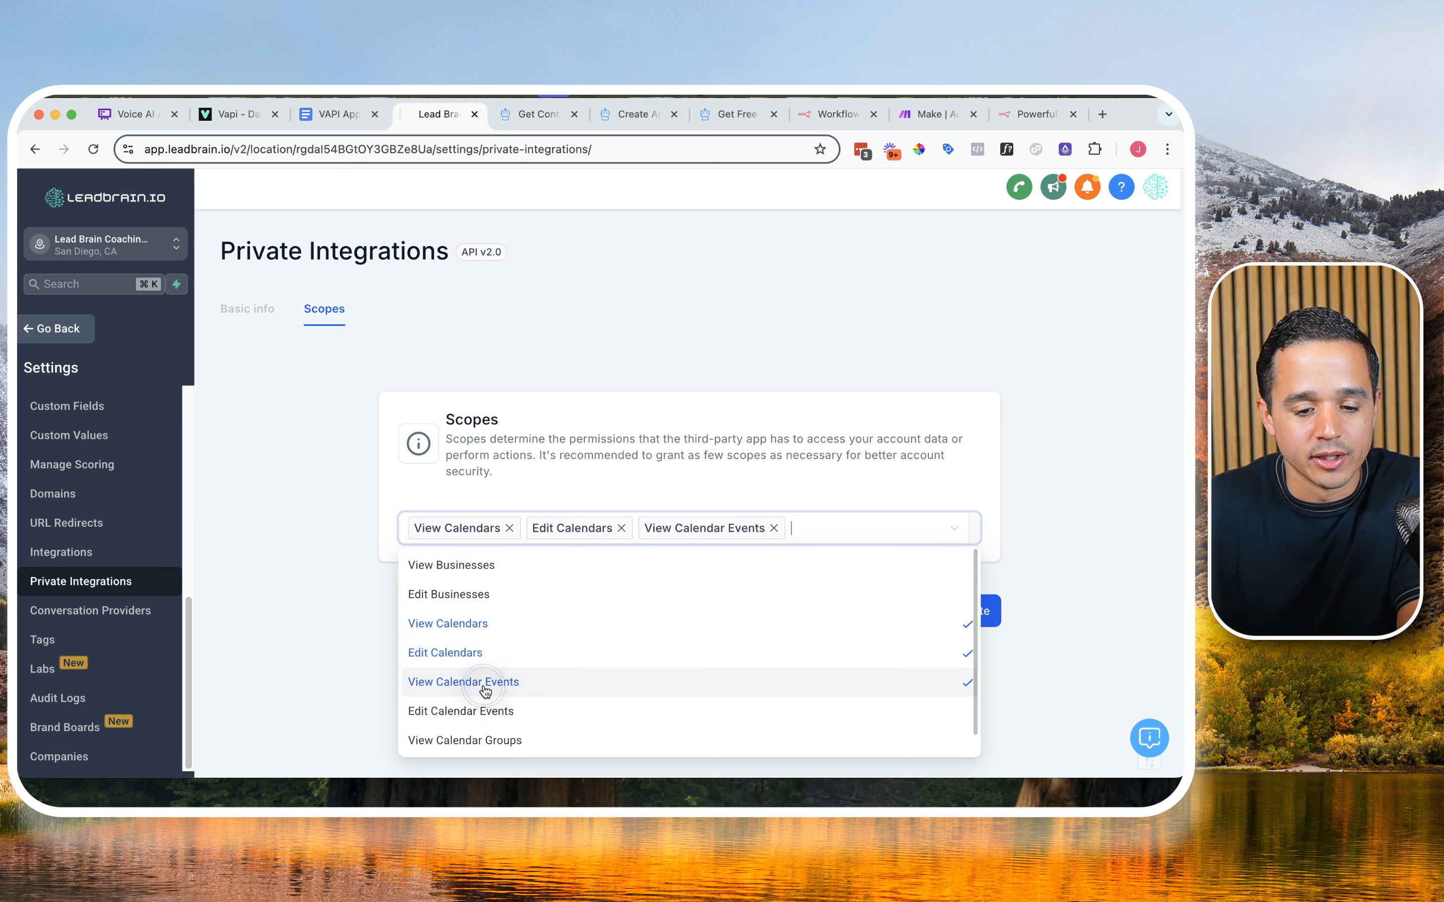
pyautogui.click(487, 708)
pyautogui.scroll(-5, 554, 643)
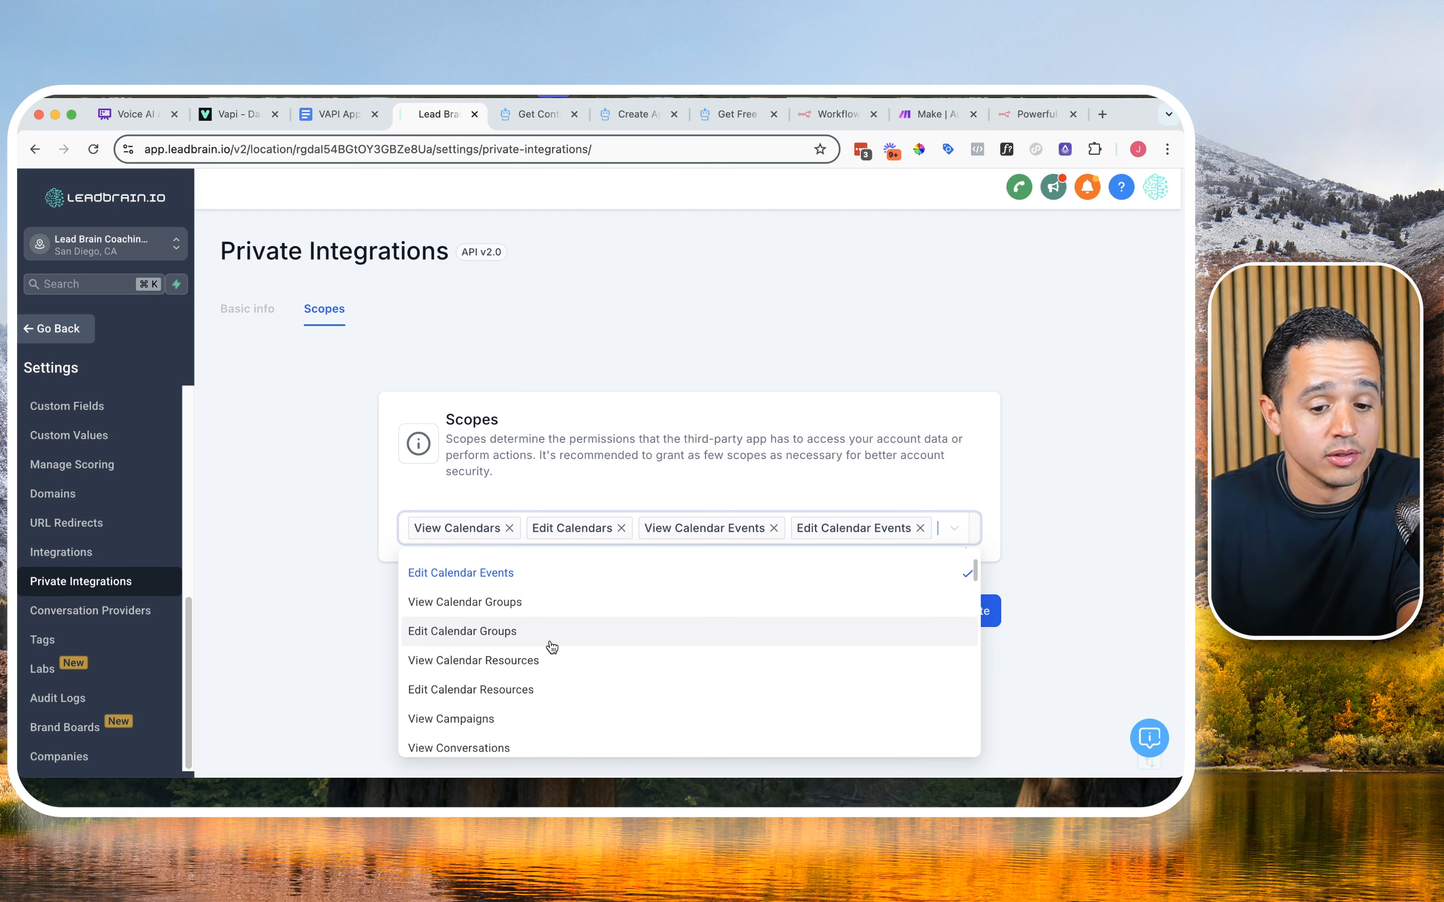
pyautogui.scroll(5, 552, 647)
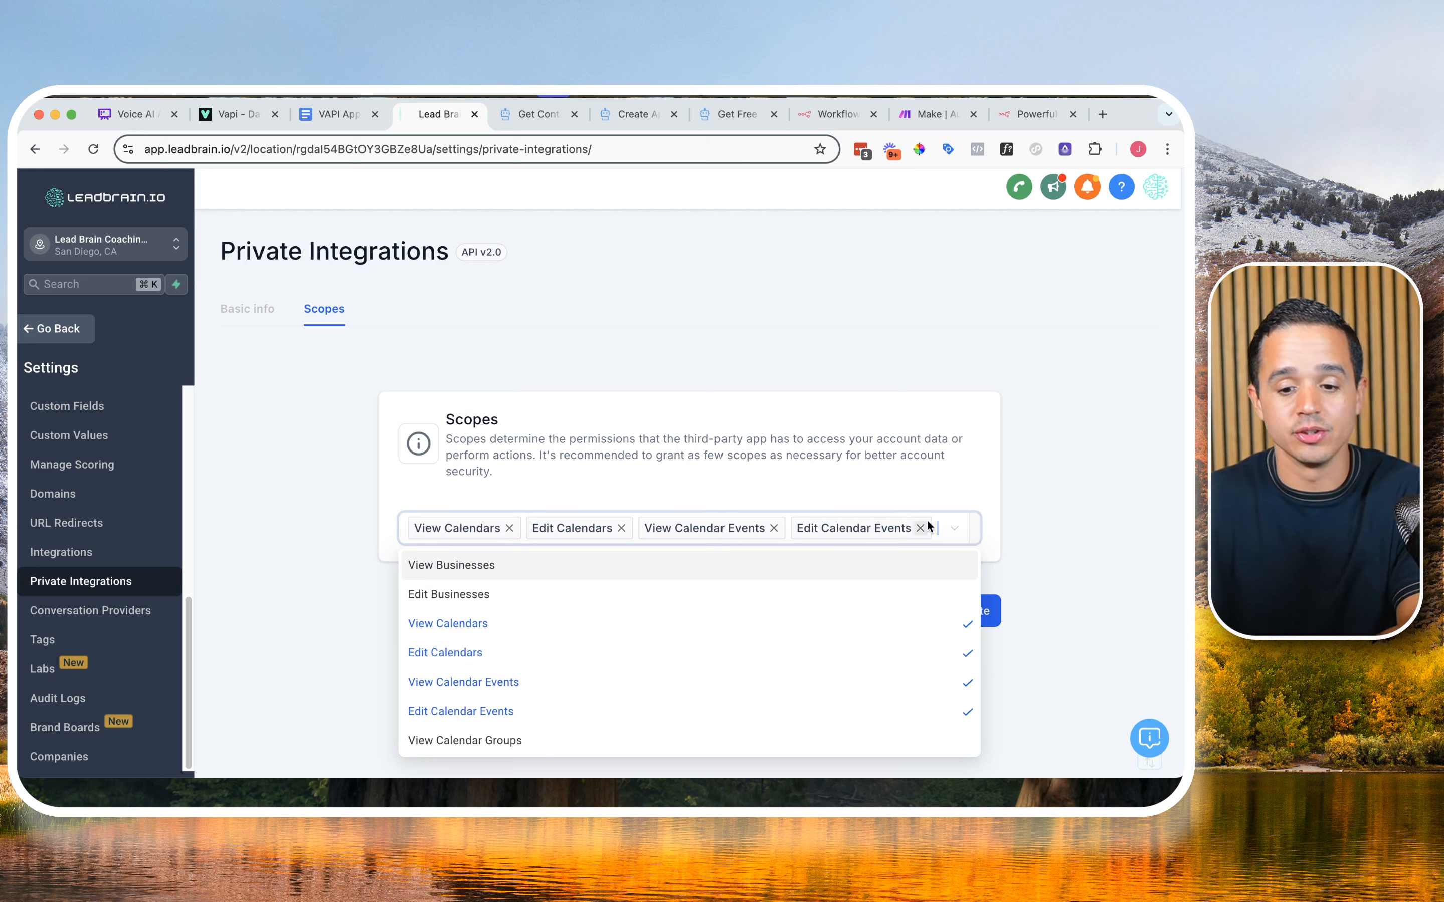
# Step: Add the View Contacts and Edit Contacts scopes and create the private integration
pyautogui.write('cont')
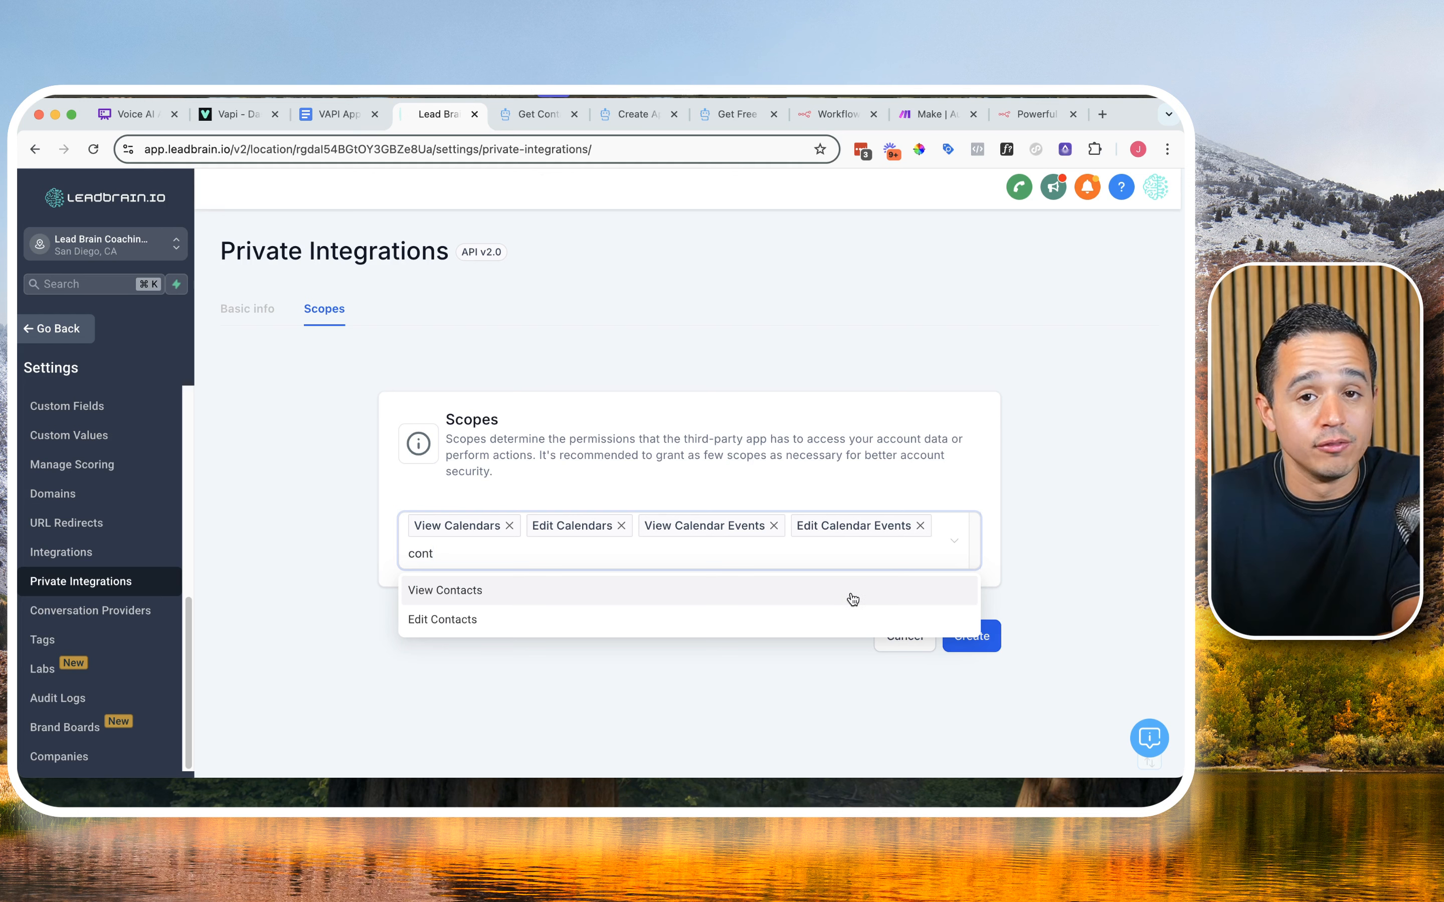
pyautogui.click(501, 591)
pyautogui.scroll(-1, 471, 492)
pyautogui.click(463, 503)
pyautogui.click(750, 671)
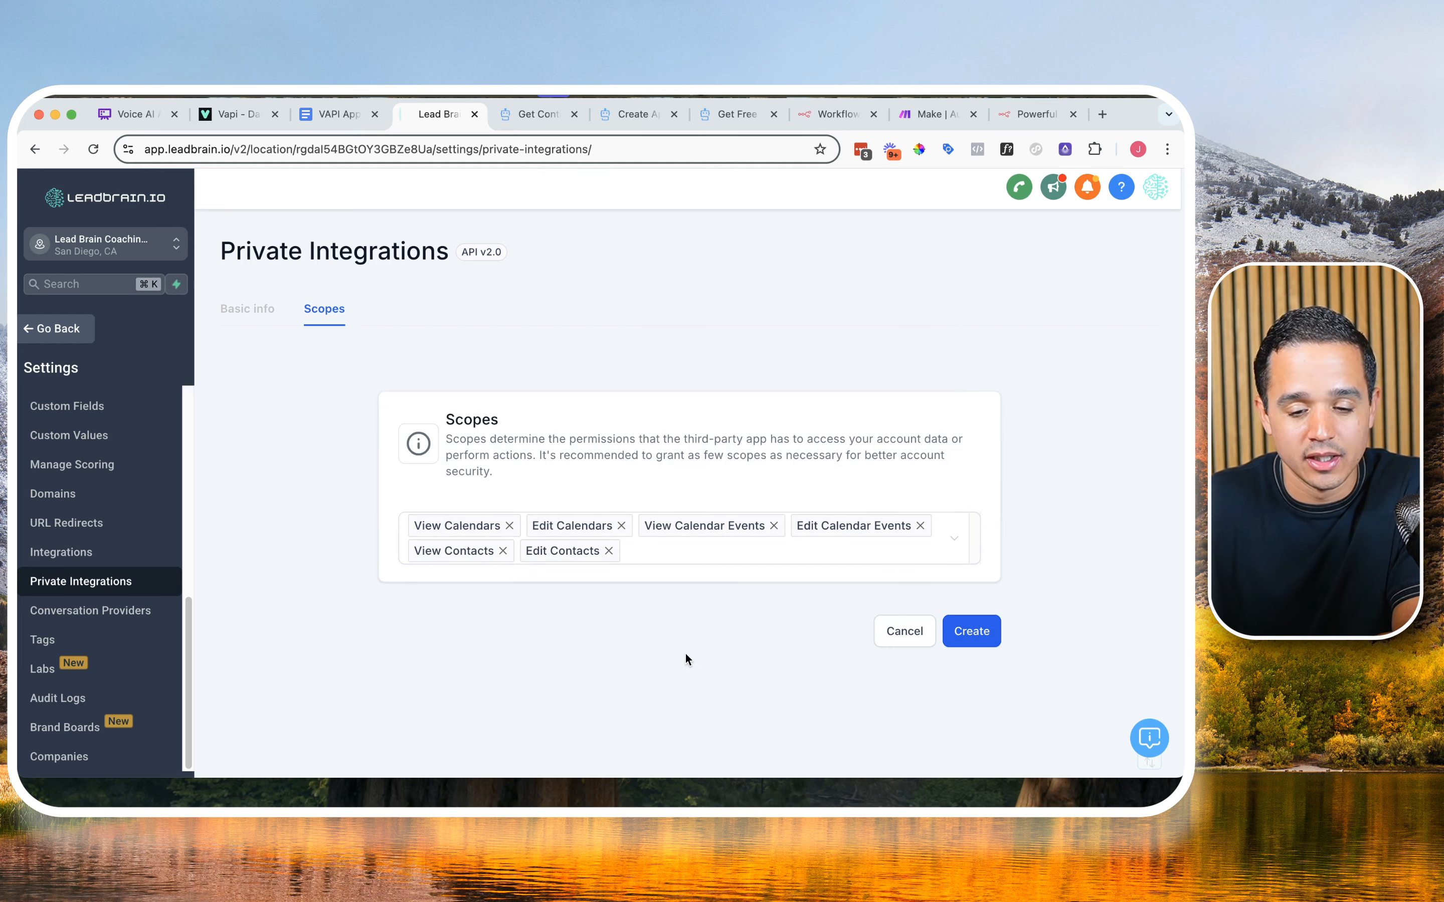
pyautogui.click(973, 639)
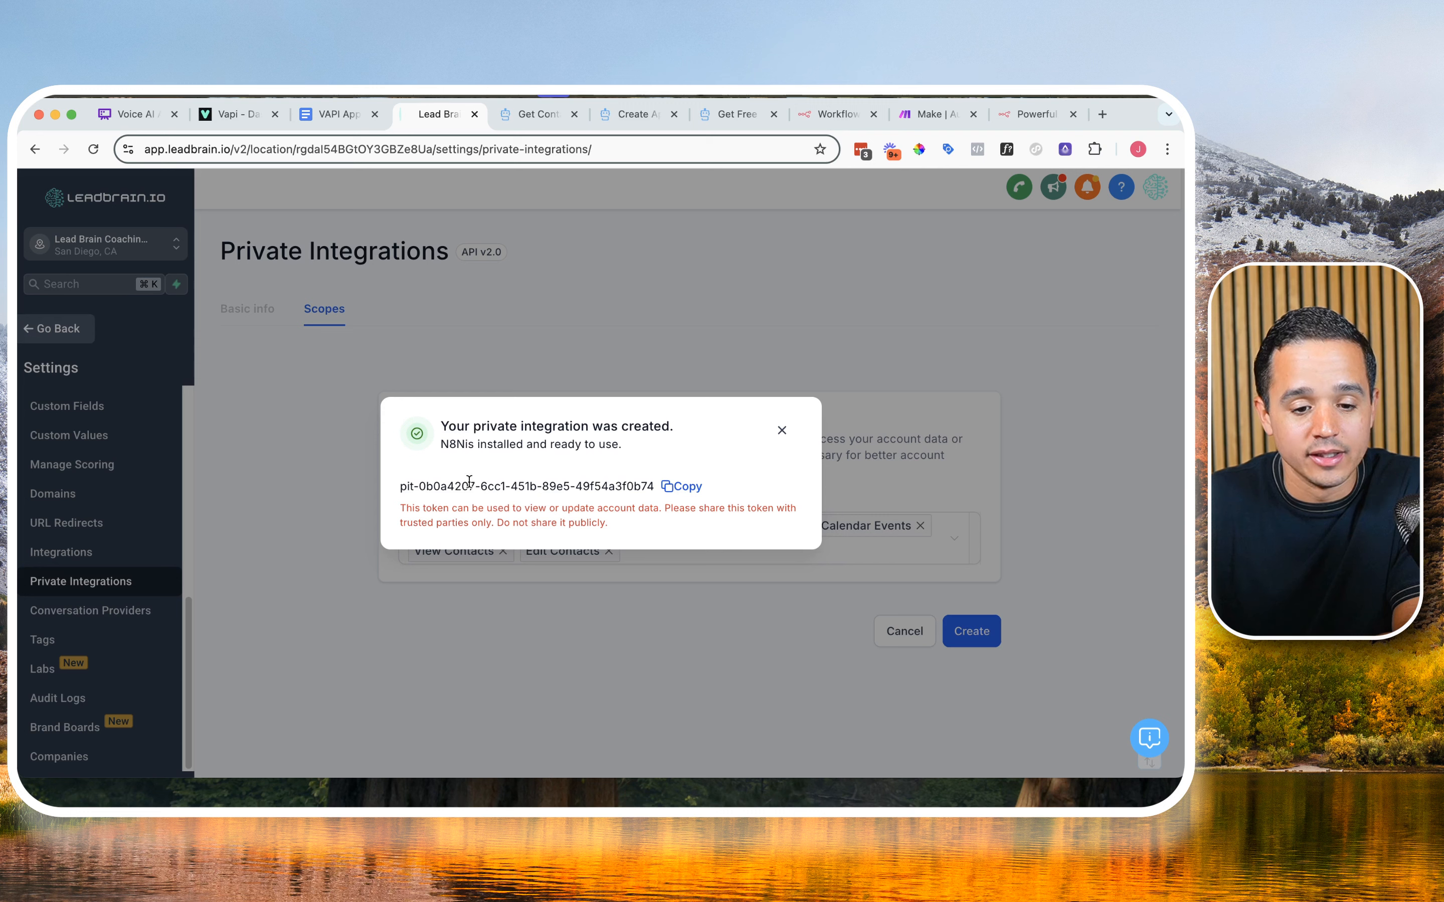
# Step: Copy the new integration's token and paste it under API Key in the VAPI Appointment Booking Google Doc
pyautogui.click(404, 488)
pyautogui.moveTo(404, 489); pyautogui.dragTo(654, 487)
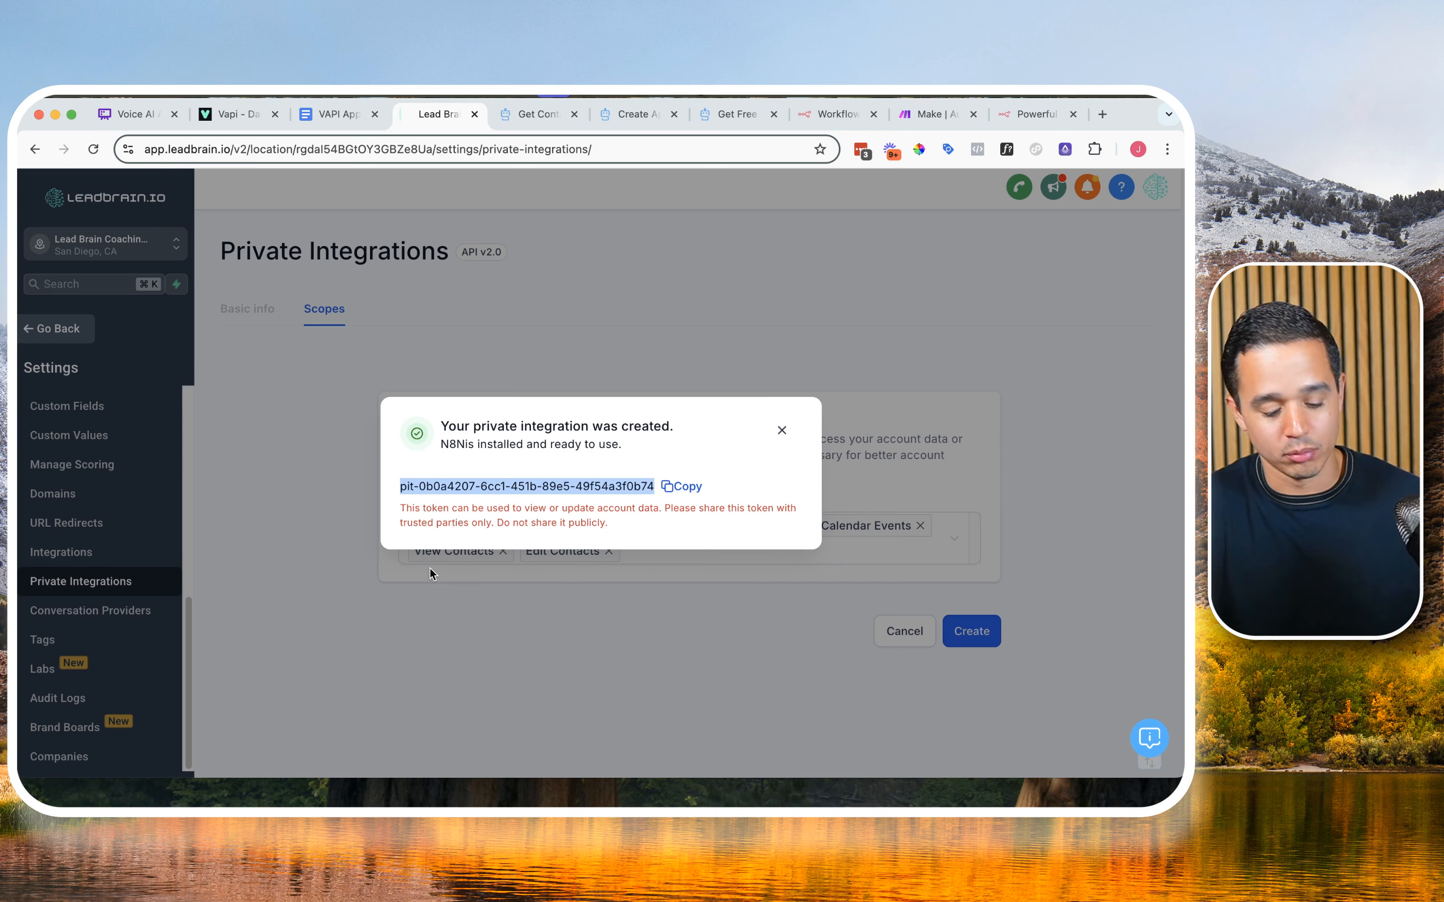
pyautogui.click(330, 113)
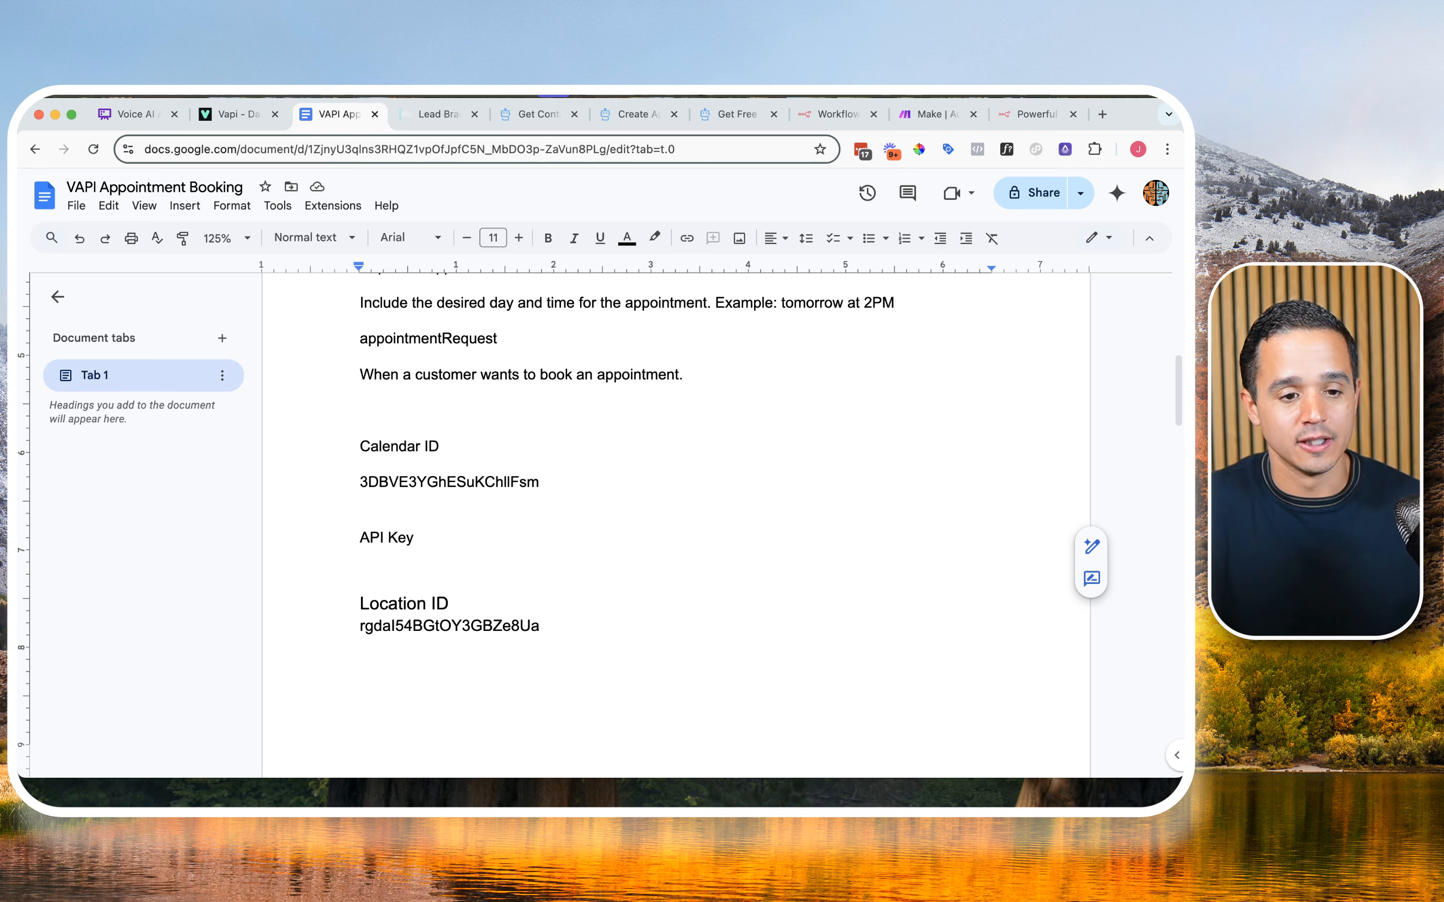
pyautogui.click(162, 91)
pyautogui.click(207, 209)
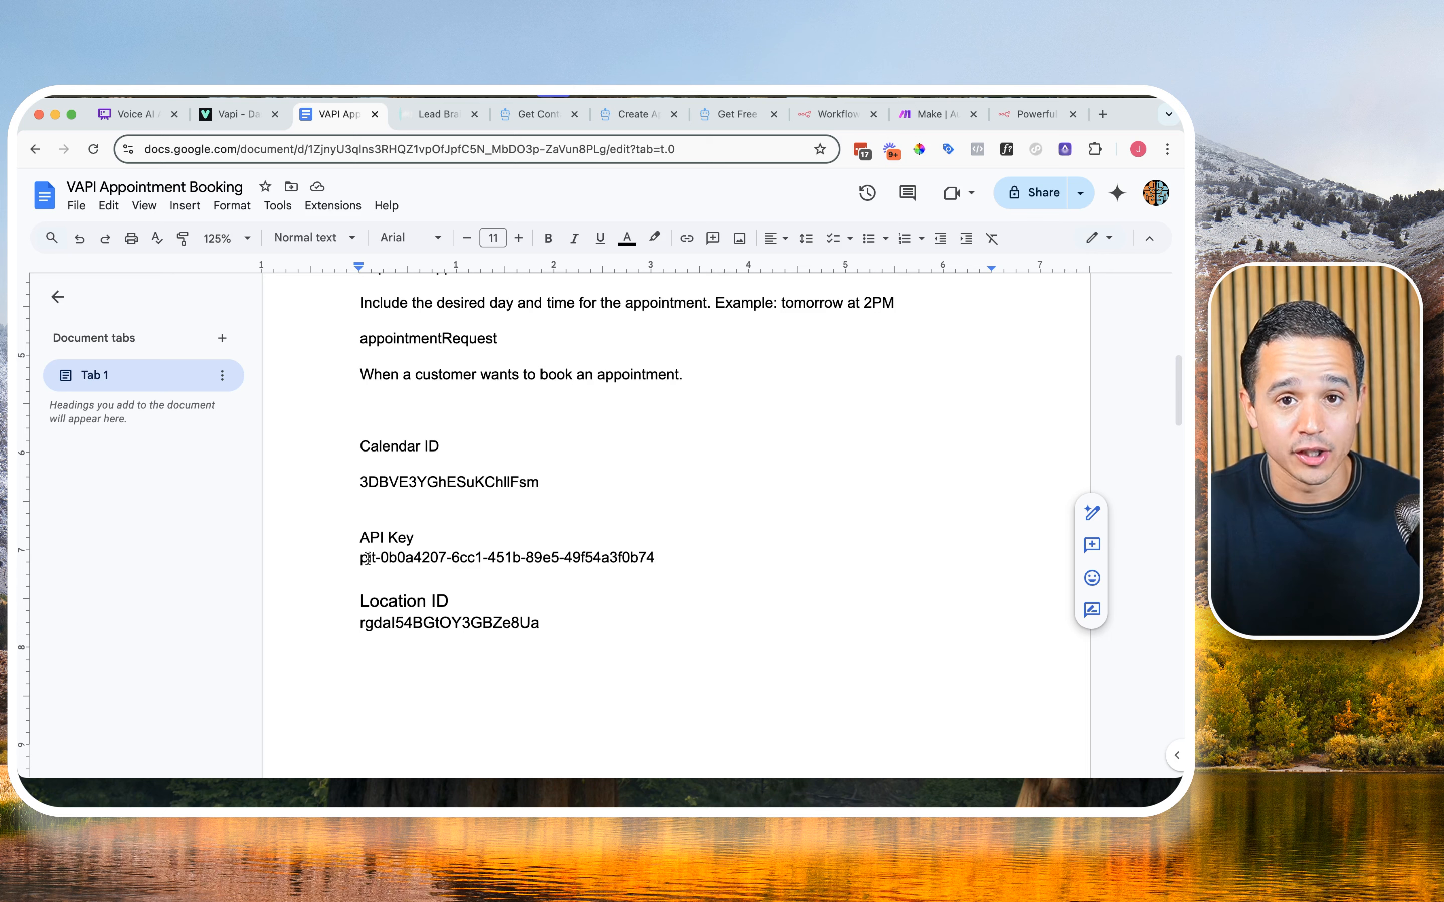
# Step: Review the saved API key in the booking document and the Configure n8n webhook branch of the Whimsical mind map
pyautogui.click(368, 557)
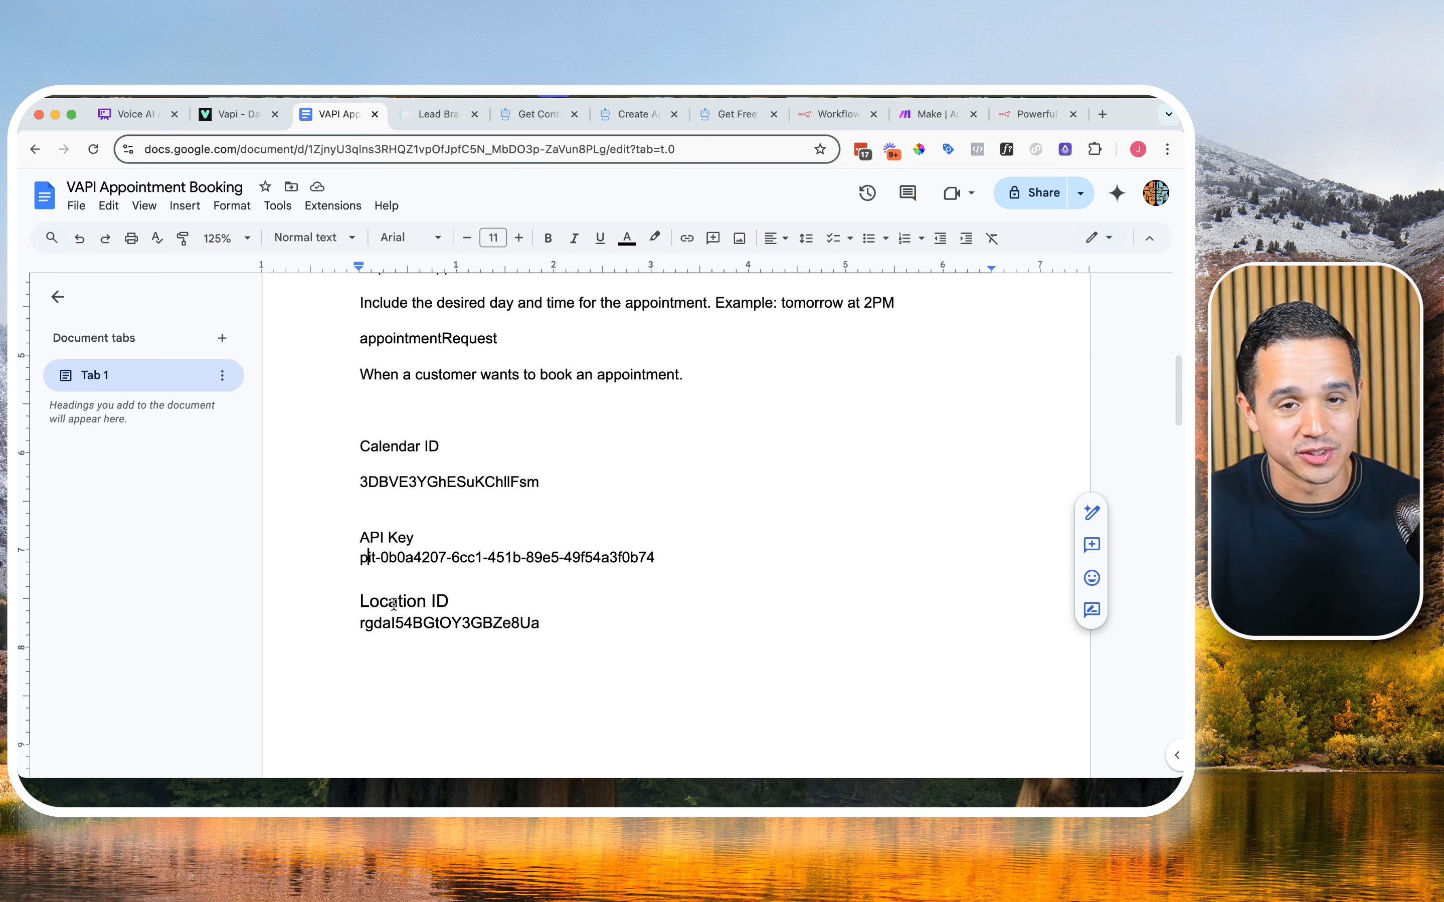
pyautogui.moveTo(361, 558); pyautogui.dragTo(618, 550)
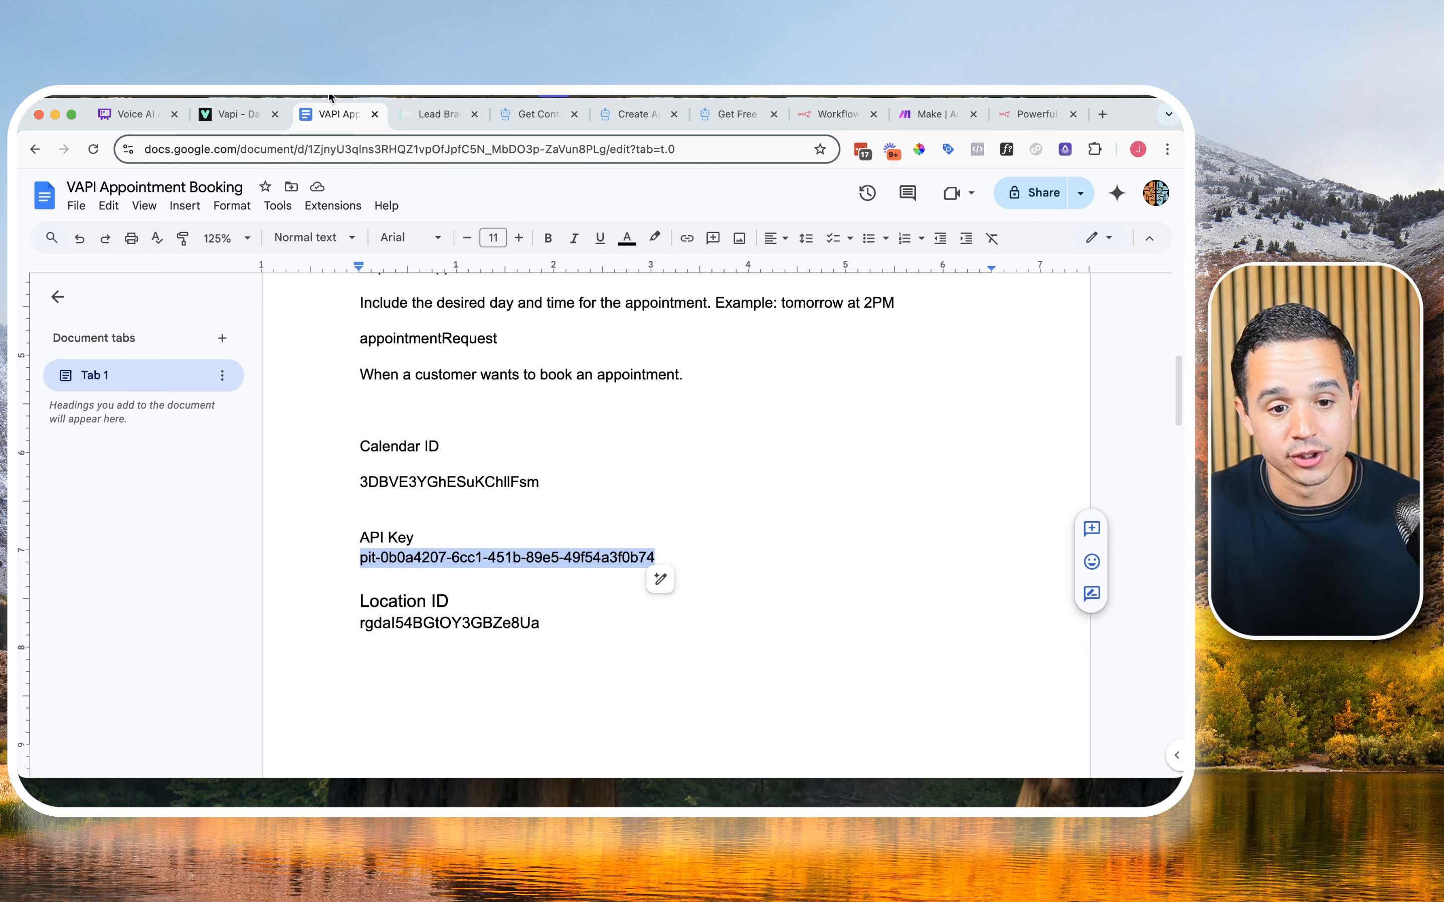
pyautogui.click(145, 122)
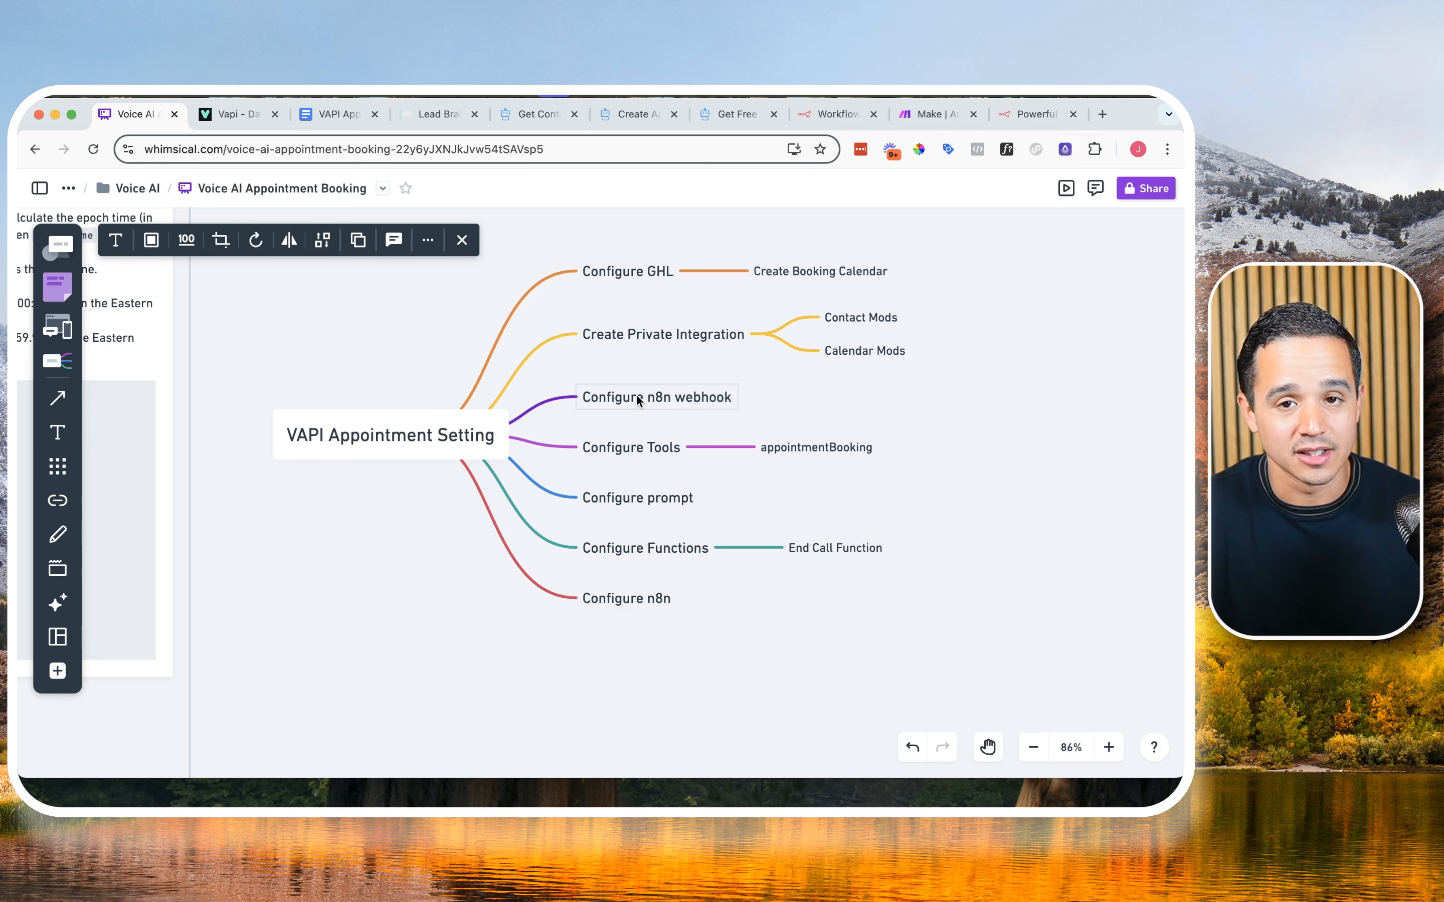
# Step: Switch to n8n and create a new workflow named VAPI Appointment Booking WF
pyautogui.click(932, 114)
pyautogui.click(972, 115)
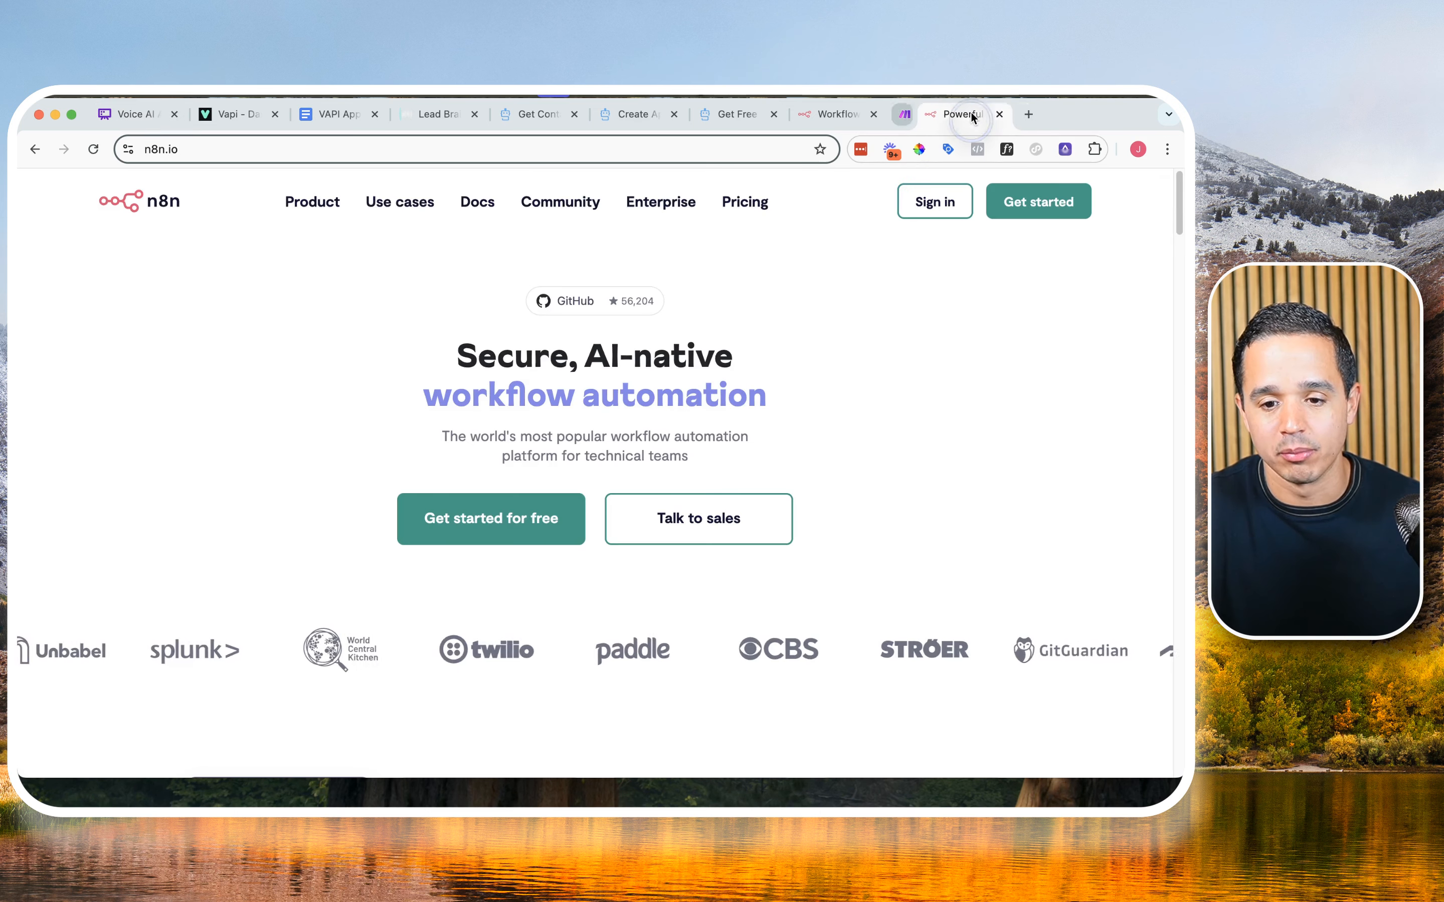
pyautogui.click(971, 112)
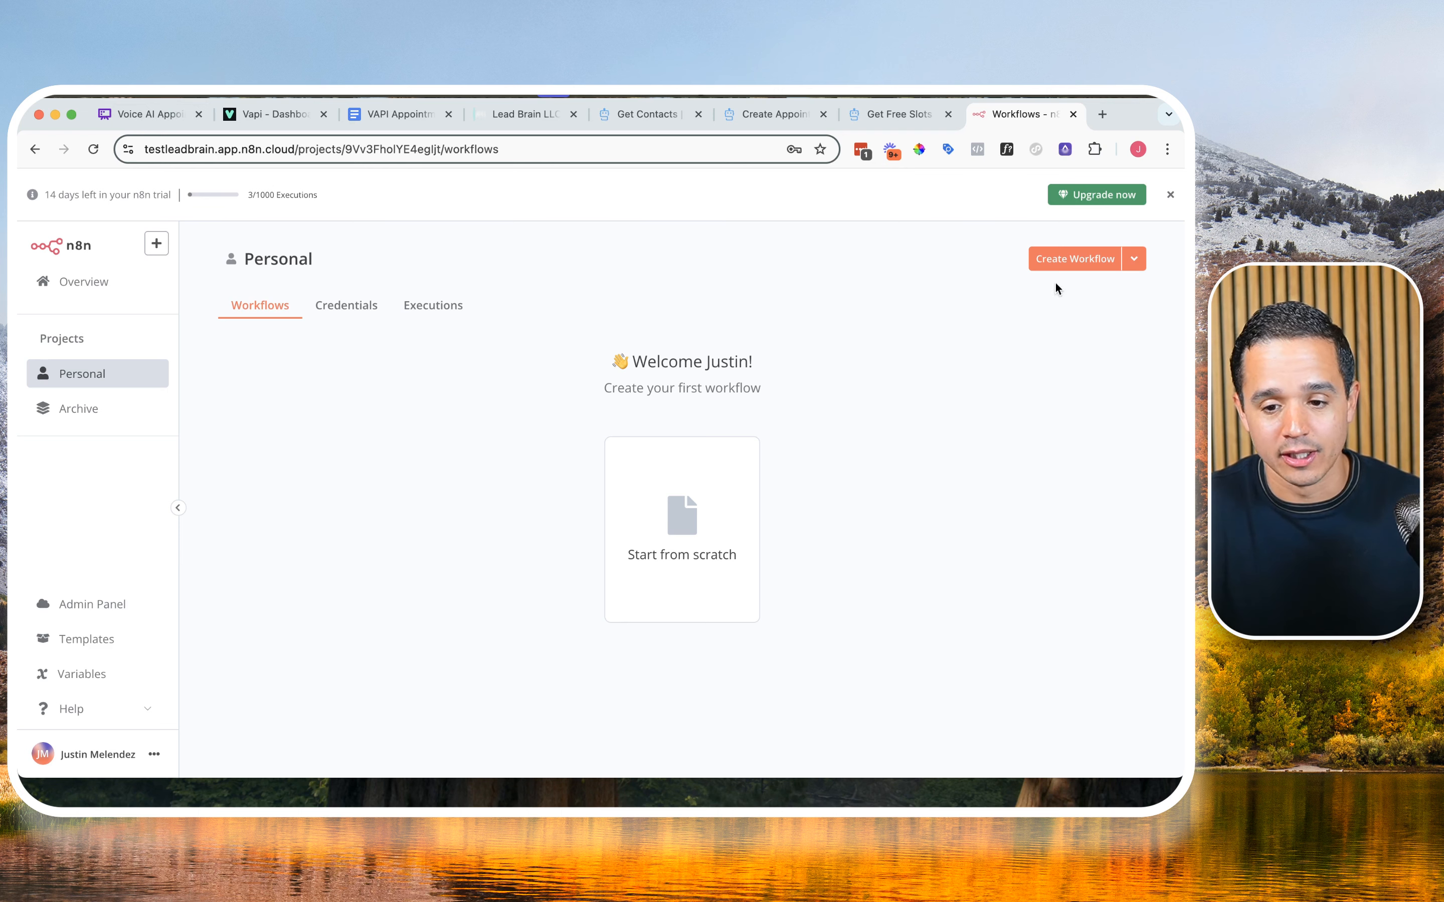
pyautogui.click(1080, 266)
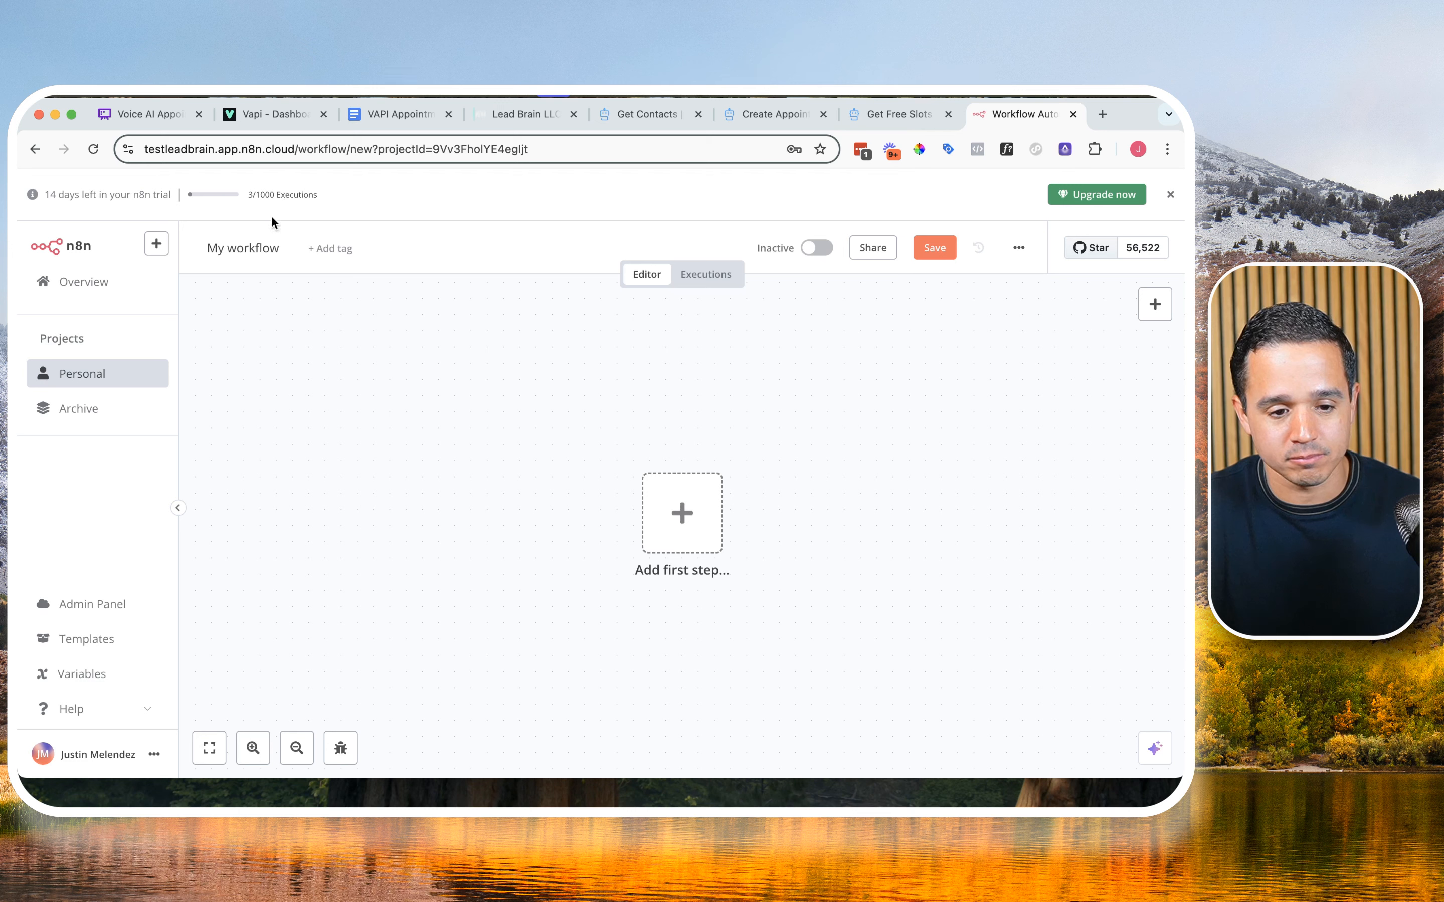
pyautogui.click(251, 248)
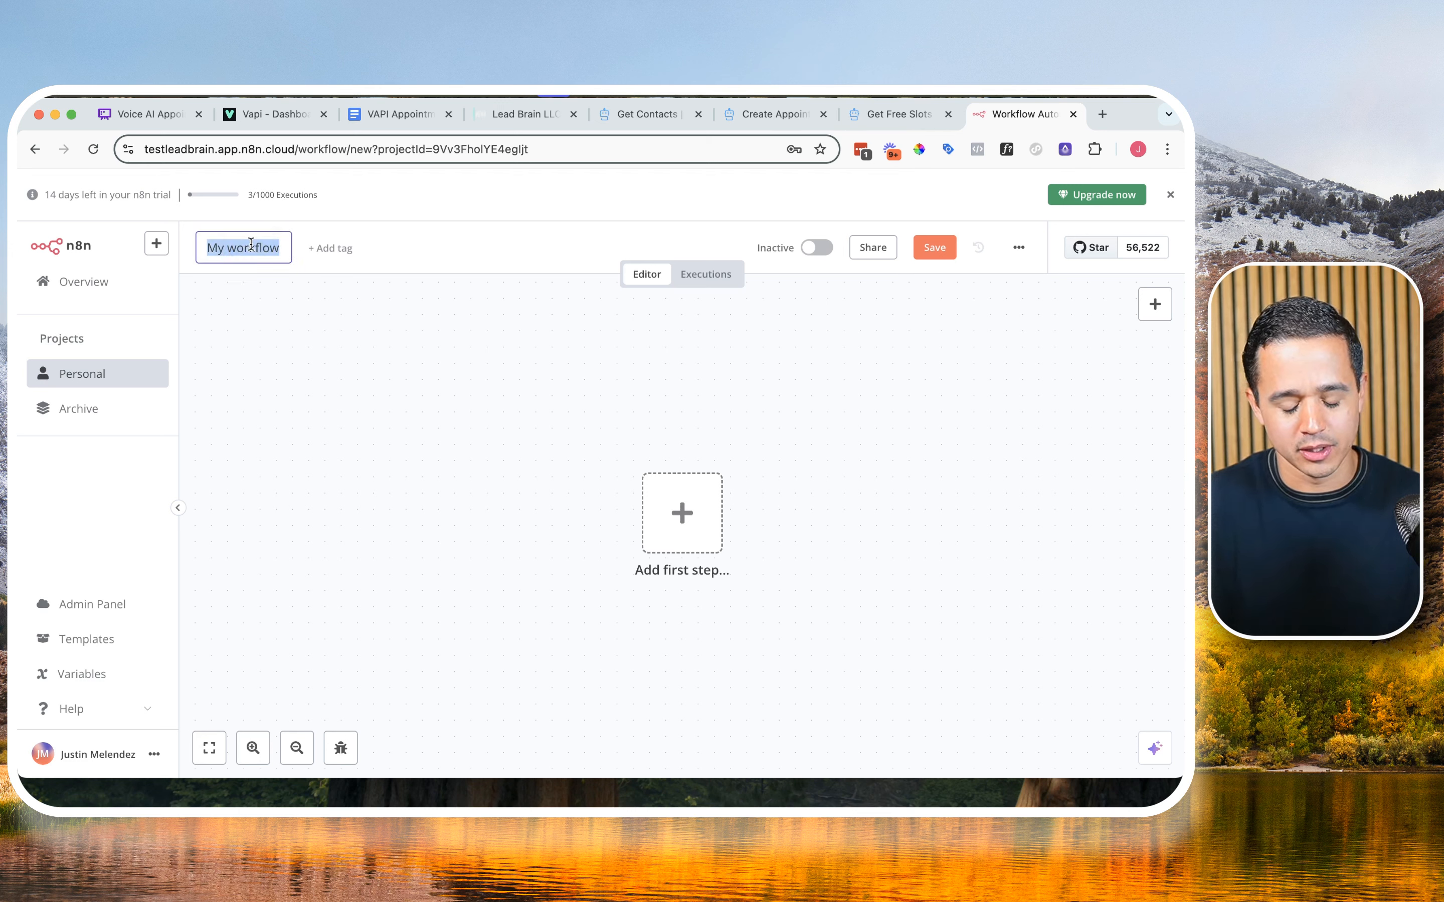
pyautogui.write('VAPI Appointm')
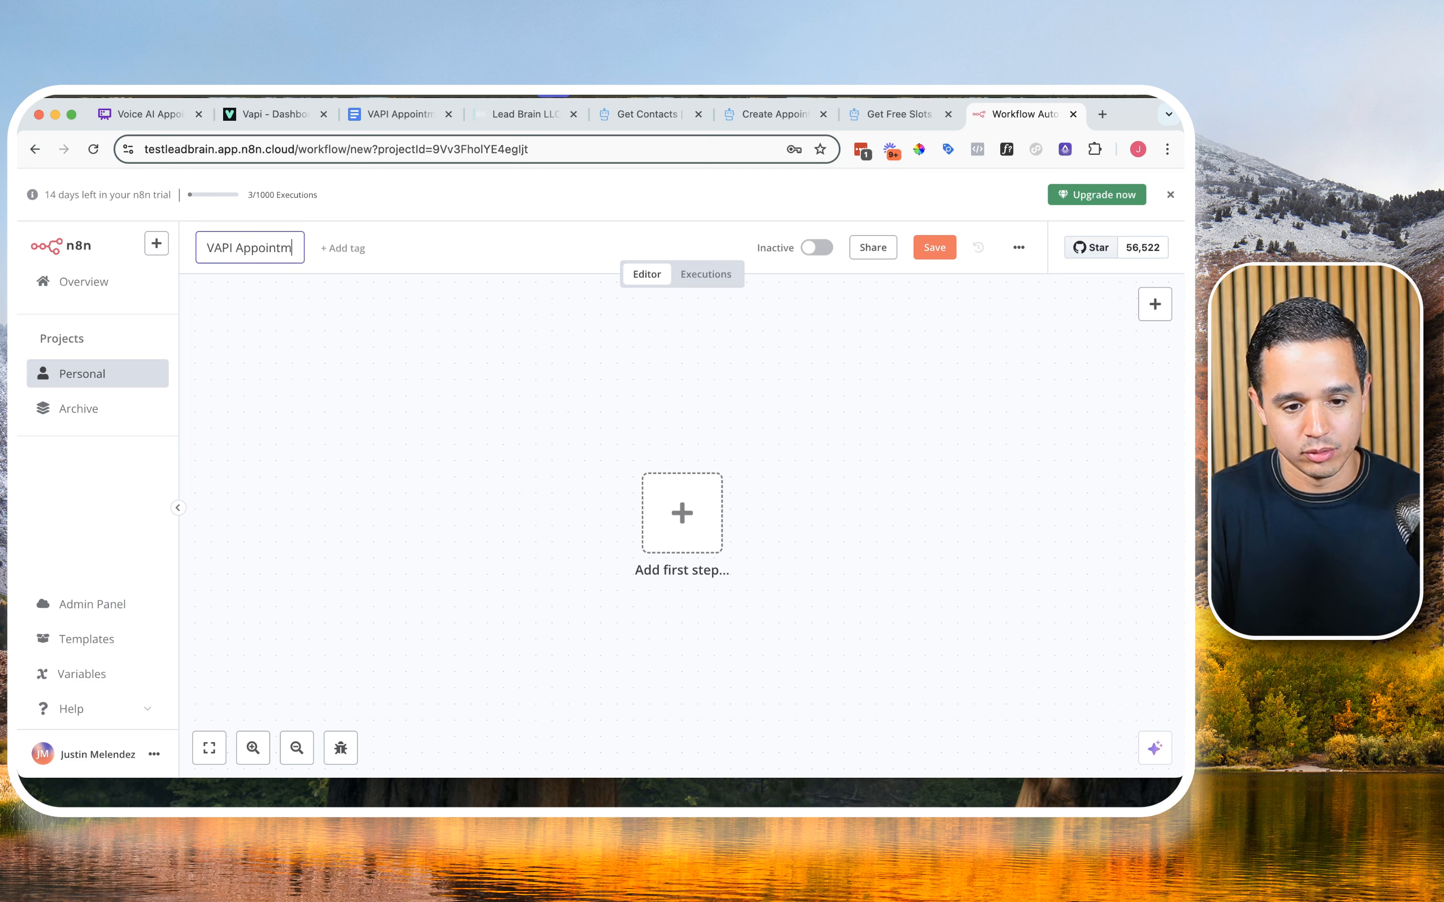
pyautogui.write('ent Booking')
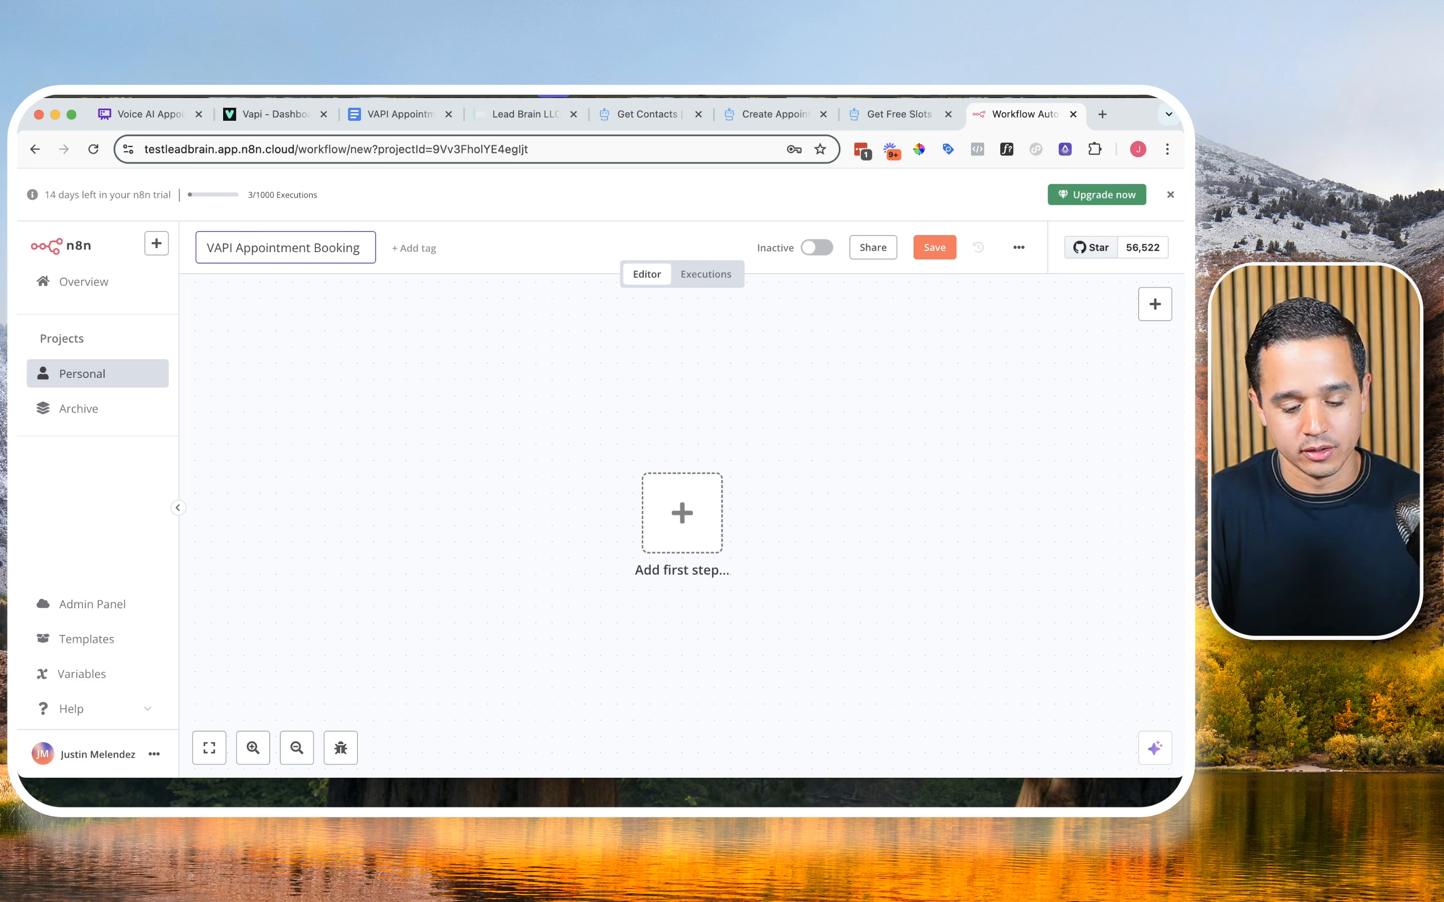
pyautogui.write(' WF')
pyautogui.press('Return')
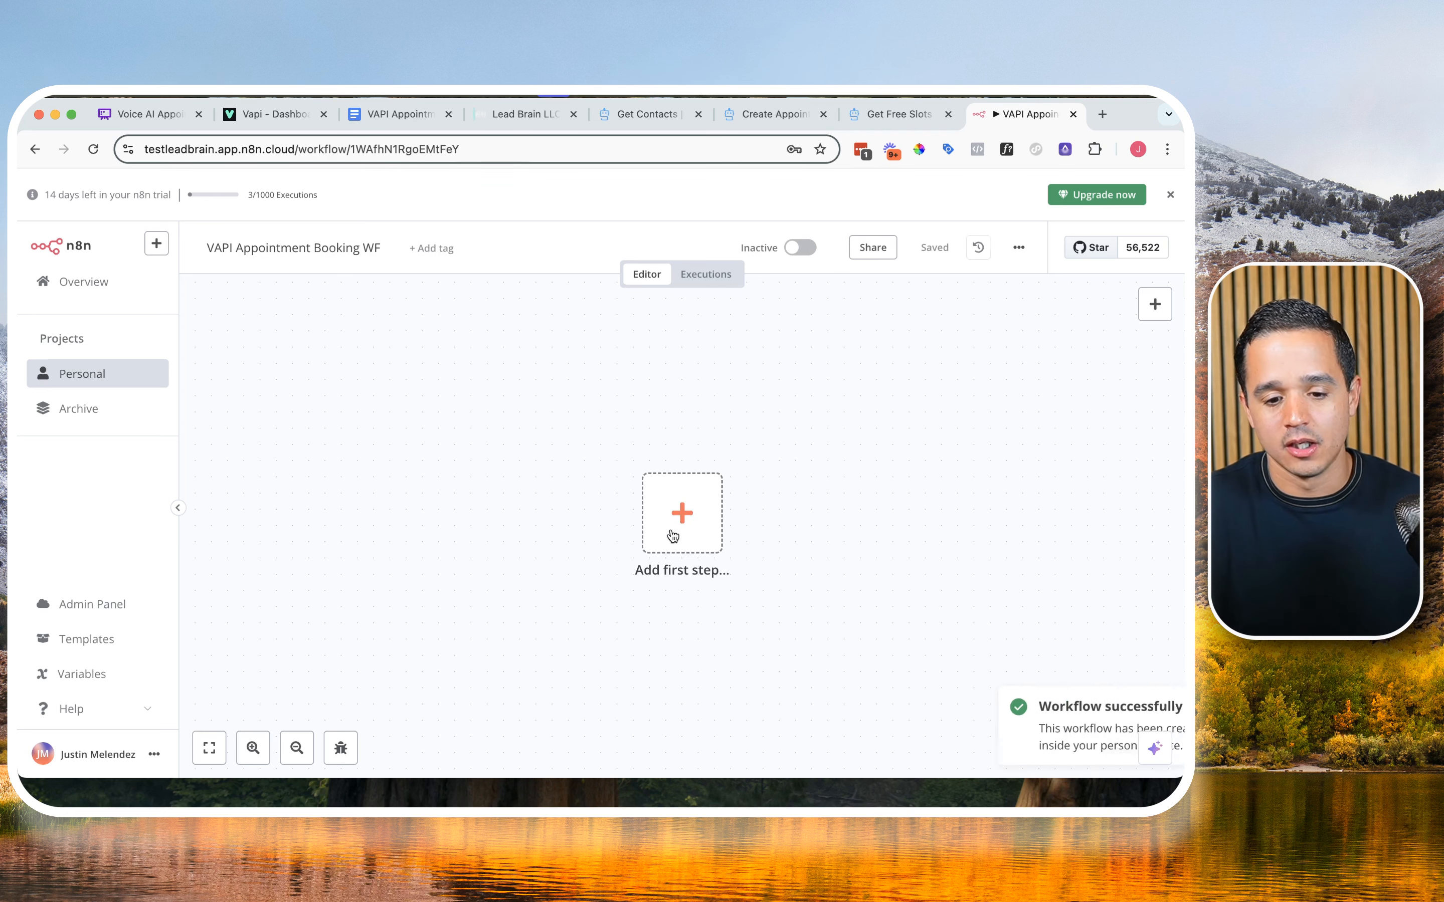
# Step: Add a Webhook trigger as the first step of the workflow
pyautogui.click(672, 536)
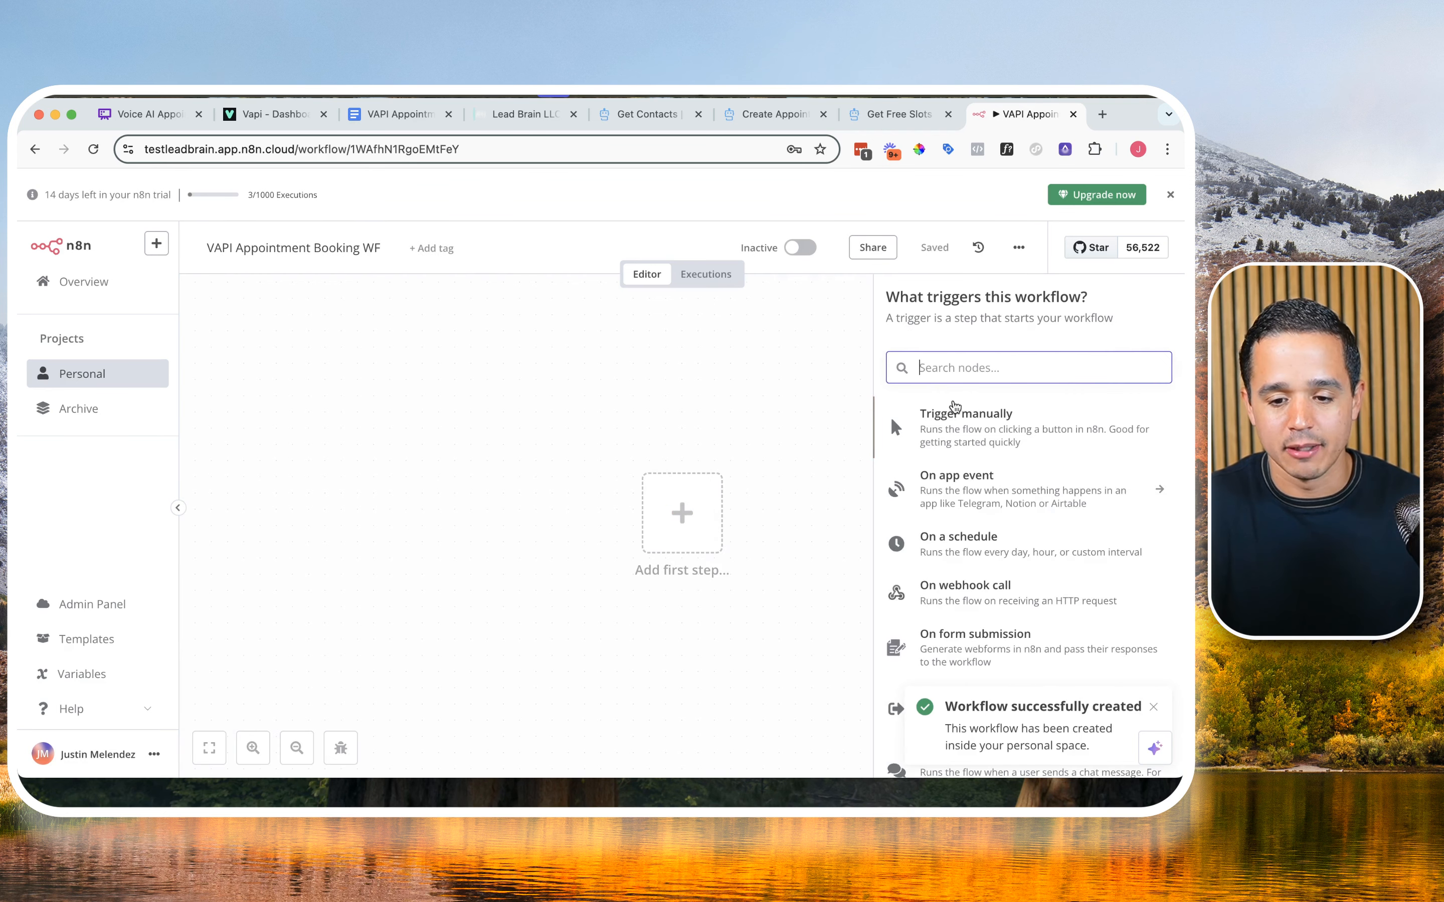
pyautogui.write('web')
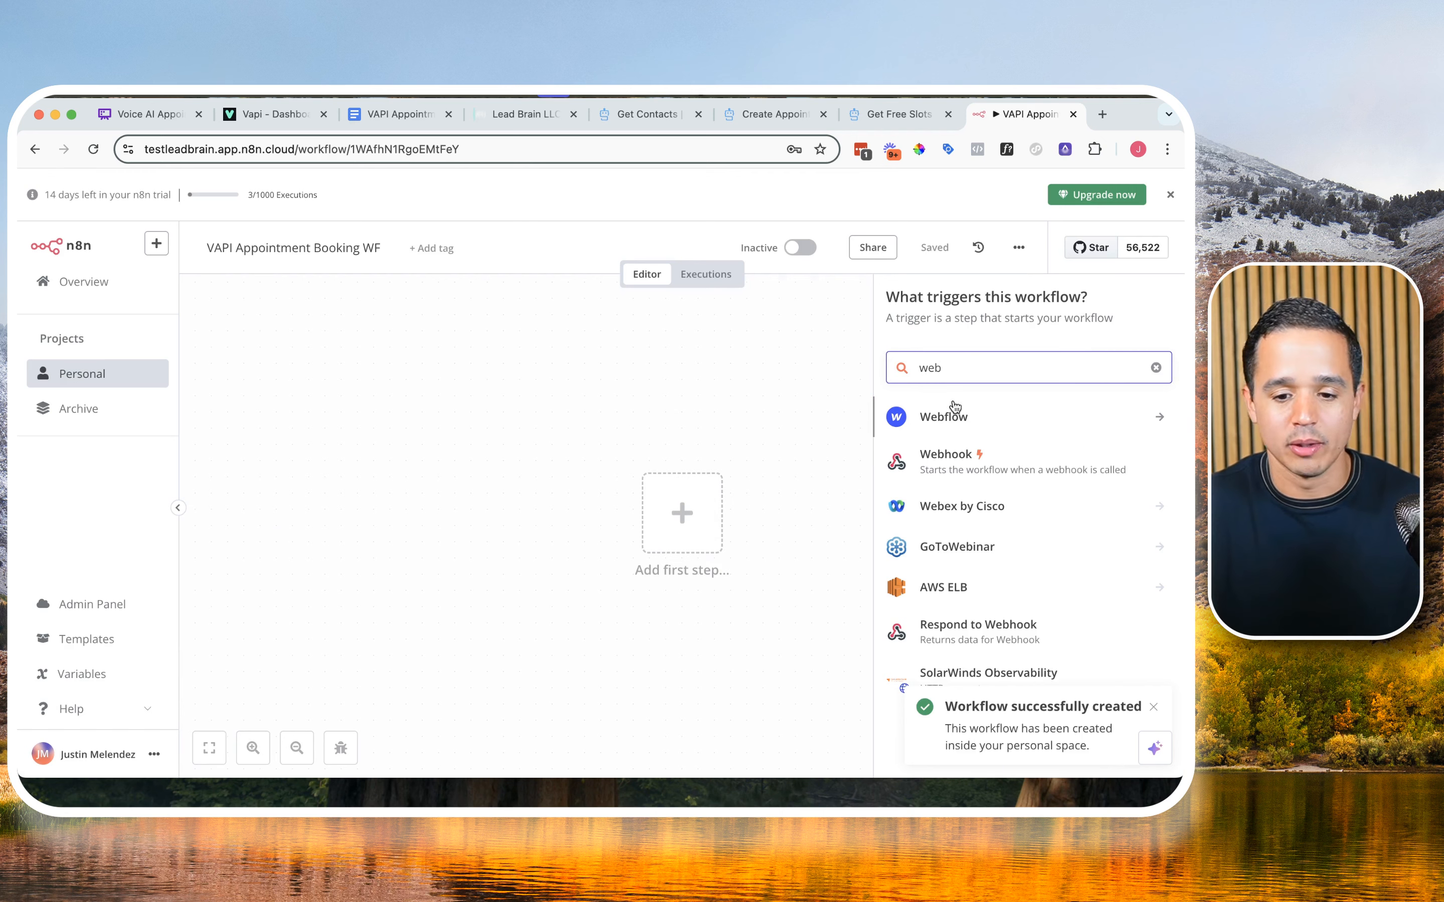
pyautogui.click(954, 456)
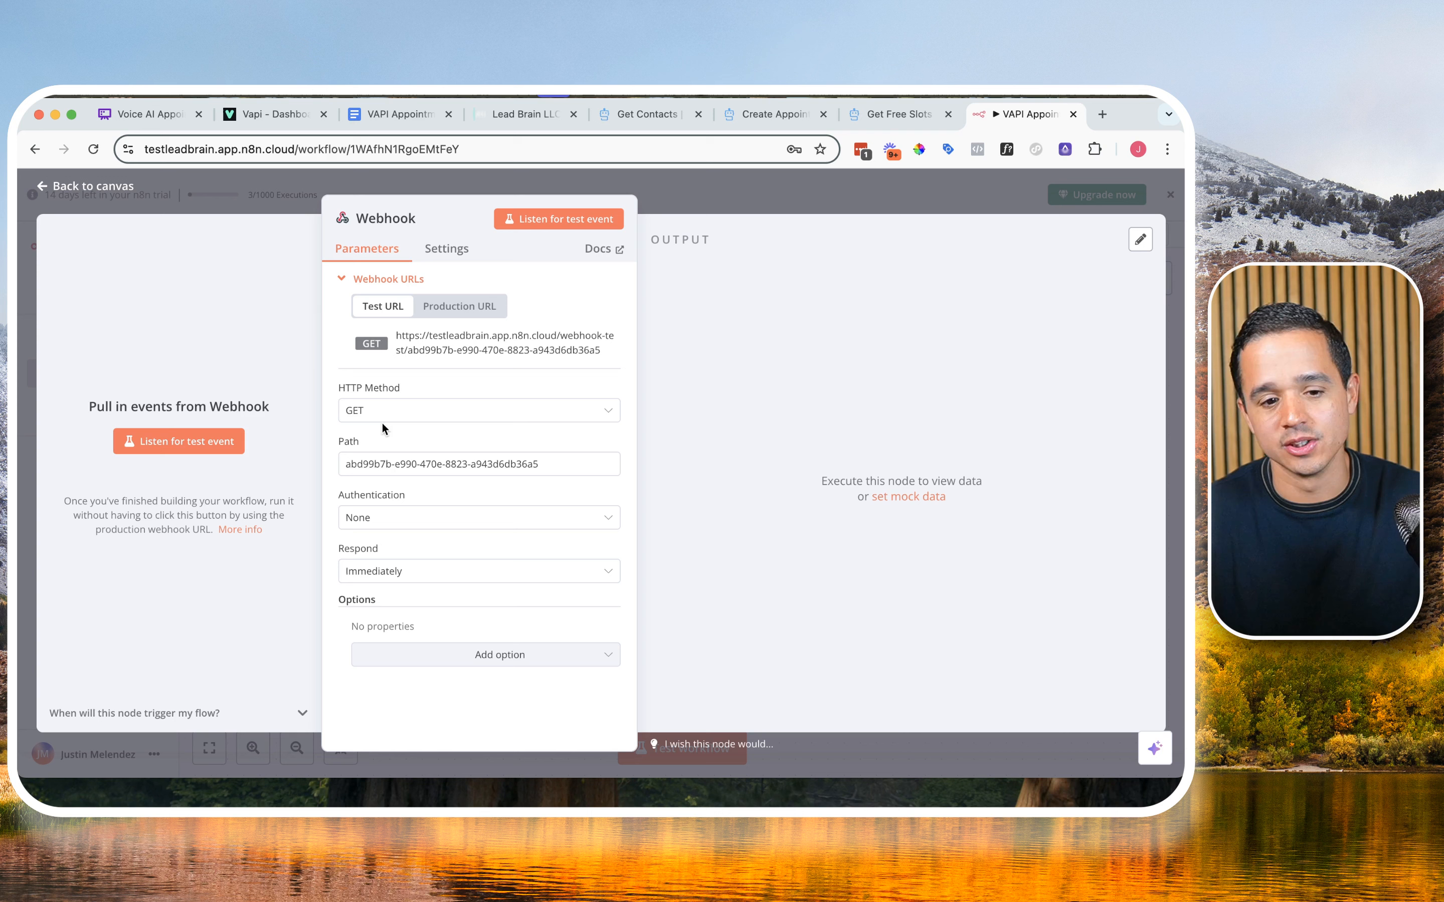
# Step: Set the webhook's HTTP method to POST and its Respond option to Using 'Respond to Webhook' Node
pyautogui.click(371, 412)
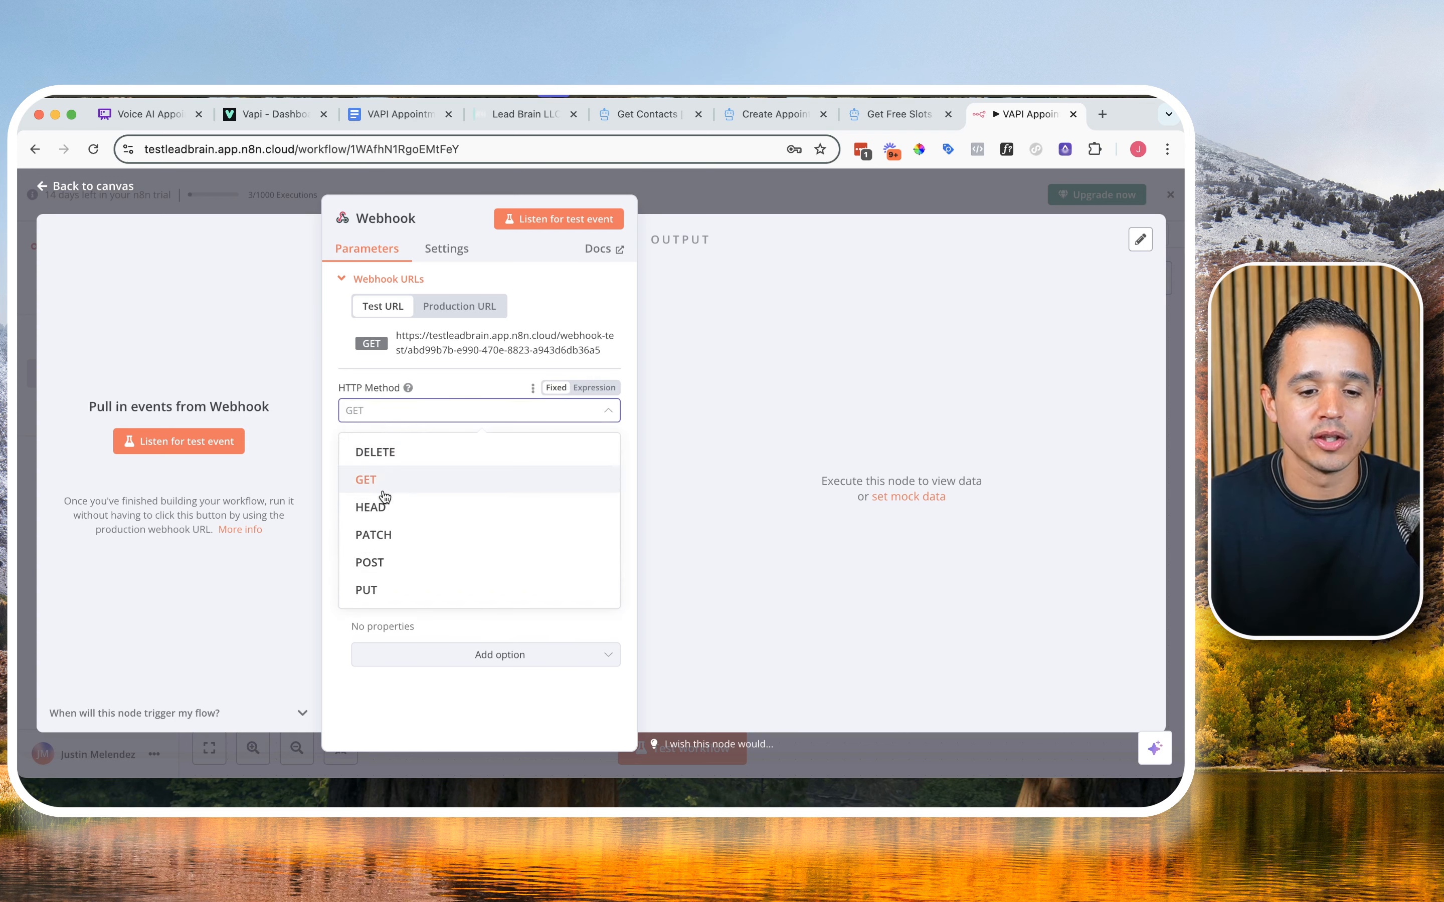
pyautogui.click(398, 564)
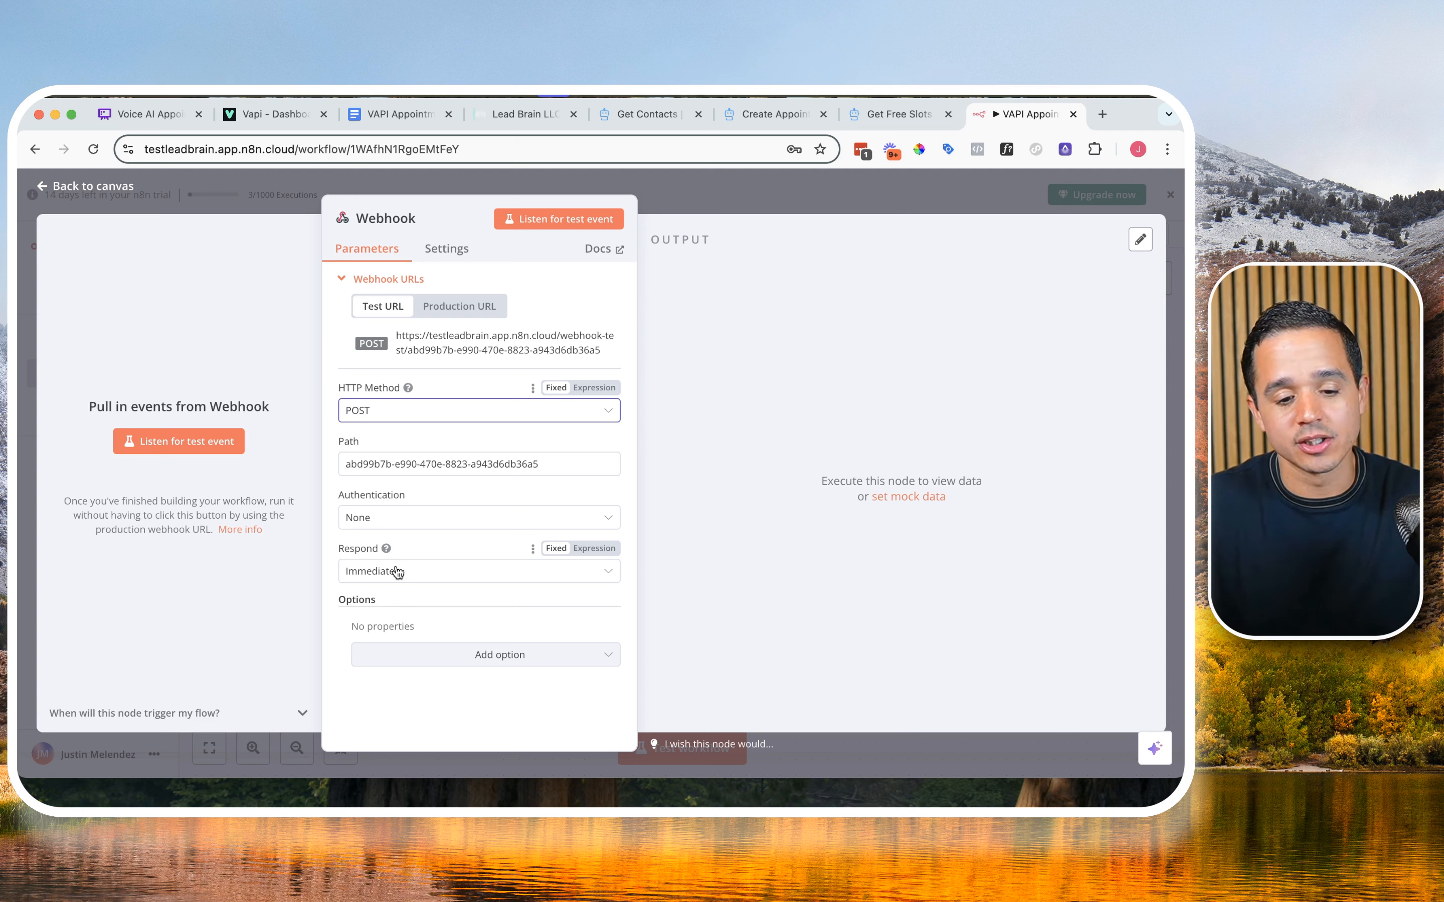
pyautogui.doubleClick(352, 549)
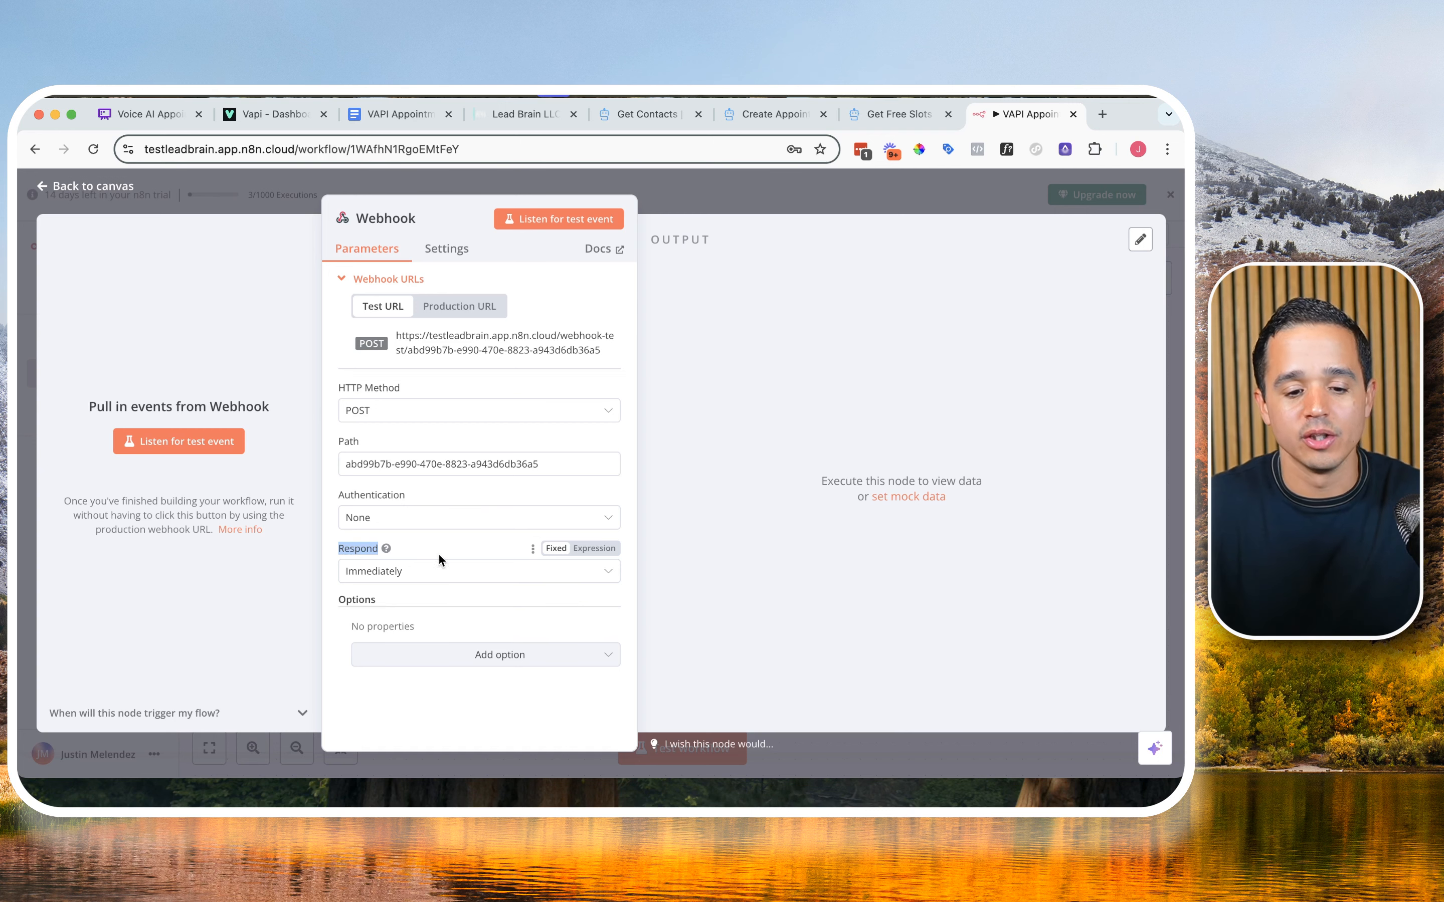
pyautogui.click(425, 582)
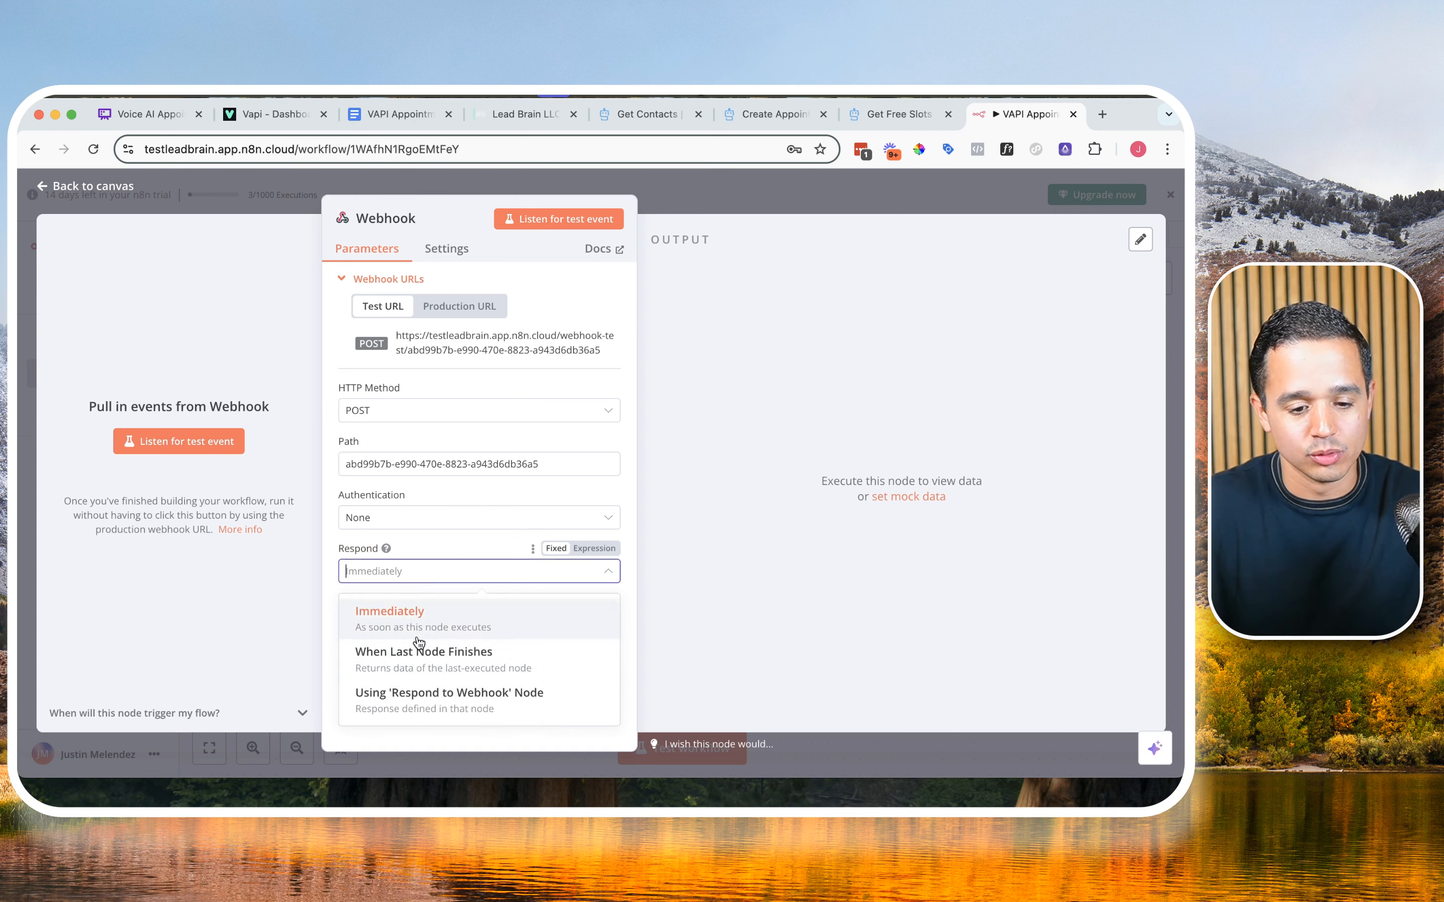
pyautogui.click(425, 705)
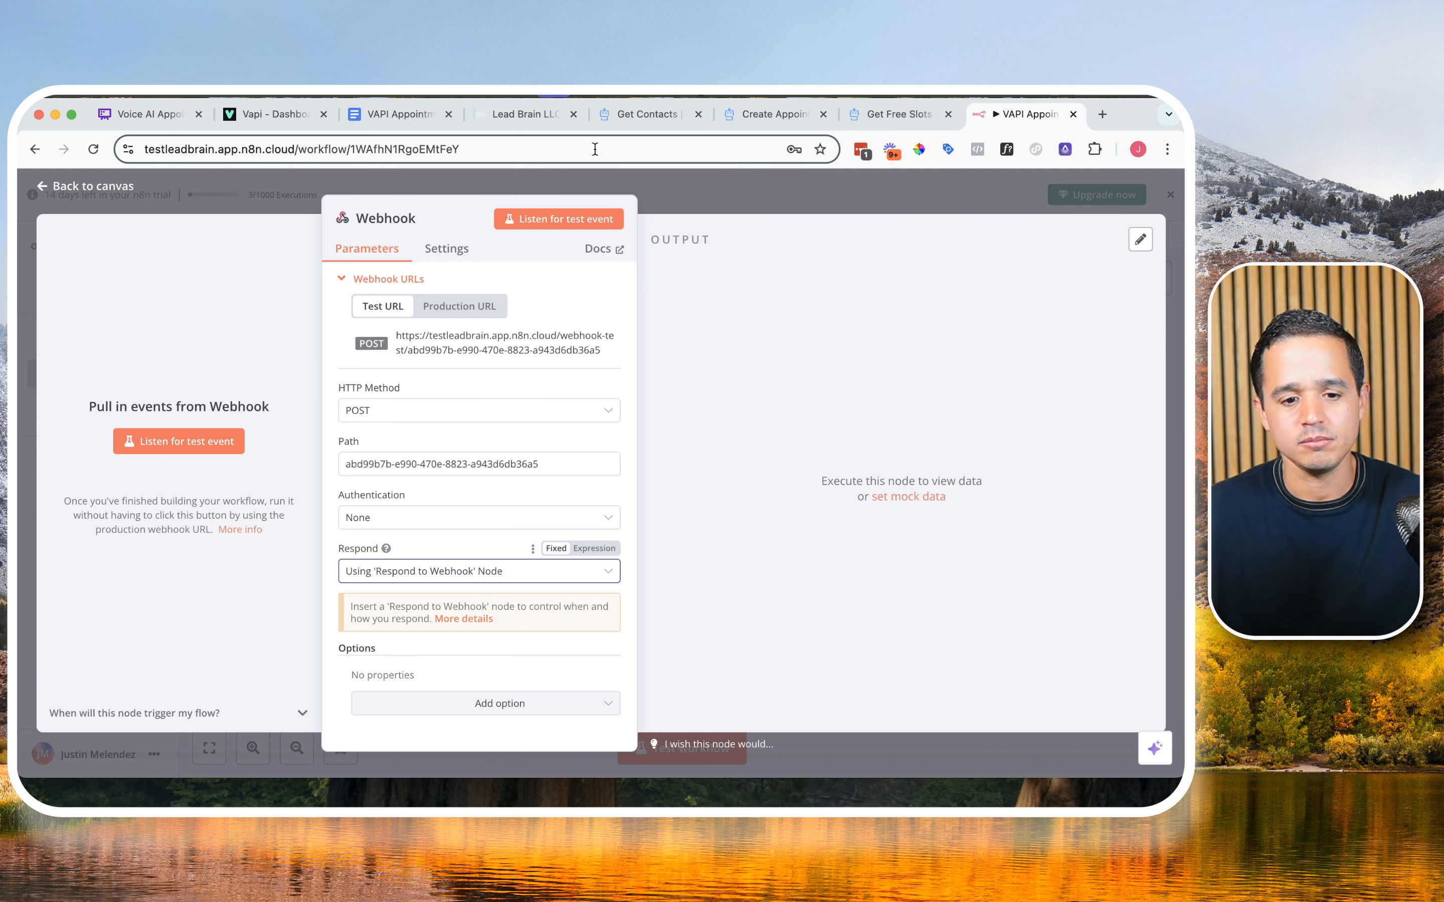
# Step: Compare the webhook's production and test URLs, and start listening for a test event on the test URL
pyautogui.click(449, 308)
pyautogui.click(383, 310)
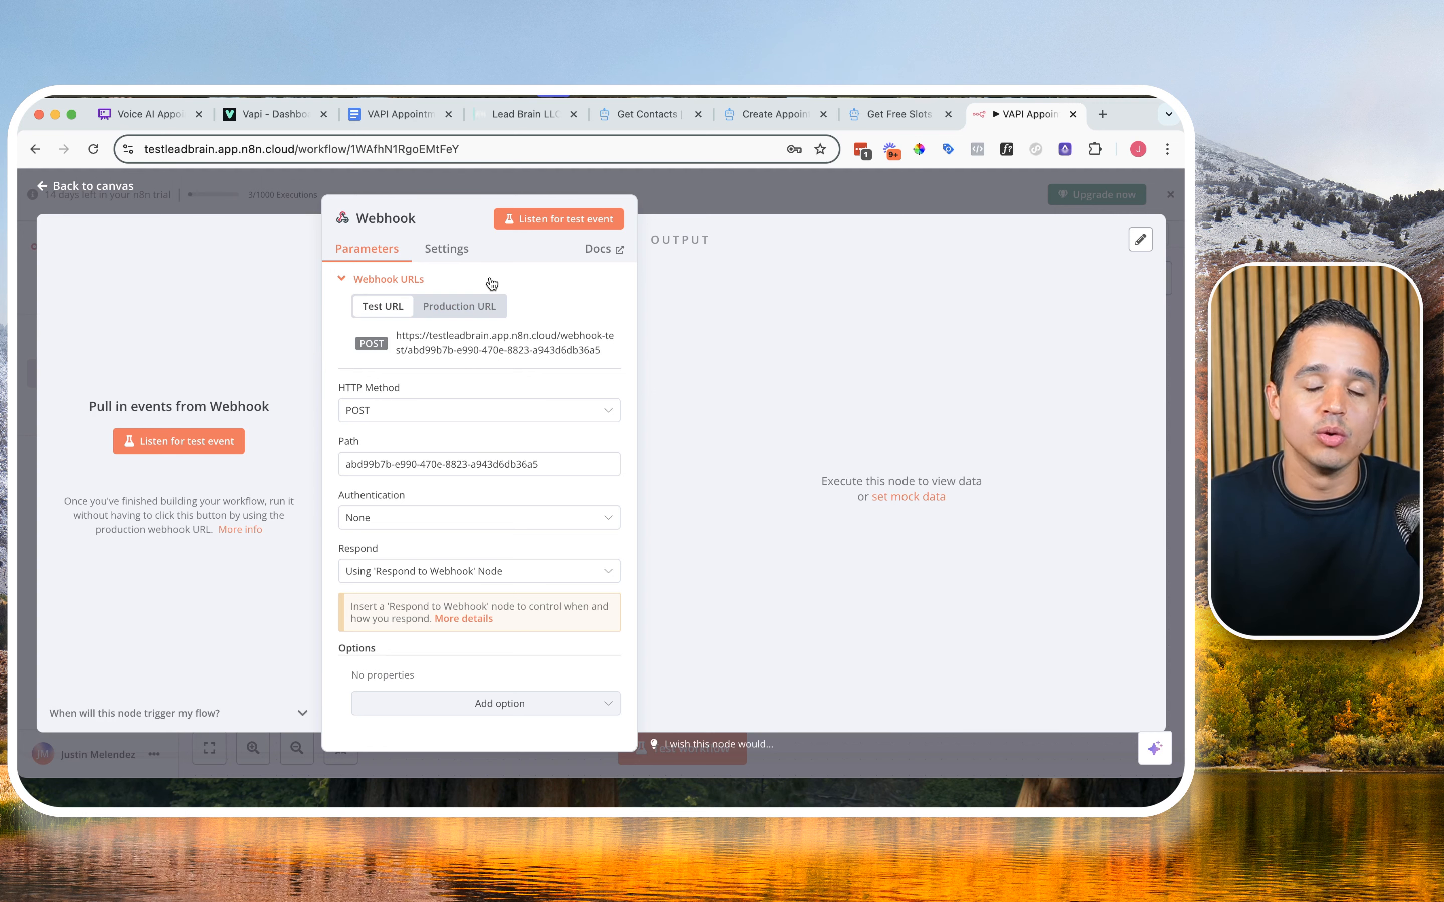
pyautogui.click(466, 312)
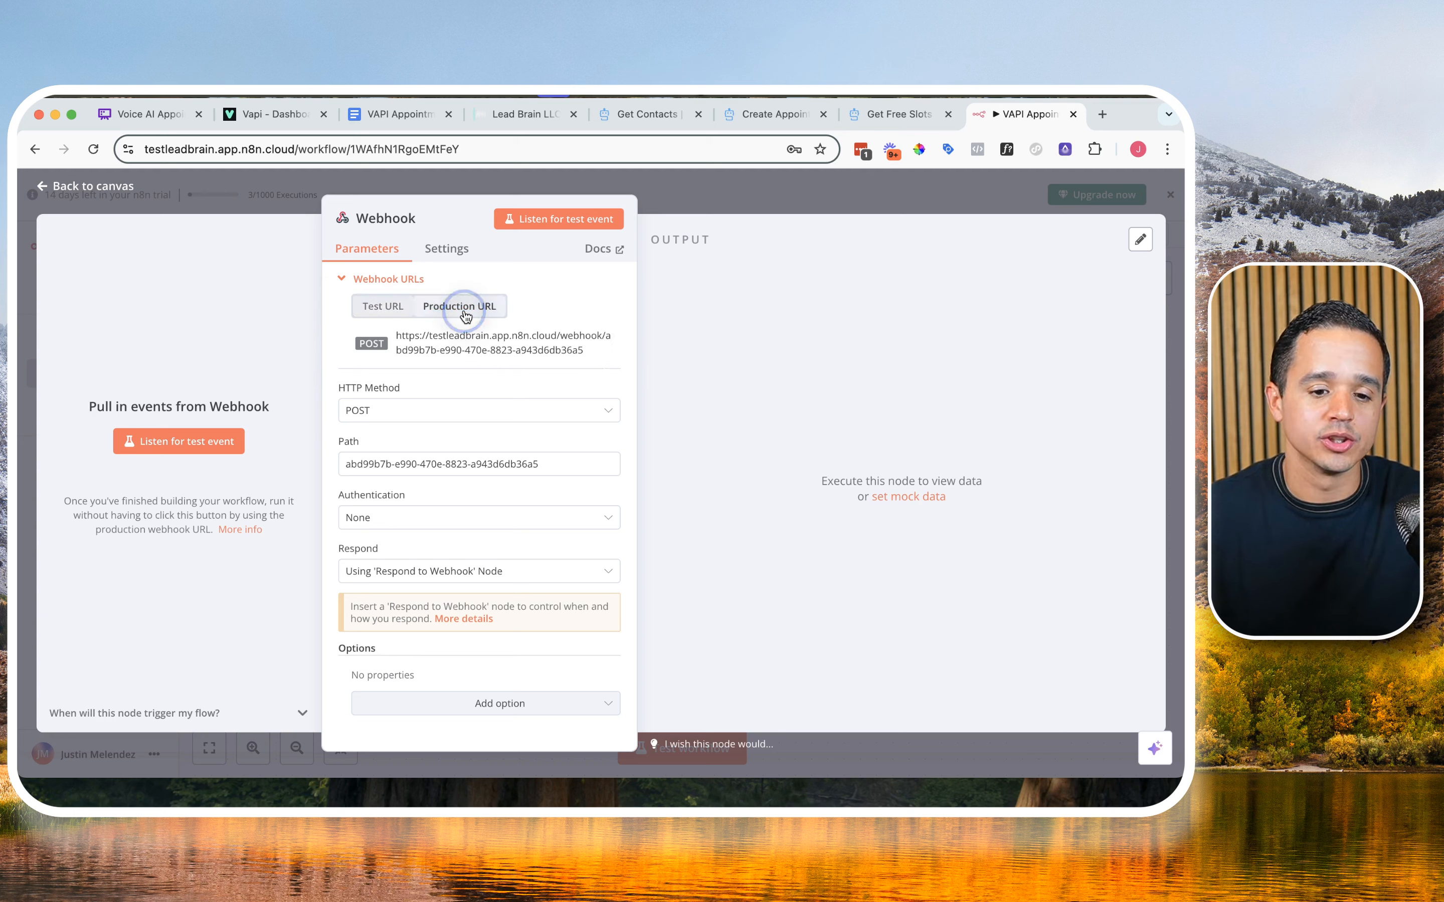
pyautogui.click(441, 336)
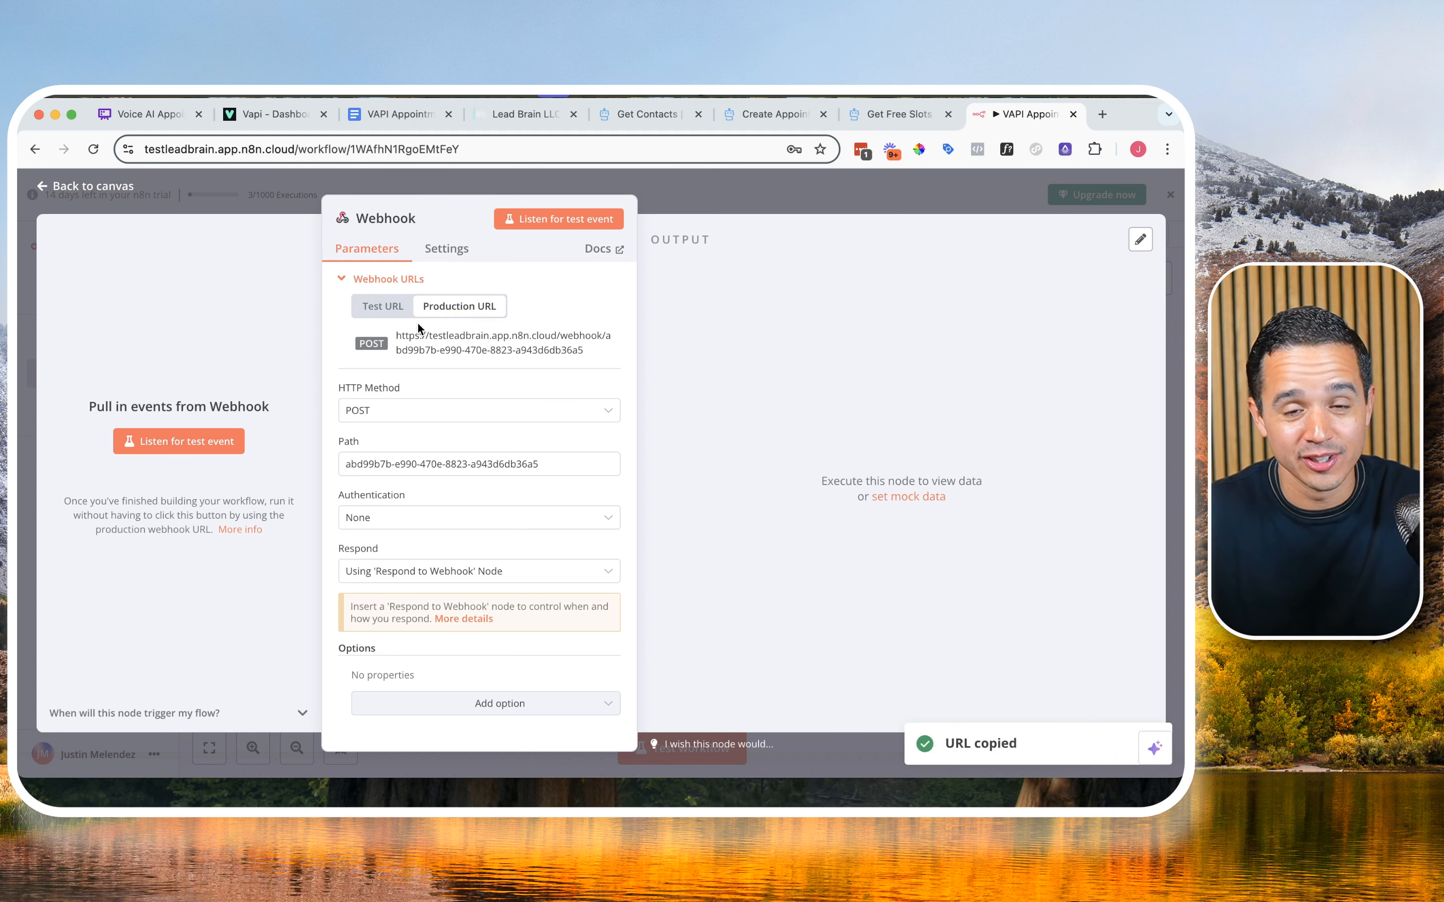
pyautogui.click(384, 311)
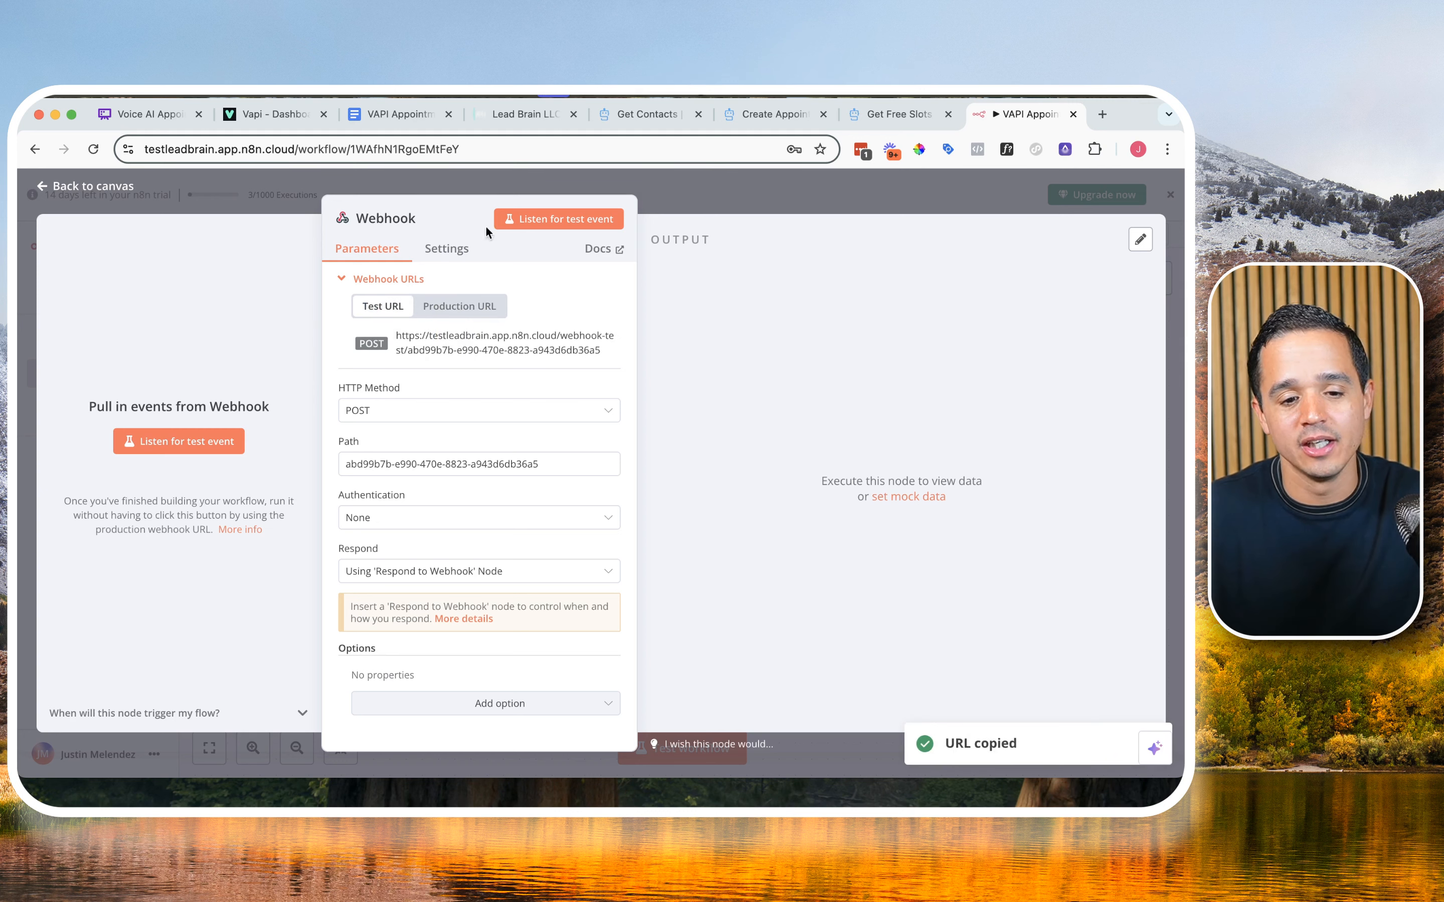
pyautogui.click(552, 221)
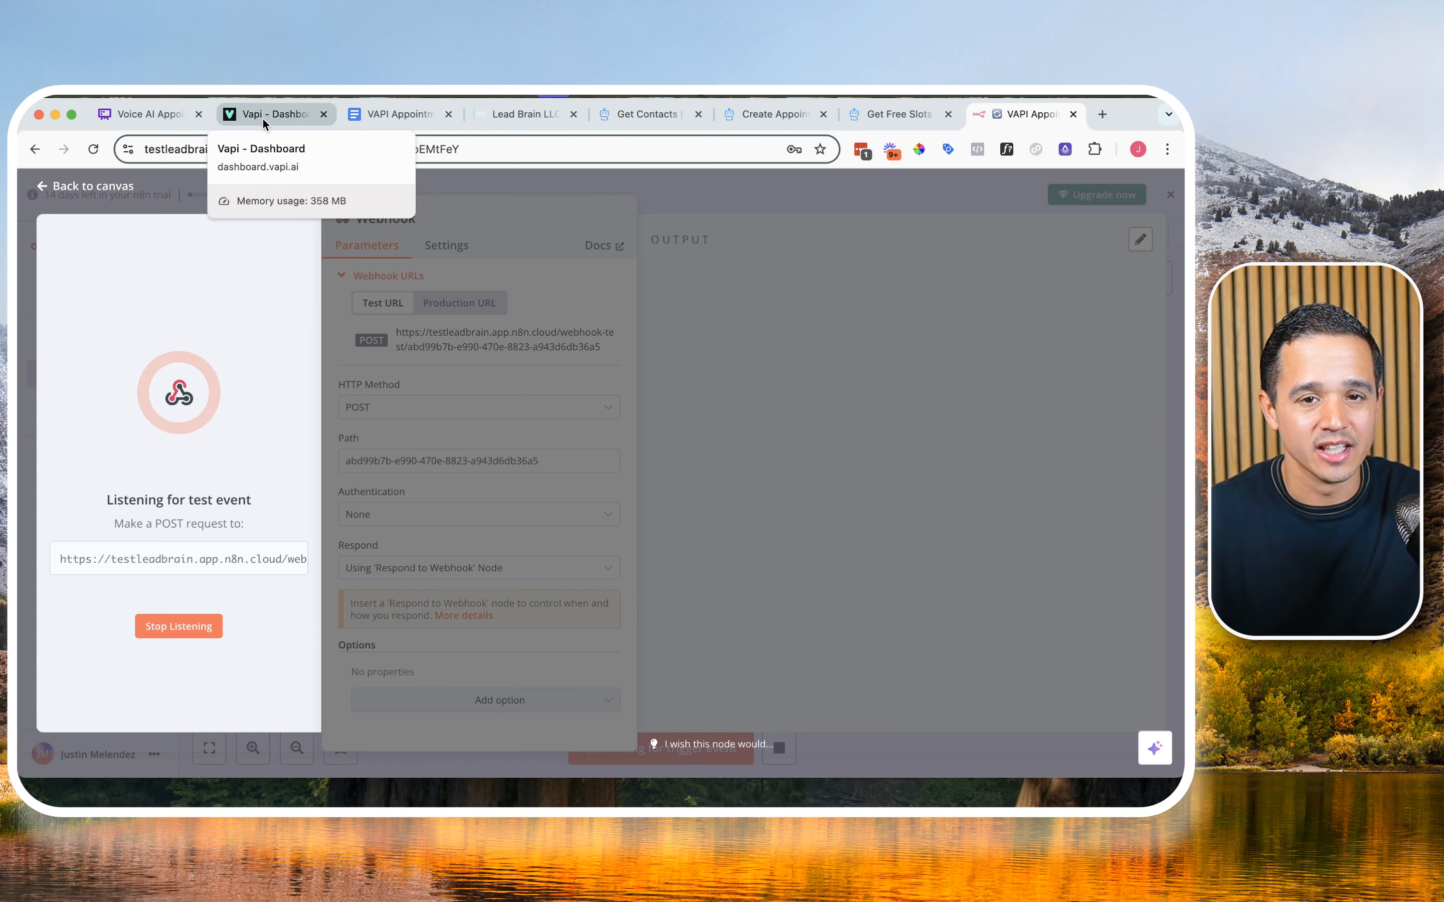
# Step: Check the Configure n8n webhook and Configure Tools branches in the Whimsical mind map
pyautogui.click(170, 121)
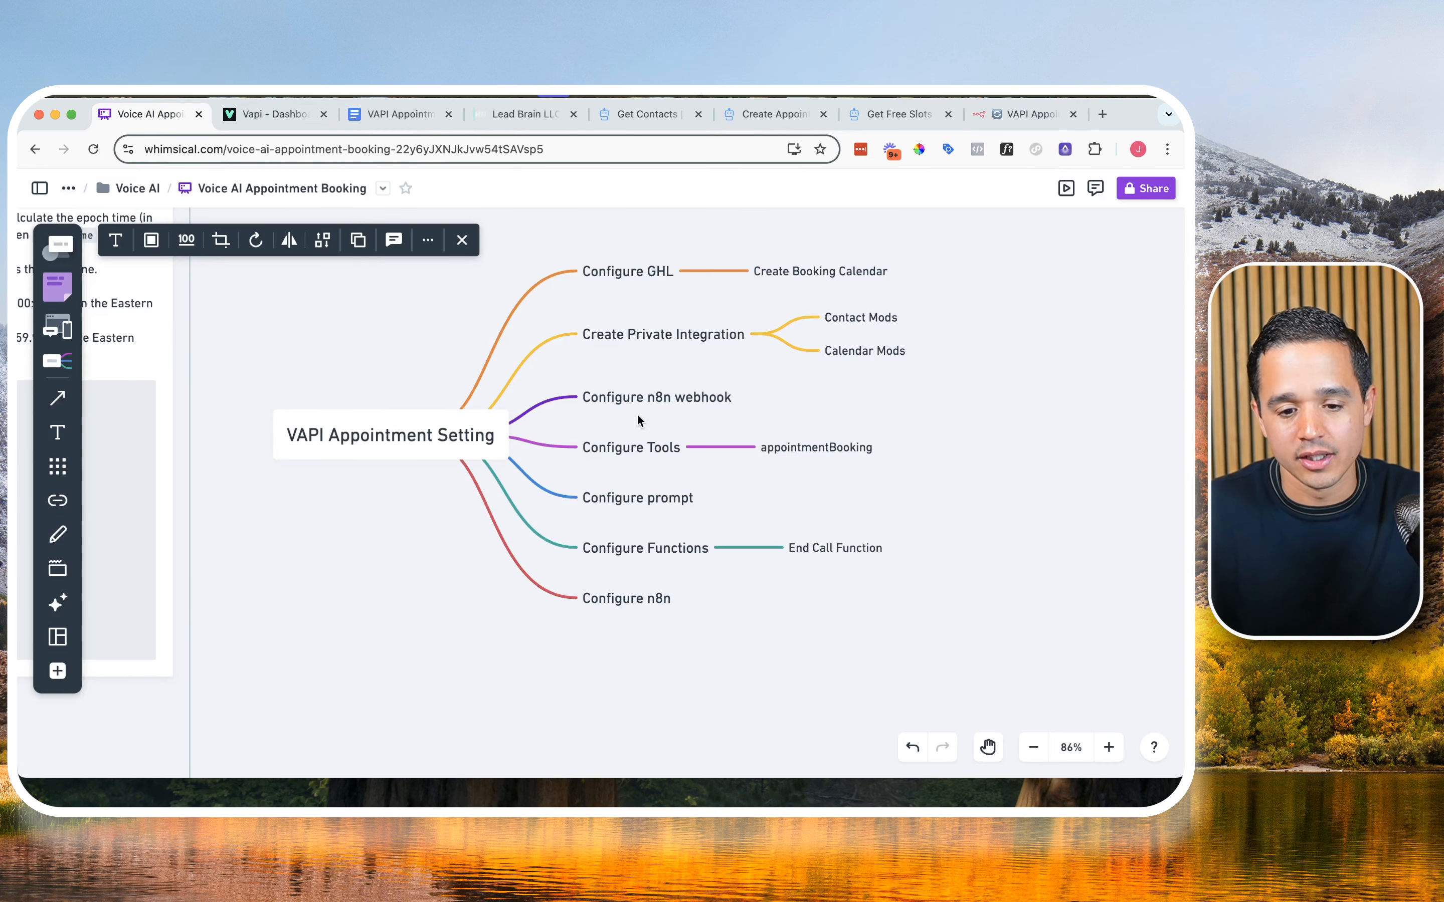
pyautogui.click(650, 400)
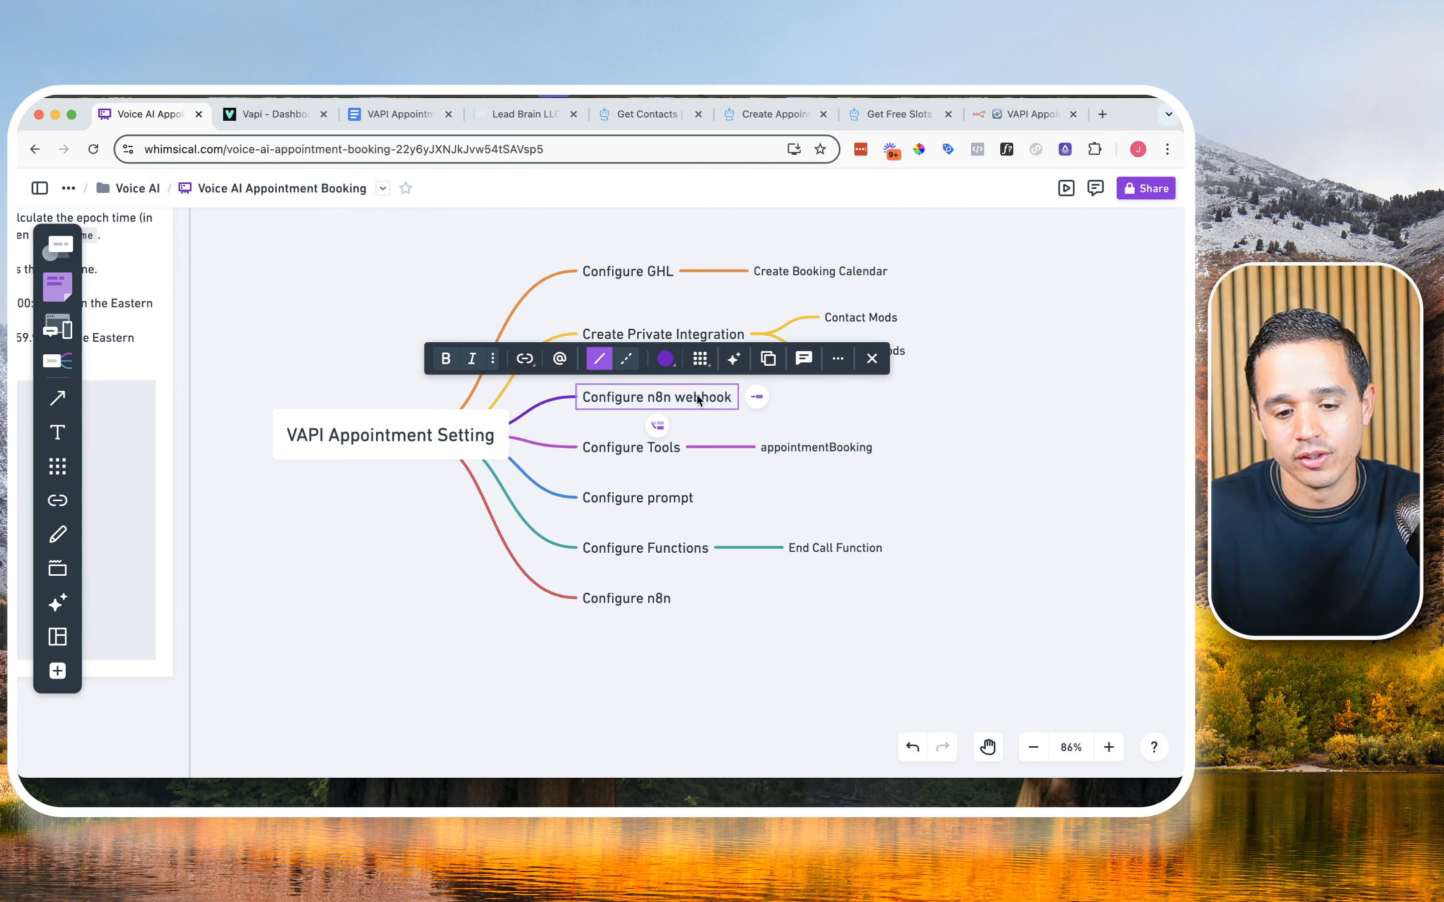
pyautogui.click(638, 451)
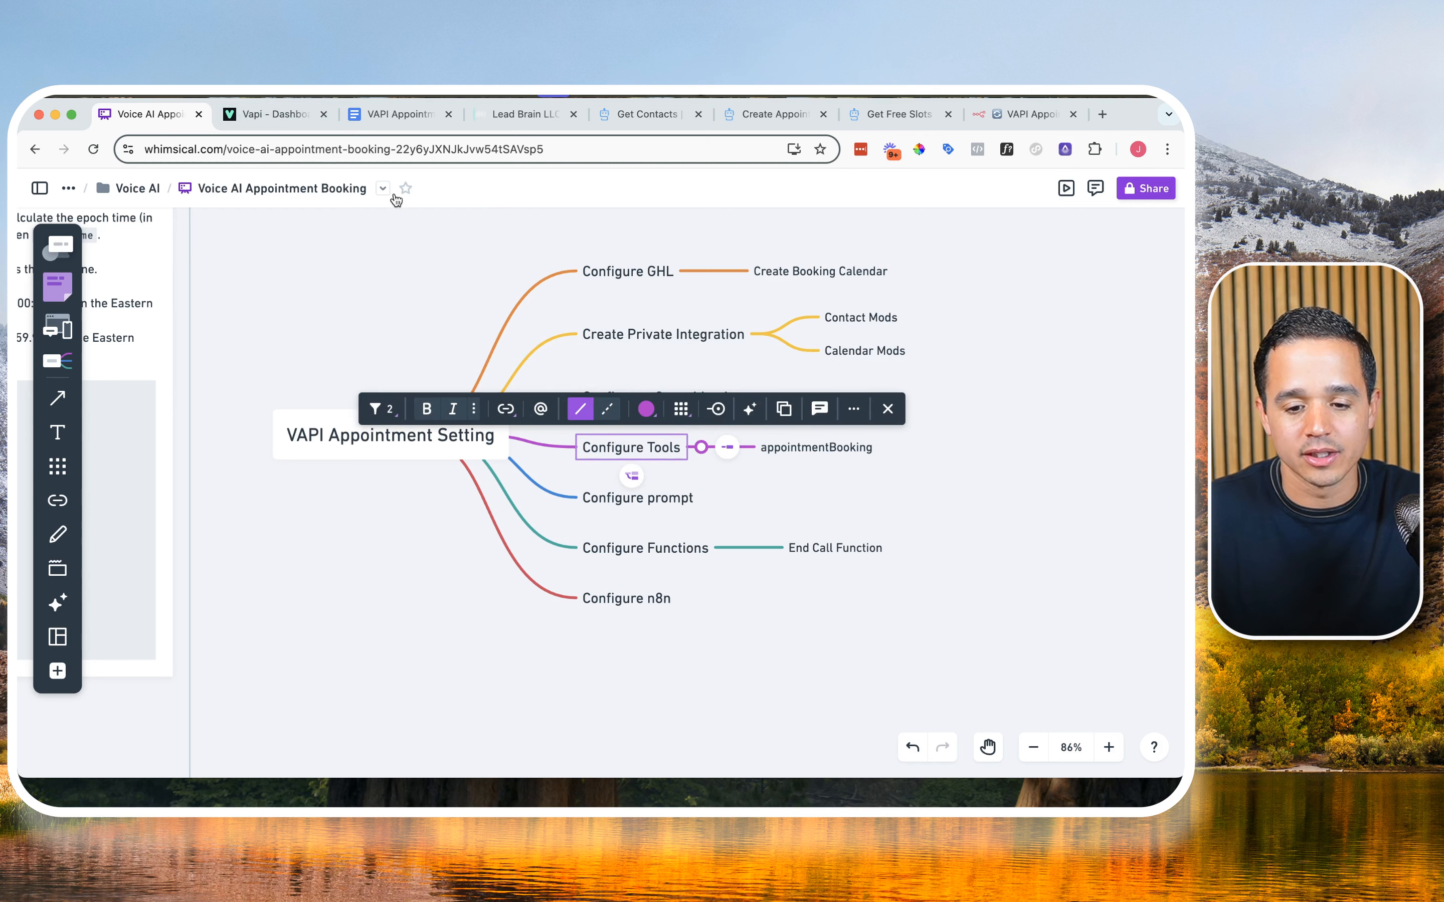
# Step: Switch to the VAPI dashboard and start creating a new tool
pyautogui.click(271, 114)
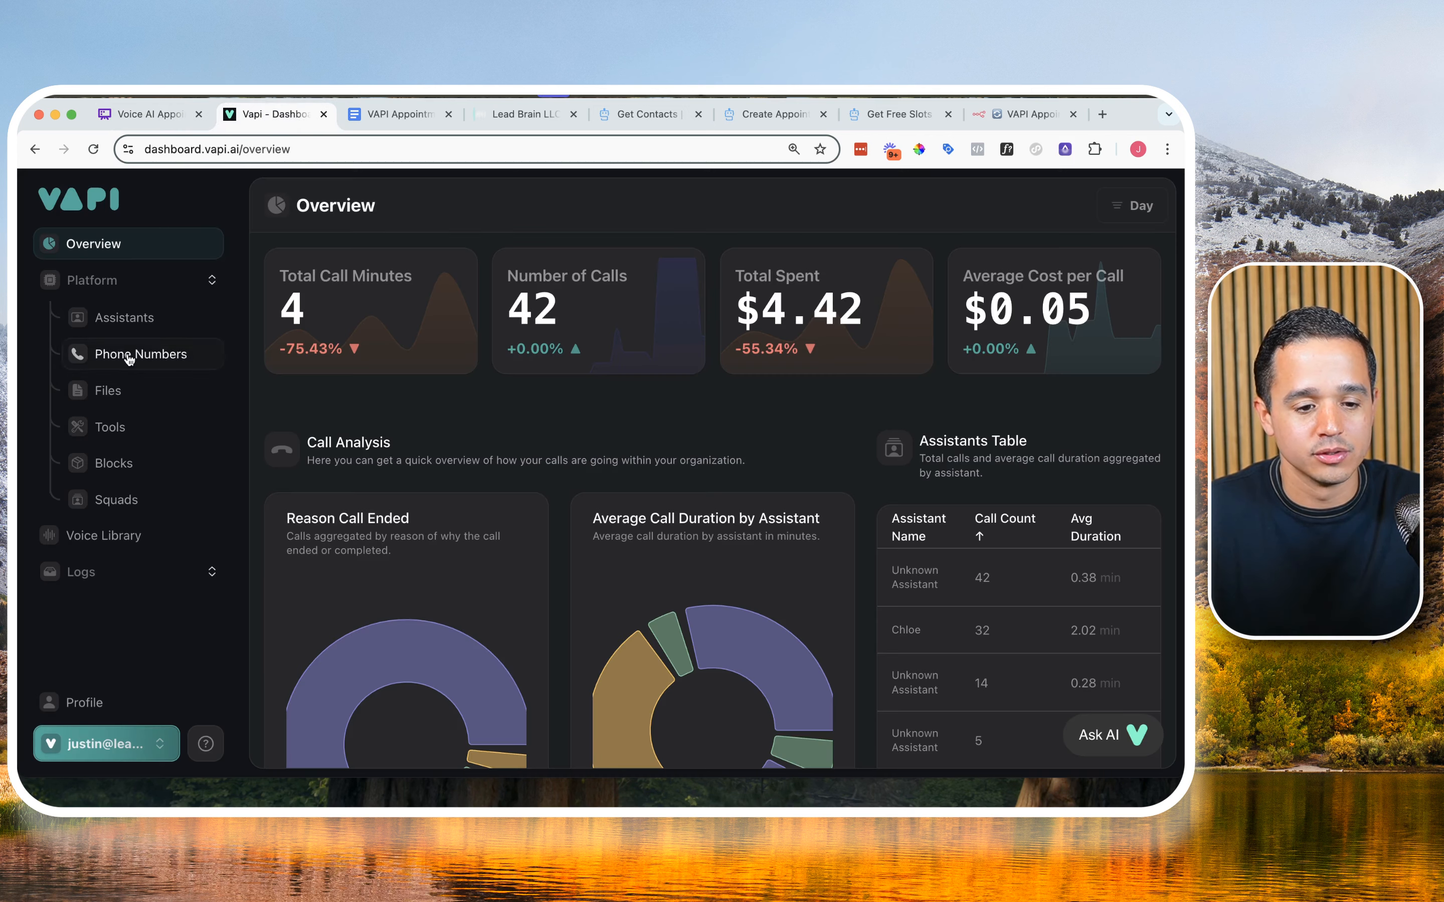
pyautogui.click(125, 426)
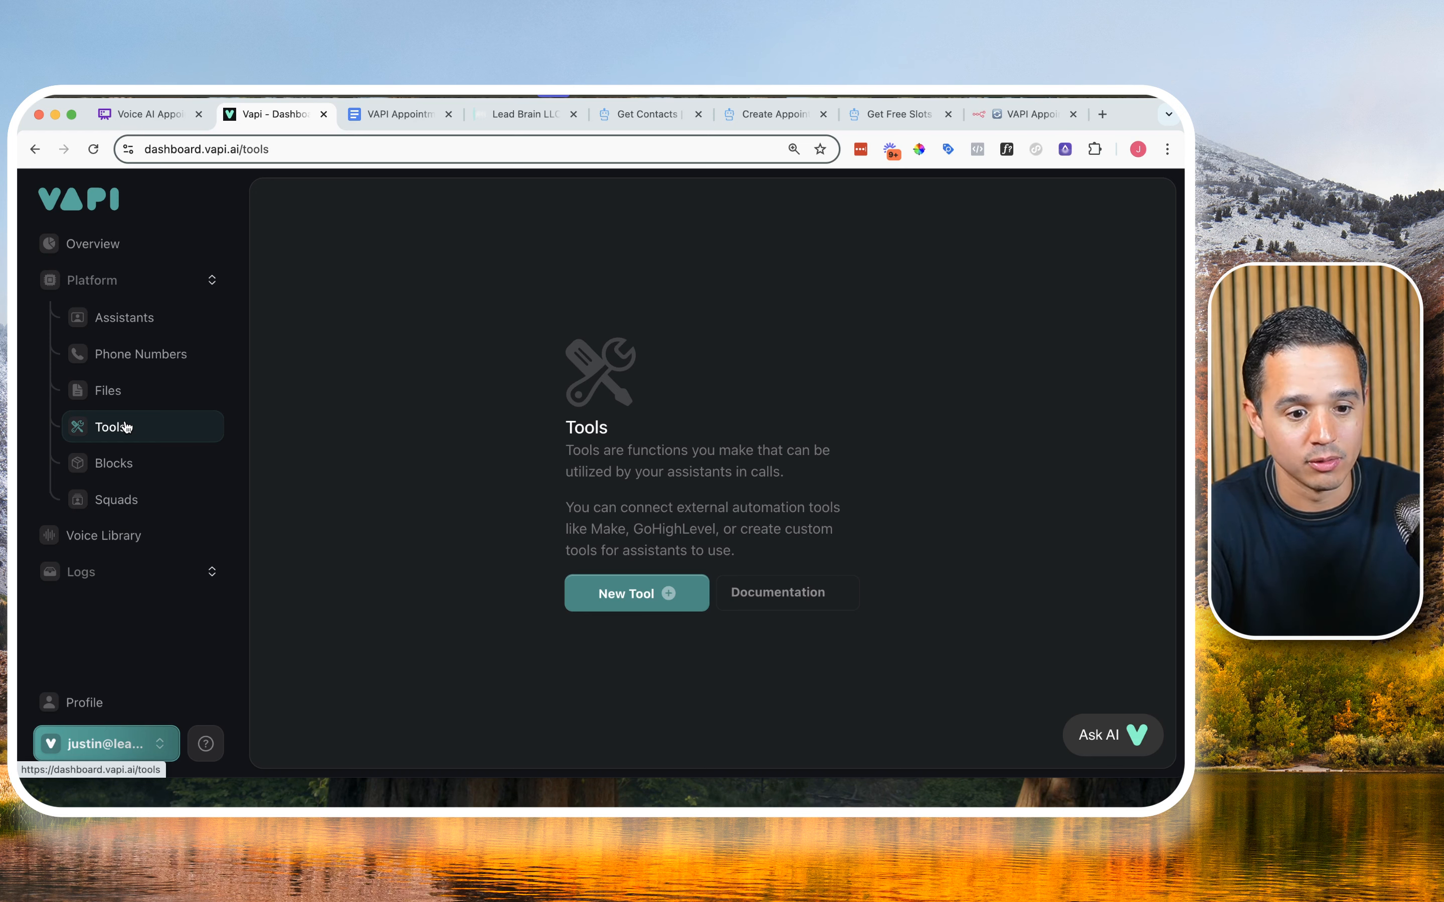
pyautogui.click(634, 594)
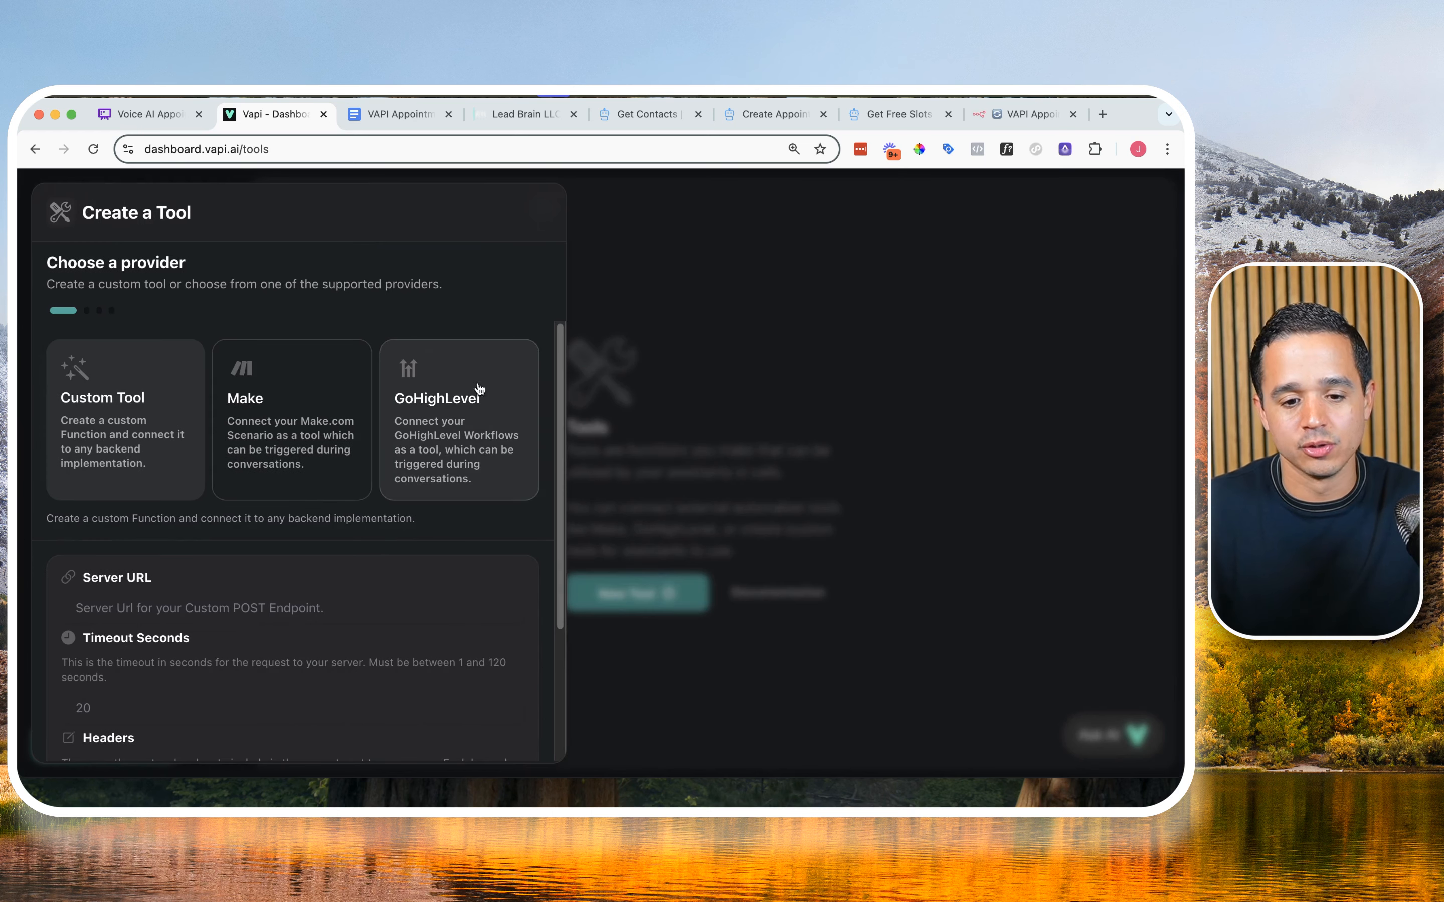
# Step: Find the VAPI Tool section with its parameter names and descriptions in the VAPI Appointment Booking document
pyautogui.click(395, 114)
pyautogui.scroll(-10, 467, 487)
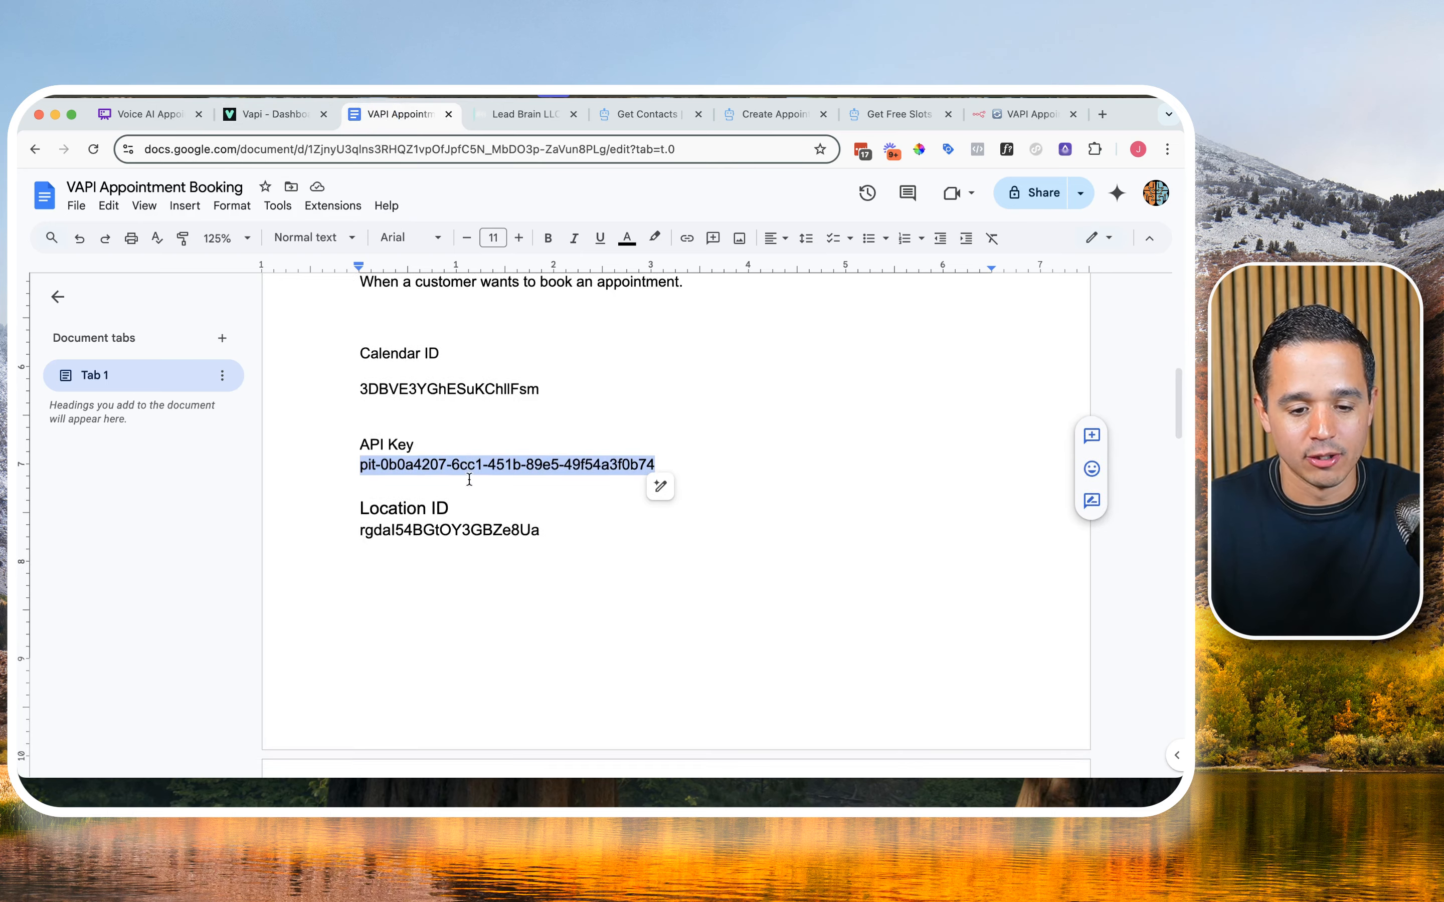
pyautogui.scroll(-3, 468, 483)
pyautogui.scroll(4, 465, 488)
pyautogui.scroll(-5, 464, 489)
pyautogui.scroll(-2, 463, 489)
pyautogui.scroll(10, 463, 489)
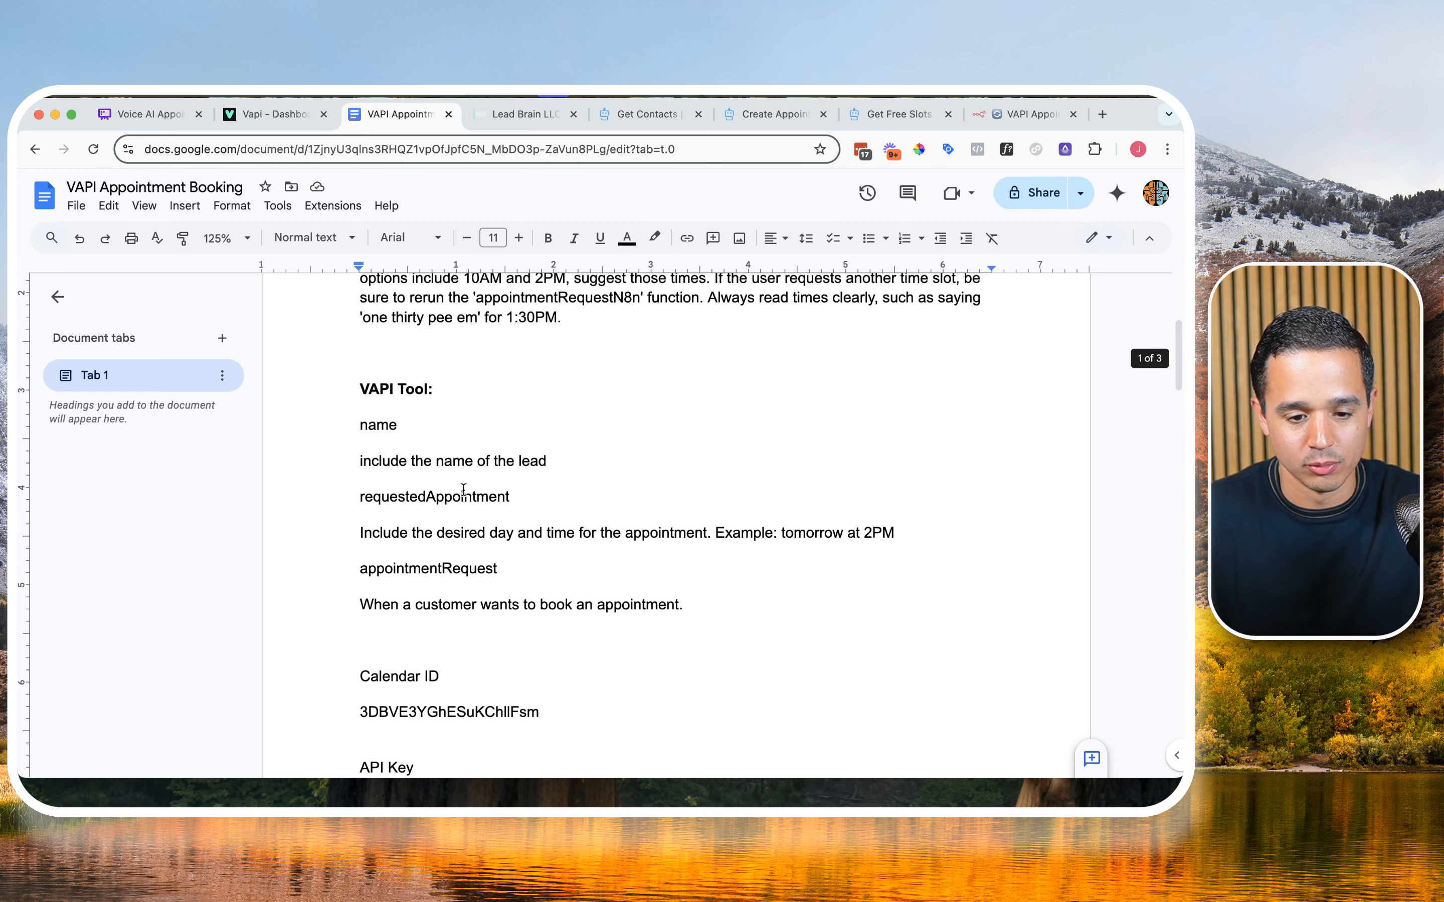
# Step: Set the custom tool's Server URL to the test URL copied from the n8n webhook, and save the server settings
pyautogui.click(252, 118)
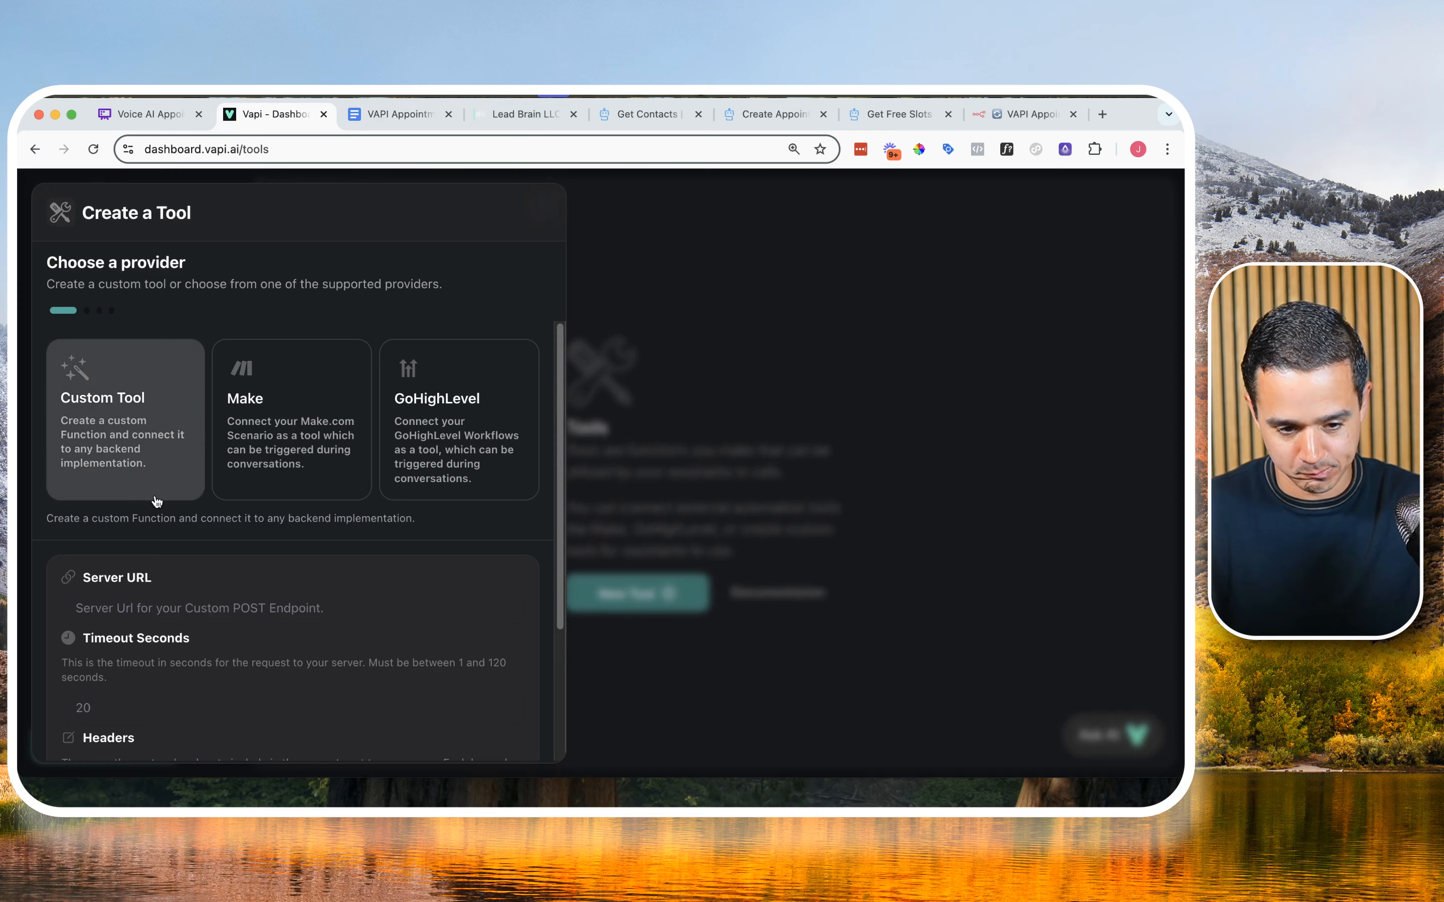
pyautogui.scroll(-3, 177, 484)
pyautogui.scroll(-1, 101, 446)
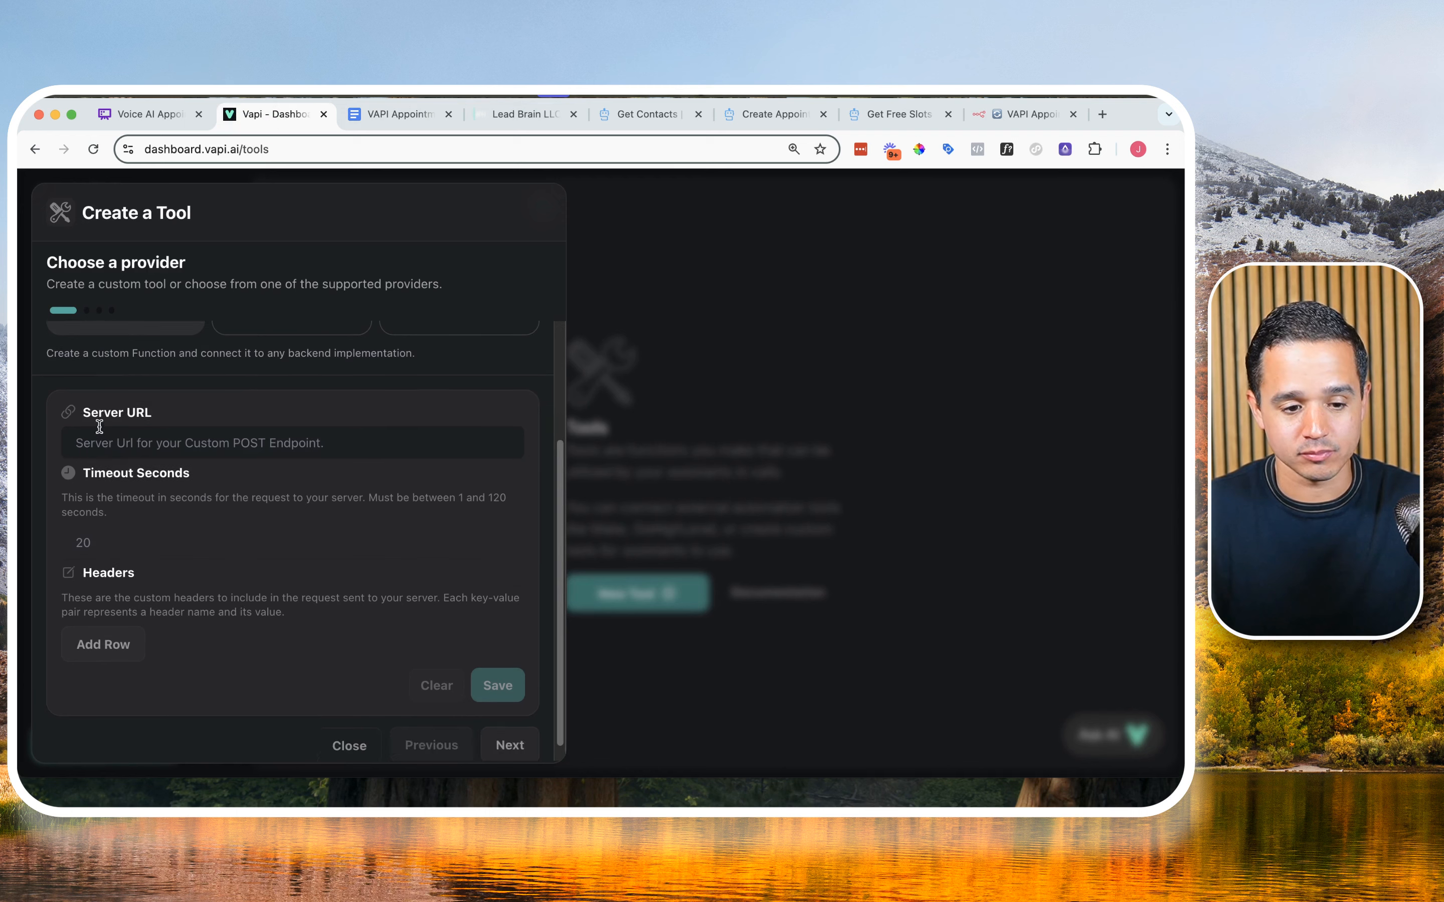
pyautogui.click(111, 445)
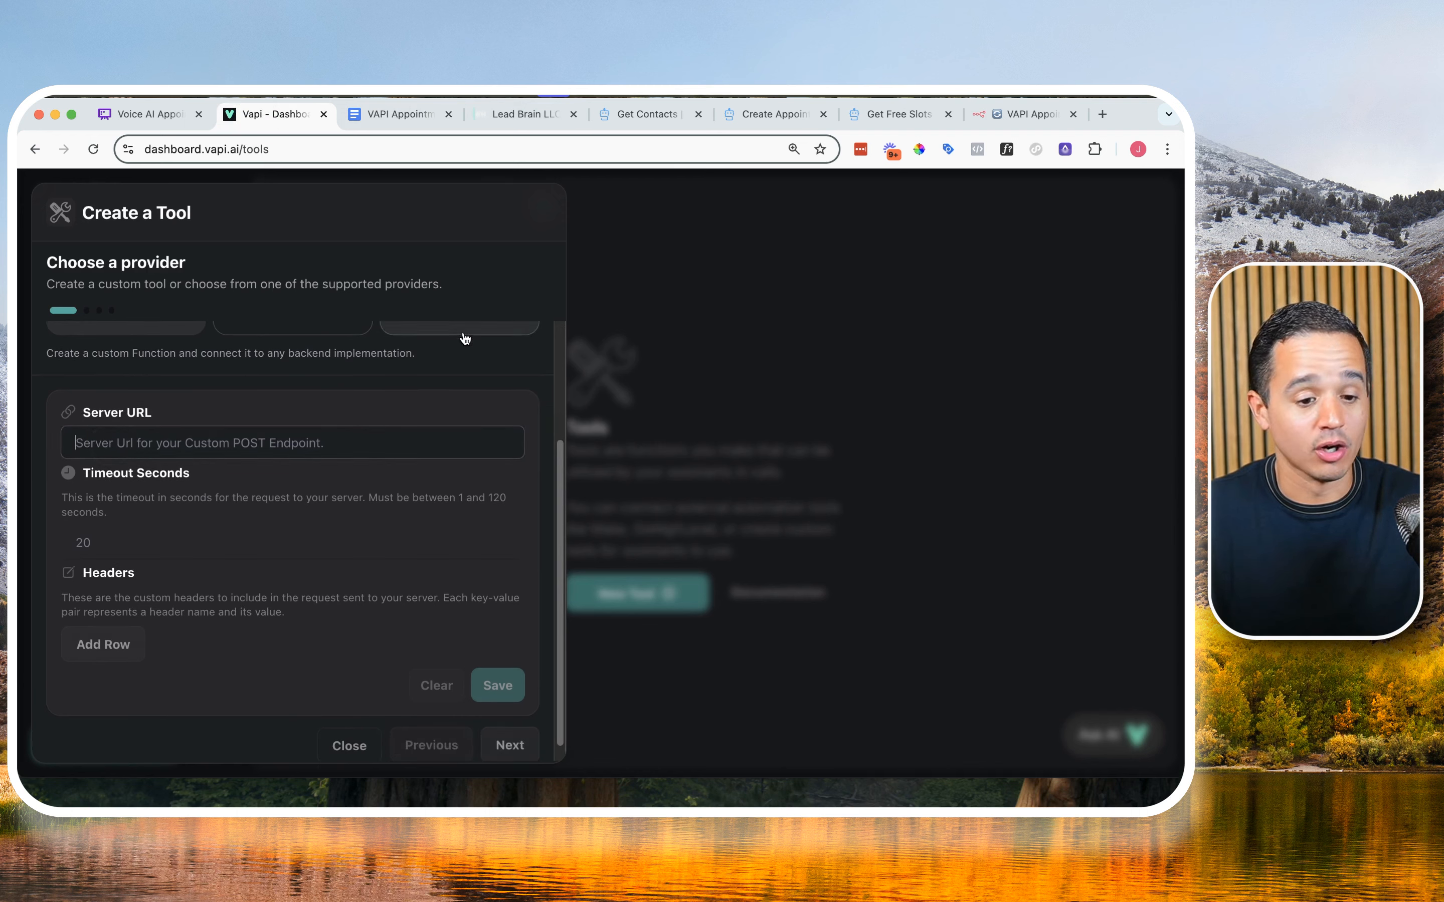
pyautogui.click(1001, 118)
pyautogui.click(212, 561)
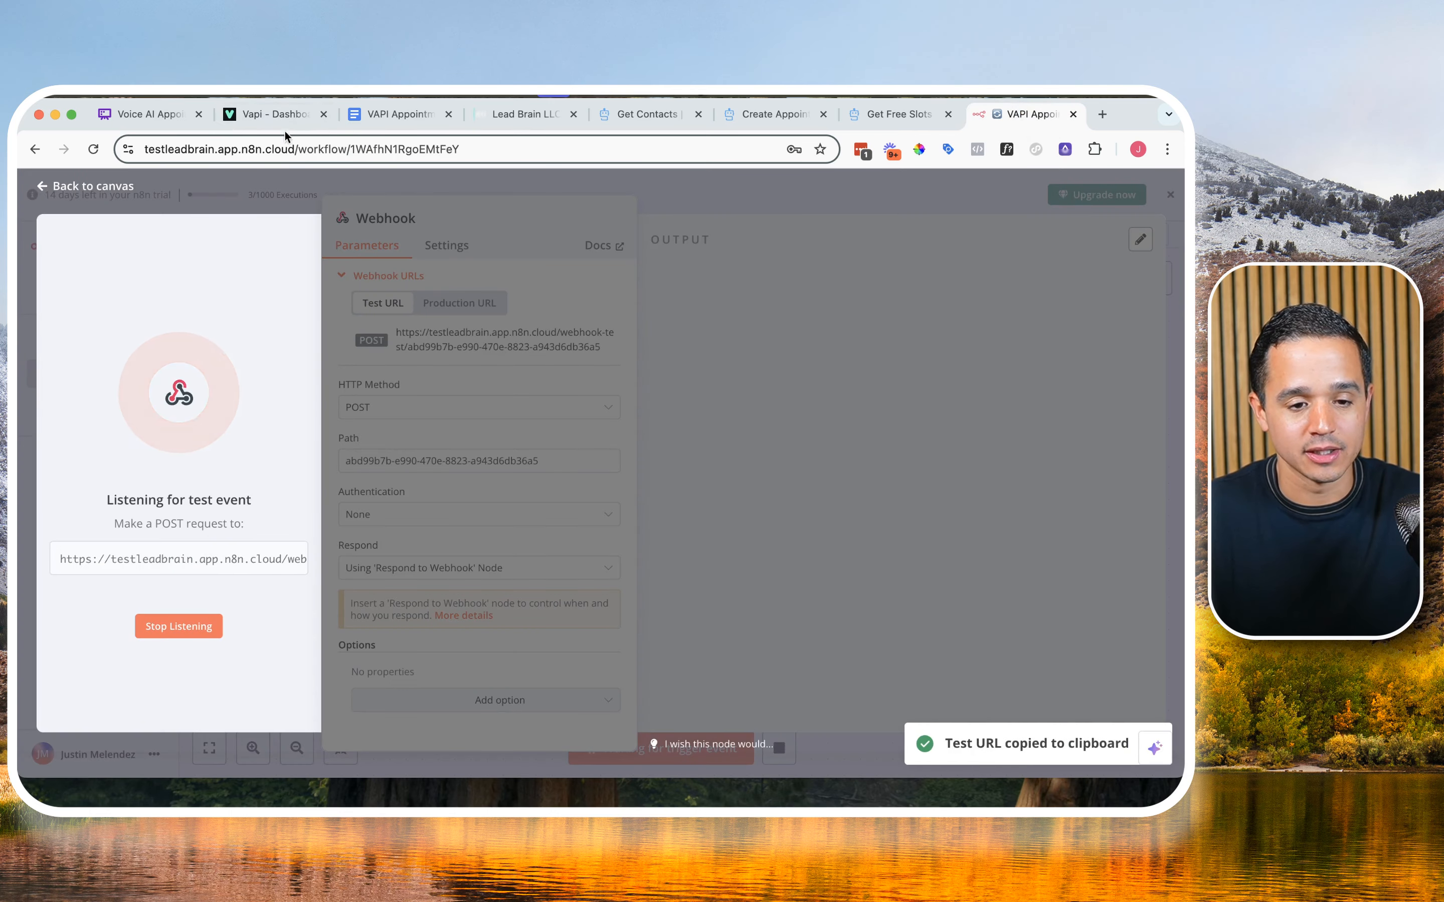
pyautogui.click(273, 114)
pyautogui.click(258, 439)
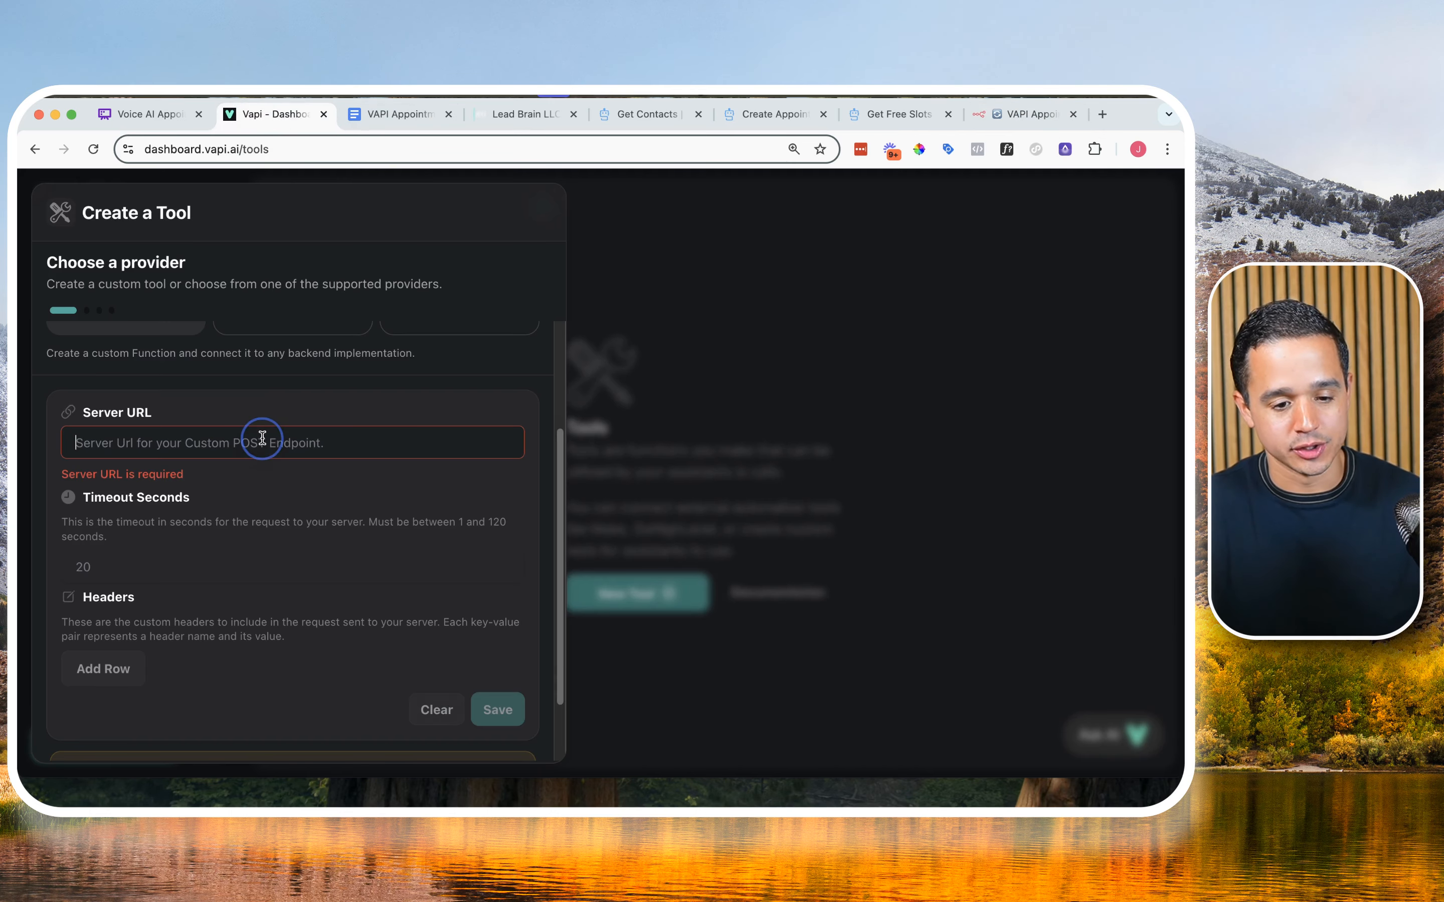
pyautogui.press('super+v')
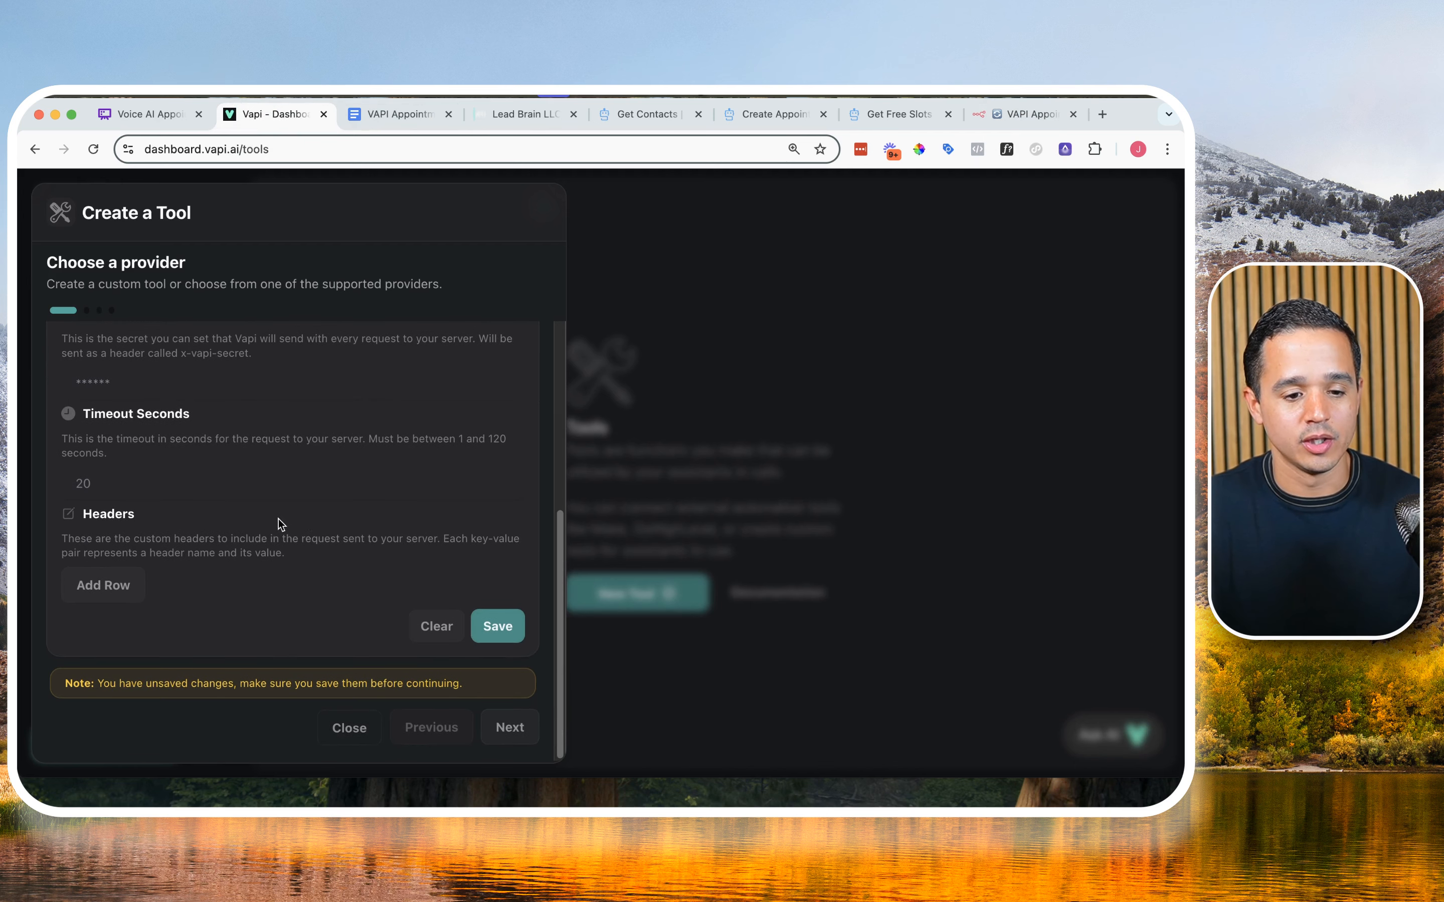
pyautogui.click(496, 626)
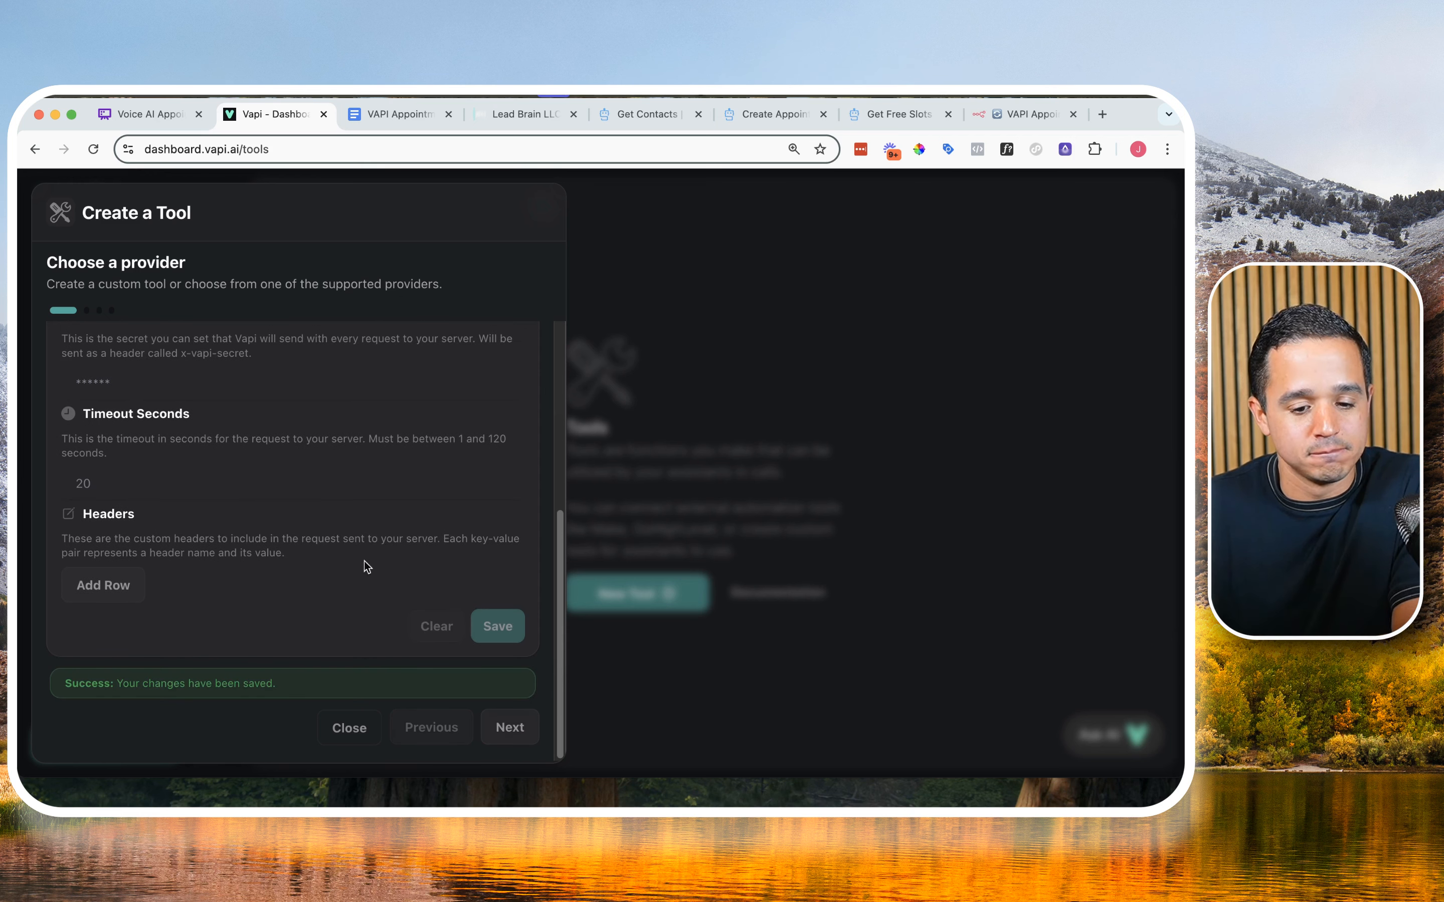
# Step: Add a string property "name" to the tool schema with the document's description "include the name of the lead", and save it
pyautogui.click(509, 728)
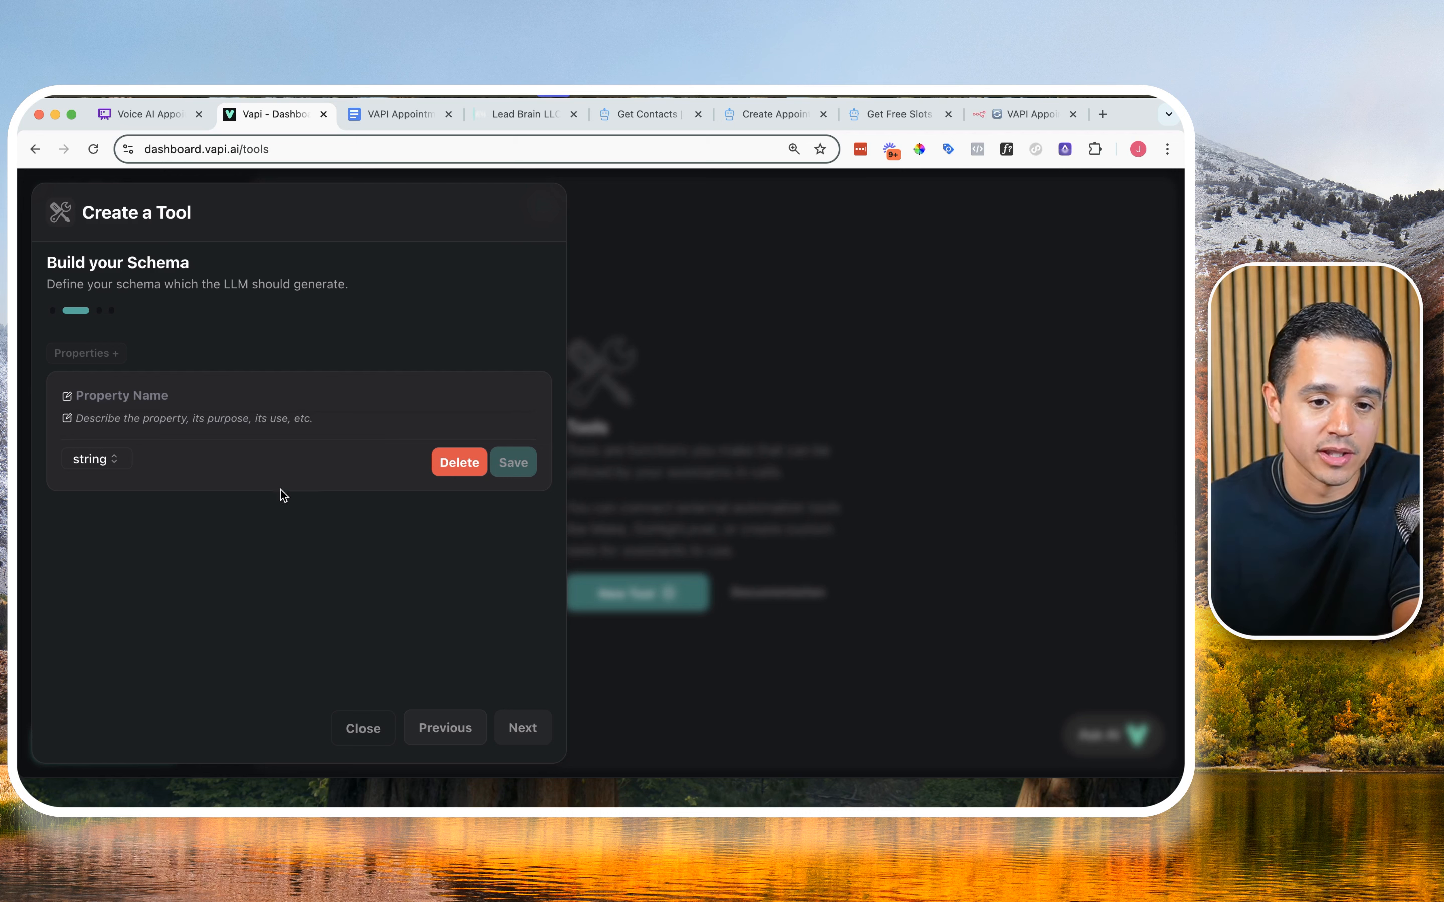
pyautogui.click(126, 400)
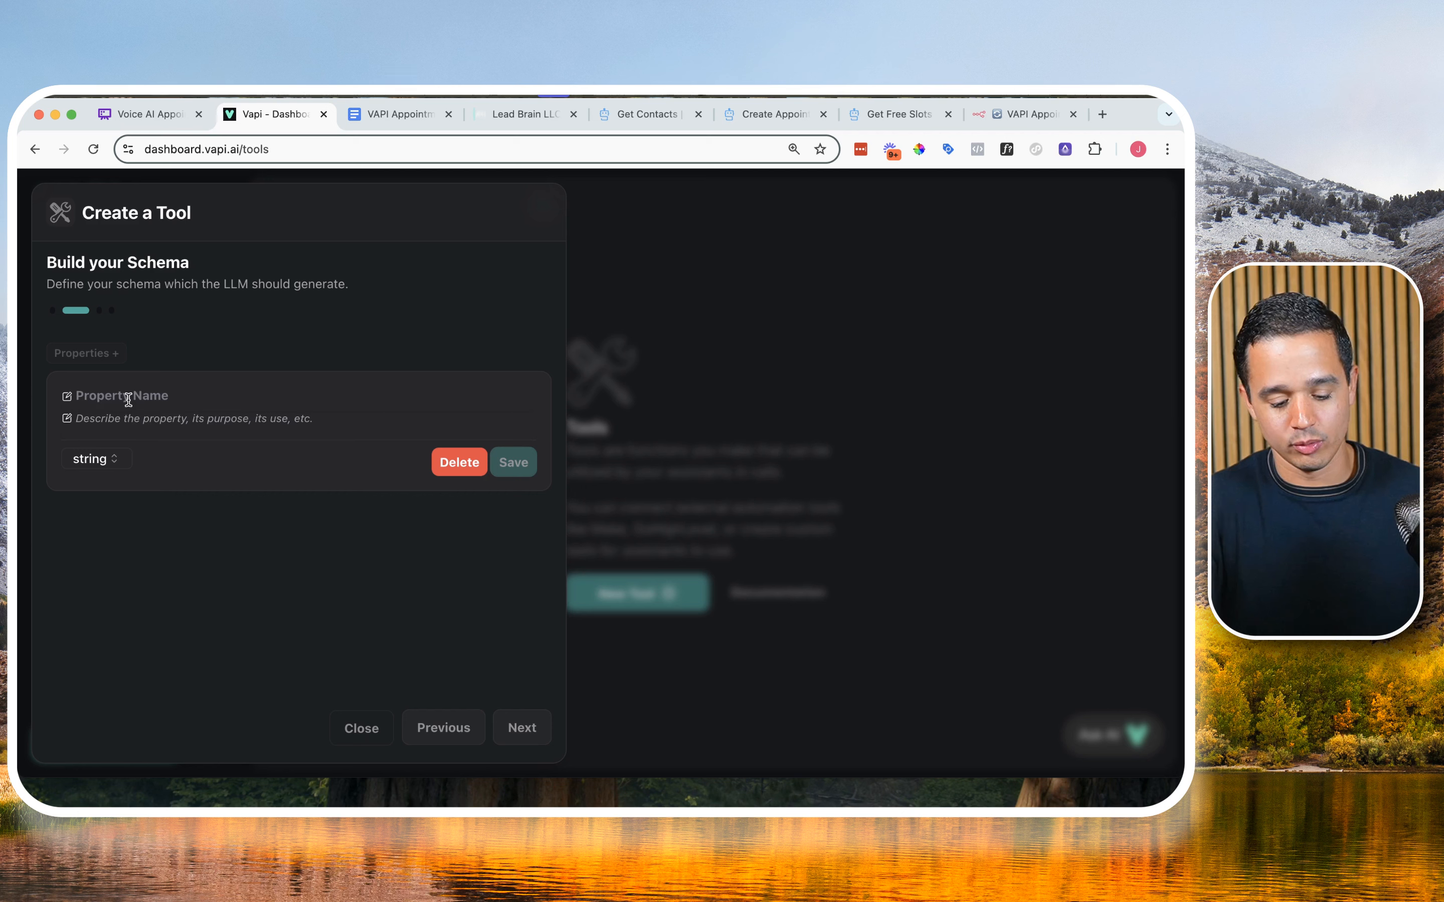
pyautogui.write('name')
pyautogui.click(397, 114)
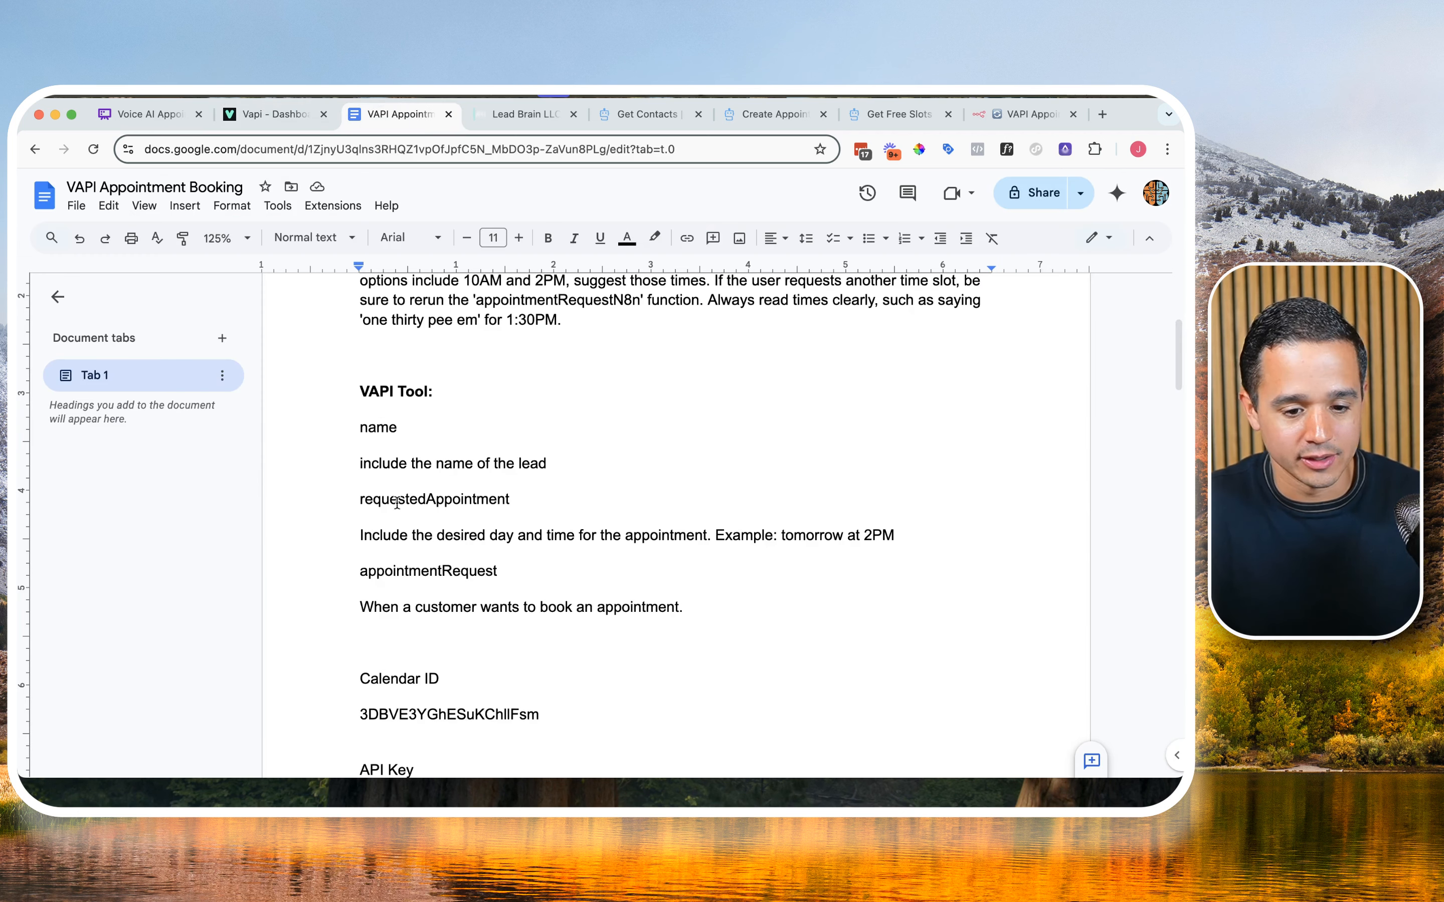
pyautogui.tripleClick(380, 463)
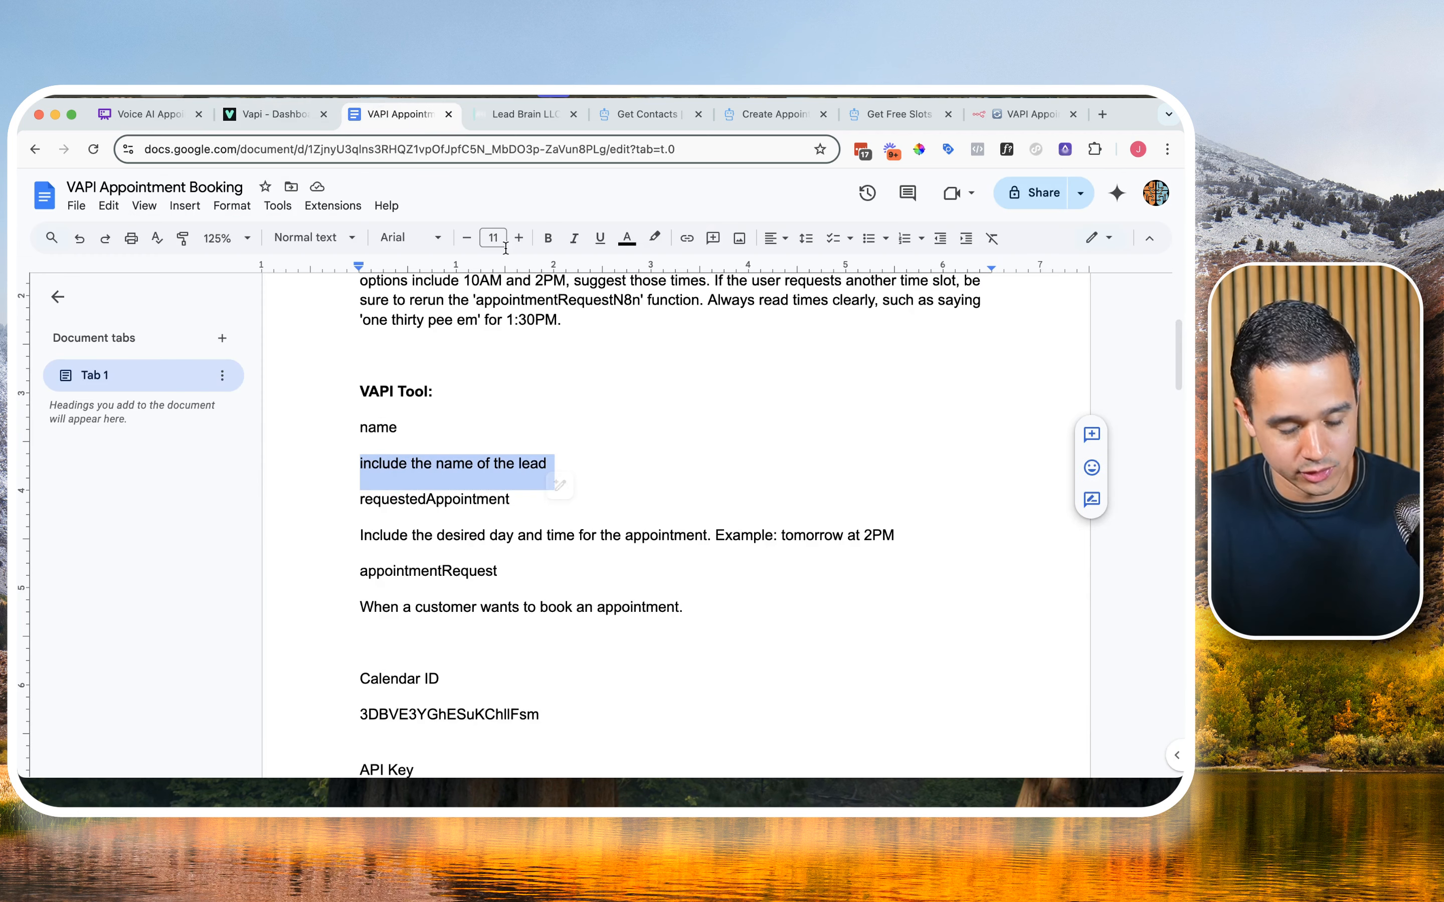
pyautogui.click(257, 120)
pyautogui.click(180, 419)
pyautogui.press('super+v')
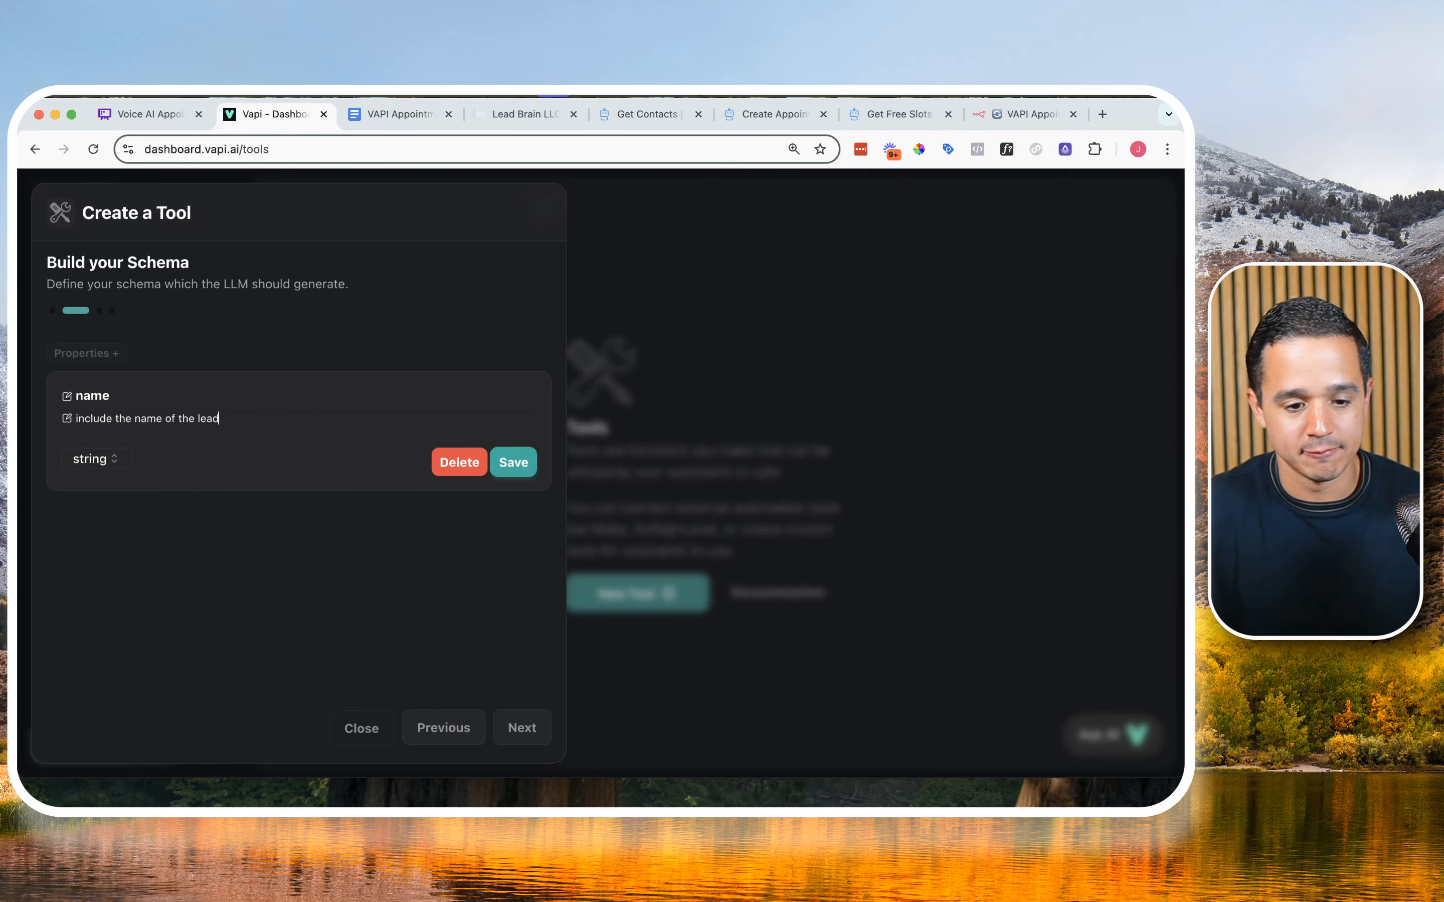
pyautogui.click(82, 461)
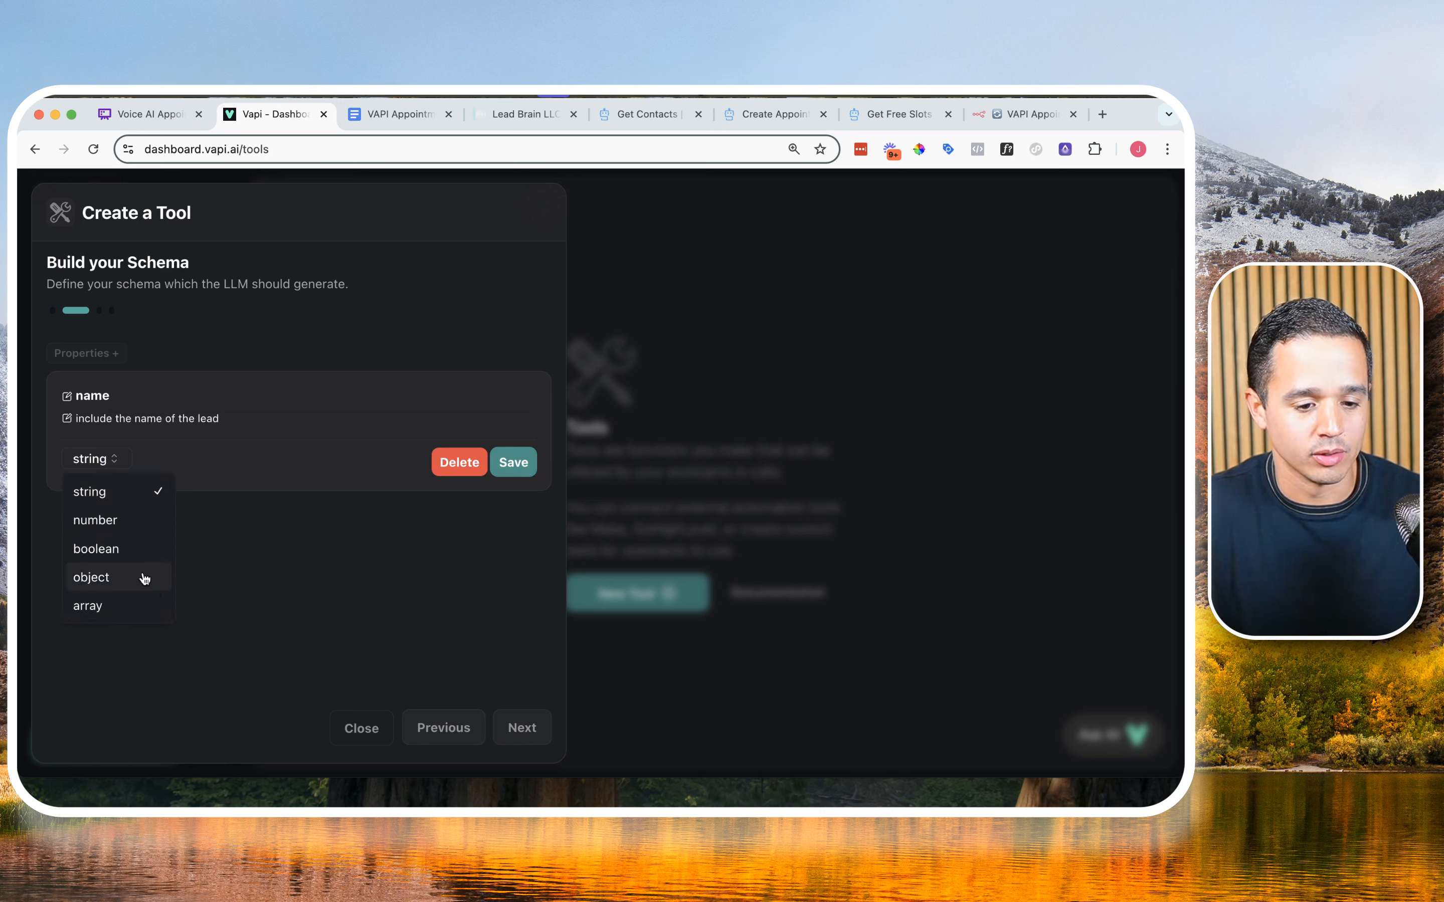
pyautogui.click(256, 481)
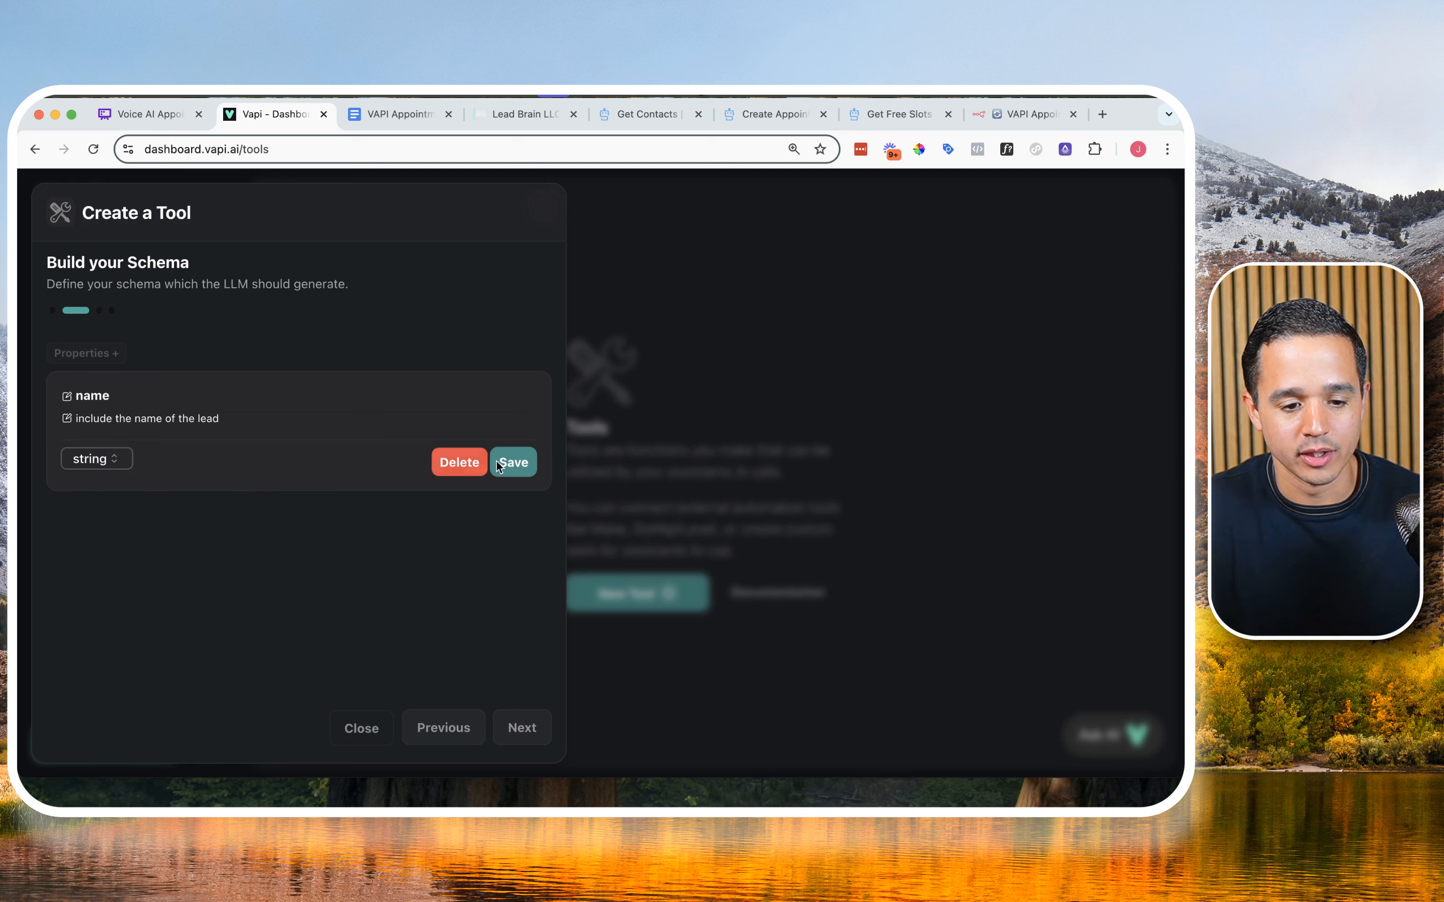
pyautogui.click(513, 462)
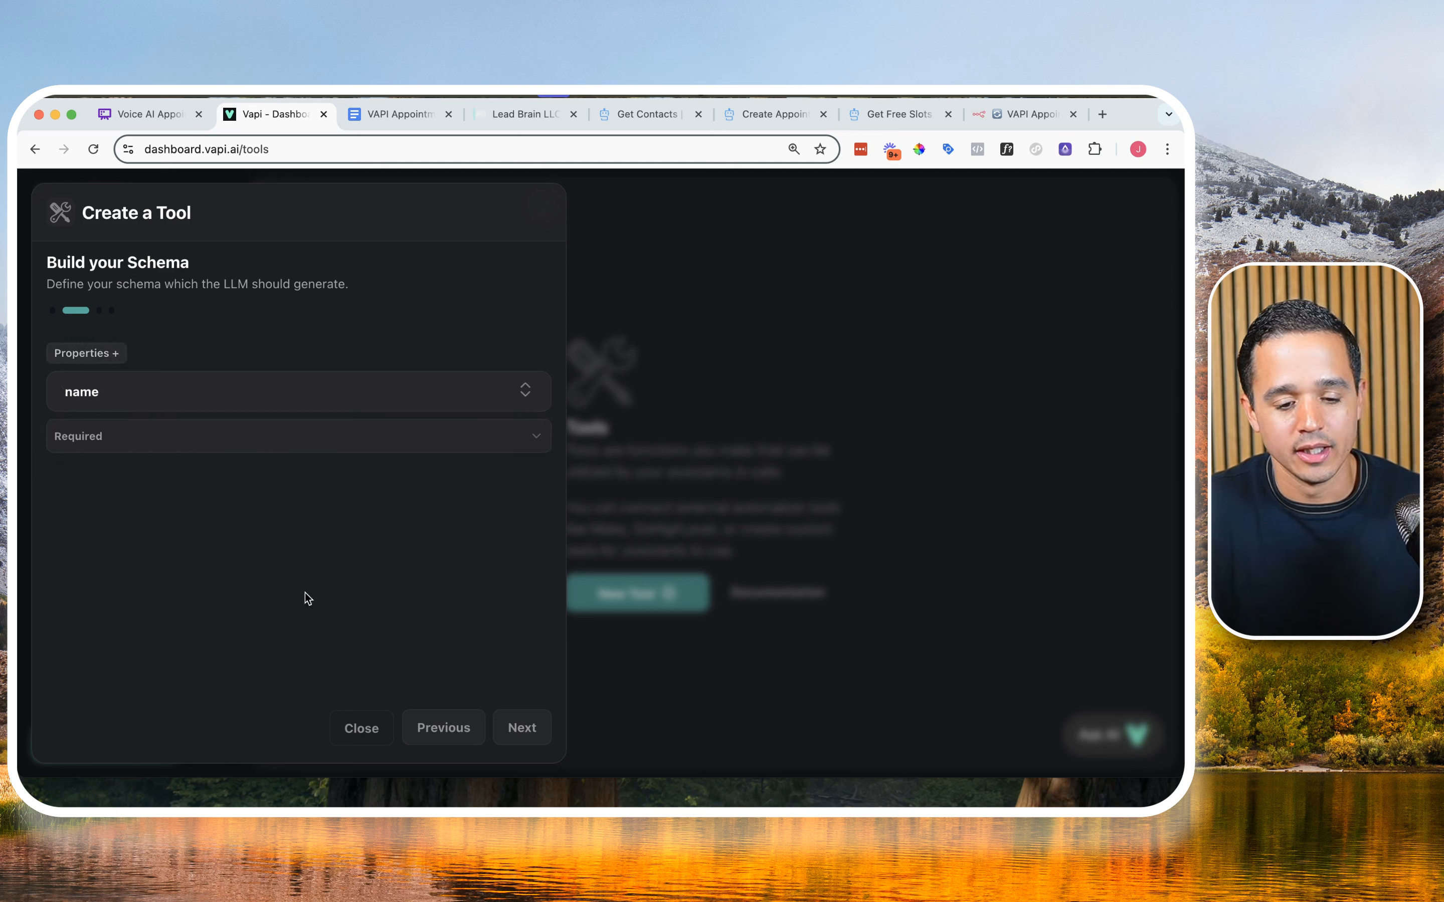
# Step: Add a second schema property named "requestedAppointment", copying the name from the VAPI Appointment Booking document
pyautogui.click(114, 357)
pyautogui.click(378, 115)
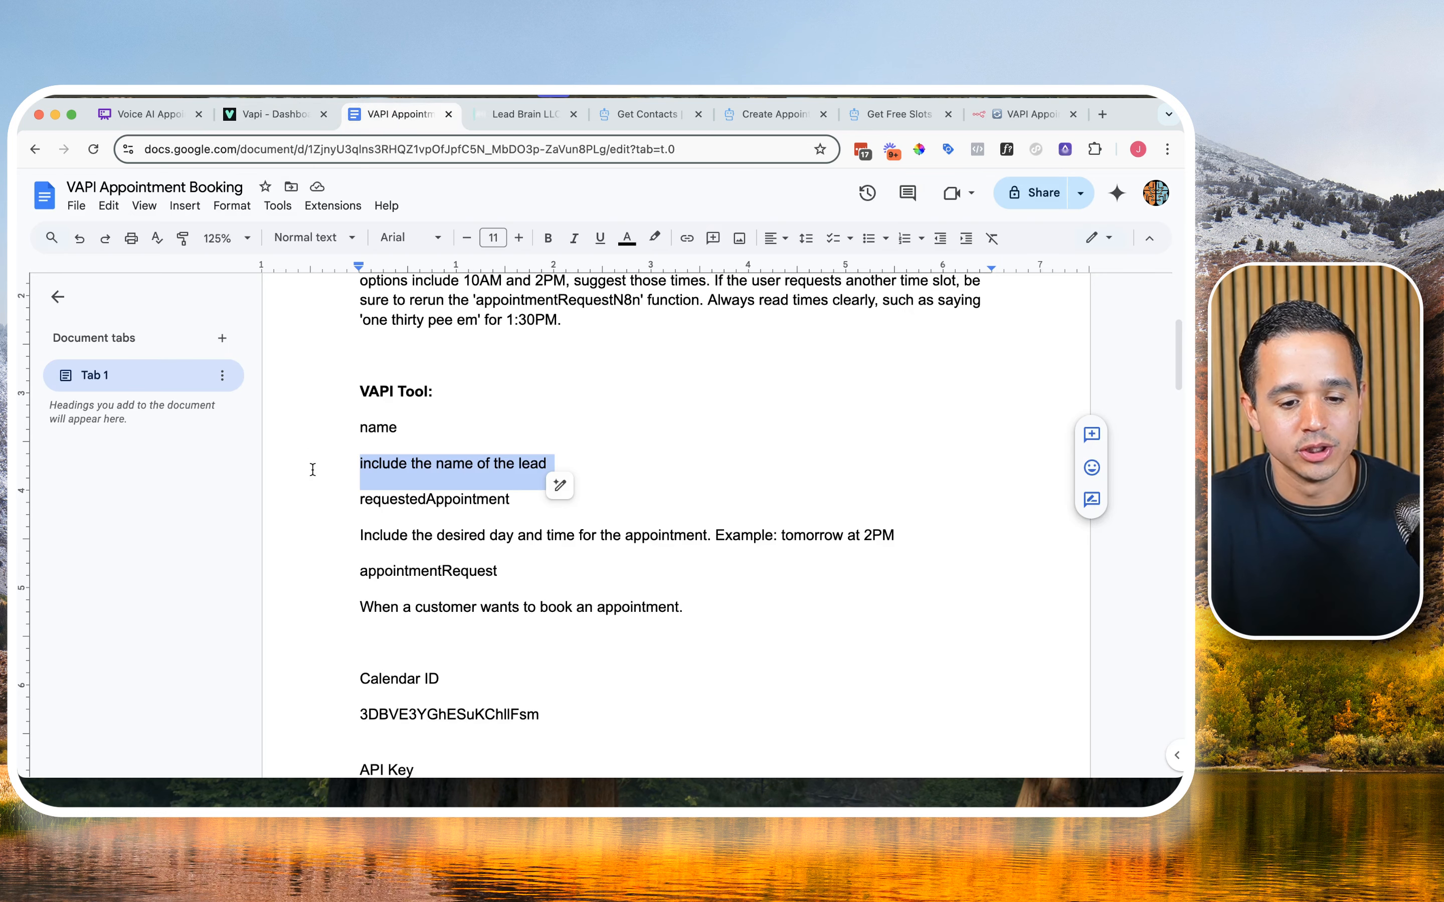
pyautogui.doubleClick(396, 501)
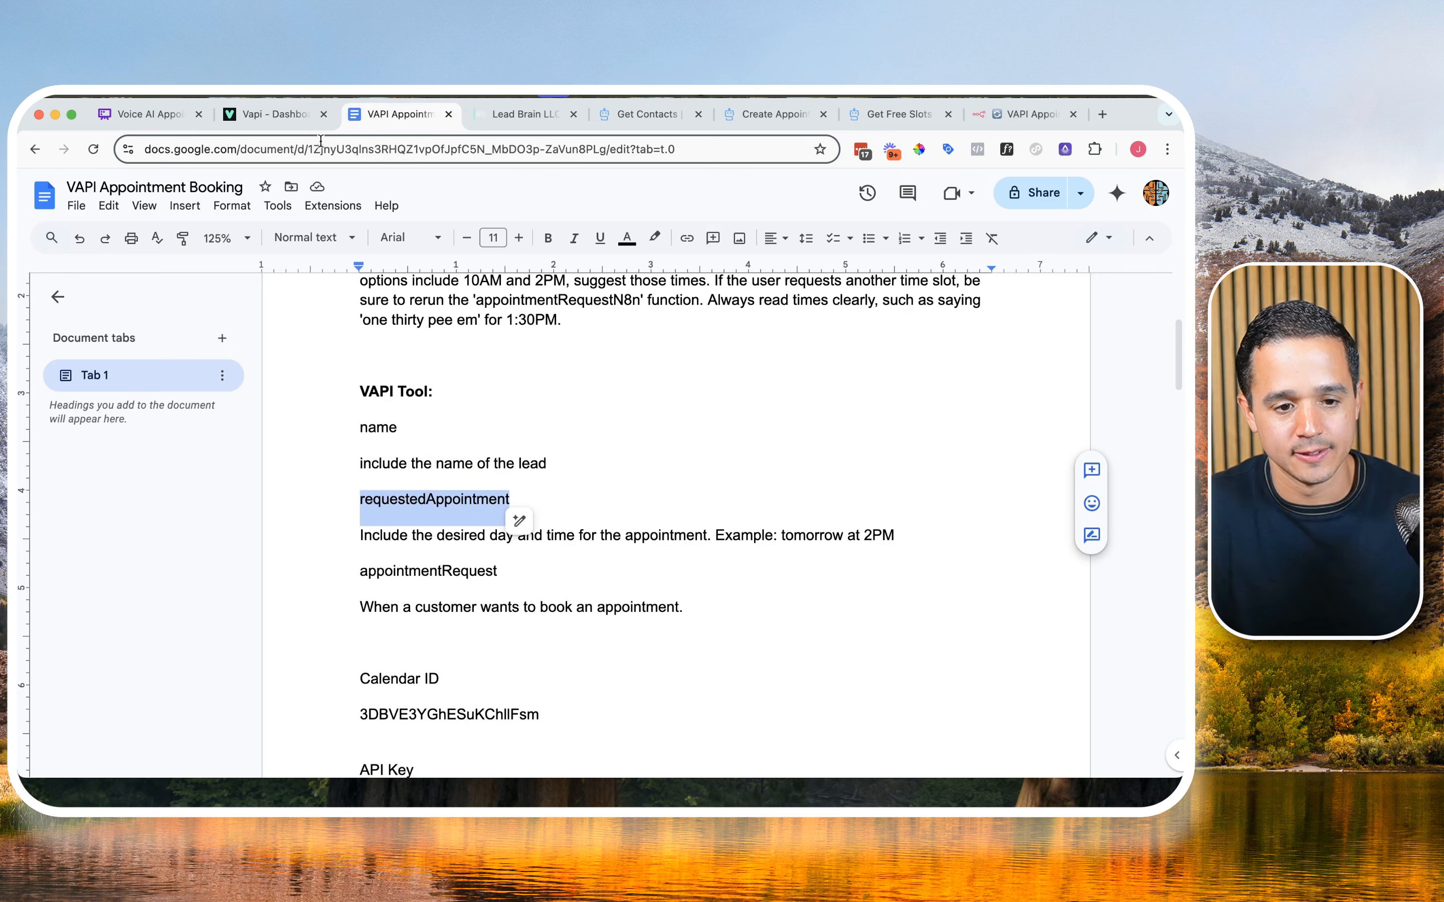
pyautogui.click(280, 120)
pyautogui.click(114, 457)
pyautogui.press('cmd+v')
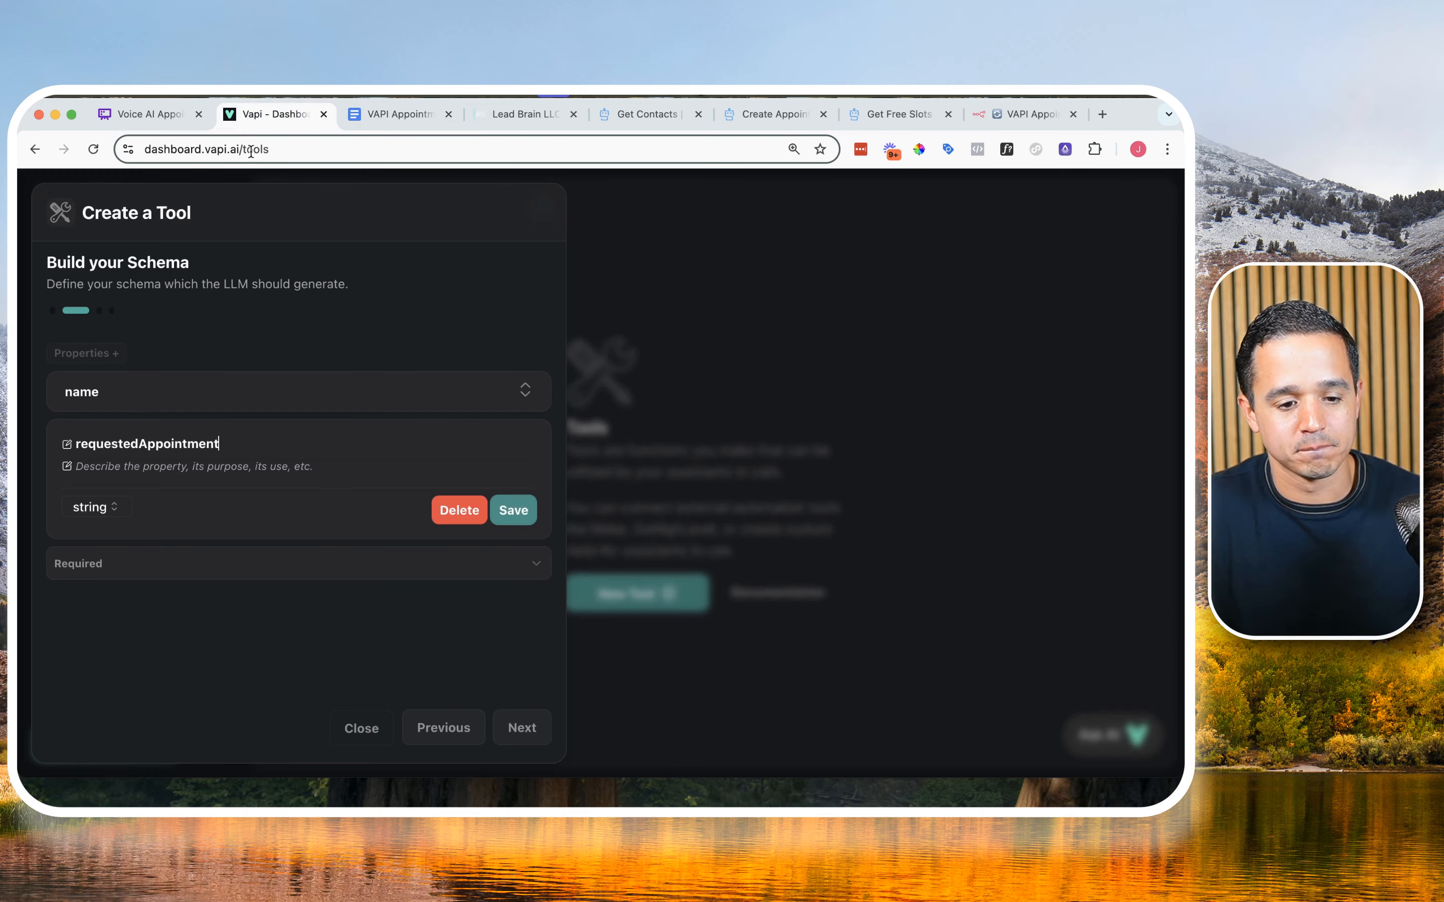
# Step: Describe requestedAppointment as "Include the desired day and time for the appointment. Example: tomorrow at 2PM", copied from the document, and save the property
pyautogui.click(388, 115)
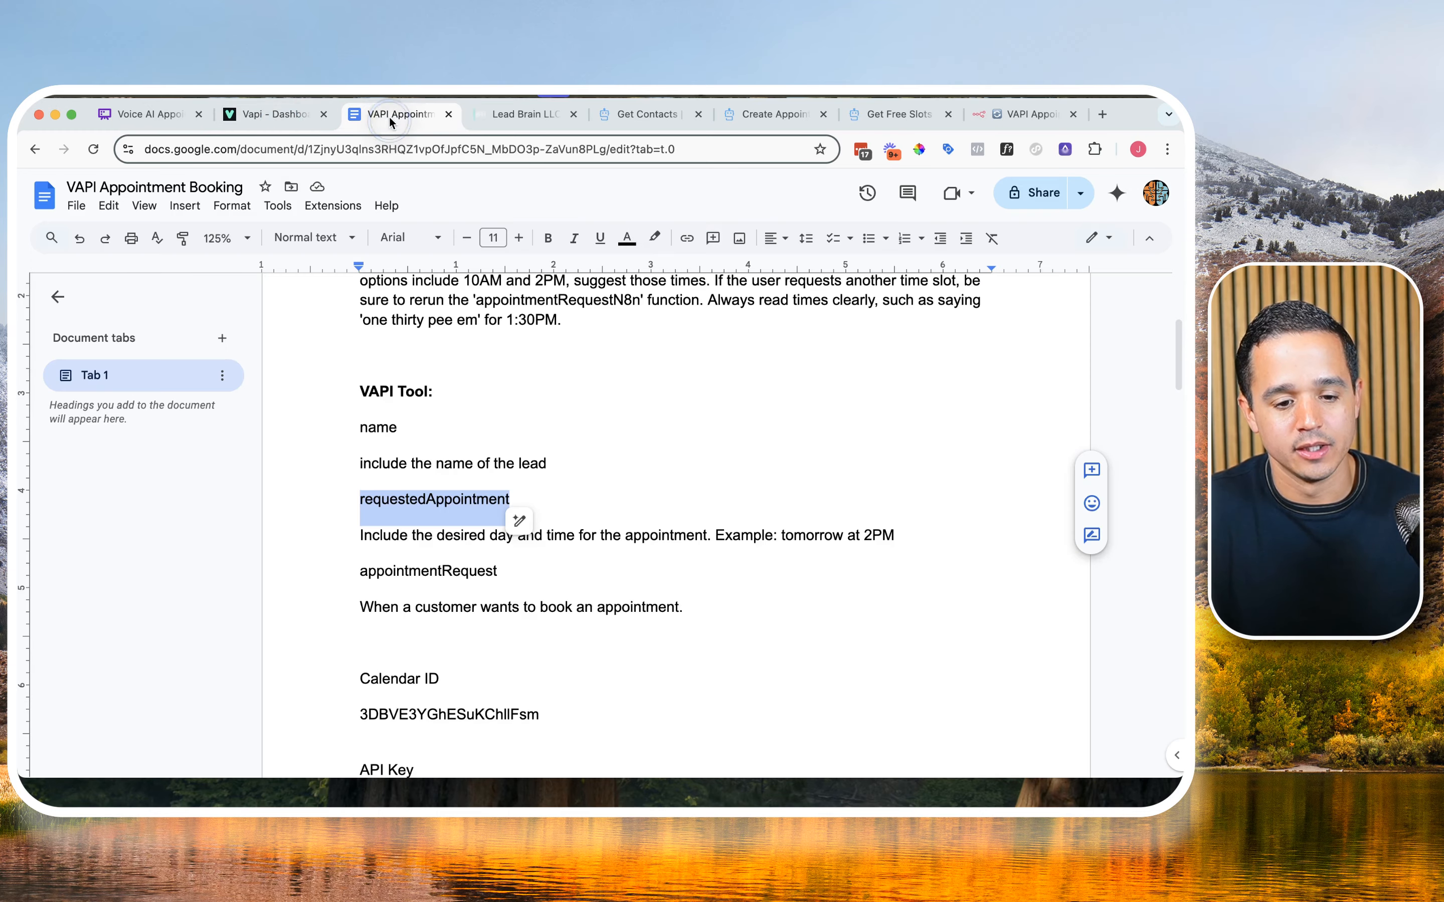
pyautogui.tripleClick(411, 537)
pyautogui.press('cmd+c')
pyautogui.click(272, 114)
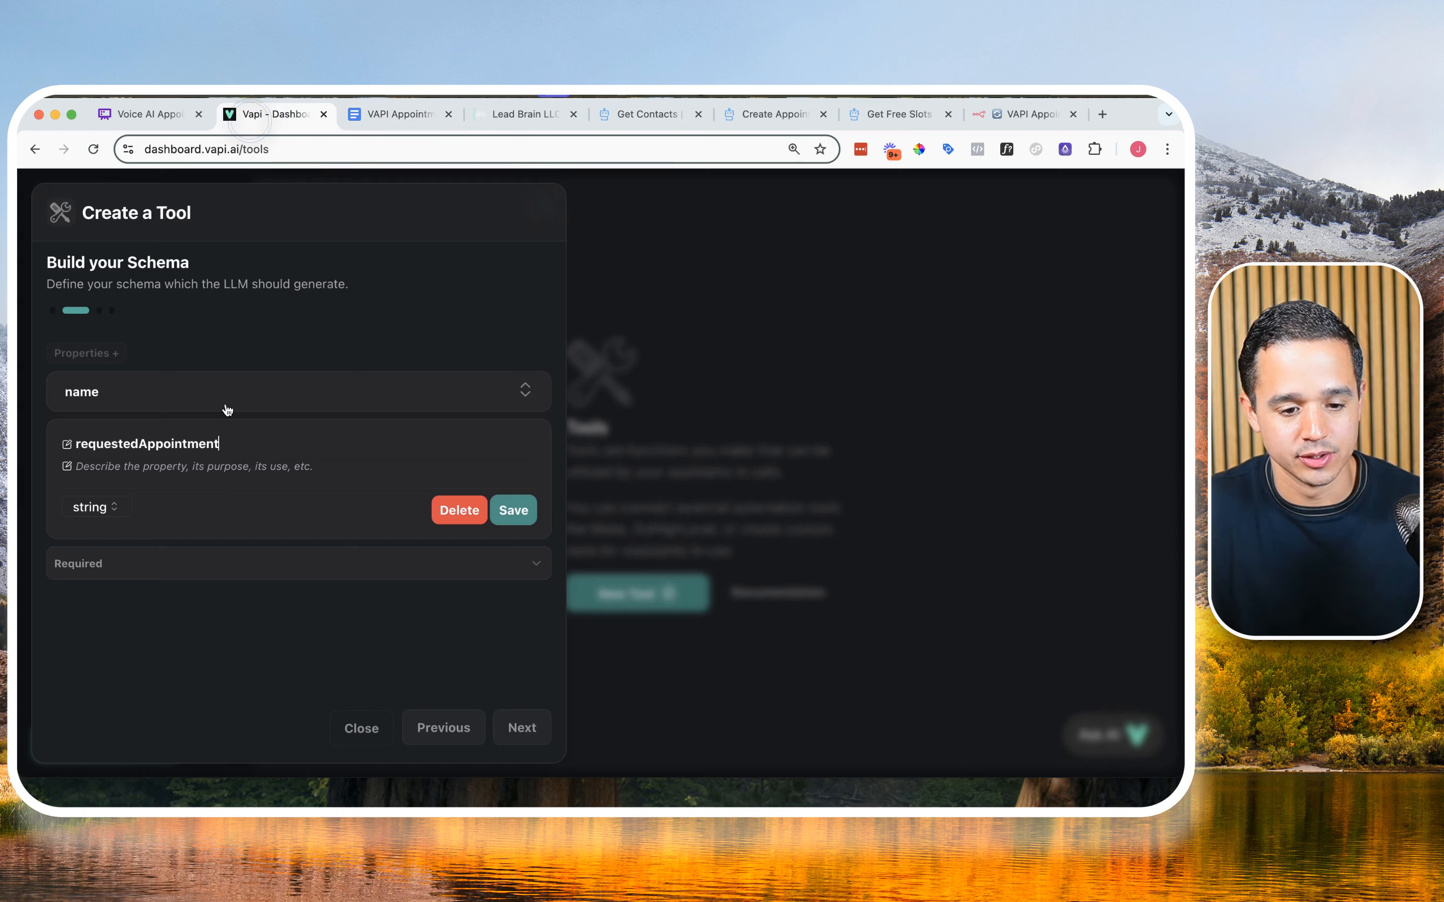
pyautogui.click(257, 469)
pyautogui.press('cmd+v')
pyautogui.press('BackSpace')
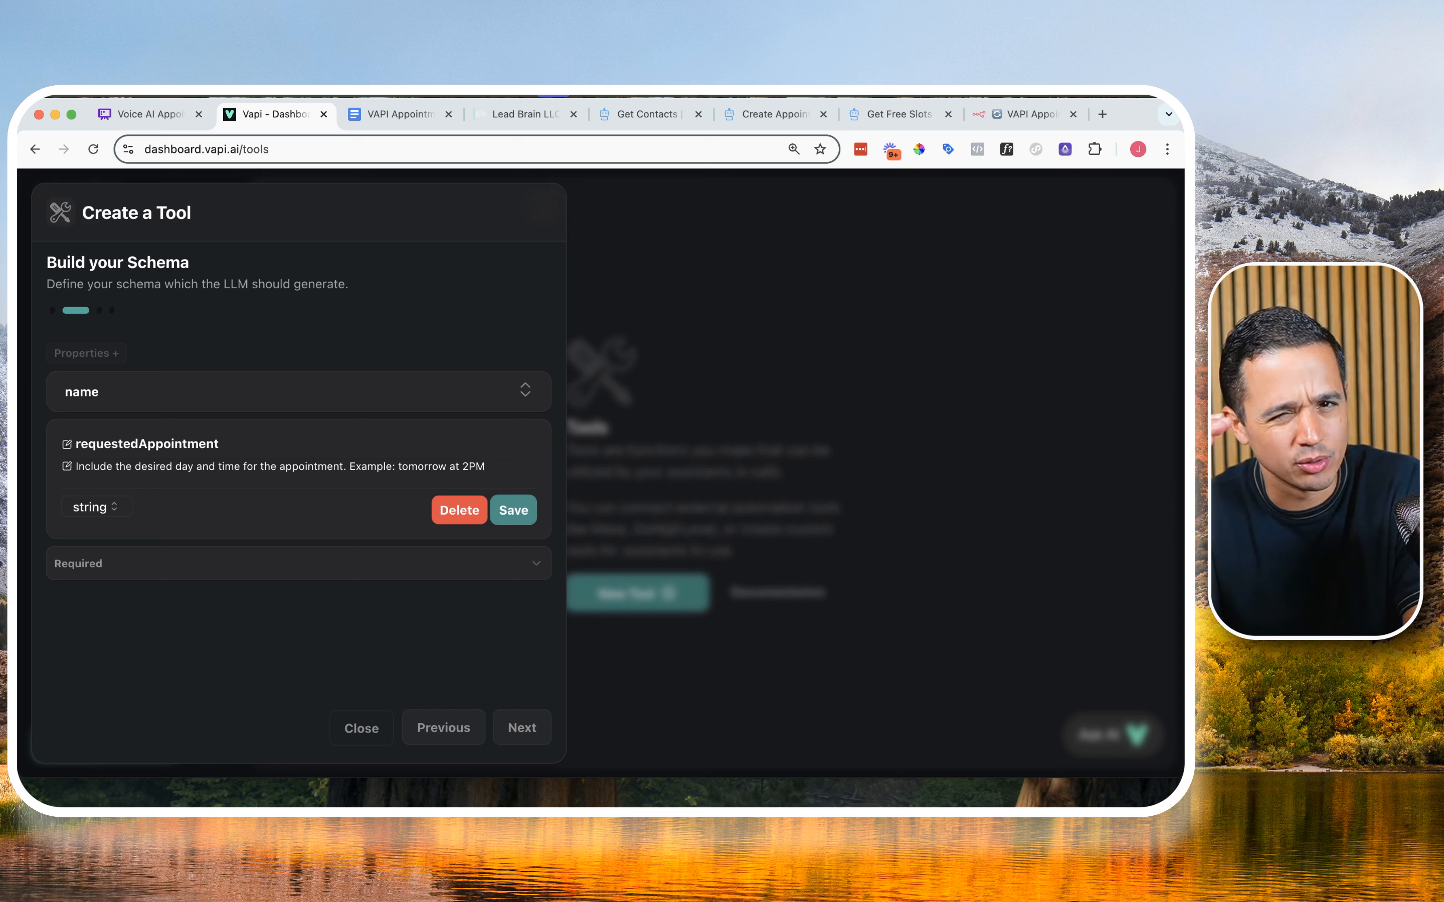
pyautogui.click(512, 508)
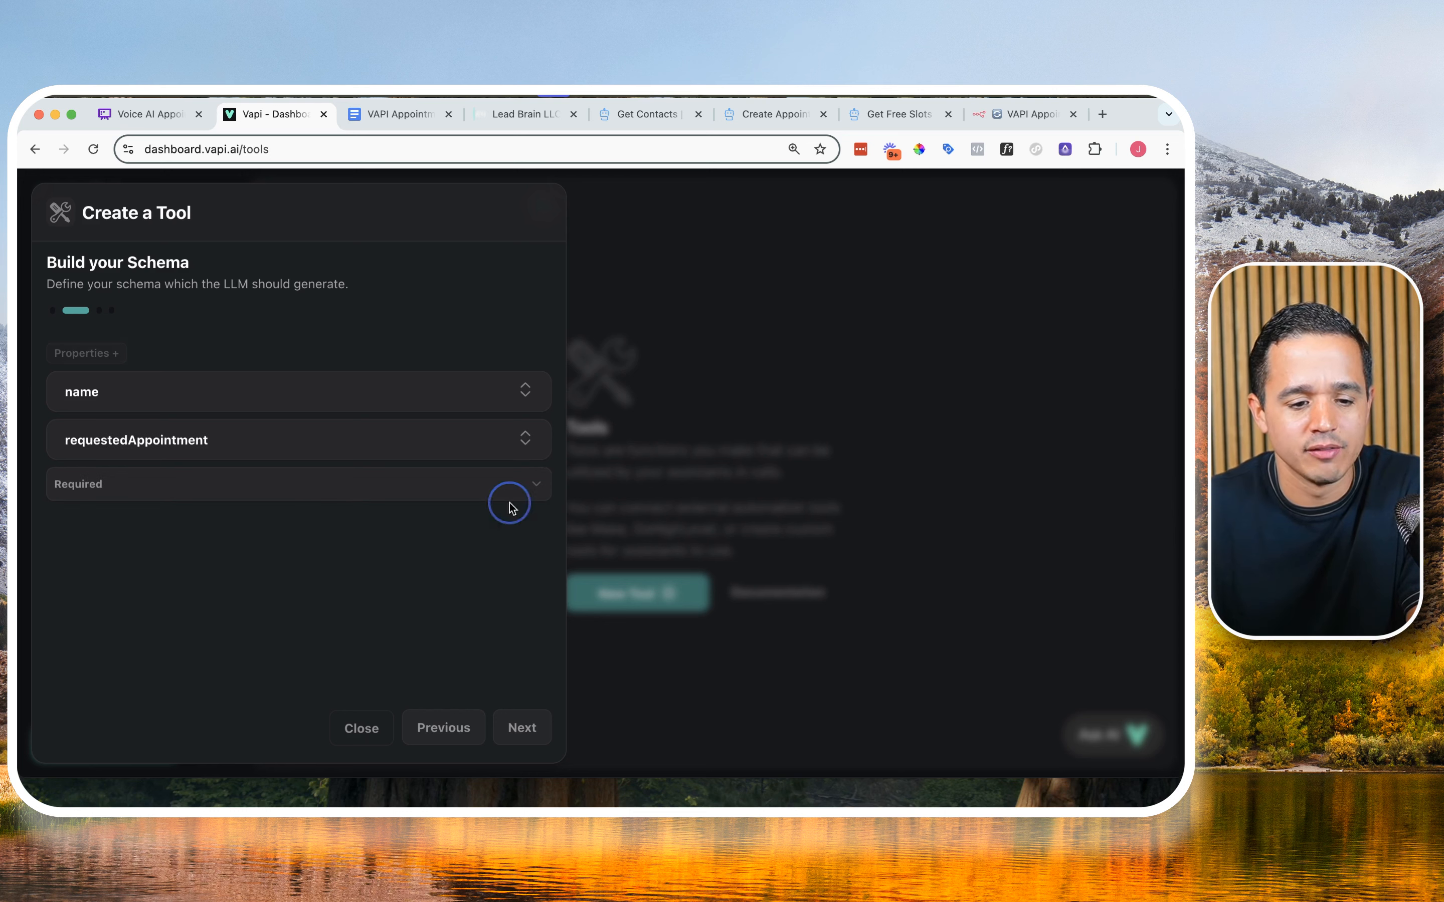
# Step: Mark requestedAppointment as a required property and continue to the tool's name and description
pyautogui.click(176, 489)
pyautogui.click(162, 546)
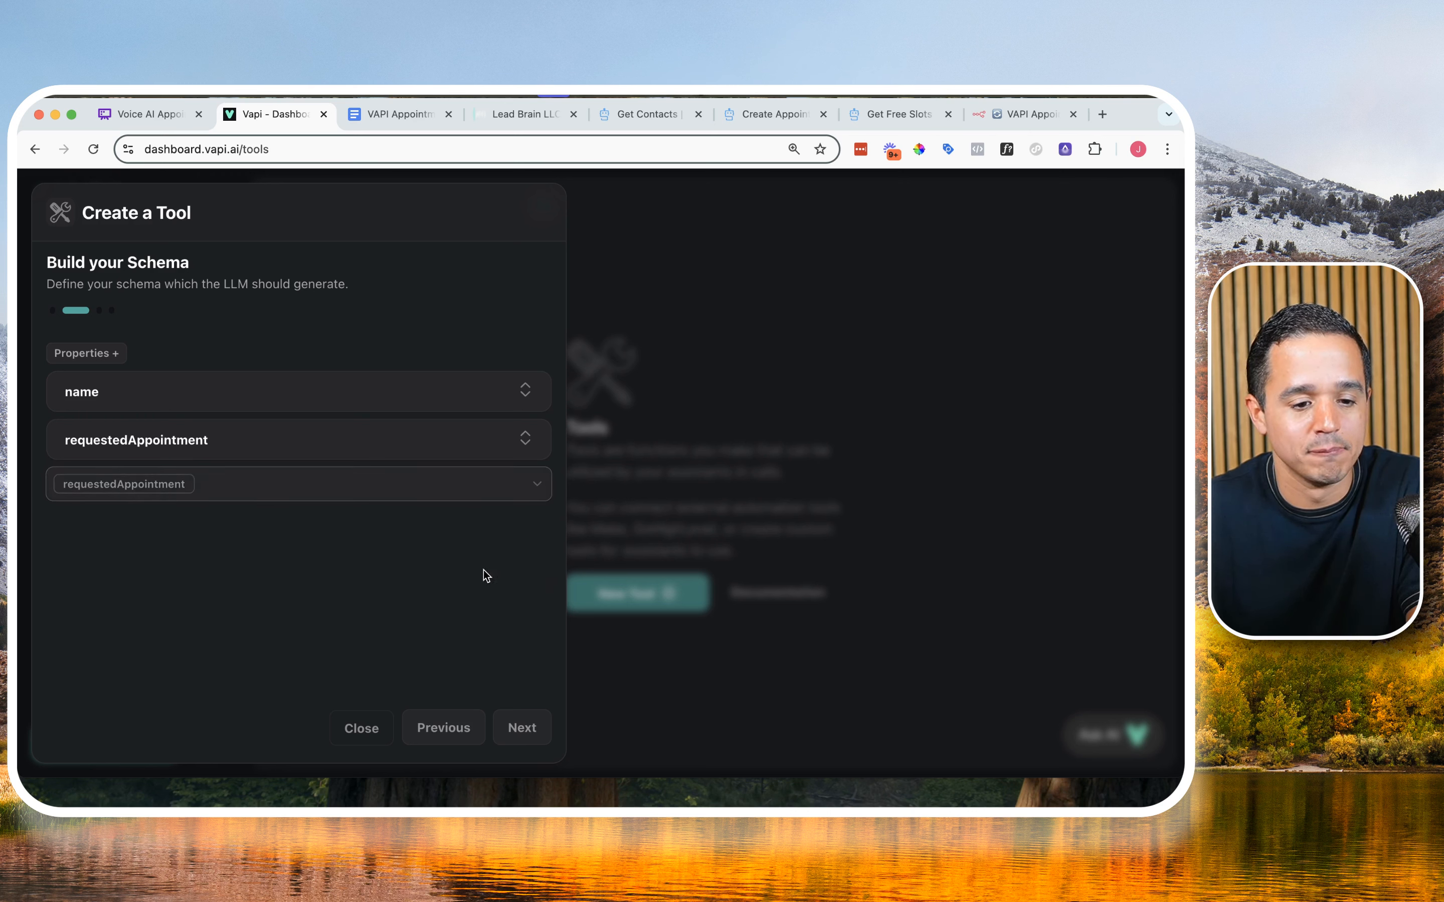
pyautogui.click(522, 728)
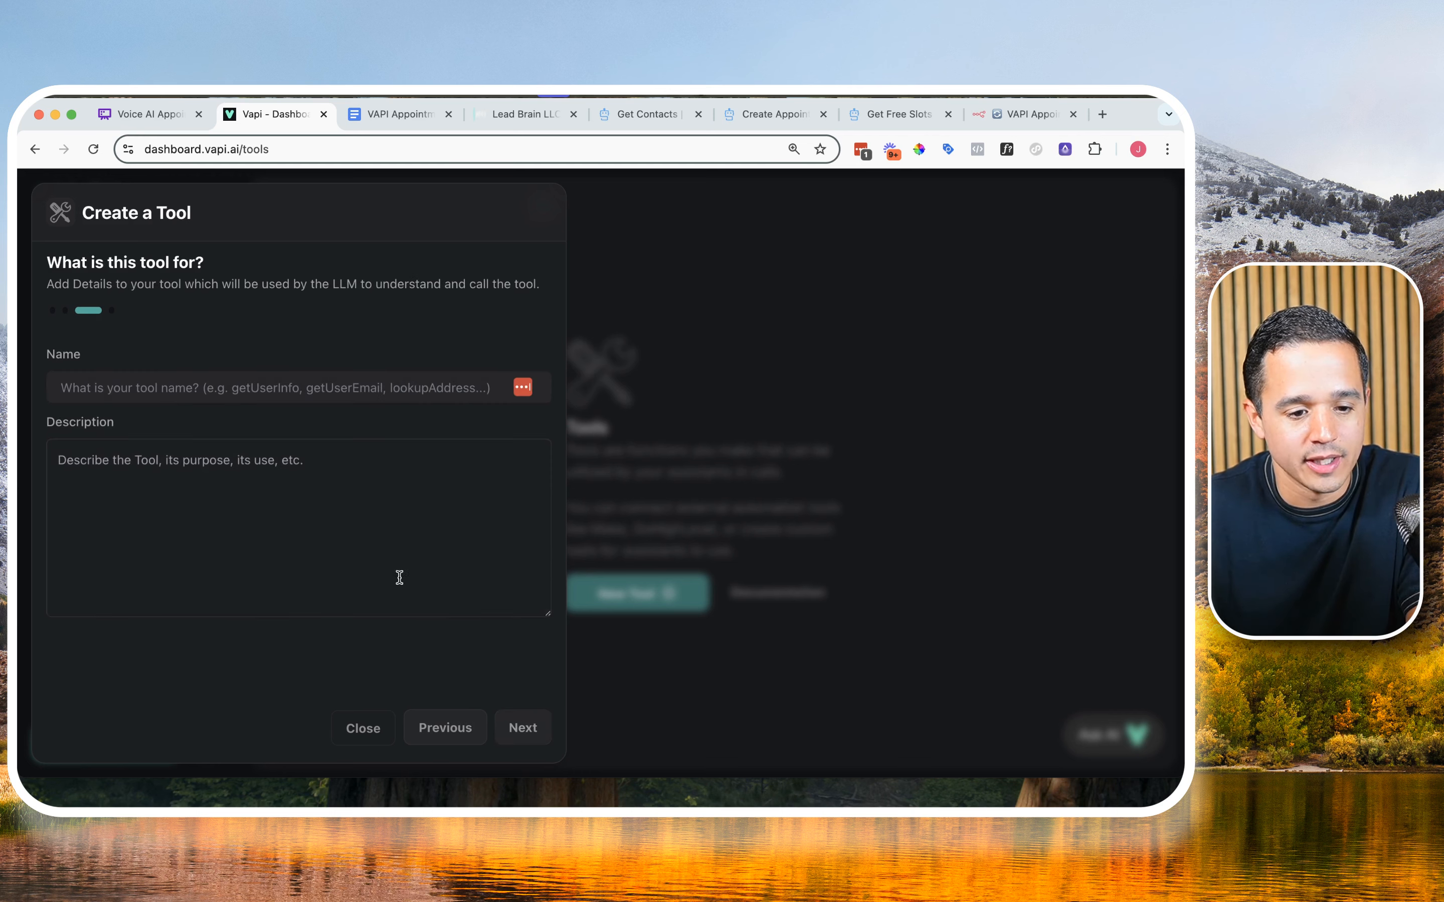
# Step: Name the tool "appointmentRequest", copying the name from the VAPI Appointment Booking document
pyautogui.click(379, 116)
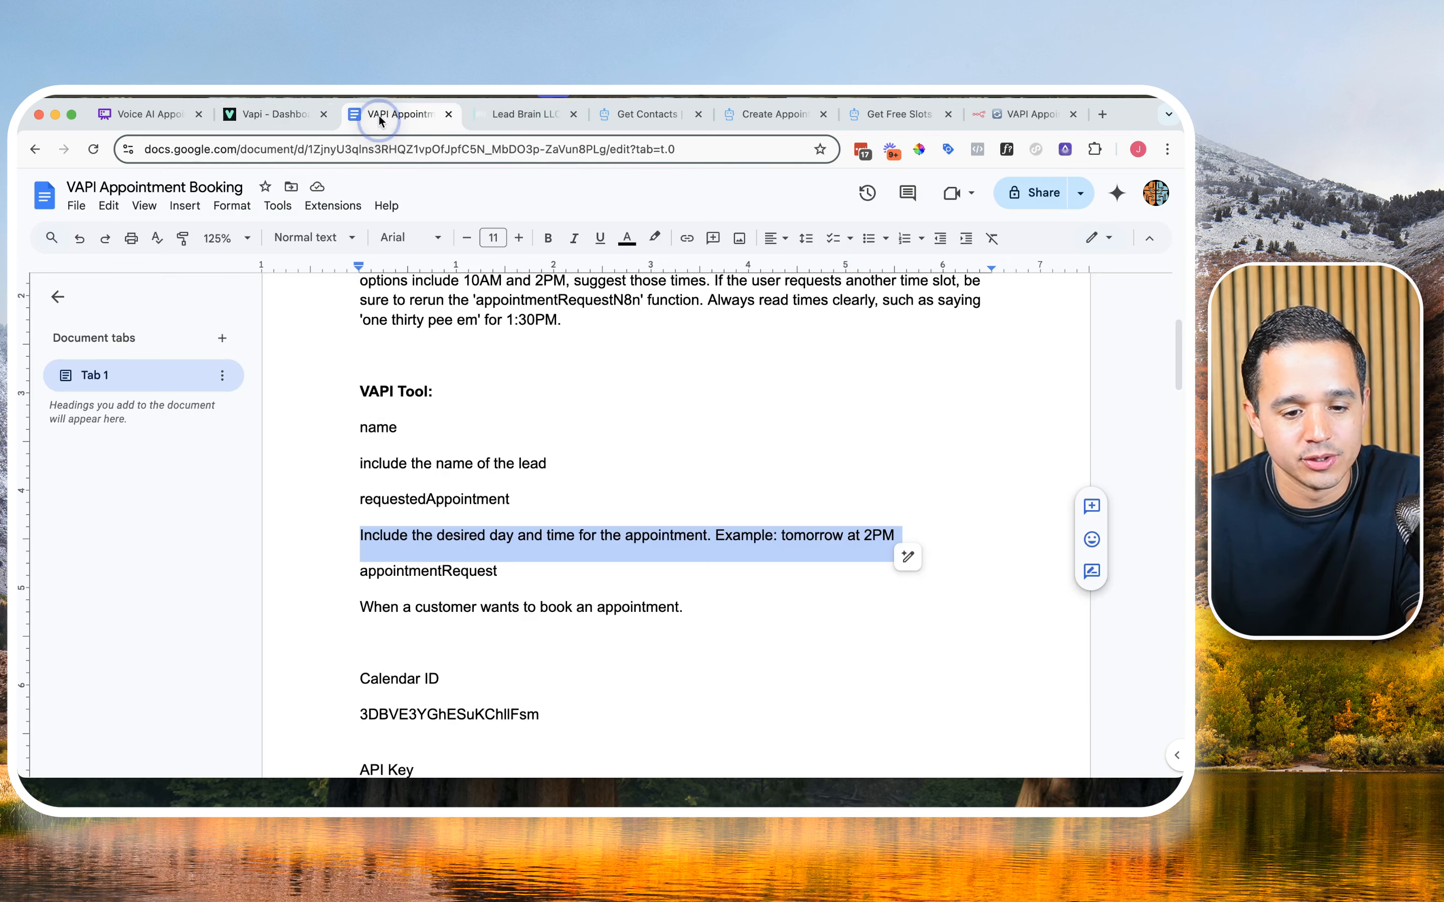
pyautogui.doubleClick(434, 575)
pyautogui.click(253, 115)
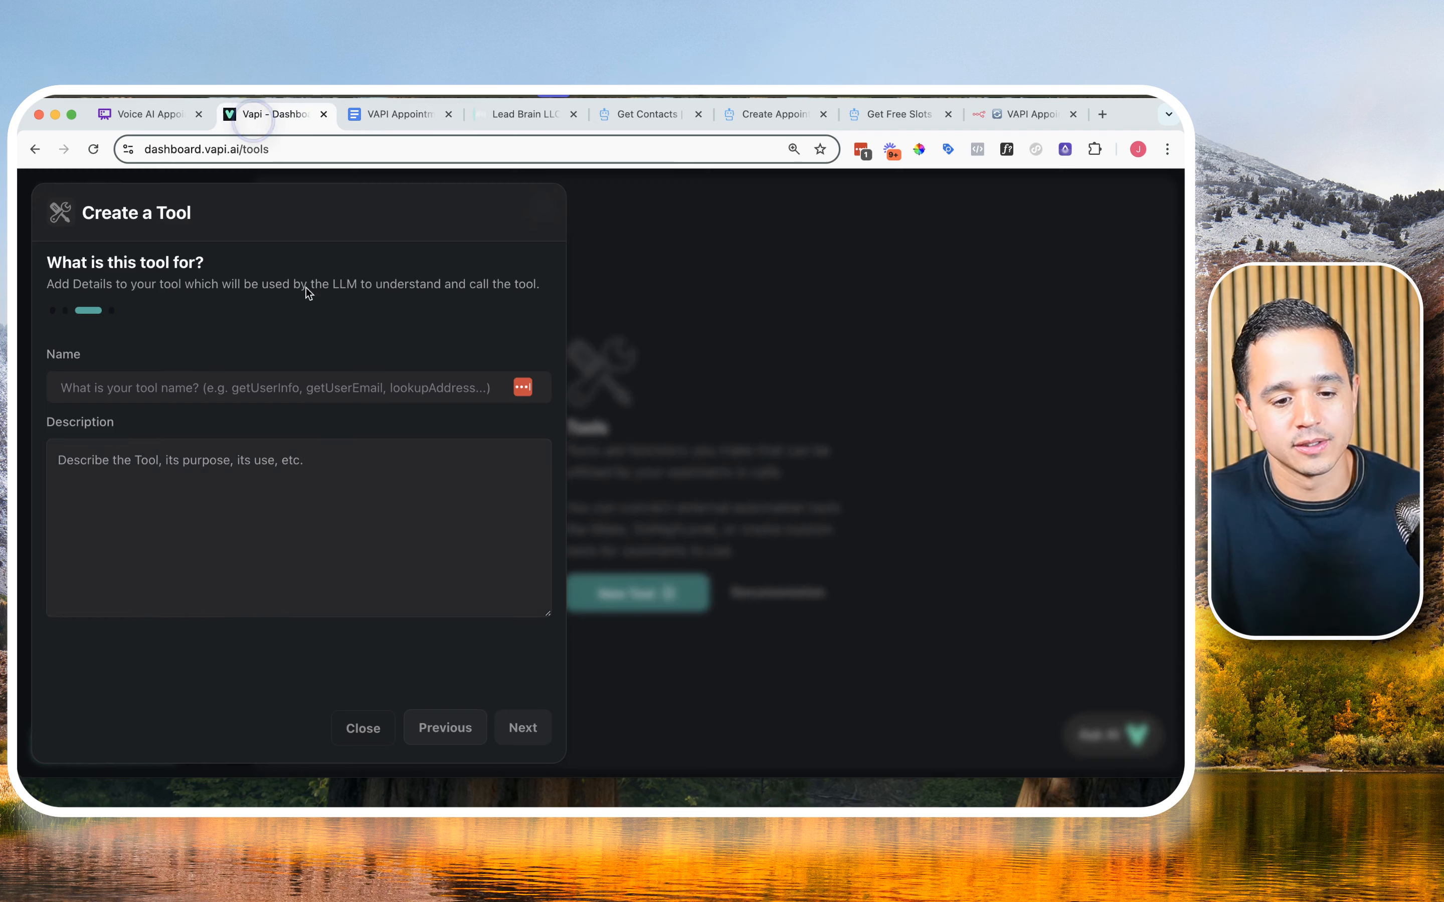
pyautogui.click(306, 393)
pyautogui.press('cmd+v')
# Step: Set the tool description to "When a customer wants to book an appointment." from the document, and create the tool without any messages
pyautogui.click(403, 103)
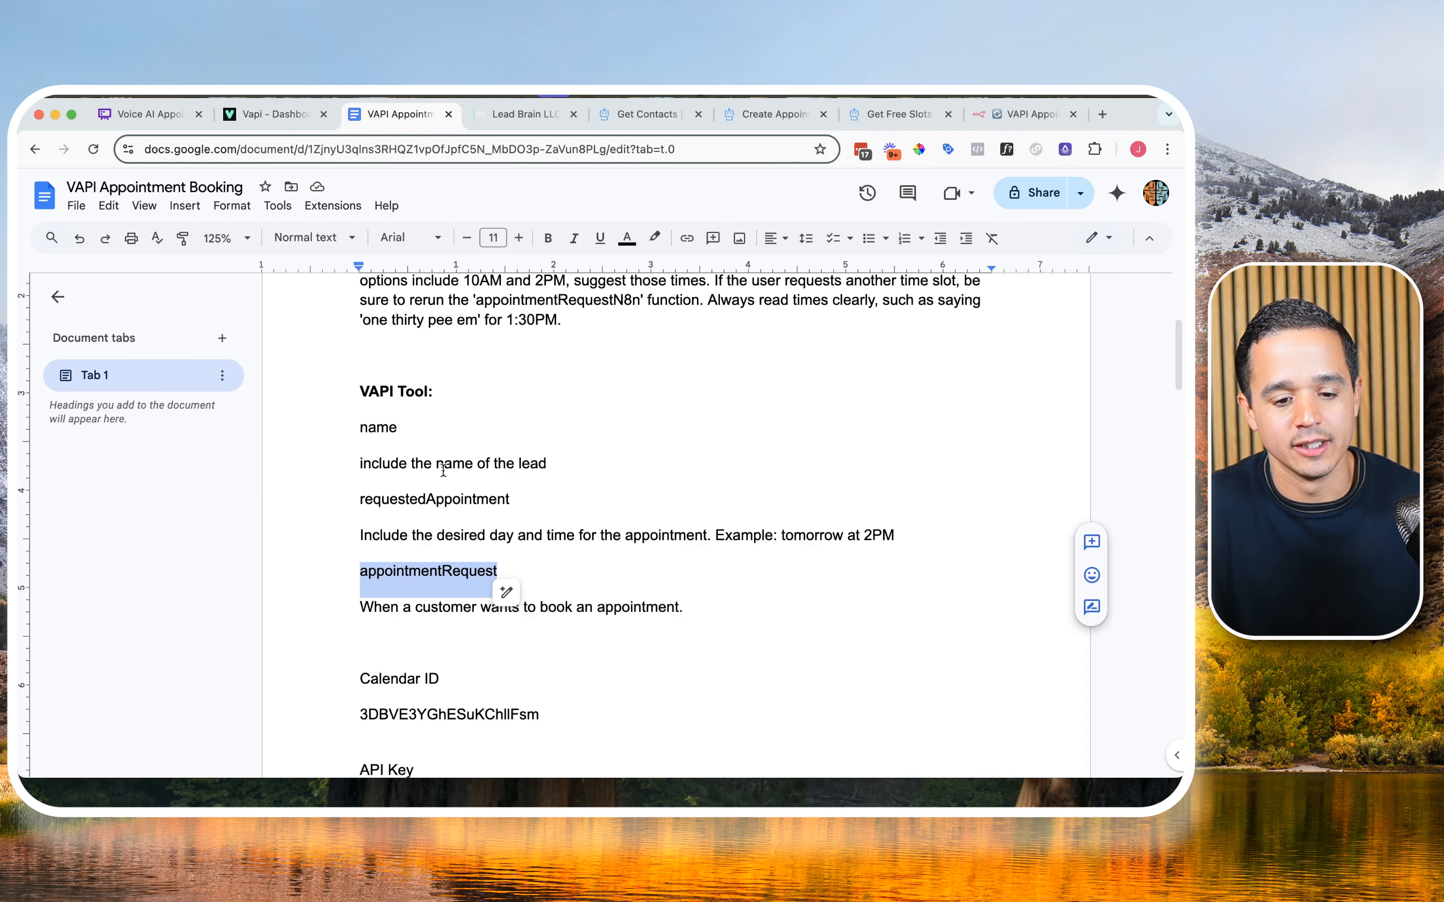
pyautogui.tripleClick(456, 606)
pyautogui.click(293, 115)
pyautogui.click(321, 477)
pyautogui.press('cmd+v')
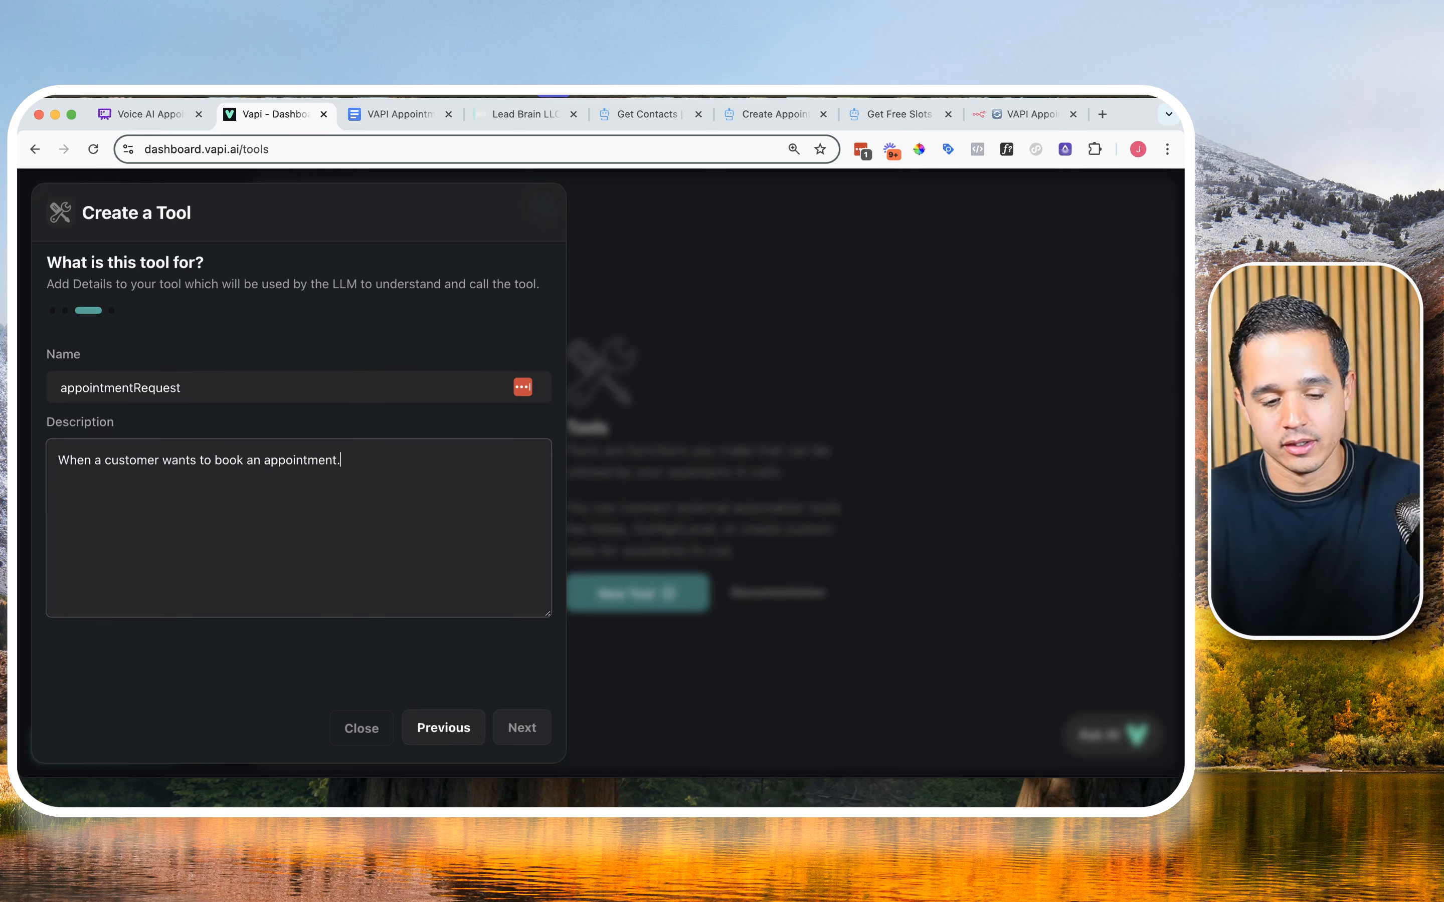
pyautogui.click(512, 739)
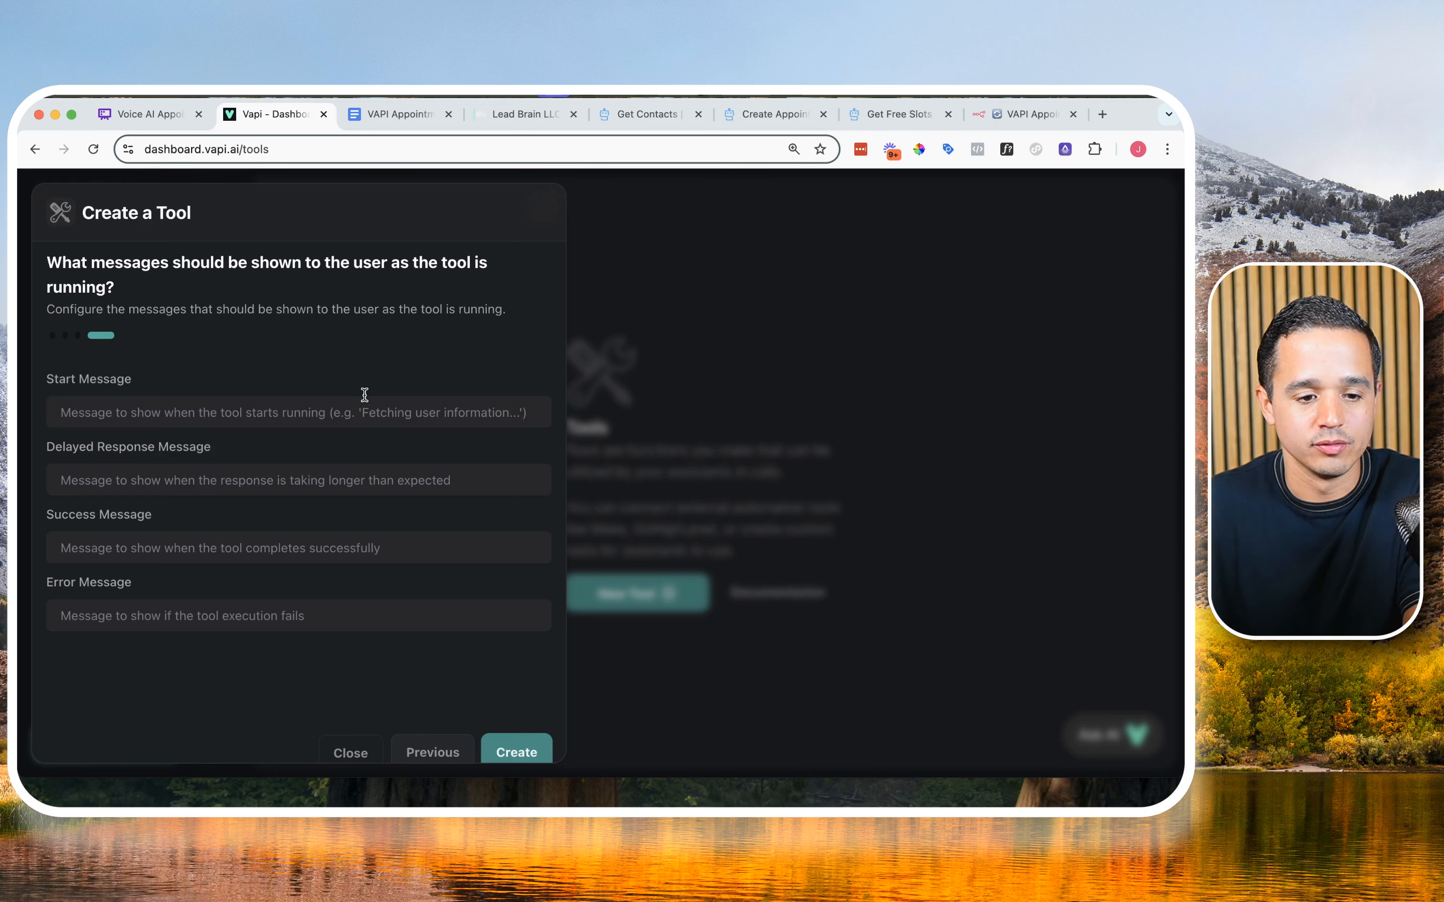
pyautogui.click(492, 748)
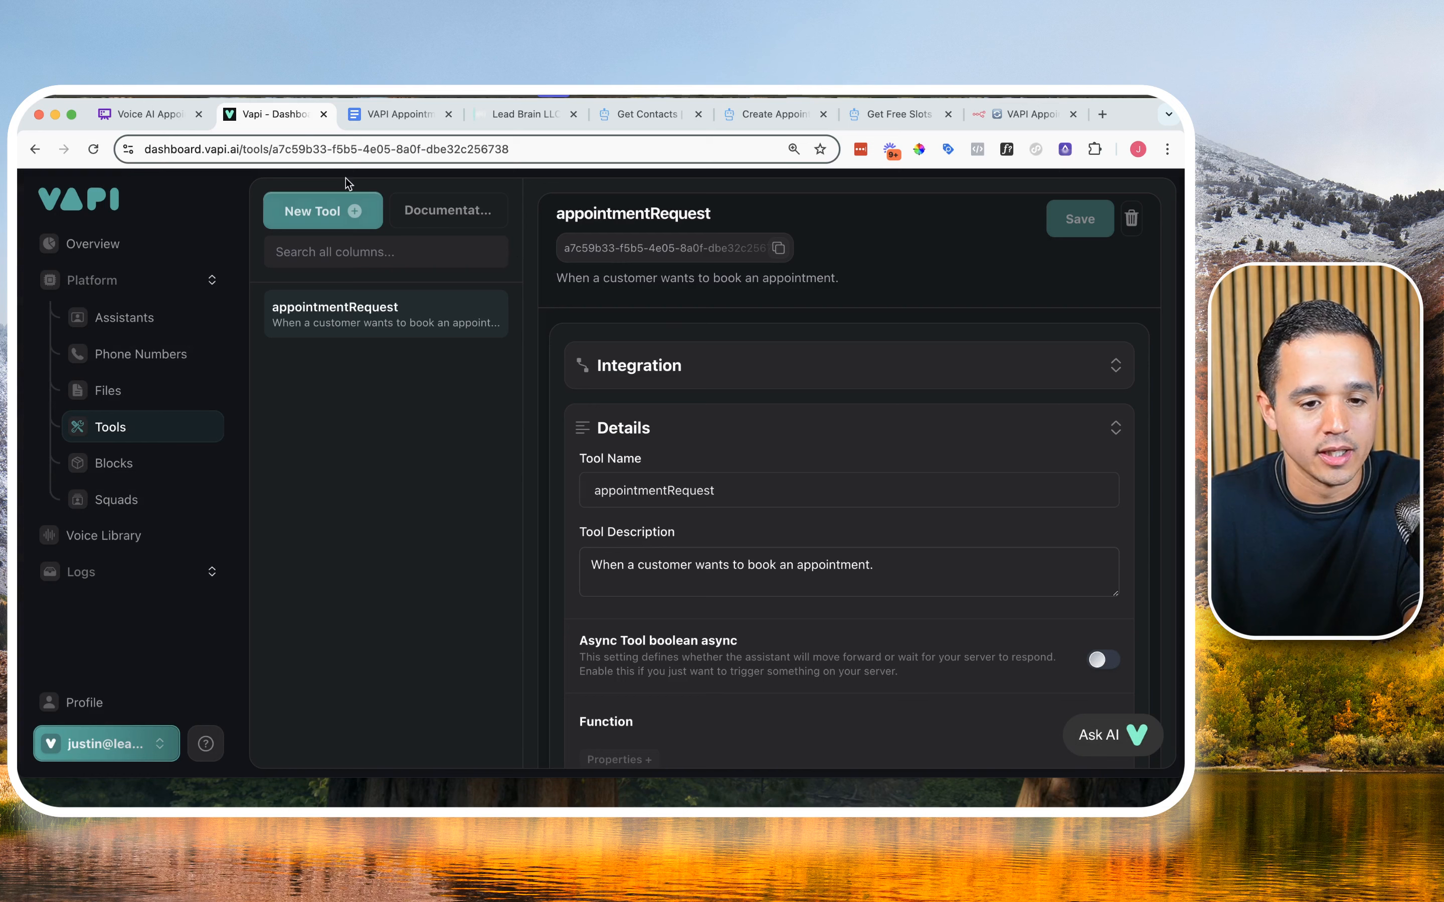
# Step: Create a new assistant named "Appointment Booking Test" from the Blank Template
pyautogui.click(146, 322)
pyautogui.click(377, 216)
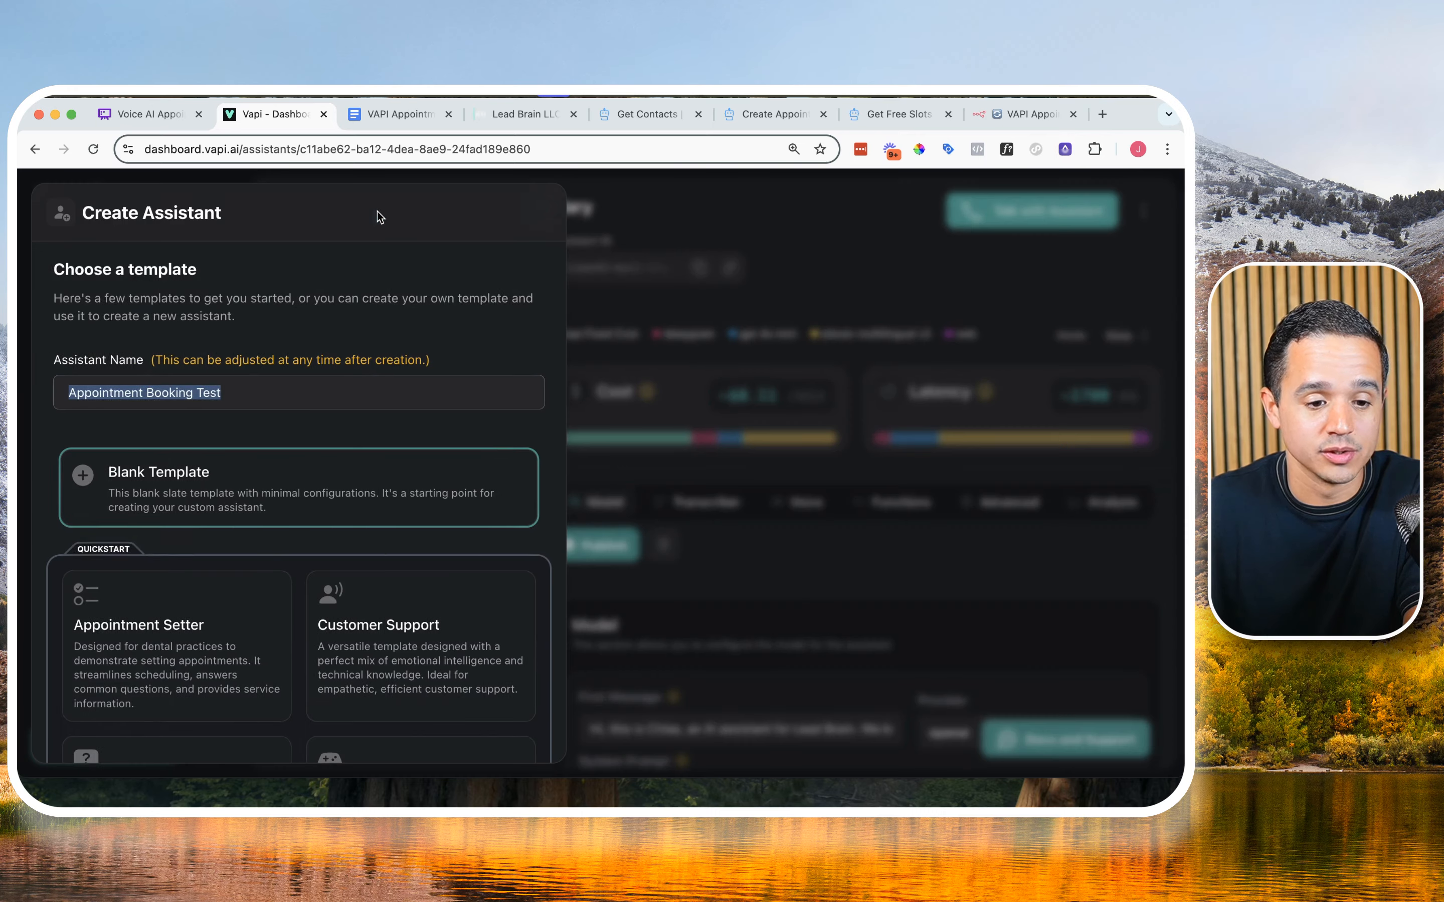
pyautogui.doubleClick(241, 392)
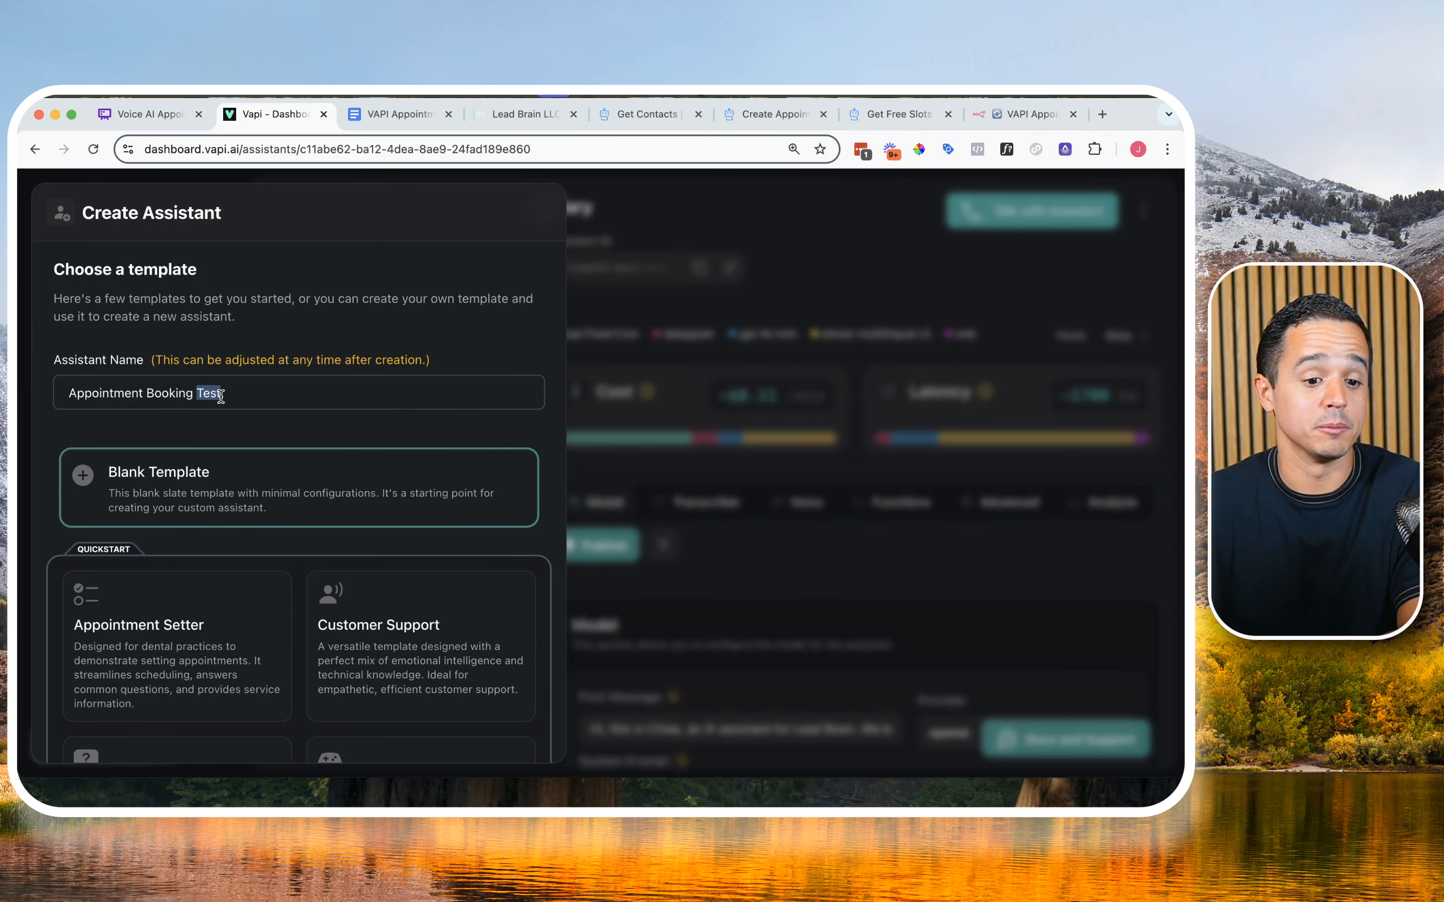
pyautogui.scroll(-3, 219, 368)
pyautogui.scroll(-1, 228, 345)
pyautogui.click(493, 727)
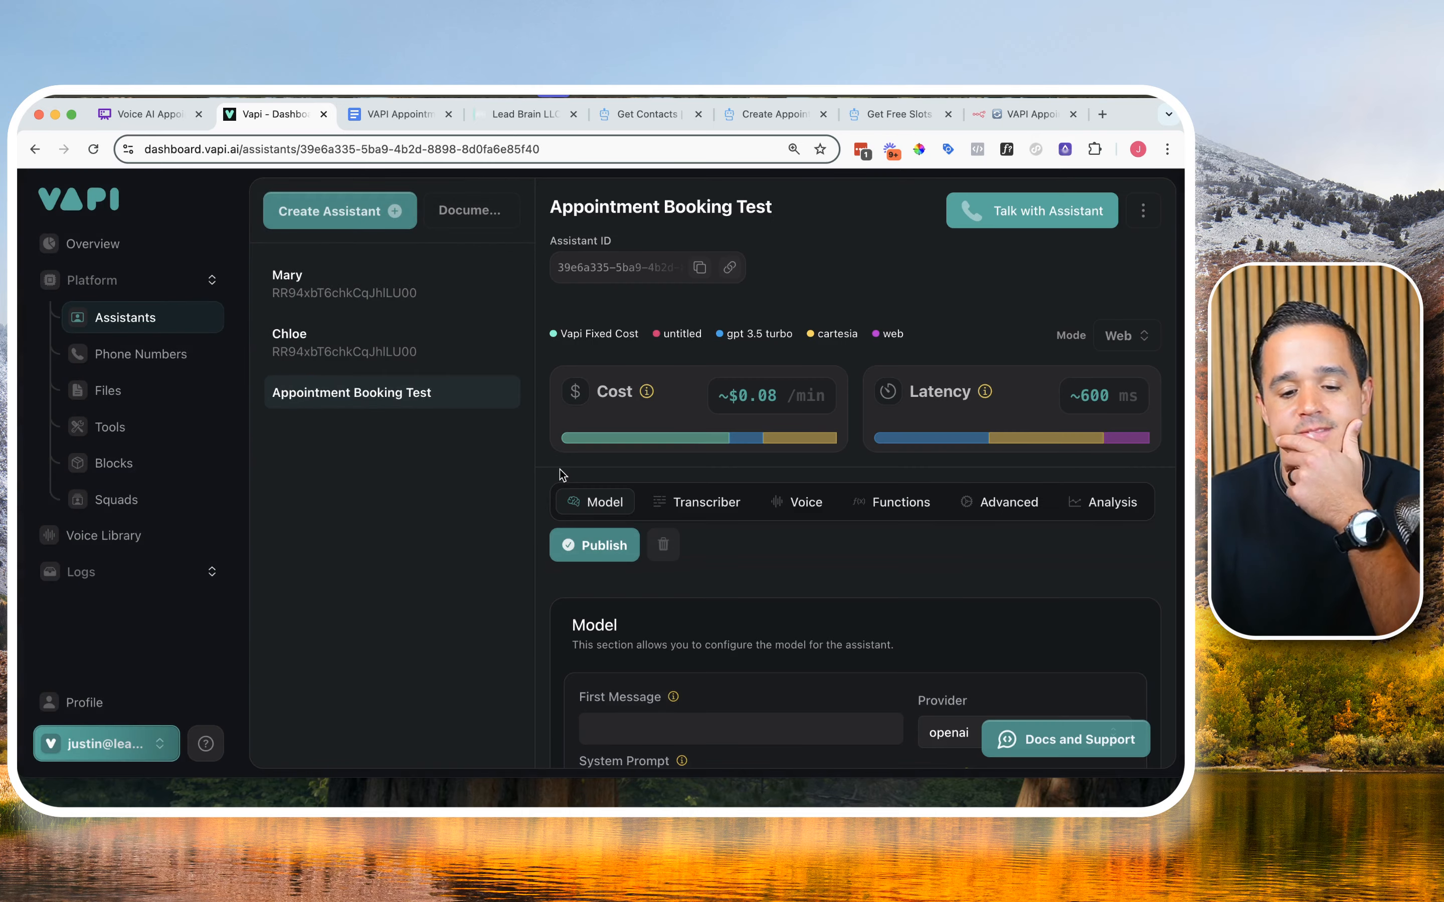
# Step: Set the assistant's first message to "How can I help you today?"
pyautogui.scroll(-1, 629, 714)
pyautogui.click(629, 715)
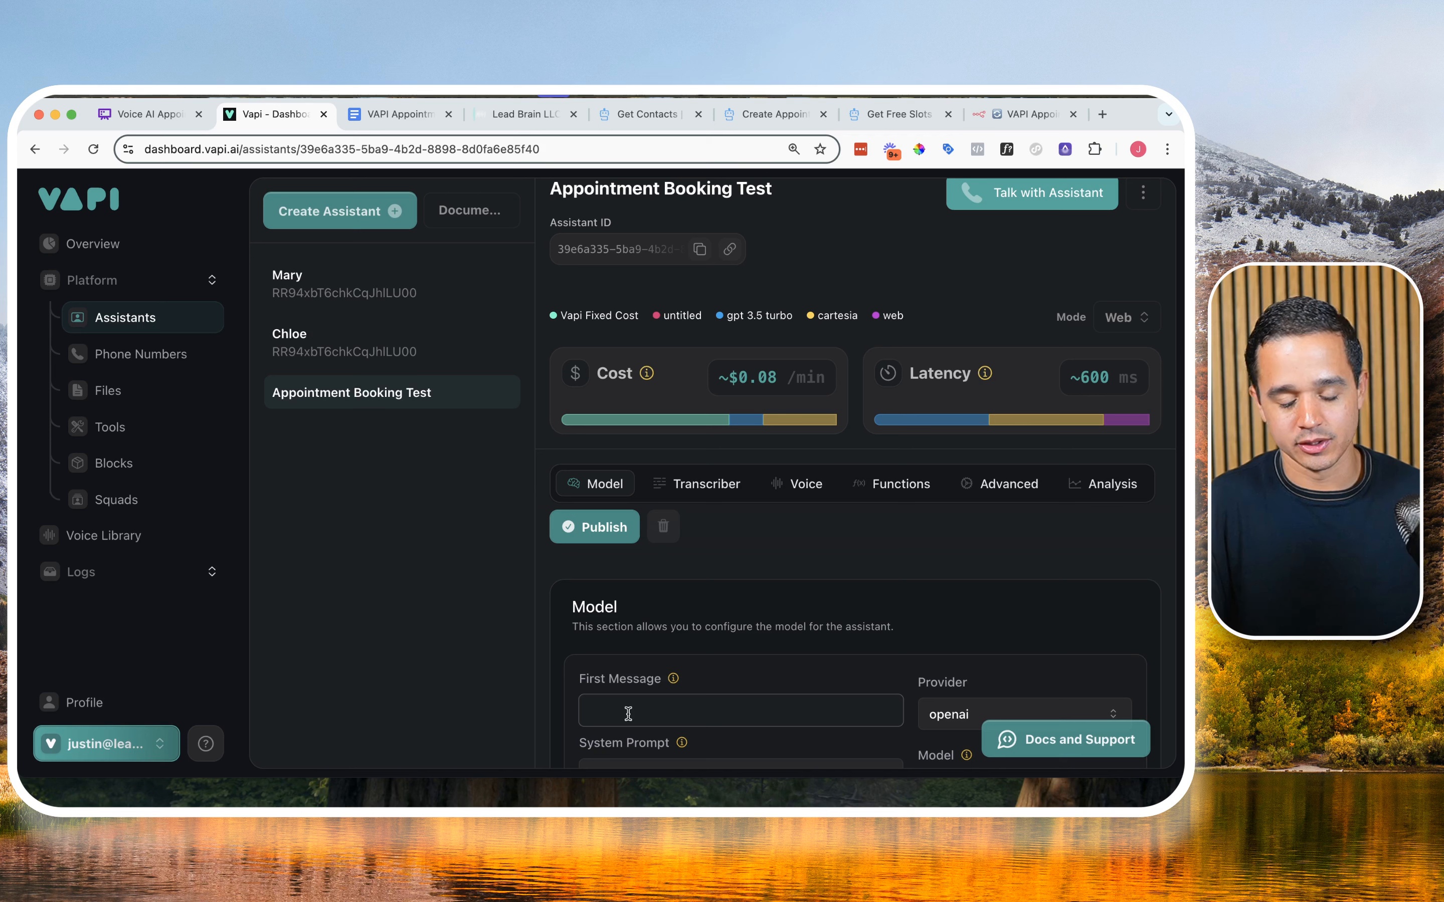
pyautogui.write('HJ')
pyautogui.write('w can I')
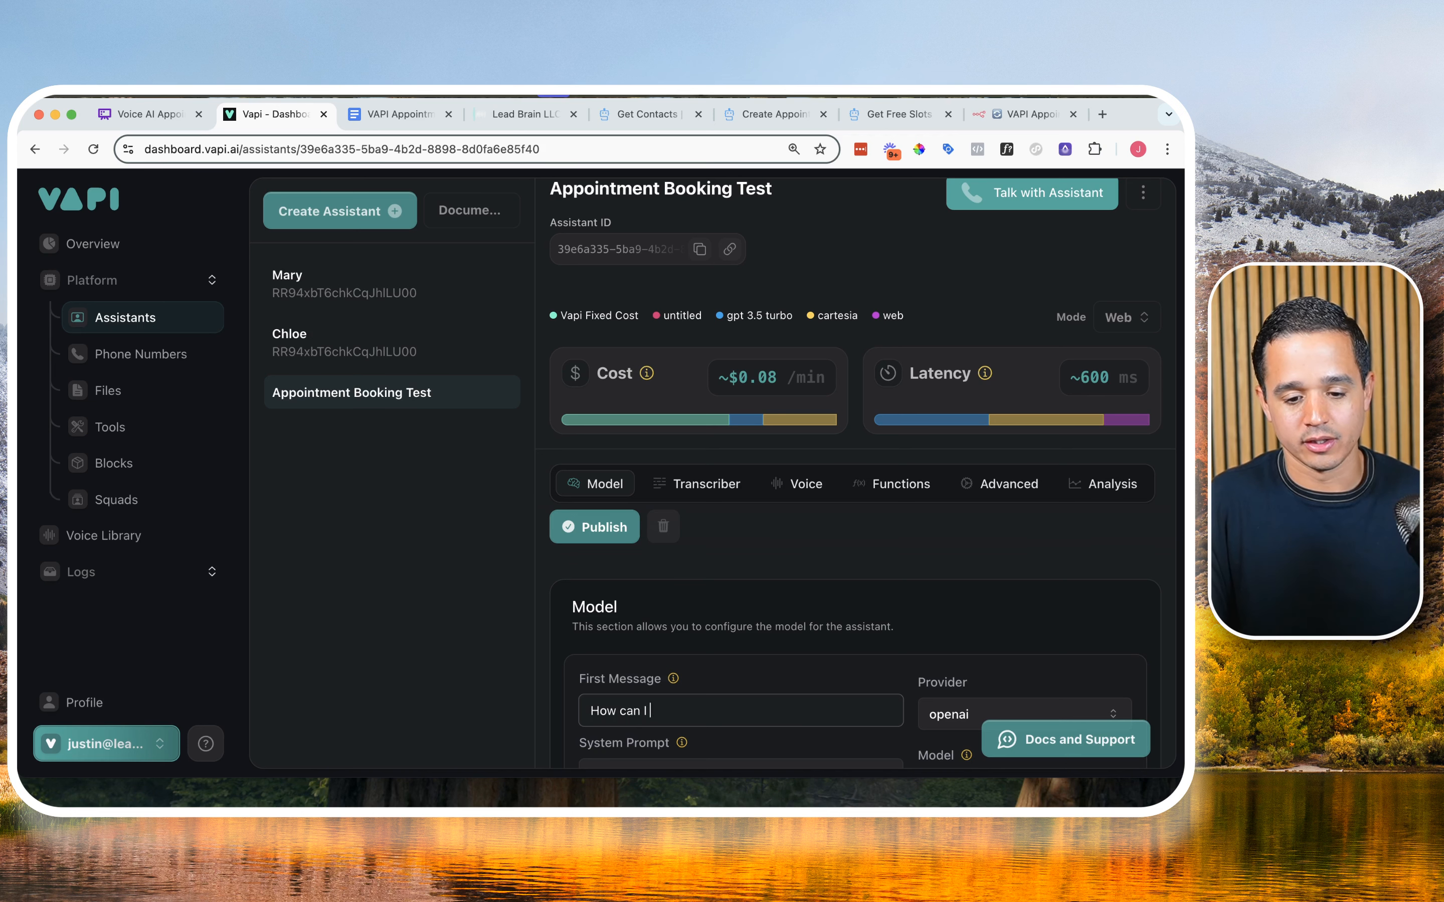
pyautogui.write(' help you today?')
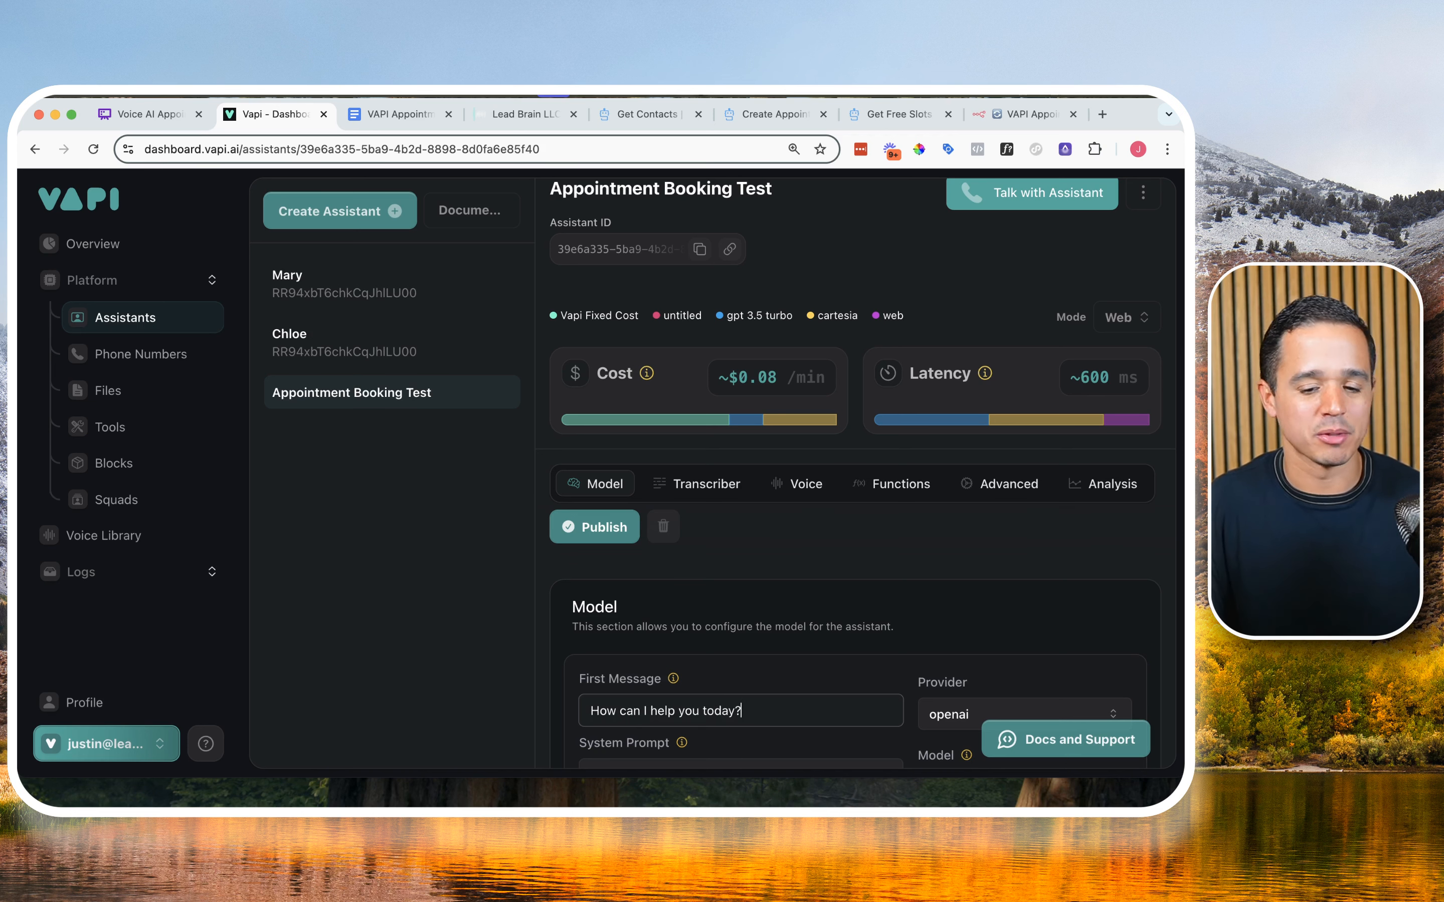
# Step: Replace the system prompt with the call-scheduling paragraph from the VAPI Appointment Booking document and publish the assistant
pyautogui.scroll(-3, 588, 695)
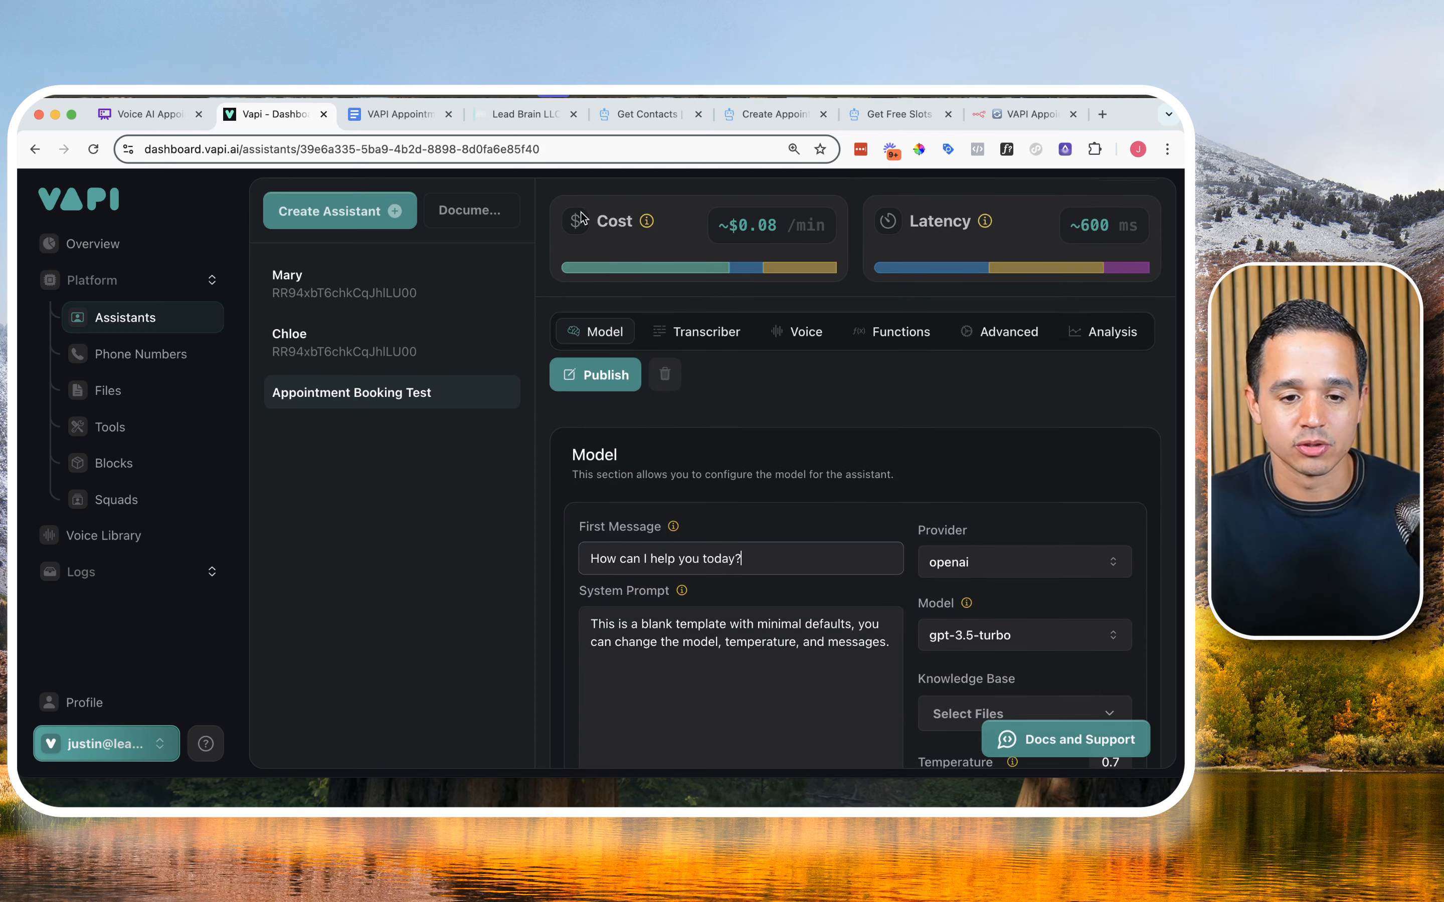
pyautogui.click(400, 115)
pyautogui.scroll(3, 501, 398)
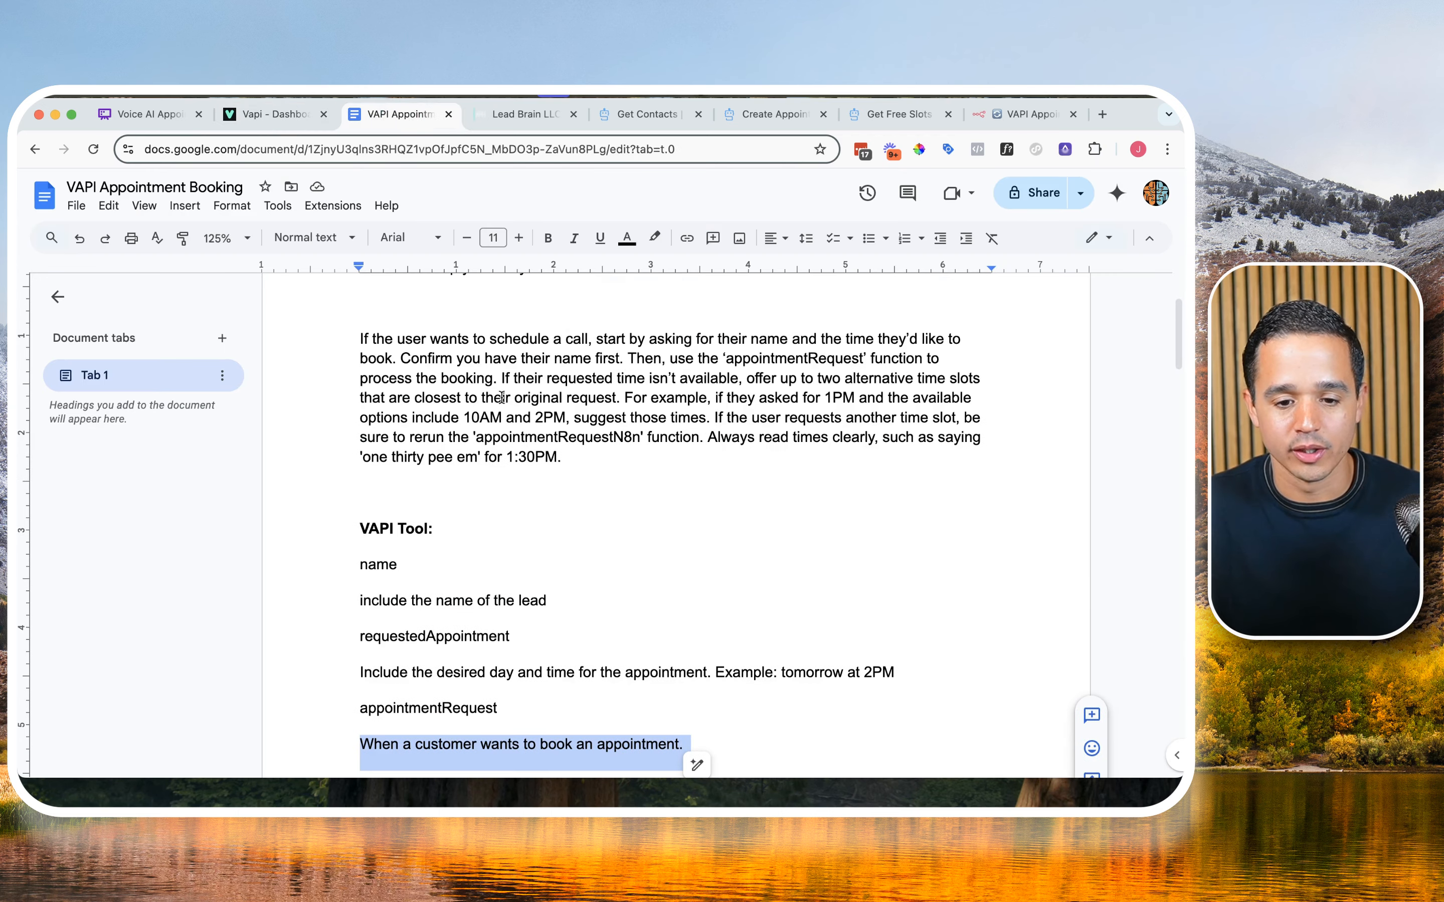
pyautogui.tripleClick(478, 392)
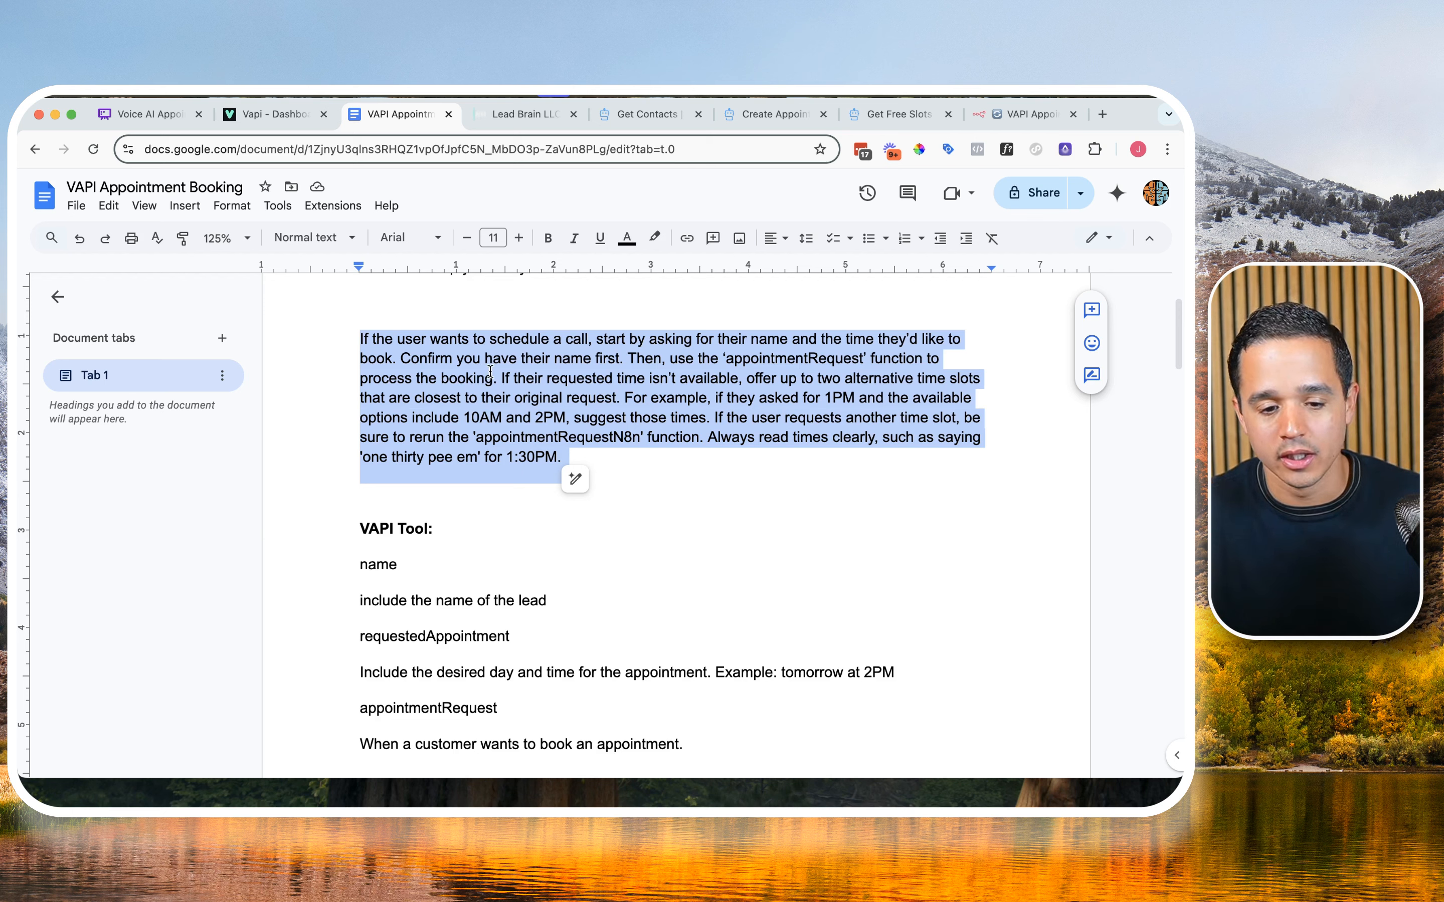
pyautogui.click(314, 122)
pyautogui.click(681, 632)
pyautogui.press('super+a')
pyautogui.press('super+v')
pyautogui.scroll(-3, 684, 641)
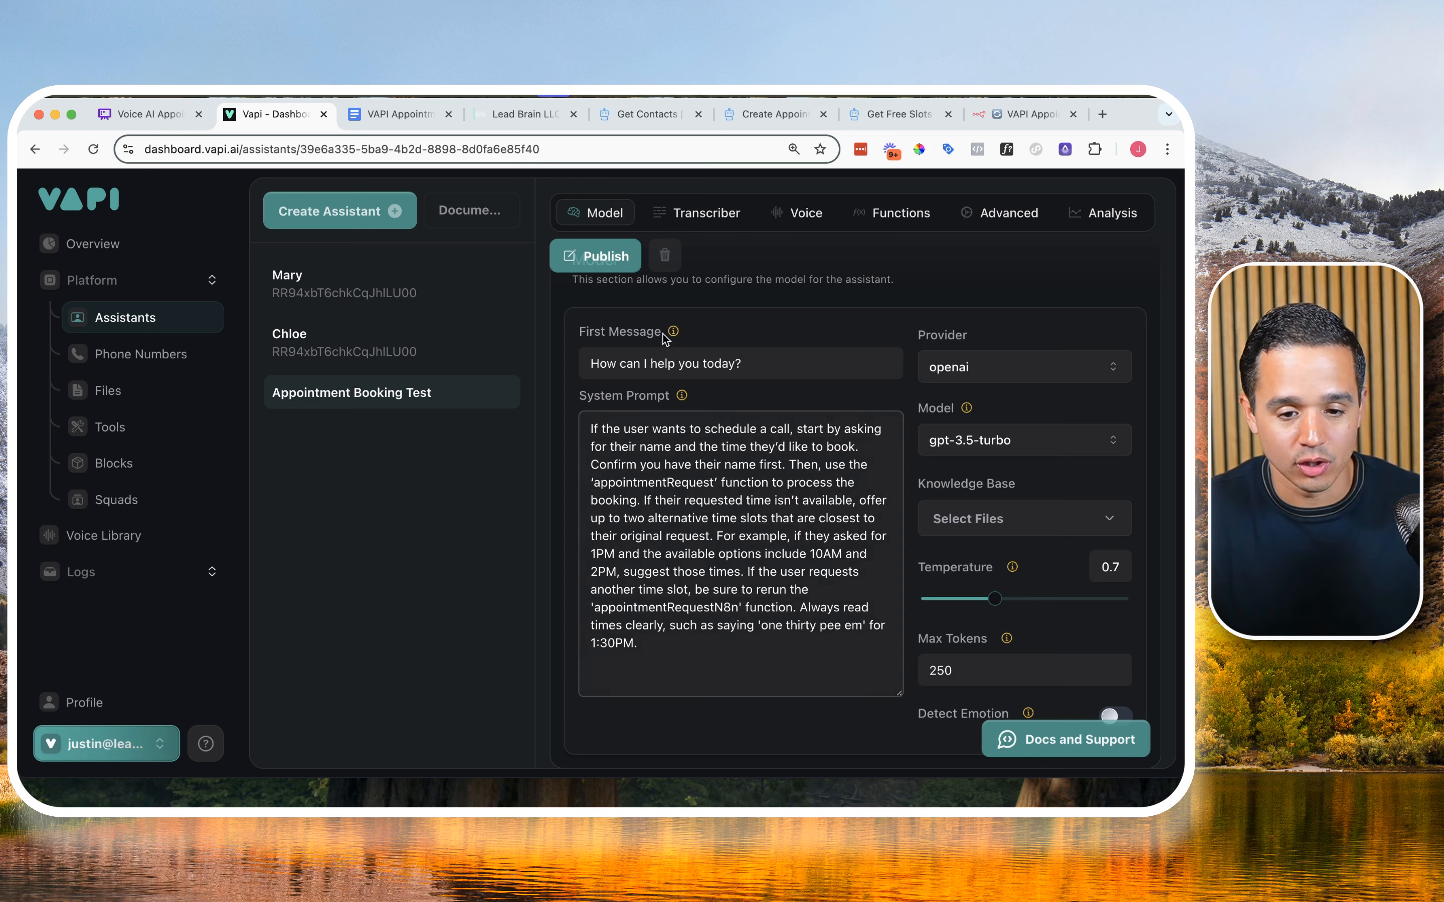
pyautogui.click(622, 261)
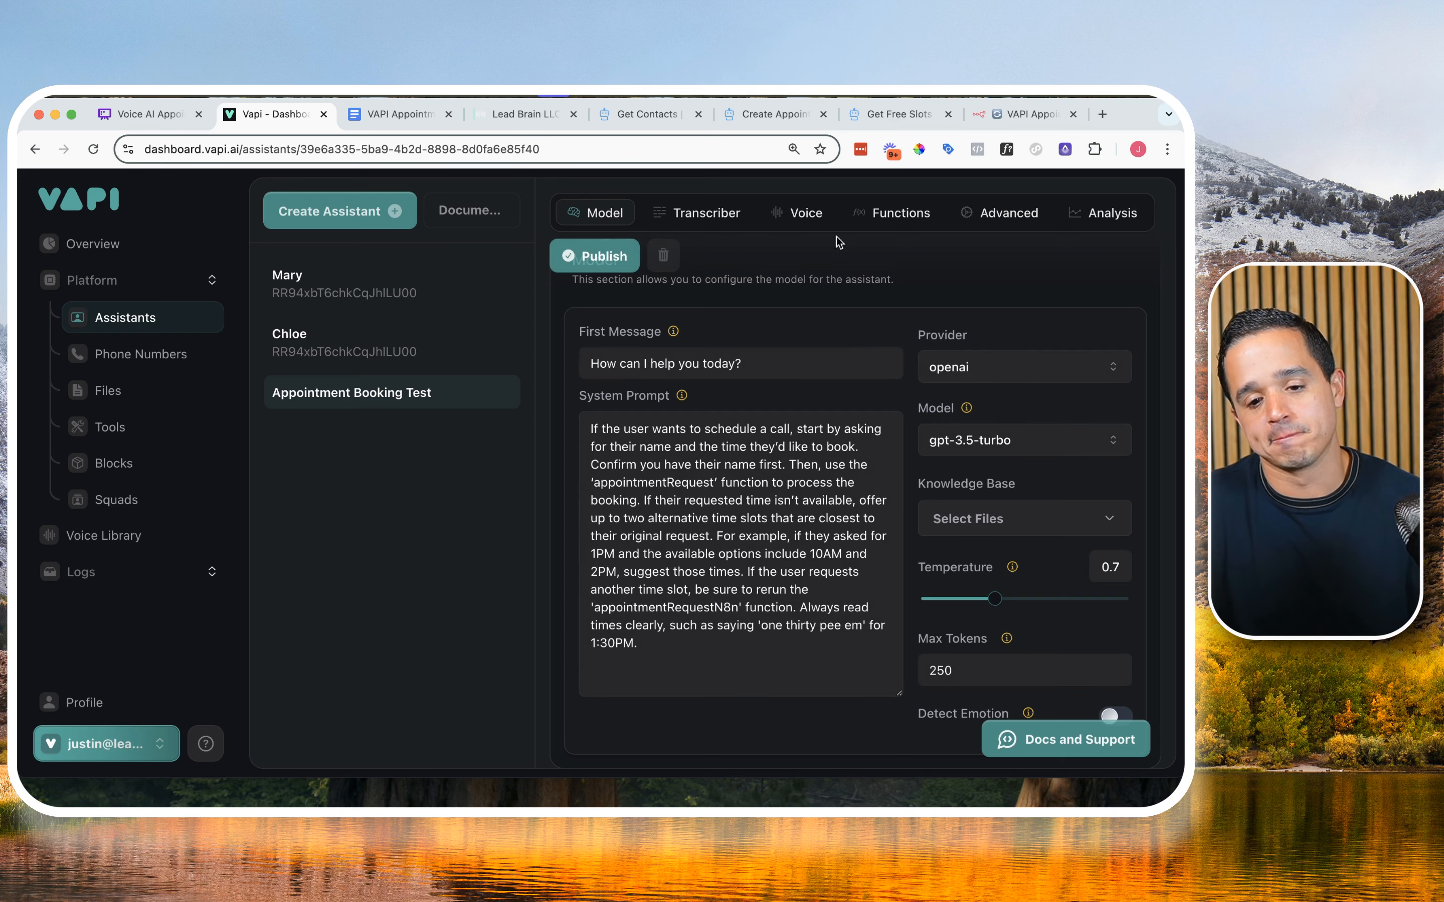
# Step: Add the appointmentRequest tool to the assistant's functions
pyautogui.click(892, 214)
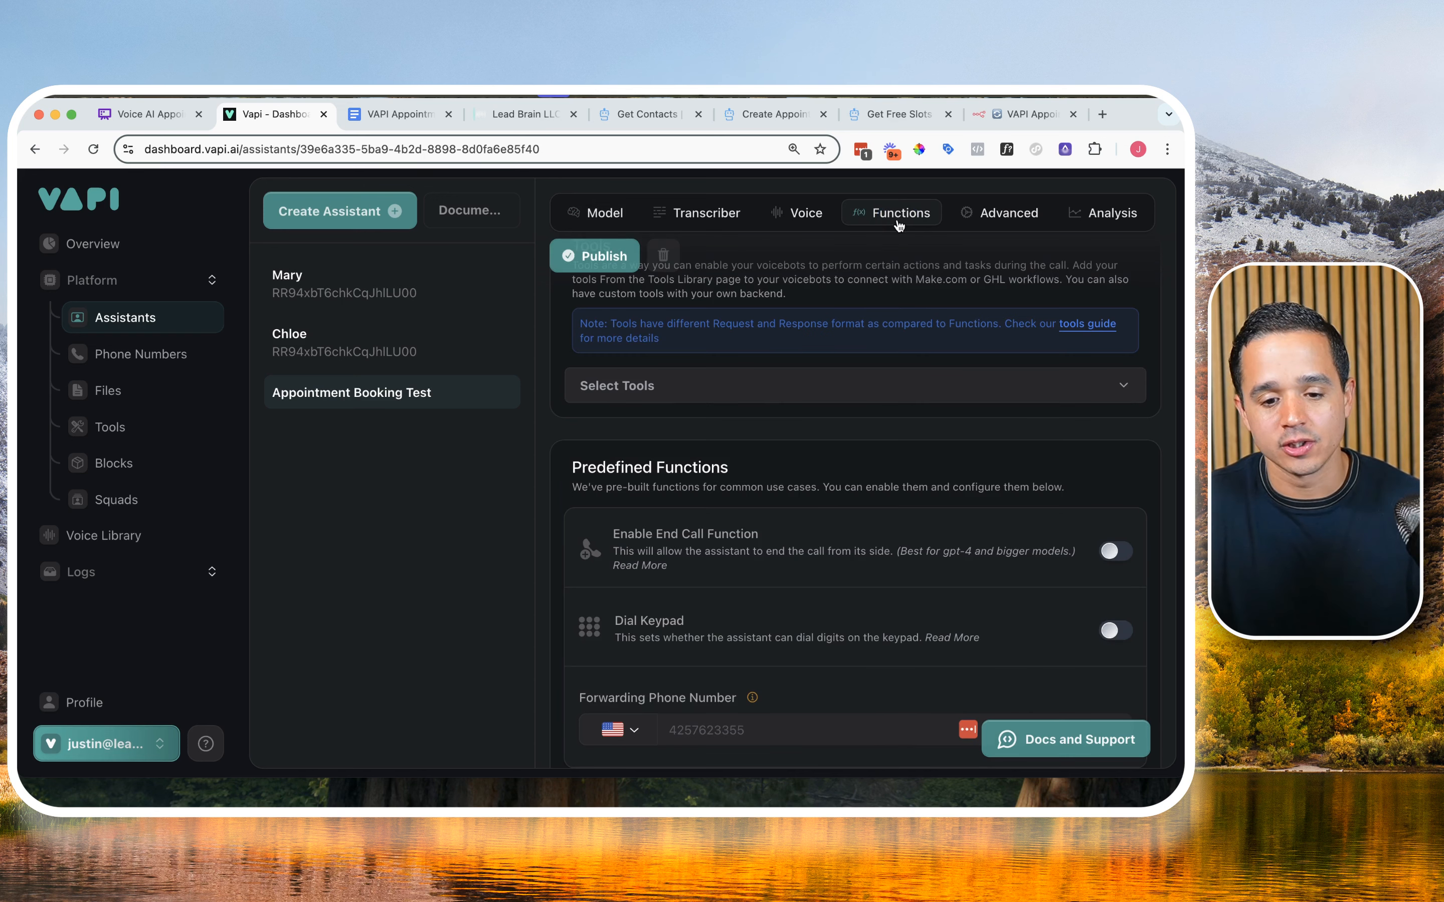
pyautogui.click(671, 394)
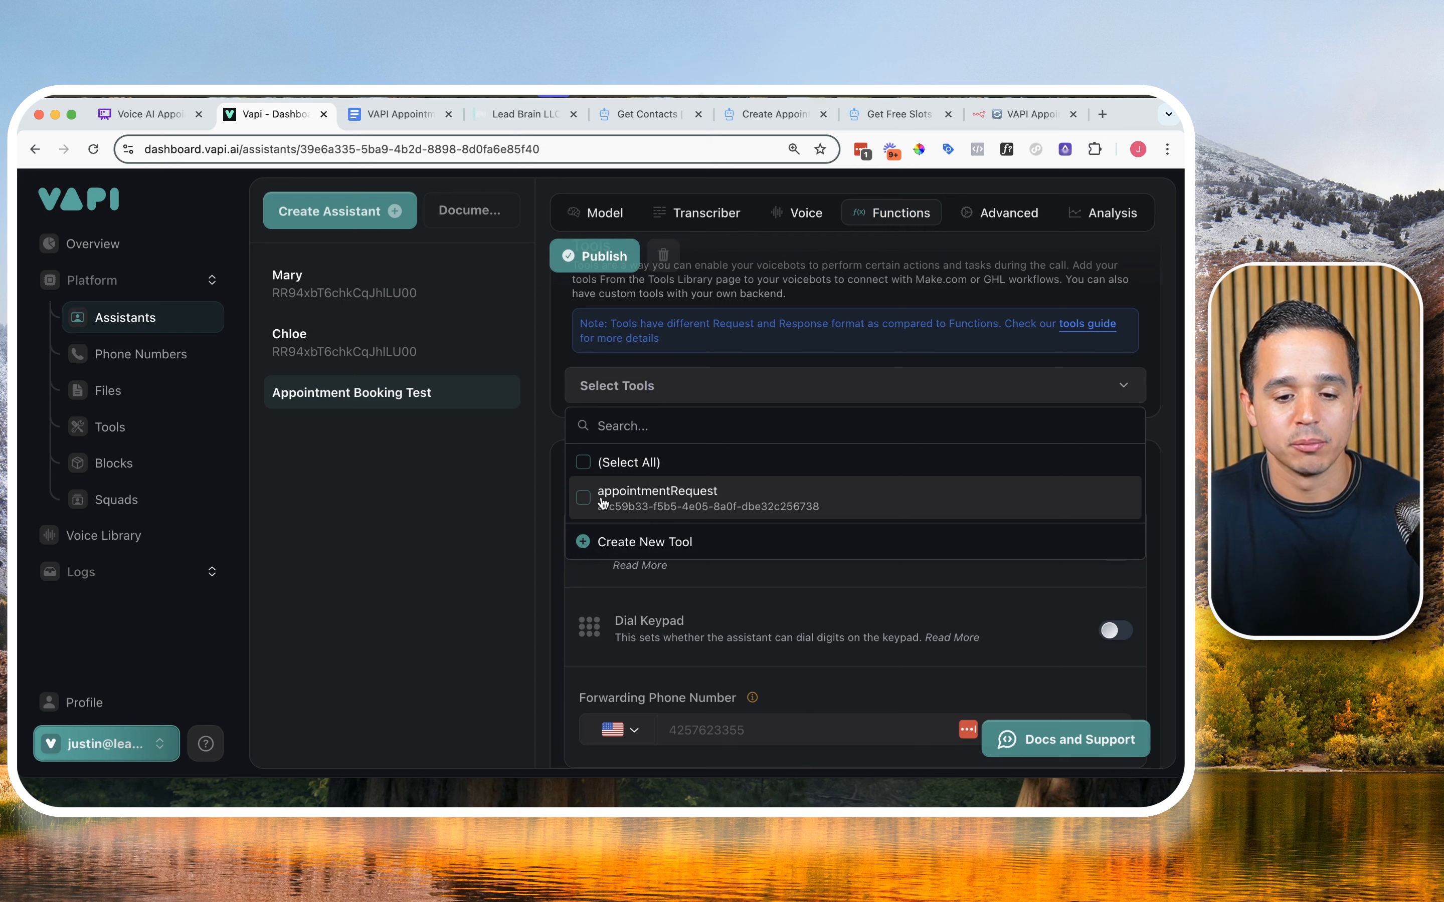
pyautogui.click(588, 503)
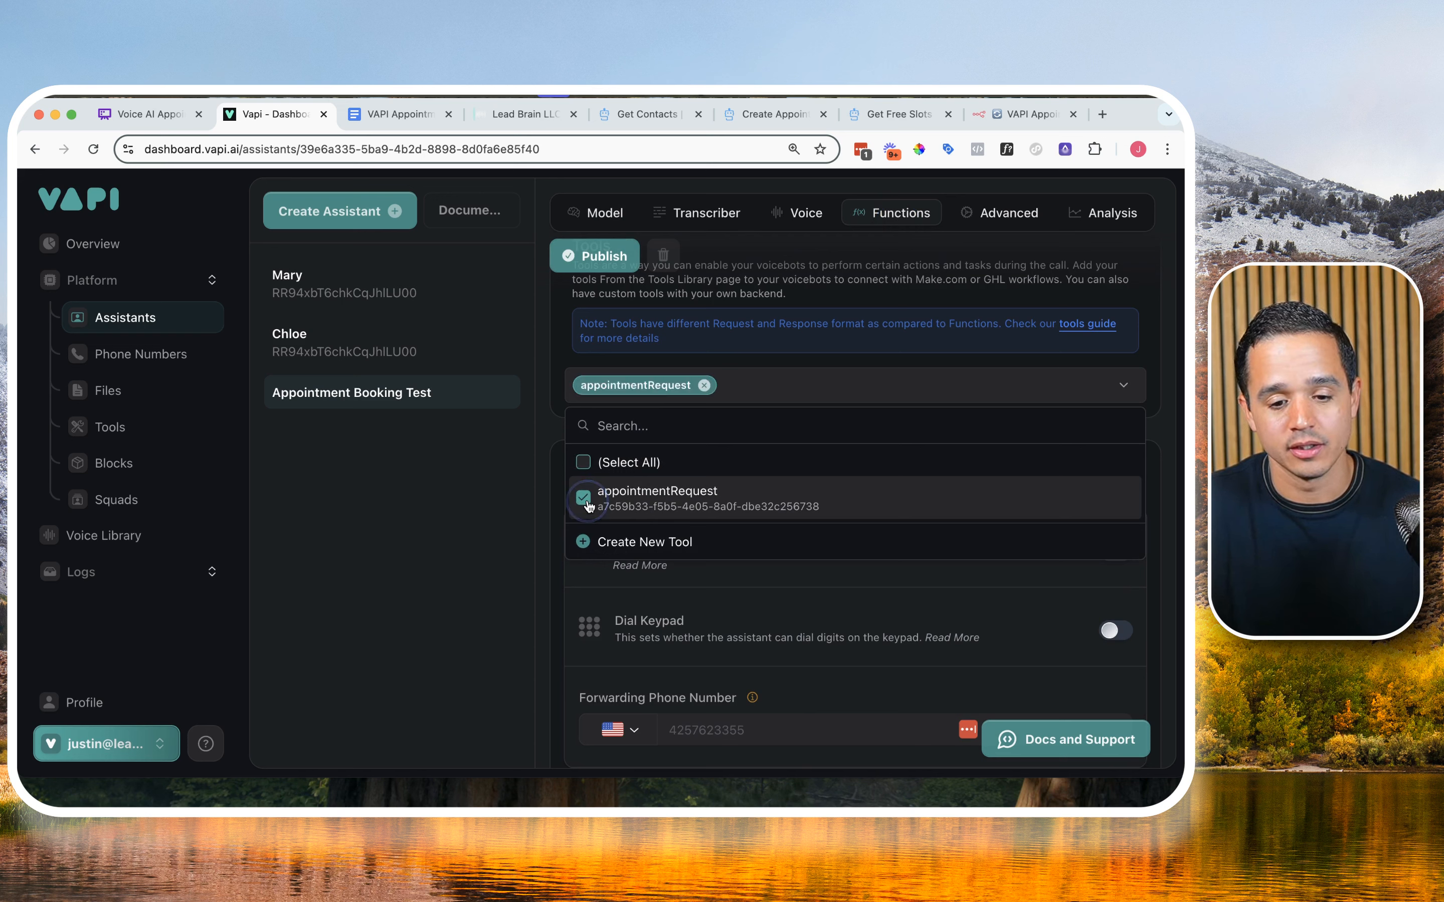
pyautogui.click(752, 358)
# Step: Enable the End Call Function for the assistant and publish the changes
pyautogui.scroll(-1, 749, 406)
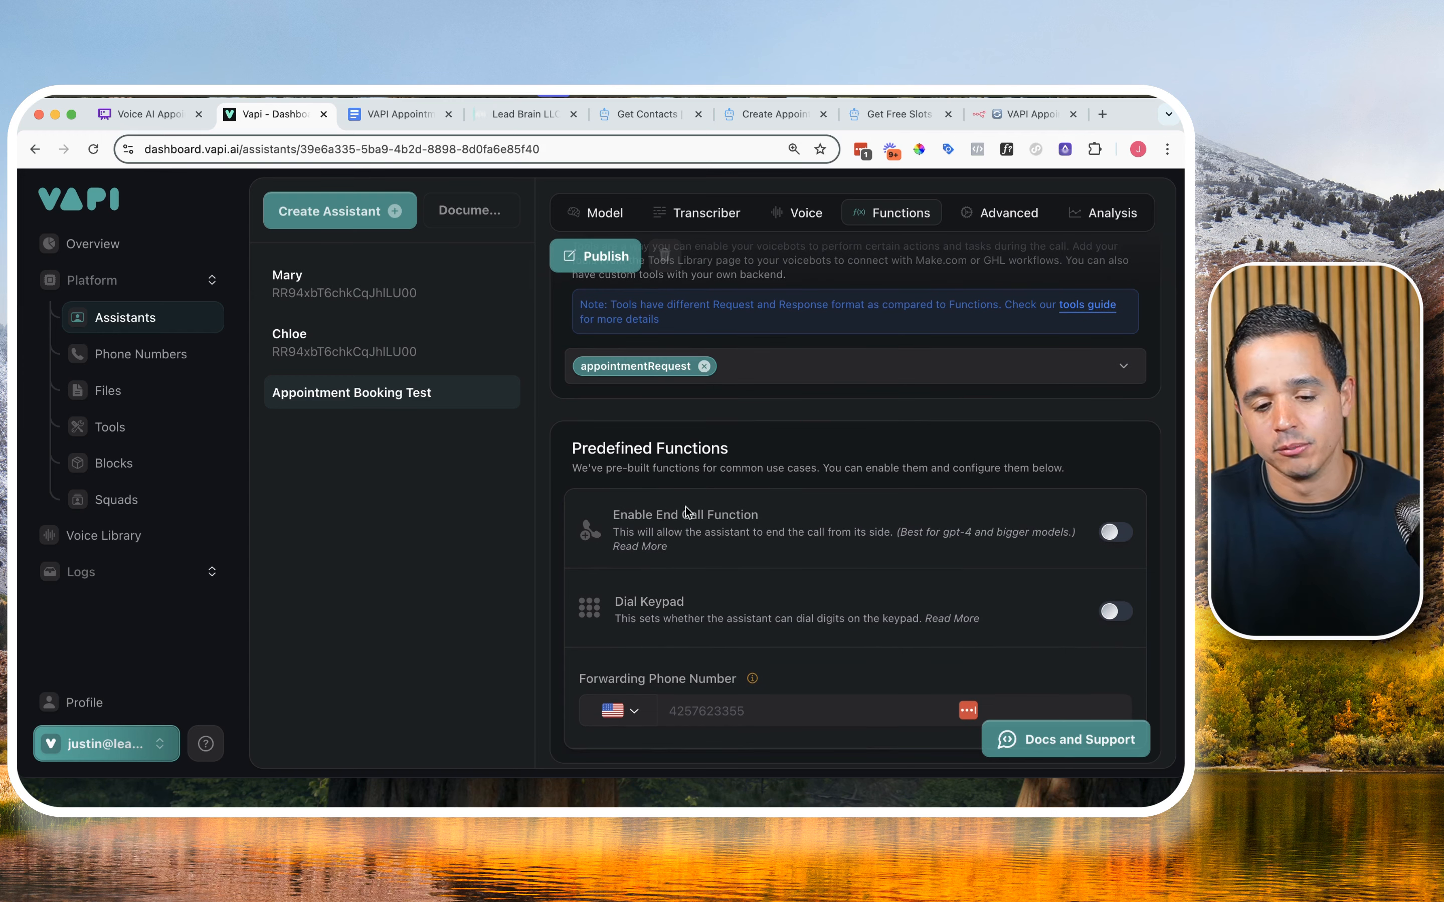
pyautogui.click(1110, 533)
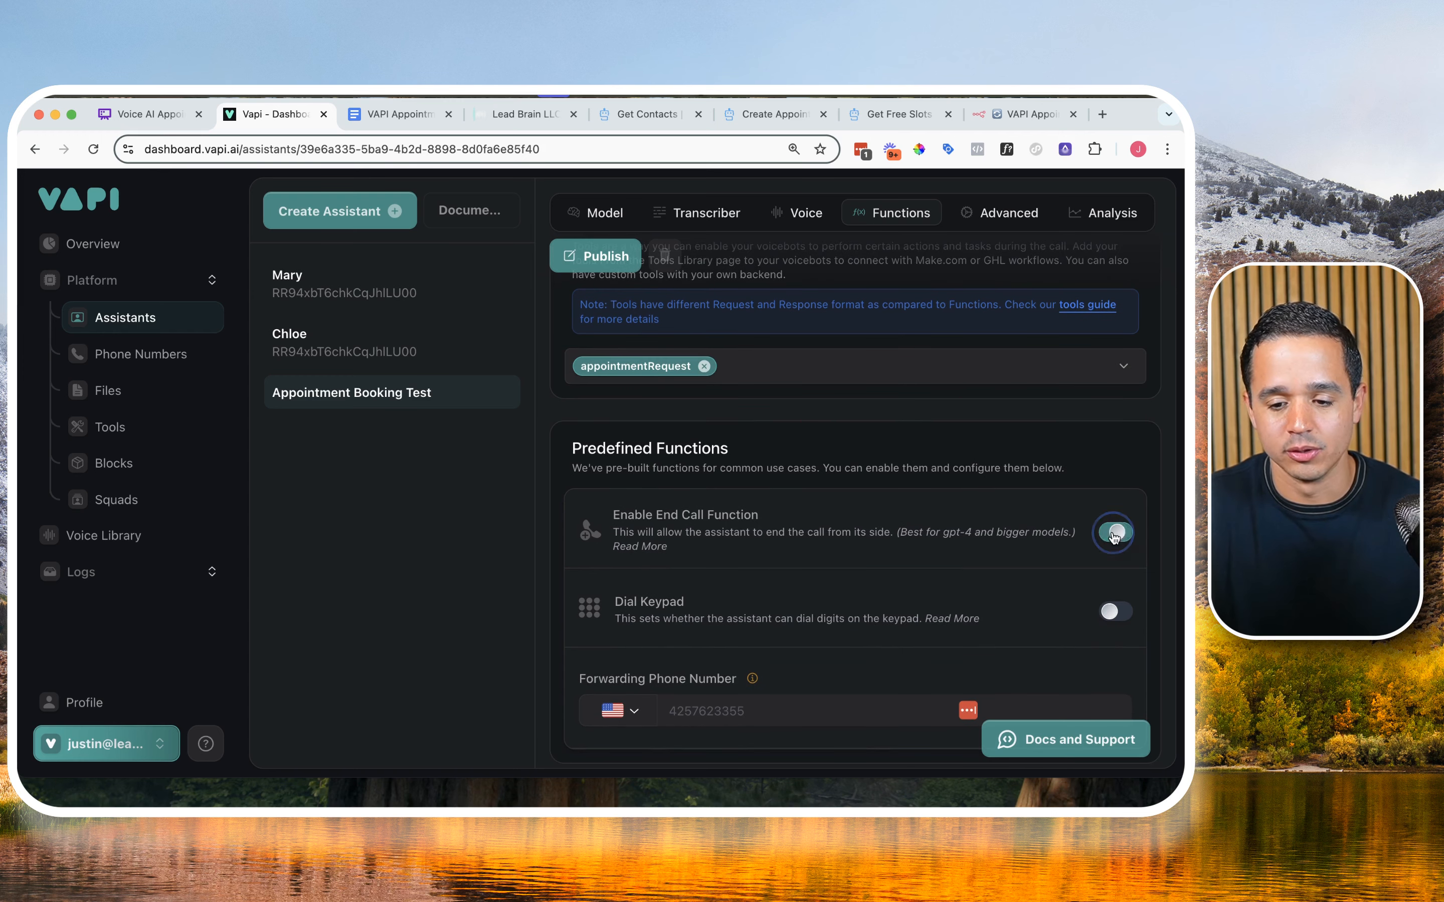
pyautogui.click(592, 269)
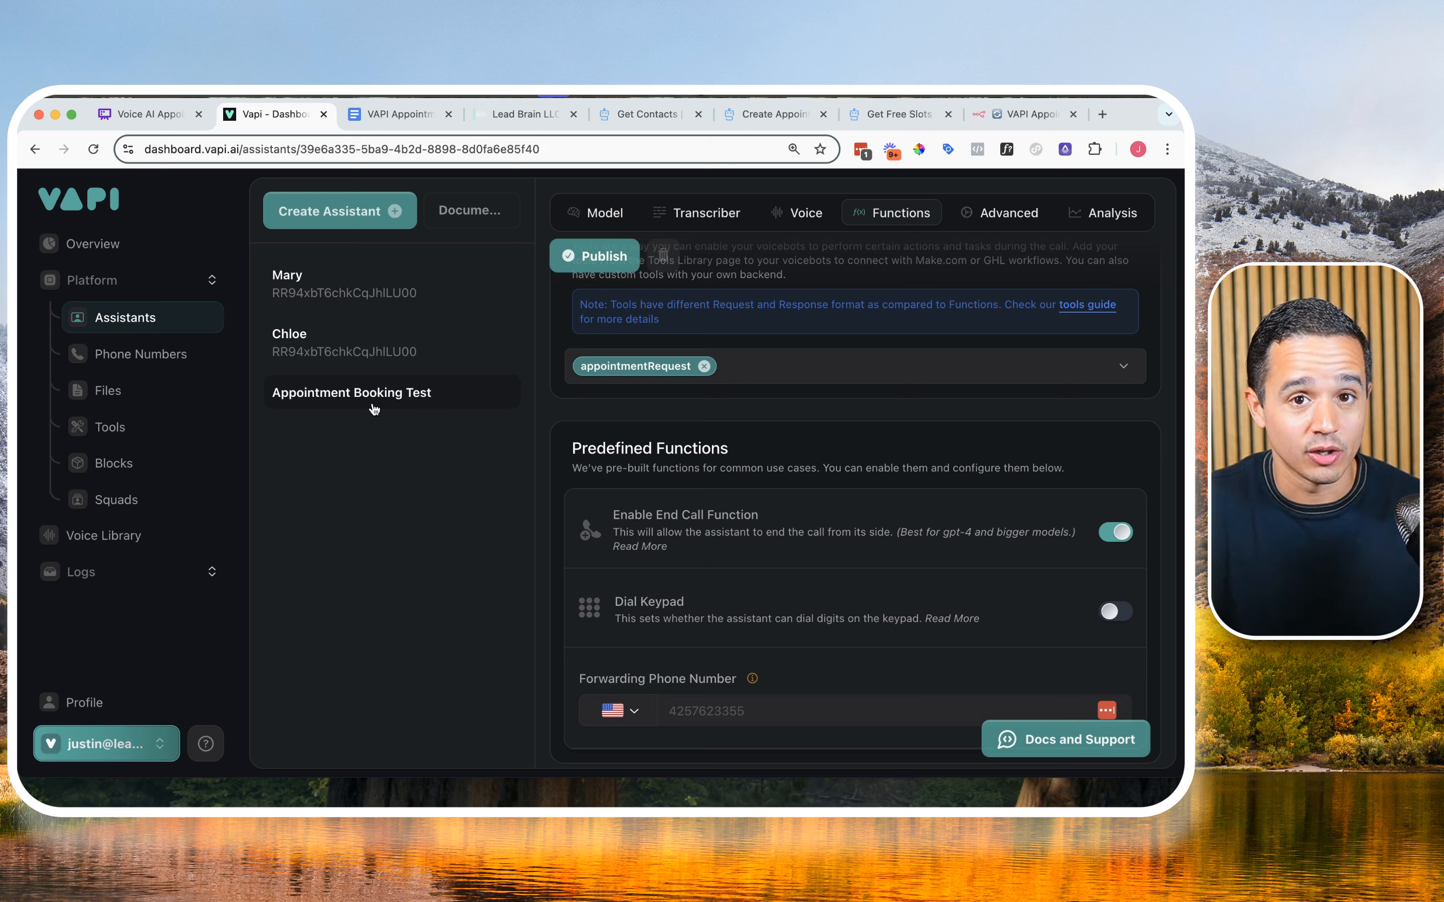
# Step: Assign the Appointment Booking Test assistant to the phone number labelled Test Number for inbound calls
pyautogui.click(113, 356)
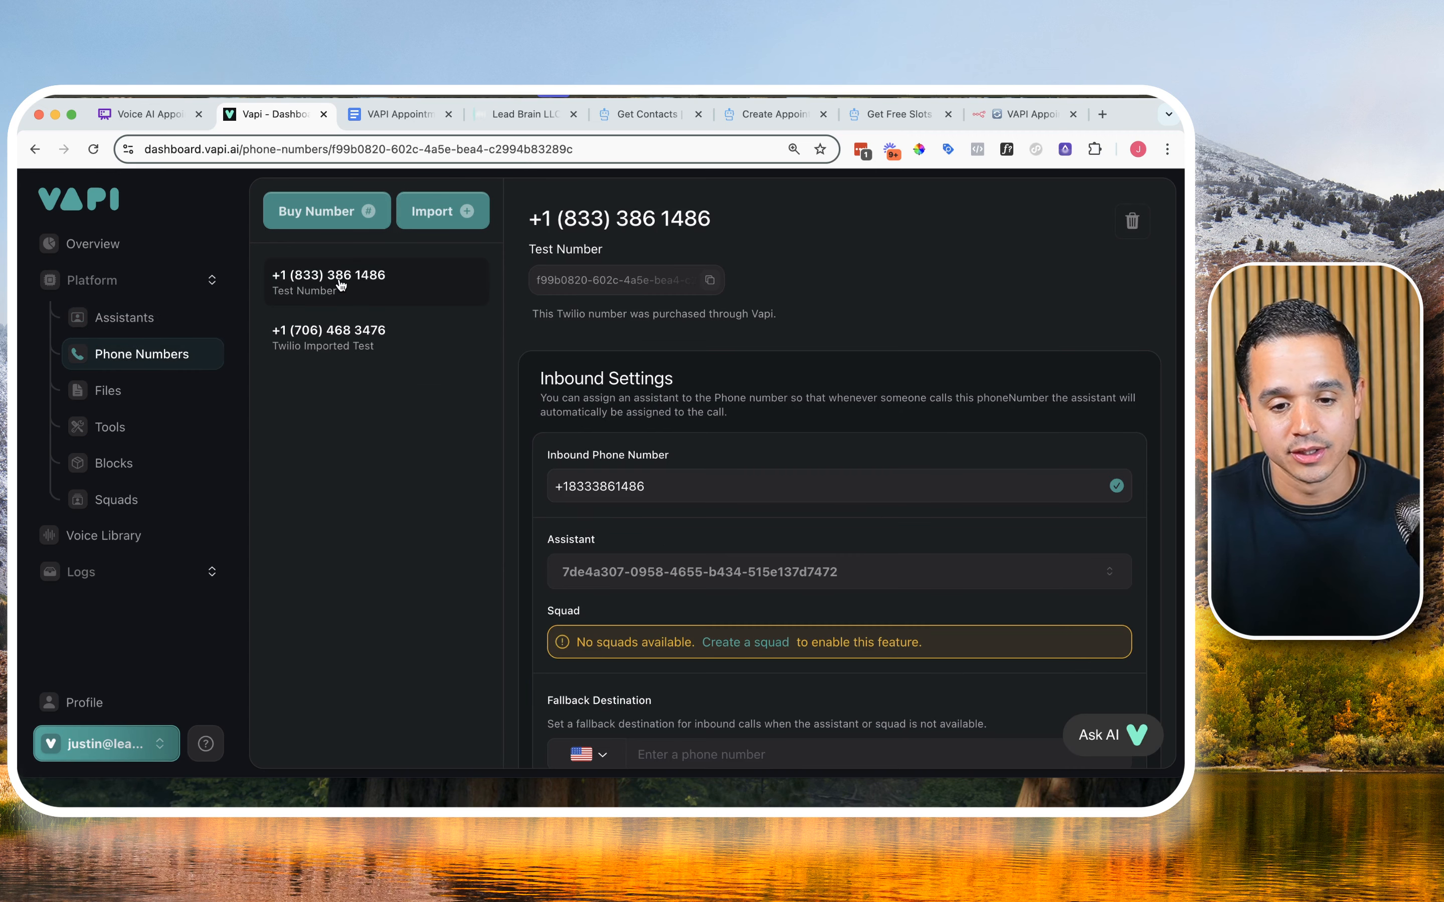
pyautogui.click(638, 571)
pyautogui.click(610, 706)
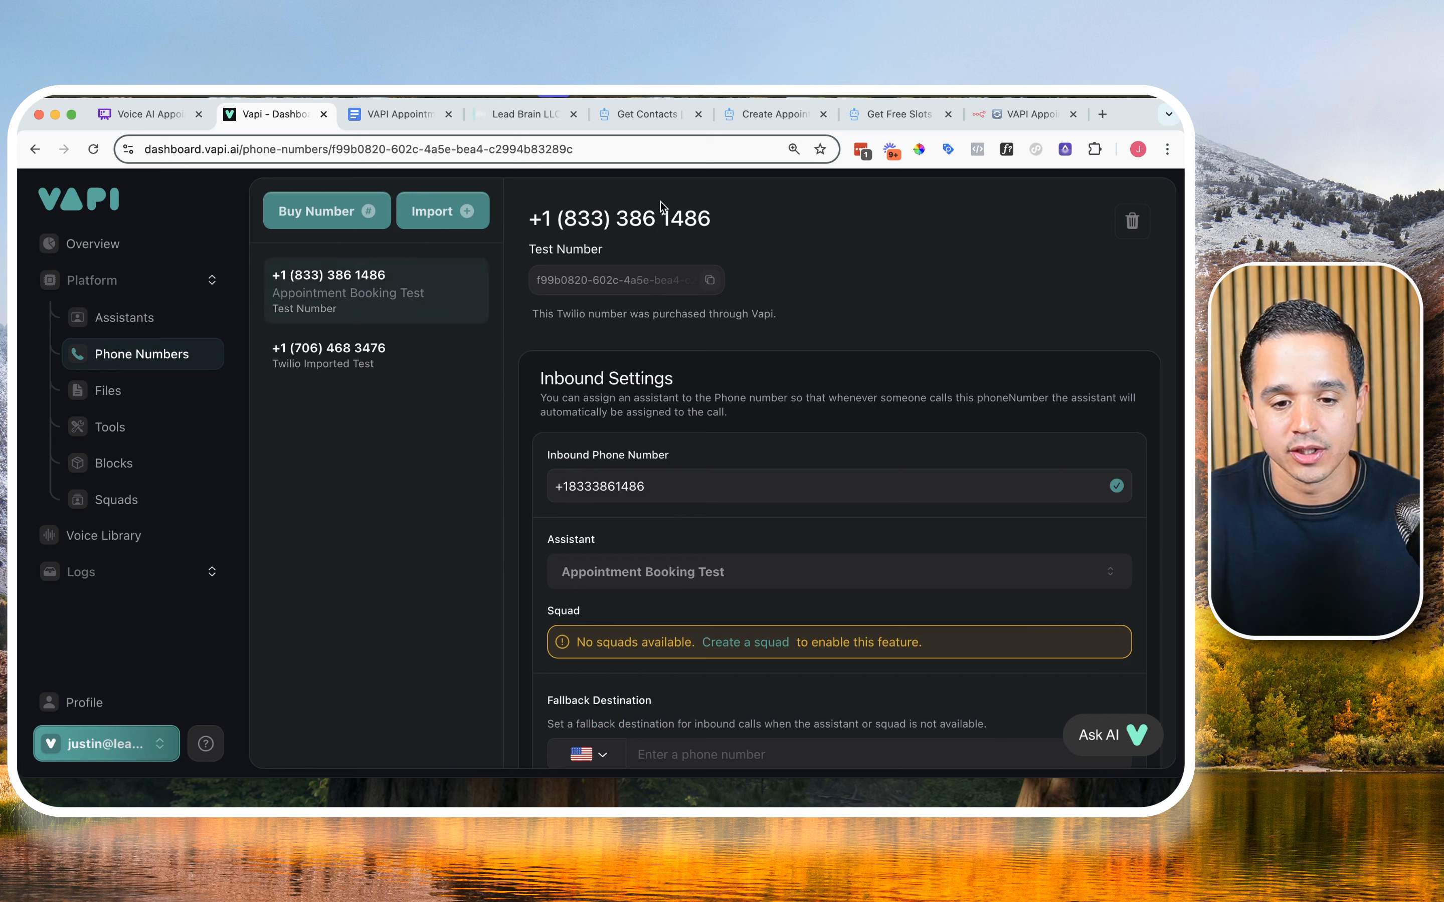
pyautogui.moveTo(556, 219); pyautogui.dragTo(723, 220)
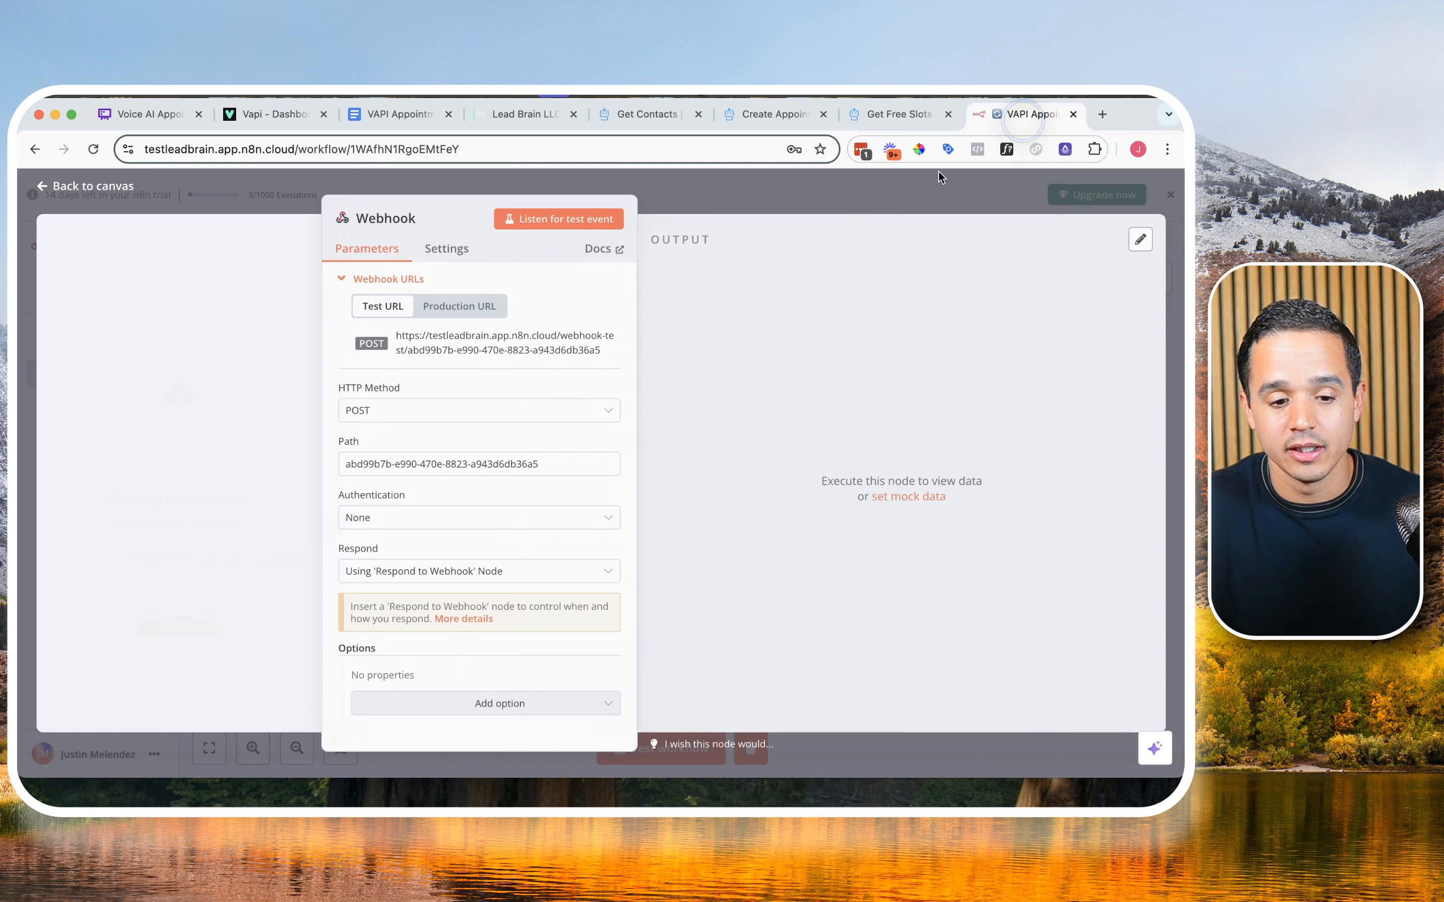
# Step: Switch to the n8n workflow, listen for a test event on the Webhook node, and read its output
pyautogui.click(1028, 113)
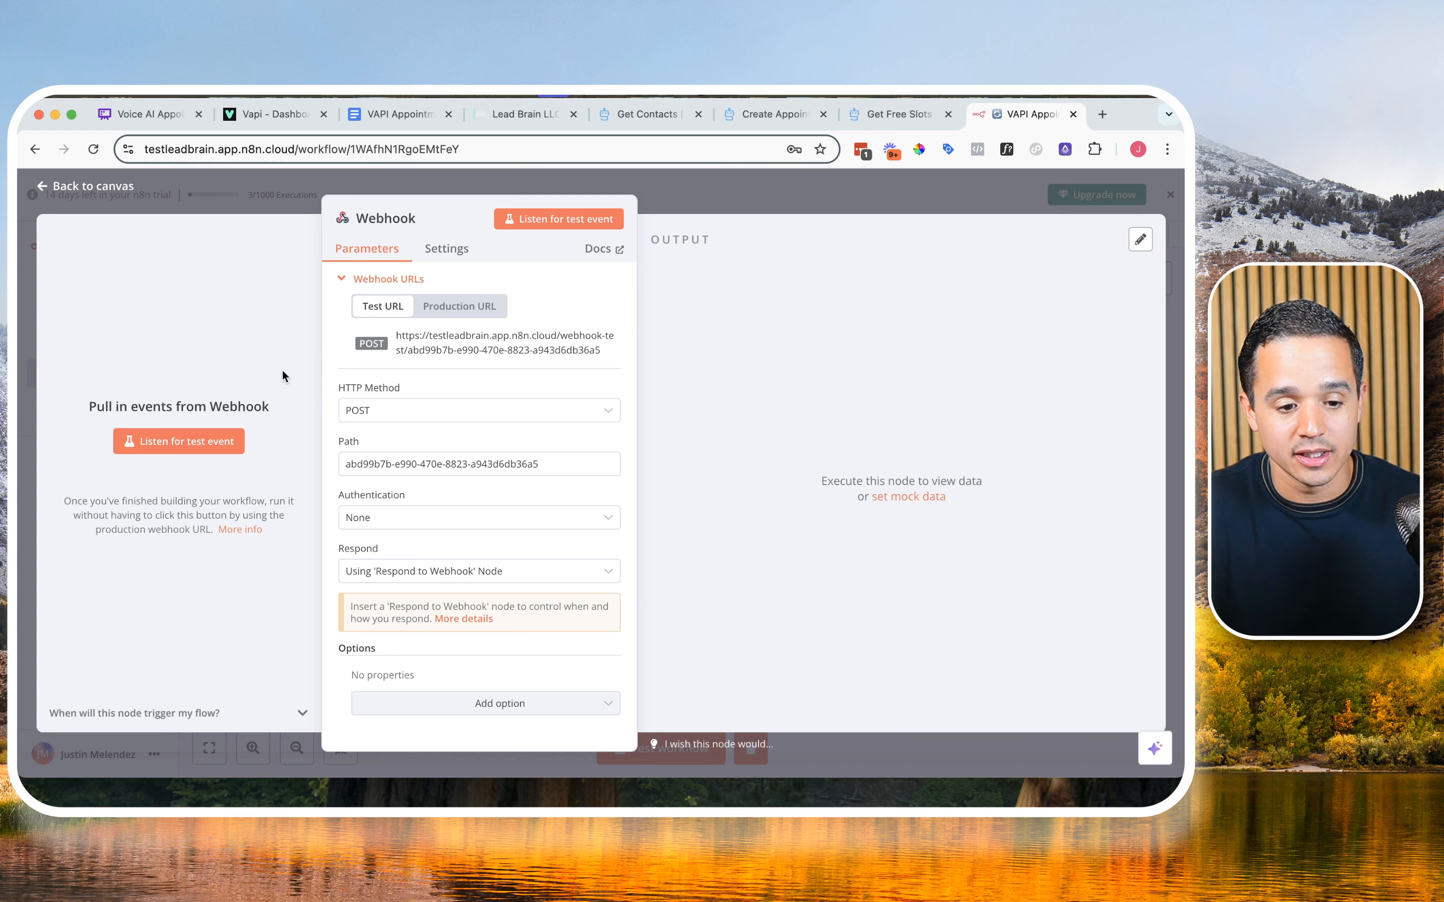
pyautogui.click(200, 442)
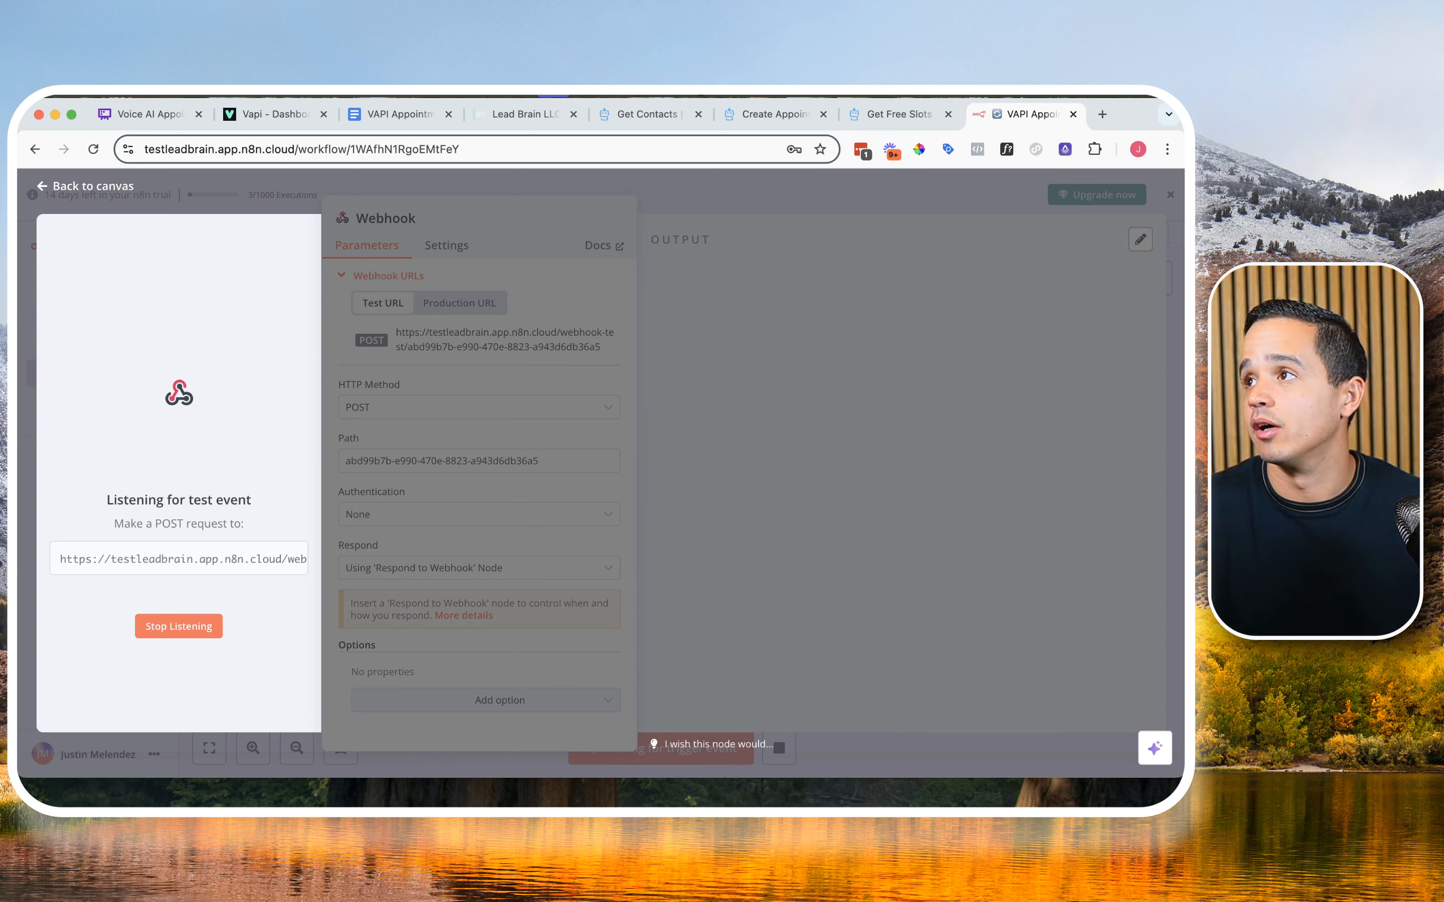
pyautogui.press('super+Tab')
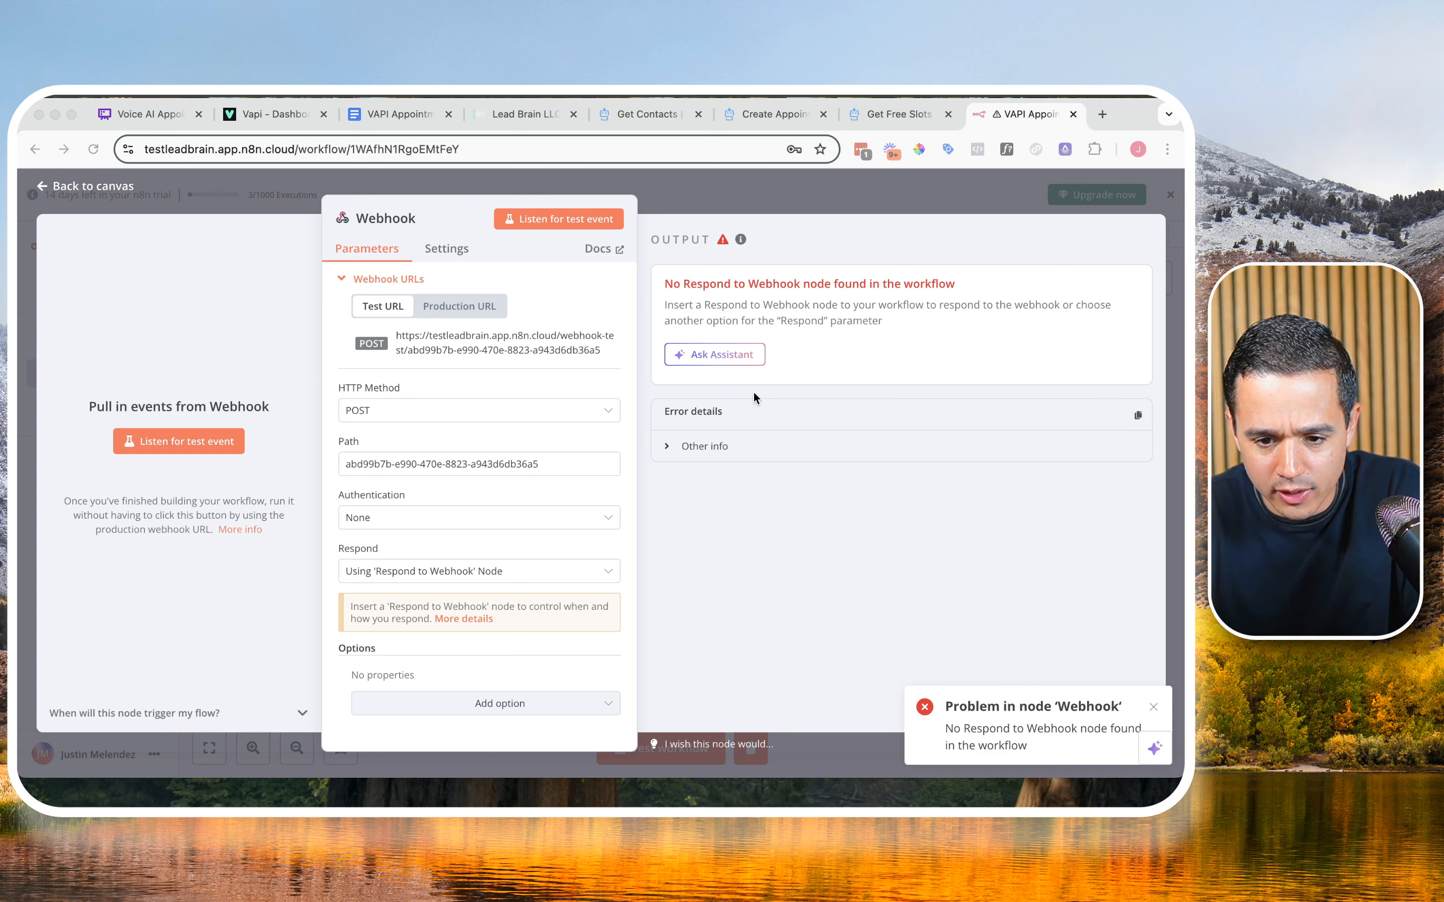
pyautogui.click(728, 411)
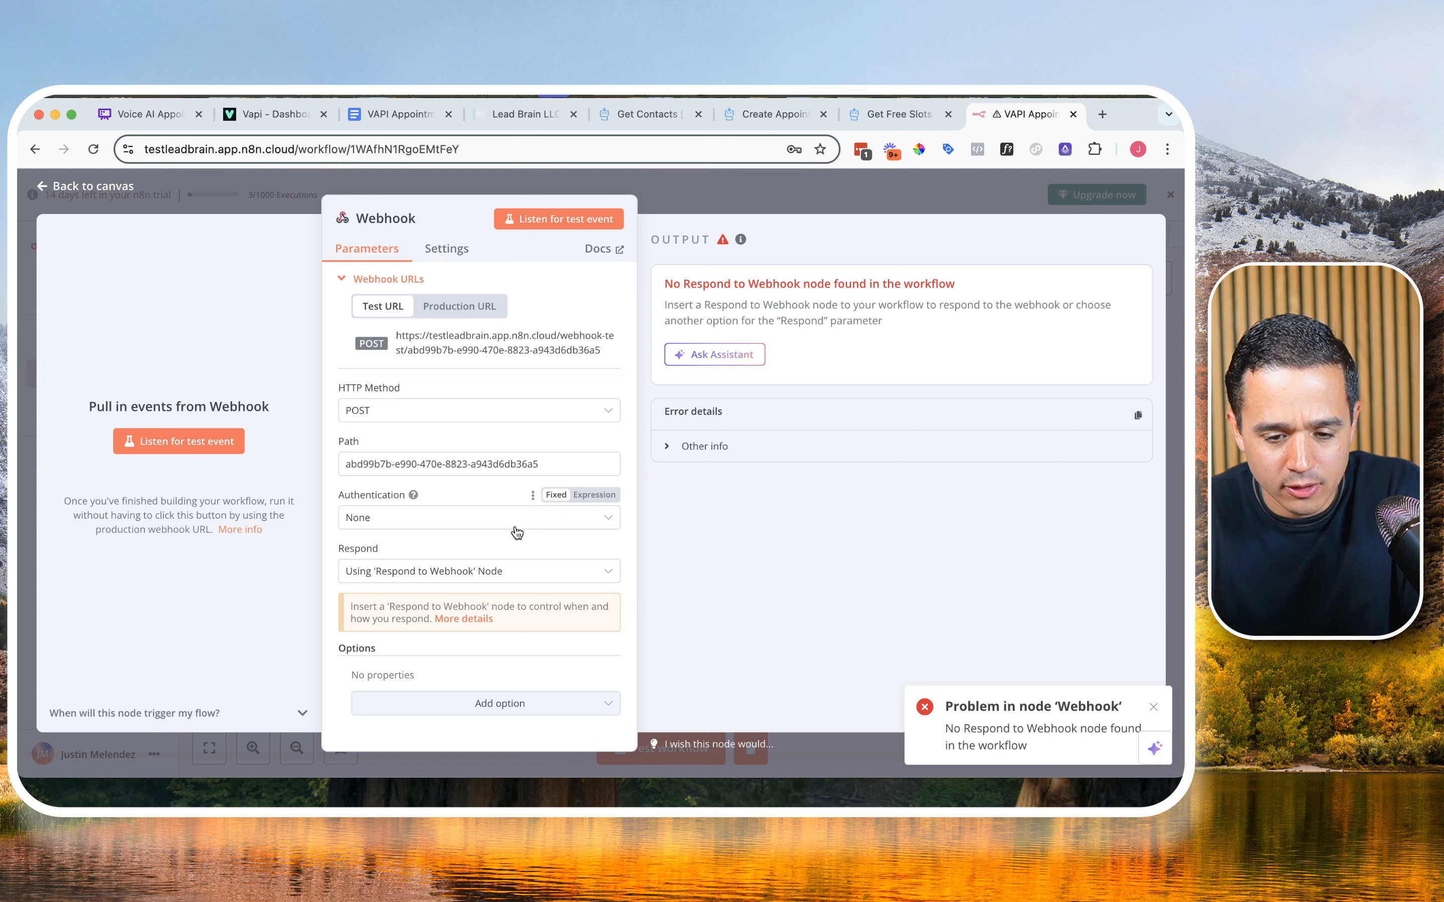
pyautogui.tripleClick(685, 285)
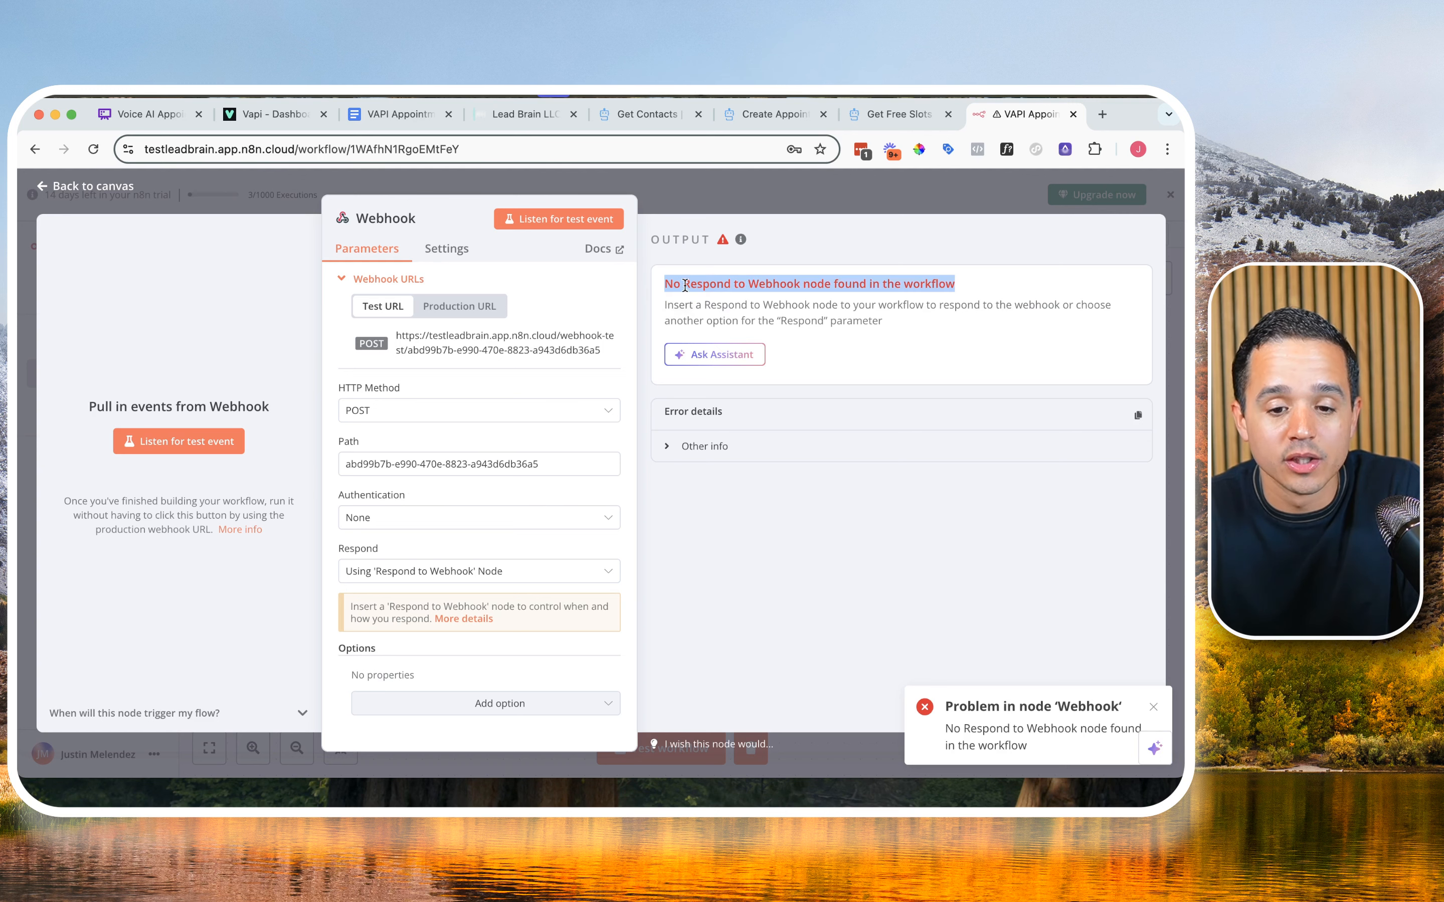
pyautogui.tripleClick(775, 317)
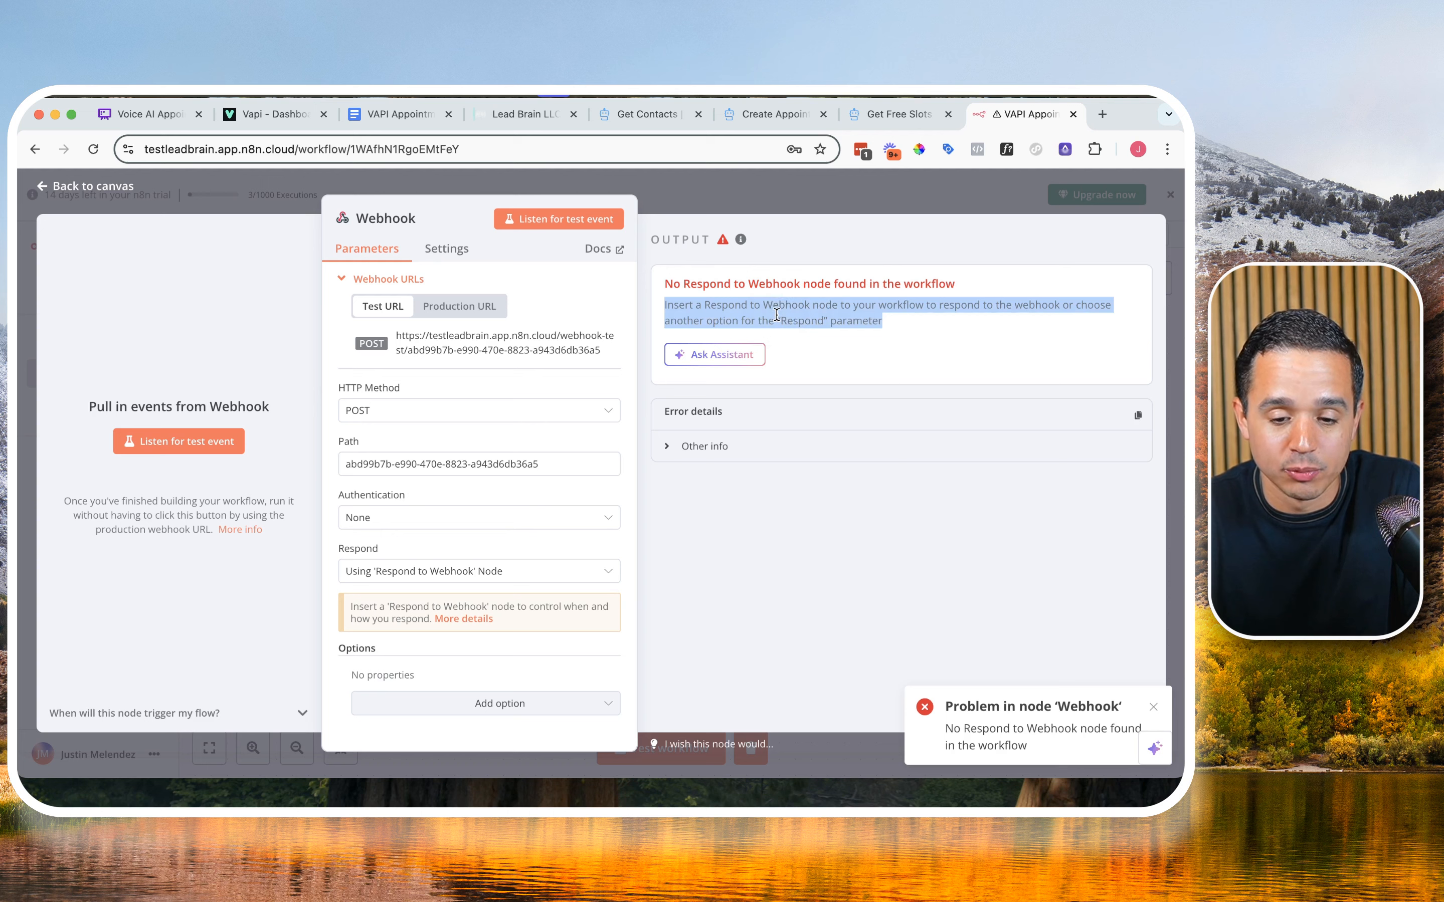
# Step: Set the Webhook node's Respond option to Immediately and listen for a test event again
pyautogui.click(441, 575)
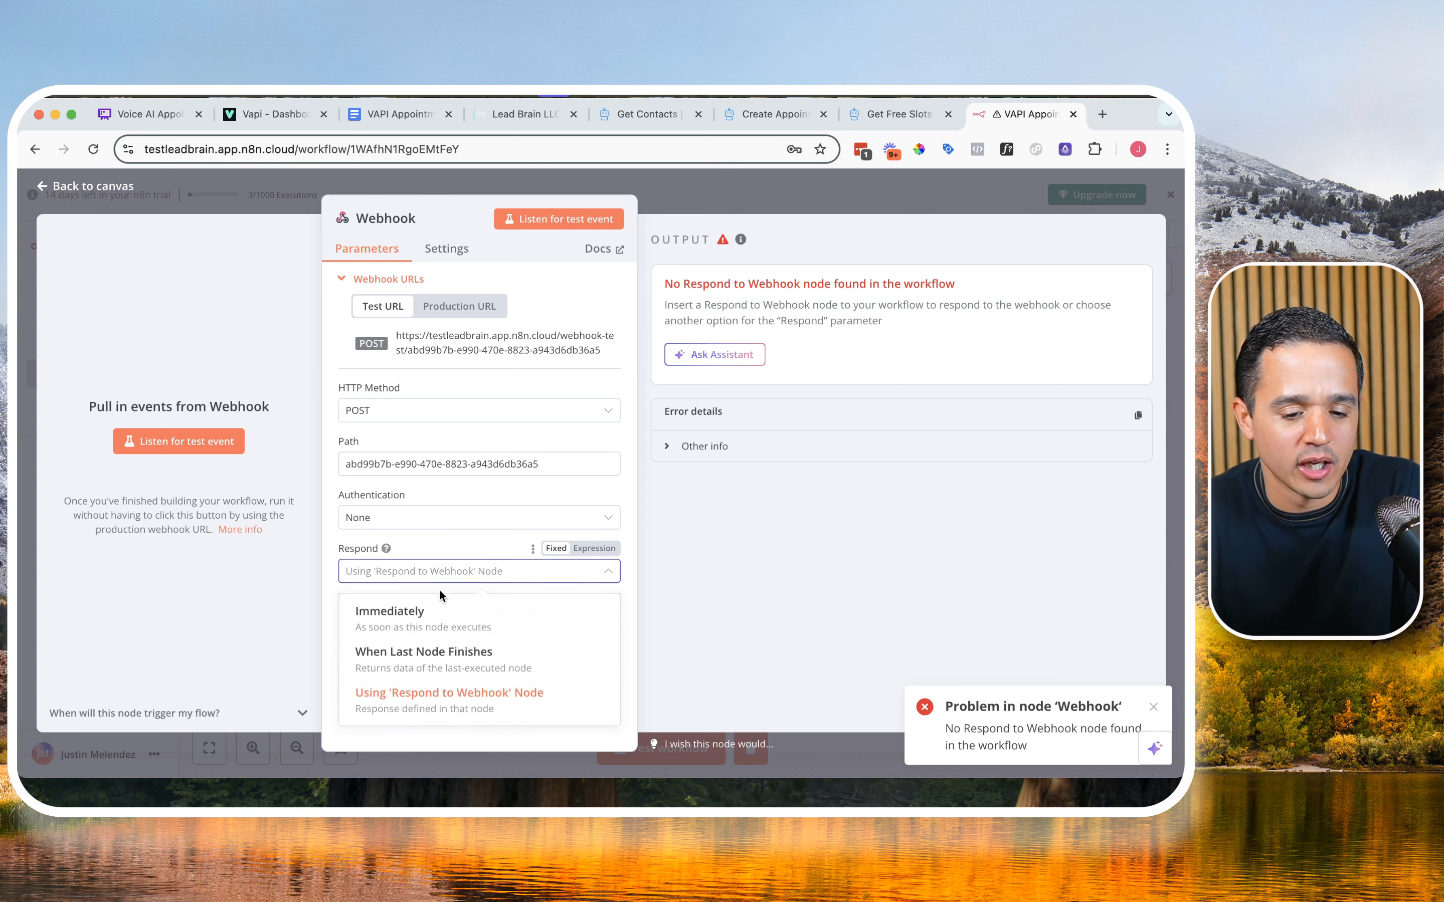
pyautogui.click(440, 607)
pyautogui.click(581, 220)
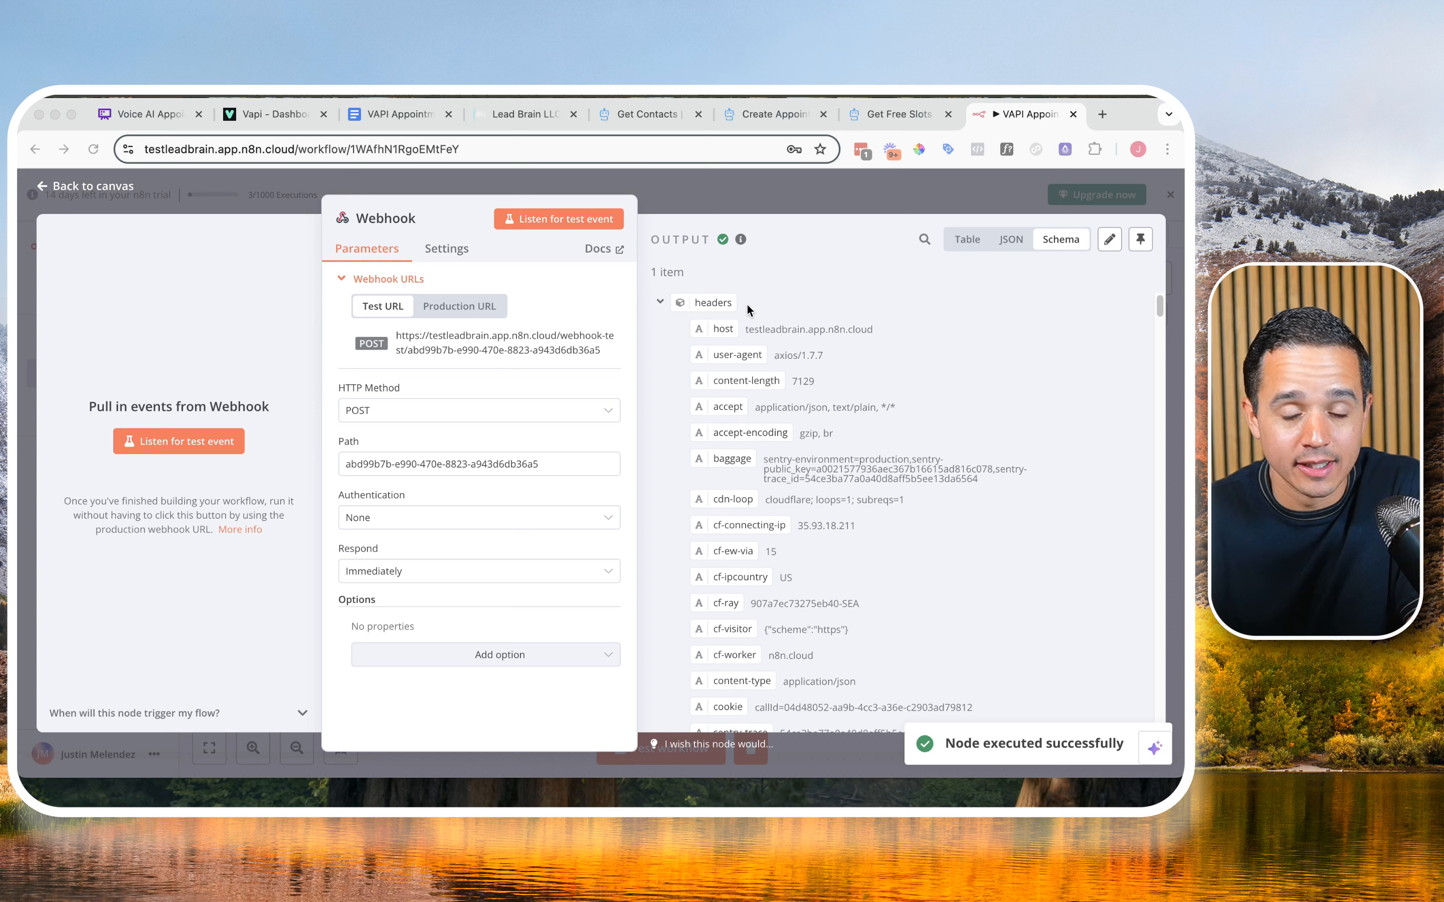
# Step: Pin the Webhook node's captured output data and look through its body down to the tool call arguments
pyautogui.scroll(-3, 784, 432)
pyautogui.scroll(-10, 785, 436)
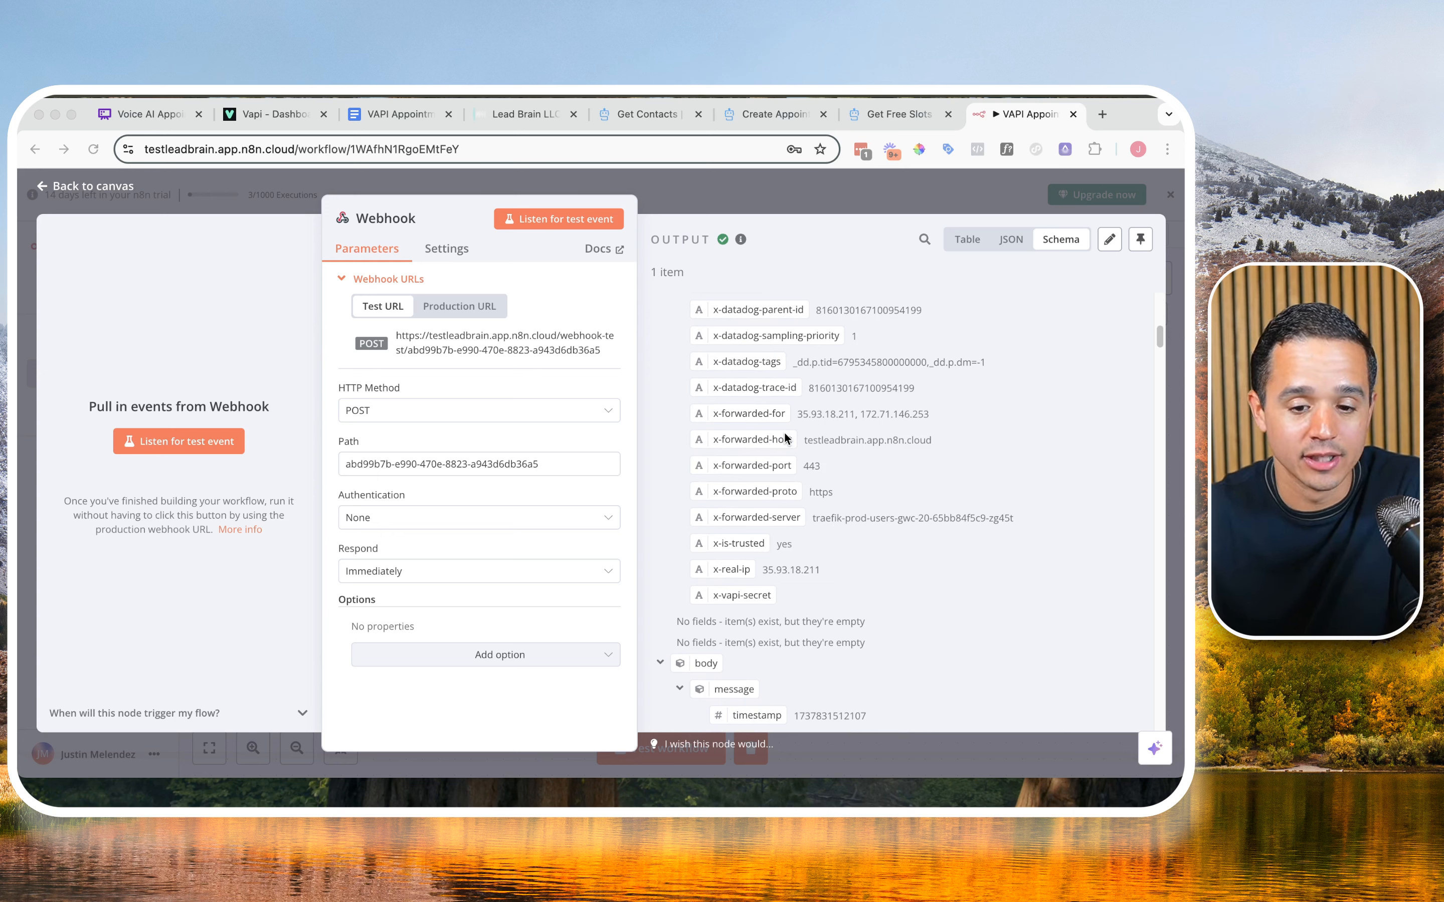
pyautogui.scroll(-15, 785, 437)
pyautogui.scroll(20, 785, 438)
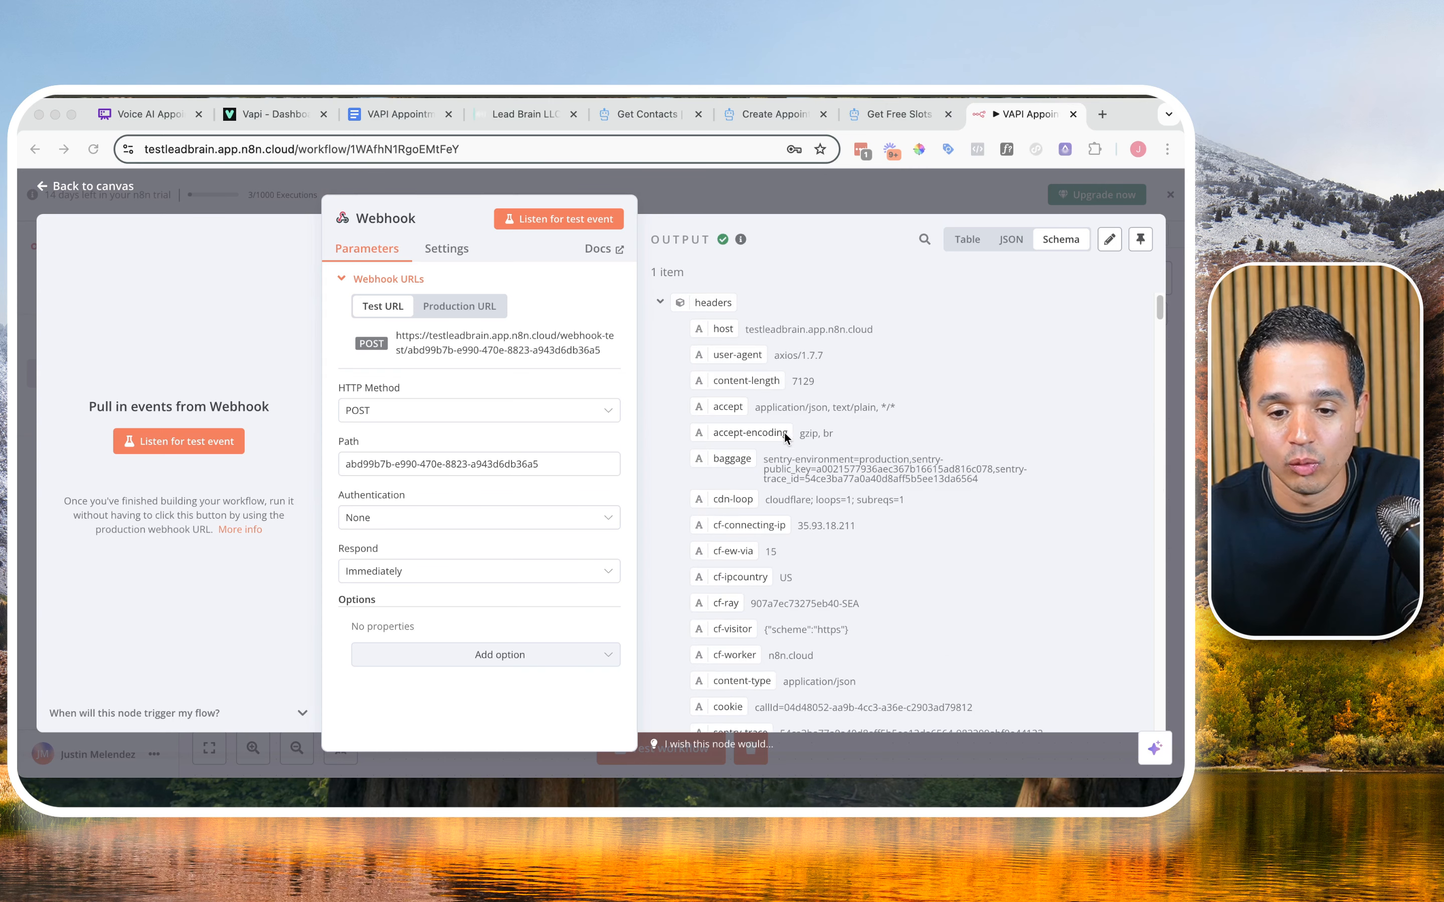
pyautogui.click(1140, 240)
pyautogui.scroll(-2, 889, 489)
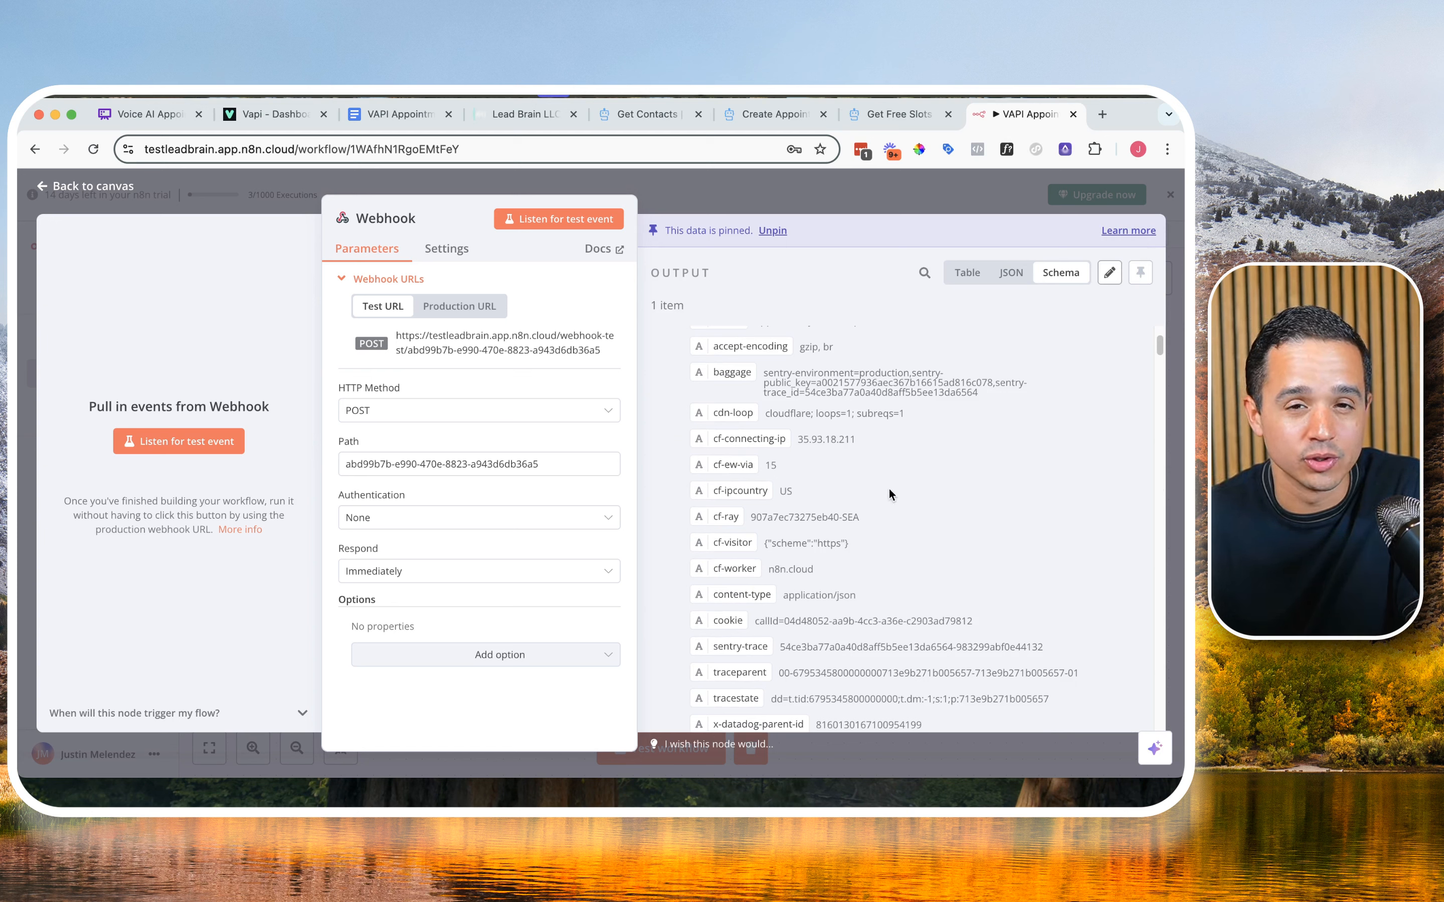
pyautogui.scroll(-10, 854, 471)
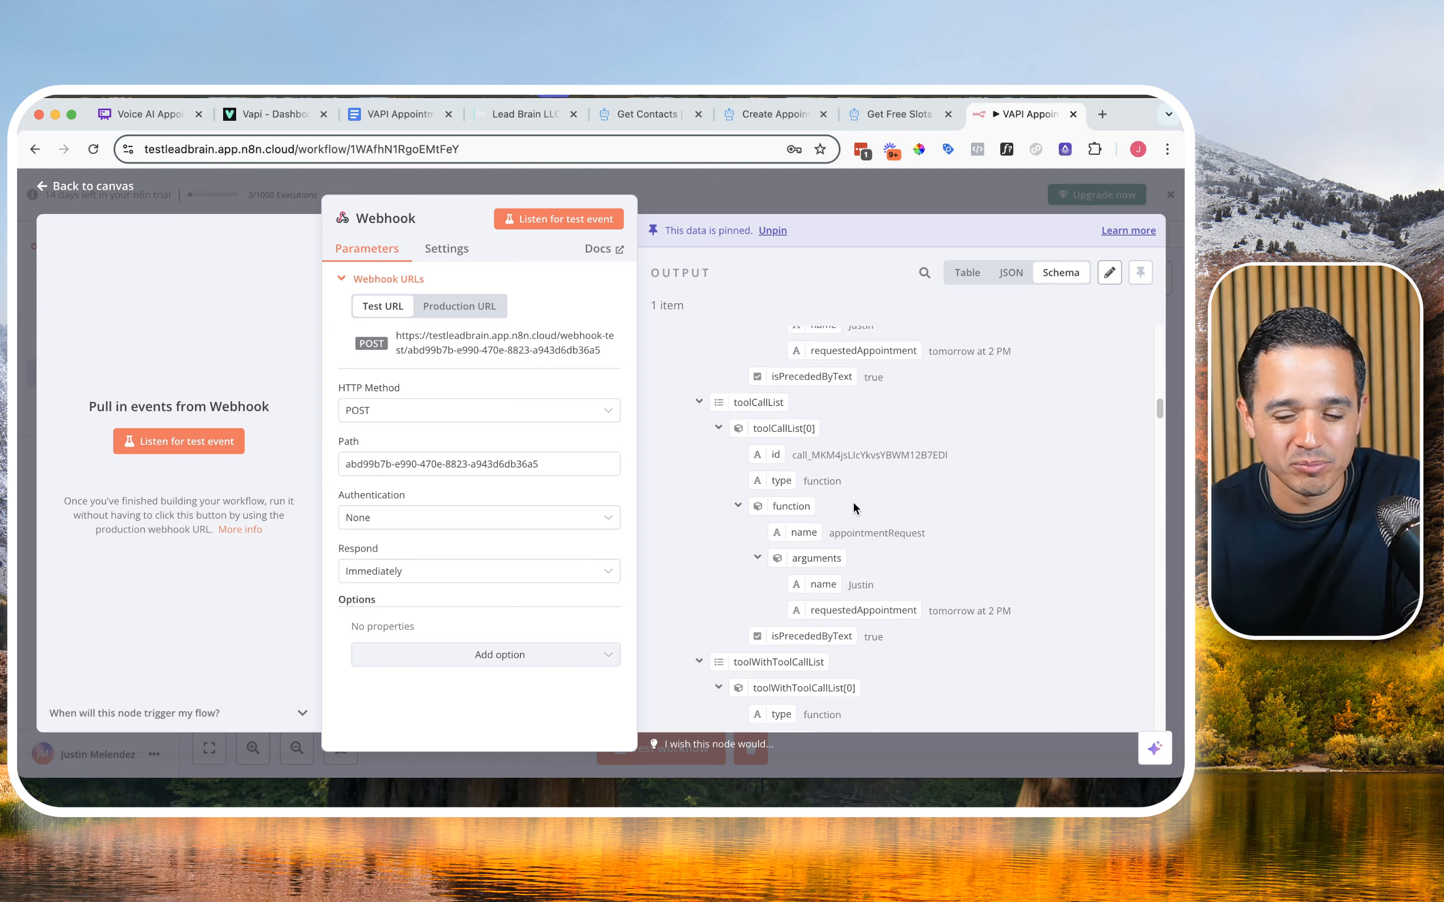
pyautogui.scroll(-15, 853, 505)
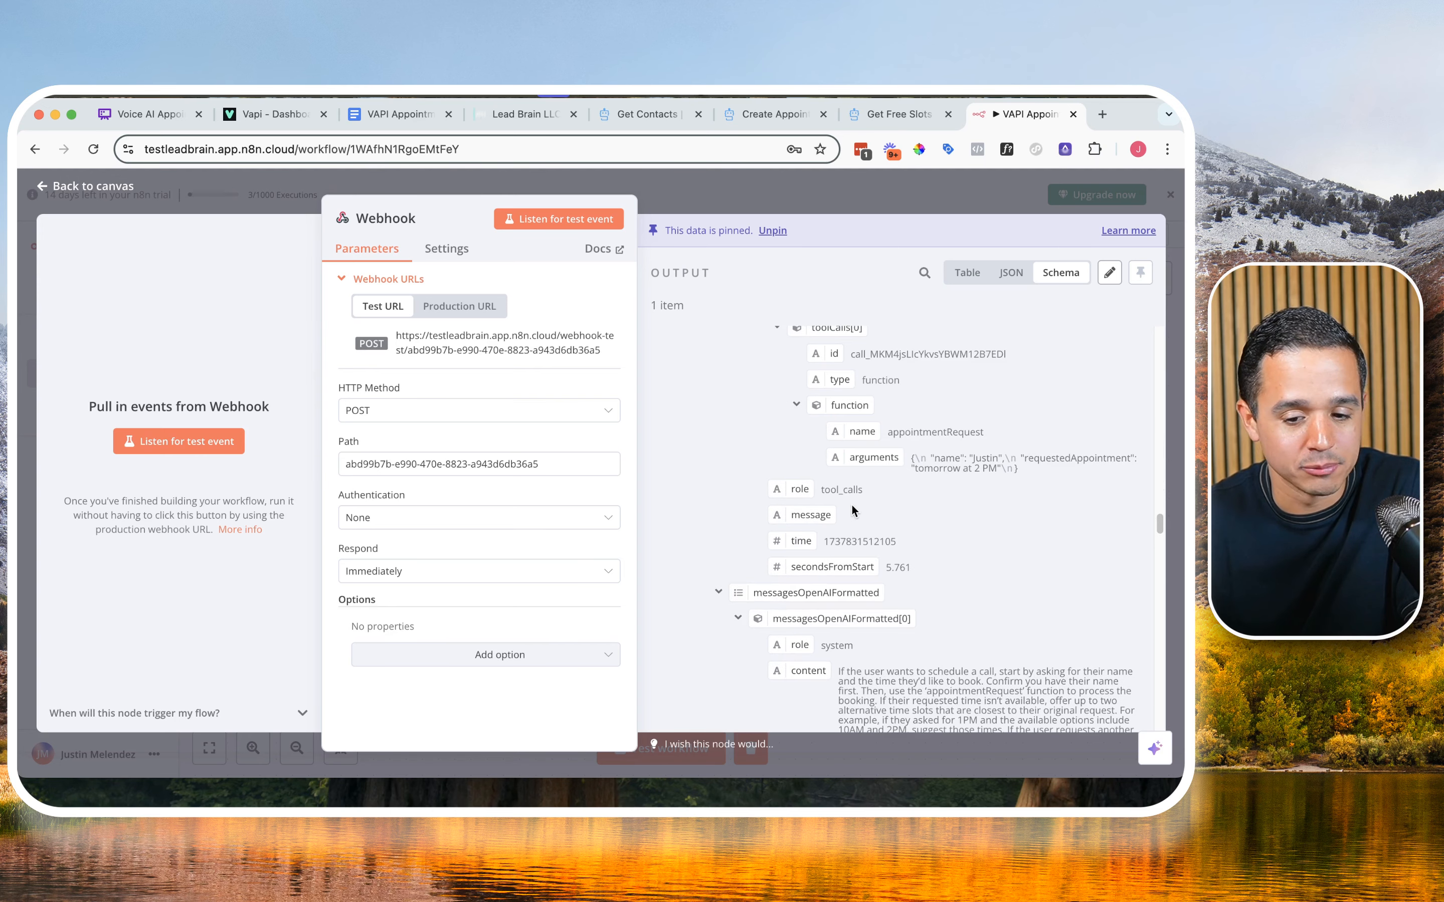
# Step: Set the Webhook node's Respond option to Using 'Respond to Webhook' Node and return to the canvas, making room beside the node
pyautogui.click(428, 573)
pyautogui.click(420, 695)
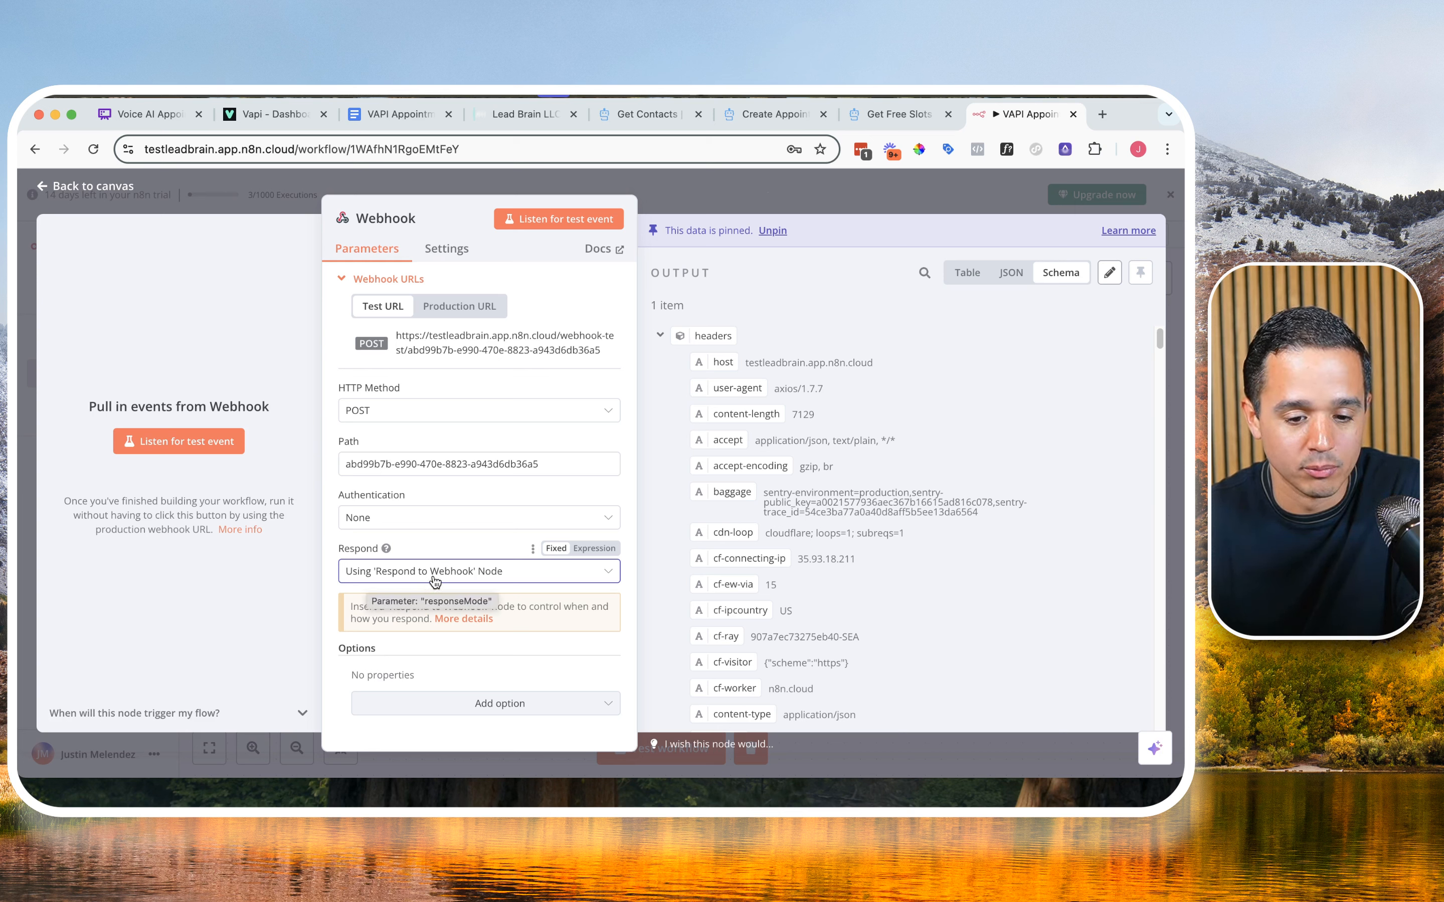
pyautogui.click(886, 203)
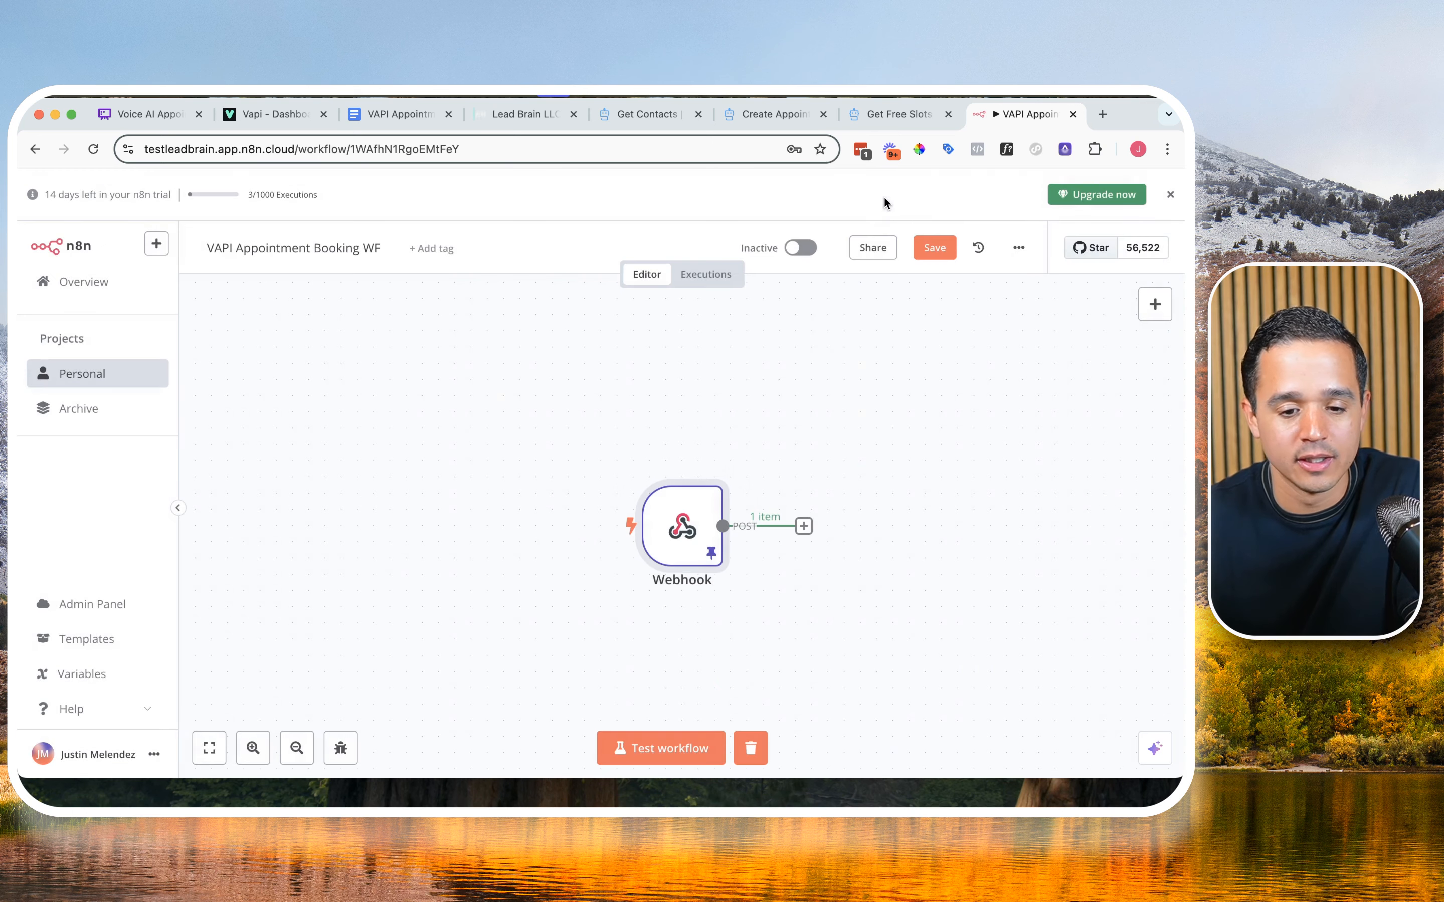
pyautogui.click(826, 580)
pyautogui.moveTo(826, 580); pyautogui.dragTo(480, 529)
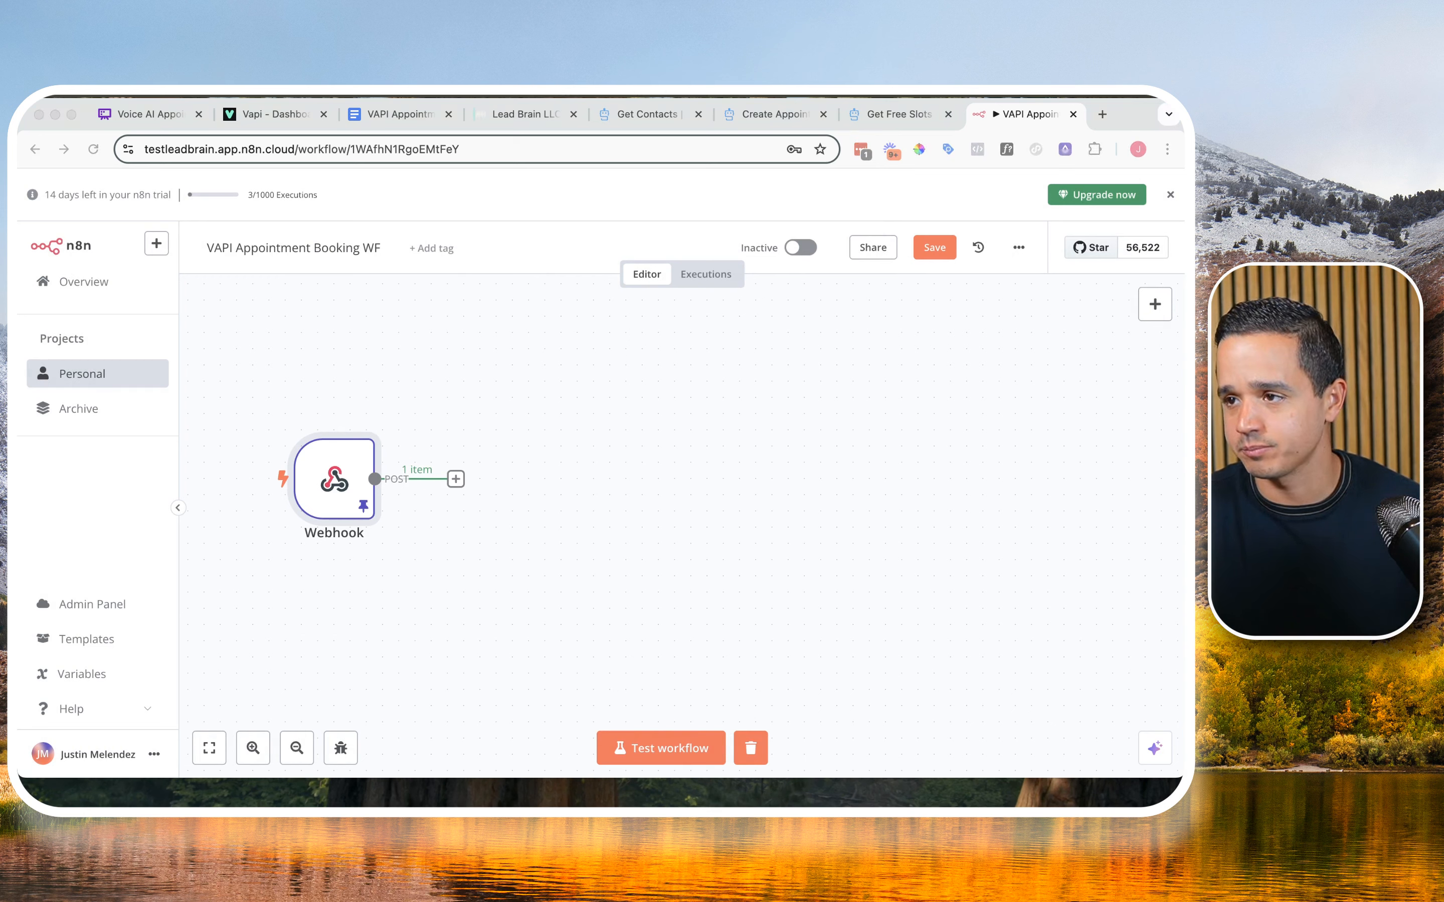
pyautogui.click(504, 457)
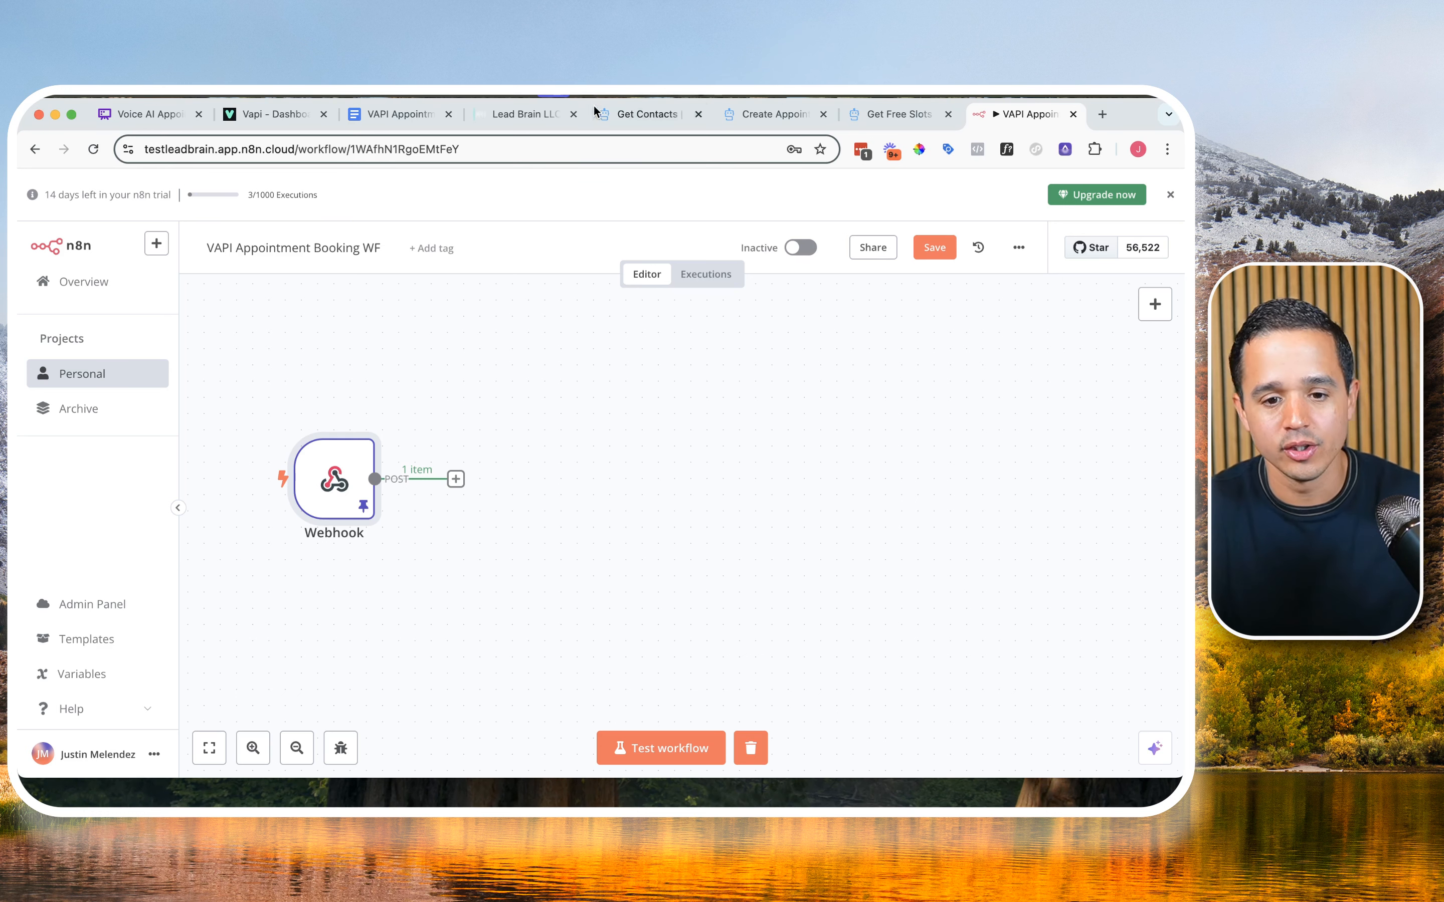
# Step: Switch to HighLevel's Create Appointment API documentation and examine its required headers and body fields down to the startTime example format
pyautogui.click(793, 119)
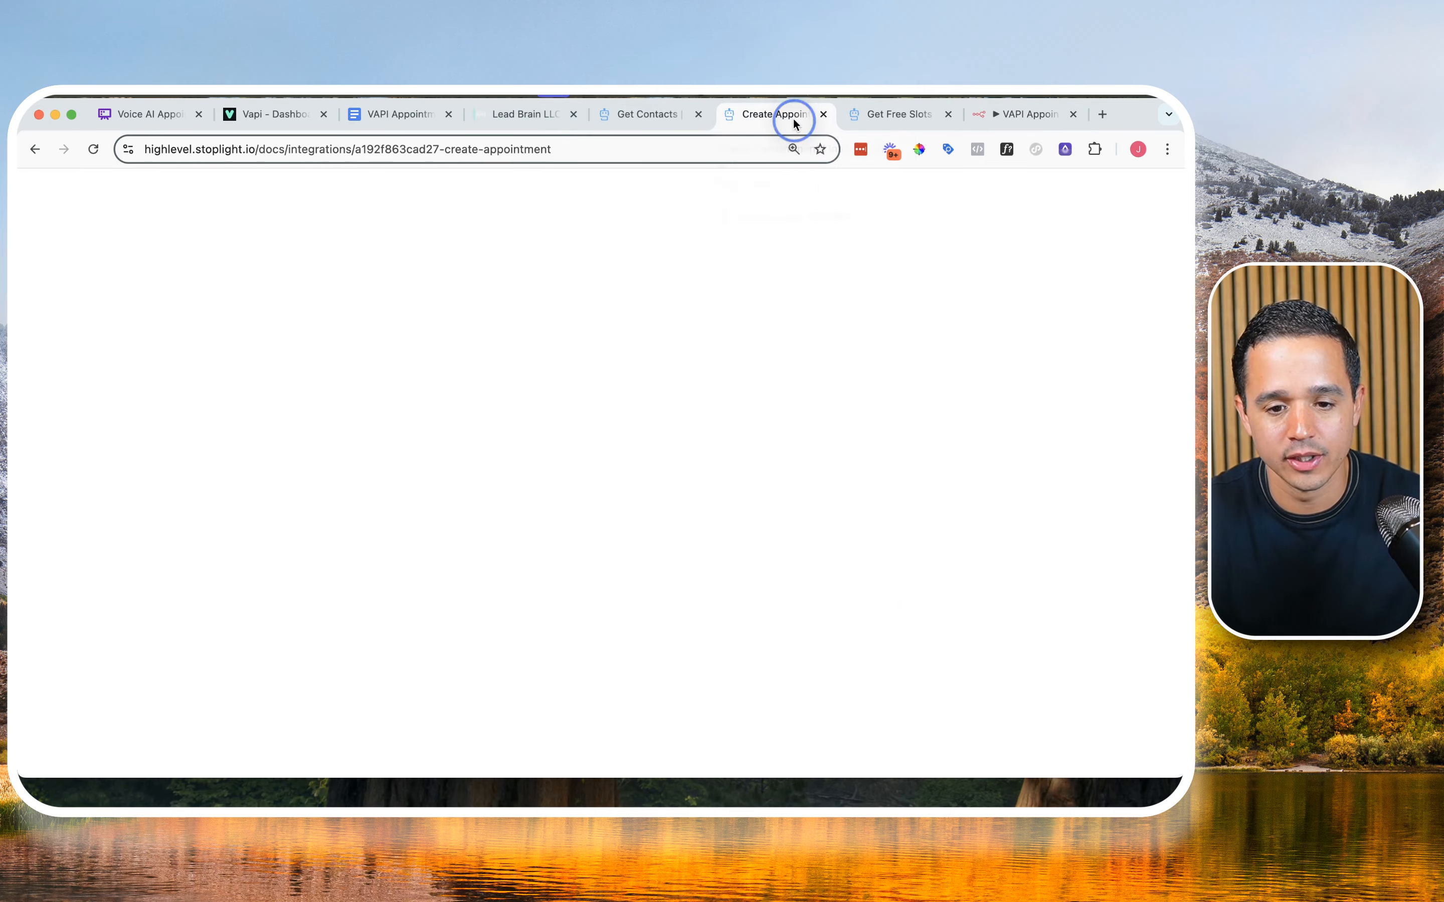
pyautogui.scroll(5, 481, 393)
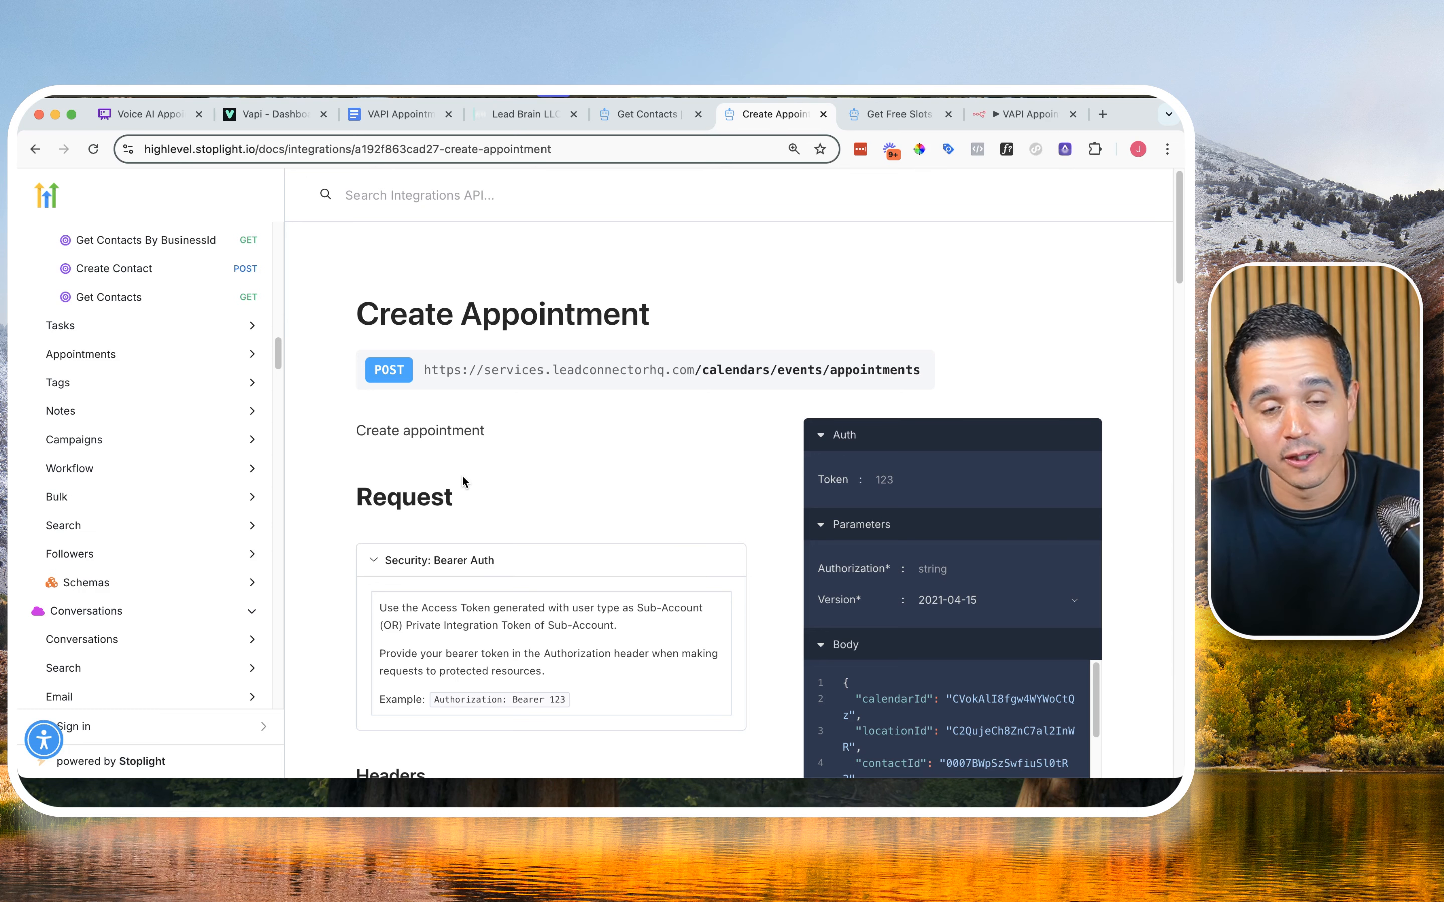
pyautogui.scroll(-1, 463, 477)
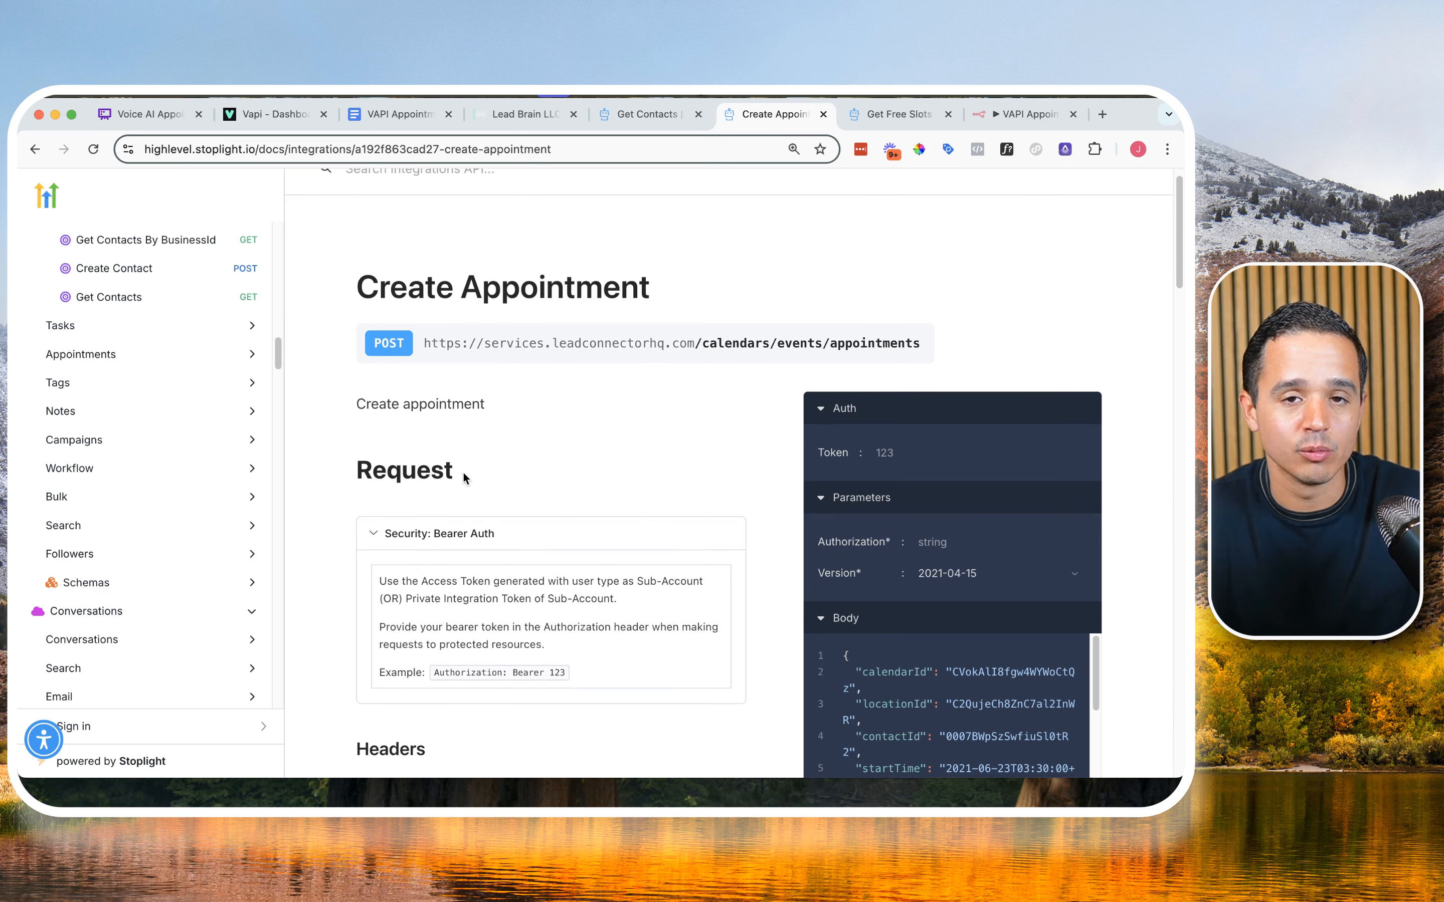
pyautogui.scroll(-5, 465, 479)
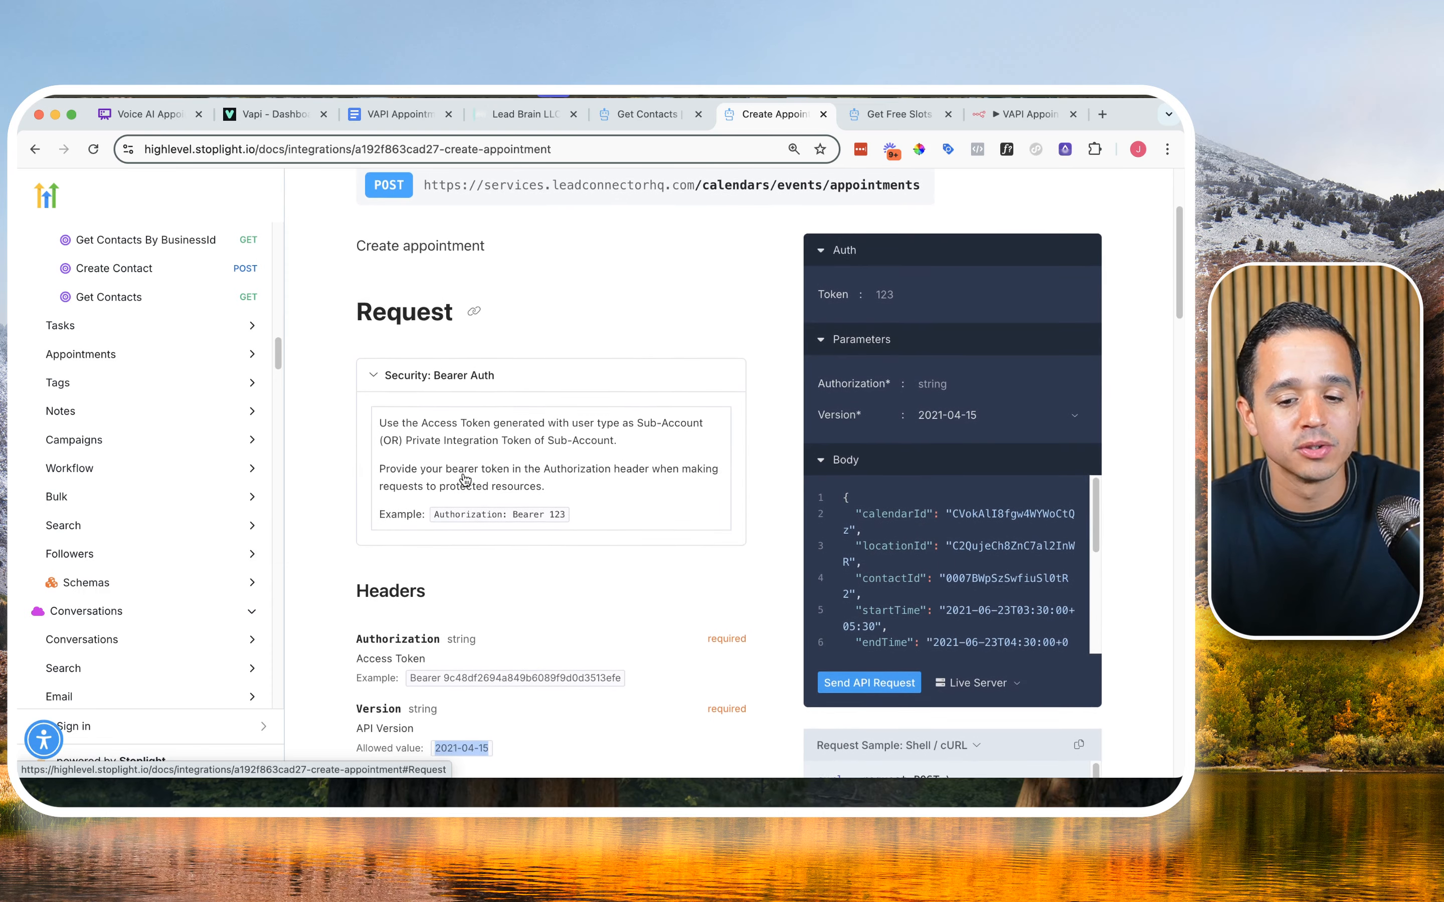
pyautogui.scroll(-1, 466, 479)
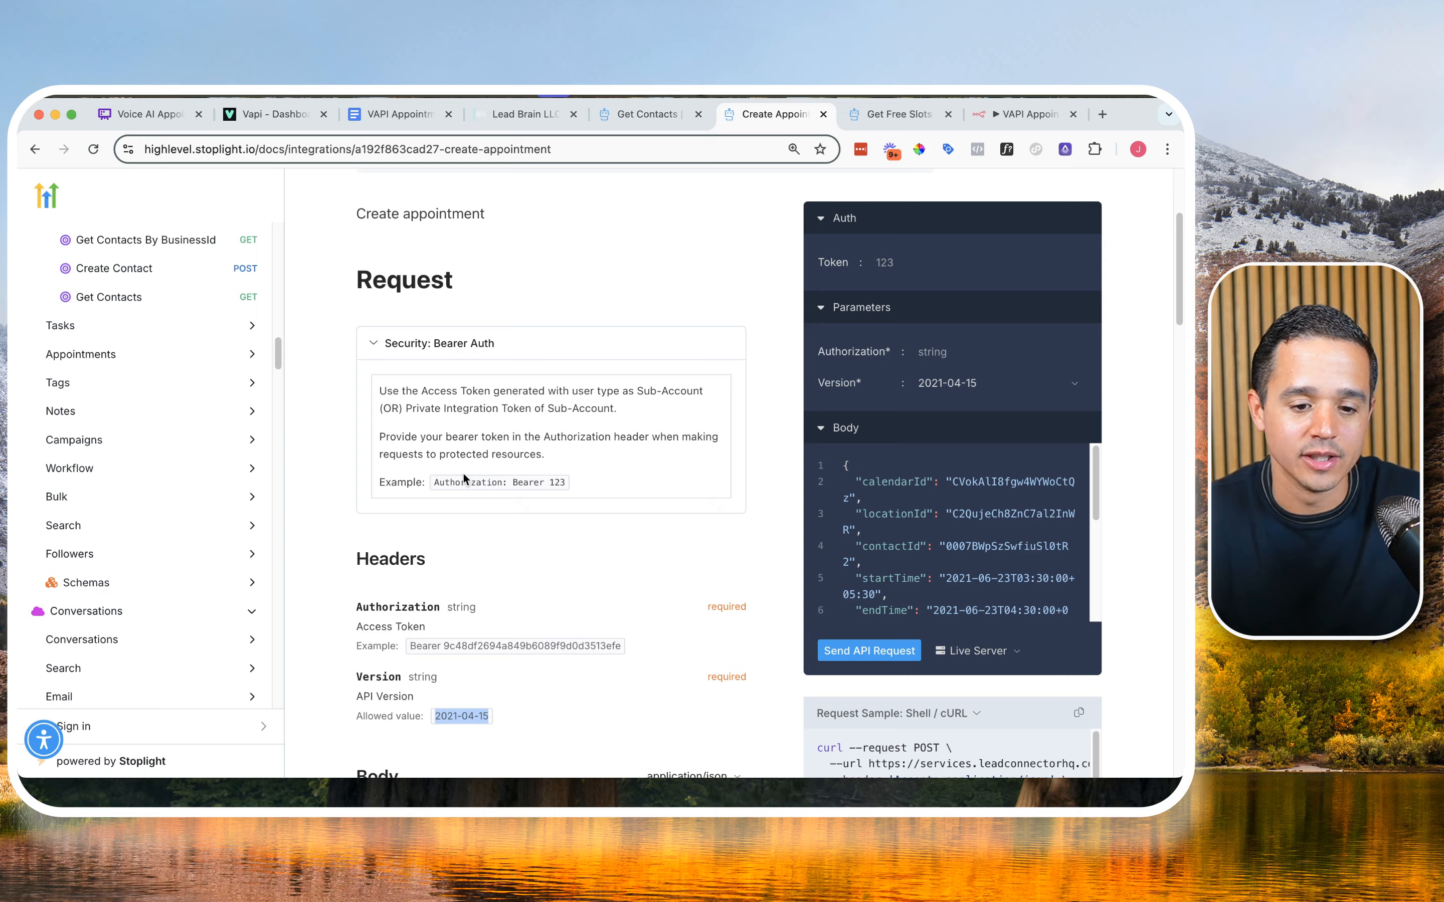
pyautogui.scroll(-5, 462, 478)
pyautogui.scroll(-2, 465, 477)
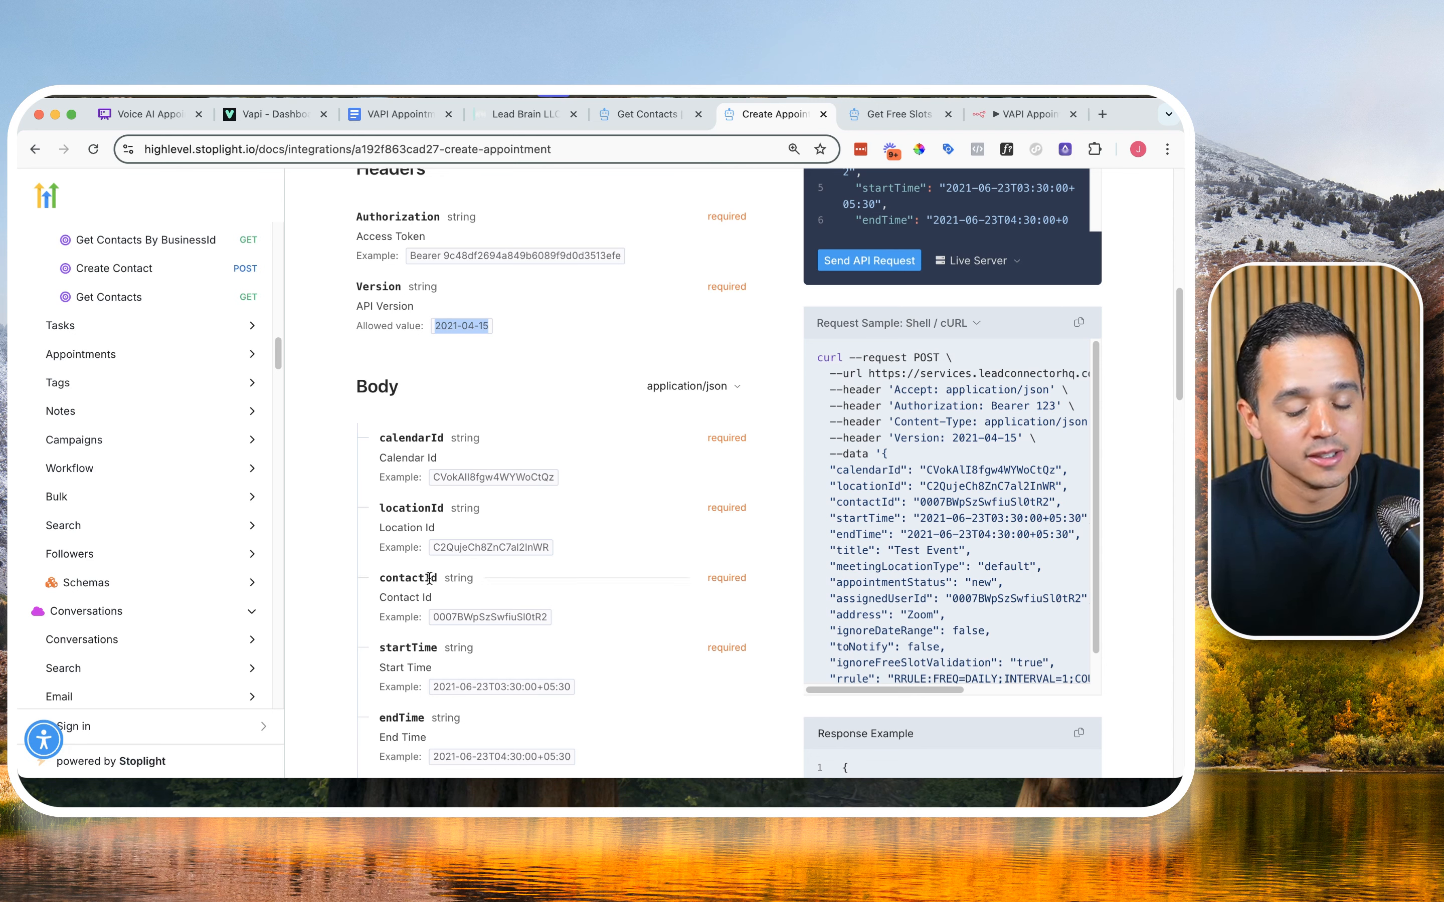
pyautogui.scroll(-1, 429, 578)
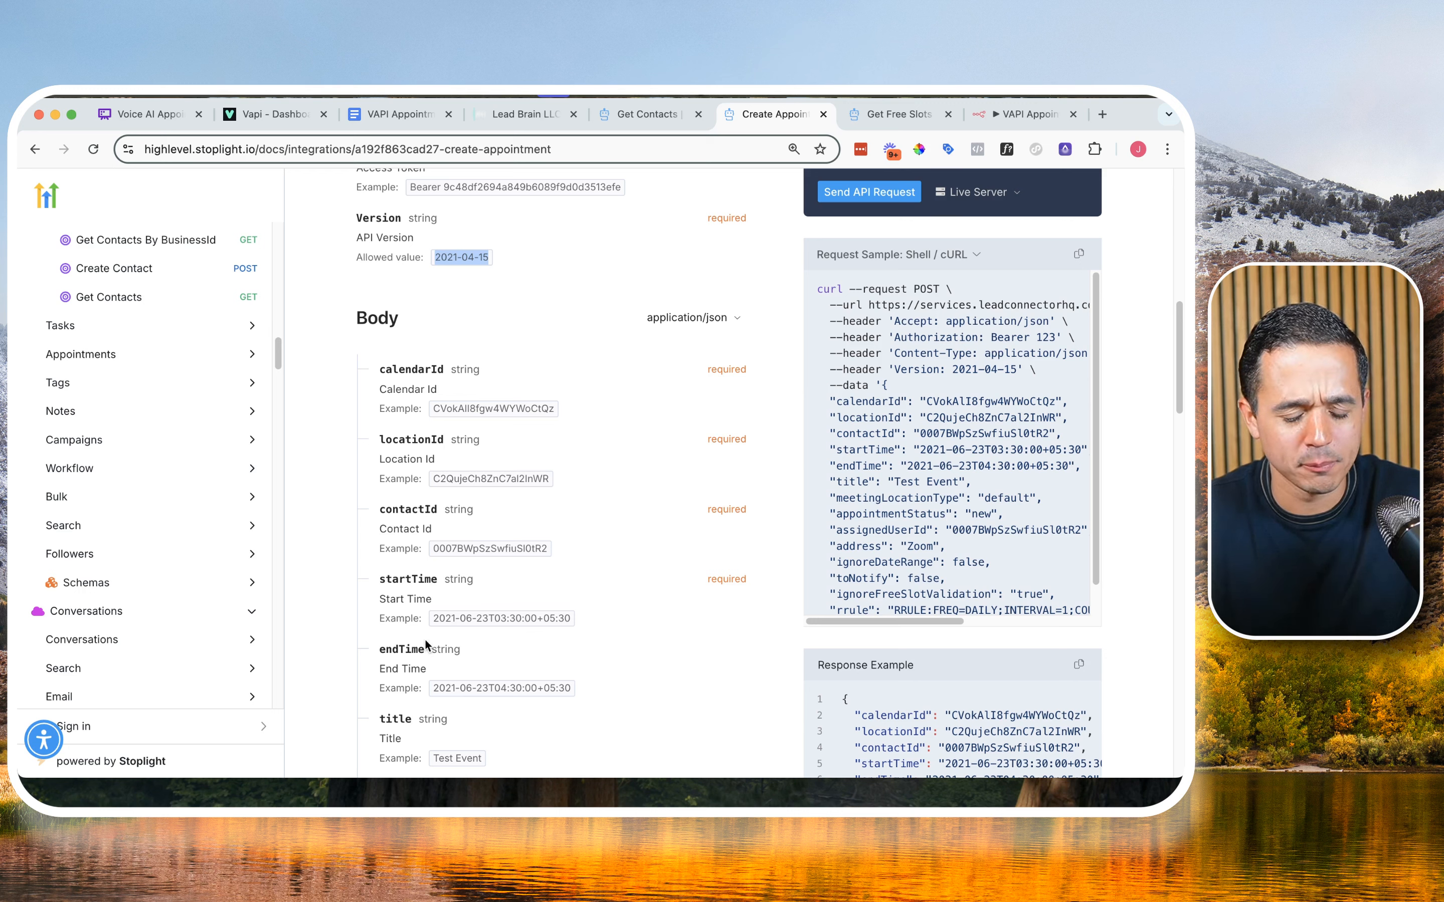
pyautogui.moveTo(432, 618); pyautogui.dragTo(570, 624)
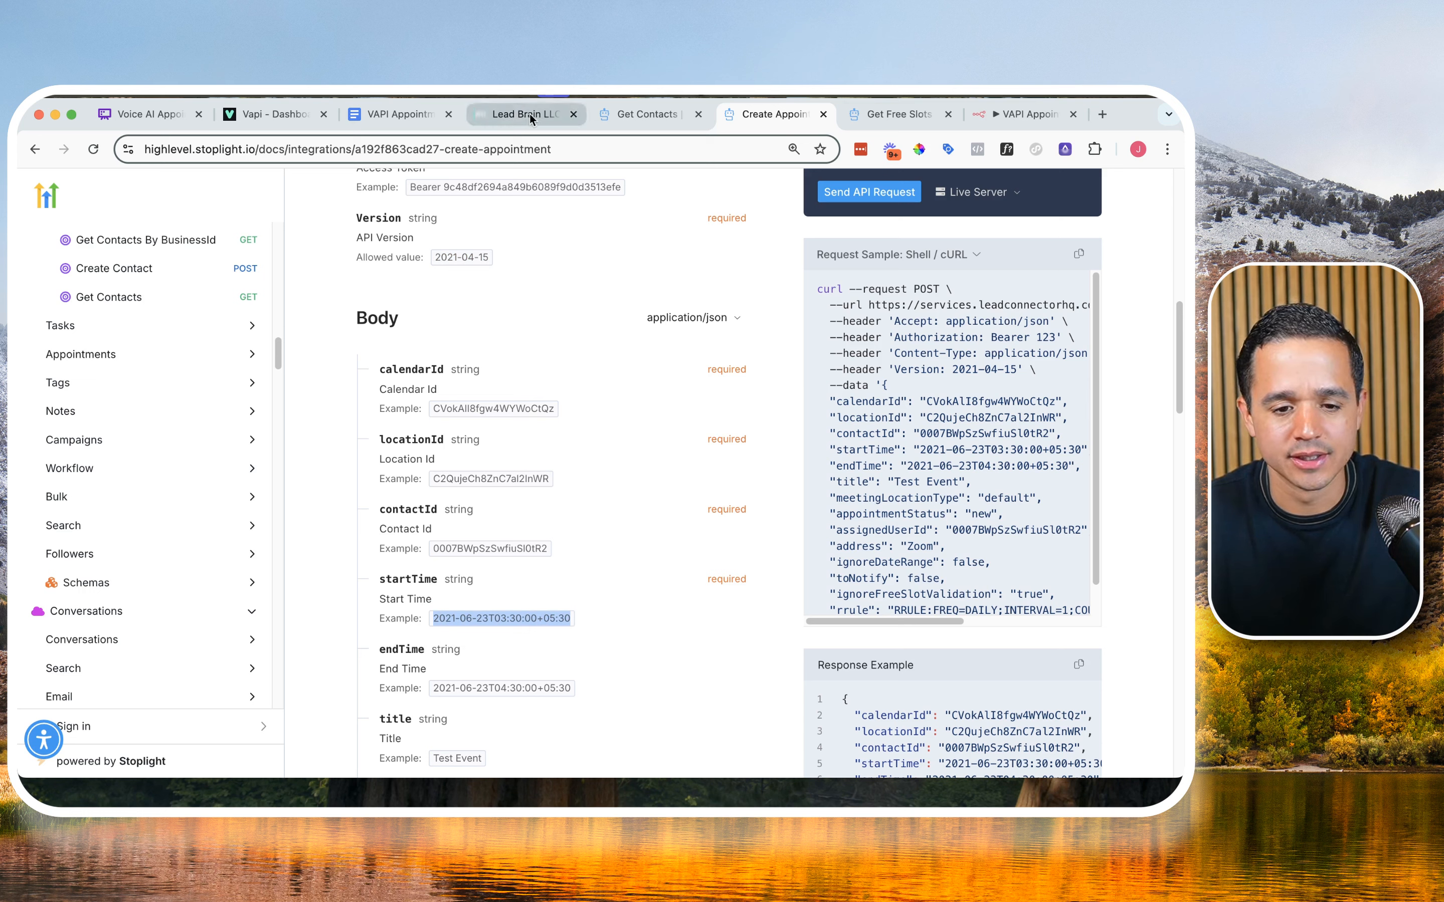
# Step: Switch to the VAPI Appointment Booking document and check the Start/End Time Formatter prompt's ISO 8601 time instructions
pyautogui.click(382, 116)
pyautogui.scroll(-10, 527, 460)
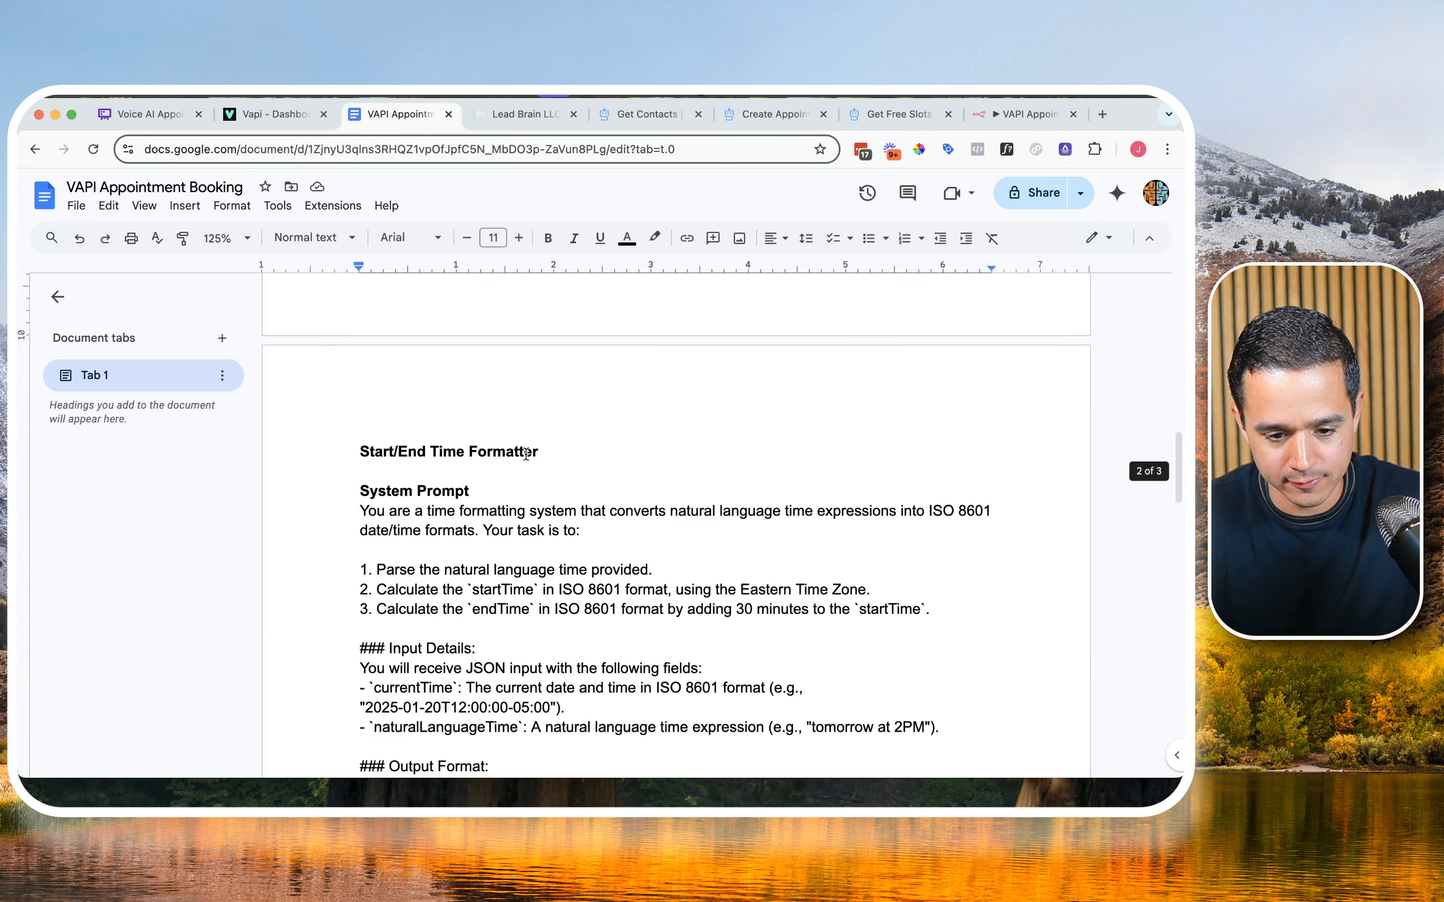
pyautogui.doubleClick(603, 461)
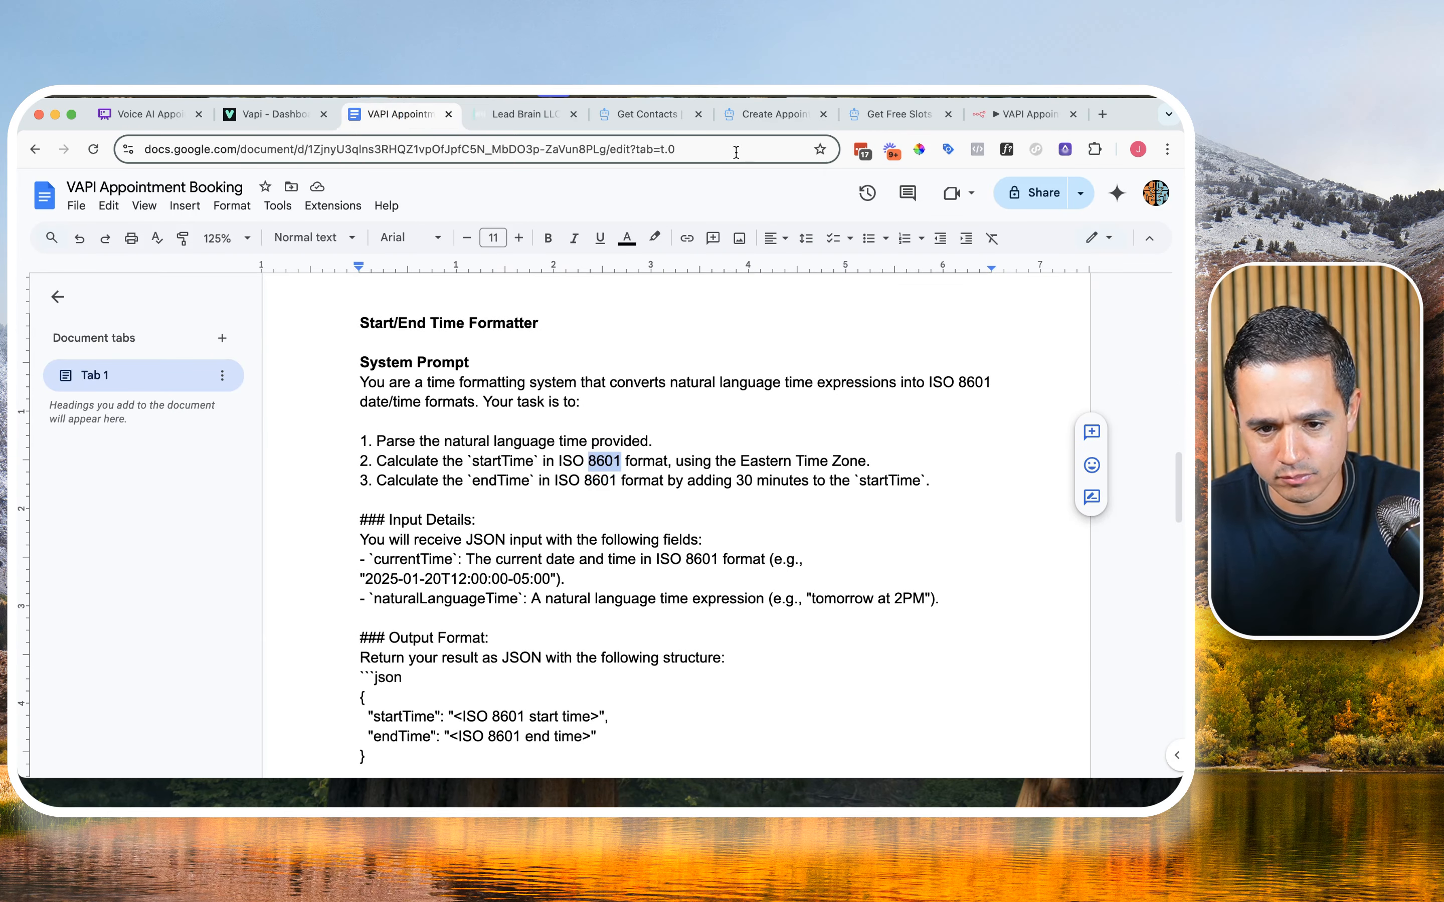
# Step: Return to the n8n workflow and add an OpenAI node with the Message a model action after the Webhook node
pyautogui.click(992, 118)
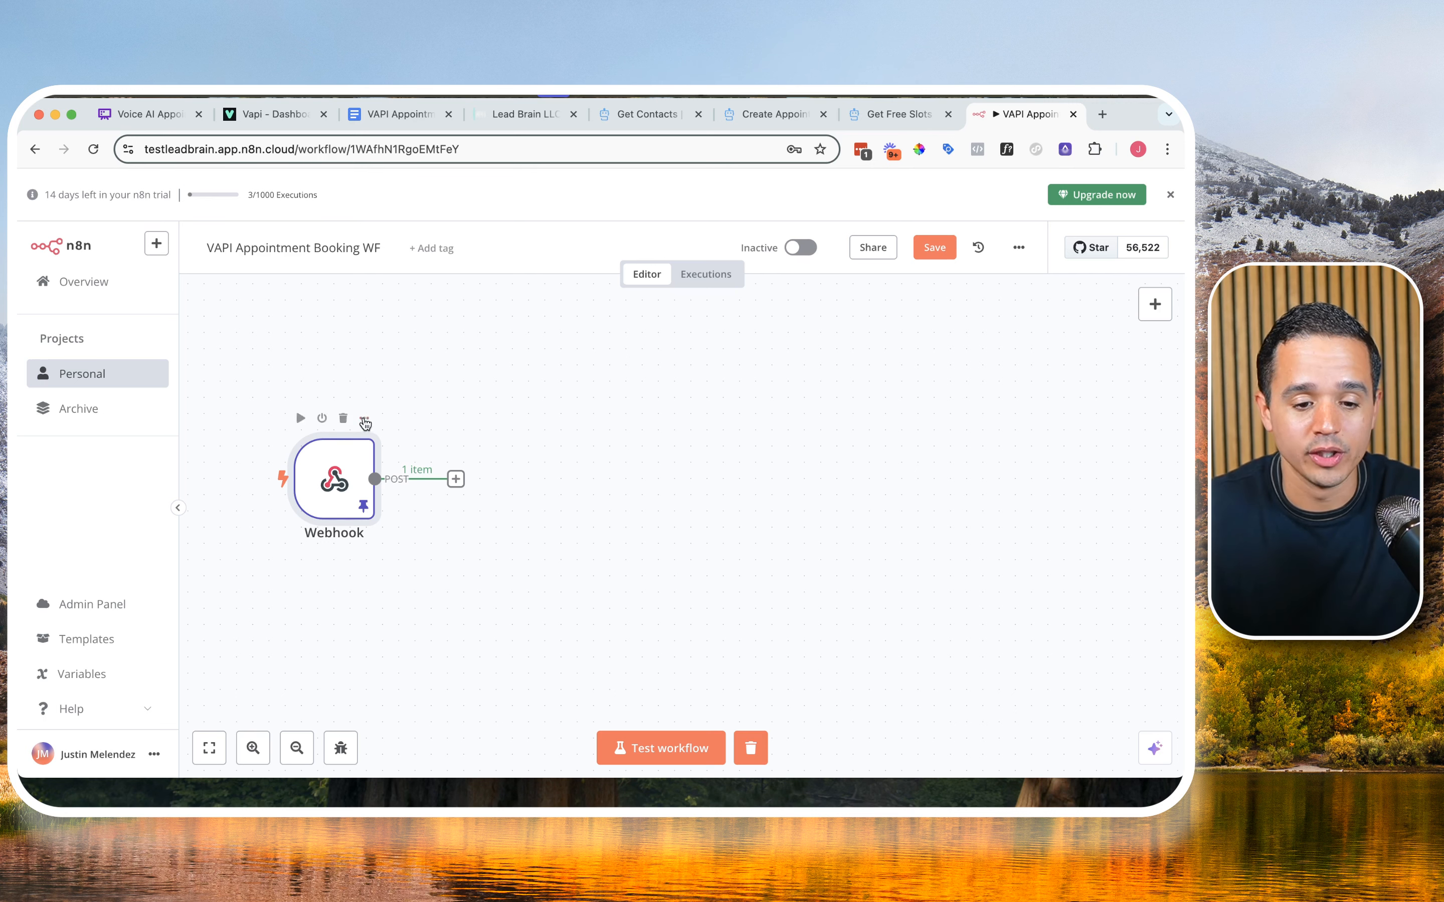
pyautogui.click(456, 480)
pyautogui.click(998, 356)
pyautogui.write('open')
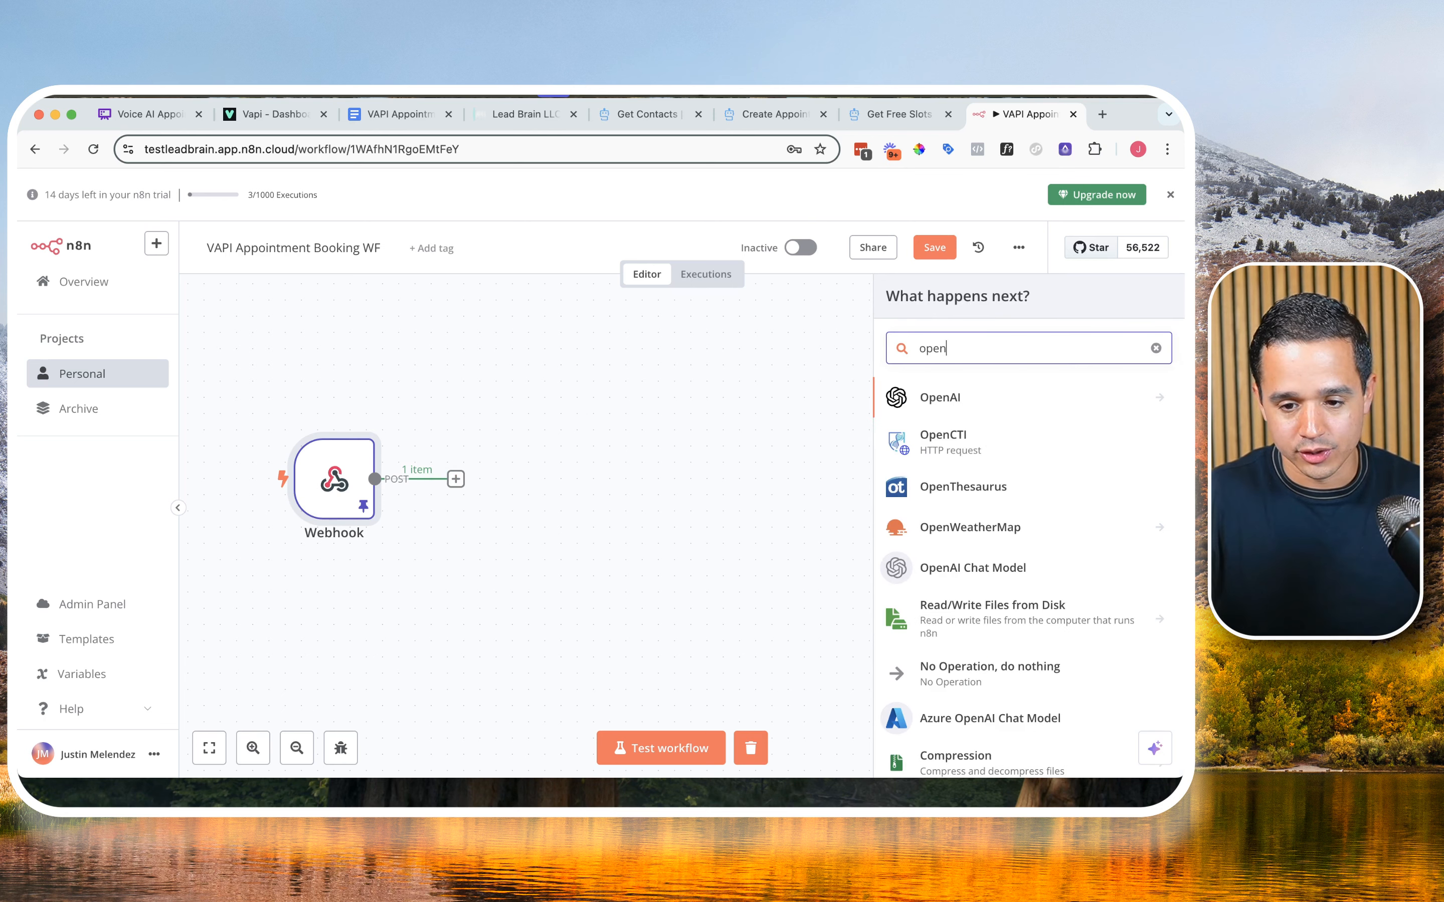
pyautogui.click(960, 388)
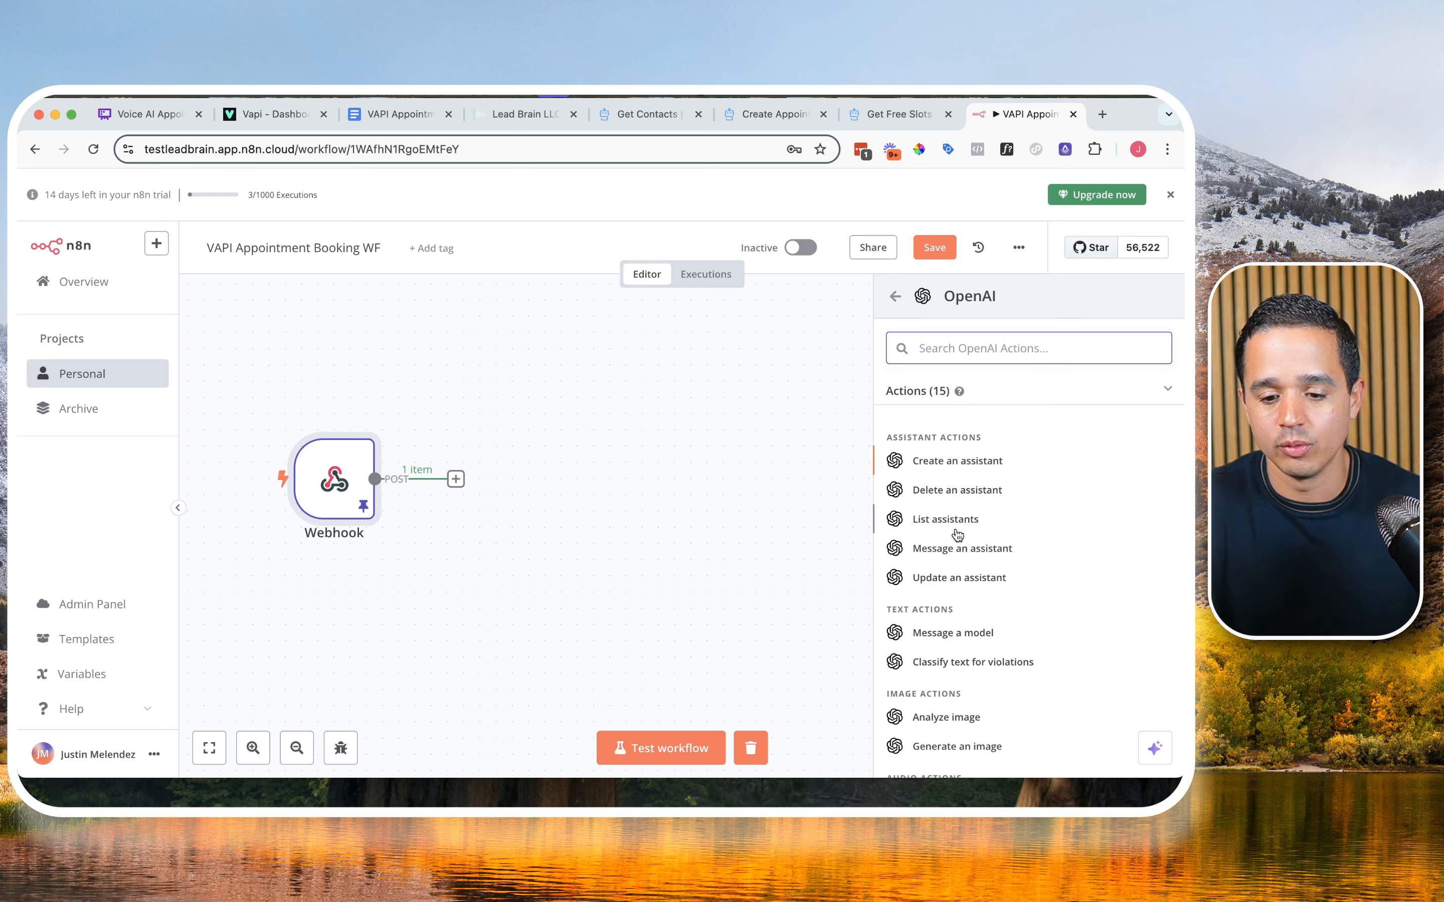
pyautogui.click(967, 633)
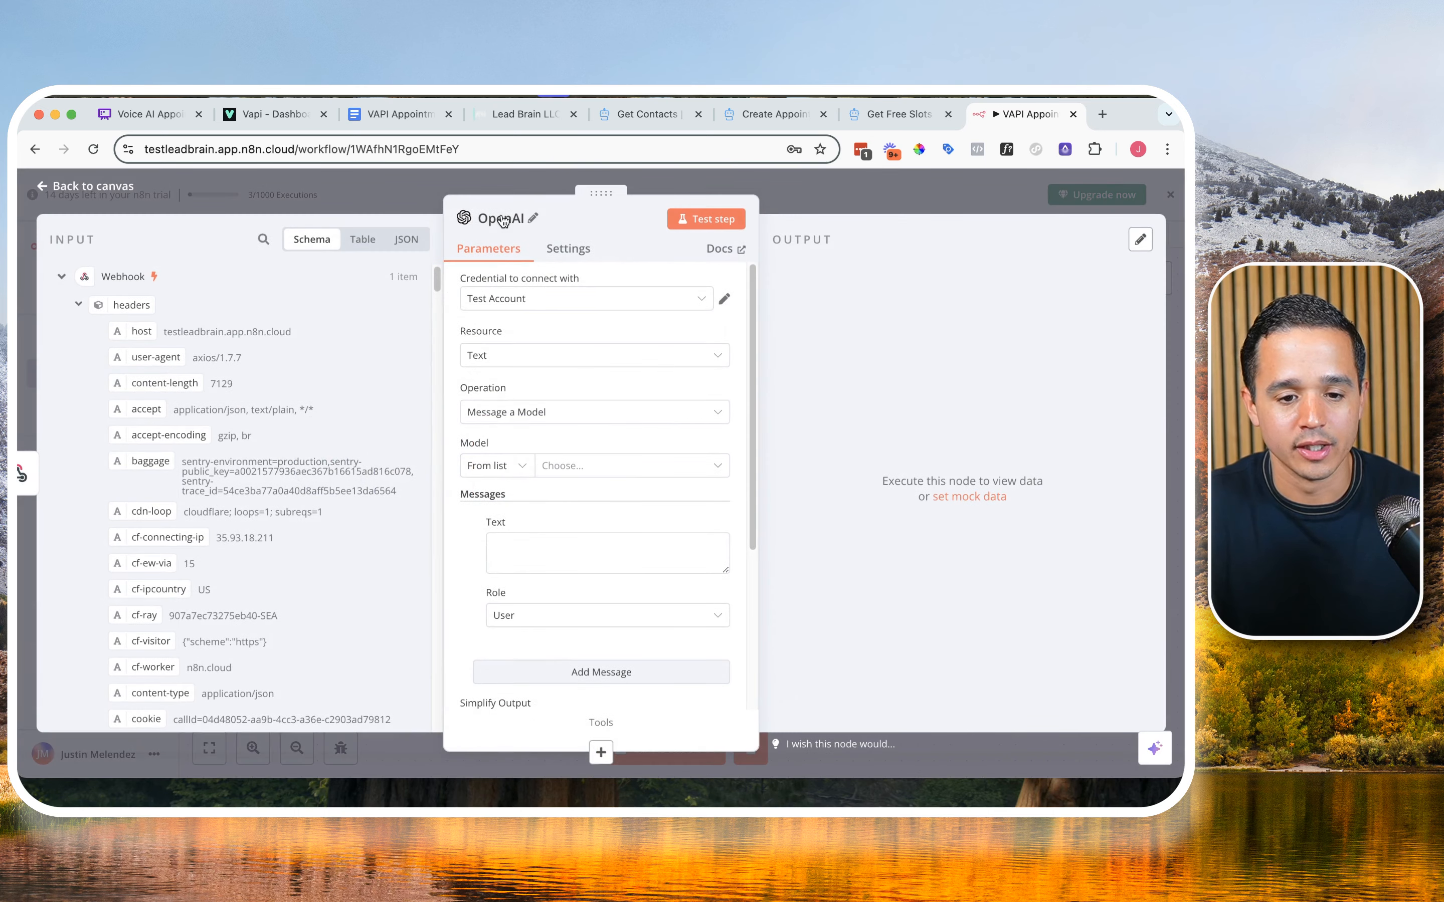
# Step: Rename the OpenAI node as Start/End Date Formatter
pyautogui.click(503, 220)
pyautogui.doubleClick(602, 208)
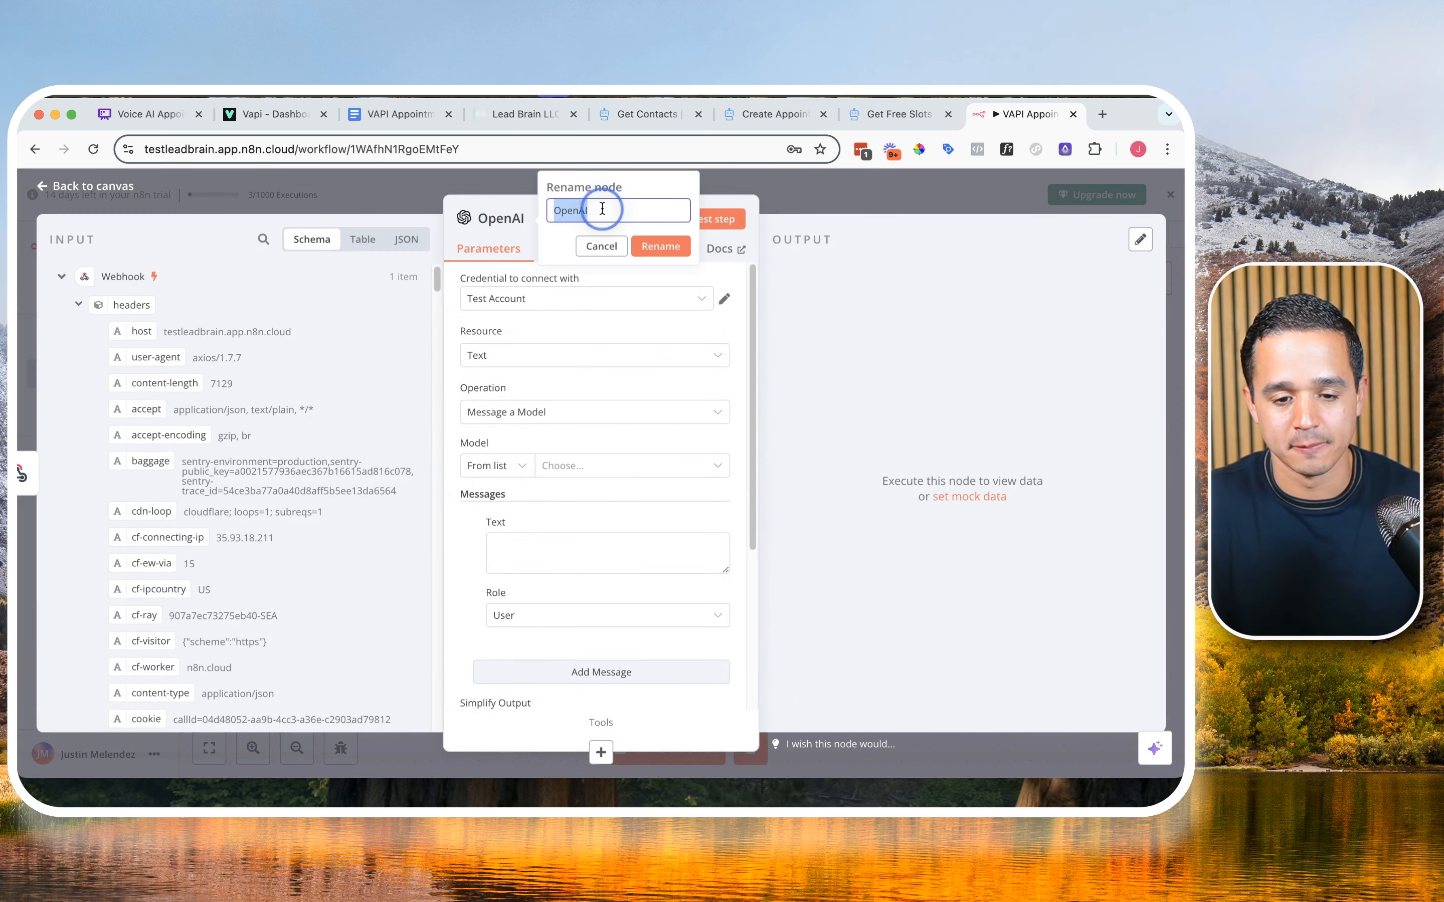
pyautogui.write('St')
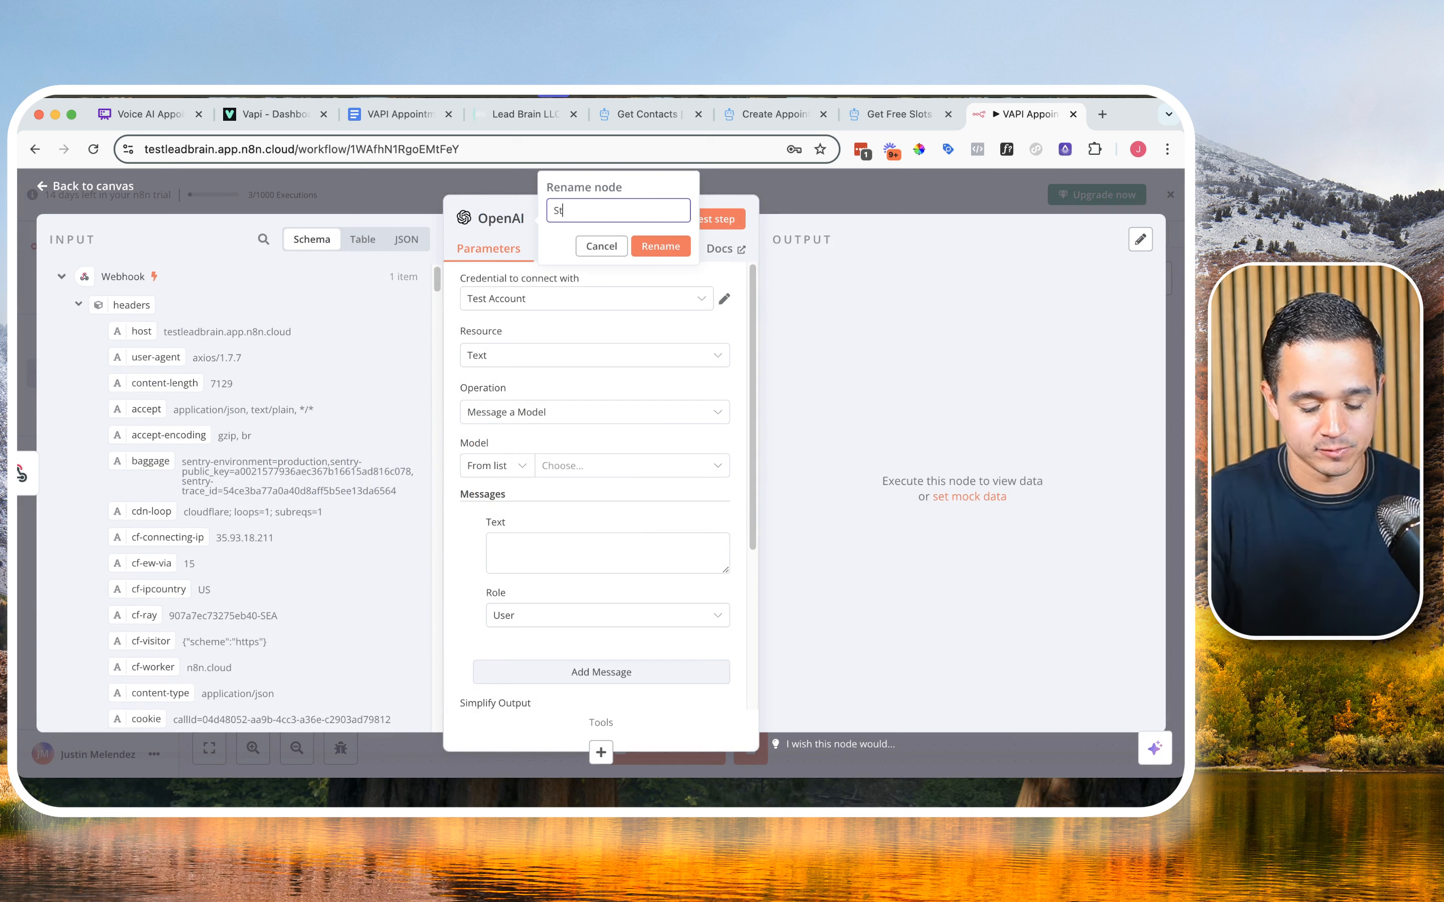
pyautogui.write('art/End')
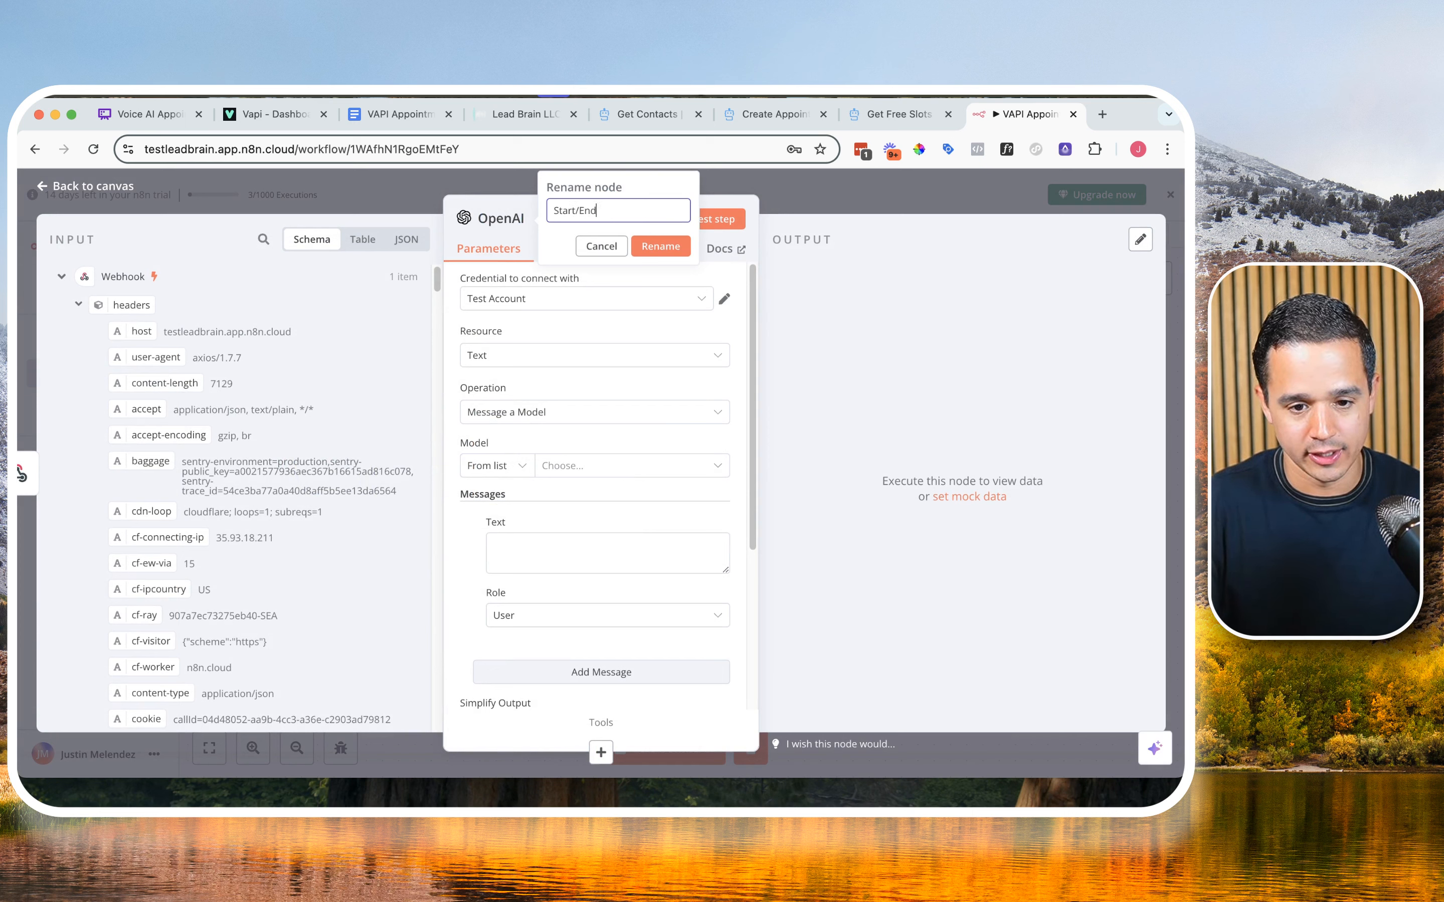
pyautogui.write(' Date Formatter')
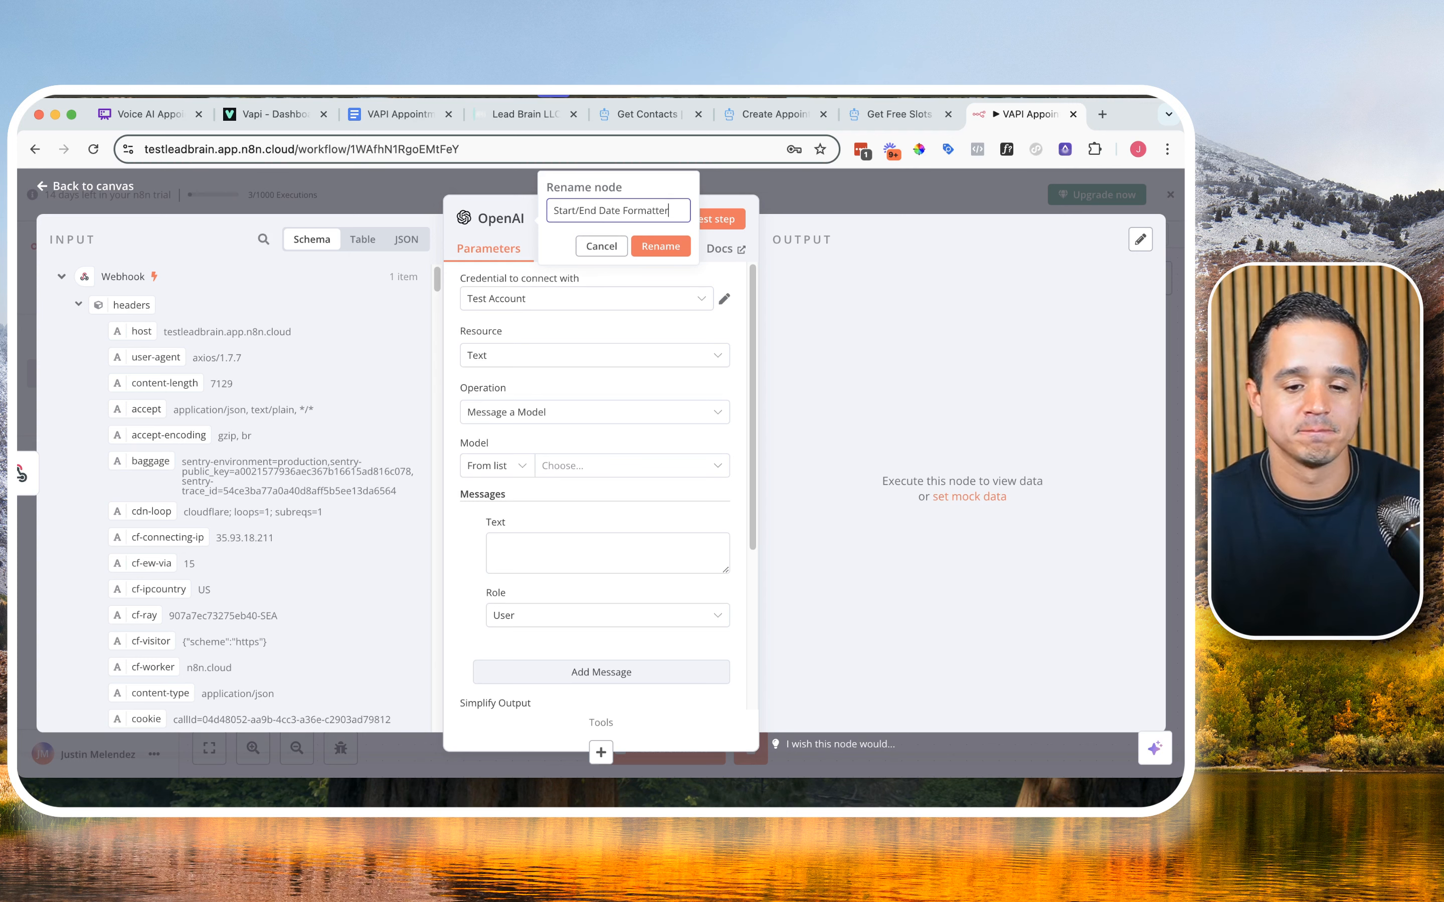
pyautogui.click(662, 247)
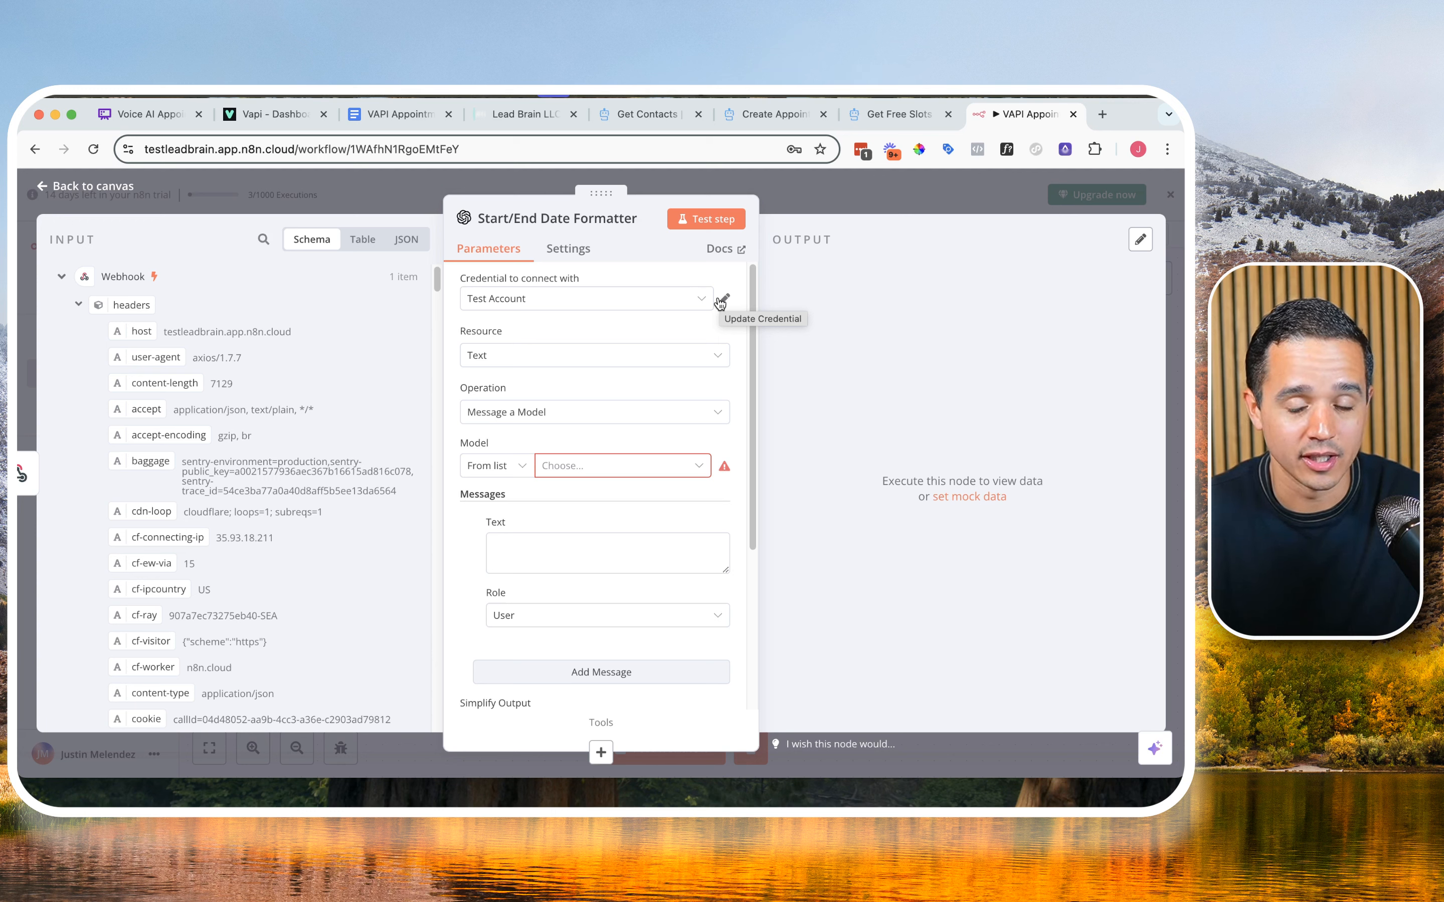
pyautogui.click(691, 300)
pyautogui.click(621, 381)
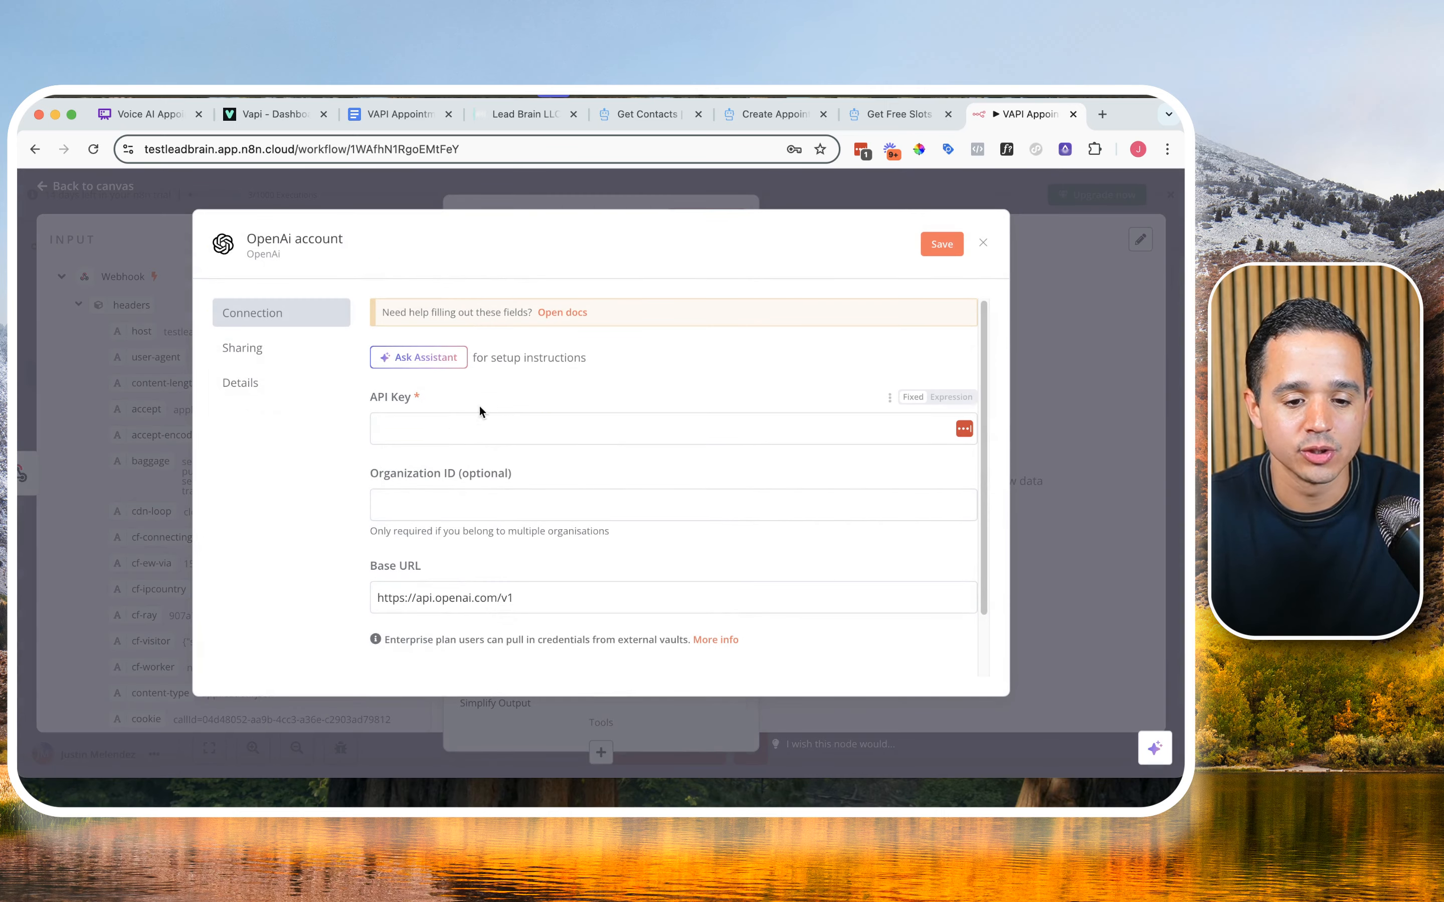
pyautogui.click(453, 429)
pyautogui.click(473, 408)
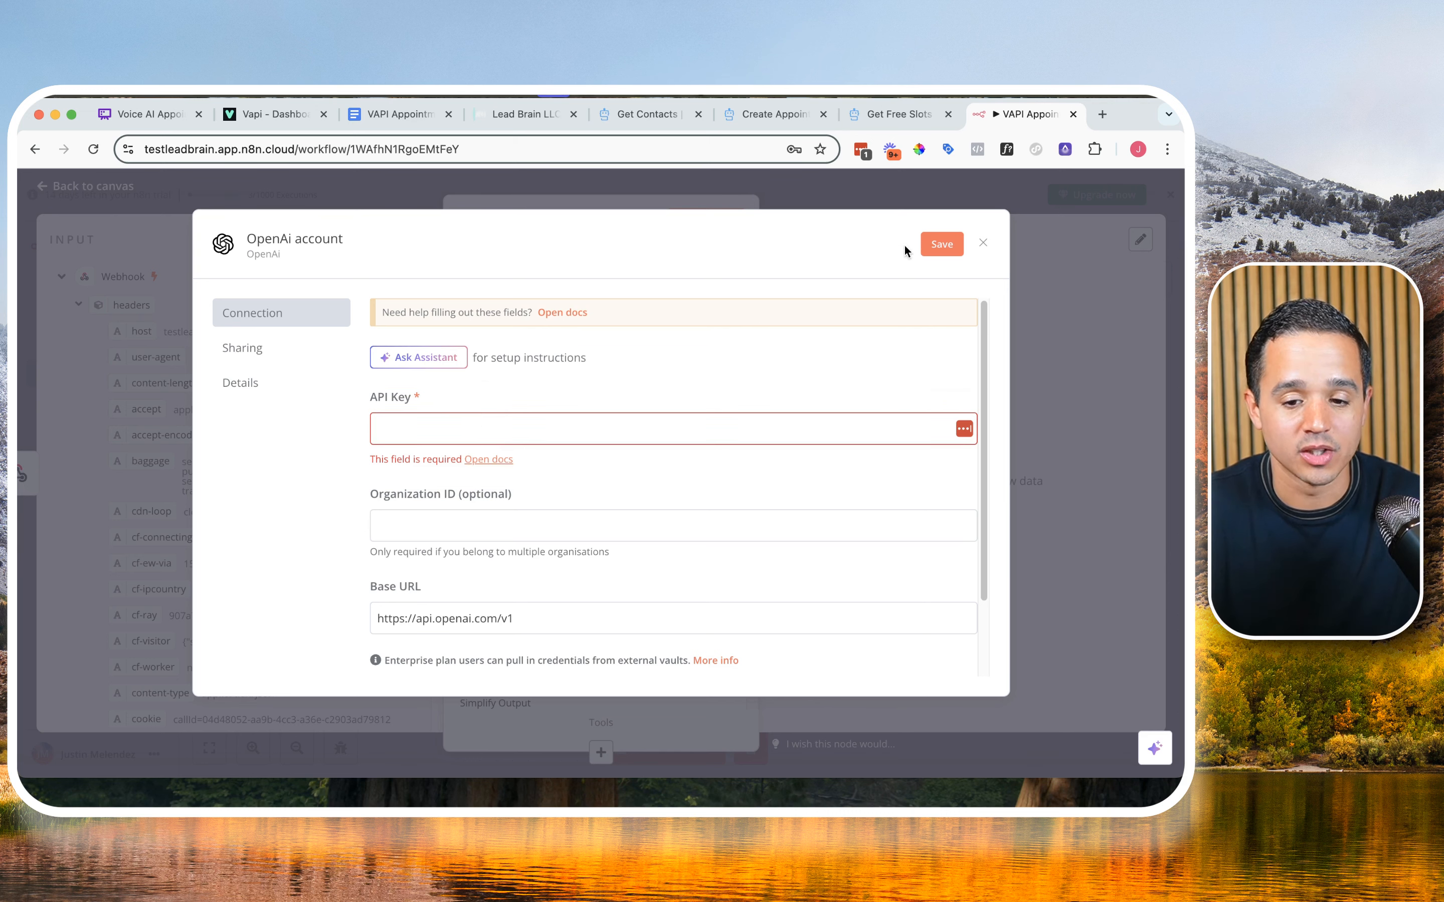
pyautogui.click(985, 243)
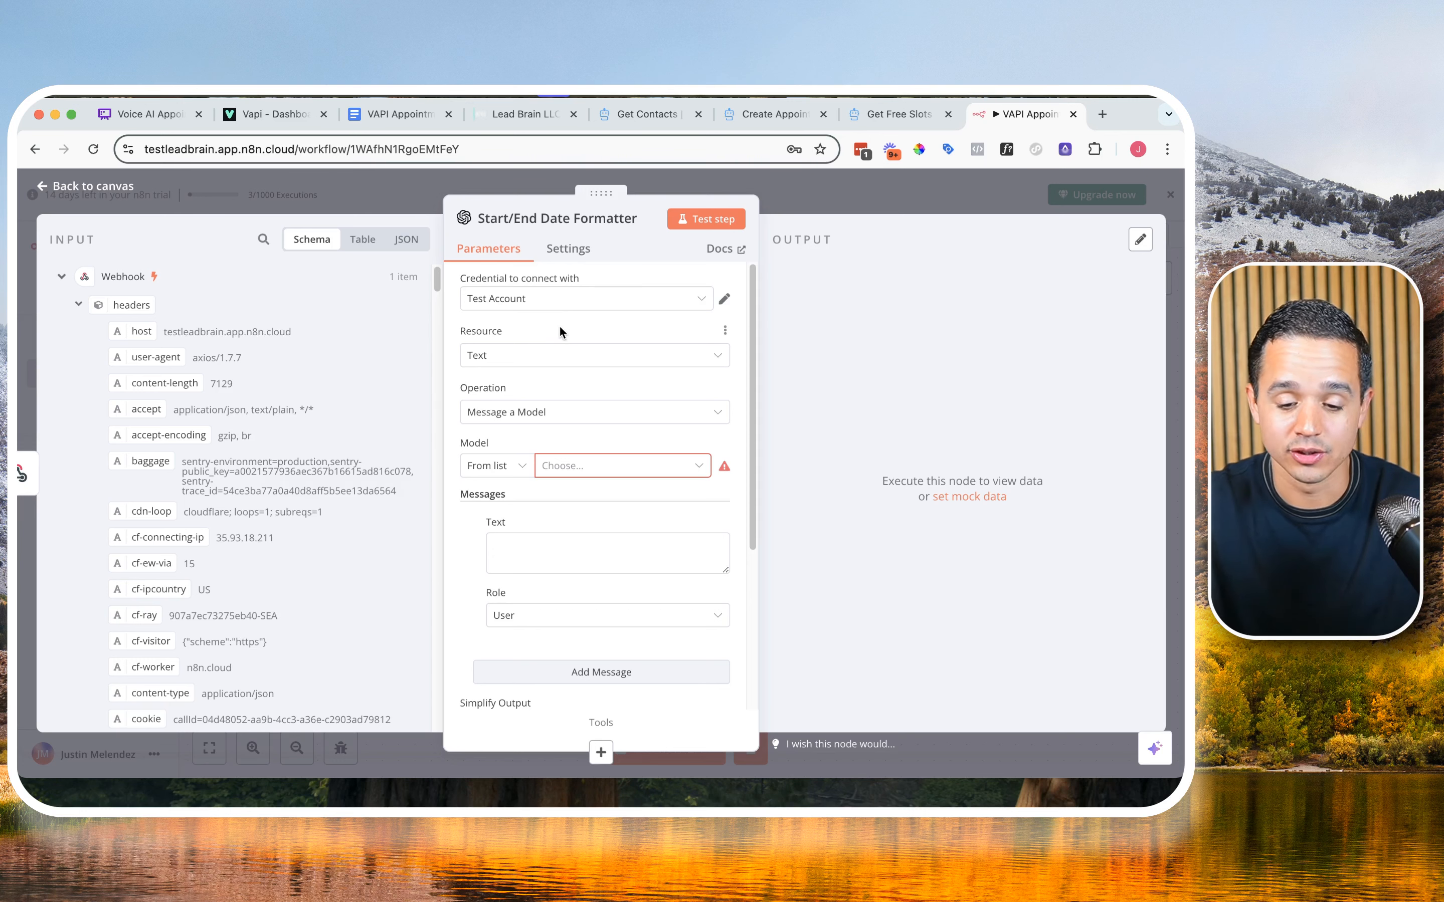
# Step: Set the Start/End Date Formatter node's model to GPT-4O and its first message's role to System
pyautogui.scroll(-2, 547, 336)
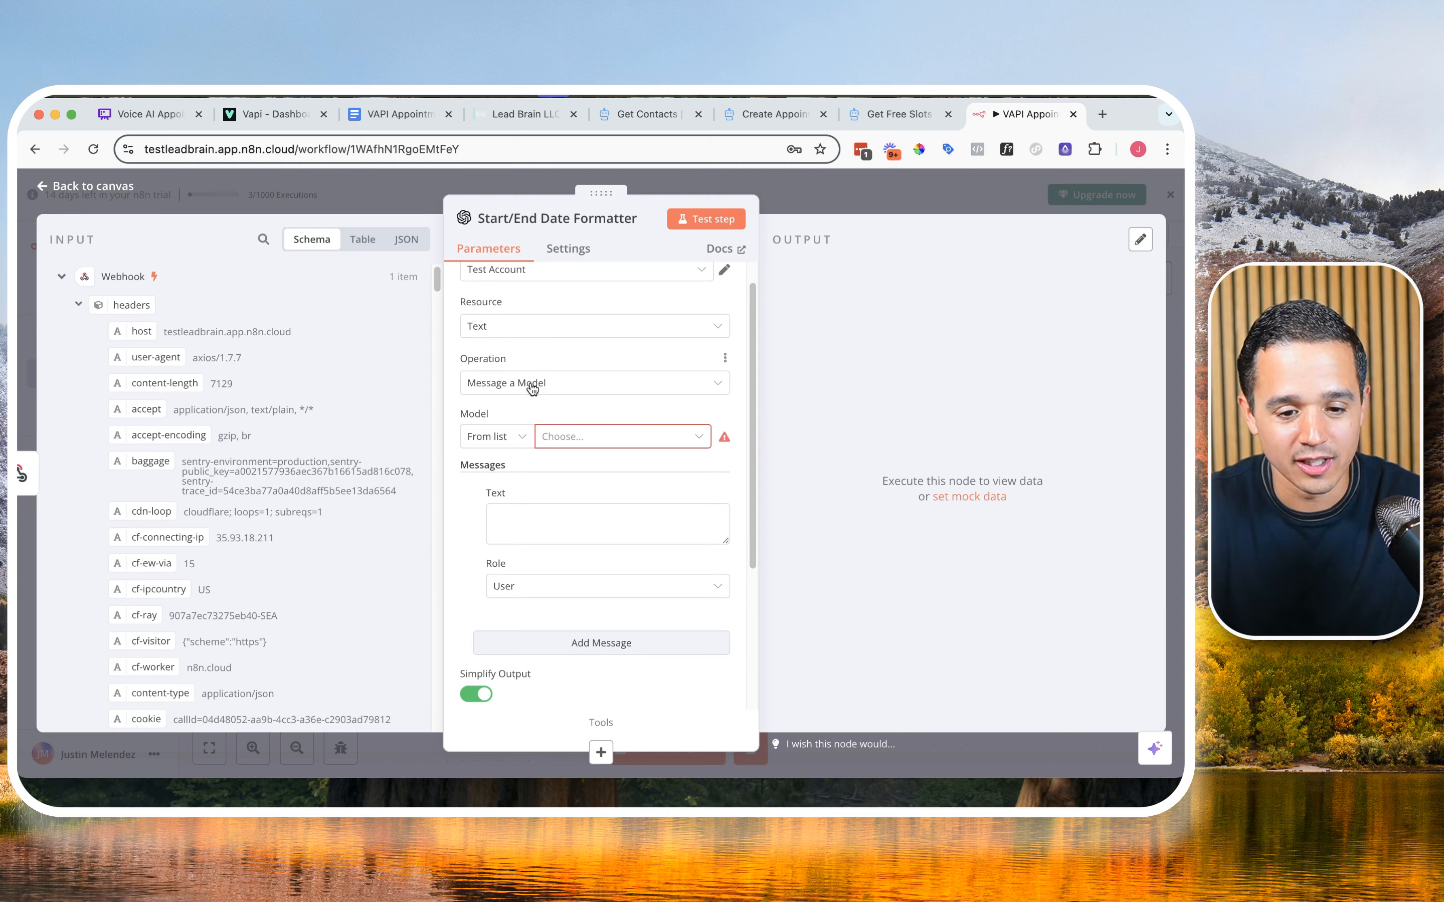
pyautogui.click(564, 439)
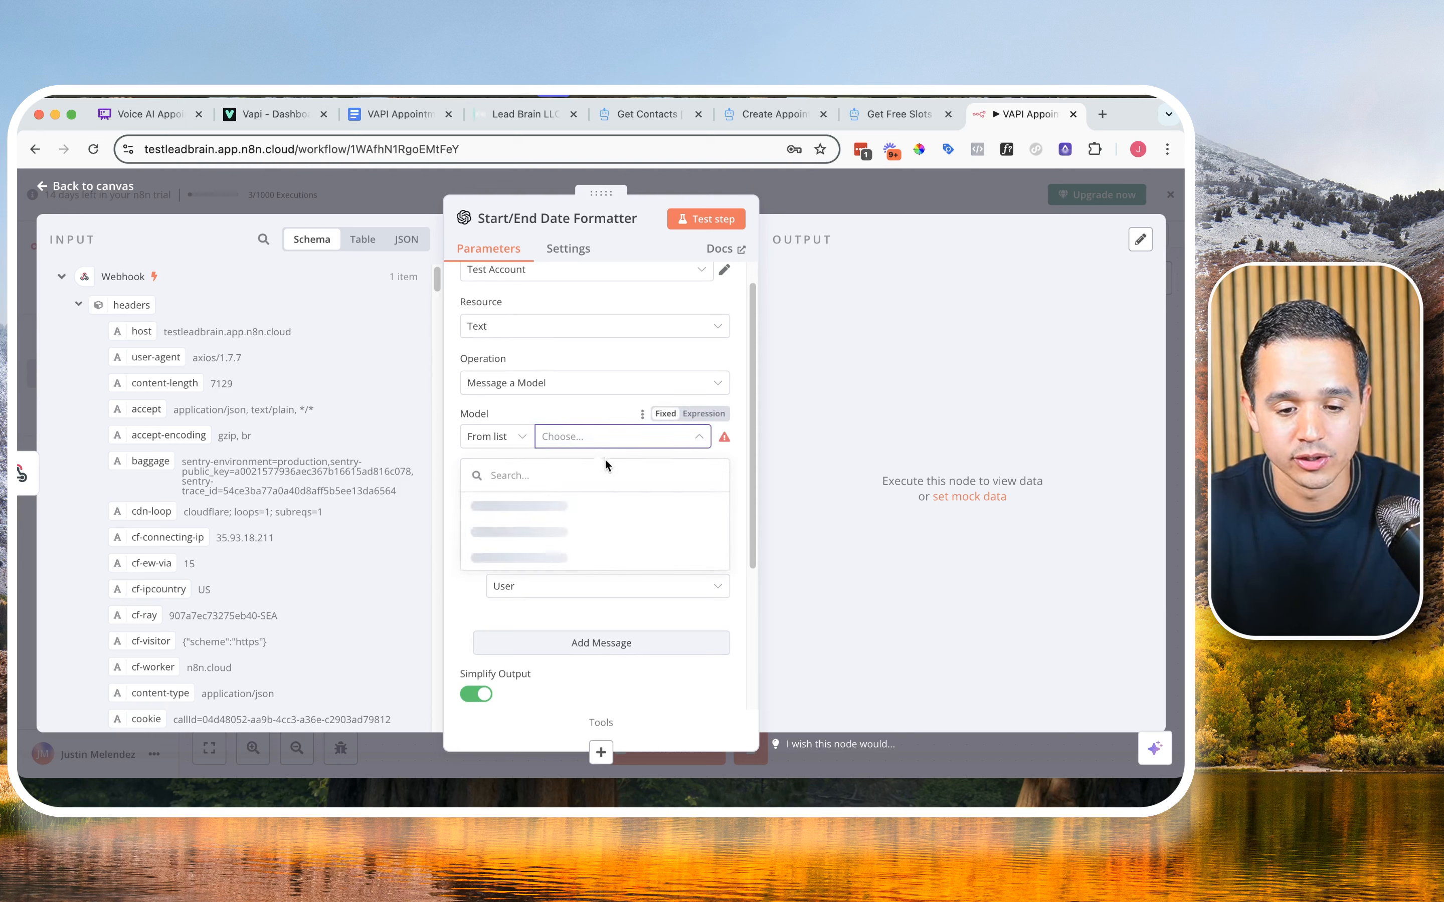
pyautogui.write('40')
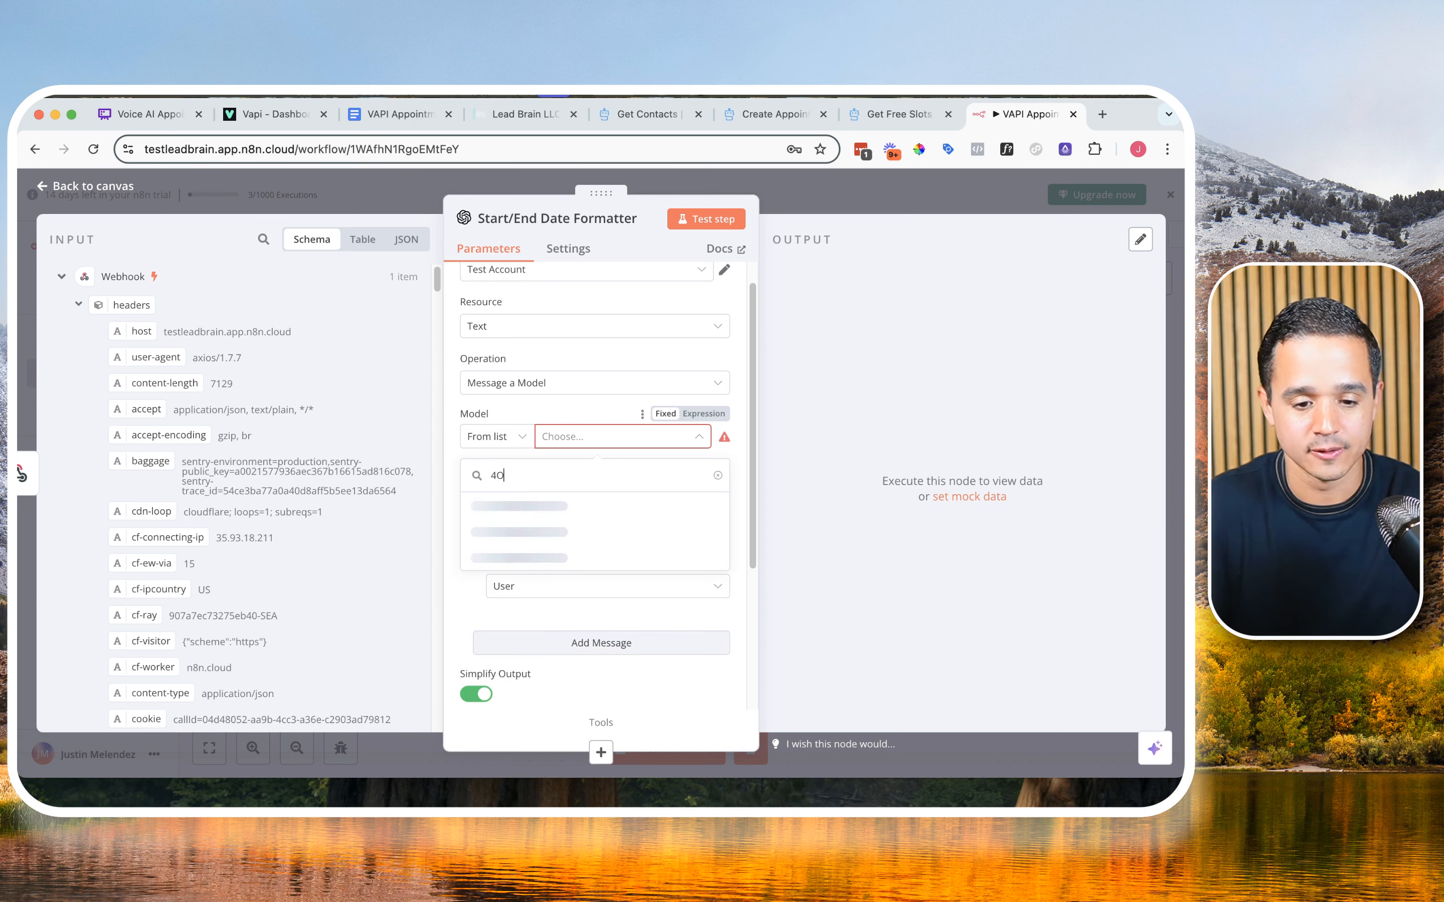
pyautogui.click(539, 515)
pyautogui.scroll(-1, 523, 526)
pyautogui.click(523, 567)
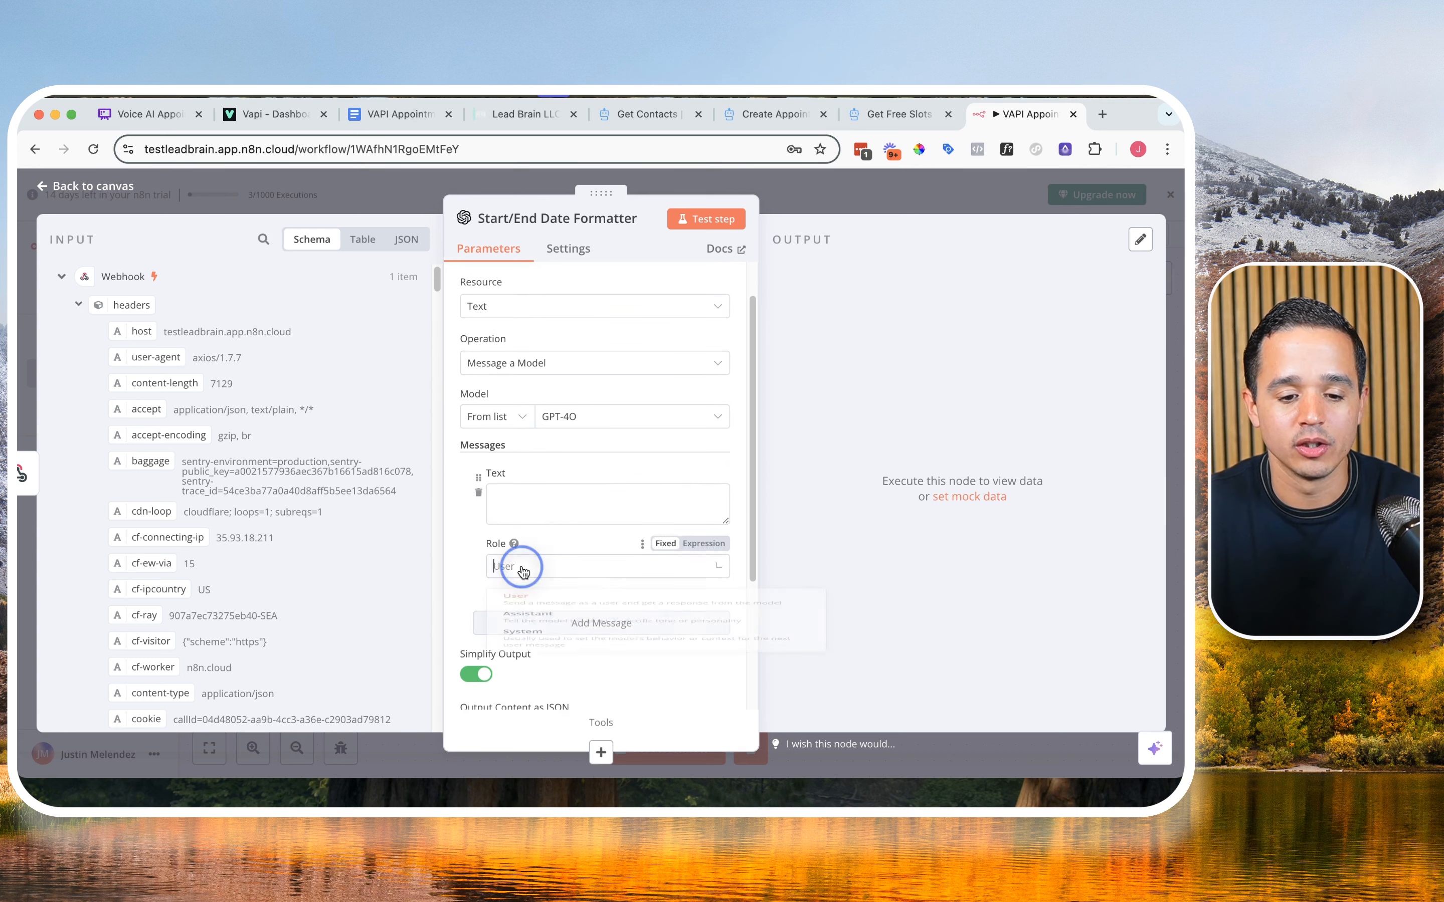
pyautogui.click(535, 692)
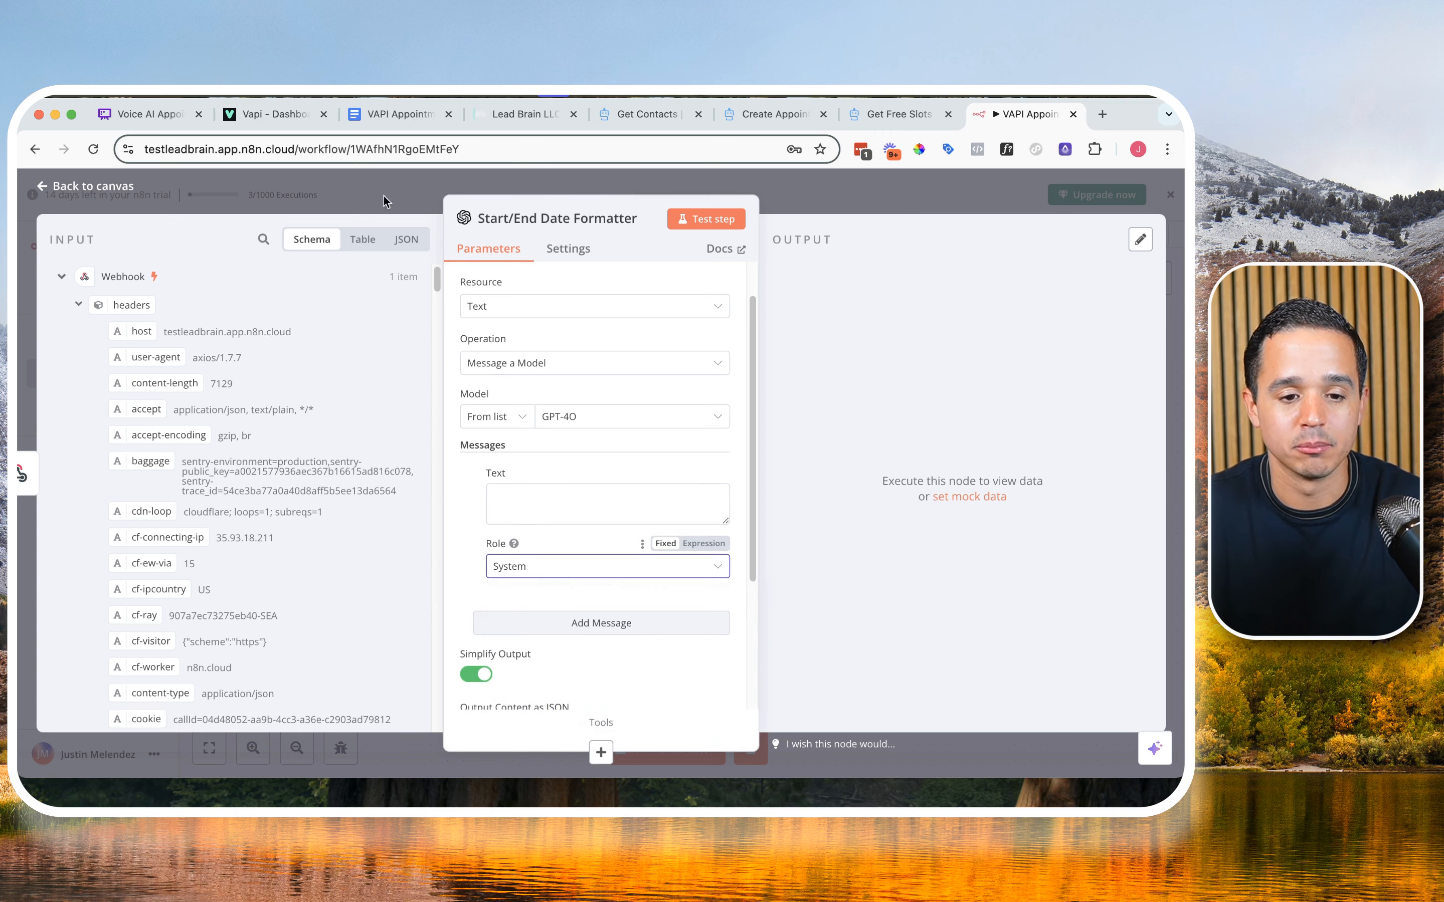
# Step: Copy the full Start/End Time Formatter system prompt from the VAPI Appointment Booking document and read through its input and output rules
pyautogui.click(380, 117)
pyautogui.moveTo(362, 363); pyautogui.dragTo(452, 596)
pyautogui.press('super+c')
pyautogui.scroll(-3, 428, 507)
pyautogui.scroll(-4, 453, 534)
pyautogui.scroll(5, 567, 508)
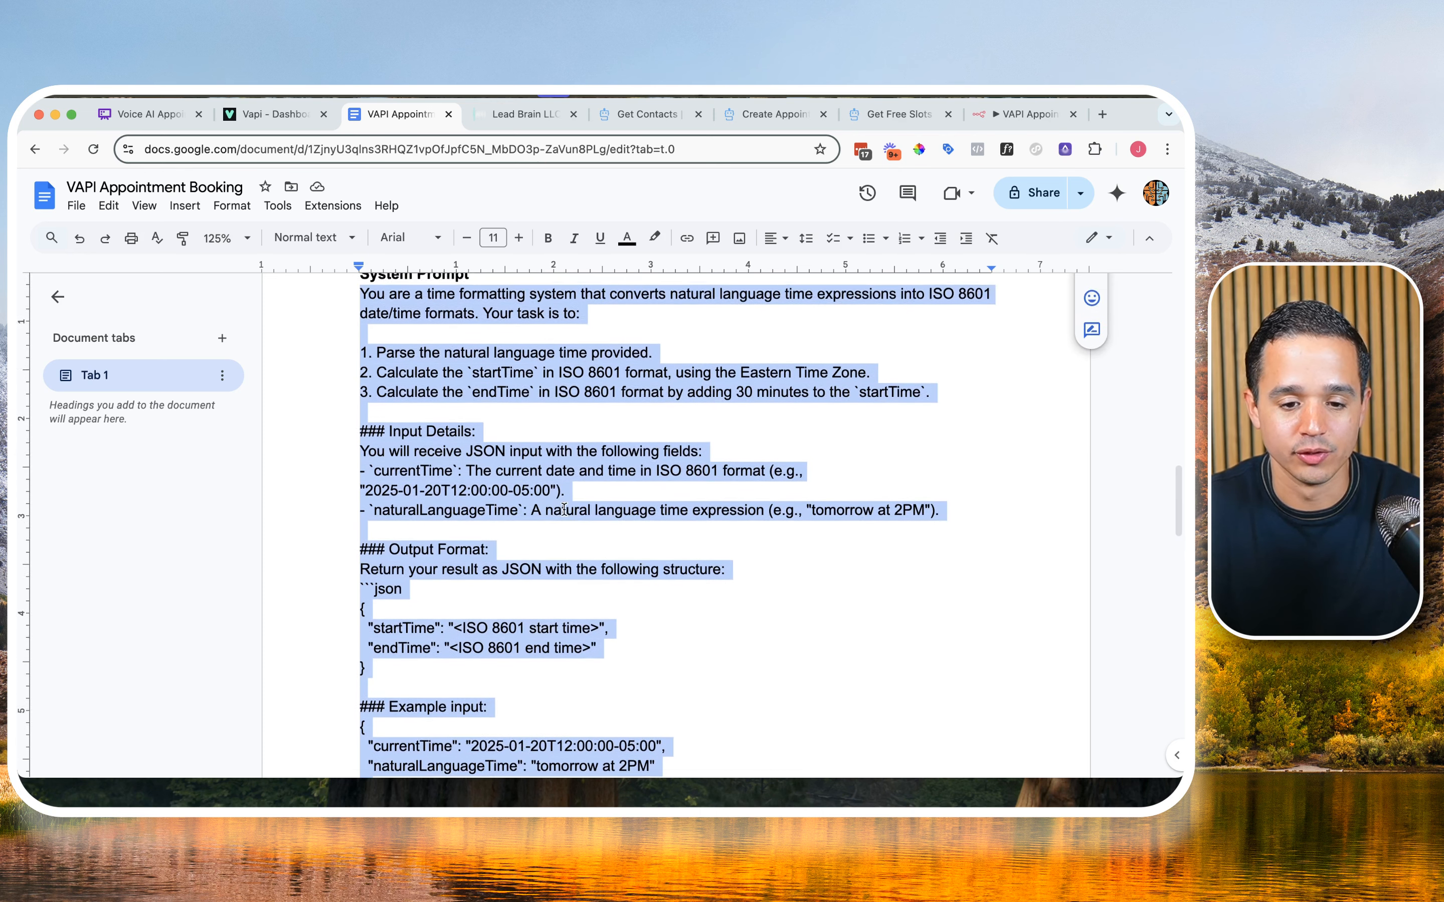
pyautogui.scroll(2, 564, 509)
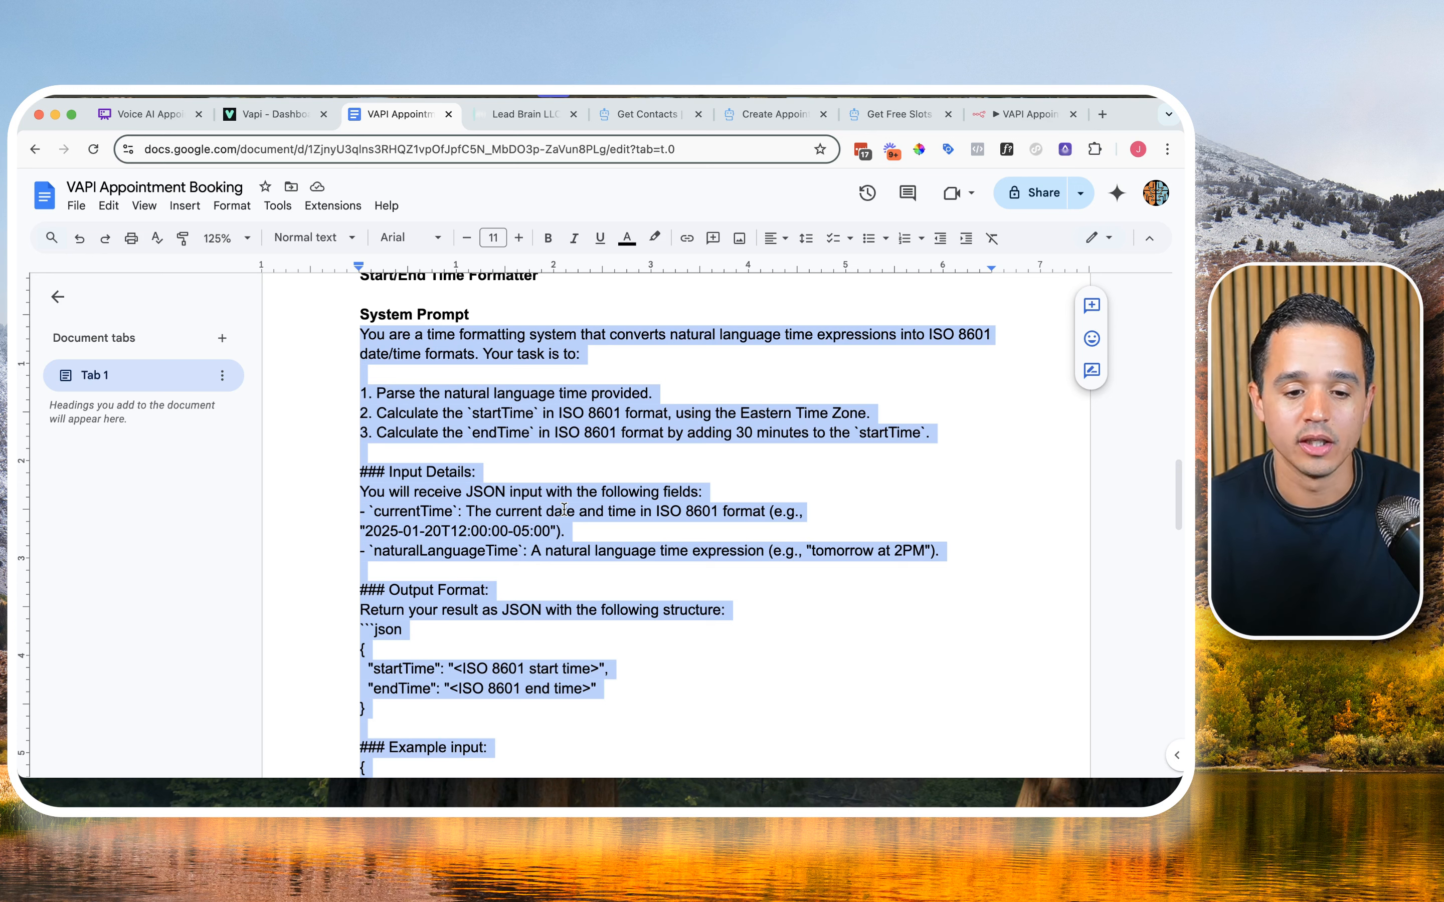
pyautogui.scroll(-1, 564, 509)
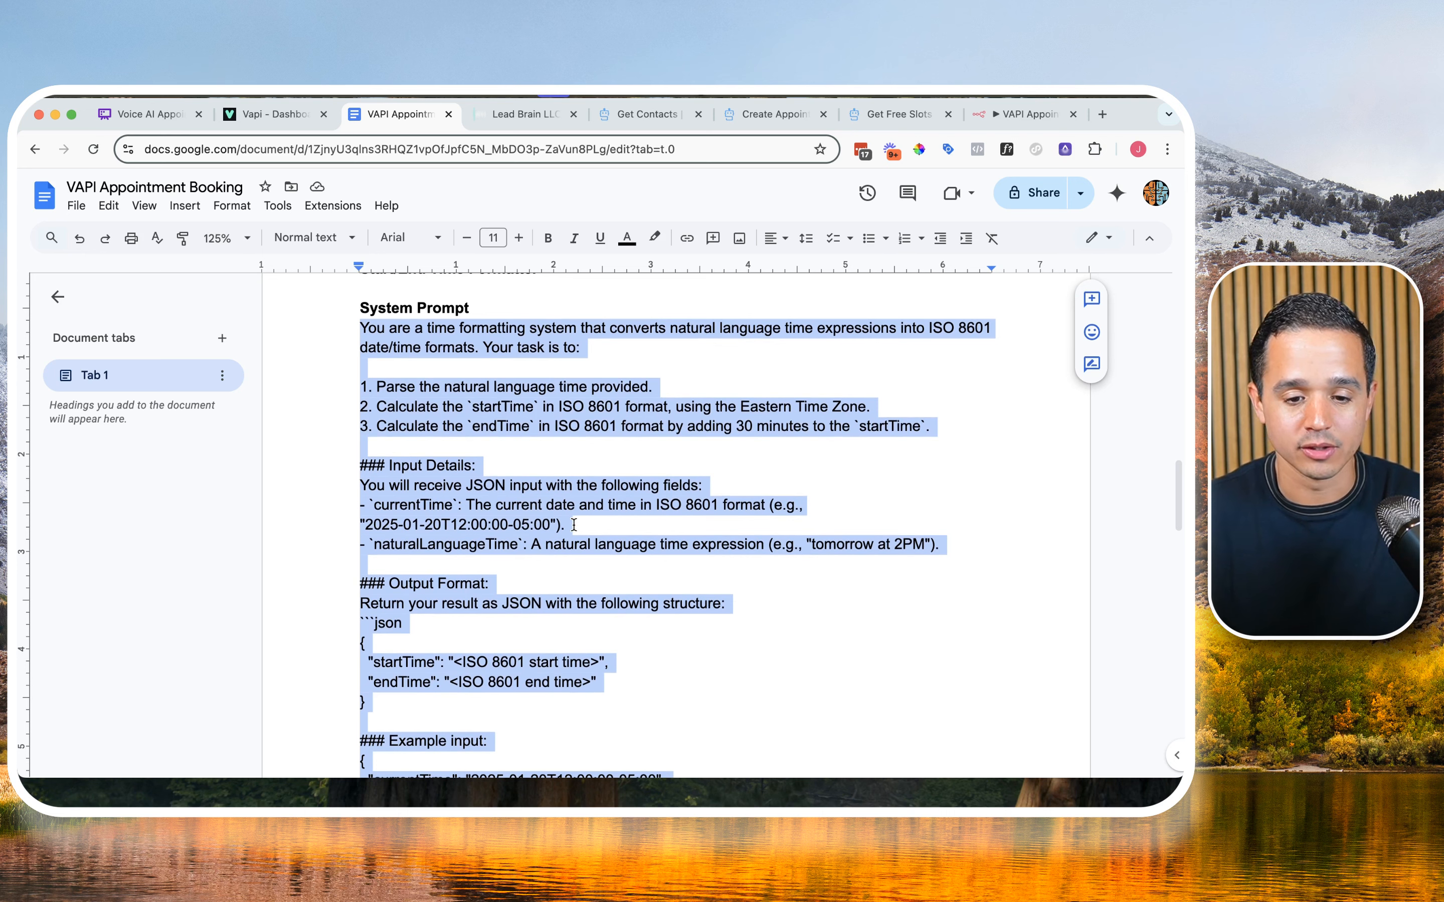
pyautogui.scroll(-5, 574, 524)
pyautogui.scroll(-5, 574, 525)
pyautogui.scroll(-3, 574, 525)
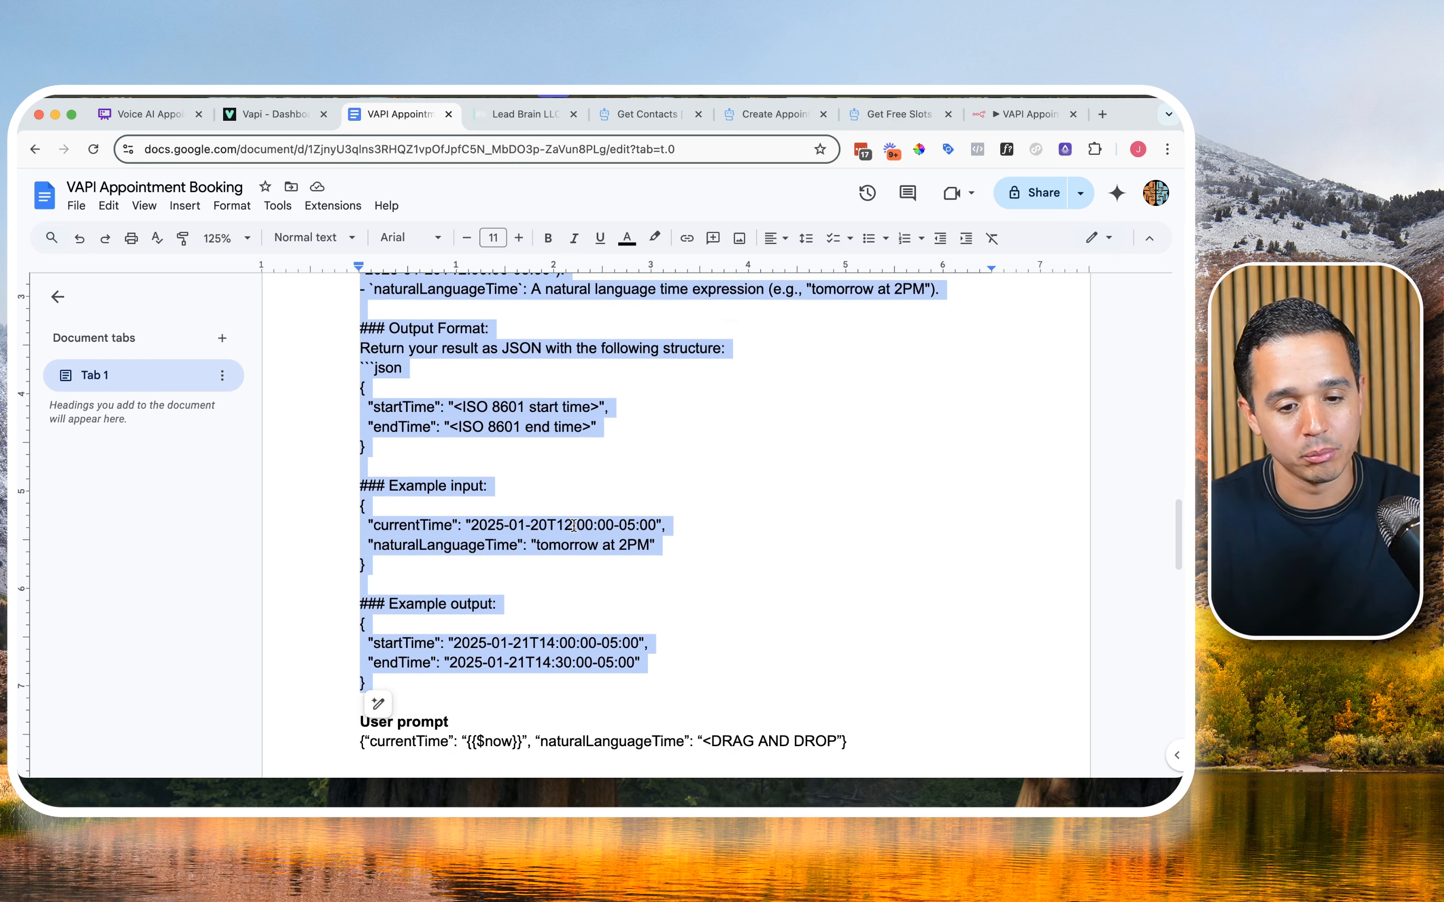
pyautogui.scroll(4, 459, 352)
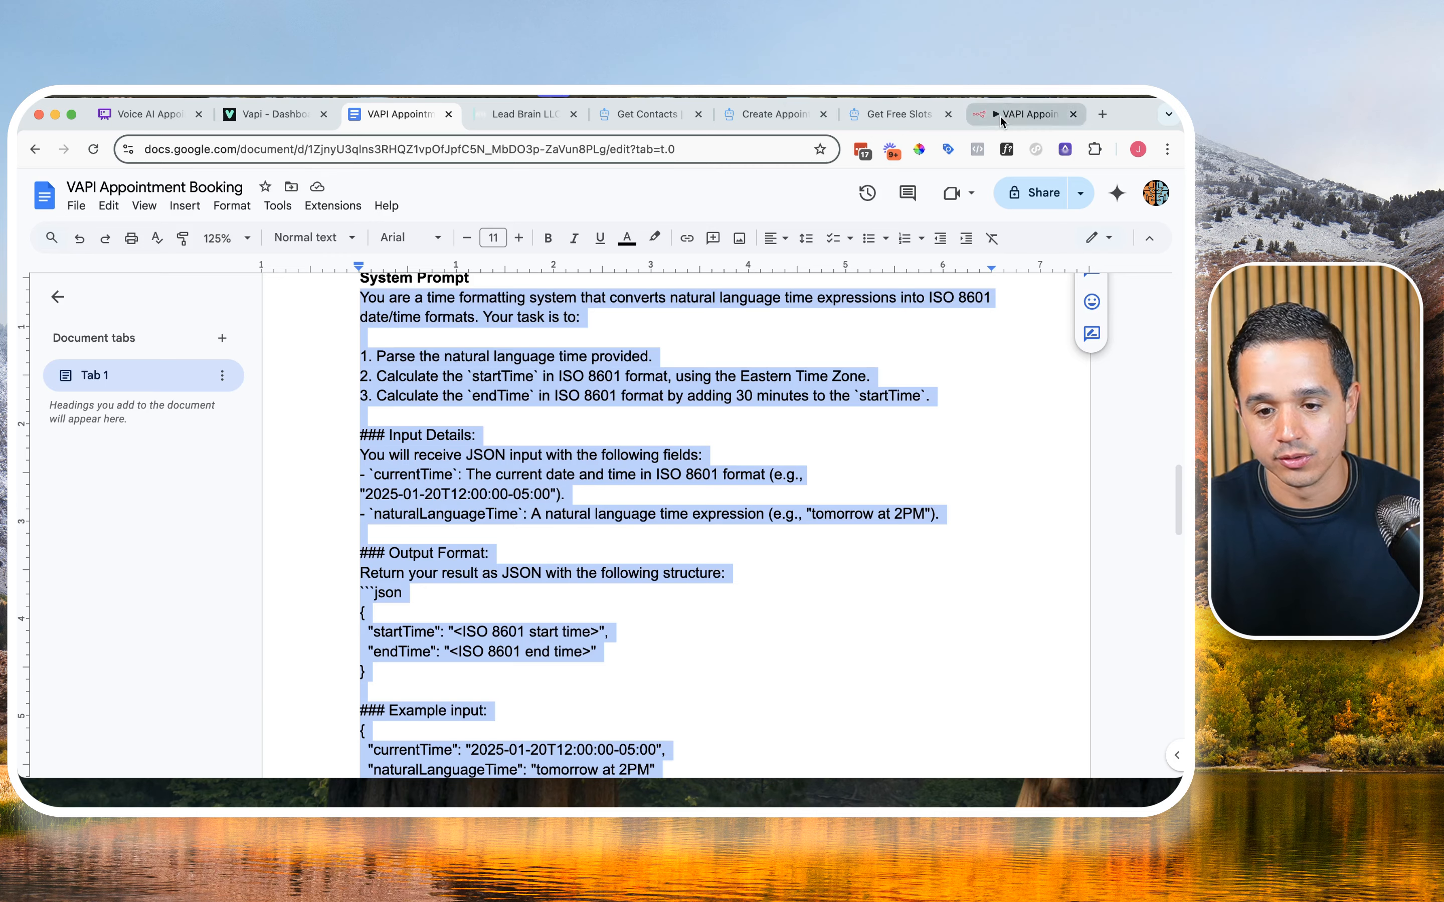
# Step: Paste the copied time-formatting system prompt as an expression into the Start/End Date Formatter's System message and remove its trailing blank line
pyautogui.click(1017, 114)
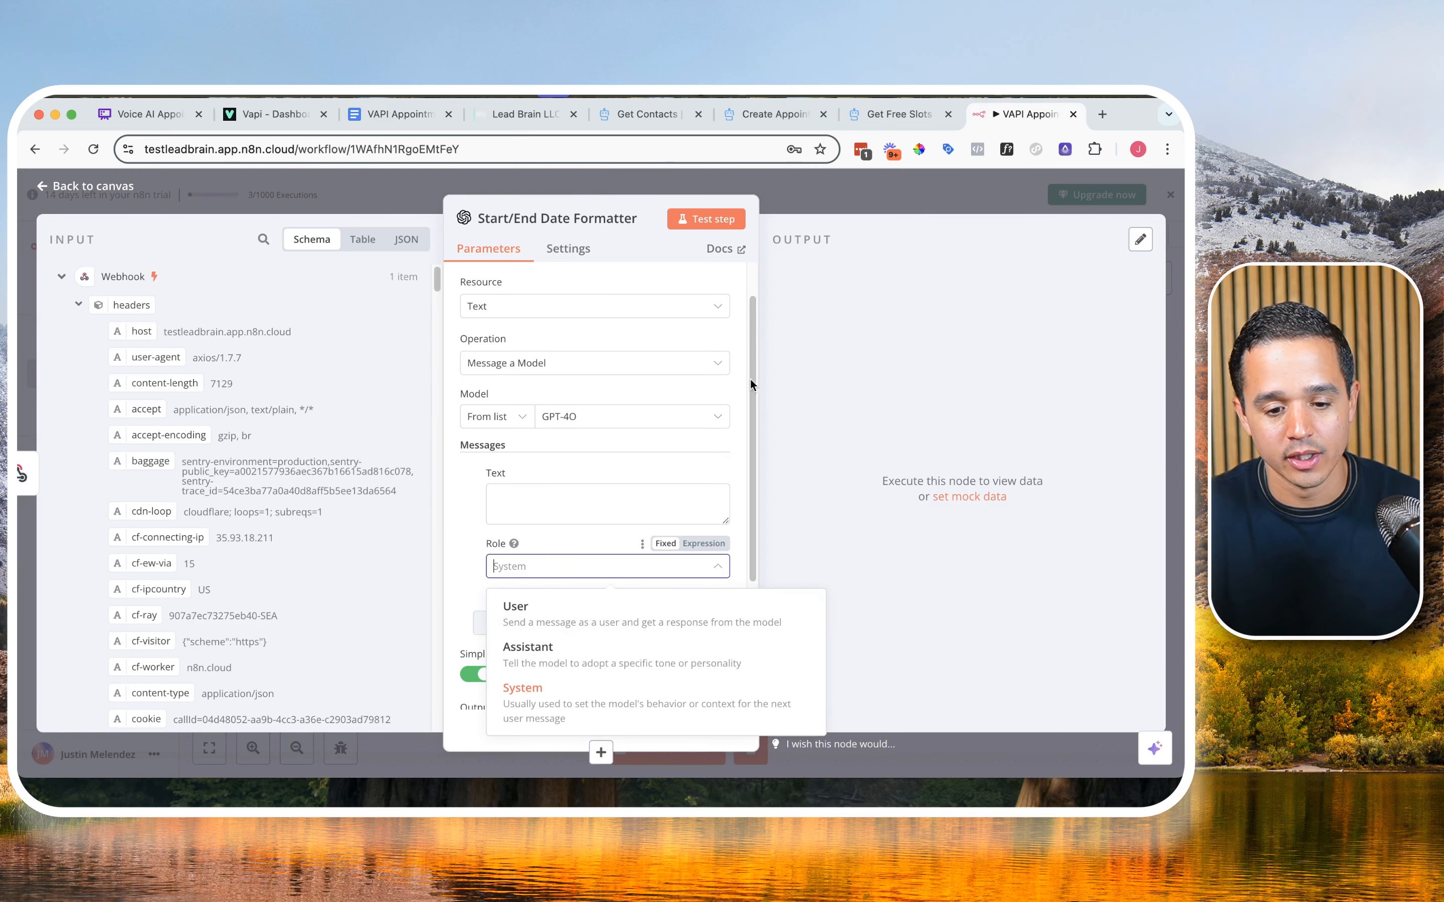
pyautogui.click(545, 498)
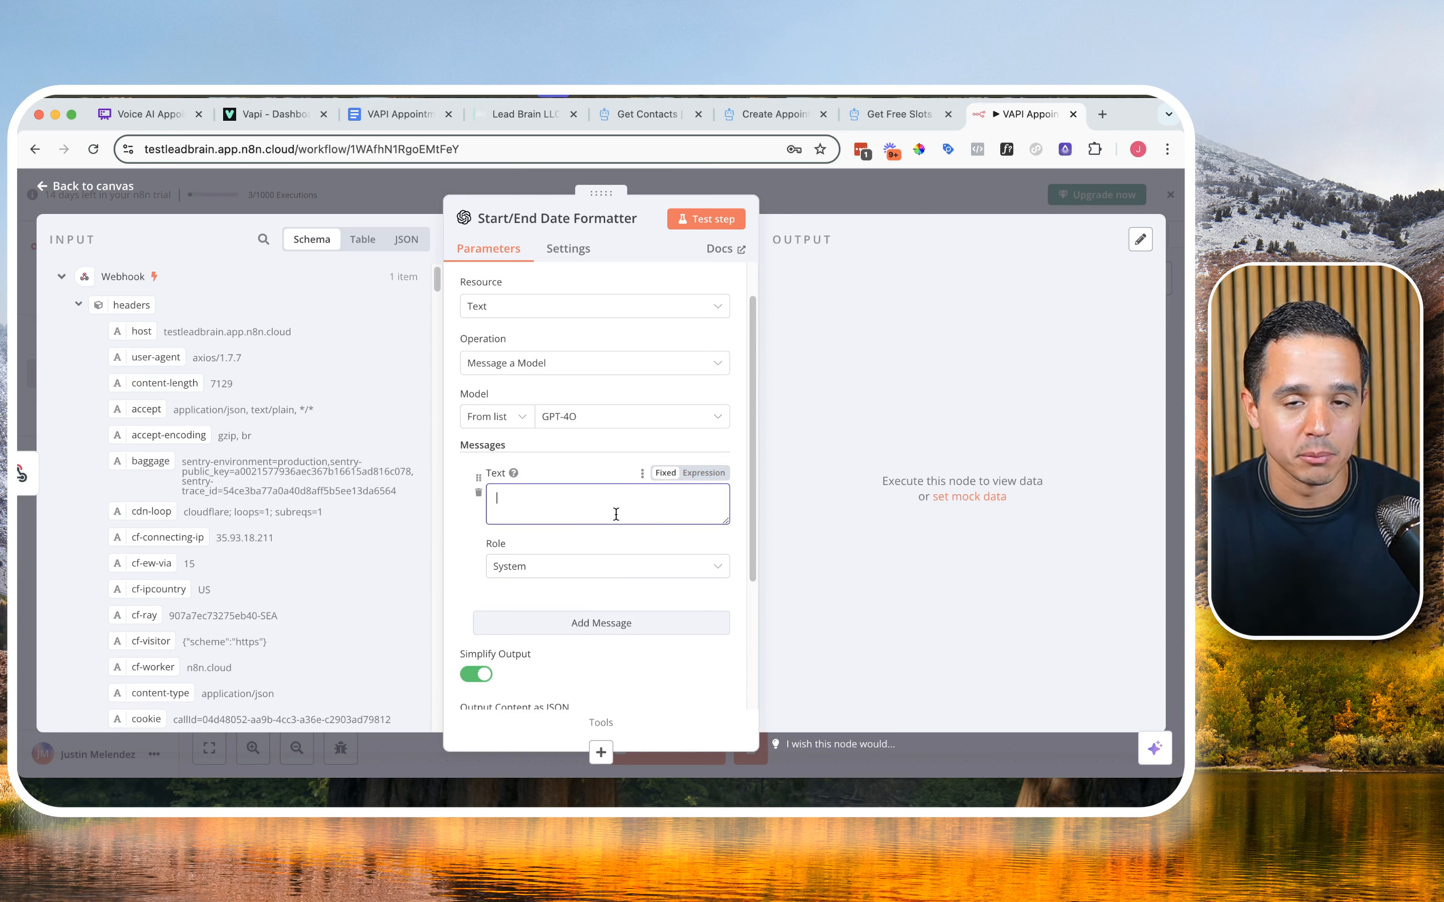
pyautogui.click(696, 476)
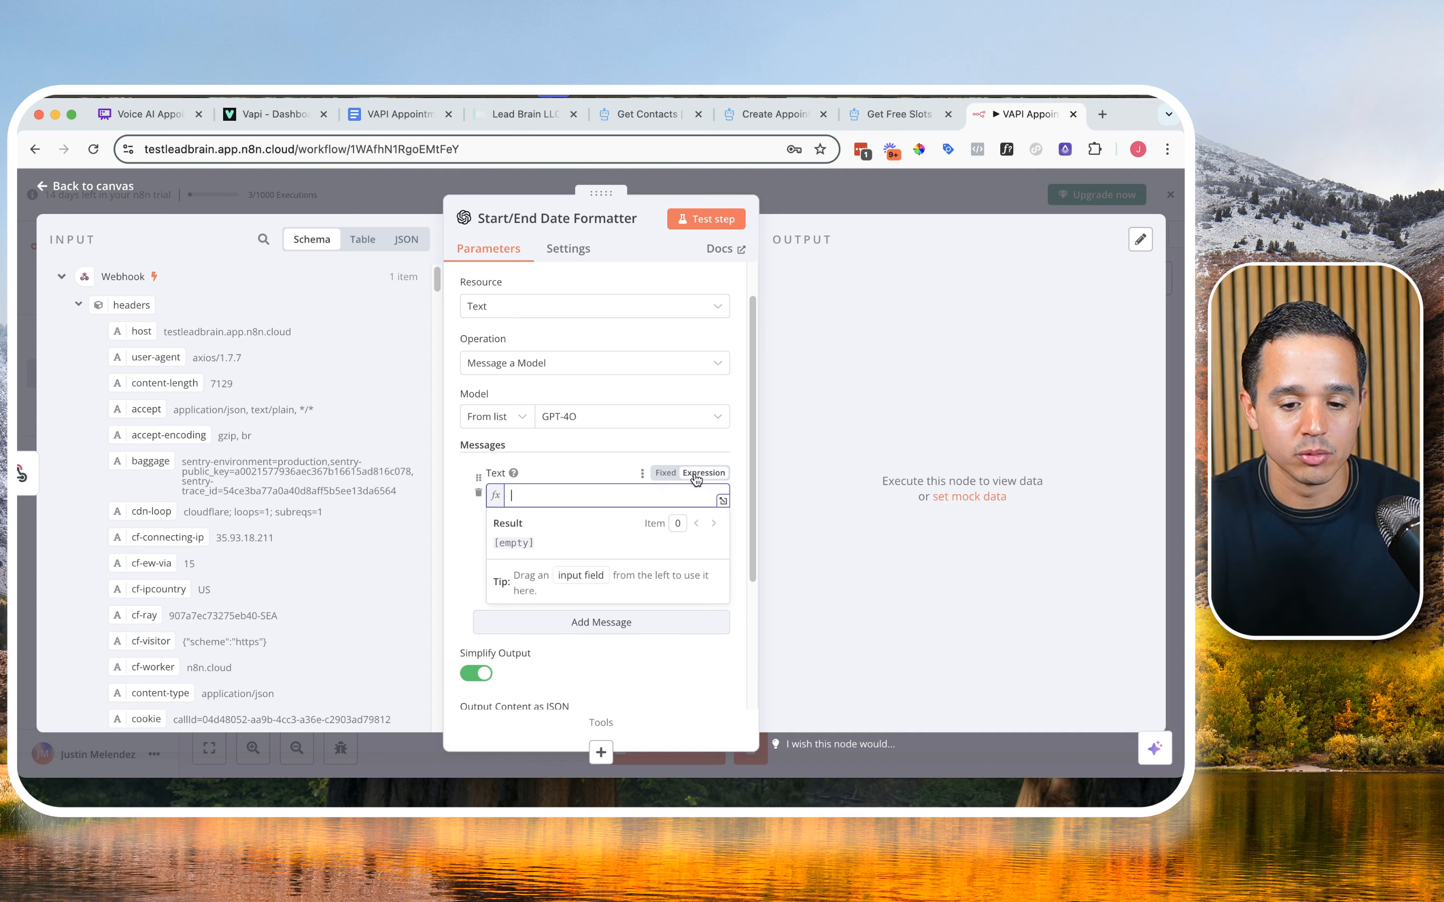
pyautogui.click(722, 502)
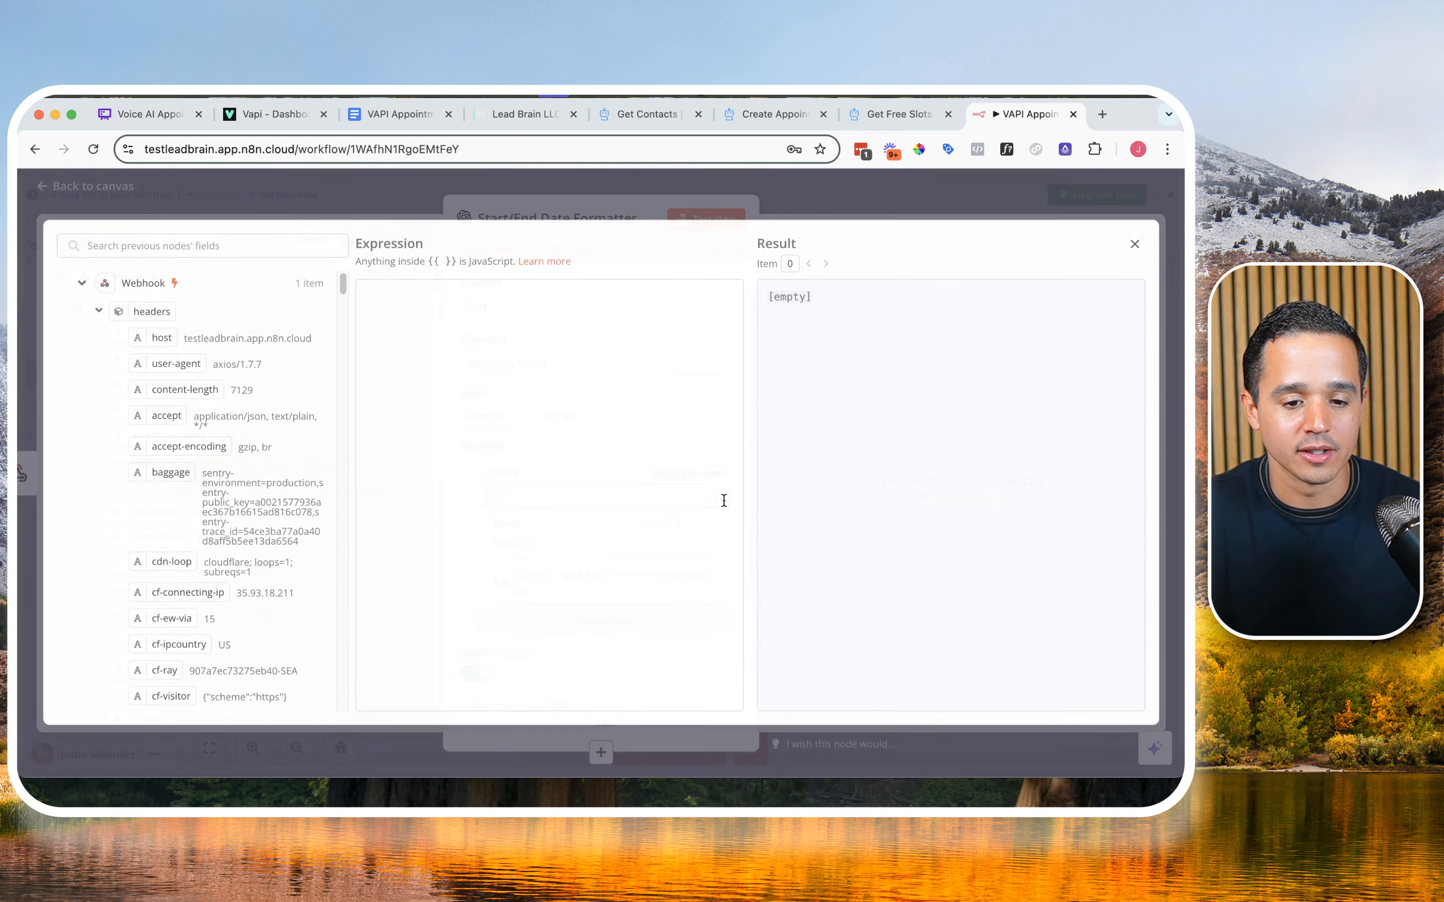
pyautogui.click(532, 385)
pyautogui.press('super+v')
pyautogui.scroll(-1, 518, 431)
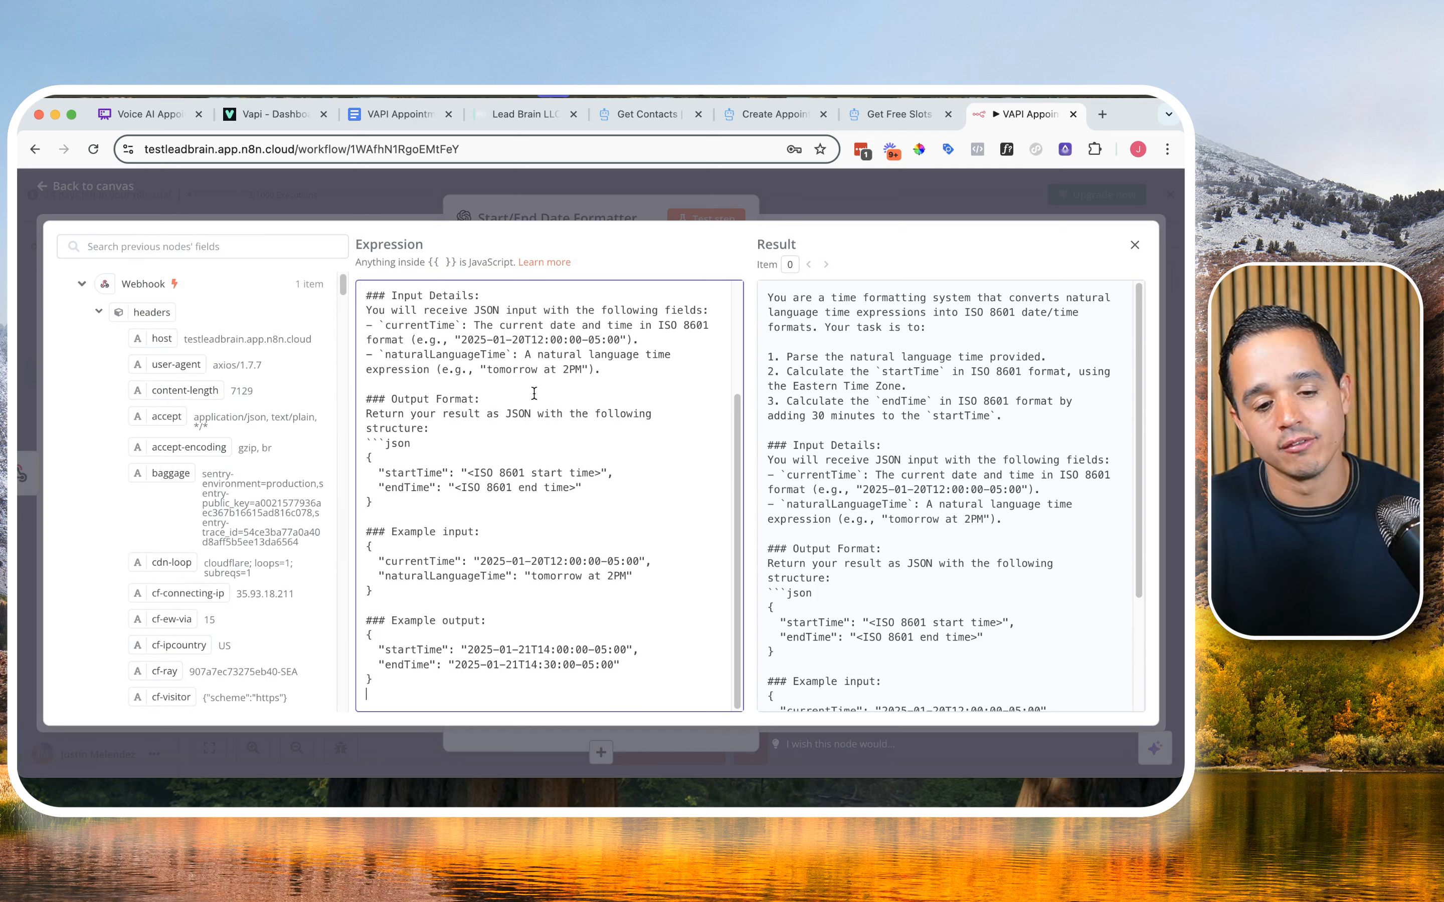
pyautogui.scroll(5, 520, 414)
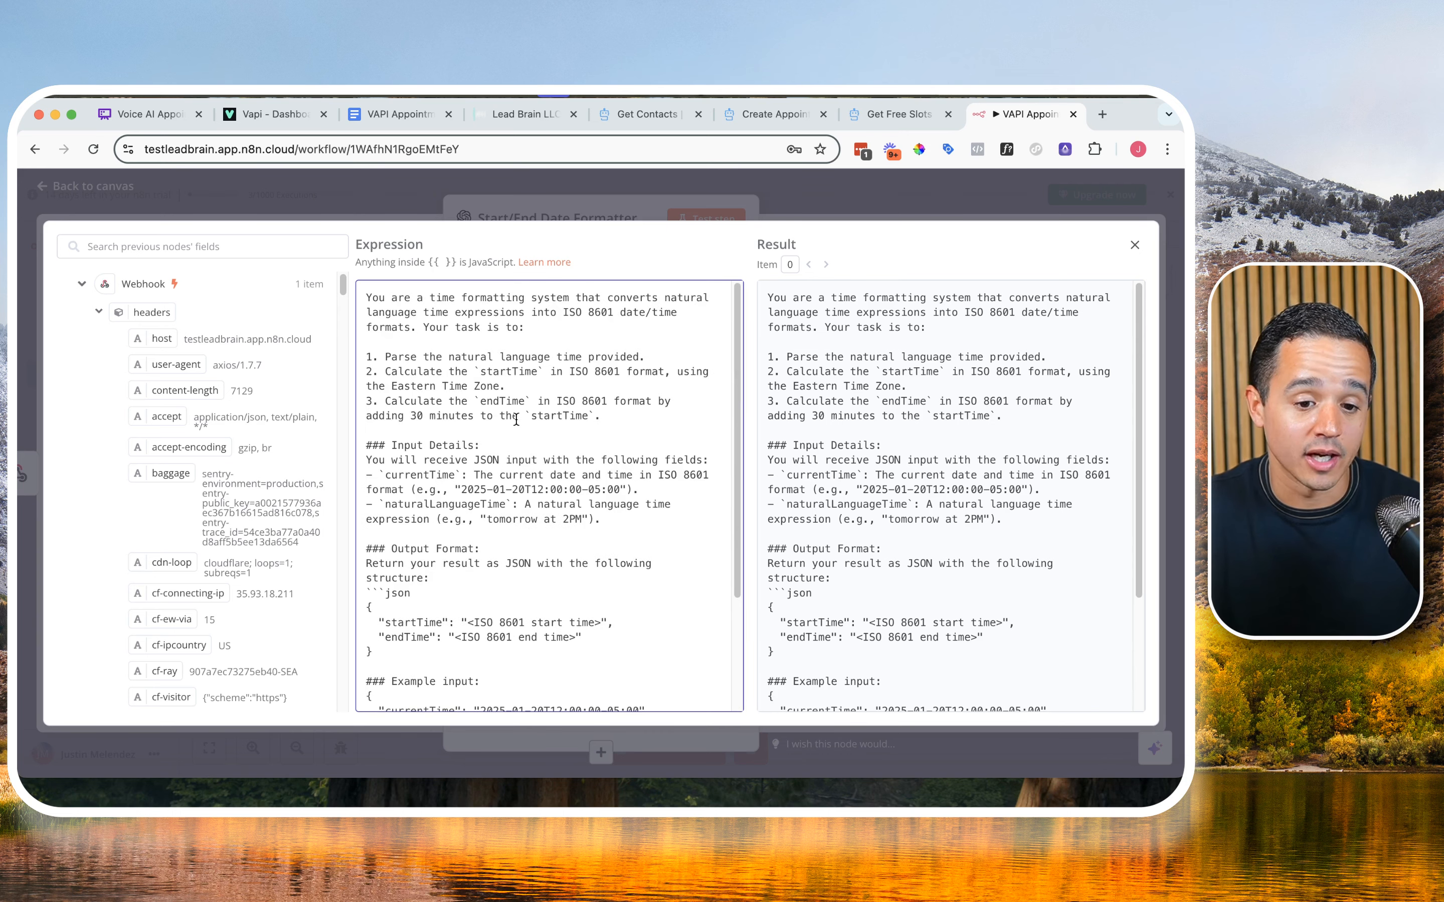
pyautogui.scroll(-5, 517, 417)
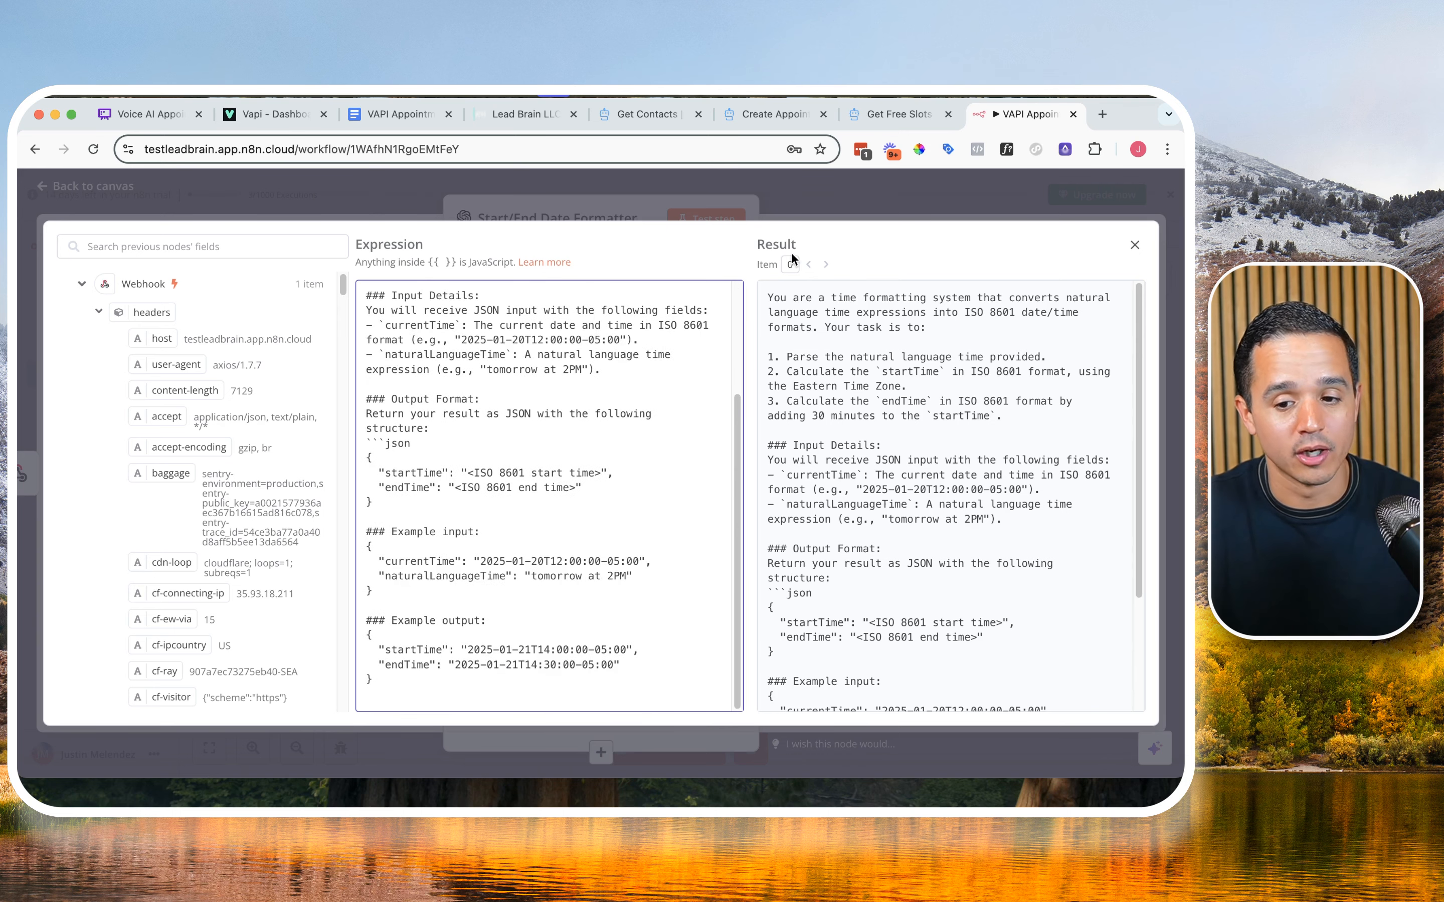
pyautogui.scroll(5, 525, 412)
pyautogui.scroll(-5, 519, 408)
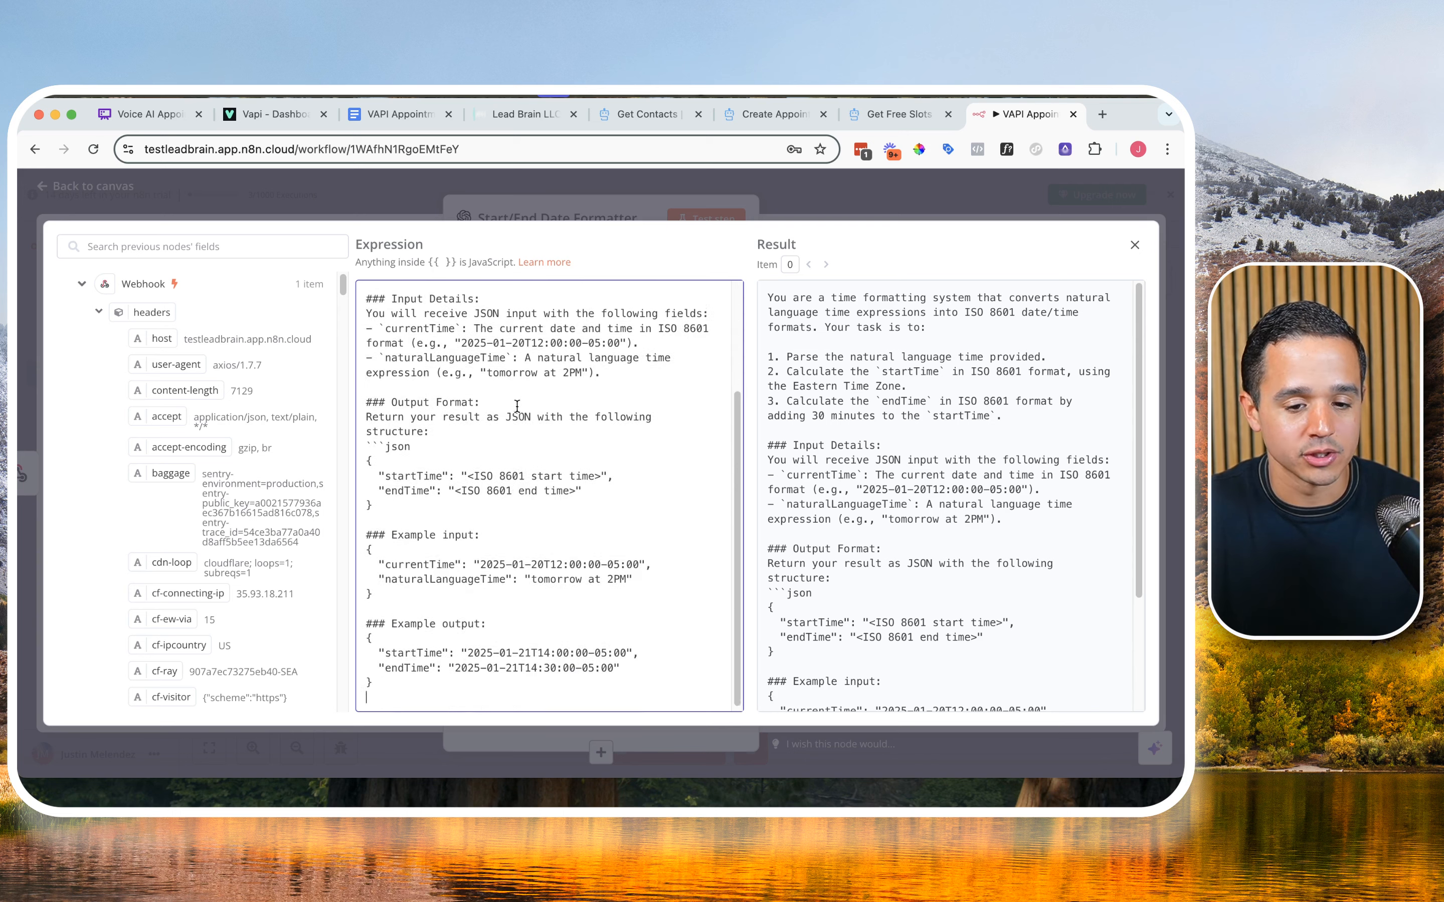
pyautogui.press('BackSpace')
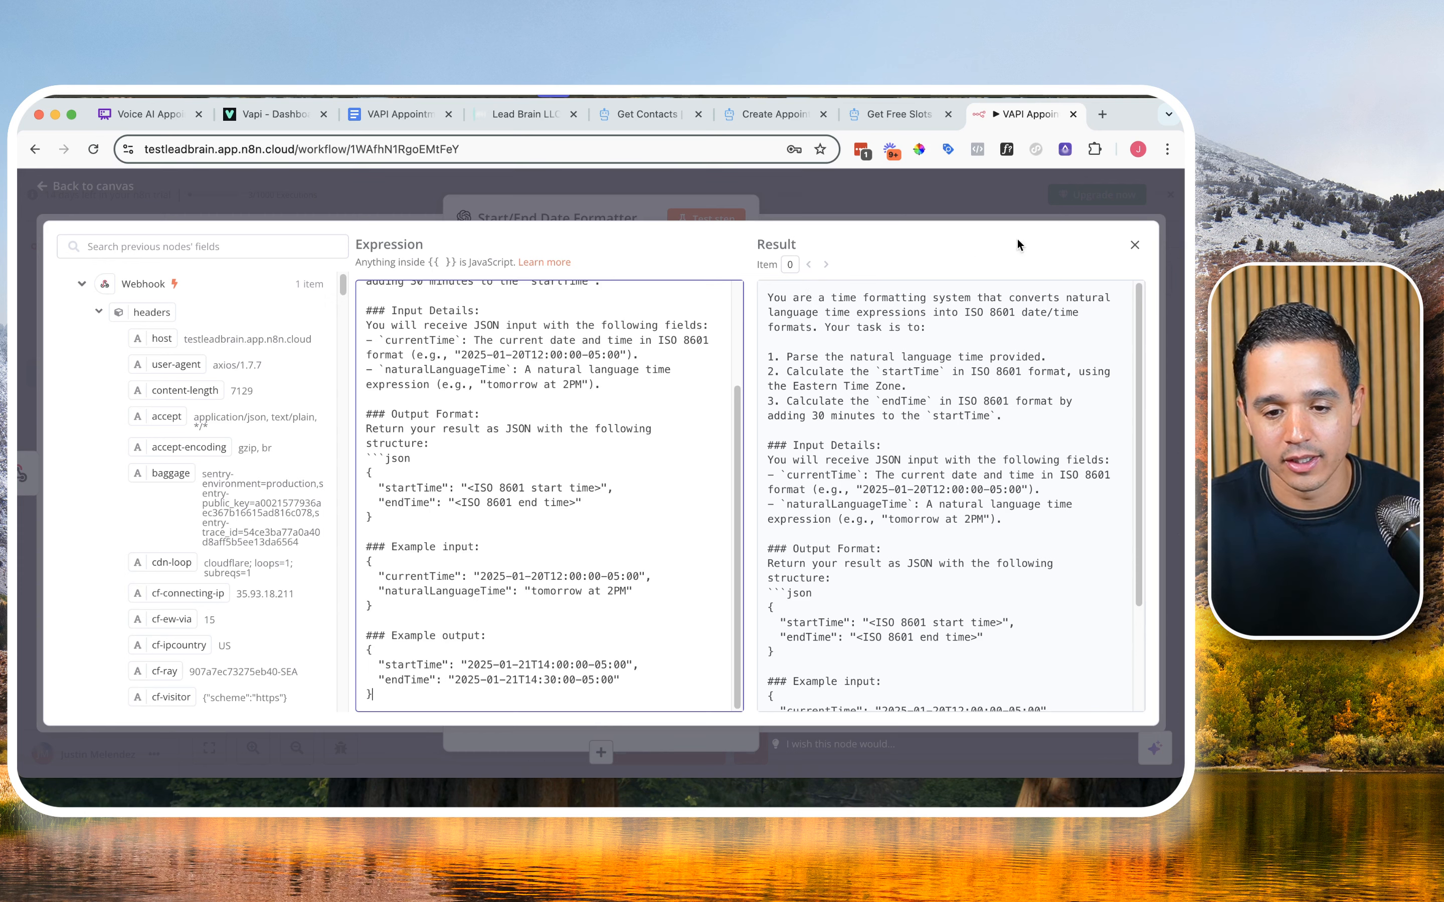
pyautogui.click(1134, 245)
# Step: Add a second message with the User role, and copy the User prompt line from the VAPI Appointment Booking document
pyautogui.scroll(-3, 550, 570)
pyautogui.click(551, 564)
pyautogui.scroll(-5, 542, 577)
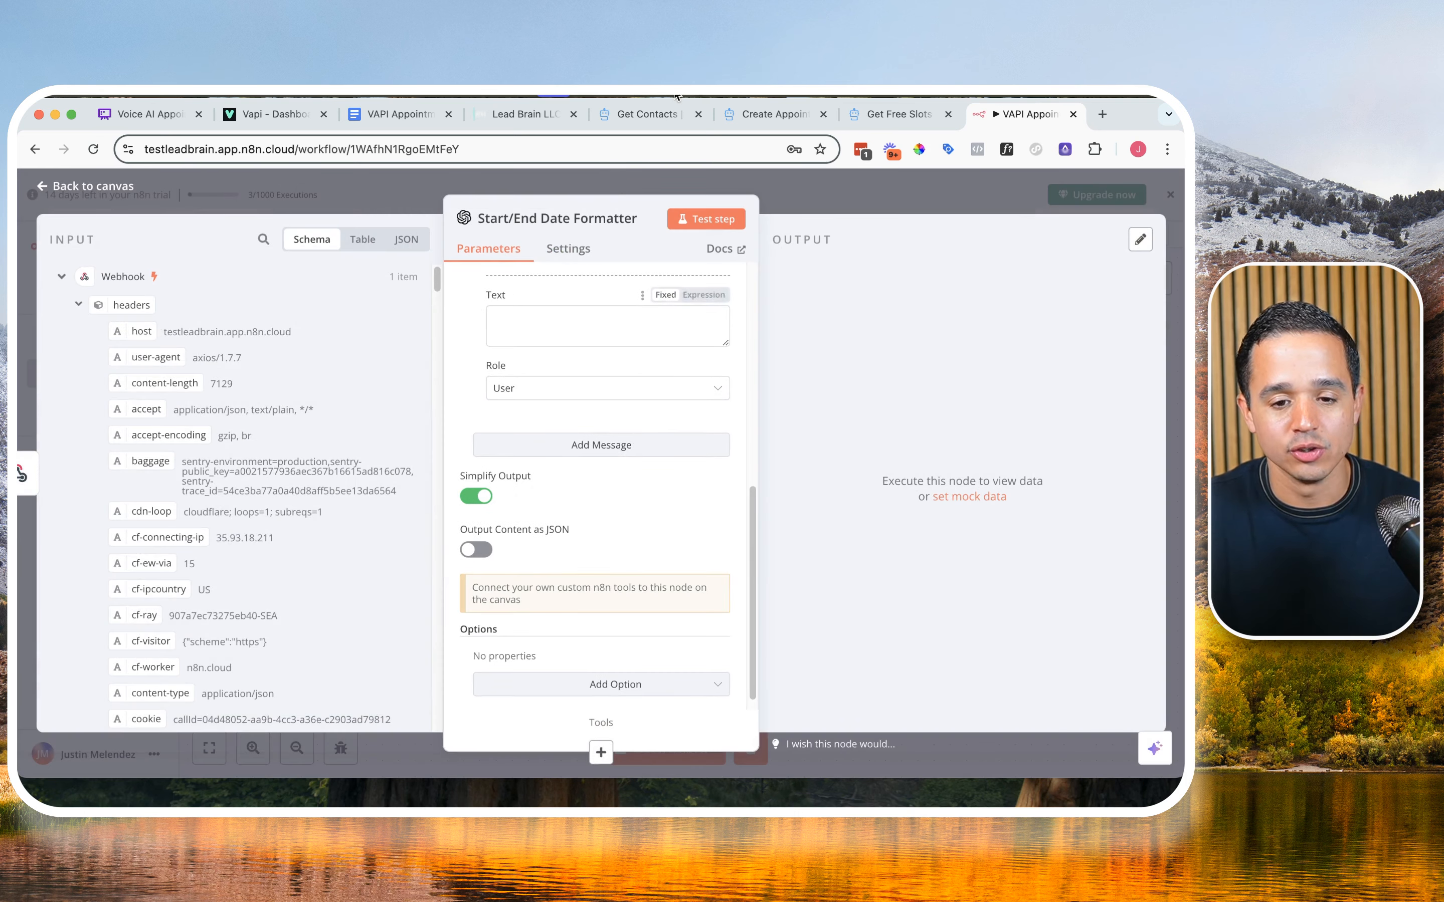
pyautogui.click(371, 114)
pyautogui.scroll(-10, 385, 558)
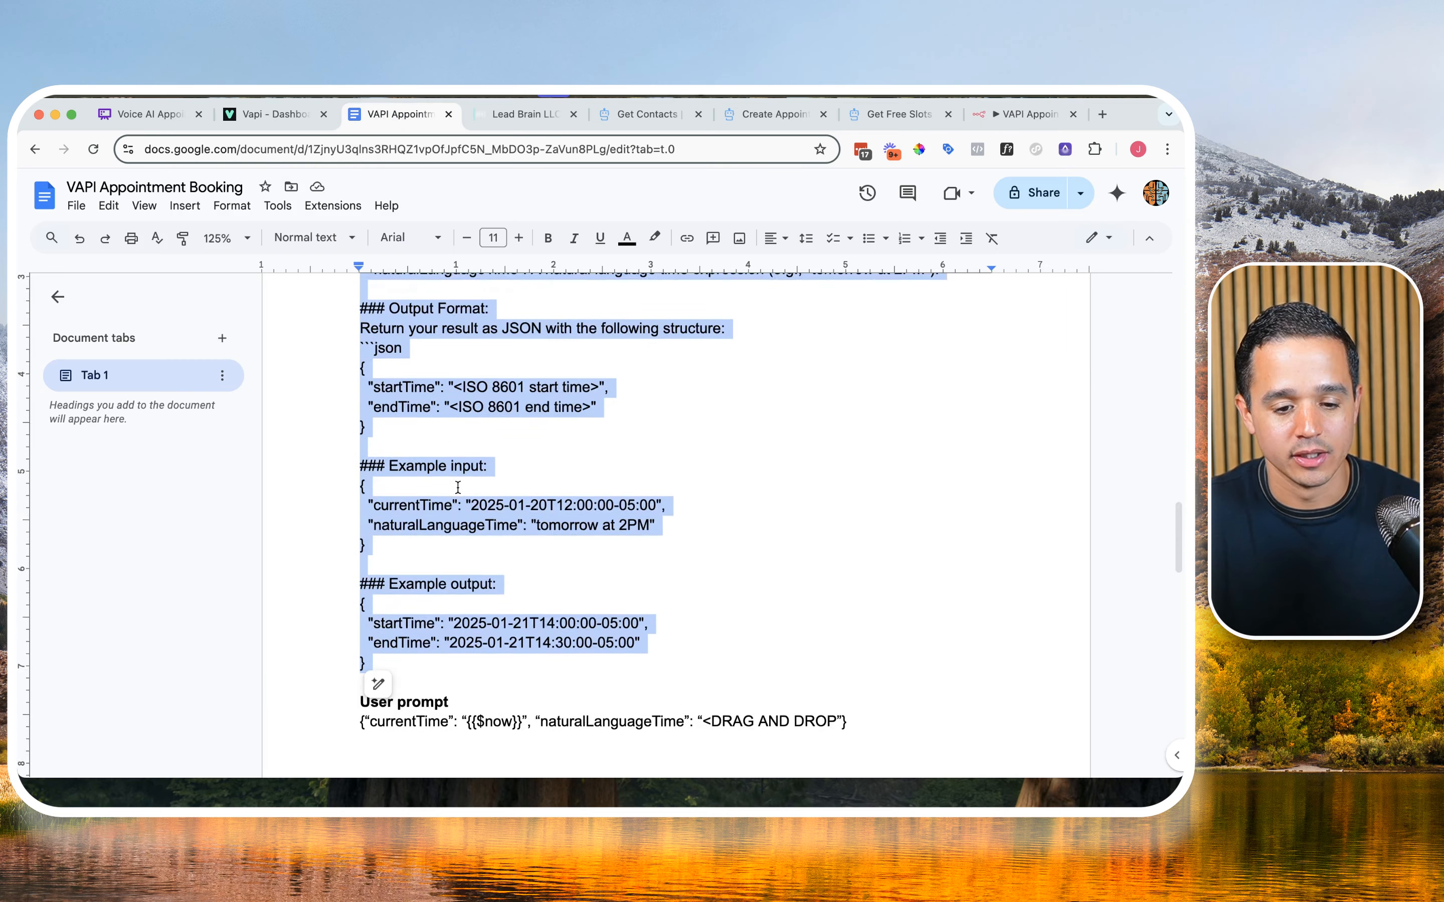
pyautogui.moveTo(362, 568); pyautogui.dragTo(852, 568)
pyautogui.press('super+c')
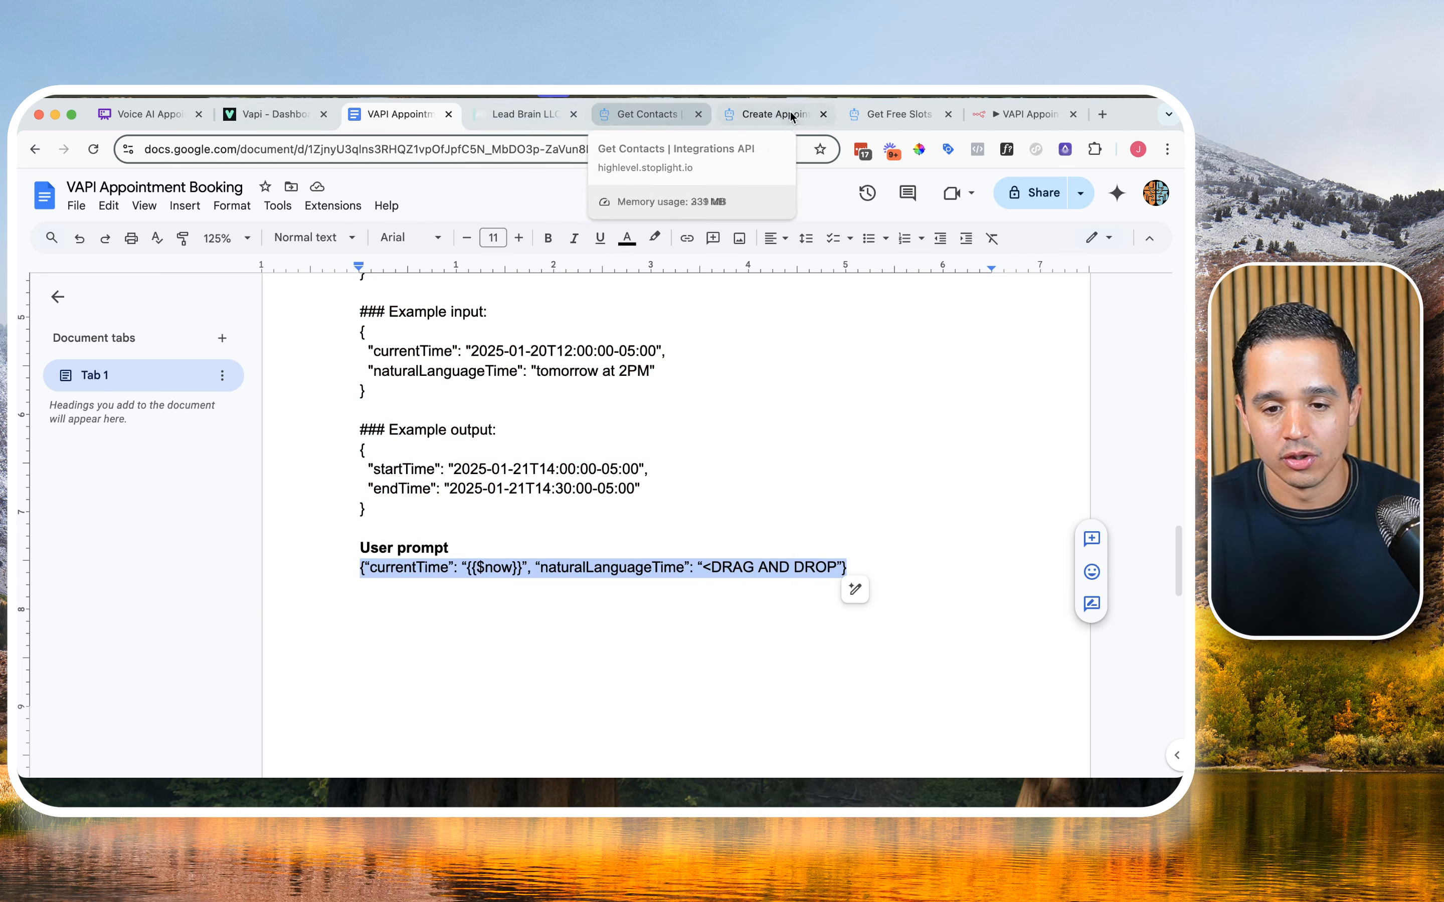
# Step: Back in the n8n workflow, paste the copied user prompt as an expression into the User message's text
pyautogui.click(1026, 113)
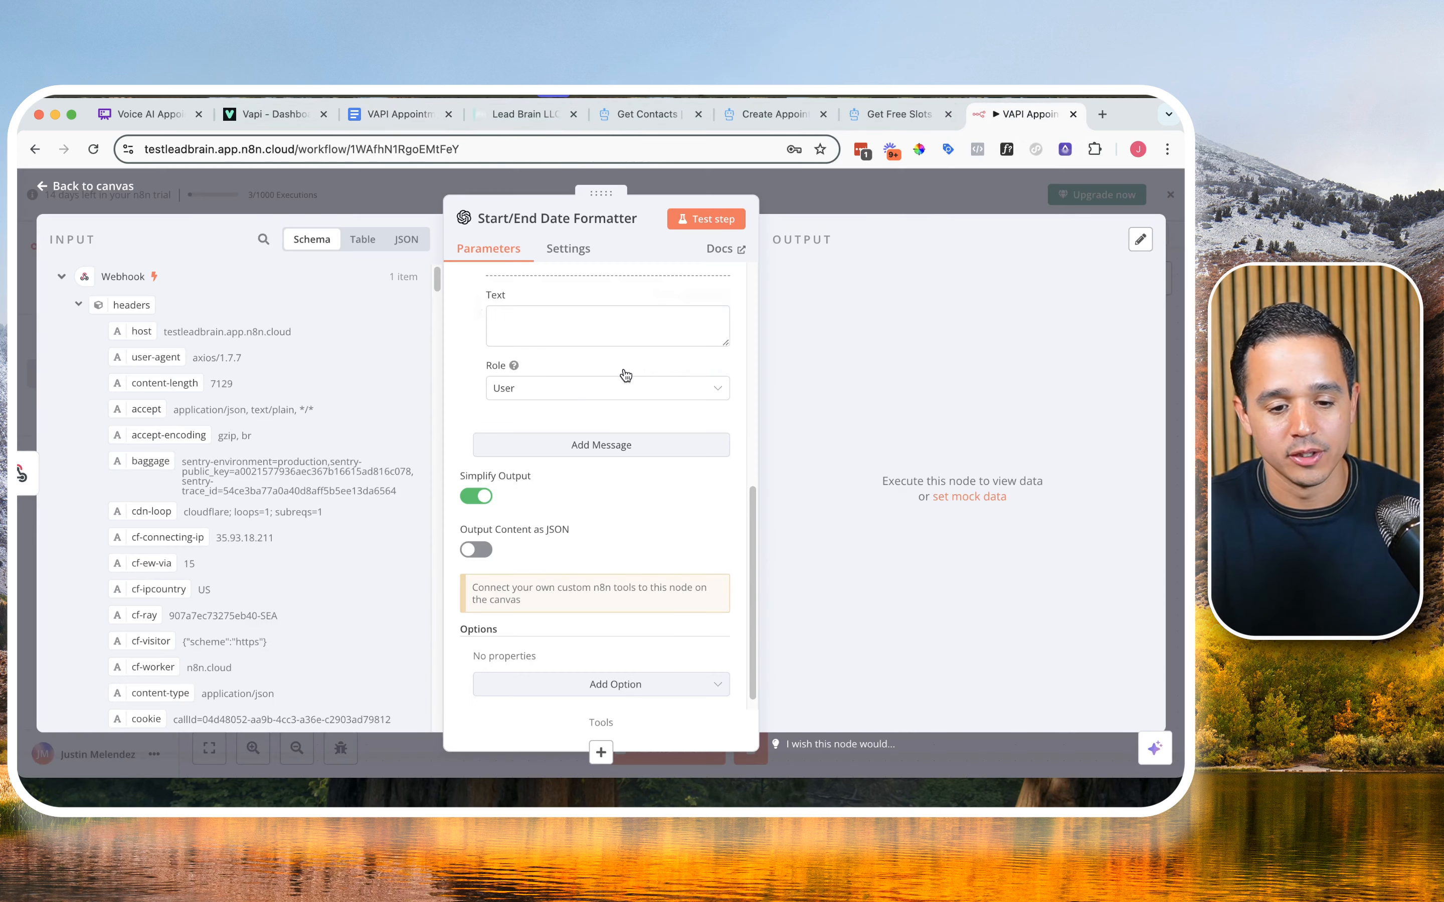
pyautogui.click(637, 324)
pyautogui.click(703, 295)
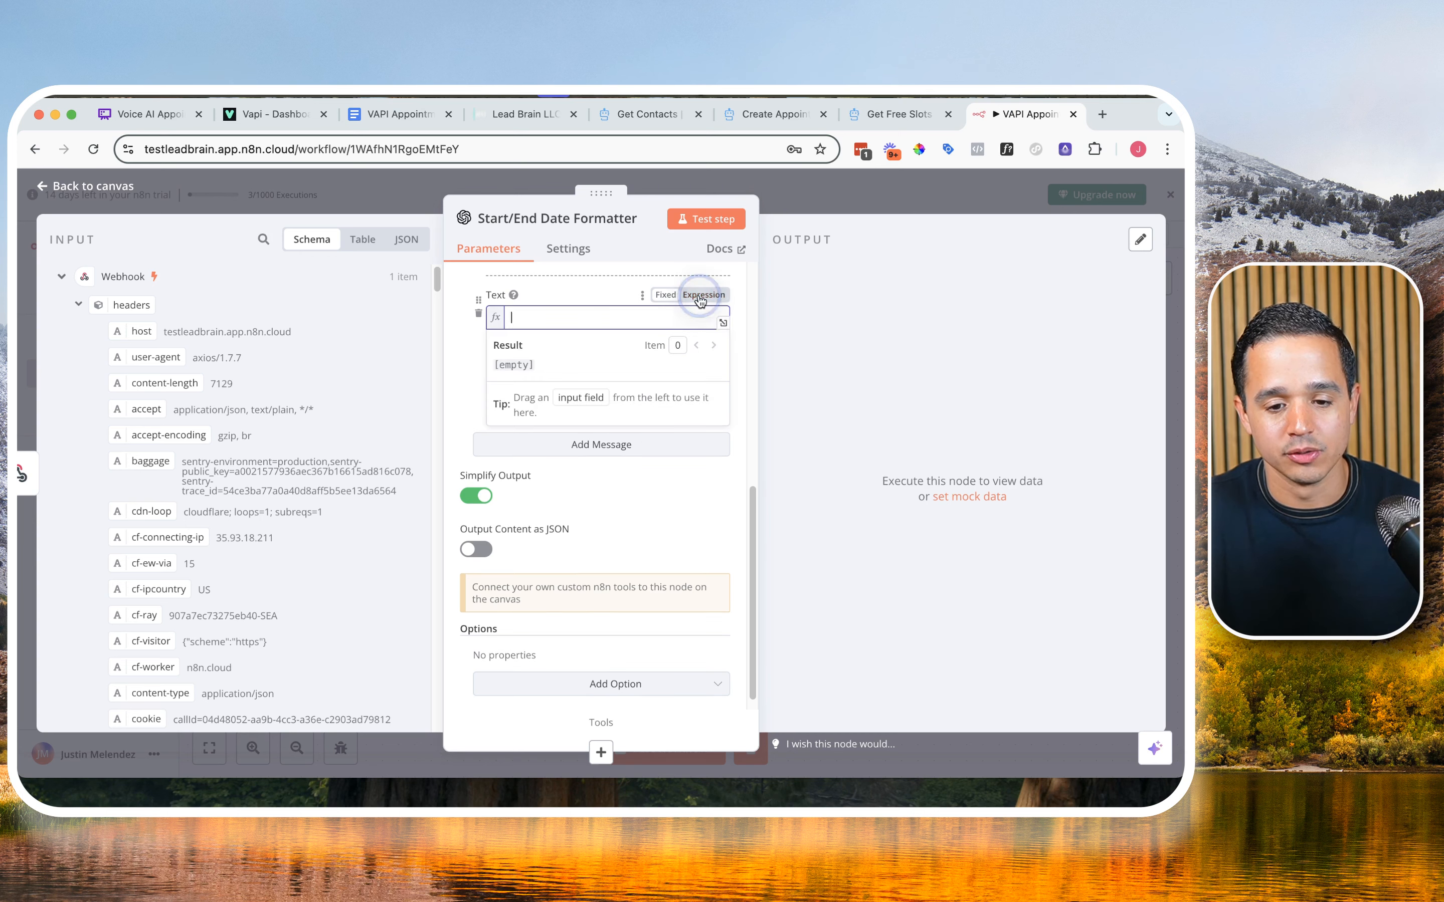
pyautogui.click(722, 317)
pyautogui.click(583, 362)
pyautogui.press('super+v')
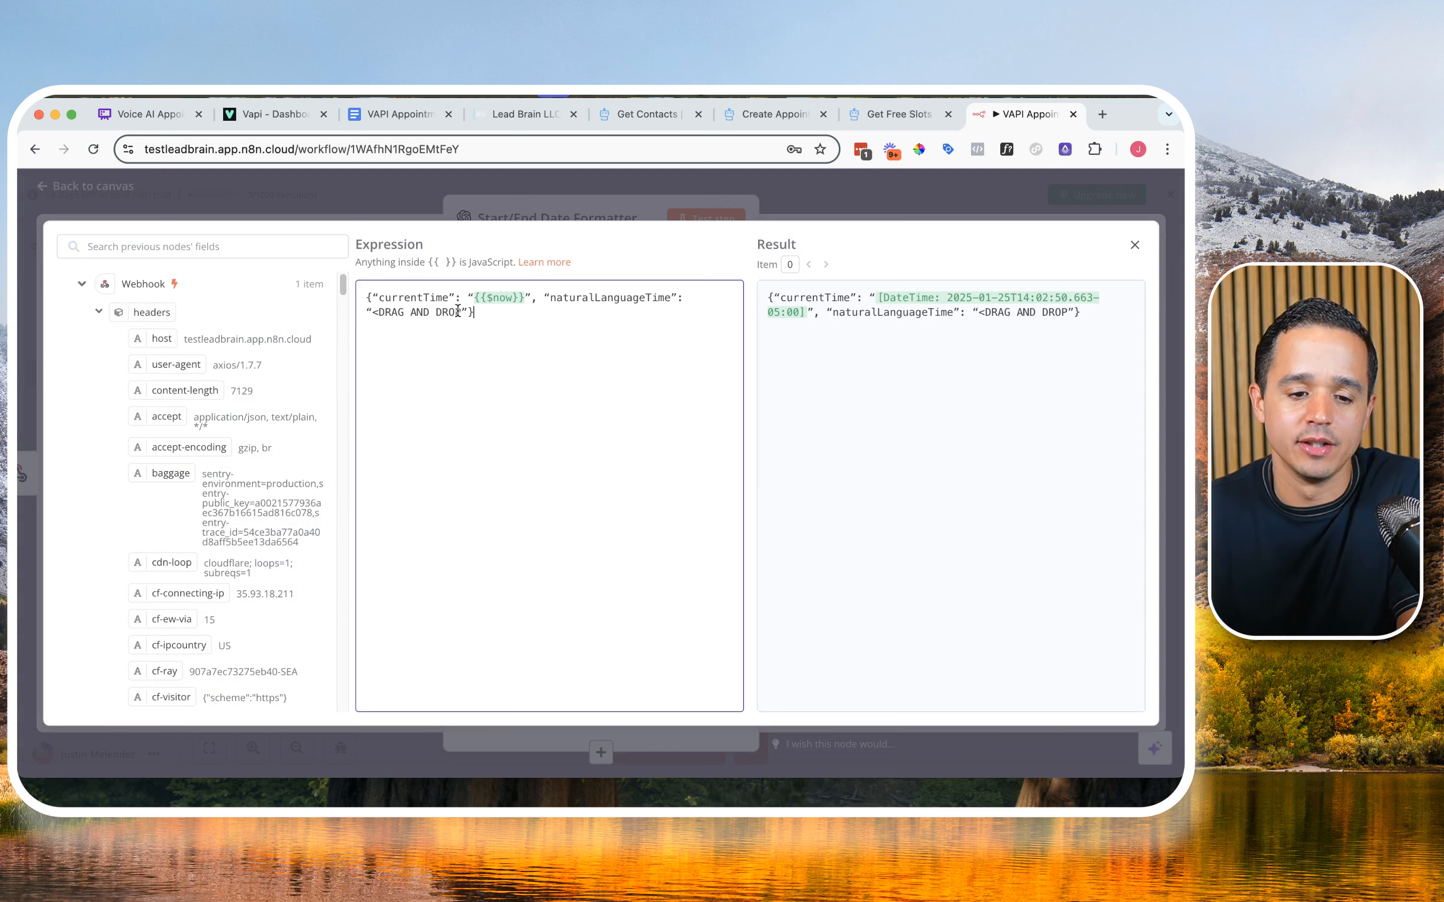
# Step: In the VAPI Appointment Booking document, add the missing closing ">" to the User prompt's DRAG AND DROP placeholder
pyautogui.click(394, 114)
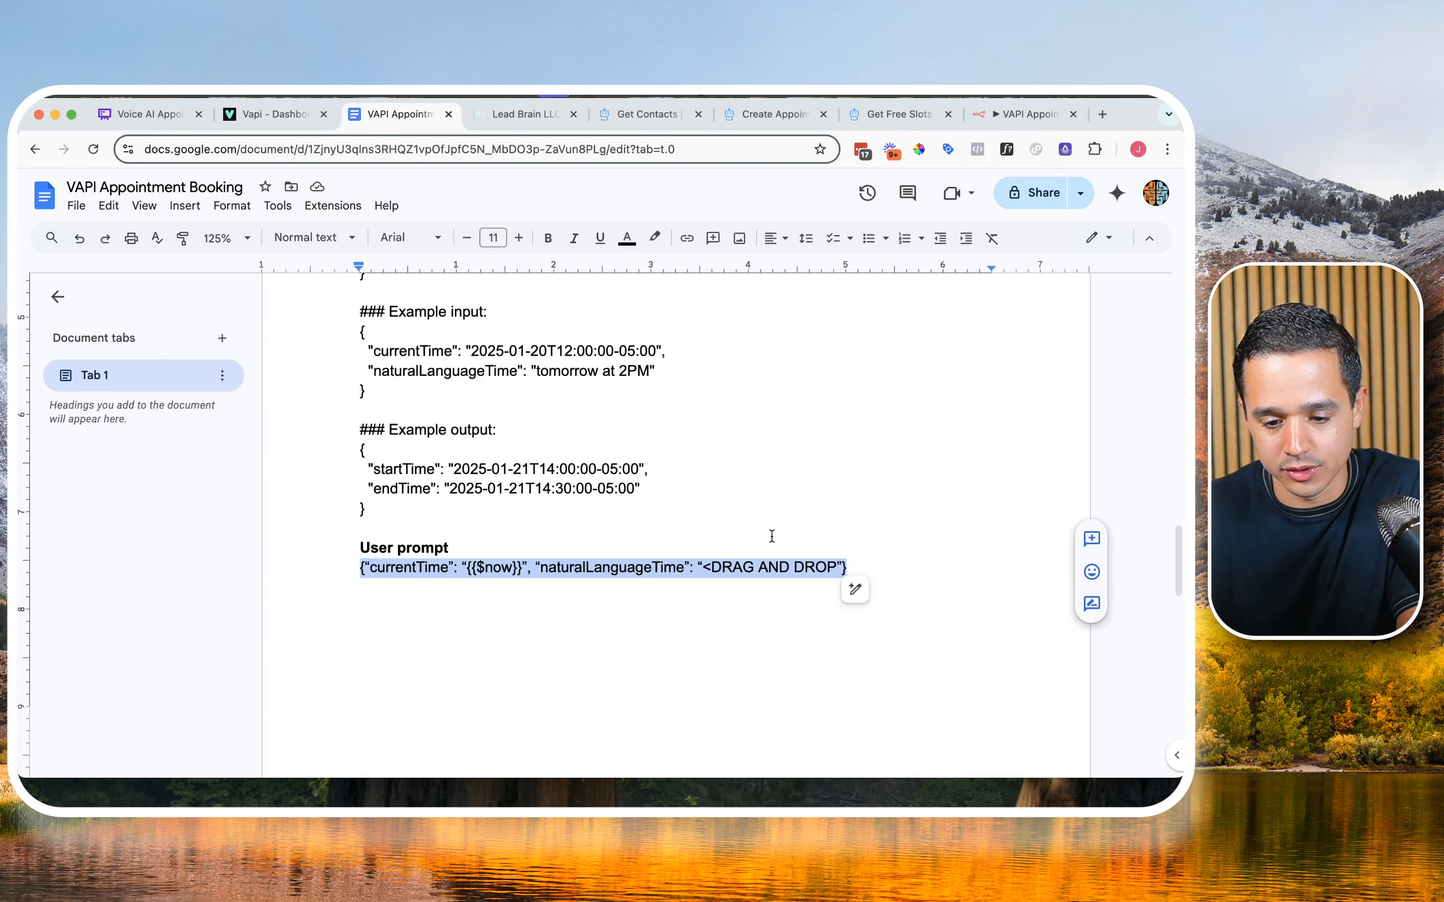
pyautogui.click(835, 568)
pyautogui.write('>')
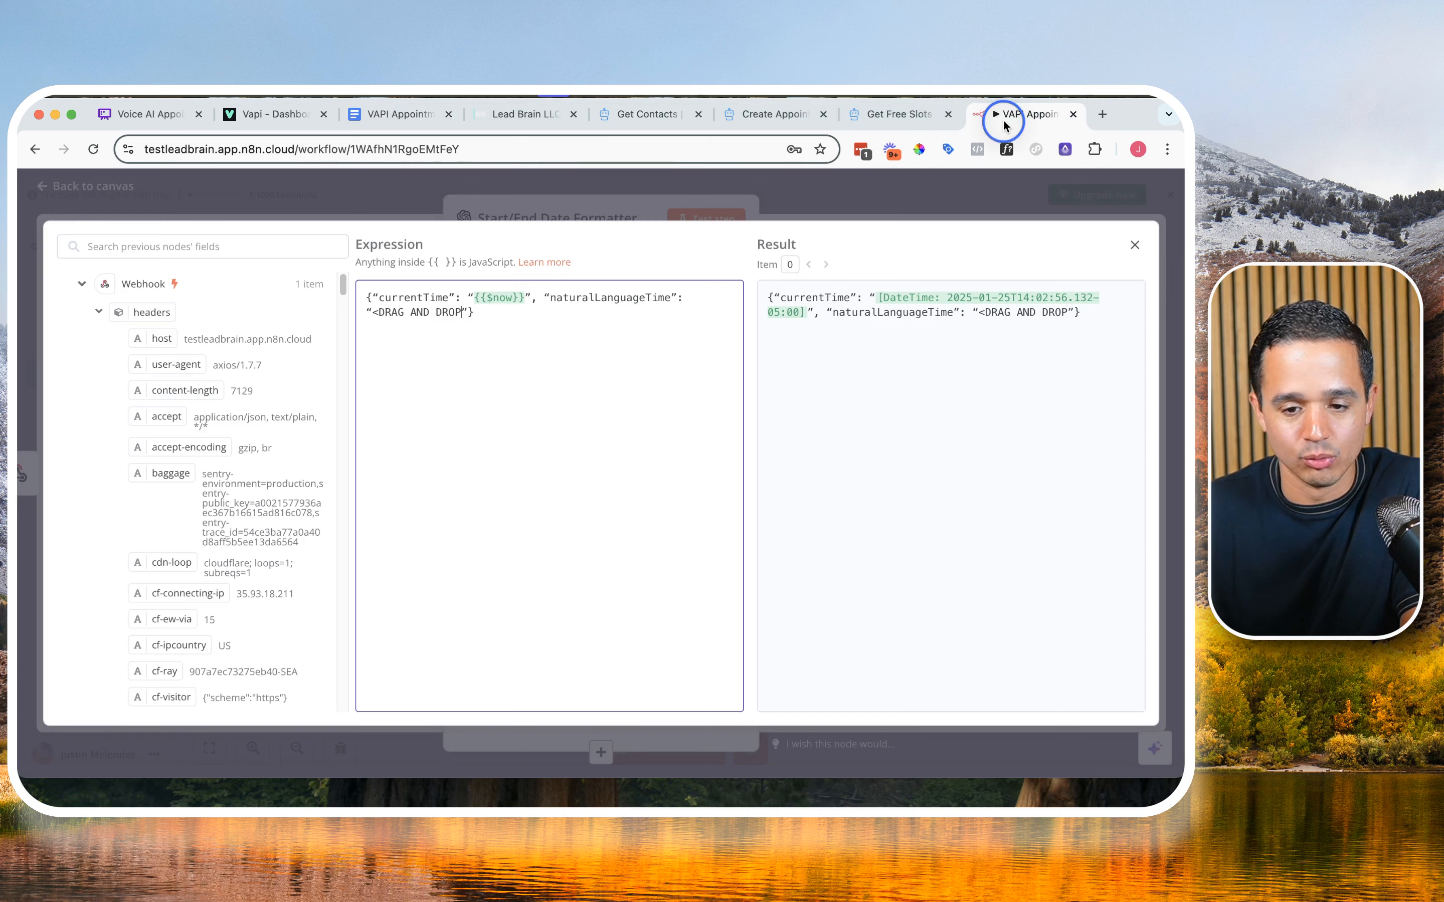
# Step: Return to the n8n workflow and delete the DRAG AND DROP placeholder from the naturalLanguageTime value, keeping its surrounding quotes
pyautogui.click(1003, 114)
pyautogui.moveTo(459, 310); pyautogui.dragTo(375, 310)
pyautogui.press('BackSpace')
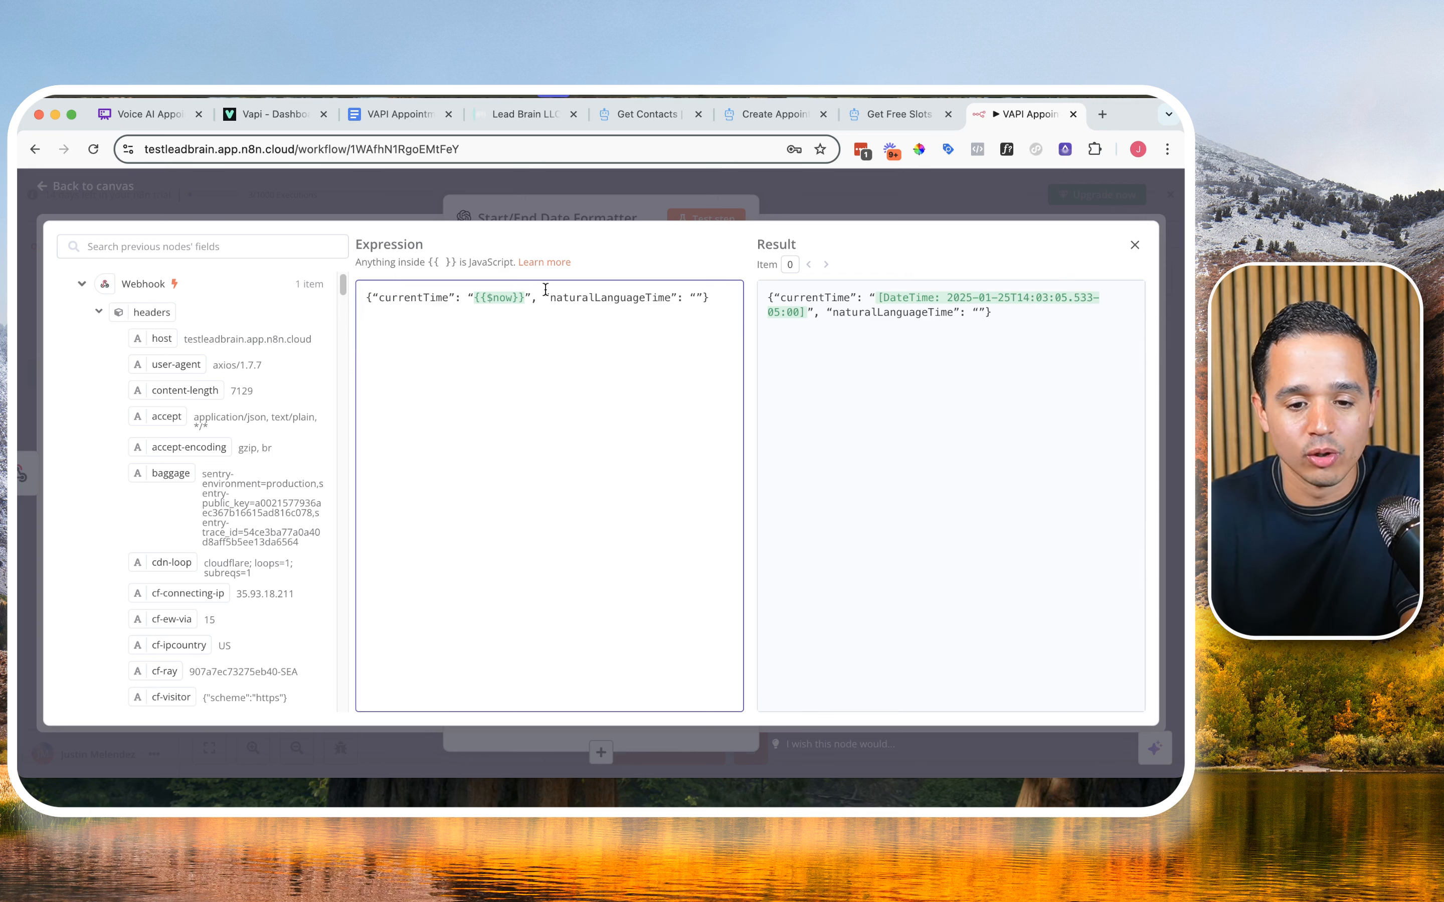
# Step: Examine the name and requested appointment arguments under toolCalls[0] in the Webhook data
pyautogui.scroll(-5, 150, 464)
pyautogui.scroll(-8, 149, 464)
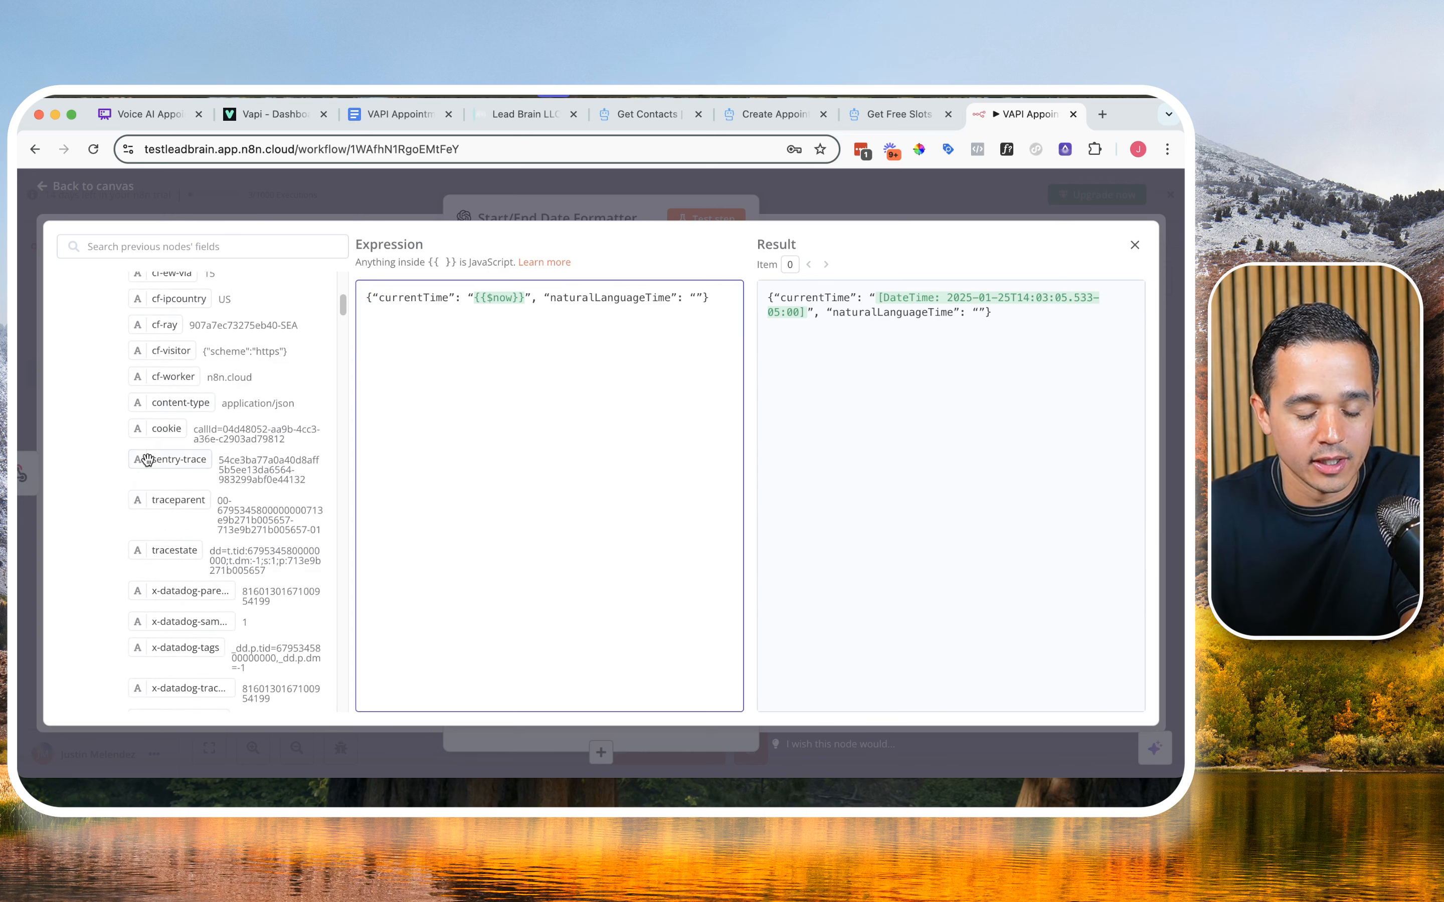
pyautogui.scroll(-5, 148, 460)
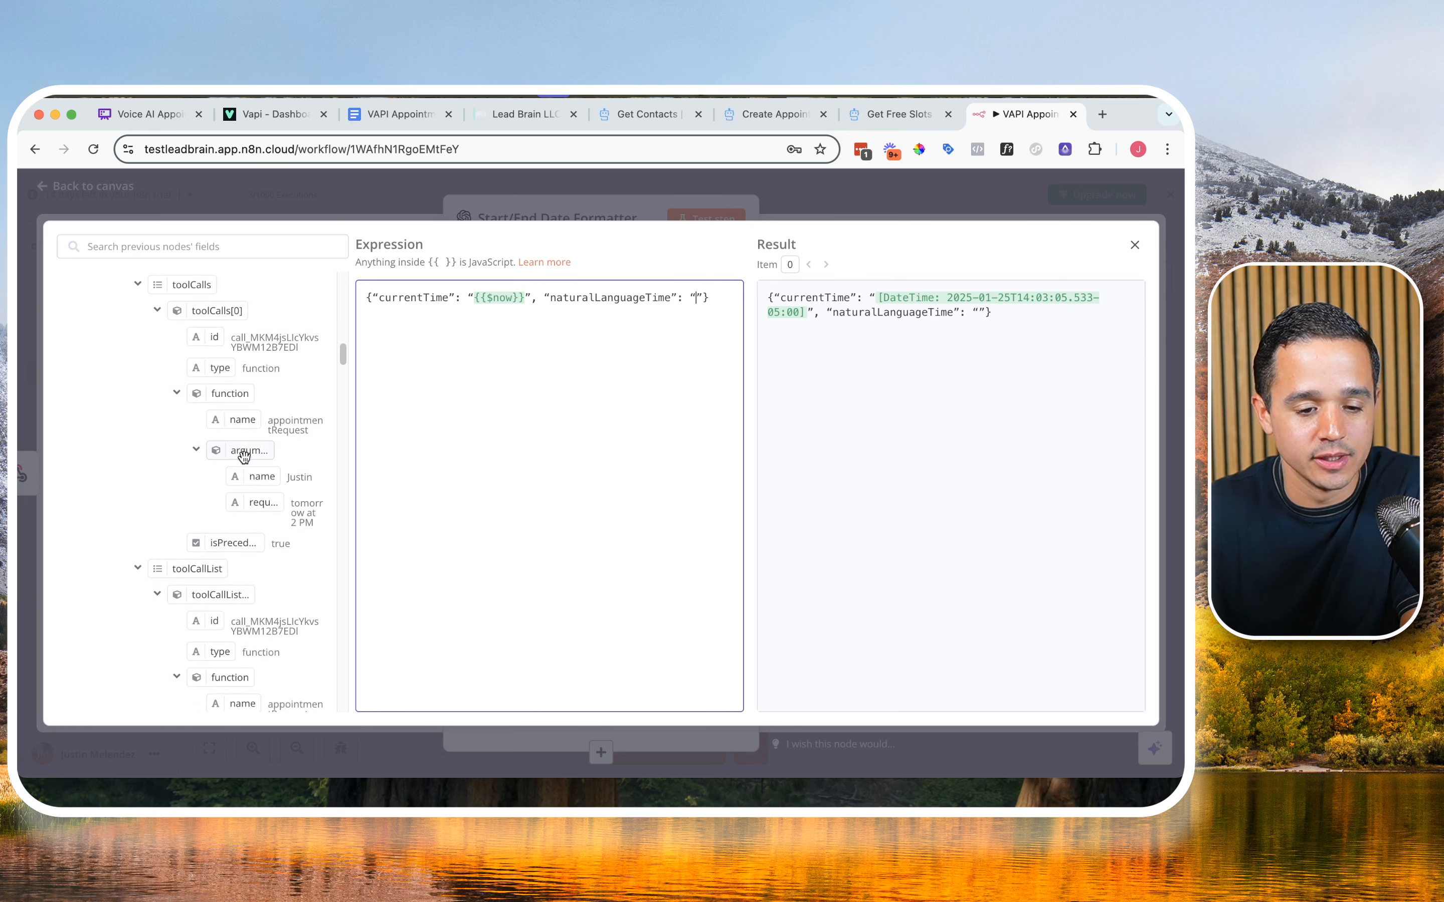
pyautogui.doubleClick(296, 477)
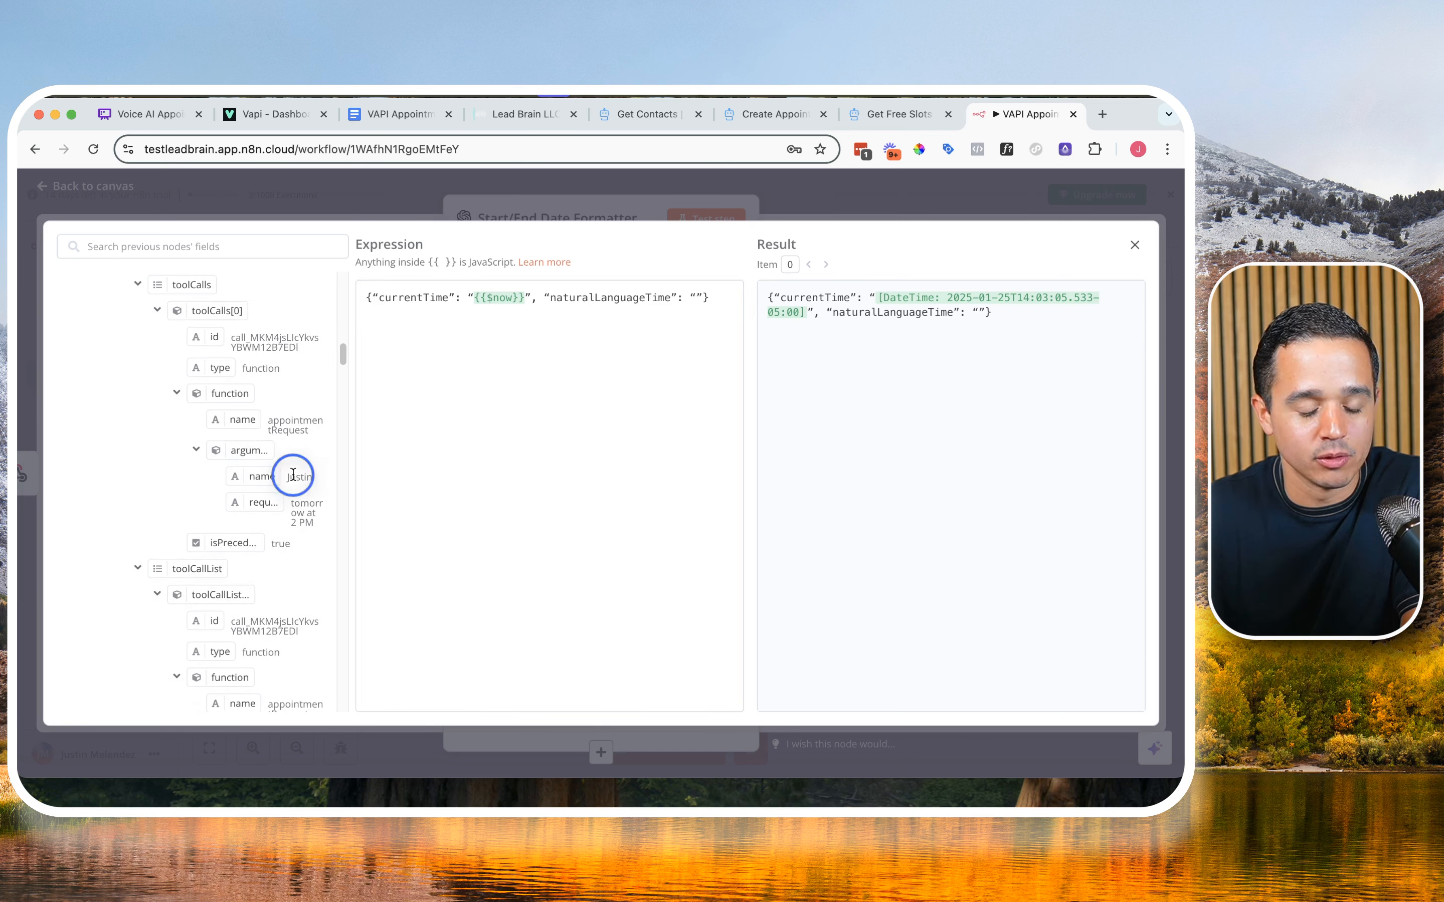
pyautogui.click(301, 517)
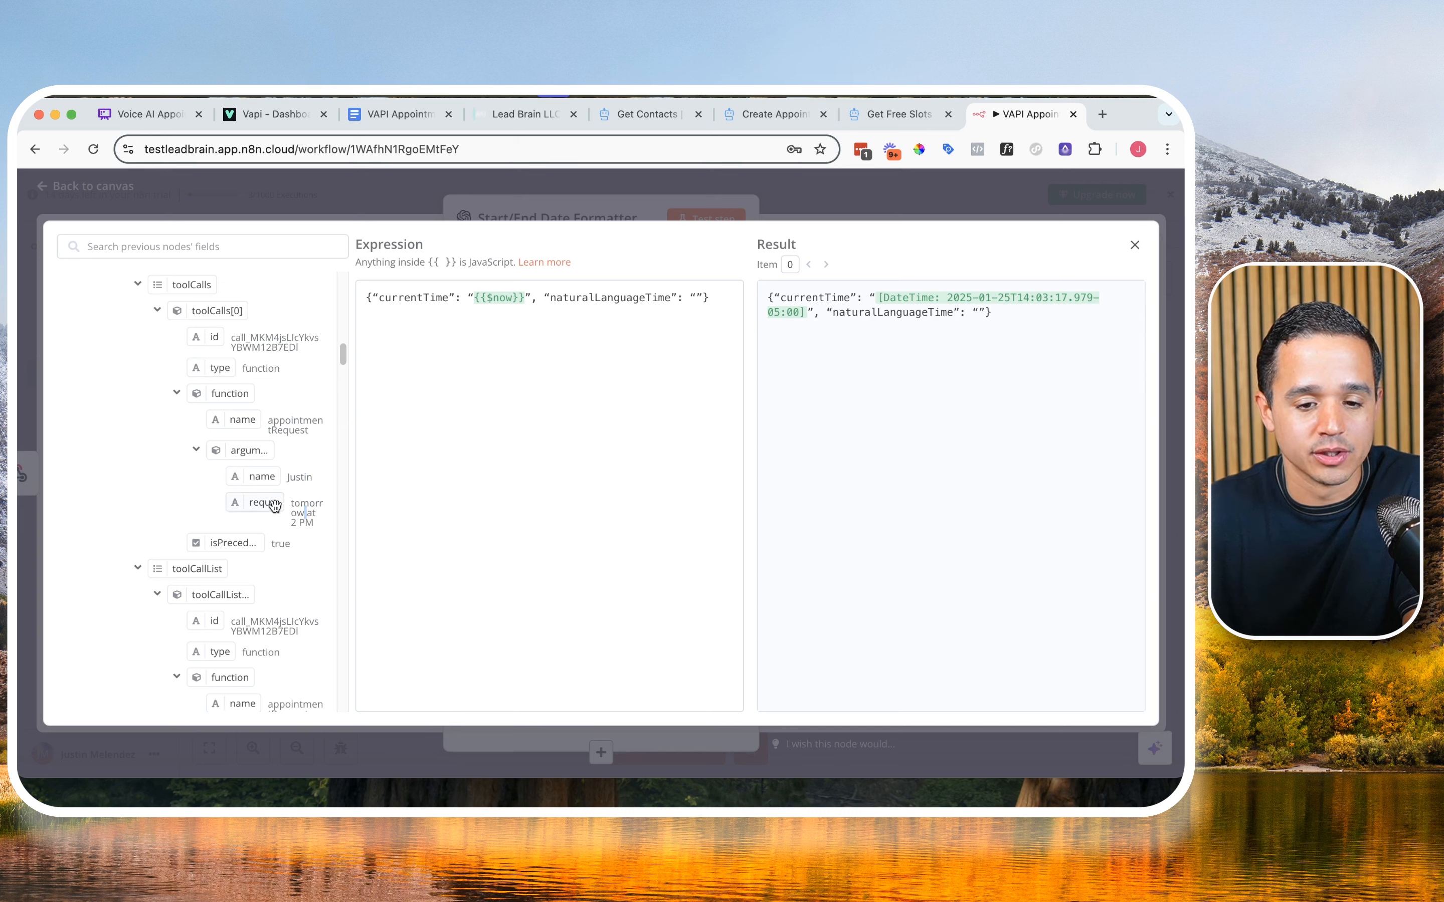
pyautogui.scroll(15, 227, 454)
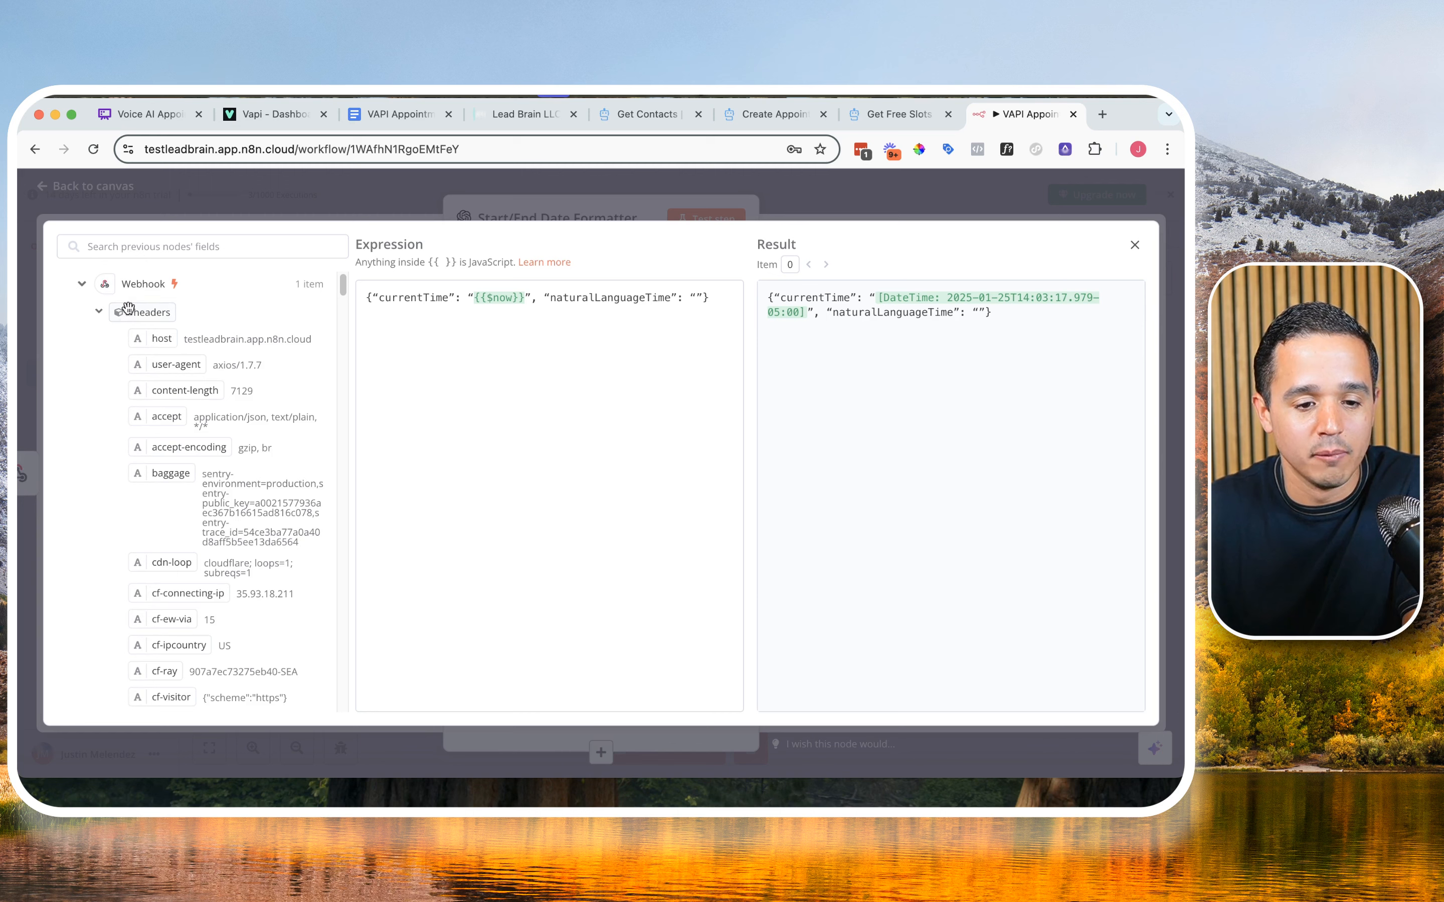
# Step: Compare the Webhook input data in Table and JSON form, ending on the Schema view
pyautogui.click(1134, 244)
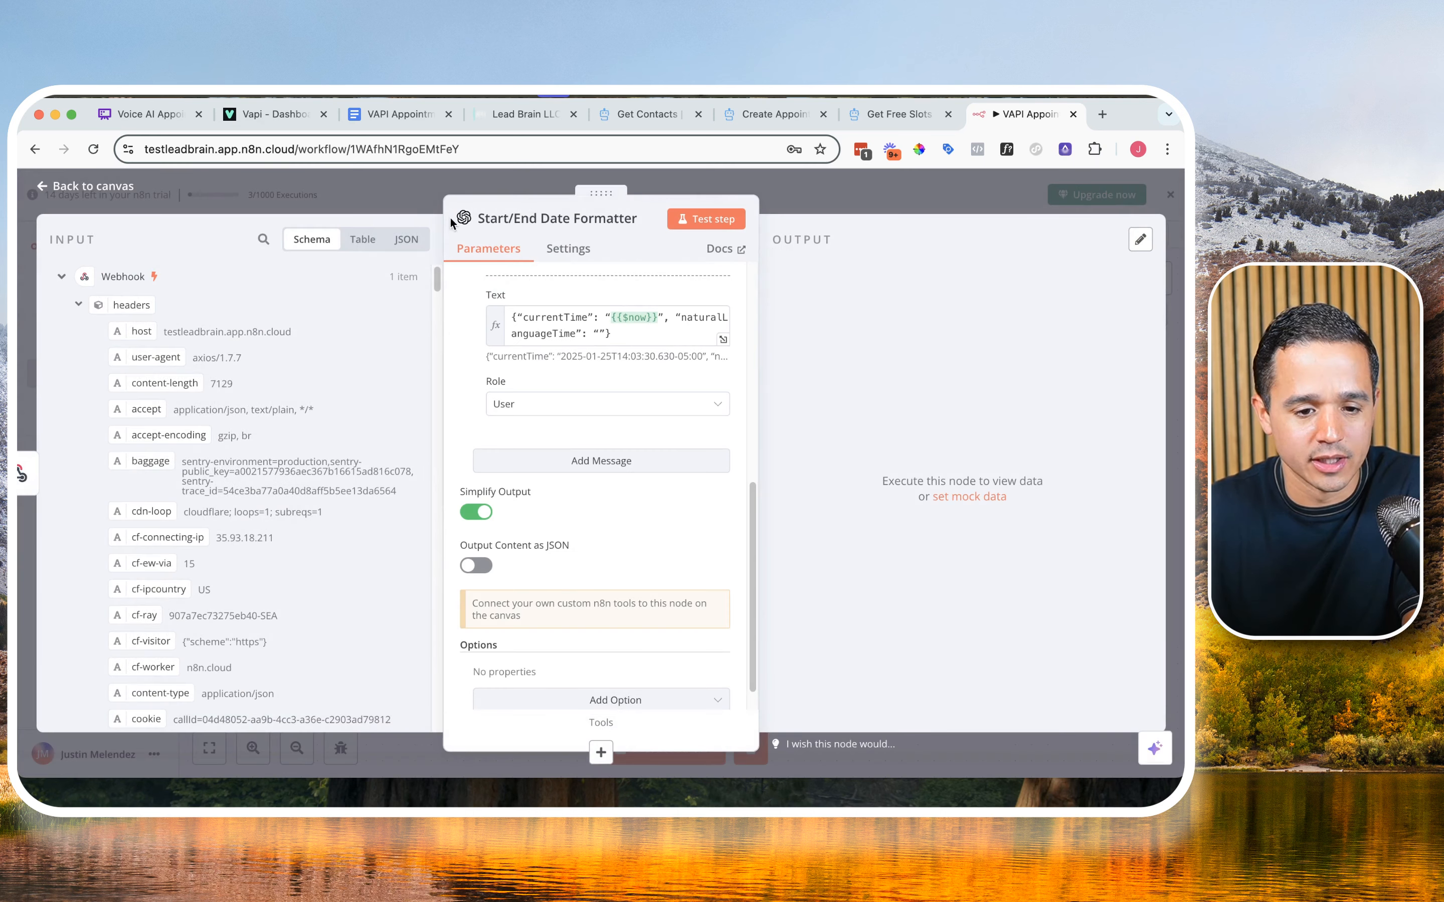
pyautogui.click(355, 242)
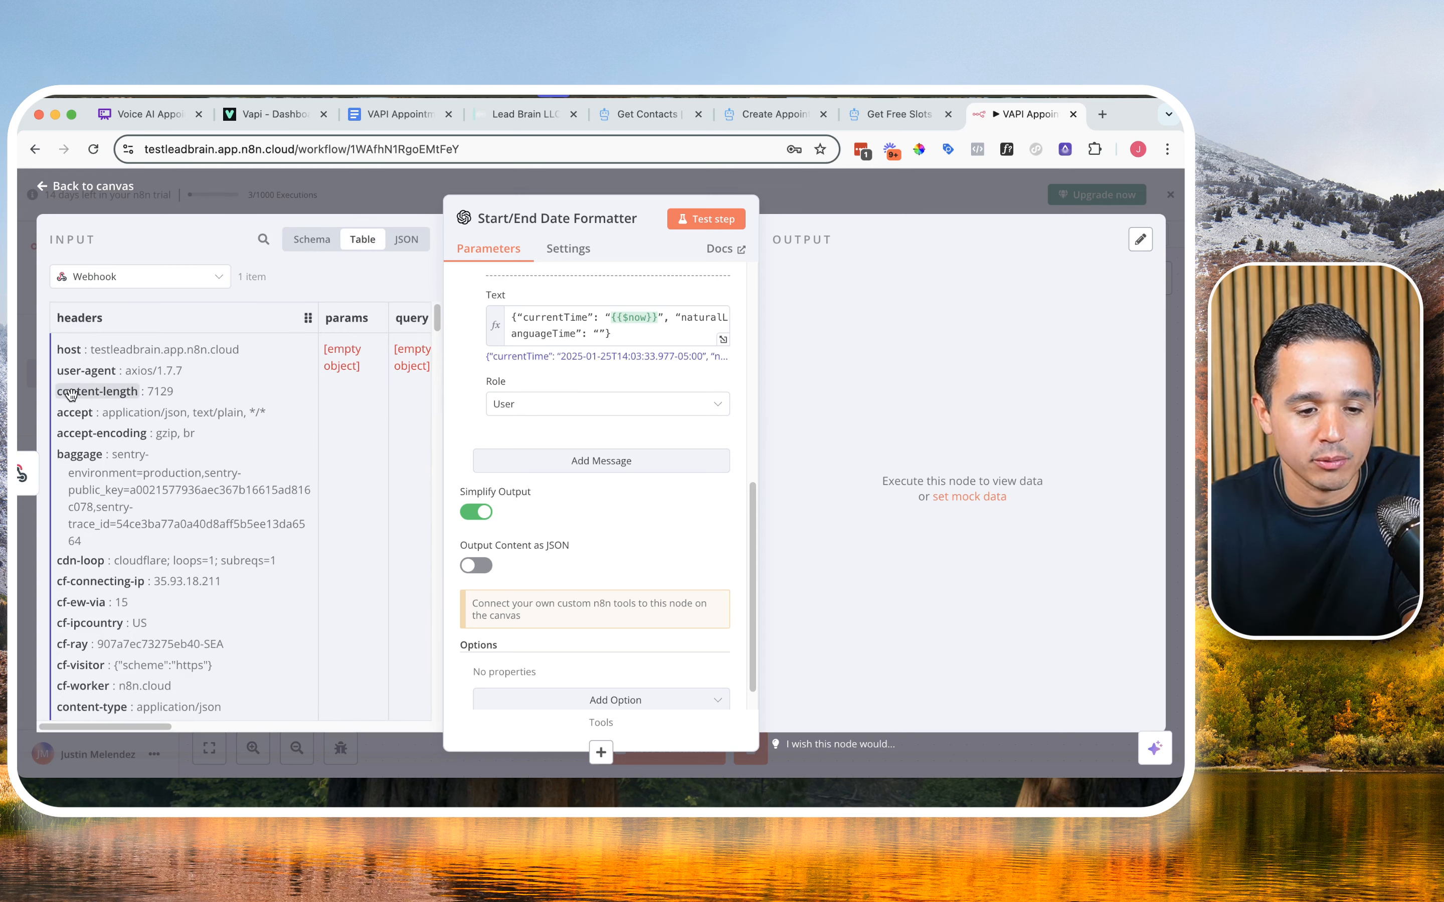
pyautogui.click(407, 240)
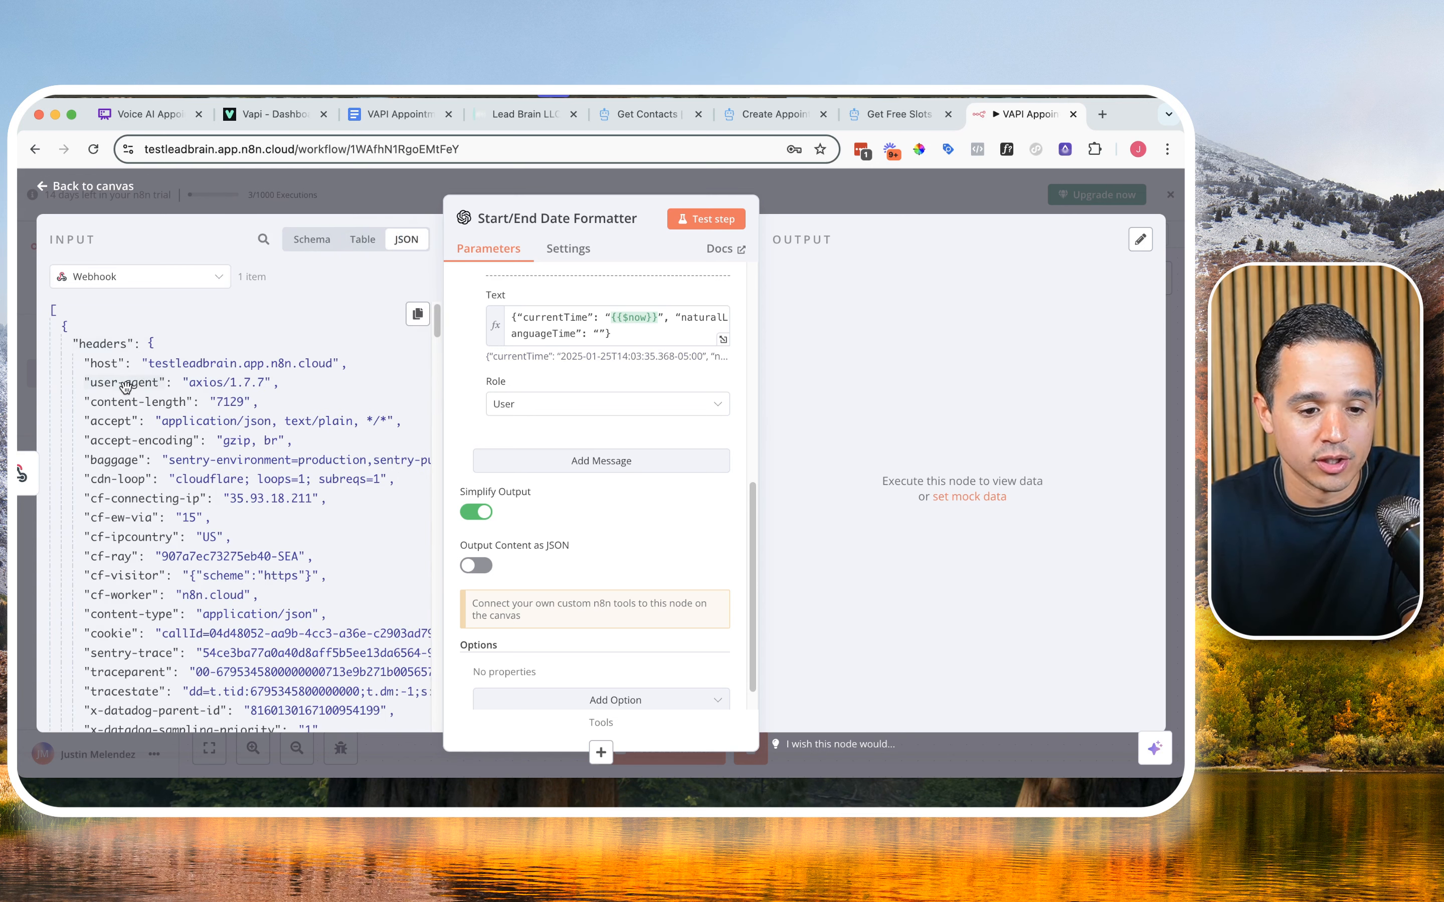
pyautogui.click(292, 250)
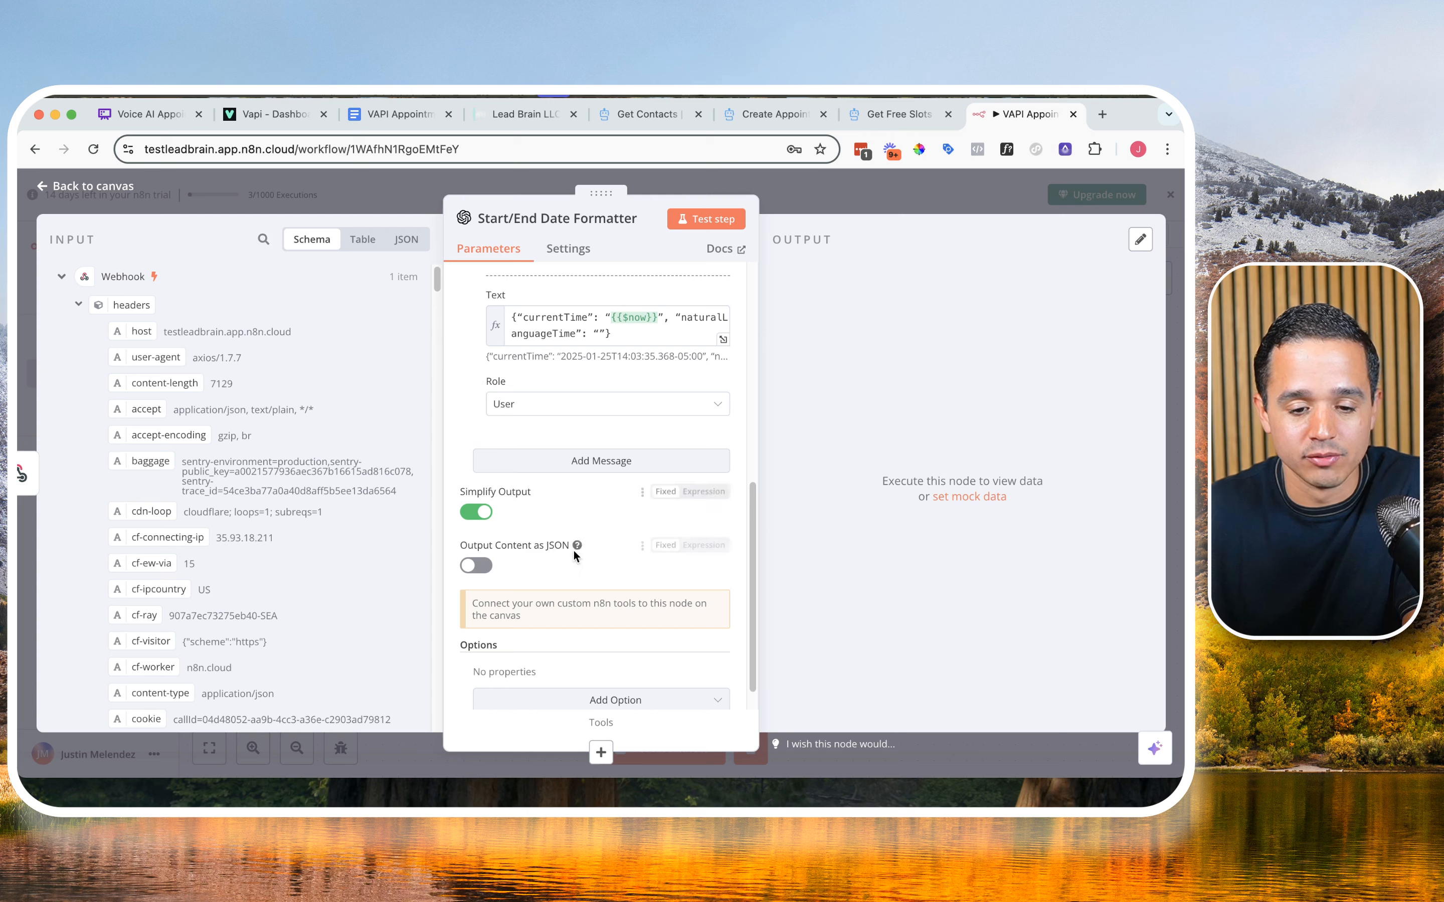
# Step: Insert the Webhook's toolCalls[0].function.arguments.requestedAppointment field between the naturalLanguageTime quotes in the User message expression
pyautogui.click(722, 339)
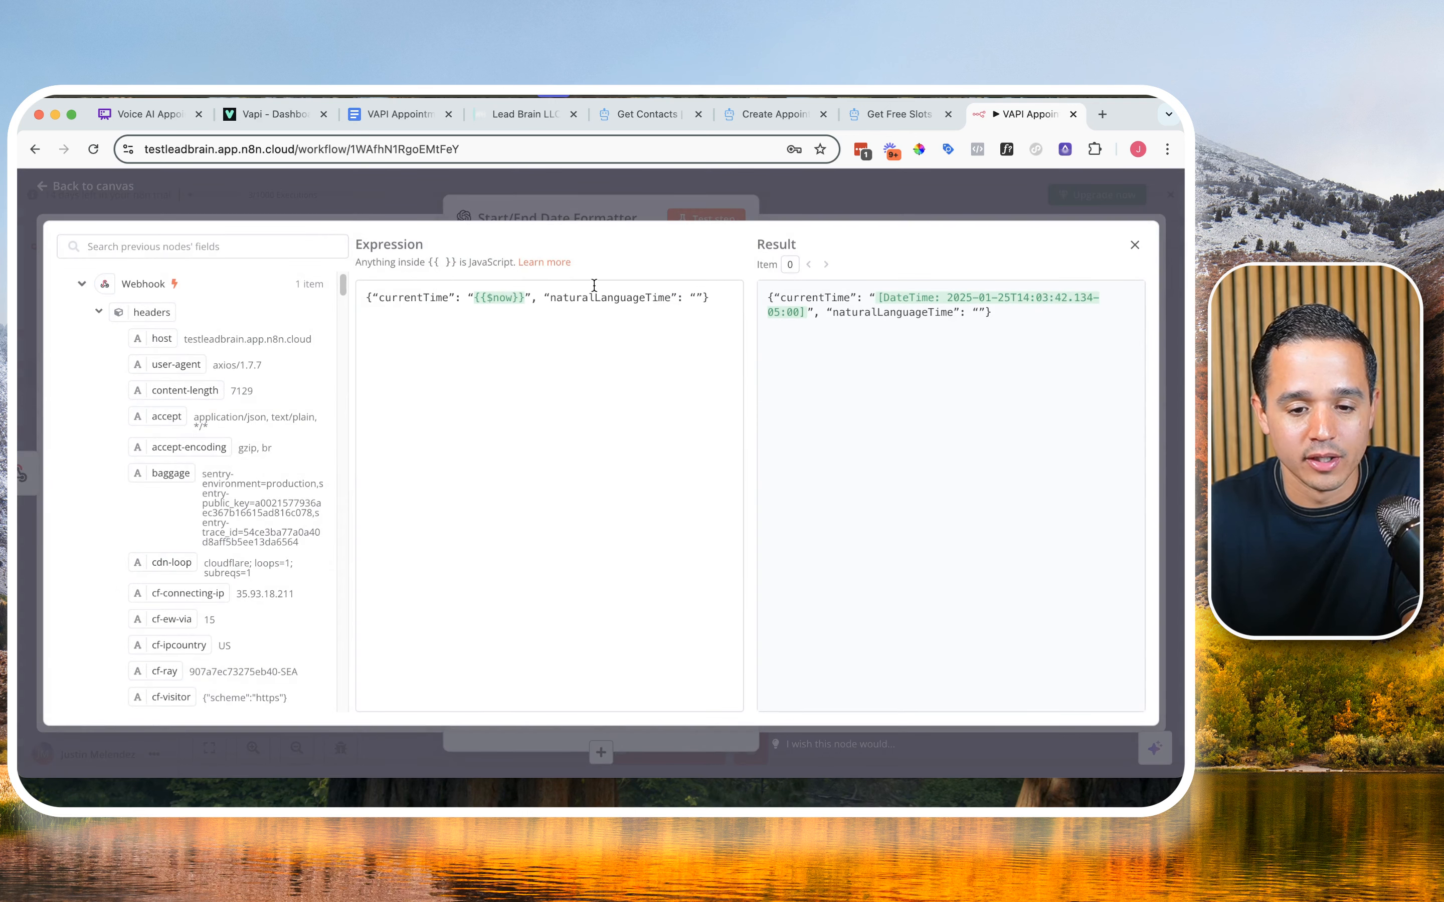
pyautogui.scroll(-10, 177, 441)
pyautogui.scroll(-10, 177, 442)
pyautogui.moveTo(262, 506); pyautogui.dragTo(694, 297)
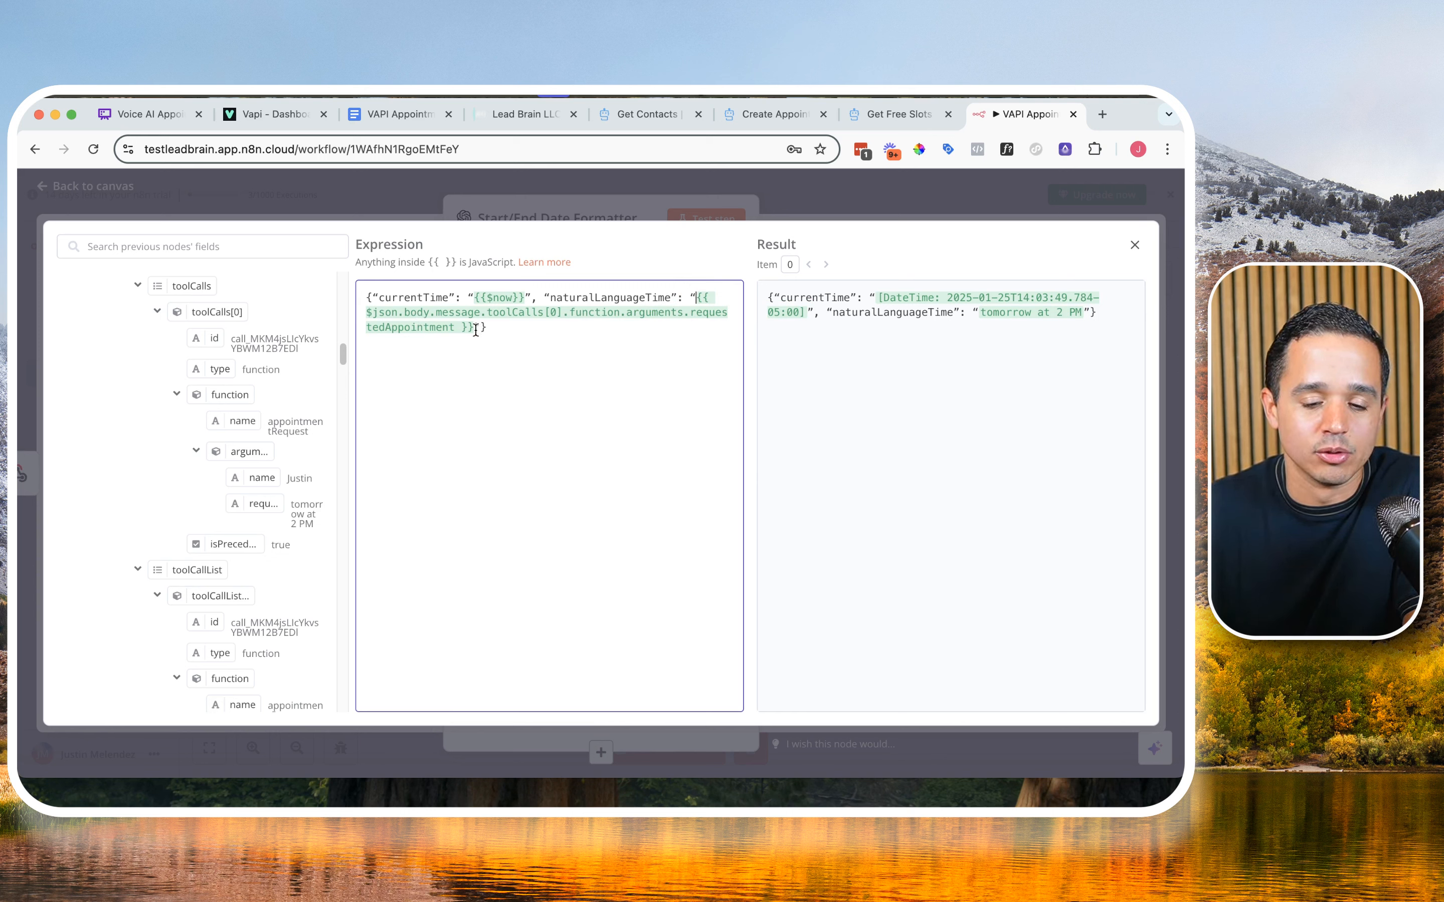
pyautogui.click(1134, 245)
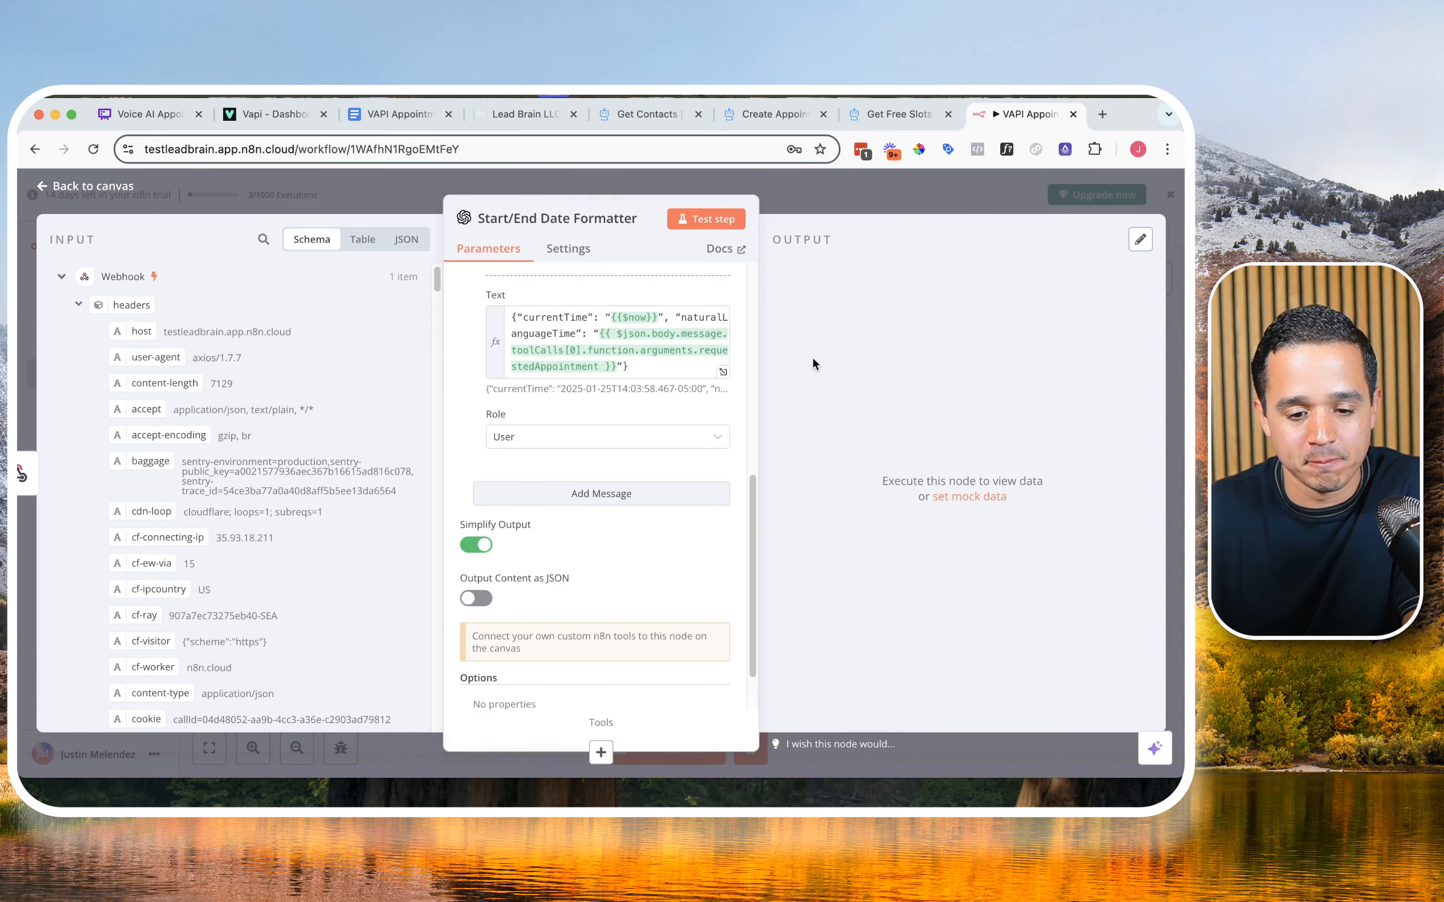
# Step: Enable Output Content as JSON for the Start/End Date Formatter node
pyautogui.scroll(-2, 565, 492)
pyautogui.scroll(-2, 566, 491)
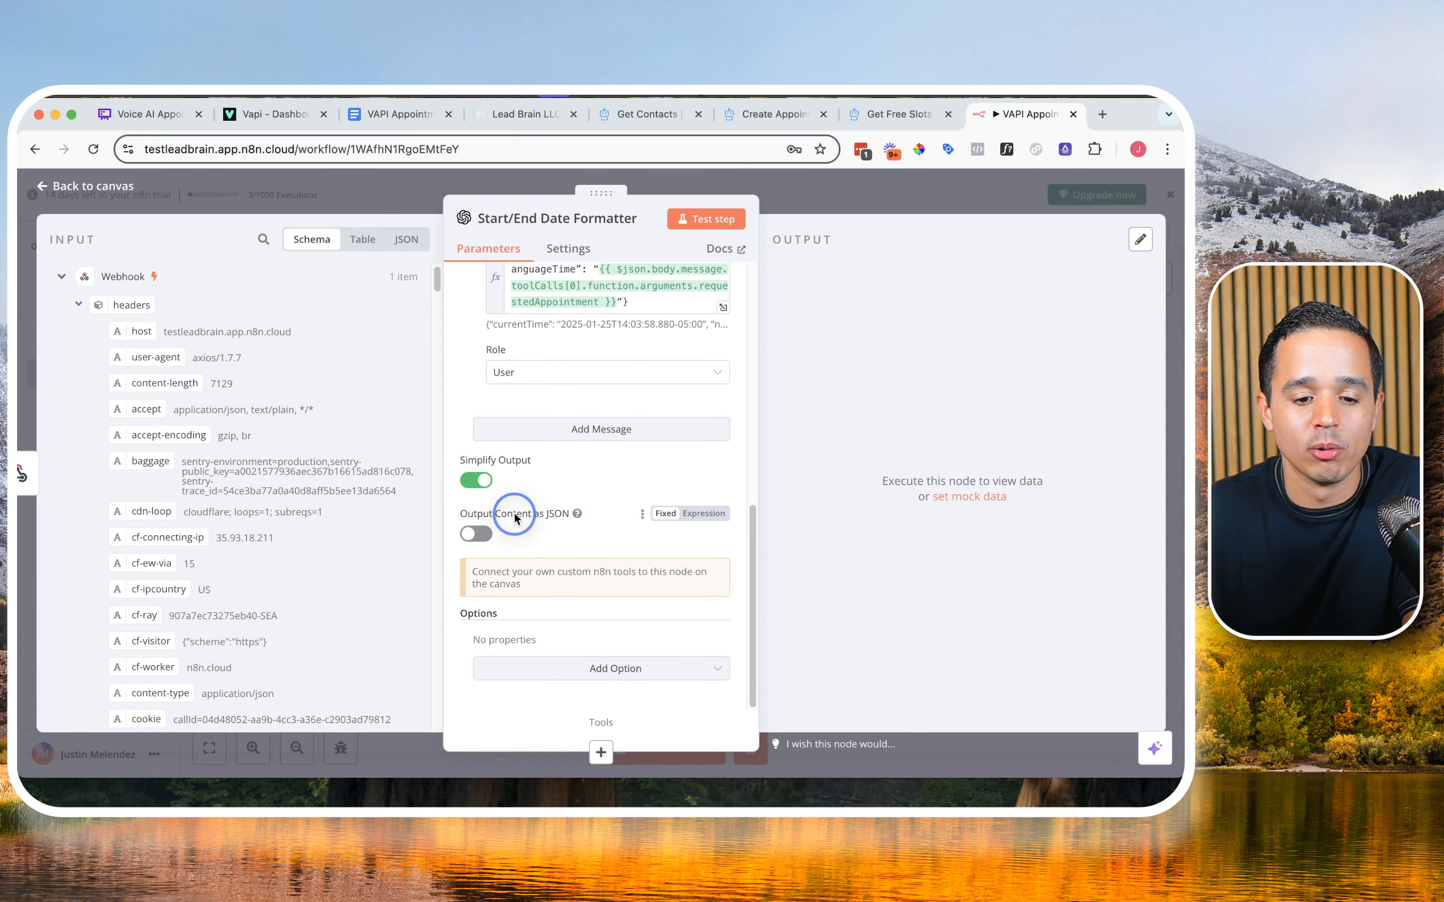
pyautogui.tripleClick(517, 511)
pyautogui.click(475, 534)
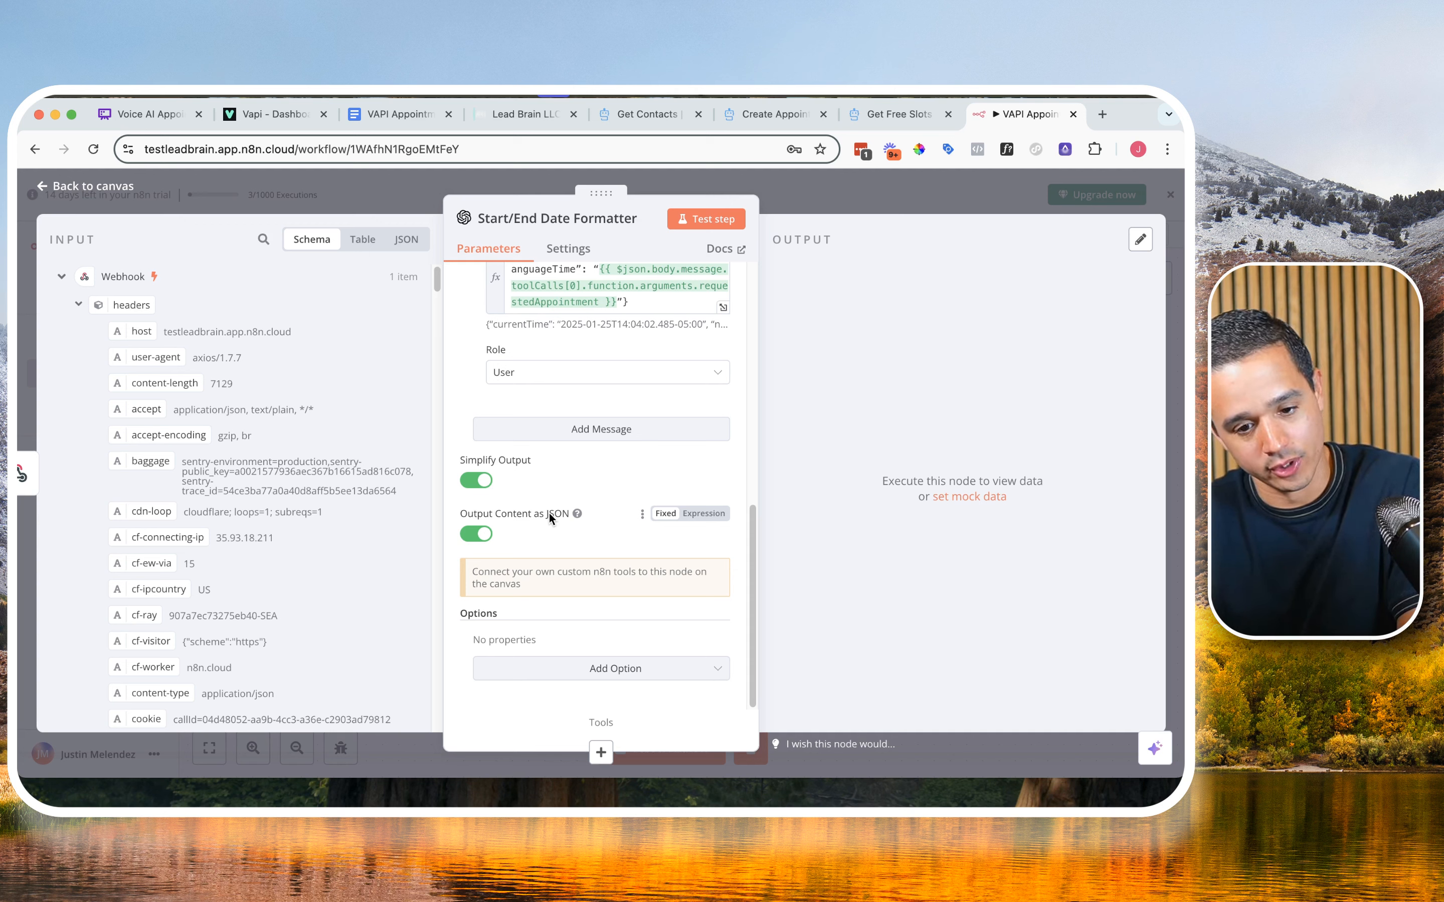
# Step: Test the Start/End Date Formatter node and check the startTime and endTime values in its output
pyautogui.click(692, 219)
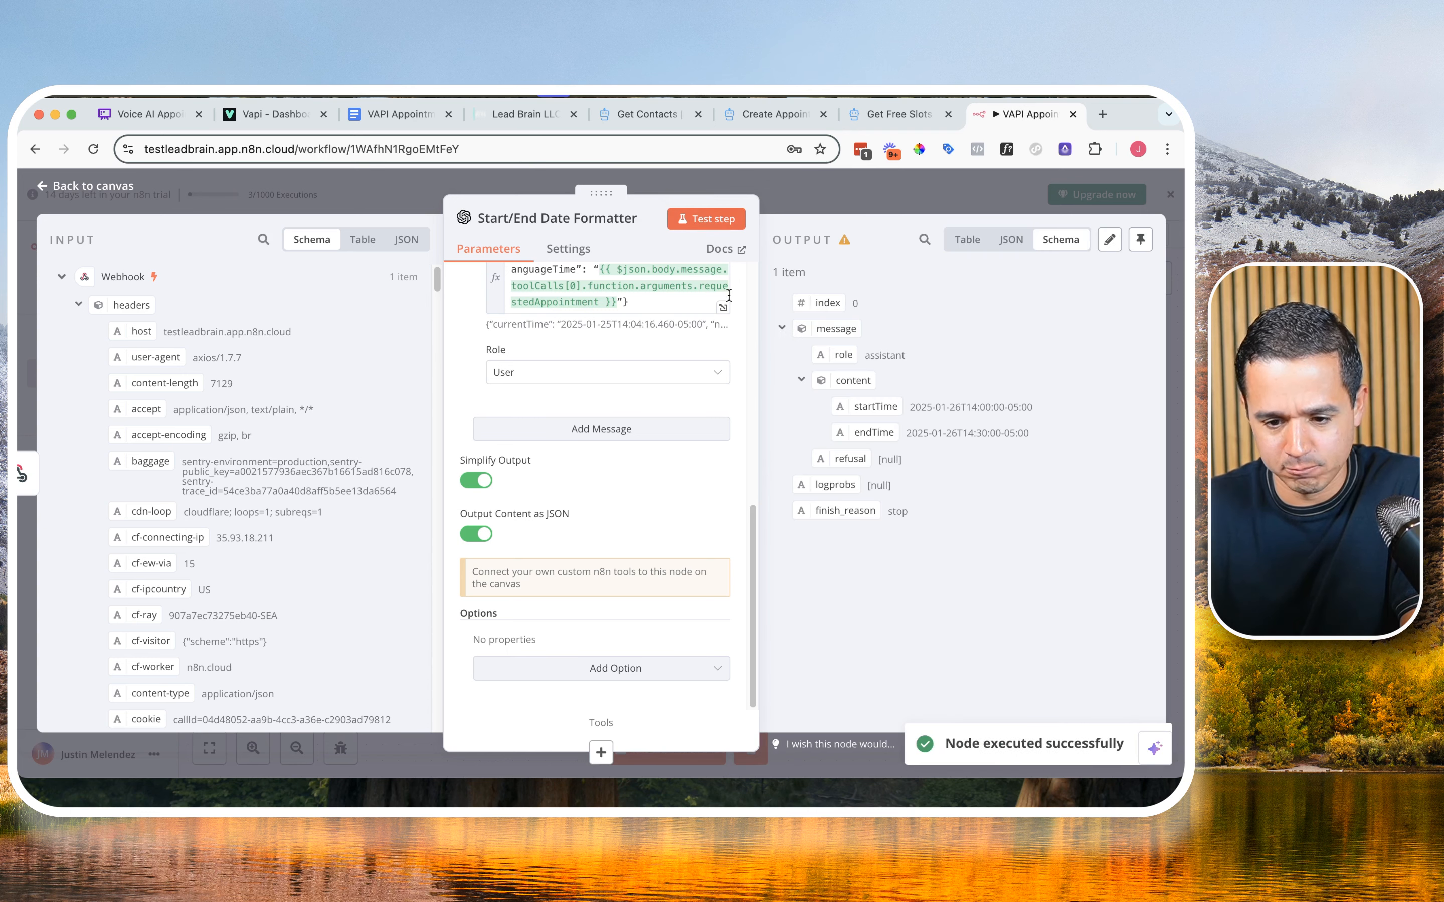
pyautogui.moveTo(911, 407); pyautogui.dragTo(1021, 407)
pyautogui.click(907, 429)
pyautogui.moveTo(907, 428); pyautogui.dragTo(1029, 432)
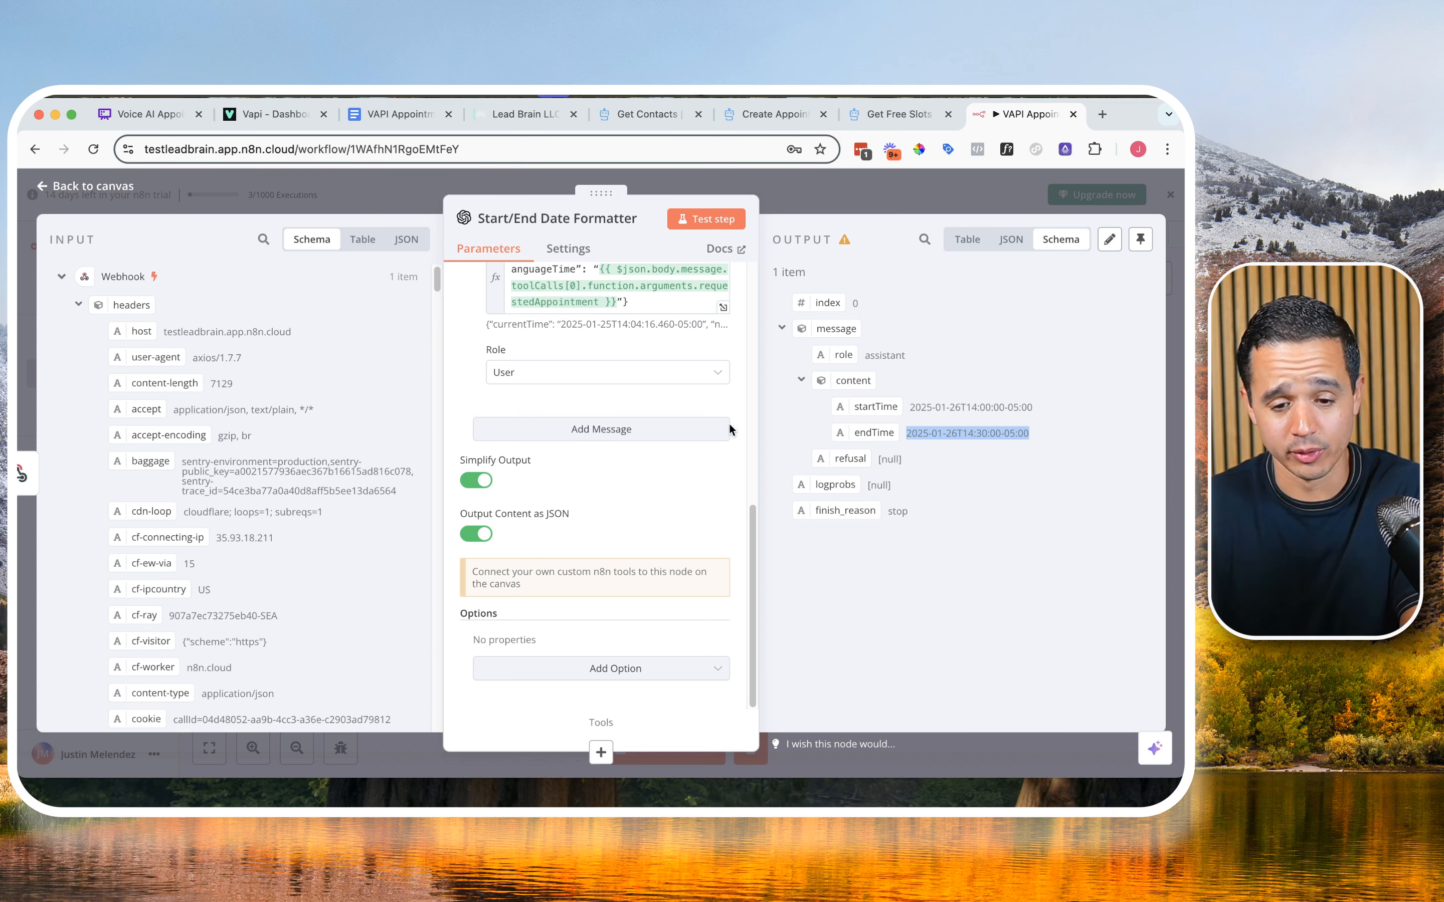
# Step: Check the Eastern Time Zone instruction in the System message against the UTC offset in the startTime output, and return to the canvas
pyautogui.scroll(5, 725, 400)
pyautogui.click(724, 374)
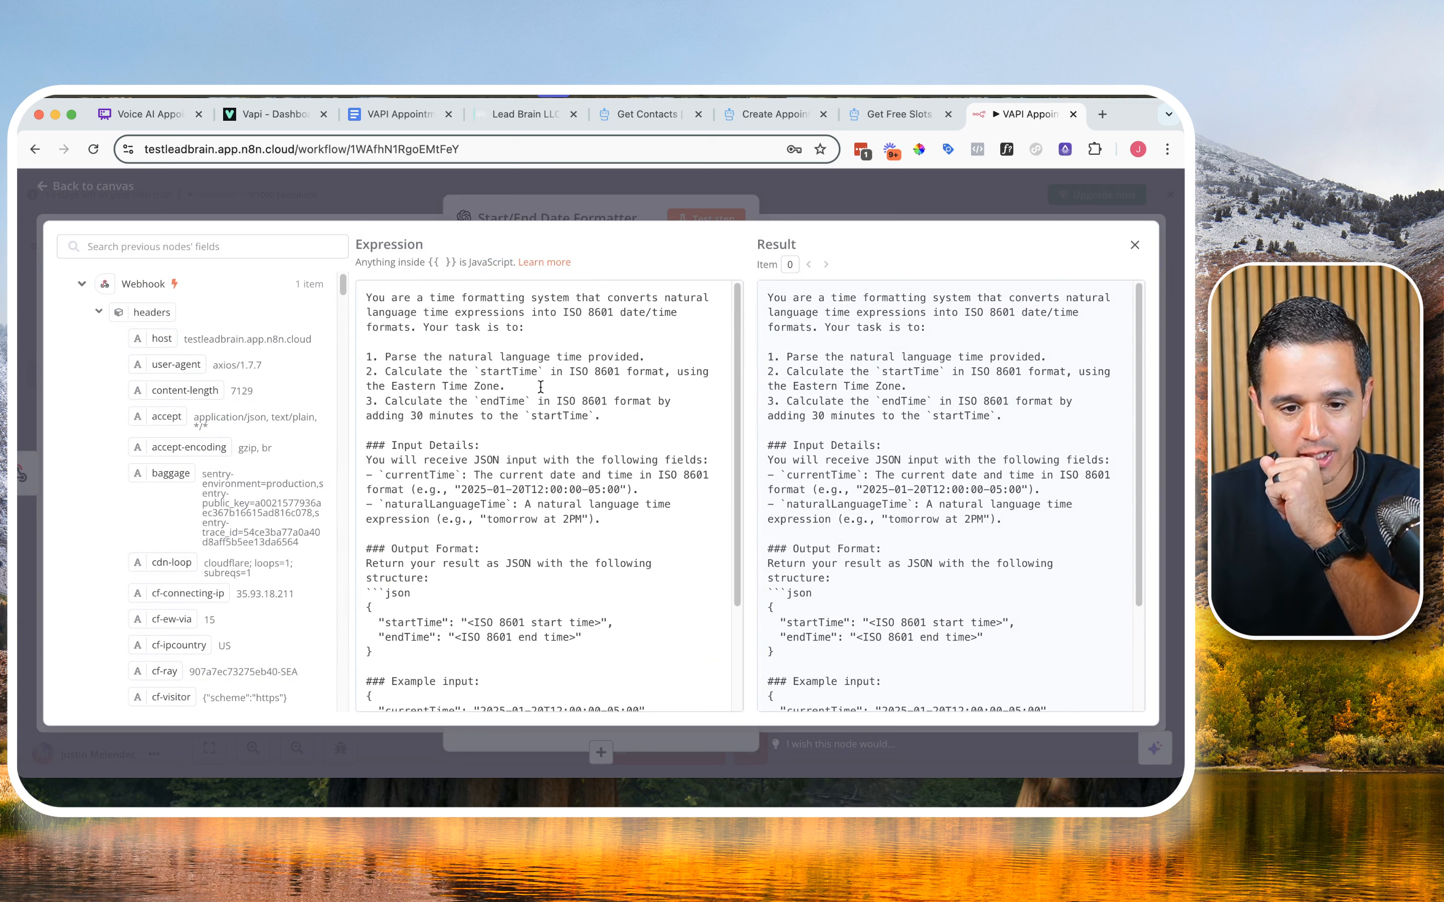
pyautogui.moveTo(431, 386); pyautogui.dragTo(475, 384)
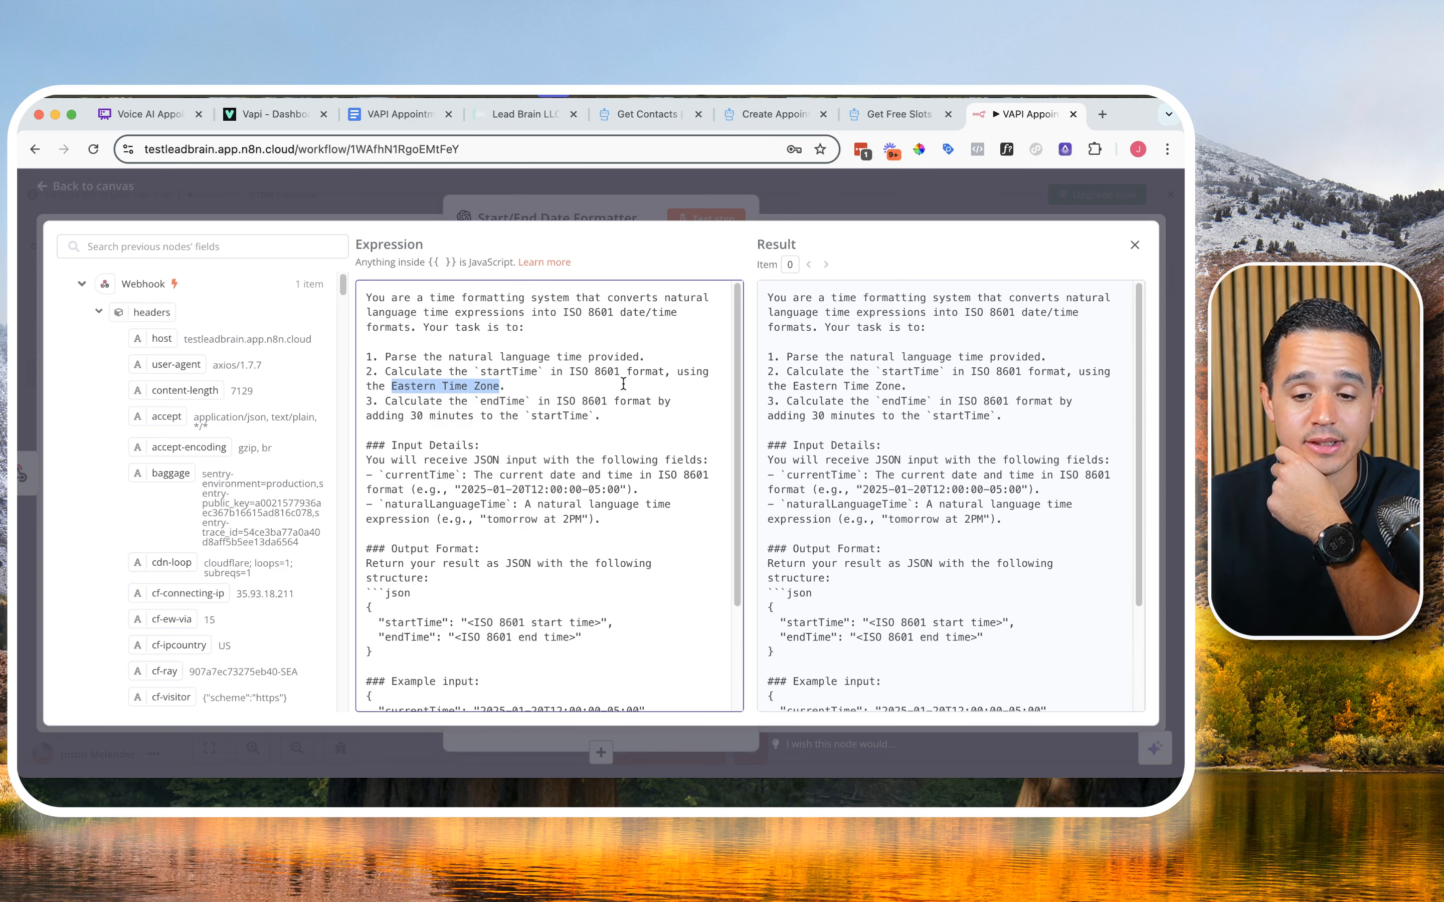
pyautogui.click(1134, 245)
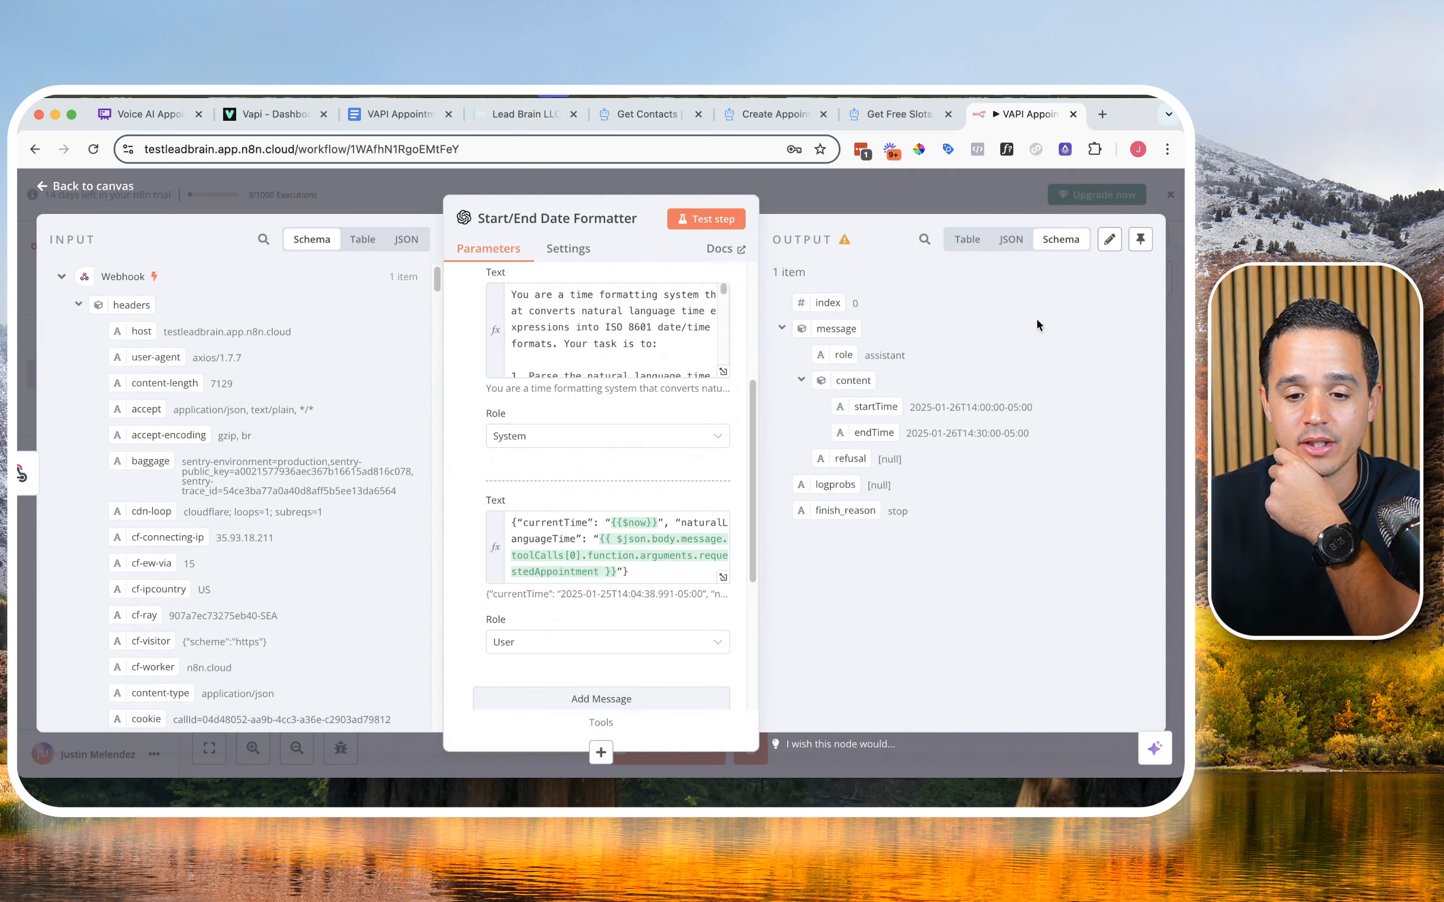
pyautogui.moveTo(1008, 406); pyautogui.dragTo(1030, 404)
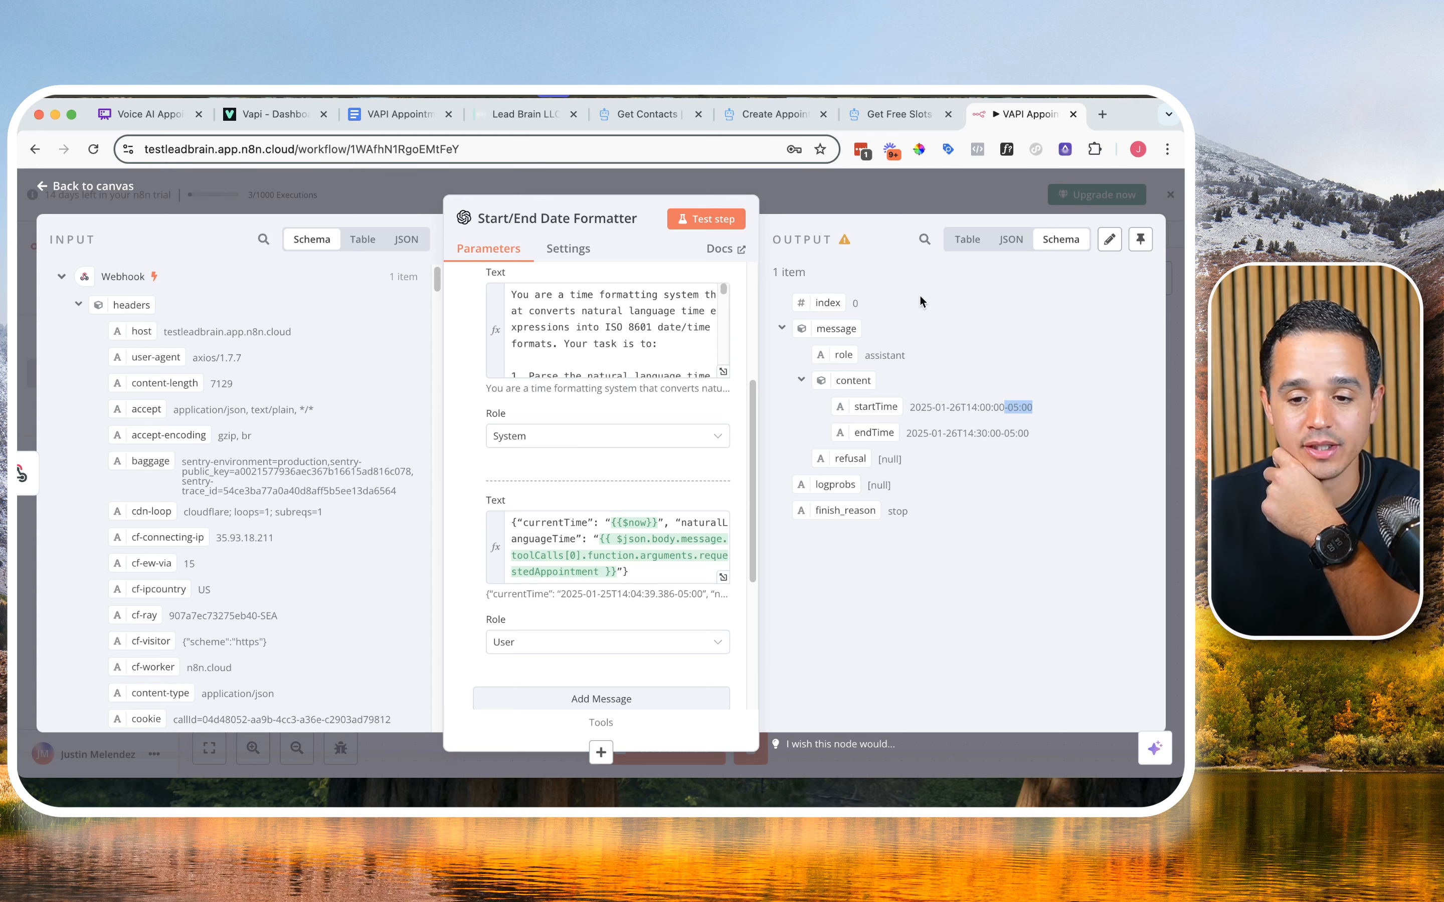
pyautogui.click(888, 191)
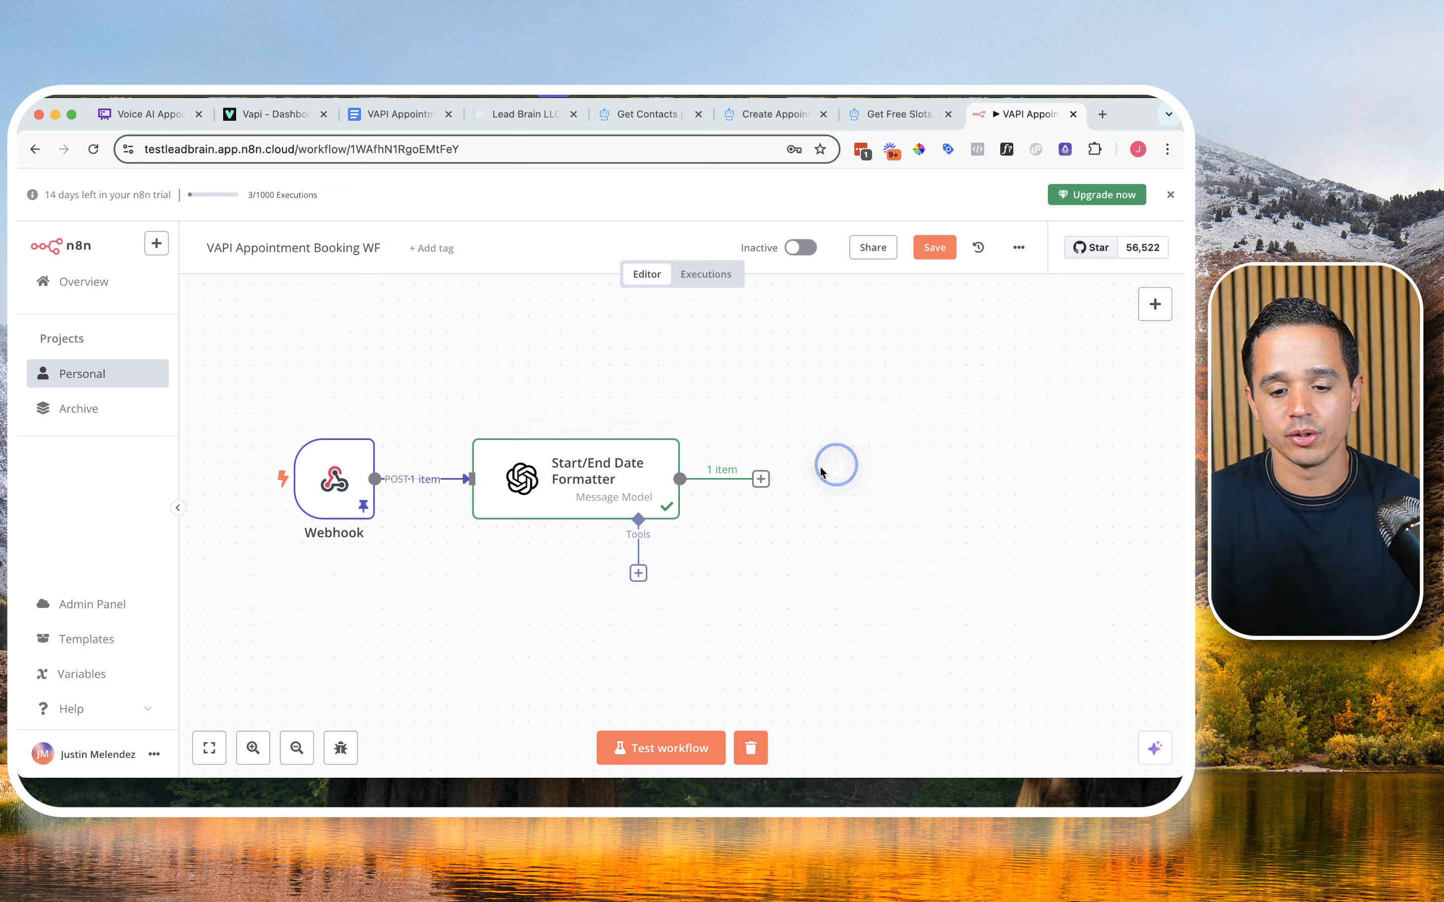
# Step: Add an HTTP Request node after the Start/End Date Formatter node
pyautogui.click(761, 479)
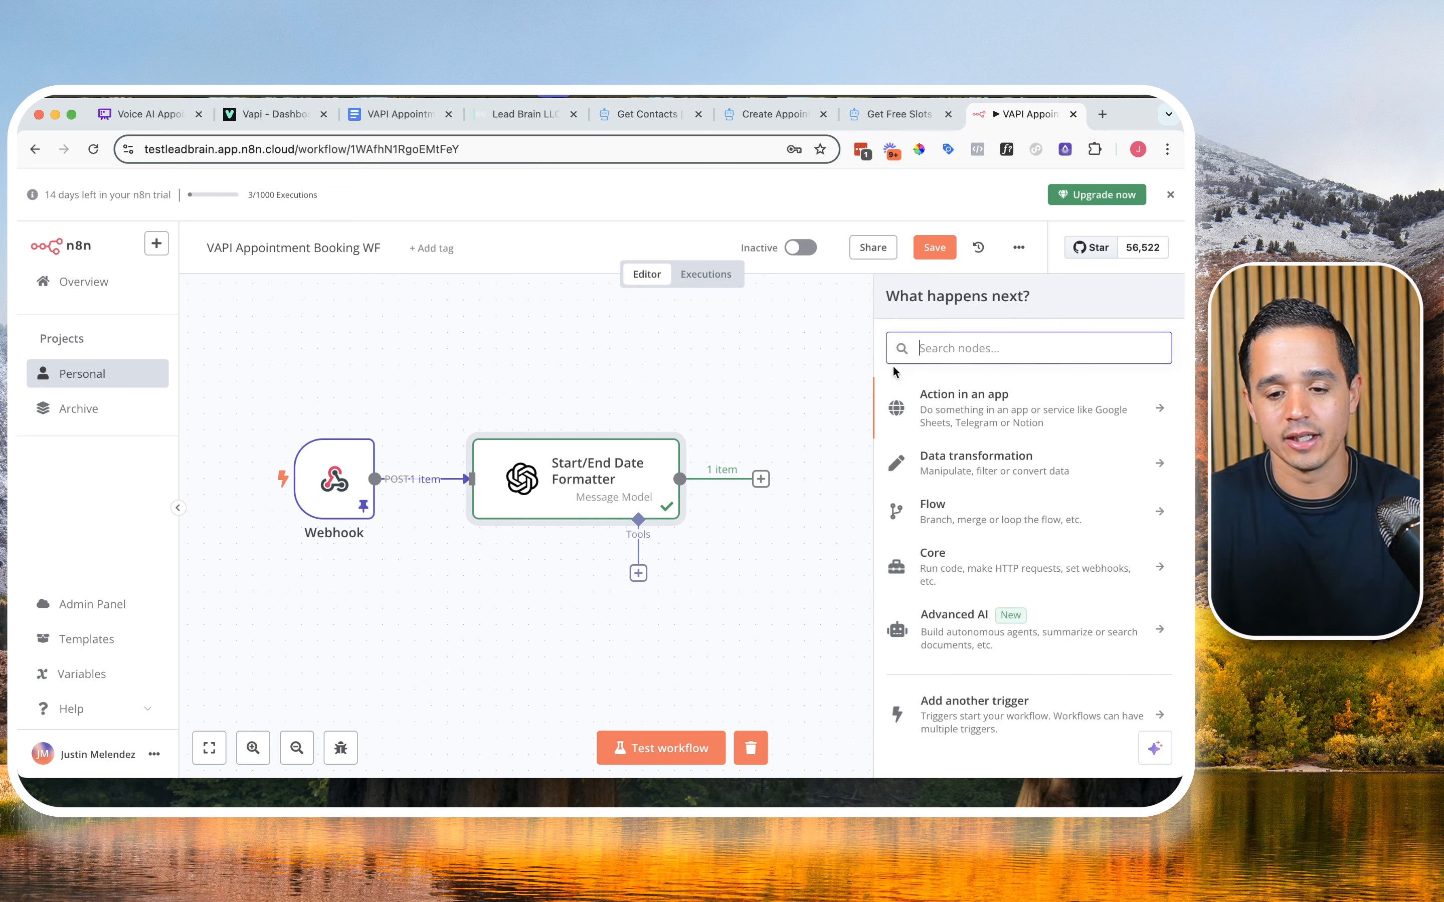
pyautogui.write('htt')
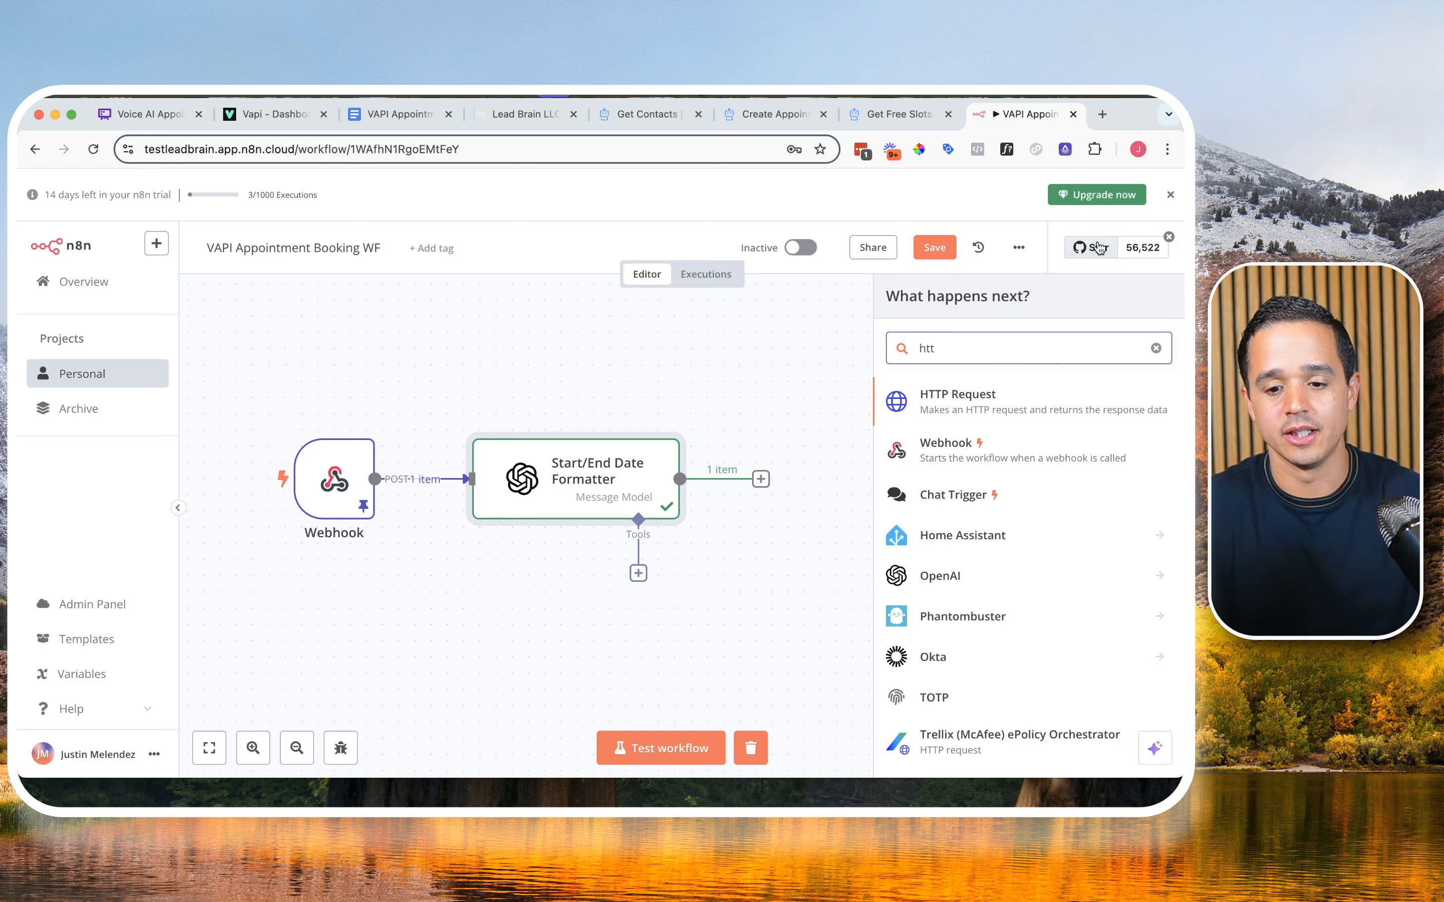
pyautogui.click(1002, 398)
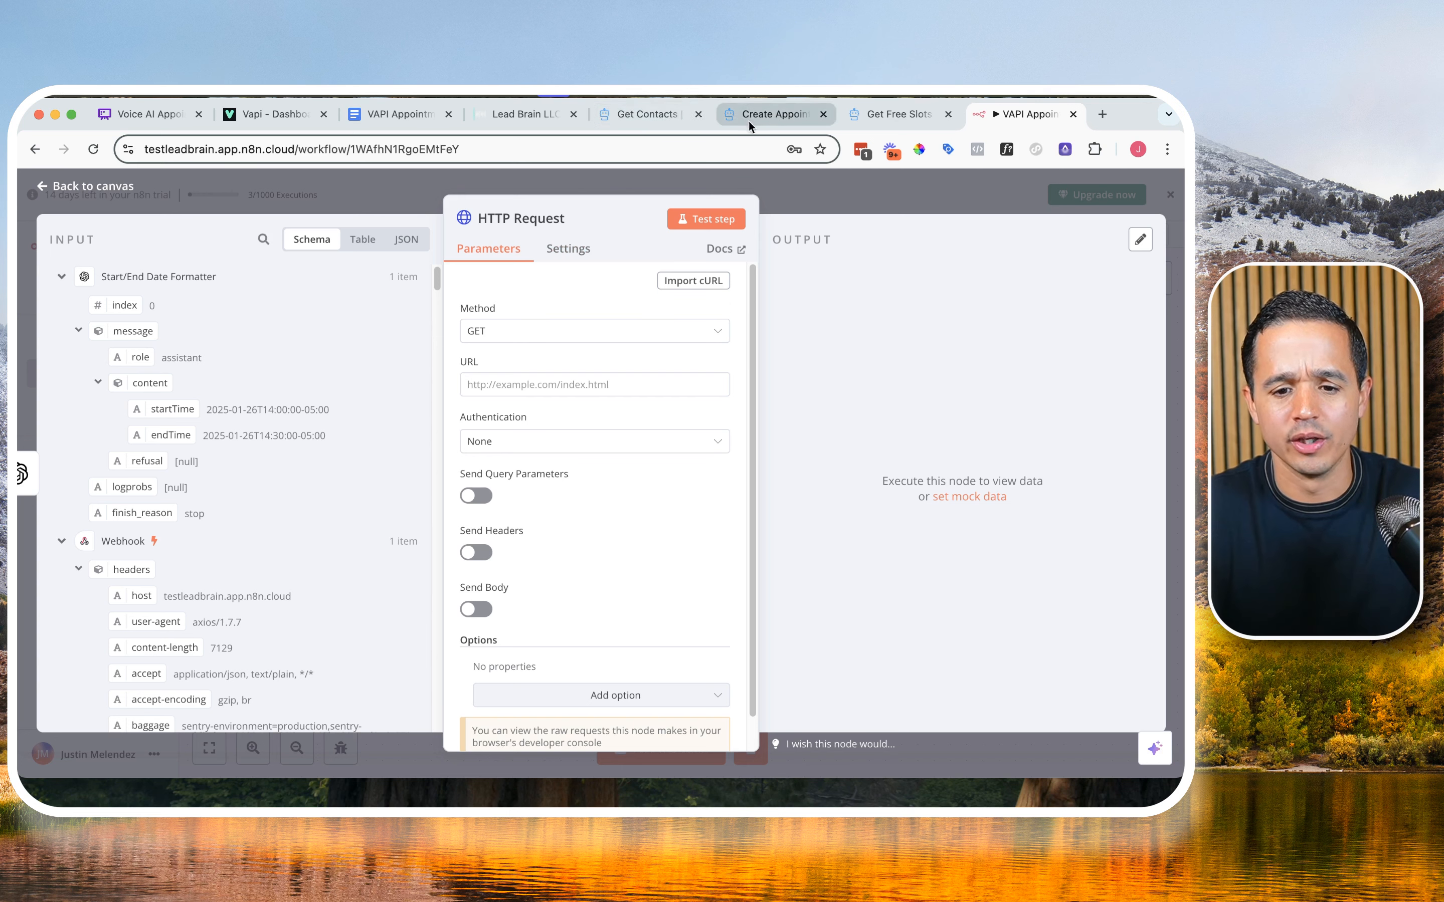
# Step: Open the Create Contact page in the HighLevel API docs, and move its browser tab next to the n8n workflow tab
pyautogui.click(645, 112)
pyautogui.click(167, 467)
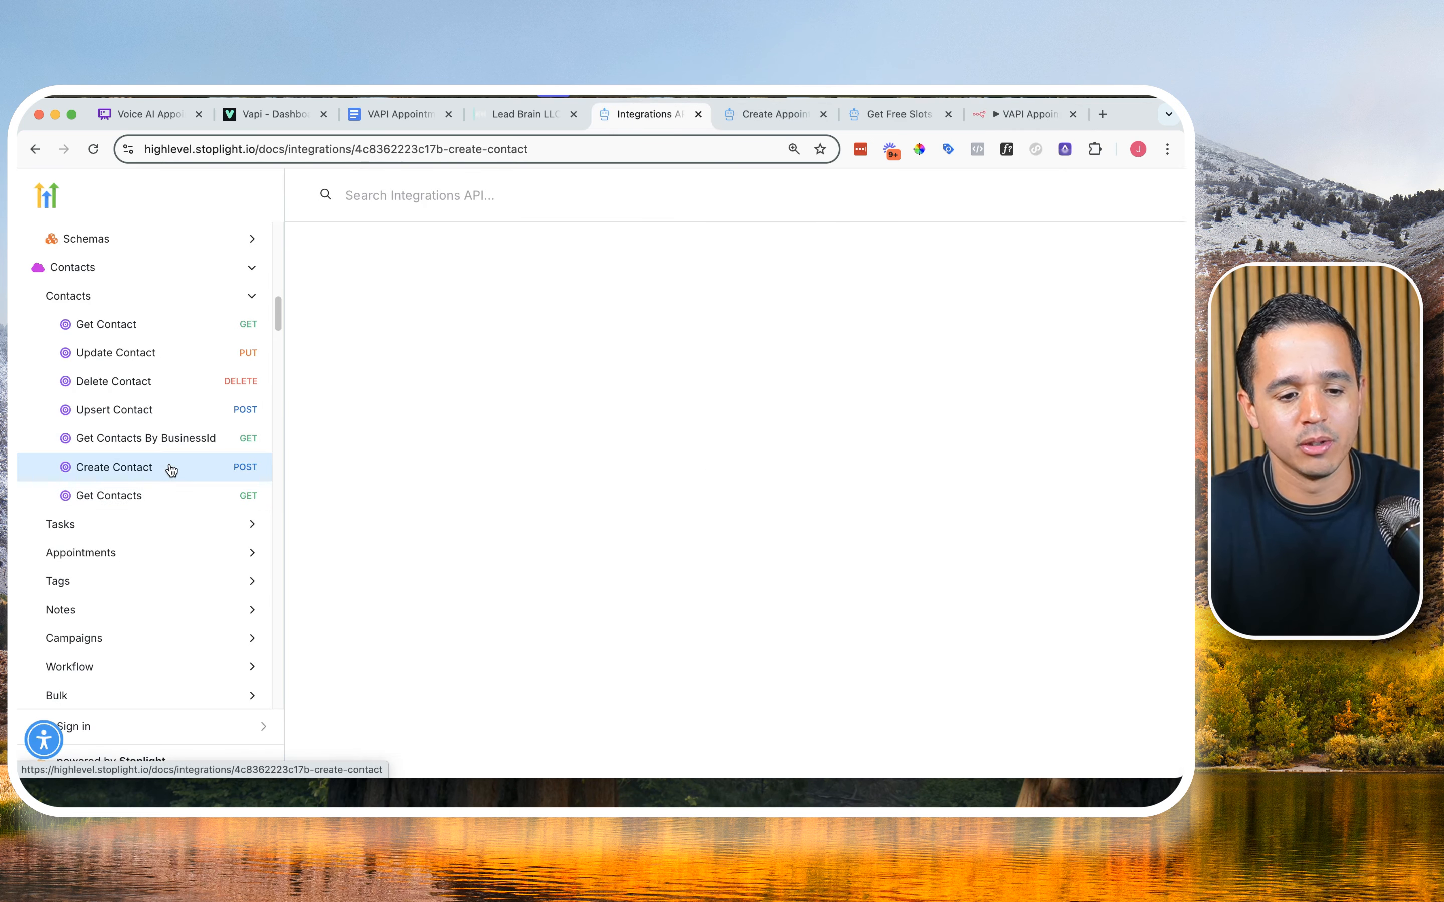
pyautogui.scroll(-2, 599, 385)
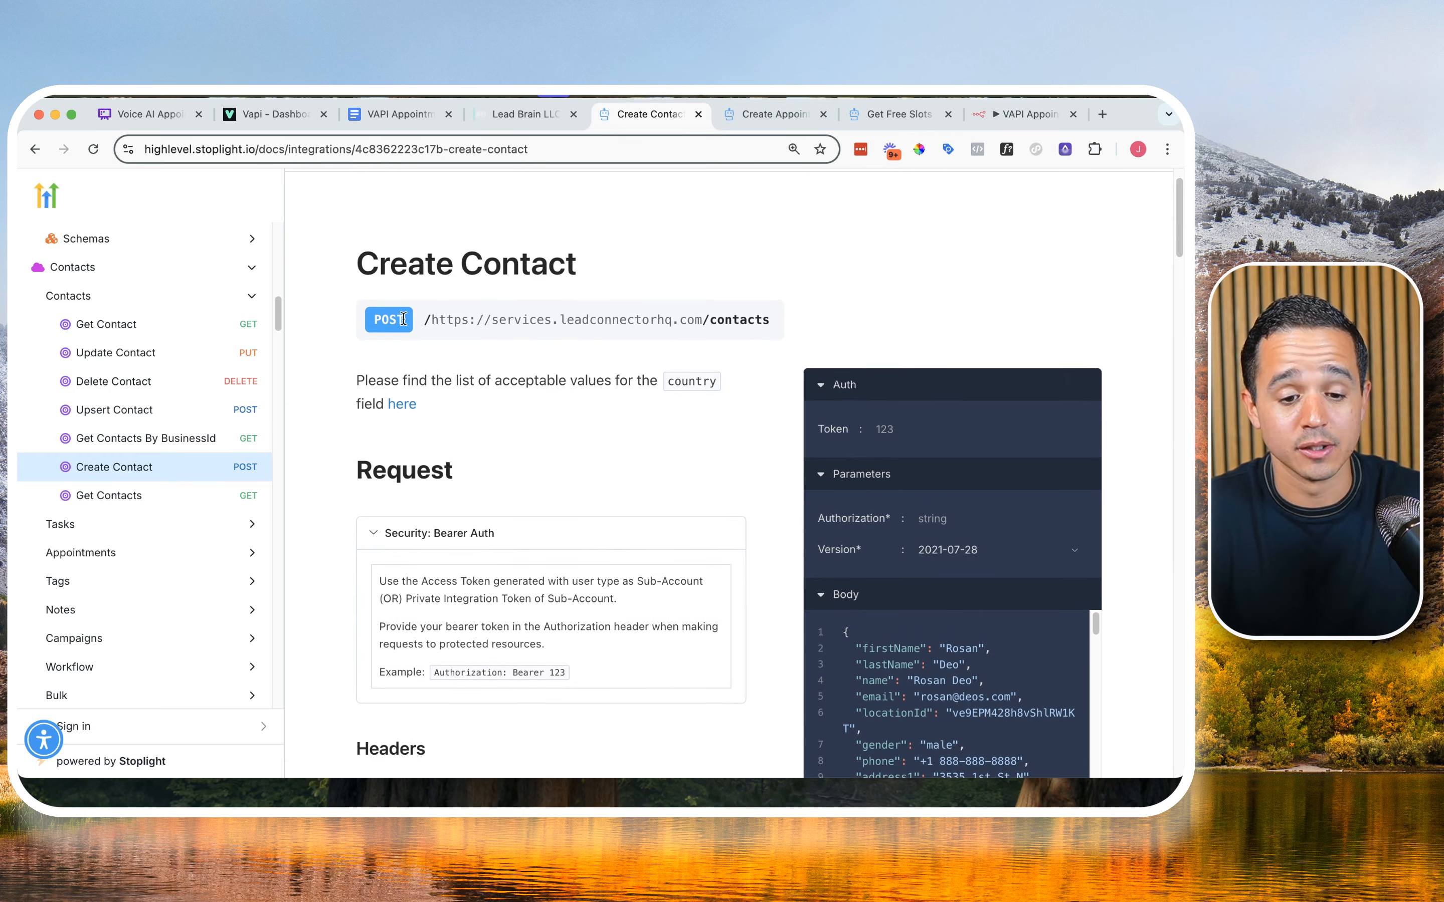
pyautogui.click(1017, 113)
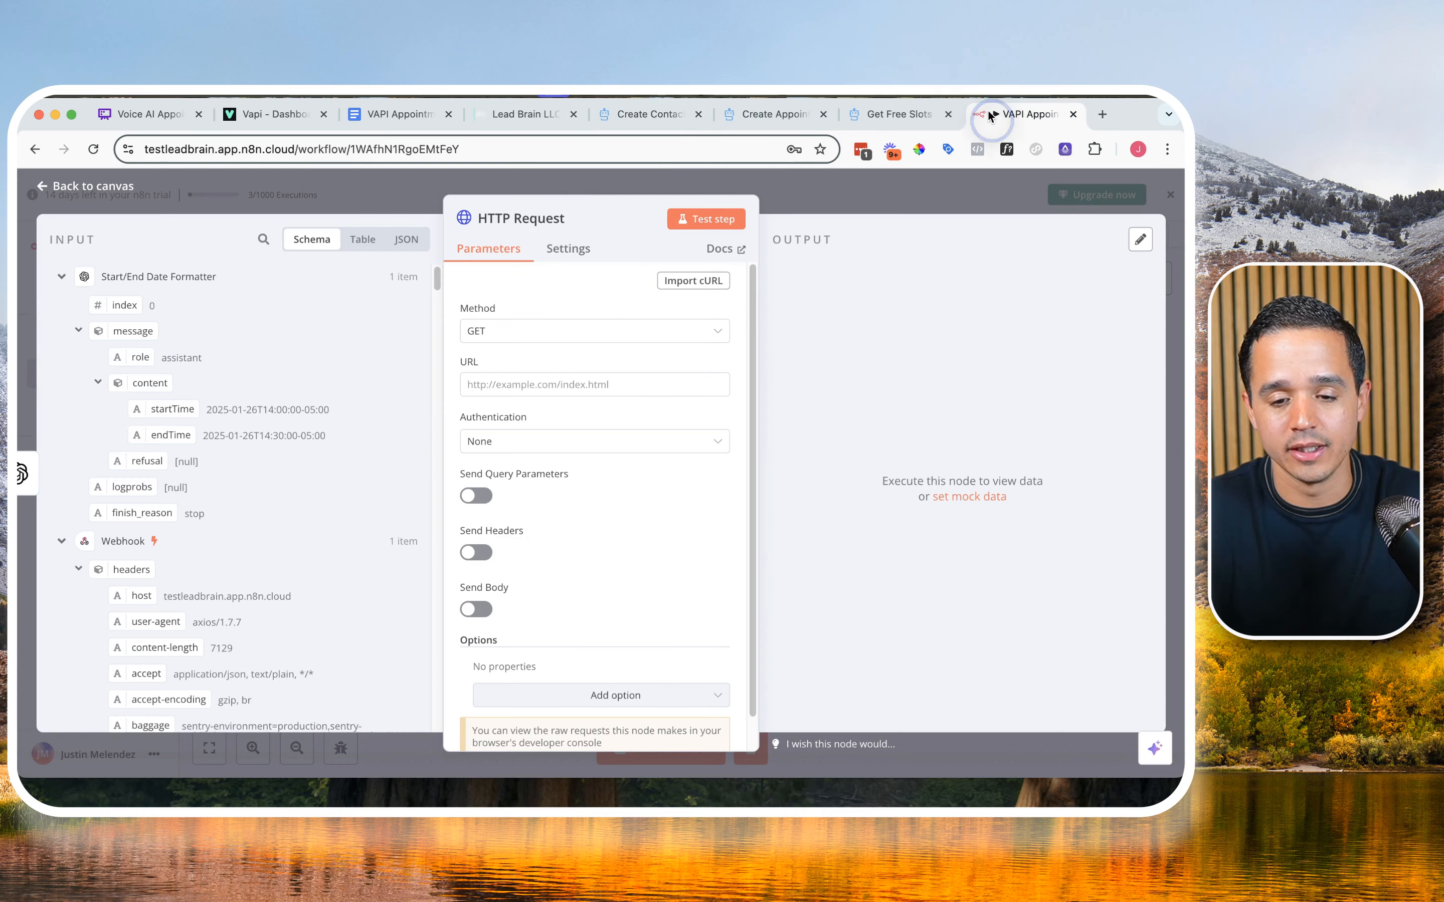
pyautogui.moveTo(650, 108); pyautogui.dragTo(952, 101)
pyautogui.click(986, 107)
pyautogui.click(531, 331)
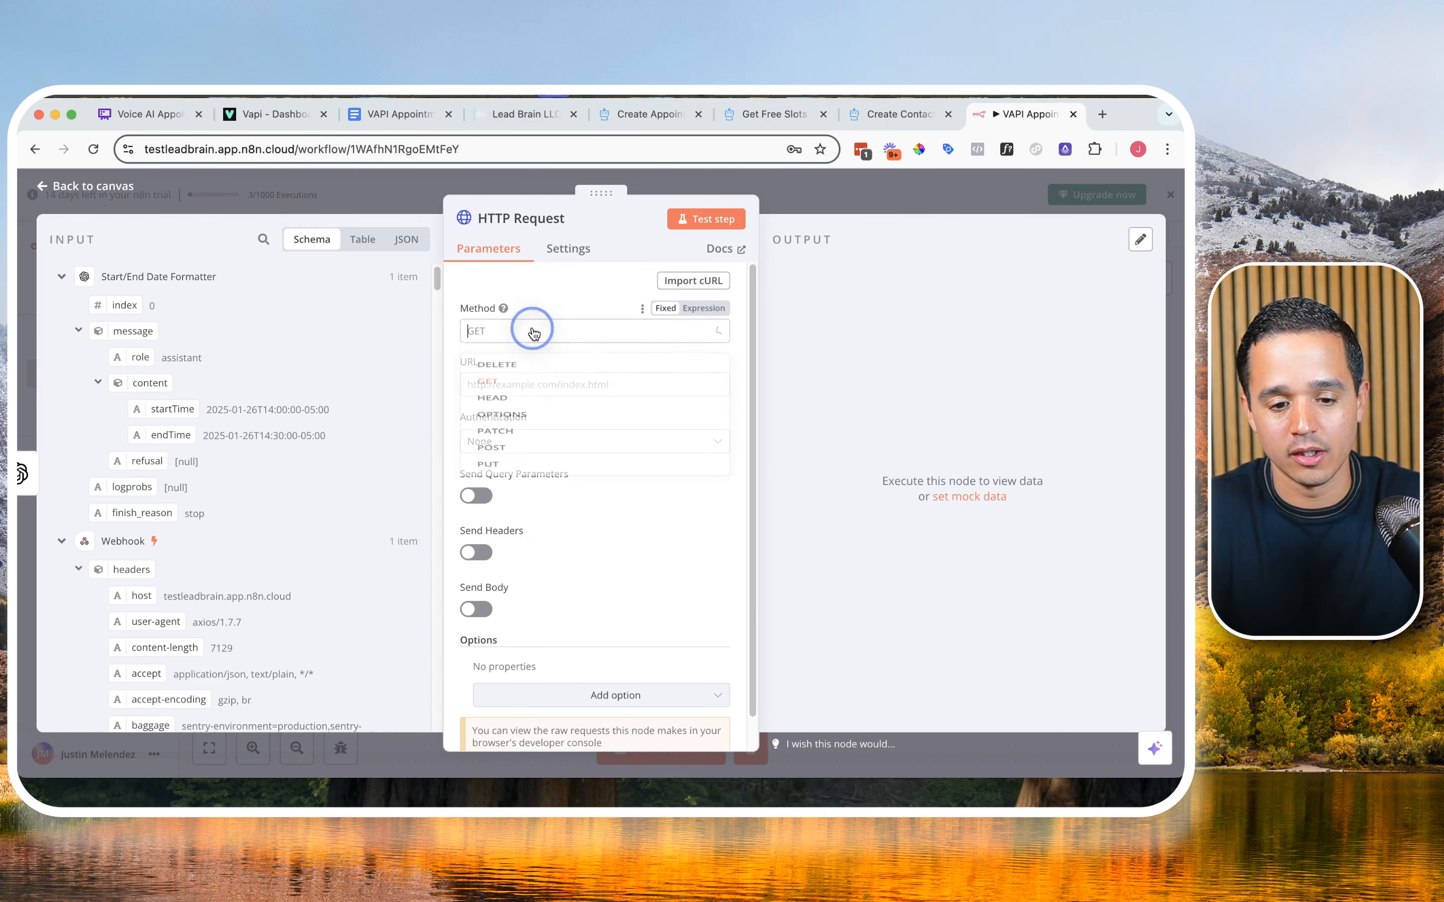
pyautogui.click(491, 510)
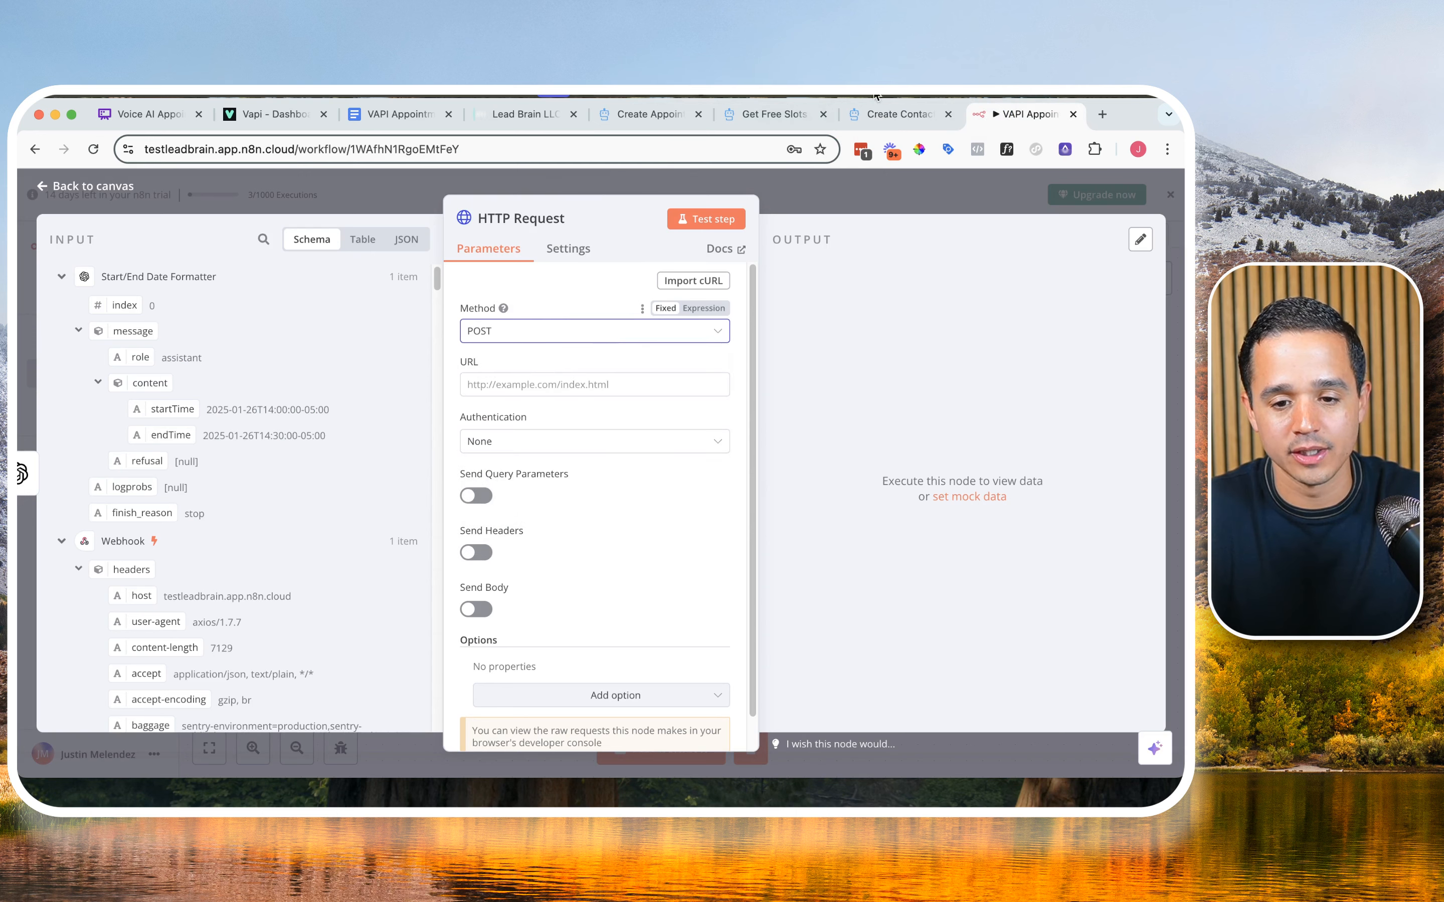
pyautogui.click(885, 115)
pyautogui.tripleClick(441, 319)
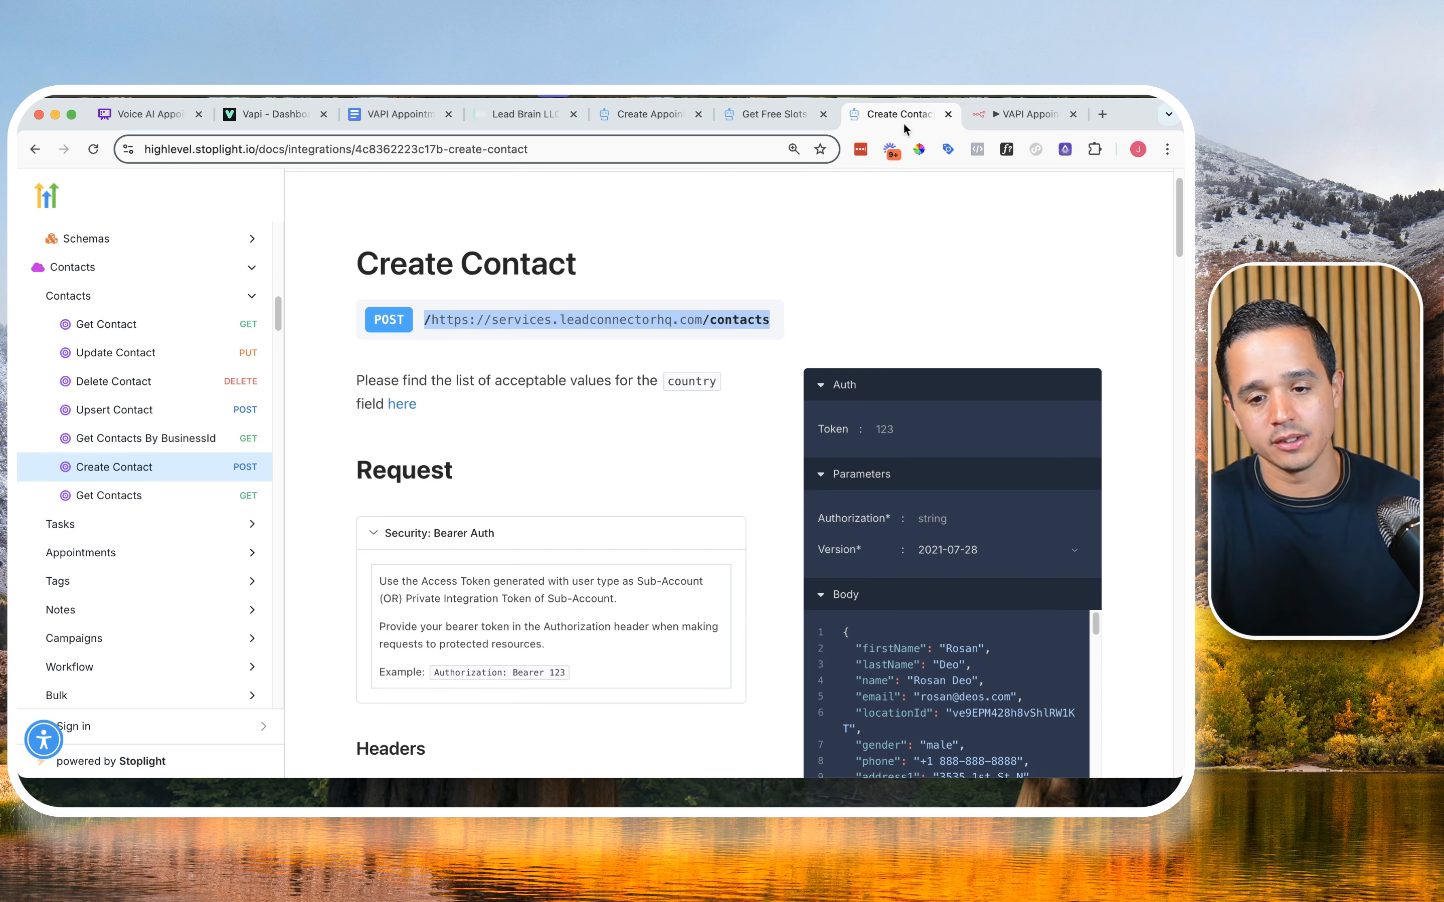
pyautogui.click(991, 114)
pyautogui.click(535, 382)
pyautogui.write('https://services.leadconnectorhq.com/contacts/')
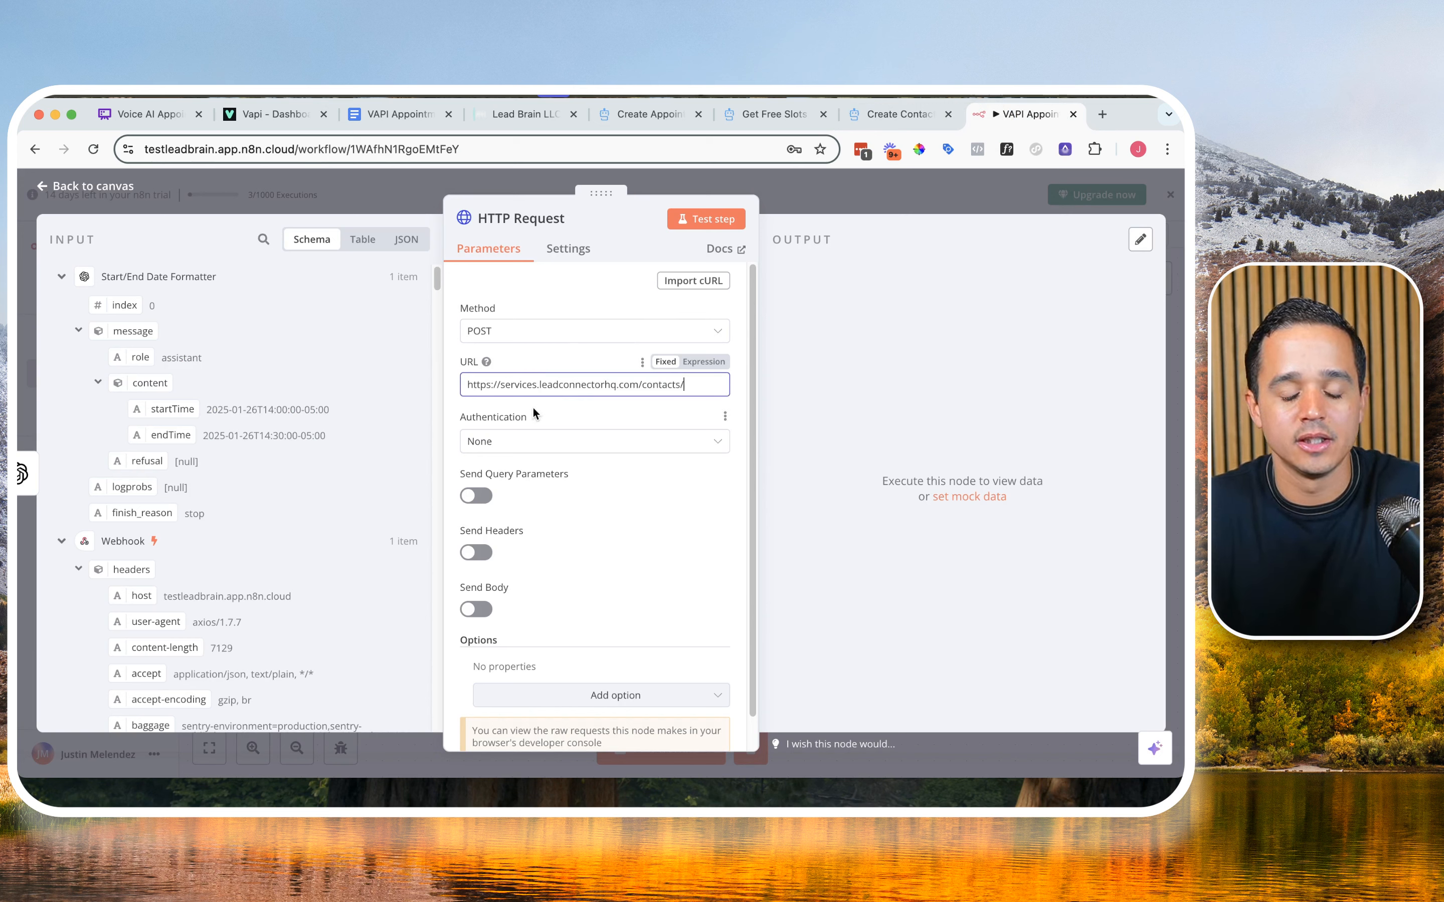
# Step: Set the HTTP Request authentication to Generic Credential Type with Header Auth as the generic auth type
pyautogui.click(534, 443)
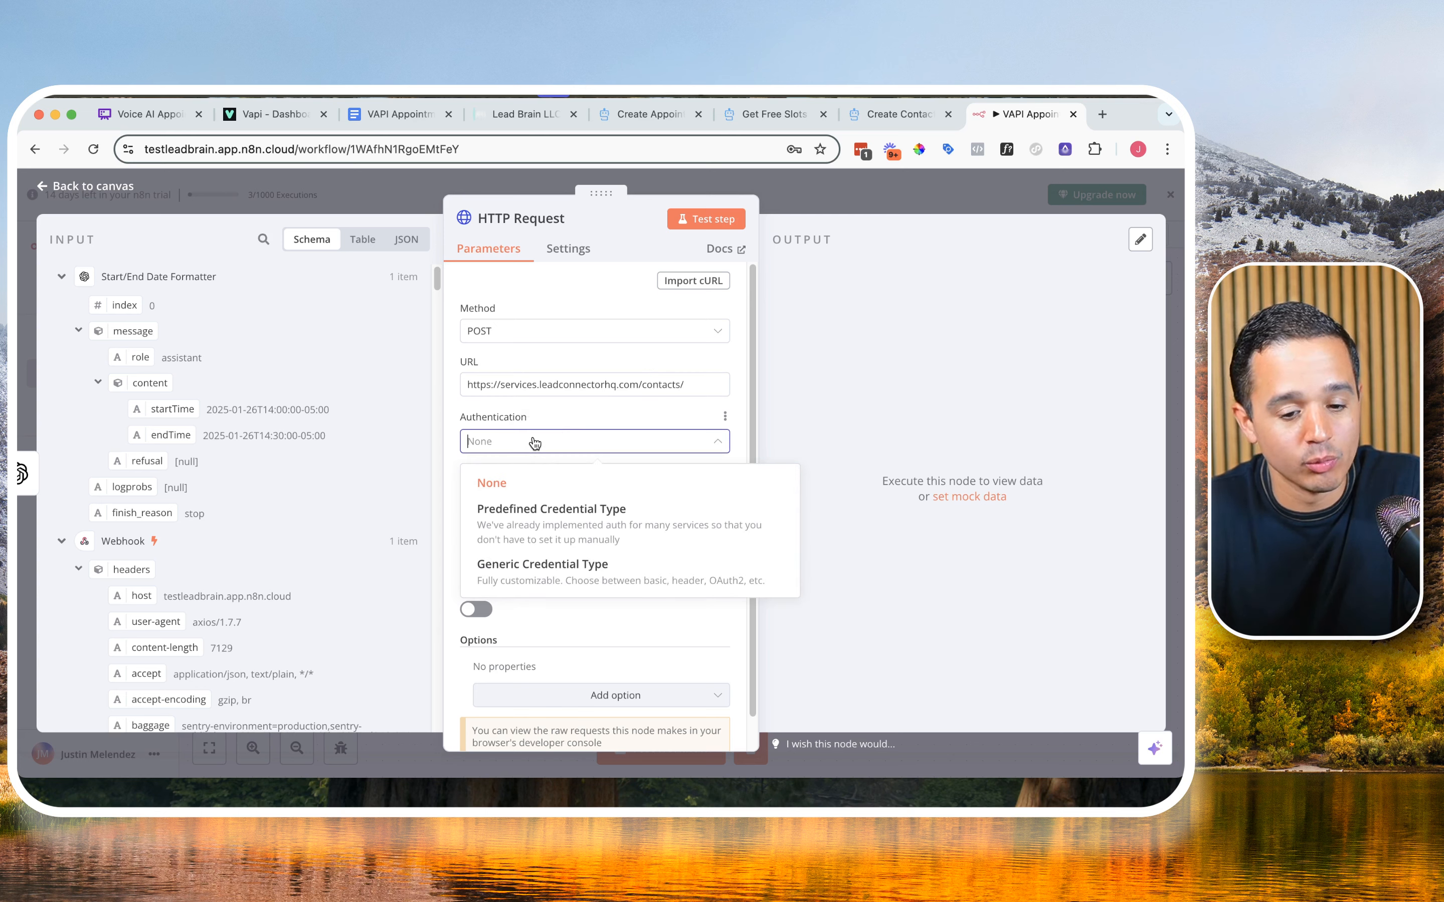
pyautogui.click(554, 573)
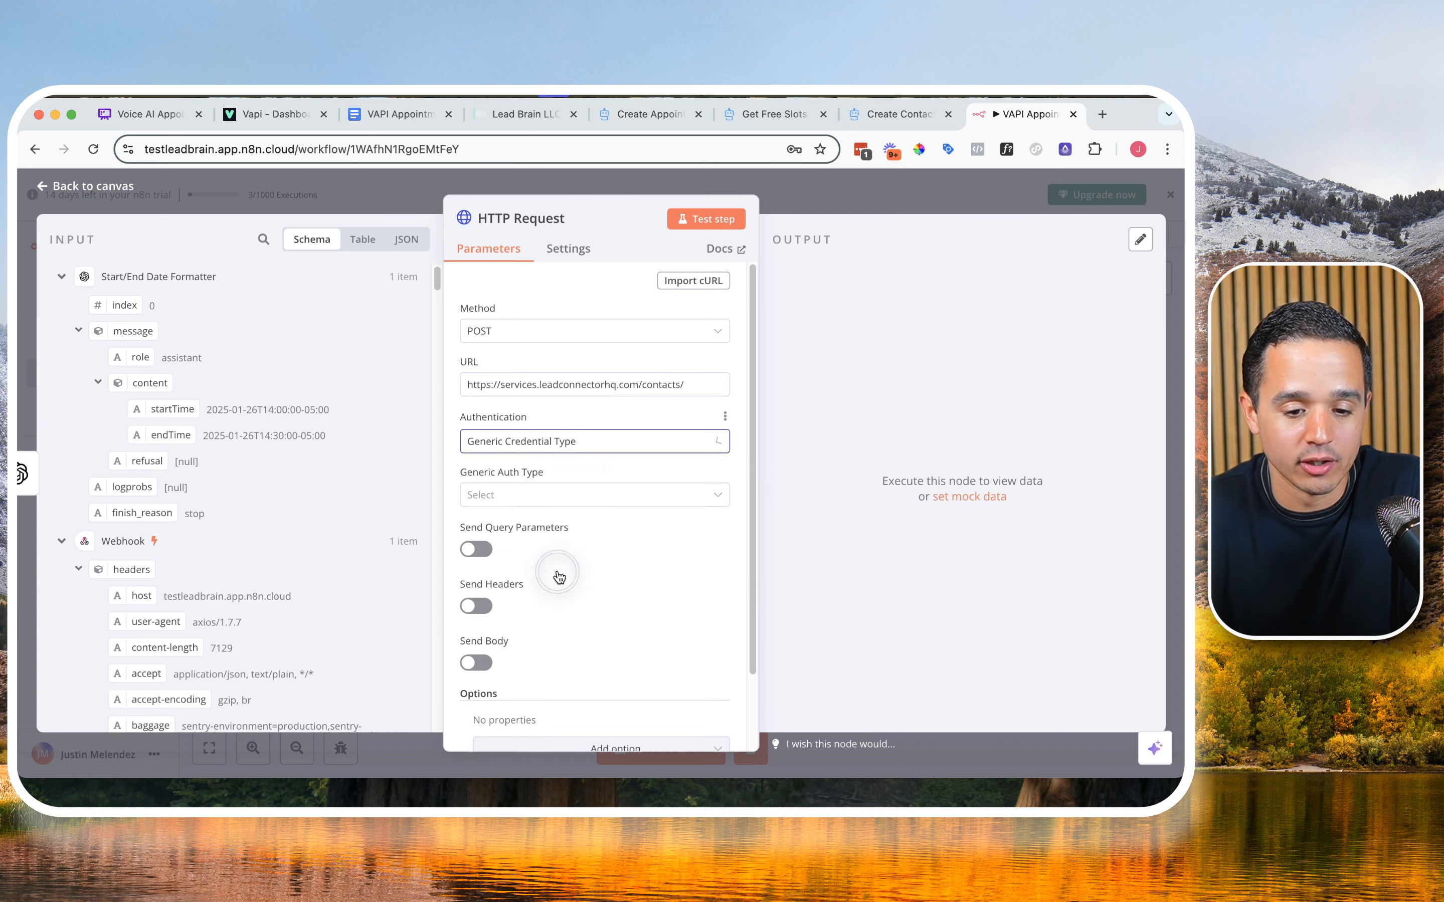
pyautogui.click(568, 501)
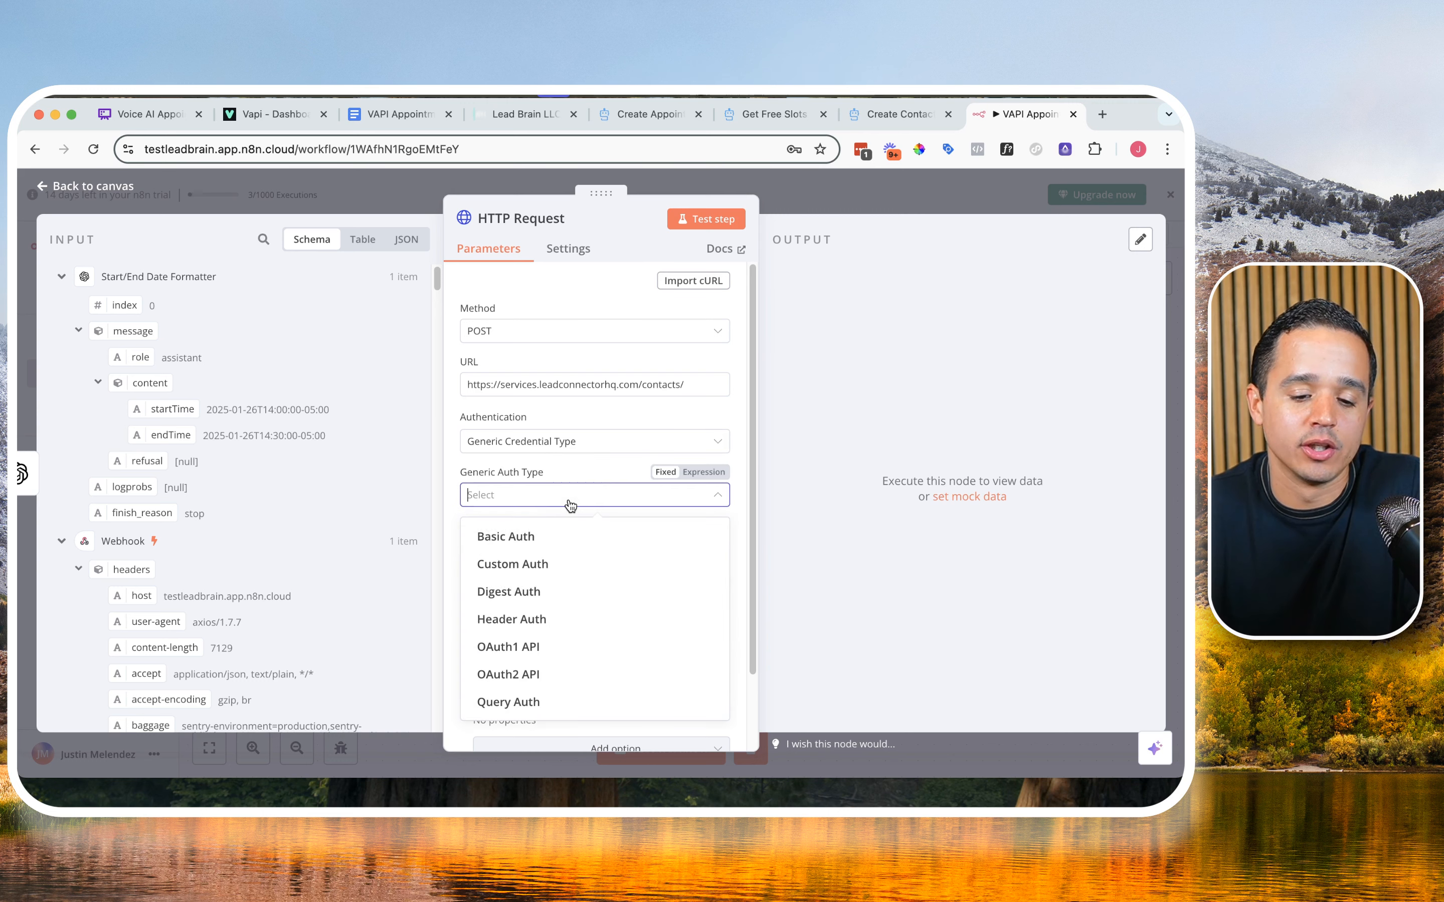
pyautogui.click(561, 617)
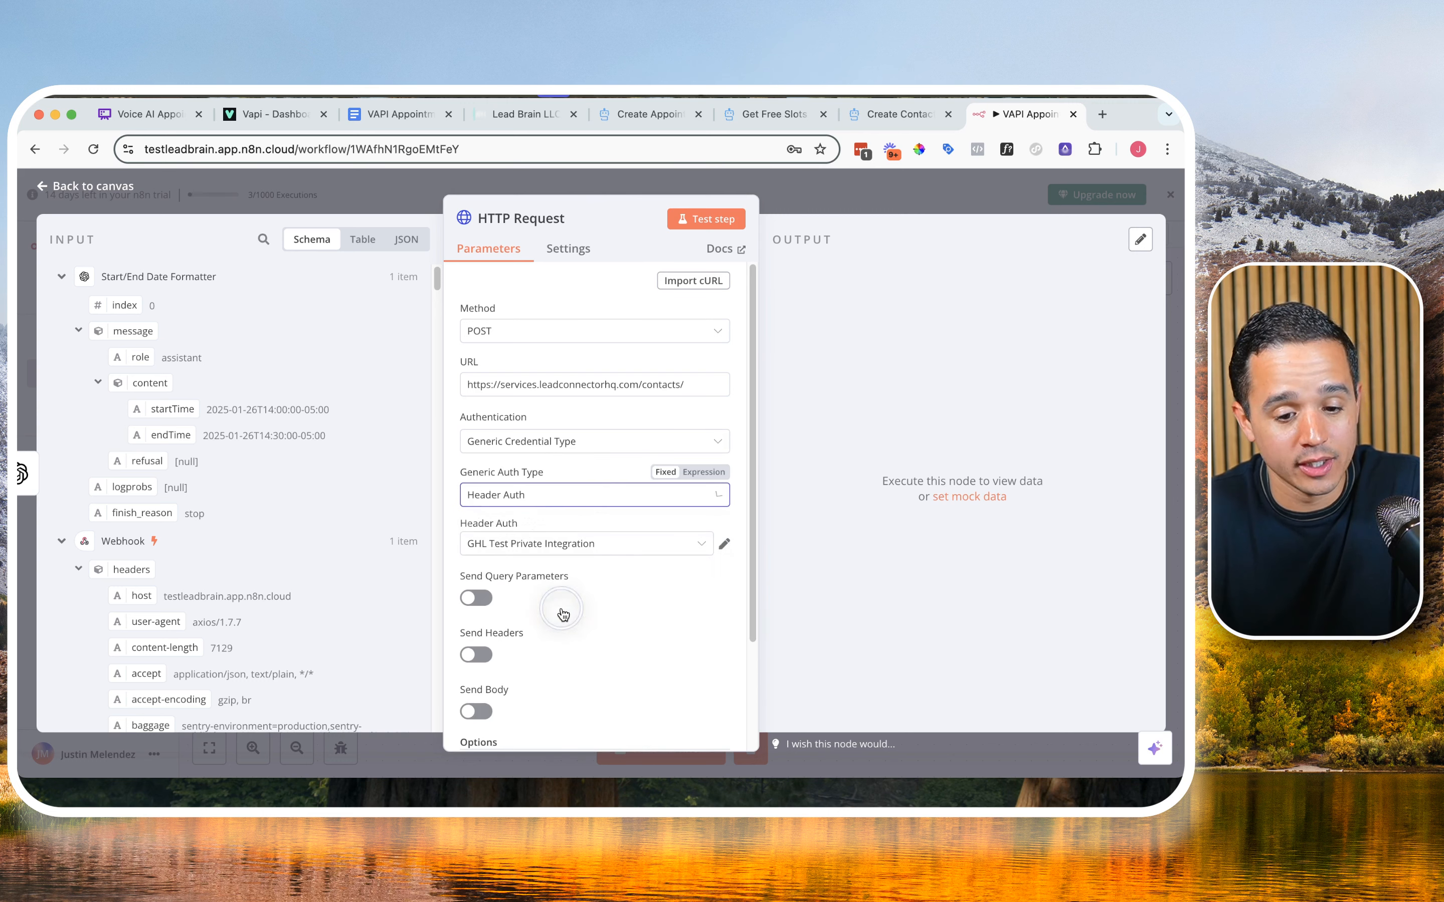
# Step: Delete the existing GHL Test Private Integration credential
pyautogui.click(725, 546)
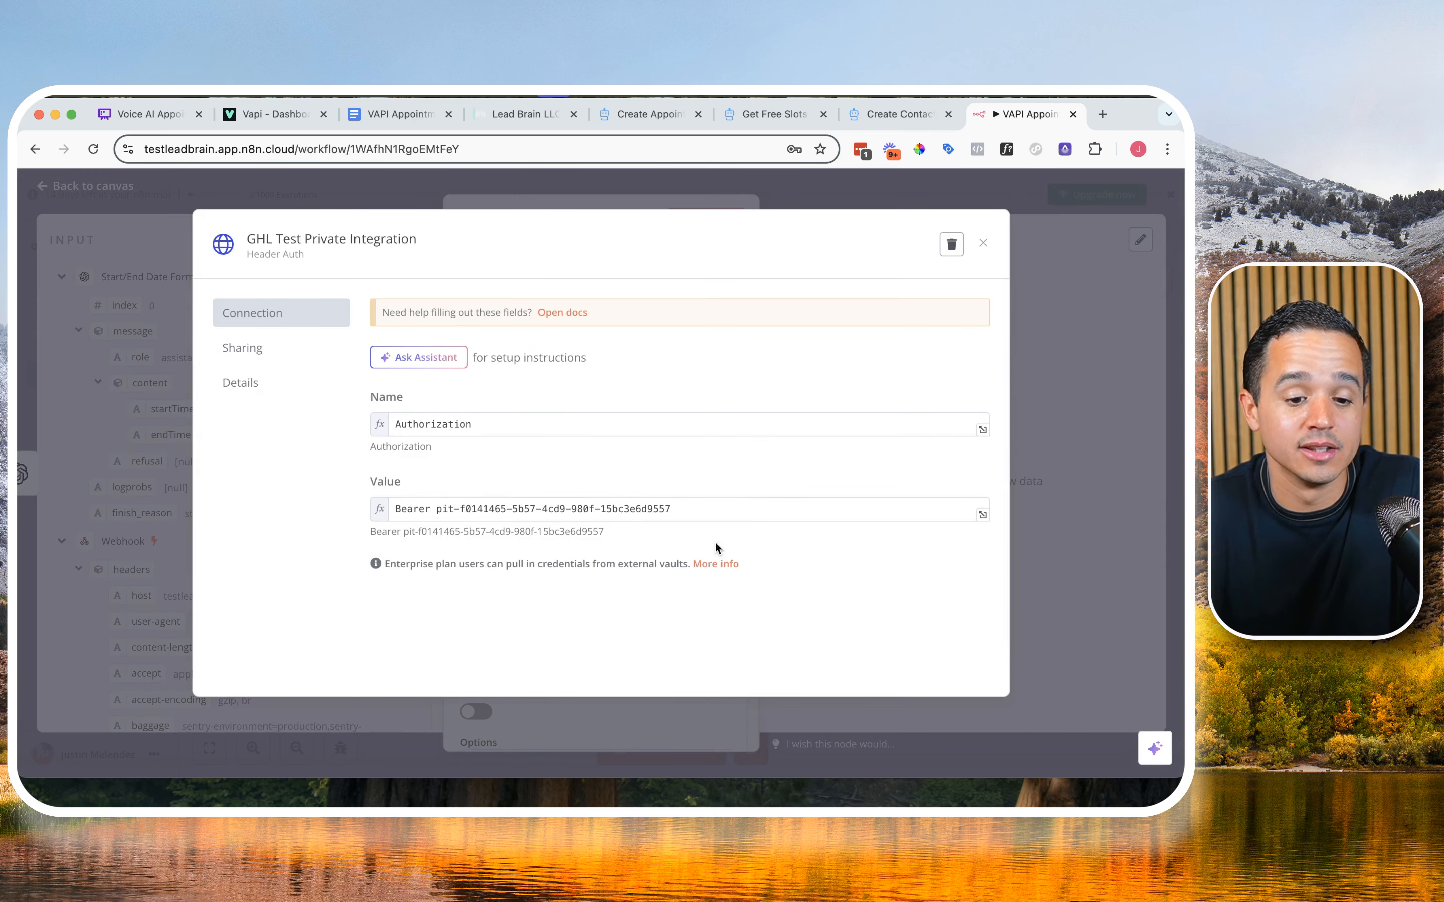
pyautogui.moveTo(439, 508); pyautogui.dragTo(709, 505)
pyautogui.press('BackSpace')
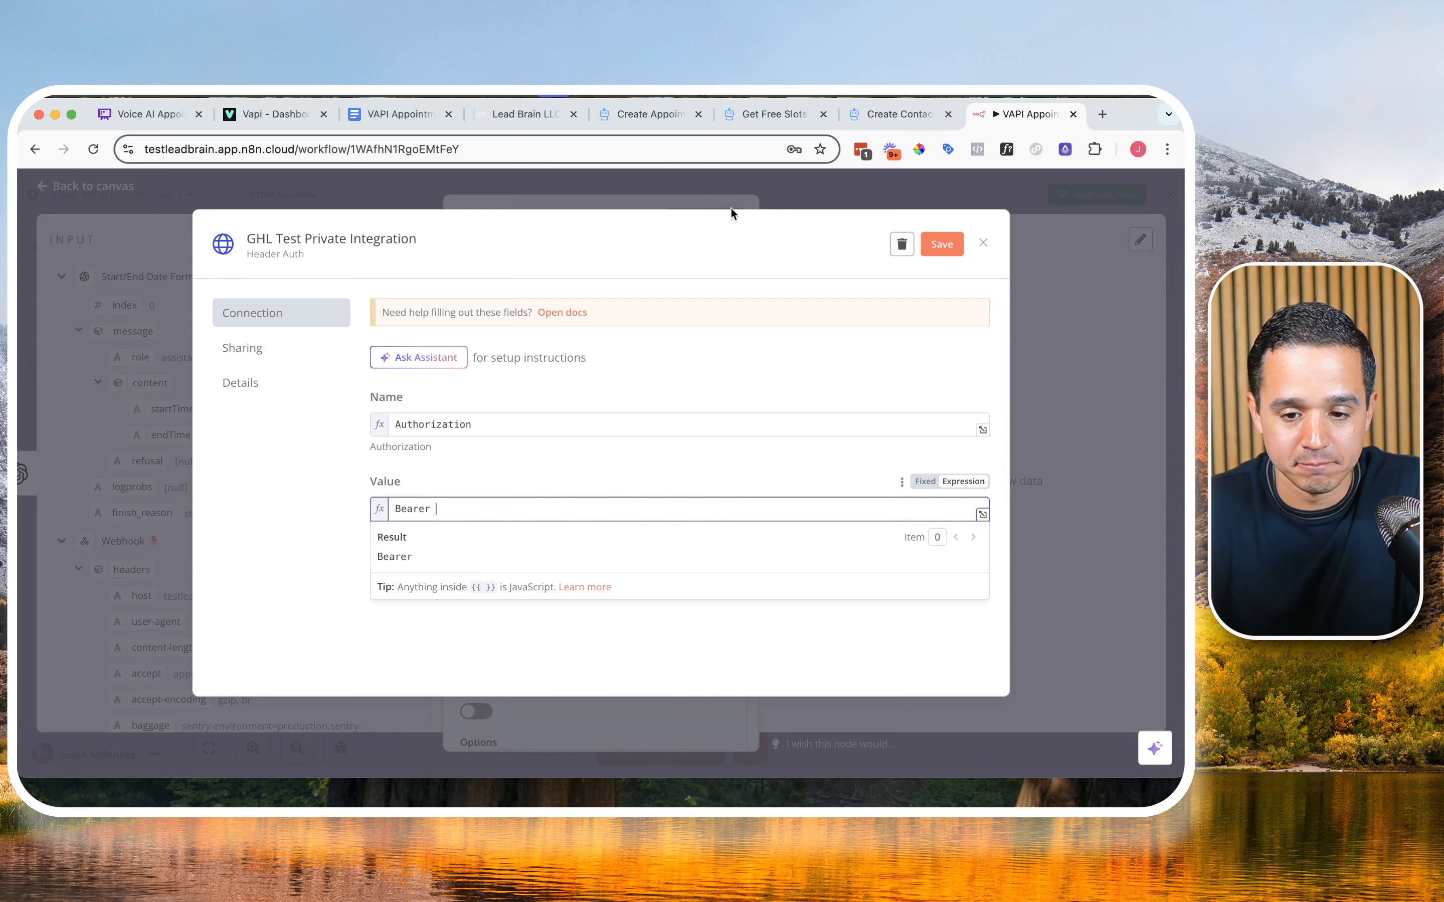
pyautogui.click(902, 246)
pyautogui.click(735, 512)
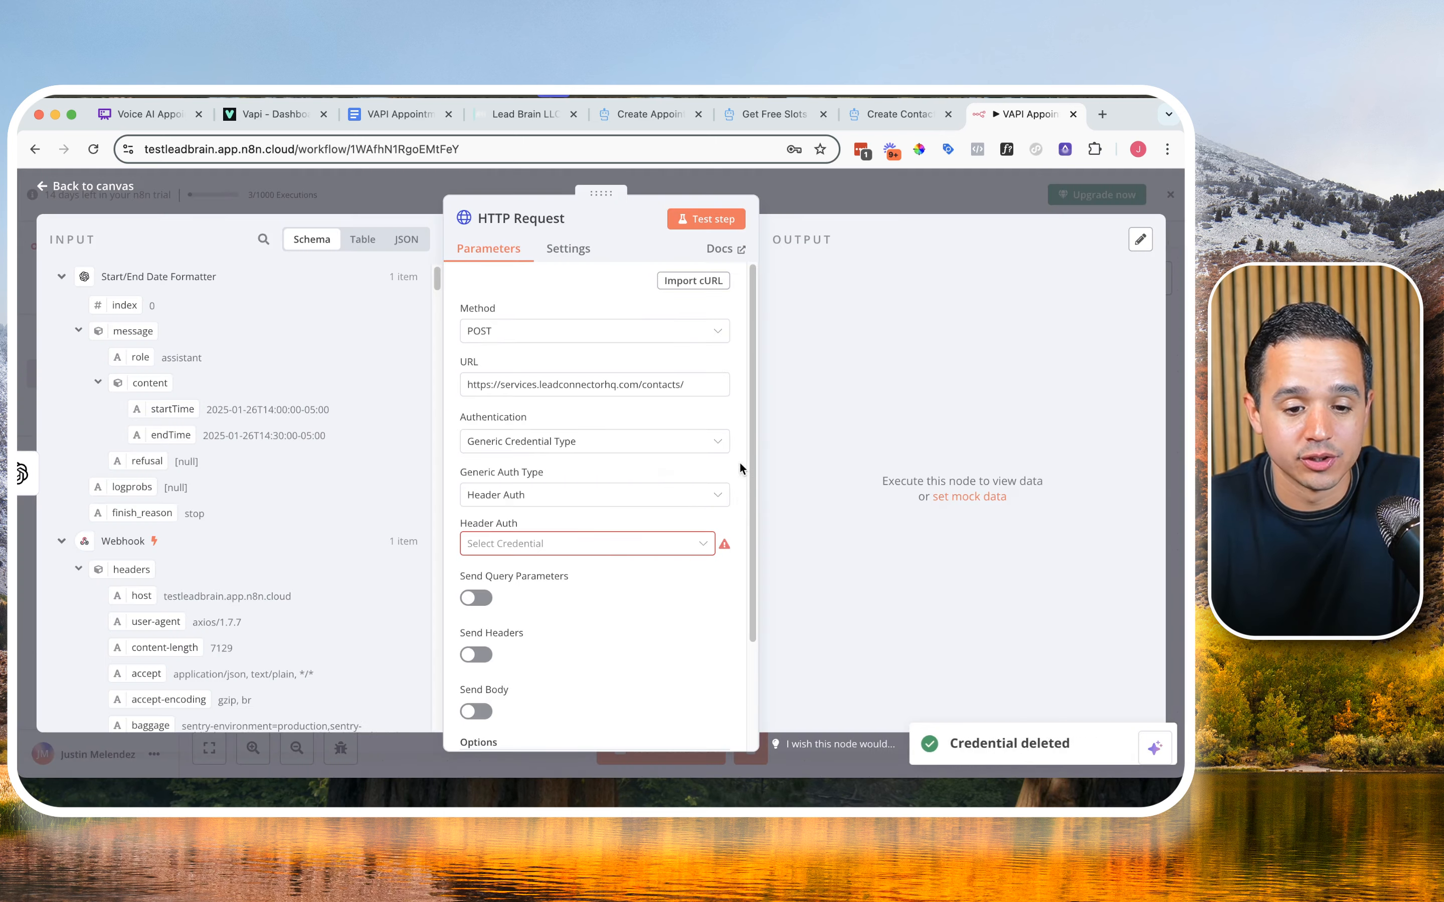
# Step: Create a new Header Auth credential titled GHL Test Account
pyautogui.click(609, 545)
pyautogui.click(590, 580)
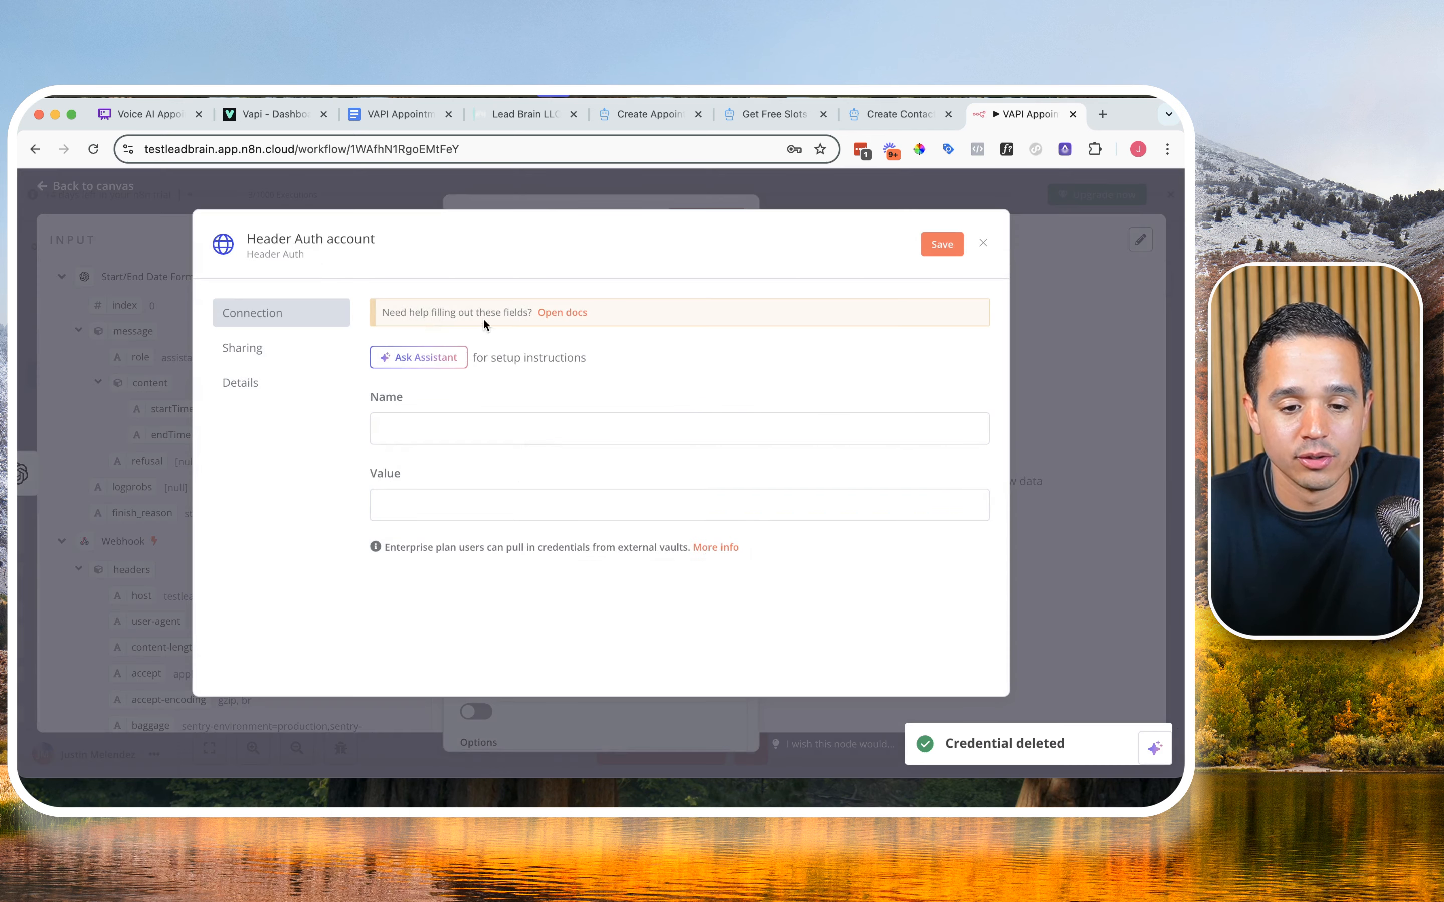
pyautogui.tripleClick(355, 241)
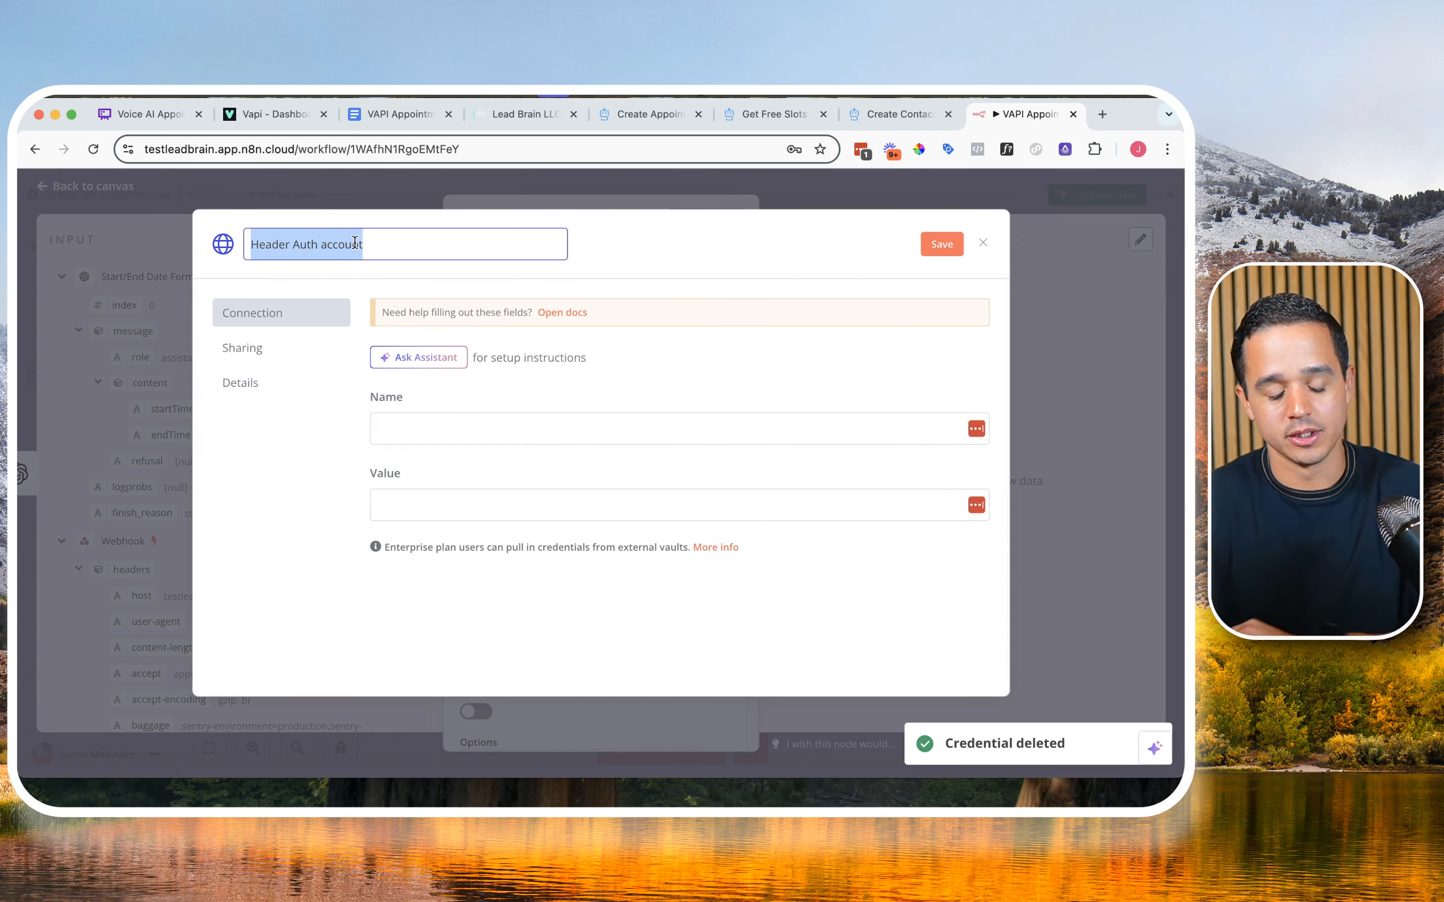
pyautogui.write('GHL Test')
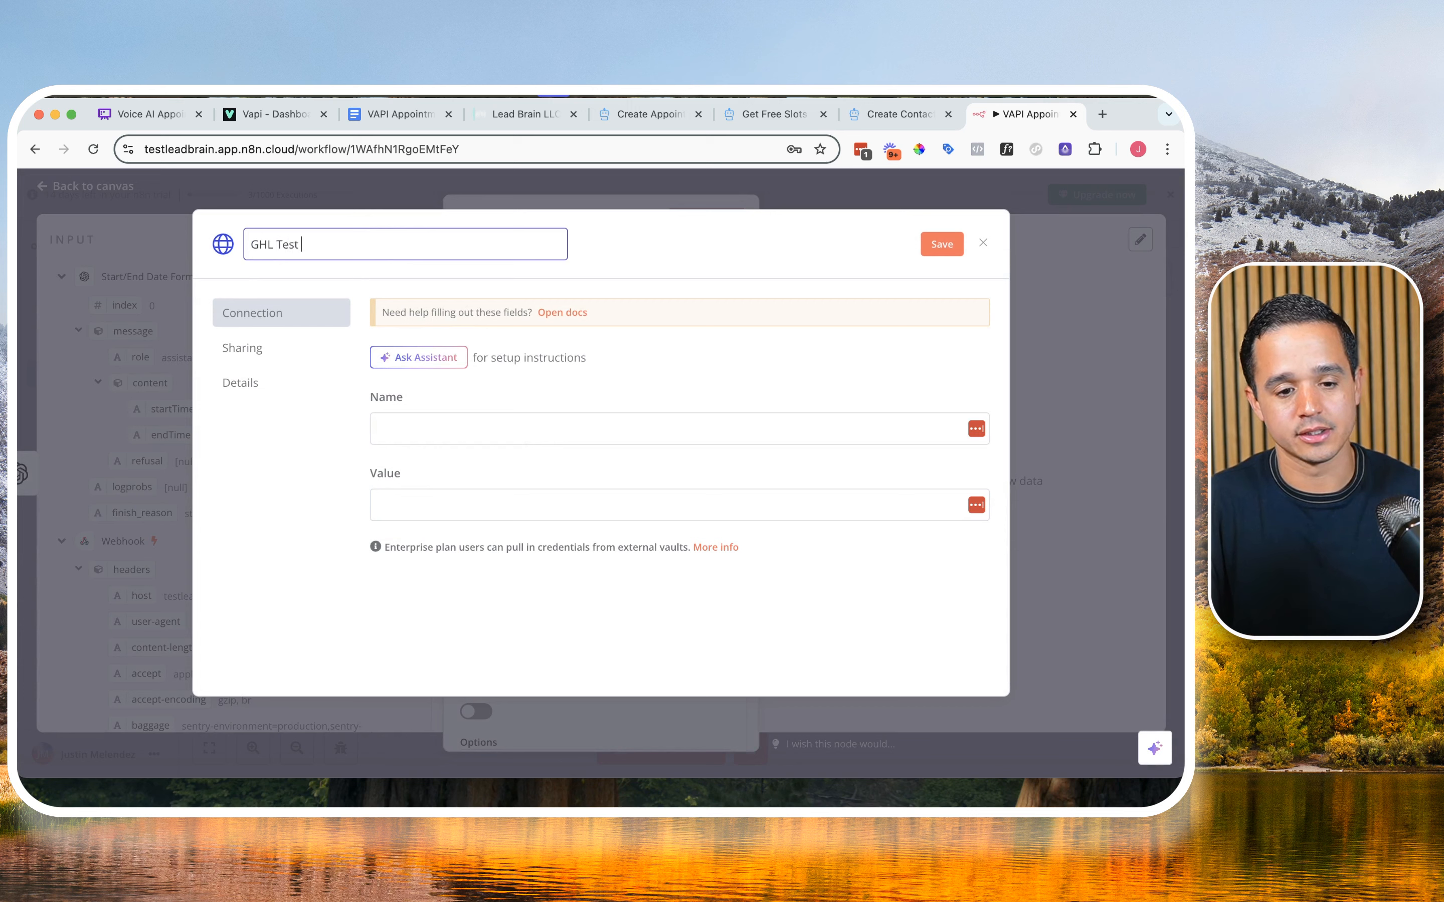
# Step: Set the Name field of the GHL Test Account credential to Authorization
pyautogui.click(459, 430)
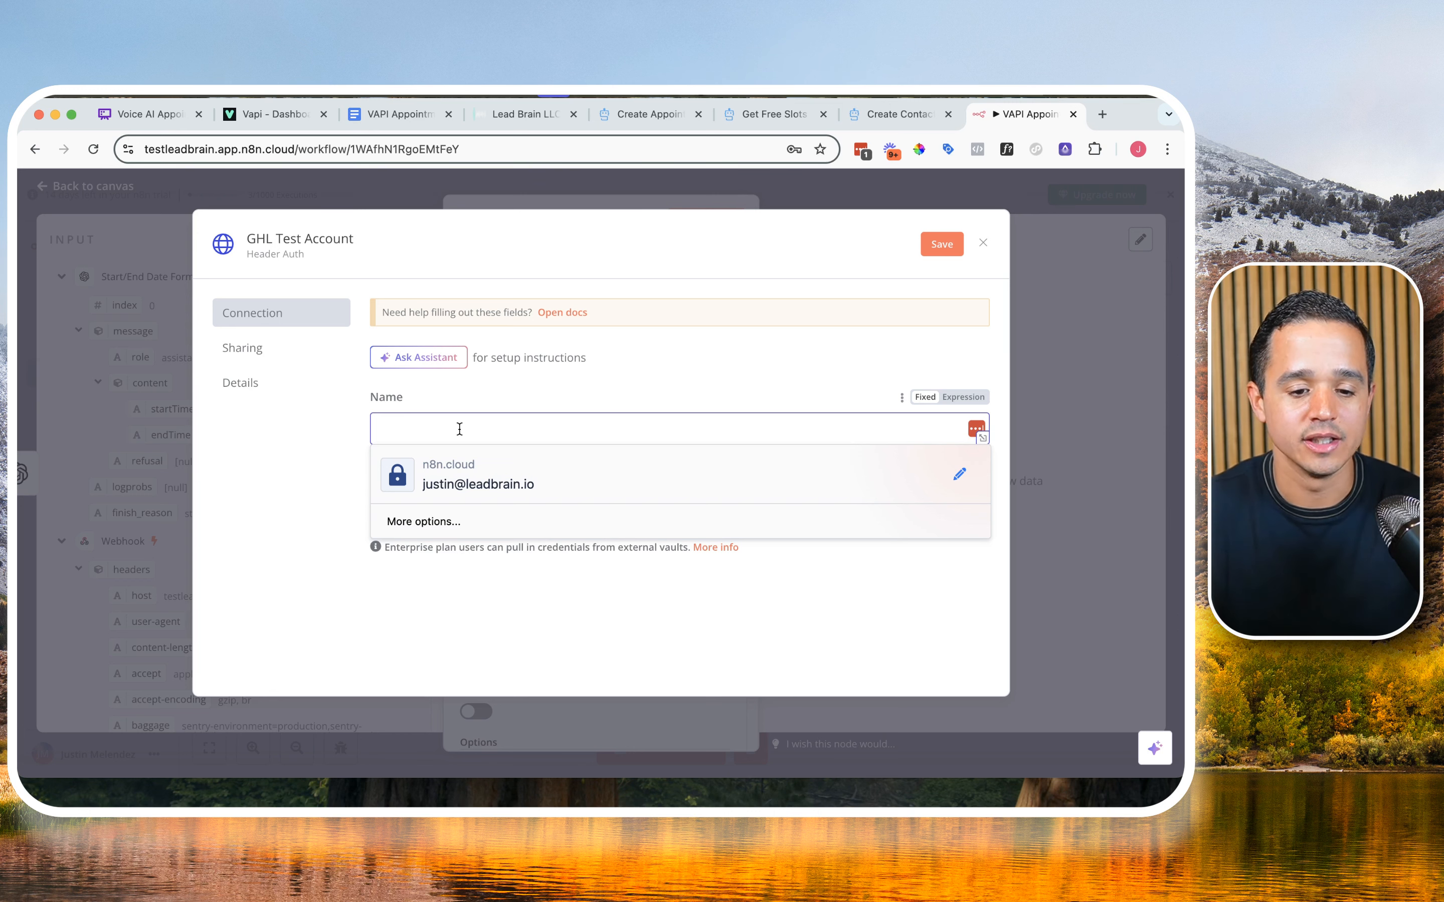
pyautogui.click(534, 398)
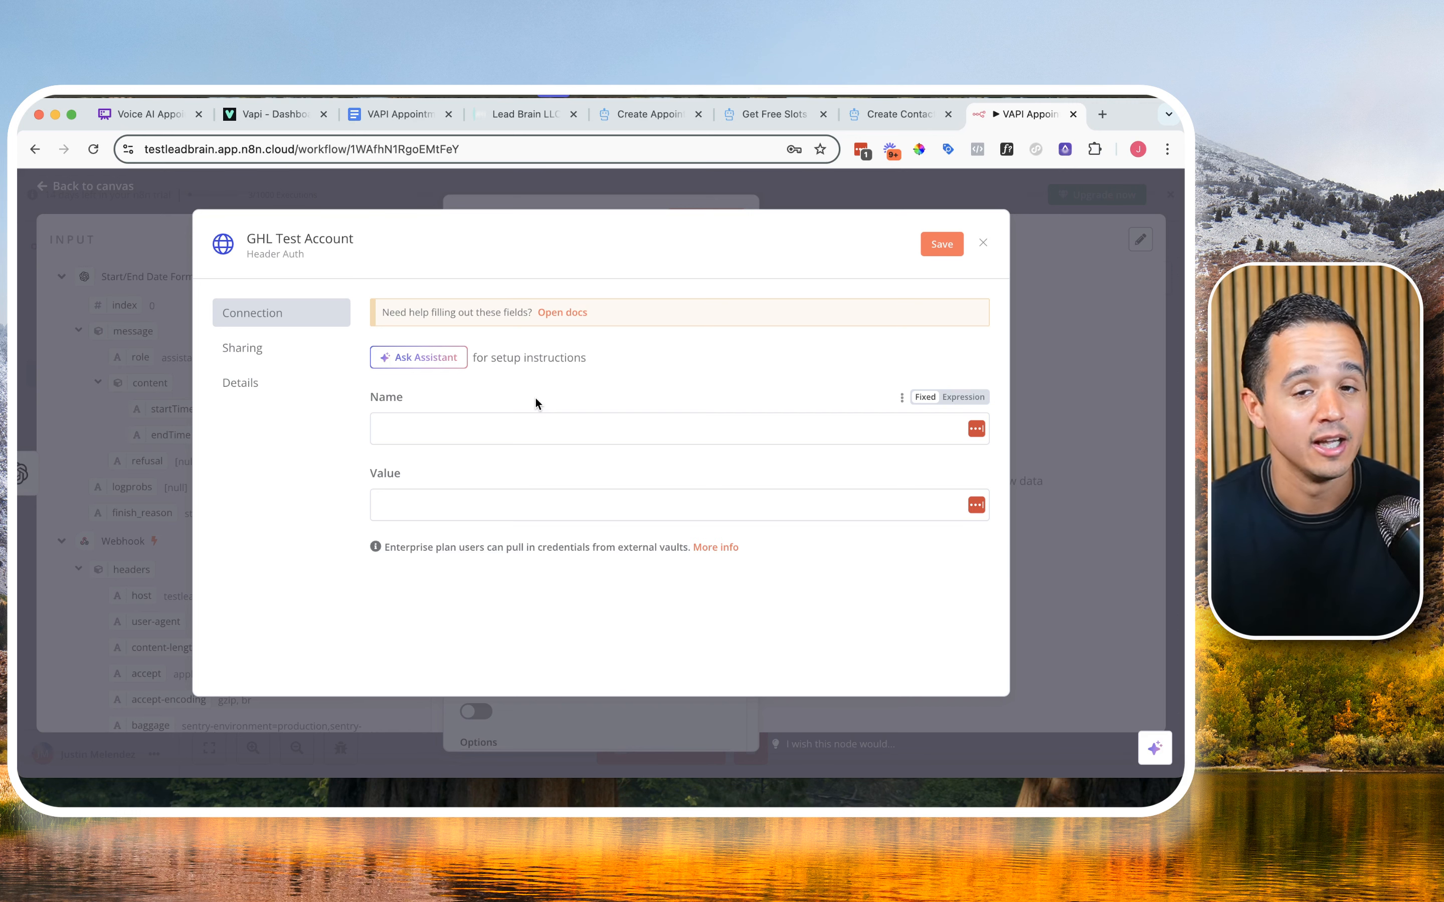
pyautogui.click(536, 429)
pyautogui.write('Autho')
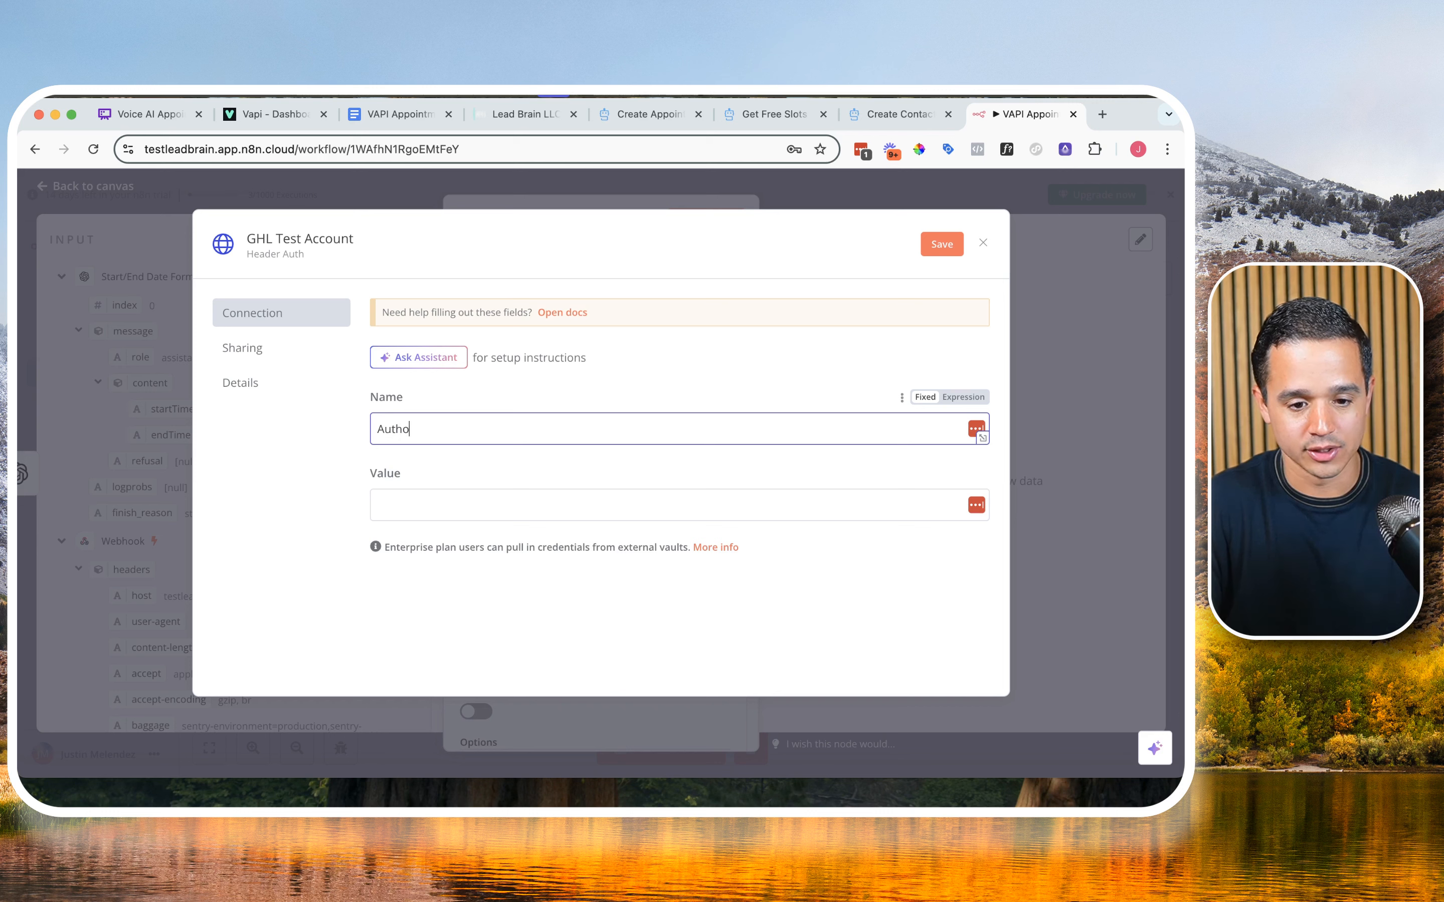
pyautogui.write('rization')
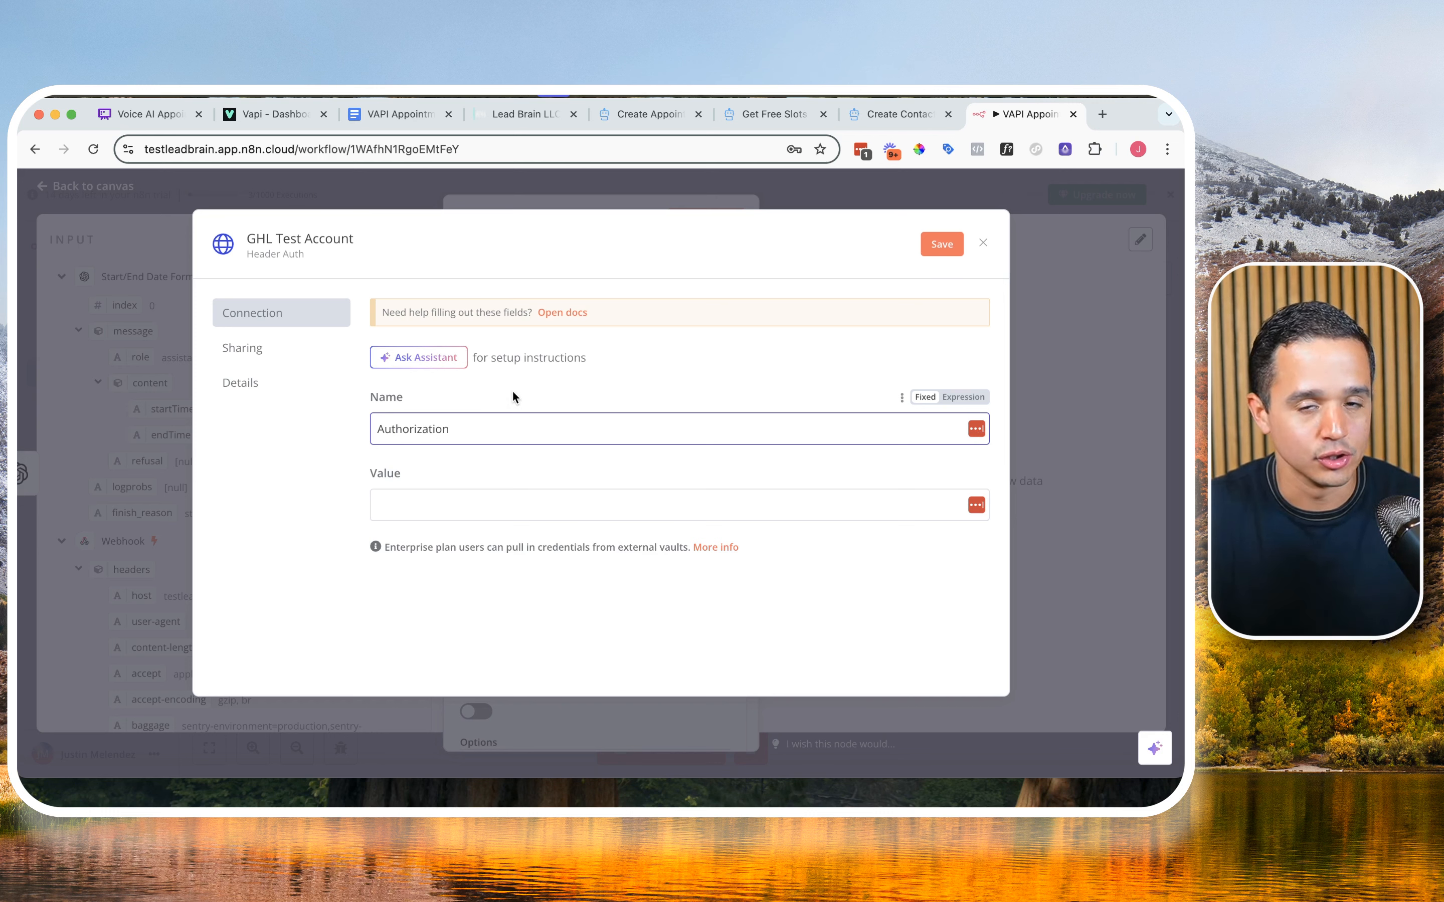
# Step: Turn off LastPass for the n8n site so its autofill pop-up does not cover the credential's Value field
pyautogui.click(473, 491)
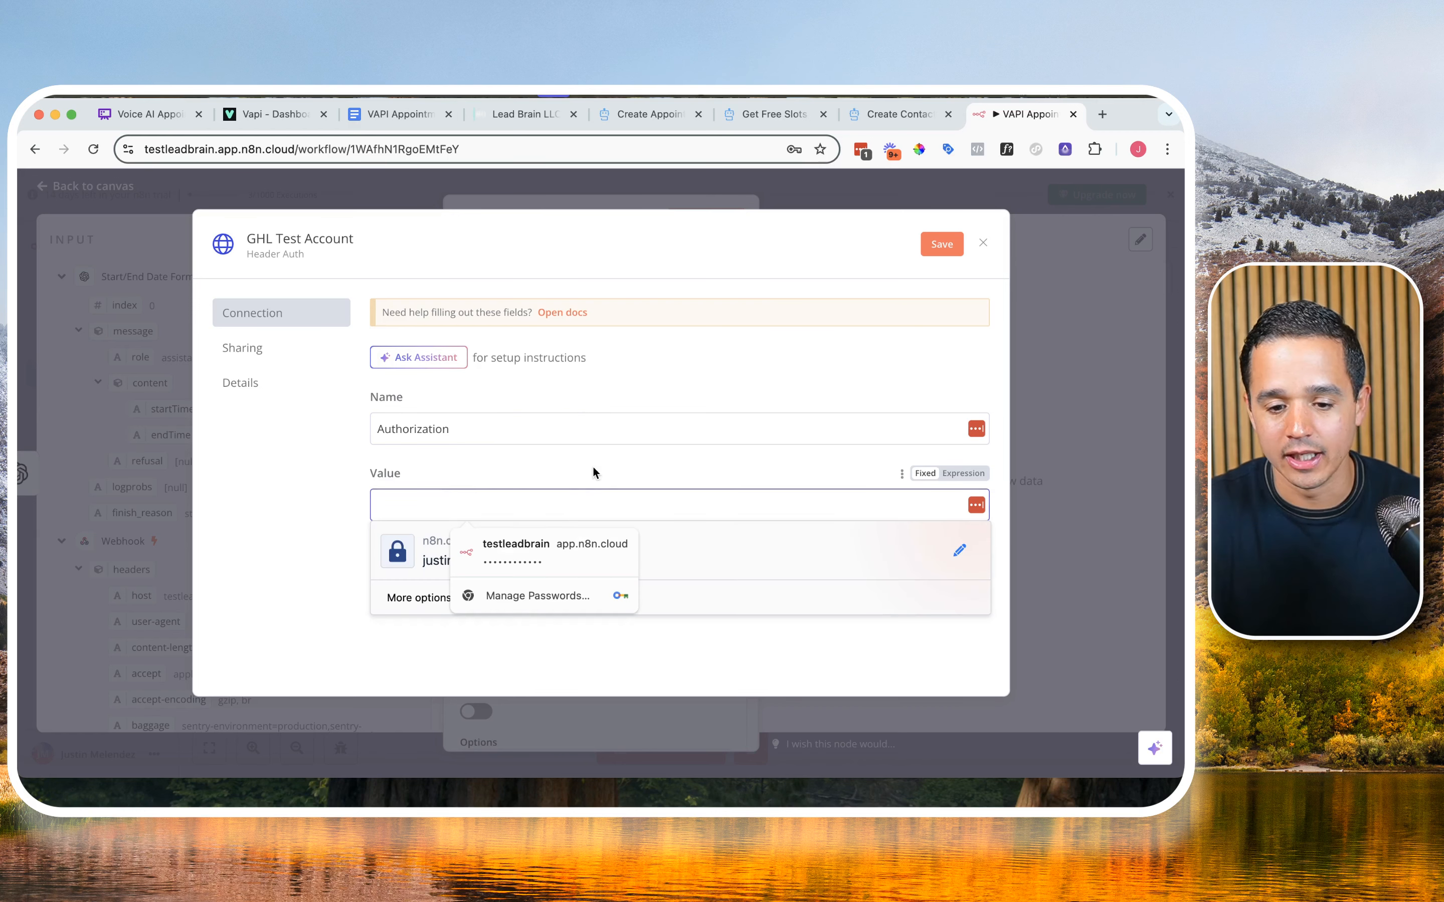
pyautogui.click(749, 460)
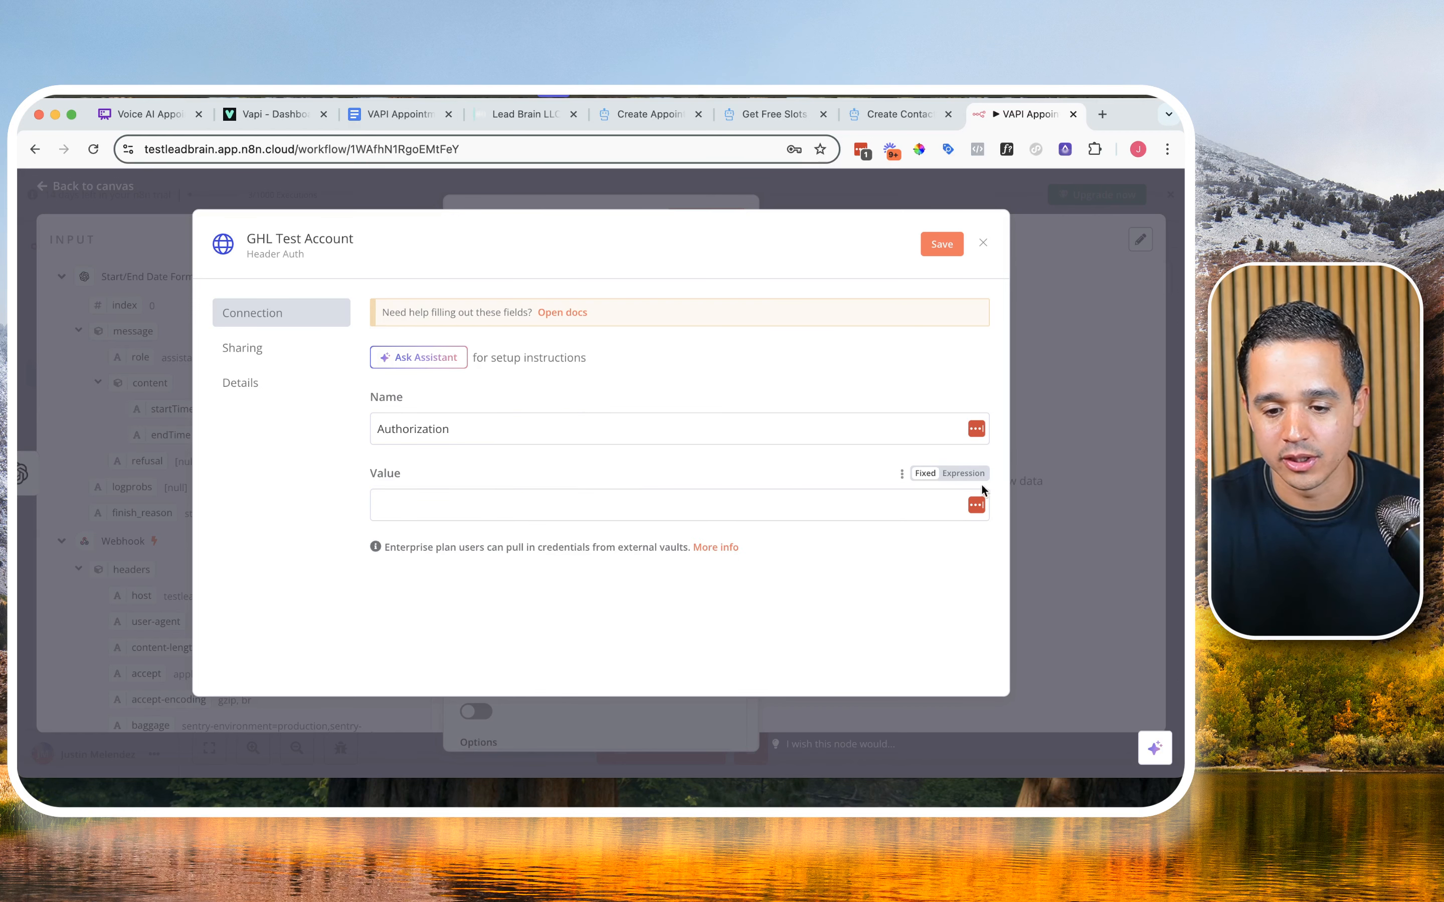
pyautogui.click(975, 506)
pyautogui.click(929, 600)
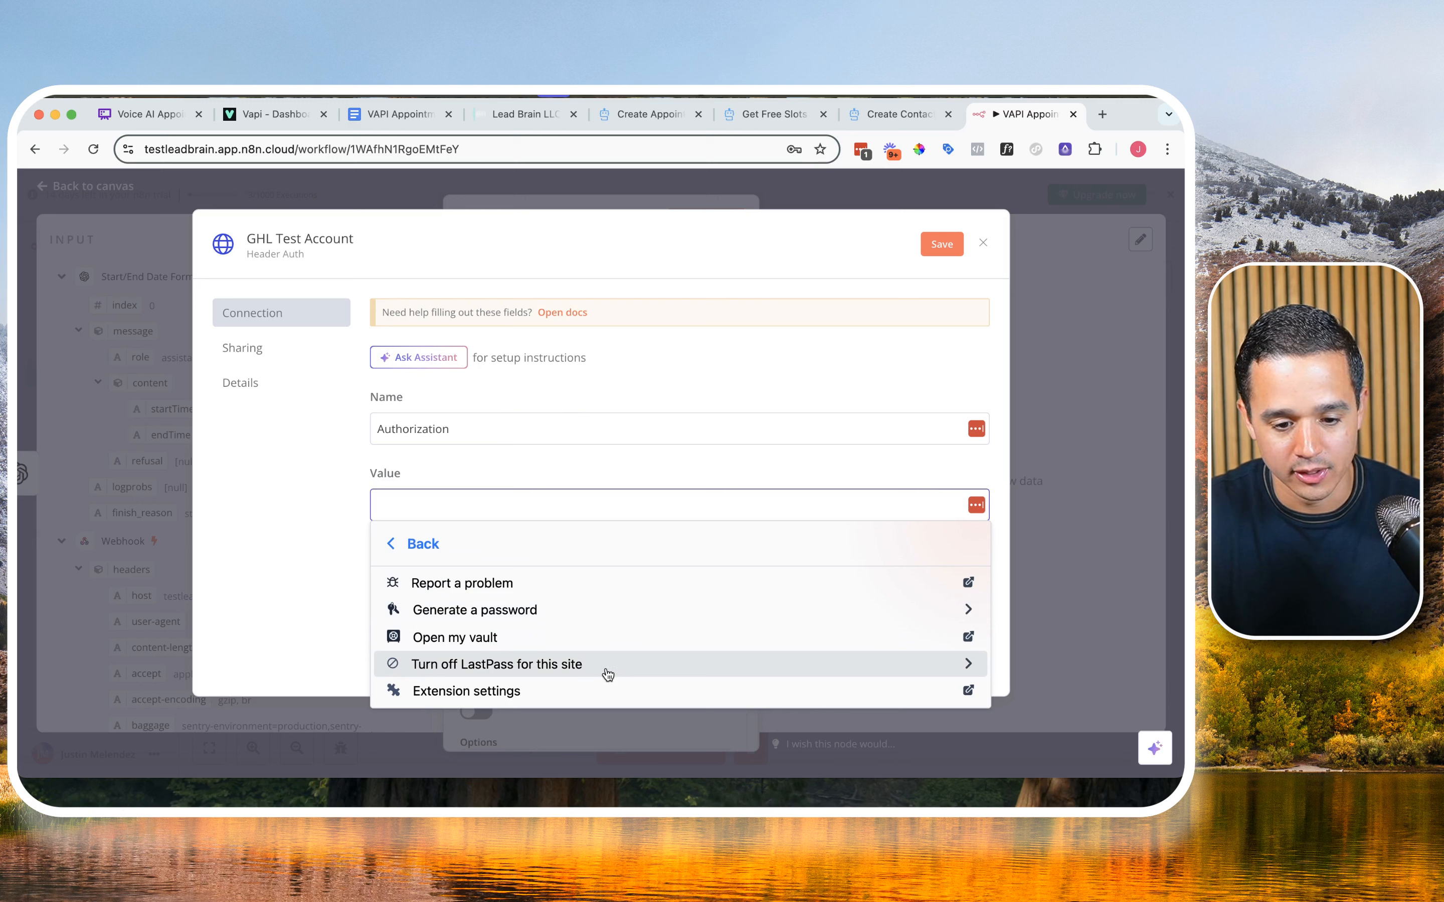
pyautogui.click(608, 674)
pyautogui.click(522, 614)
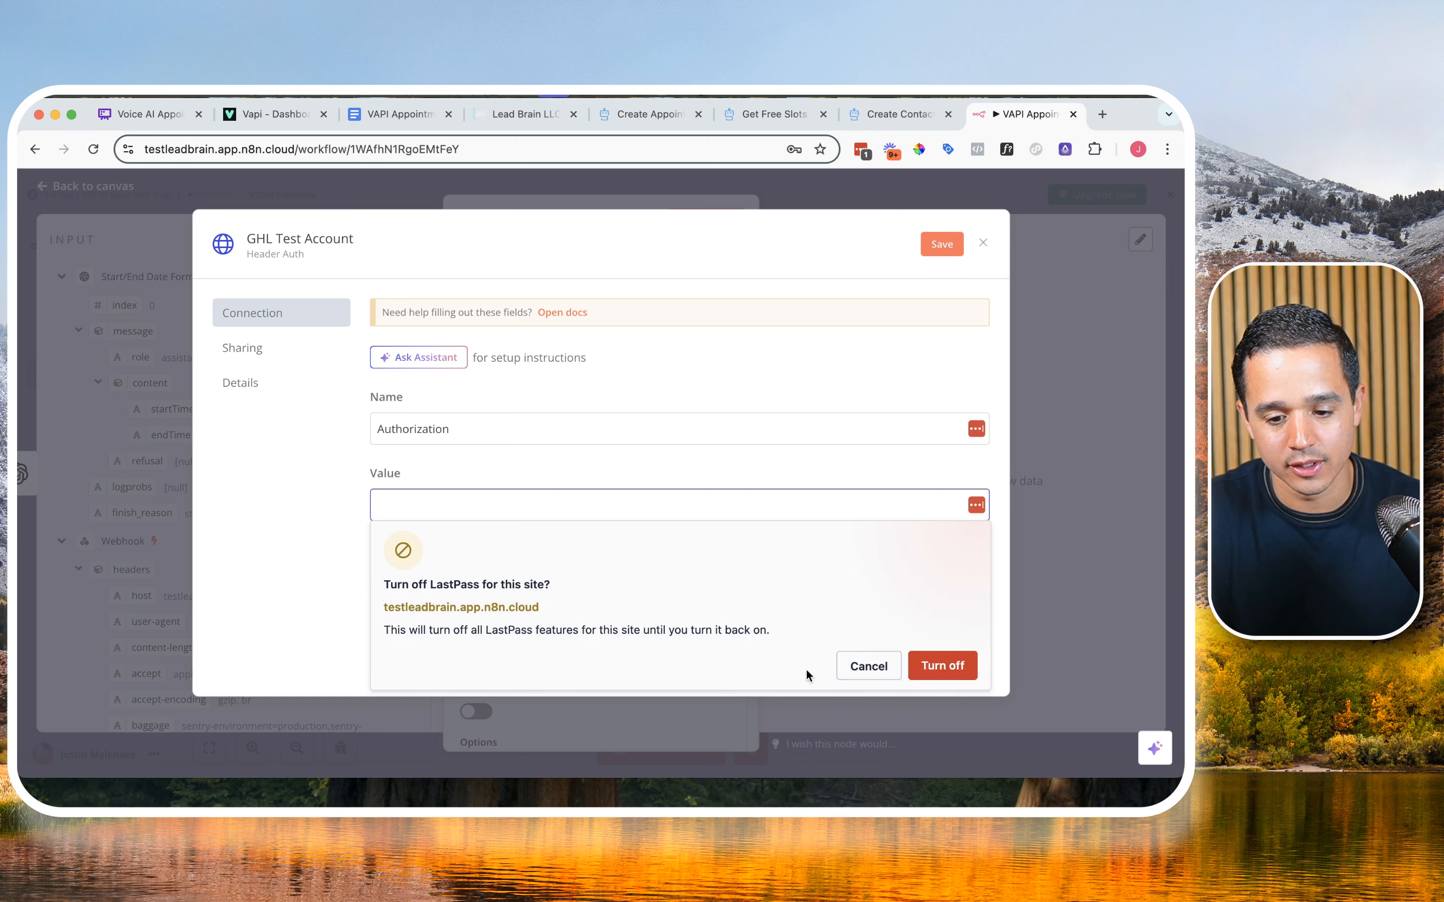
pyautogui.click(953, 670)
pyautogui.click(850, 504)
pyautogui.write('Bearer')
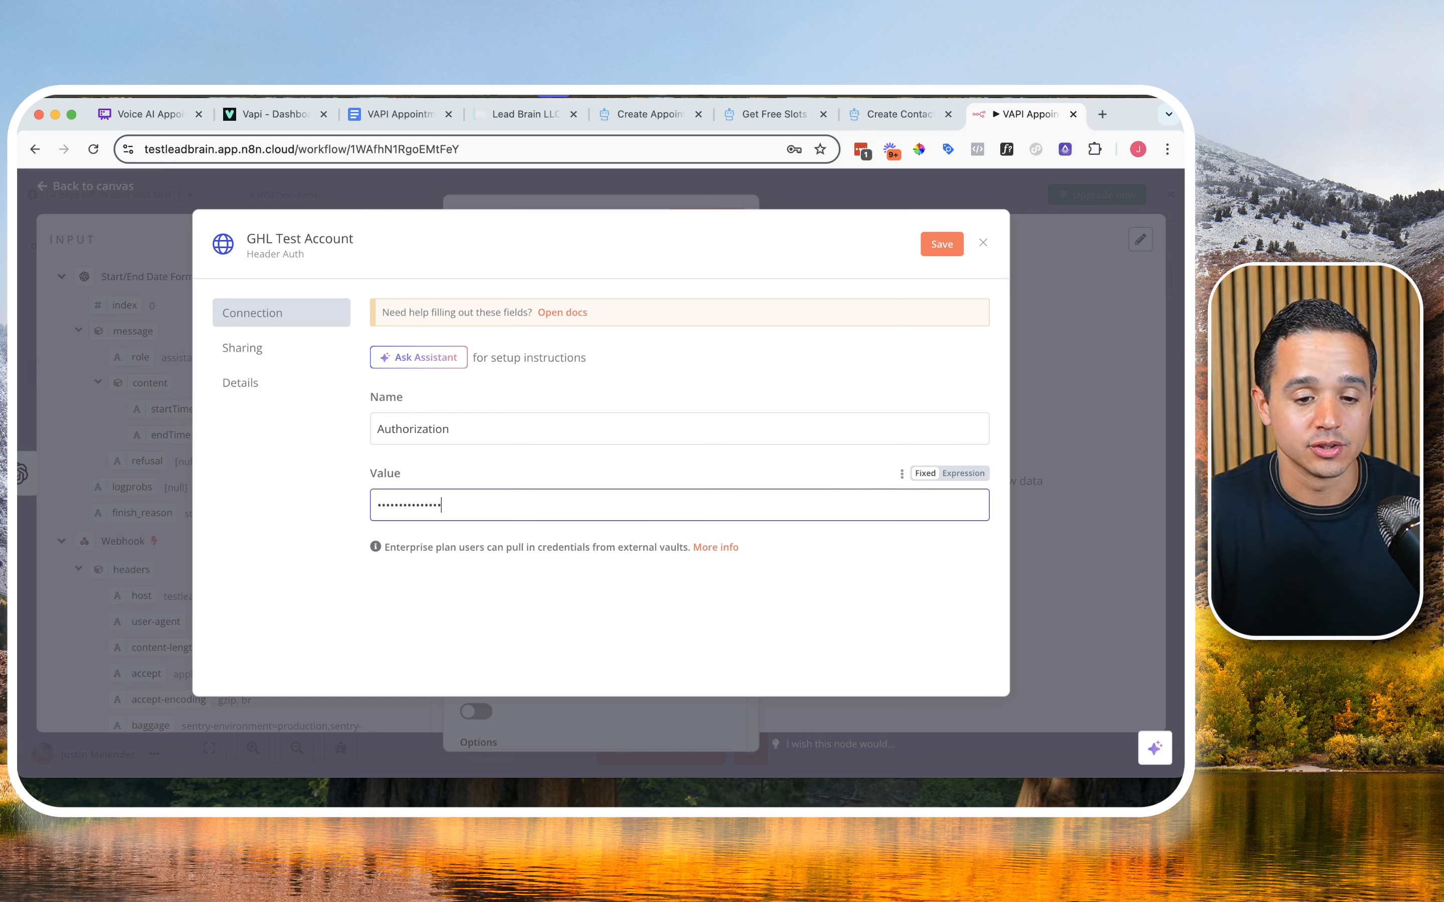
pyautogui.press('BackSpace')
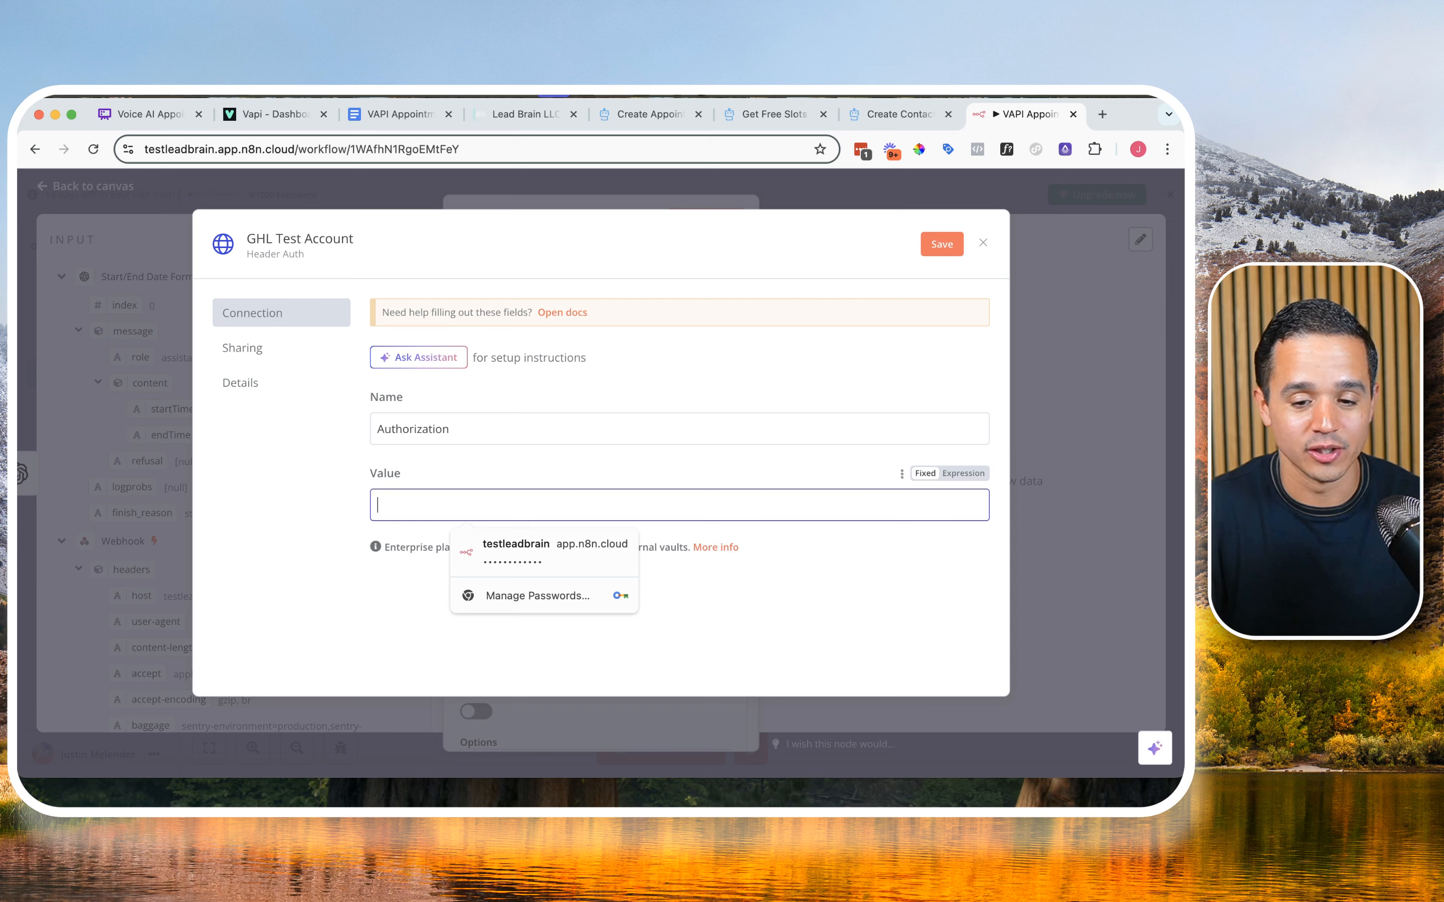
# Step: Switch the credential's Value field to an expression and enter the prefix Bearer followed by a space
pyautogui.click(956, 480)
pyautogui.click(956, 477)
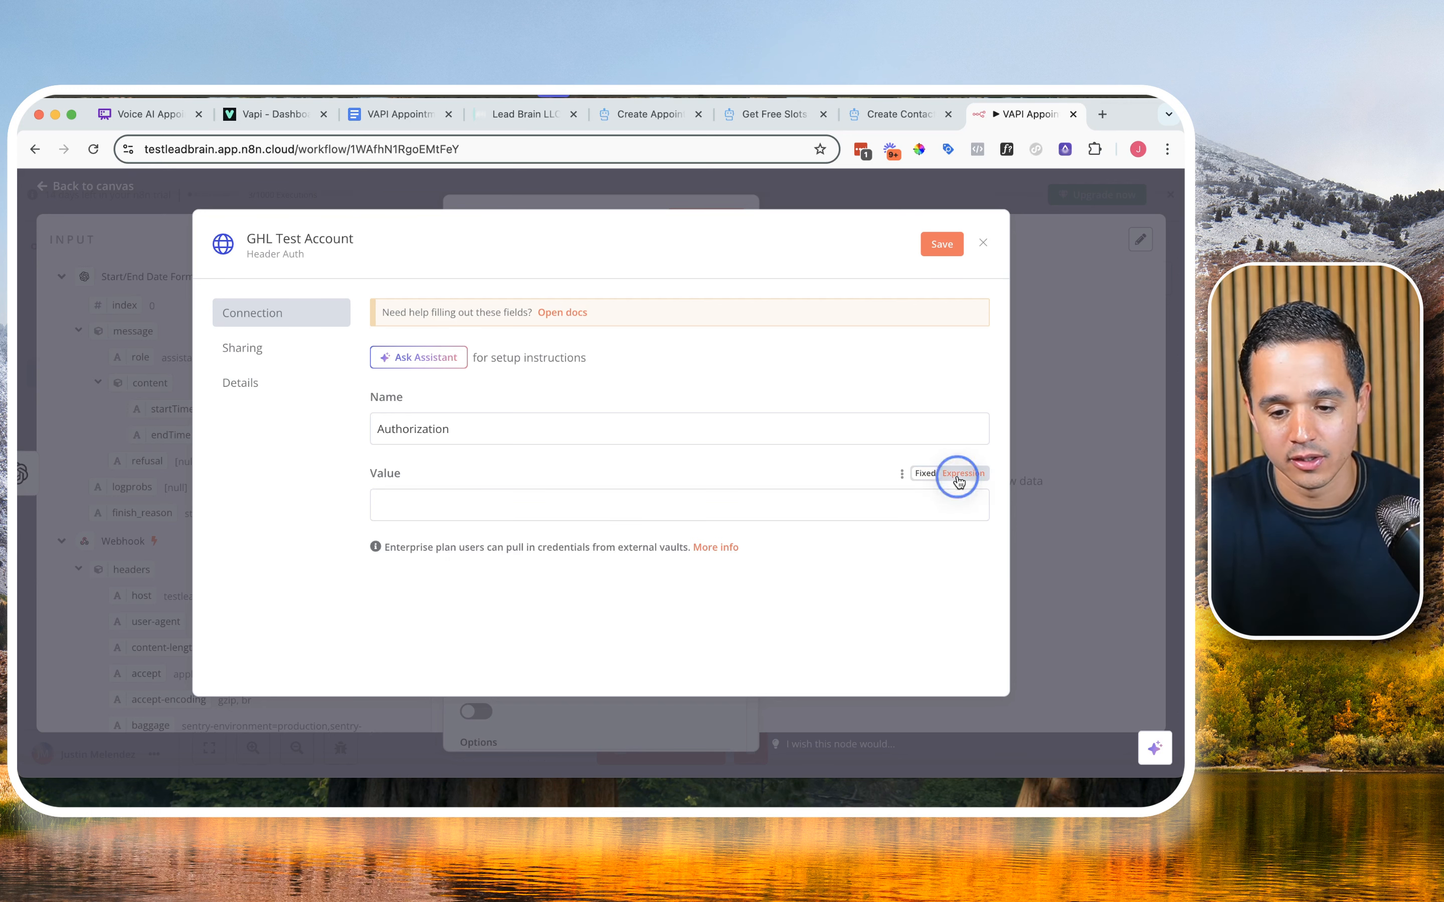
pyautogui.click(607, 503)
pyautogui.write('B')
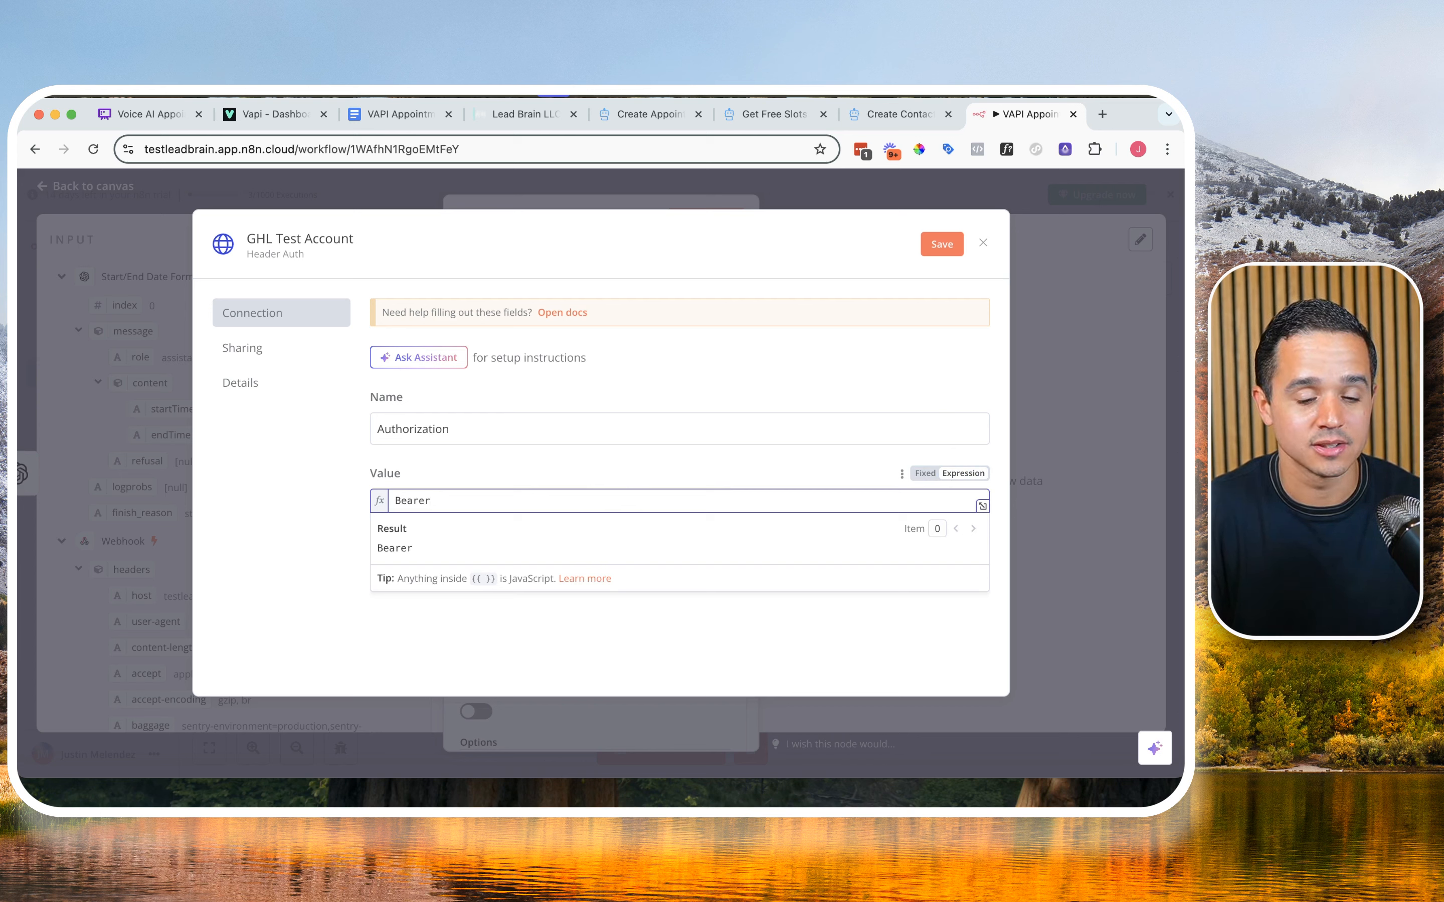
pyautogui.write('earer')
# Step: Copy the API key from the VAPI Appointment Booking document into the credential's Value after Bearer, and save the credential
pyautogui.click(412, 115)
pyautogui.scroll(10, 475, 382)
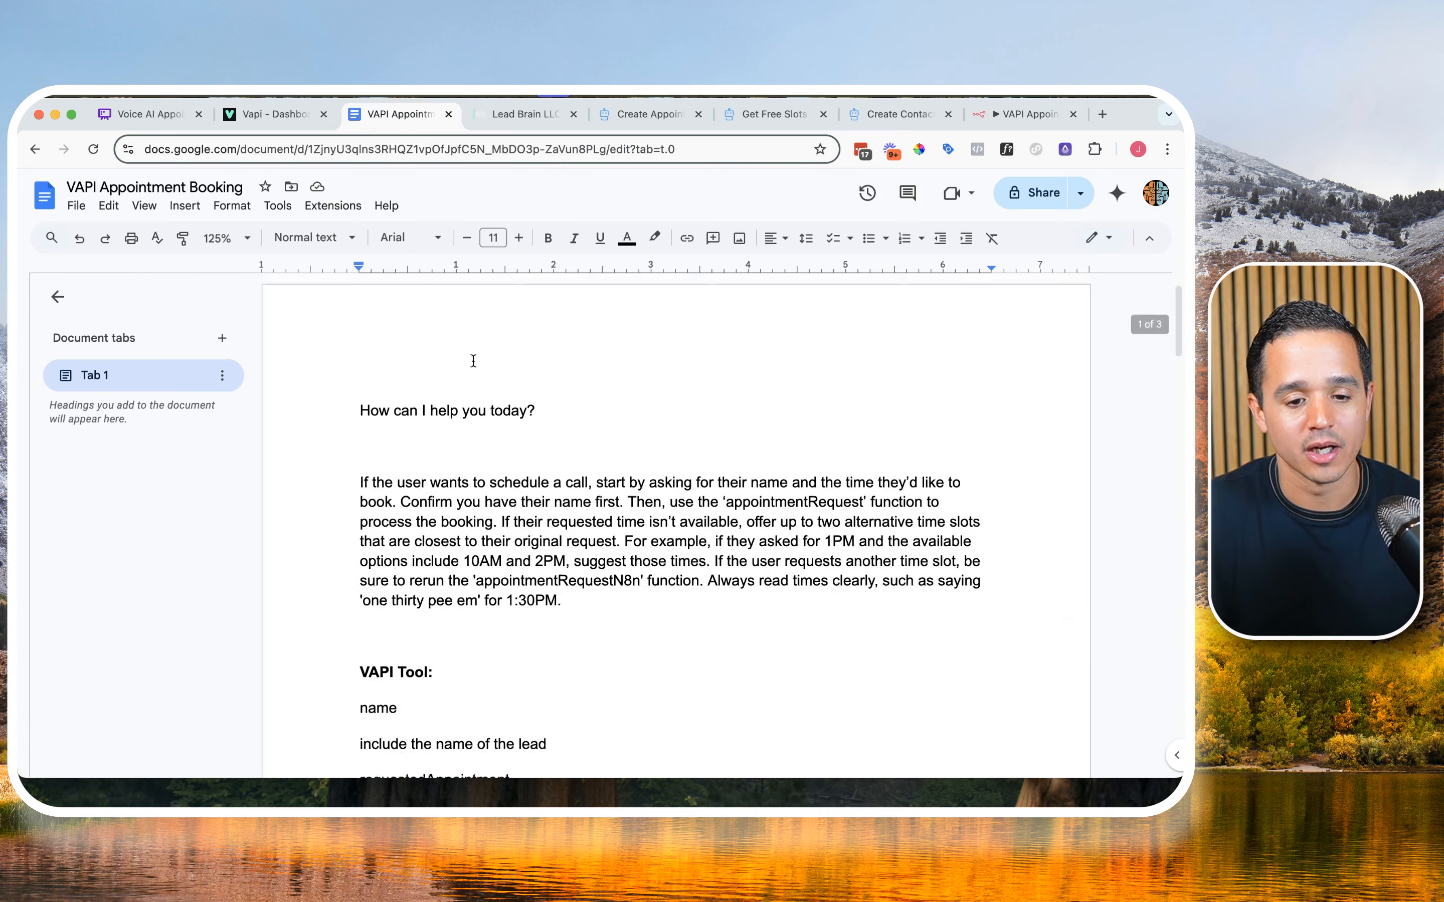
pyautogui.scroll(-8, 461, 439)
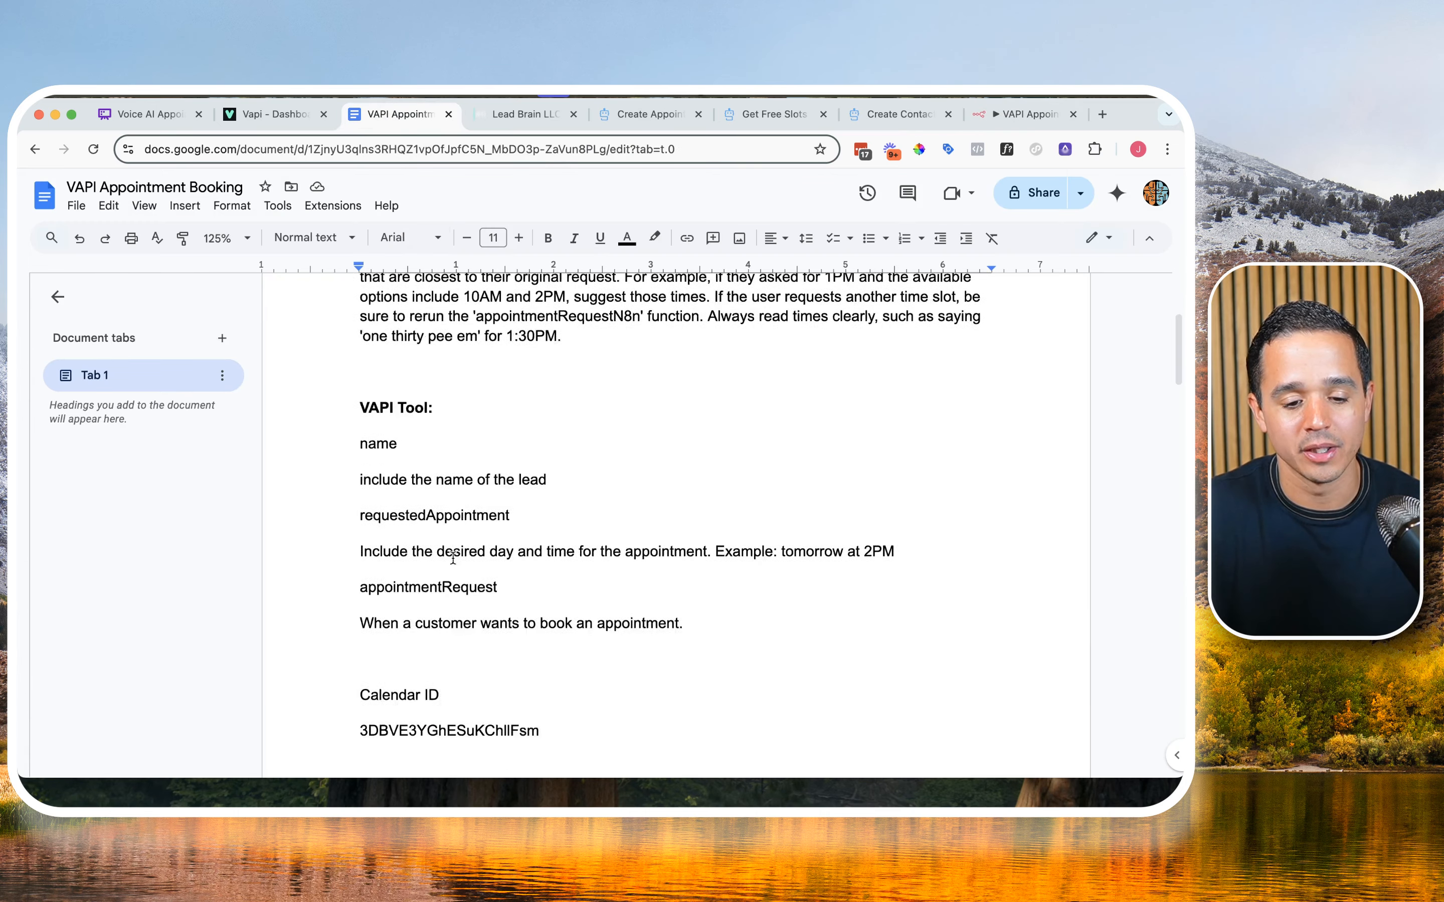
pyautogui.click(364, 642)
pyautogui.moveTo(364, 641); pyautogui.dragTo(654, 641)
pyautogui.press('super+c')
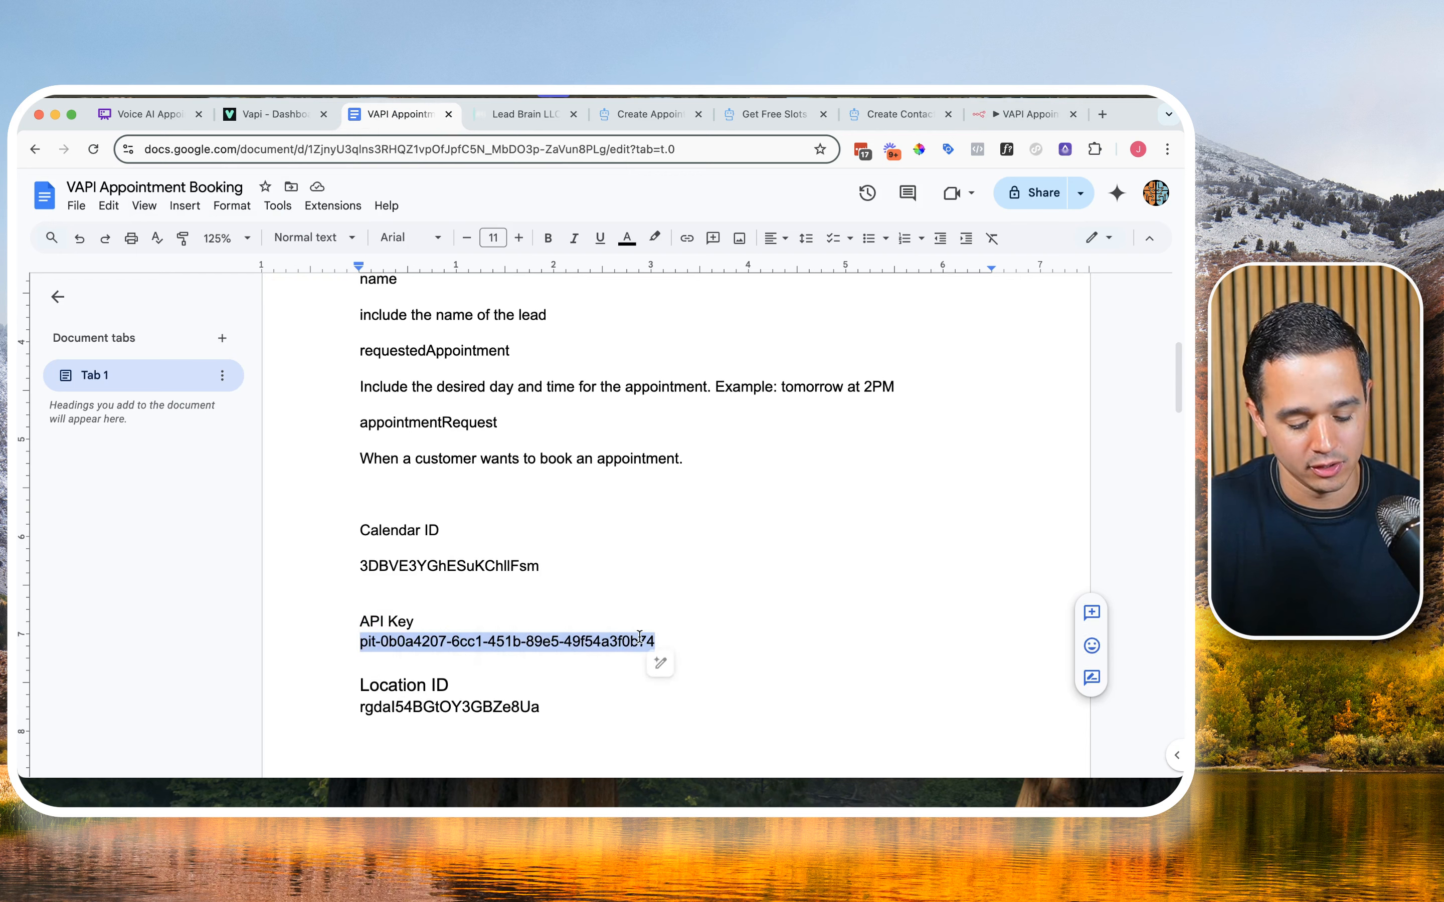
pyautogui.click(1026, 113)
pyautogui.press('super+v')
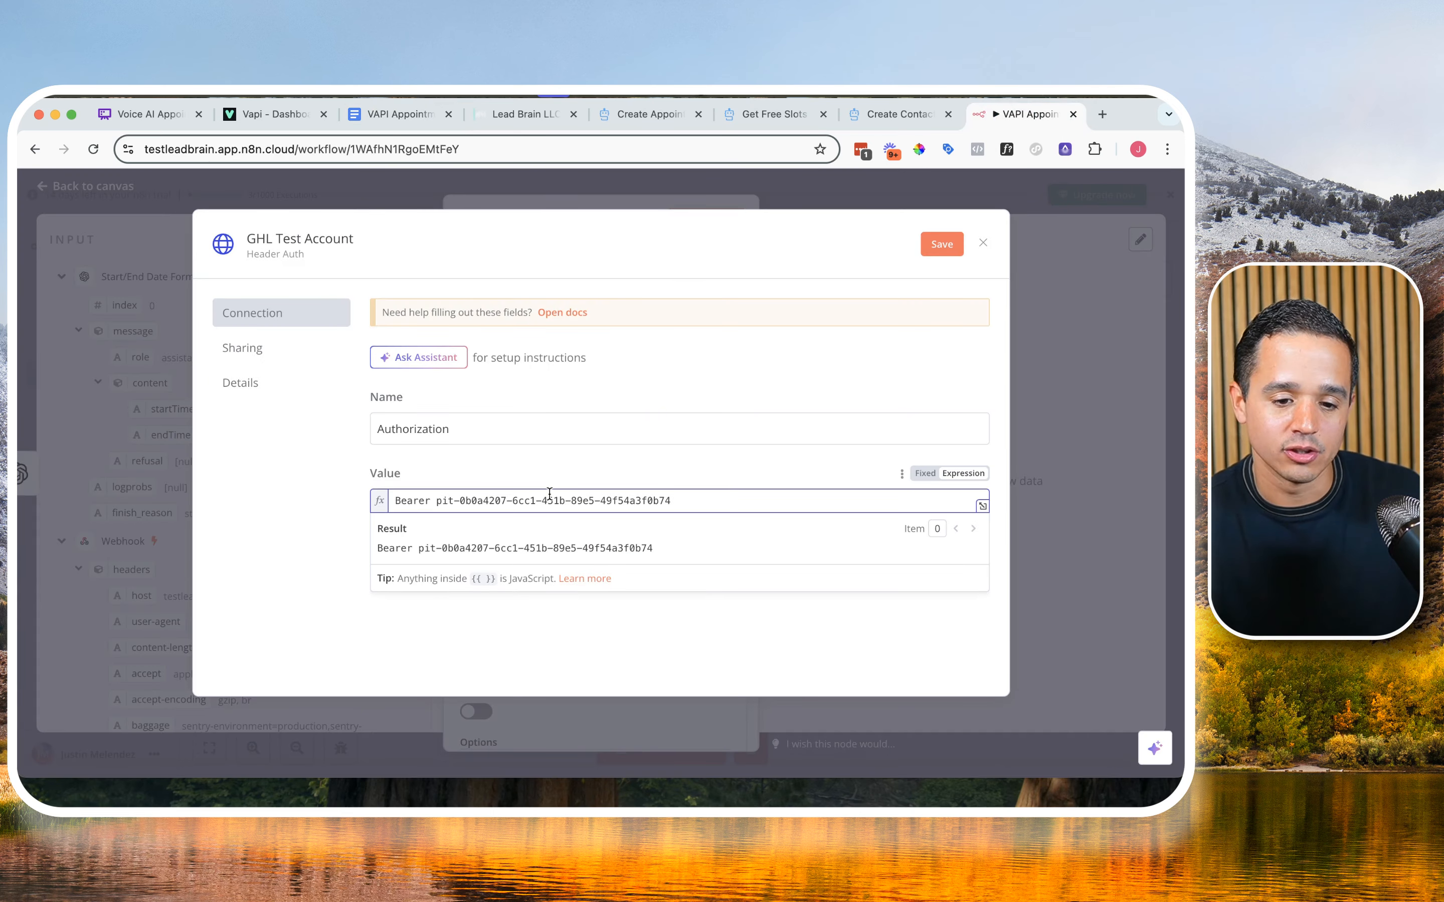
pyautogui.click(926, 243)
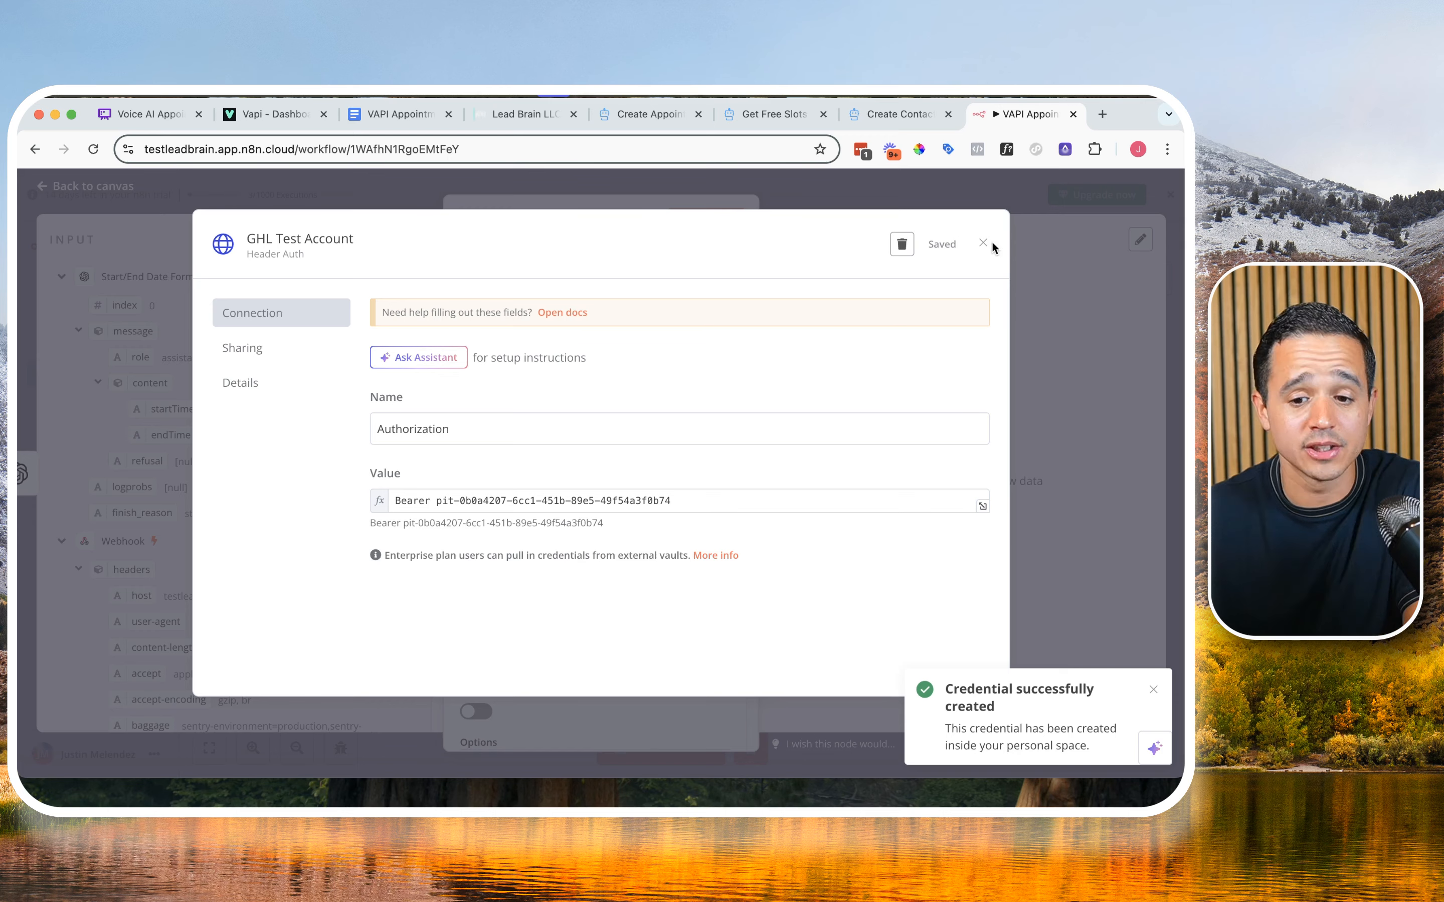
pyautogui.click(983, 243)
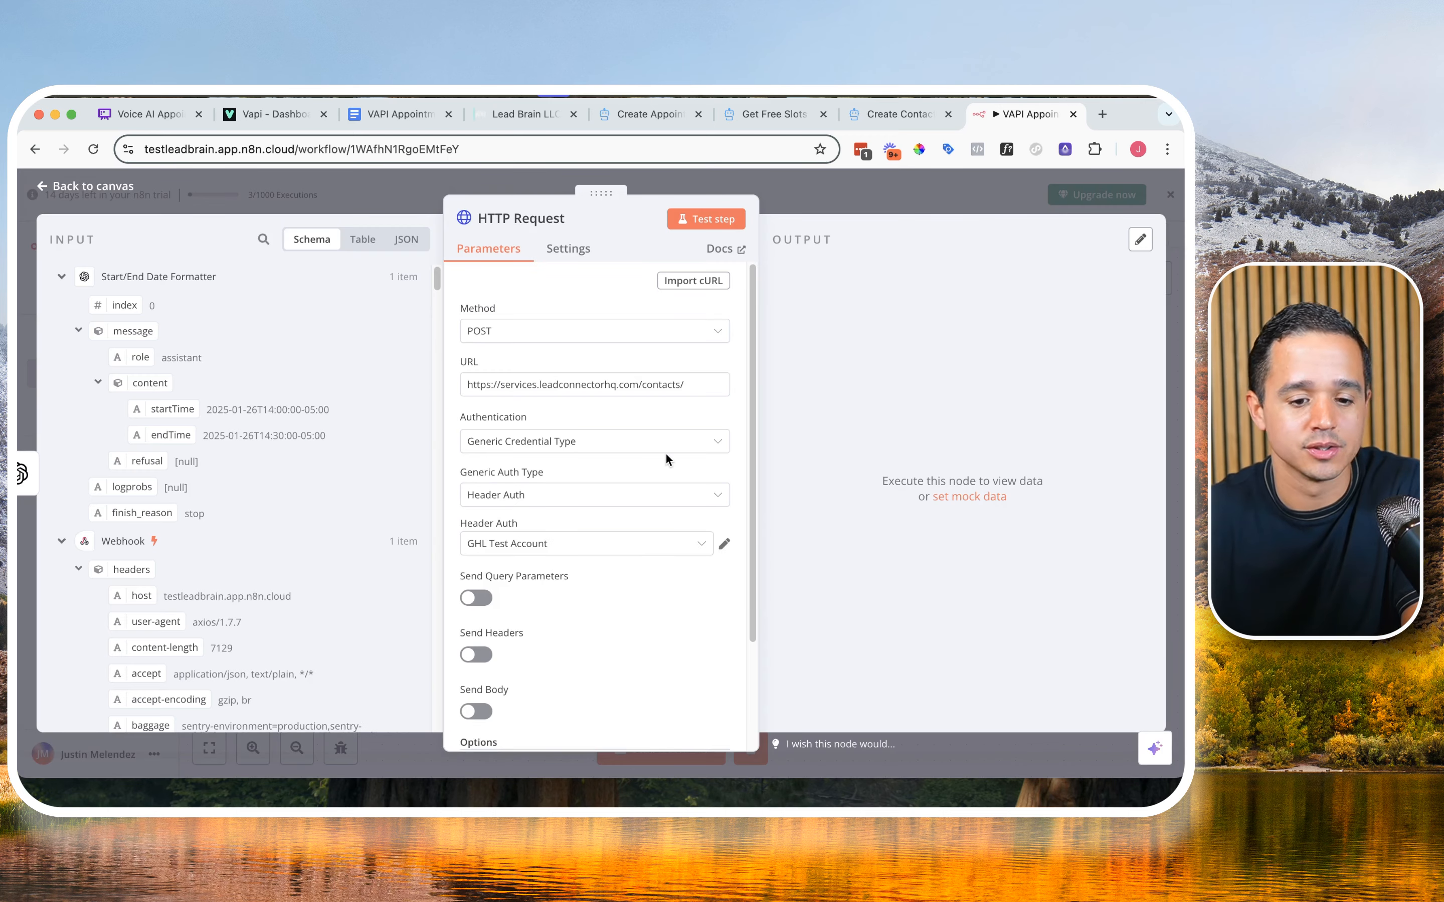
# Step: Turn on sending headers for the HTTP Request node and name the first header parameter Version
pyautogui.scroll(-1, 665, 456)
pyautogui.scroll(-3, 581, 510)
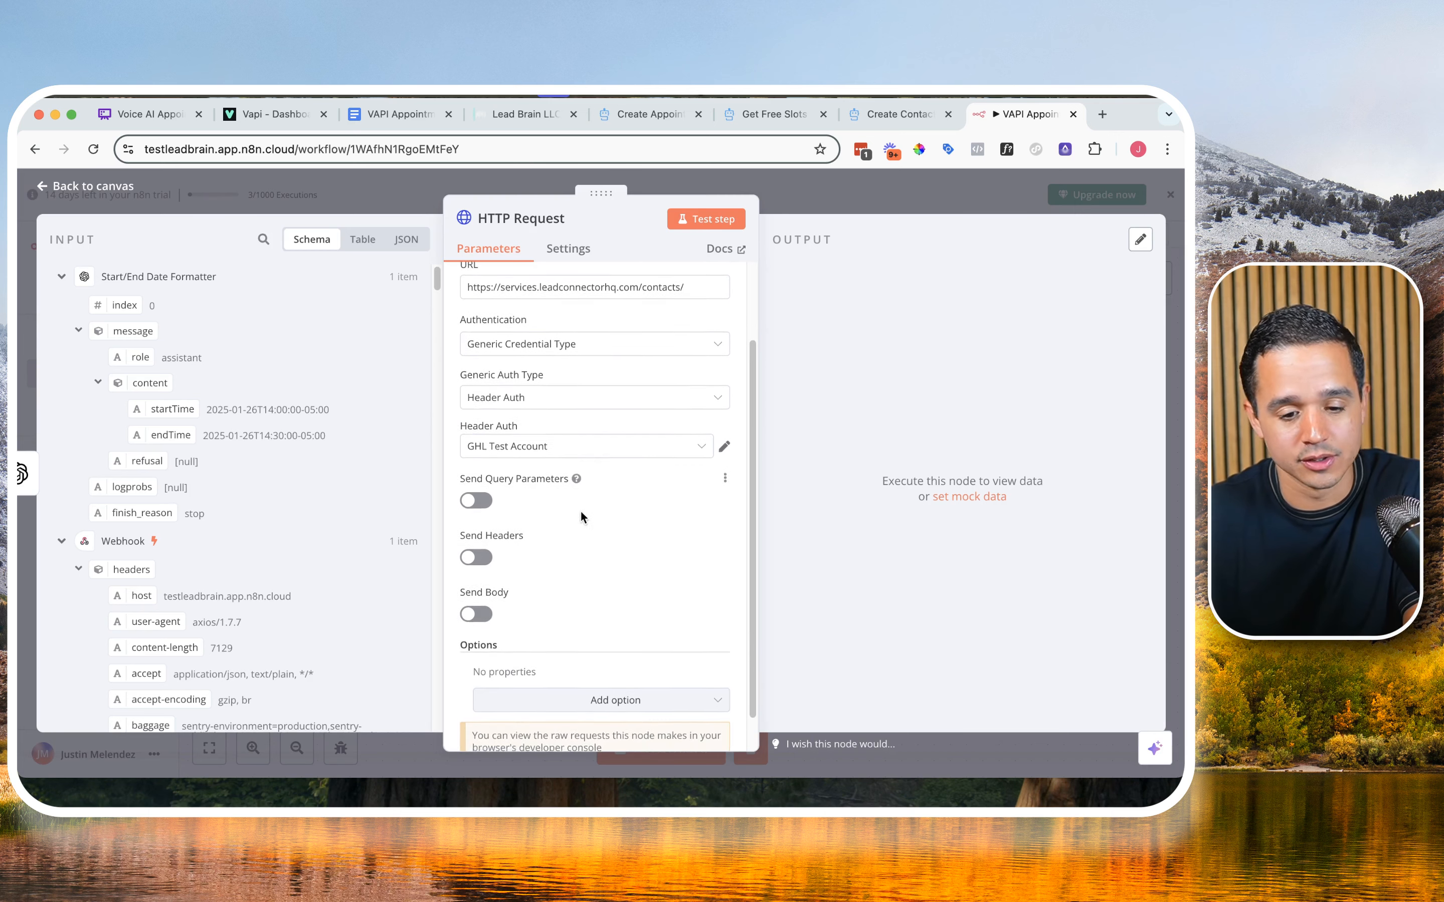
pyautogui.click(487, 548)
pyautogui.scroll(-2, 518, 552)
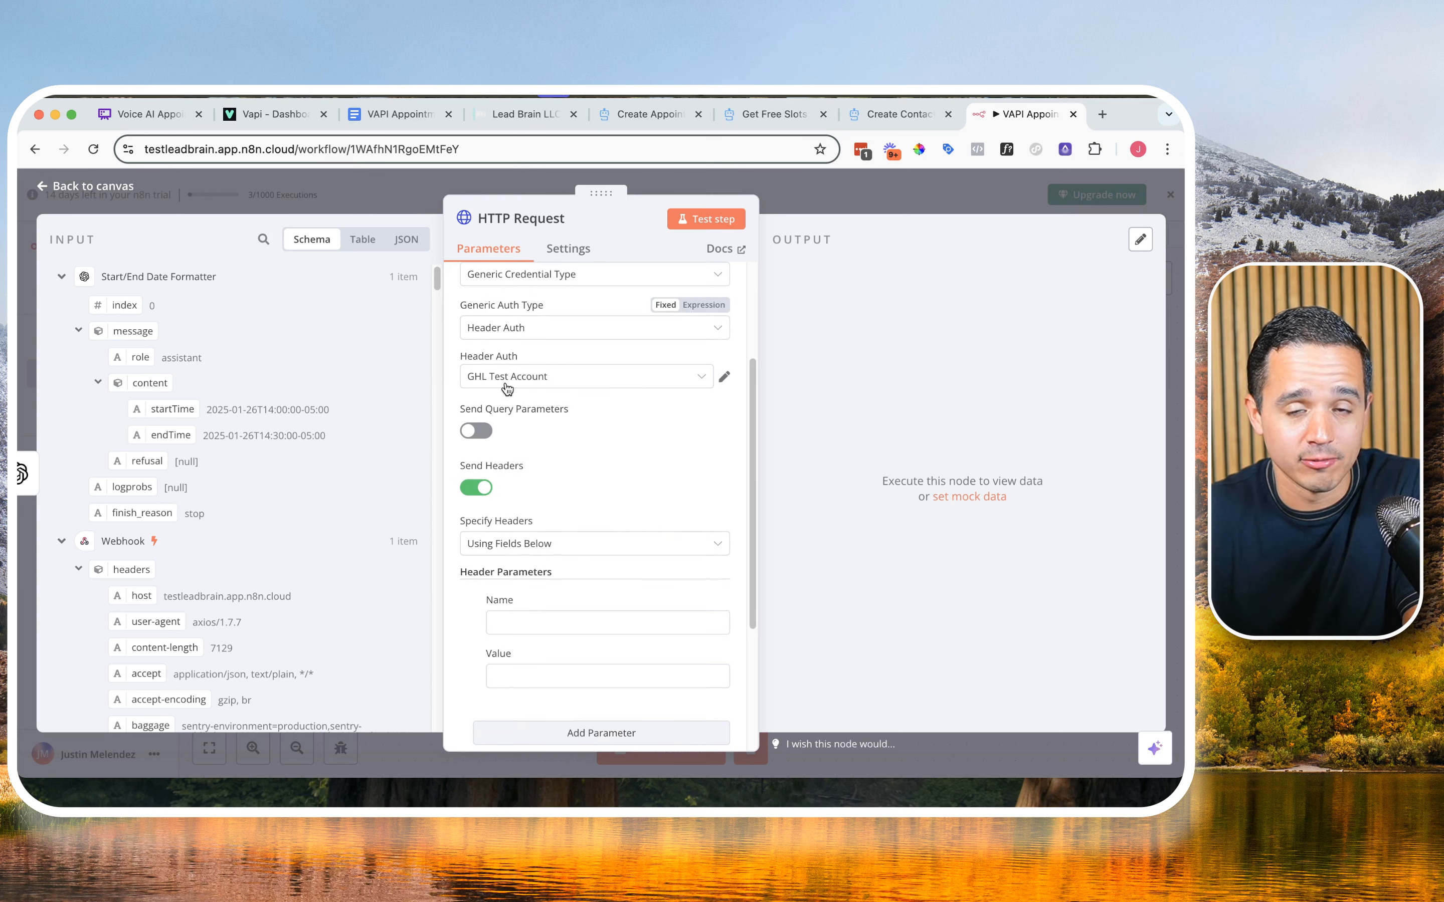
pyautogui.scroll(-1, 537, 526)
pyautogui.click(553, 607)
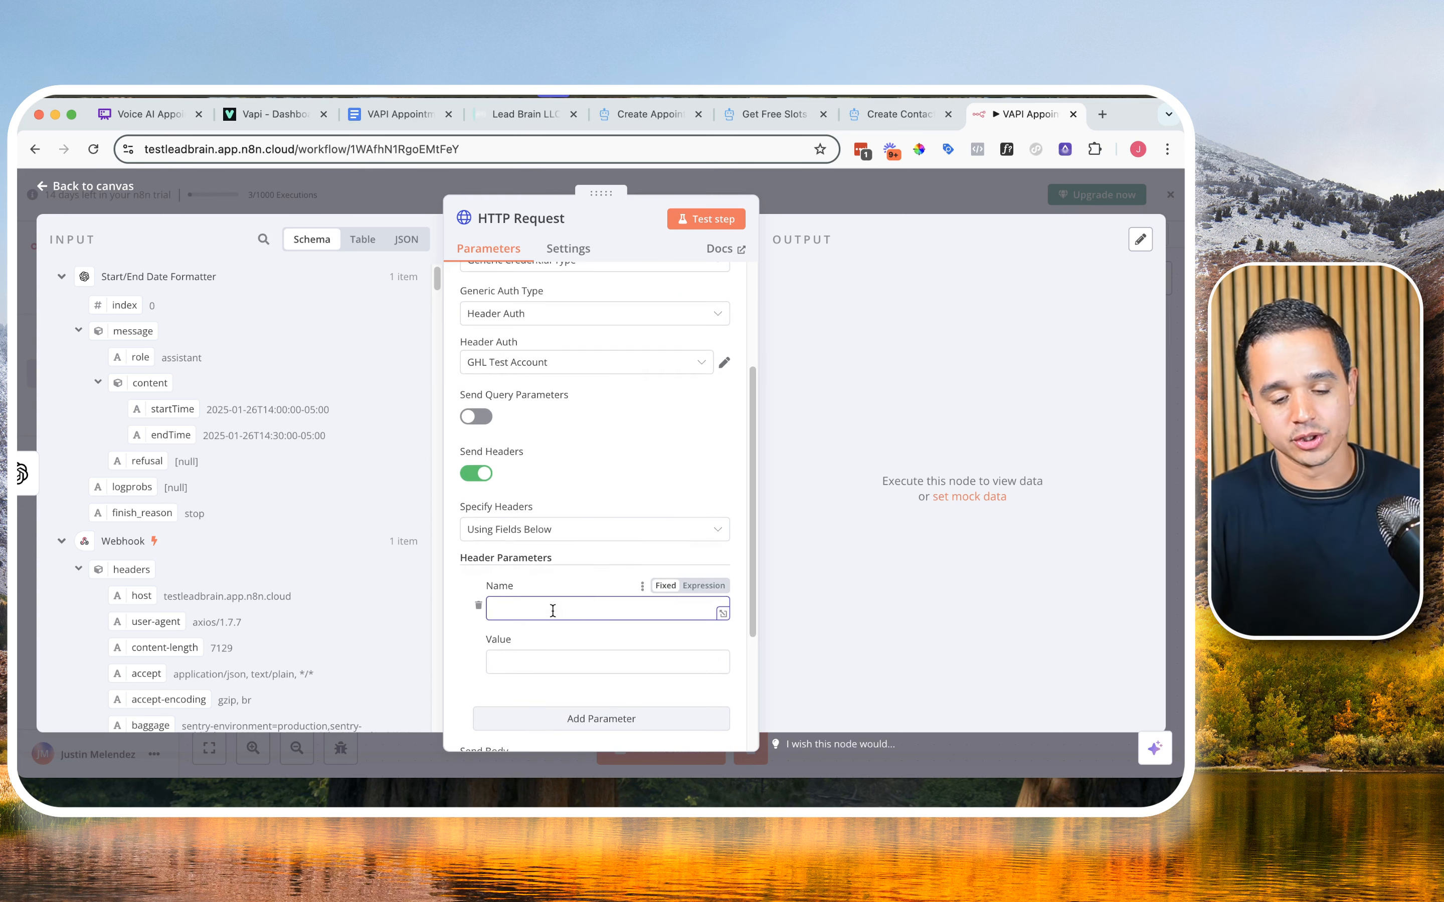
pyautogui.press('Tab')
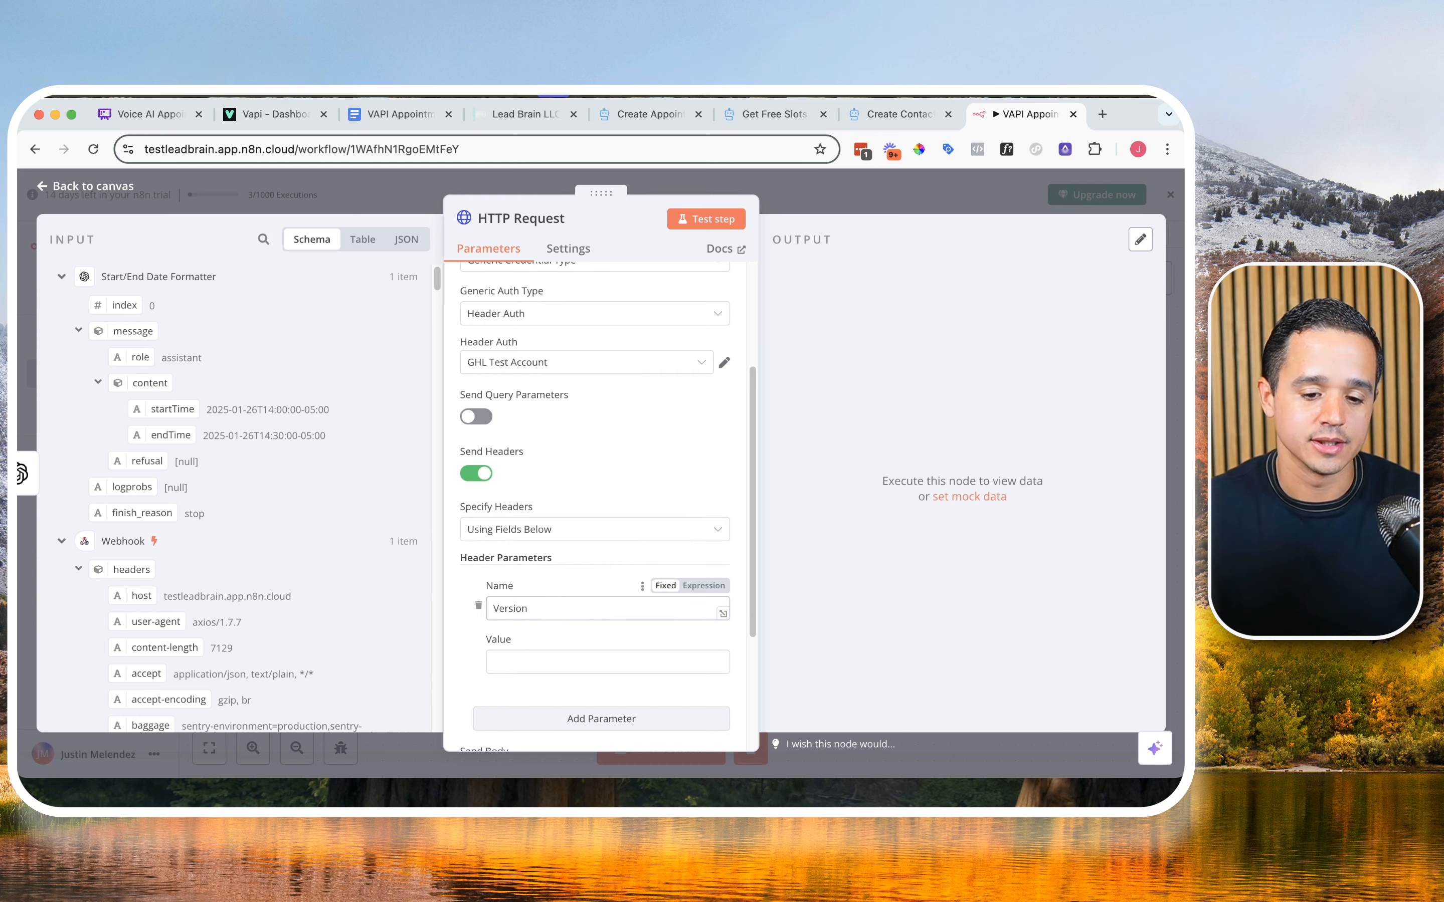
# Step: Copy the allowed Version value 2021-07-28 from the Create Contact documentation into the Version header's value
pyautogui.click(903, 119)
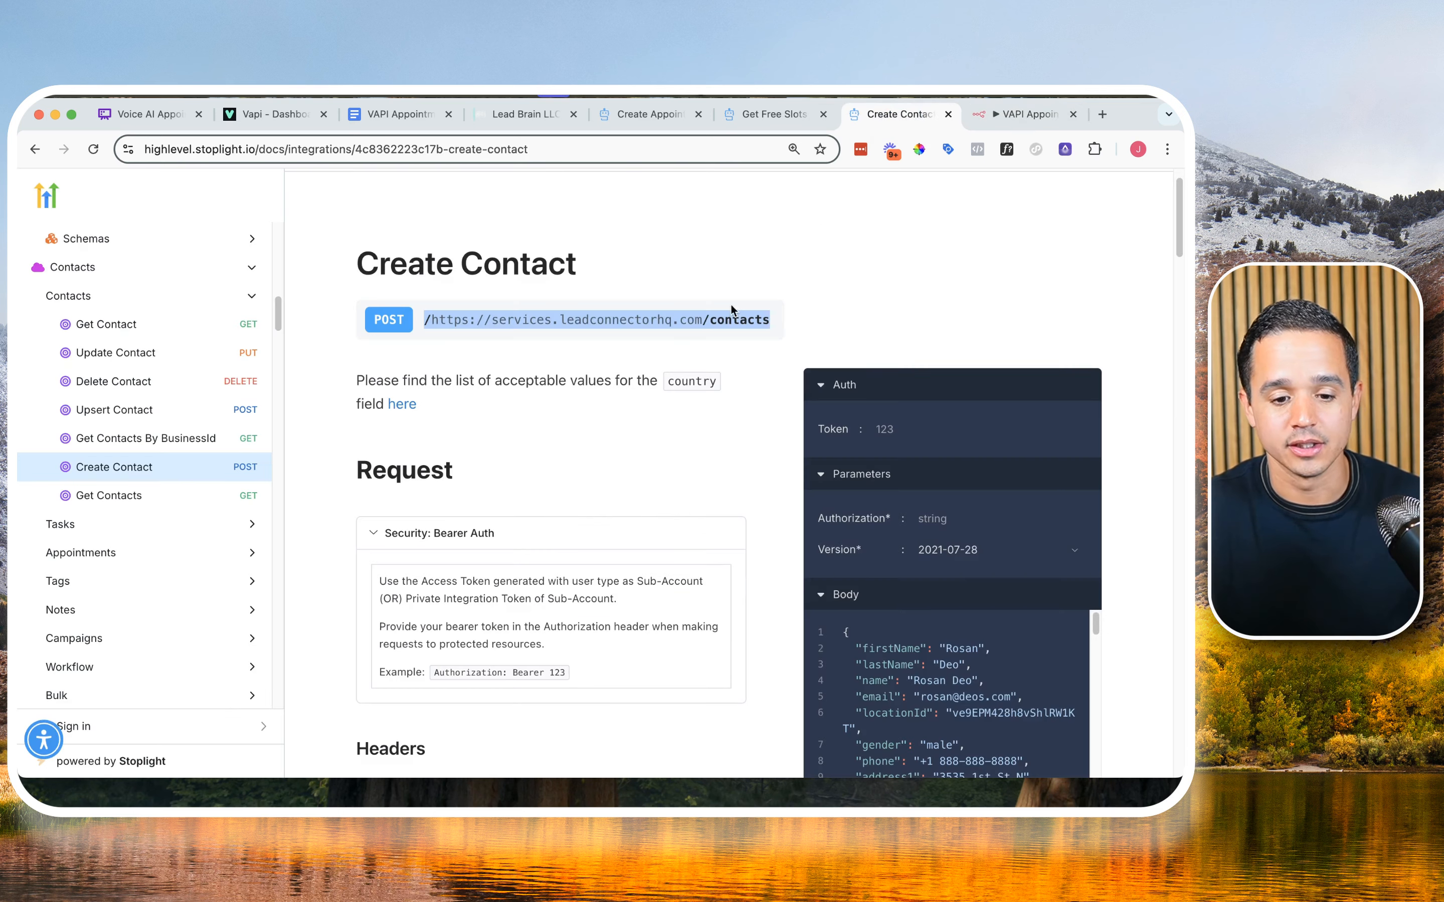
pyautogui.scroll(-5, 656, 358)
pyautogui.doubleClick(478, 636)
pyautogui.press('super+c')
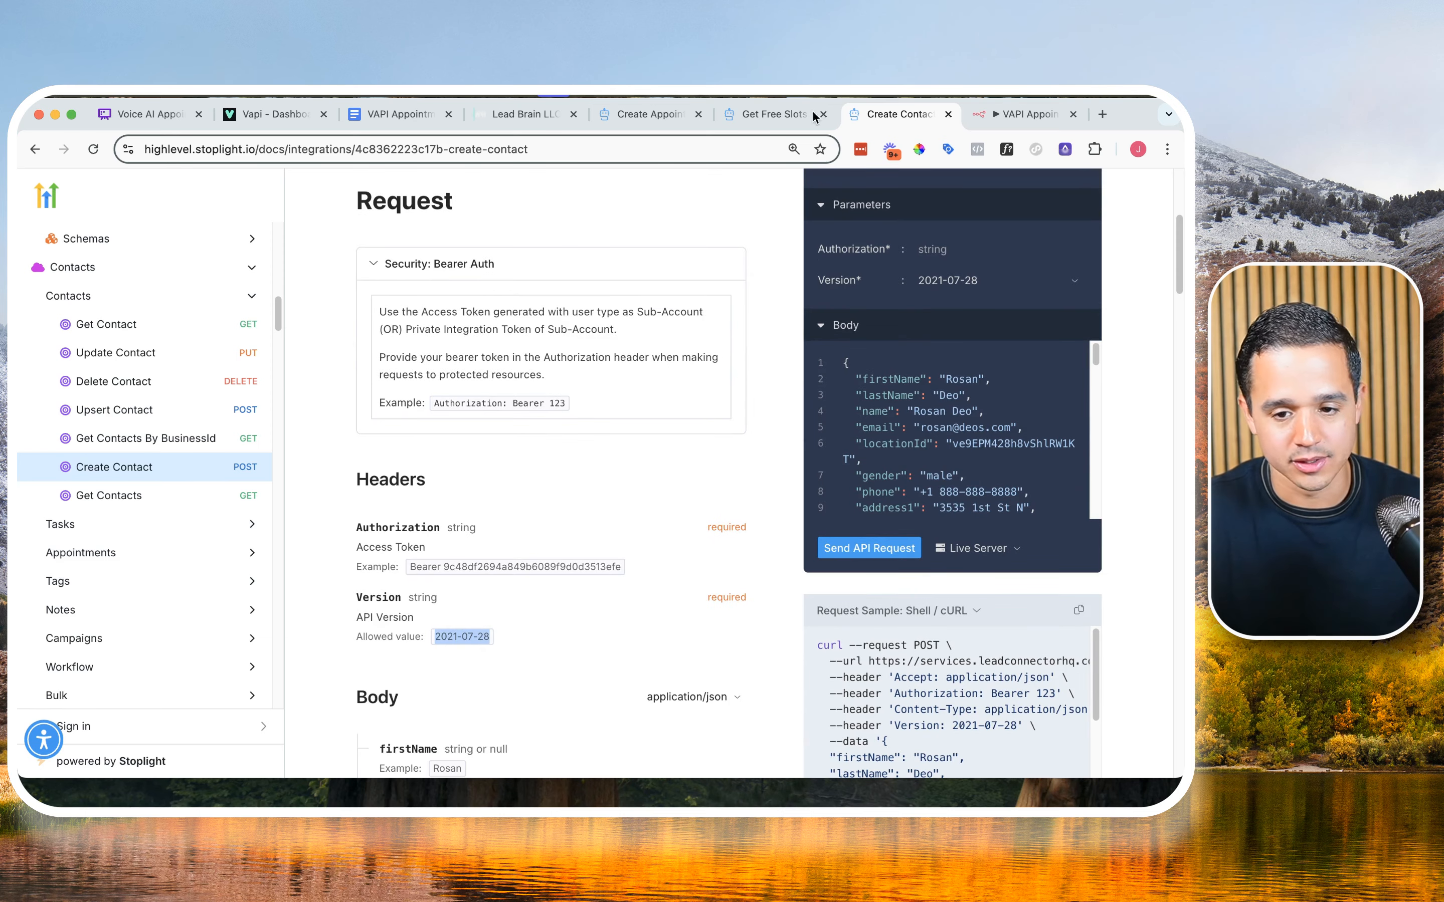
pyautogui.click(991, 114)
pyautogui.click(528, 652)
pyautogui.press('super+v')
# Step: Examine where the Create Contact documentation gives the Version header, in both the Headers section and the cURL request sample
pyautogui.click(895, 118)
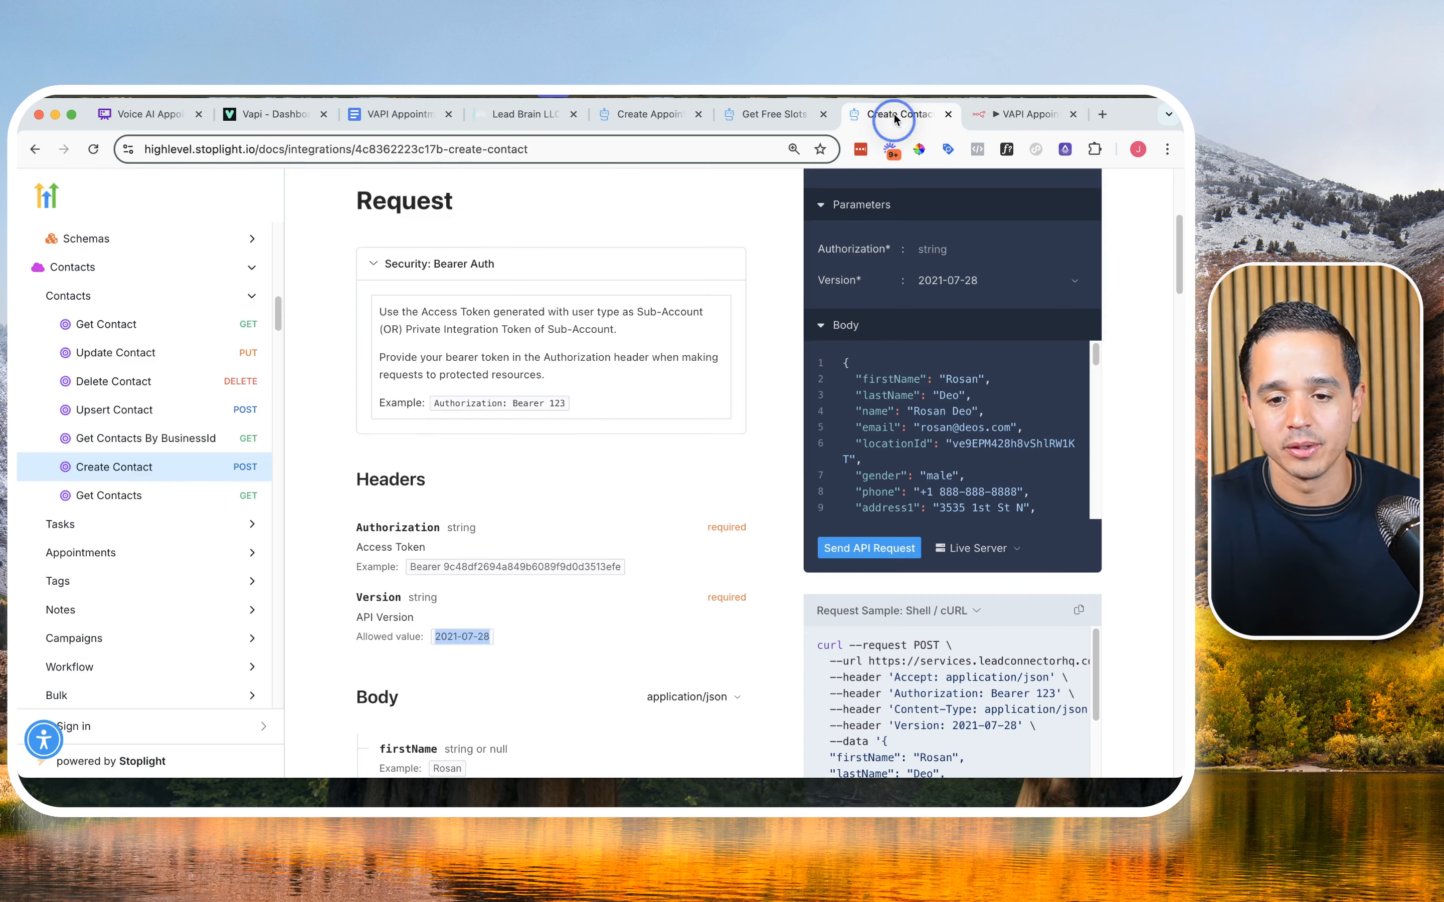
pyautogui.moveTo(358, 588); pyautogui.dragTo(495, 636)
pyautogui.scroll(3, 949, 406)
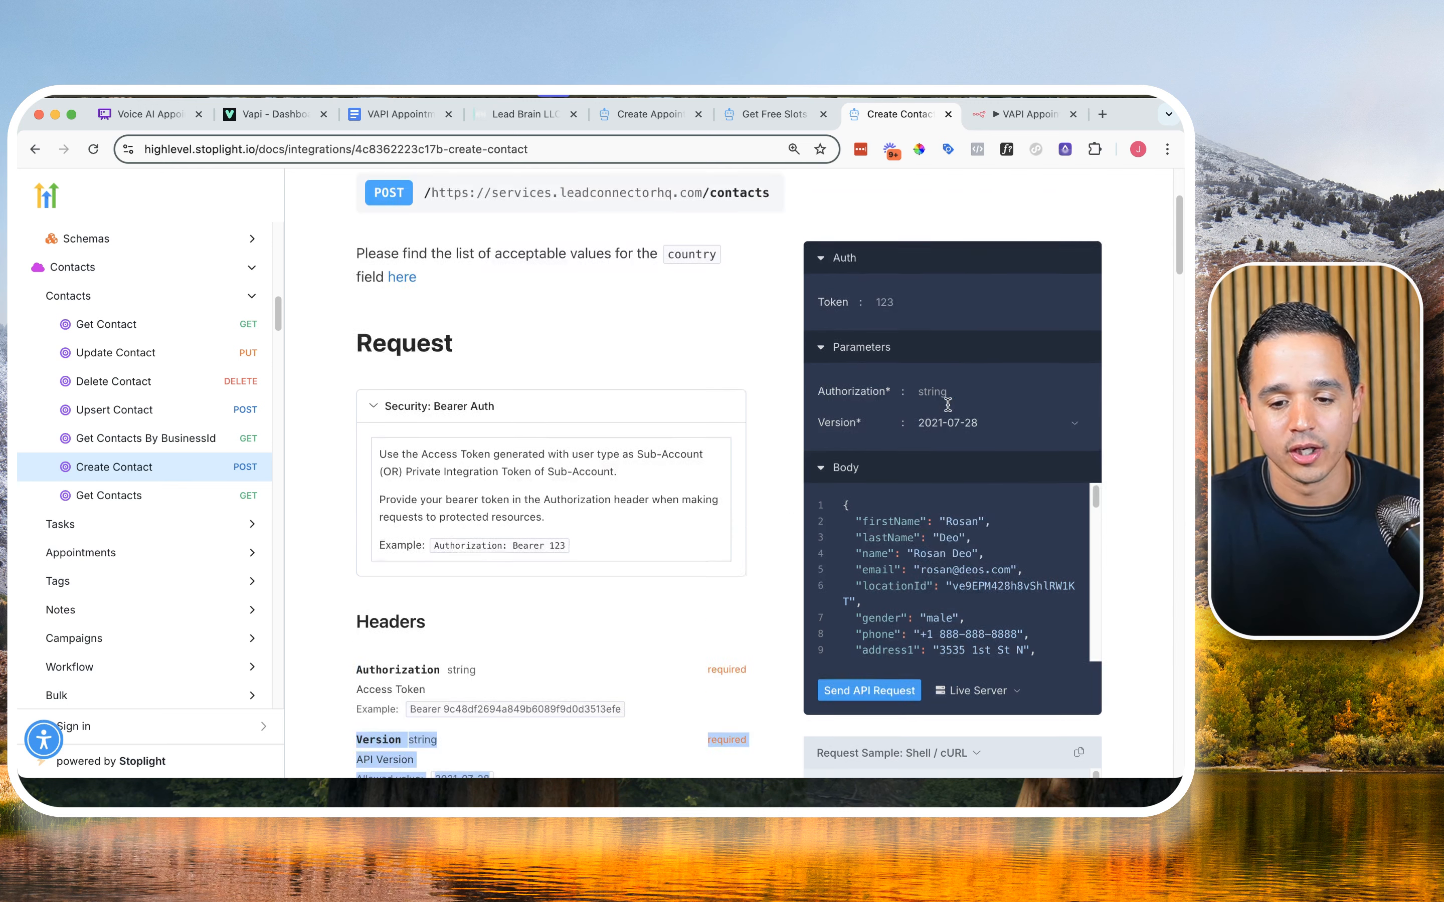
pyautogui.scroll(-5, 970, 608)
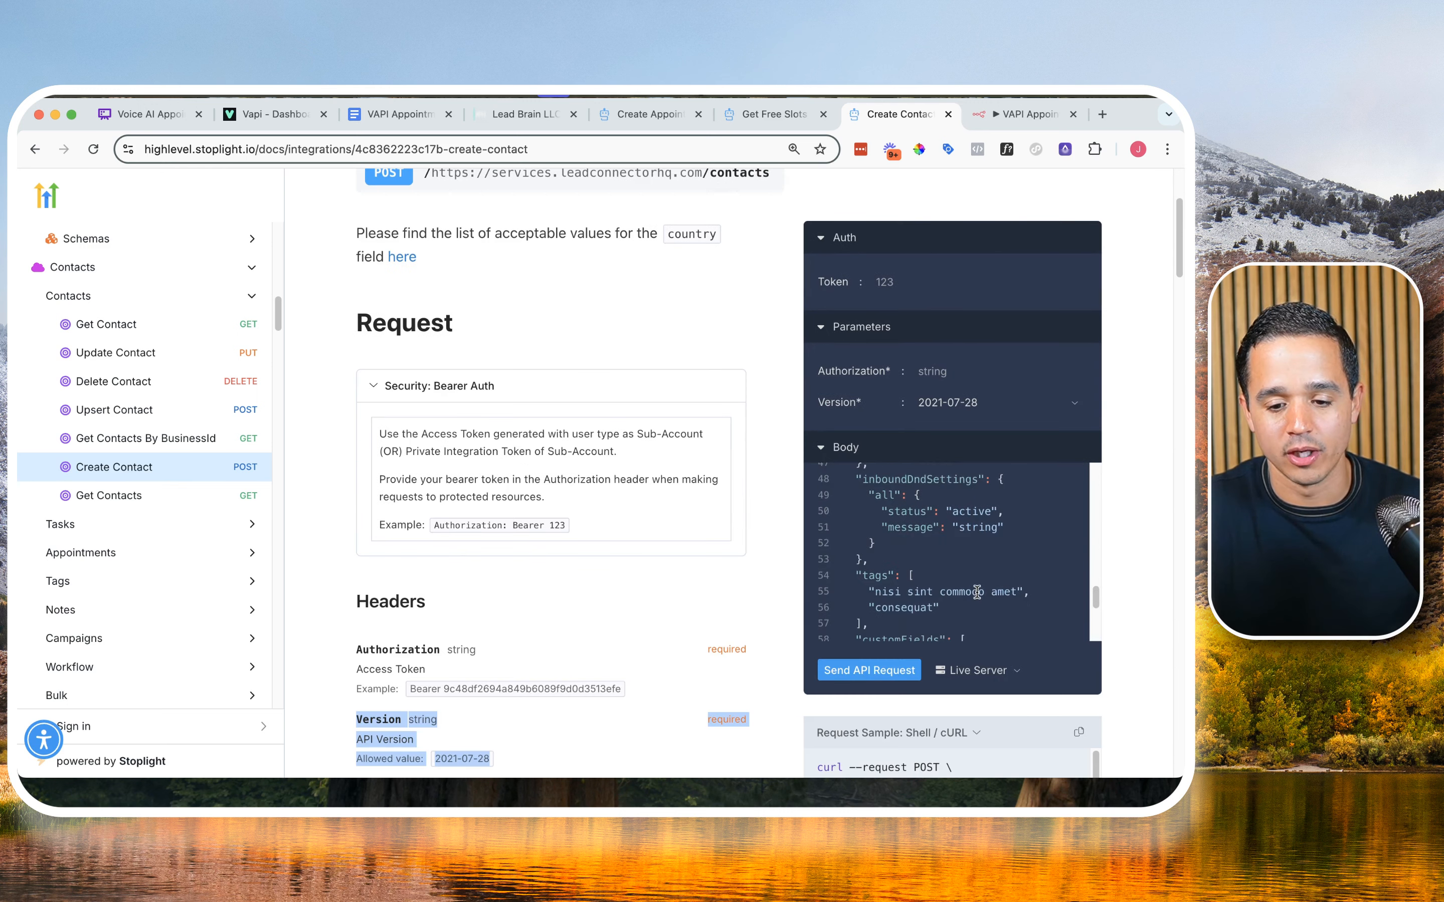
pyautogui.scroll(5, 976, 592)
pyautogui.scroll(-3, 941, 534)
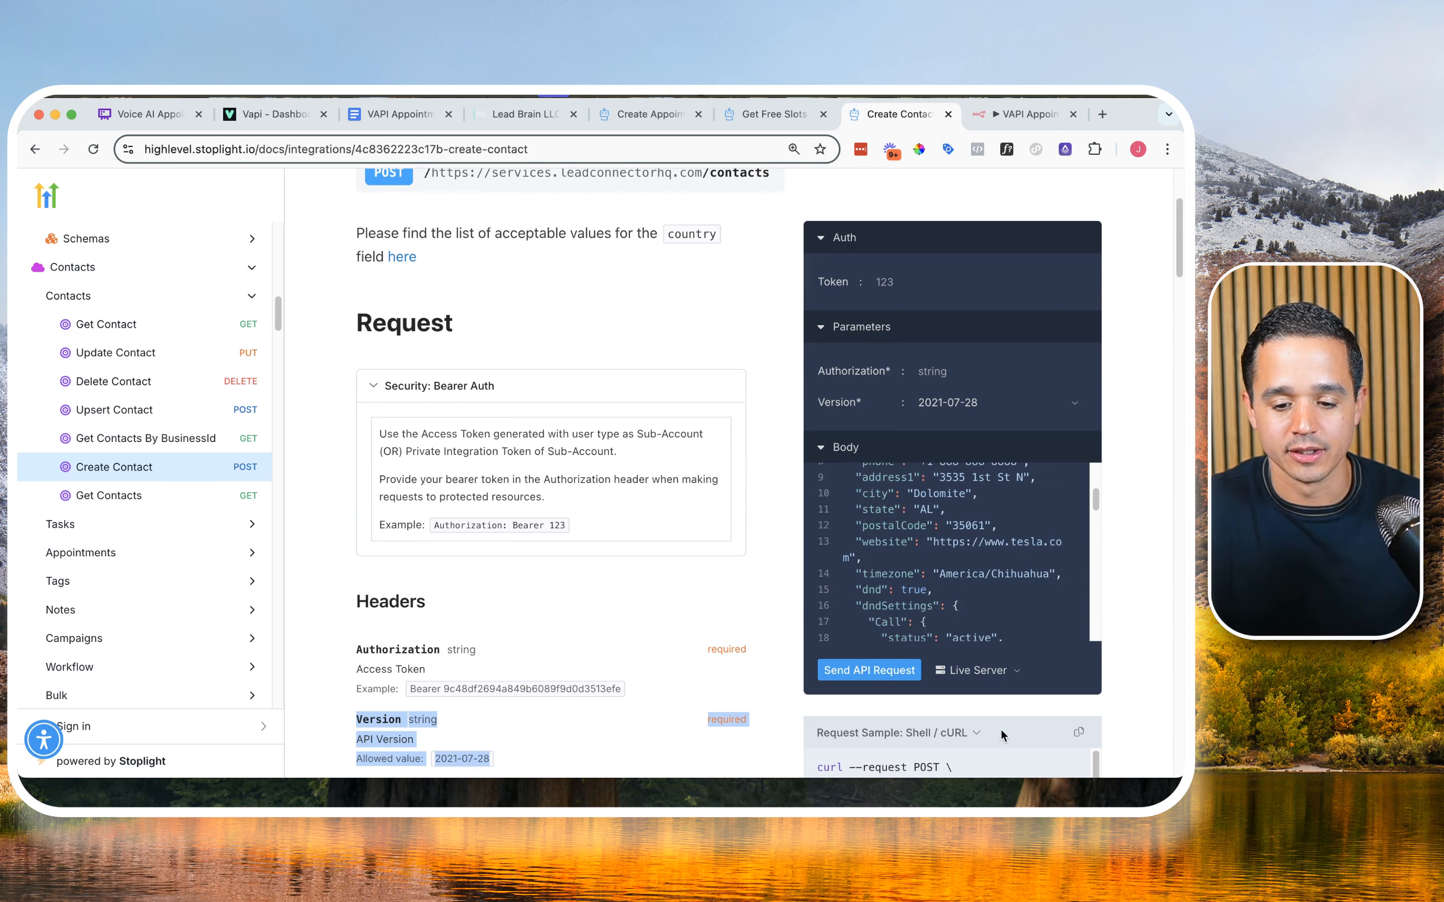
pyautogui.scroll(-3, 997, 731)
pyautogui.scroll(-5, 1016, 675)
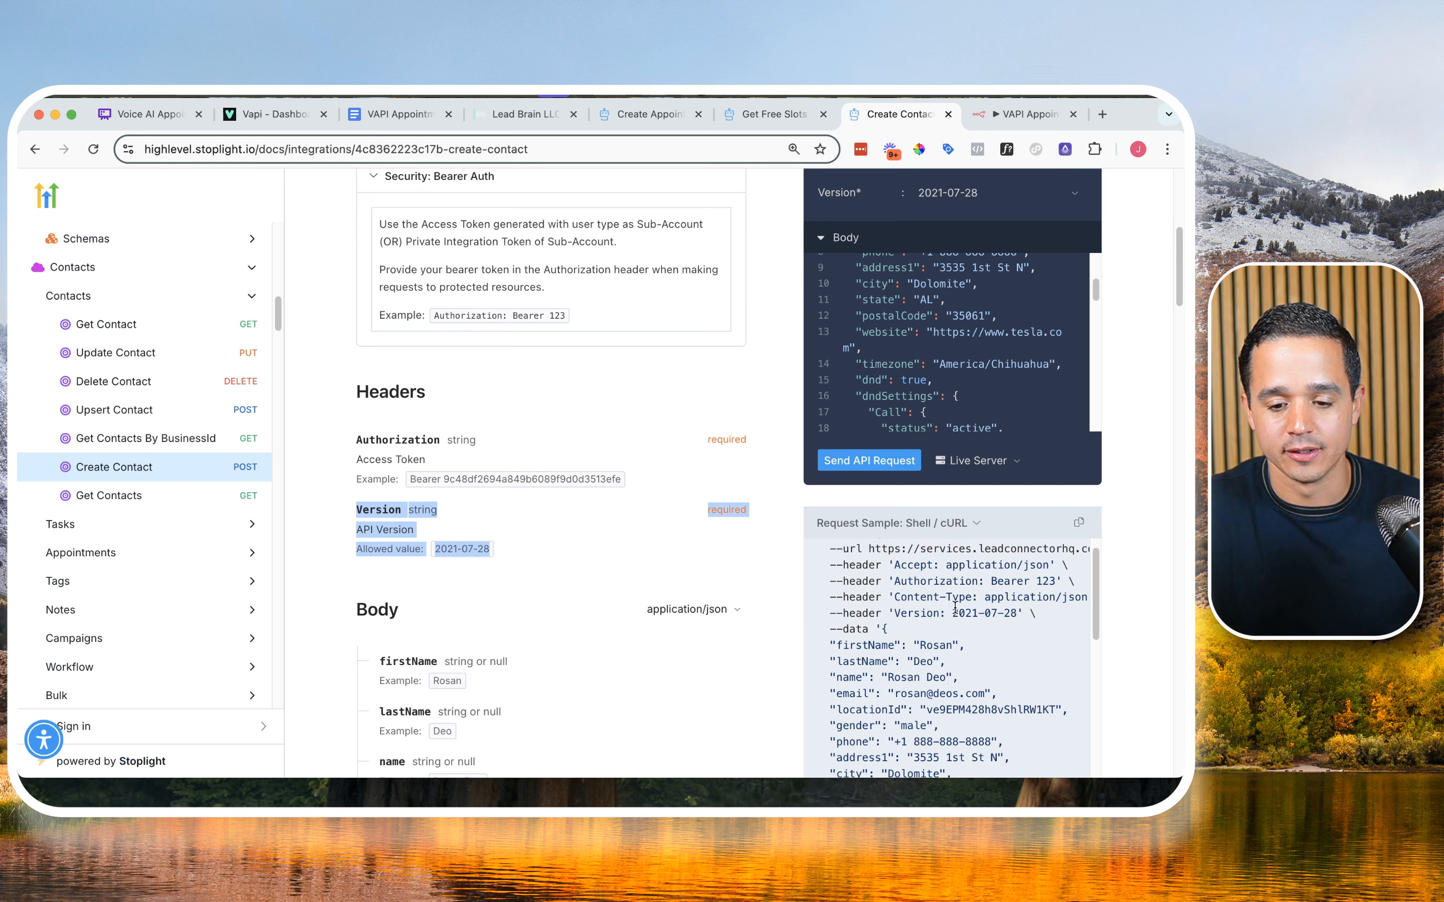
pyautogui.moveTo(953, 613); pyautogui.dragTo(1007, 613)
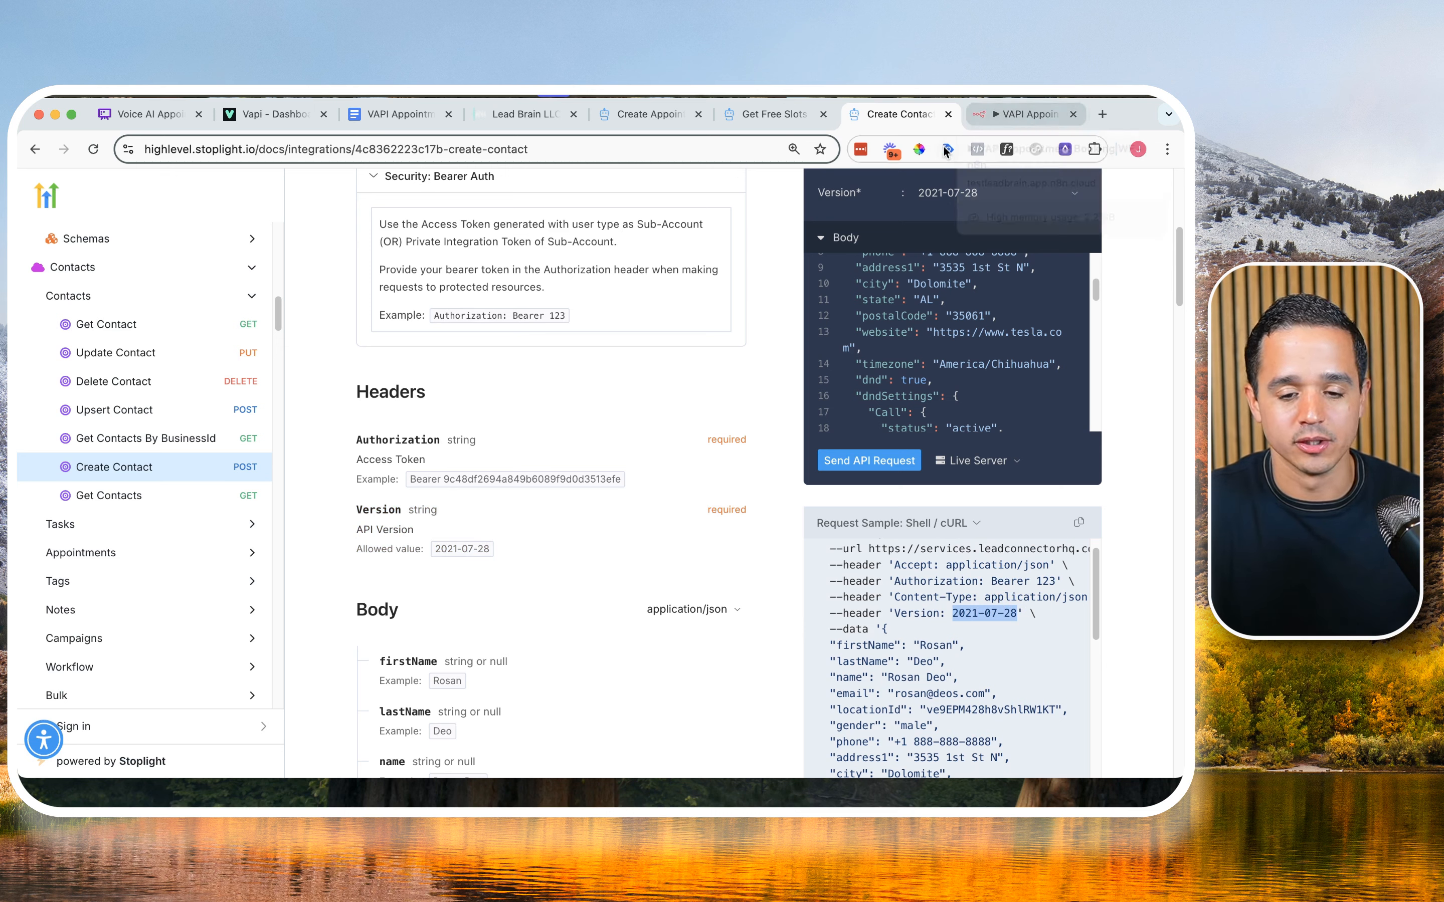
pyautogui.click(1008, 113)
pyautogui.scroll(-3, 622, 583)
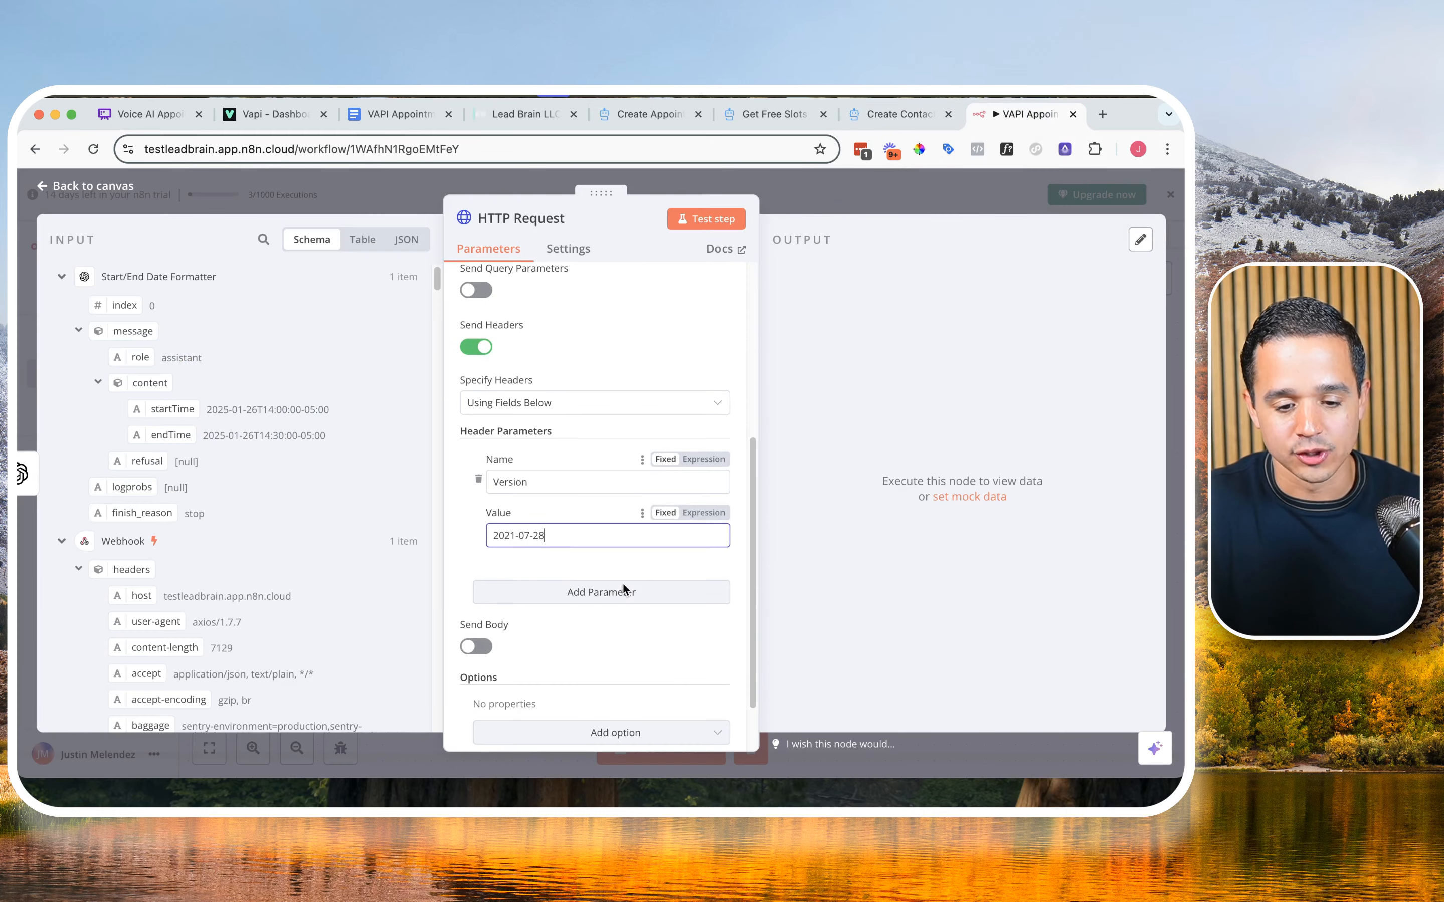
# Step: Examine the body parameters in the Create Contact documentation for required fields, focusing on locationId and name
pyautogui.click(859, 115)
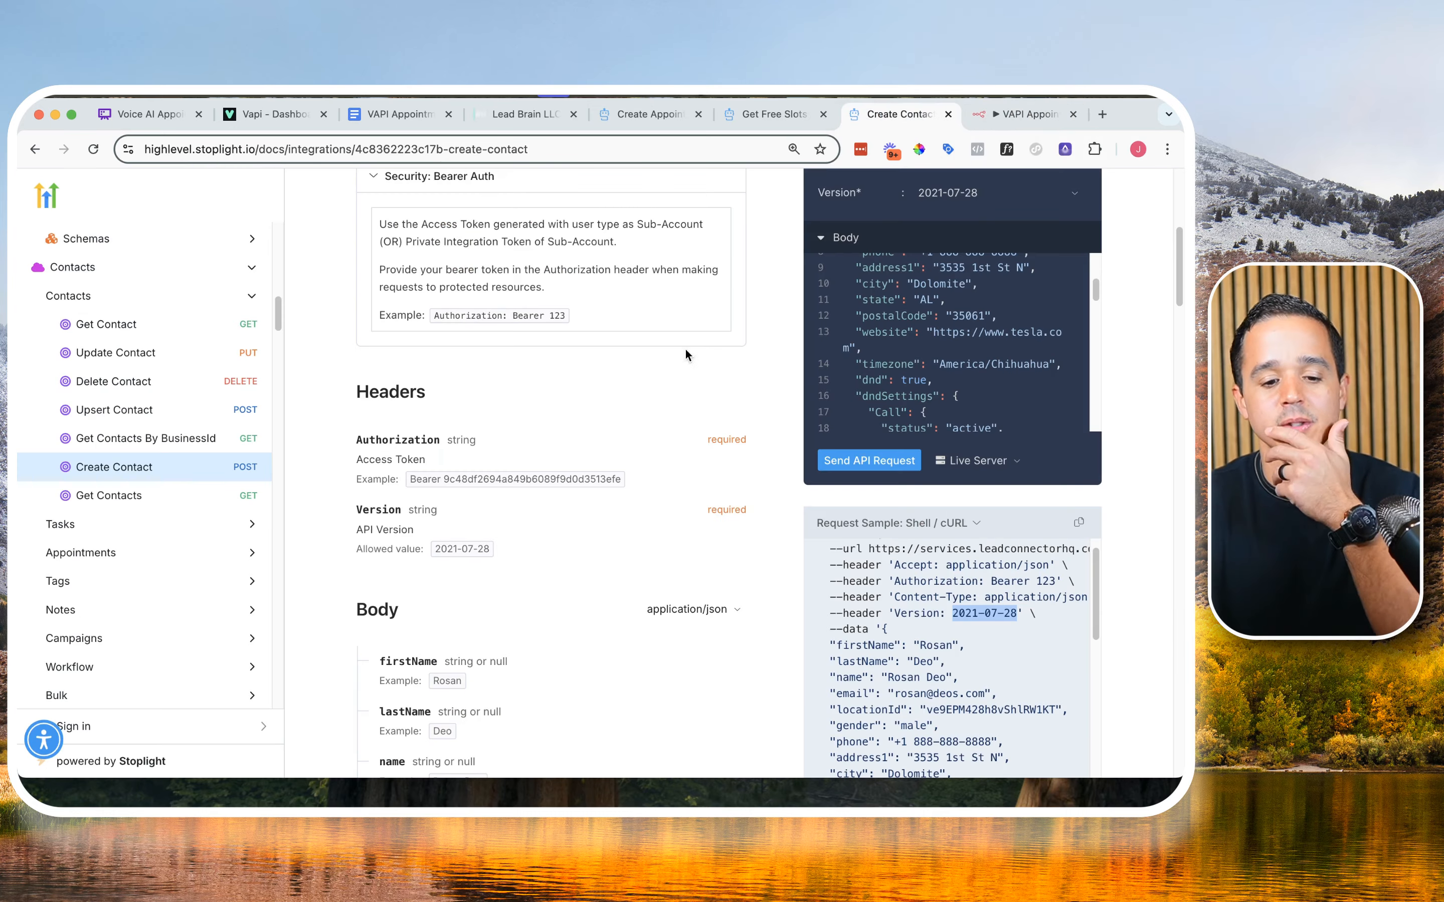
pyautogui.scroll(-5, 621, 443)
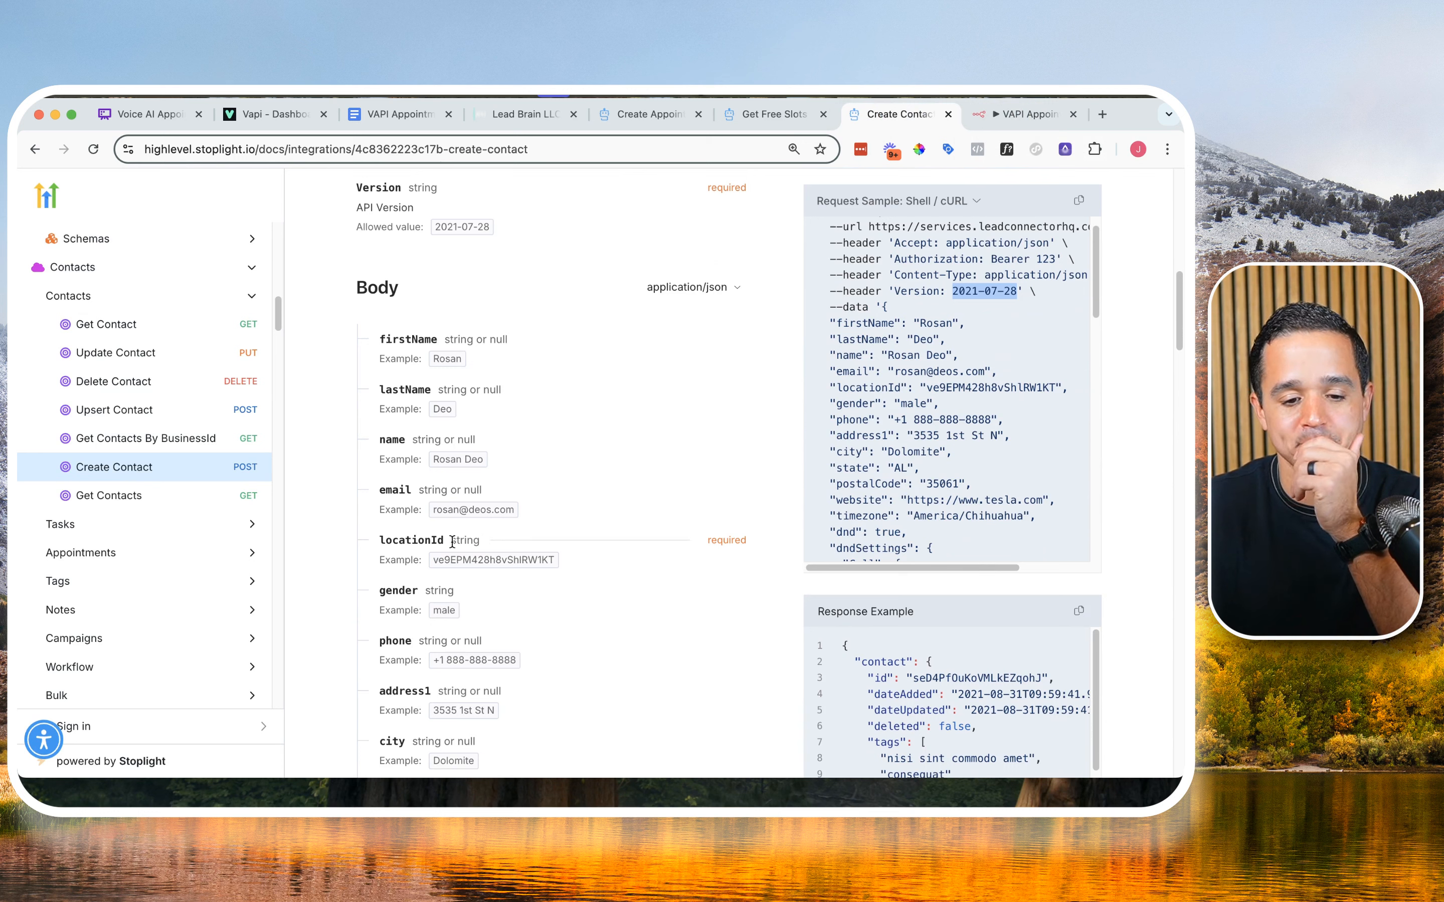
pyautogui.doubleClick(422, 537)
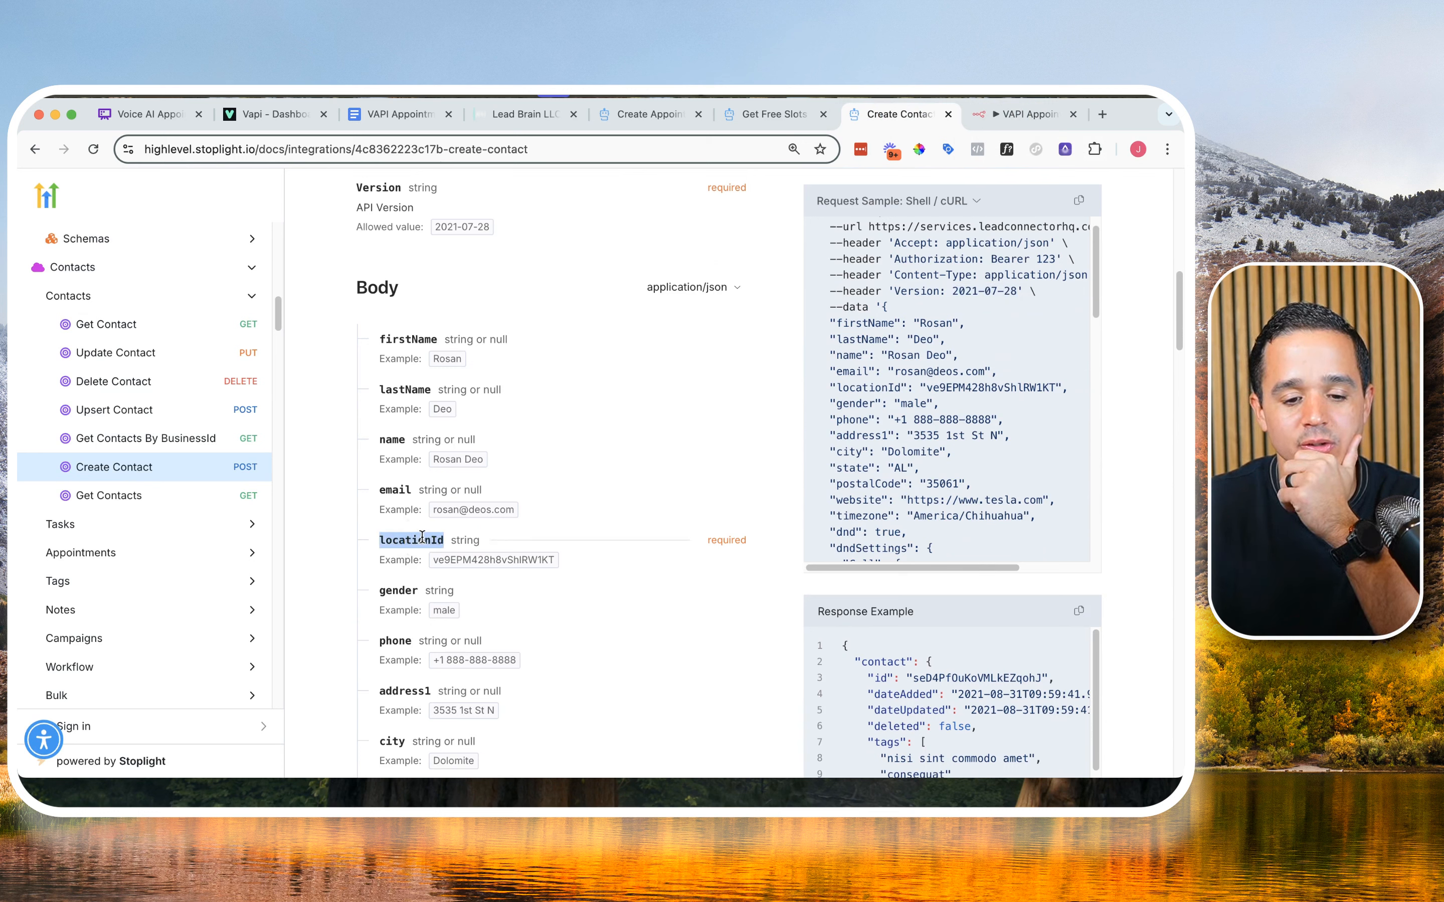
pyautogui.scroll(-10, 422, 534)
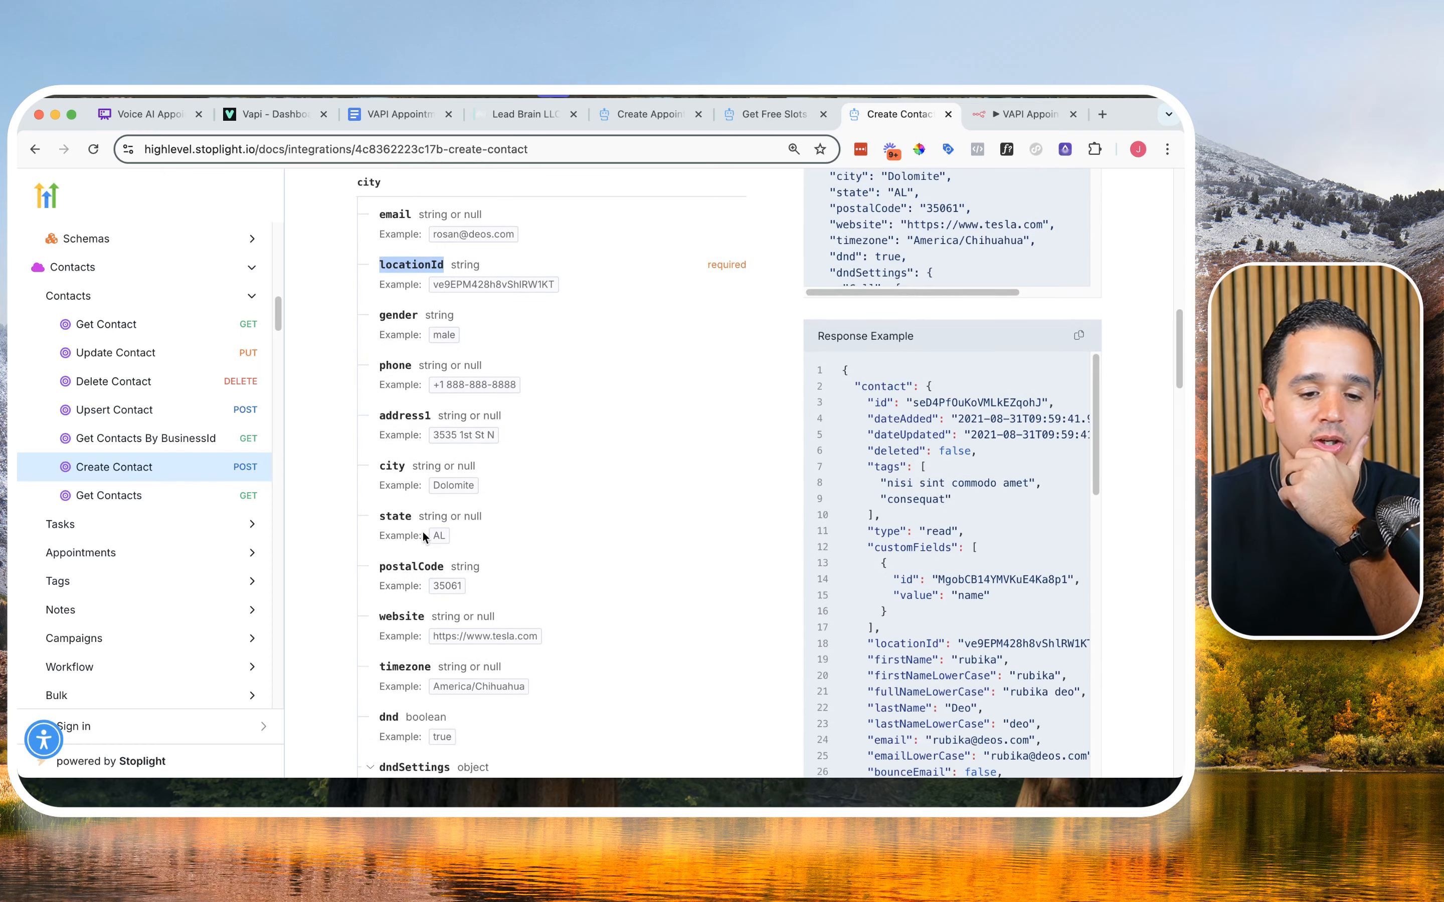
pyautogui.scroll(-10, 422, 534)
pyautogui.scroll(15, 421, 530)
pyautogui.scroll(5, 420, 530)
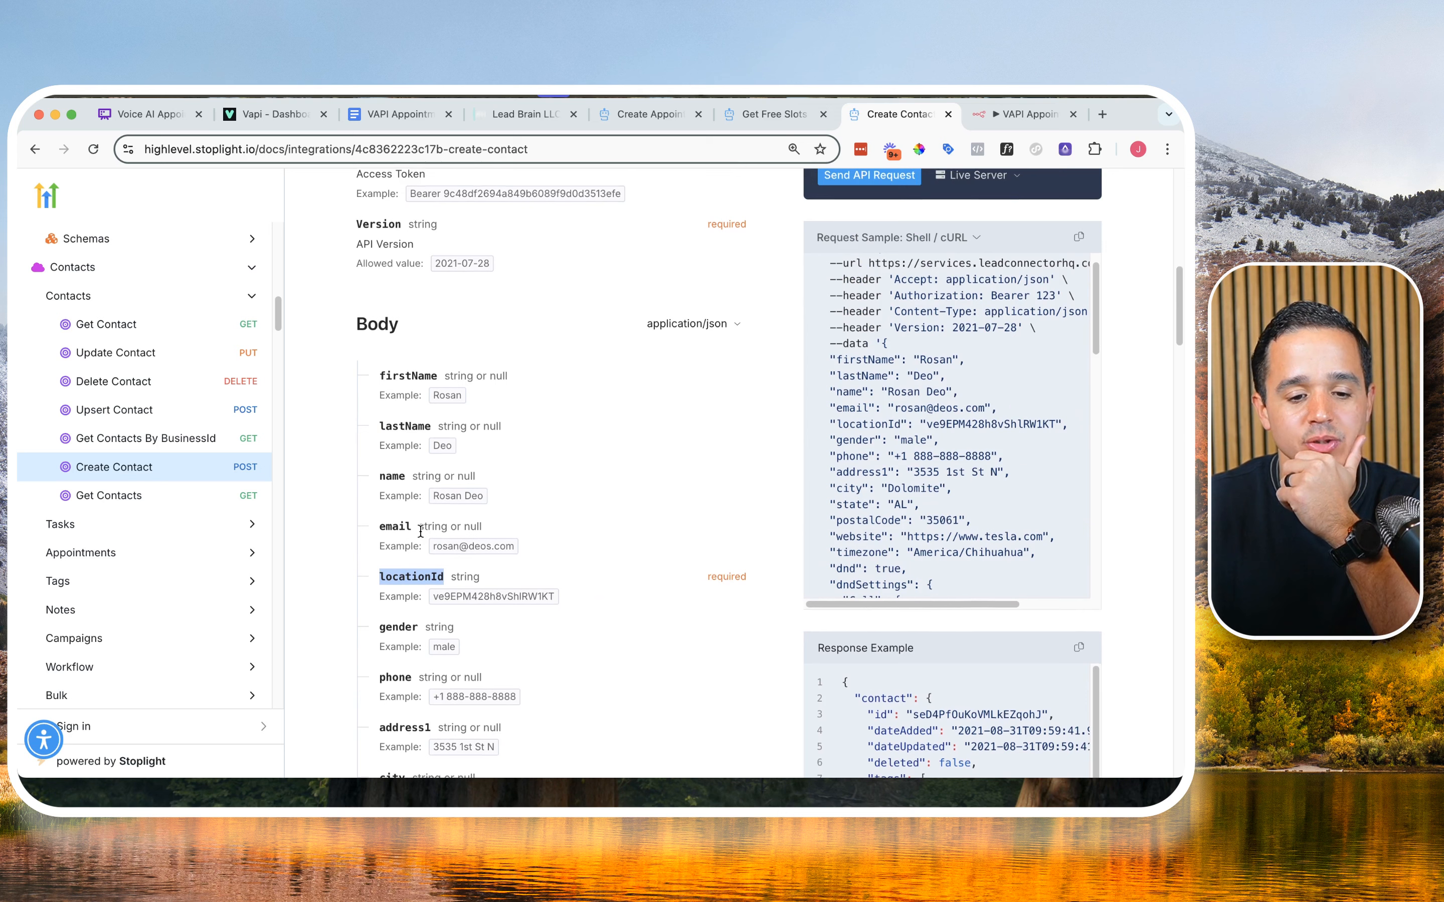
pyautogui.doubleClick(401, 461)
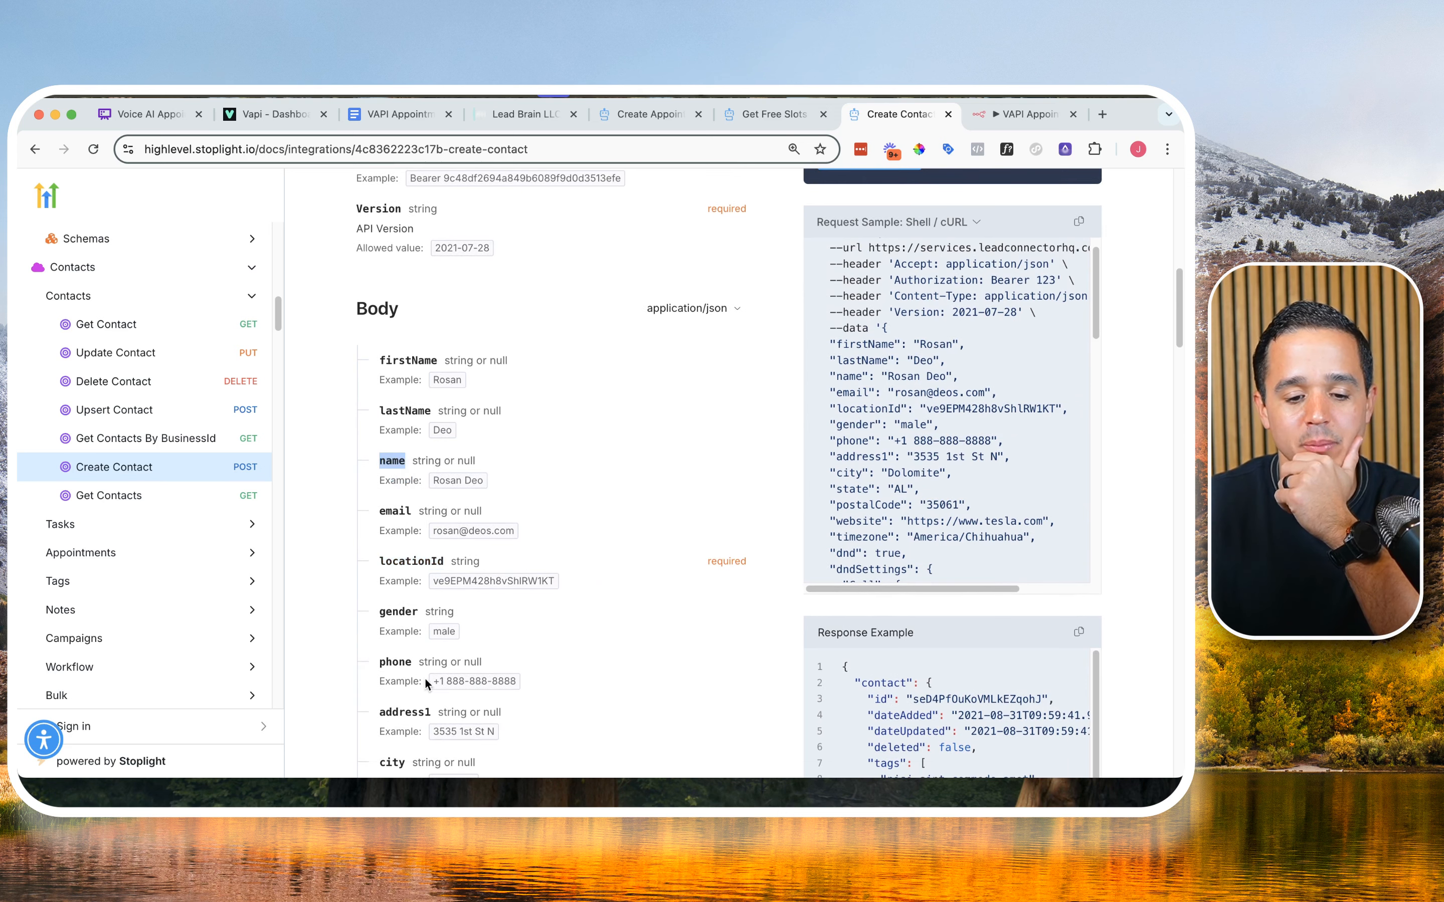
# Step: Turn on sending a body for the HTTP Request node and name the first body parameter name
pyautogui.click(1014, 114)
pyautogui.click(476, 576)
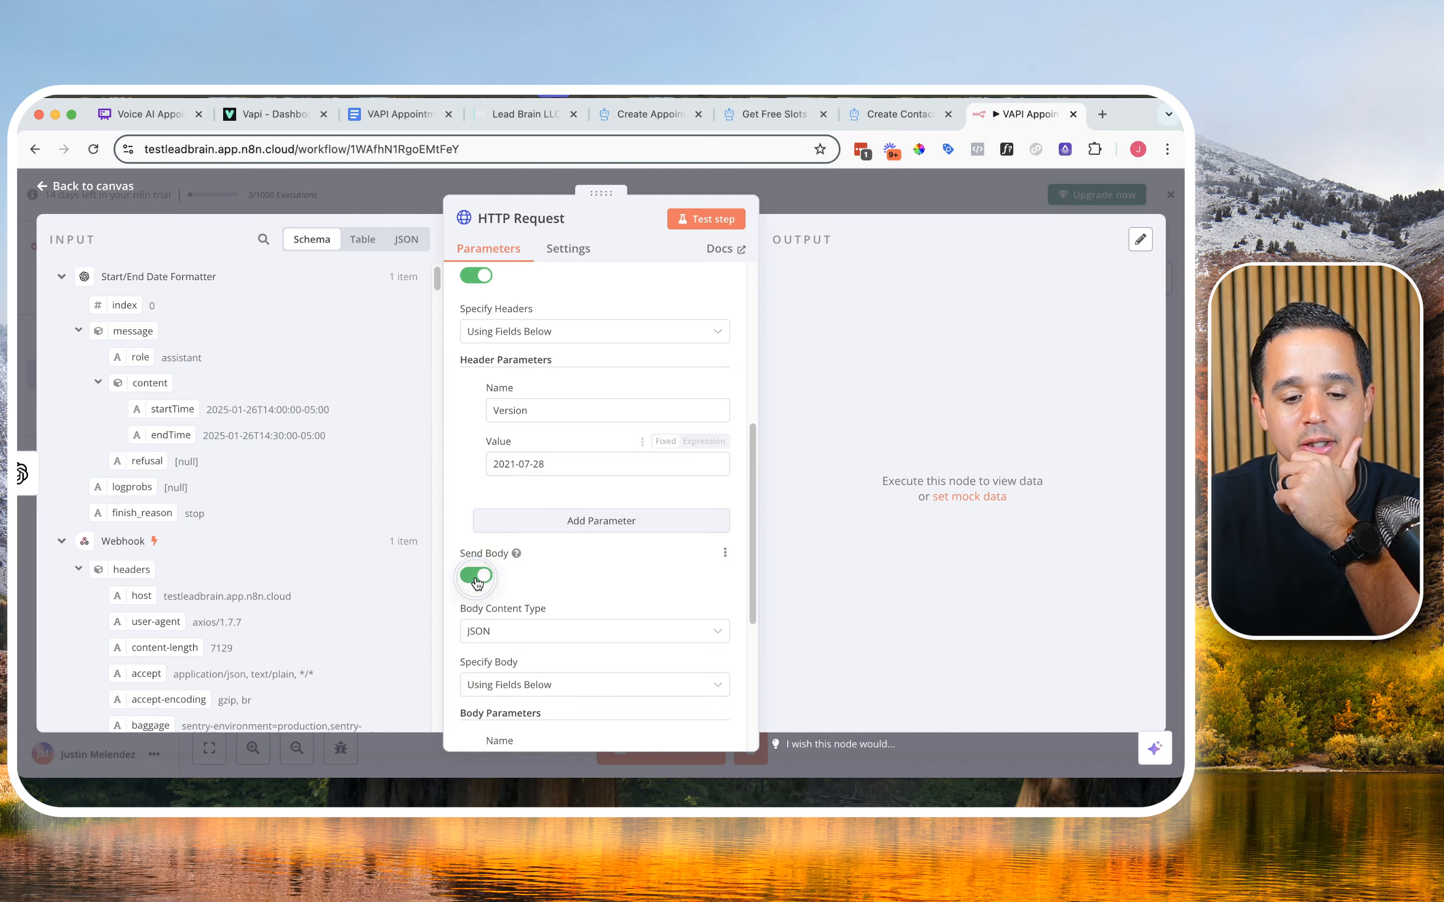
pyautogui.scroll(-3, 505, 567)
pyautogui.scroll(-1, 506, 568)
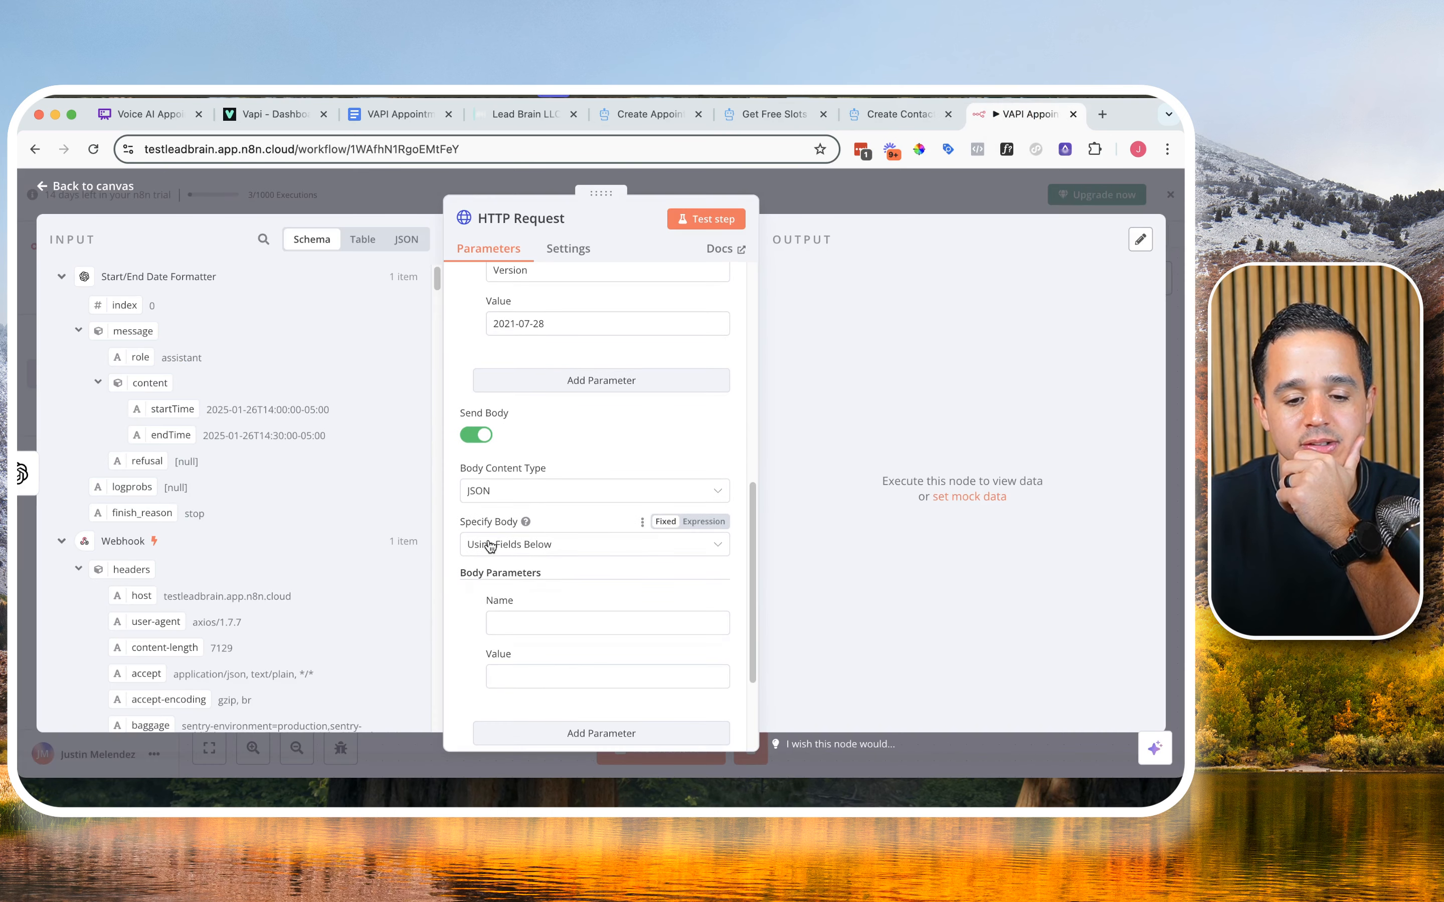
pyautogui.scroll(-3, 519, 532)
pyautogui.click(566, 480)
pyautogui.write('me')
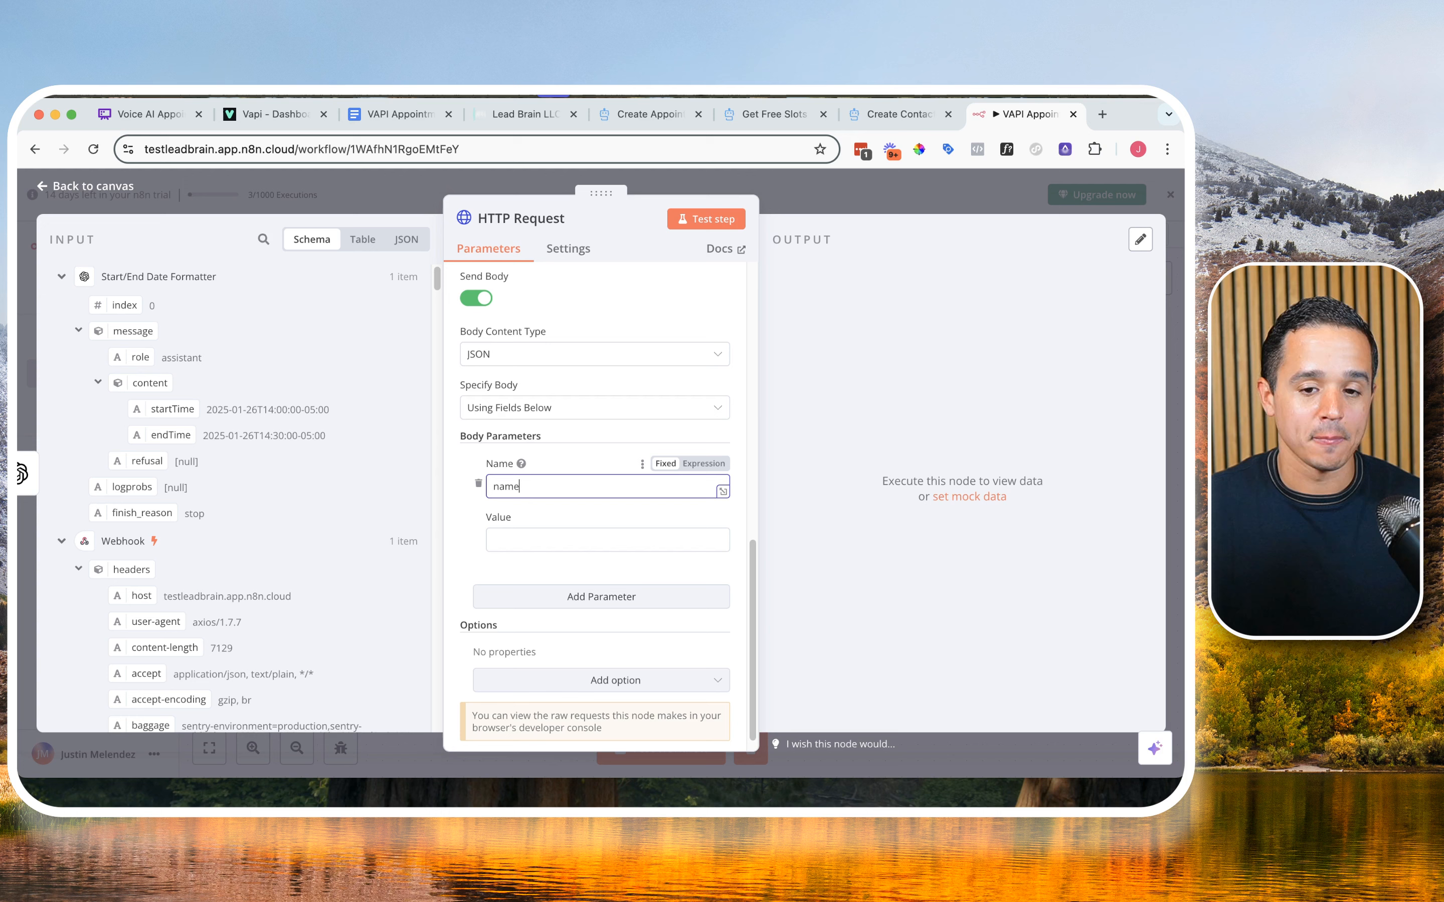
# Step: Map the name body parameter's value to the name argument of toolCalls[0].function.arguments in the Webhook data
pyautogui.click(863, 125)
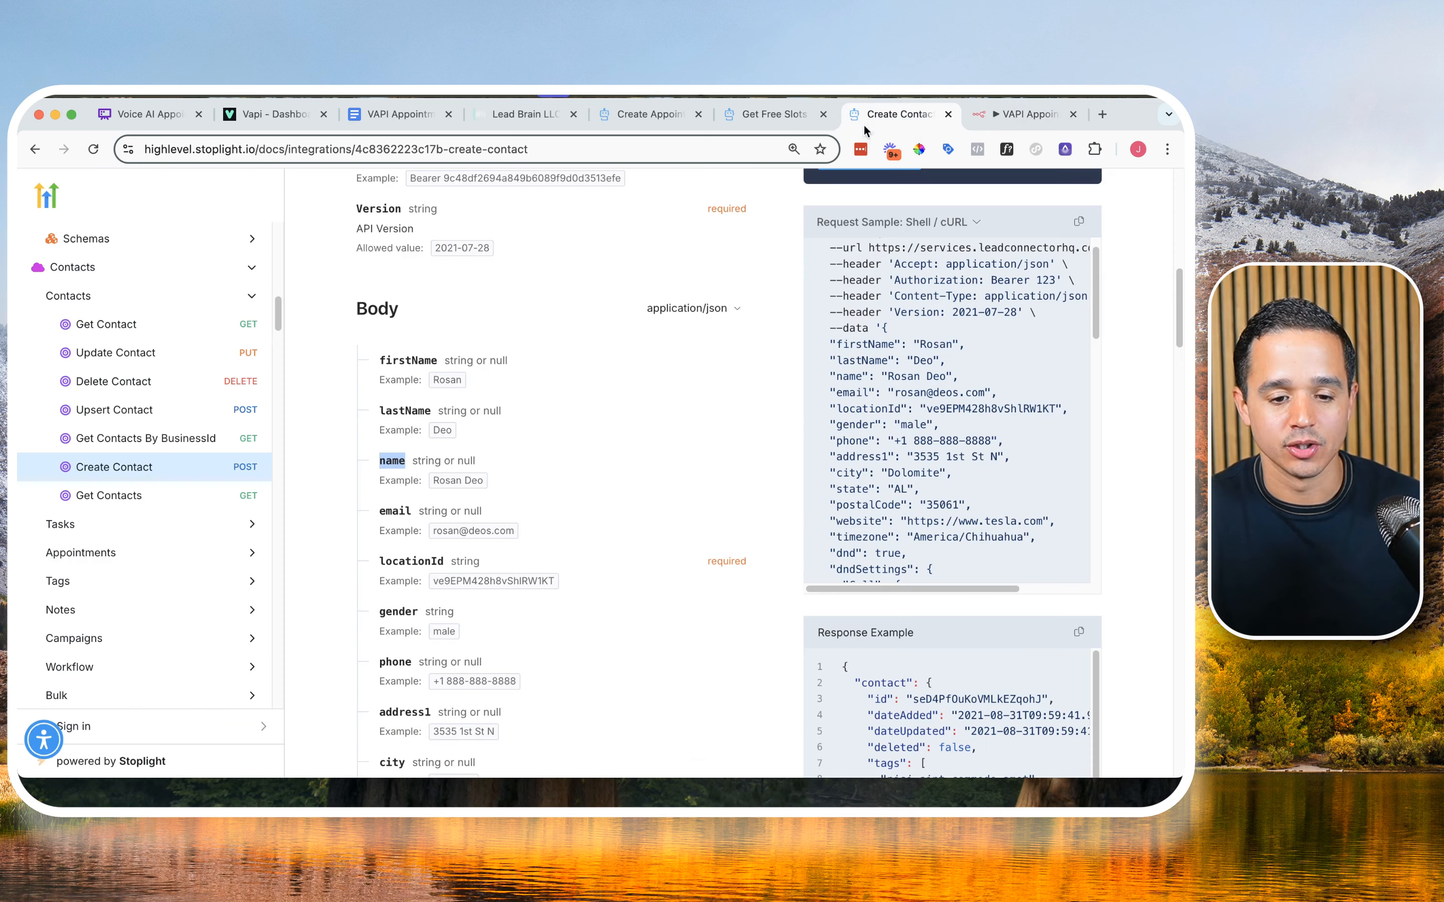
pyautogui.click(978, 120)
pyautogui.doubleClick(519, 483)
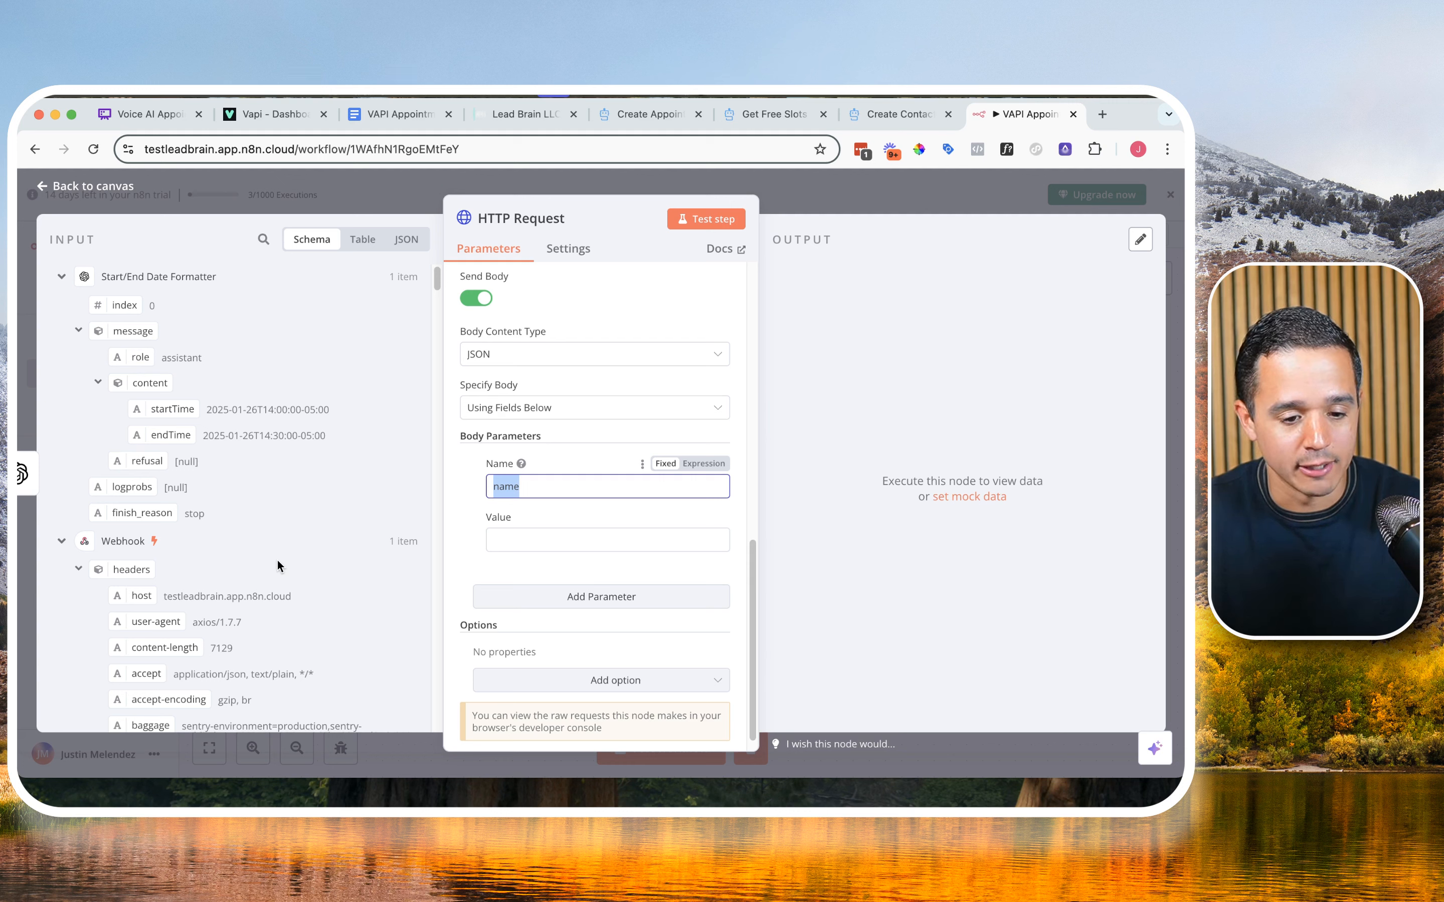
pyautogui.scroll(-10, 277, 561)
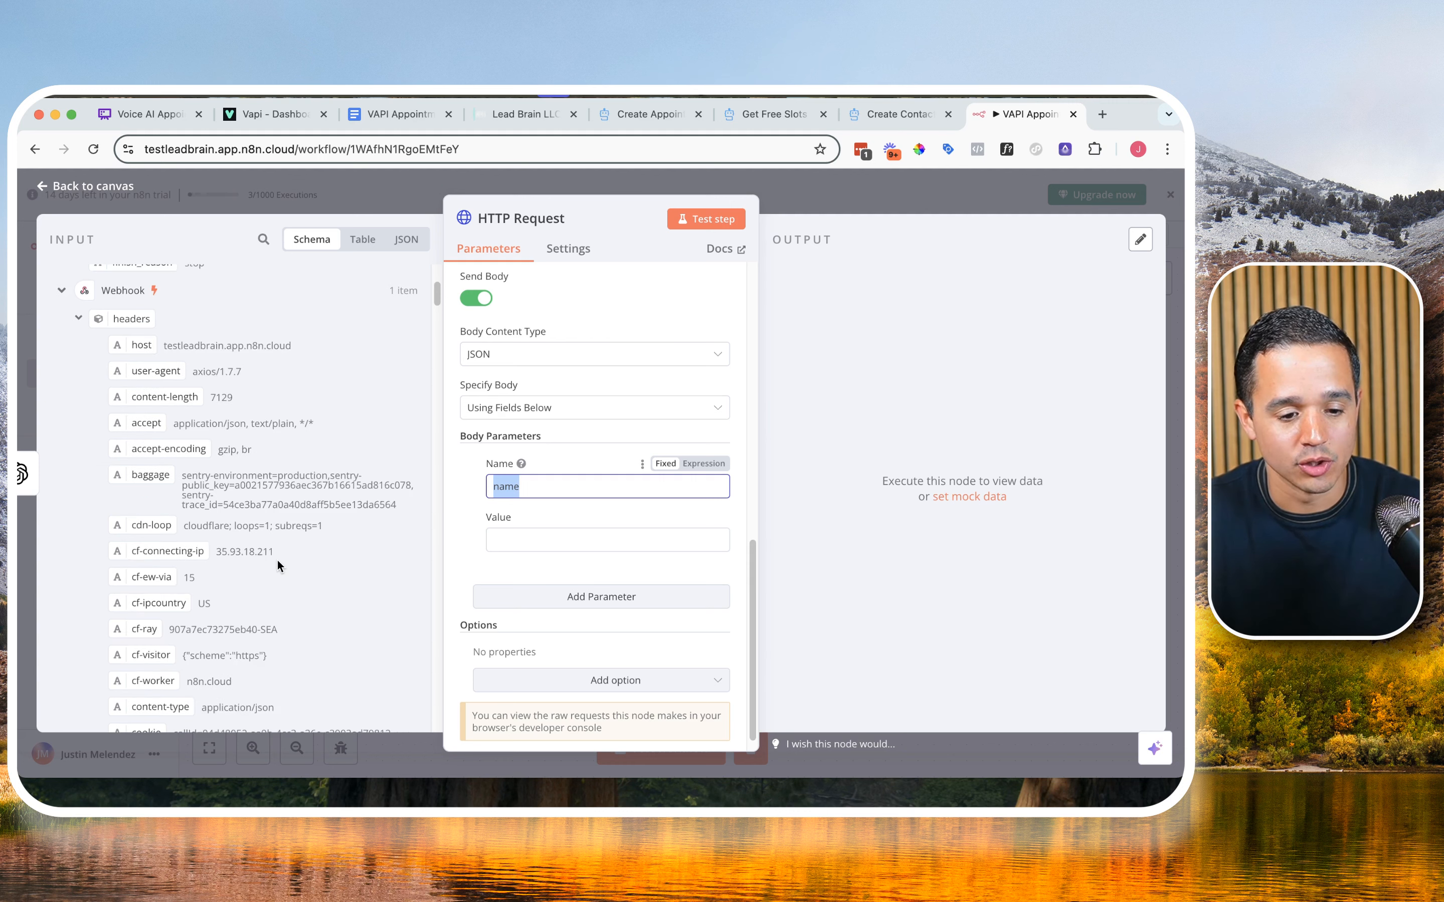
pyautogui.scroll(-15, 276, 559)
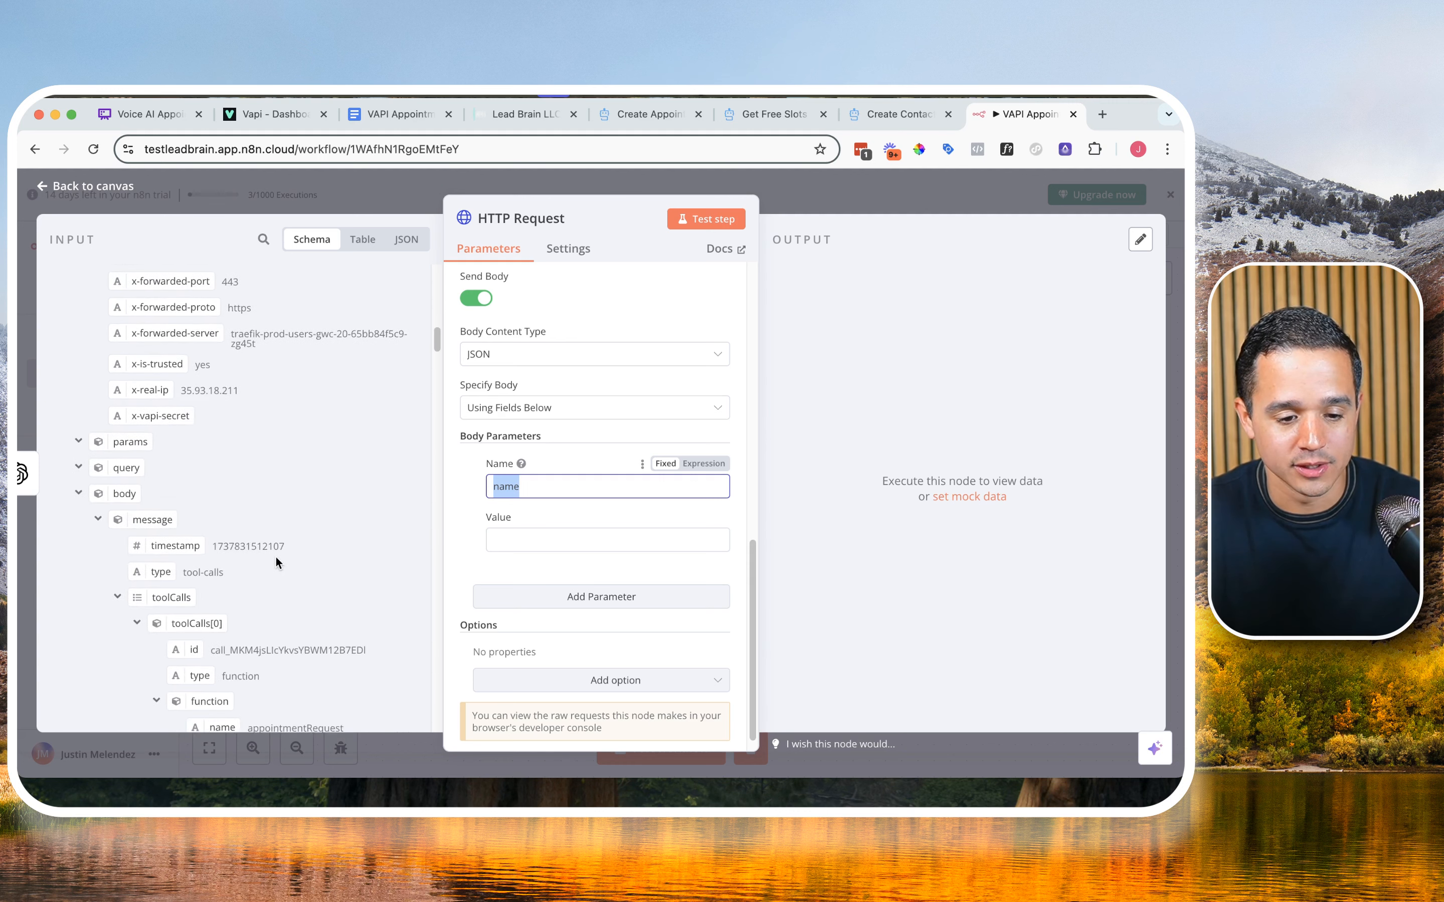
pyautogui.moveTo(242, 479); pyautogui.dragTo(508, 539)
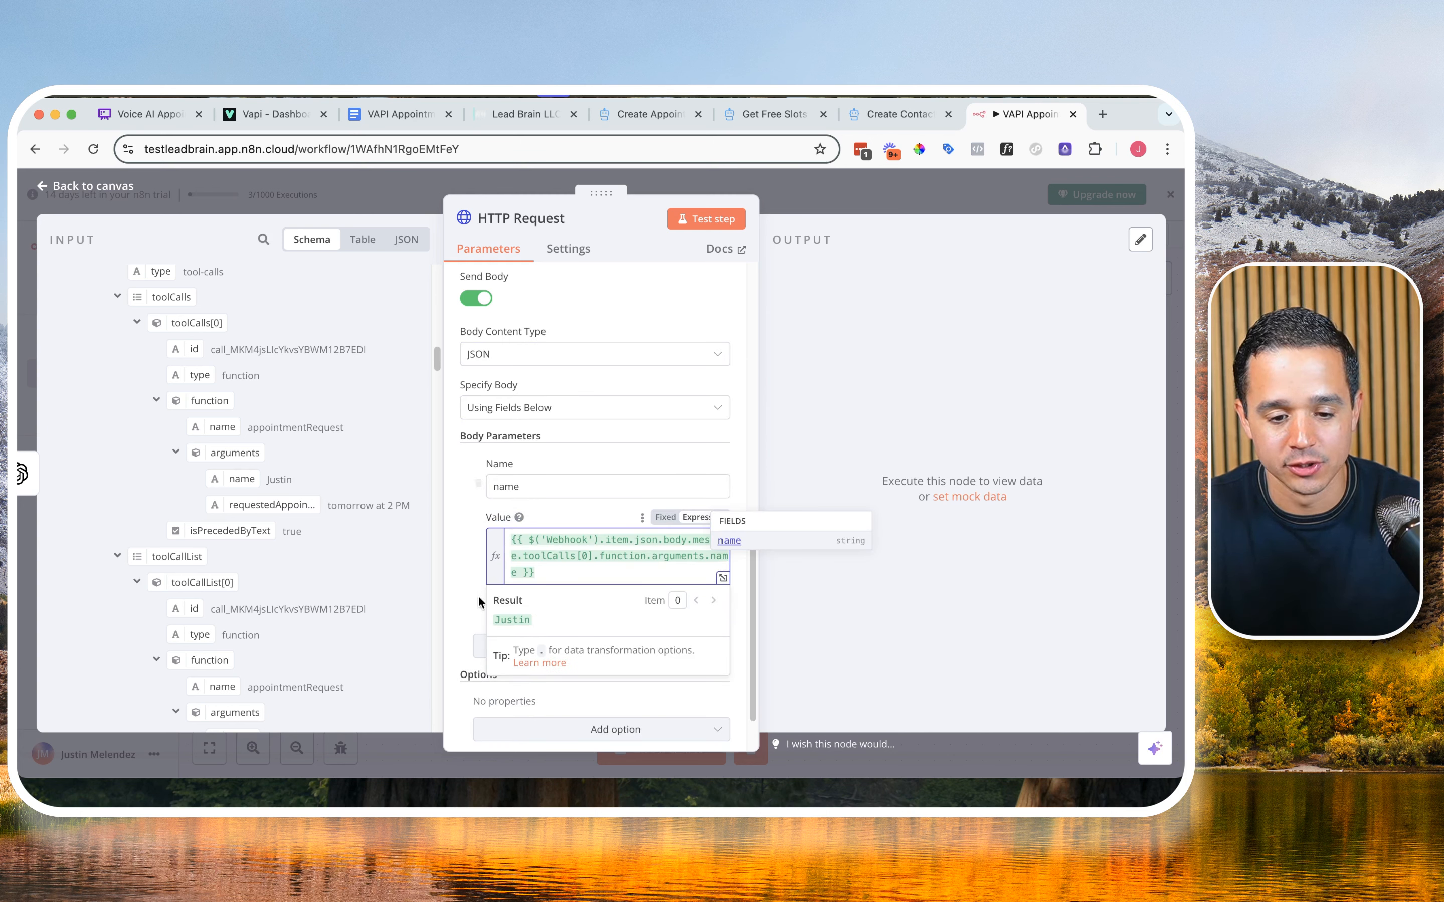
# Step: Add a second body parameter named phone, copying the field name from the Create Contact documentation
pyautogui.click(451, 550)
pyautogui.scroll(-1, 471, 573)
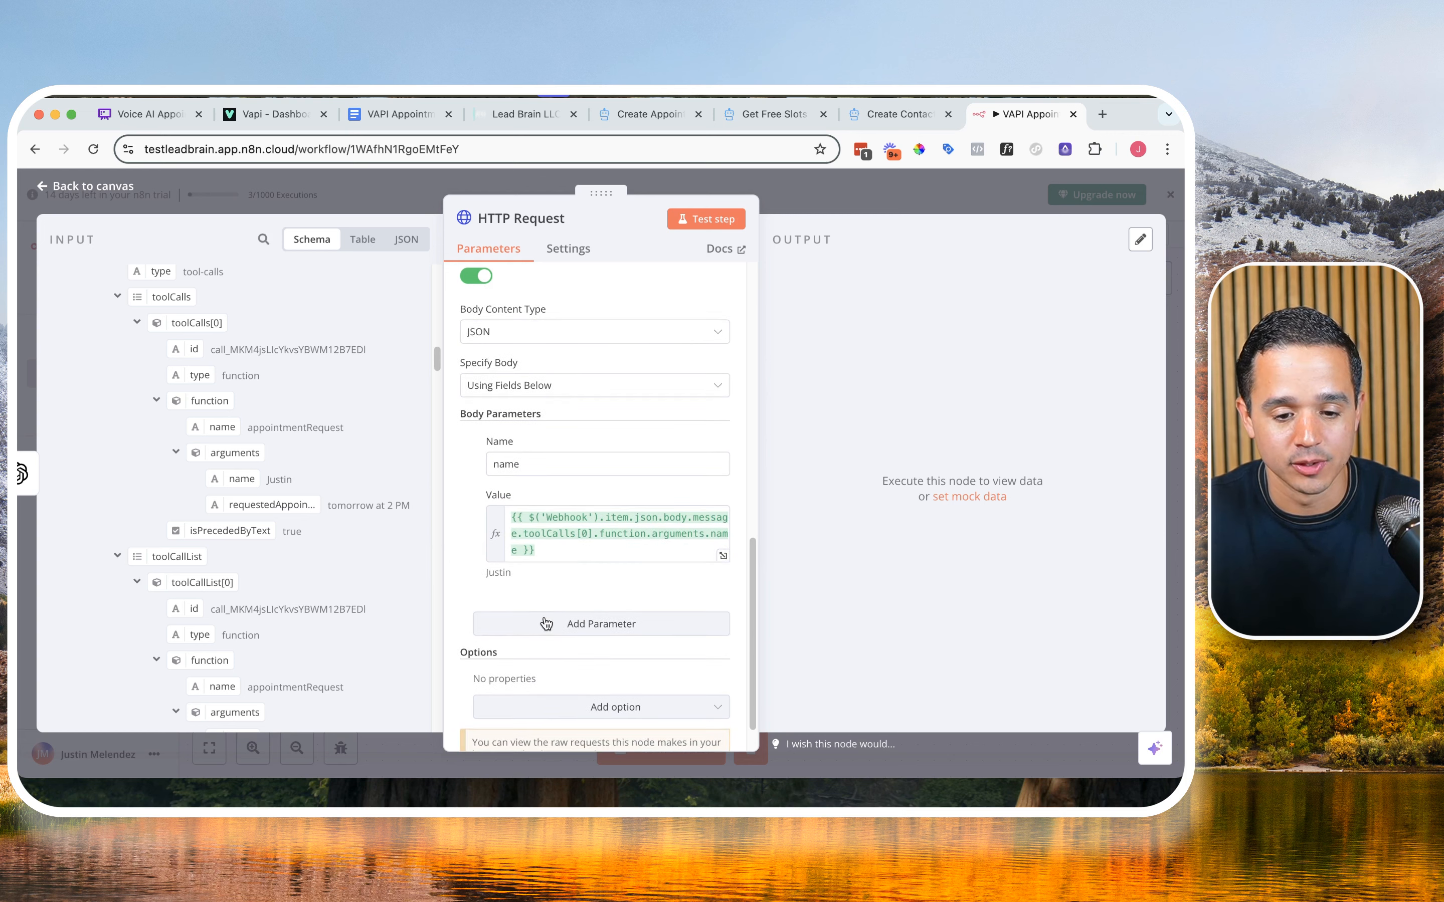
pyautogui.click(544, 621)
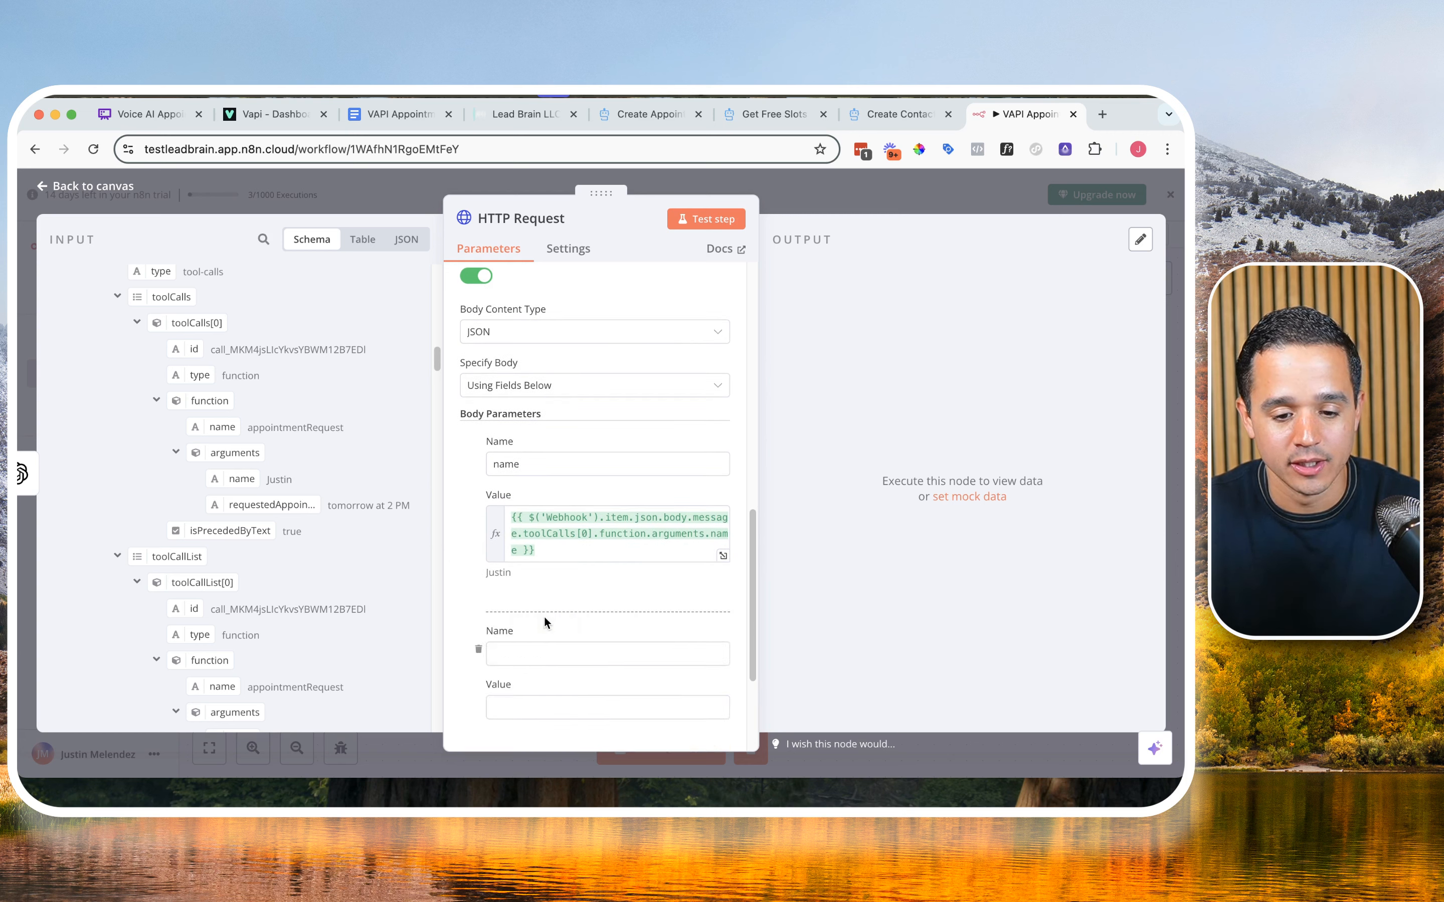
pyautogui.click(894, 115)
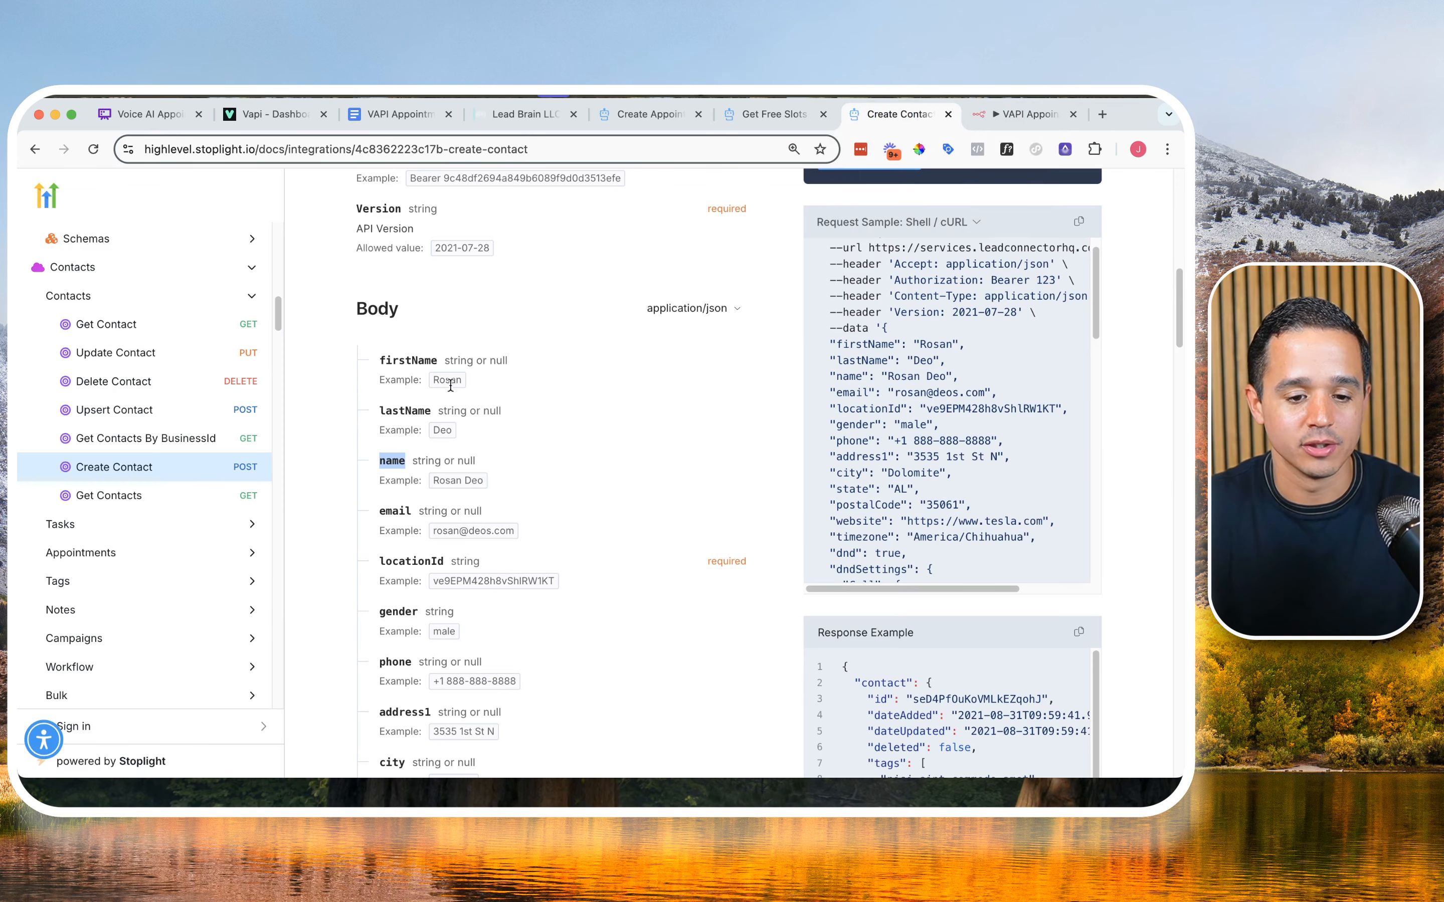
pyautogui.doubleClick(396, 661)
pyautogui.press('super+c')
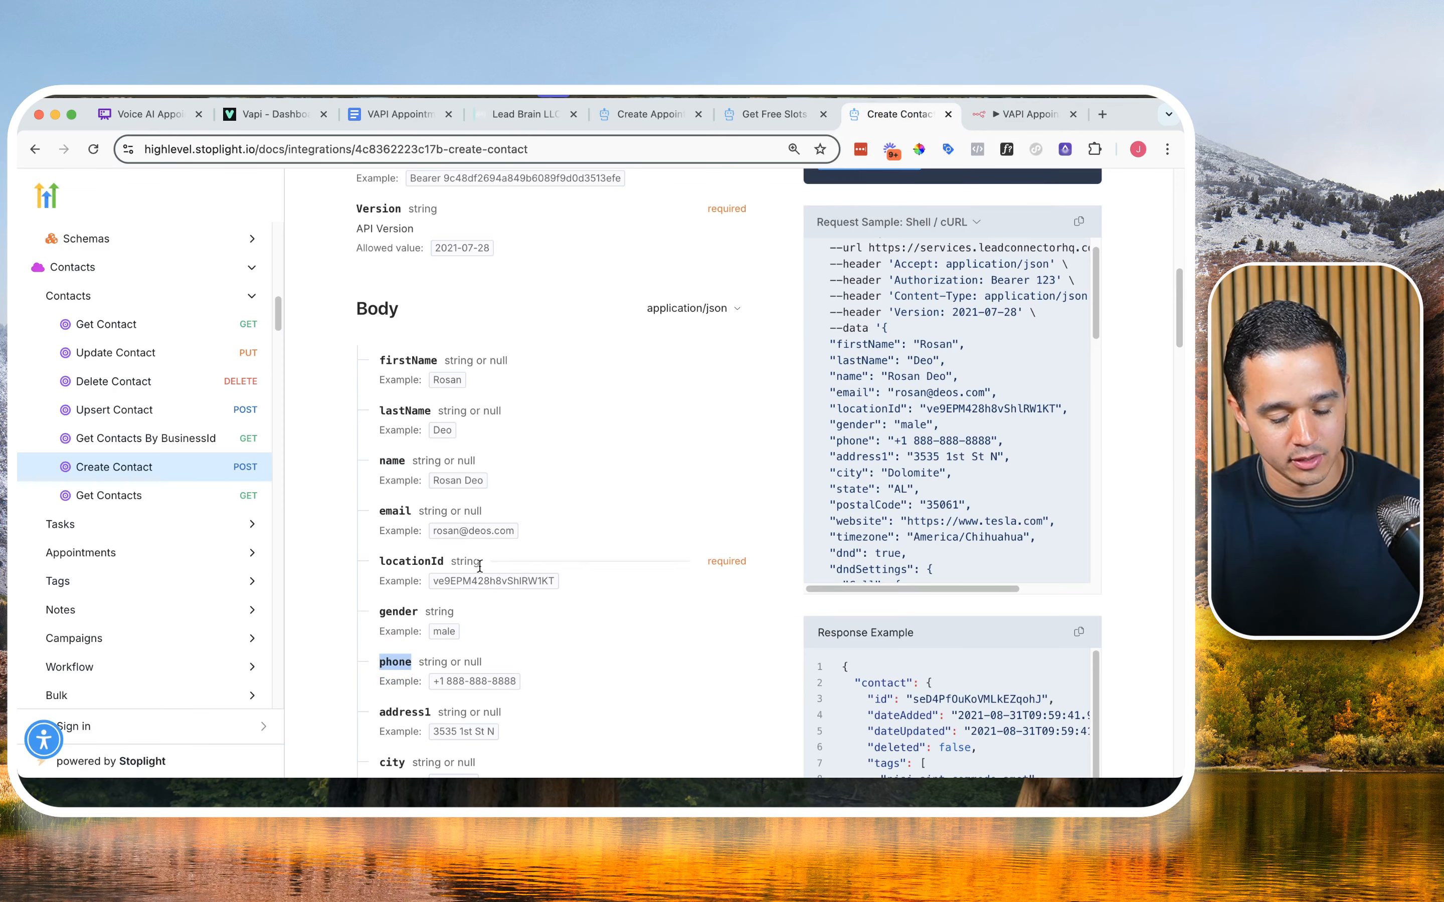
pyautogui.click(1018, 113)
pyautogui.press('super+v')
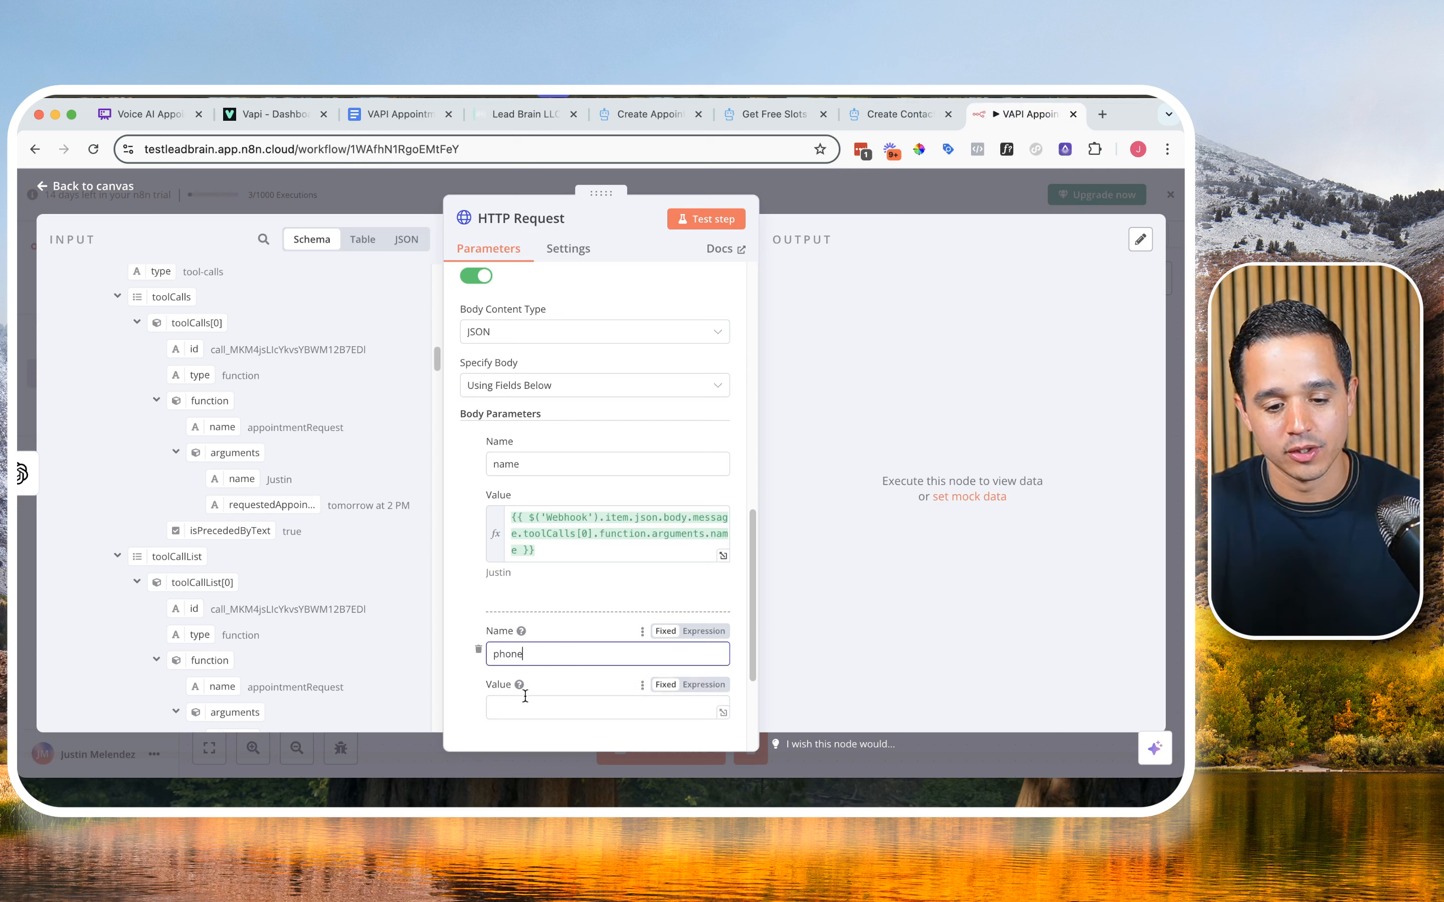
# Step: Map the phone body parameter's value to the call.customer.number field in the Webhook data
pyautogui.press('Tab')
pyautogui.scroll(-10, 273, 501)
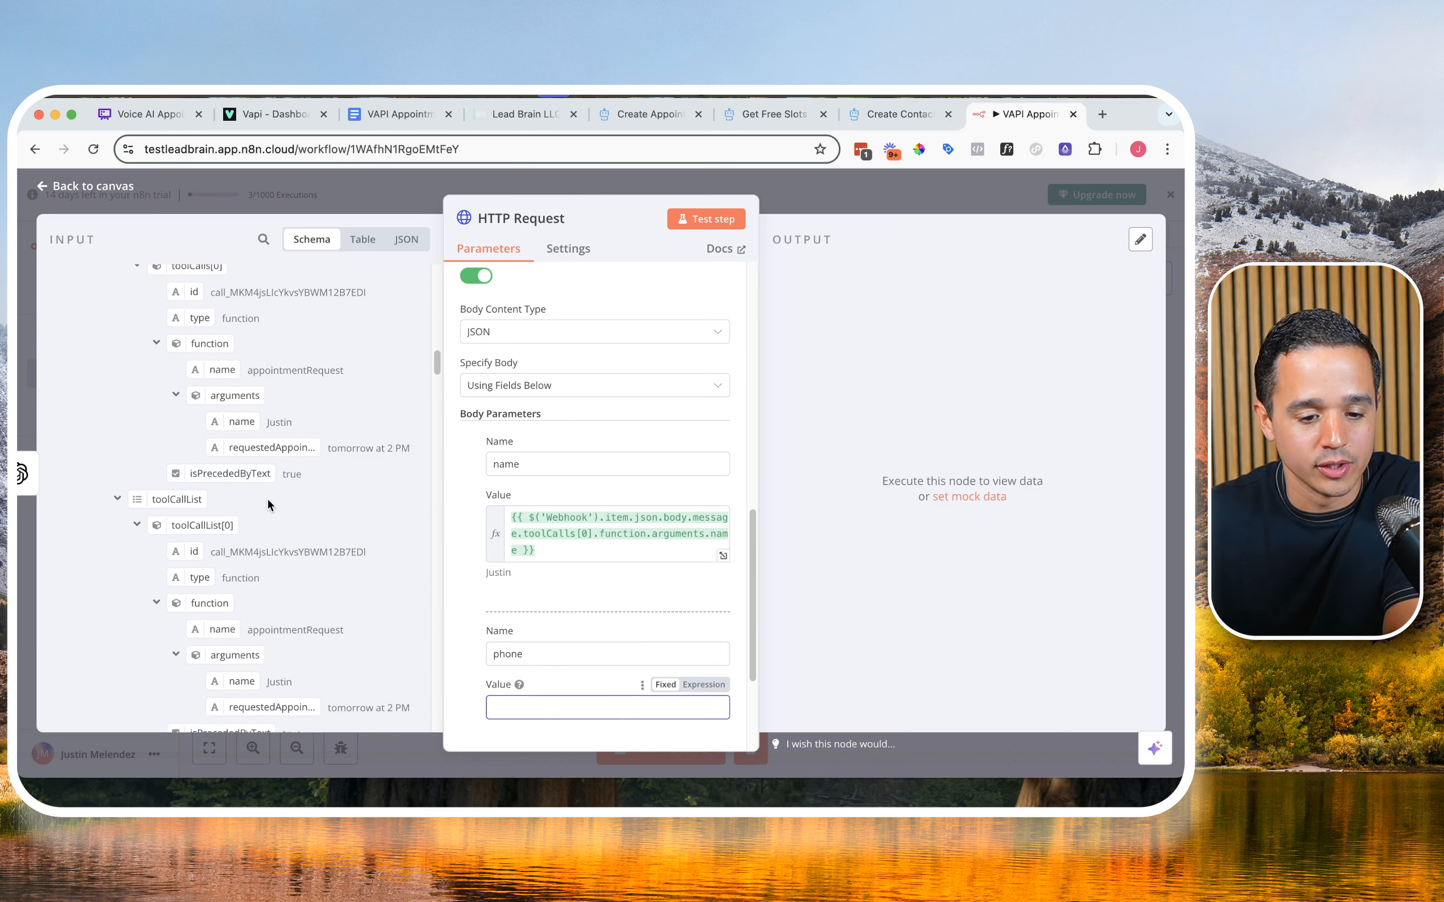
pyautogui.scroll(-10, 268, 497)
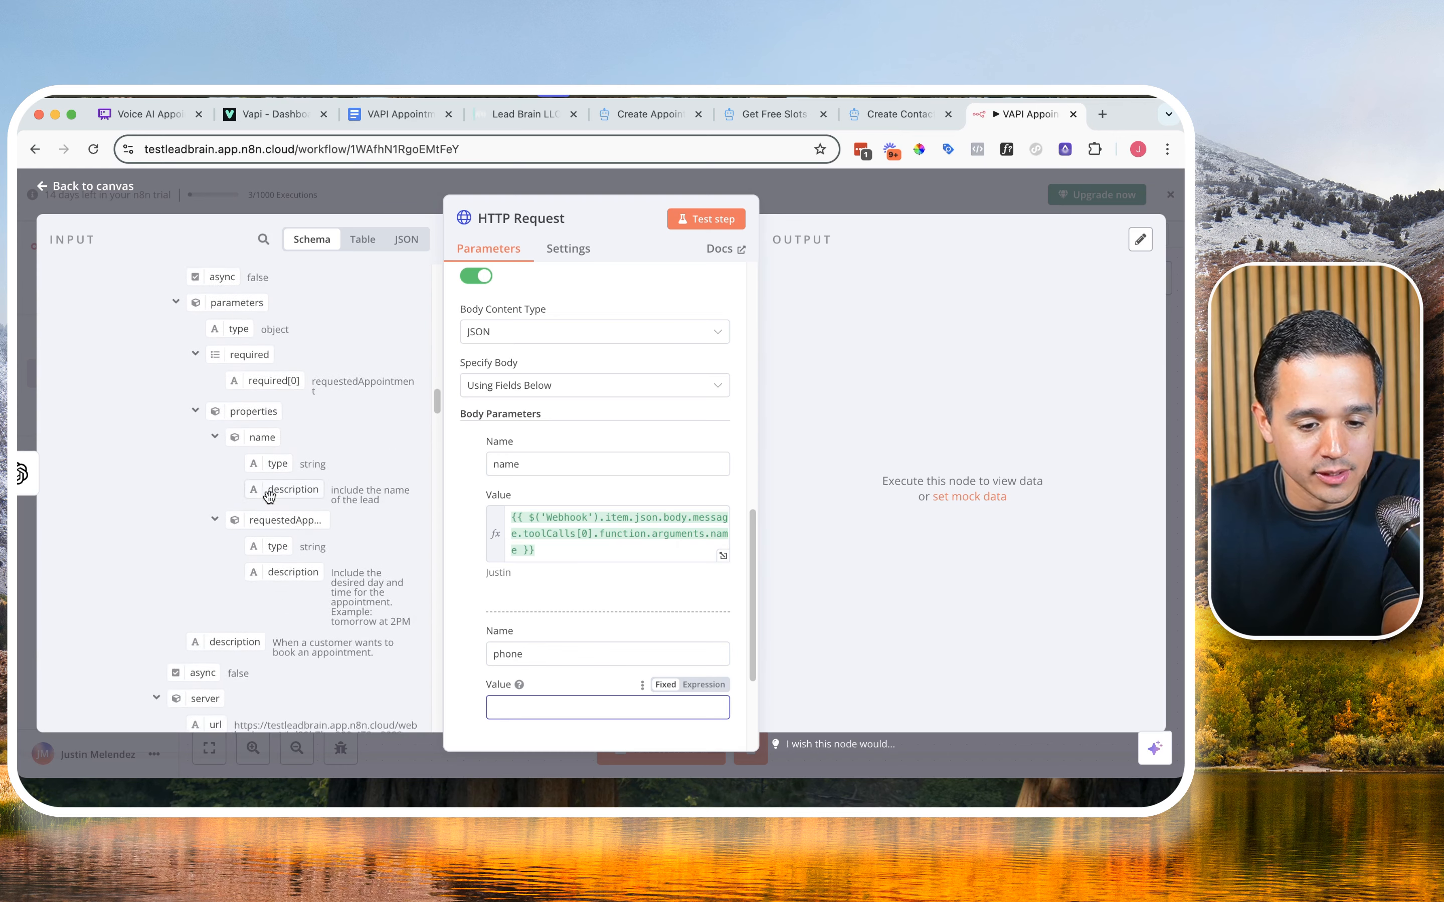
pyautogui.scroll(-12, 271, 500)
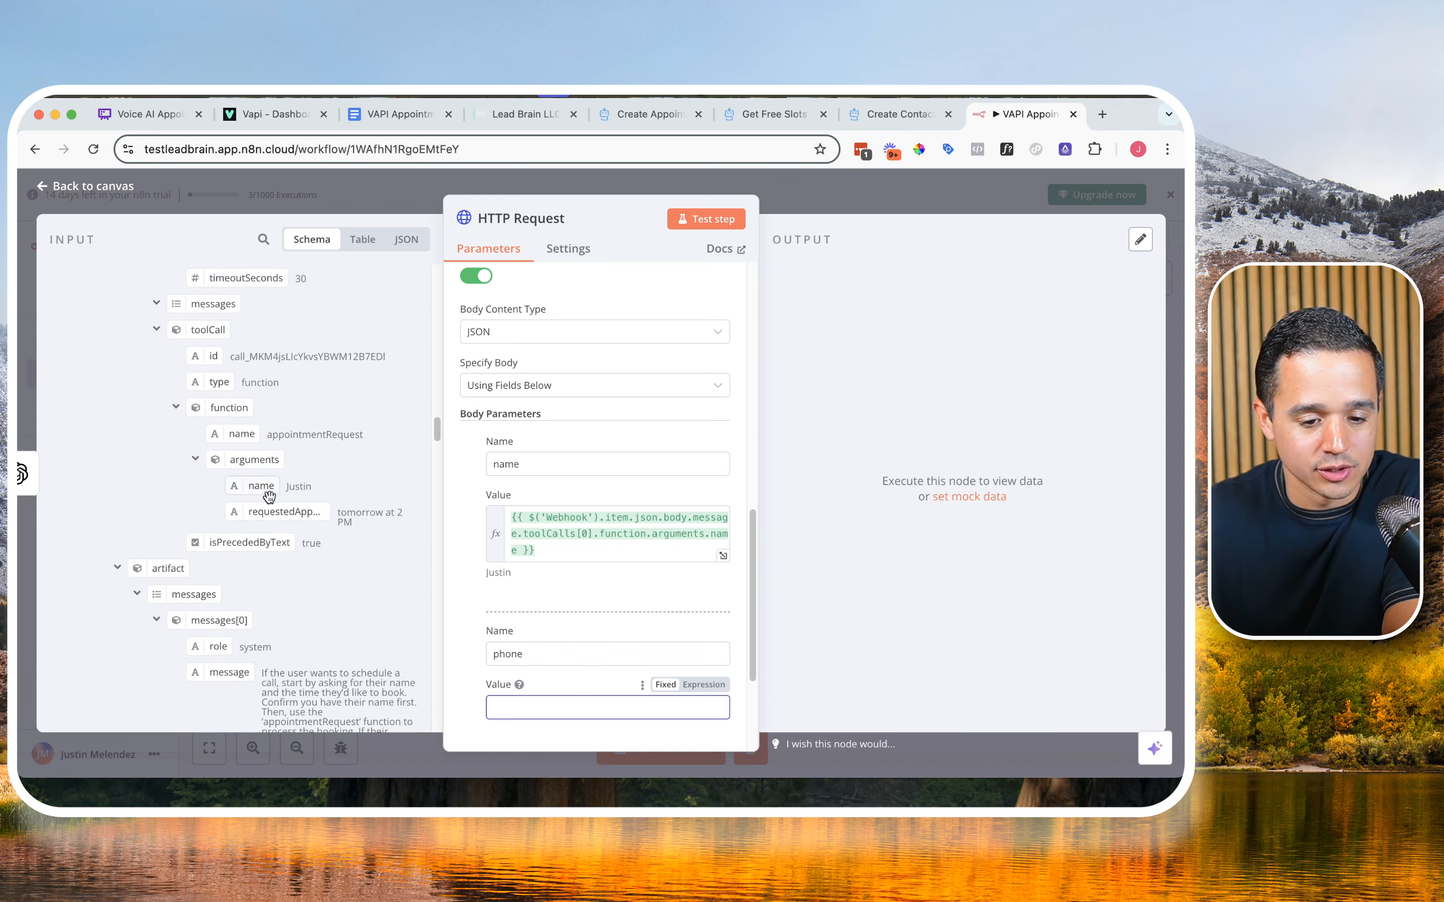
pyautogui.scroll(-6, 273, 505)
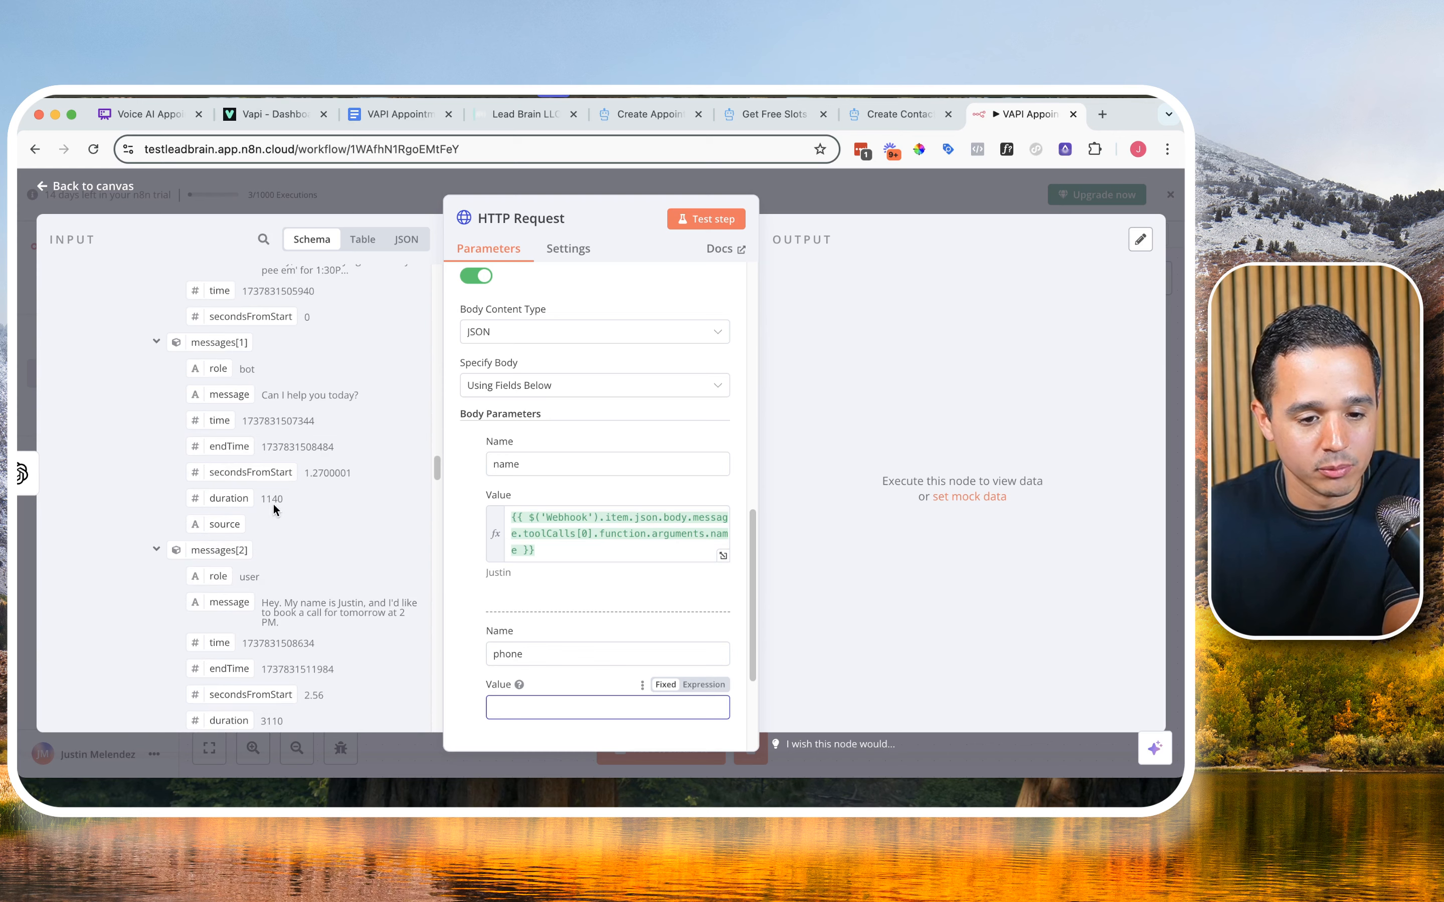
pyautogui.scroll(-12, 273, 505)
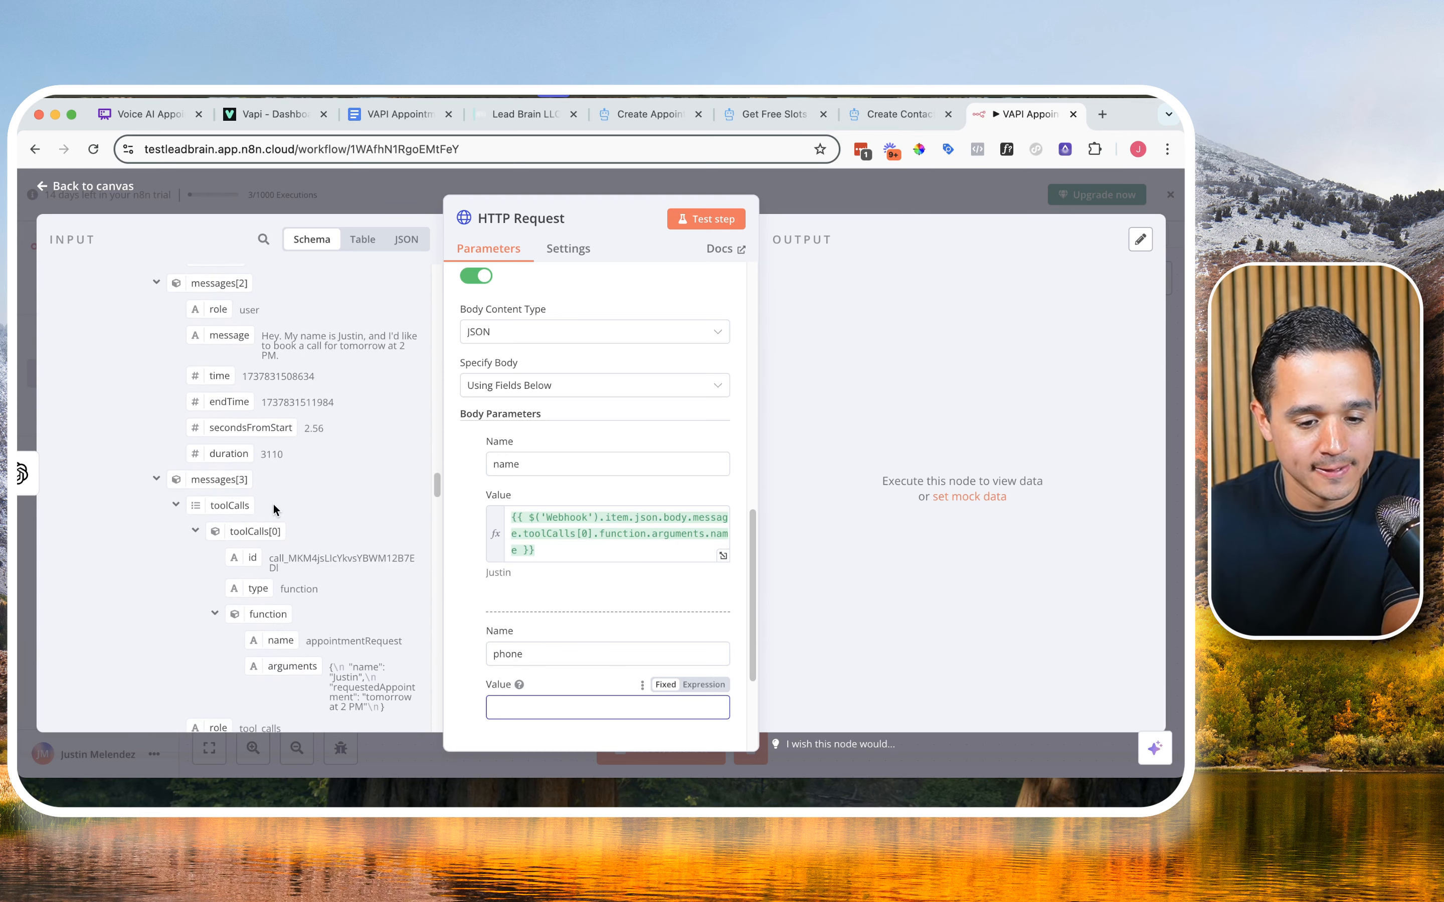
pyautogui.scroll(-12, 278, 500)
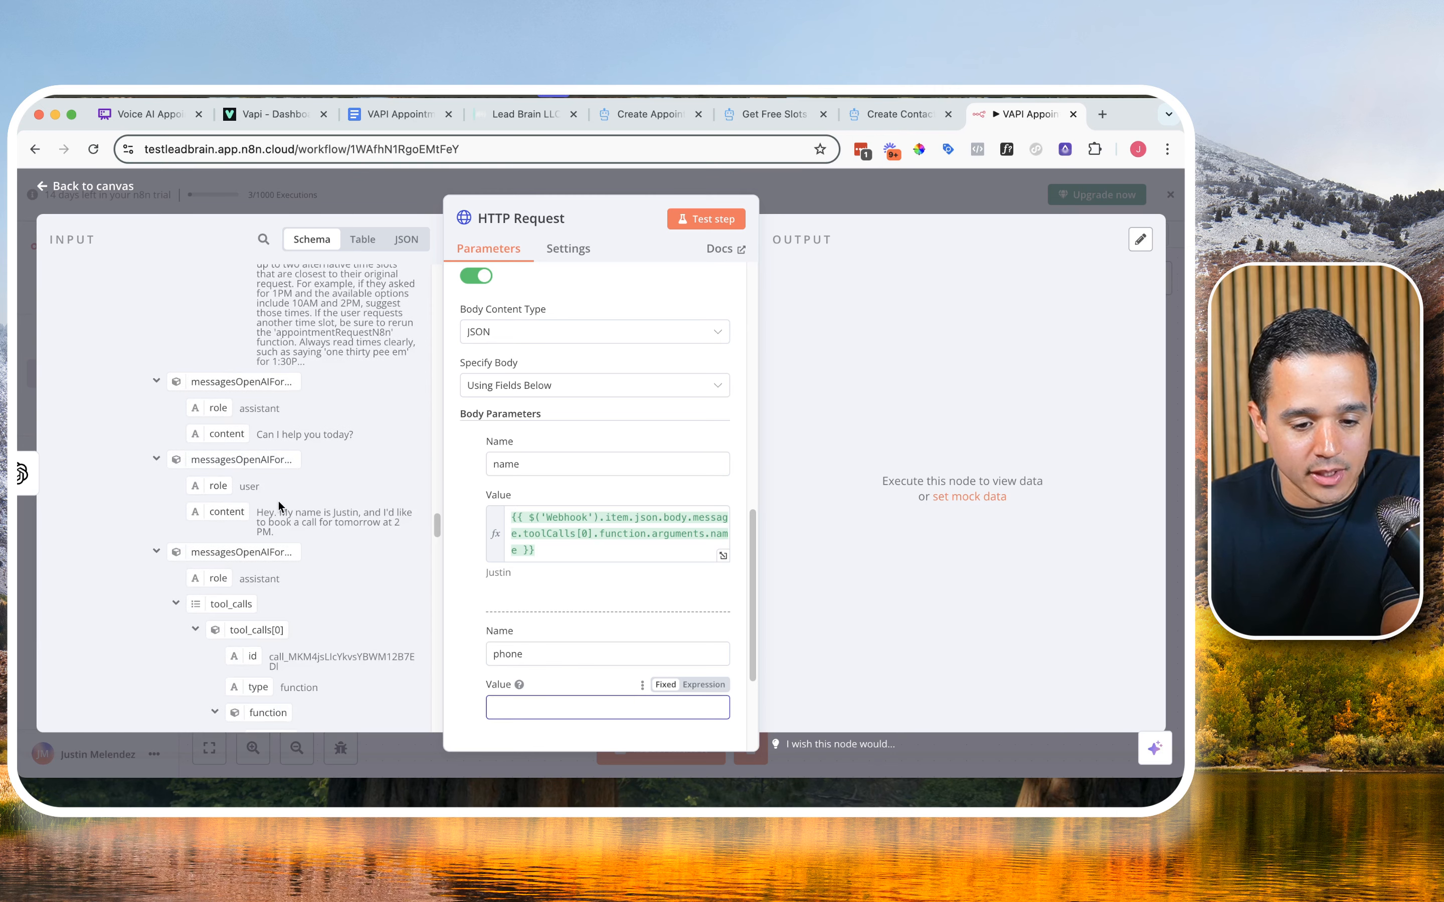
pyautogui.scroll(-12, 279, 501)
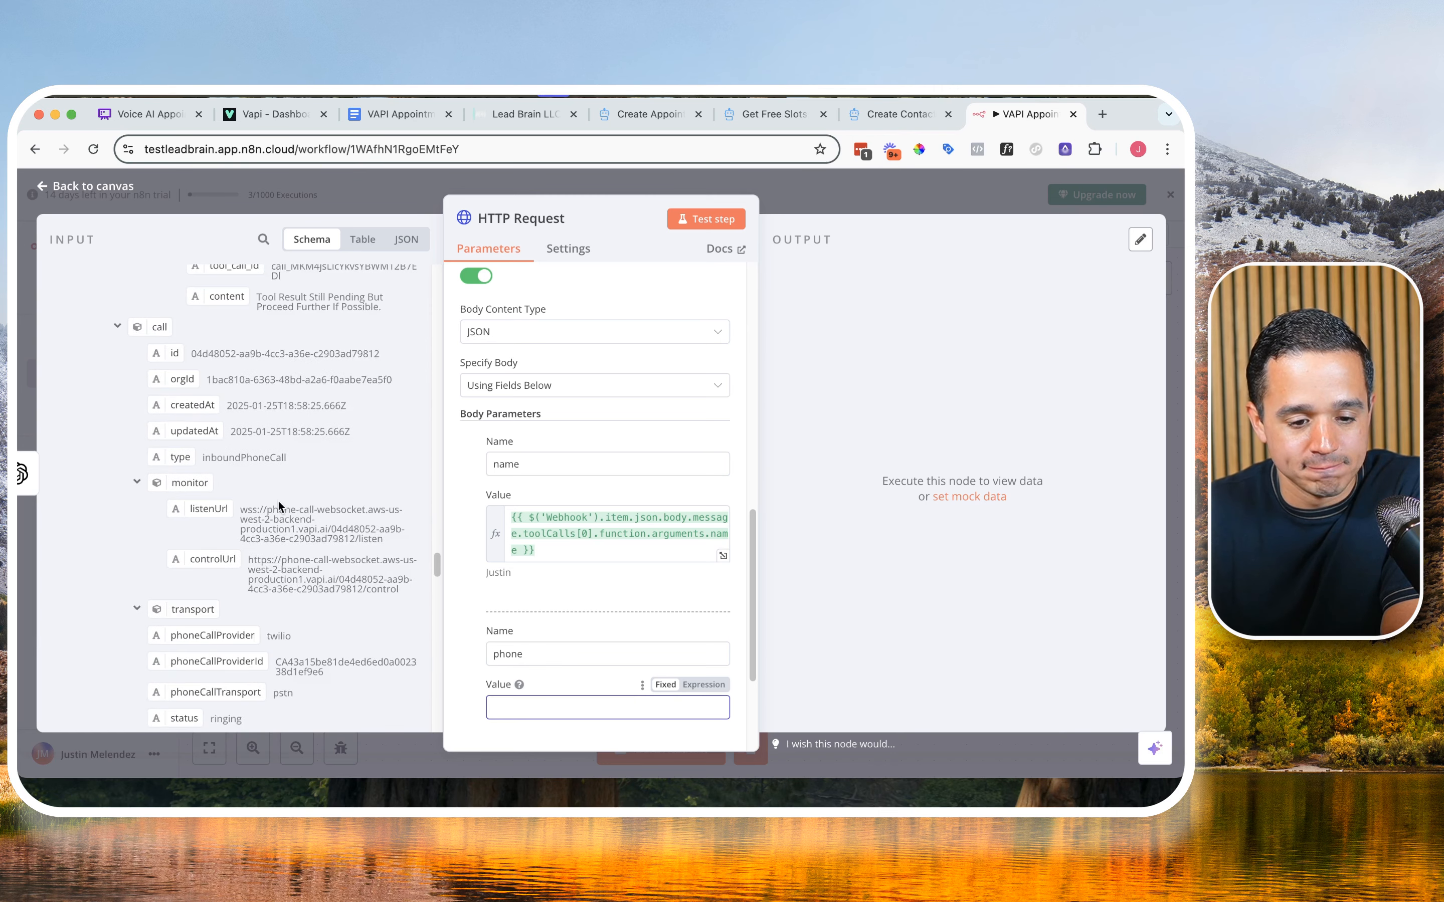
pyautogui.scroll(1, 278, 500)
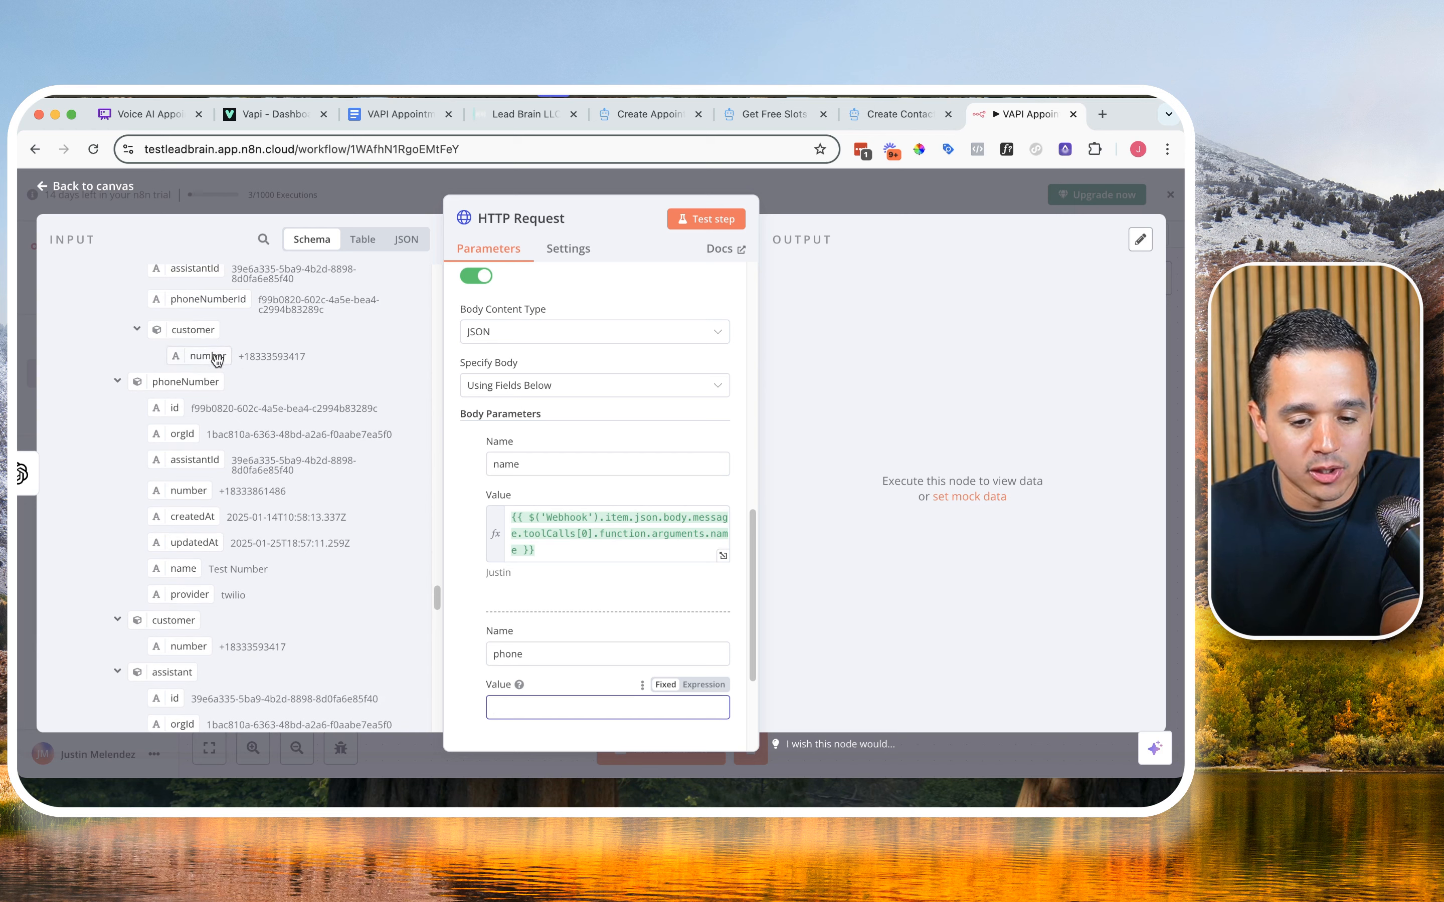
pyautogui.moveTo(216, 358); pyautogui.dragTo(515, 707)
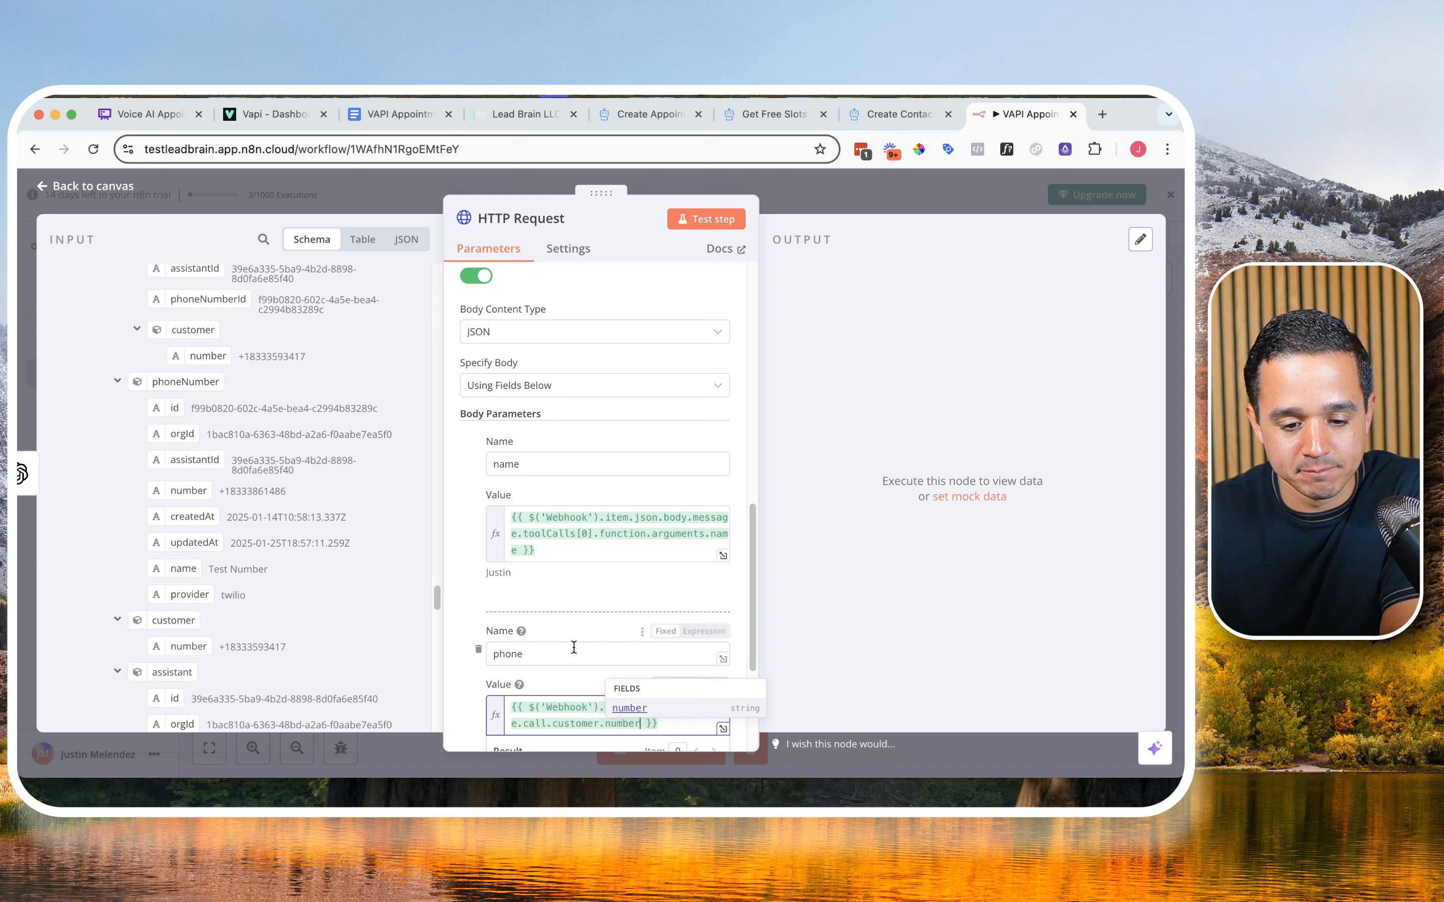
pyautogui.scroll(-3, 575, 627)
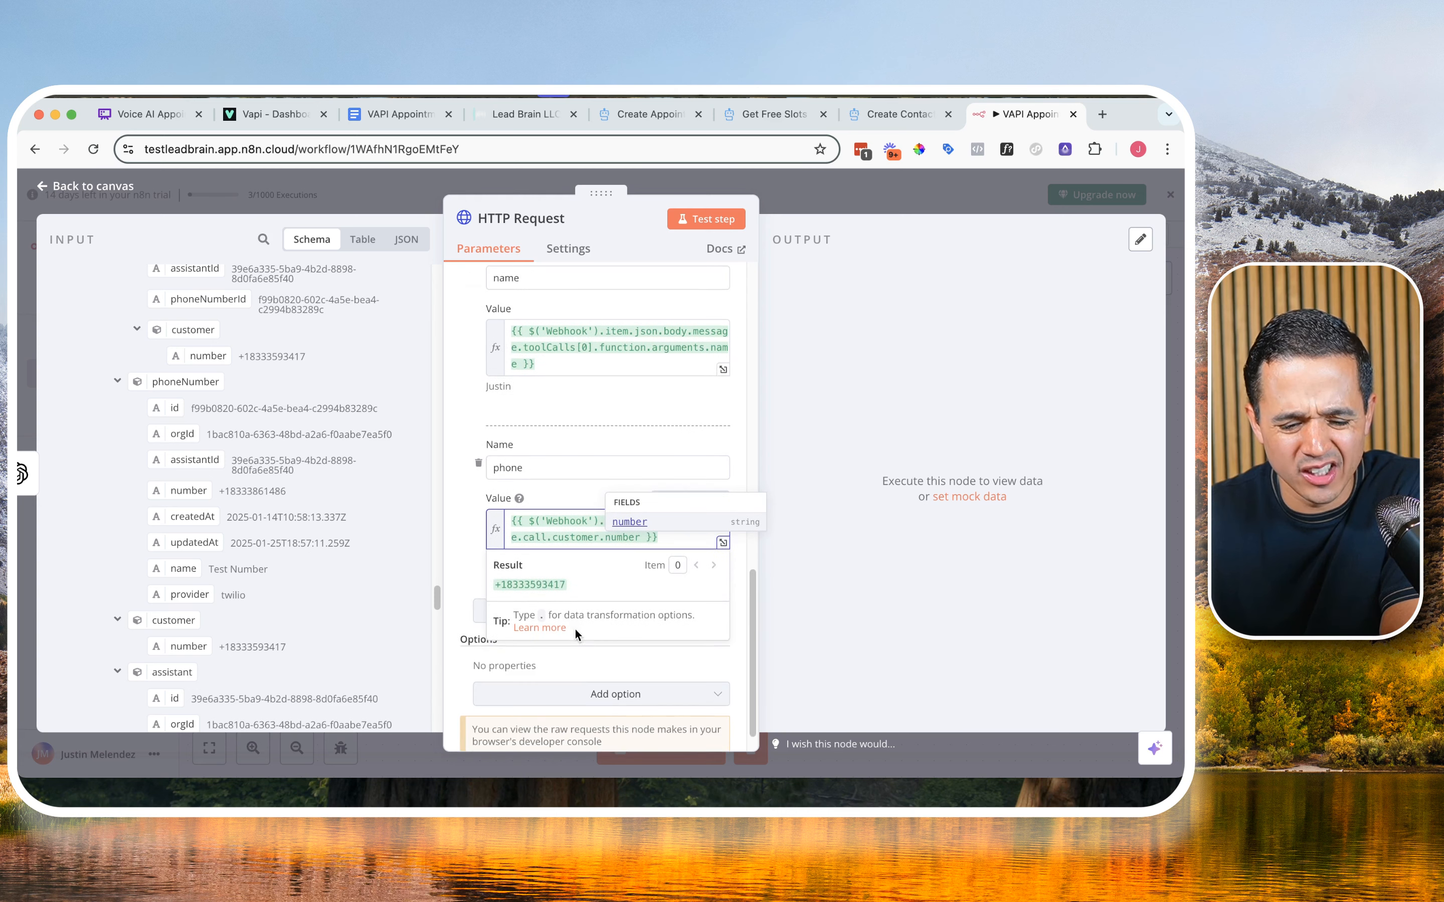
pyautogui.click(476, 557)
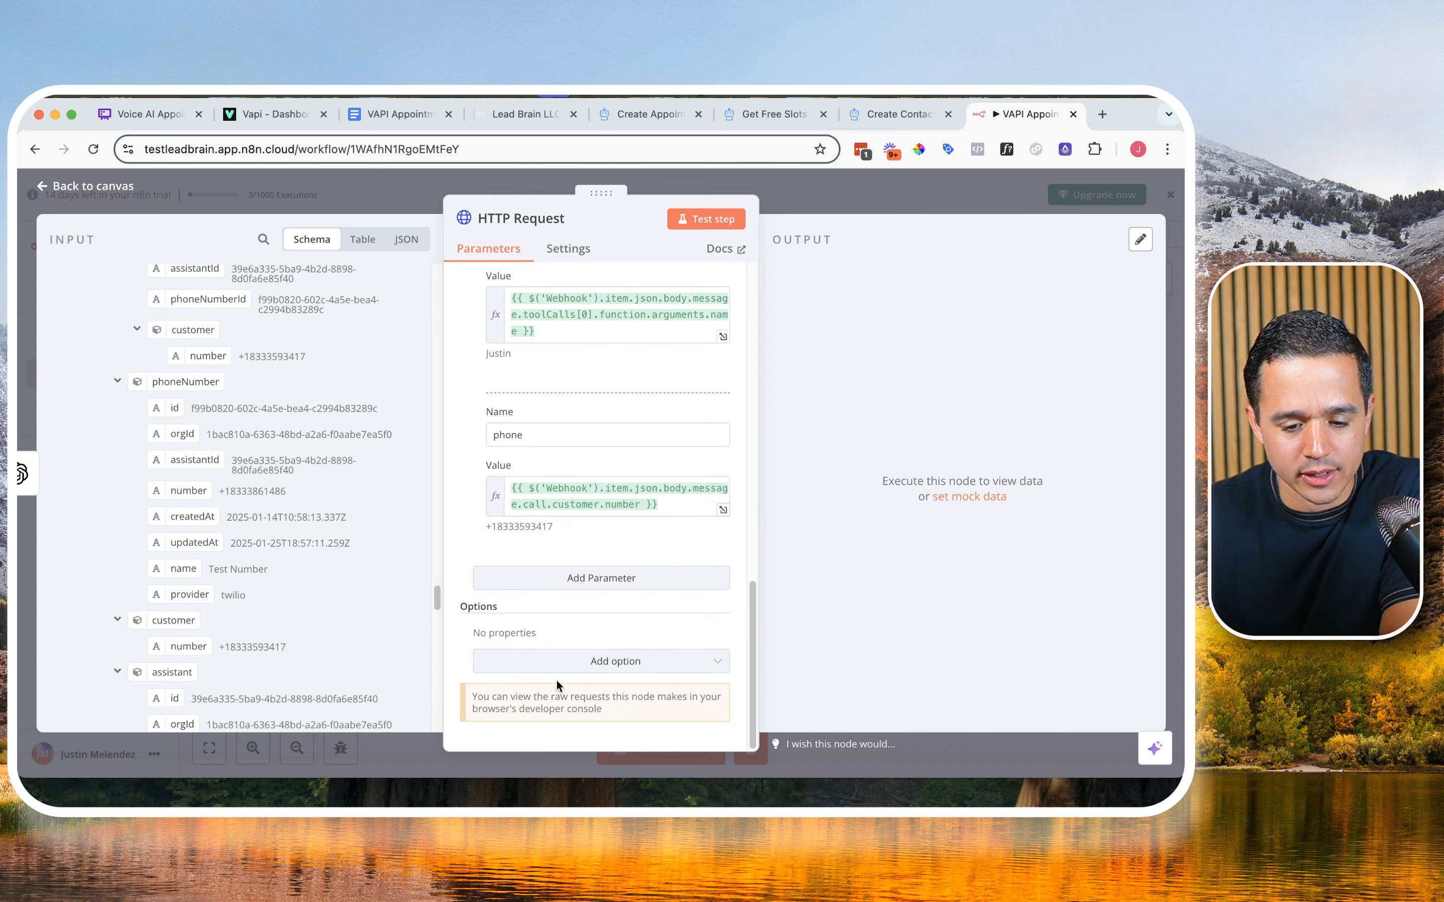
# Step: Add the Response option to the HTTP Request node and turn on Include Response Headers and Status
pyautogui.click(577, 663)
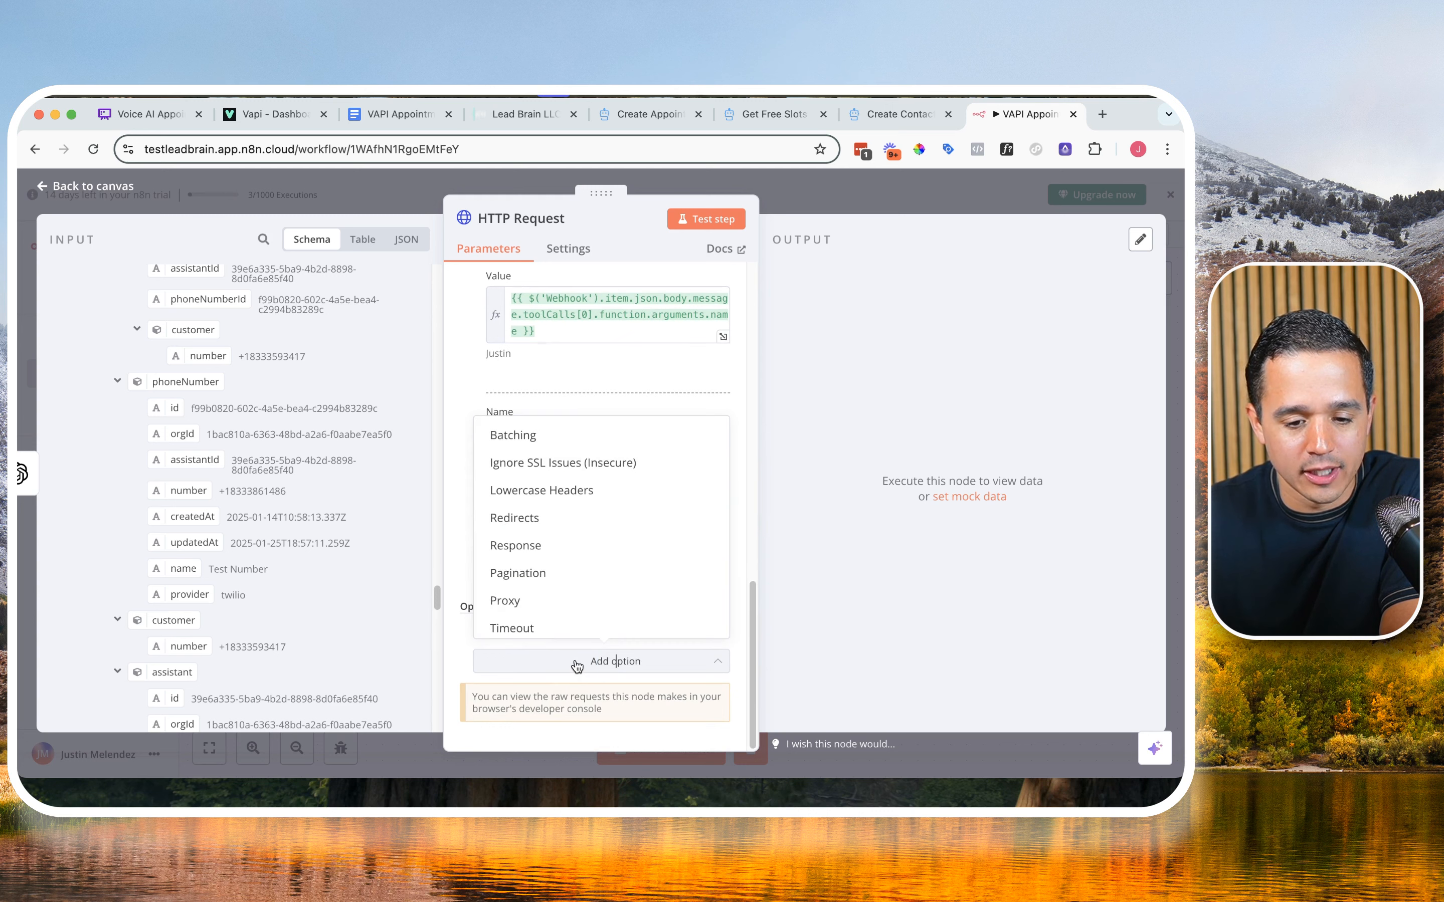
pyautogui.click(604, 558)
pyautogui.scroll(-3, 594, 584)
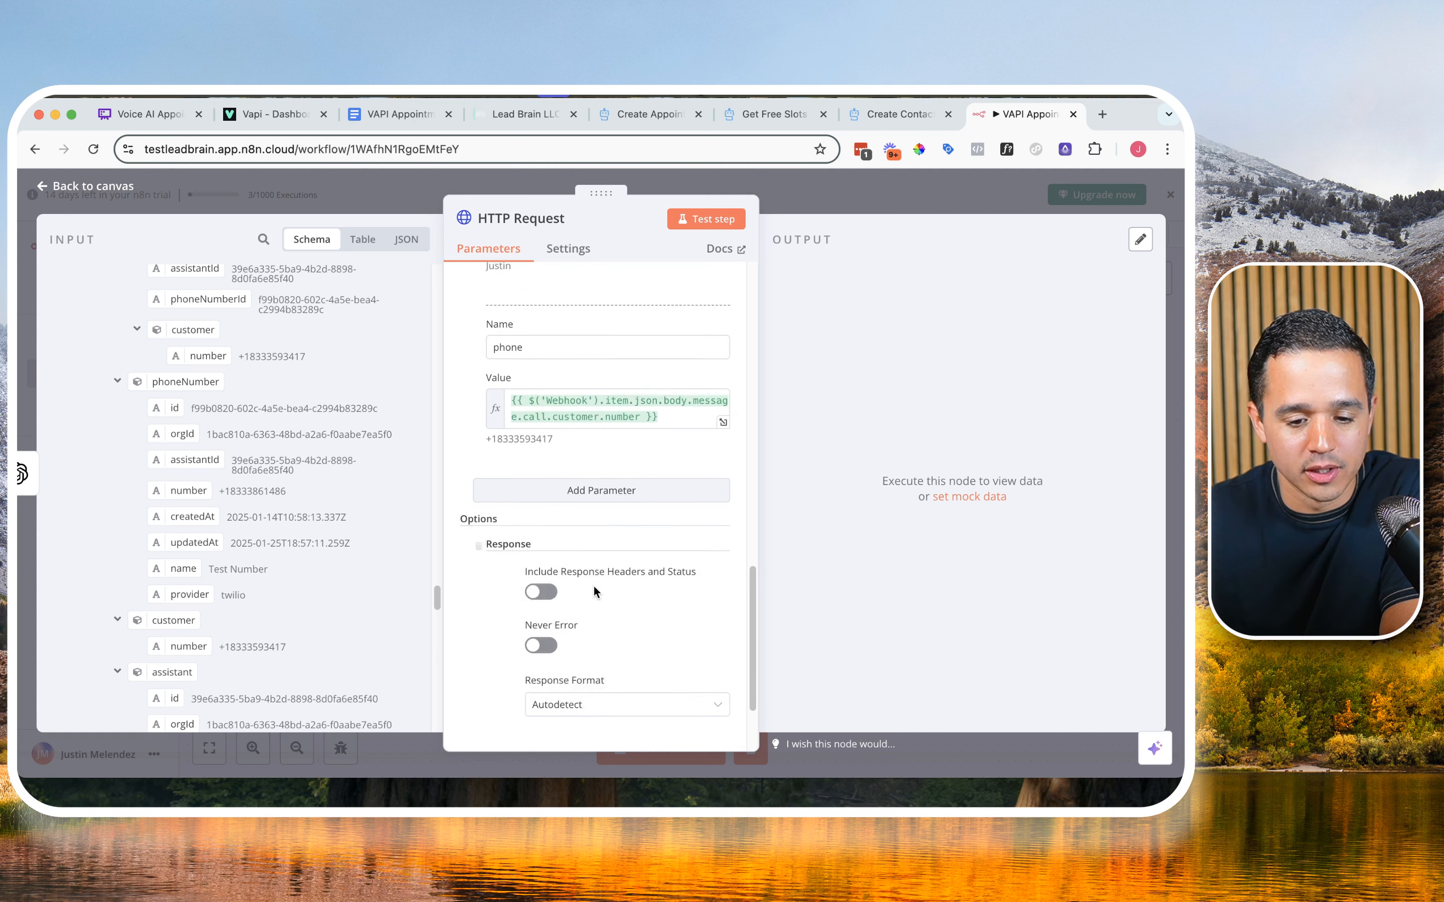
pyautogui.click(549, 540)
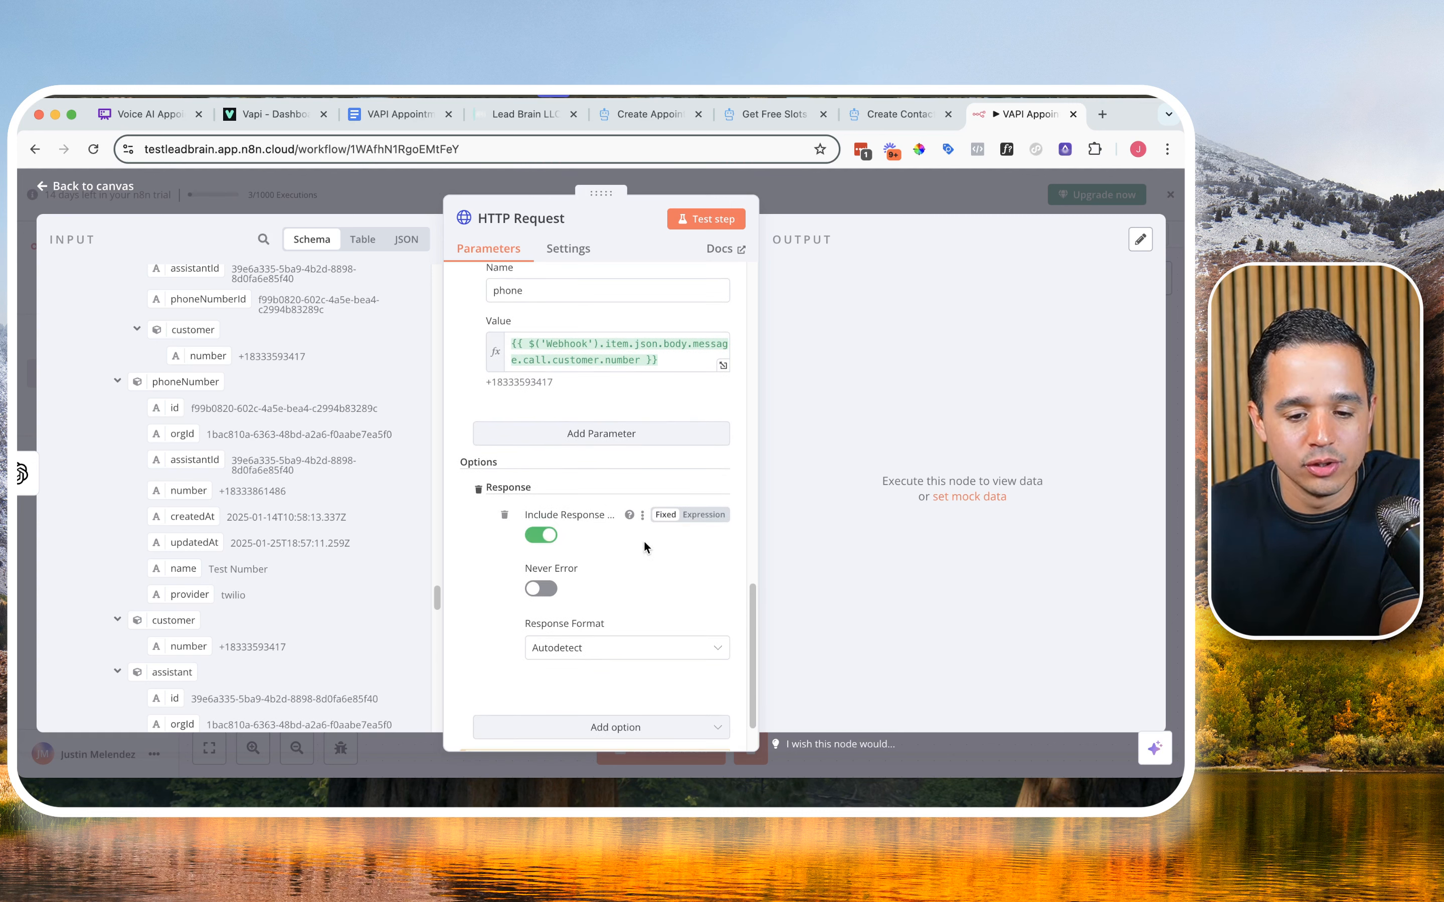
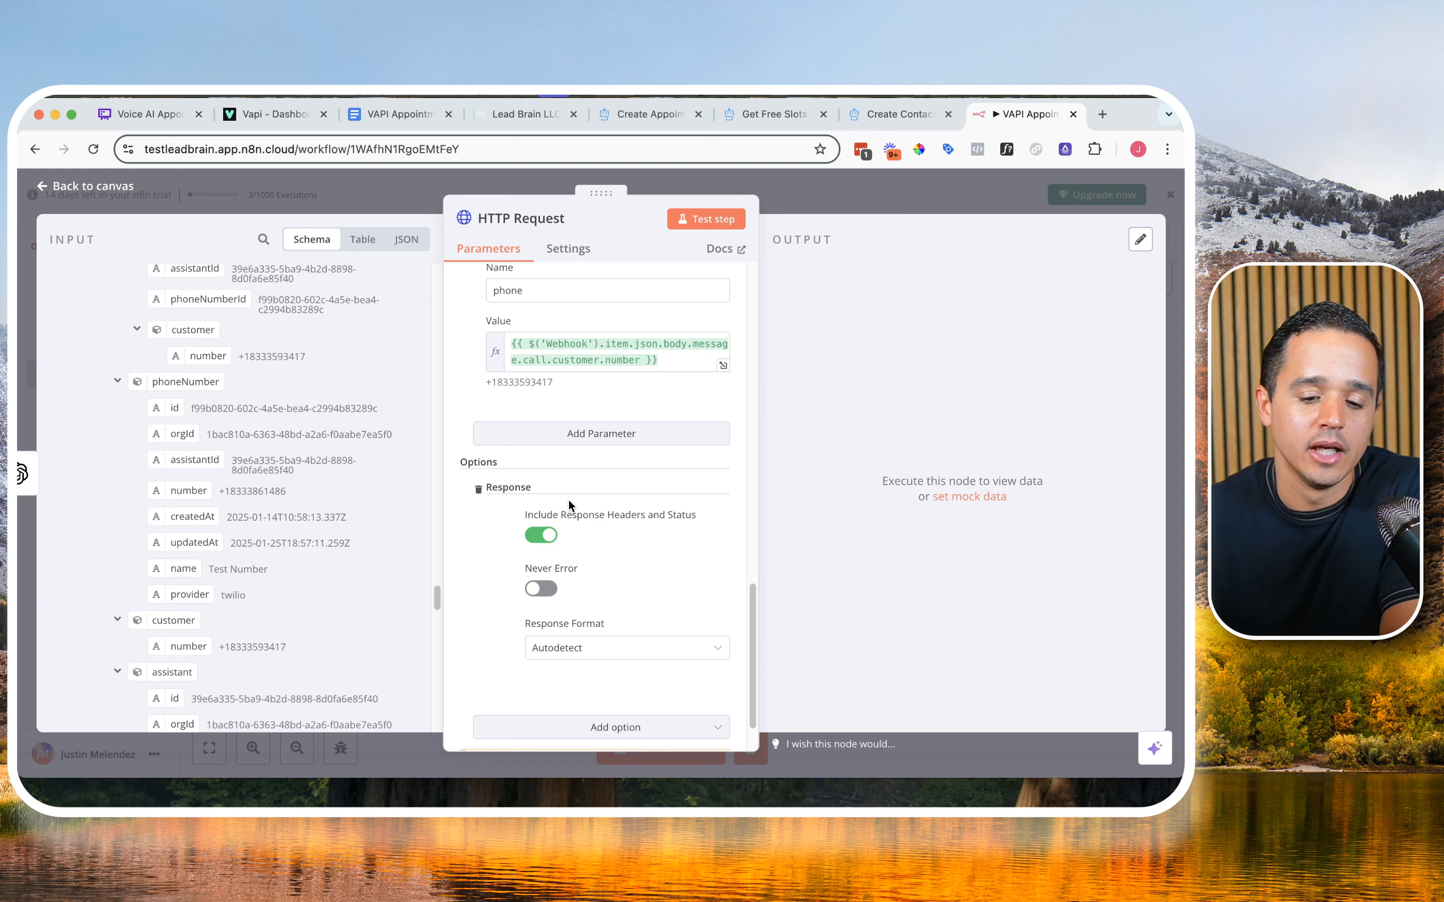
# Step: Turn on Never Error in the Response option and test the HTTP Request node
pyautogui.click(540, 590)
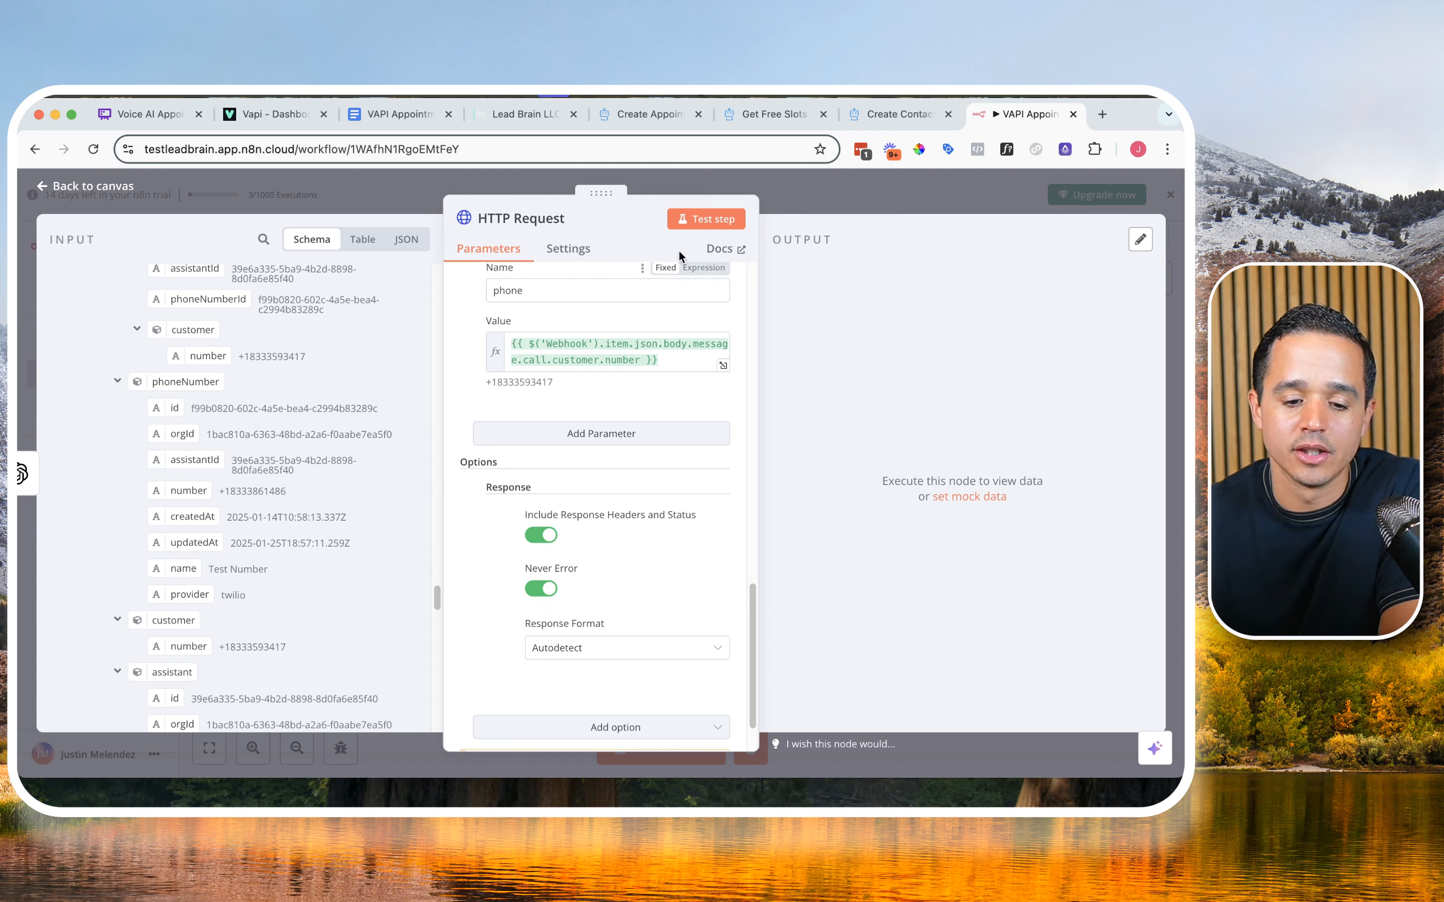
pyautogui.click(698, 219)
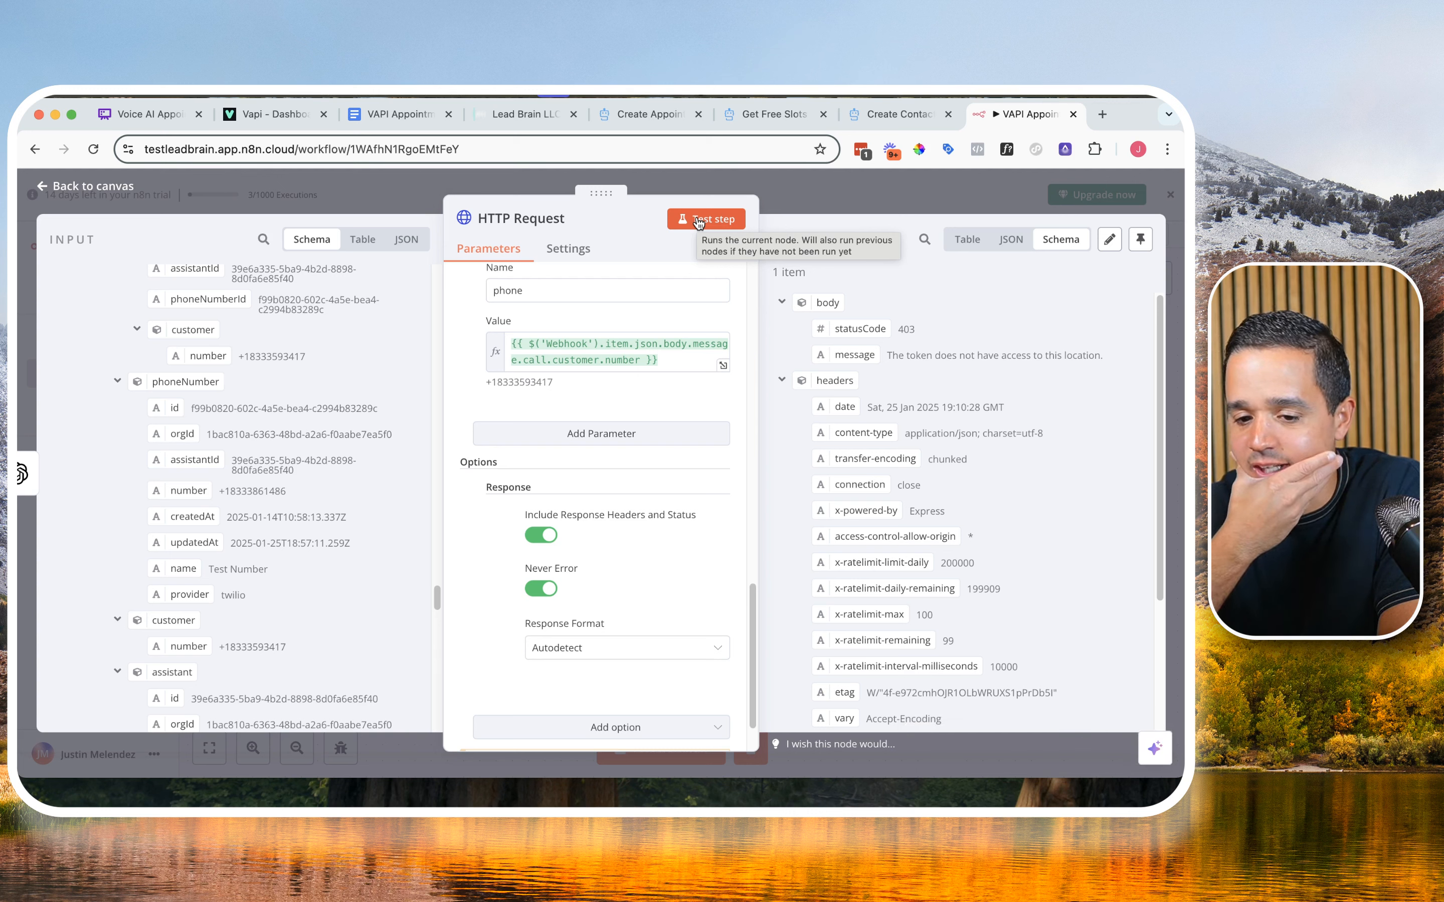
pyautogui.scroll(5, 645, 347)
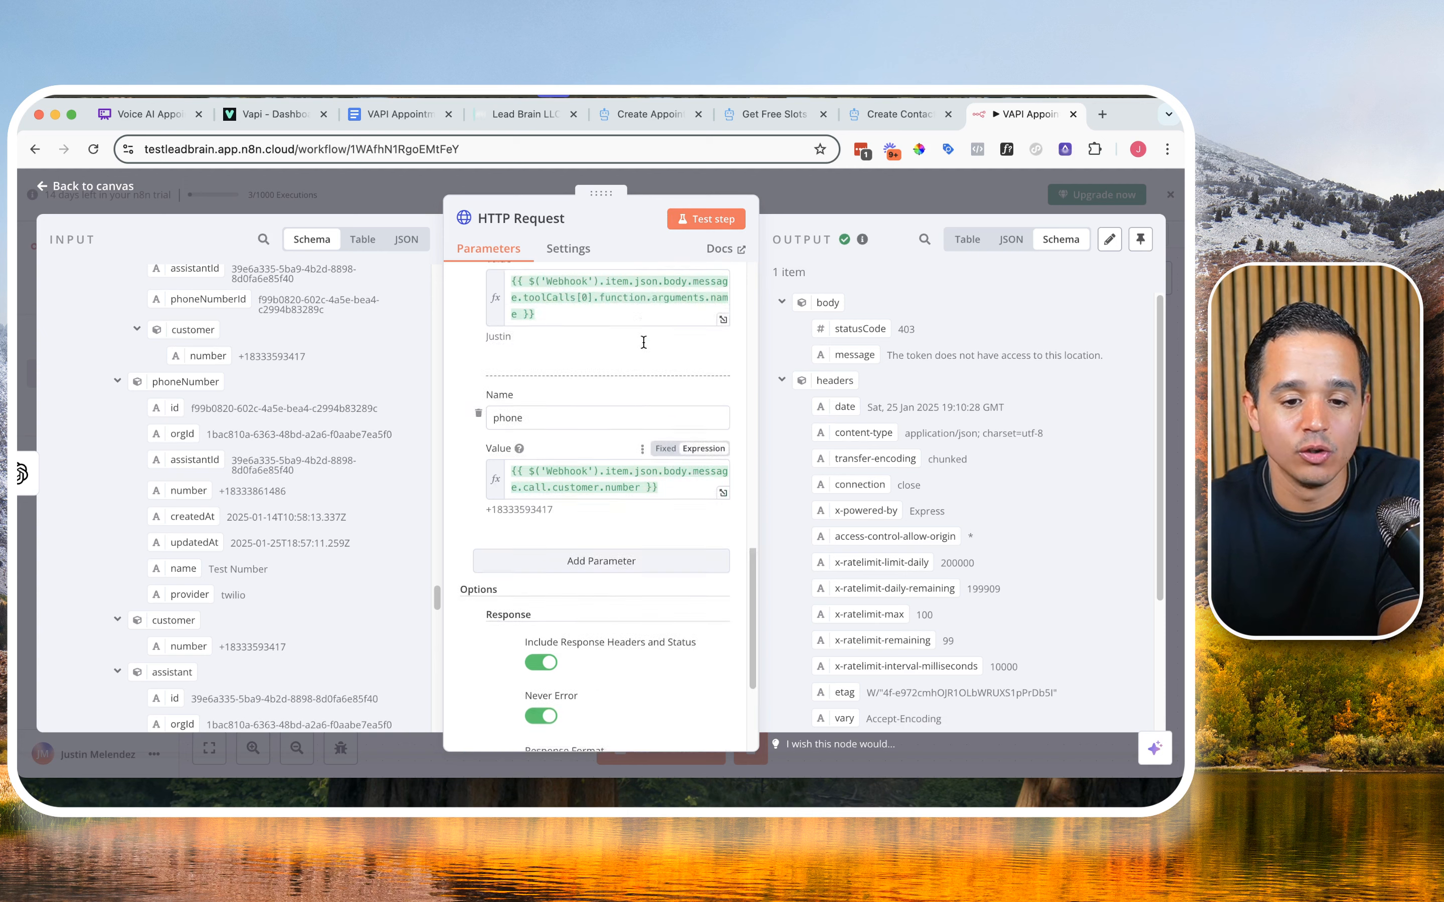
pyautogui.scroll(4, 644, 339)
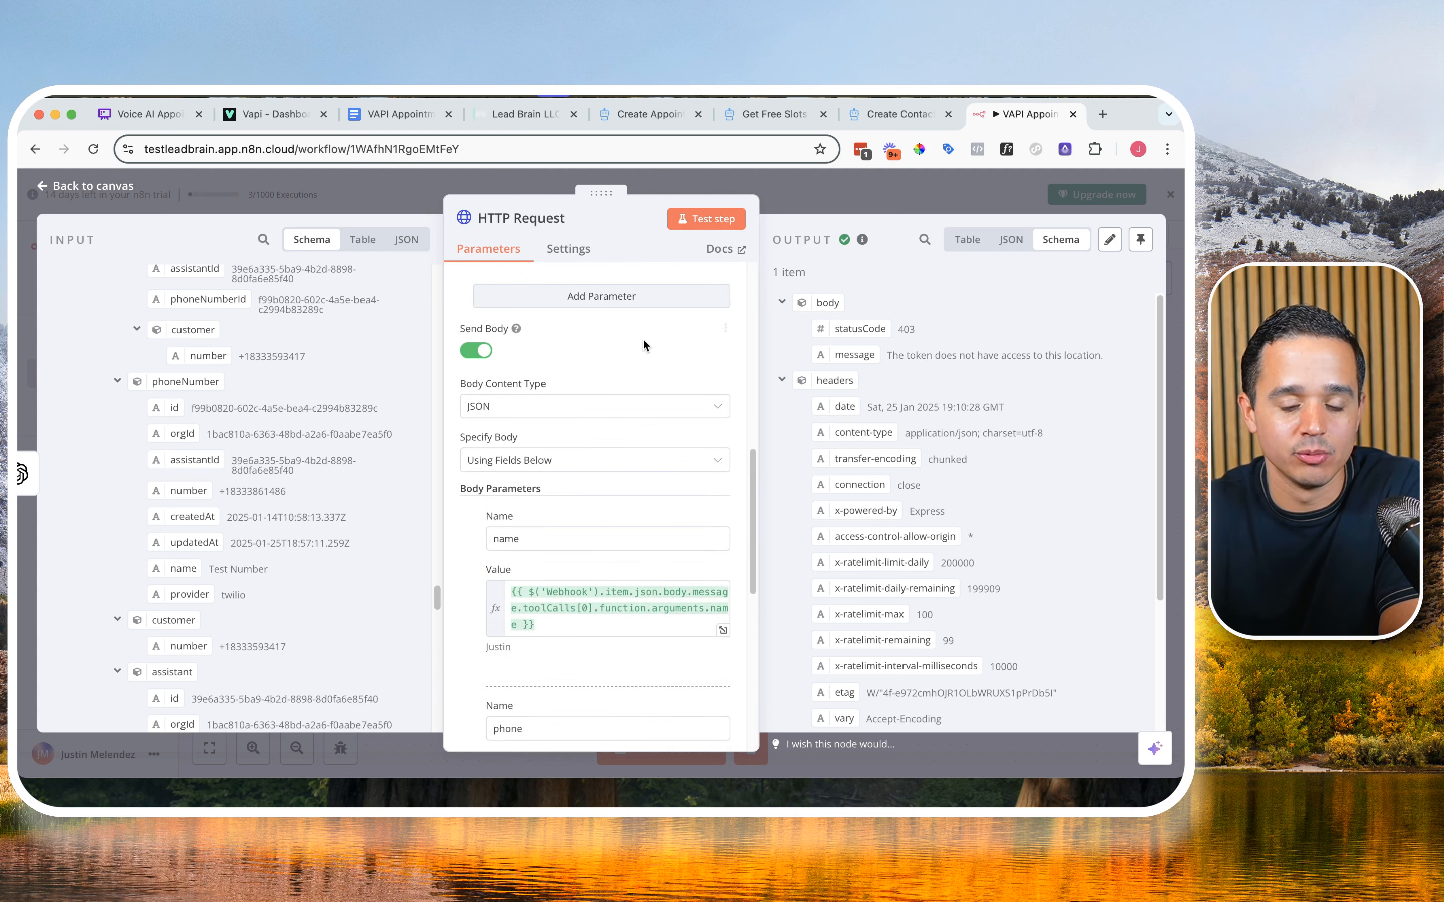
# Step: Copy the required locationId field name from the body fields in the Create Contact documentation
pyautogui.click(875, 122)
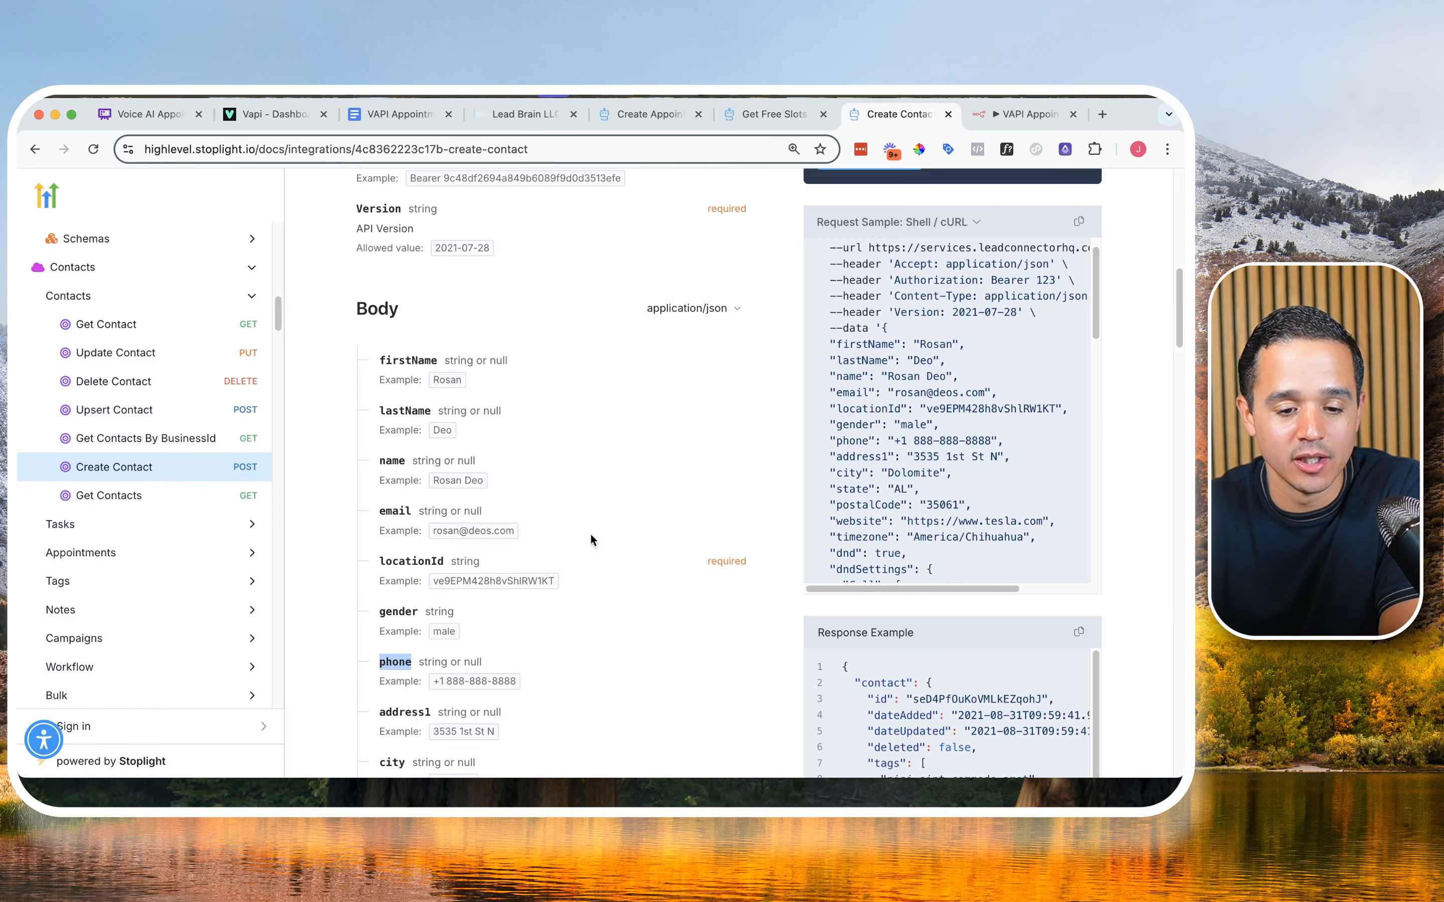
pyautogui.doubleClick(429, 560)
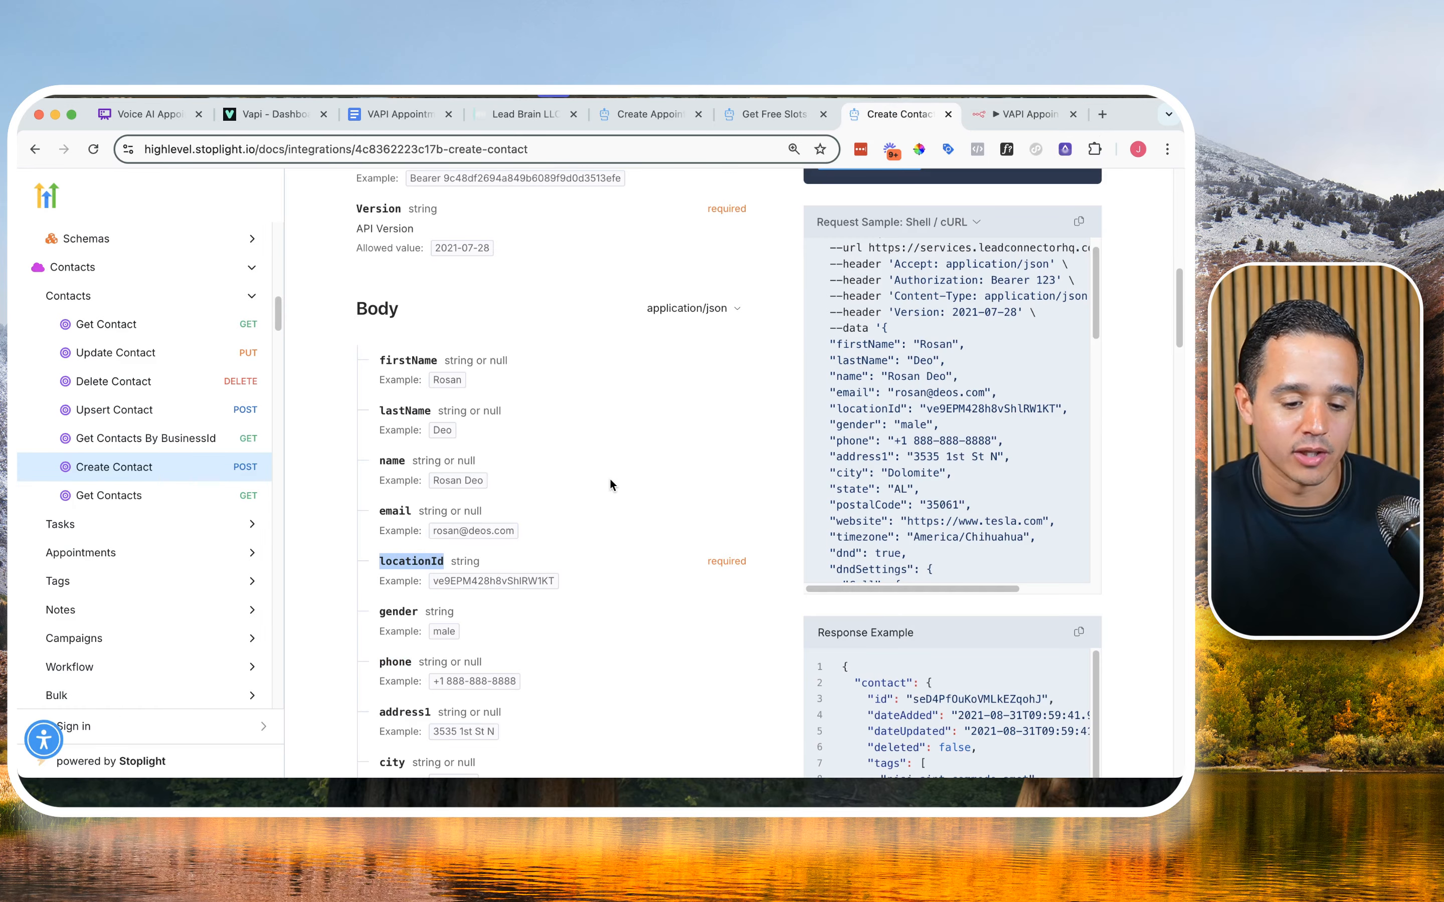
pyautogui.click(394, 563)
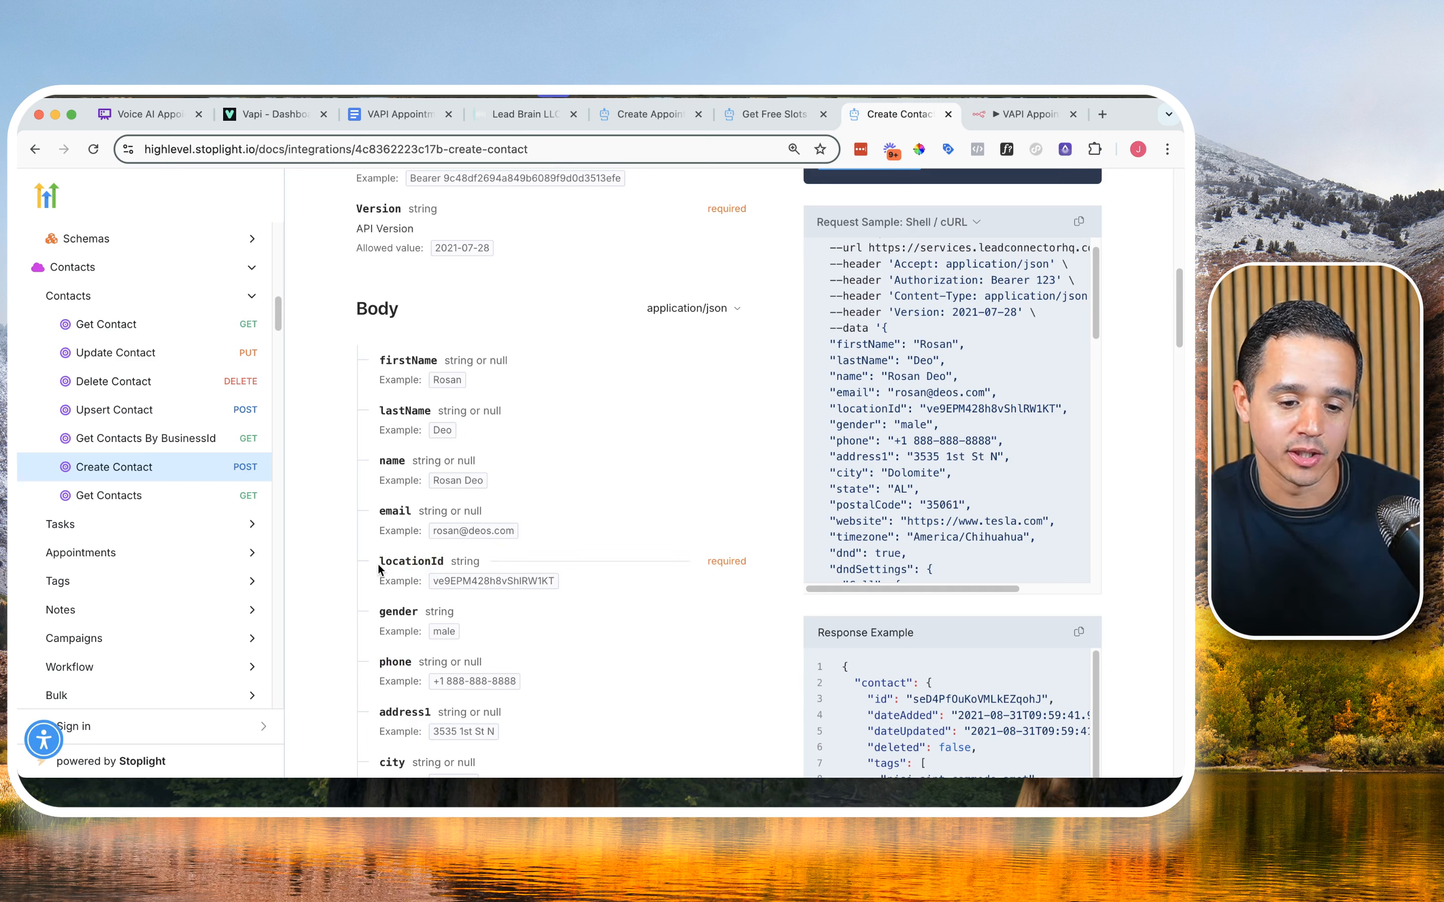
pyautogui.doubleClick(419, 561)
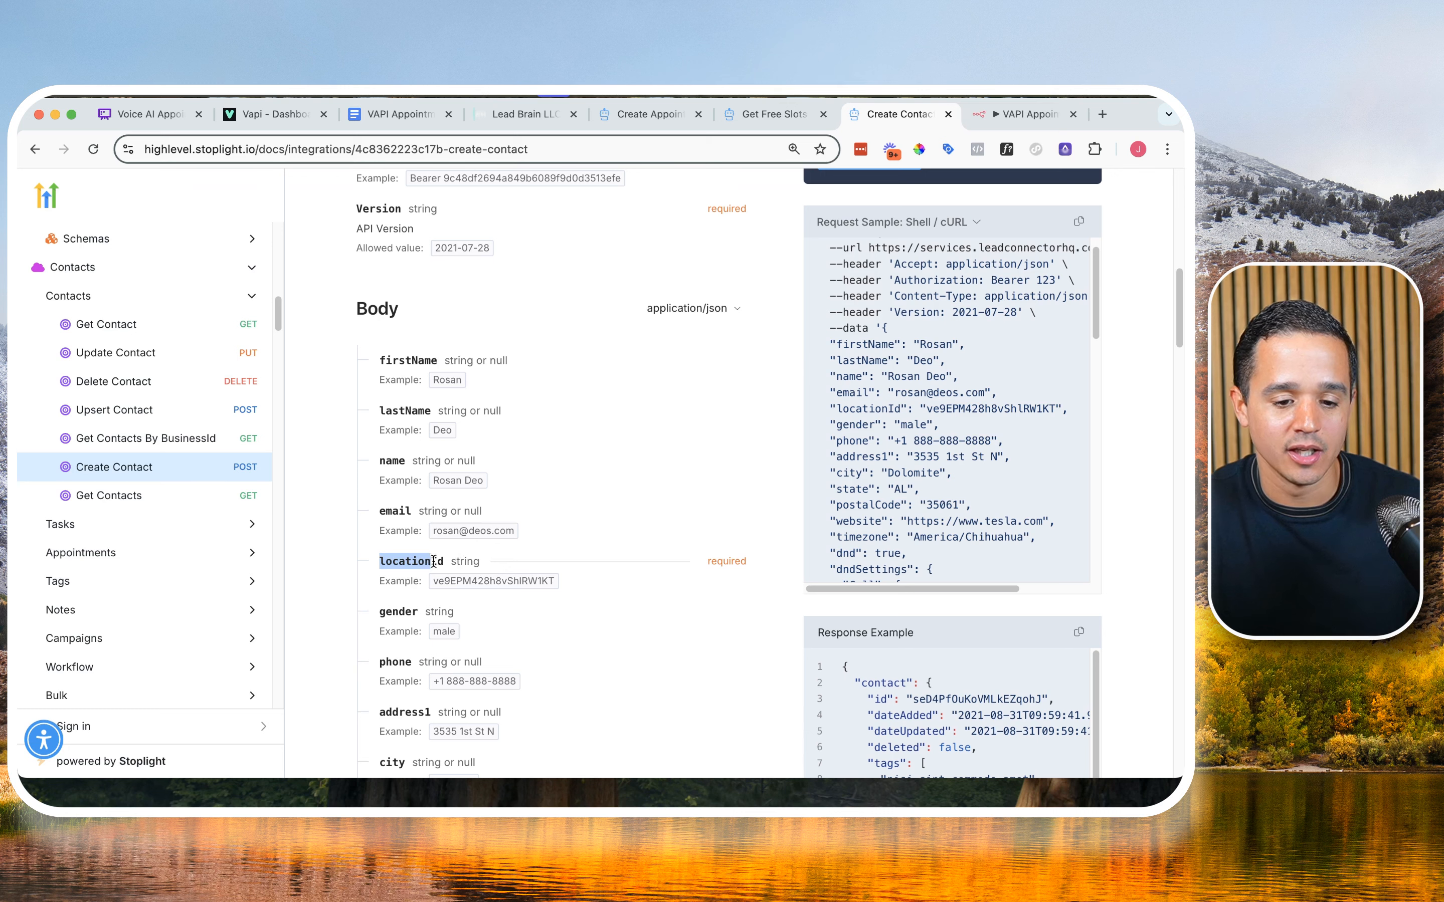
pyautogui.click(435, 561)
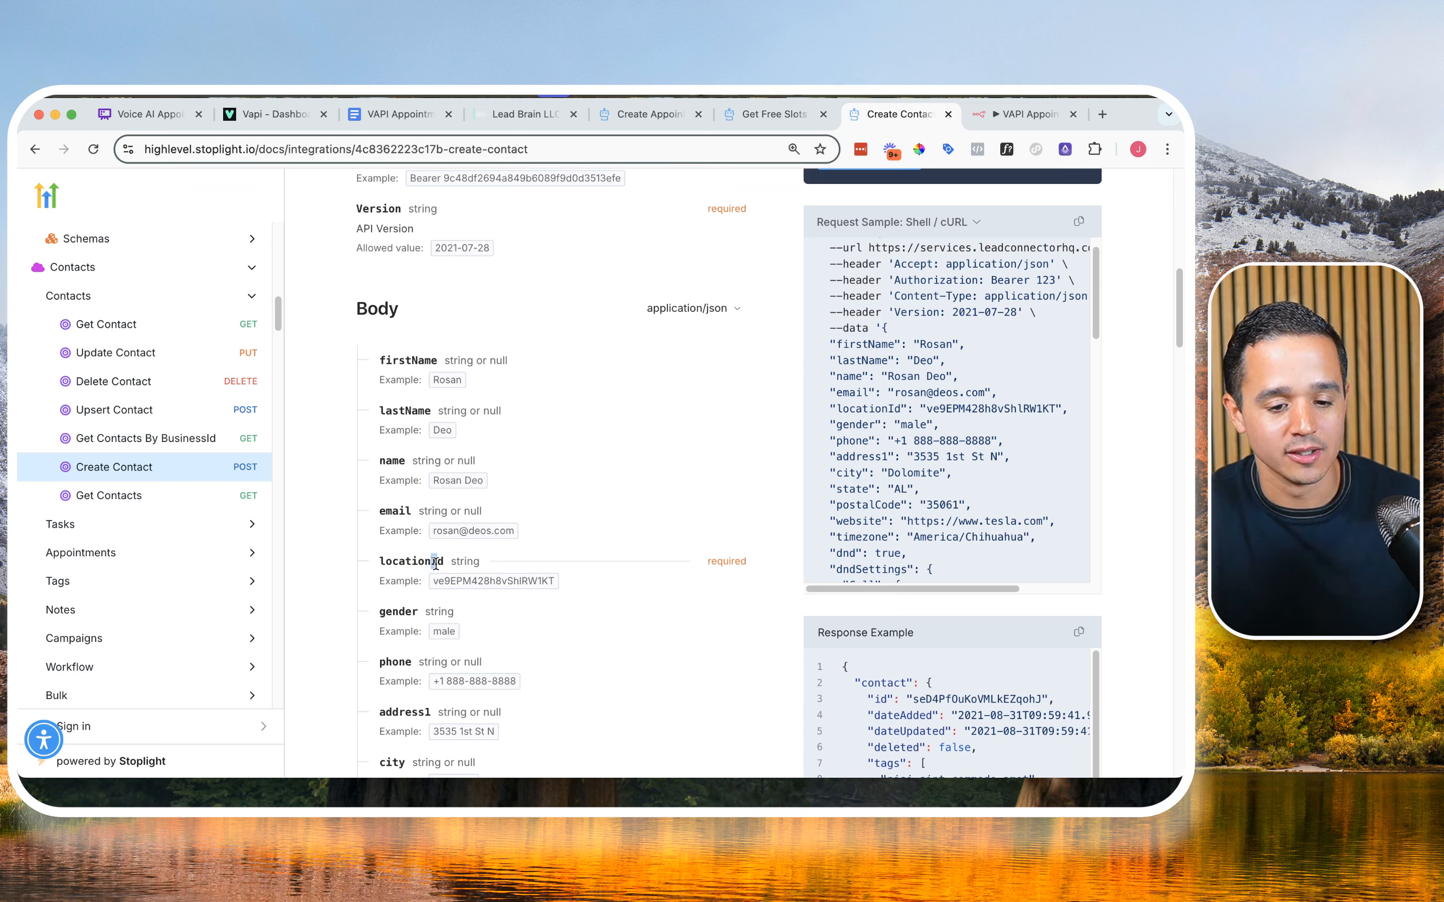
pyautogui.doubleClick(435, 564)
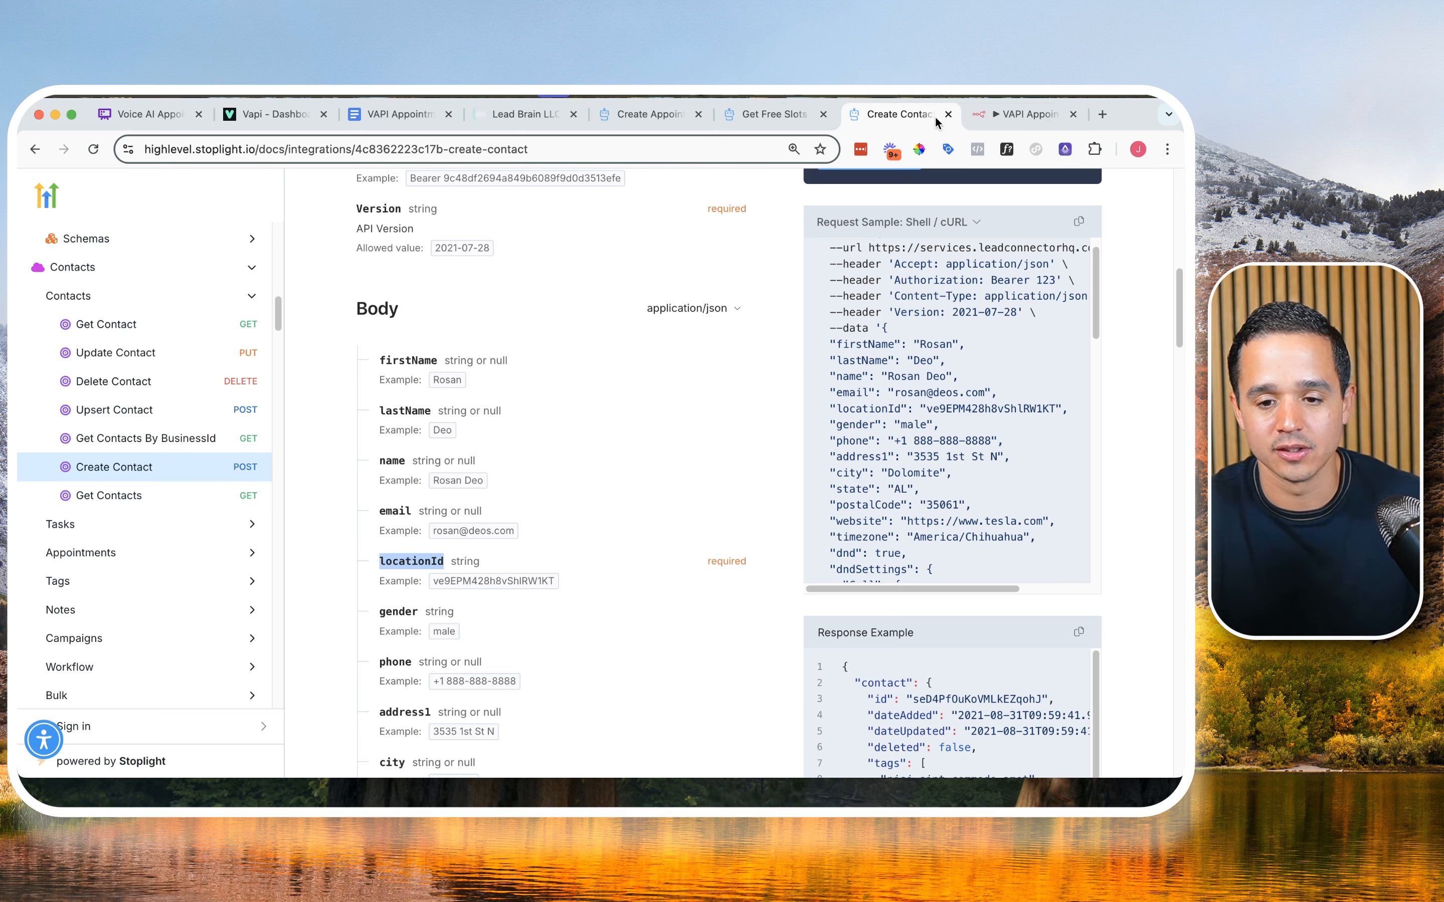
# Step: Add a third body parameter named locationId to the HTTP Request node in n8n
pyautogui.click(1000, 113)
pyautogui.scroll(-5, 591, 448)
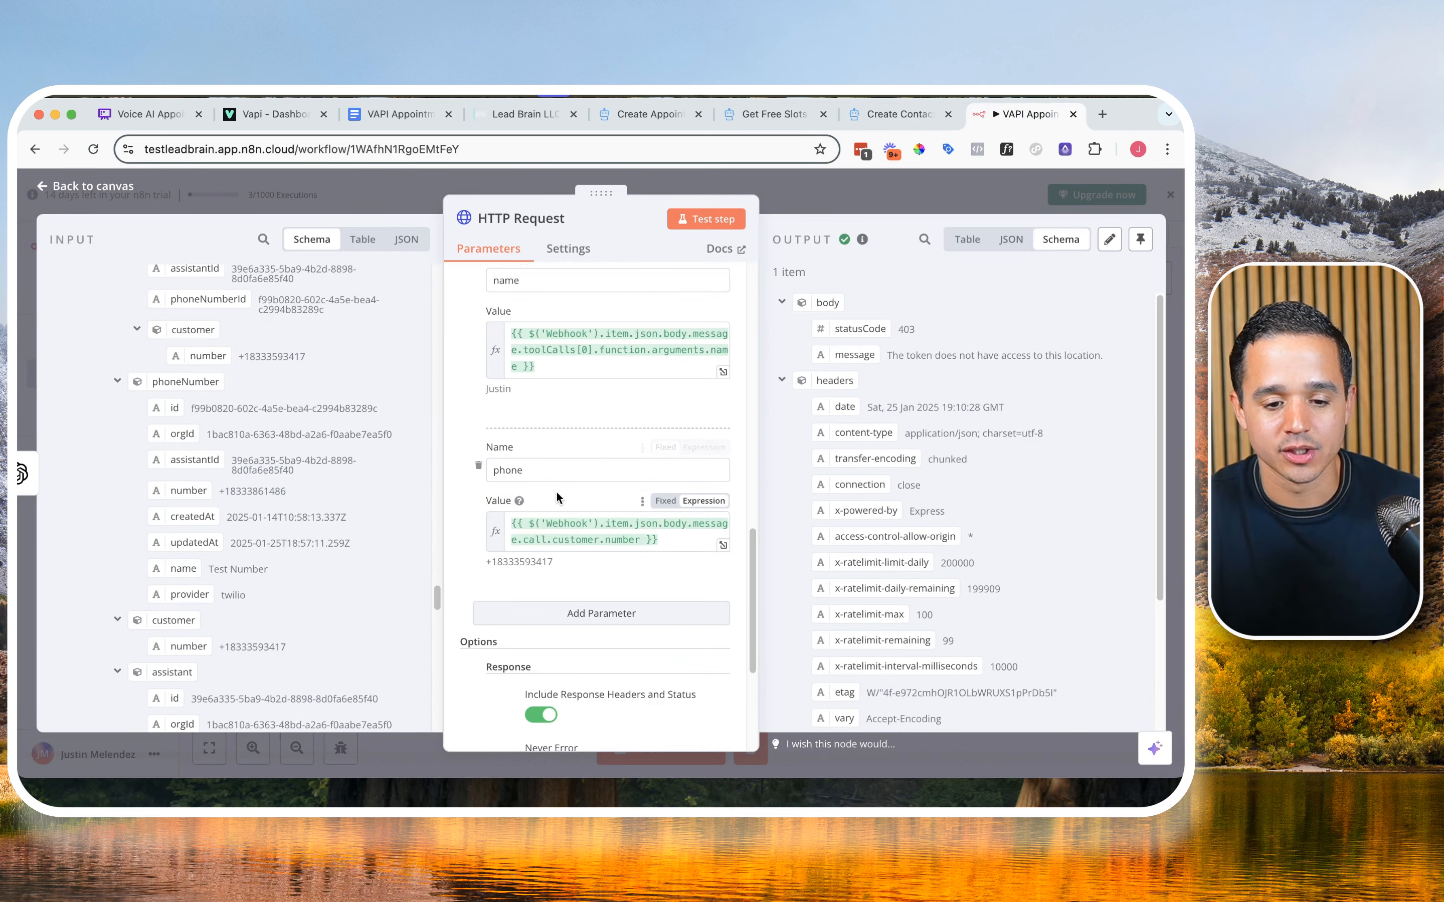
pyautogui.scroll(4, 536, 533)
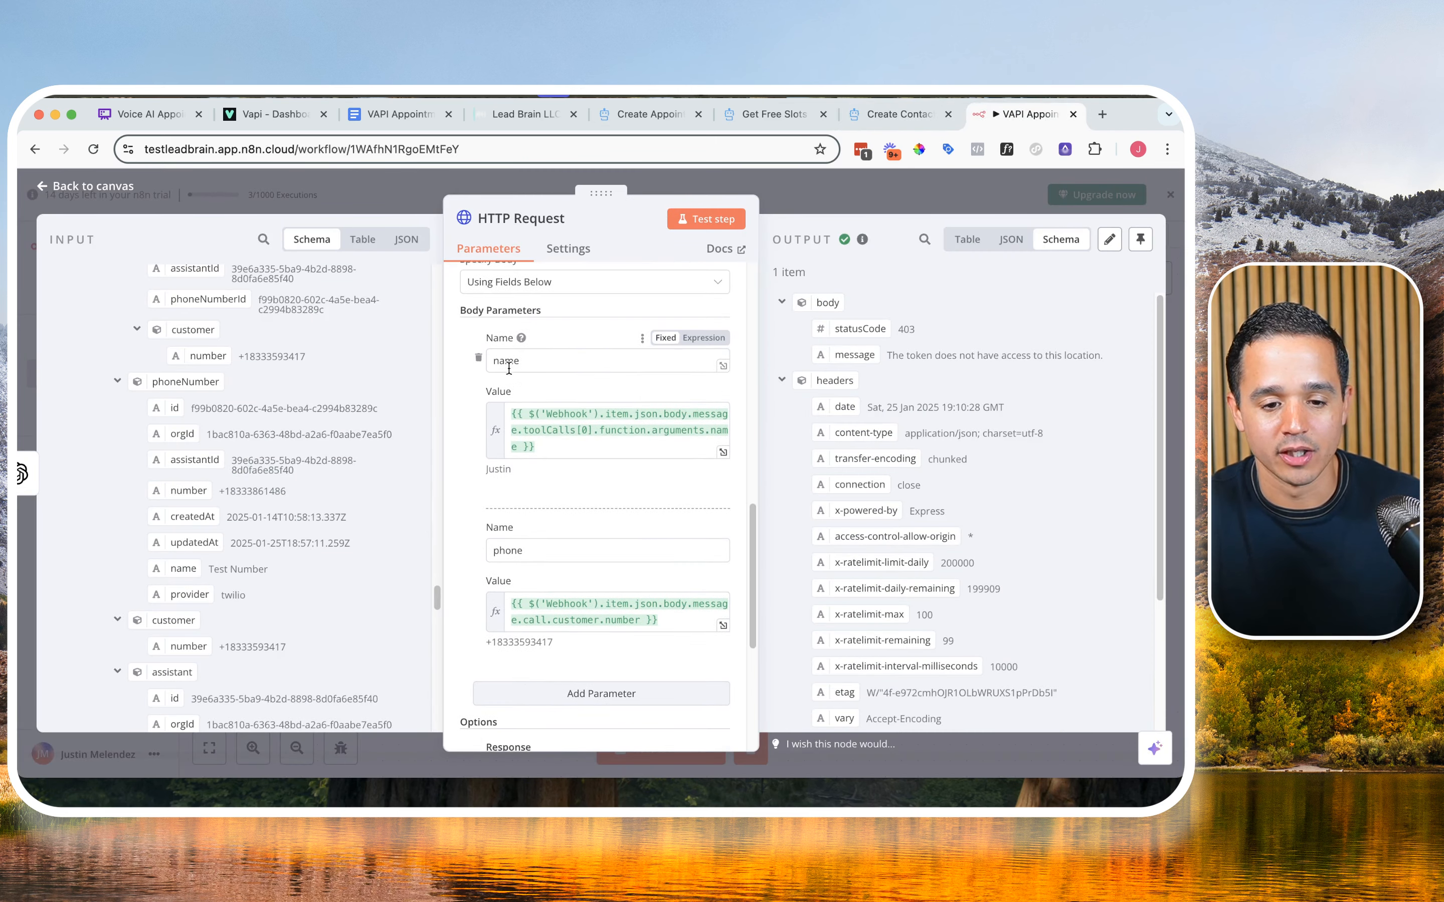
pyautogui.click(559, 692)
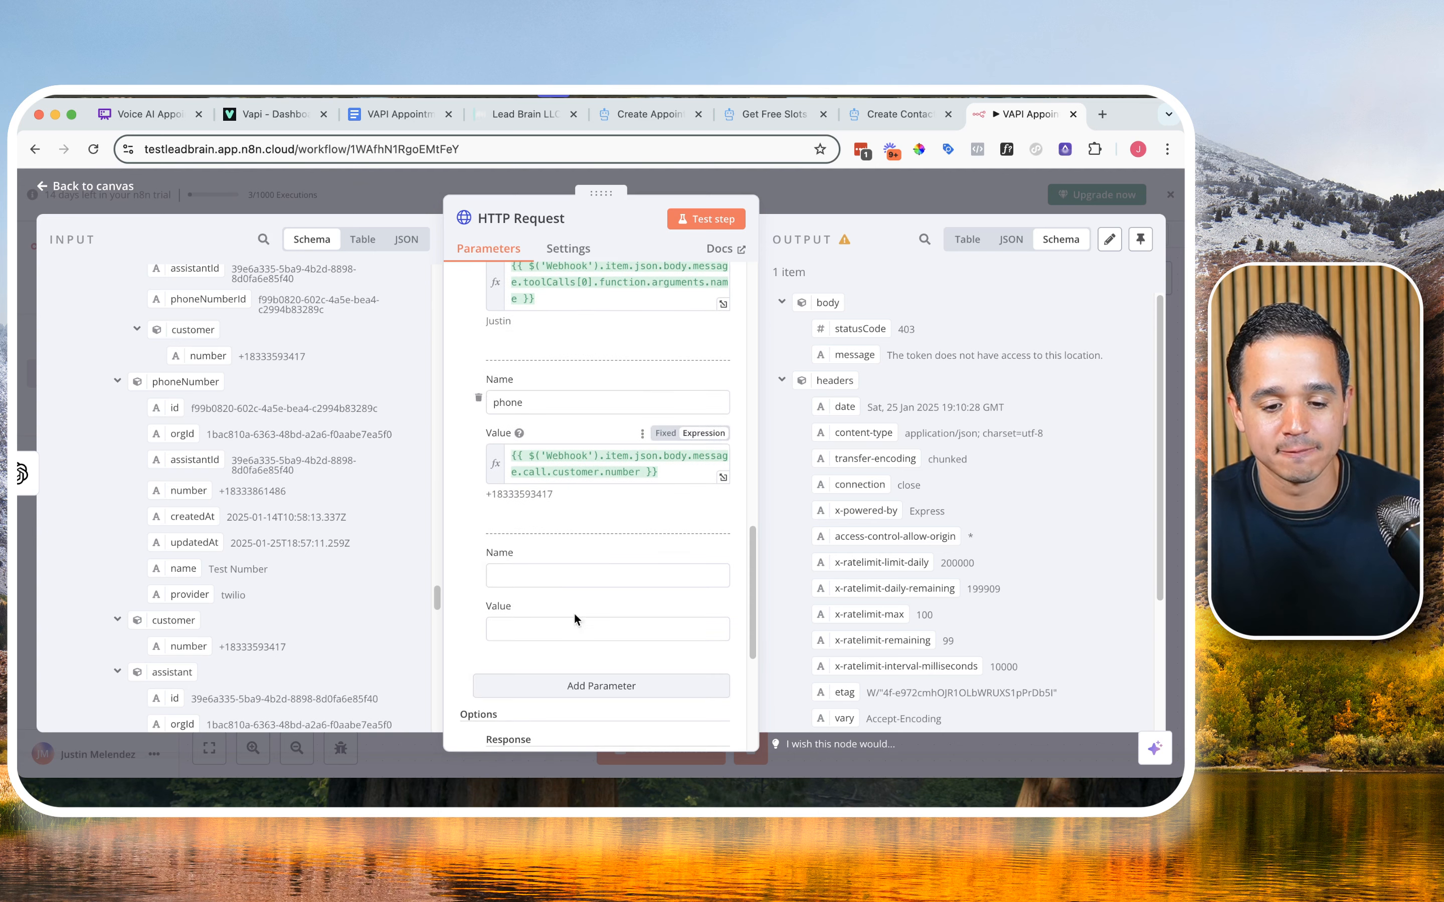
pyautogui.click(547, 582)
pyautogui.write('locationId')
pyautogui.scroll(-1, 550, 555)
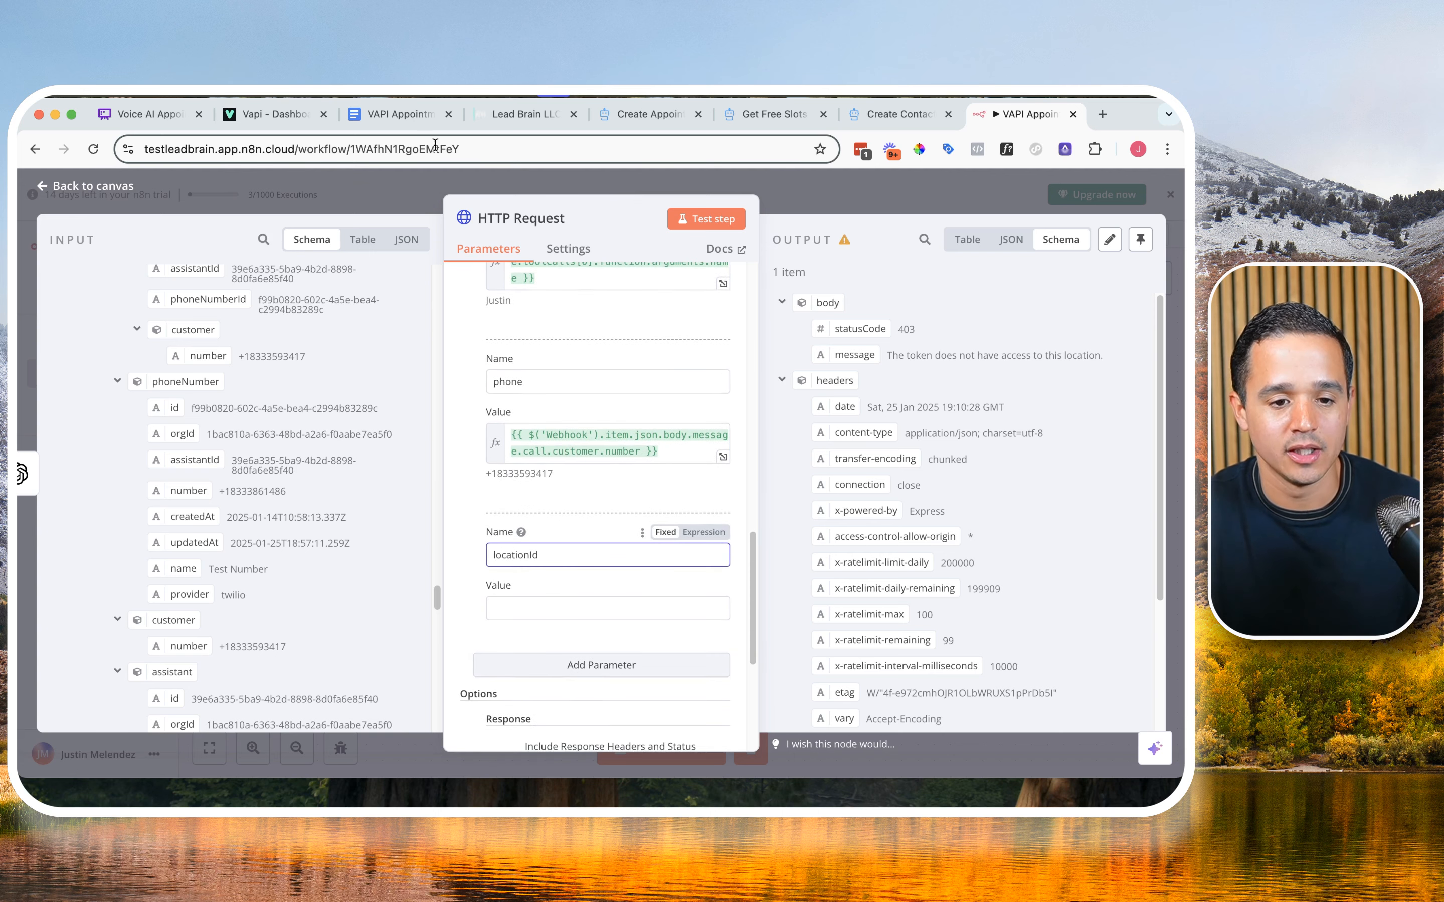
# Step: Set the locationId parameter's value to the Location ID copied from the VAPI Appointment Booking document
pyautogui.click(406, 121)
pyautogui.scroll(7, 477, 477)
pyautogui.scroll(-6, 453, 567)
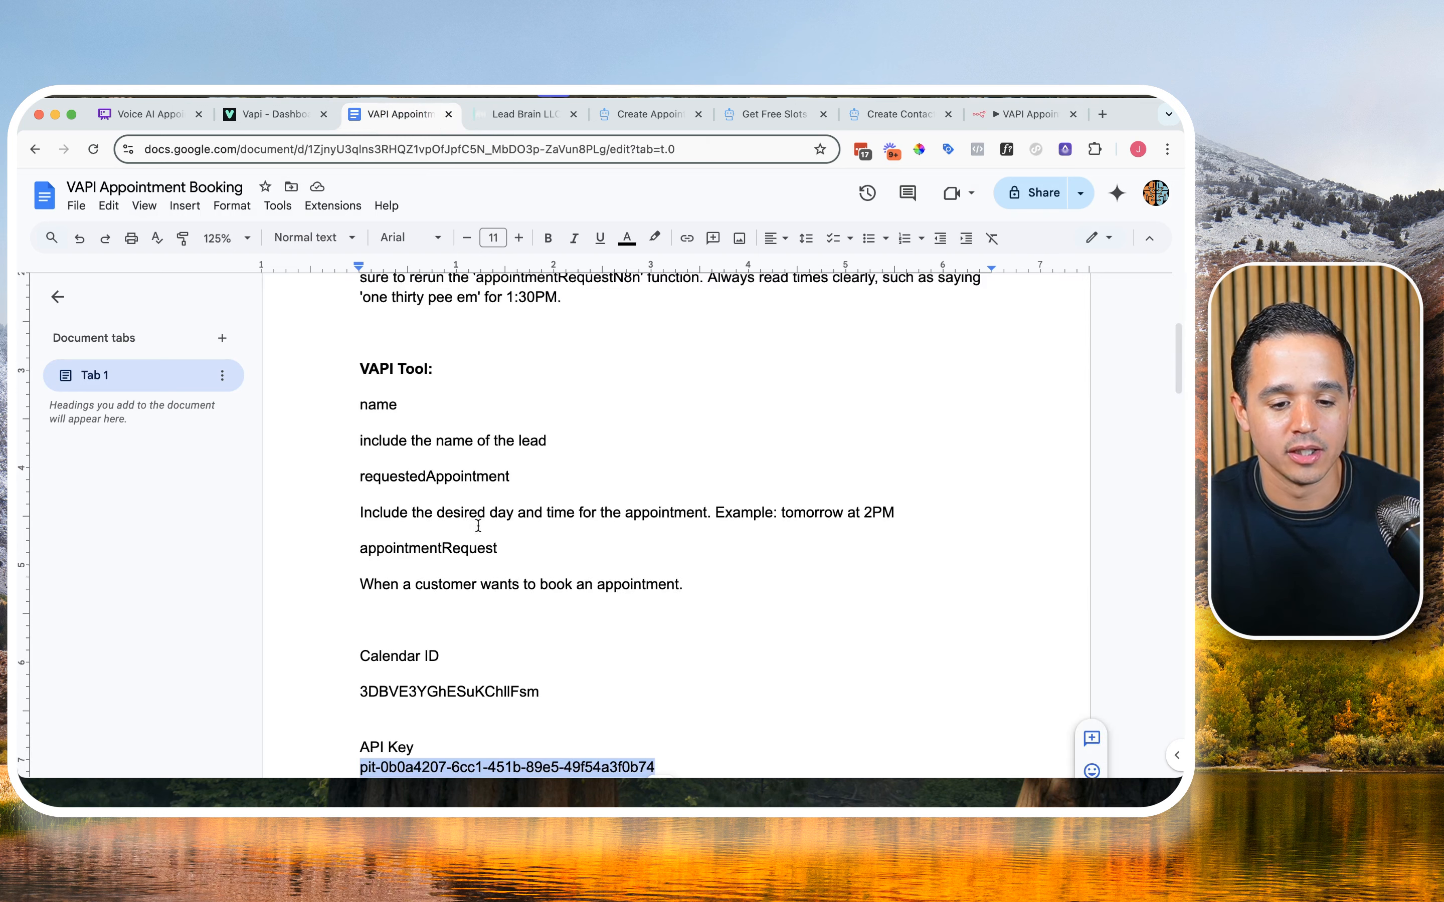
pyautogui.scroll(-3, 422, 649)
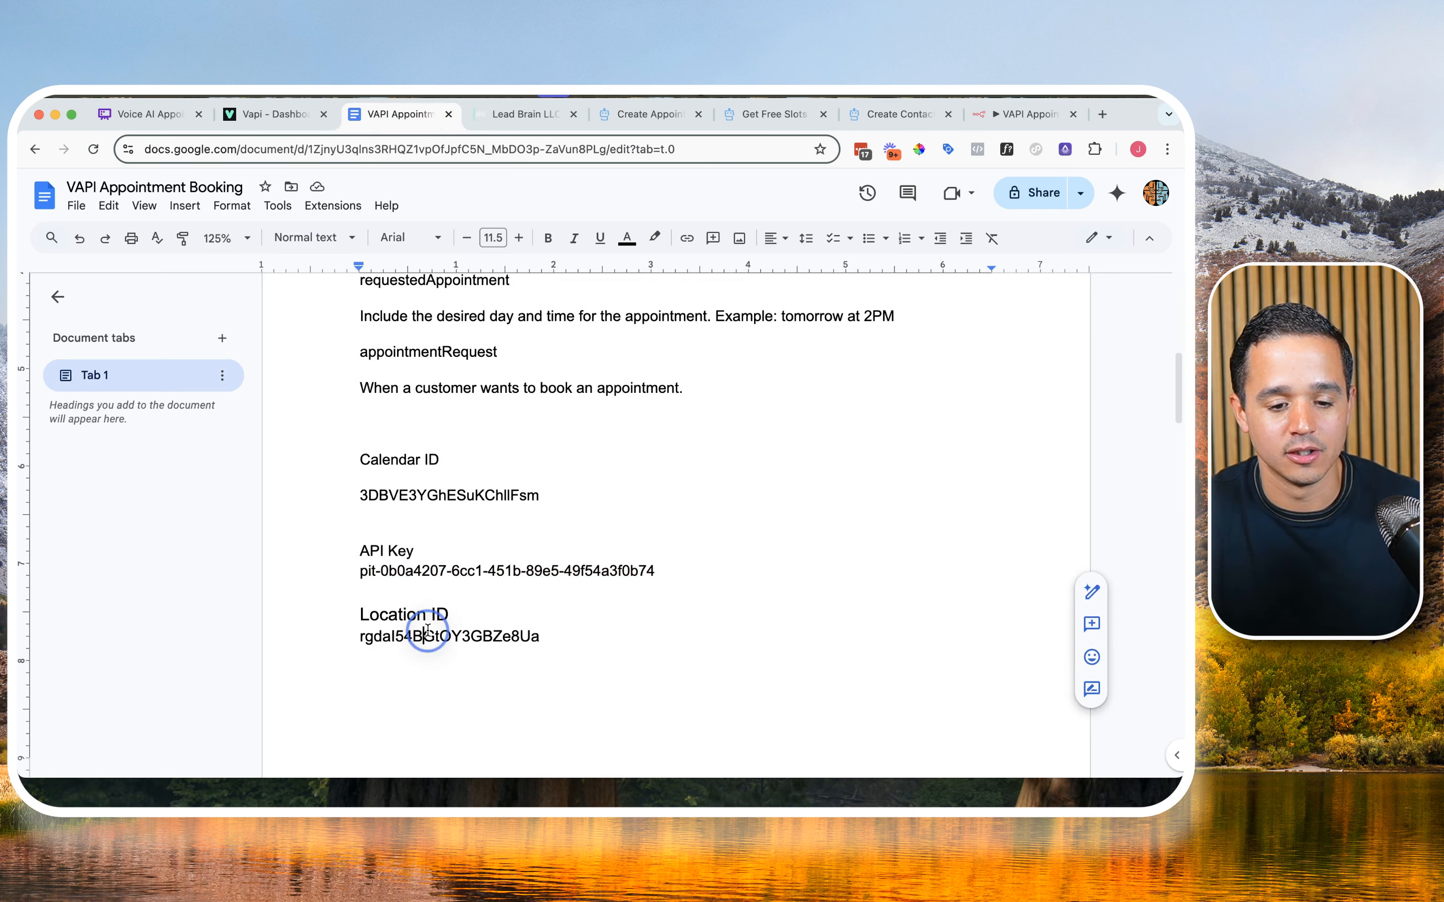
pyautogui.doubleClick(427, 634)
pyautogui.press('cmd+c')
pyautogui.click(1026, 114)
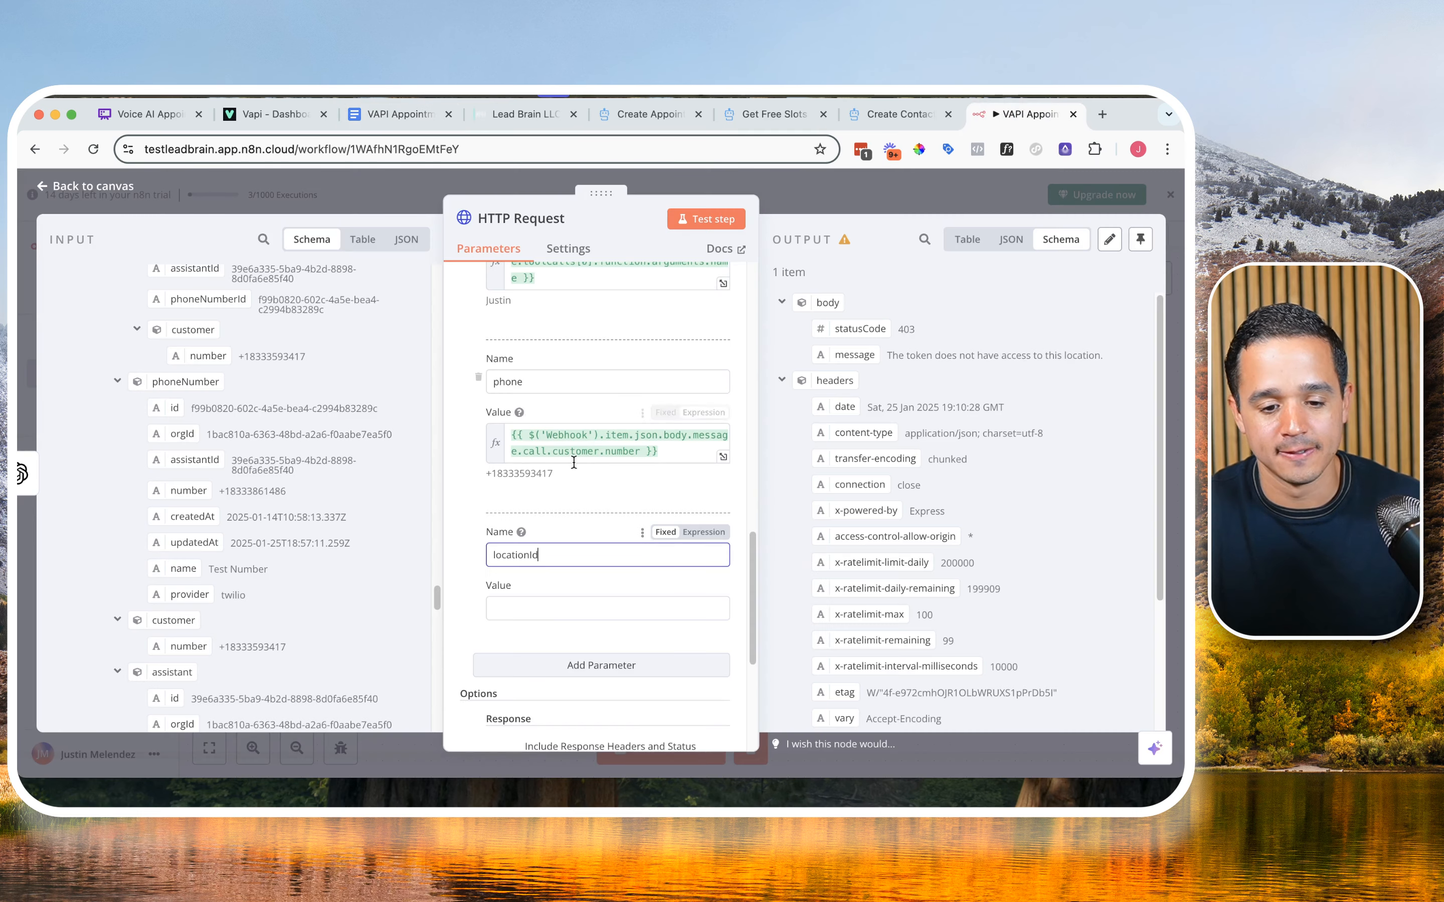
pyautogui.click(554, 611)
pyautogui.press('cmd+v')
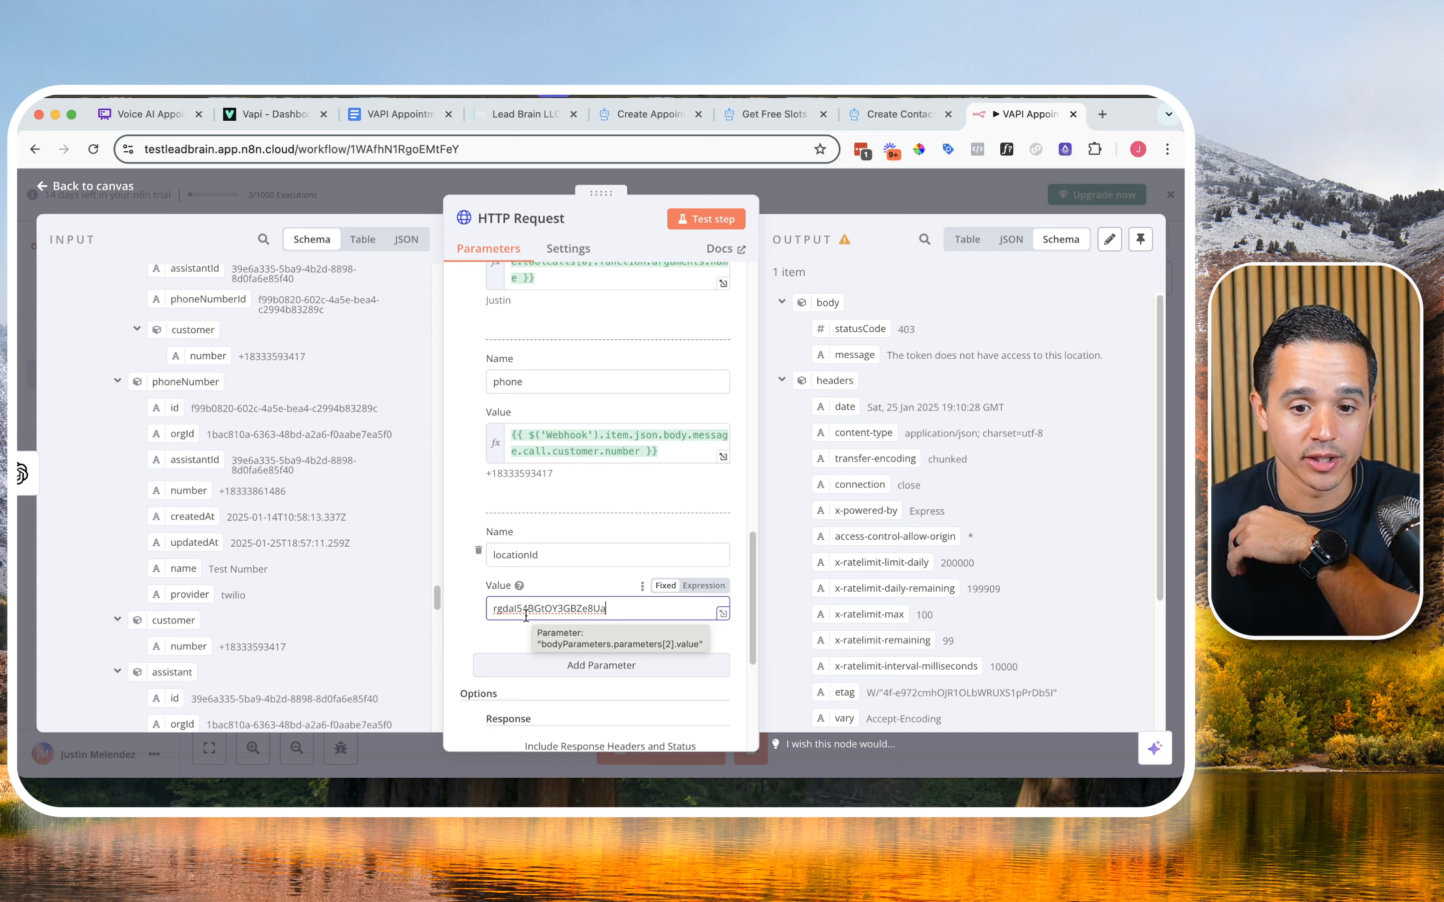
# Step: Test the HTTP Request node again and check the HighLevel contacts list for the new contact
pyautogui.click(717, 218)
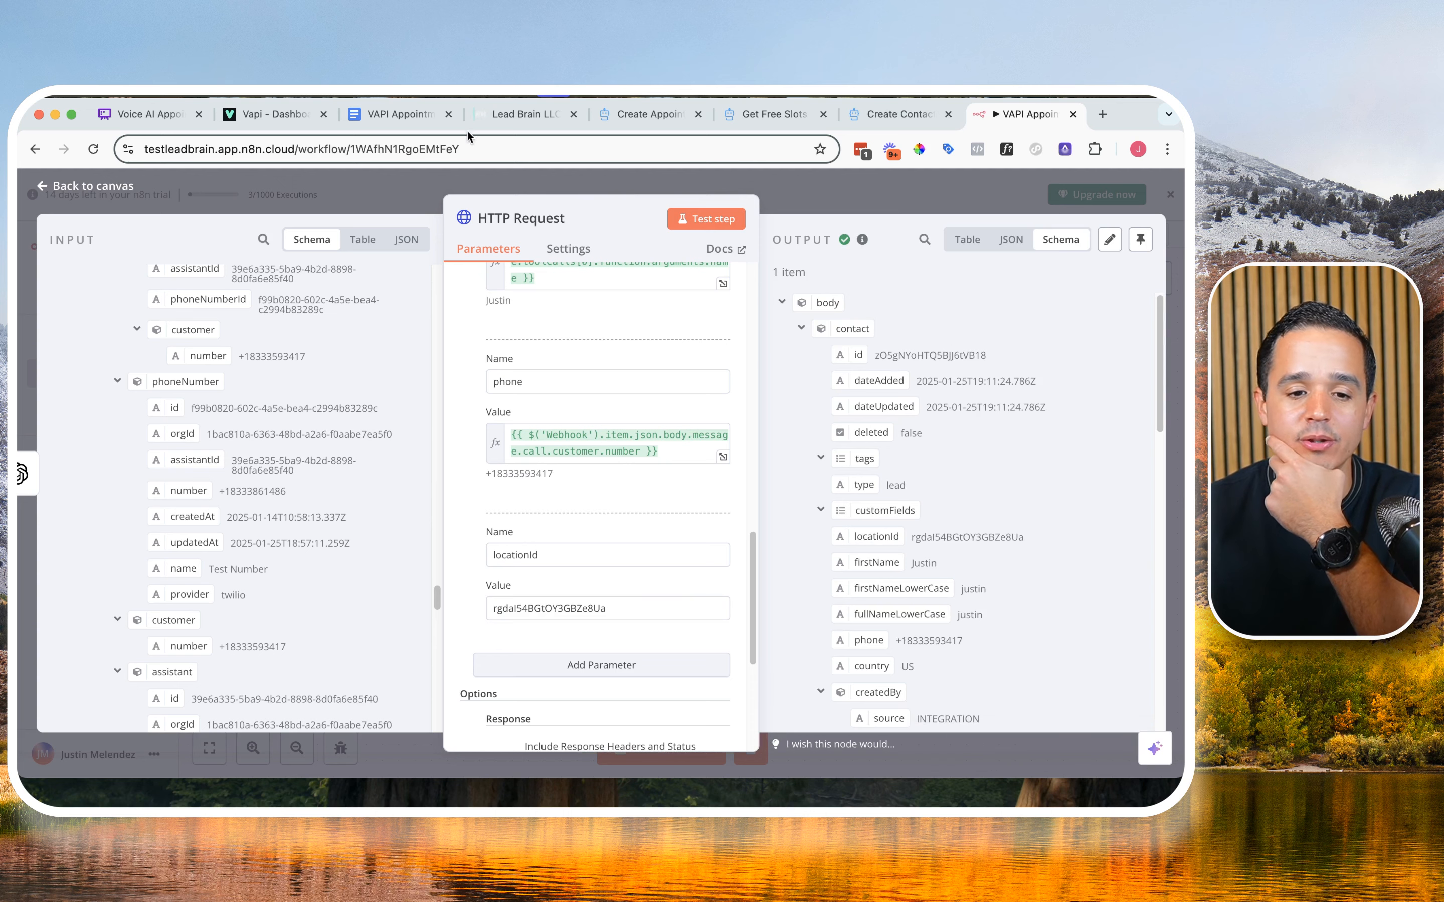
pyautogui.click(505, 110)
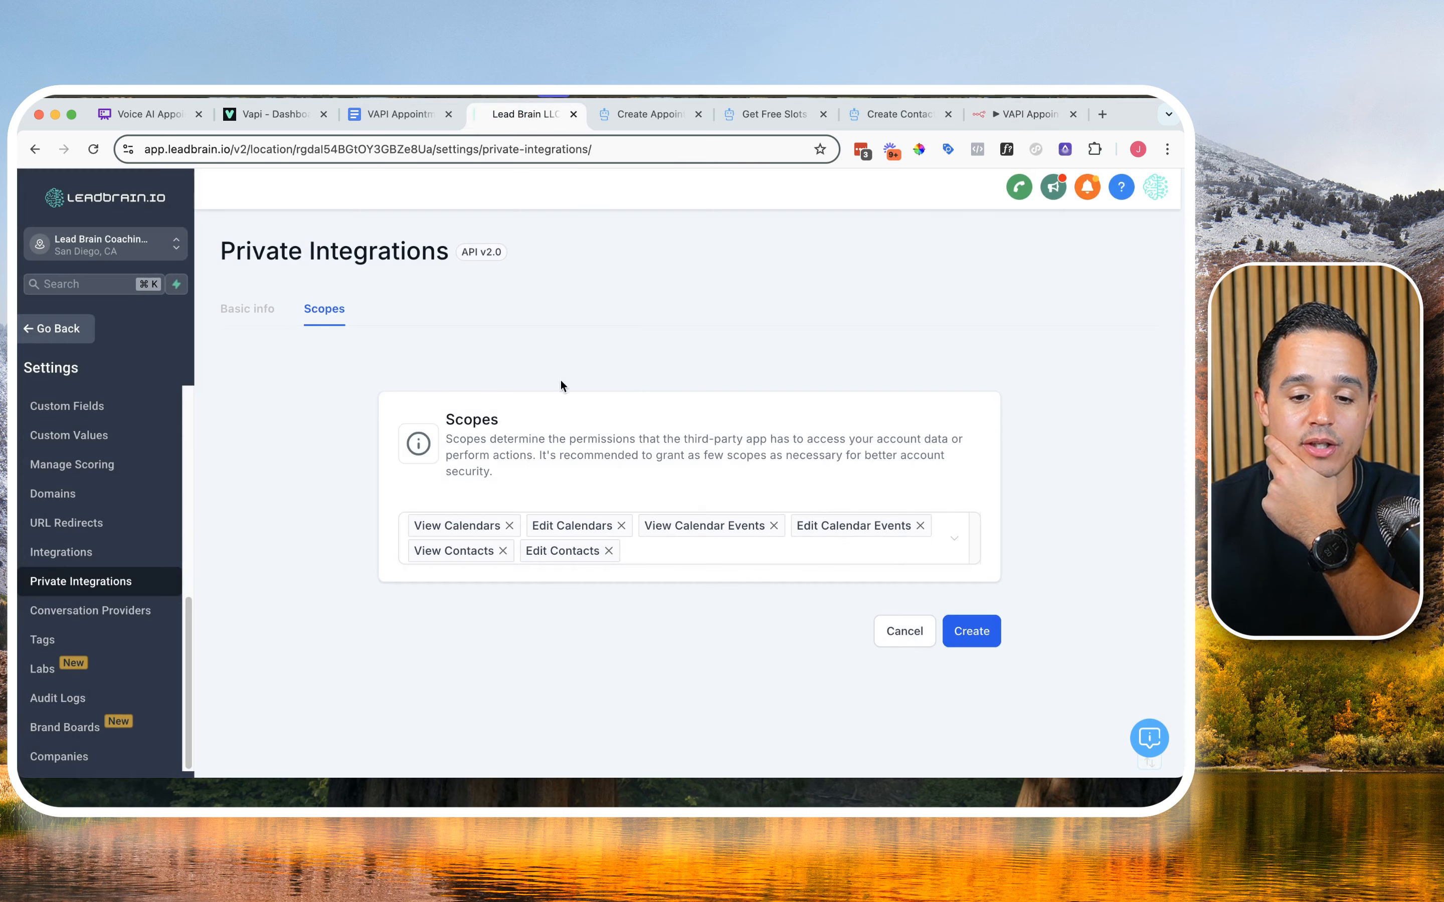
pyautogui.click(85, 332)
pyautogui.click(90, 447)
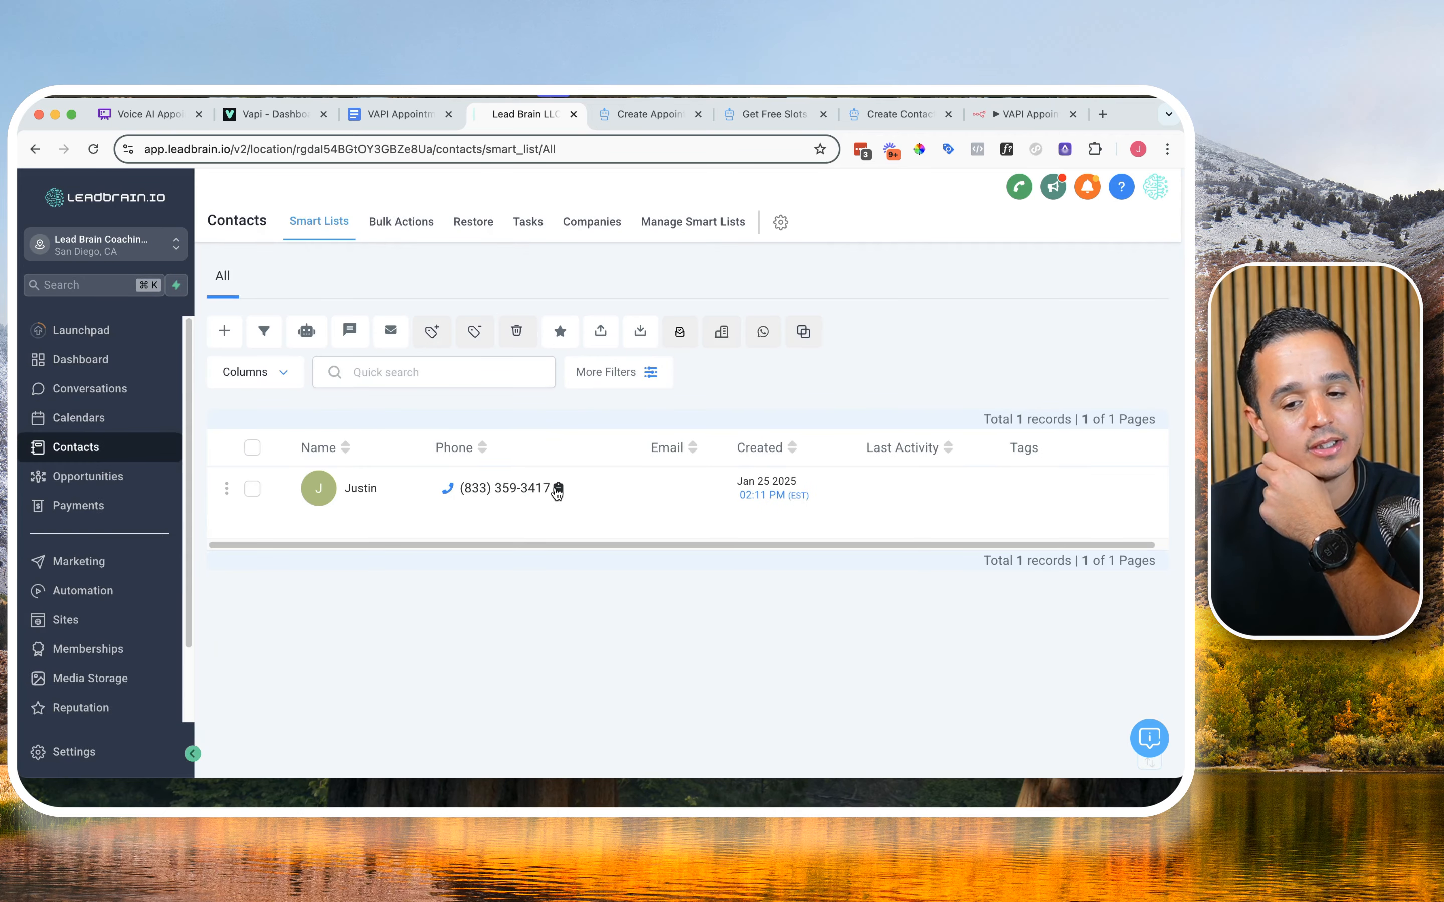
# Step: Back in the n8n workflow, add an Edit Fields (Set) node after the HTTP Request node
pyautogui.click(1015, 114)
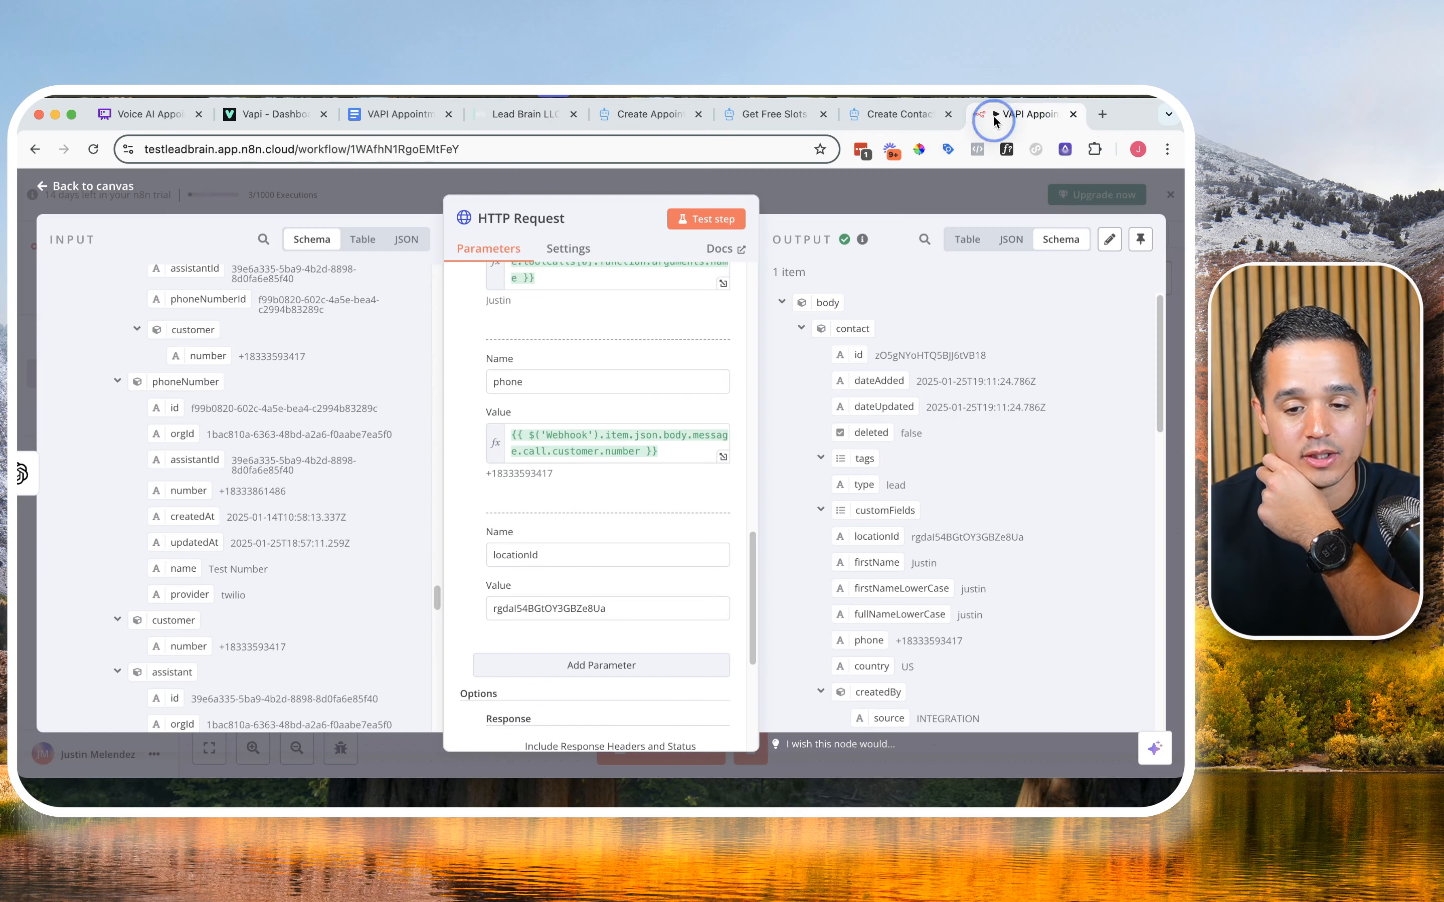
pyautogui.click(935, 200)
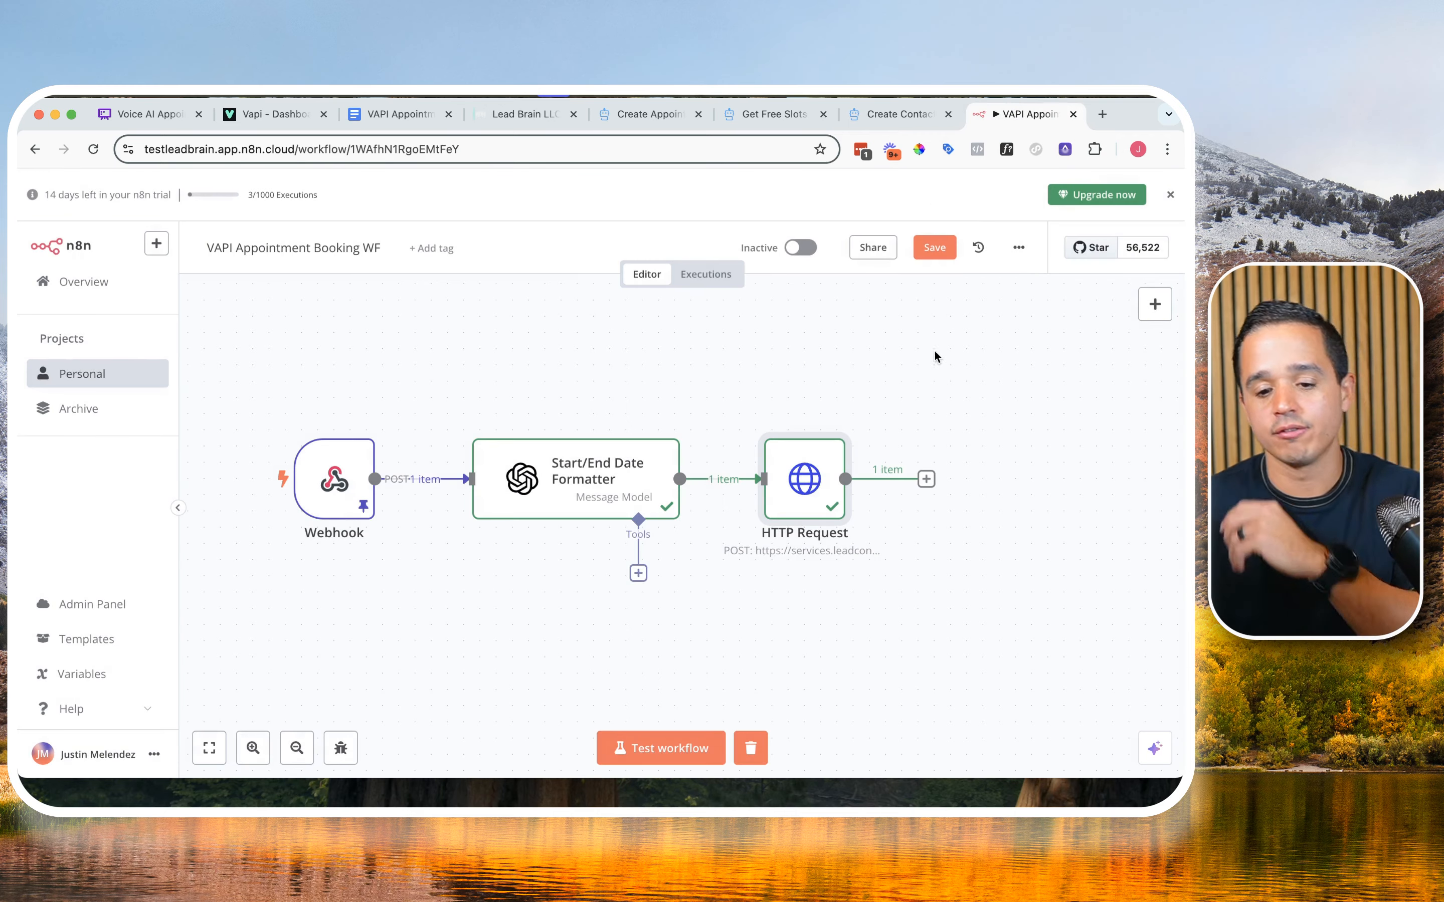
pyautogui.moveTo(943, 379); pyautogui.dragTo(598, 342)
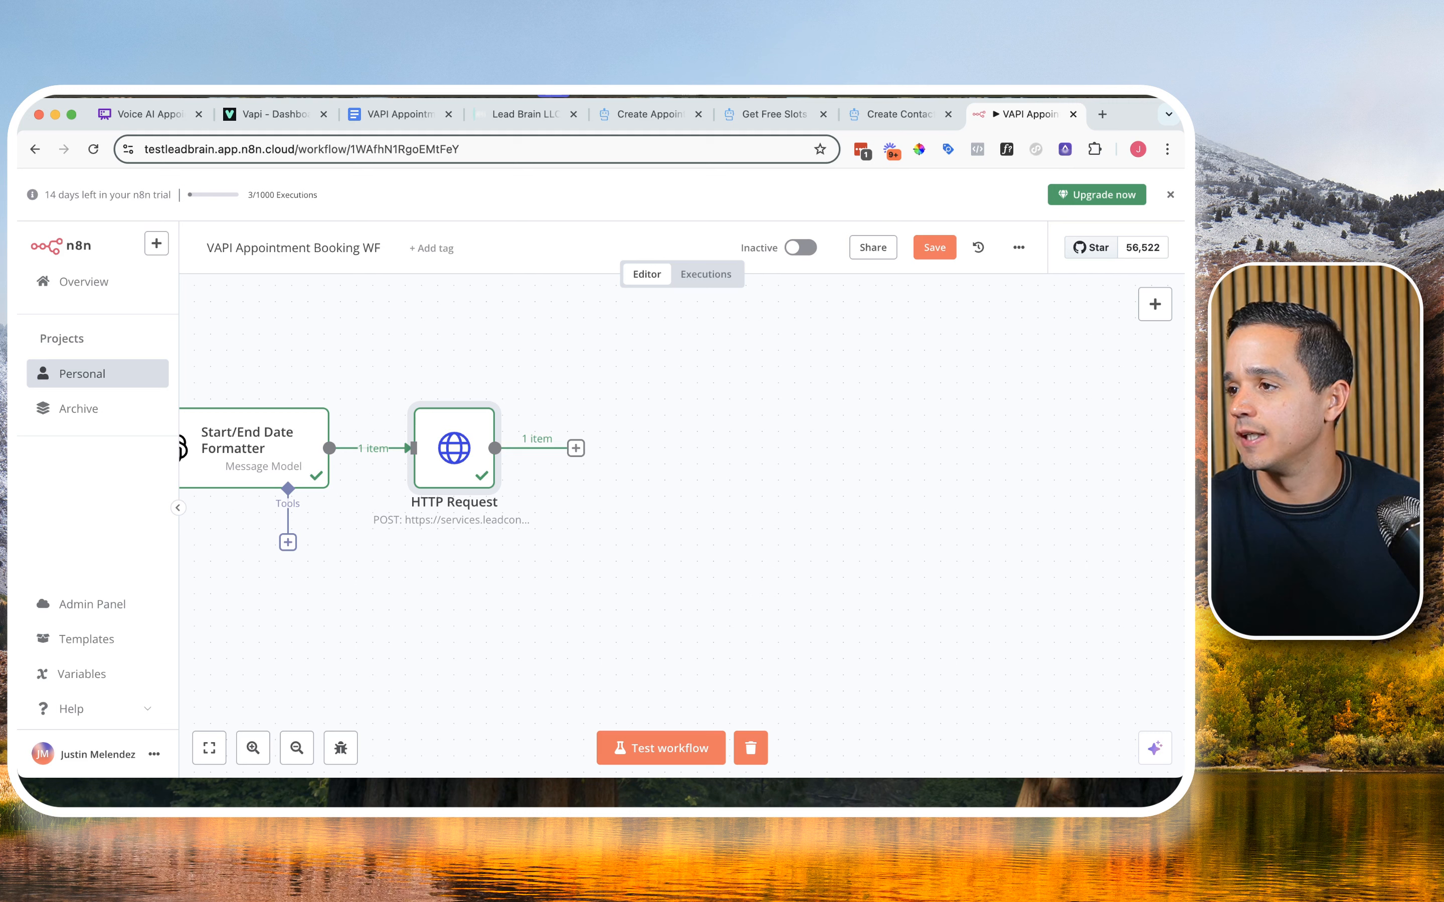
pyautogui.click(576, 449)
pyautogui.click(951, 346)
pyautogui.write('edit')
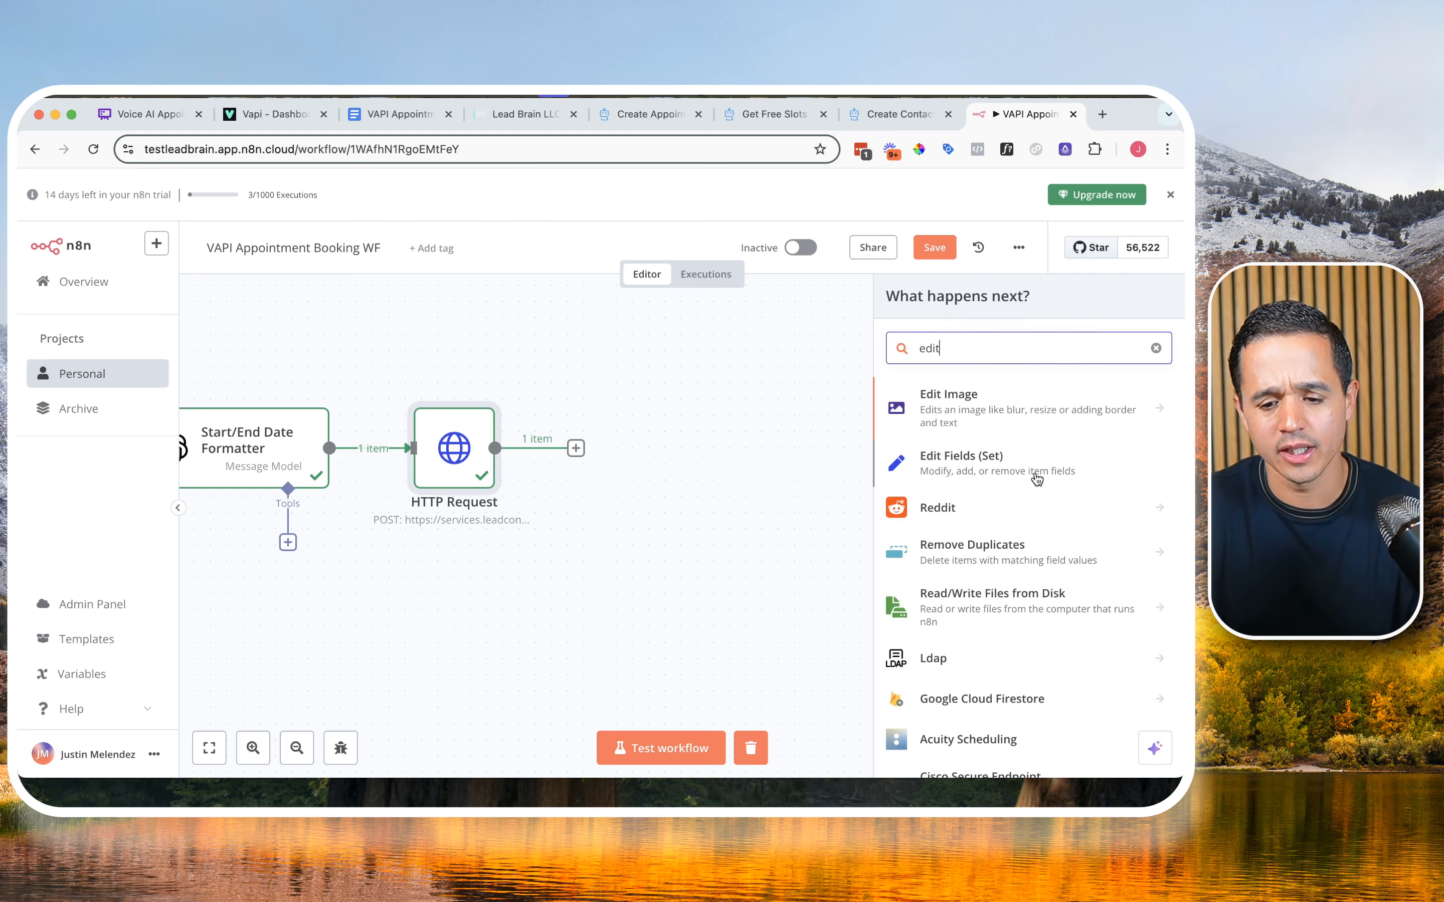
pyautogui.click(1037, 478)
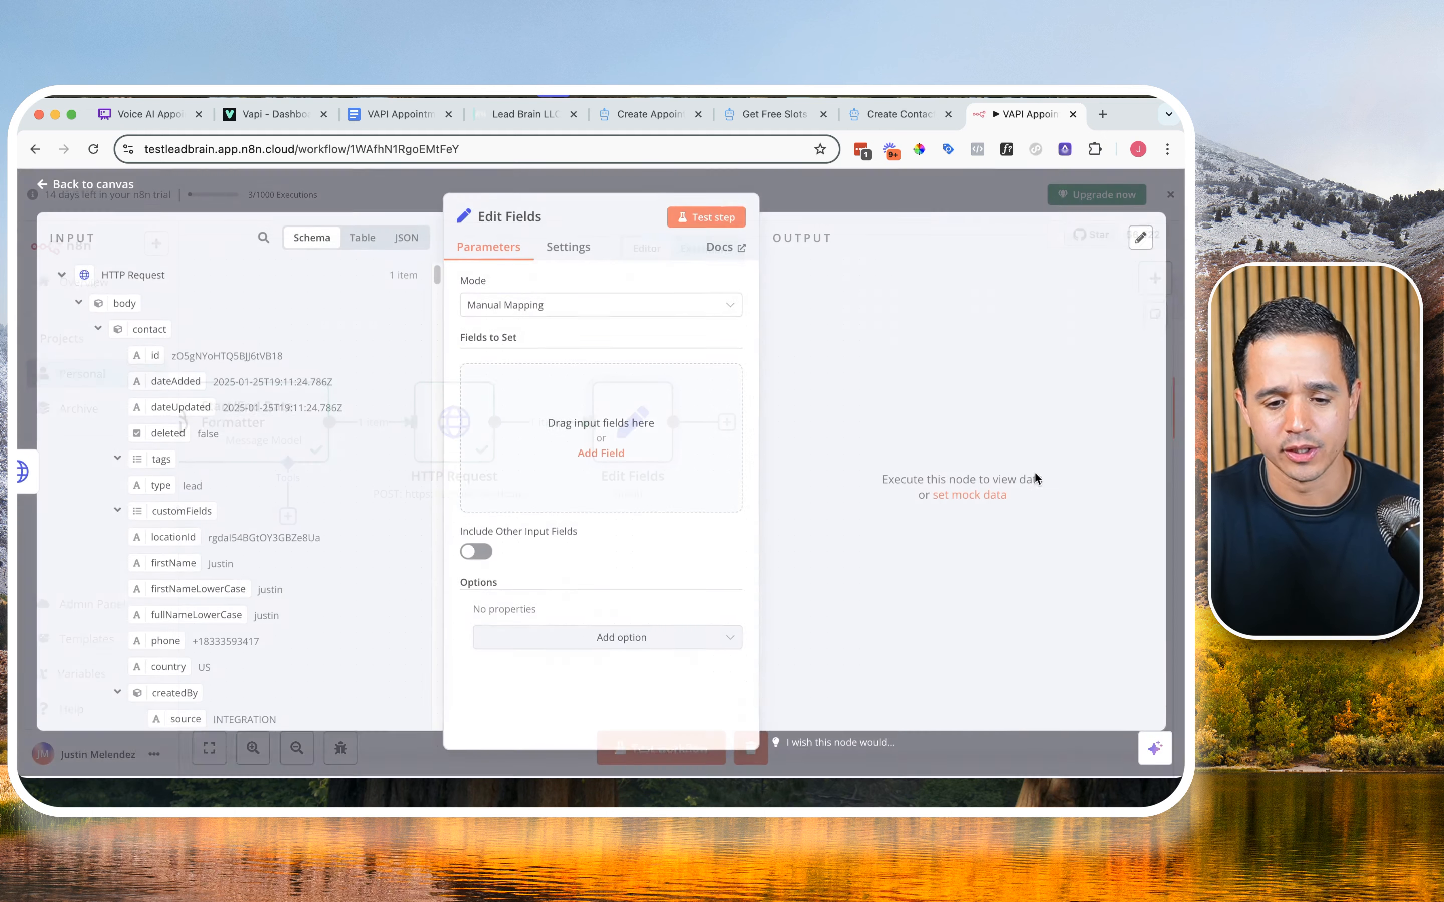
# Step: Rename the Edit Fields node to "Set contactId"
pyautogui.doubleClick(518, 218)
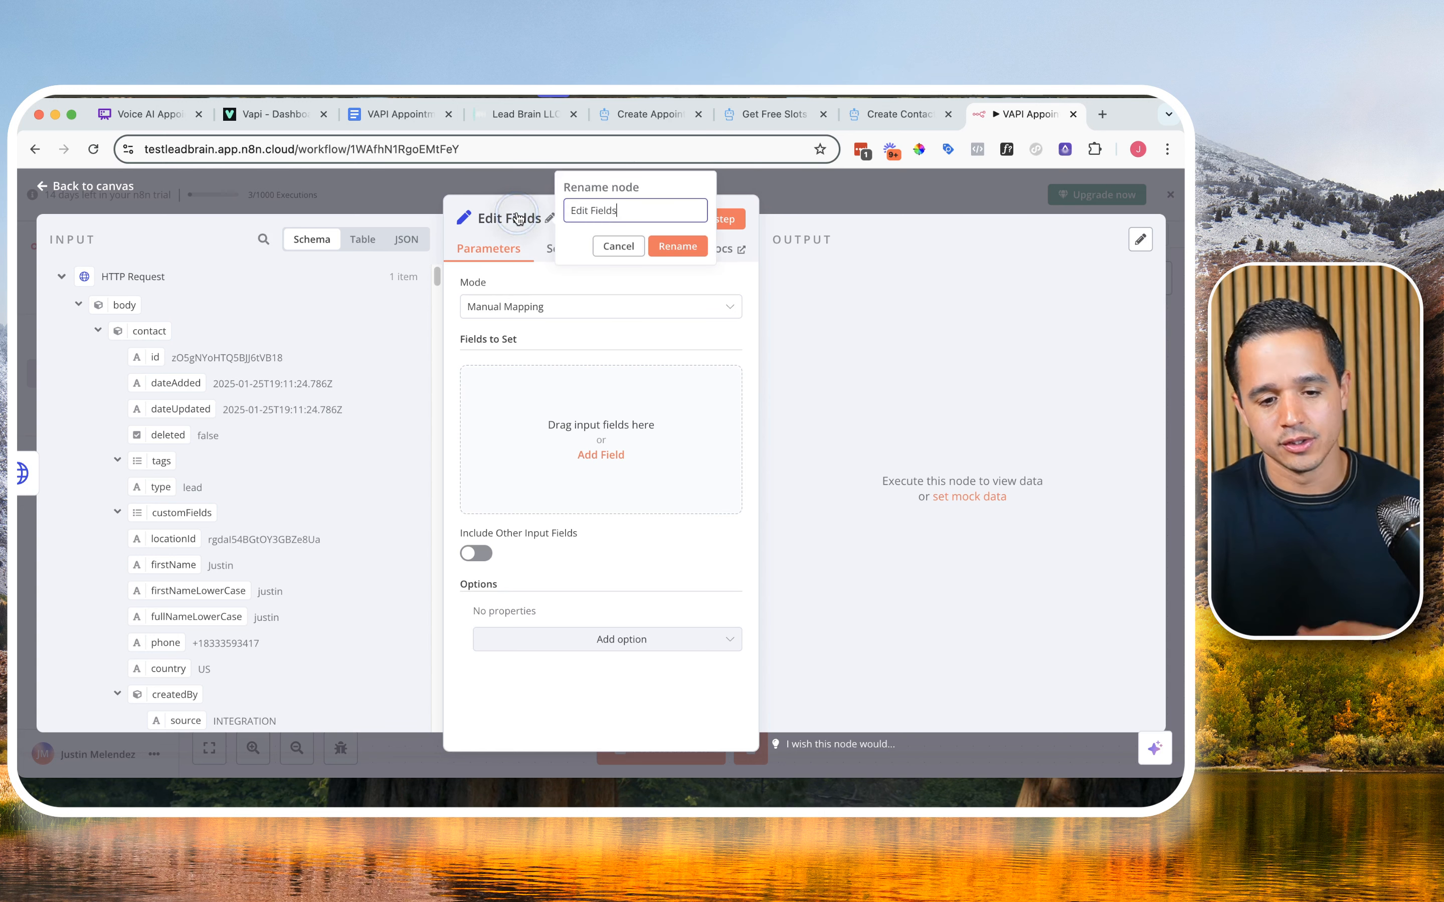
pyautogui.press('super+a')
pyautogui.write('S')
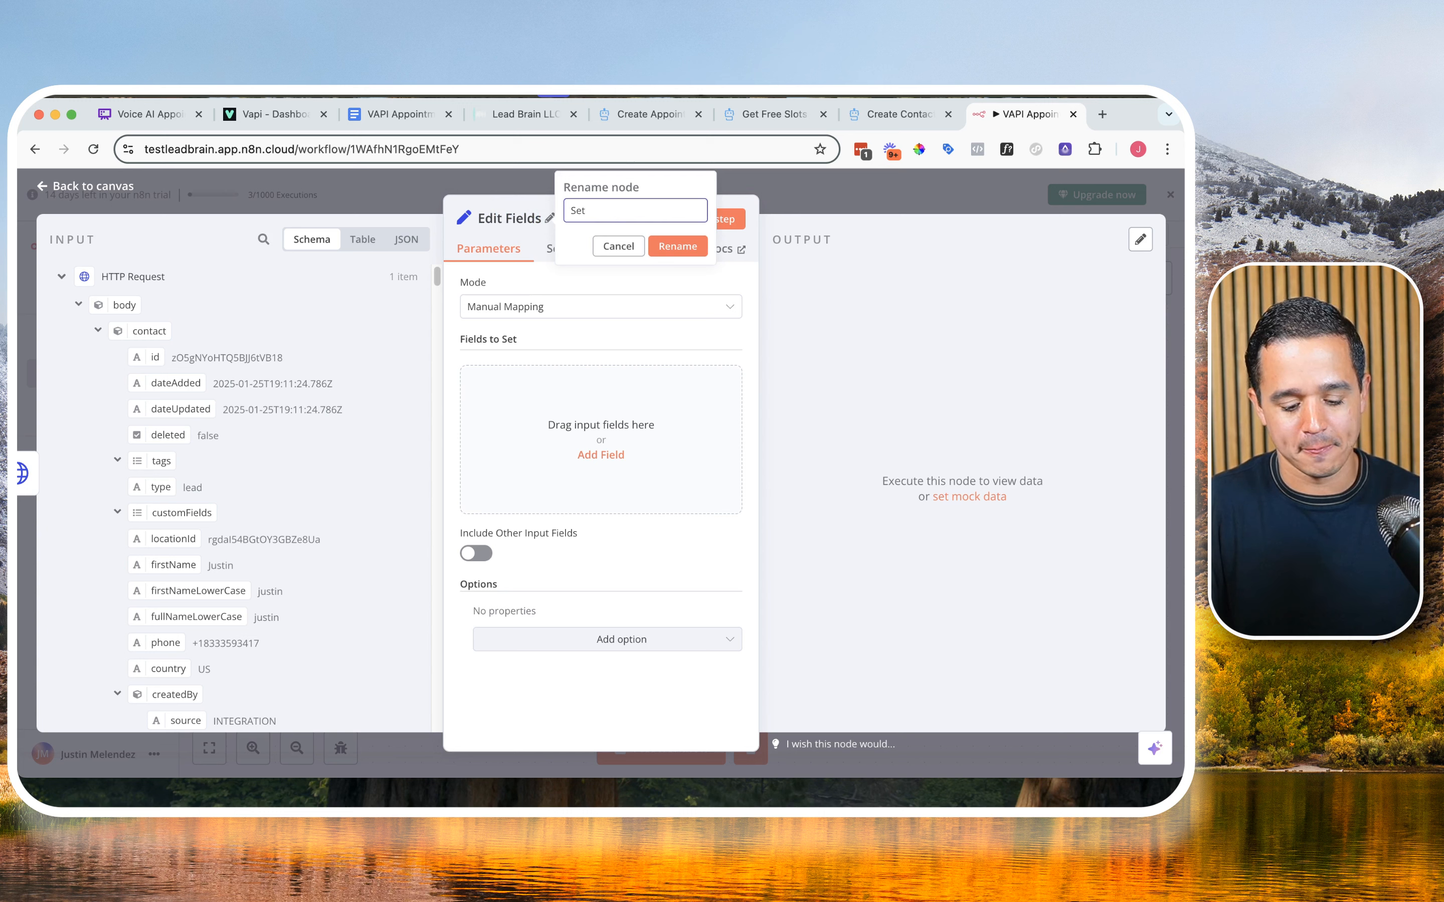
pyautogui.write('et contactId')
pyautogui.click(674, 245)
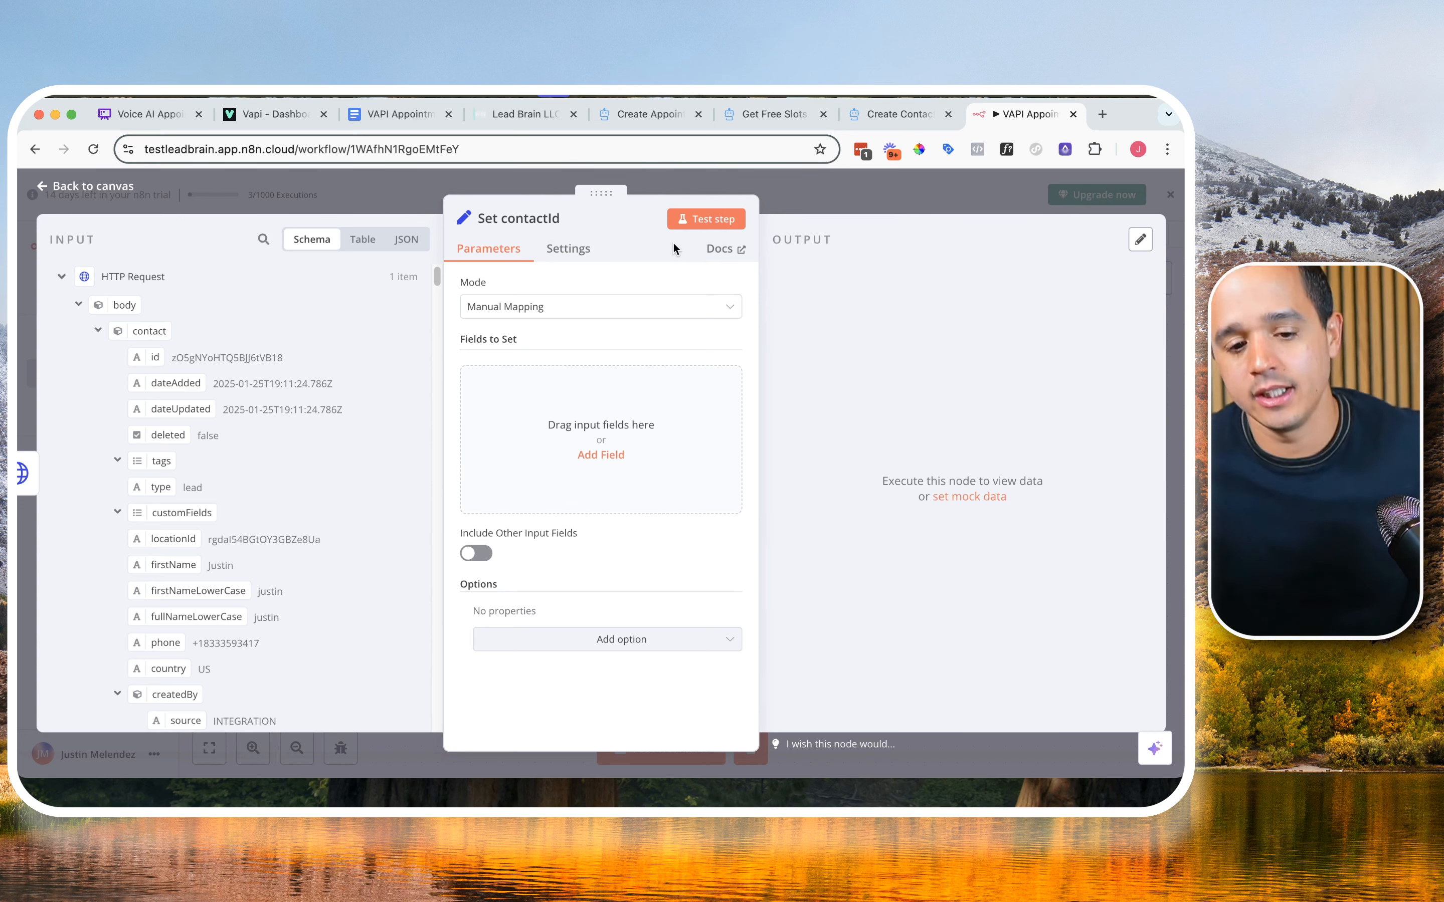
# Step: Add a String field named contactId and map its value to body.contact.id from the HTTP Request output
pyautogui.click(599, 453)
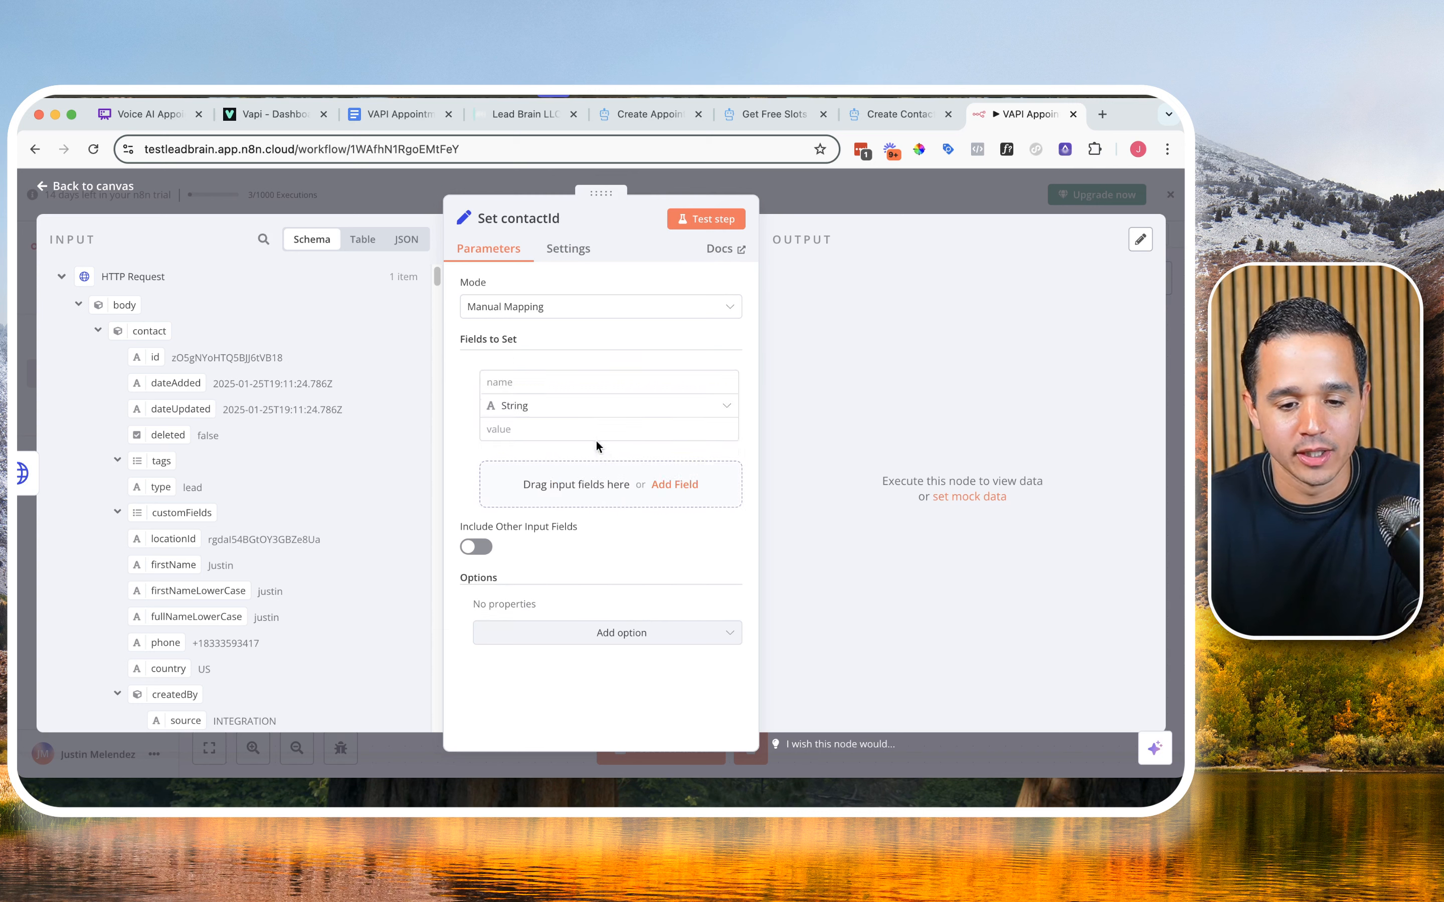
pyautogui.click(624, 385)
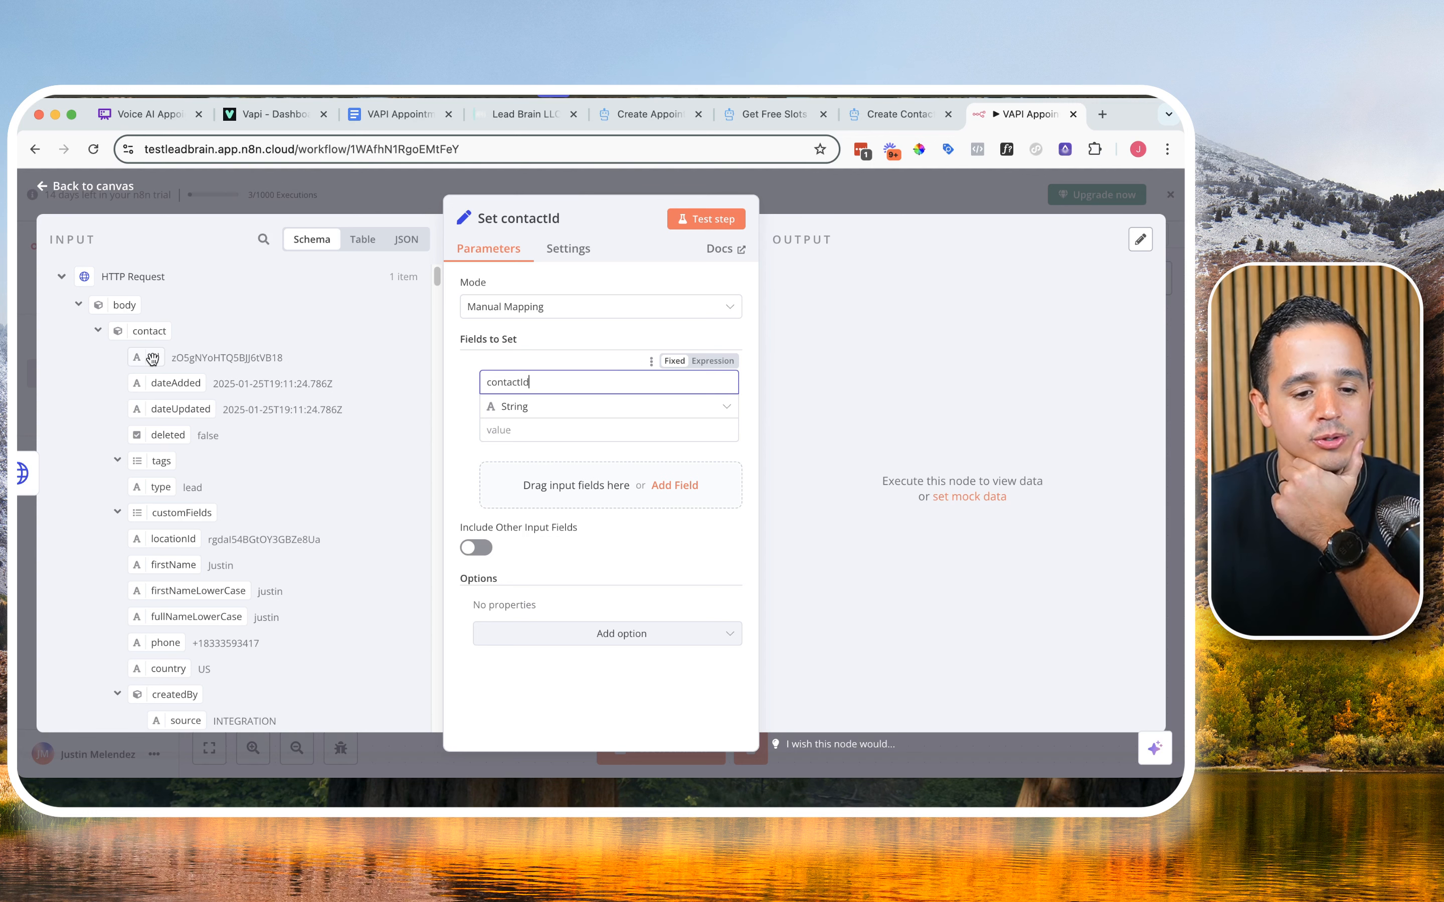
pyautogui.moveTo(153, 358); pyautogui.dragTo(501, 430)
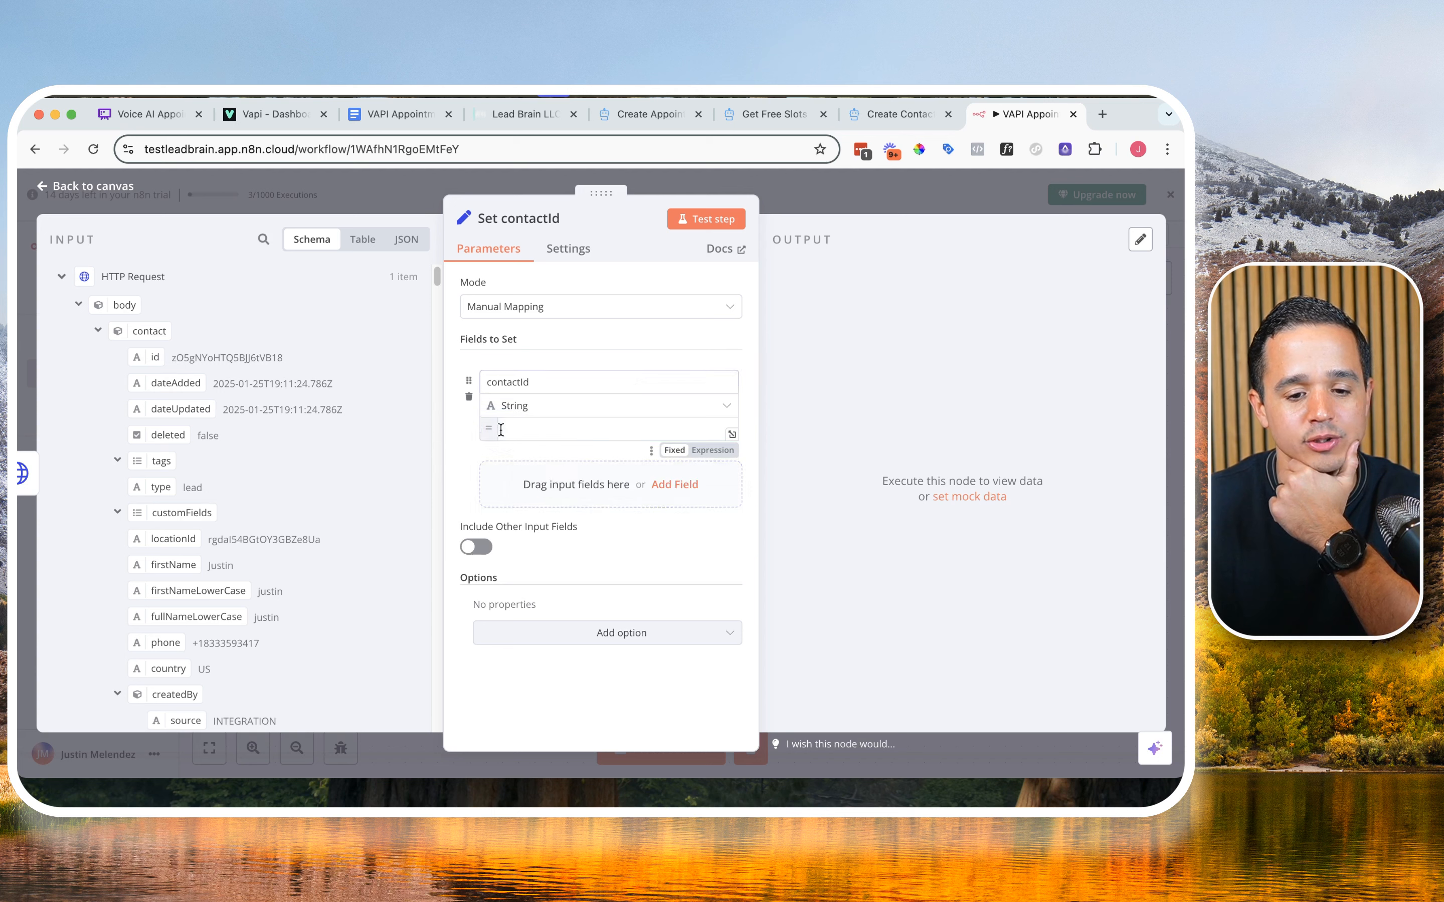
# Step: Test the Set contactId node and inspect the contactId field in its output
pyautogui.click(728, 226)
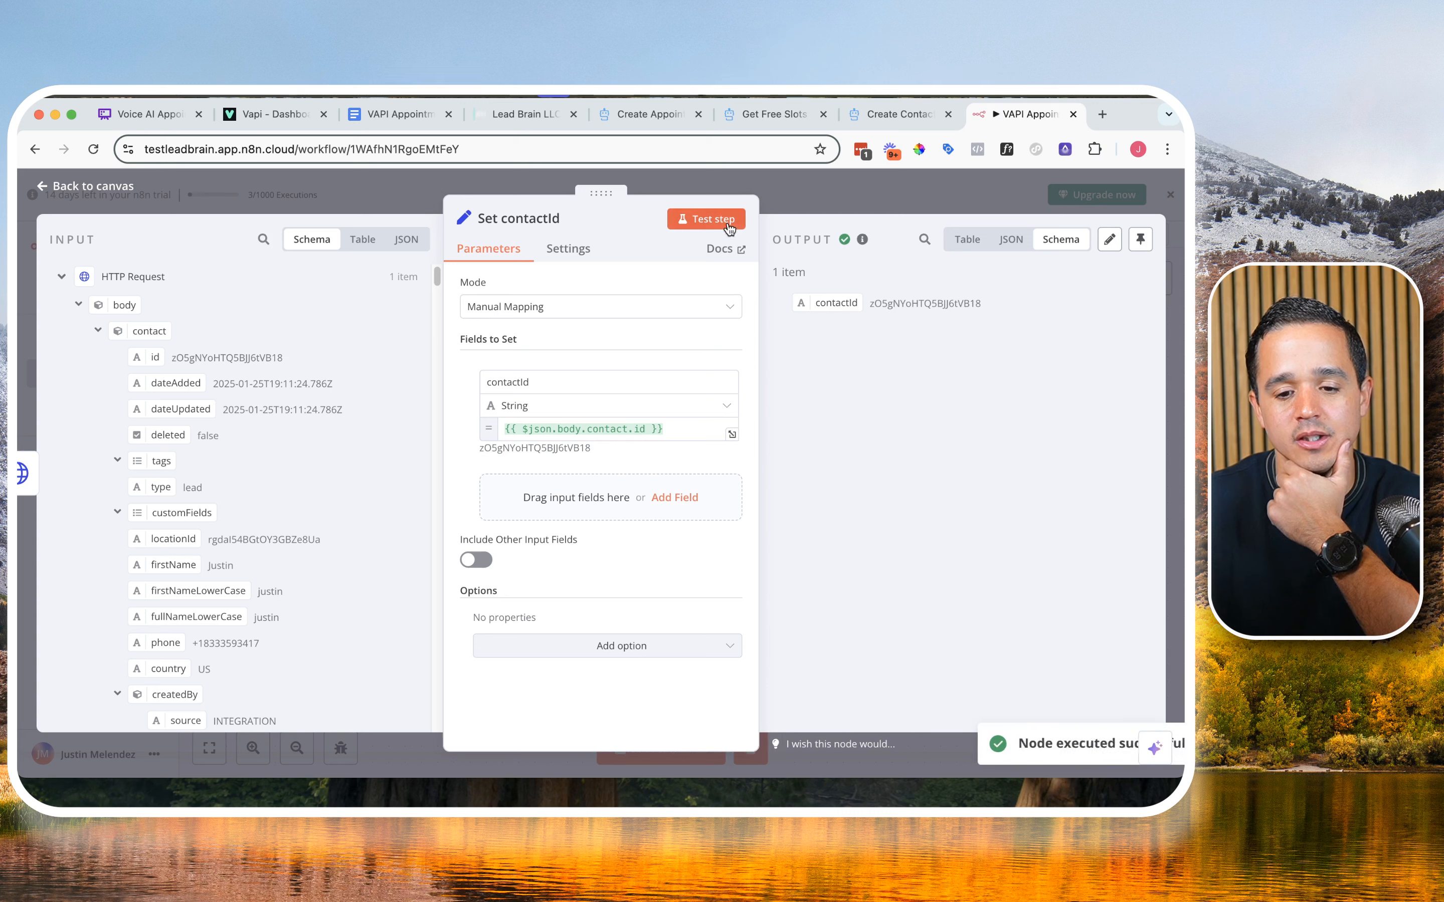
pyautogui.tripleClick(1000, 323)
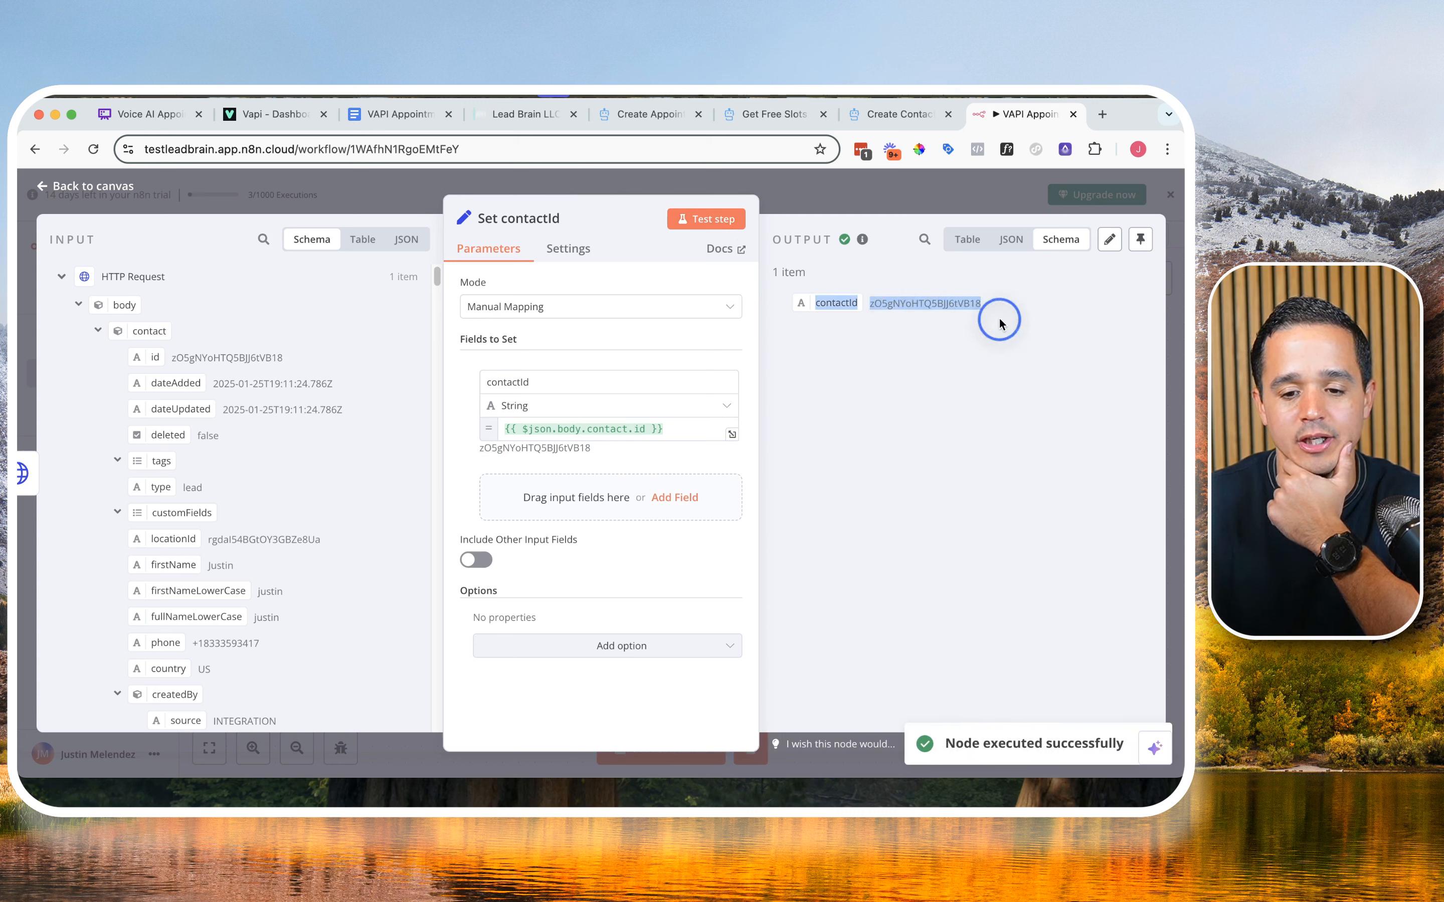
pyautogui.click(973, 328)
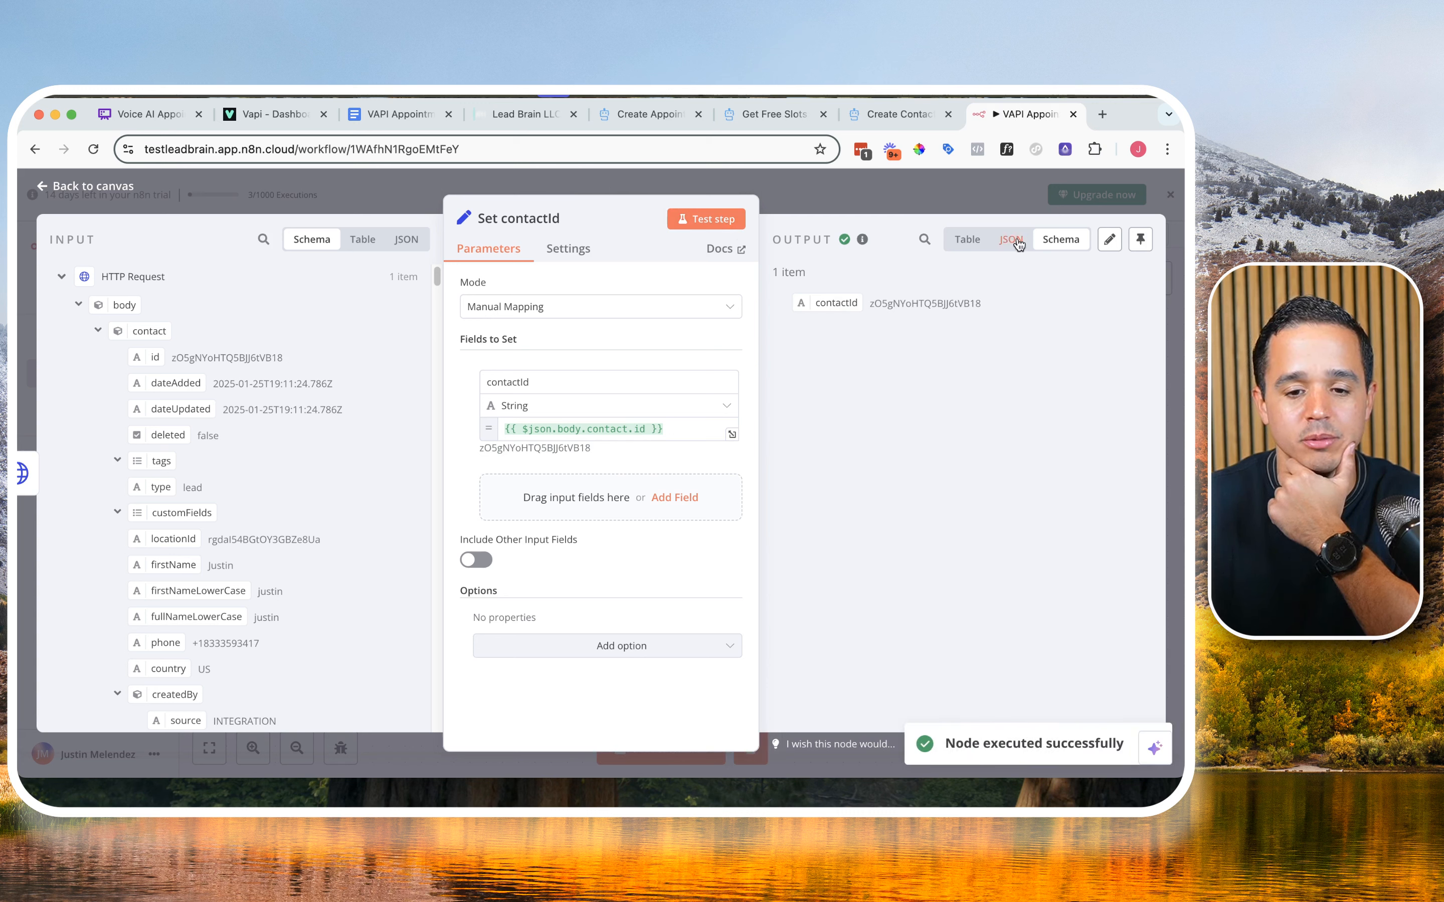
# Step: Return to the workflow canvas and search for an HTTP Request node to follow Set contactId
pyautogui.click(880, 200)
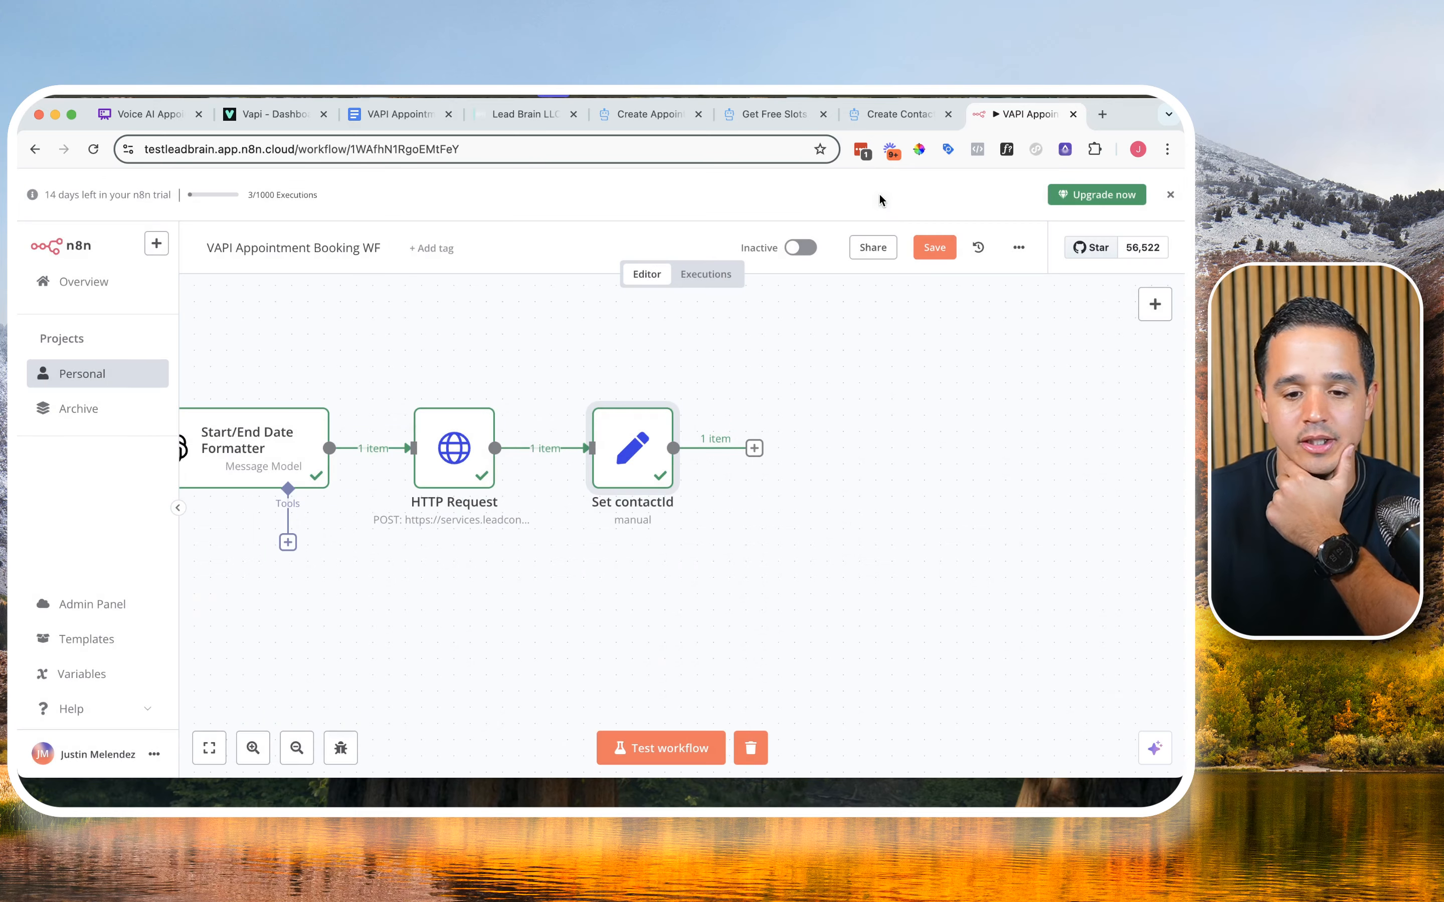
pyautogui.click(754, 449)
pyautogui.click(947, 346)
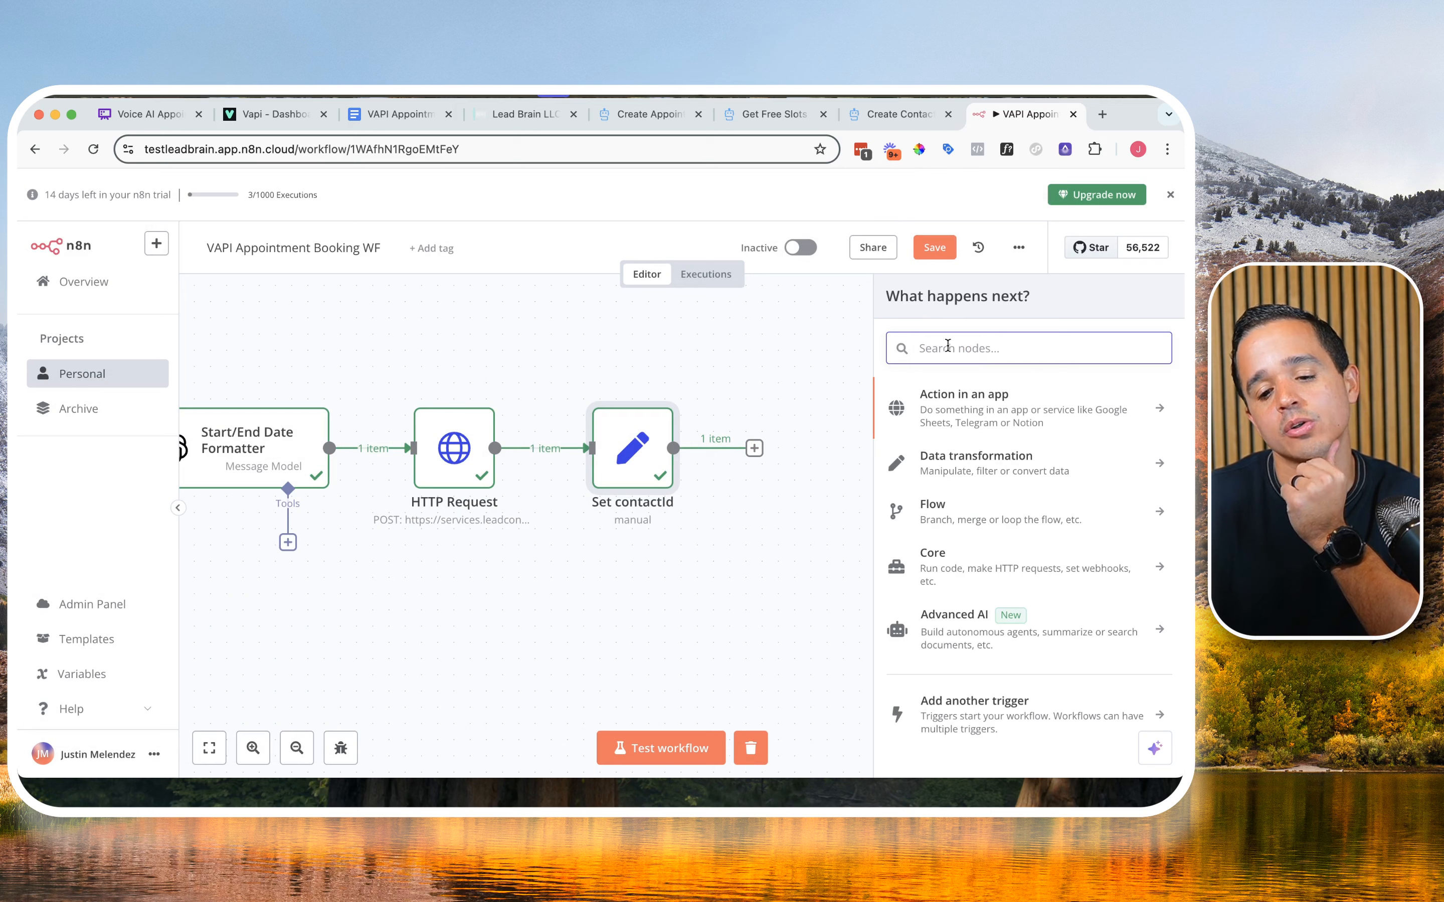
pyautogui.write('htt')
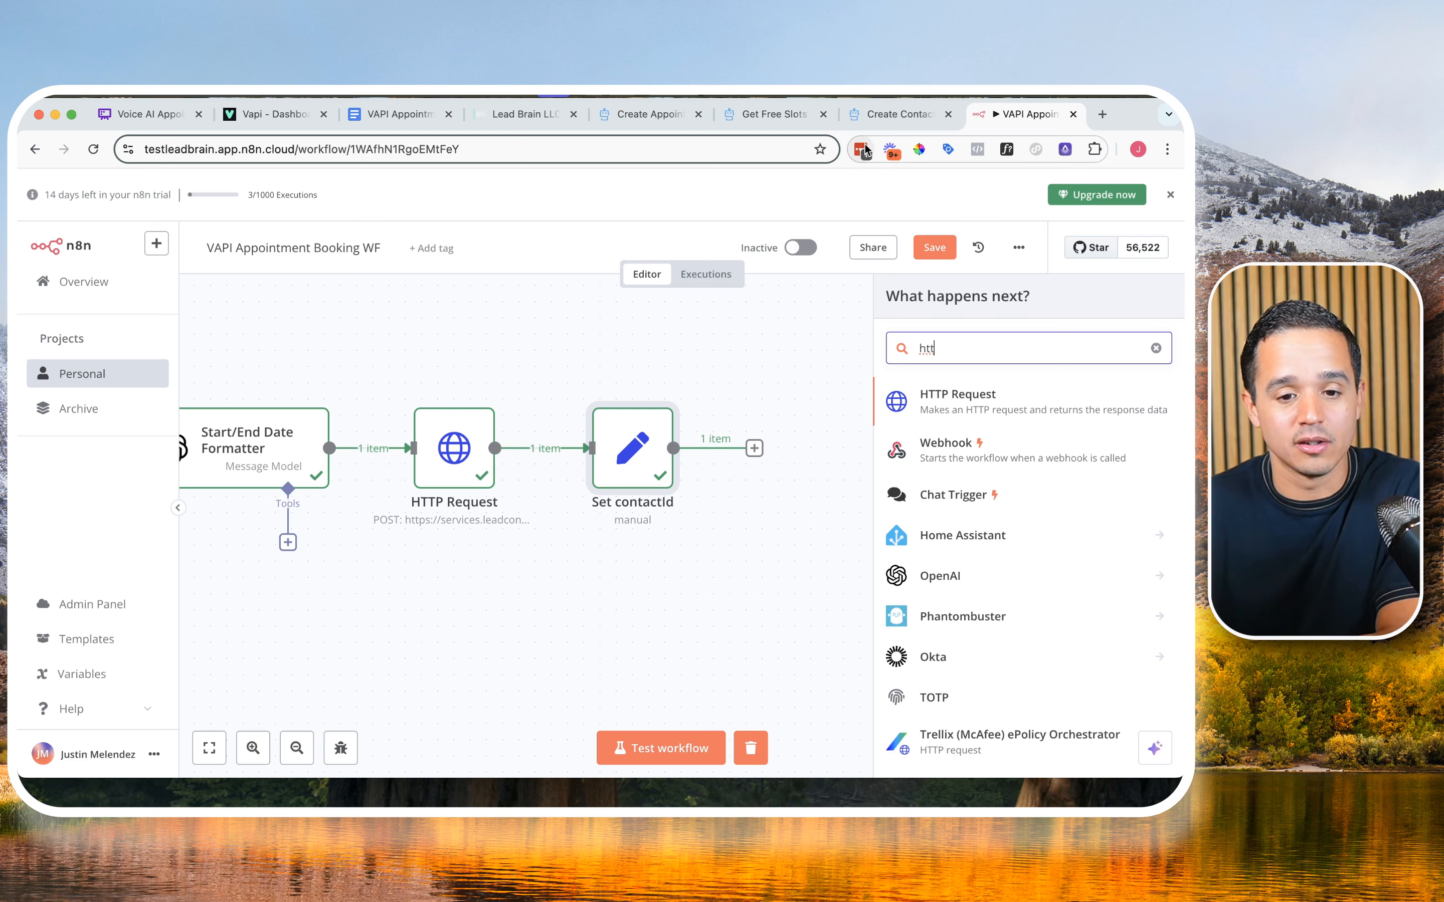
# Step: Place the Create Appointment docs tab beside the n8n tab and copy its endpoint URL
pyautogui.moveTo(660, 126); pyautogui.dragTo(873, 131)
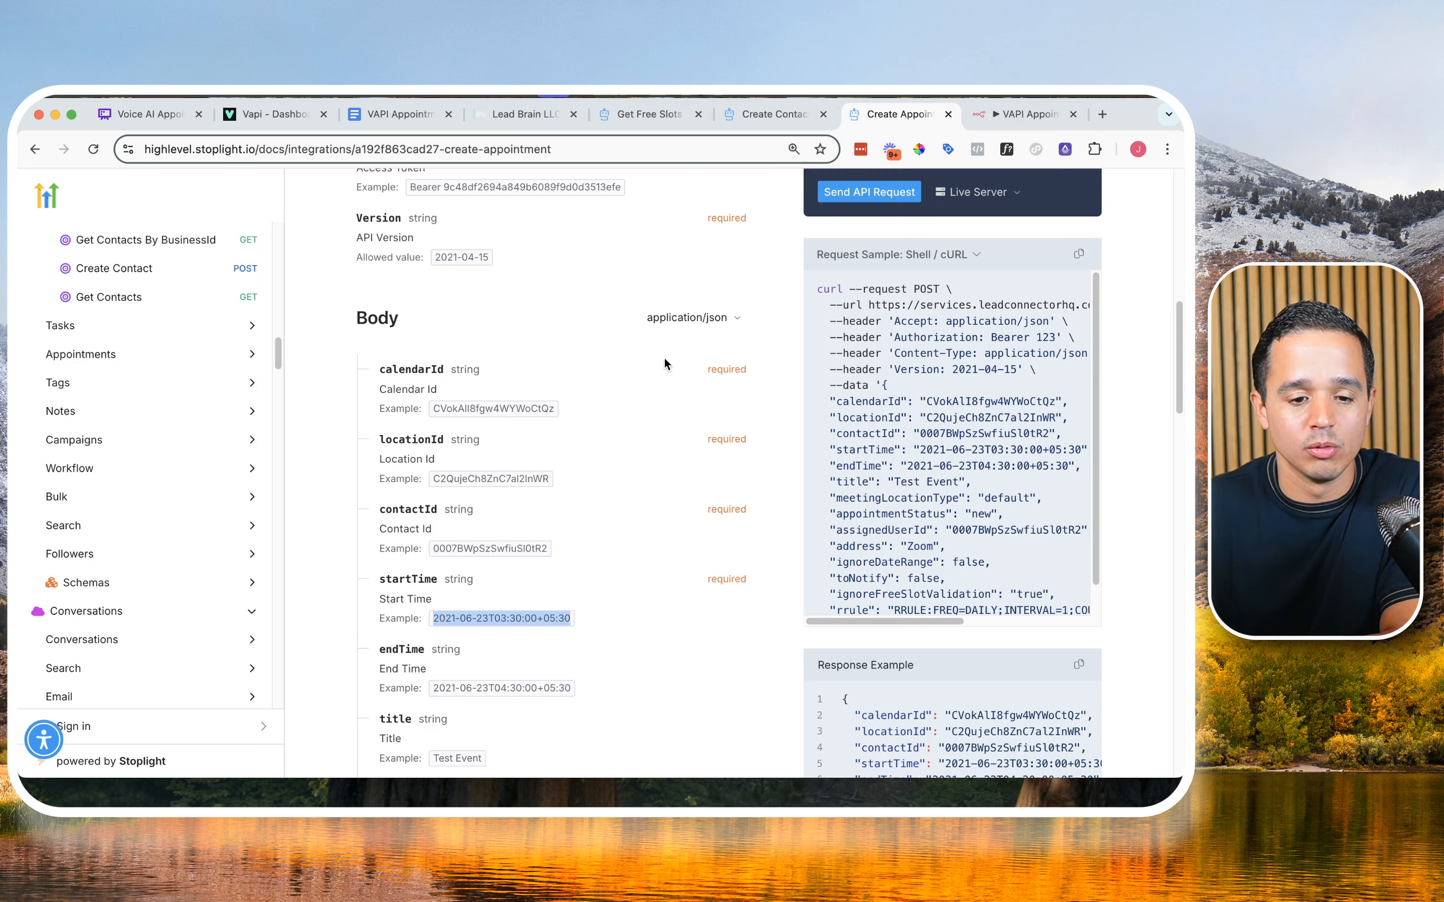
pyautogui.scroll(15, 651, 380)
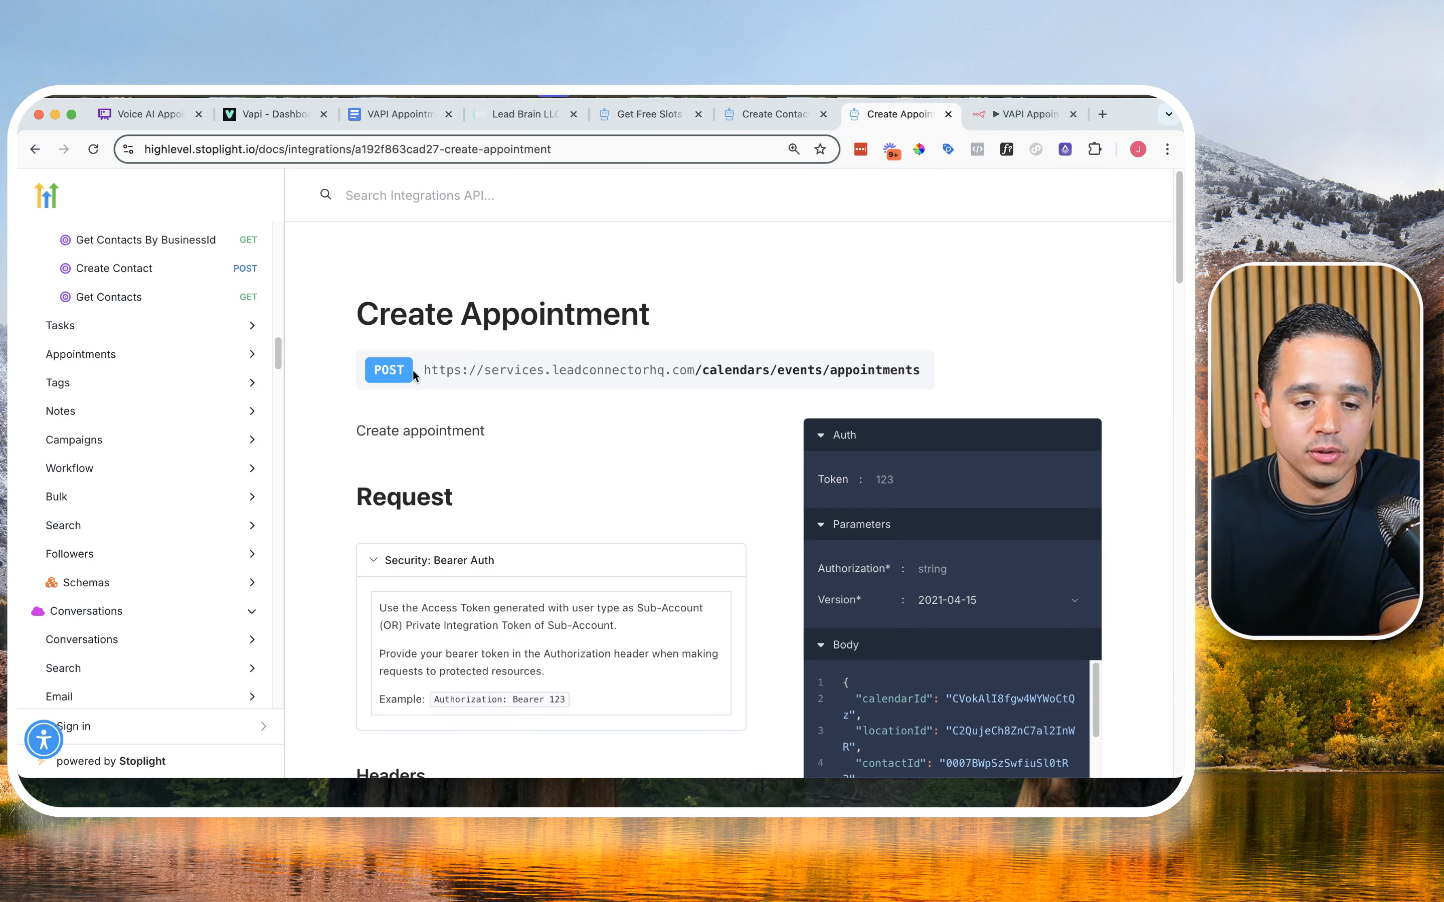
pyautogui.tripleClick(437, 369)
pyautogui.press('super+c')
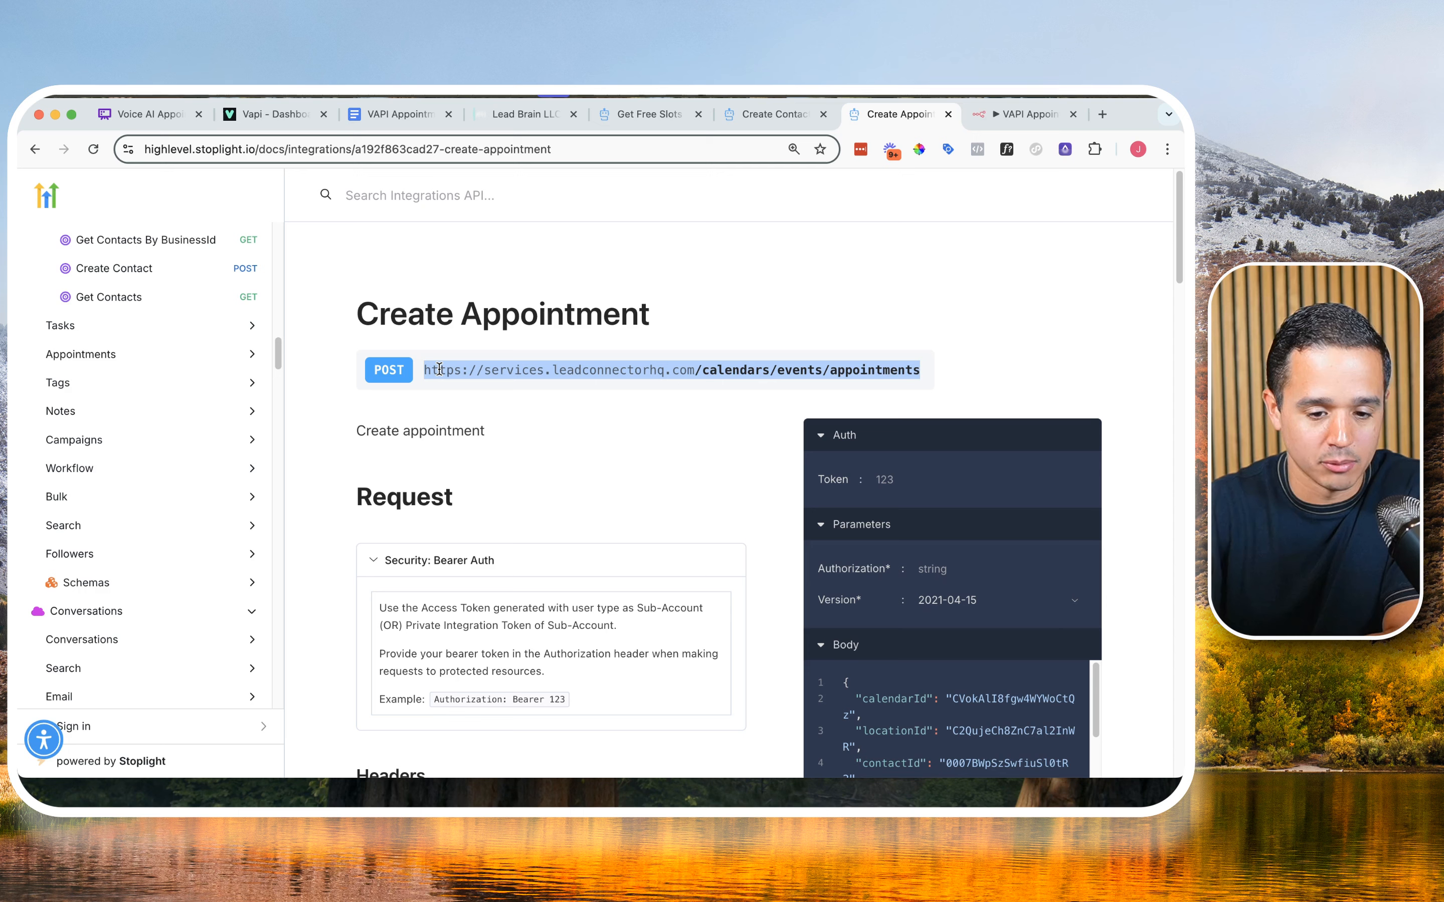
pyautogui.click(991, 122)
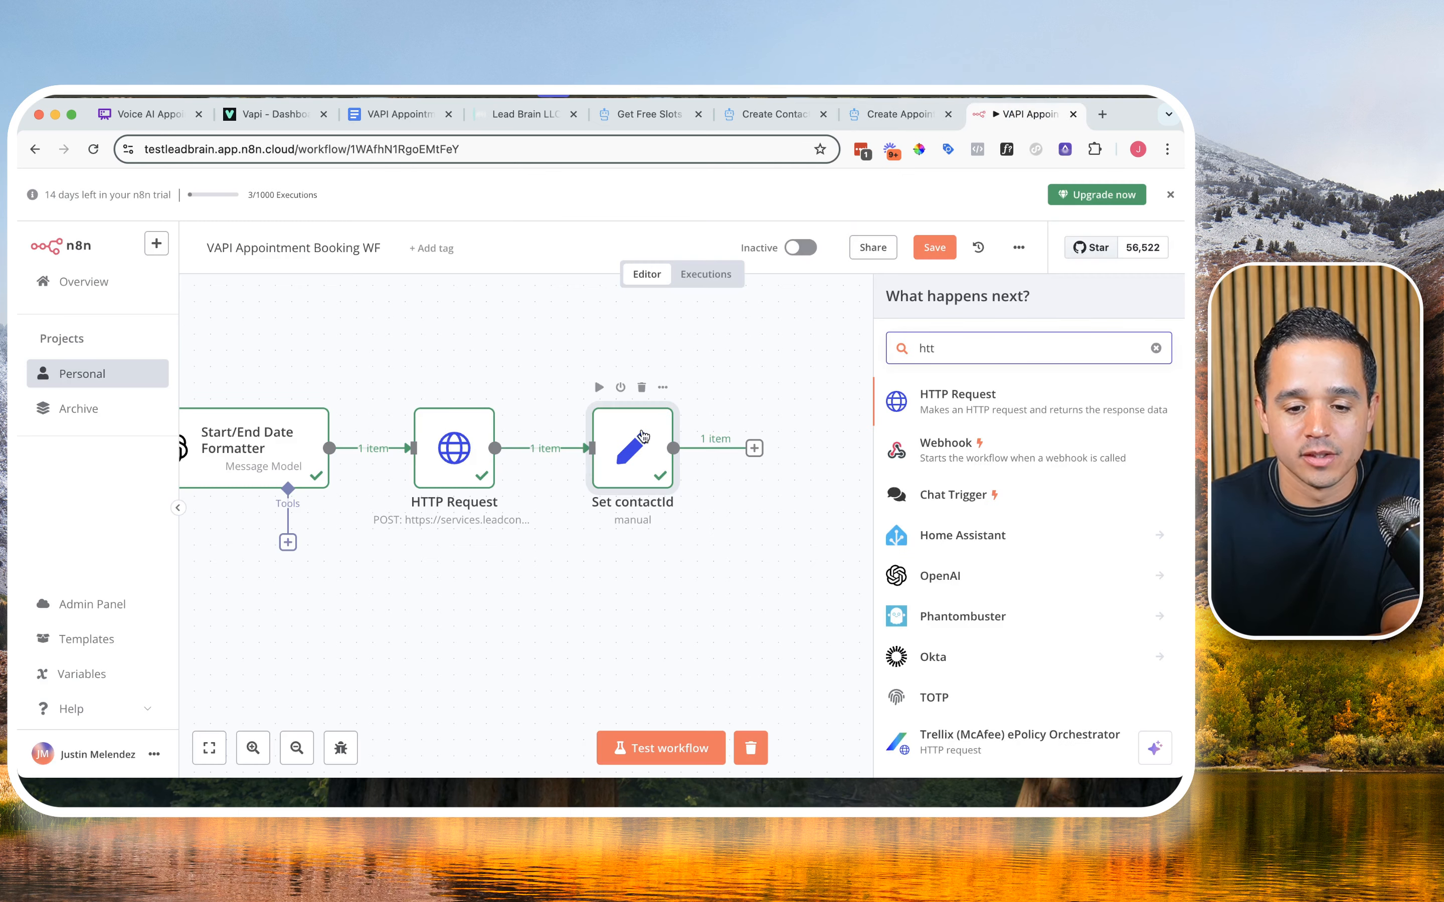
# Step: Add an HTTP Request node after Set contactId and rename it "Book Appt"
pyautogui.write('htt')
pyautogui.click(935, 393)
pyautogui.click(567, 216)
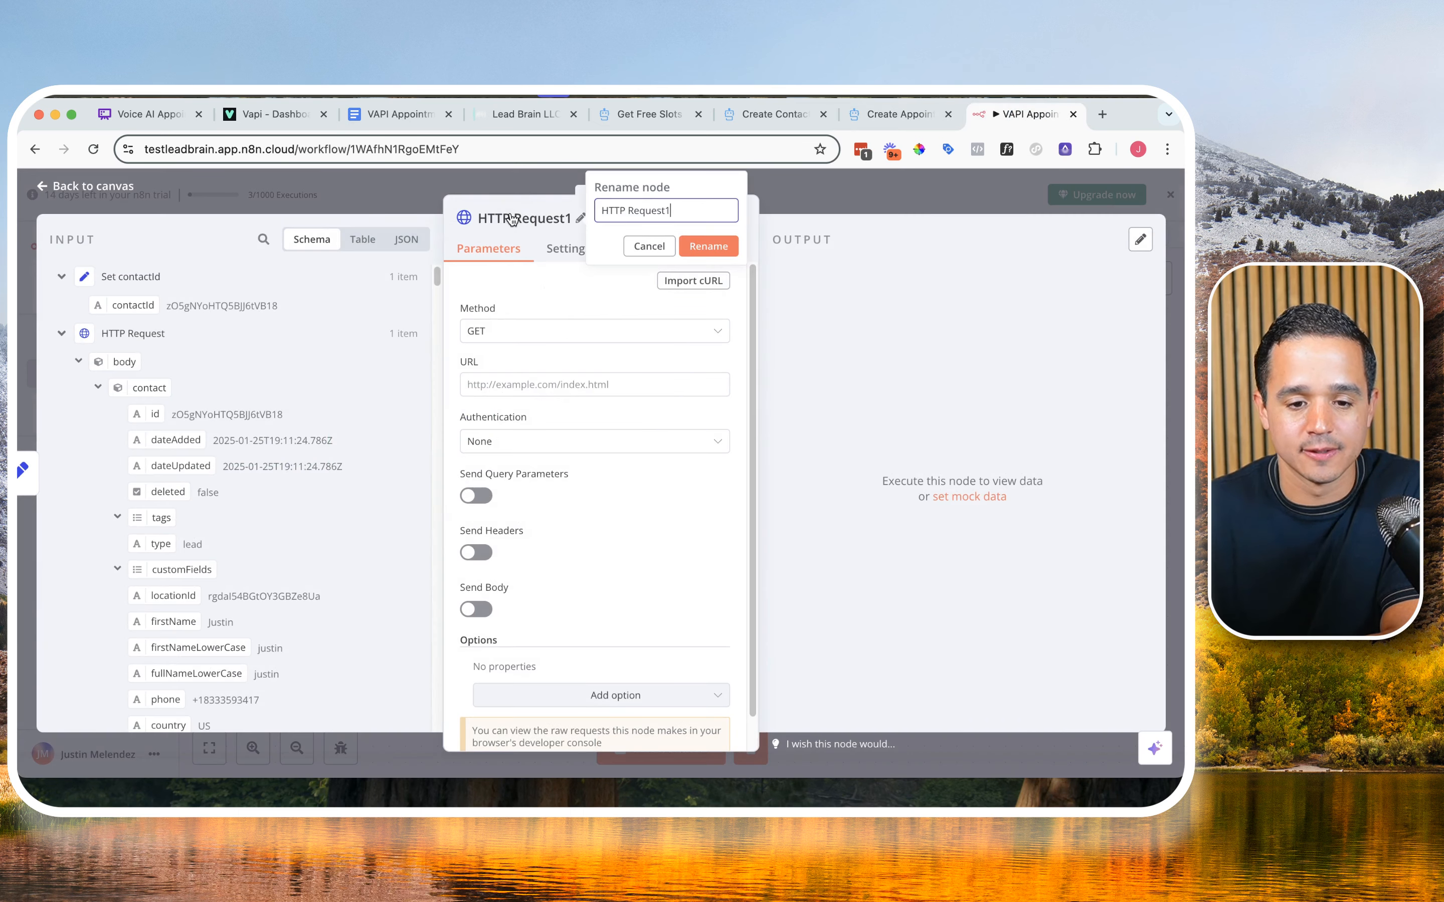
pyautogui.tripleClick(599, 210)
pyautogui.write('B')
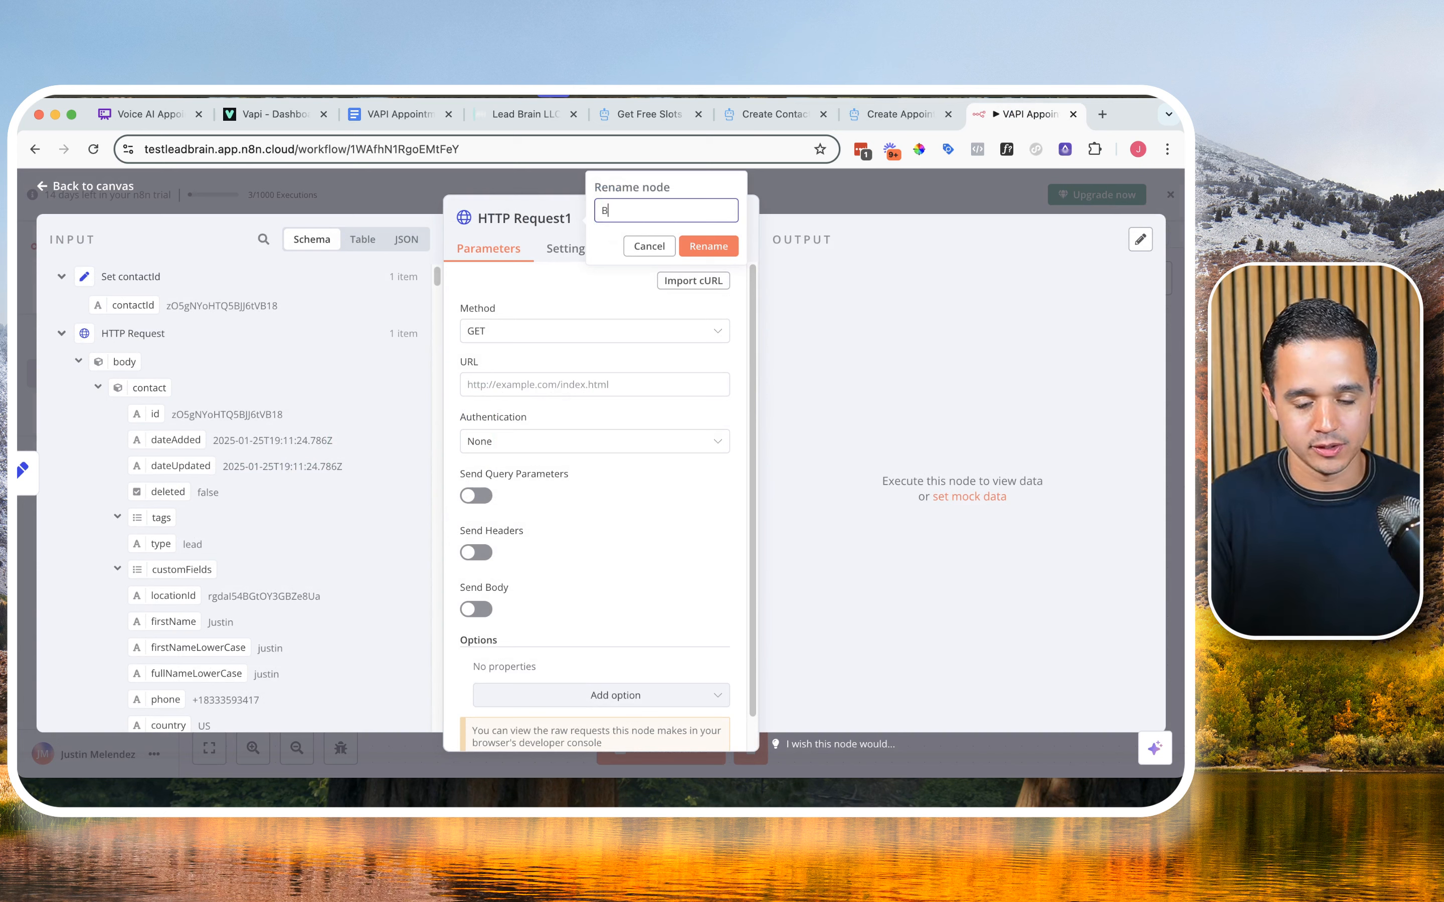
pyautogui.write('ook Appt')
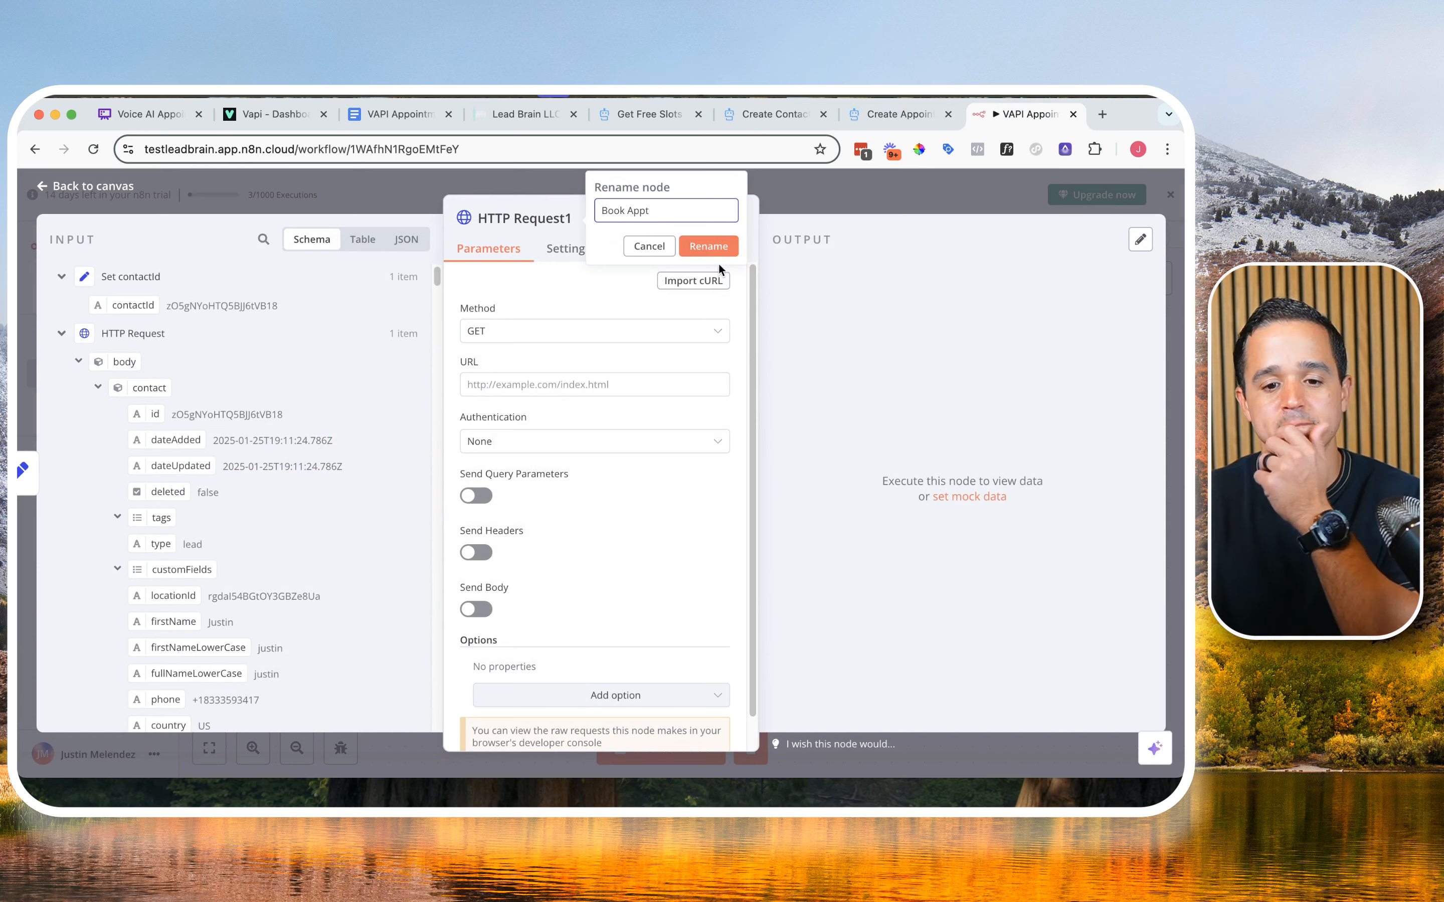
pyautogui.click(709, 246)
pyautogui.click(555, 341)
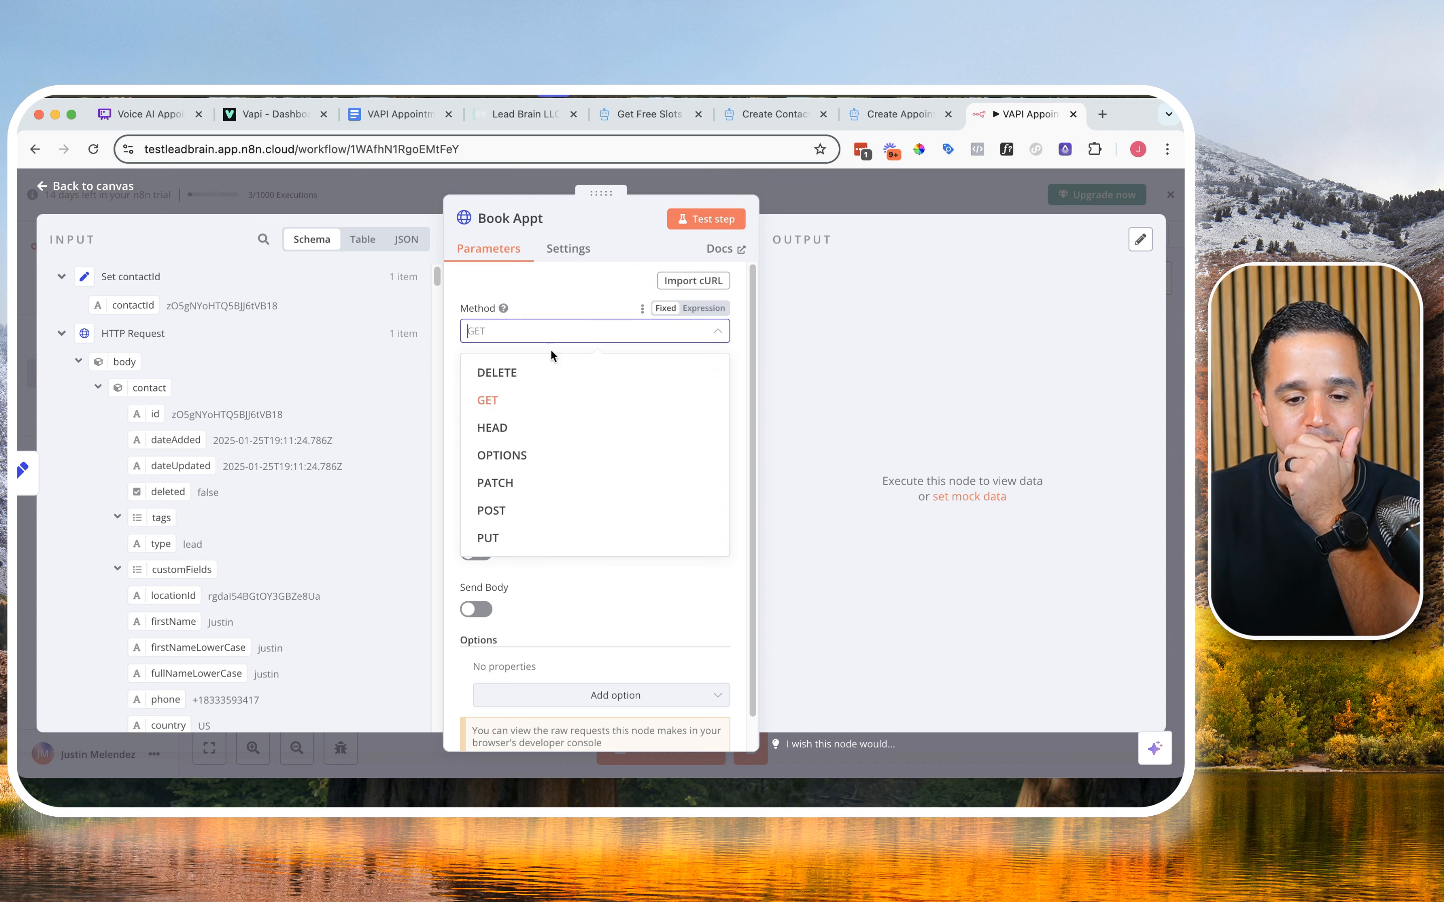
pyautogui.click(537, 510)
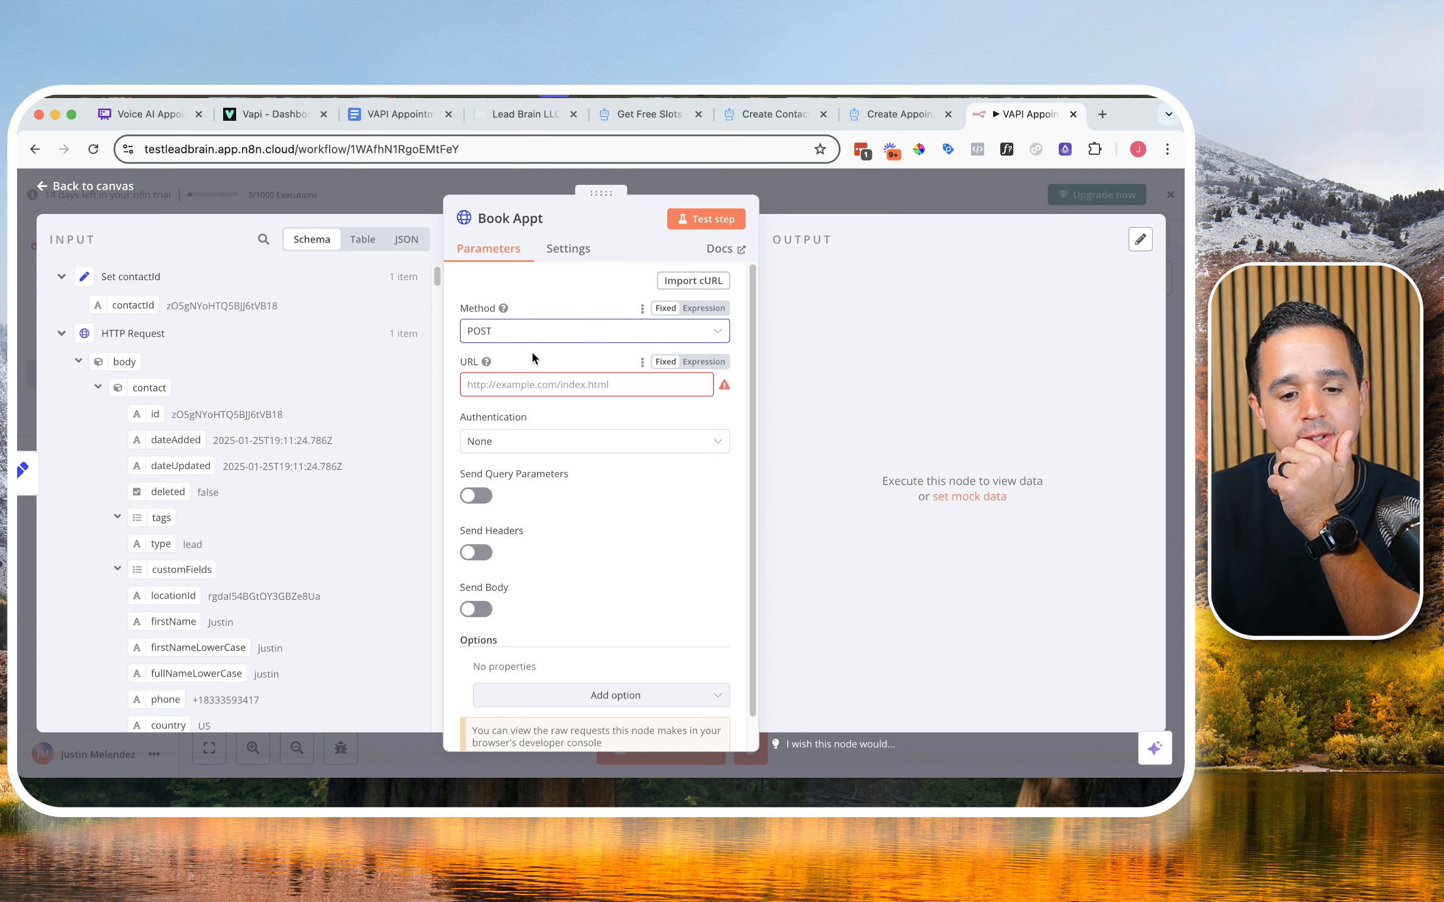
pyautogui.click(555, 382)
pyautogui.press('super+v')
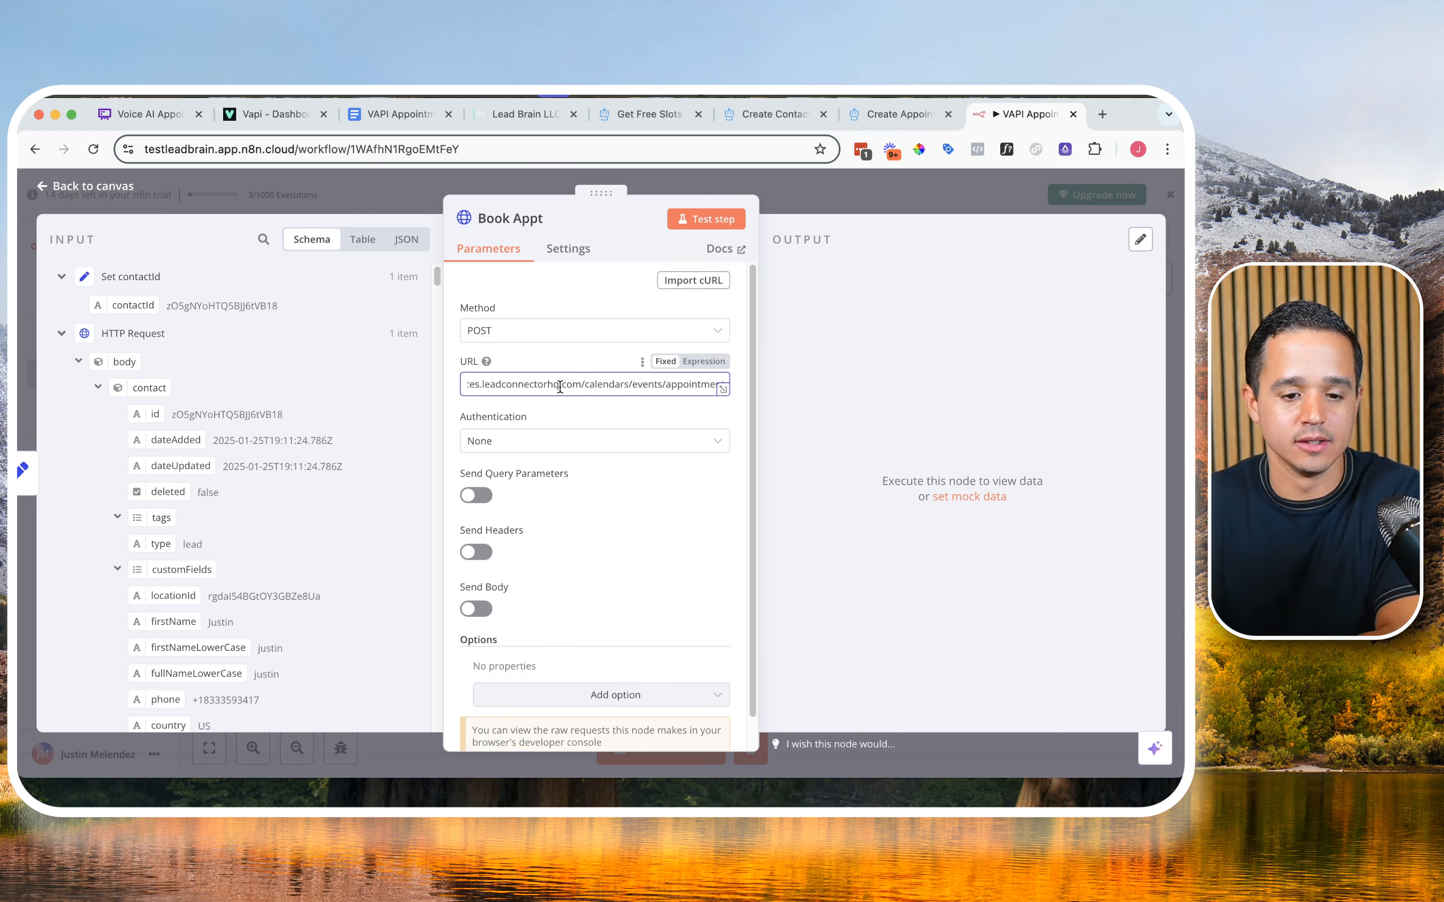
# Step: Set the authentication to Generic Credential Type with Header Auth, using the GHL Test Account credential
pyautogui.scroll(-1, 557, 389)
pyautogui.click(552, 408)
pyautogui.click(554, 528)
pyautogui.click(570, 463)
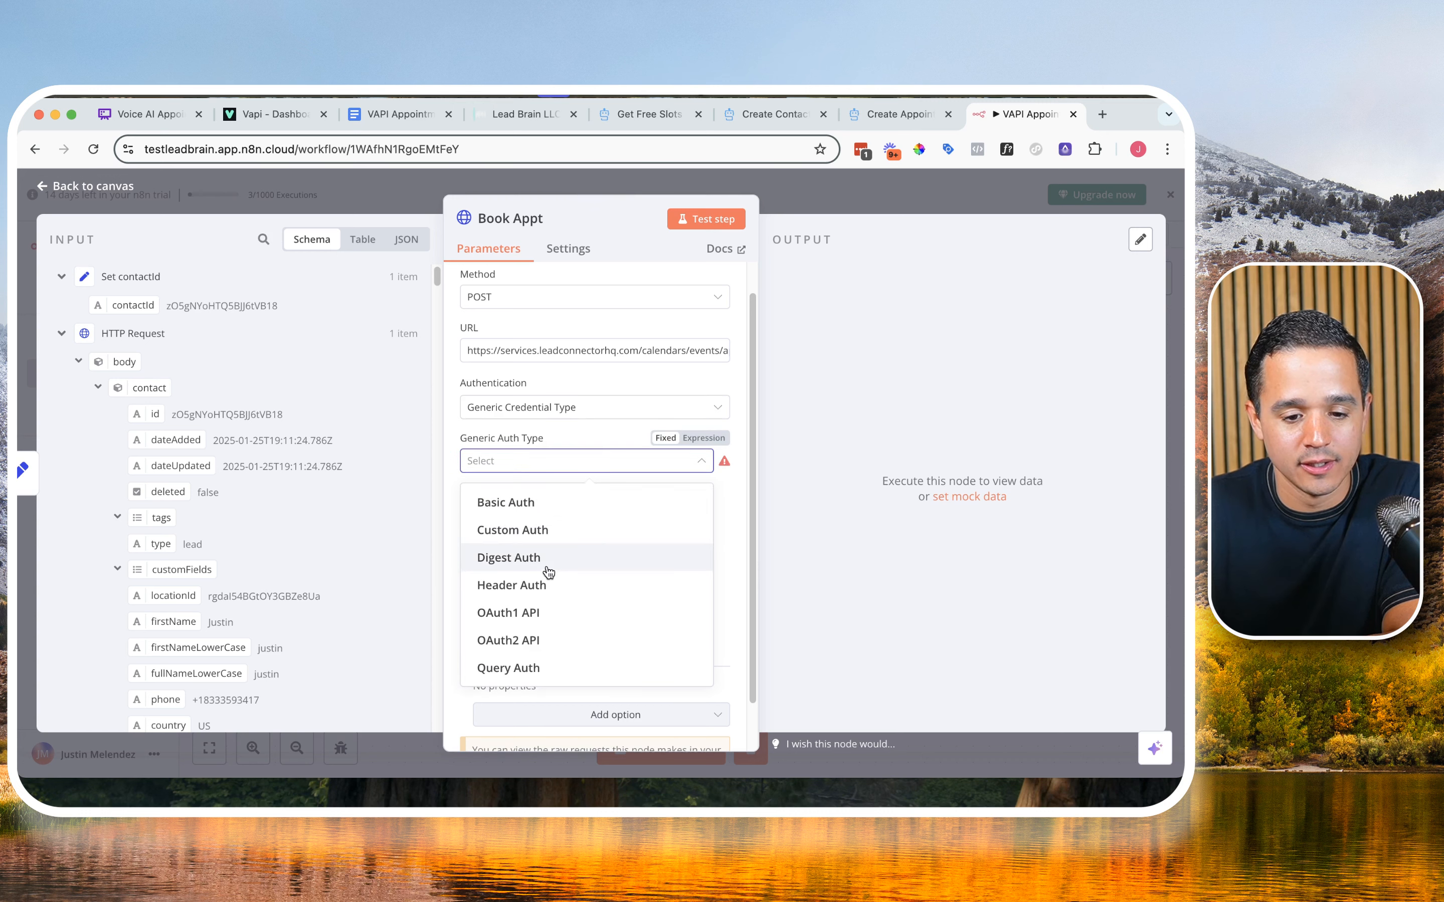
pyautogui.click(541, 583)
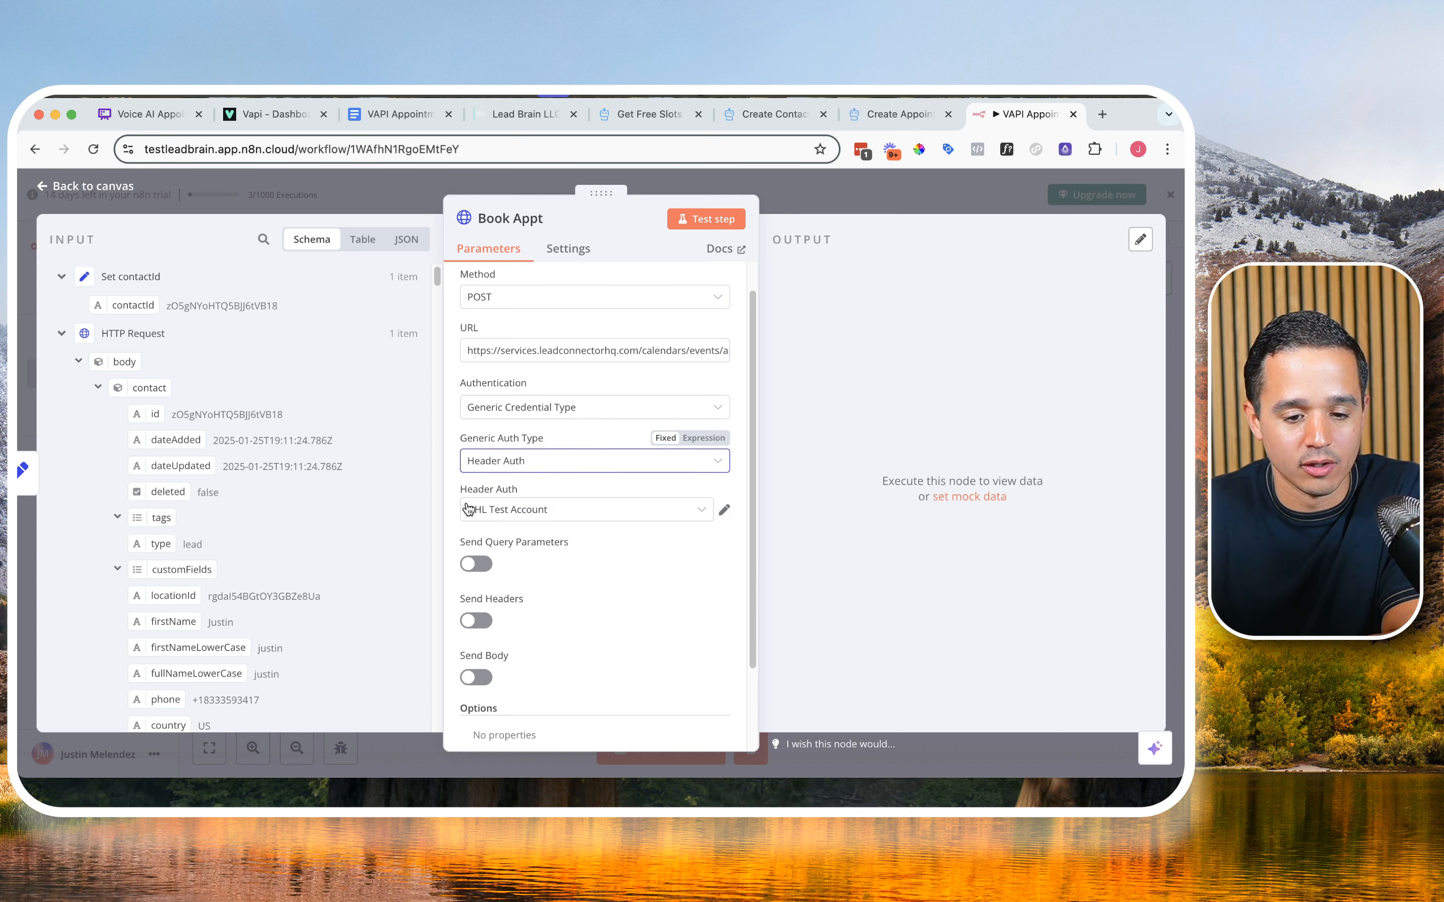
# Step: Enable sending headers and name the header parameter Version
pyautogui.scroll(-2, 477, 513)
pyautogui.click(477, 554)
pyautogui.scroll(-3, 540, 540)
pyautogui.click(545, 535)
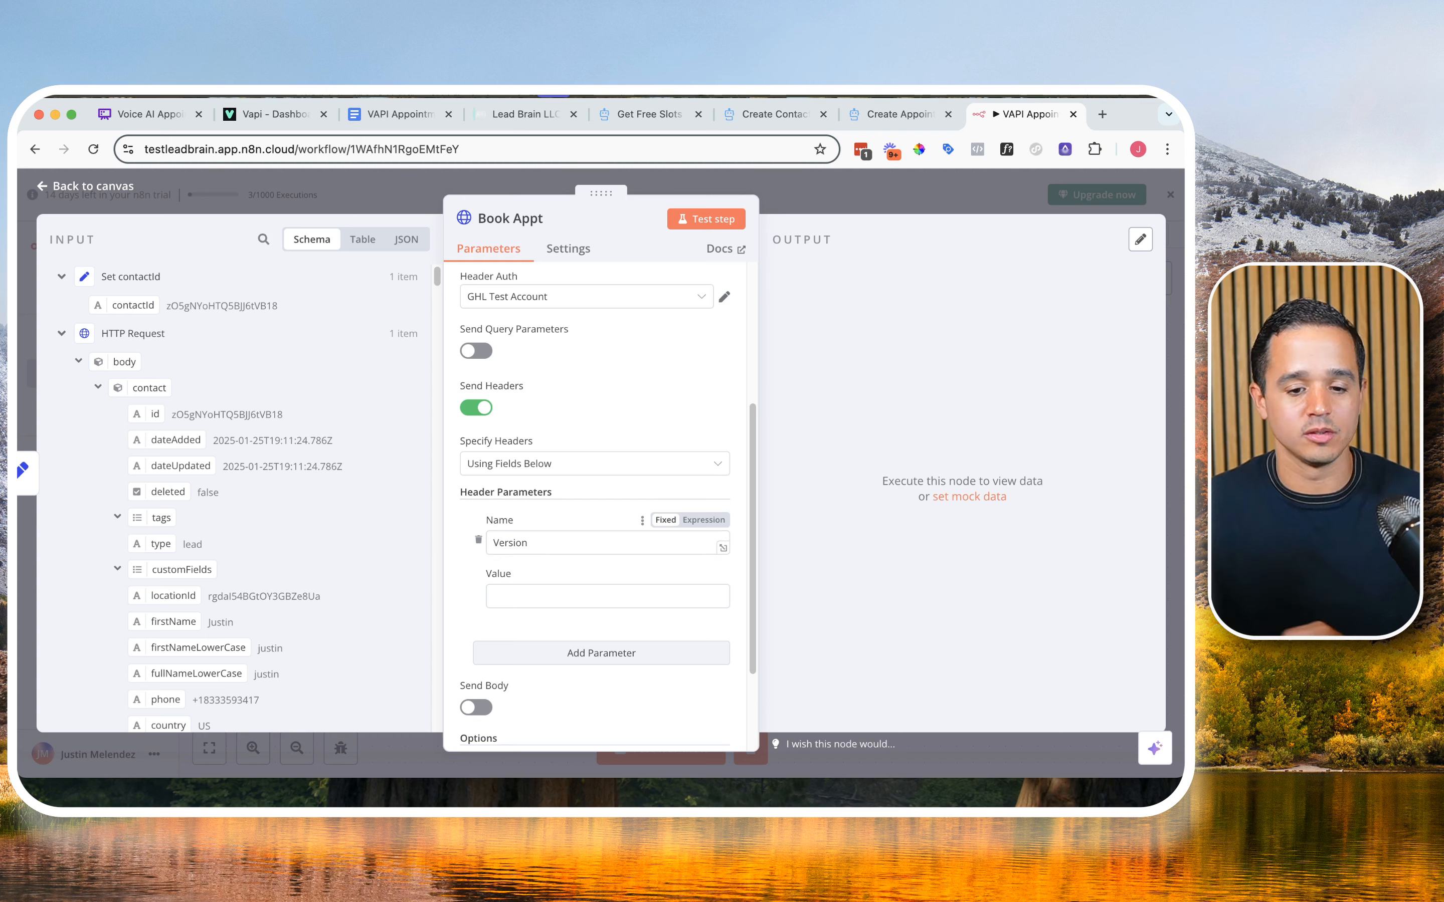
pyautogui.click(537, 605)
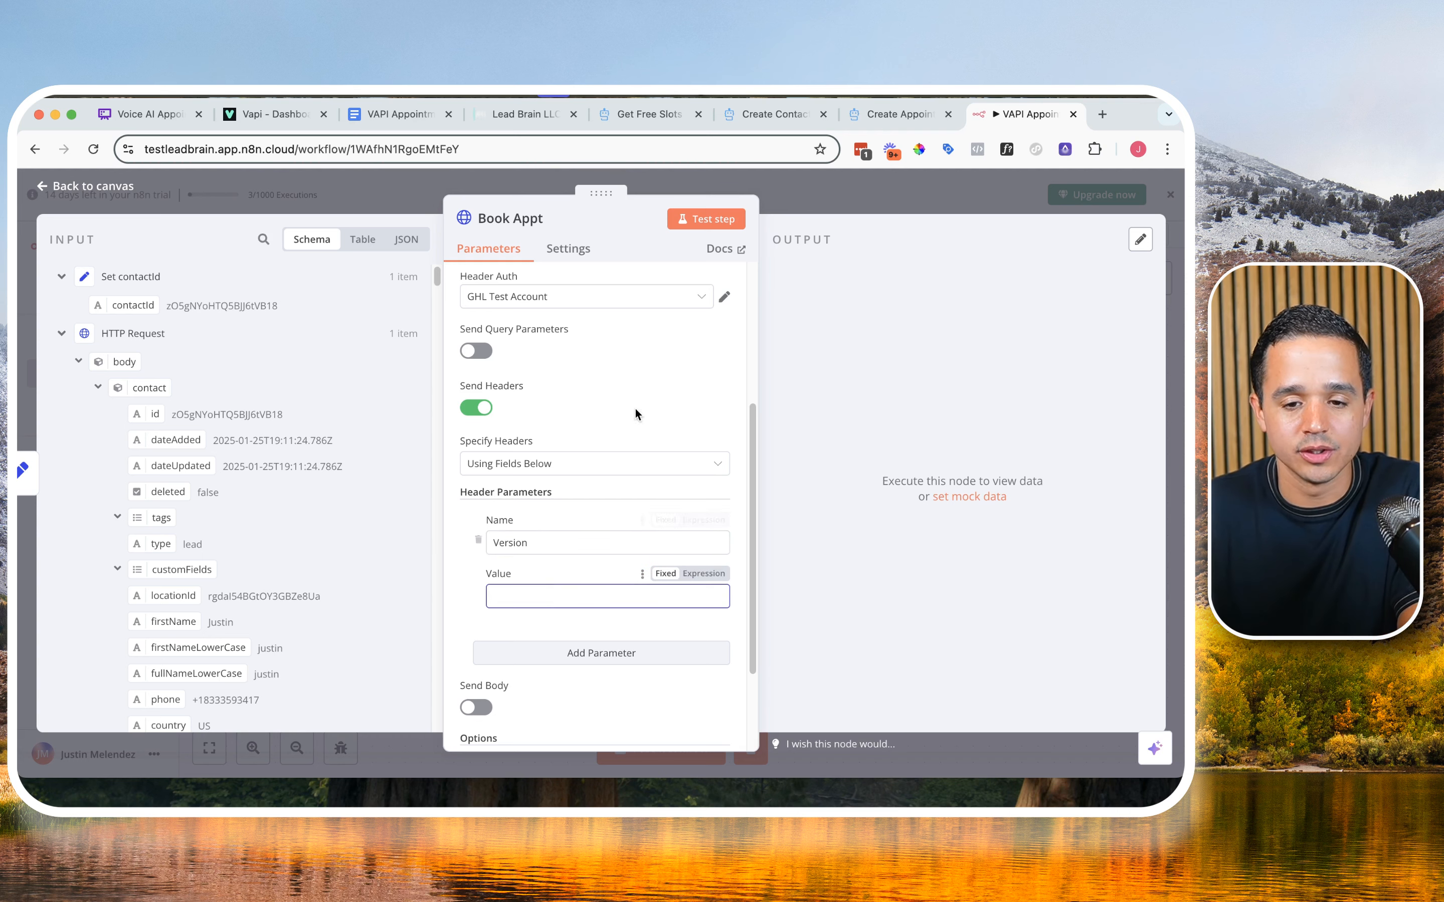
# Step: Copy the allowed API version from the Create Appointment docs and set the Version header's value to 2021-04-15
pyautogui.click(913, 118)
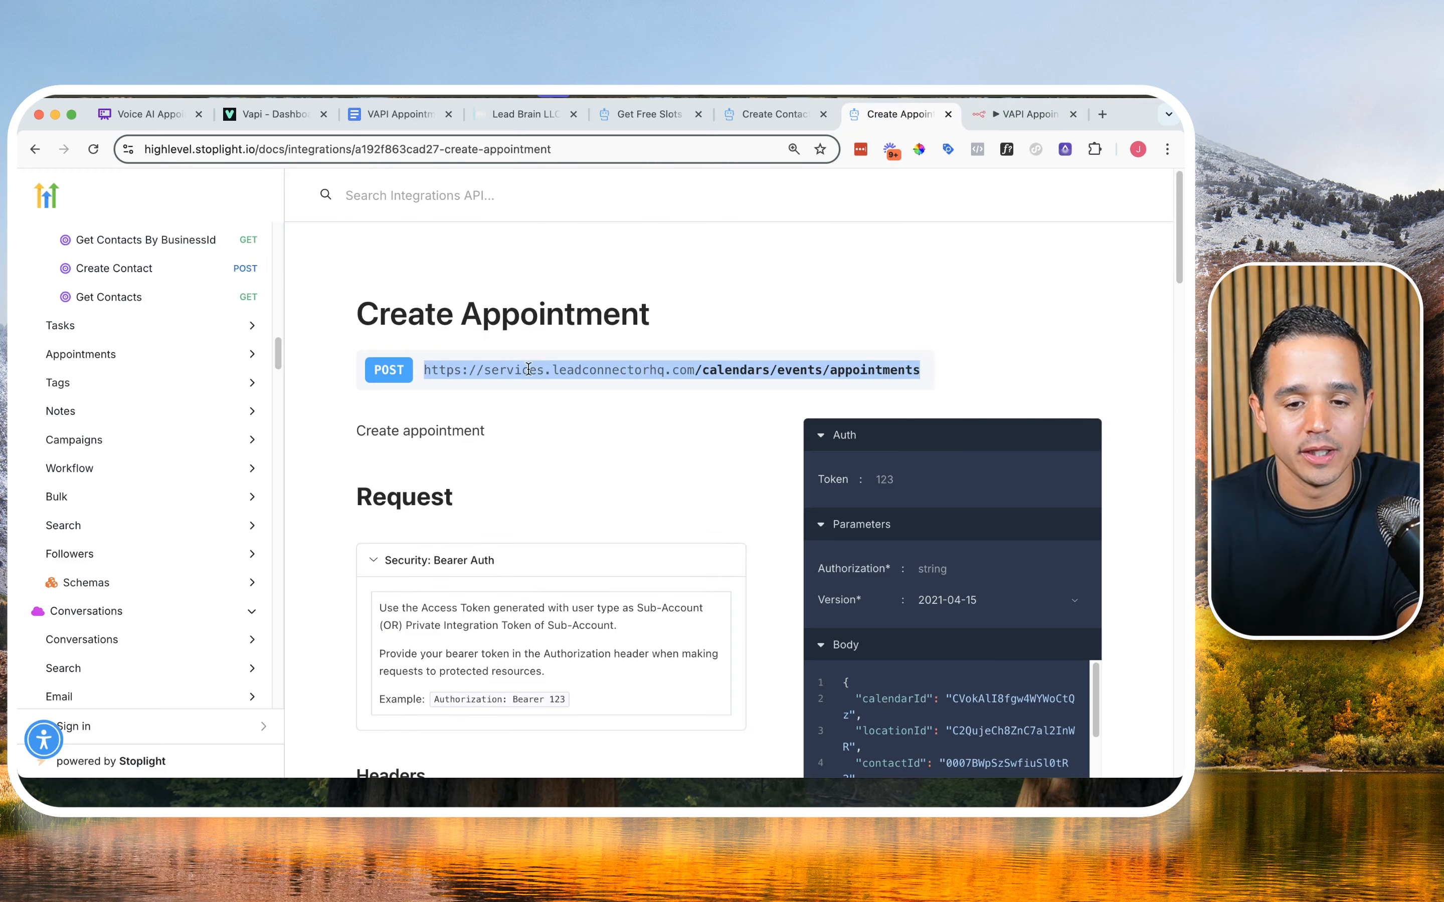
pyautogui.scroll(-5, 522, 374)
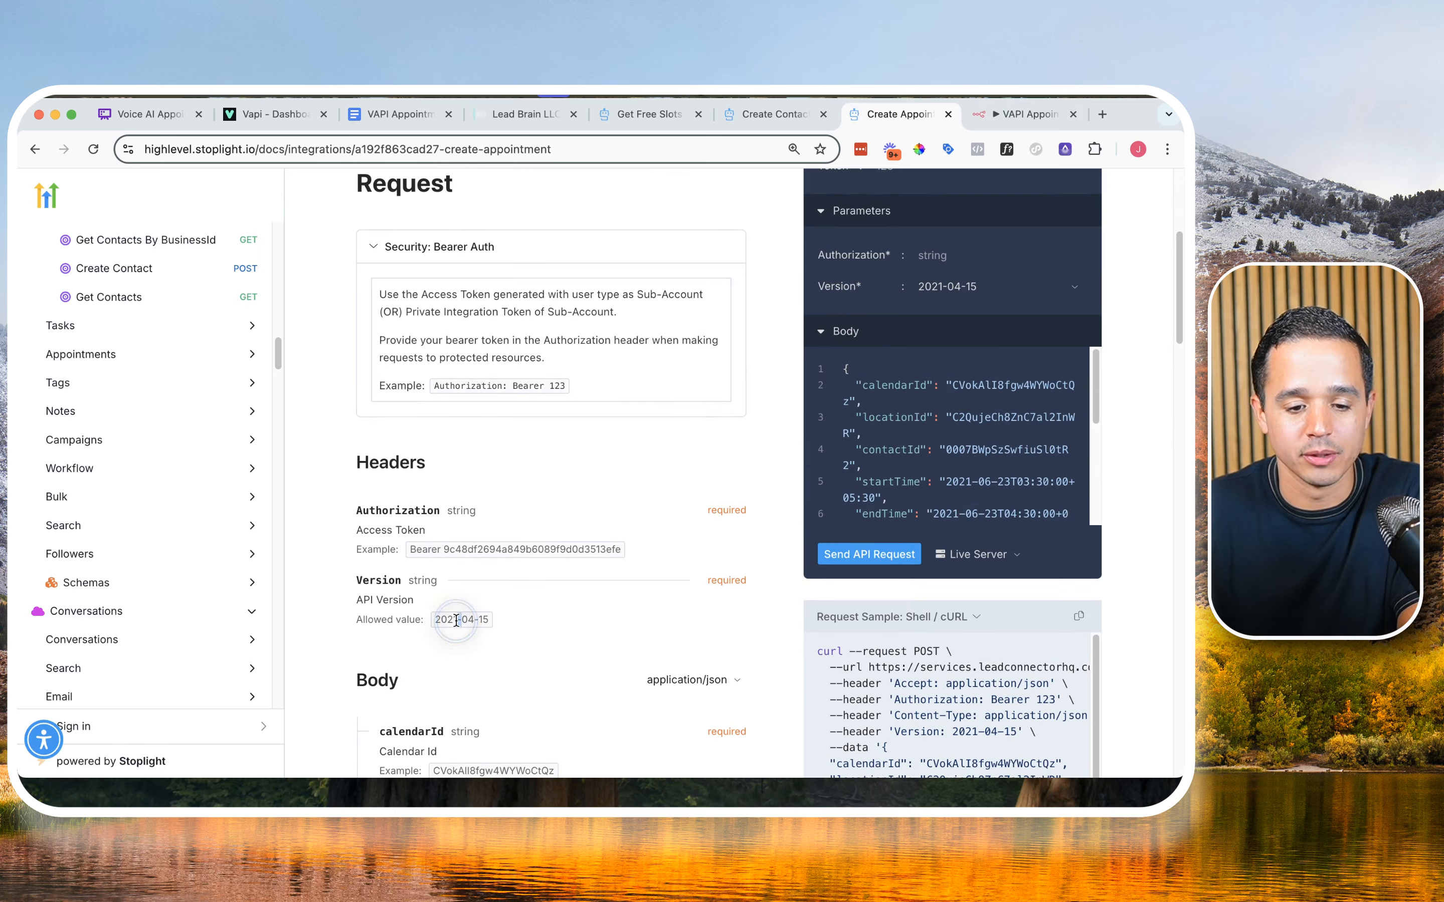
pyautogui.tripleClick(458, 620)
pyautogui.press('super+c')
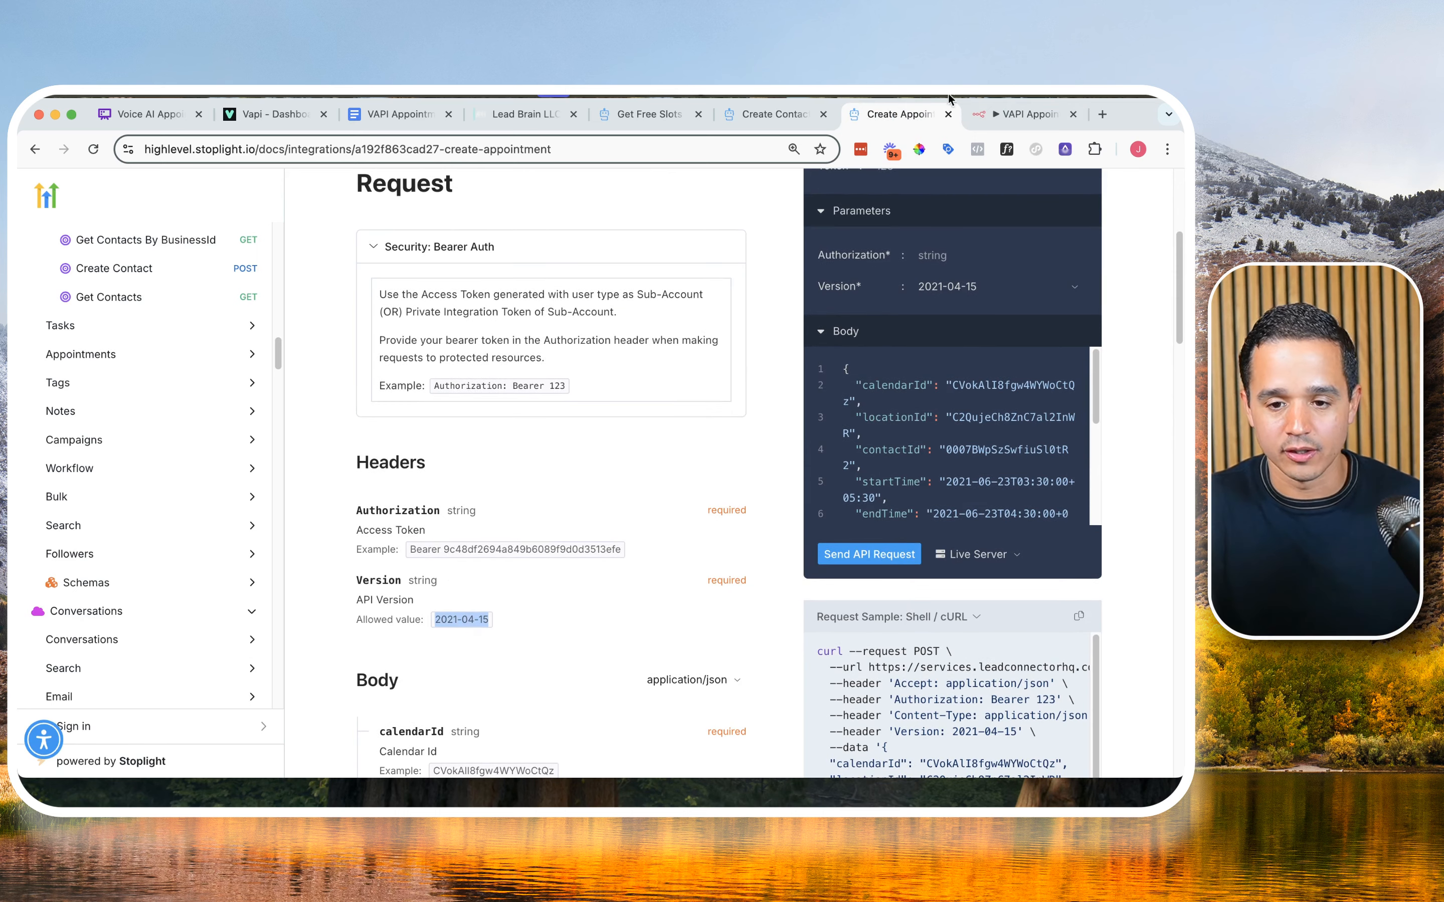
pyautogui.click(988, 116)
pyautogui.click(898, 114)
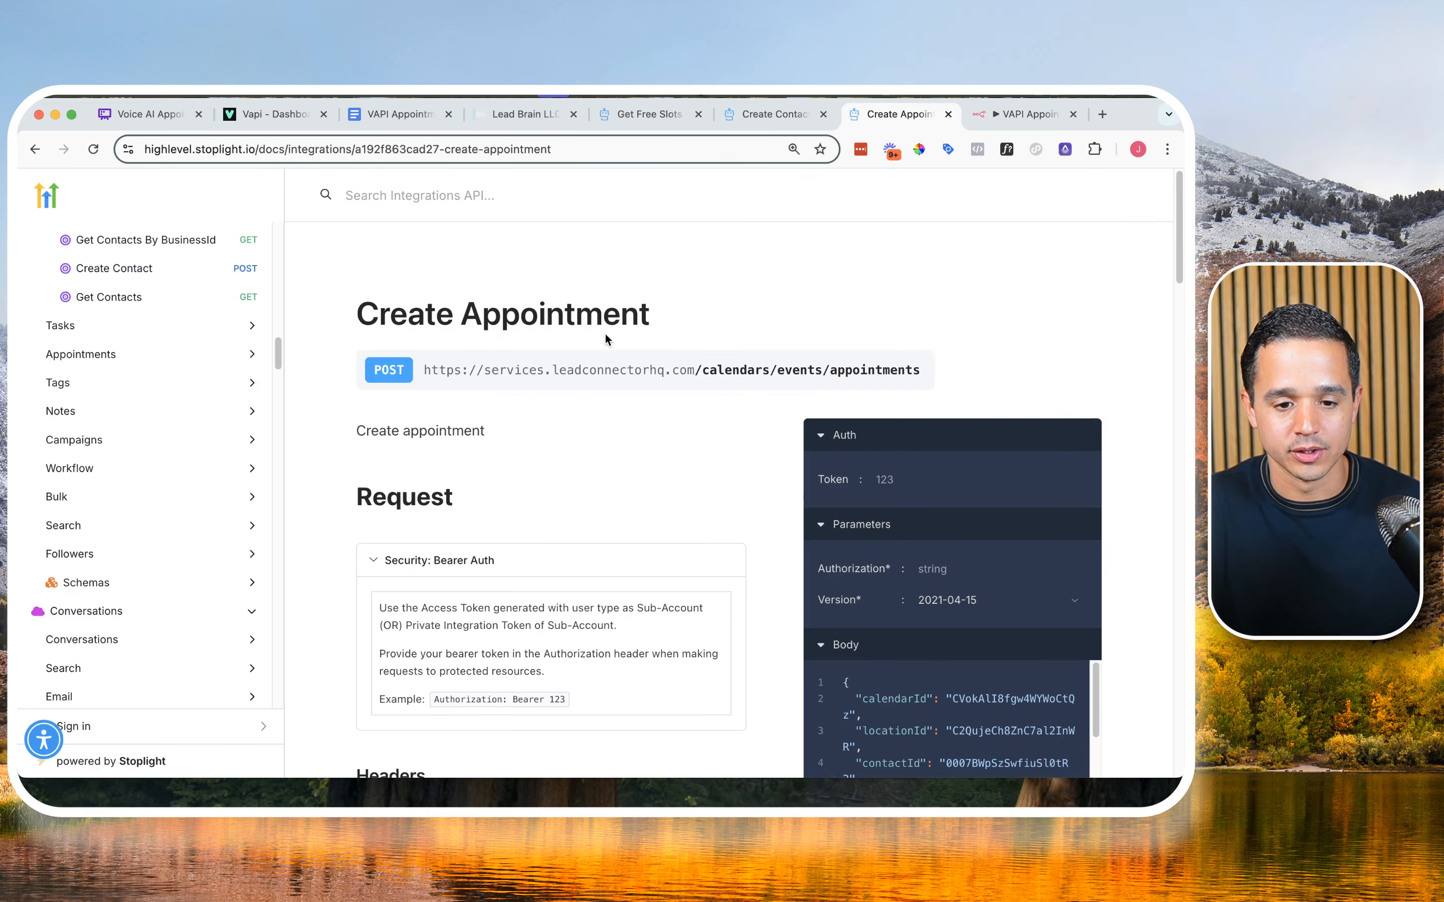
pyautogui.scroll(-4, 791, 333)
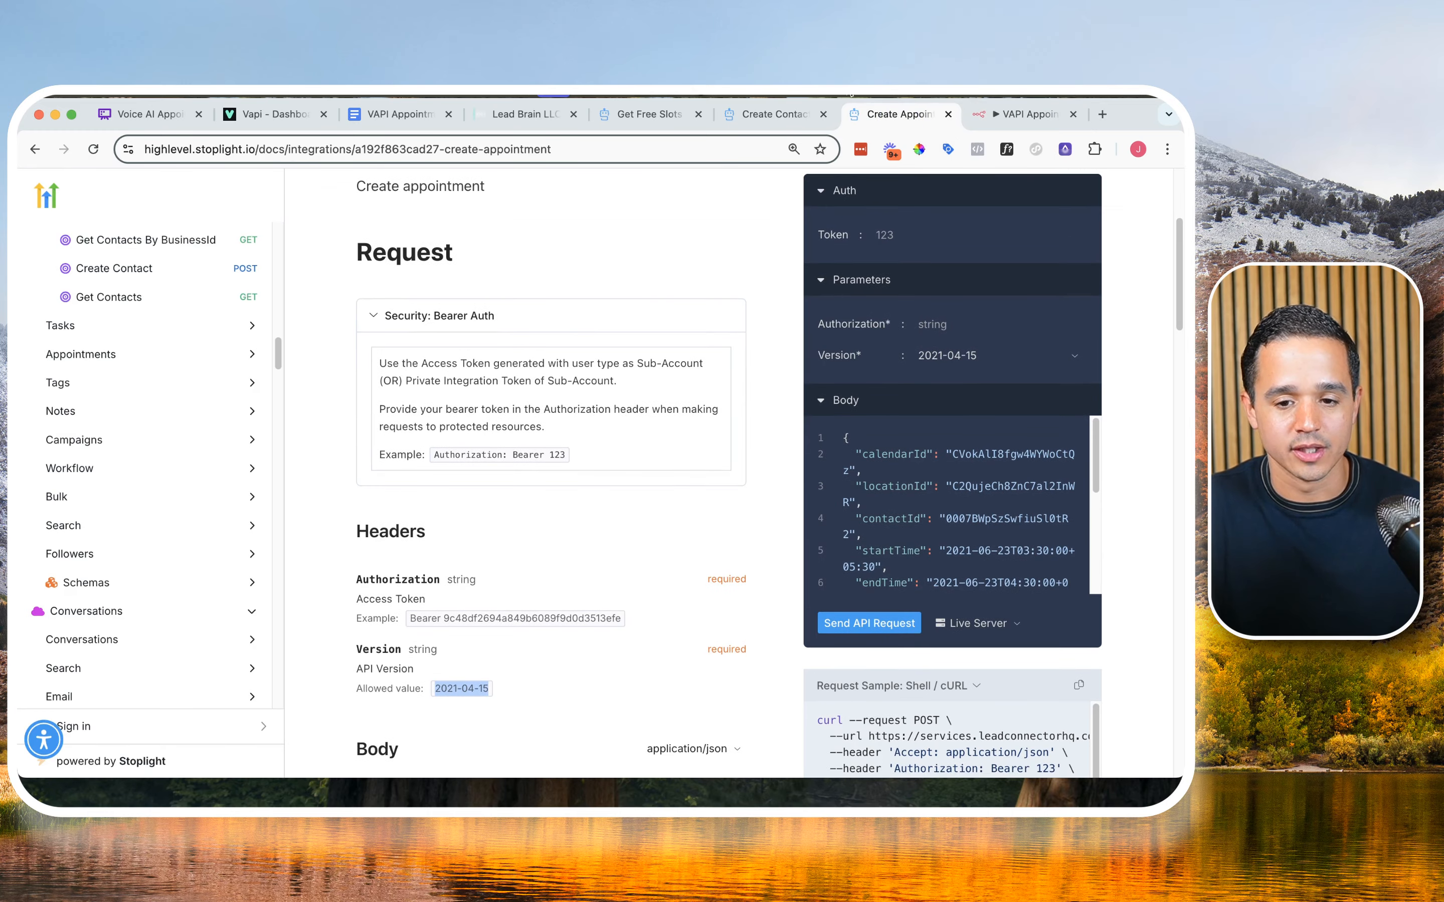
pyautogui.click(1024, 113)
pyautogui.press('super+v')
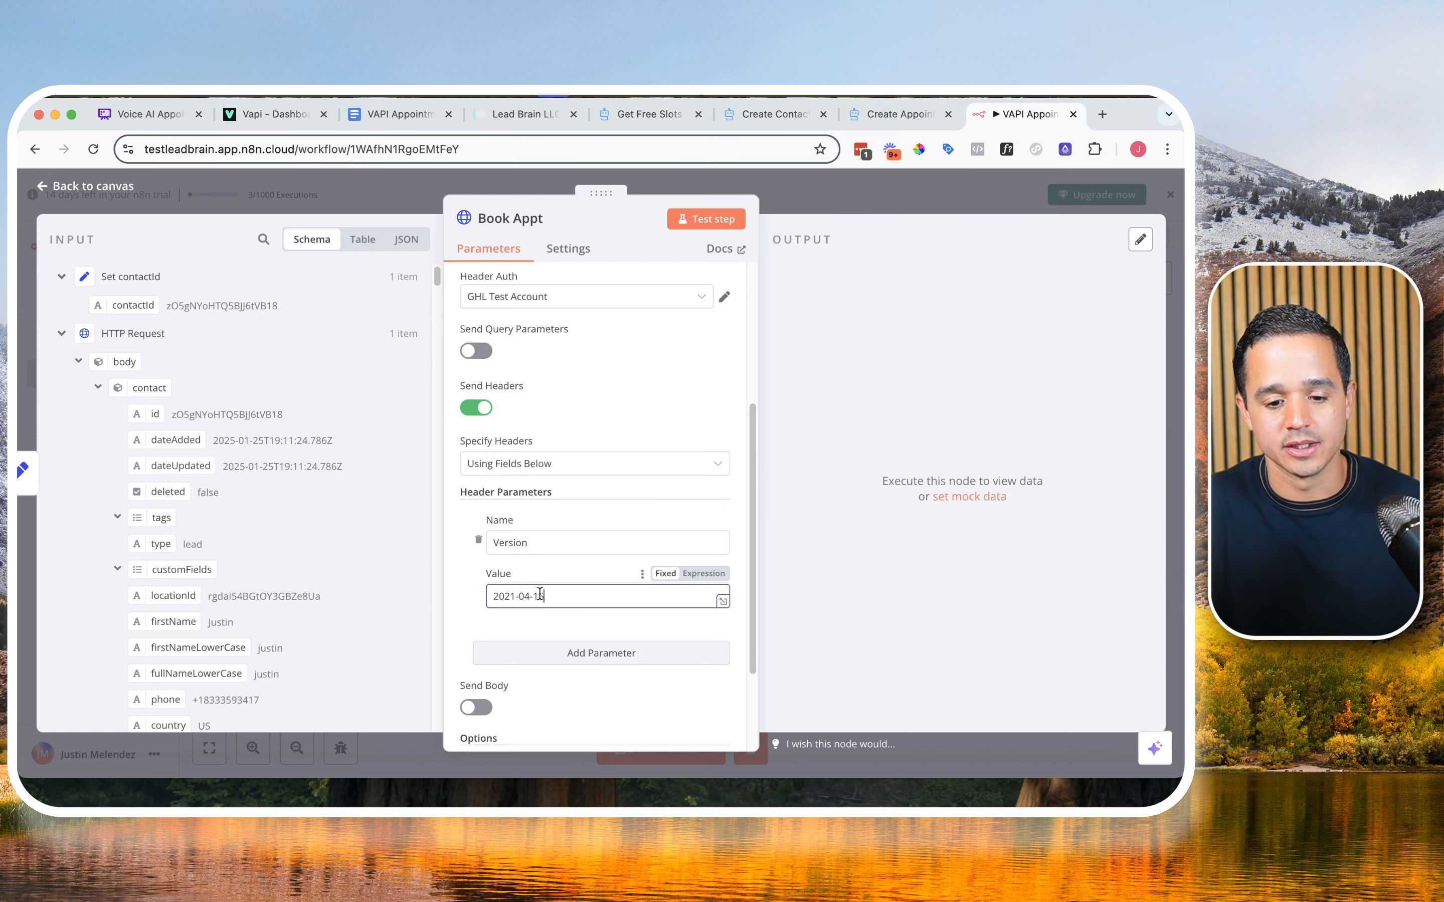
# Step: Review the Create Appointment body parameters in the docs, including calendarId, locationId, contactId, startTime and endTime
pyautogui.click(920, 125)
pyautogui.scroll(-4, 552, 433)
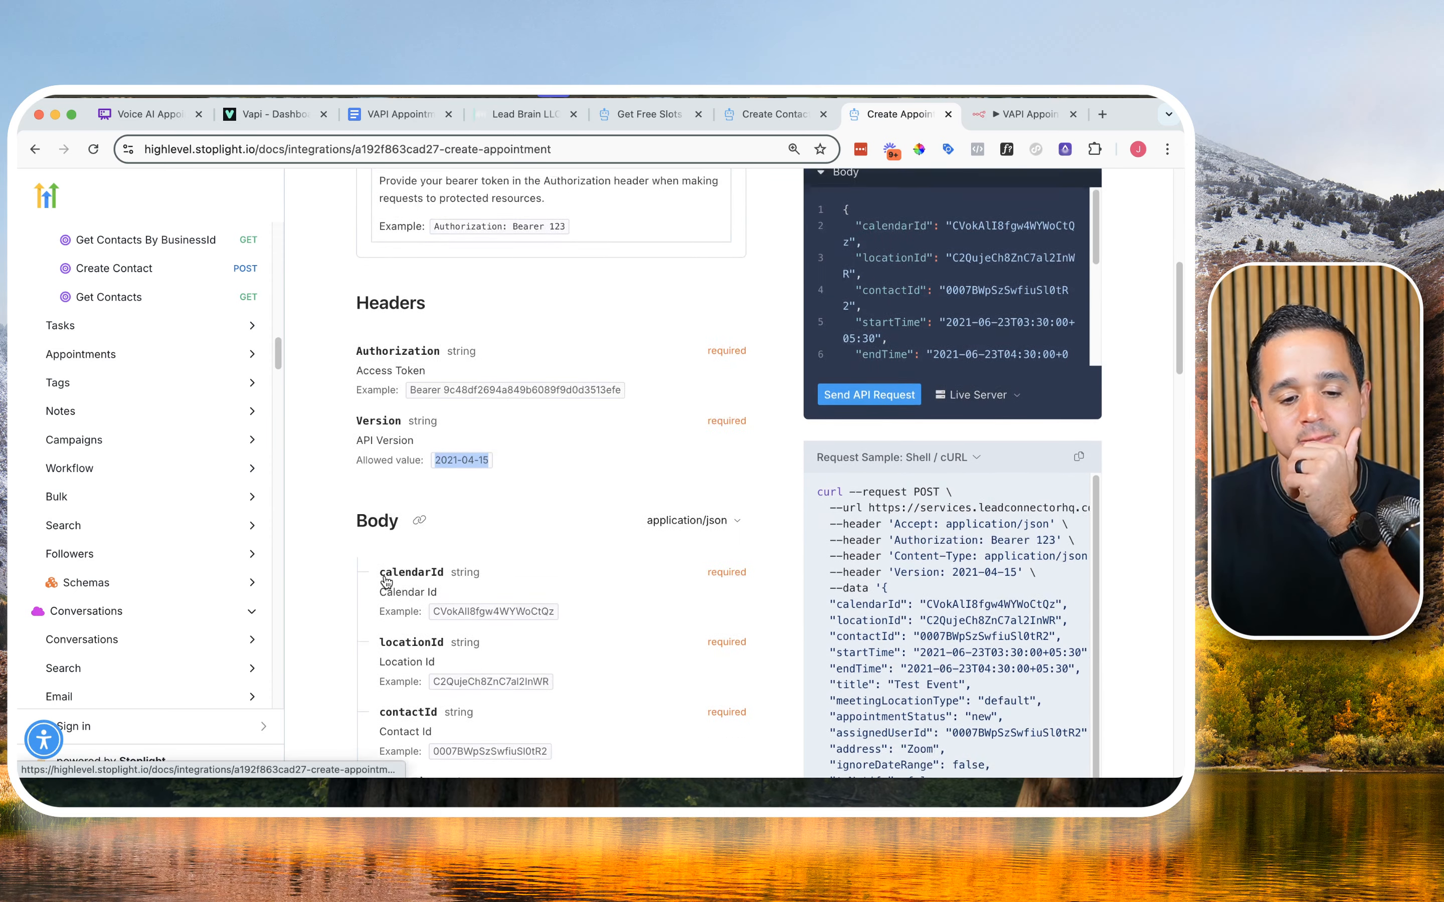
pyautogui.scroll(-2, 387, 582)
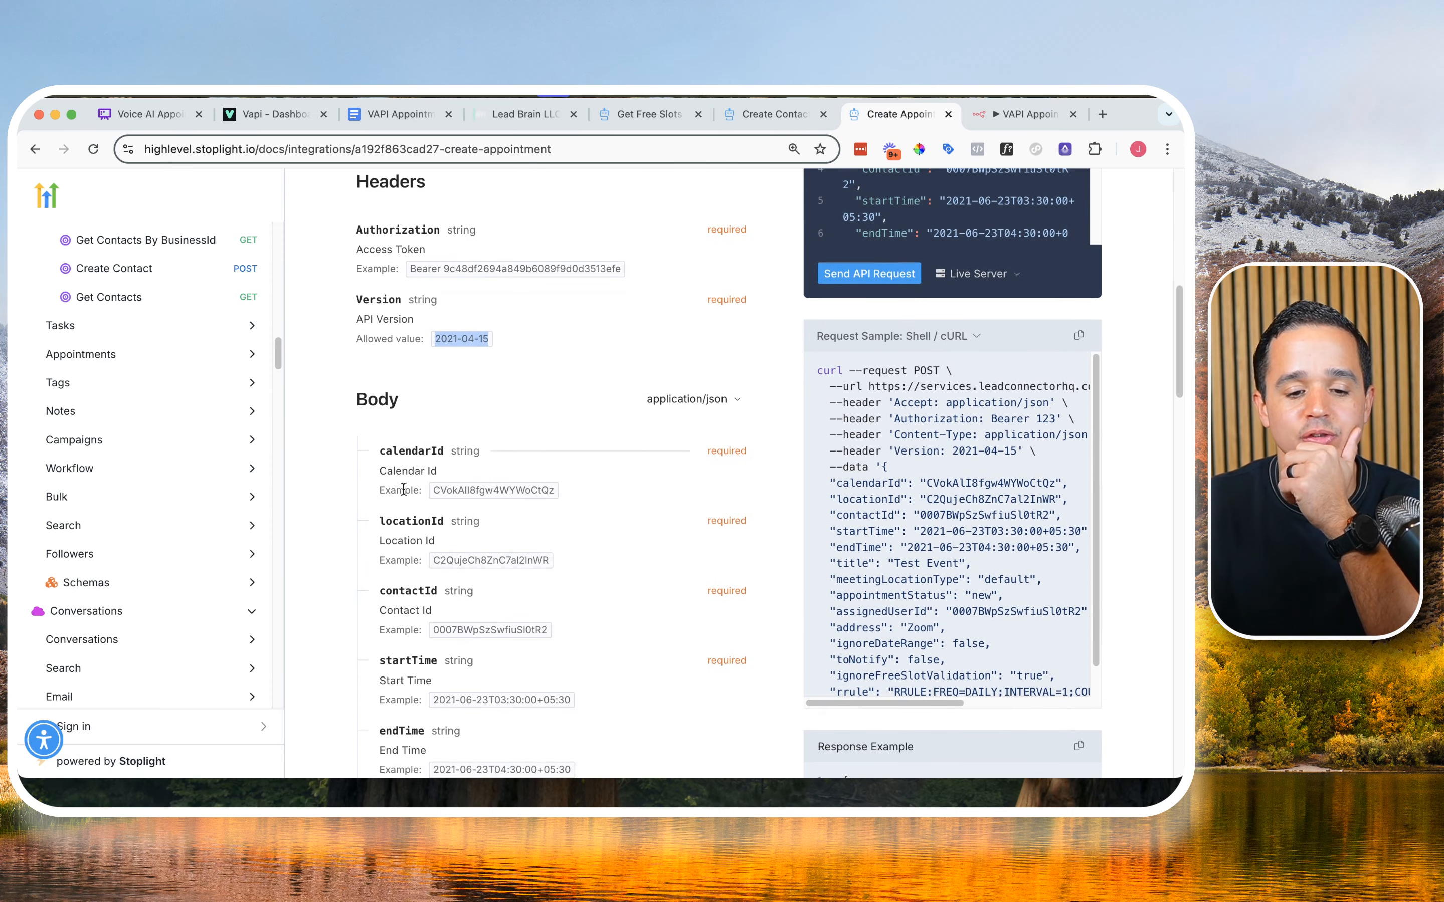
pyautogui.scroll(-1, 408, 475)
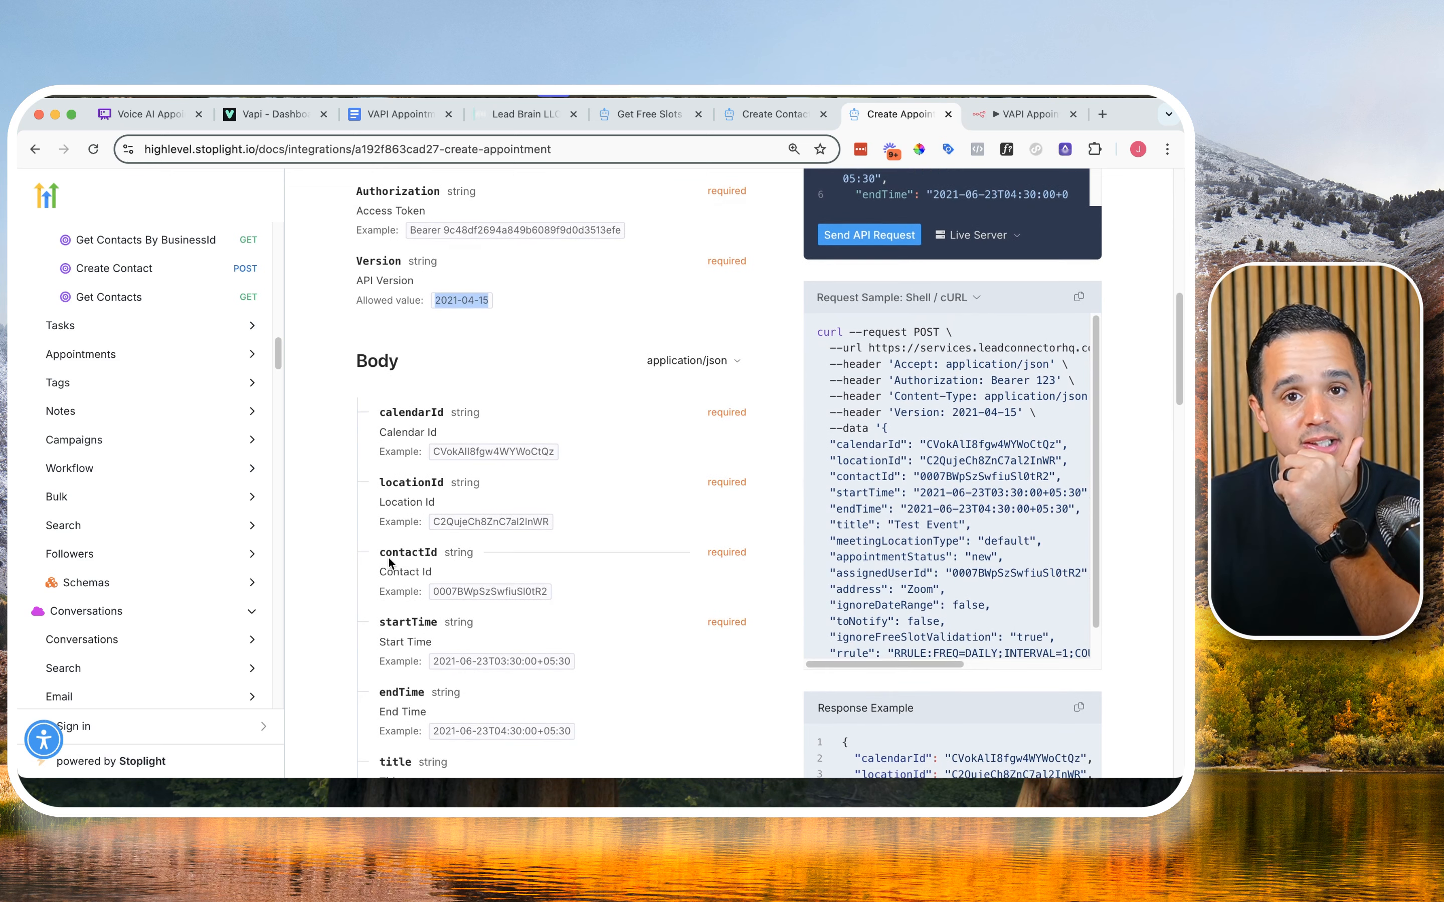
pyautogui.scroll(-1, 392, 608)
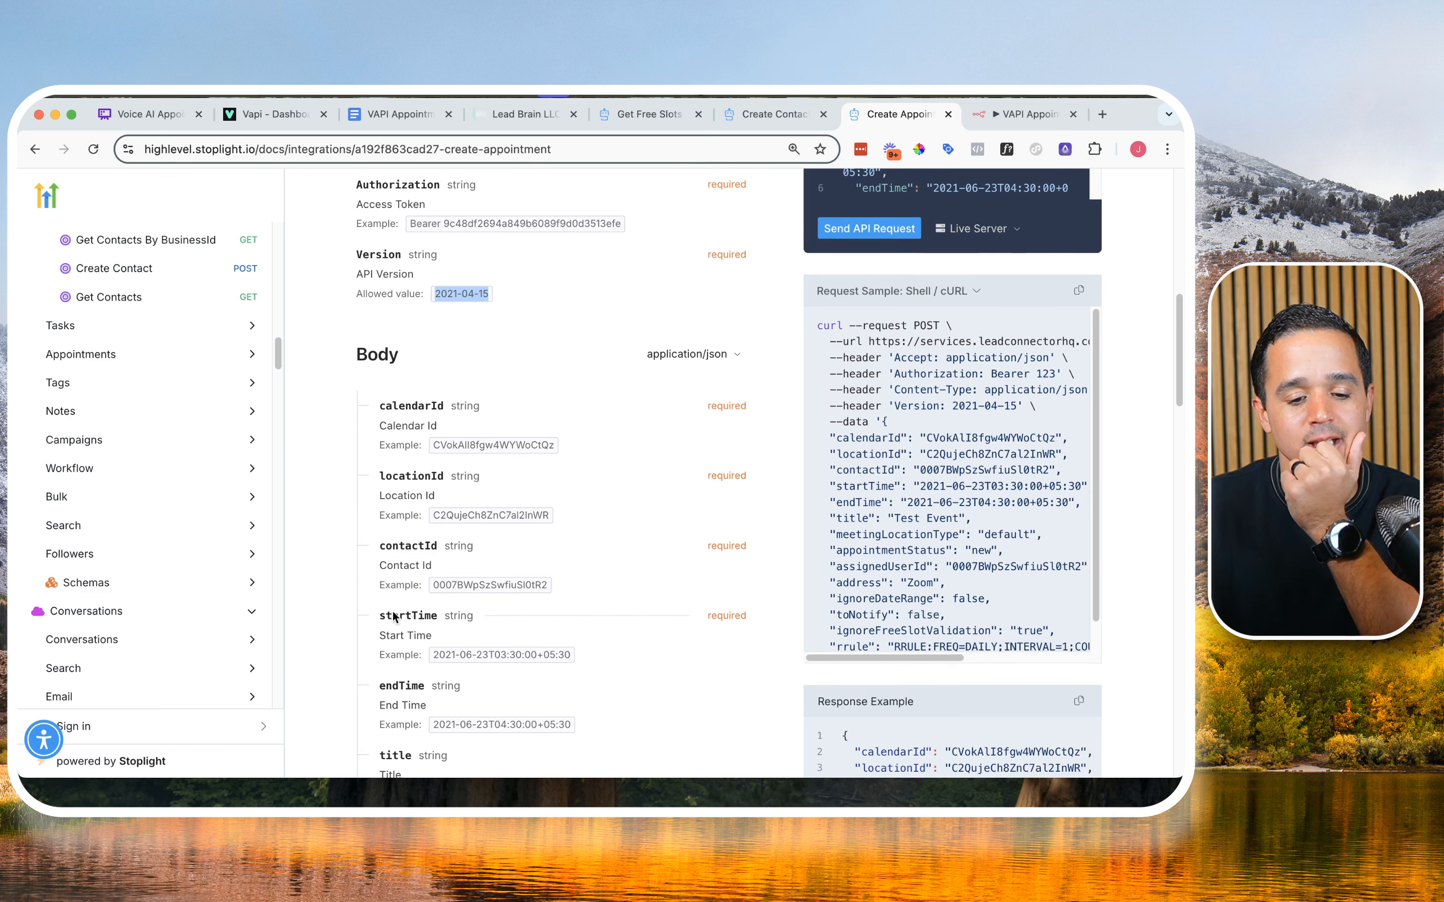
pyautogui.scroll(-2, 392, 614)
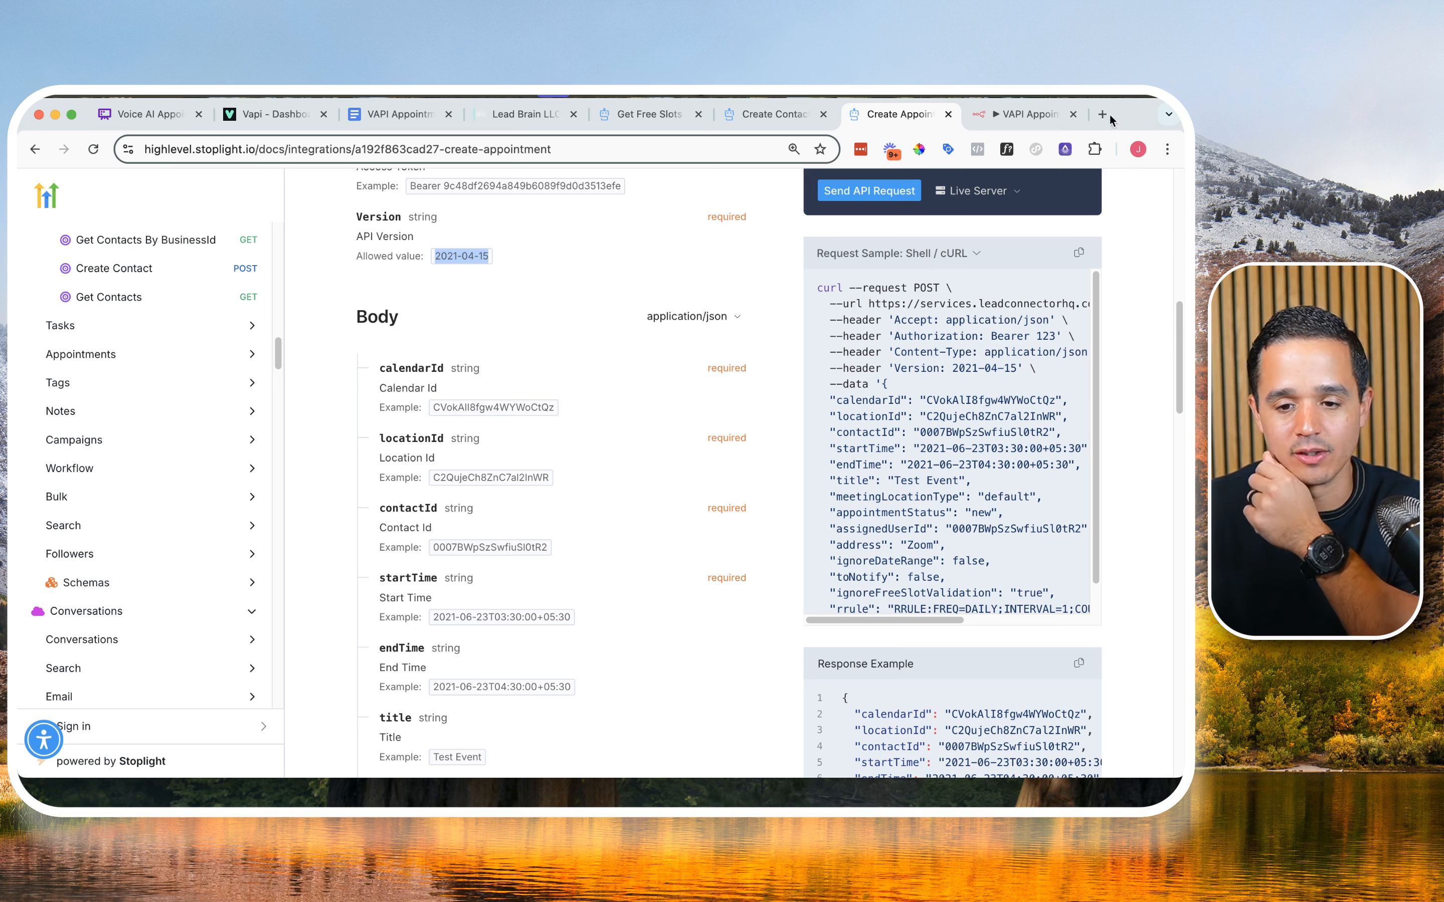
# Step: Enable sending a JSON body in Book Appt and name the first body parameter calendarId, copied from the docs
pyautogui.click(1026, 115)
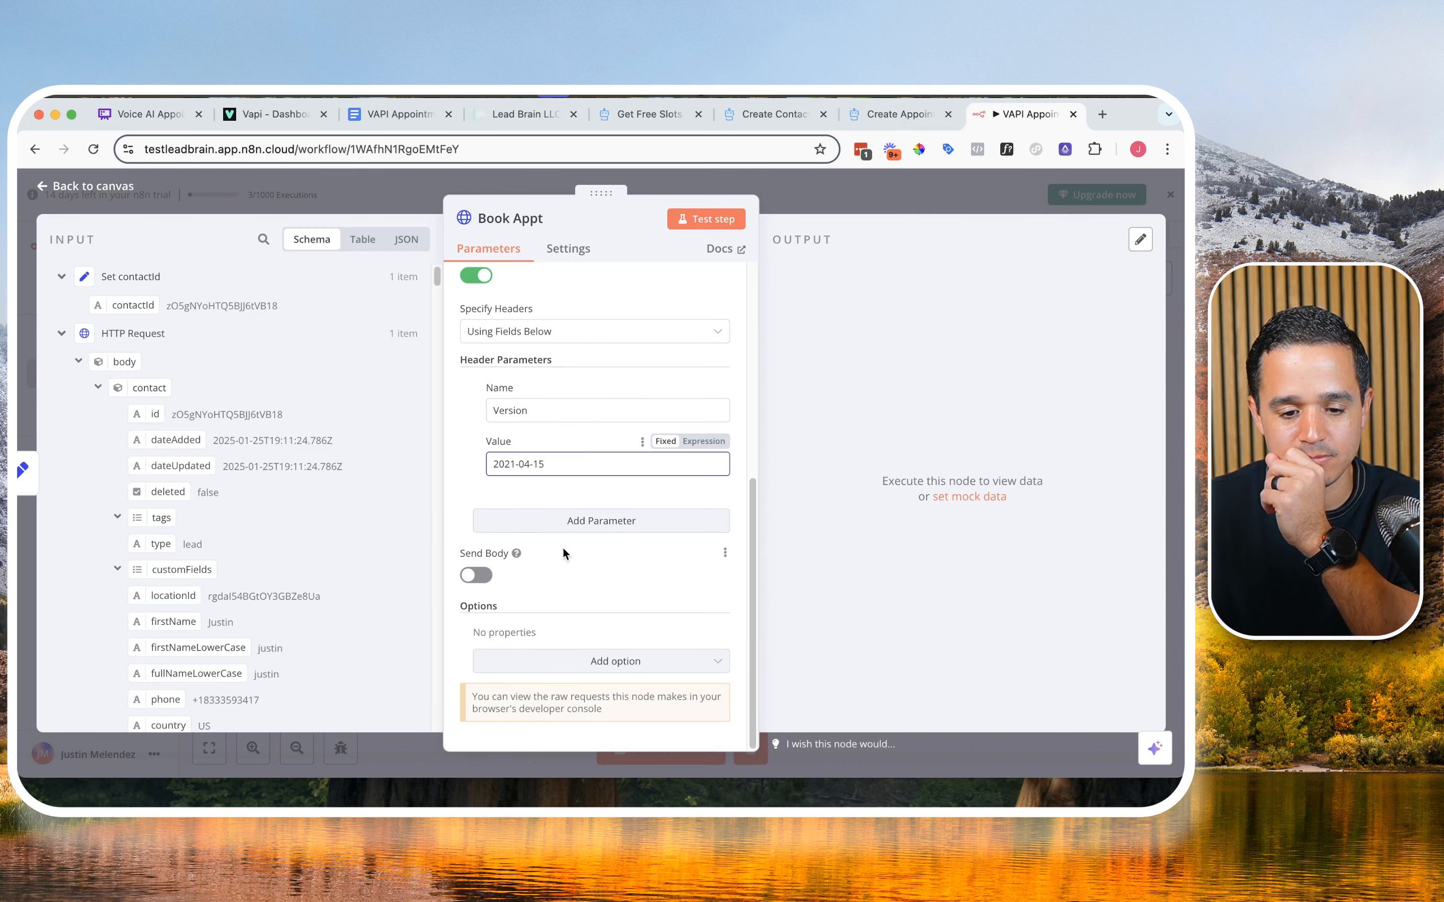
pyautogui.click(476, 574)
pyautogui.scroll(-3, 549, 574)
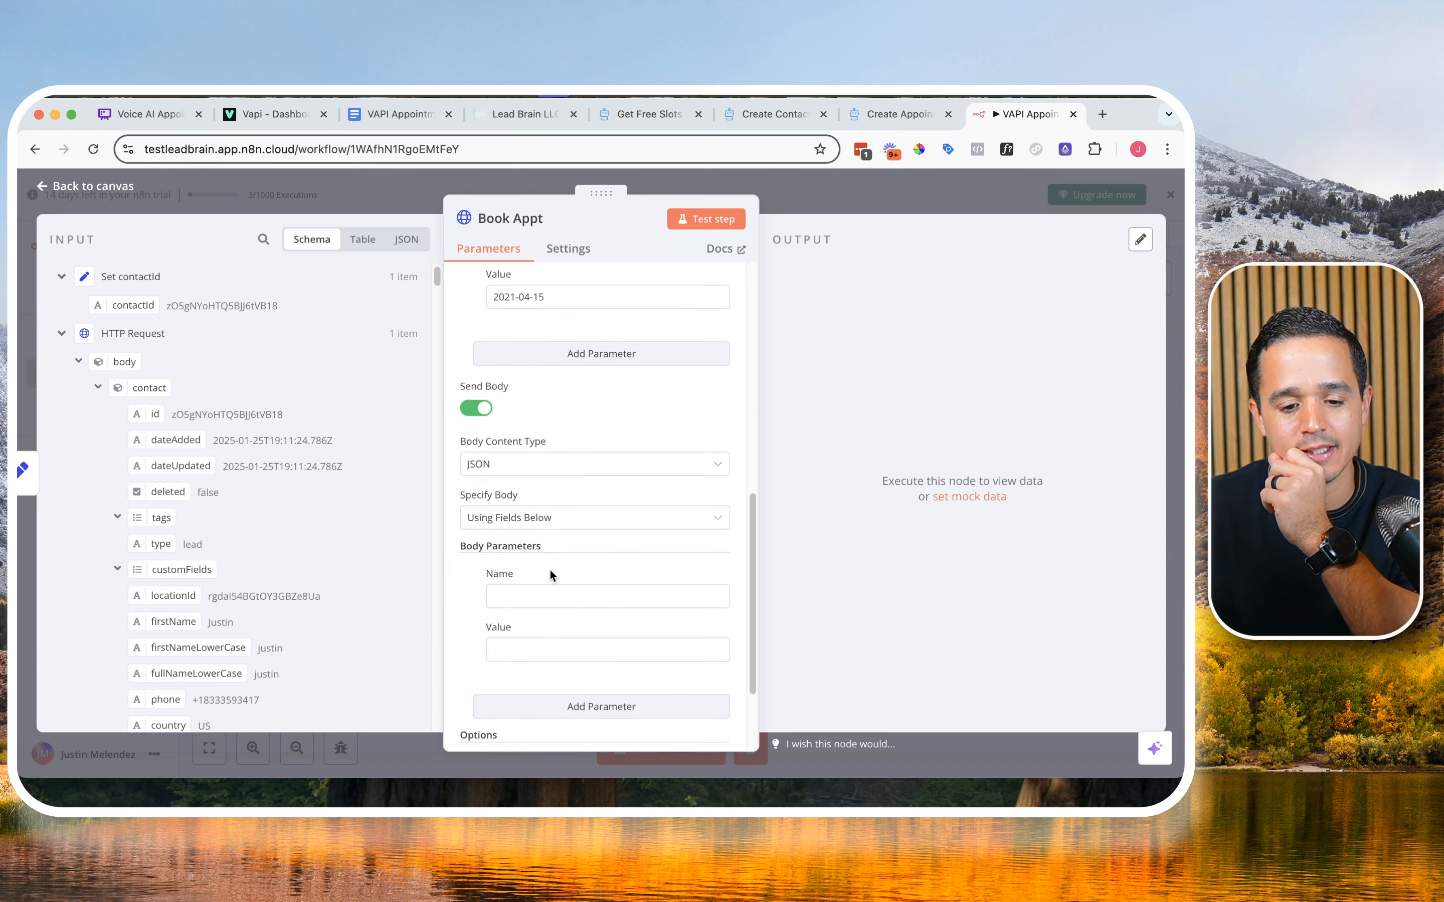
pyautogui.click(547, 534)
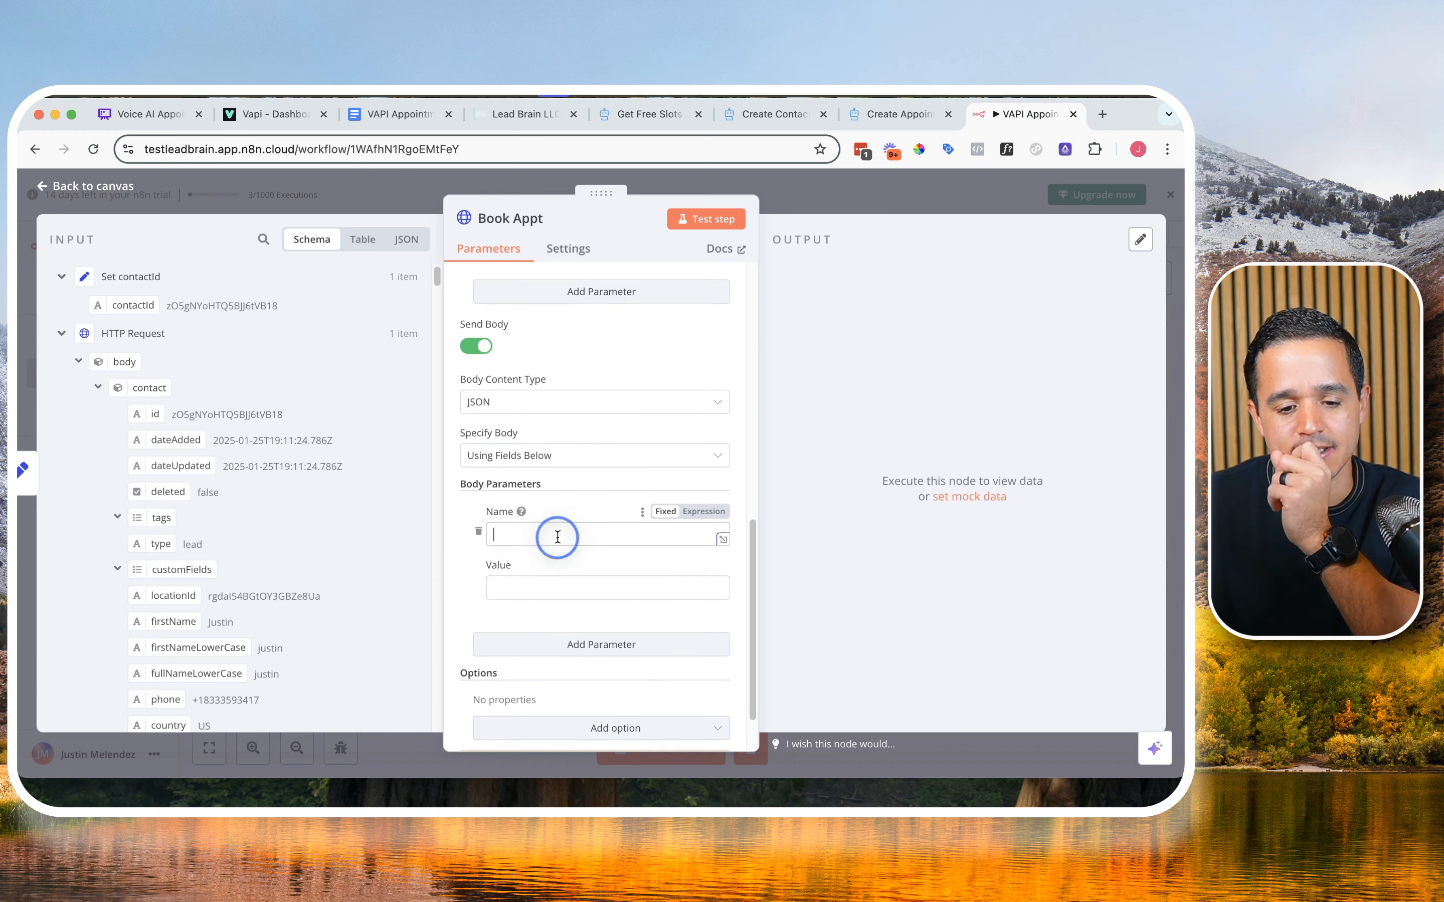
pyautogui.click(872, 115)
pyautogui.doubleClick(405, 365)
pyautogui.press('super+c')
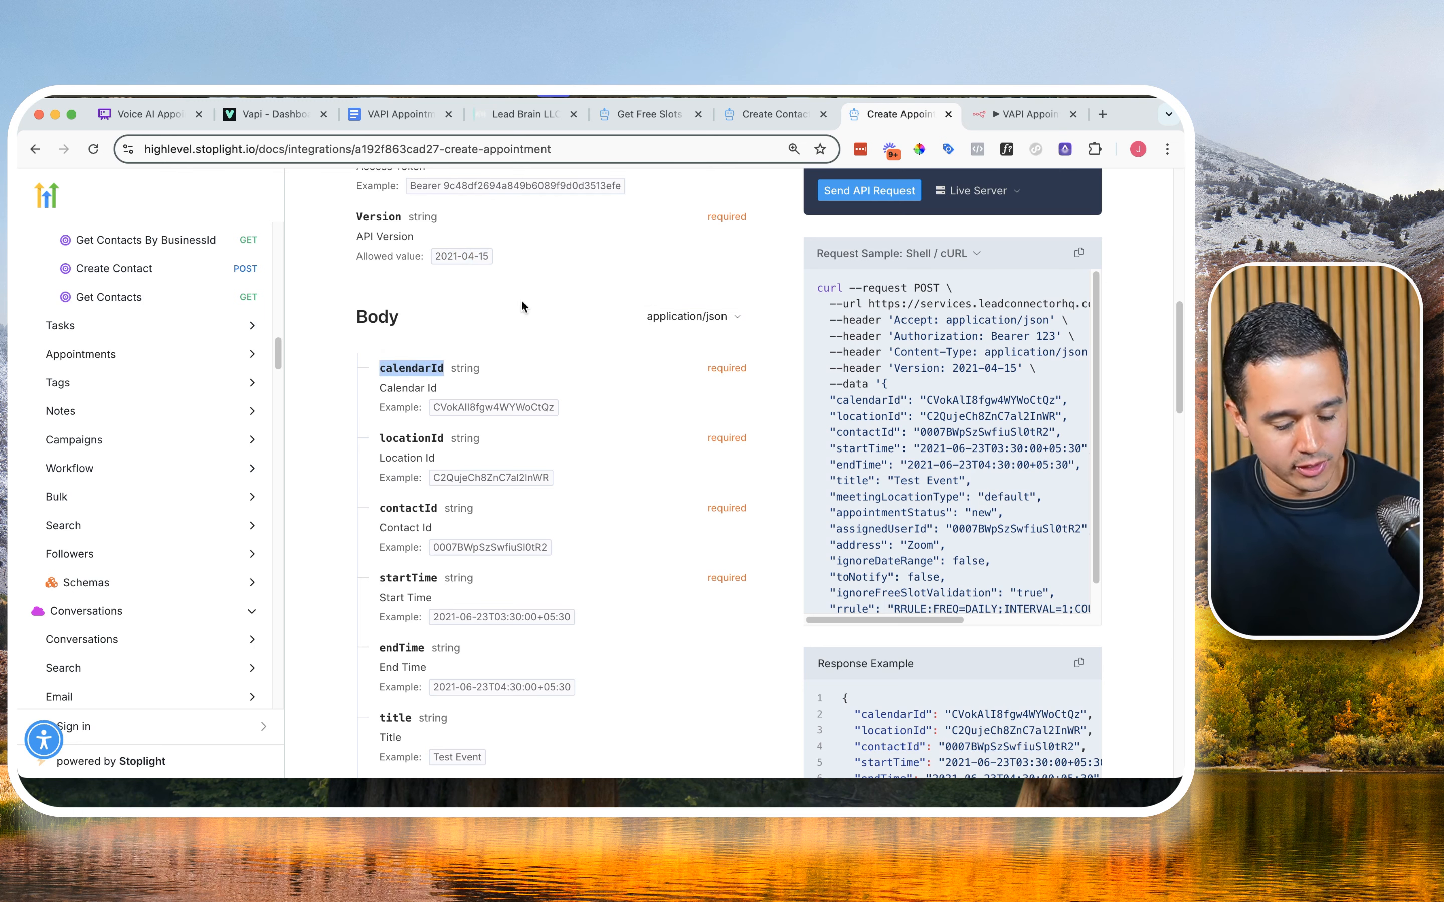
pyautogui.click(1023, 113)
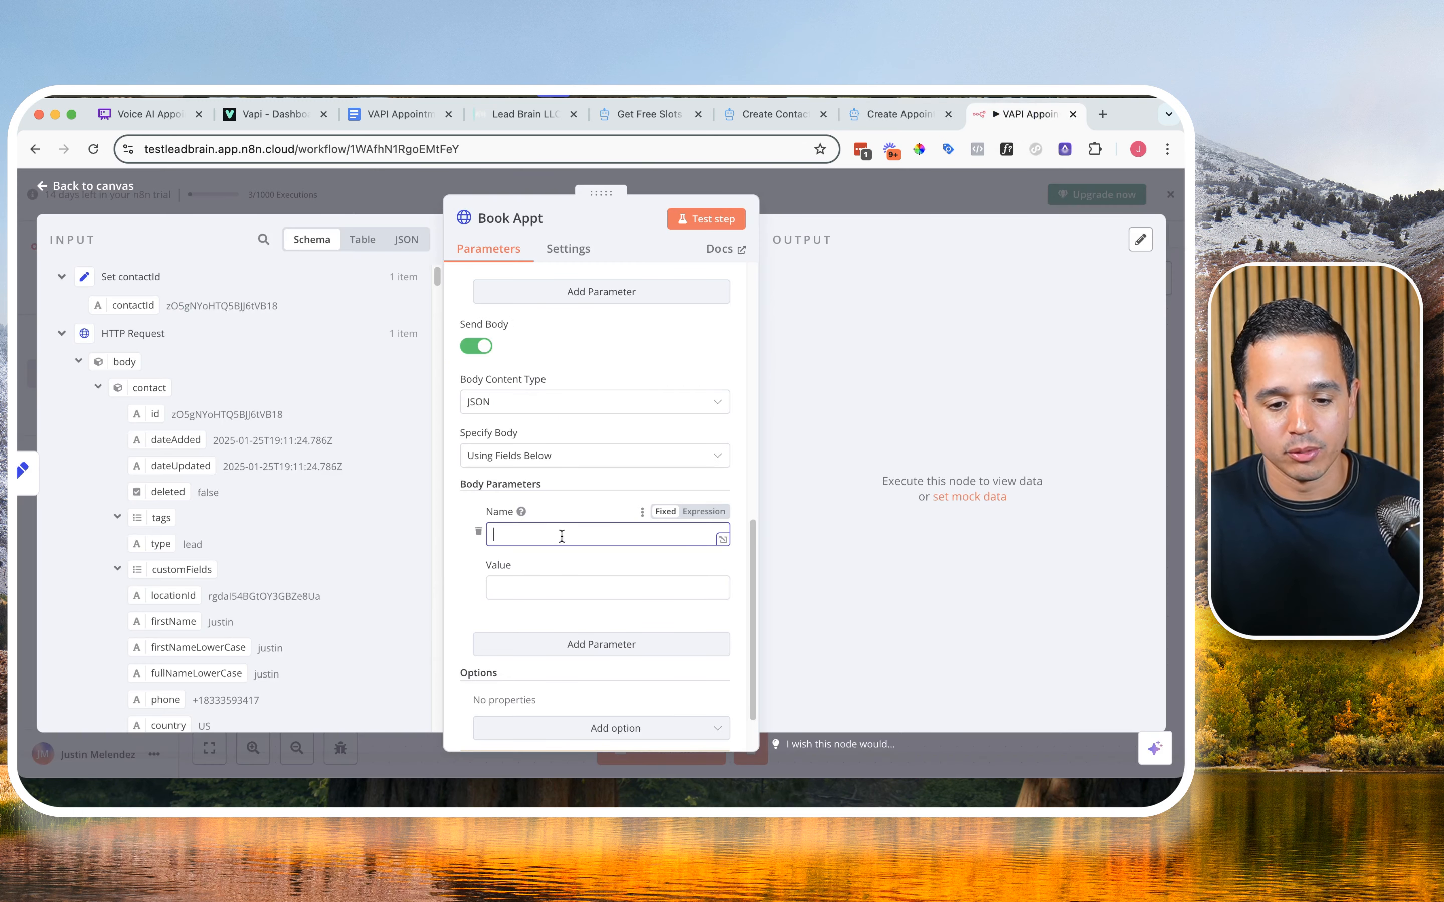
pyautogui.press('super+v')
# Step: Copy the Calendar ID from the VAPI Appointment Booking document and set it as the calendarId parameter's value in Book Appt
pyautogui.click(418, 117)
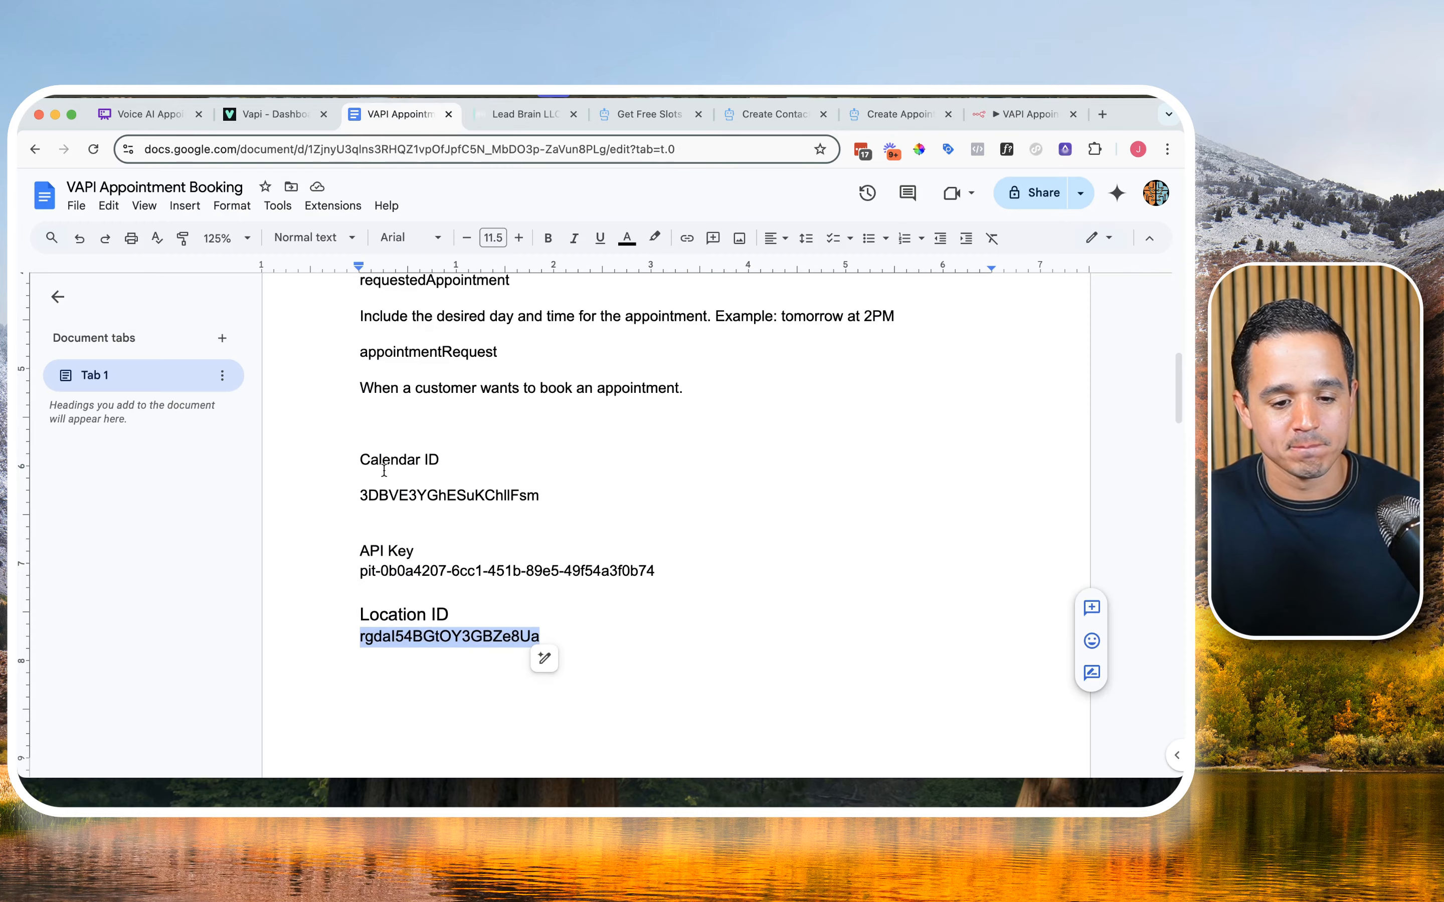
pyautogui.doubleClick(422, 493)
pyautogui.press('super+c')
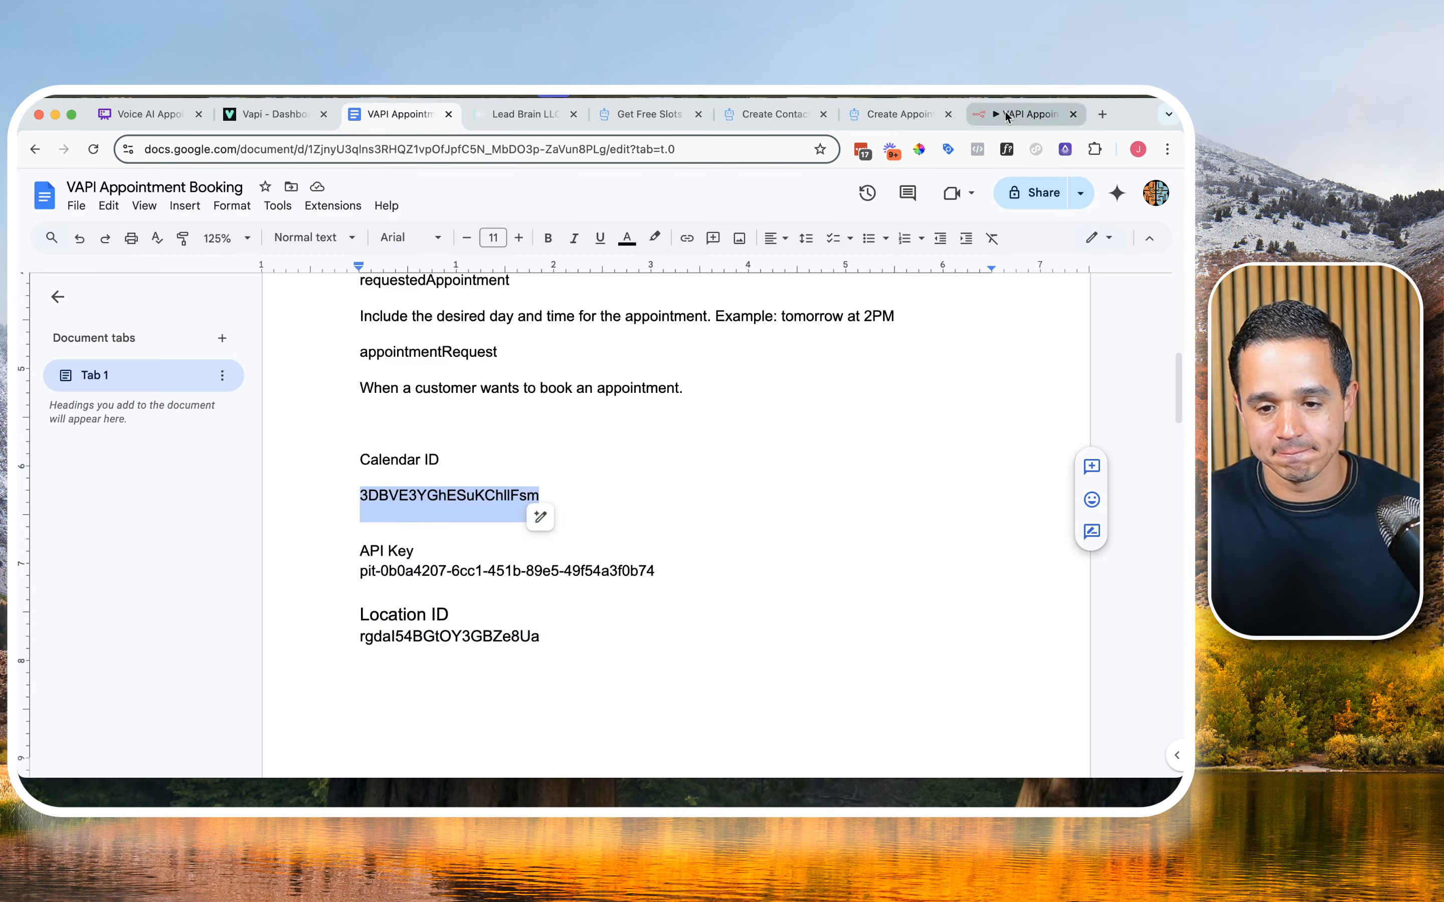
pyautogui.click(1023, 114)
pyautogui.click(570, 583)
pyautogui.press('super+v')
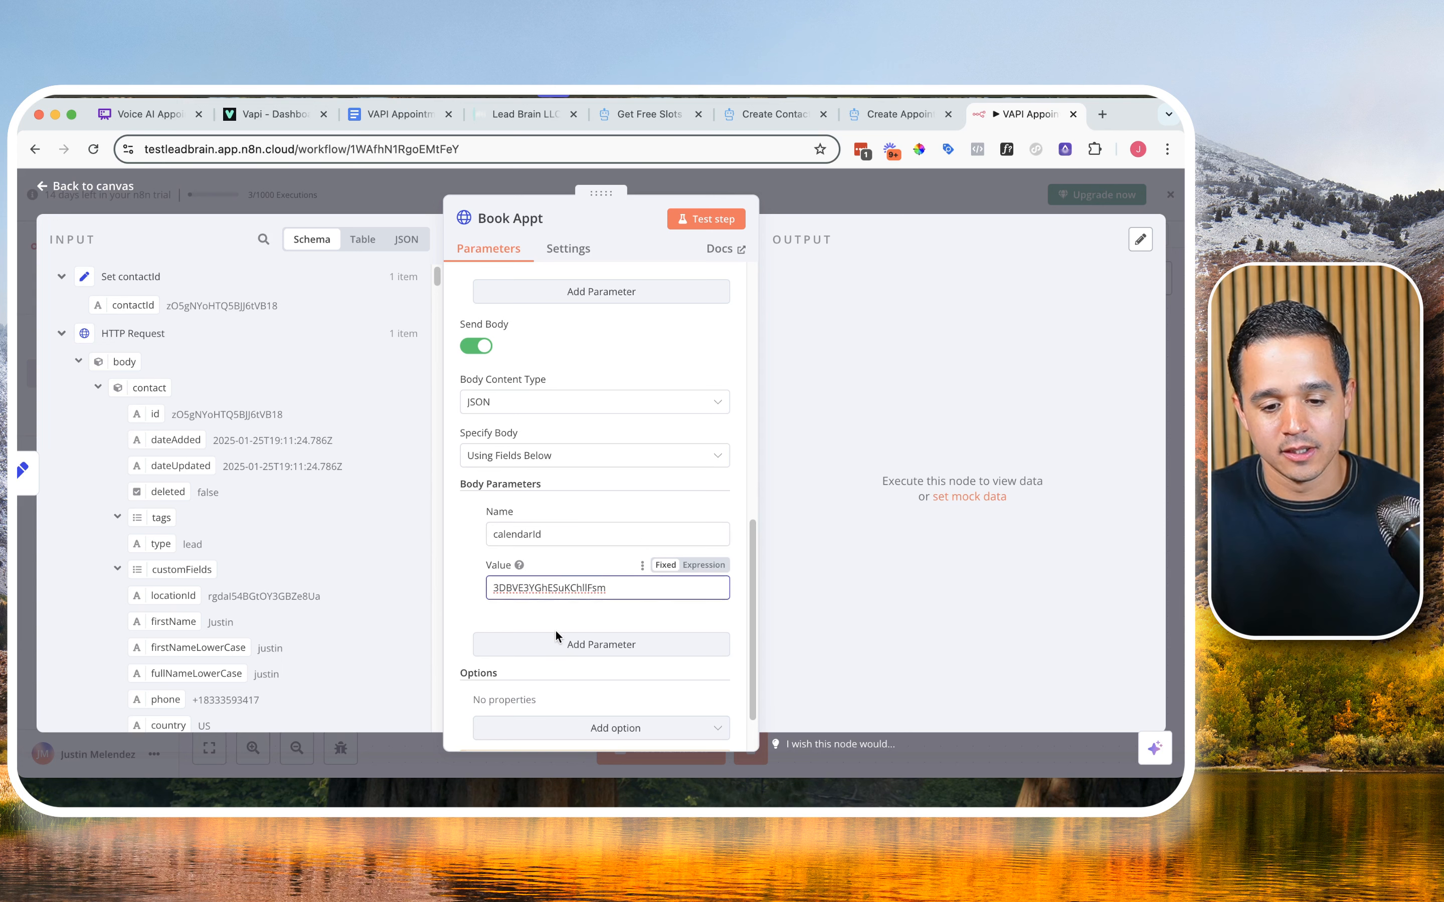
# Step: Add a second body parameter to Book Appt and name it locationId, copied from the Create Appointment docs
pyautogui.click(556, 637)
pyautogui.click(895, 114)
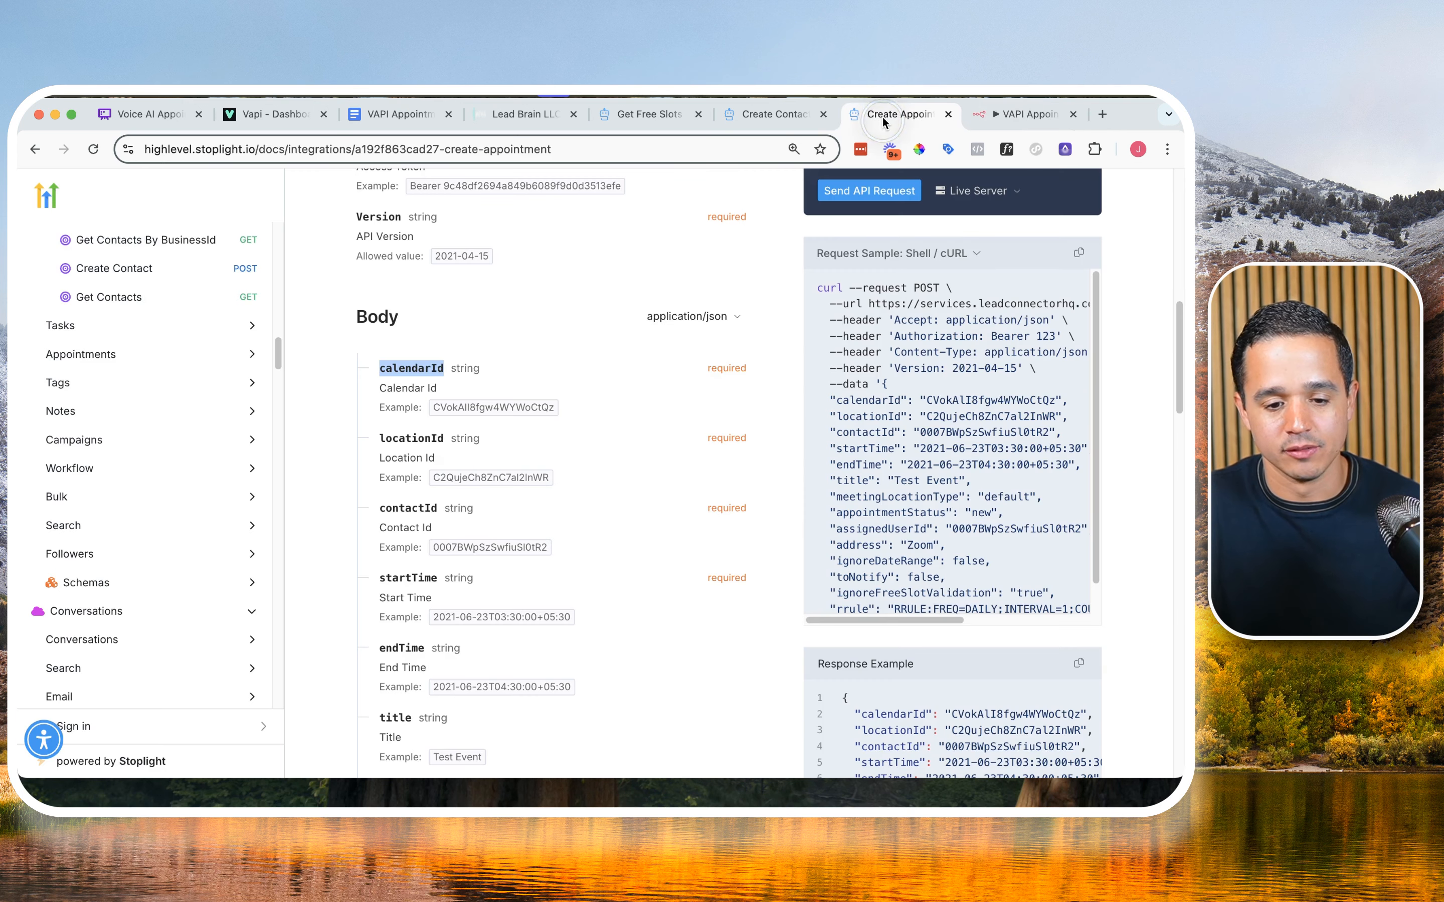
pyautogui.doubleClick(412, 435)
pyautogui.press('super+c')
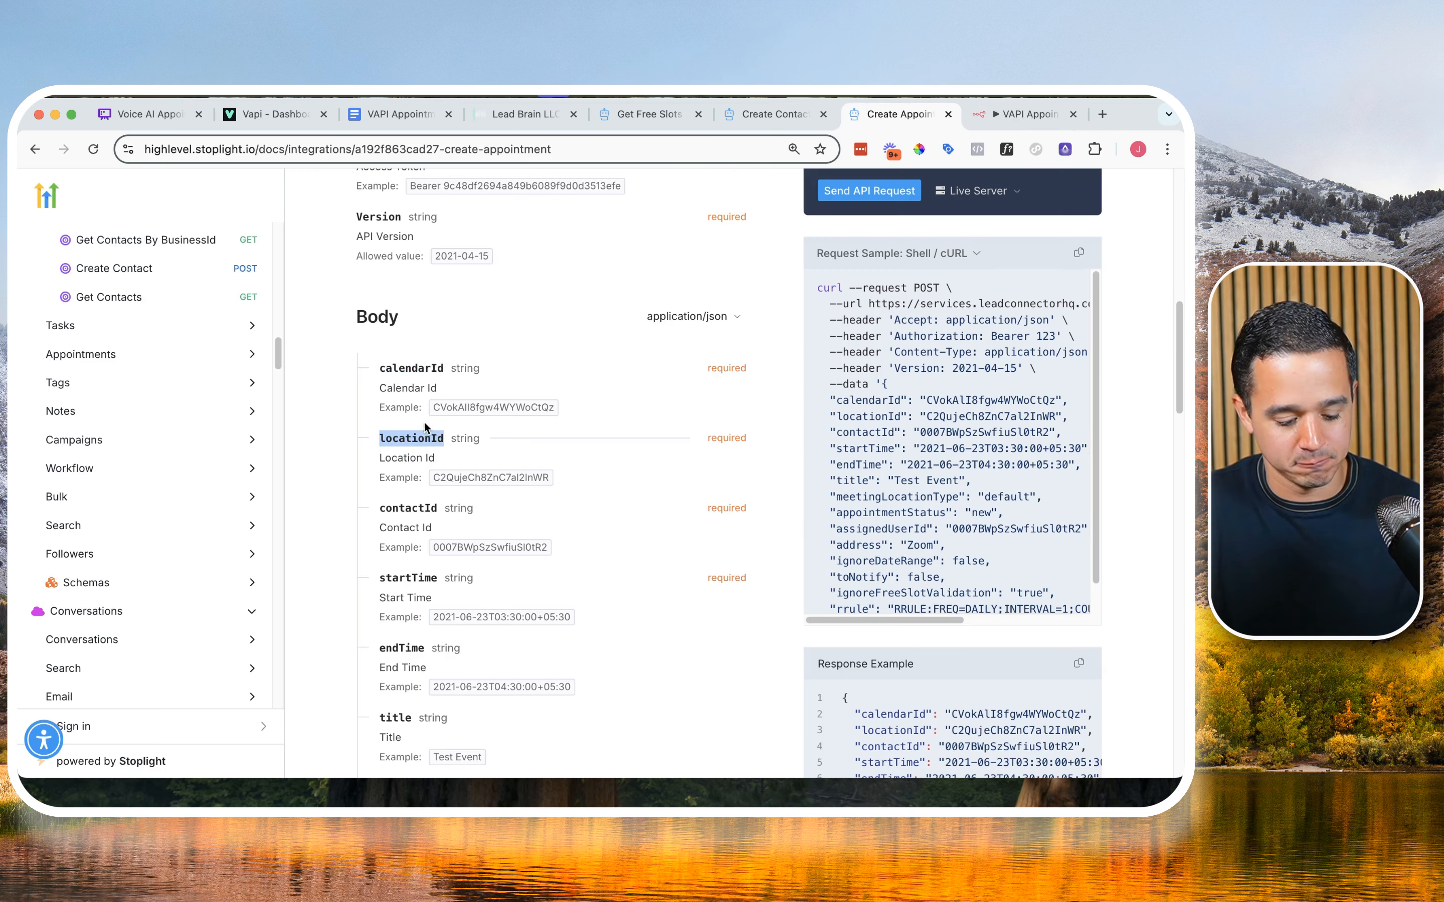
pyautogui.click(983, 95)
pyautogui.click(545, 673)
pyautogui.press('super+v')
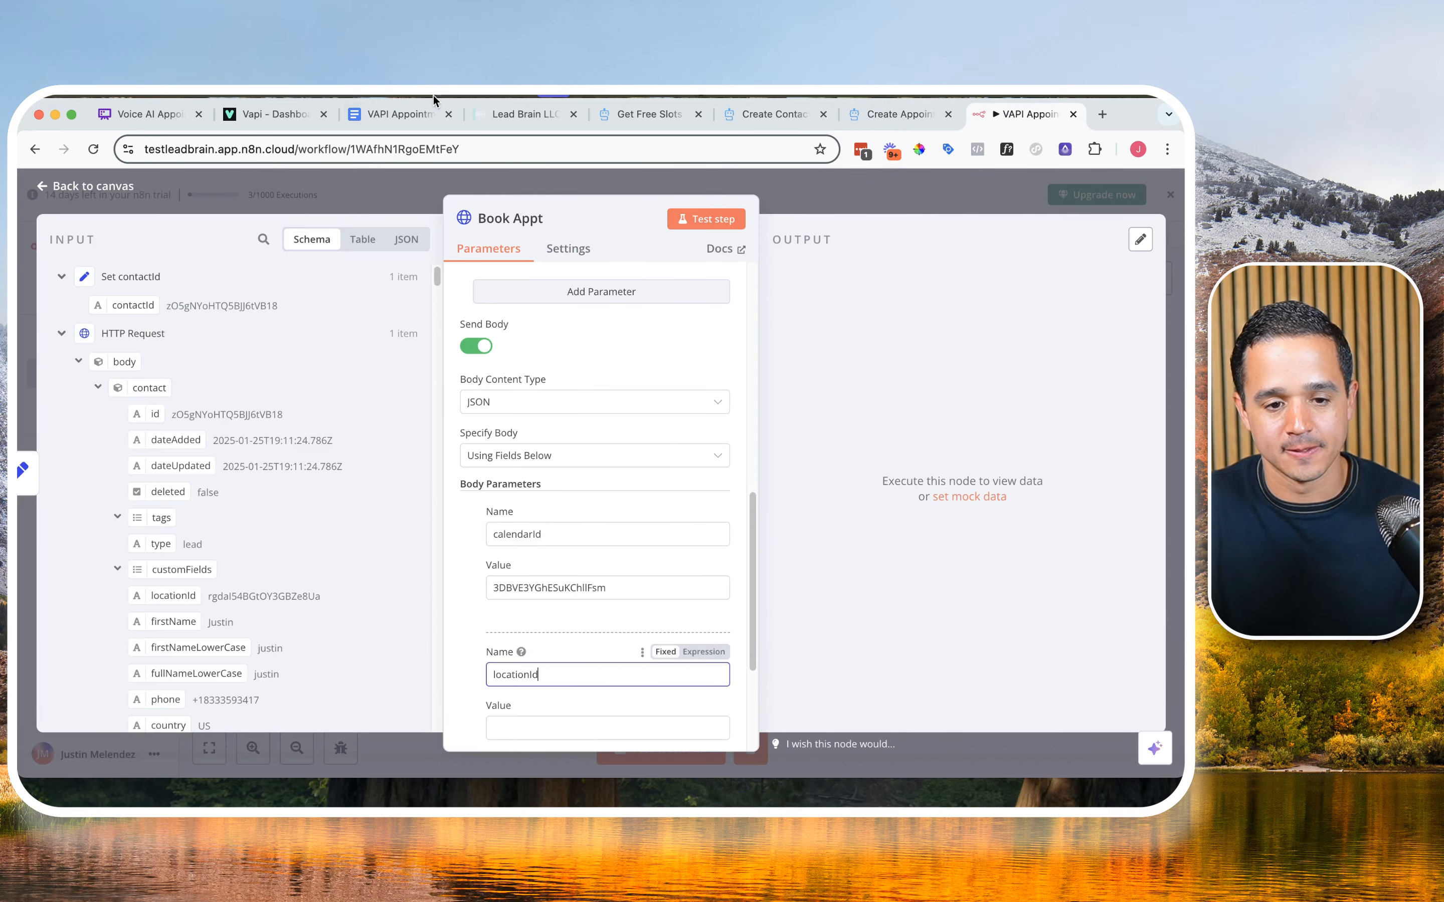
# Step: Copy the Location ID from the VAPI Appointment Booking document and set it as the locationId parameter's value
pyautogui.click(386, 124)
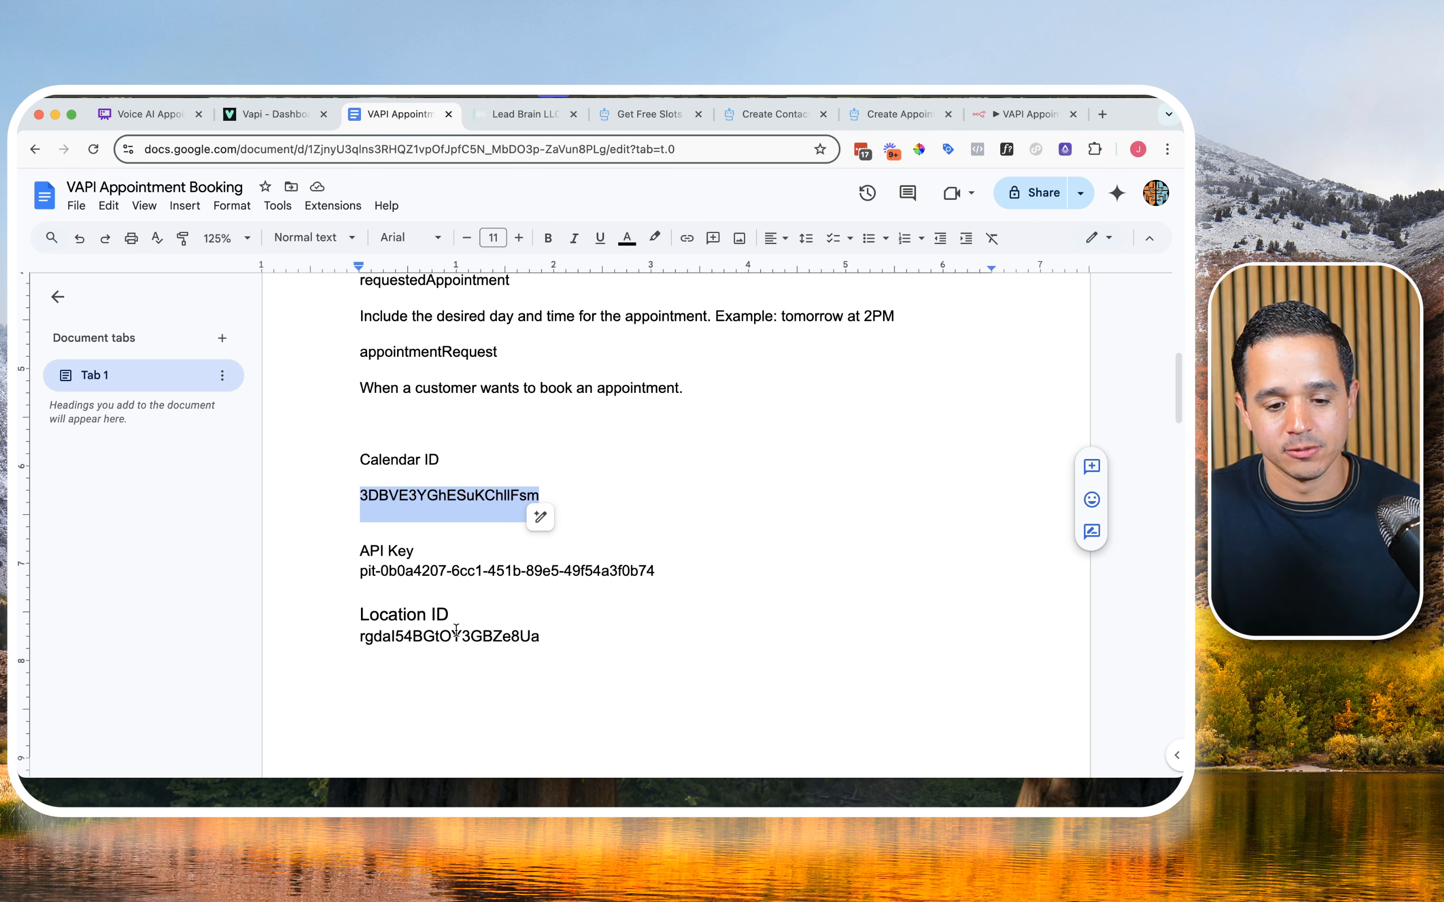
pyautogui.doubleClick(456, 634)
pyautogui.press('super+c')
pyautogui.click(1023, 114)
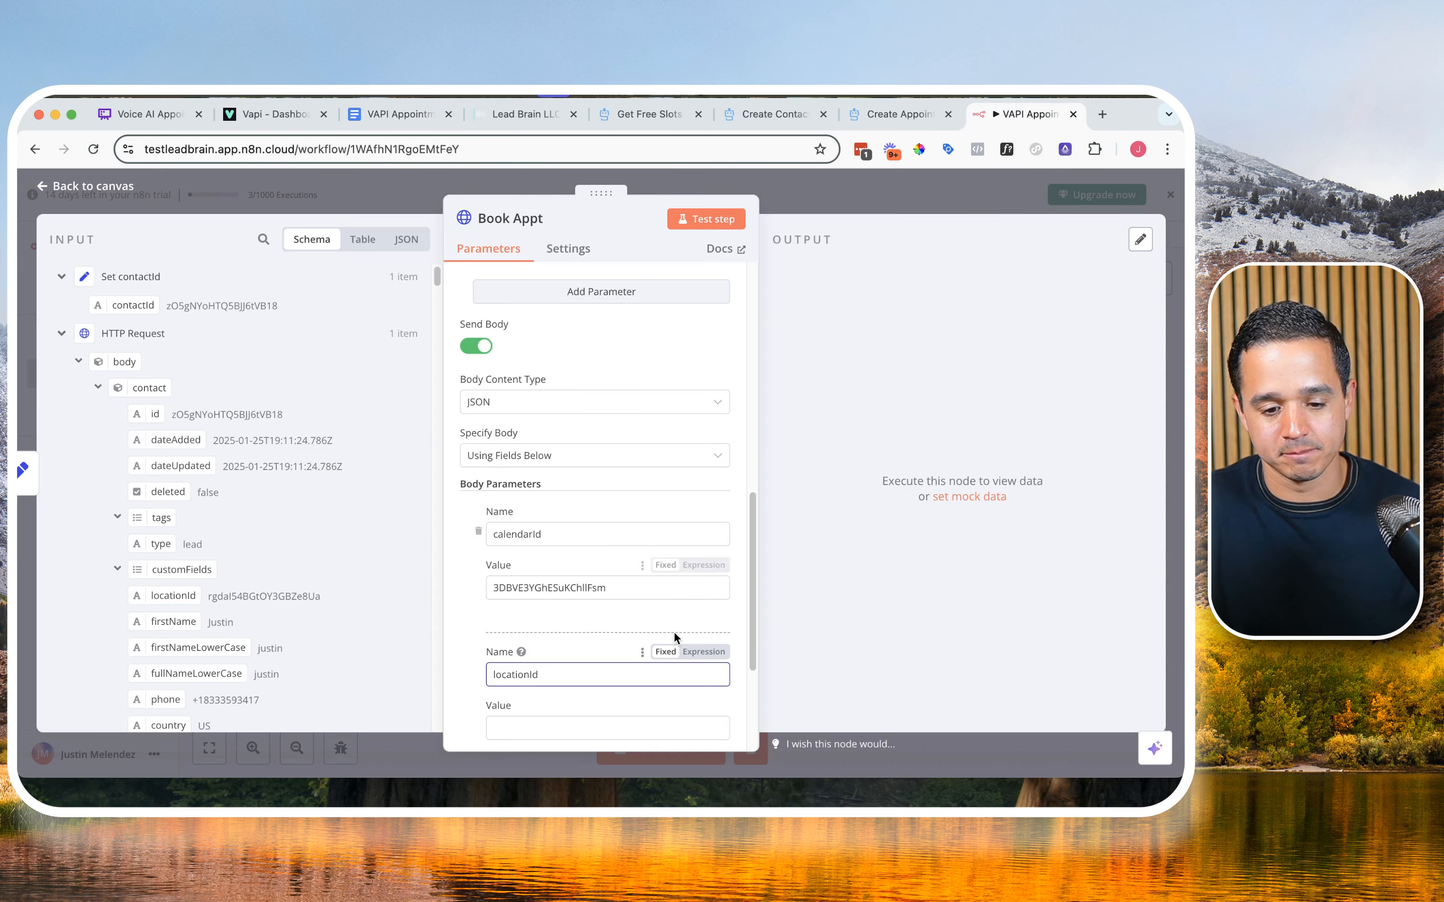
pyautogui.click(637, 725)
pyautogui.press('super+v')
pyautogui.scroll(-3, 603, 596)
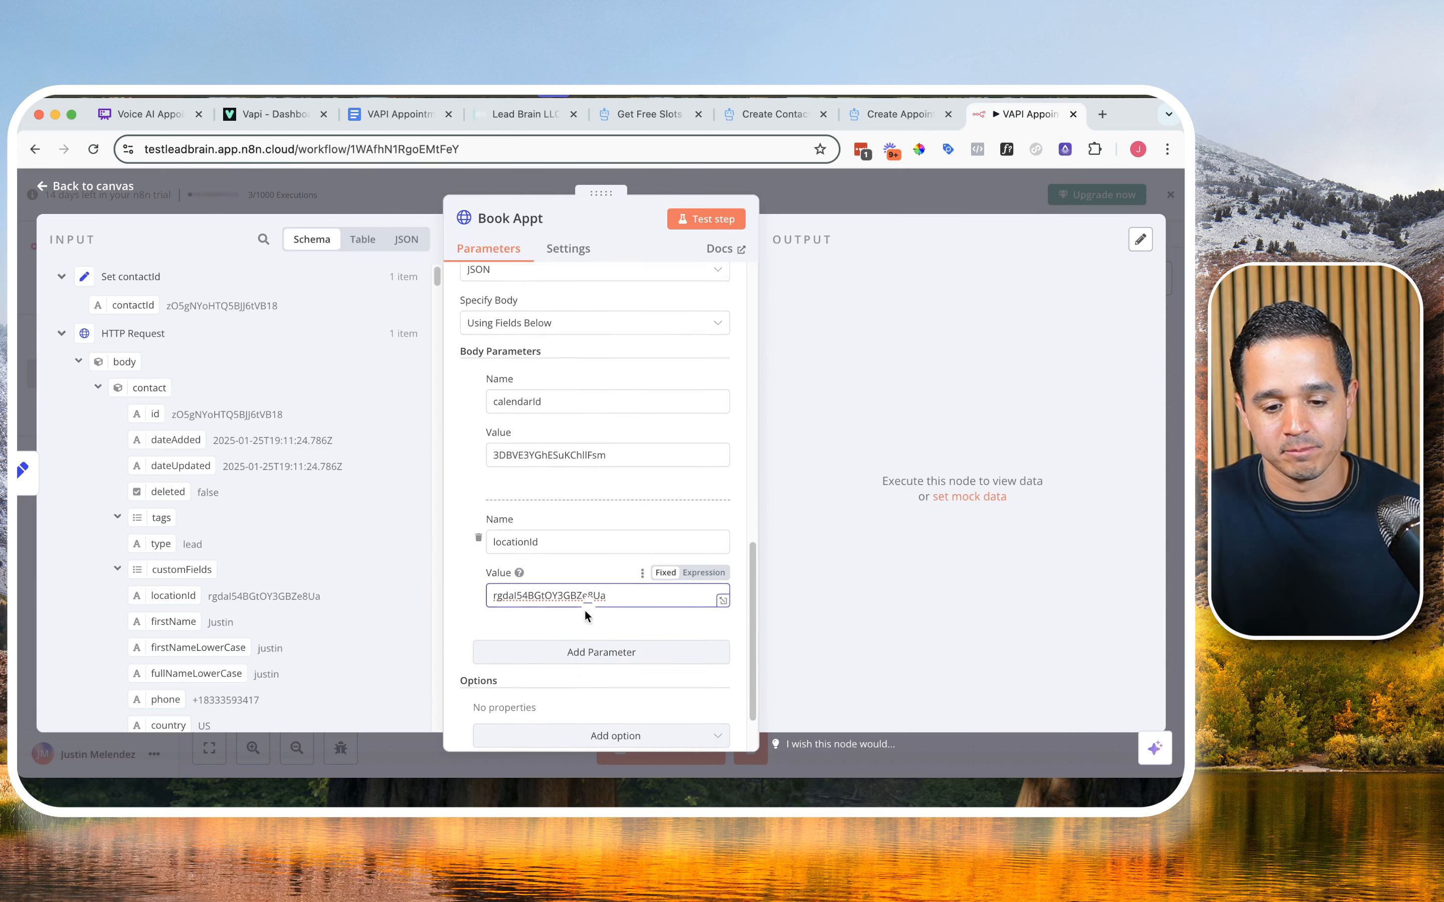
# Step: Add a third body parameter to Book Appt and name it contactId, copied from the Create Appointment docs
pyautogui.click(571, 648)
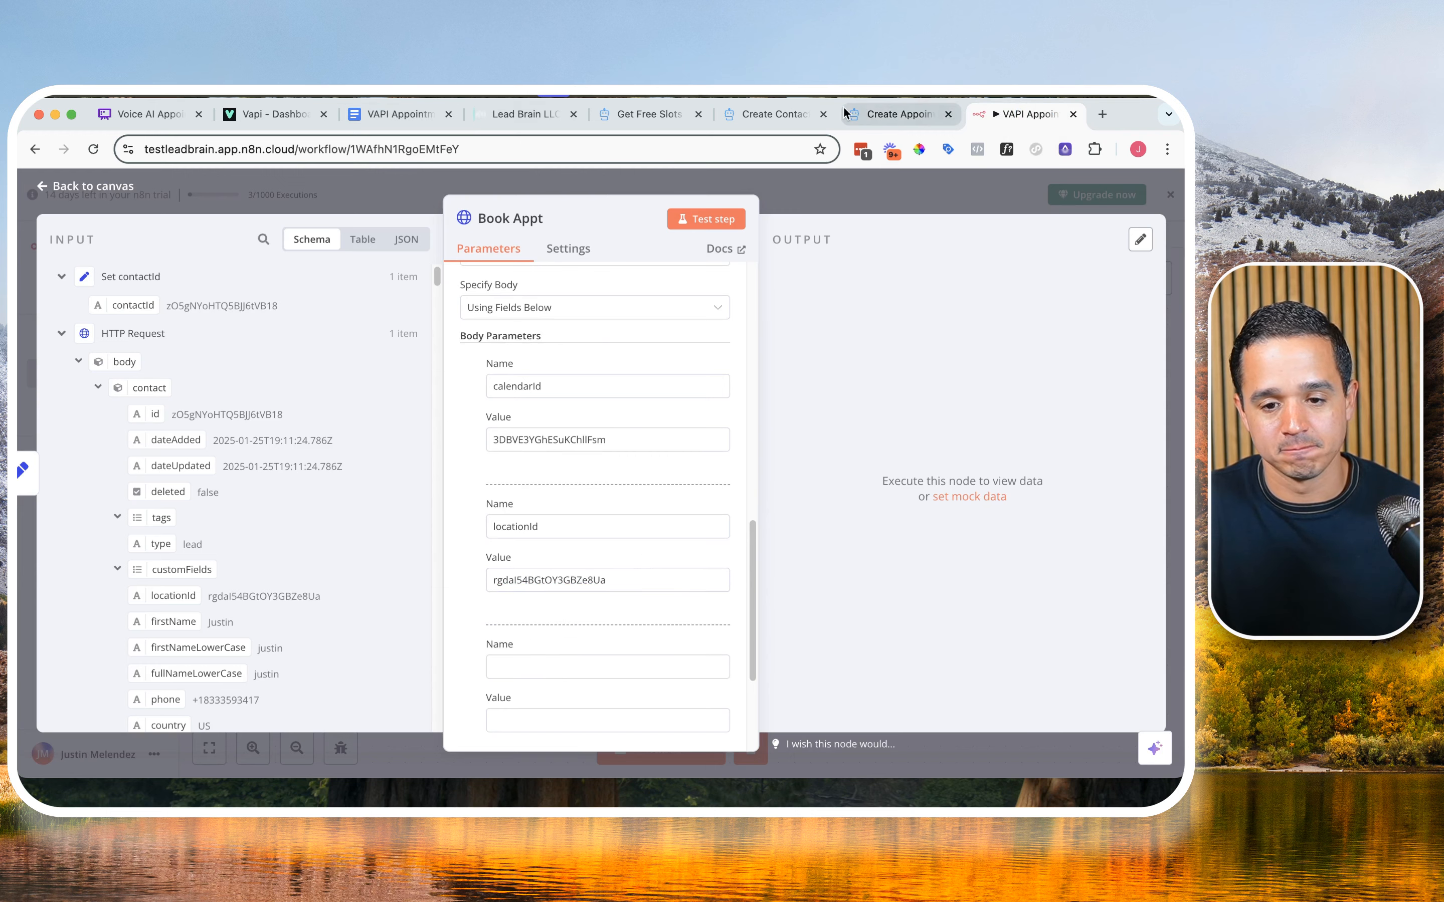
pyautogui.click(860, 114)
pyautogui.doubleClick(413, 507)
pyautogui.press('super+c')
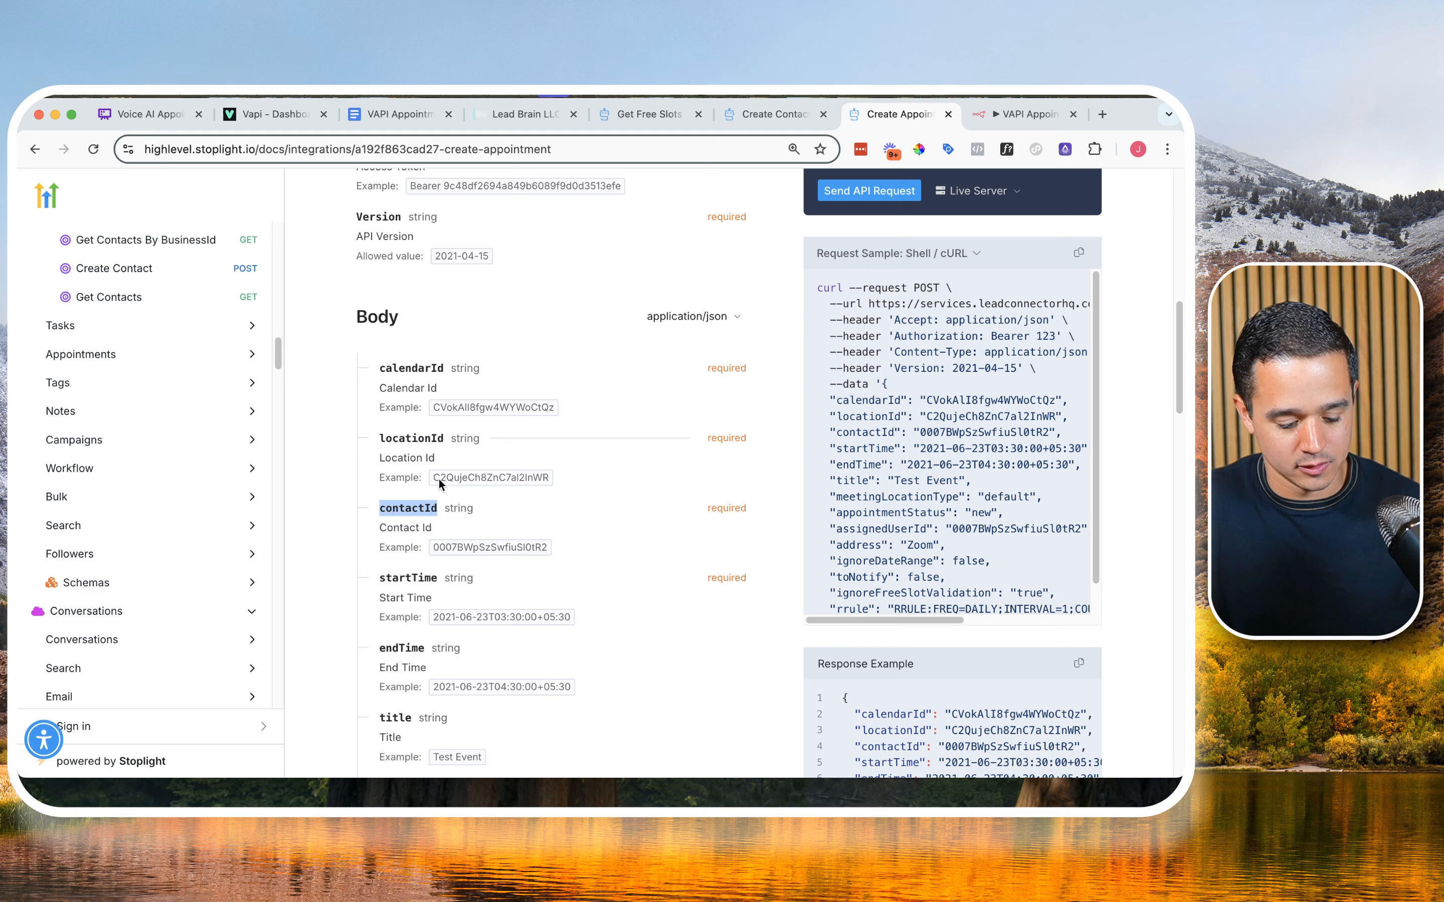
pyautogui.click(1026, 114)
pyautogui.click(563, 658)
pyautogui.press('super+v')
# Step: Map the contactId parameter's value to the contactId output of the Set contactId node
pyautogui.scroll(-5, 563, 644)
pyautogui.click(546, 577)
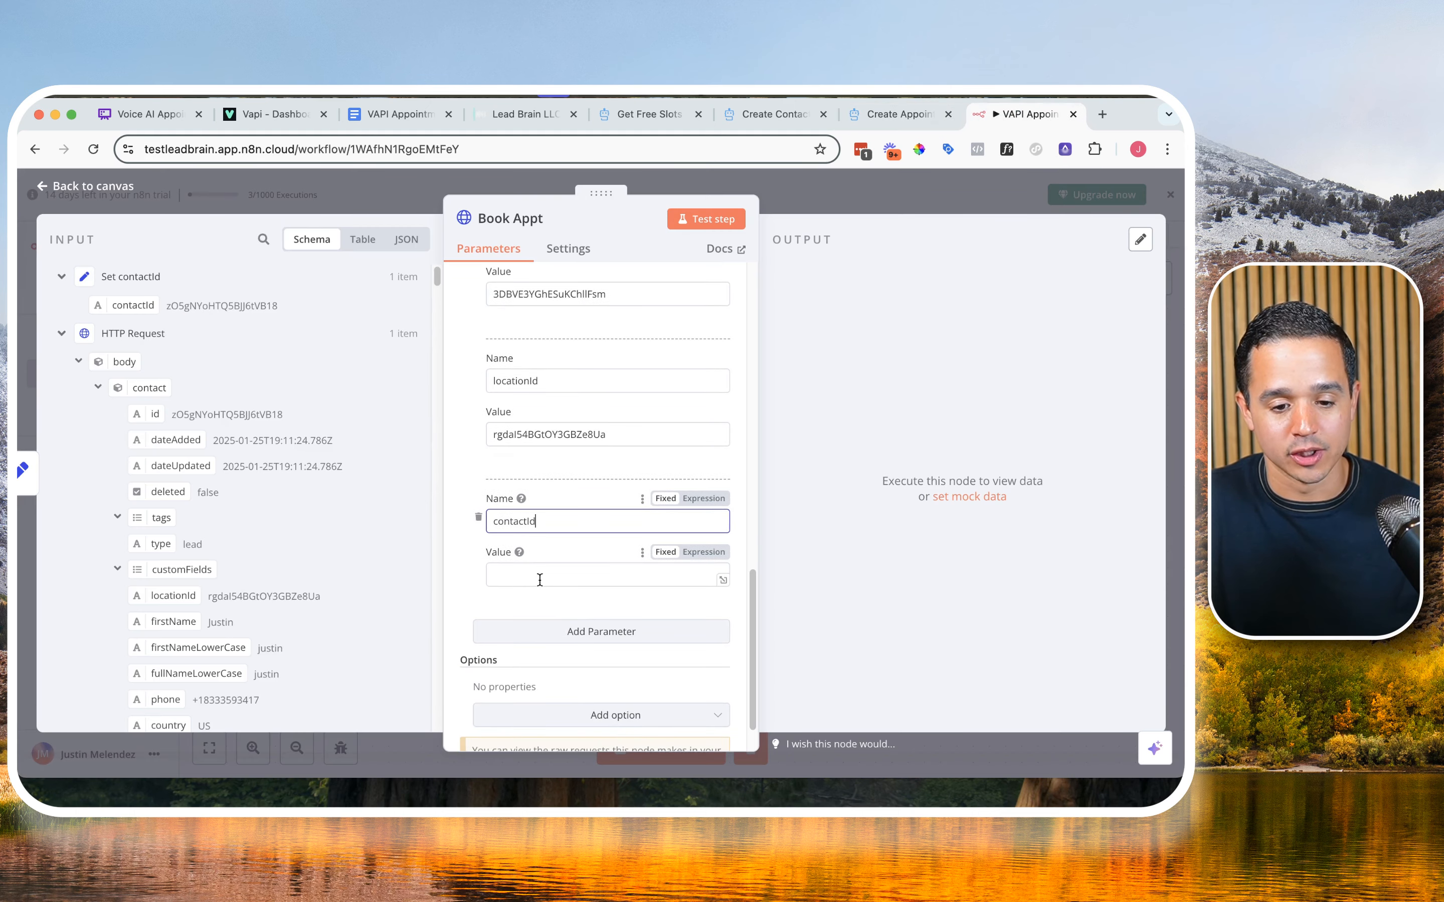
pyautogui.moveTo(122, 301); pyautogui.dragTo(527, 579)
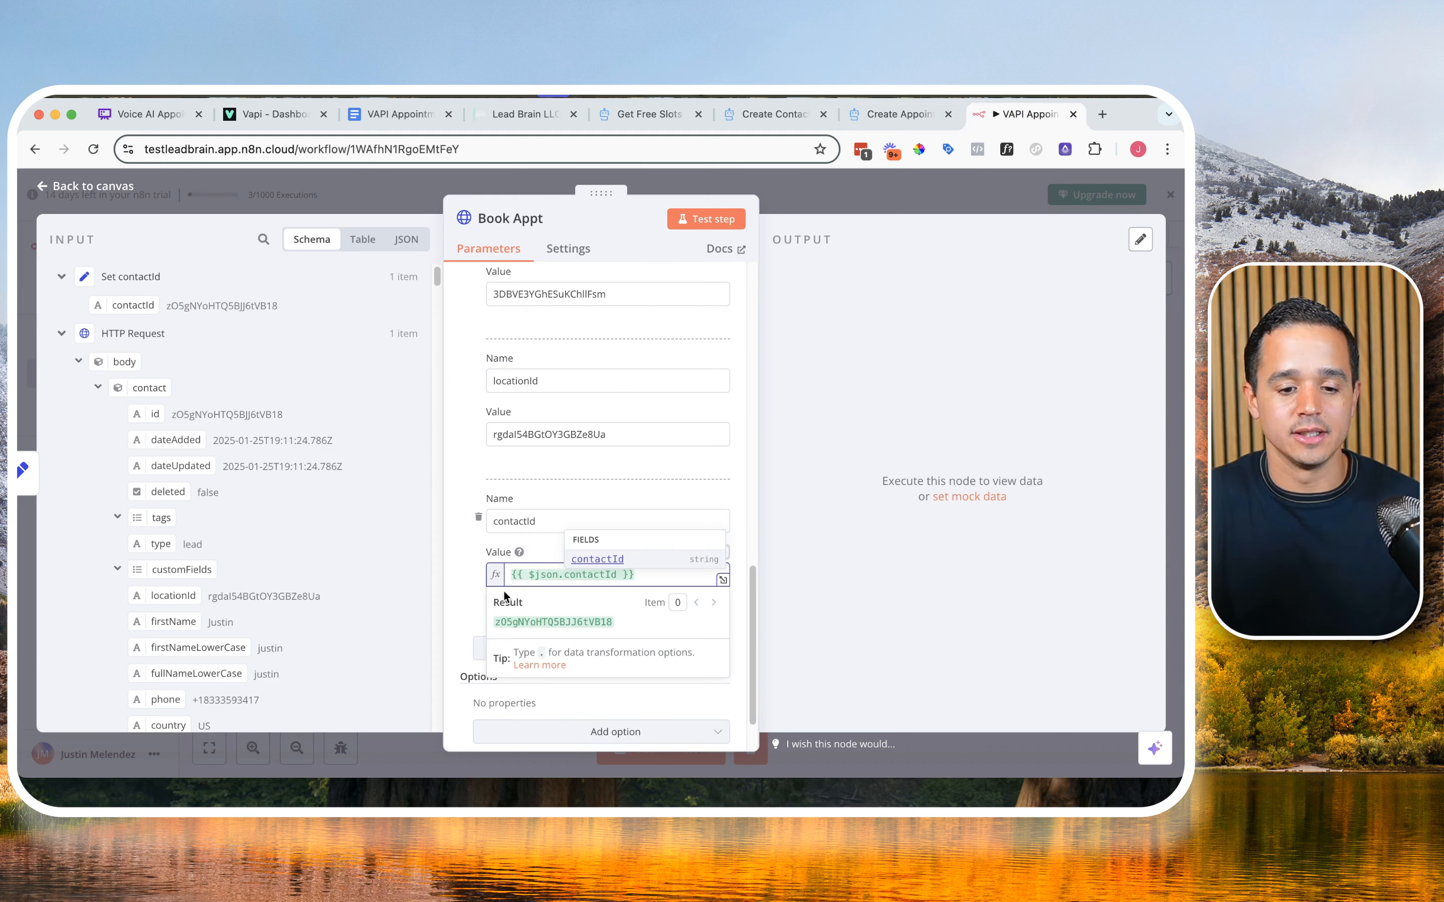
pyautogui.click(460, 593)
# Step: Add a fourth body parameter to Book Appt and name it startTime, copied from the Create Appointment docs
pyautogui.scroll(-1, 528, 579)
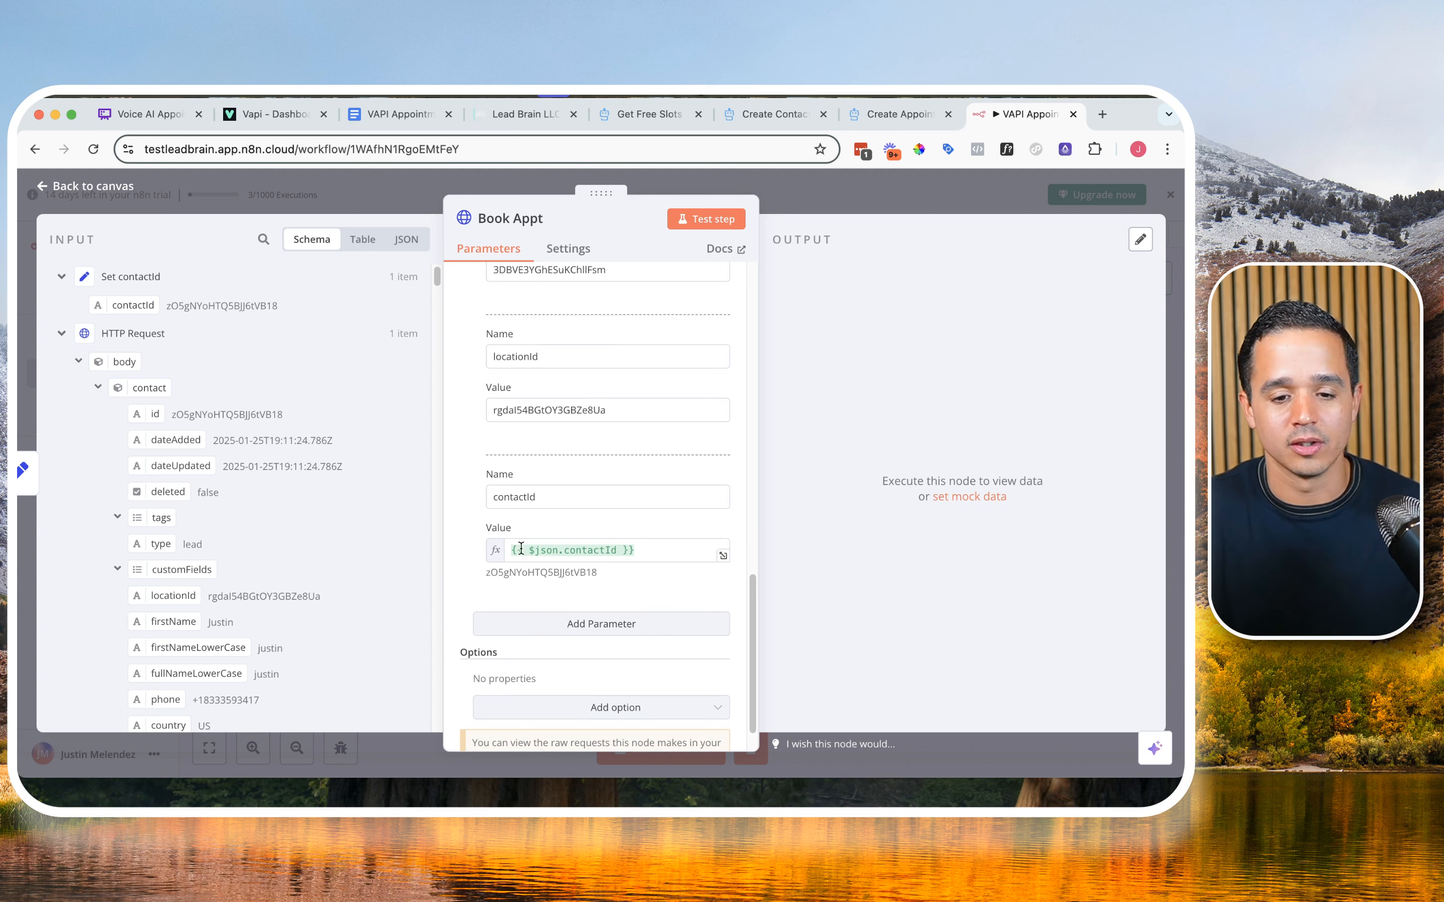
pyautogui.click(904, 122)
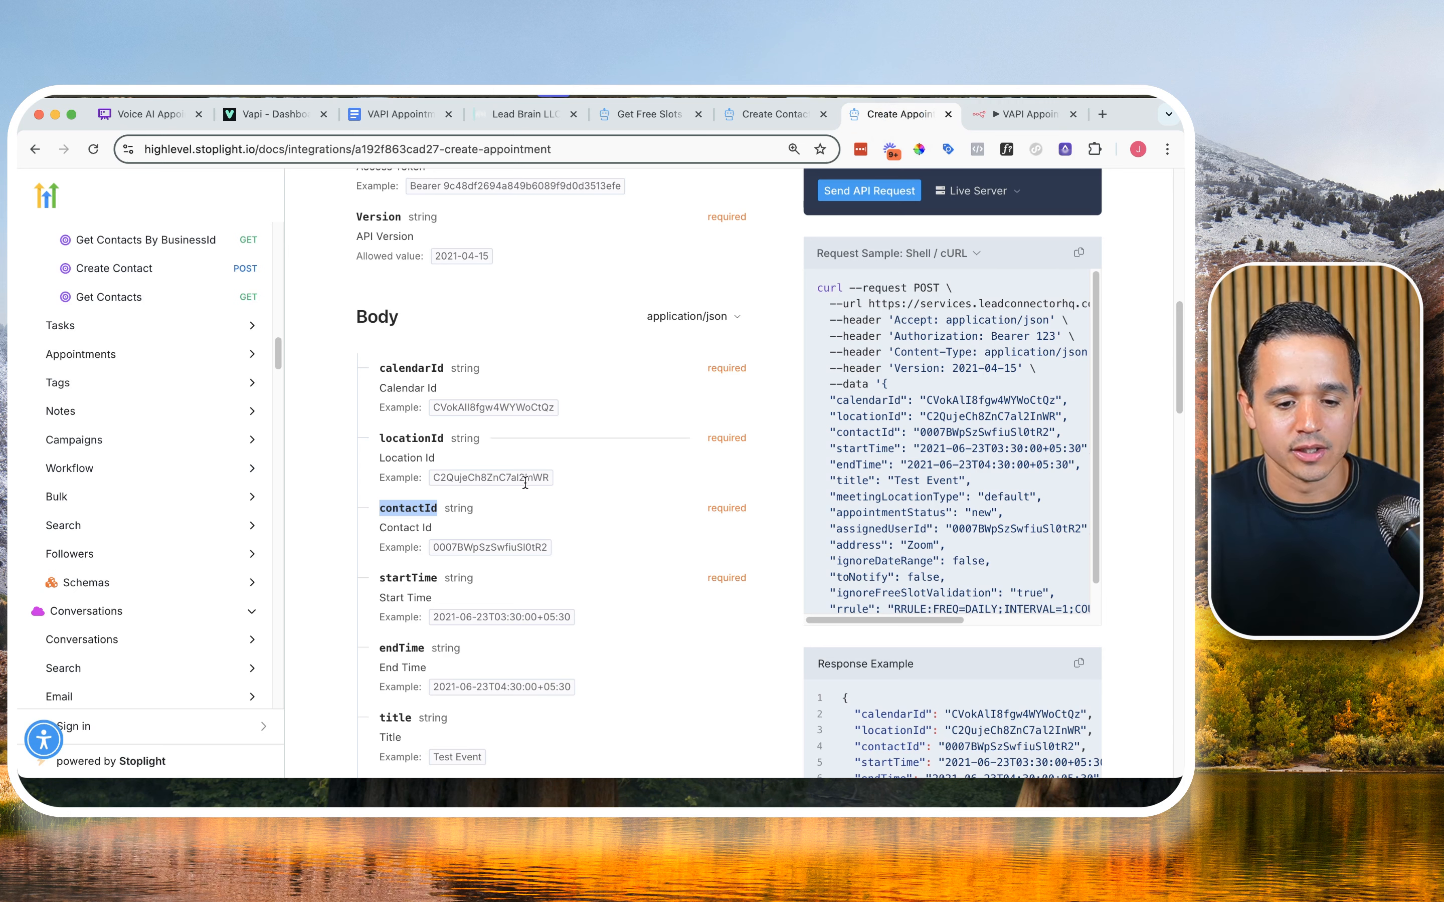
pyautogui.doubleClick(408, 578)
pyautogui.press('super+c')
pyautogui.click(993, 119)
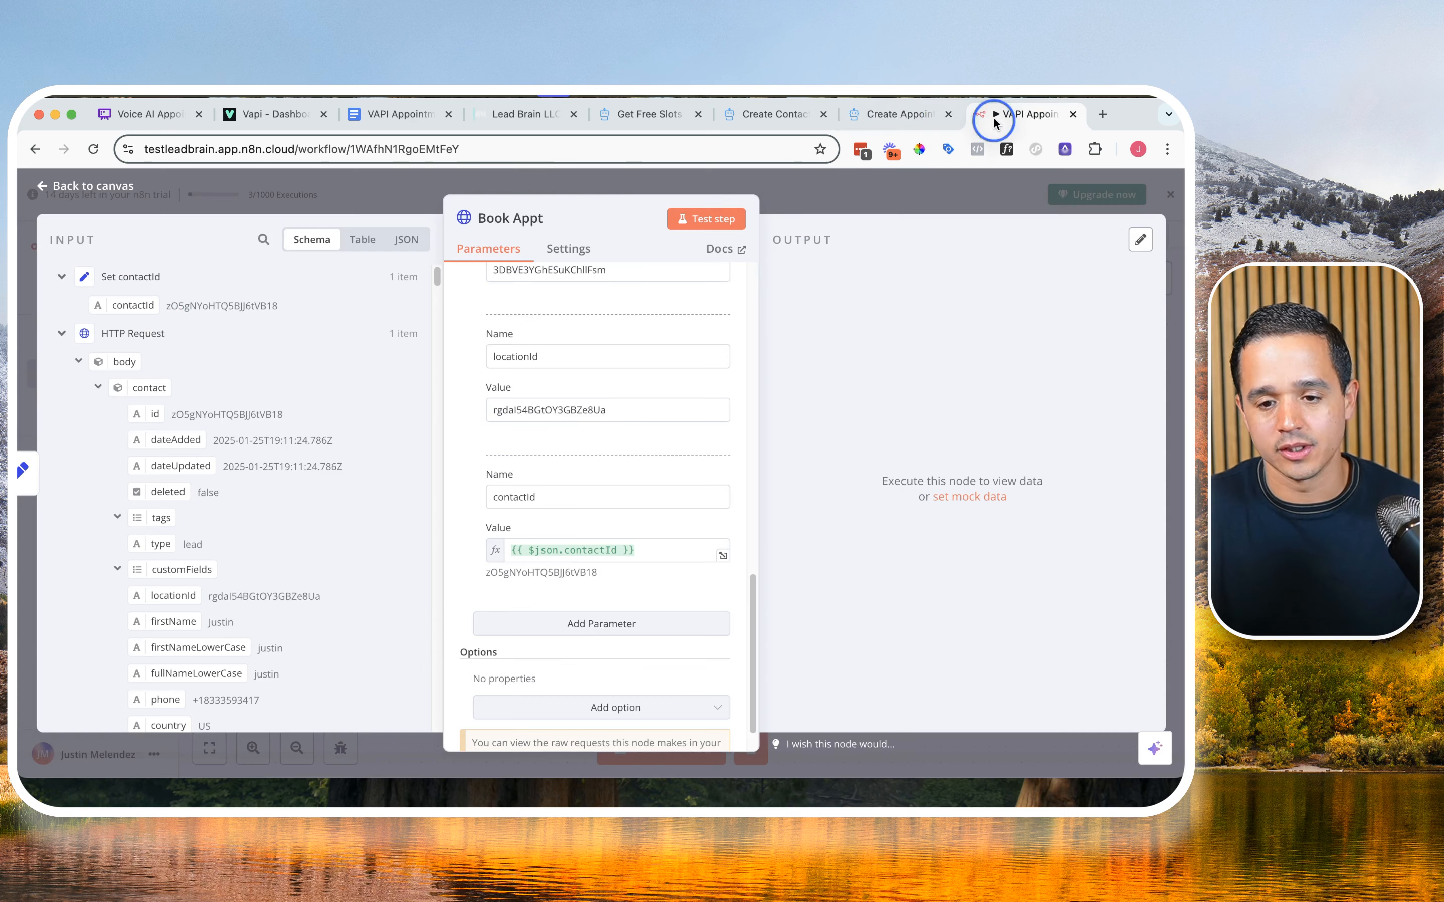
pyautogui.click(564, 635)
pyautogui.click(541, 657)
pyautogui.press('super+v')
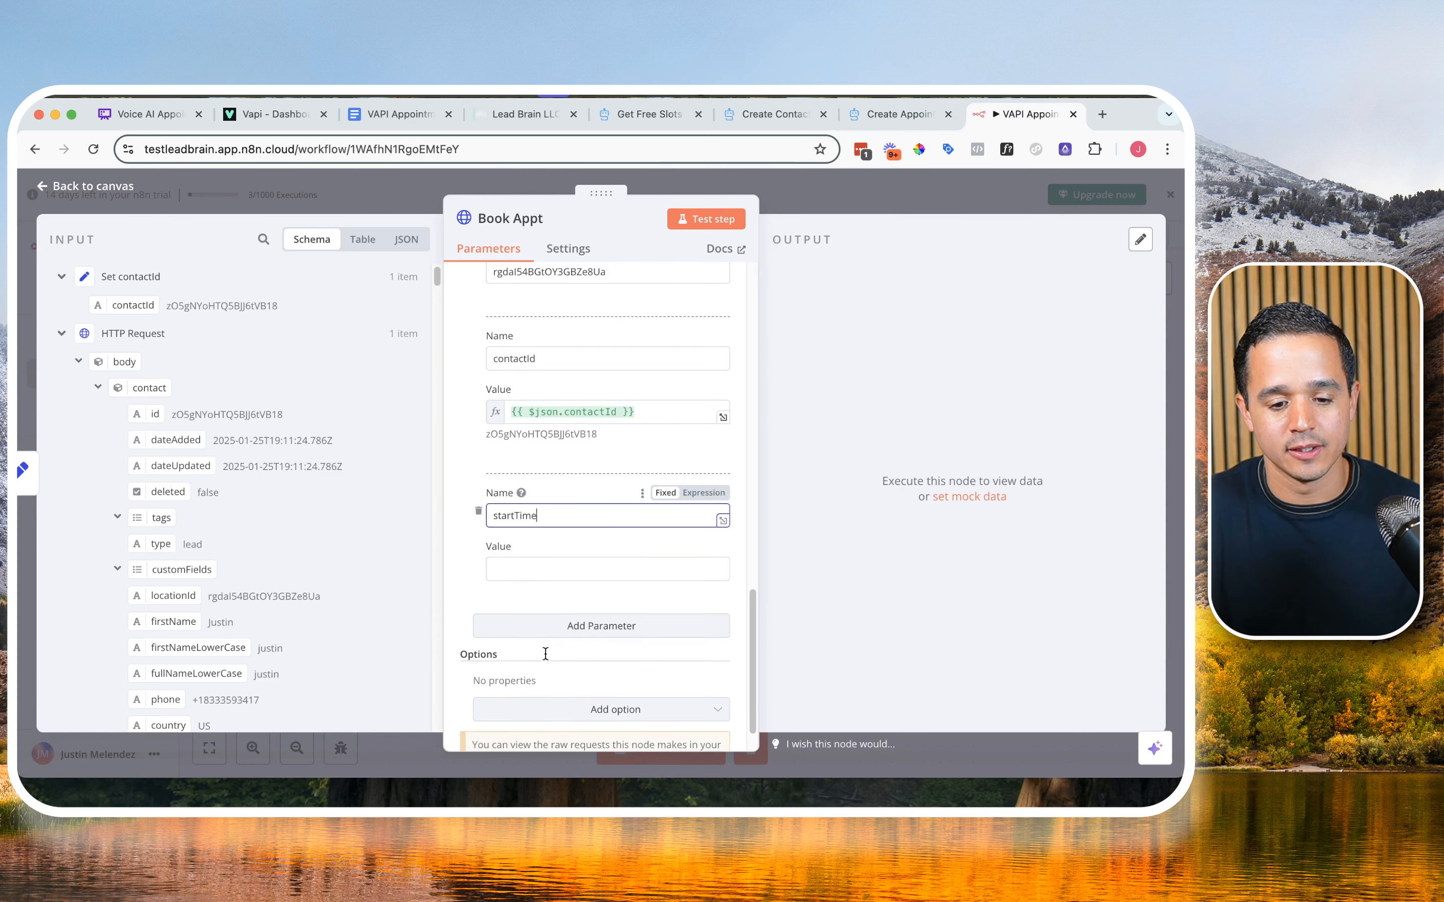
# Step: Map the startTime parameter's value to the startTime output of the Start/End Date Formatter node
pyautogui.click(517, 574)
pyautogui.scroll(-3, 189, 383)
pyautogui.scroll(3, 190, 379)
pyautogui.click(58, 287)
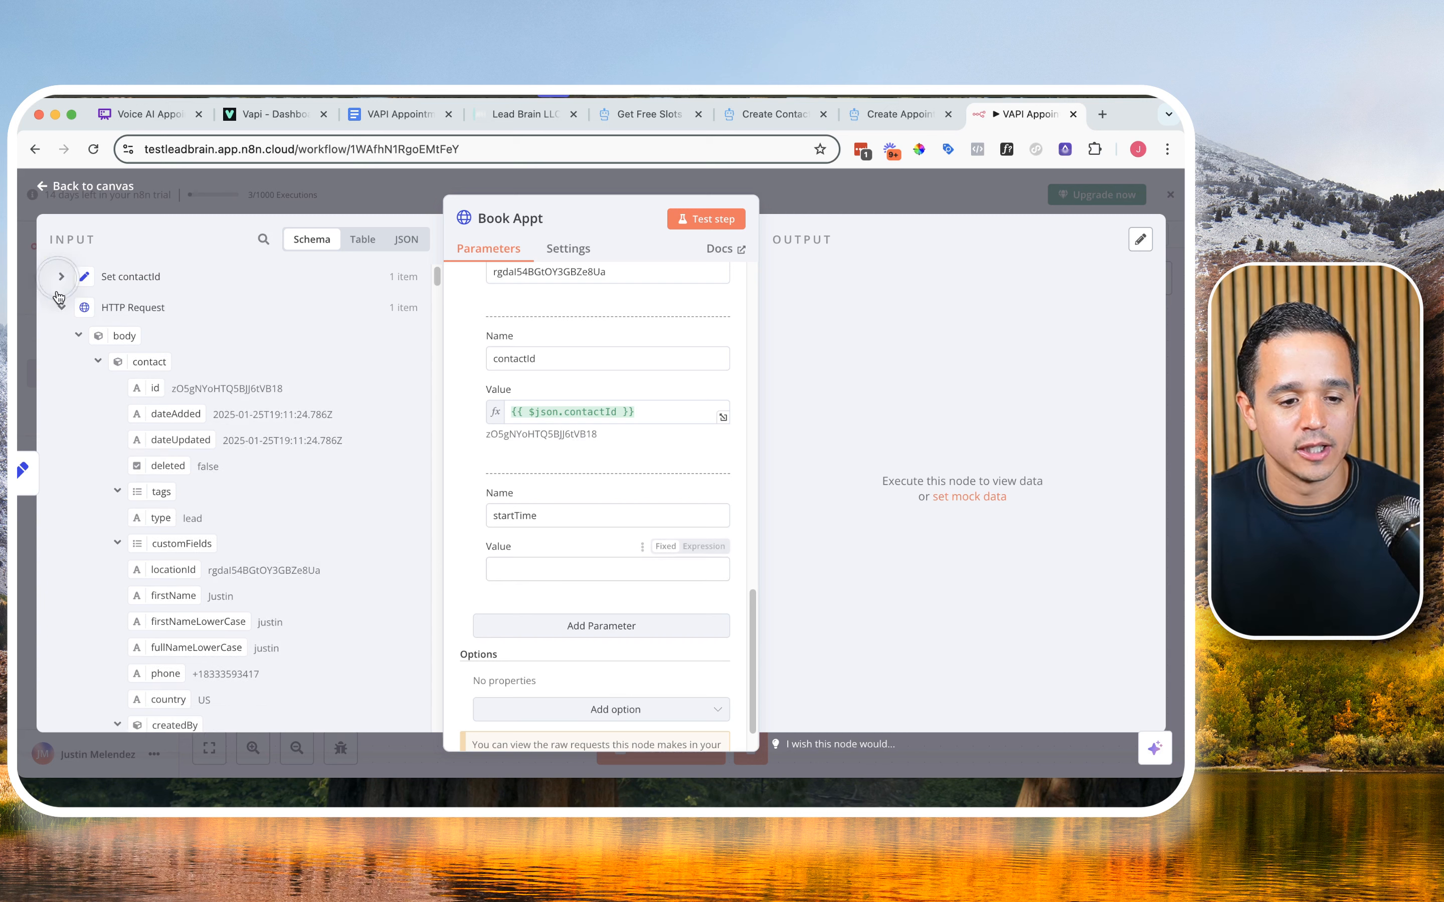
pyautogui.click(60, 307)
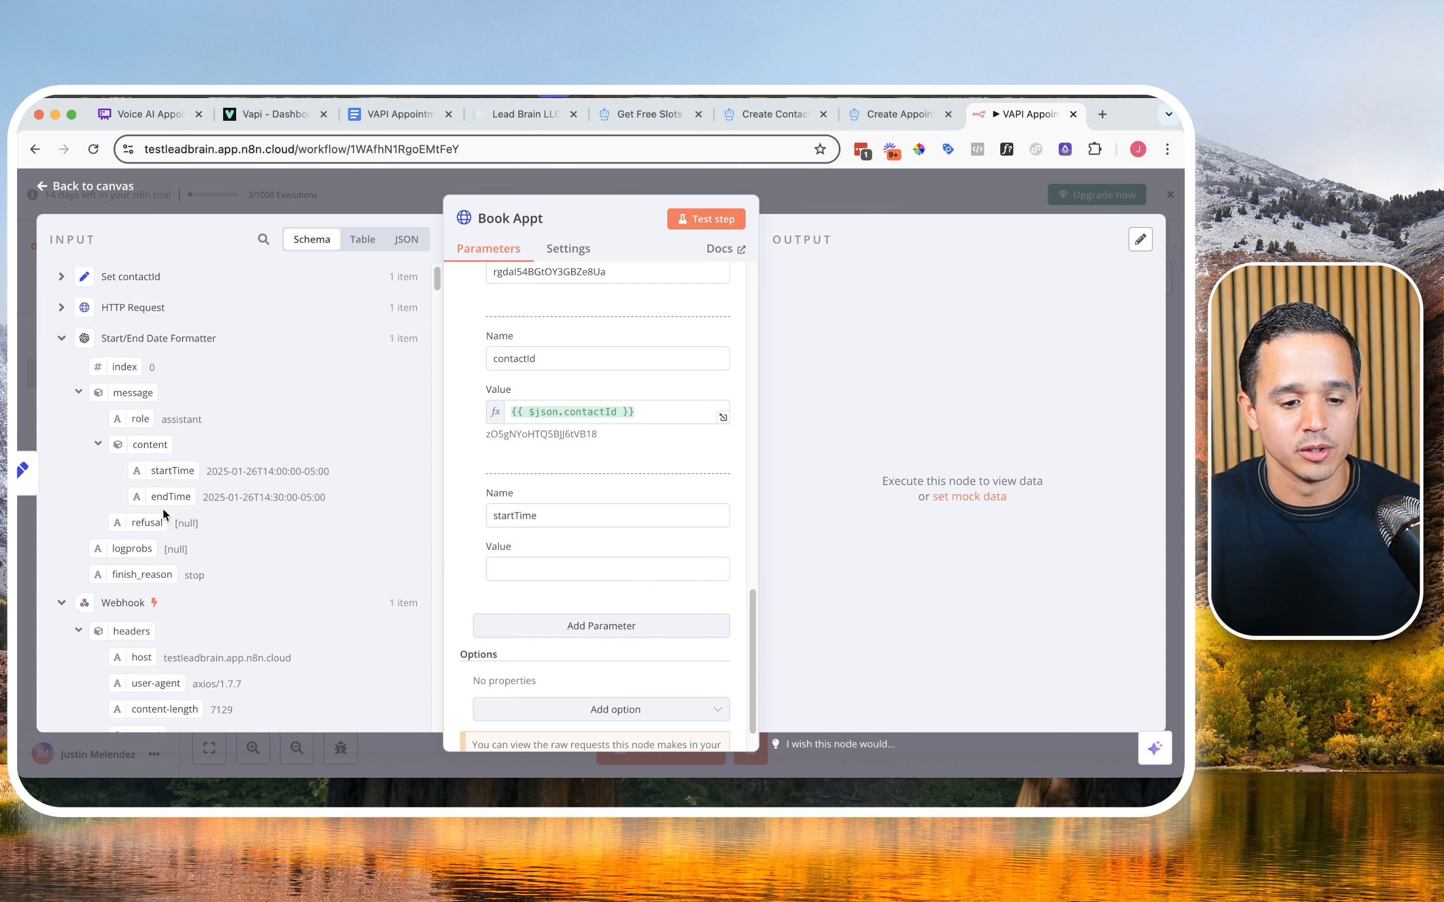
pyautogui.moveTo(159, 472); pyautogui.dragTo(522, 570)
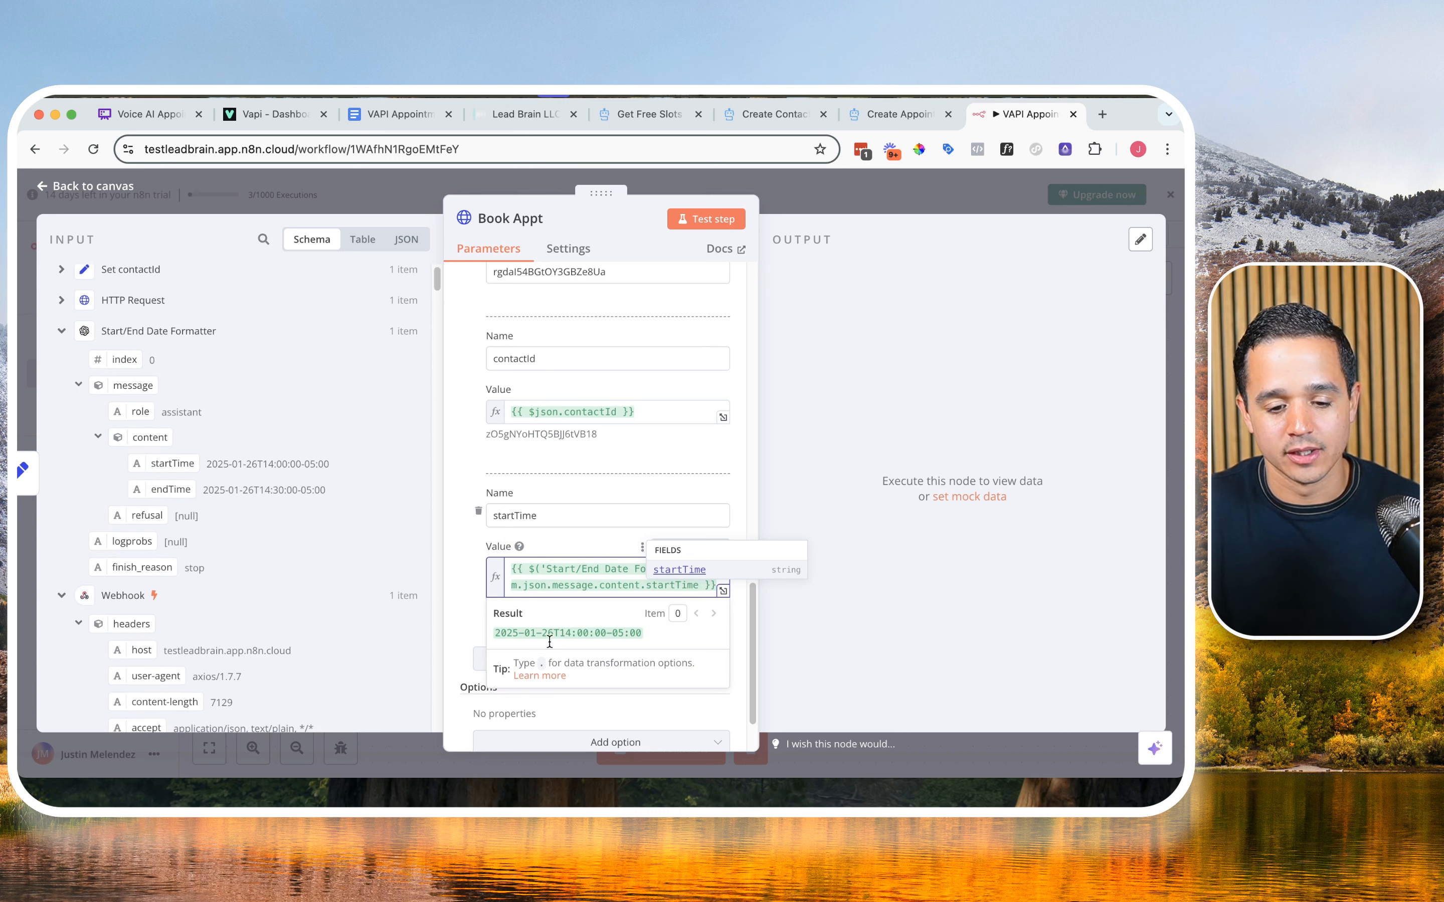
# Step: Add an endTime body parameter and map its value to the endTime output of the Start/End Date Formatter node
pyautogui.click(540, 656)
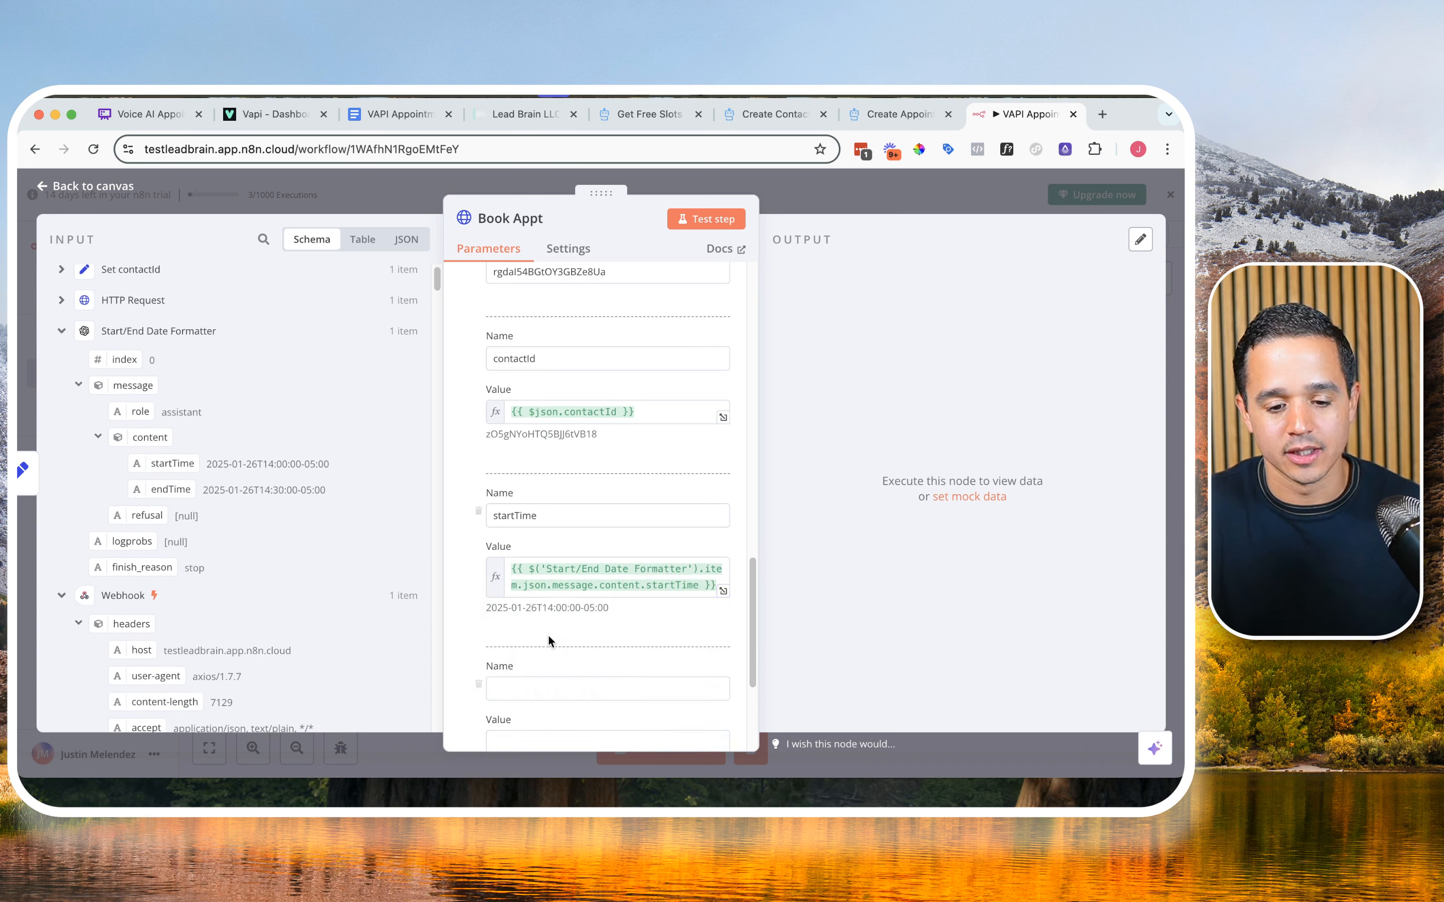
pyautogui.click(546, 687)
pyautogui.write('endTime')
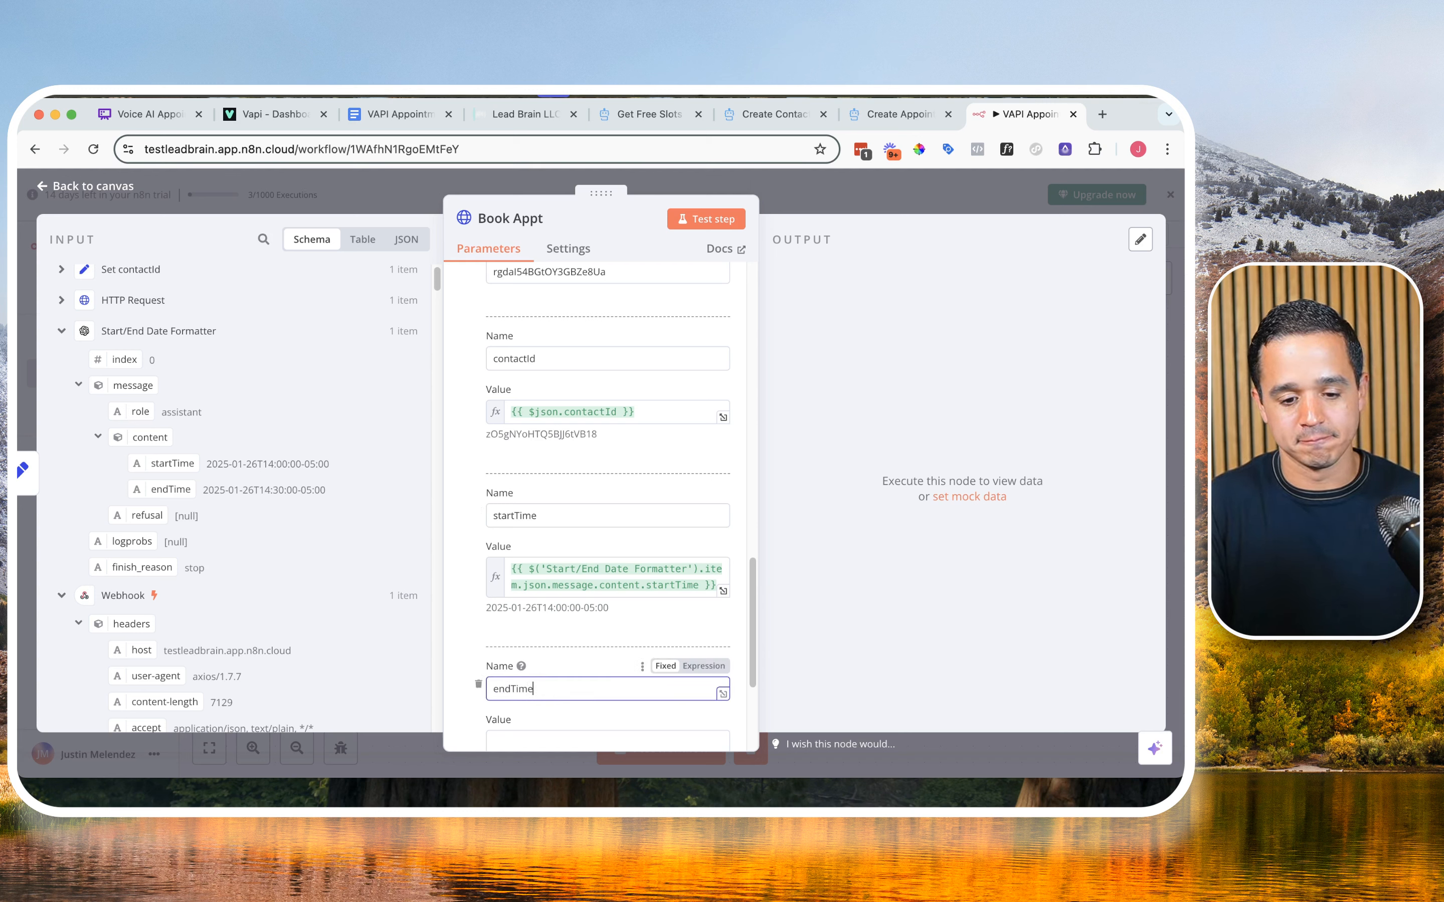
pyautogui.press('Tab')
pyautogui.scroll(-2, 574, 614)
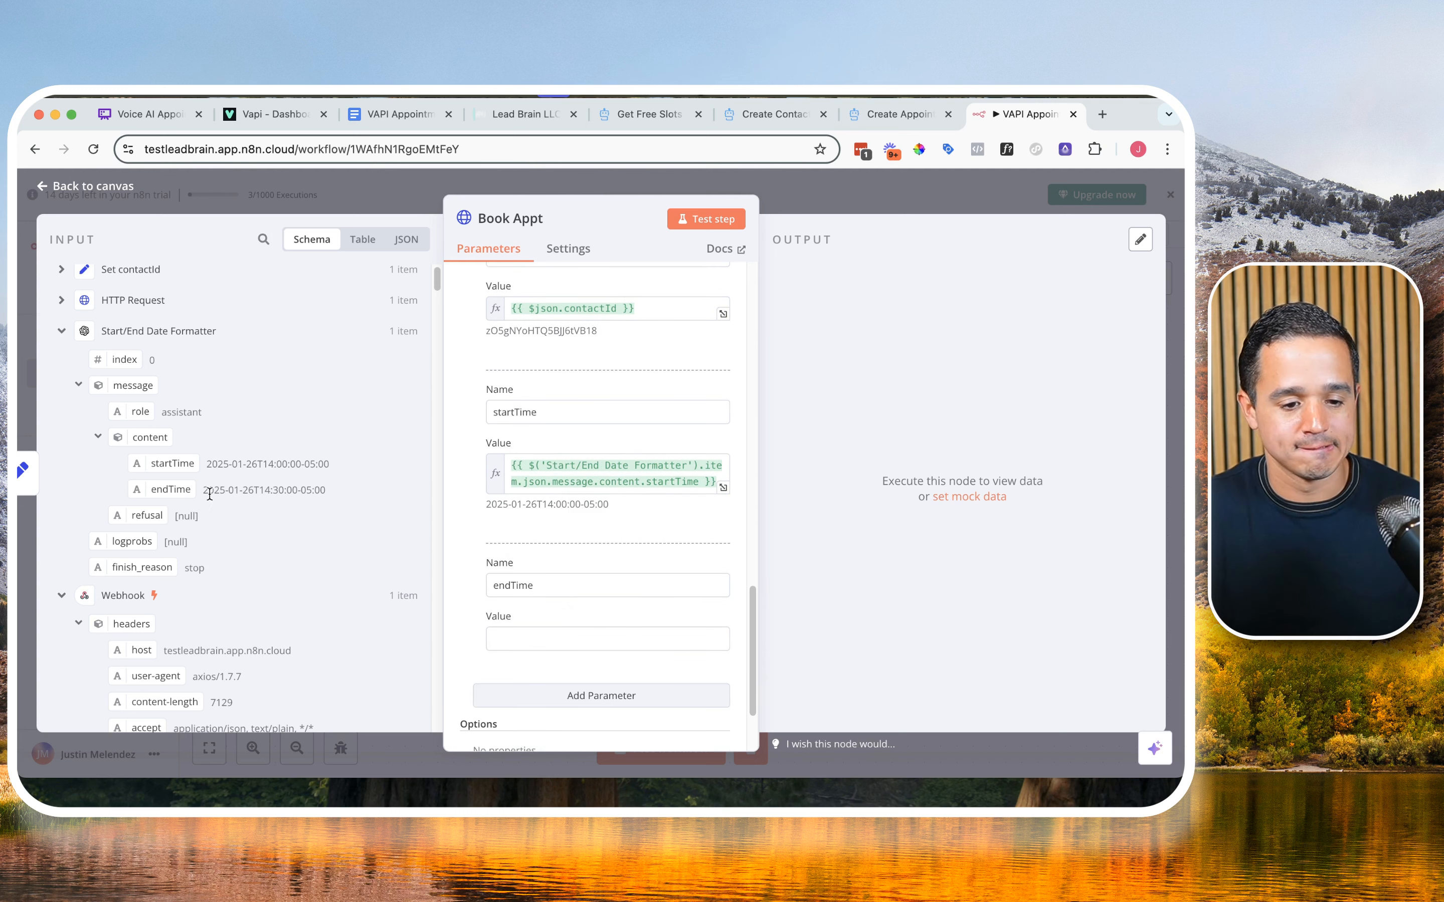
pyautogui.moveTo(184, 490); pyautogui.dragTo(567, 641)
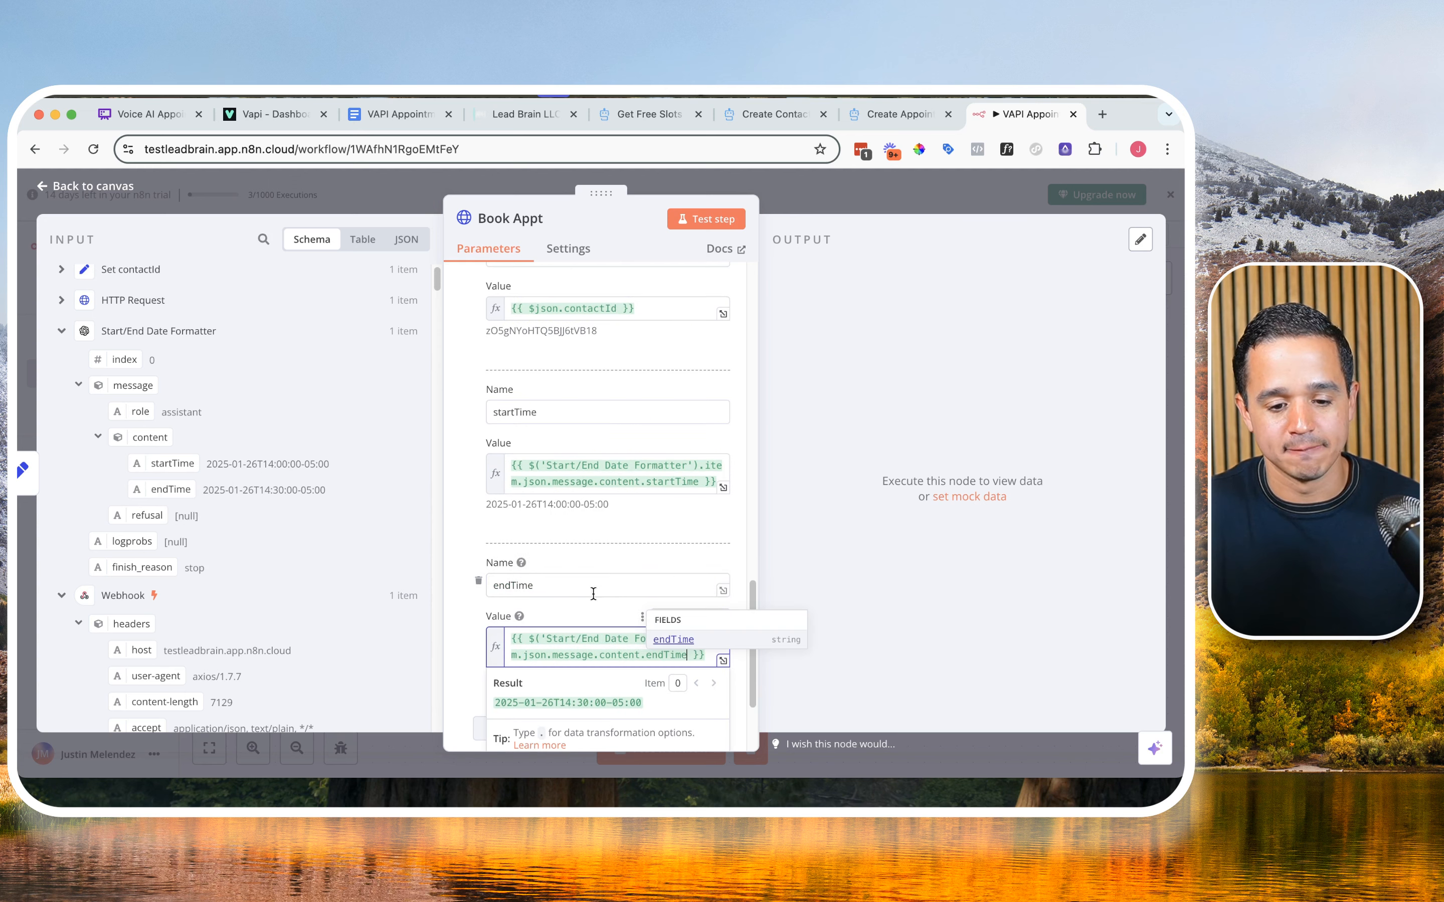
# Step: Add the Response option to Book Appt and enable Include Response Headers and Status and Never Error
pyautogui.scroll(-3, 487, 627)
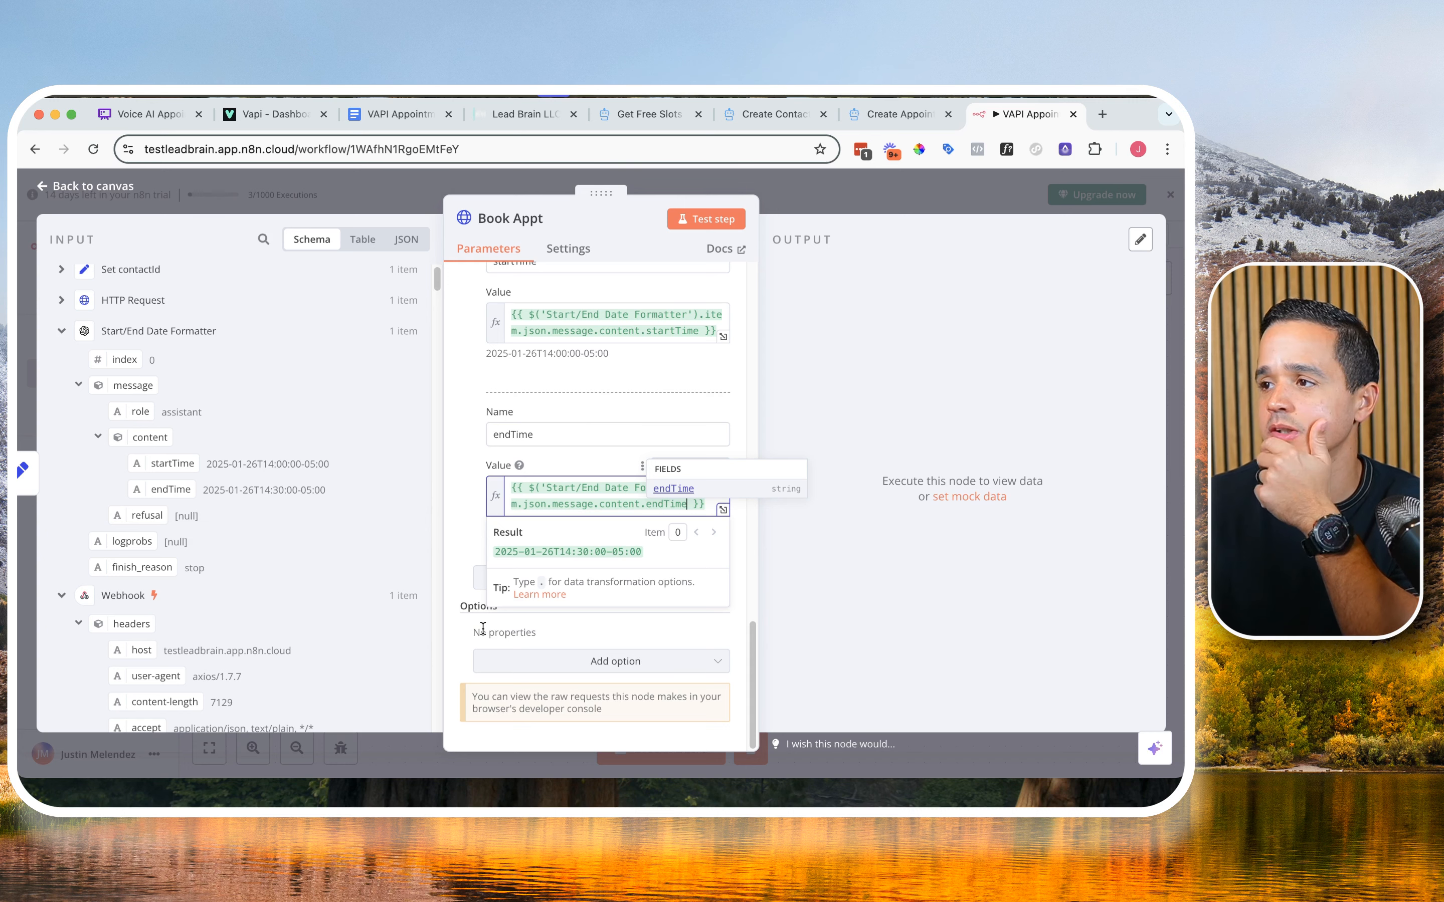
pyautogui.click(536, 655)
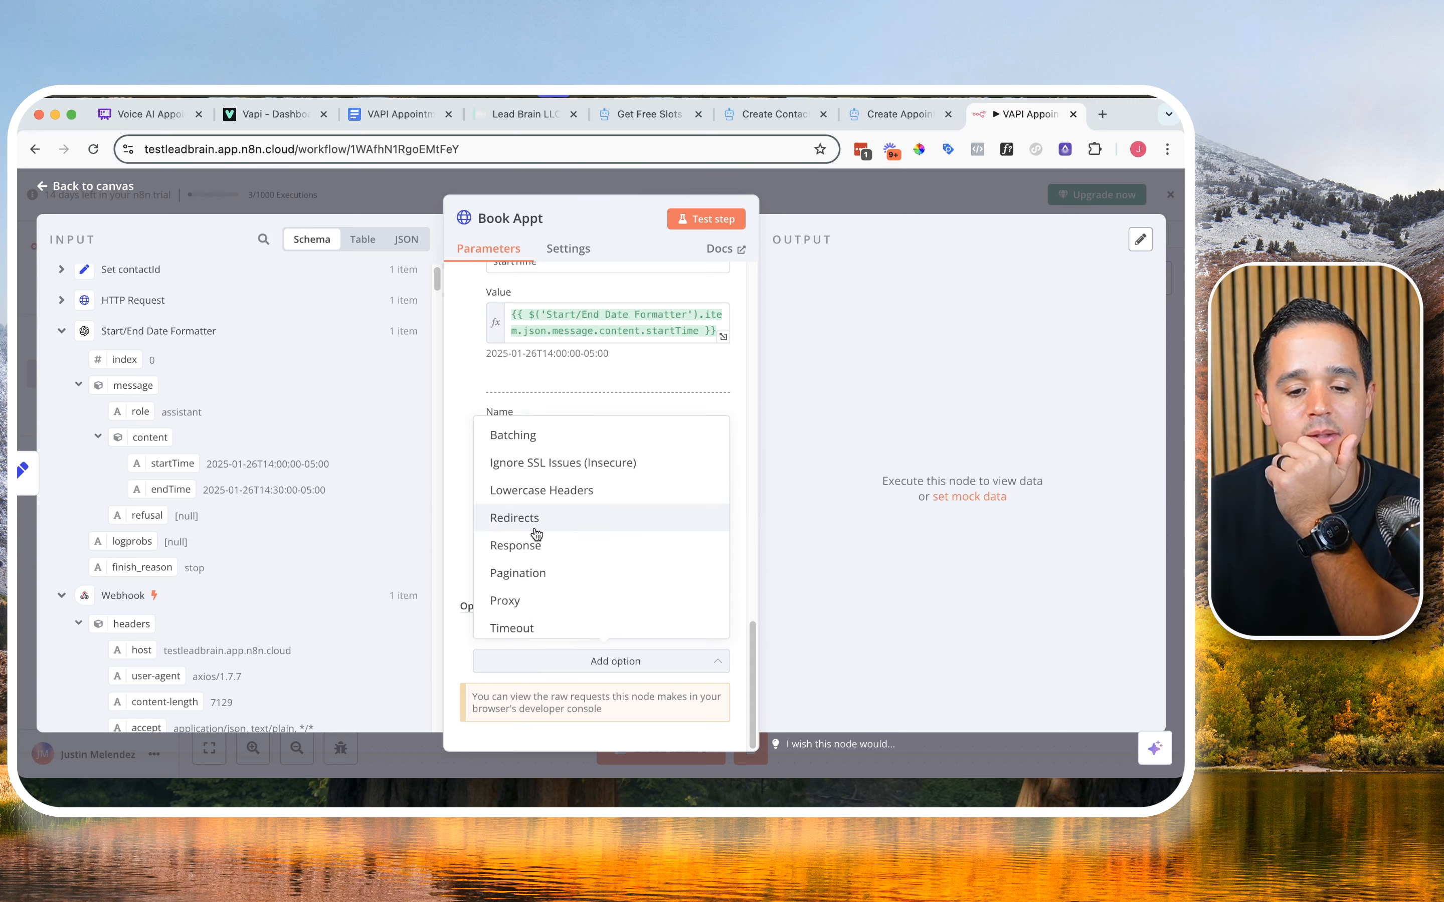
pyautogui.click(535, 551)
pyautogui.click(545, 677)
pyautogui.scroll(-1, 591, 676)
pyautogui.click(541, 692)
pyautogui.scroll(-3, 542, 677)
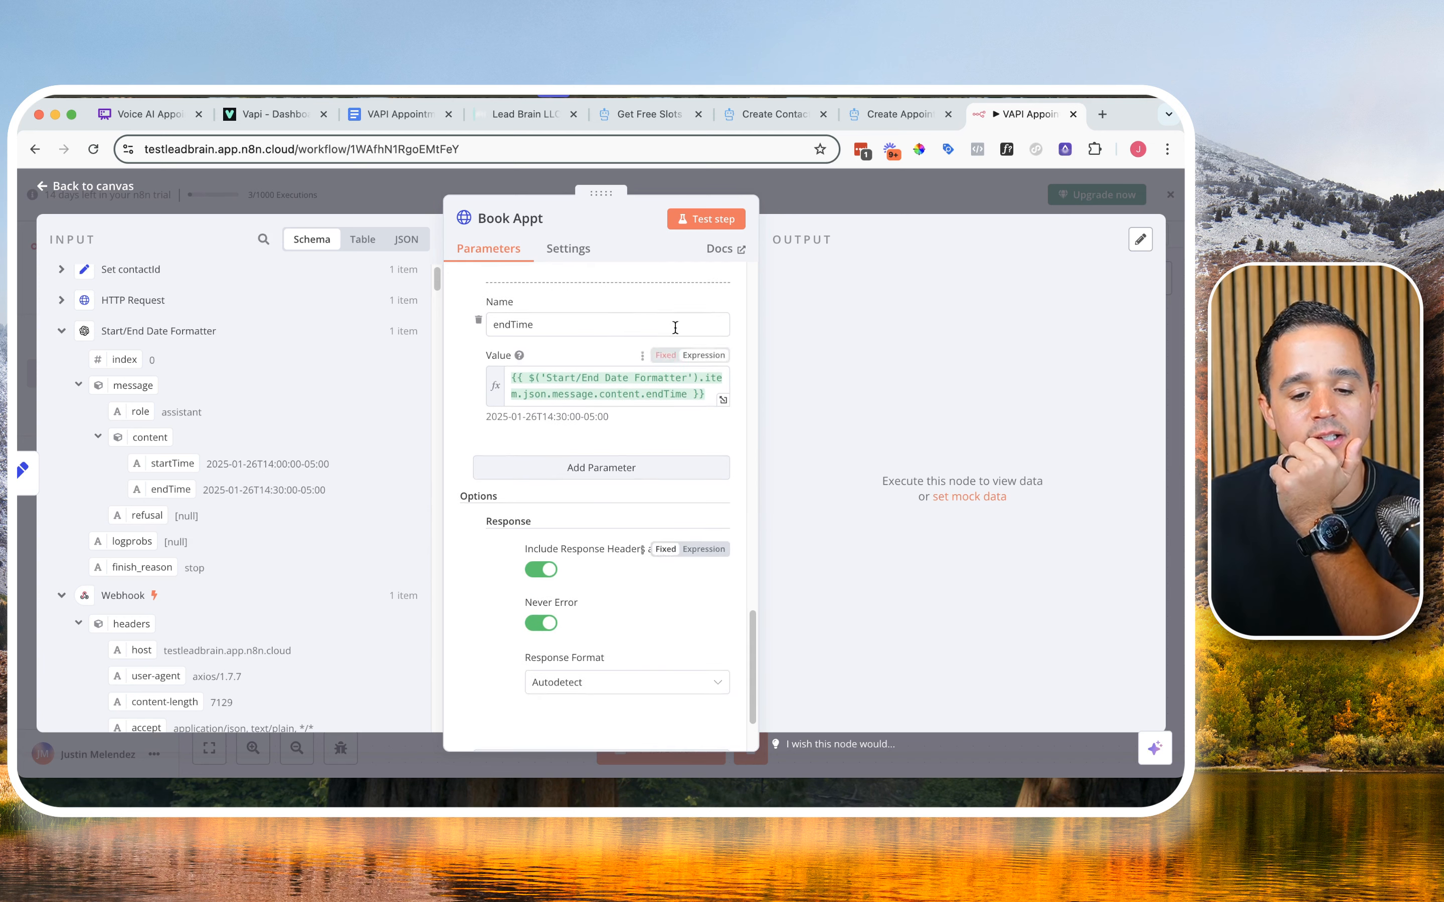
# Step: Test the Book Appt step, then check the booked appointment's time in the upcoming Appointments list of the Lead Brain calendars
pyautogui.click(704, 220)
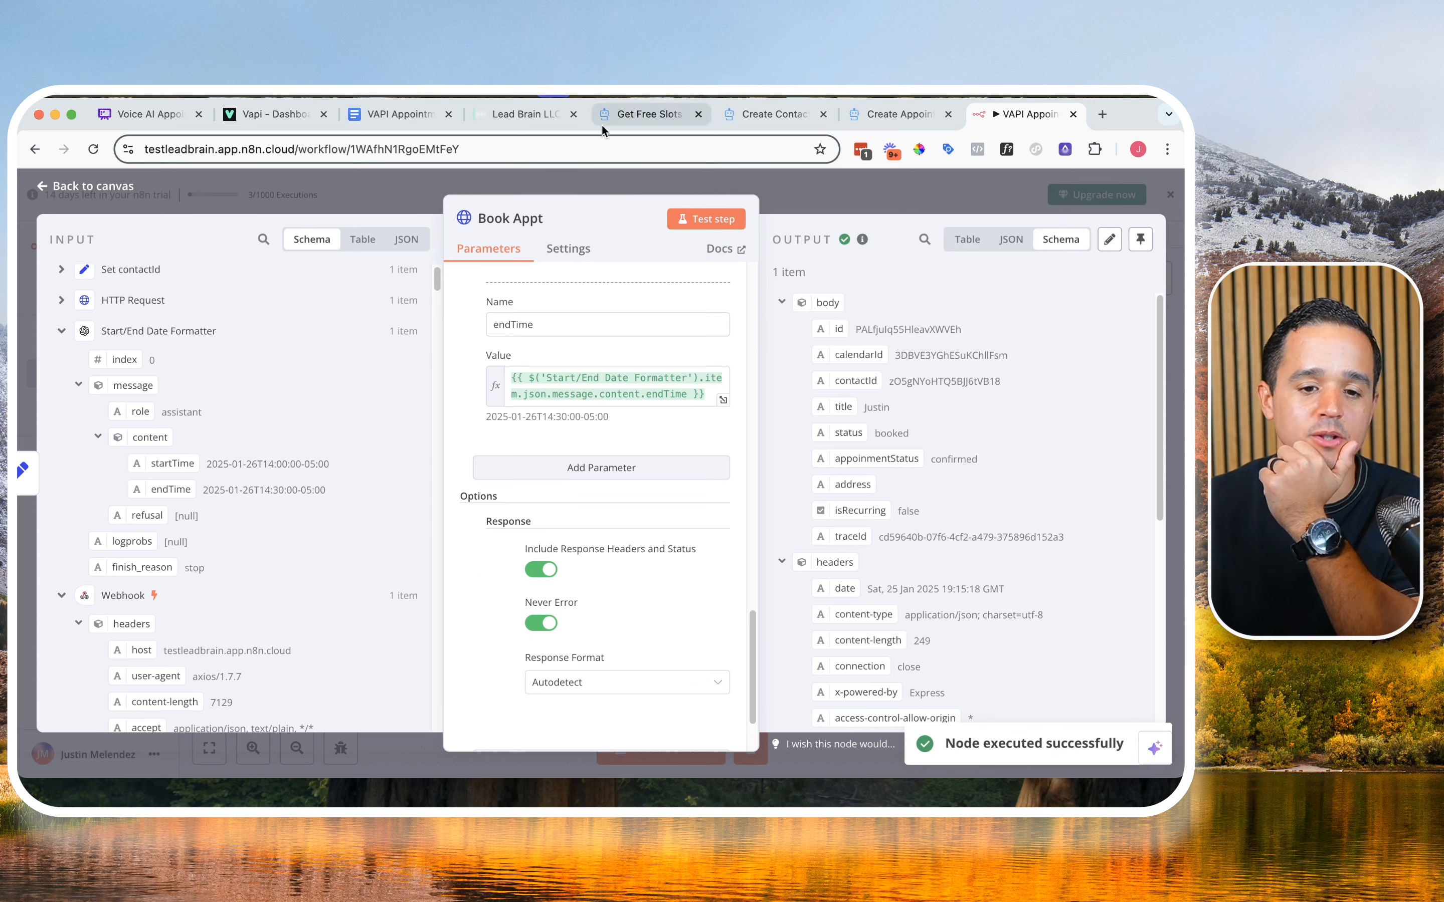
pyautogui.click(541, 118)
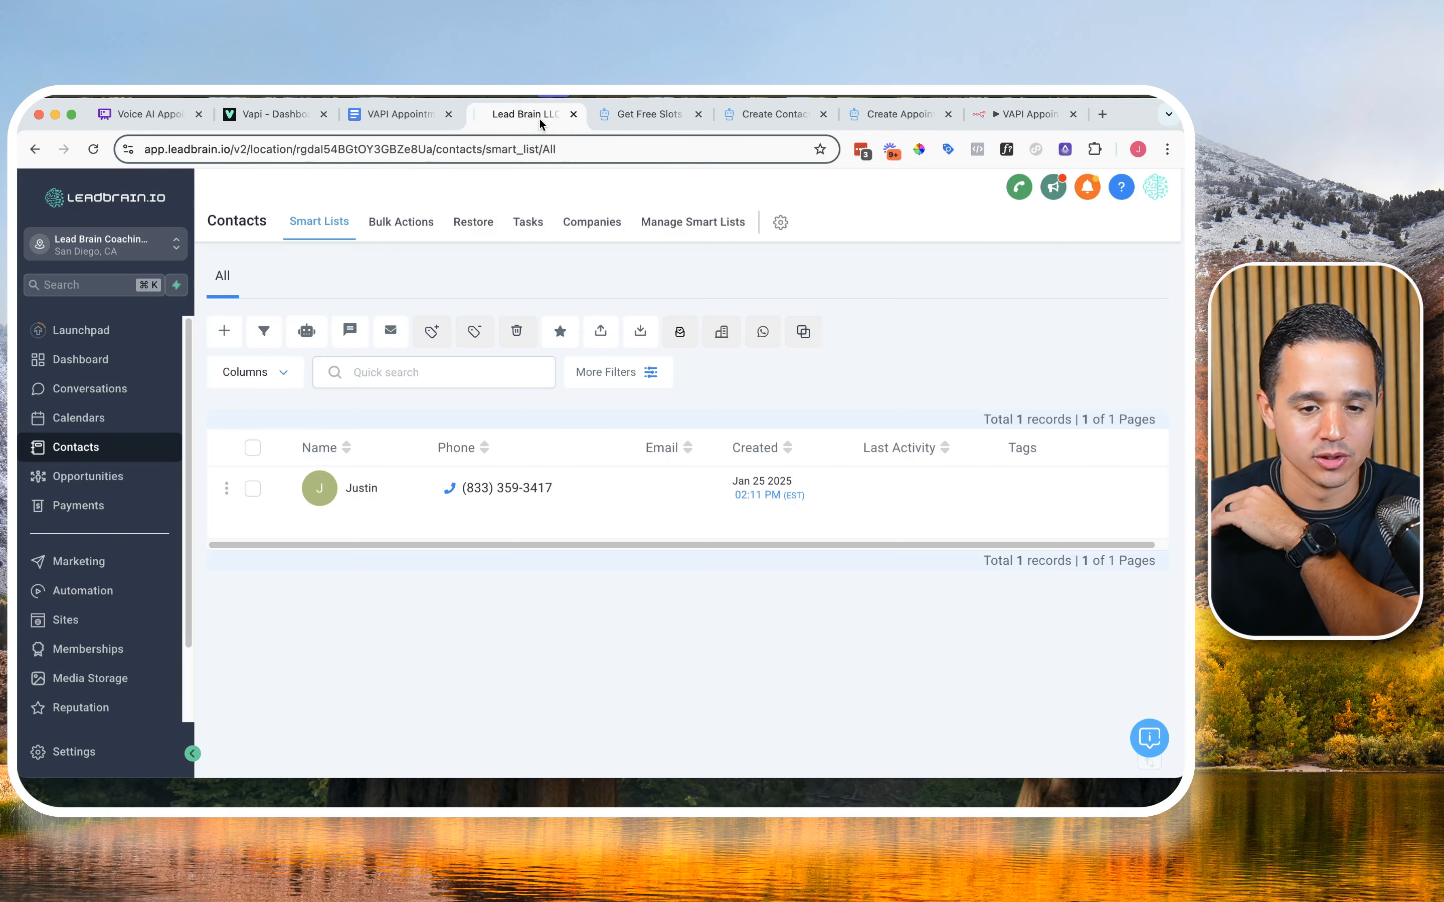
pyautogui.click(78, 418)
pyautogui.click(402, 225)
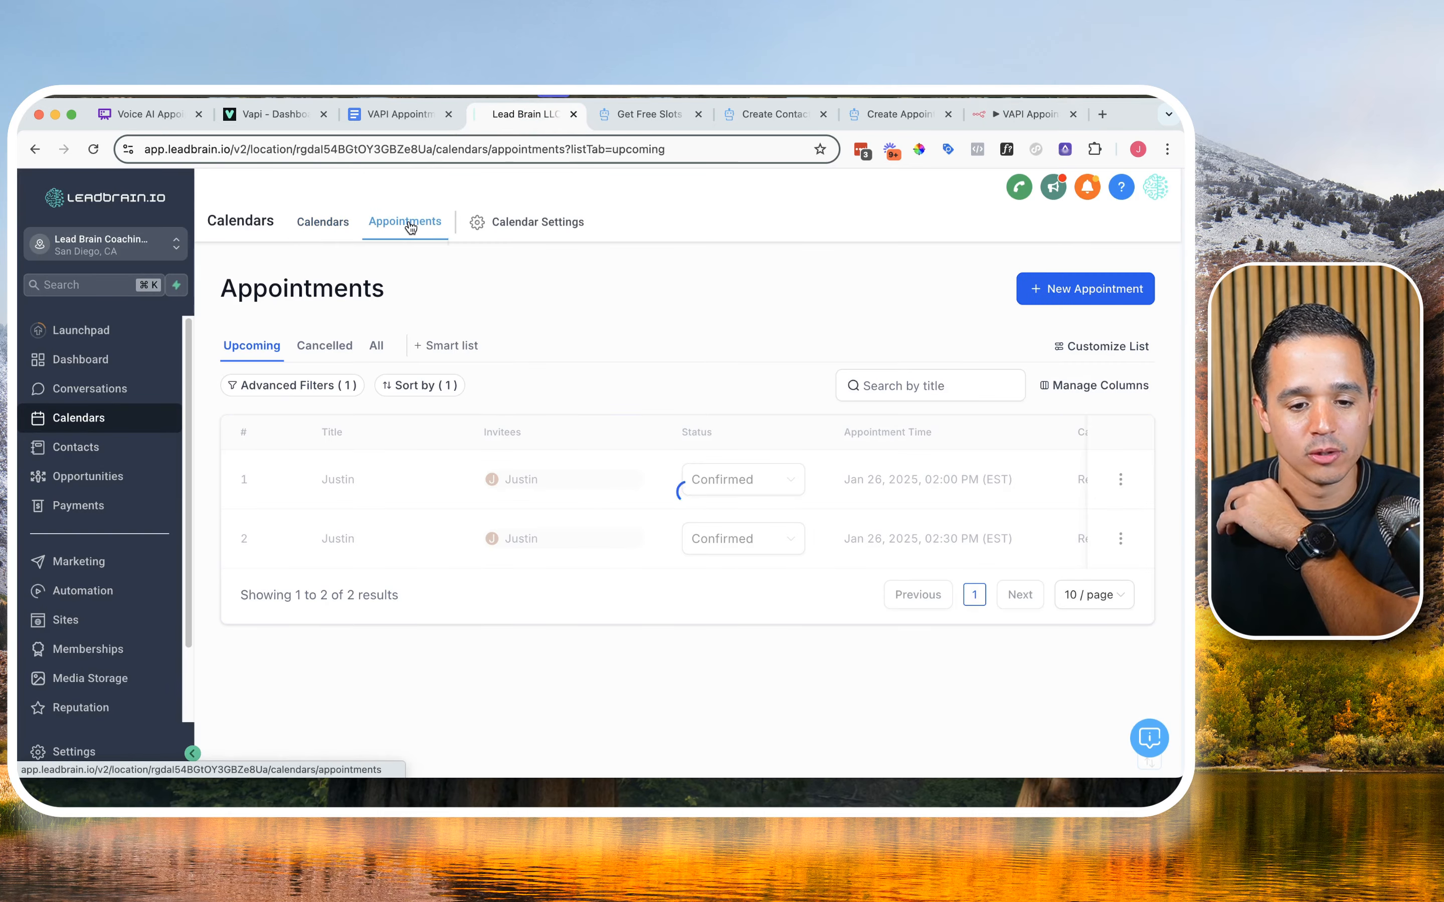
pyautogui.tripleClick(901, 482)
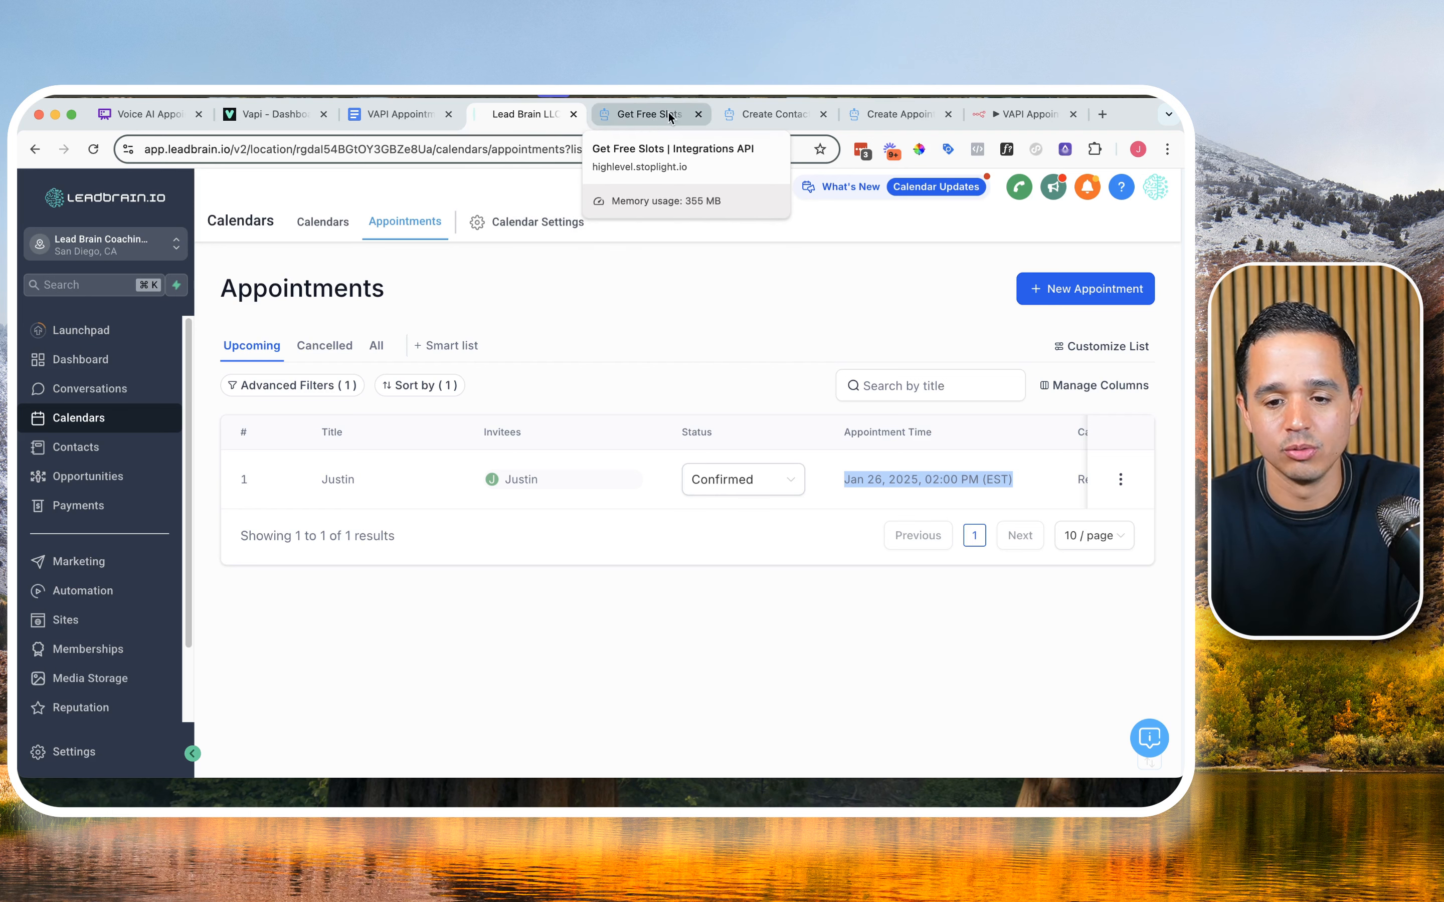
# Step: Return to the n8n workflow and add a Respond to Webhook node after Book Appt
pyautogui.click(1020, 114)
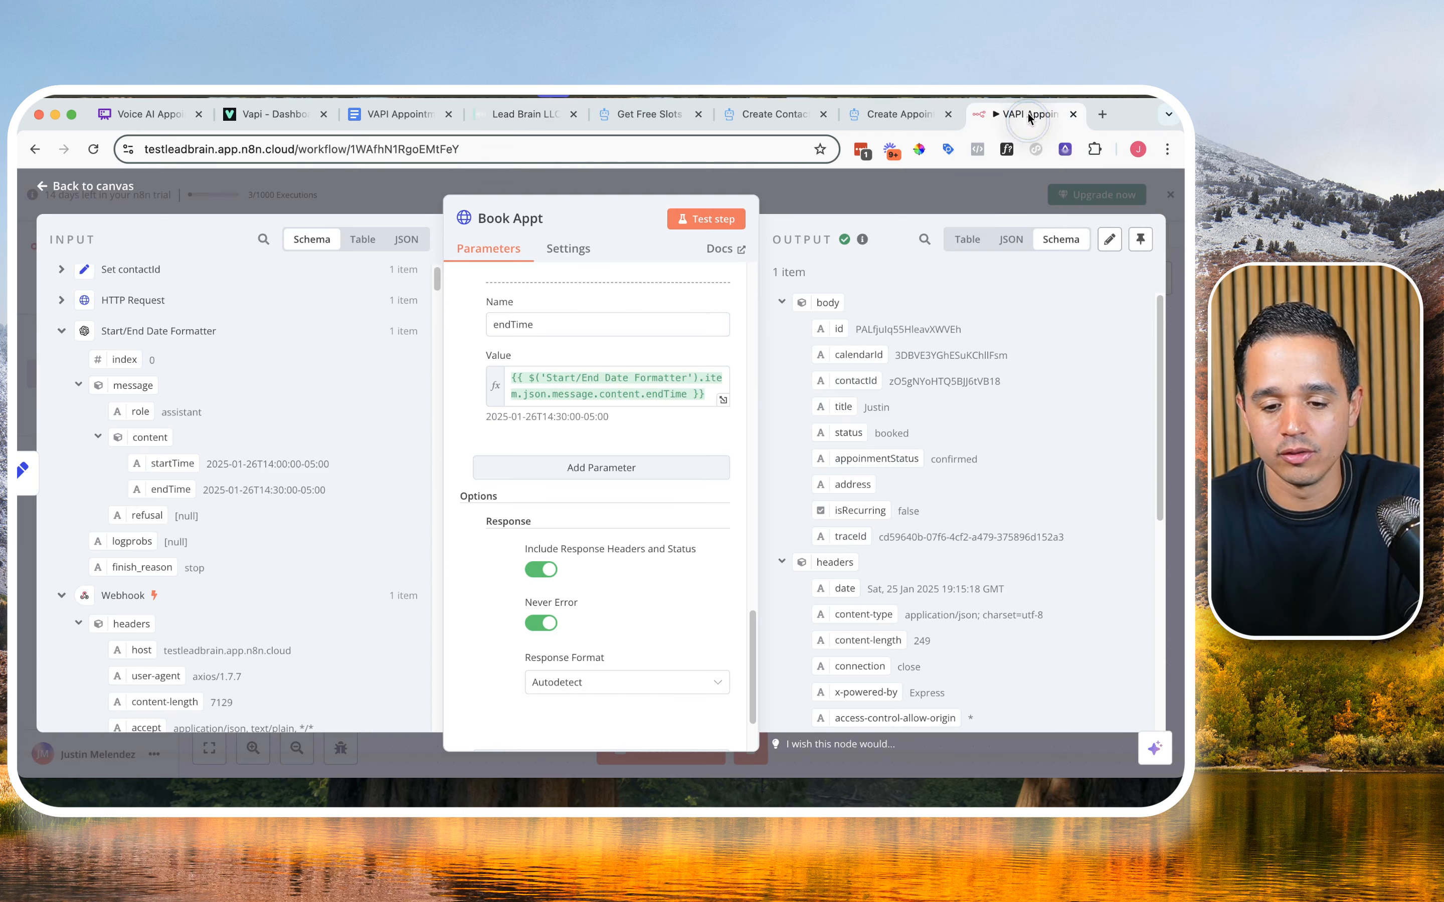
pyautogui.click(933, 199)
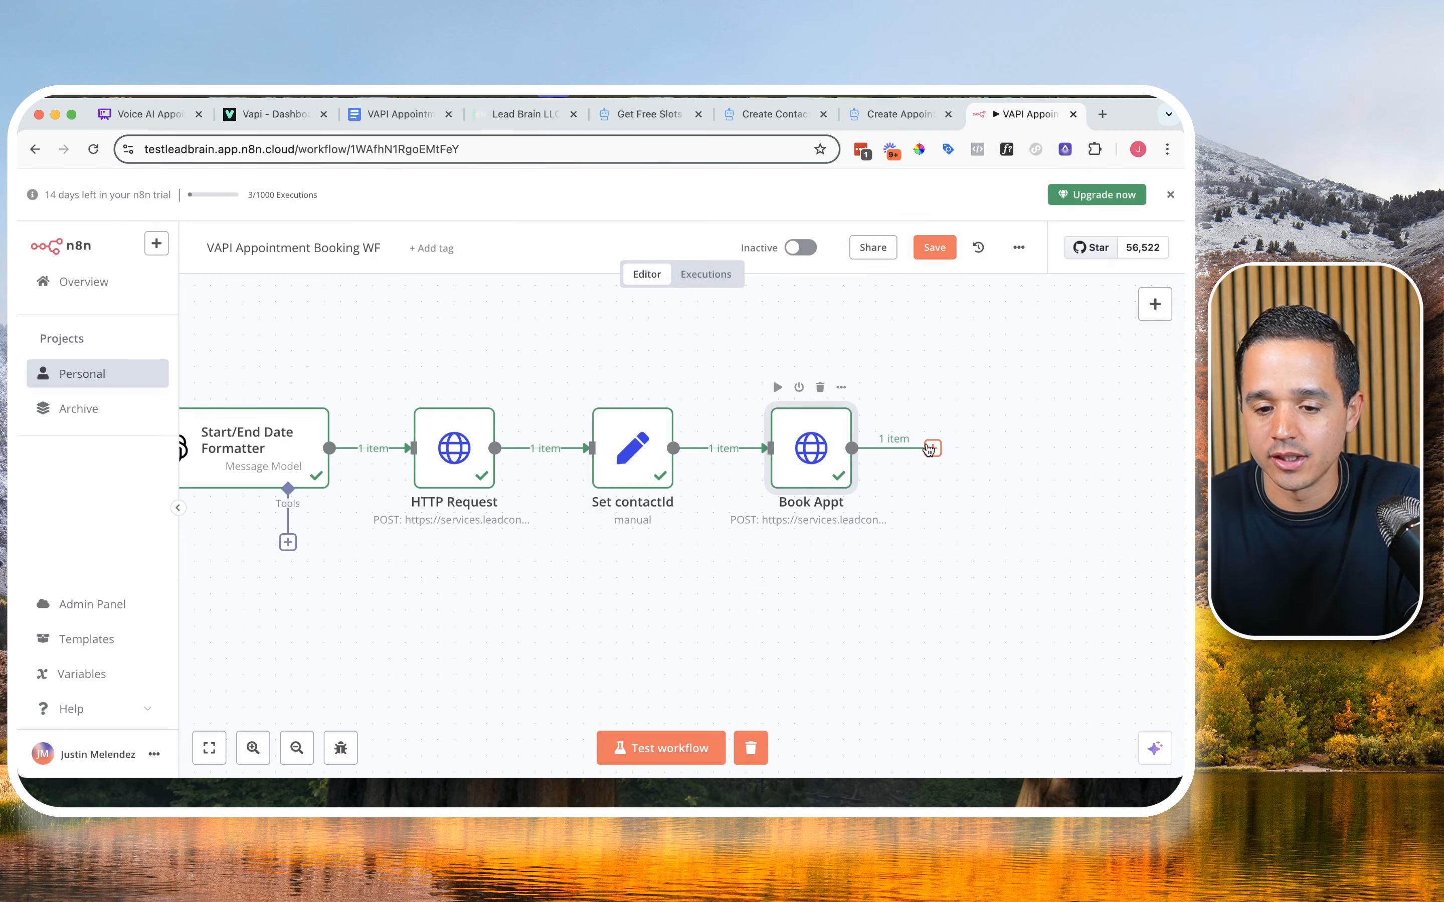
pyautogui.click(932, 449)
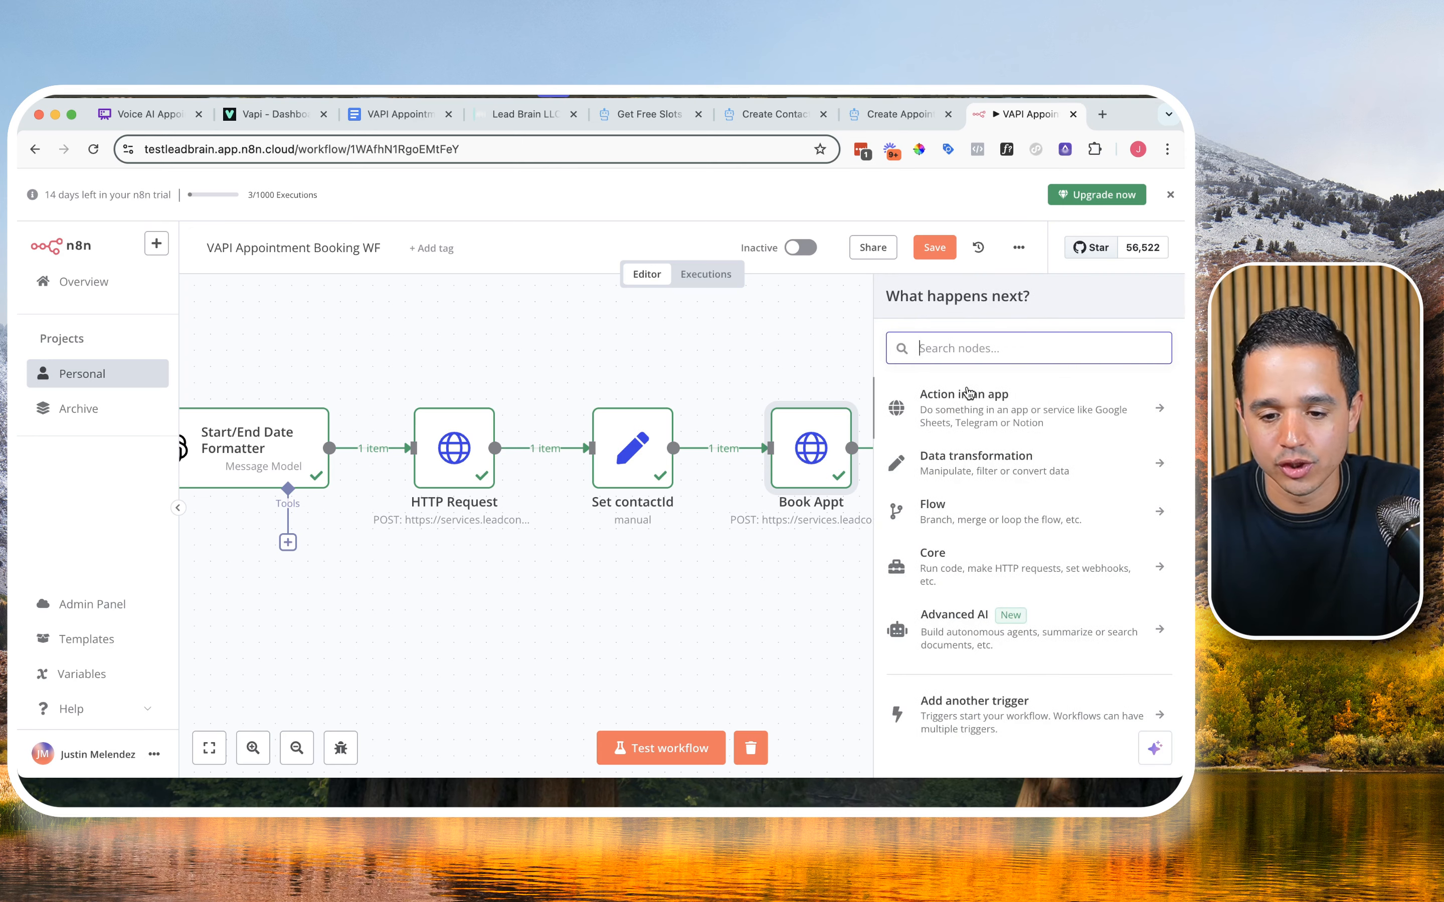
pyautogui.write('resp')
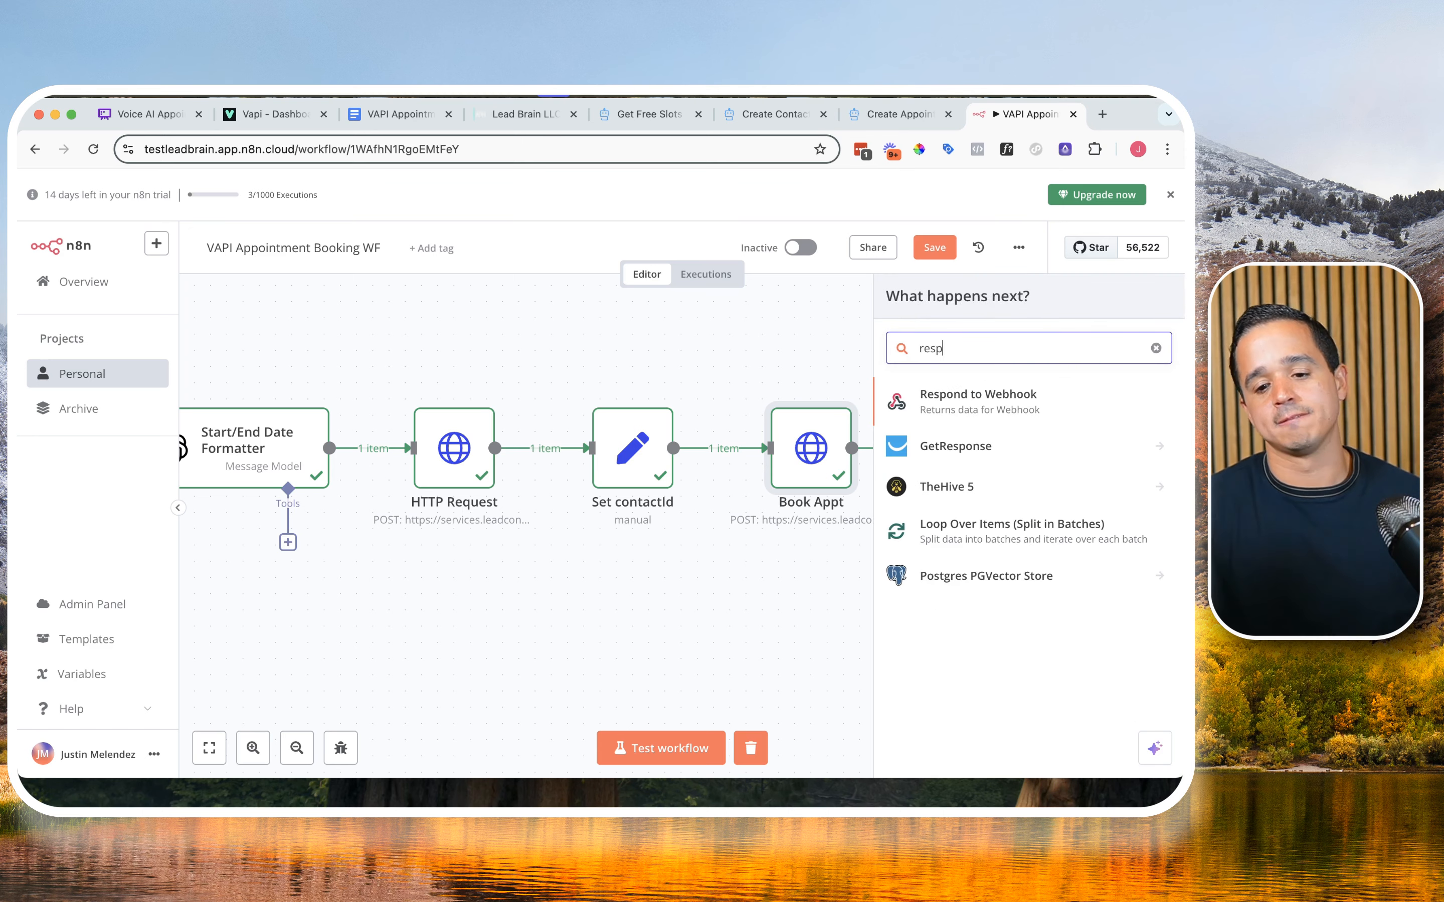
pyautogui.click(1011, 395)
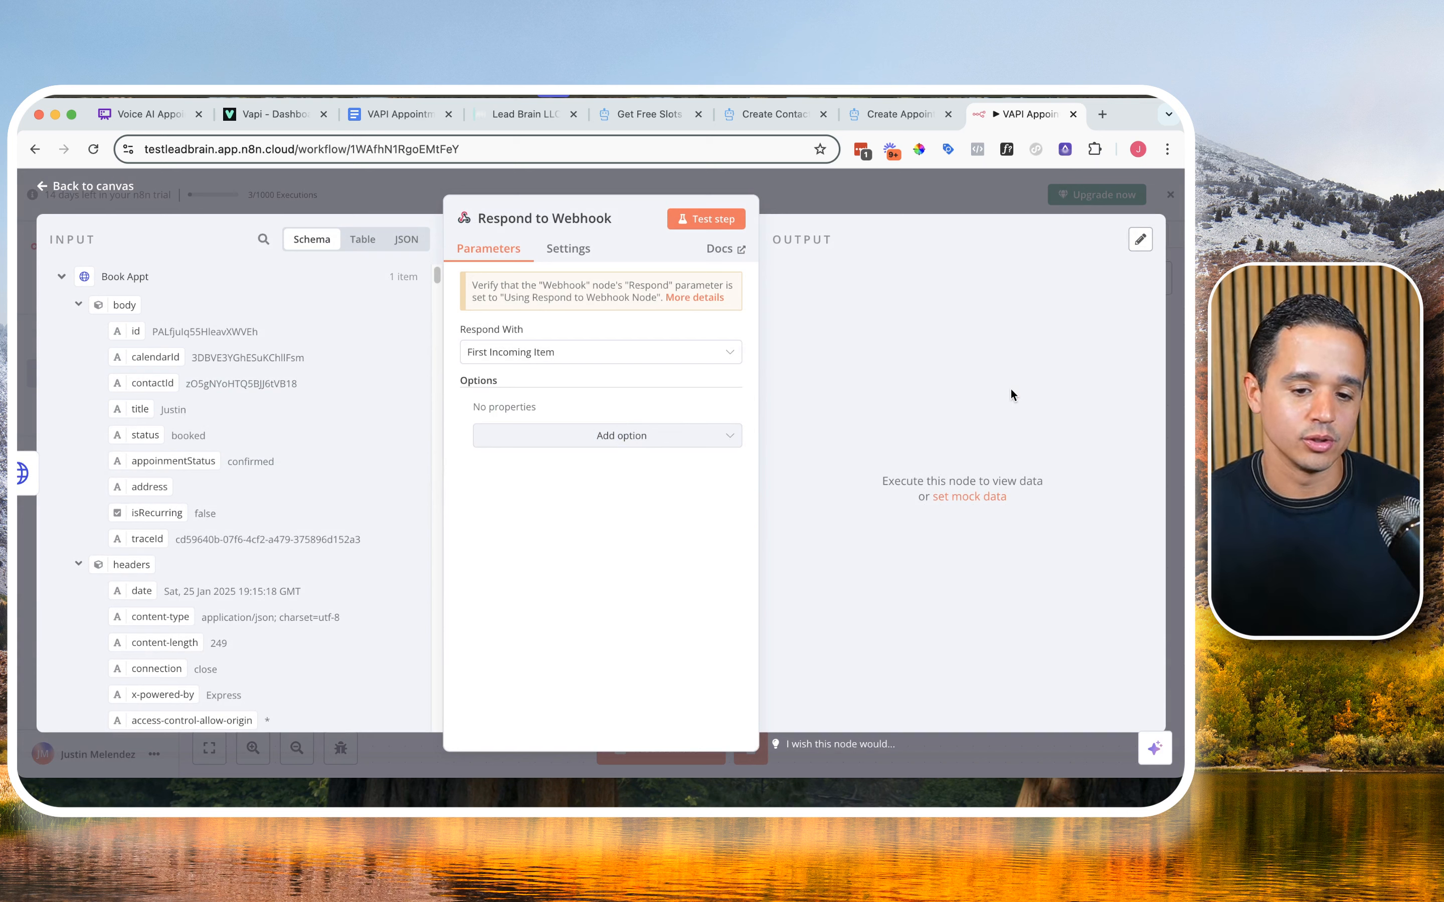
# Step: Set Respond With to JSON and clear the default response body in the expanded expression editor
pyautogui.click(533, 357)
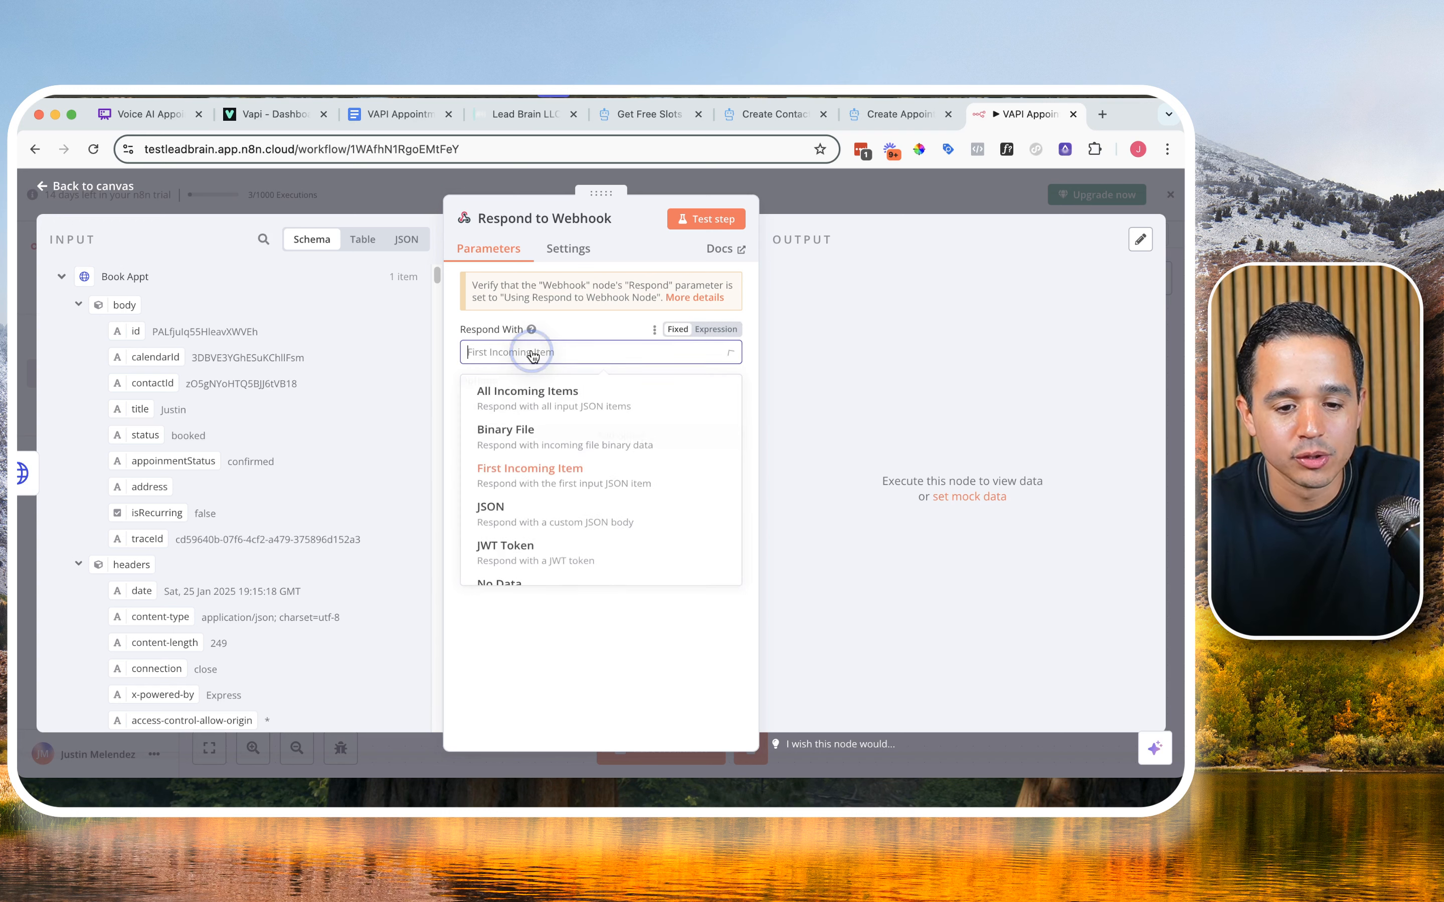
pyautogui.click(547, 530)
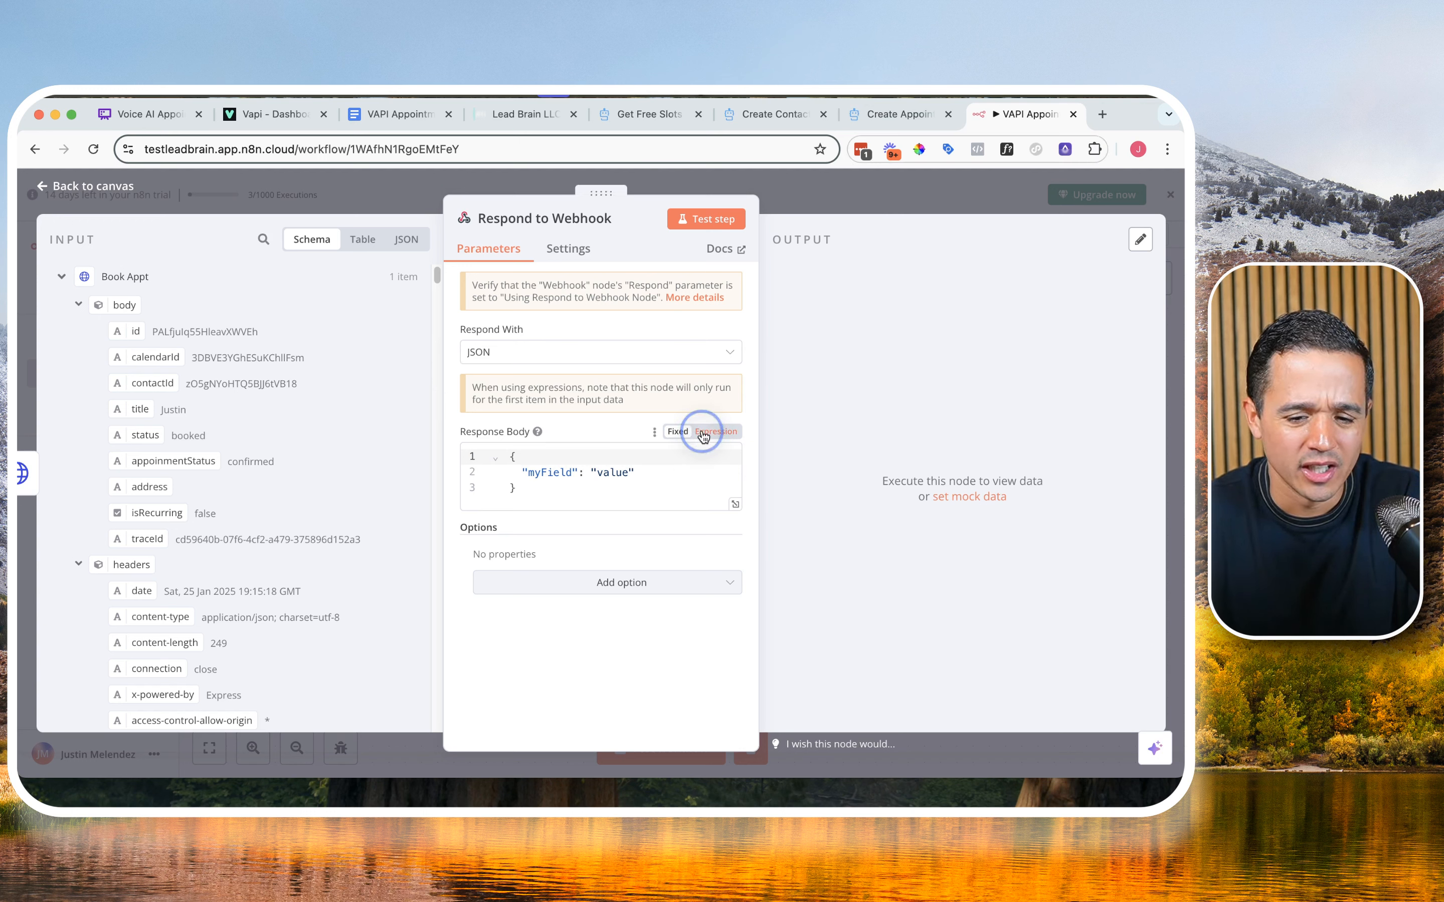
pyautogui.moveTo(135, 331); pyautogui.dragTo(555, 486)
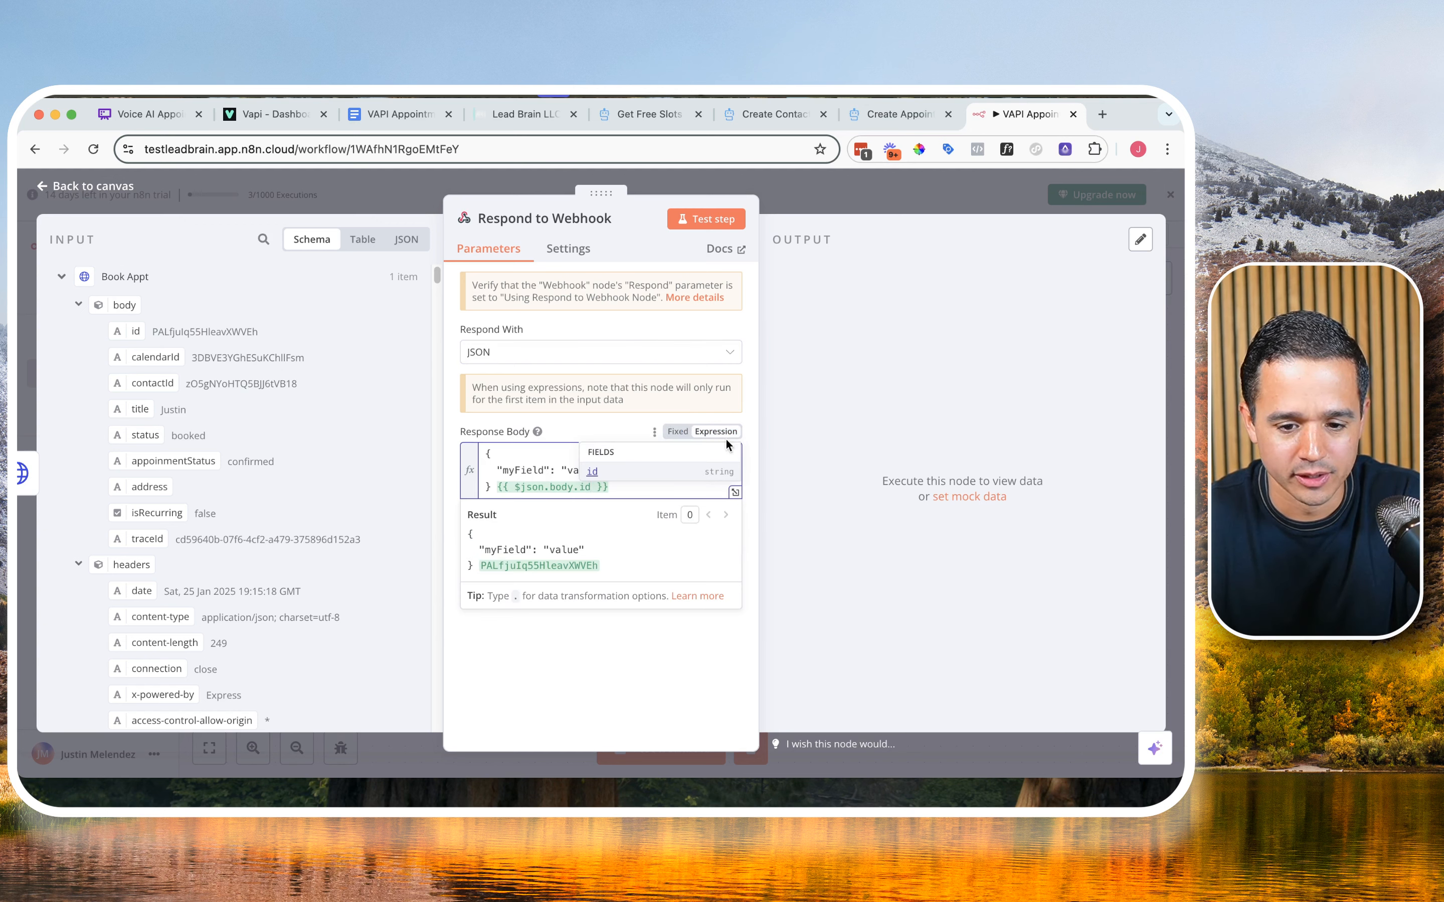
pyautogui.click(735, 493)
pyautogui.moveTo(451, 348); pyautogui.dragTo(364, 297)
pyautogui.press('BackSpace')
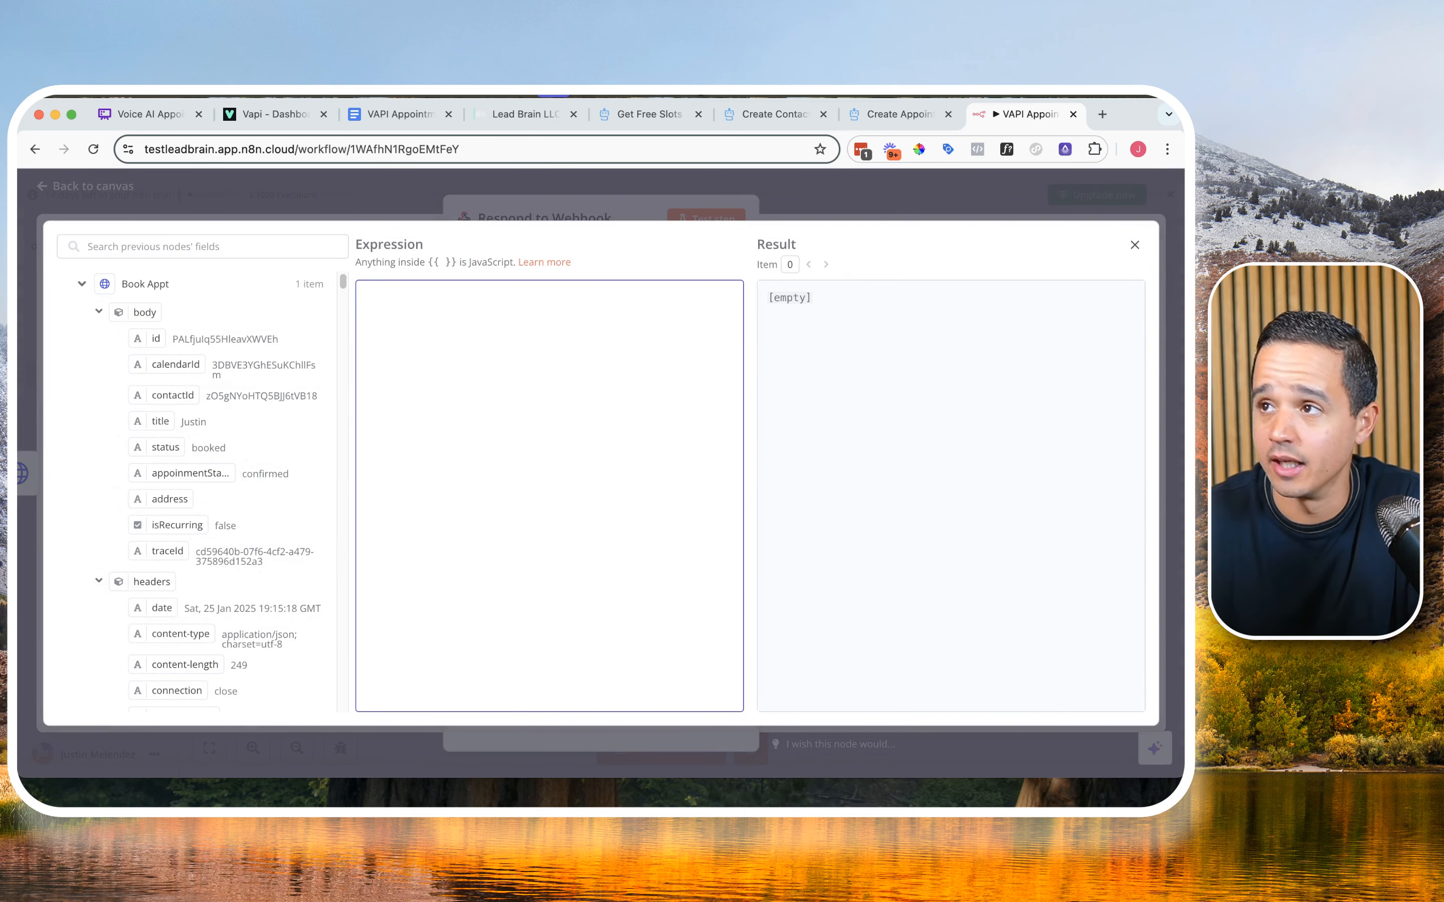
# Step: Switch to the VAPI Appointment Booking document and insert a page break after the last User Prompt
pyautogui.press('super+Tab')
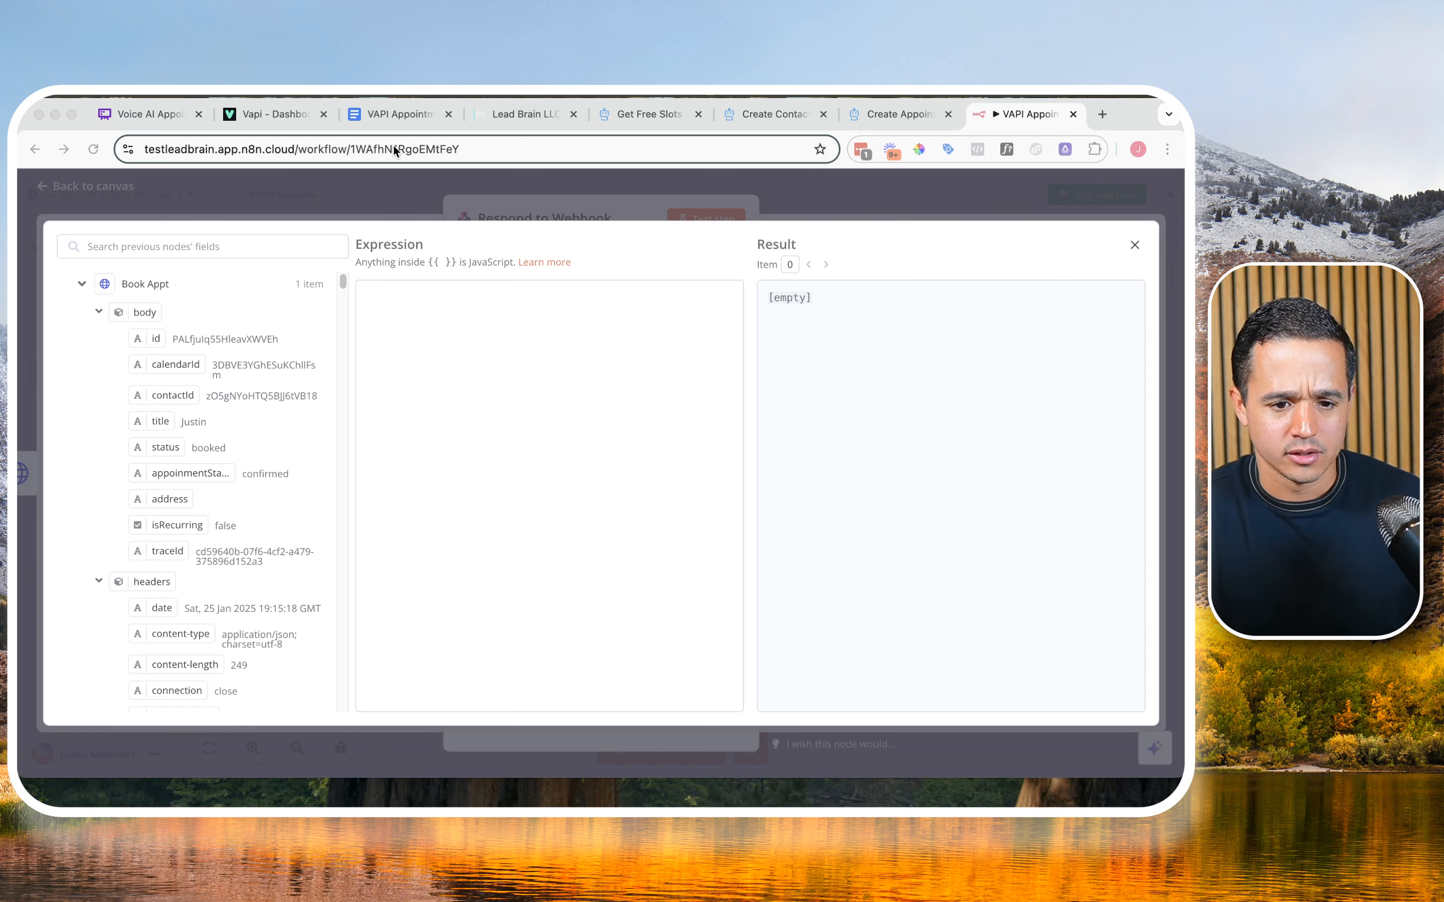
pyautogui.click(401, 120)
pyautogui.scroll(-10, 532, 524)
pyautogui.scroll(-20, 533, 524)
pyautogui.click(830, 449)
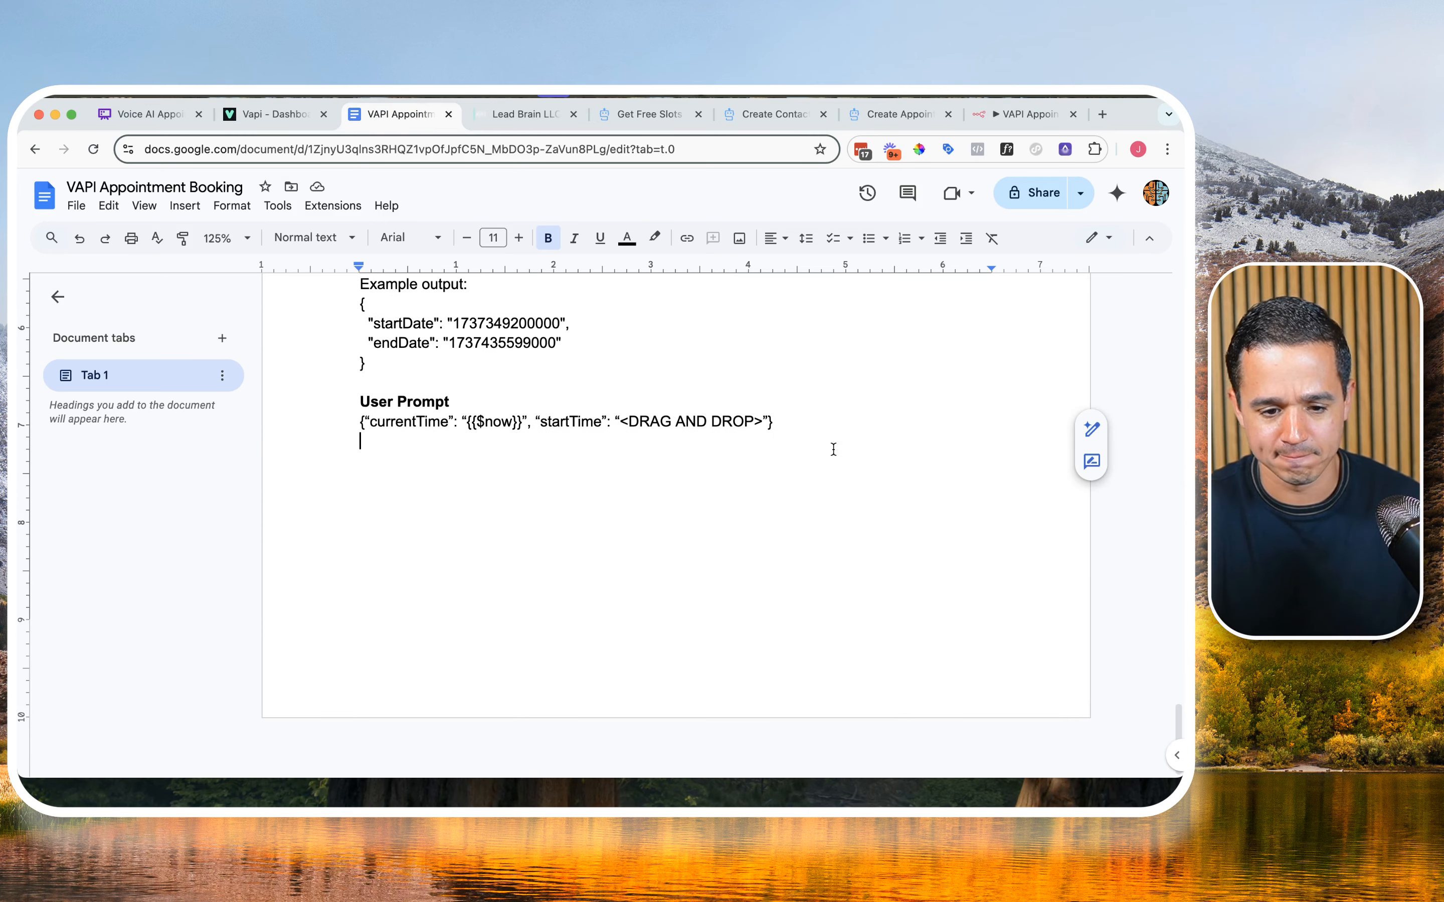
pyautogui.press('Return')
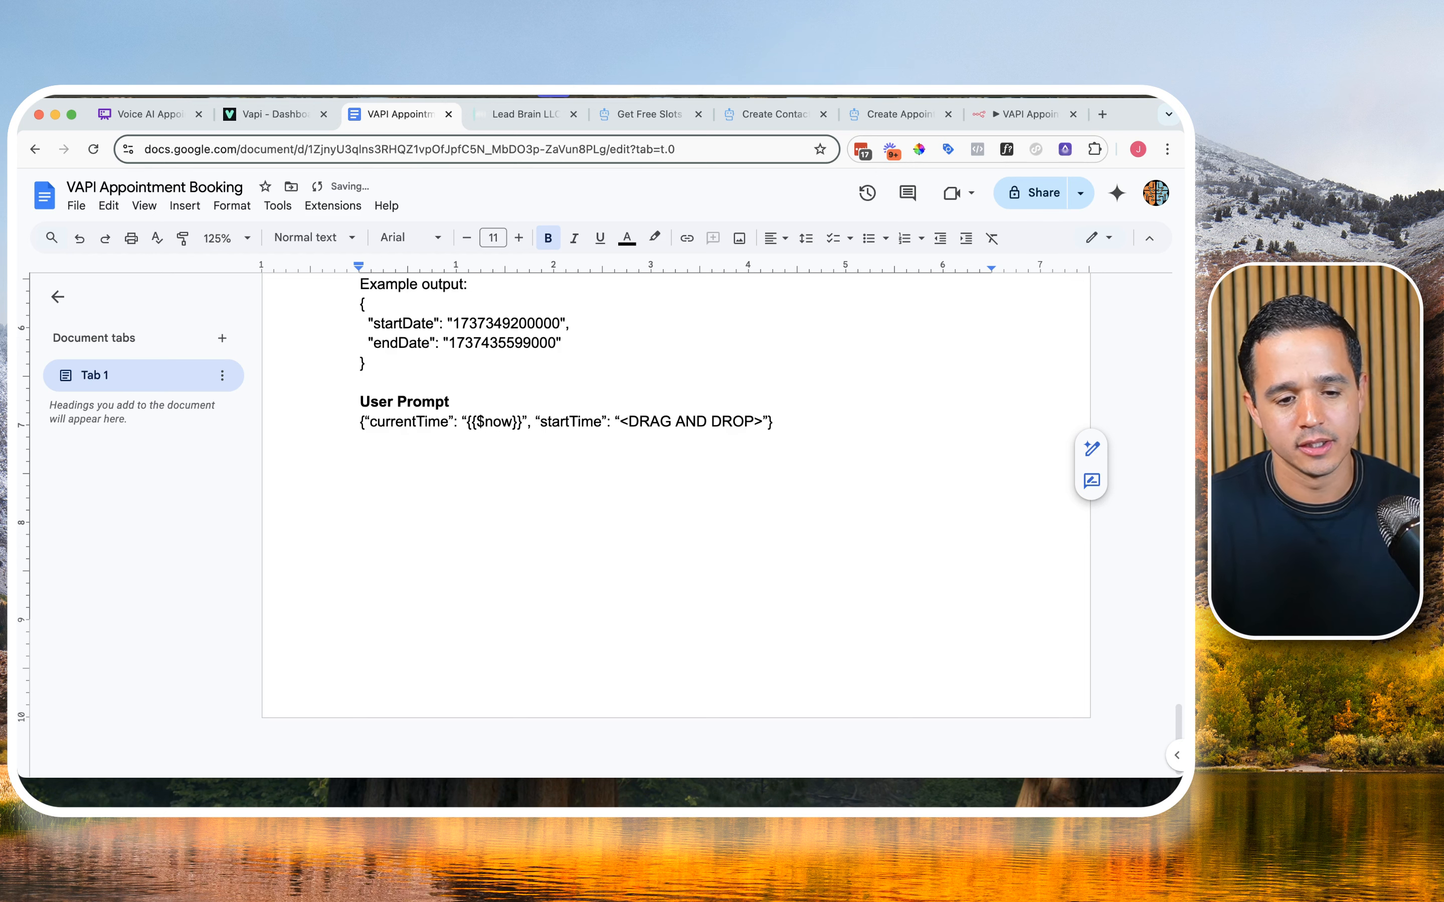
pyautogui.write('{   "results": [     {       "toolCallId": "{{ $(\'Webhook\').item.json.body.message.toolCalls[0].id }}",       "result": "Great! You are booked!"     }   ] }')
pyautogui.press('super+z')
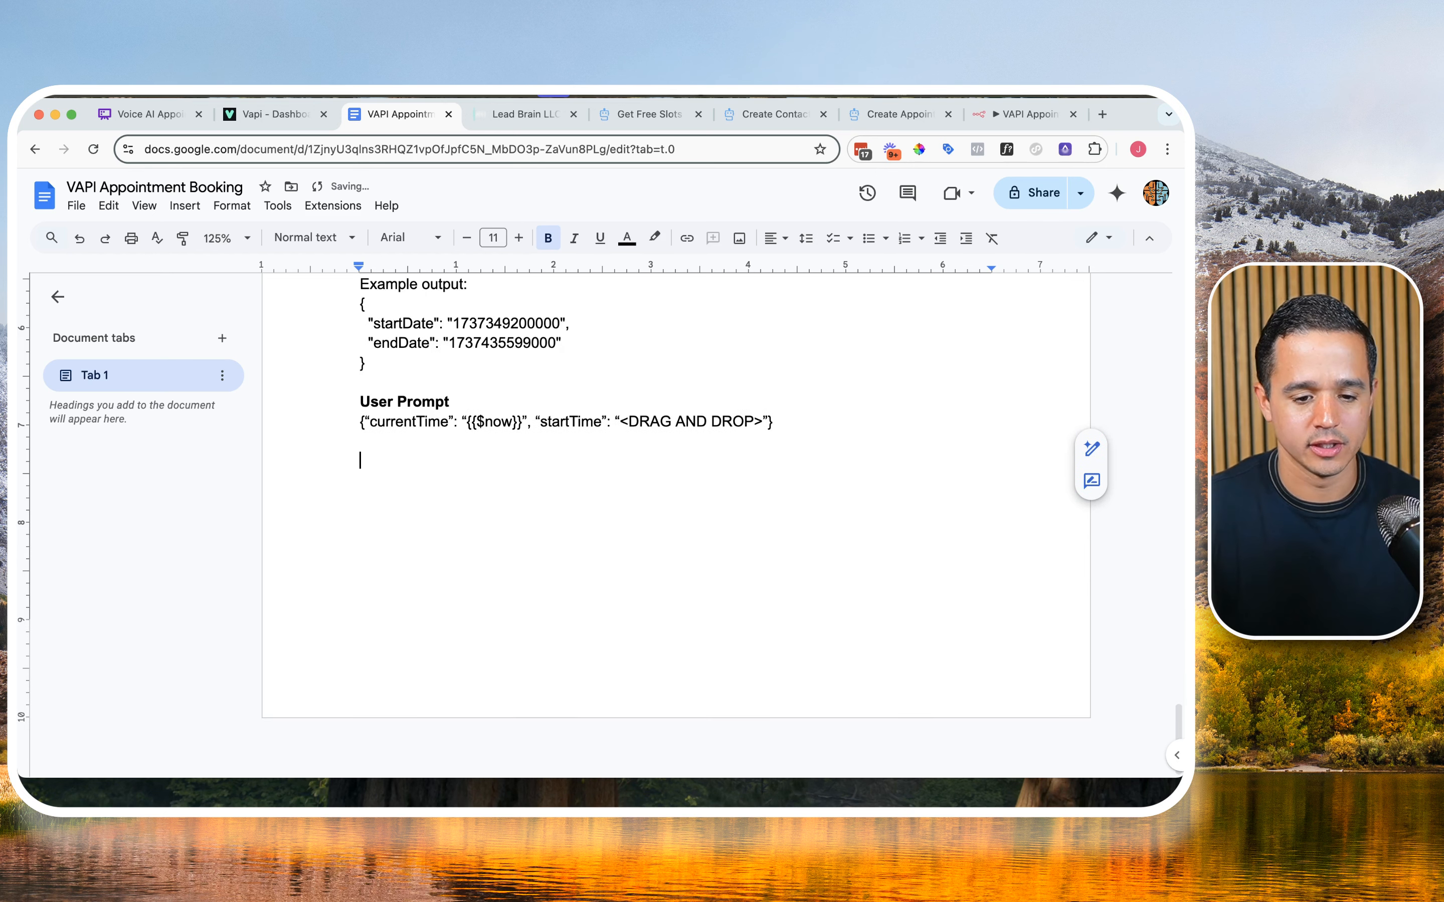
pyautogui.press('super+Return')
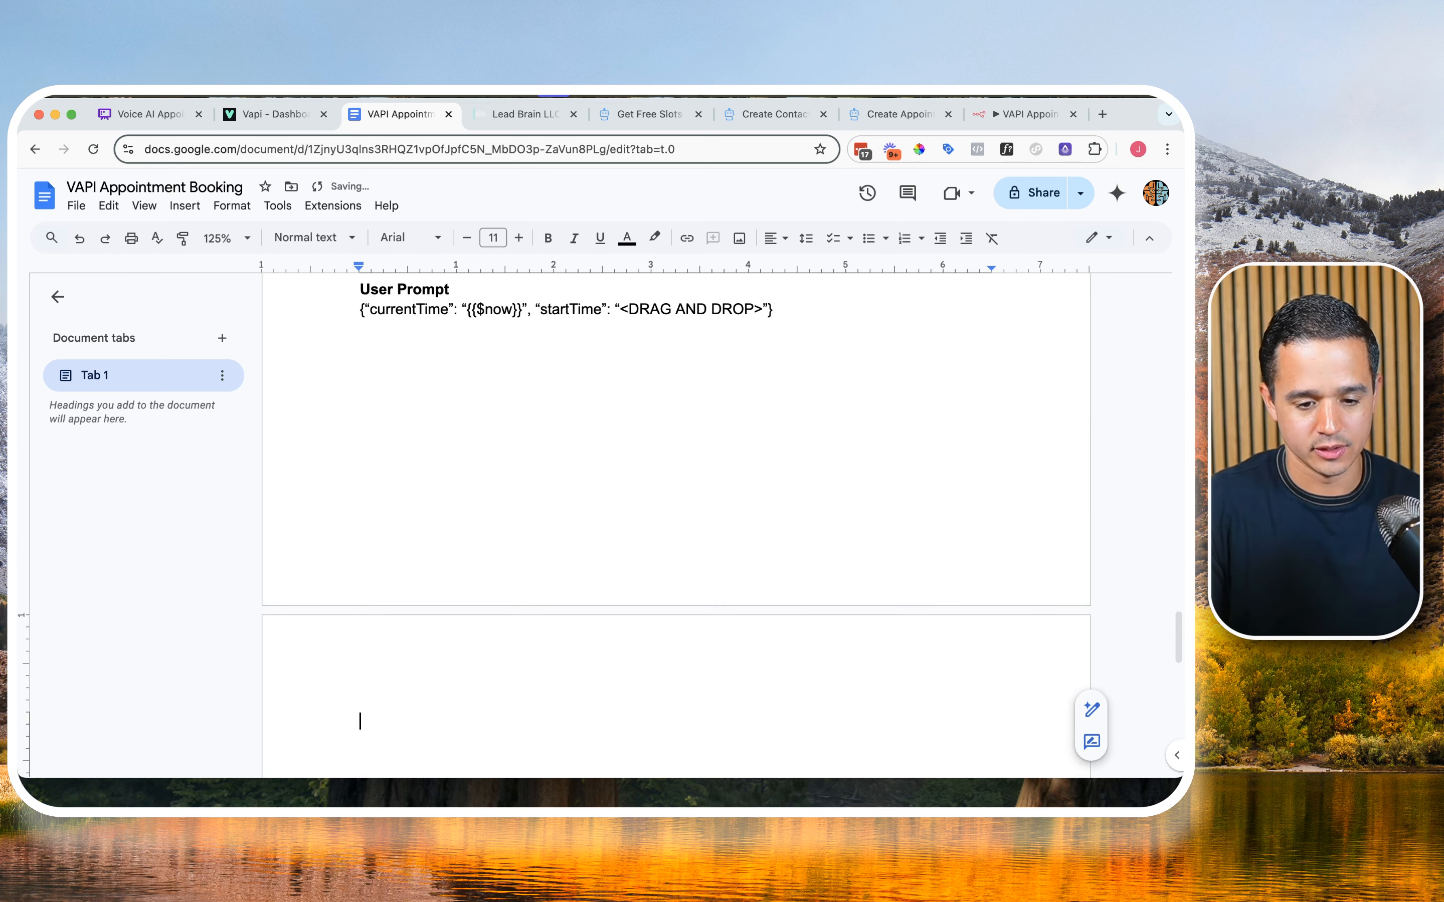
# Step: Add a bold "Response webhook" heading on the new page and start an unbolded line below it
pyautogui.write('Respons')
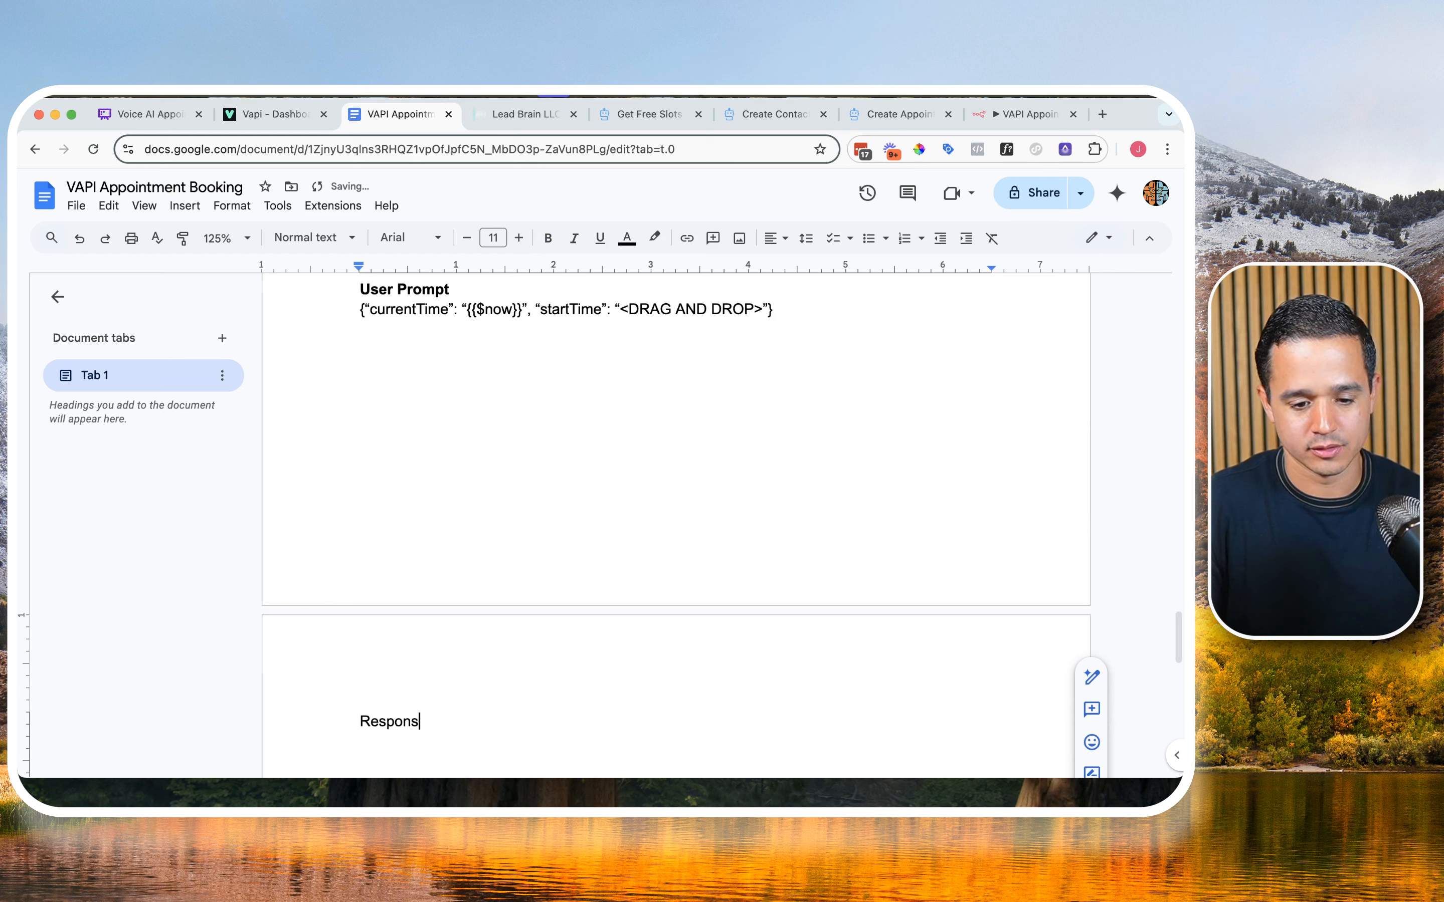
pyautogui.write('e webhoojk')
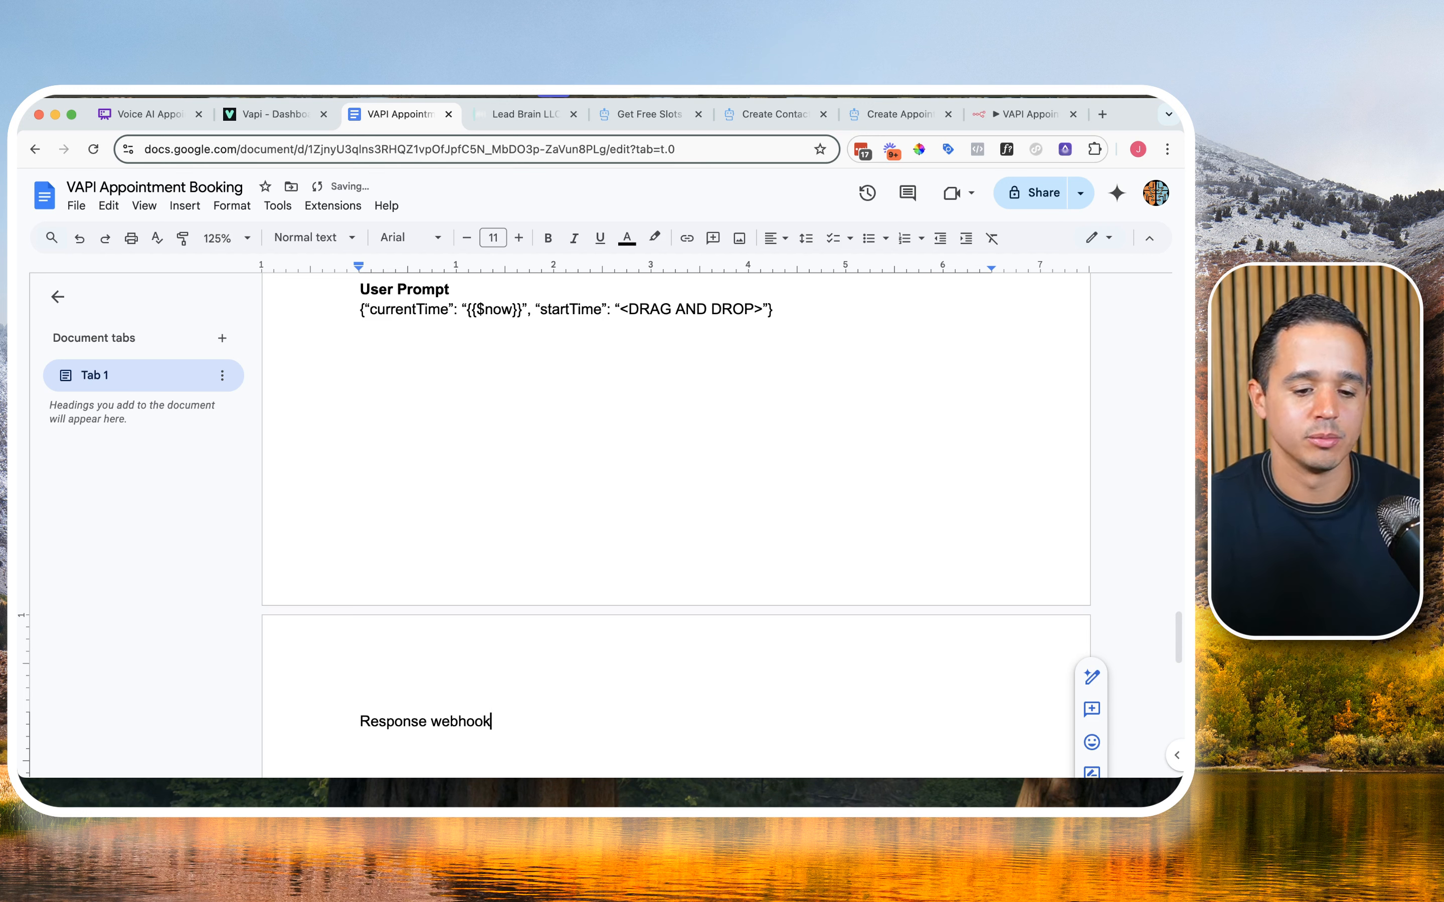
pyautogui.moveTo(356, 721); pyautogui.dragTo(495, 723)
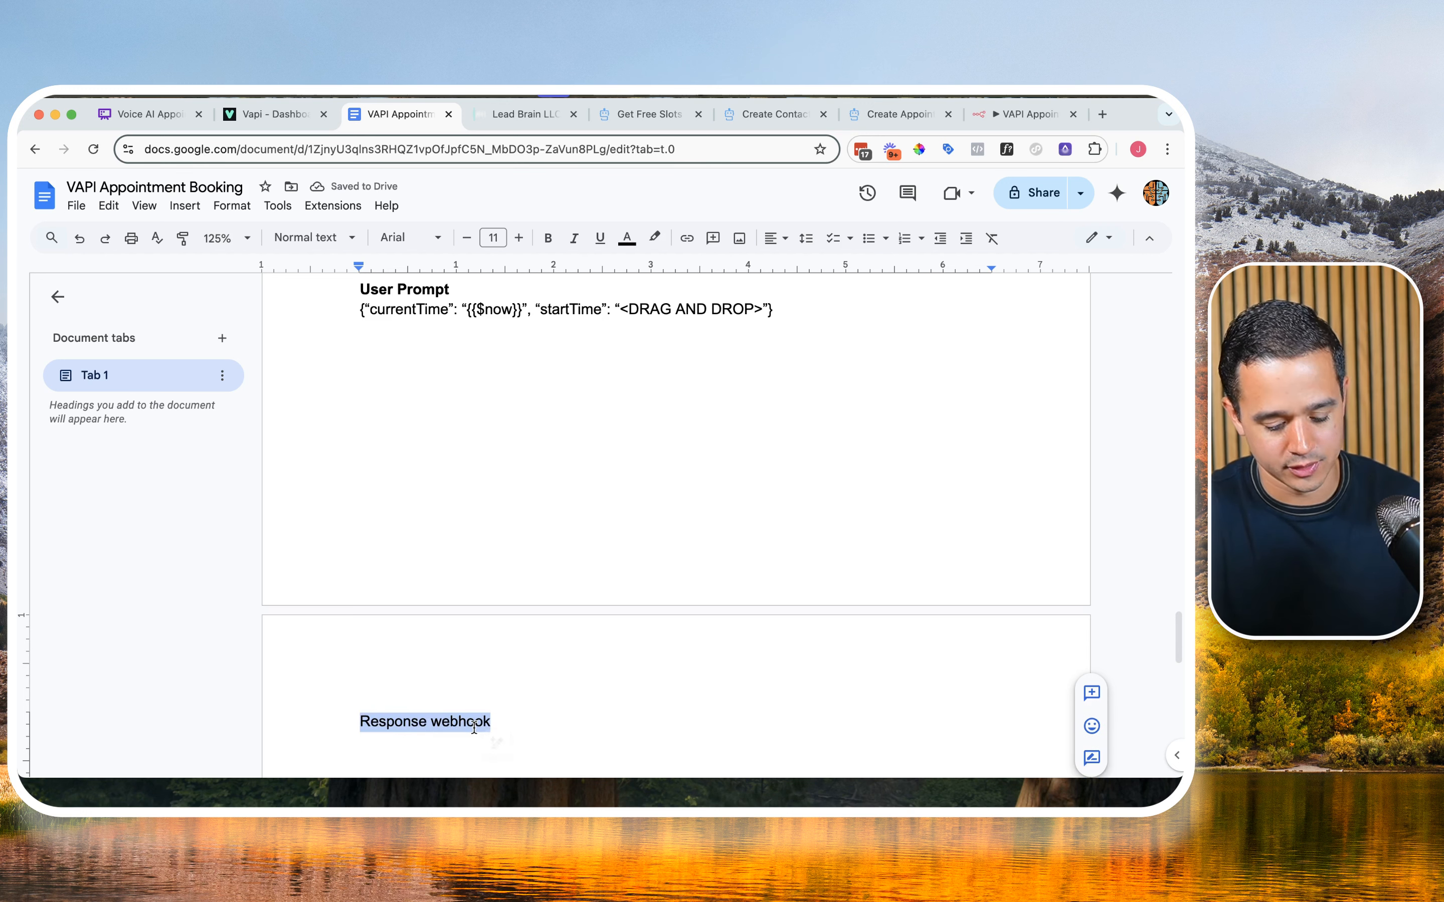
pyautogui.hotkey('ctrl', 'b')
pyautogui.click(507, 722)
pyautogui.press('Return')
pyautogui.hotkey('ctrl', 'b')
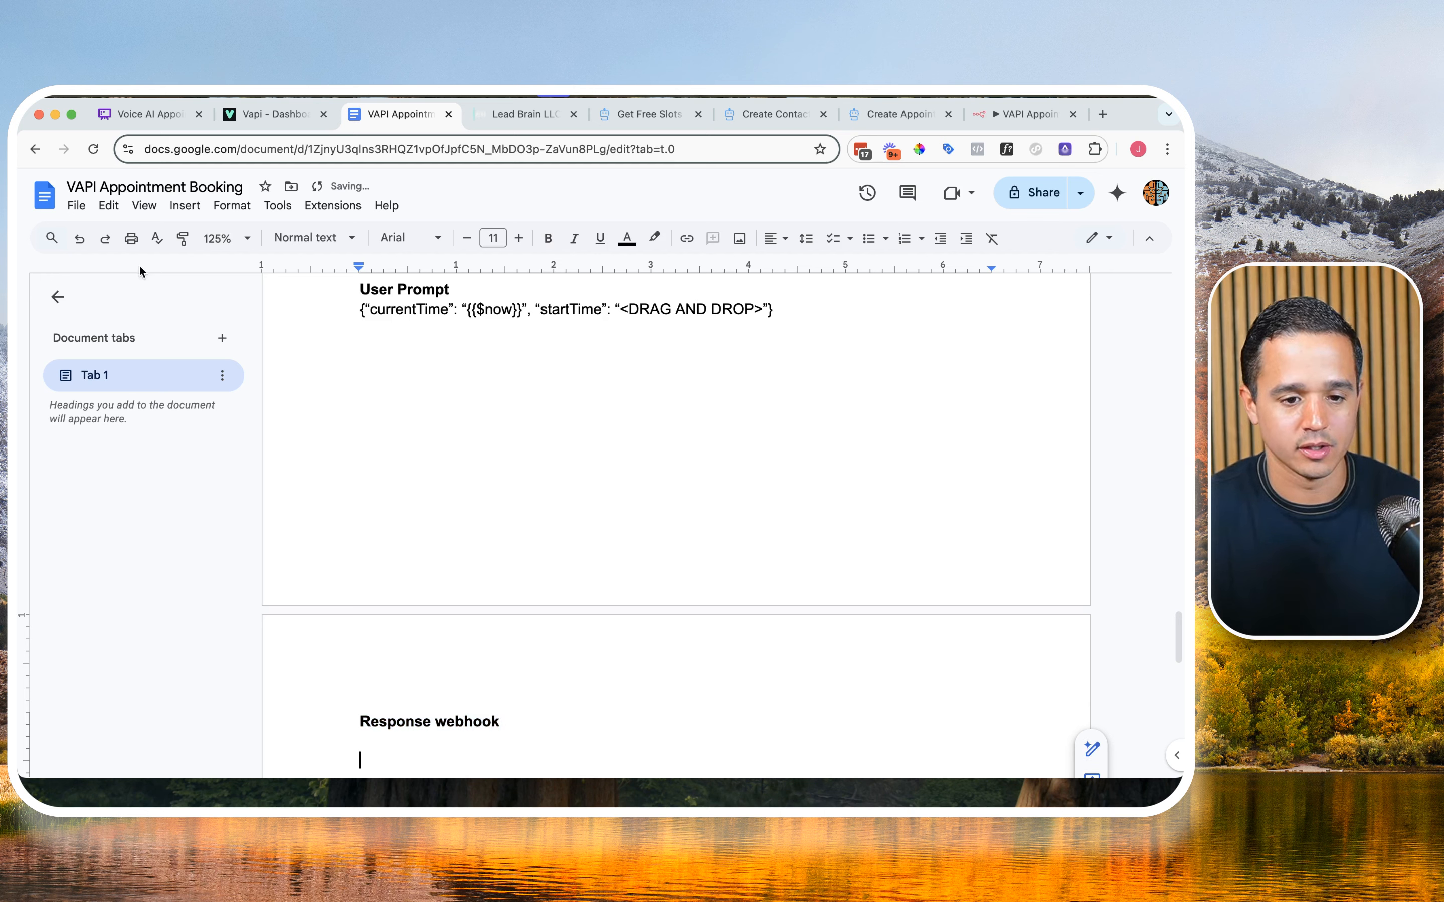
# Step: Open the Code Blocks add-on and paste the results JSON with toolCallId and "Great! You are booked!" under the Response webhook heading
pyautogui.click(327, 206)
pyautogui.moveTo(365, 240)
pyautogui.moveTo(380, 298)
pyautogui.click(595, 304)
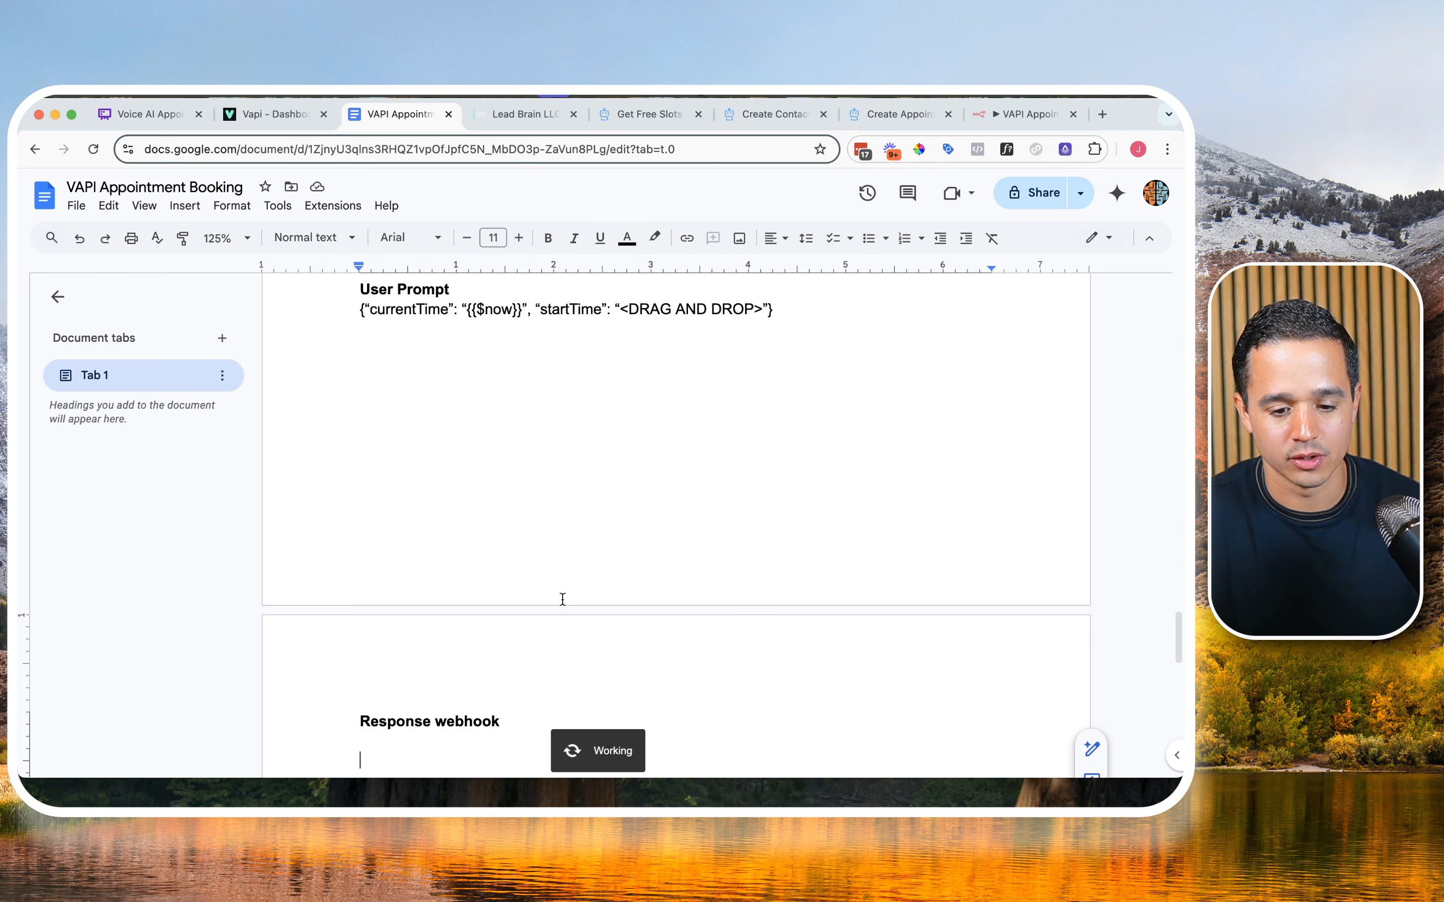
pyautogui.click(958, 367)
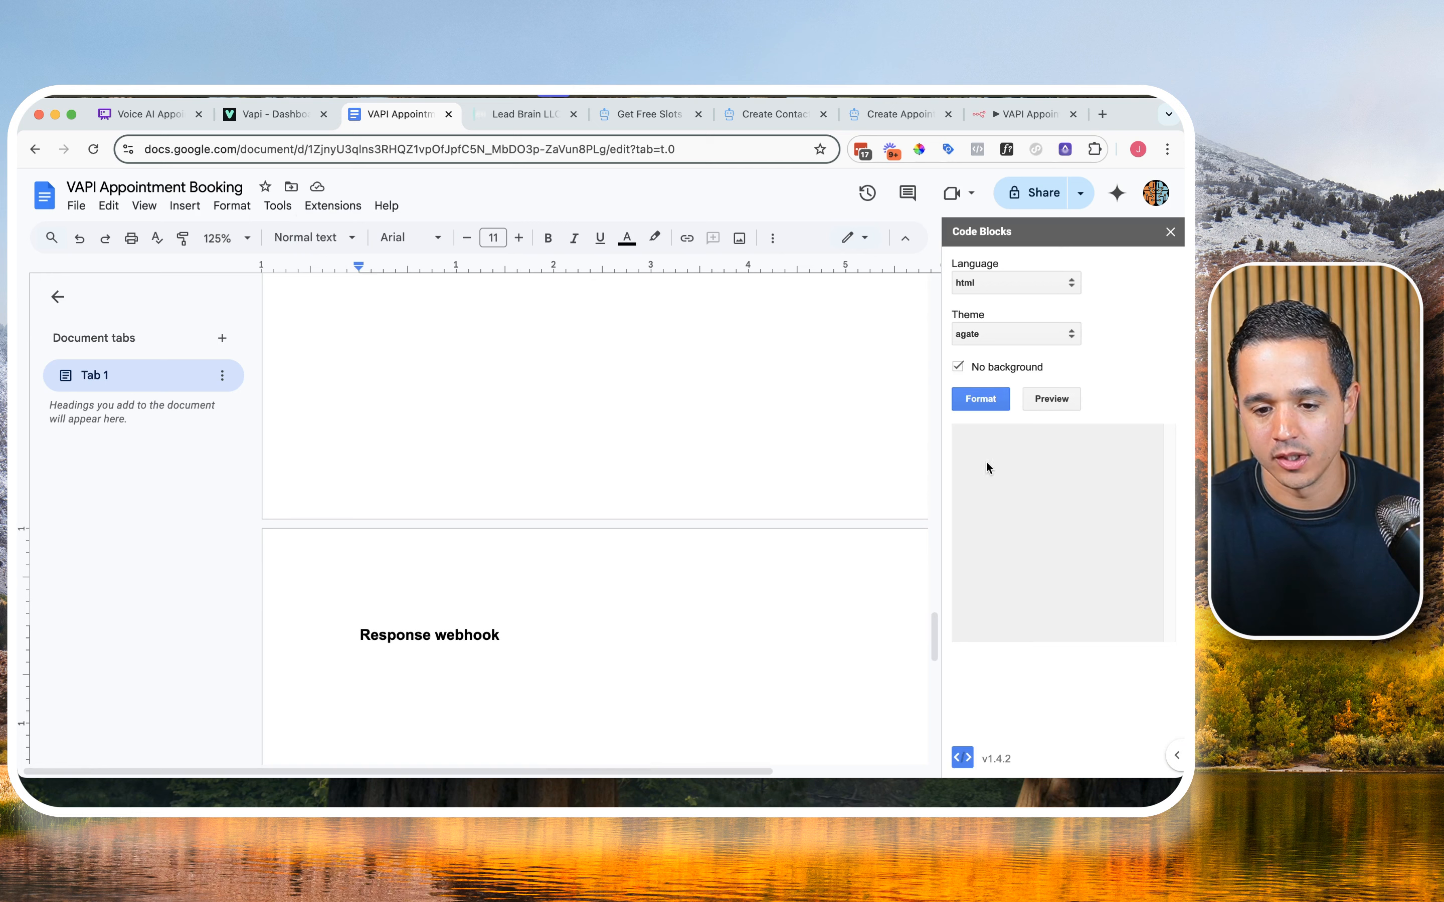
pyautogui.click(409, 668)
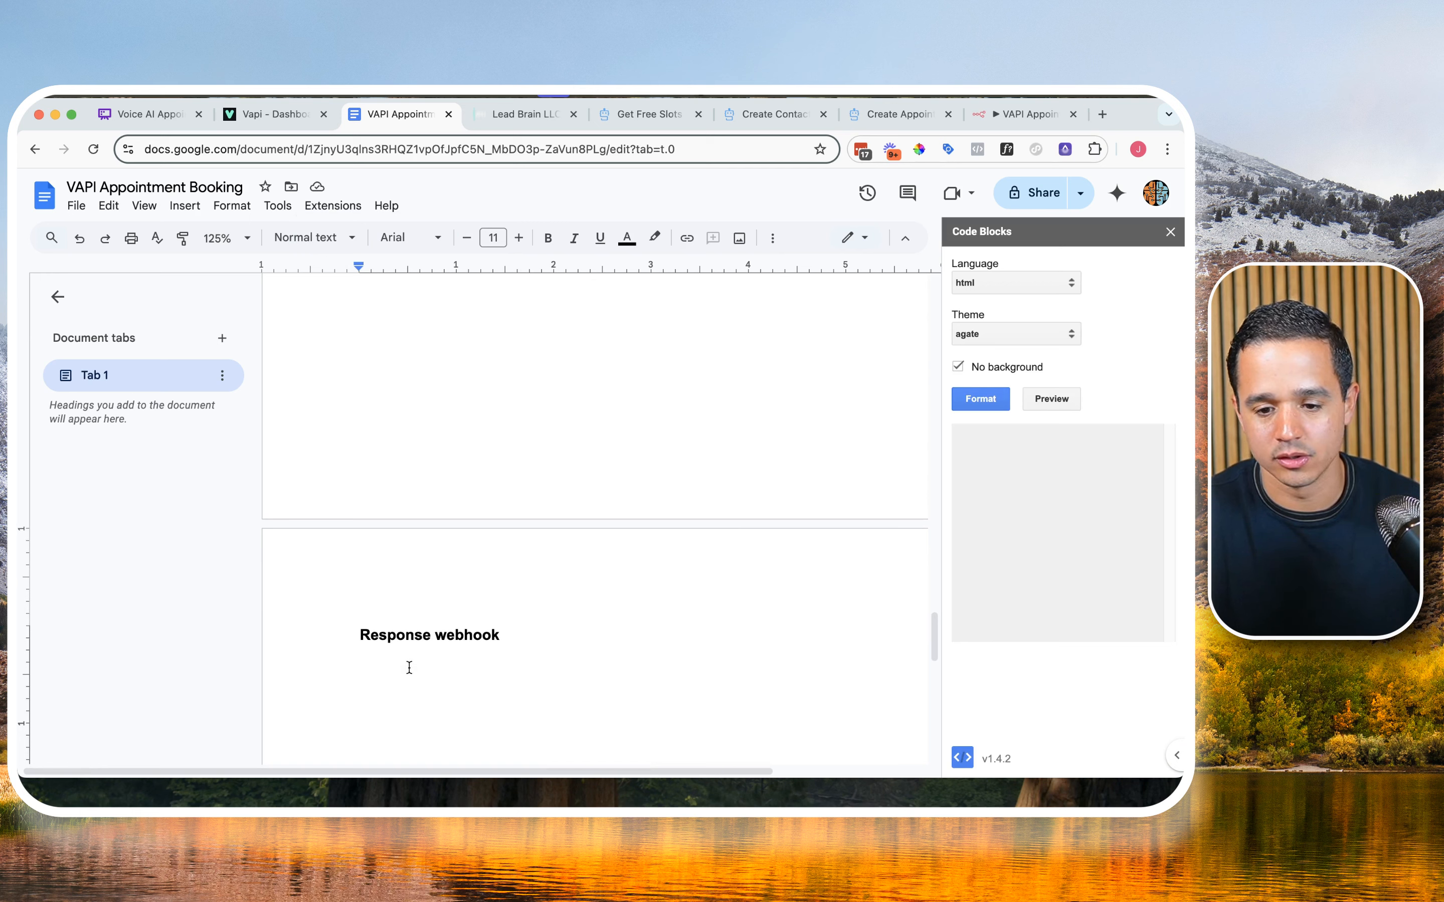
pyautogui.write('{     "results": [         {             "toolCallId": "{{ $(\'Webhook\').item.json.body.message.toolCalls[0].id }}",             "result": "Great! You are booked!"         }     ] }')
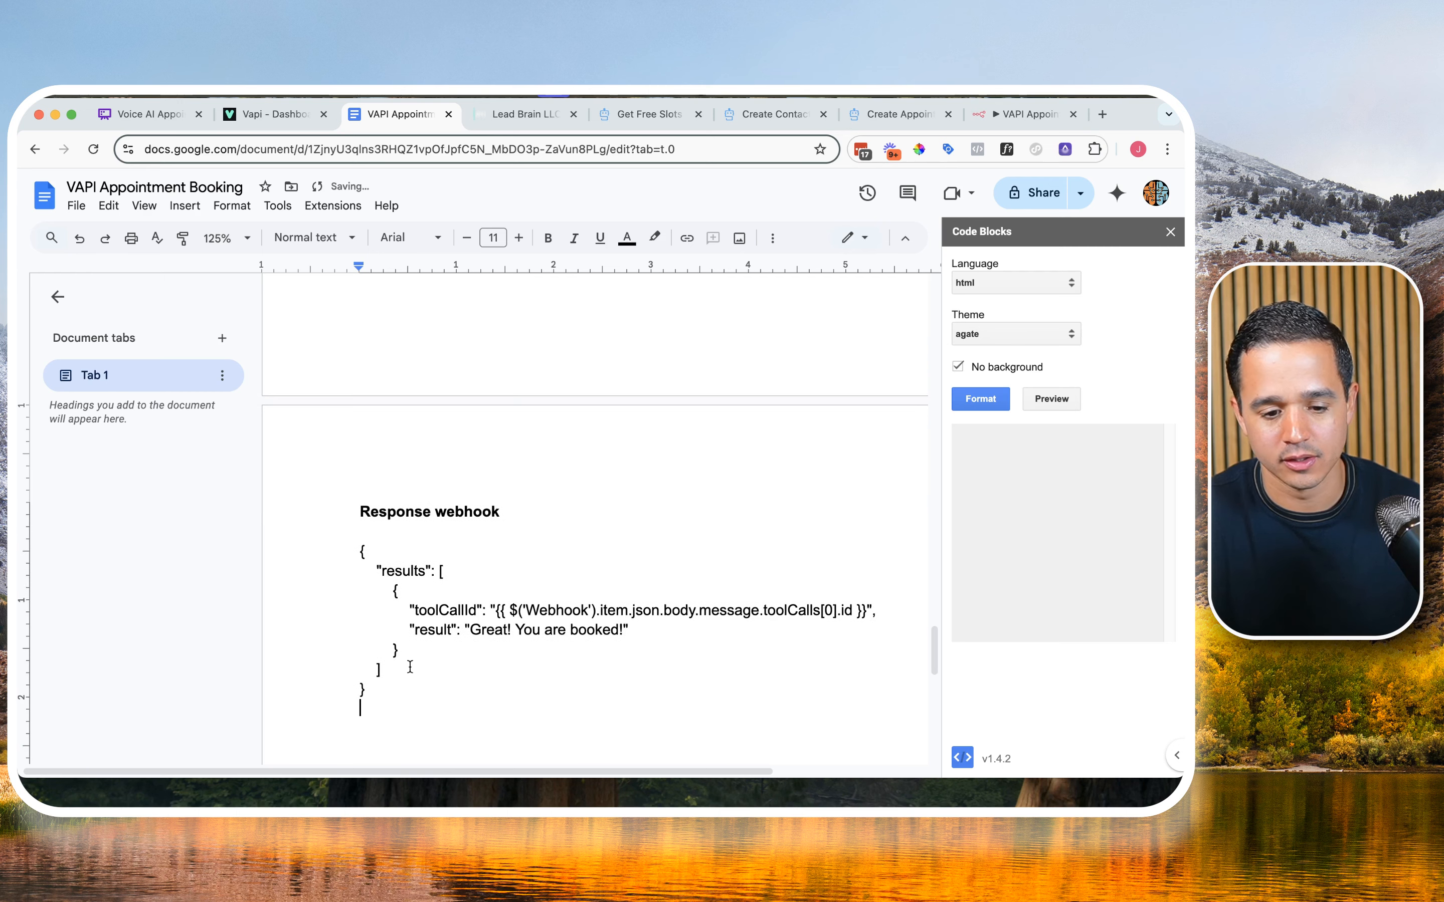
# Step: Format the pasted JSON as an html code block in the agate theme with No background disabled, and close the add-on
pyautogui.click(377, 688)
pyautogui.moveTo(377, 689); pyautogui.dragTo(348, 554)
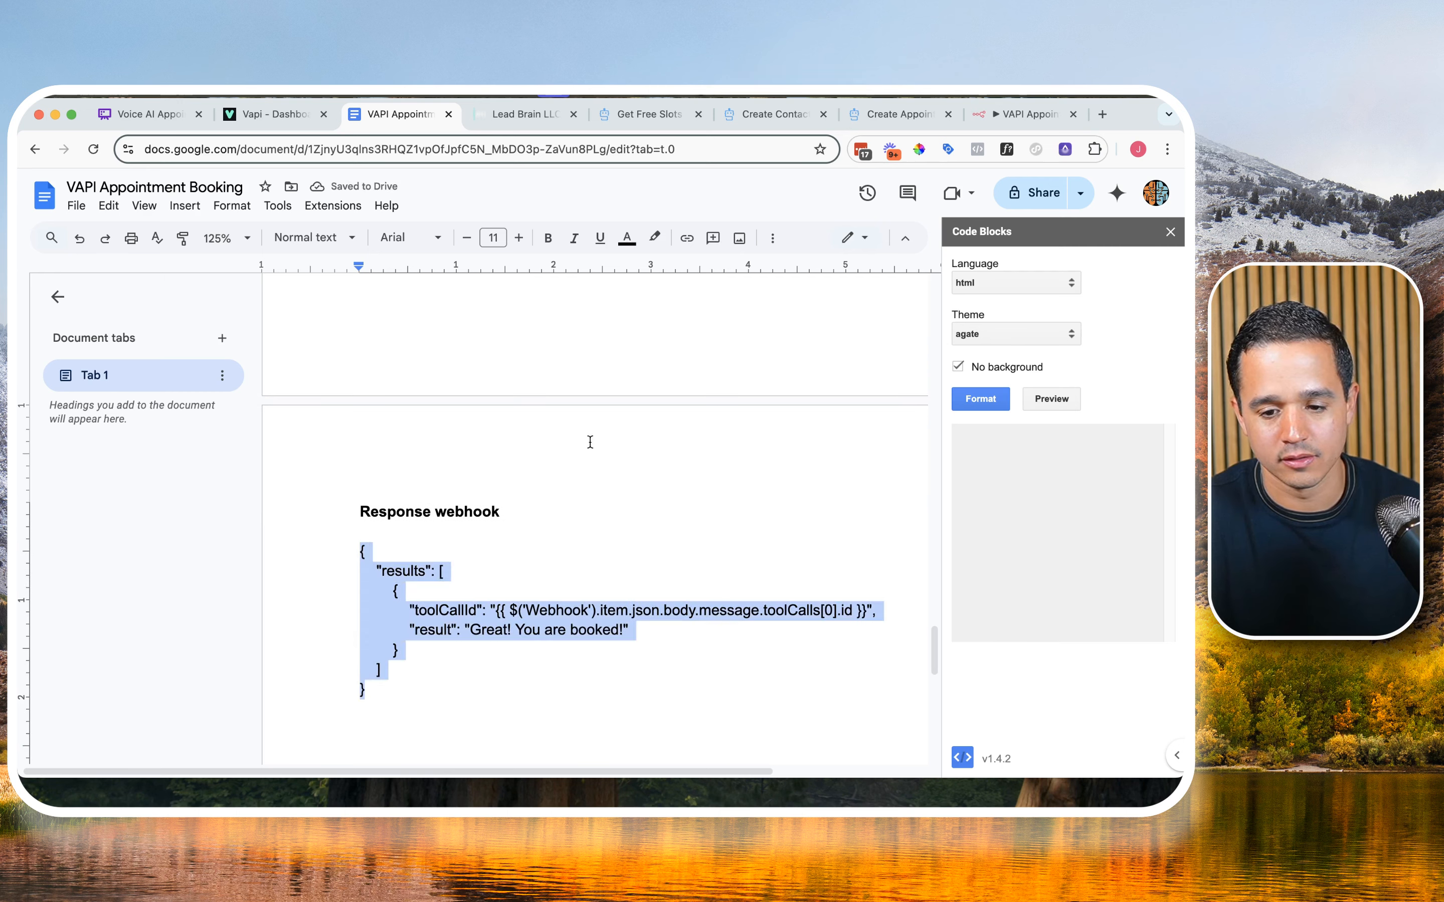
pyautogui.click(969, 401)
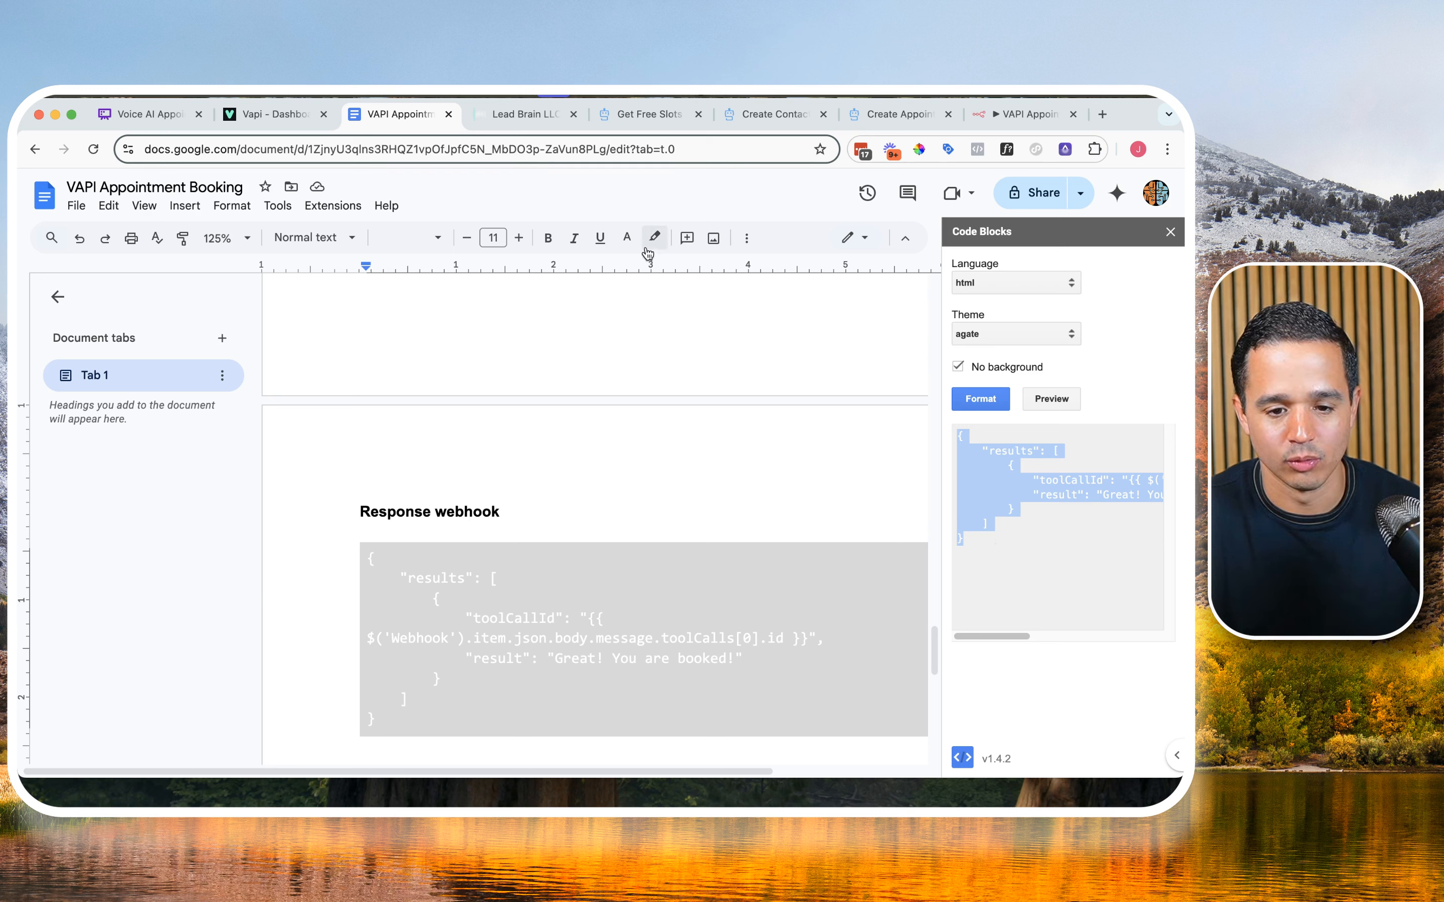
pyautogui.click(958, 369)
pyautogui.click(980, 399)
pyautogui.click(590, 632)
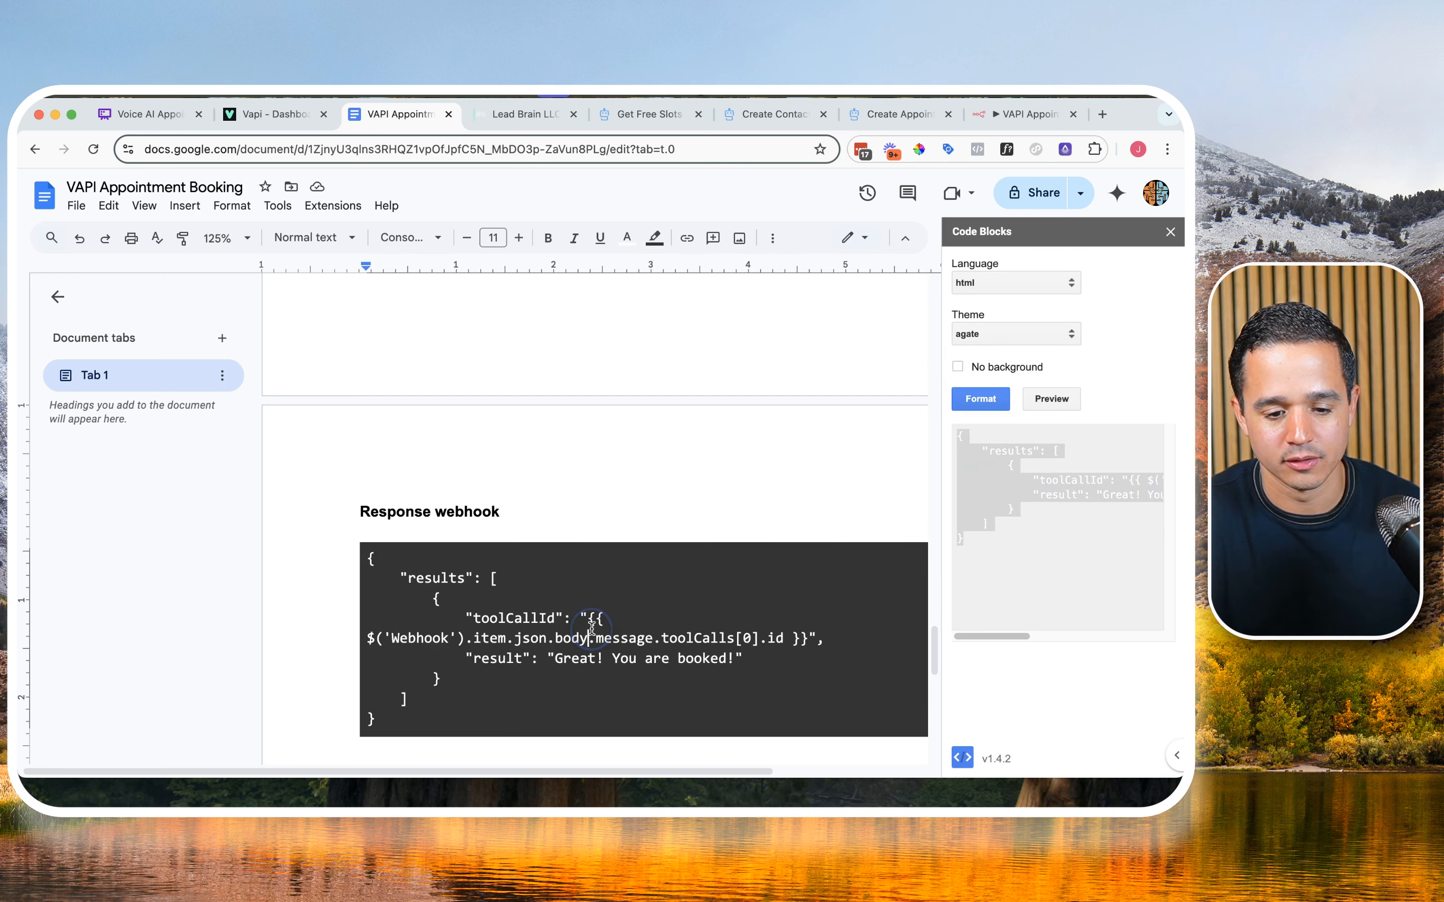
pyautogui.click(1166, 235)
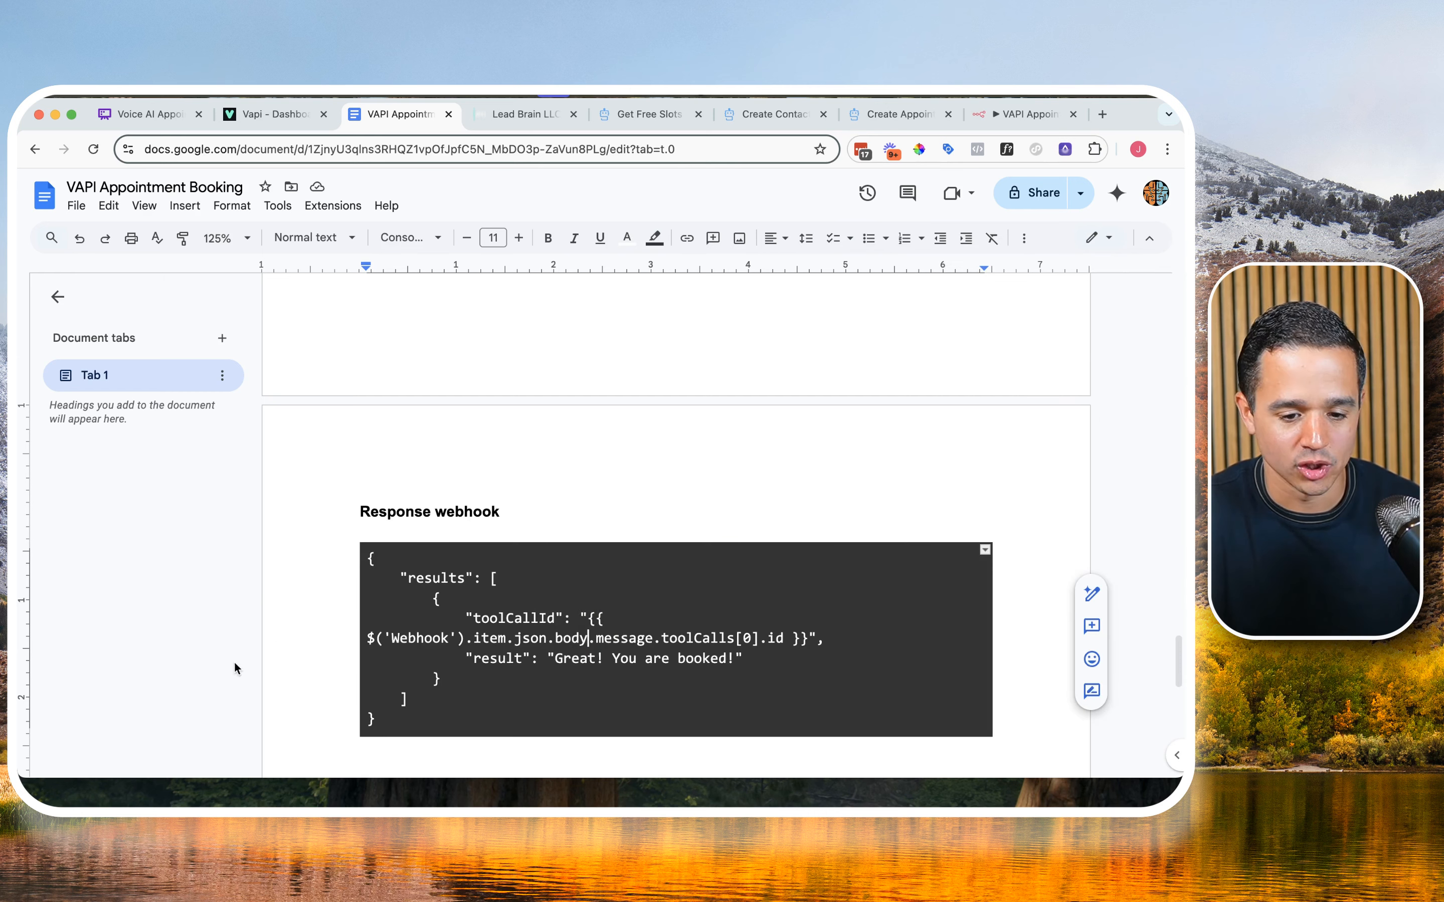
# Step: Copy the document's response JSON into the Respond to Webhook response body expression in n8n
pyautogui.tripleClick(443, 620)
pyautogui.press('super+c')
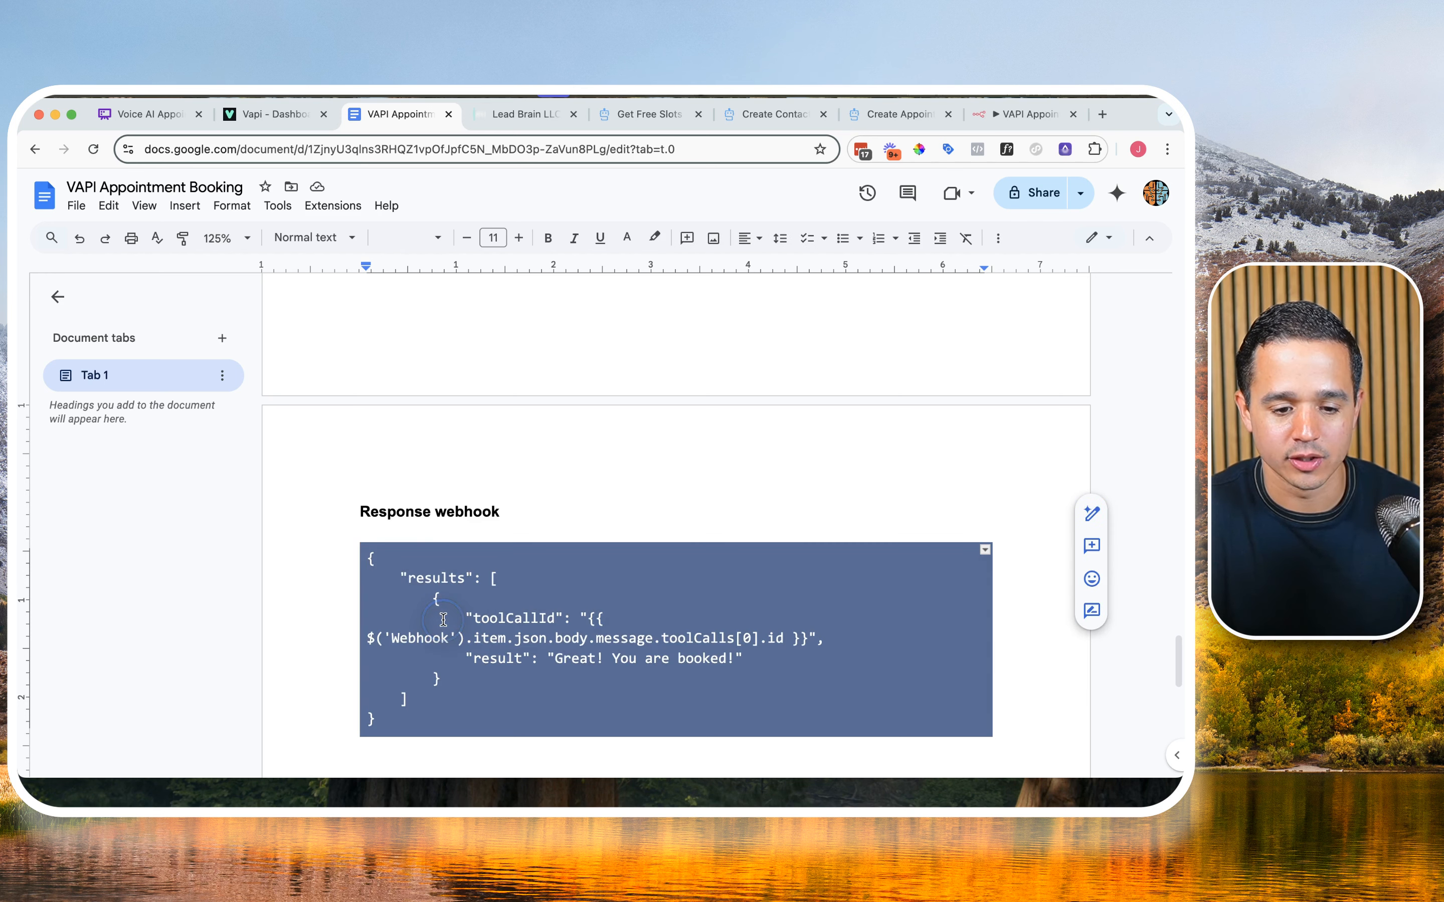
pyautogui.click(1019, 115)
pyautogui.click(636, 457)
pyautogui.press('super+v')
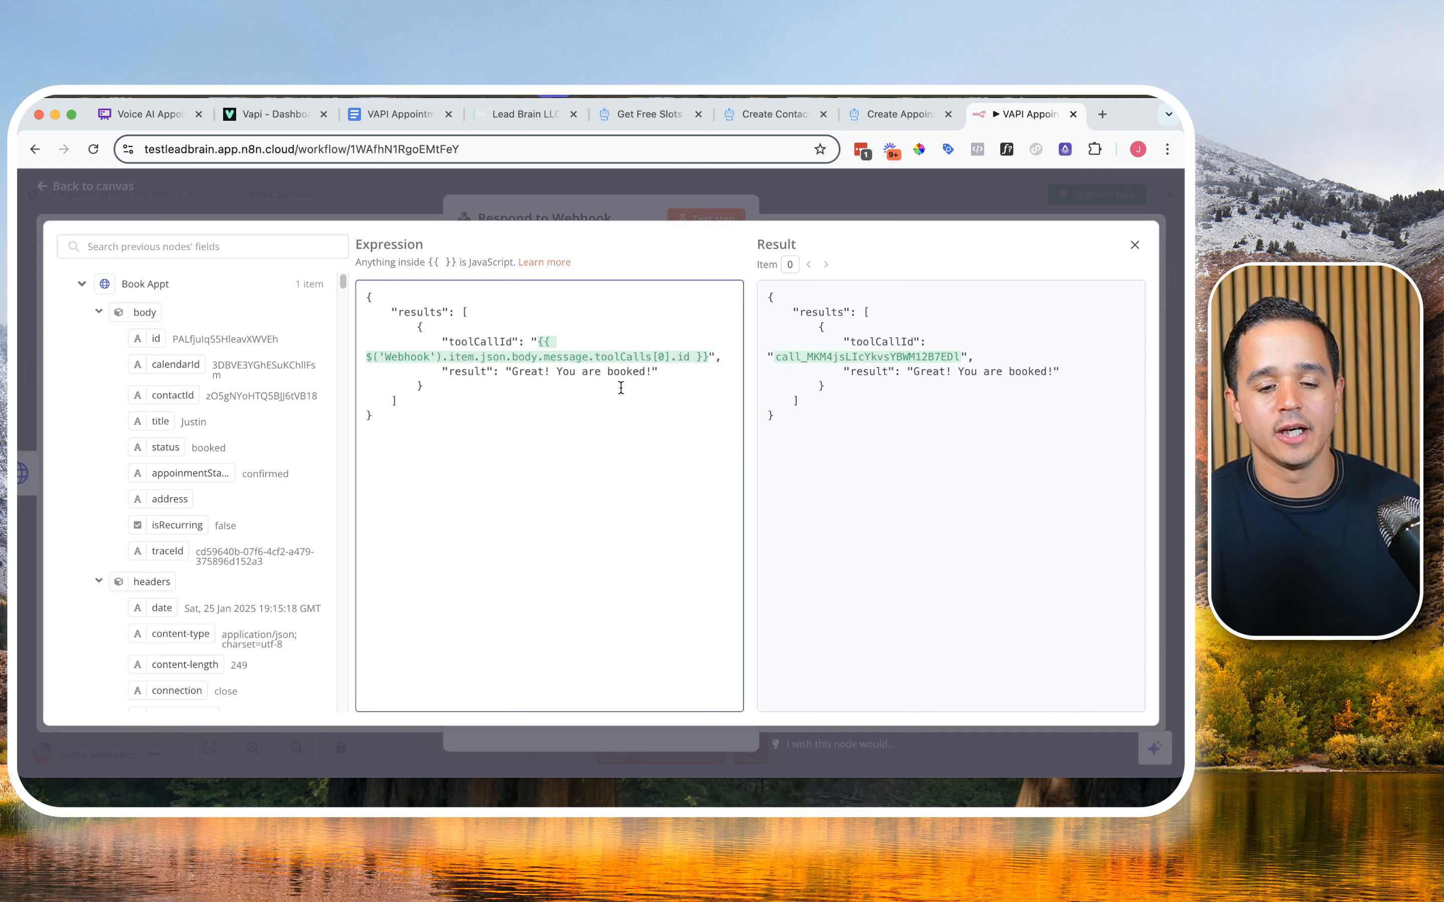
# Step: In the document's Response webhook code block, replace the toolCallId expression with "<DRAG AND DROP>"
pyautogui.click(901, 114)
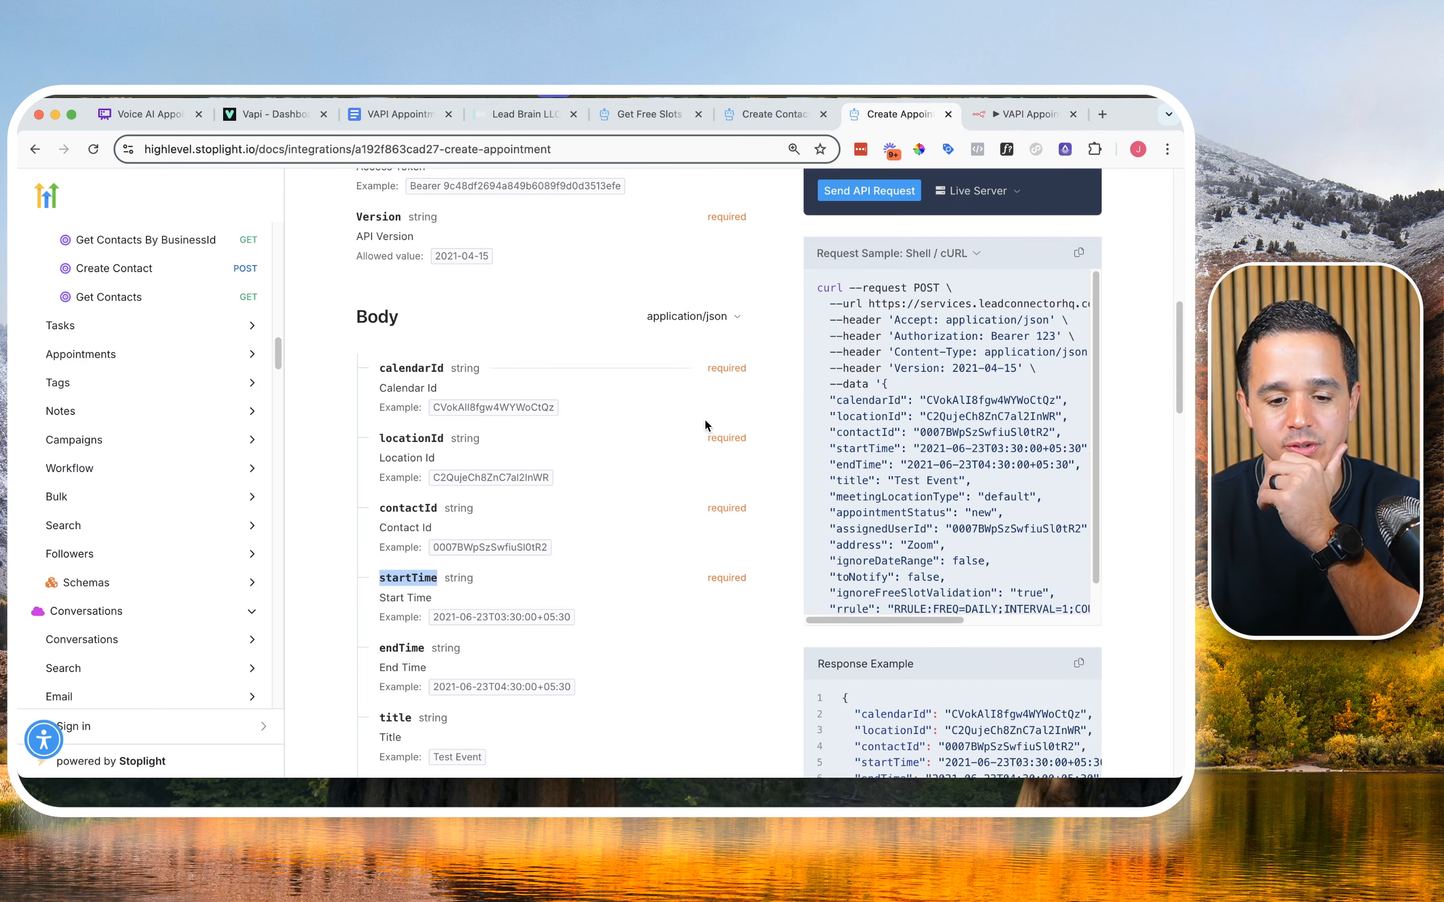
pyautogui.click(399, 114)
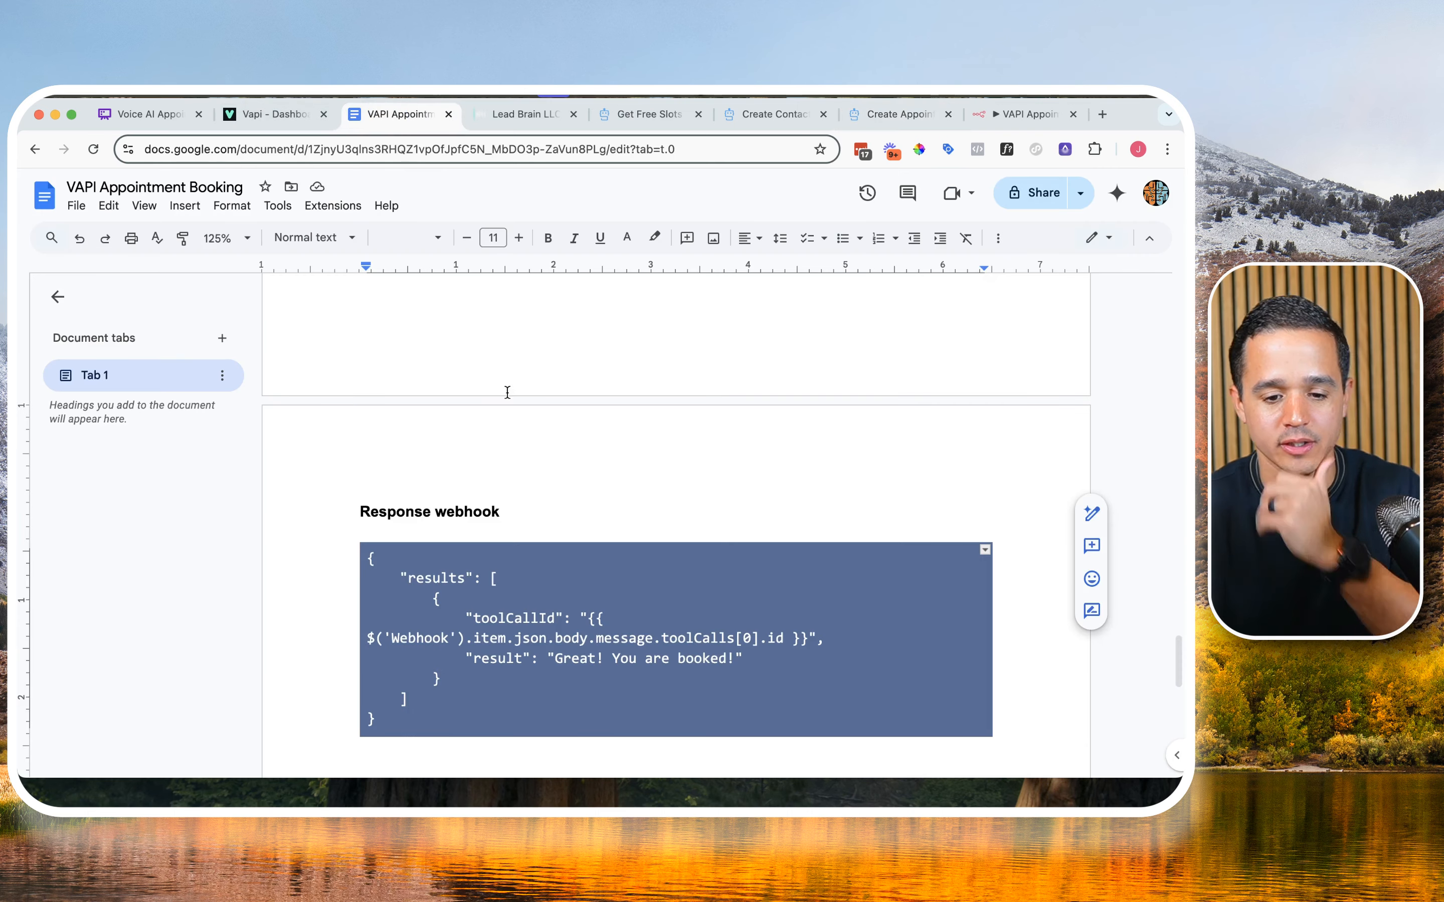
pyautogui.click(514, 627)
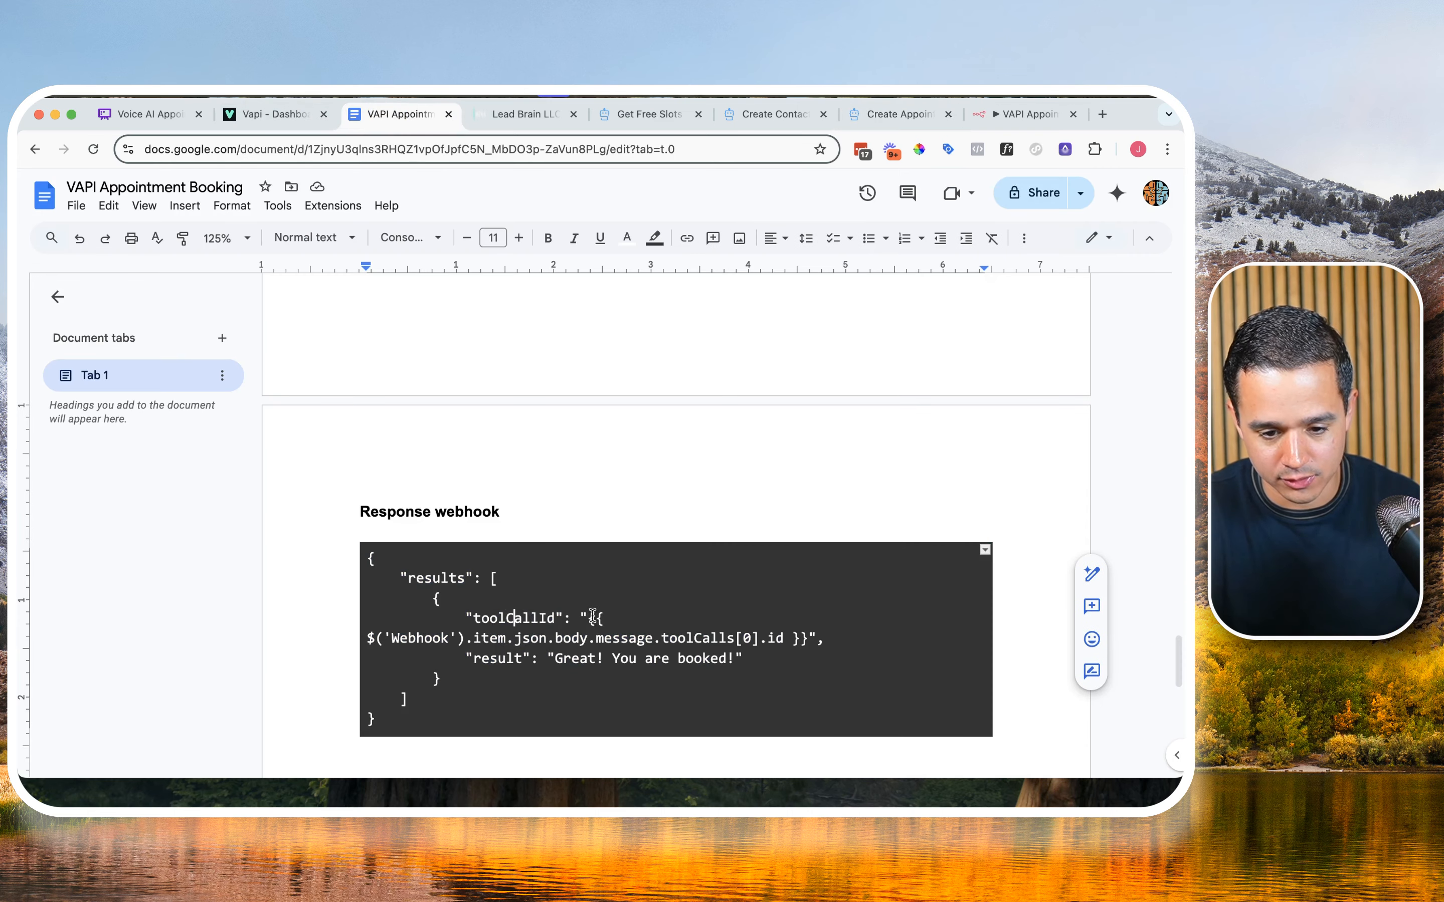
pyautogui.moveTo(586, 618); pyautogui.dragTo(806, 643)
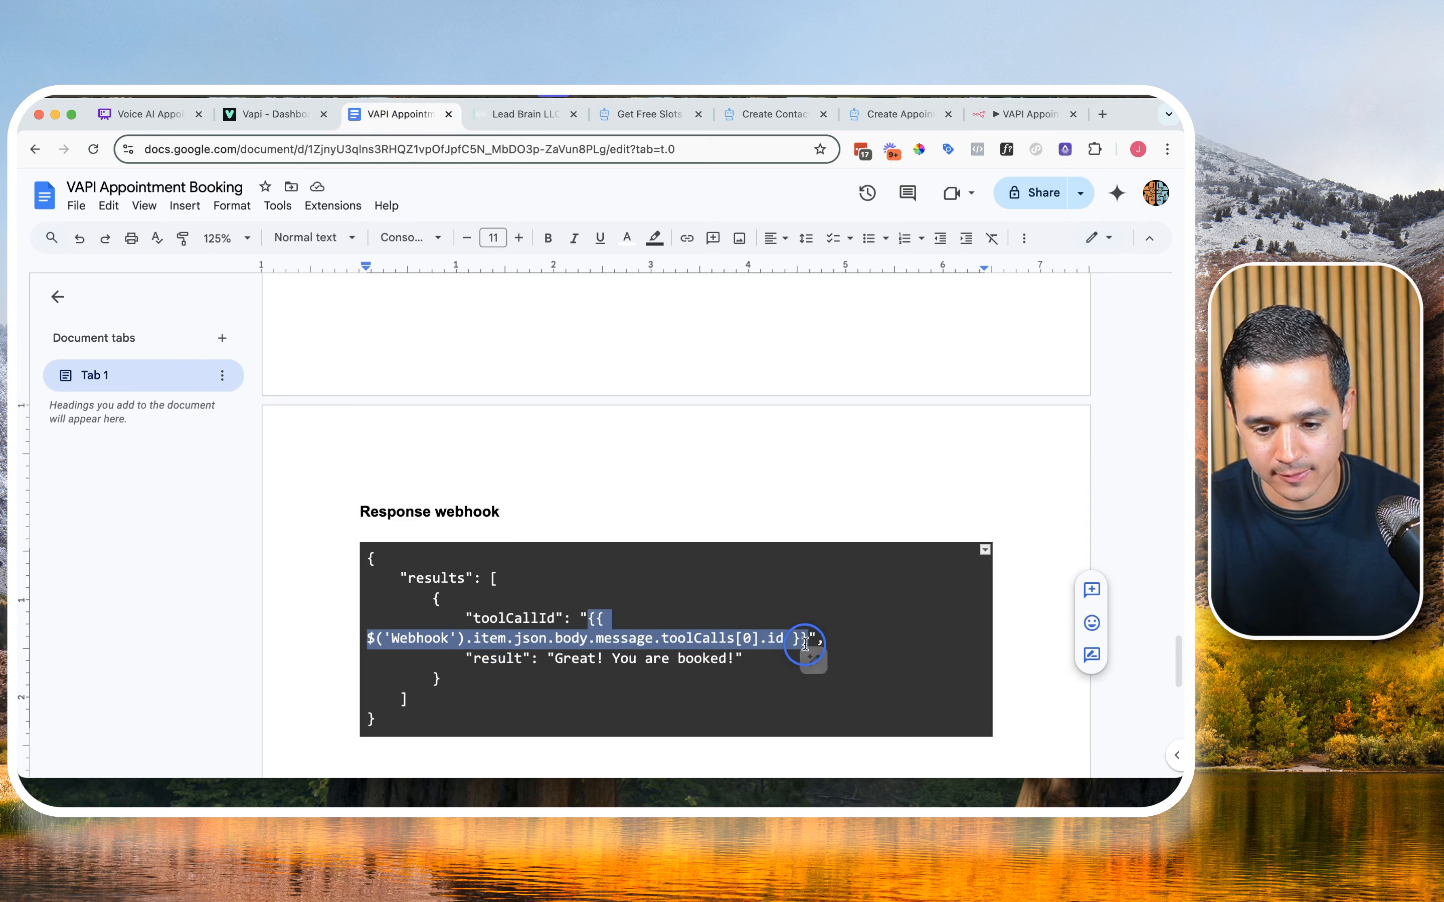
pyautogui.write('<>')
pyautogui.write('DRAG AND DROP>')
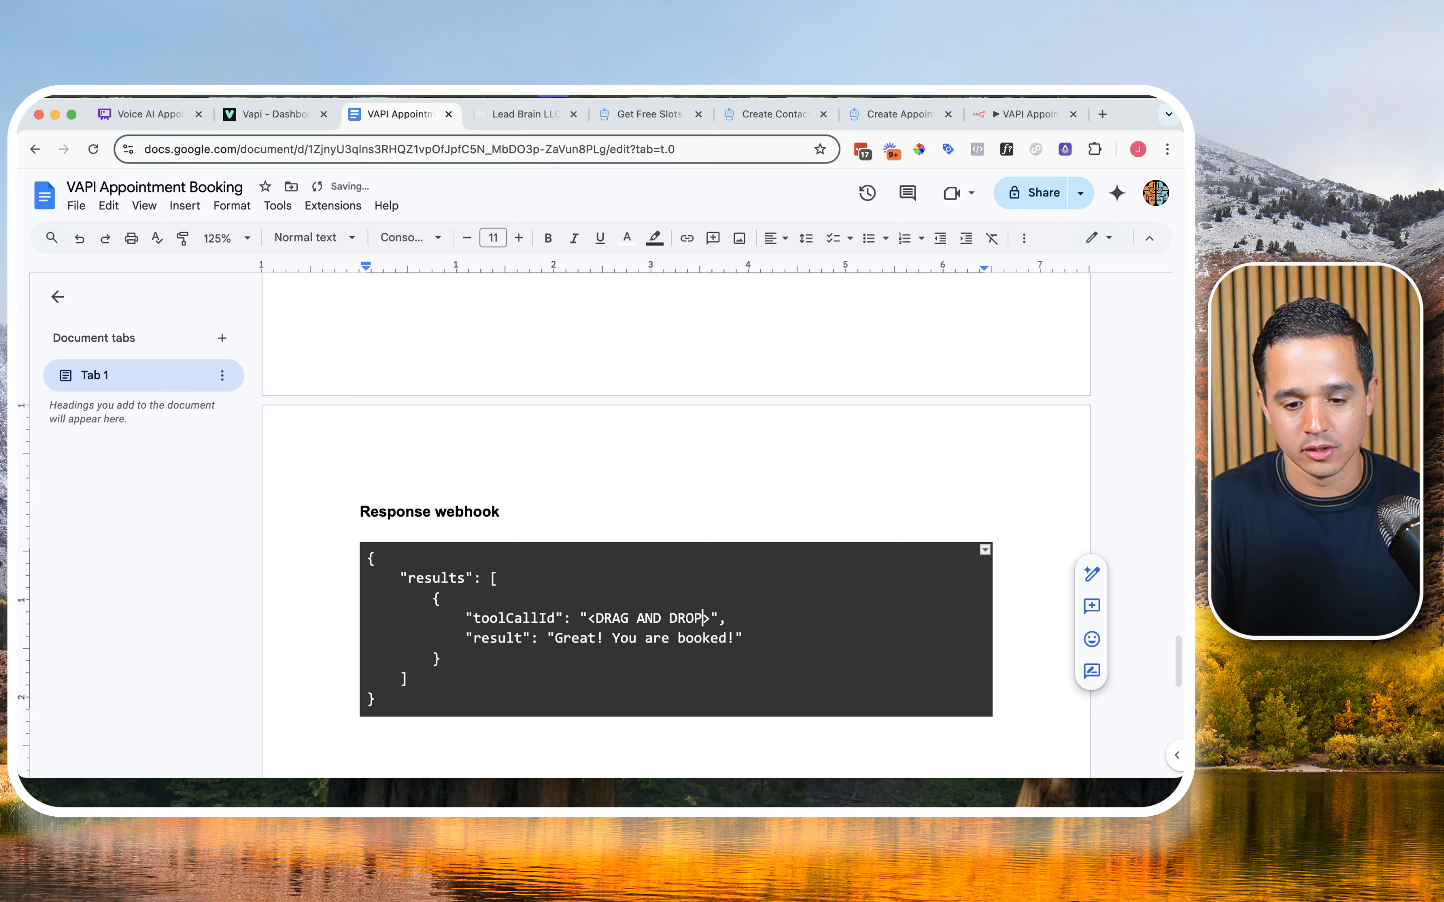
# Step: In the n8n Respond to Webhook response body, delete the expression that fills the toolCallId value
pyautogui.click(1014, 114)
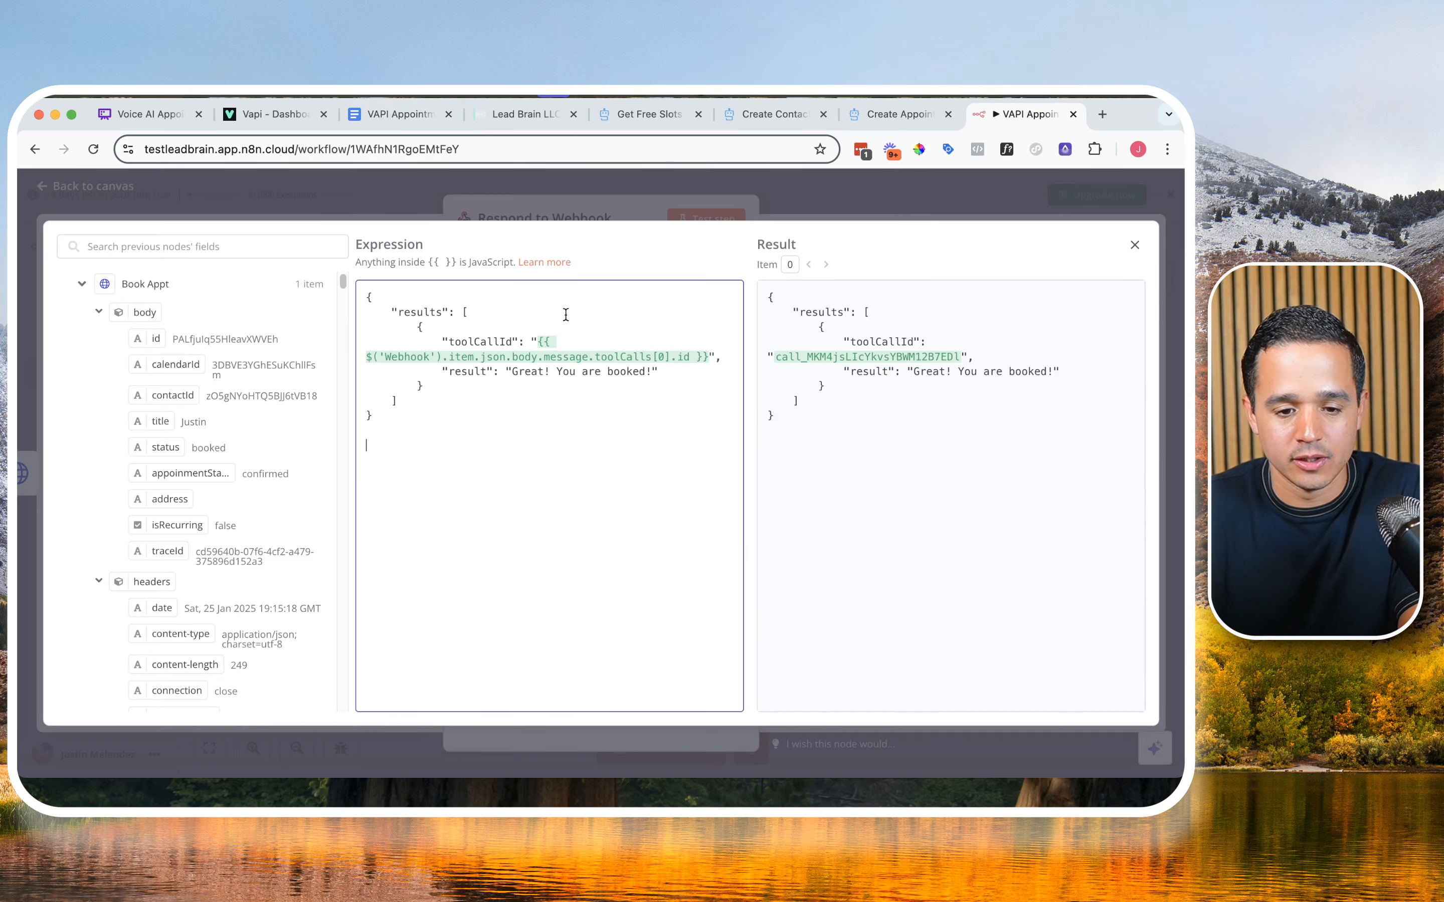
pyautogui.moveTo(541, 340); pyautogui.dragTo(708, 358)
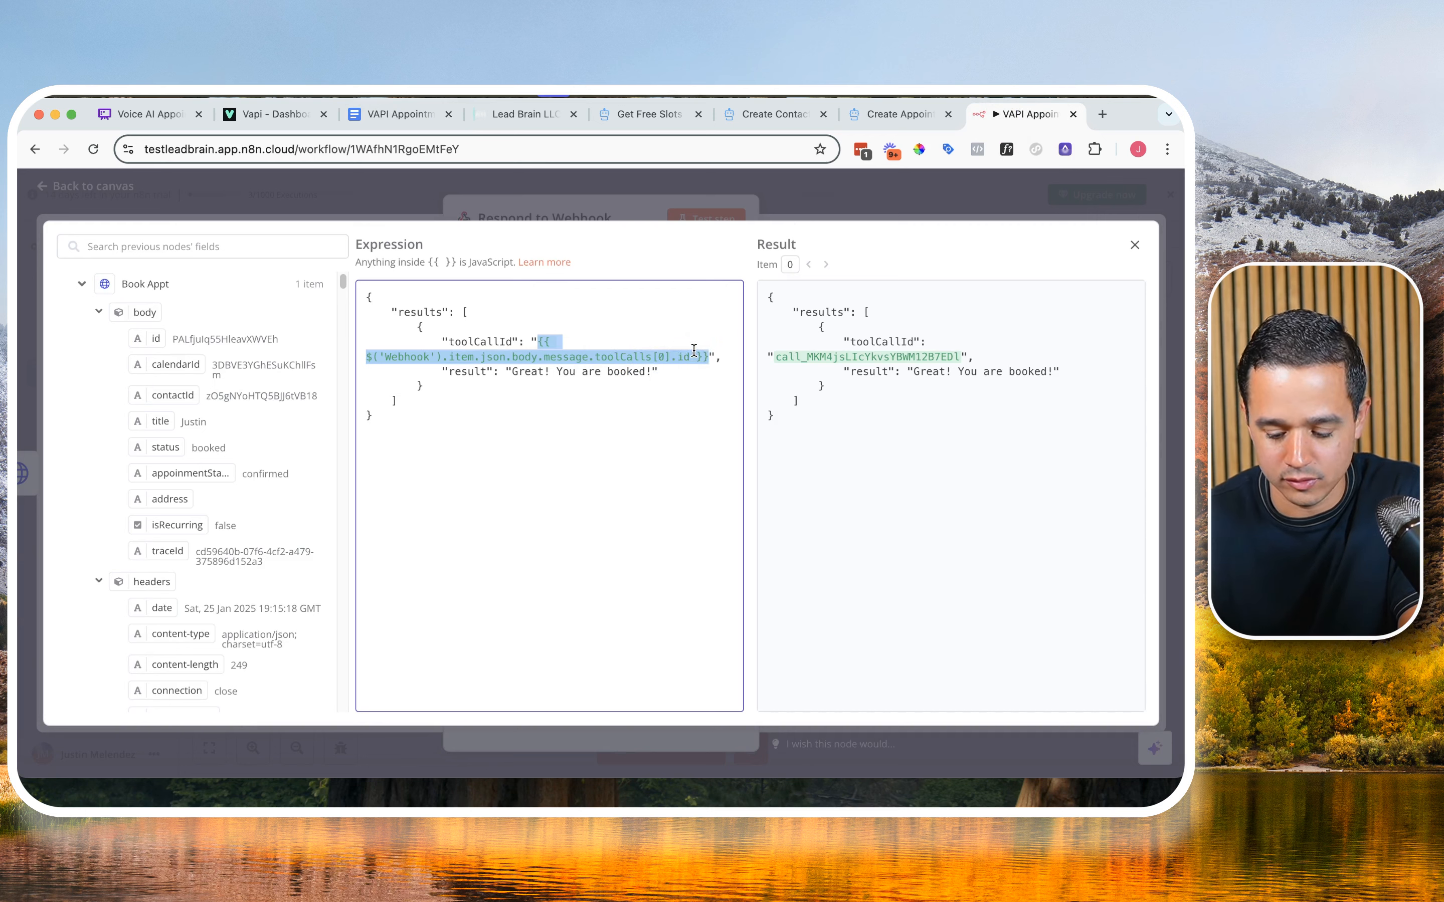
pyautogui.press('BackSpace')
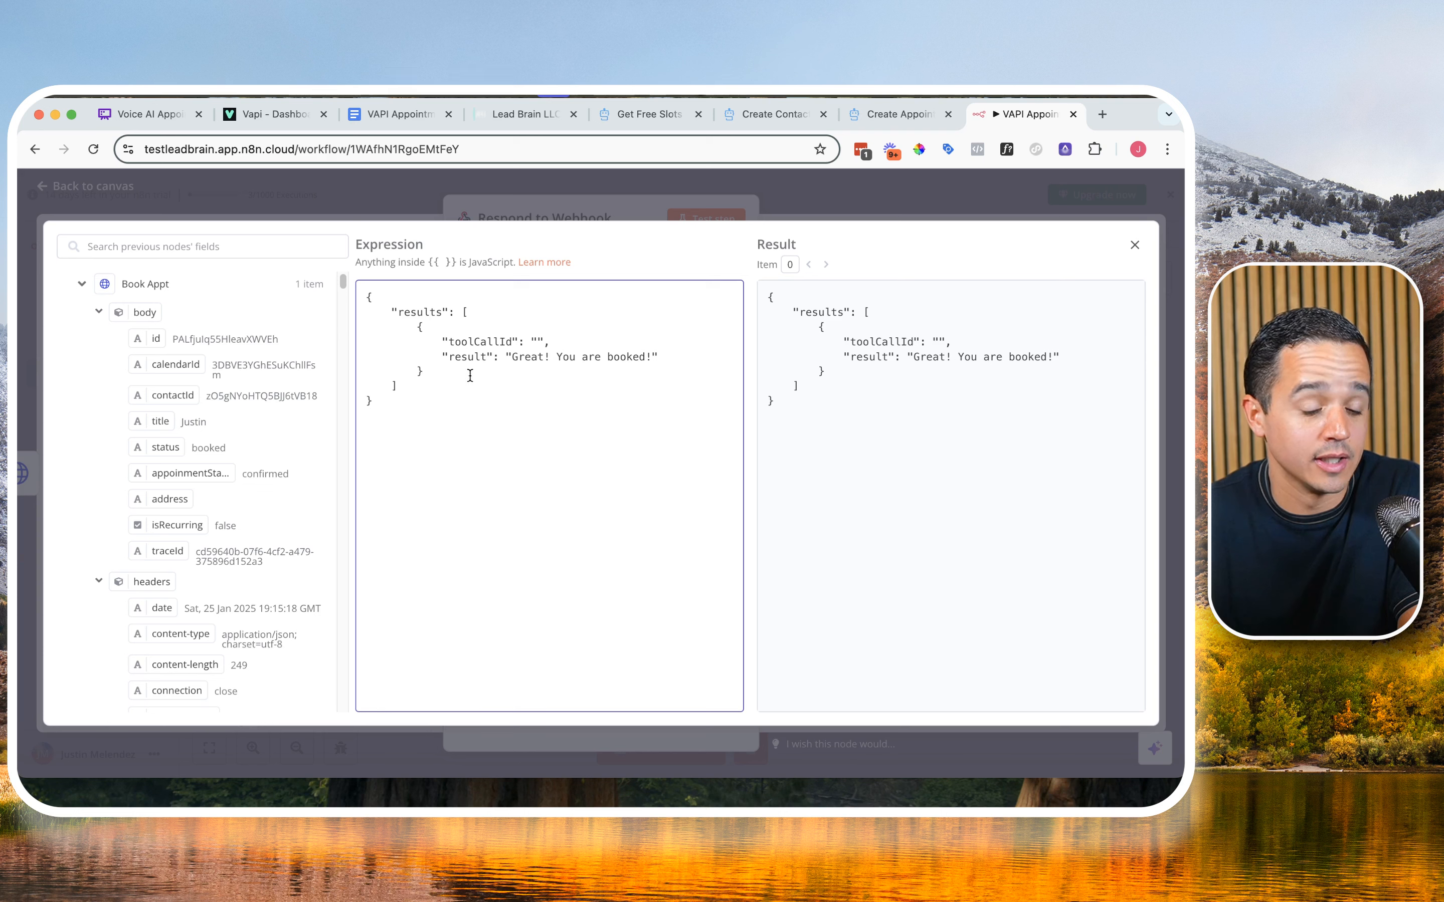
# Step: Insert the Webhook node's toolCallList[0] id as the toolCallId value in the response body and close the expression editor
pyautogui.click(81, 285)
pyautogui.click(81, 314)
pyautogui.click(82, 345)
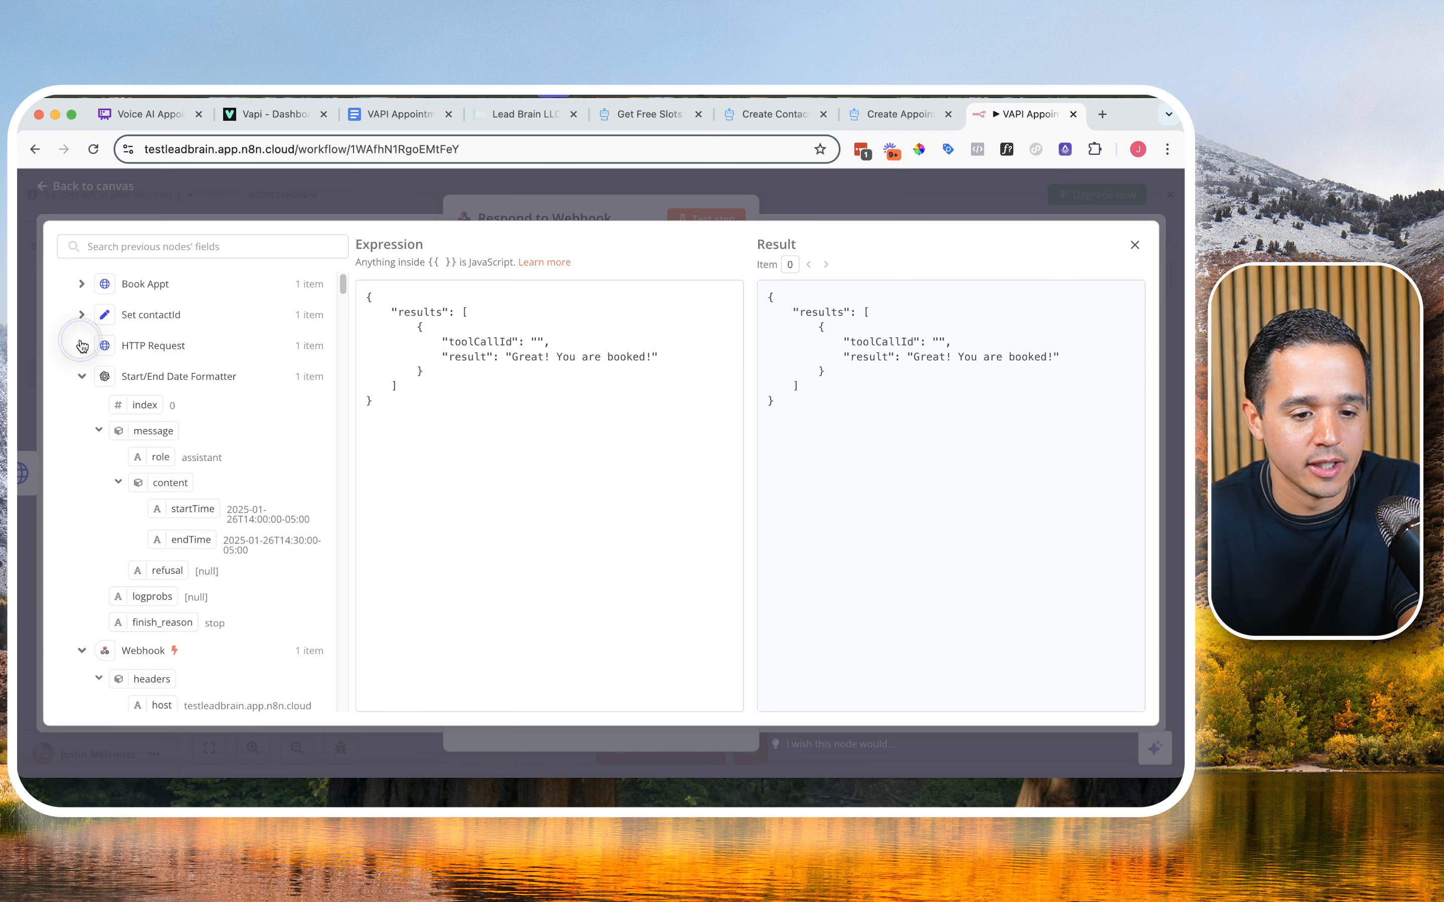
pyautogui.click(82, 375)
pyautogui.scroll(-1, 125, 394)
pyautogui.scroll(-9, 131, 400)
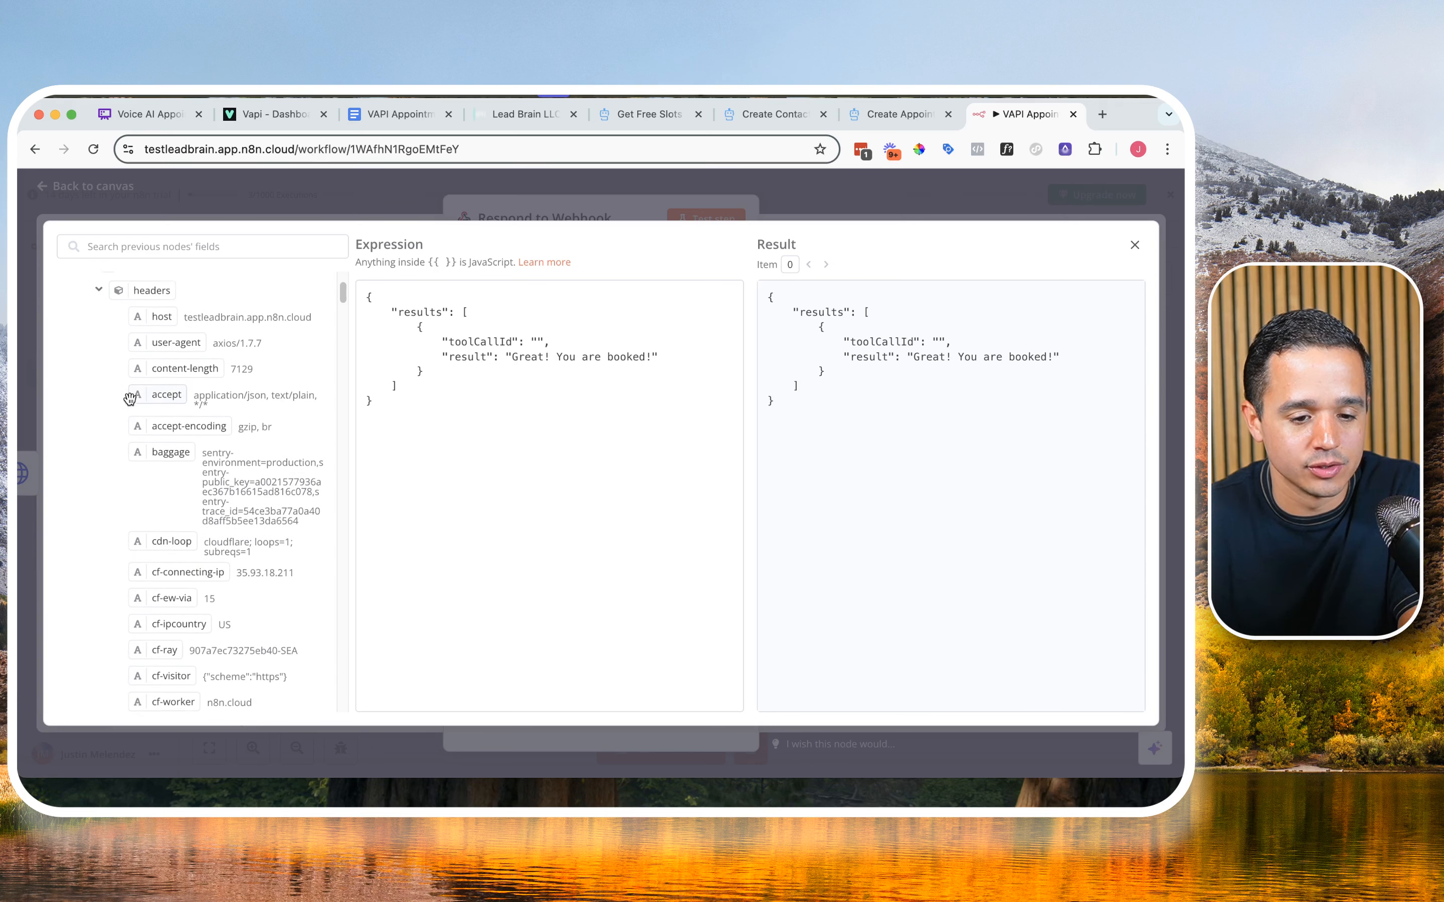
pyautogui.scroll(-12, 155, 417)
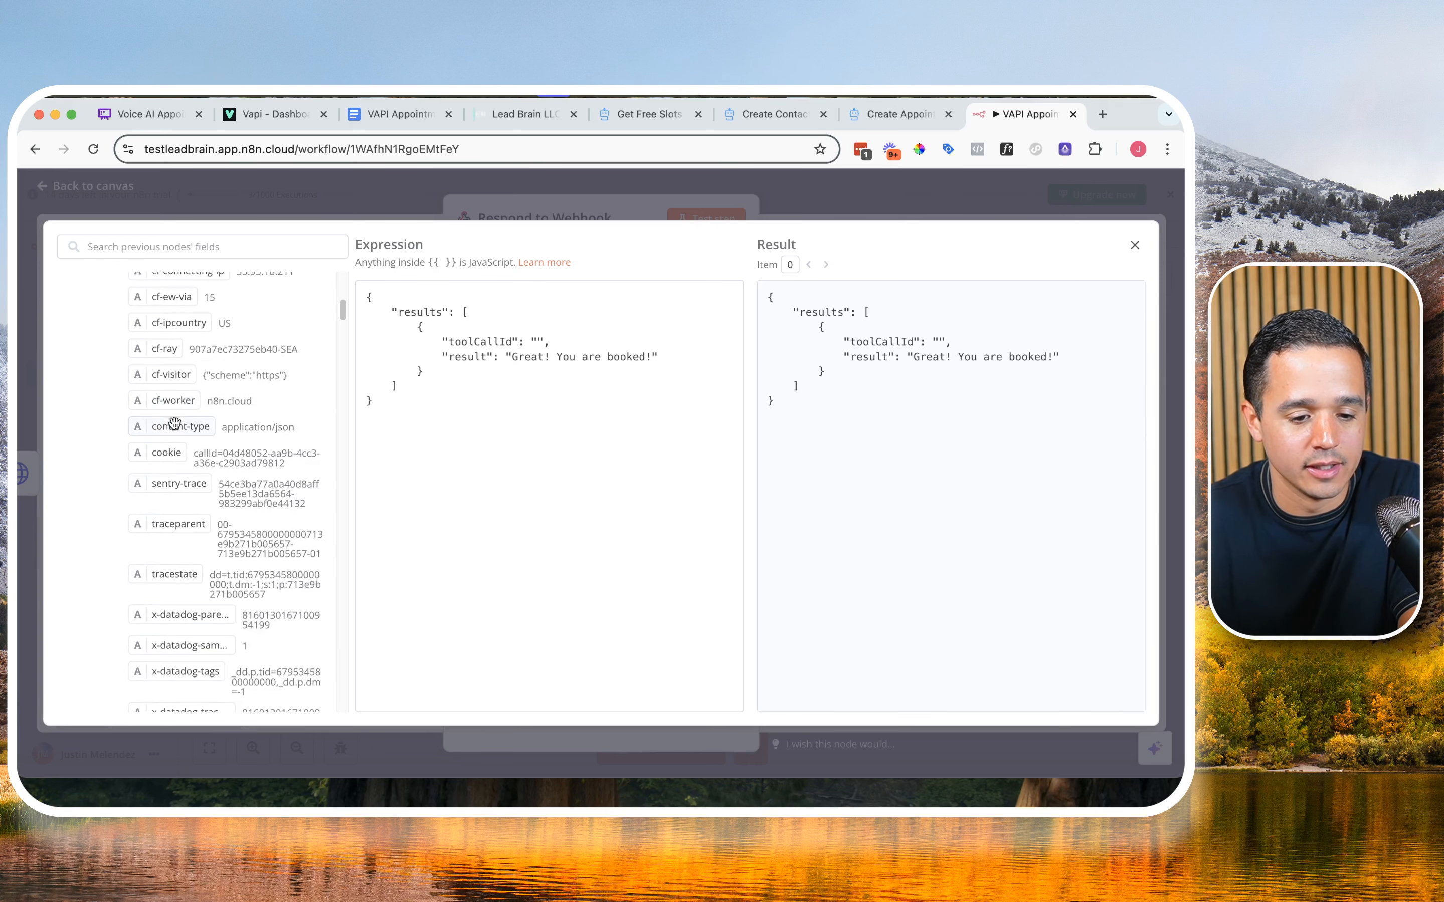
pyautogui.scroll(-12, 179, 421)
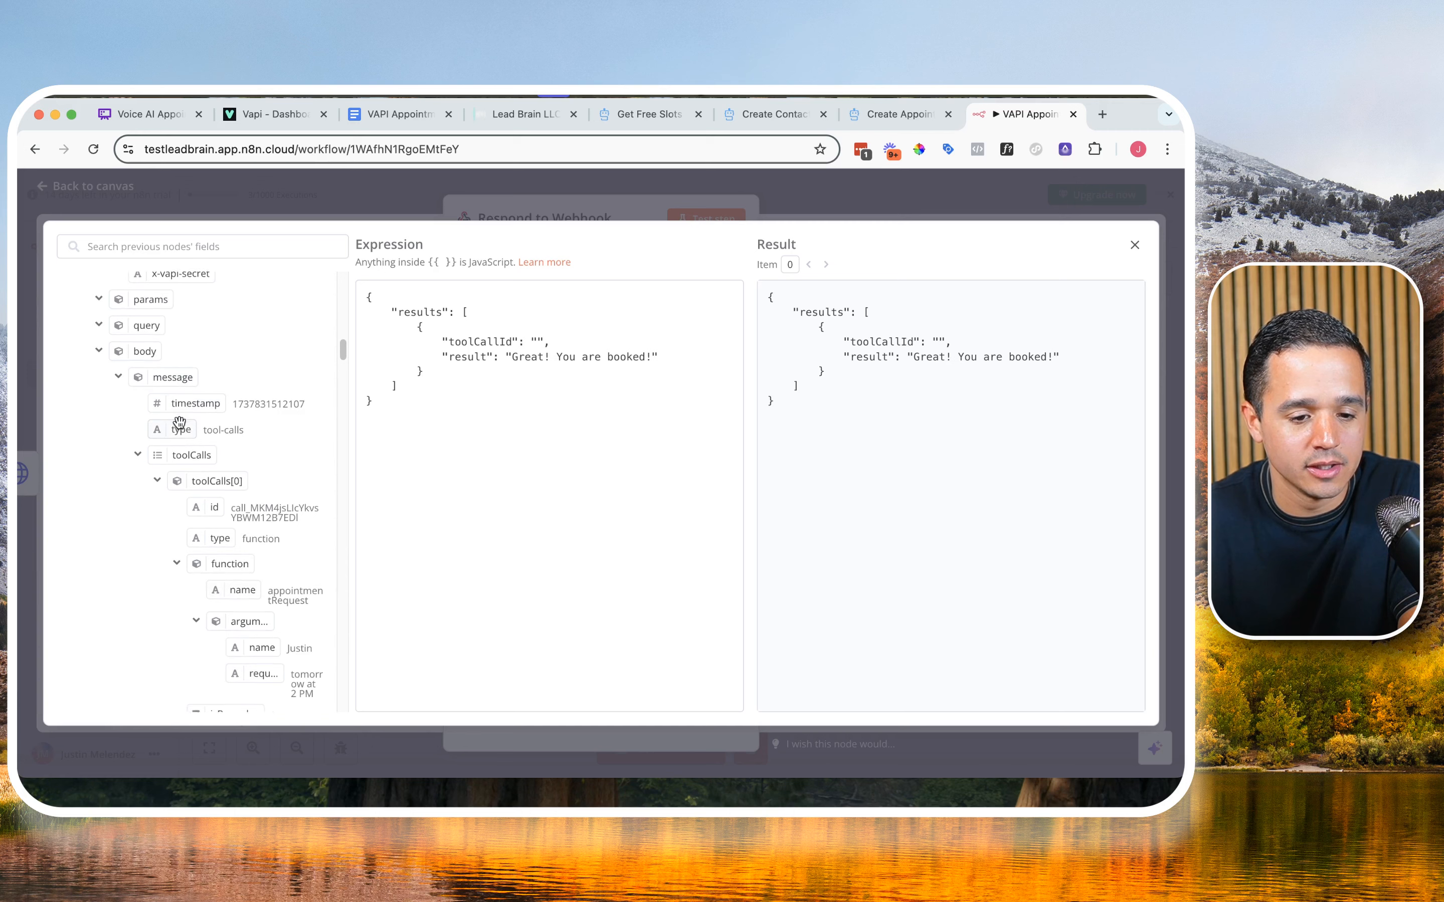
pyautogui.scroll(6, 179, 423)
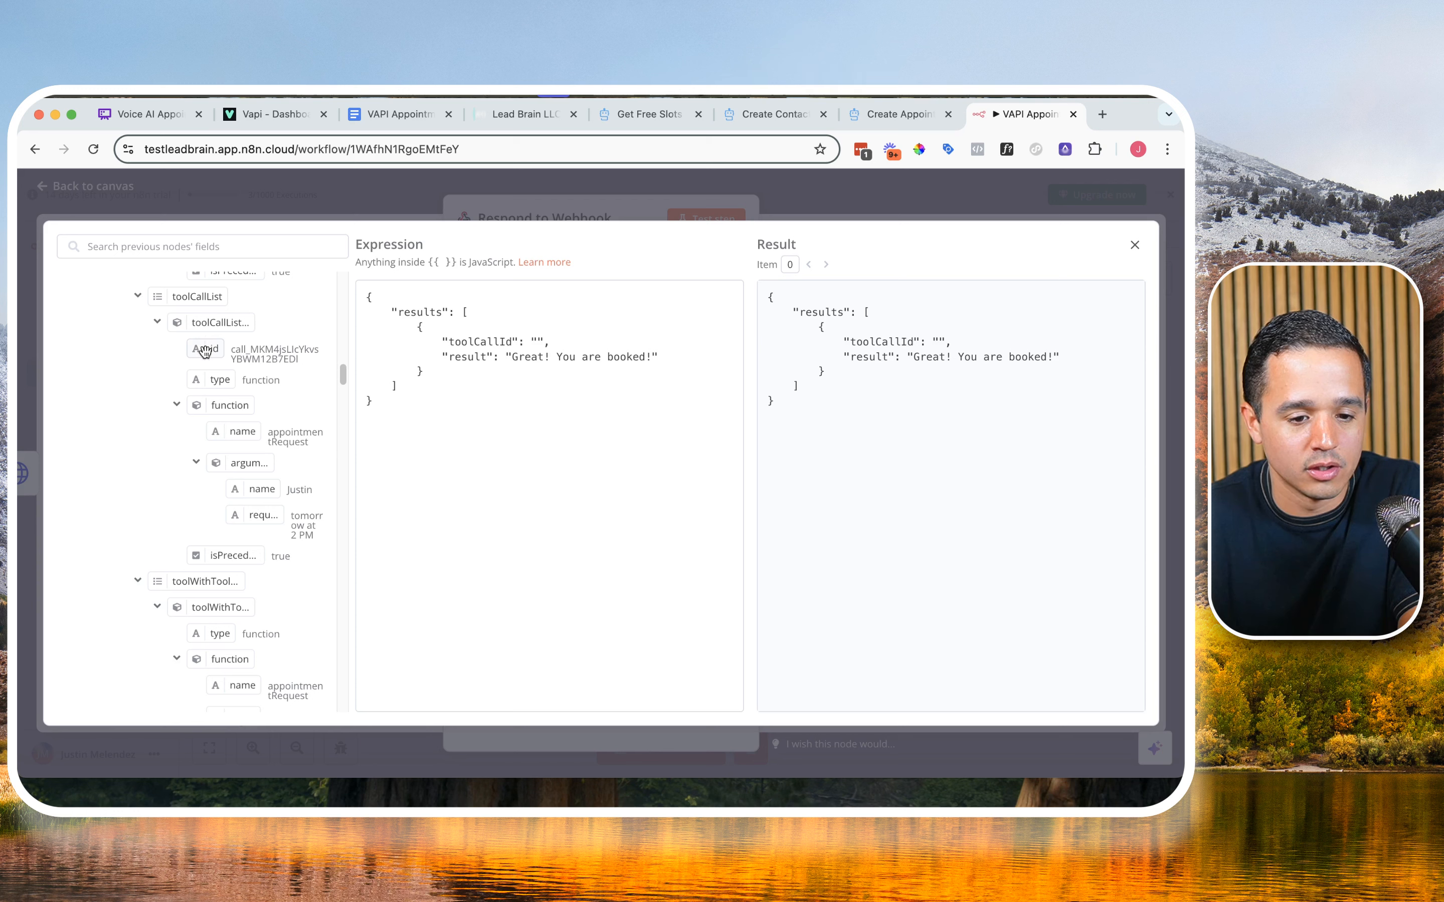
pyautogui.moveTo(205, 348); pyautogui.dragTo(539, 345)
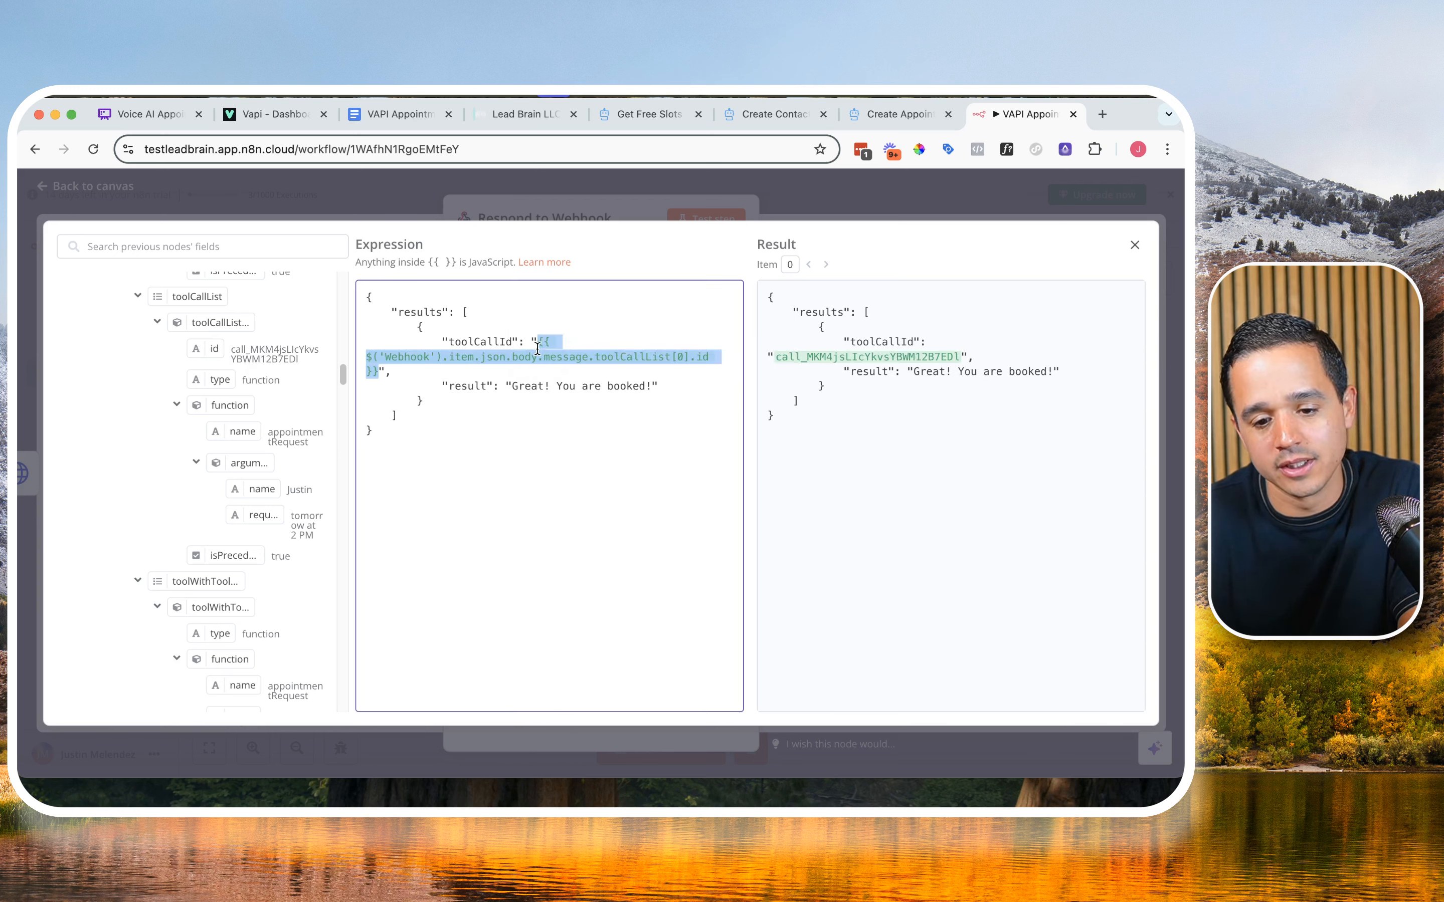
pyautogui.click(1136, 250)
# Step: Test the Respond to Webhook step and return to the workflow canvas
pyautogui.scroll(-3, 618, 483)
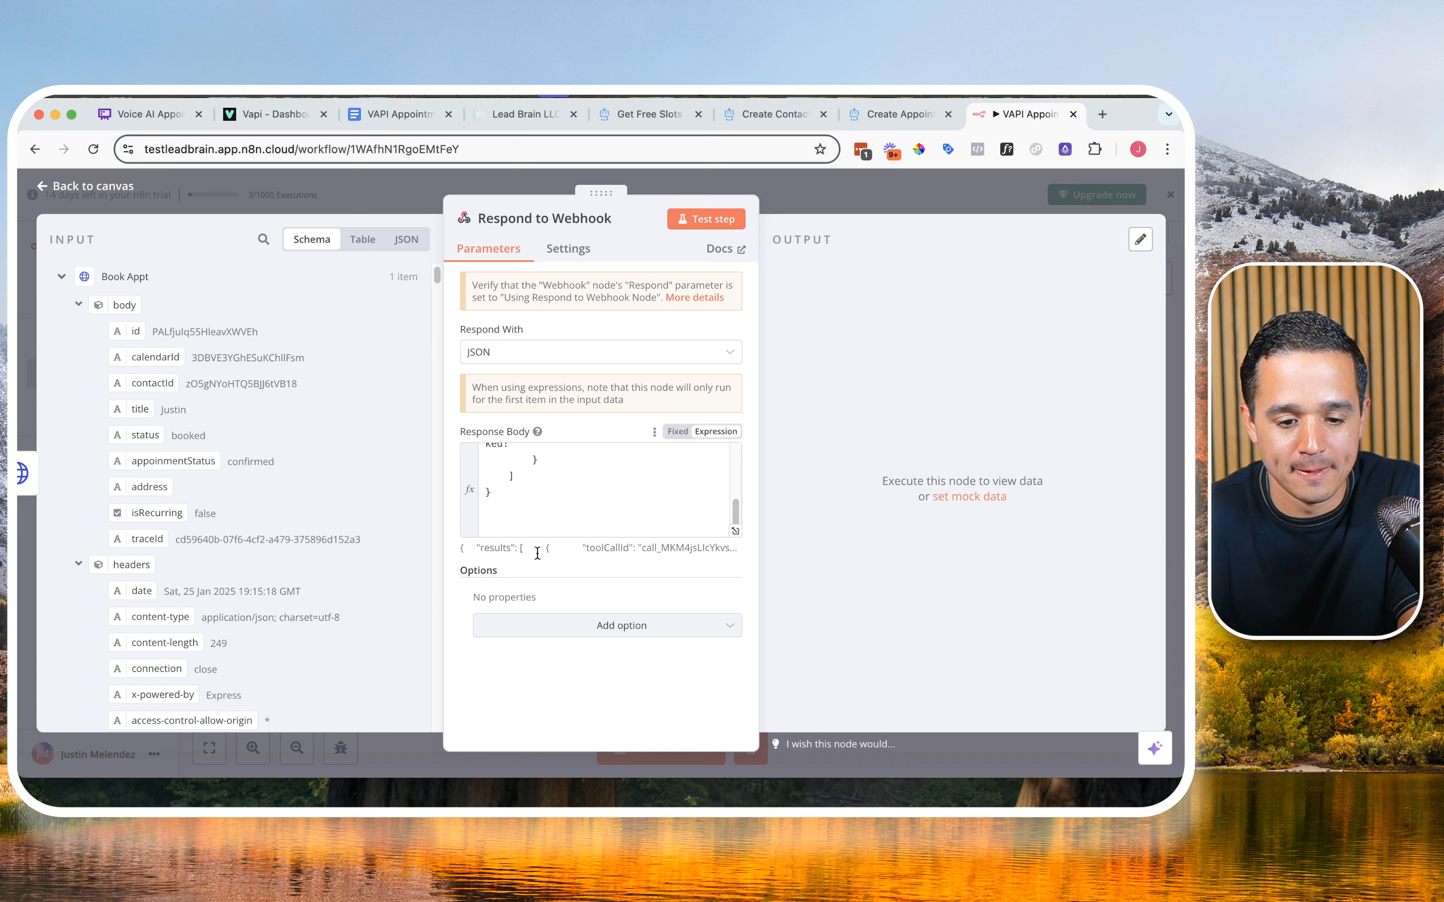
pyautogui.scroll(5, 577, 499)
pyautogui.click(715, 222)
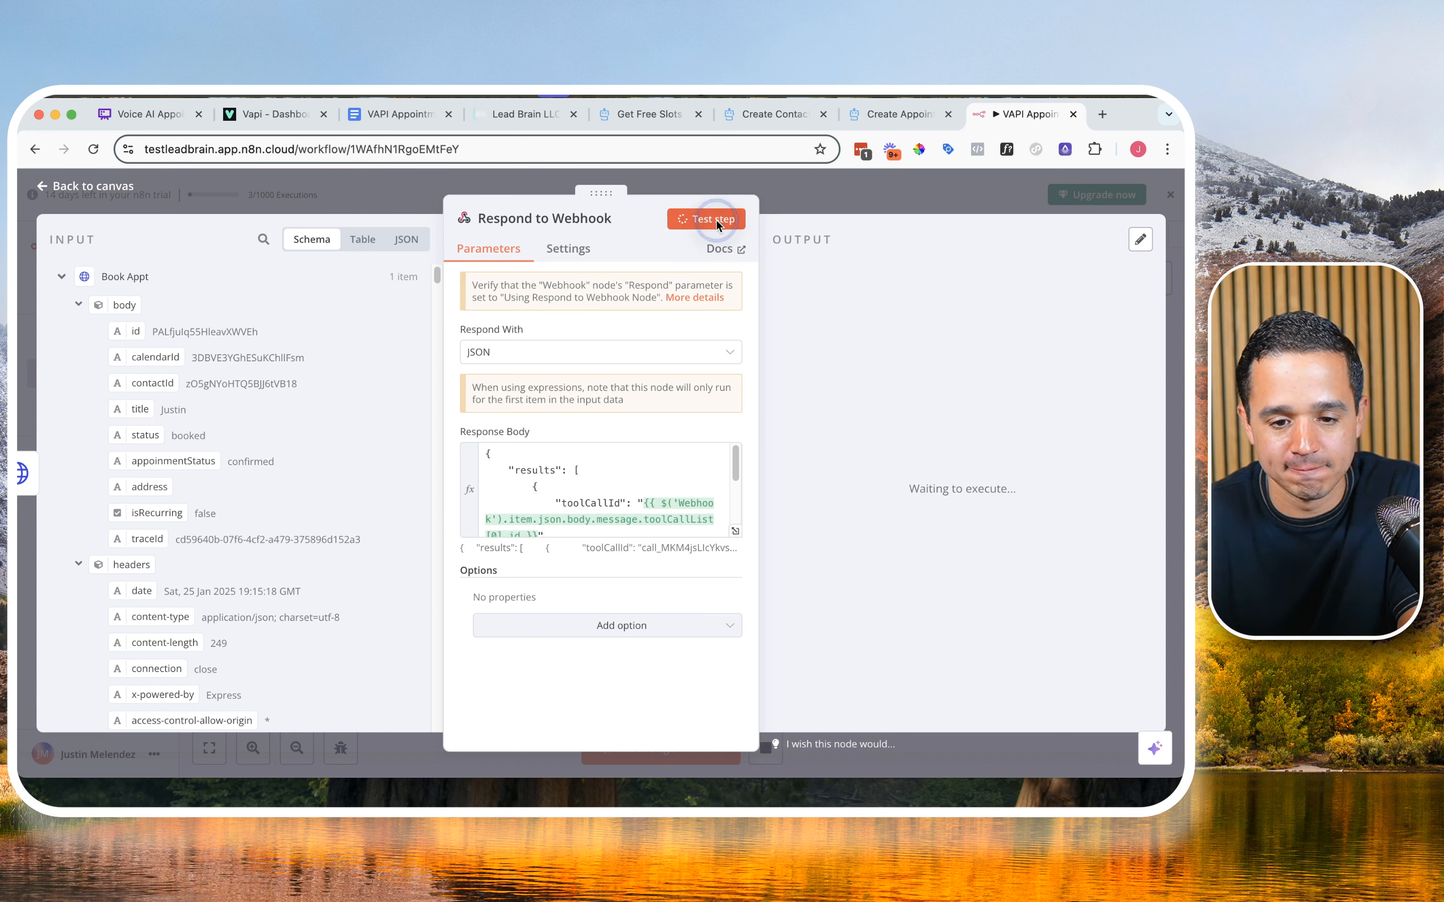
pyautogui.click(907, 189)
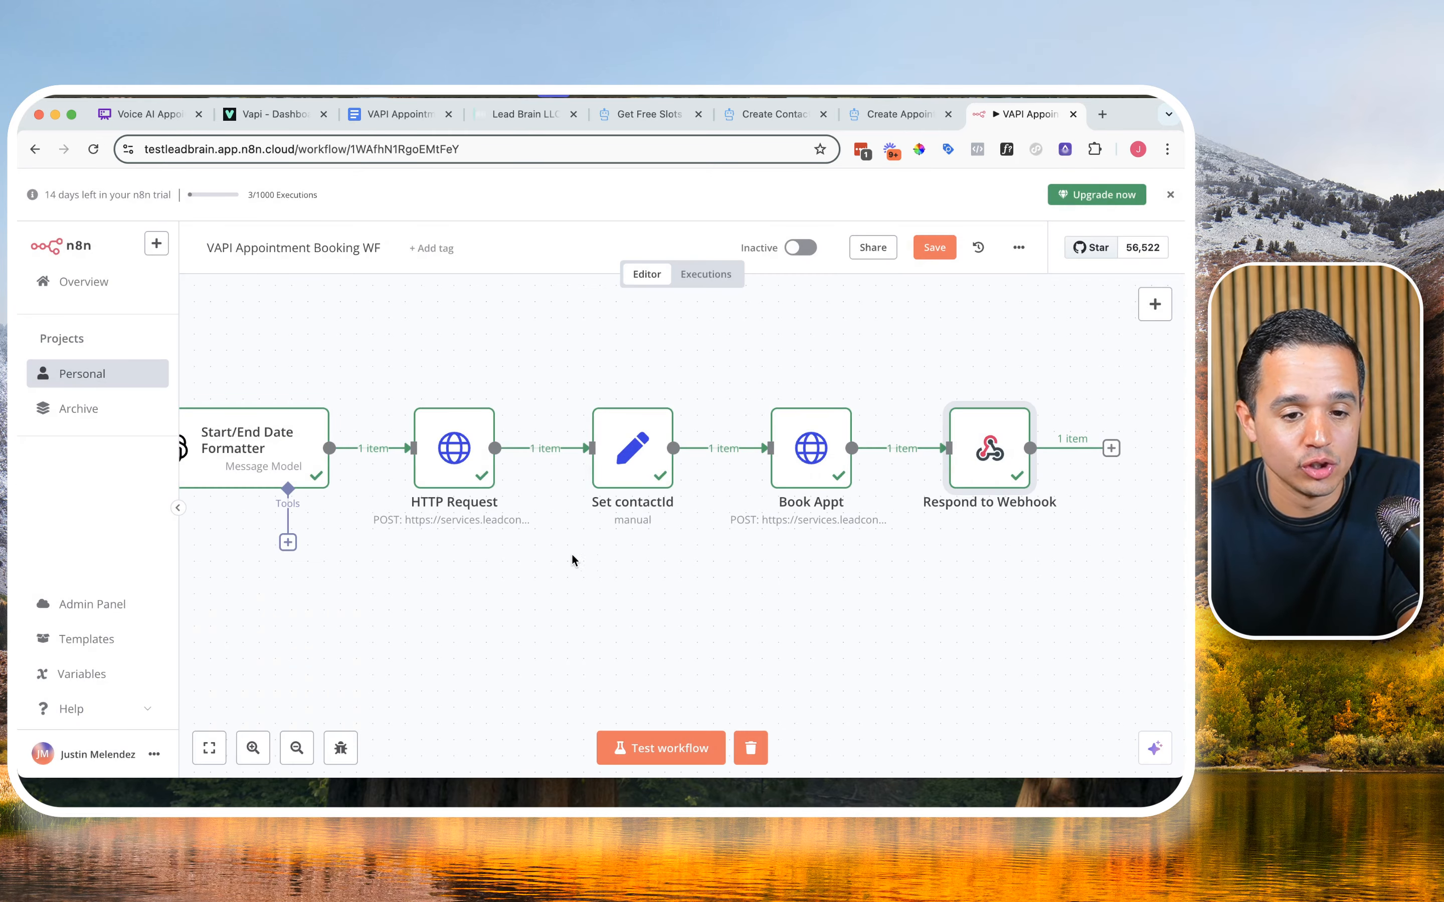
# Step: Switch to the Lead Brain CRM and delete the existing test contact, confirming with "DELETE" and dismissing the progress notice
pyautogui.click(525, 114)
pyautogui.click(87, 447)
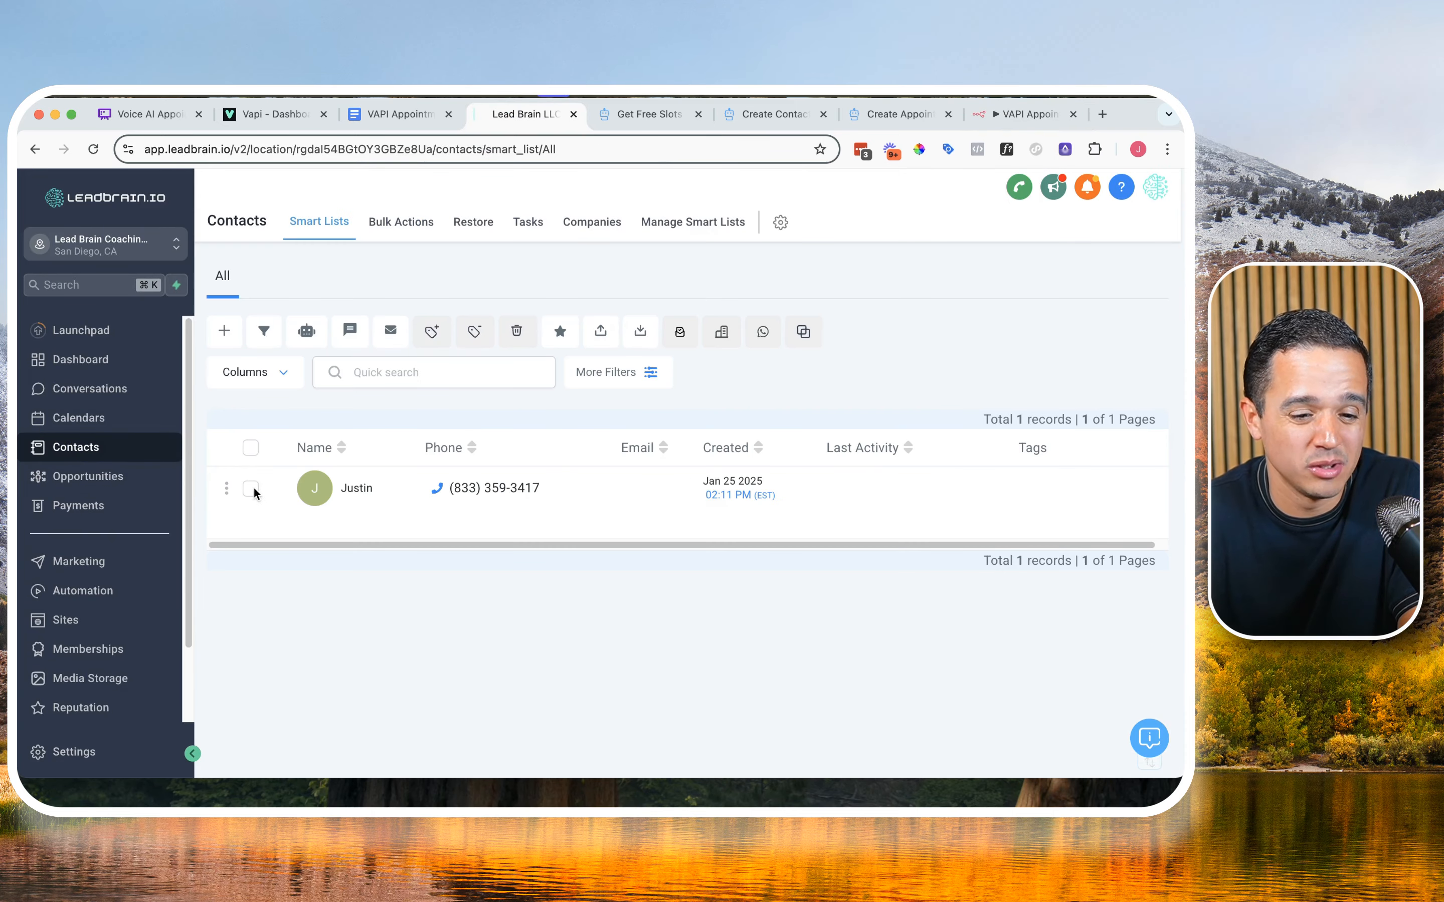
pyautogui.click(251, 488)
pyautogui.click(517, 331)
pyautogui.click(519, 548)
pyautogui.write('DELETE')
pyautogui.click(796, 679)
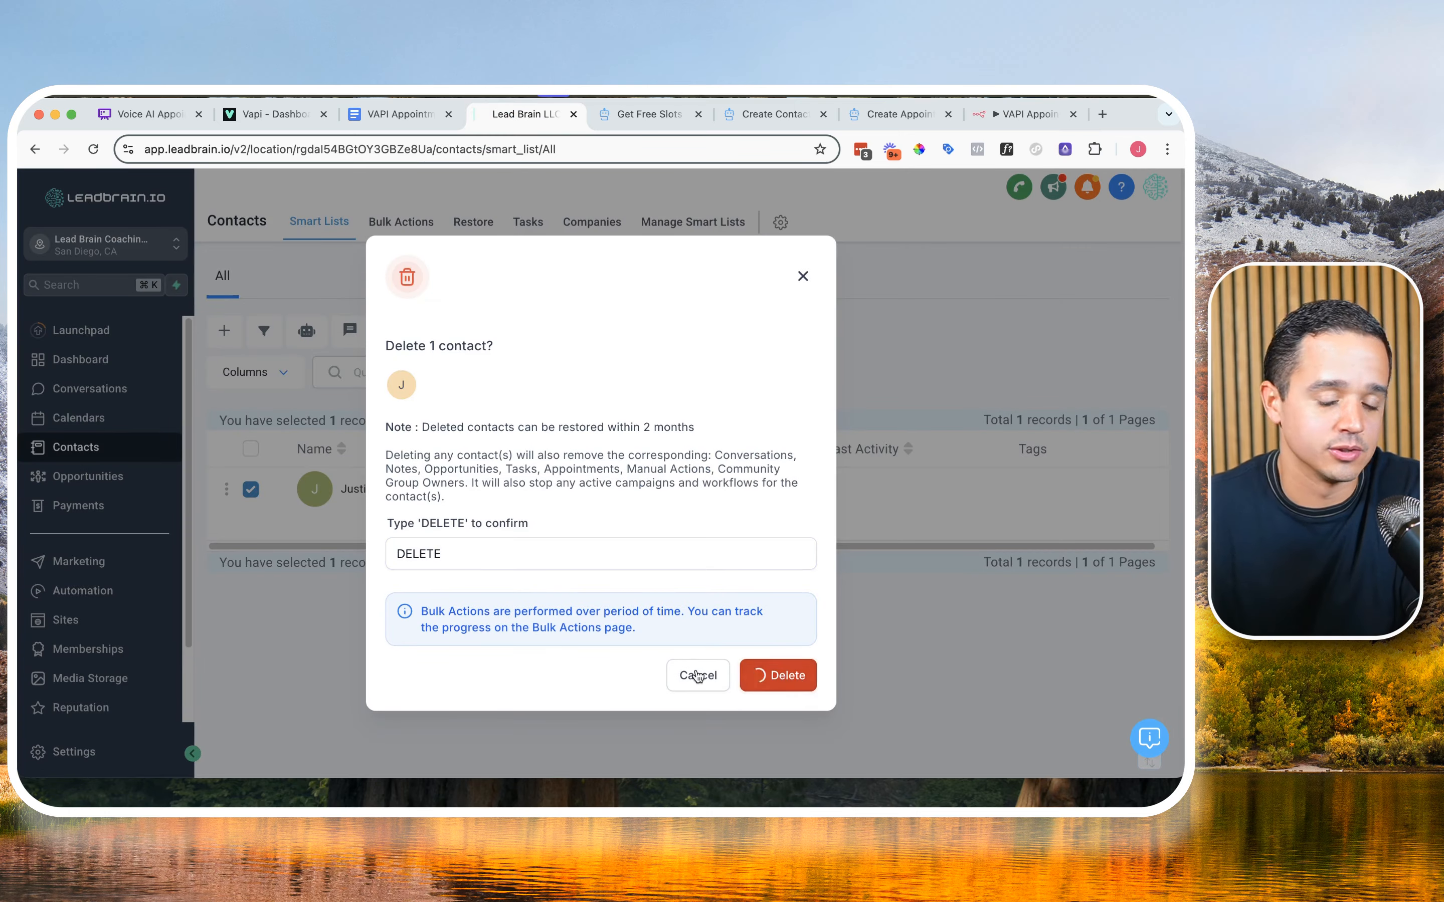
pyautogui.click(619, 508)
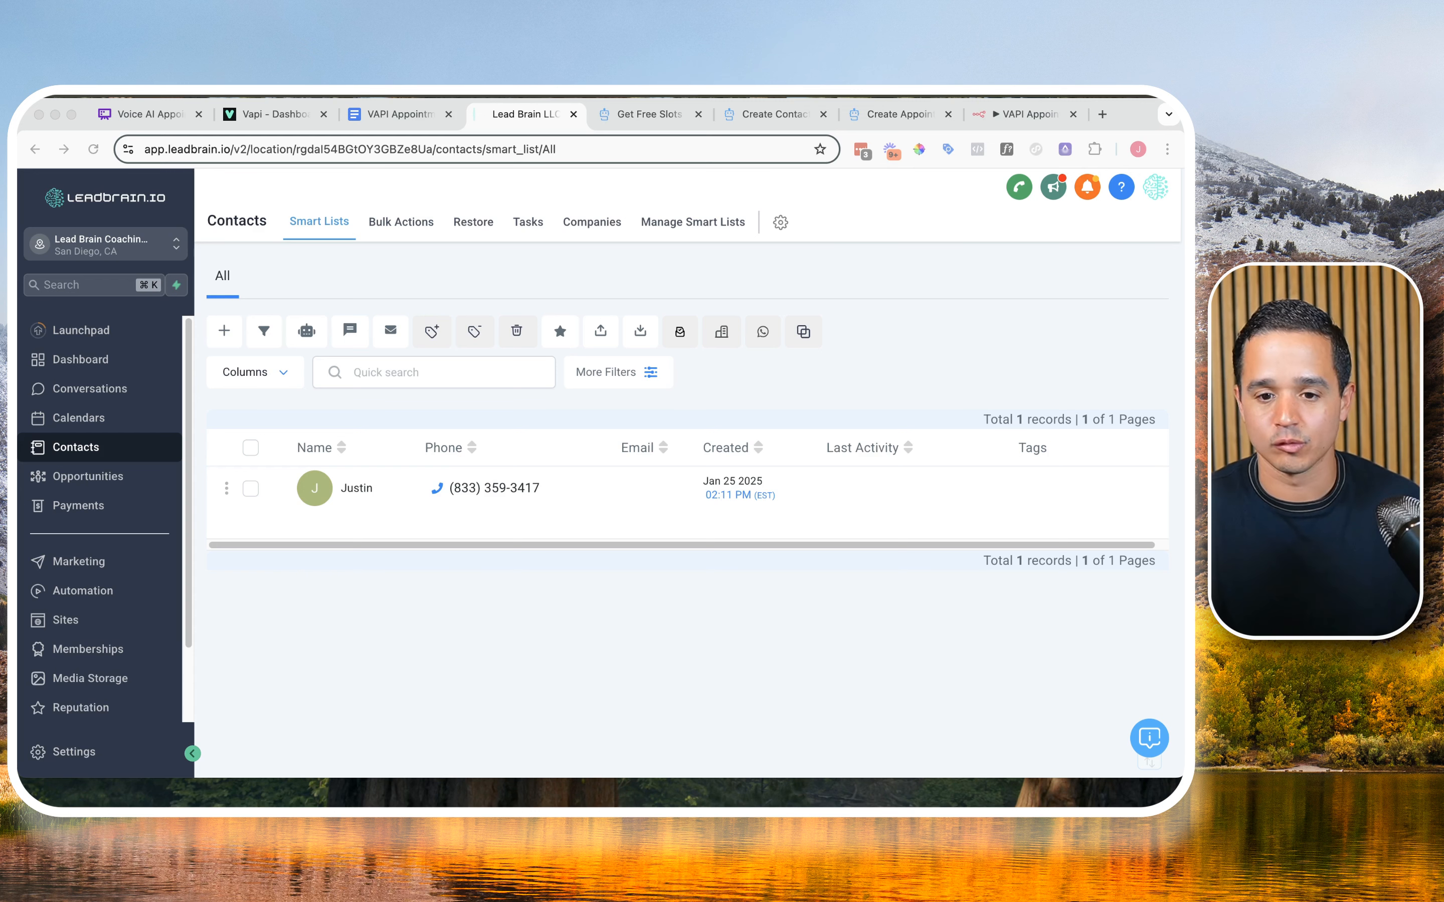
# Step: Run a test of the whole n8n workflow with the pinned webhook data, and reload the CRM contacts list to check it
pyautogui.click(1025, 113)
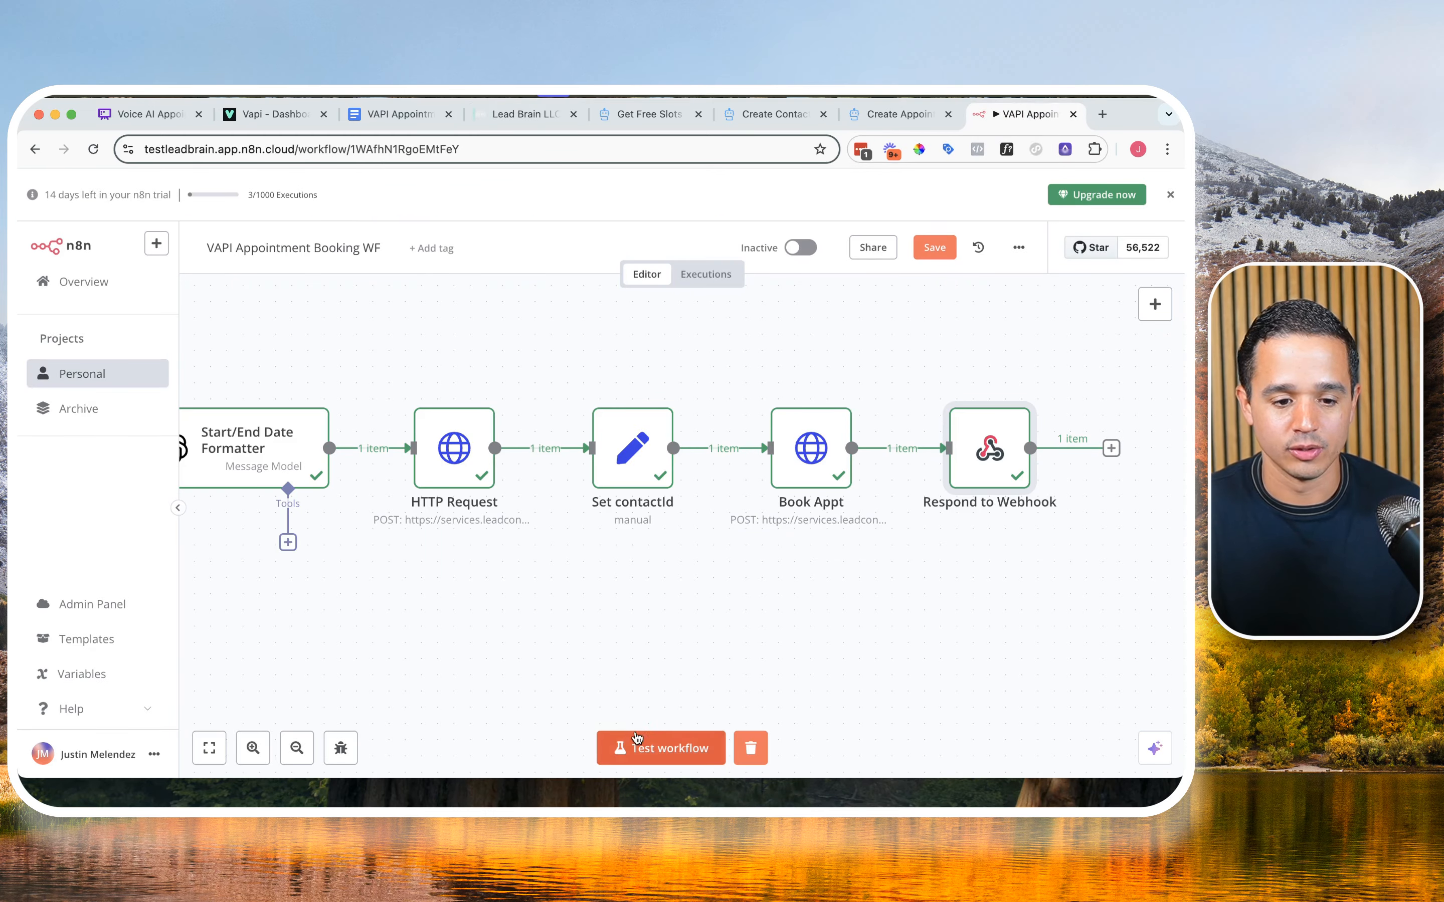
pyautogui.click(640, 747)
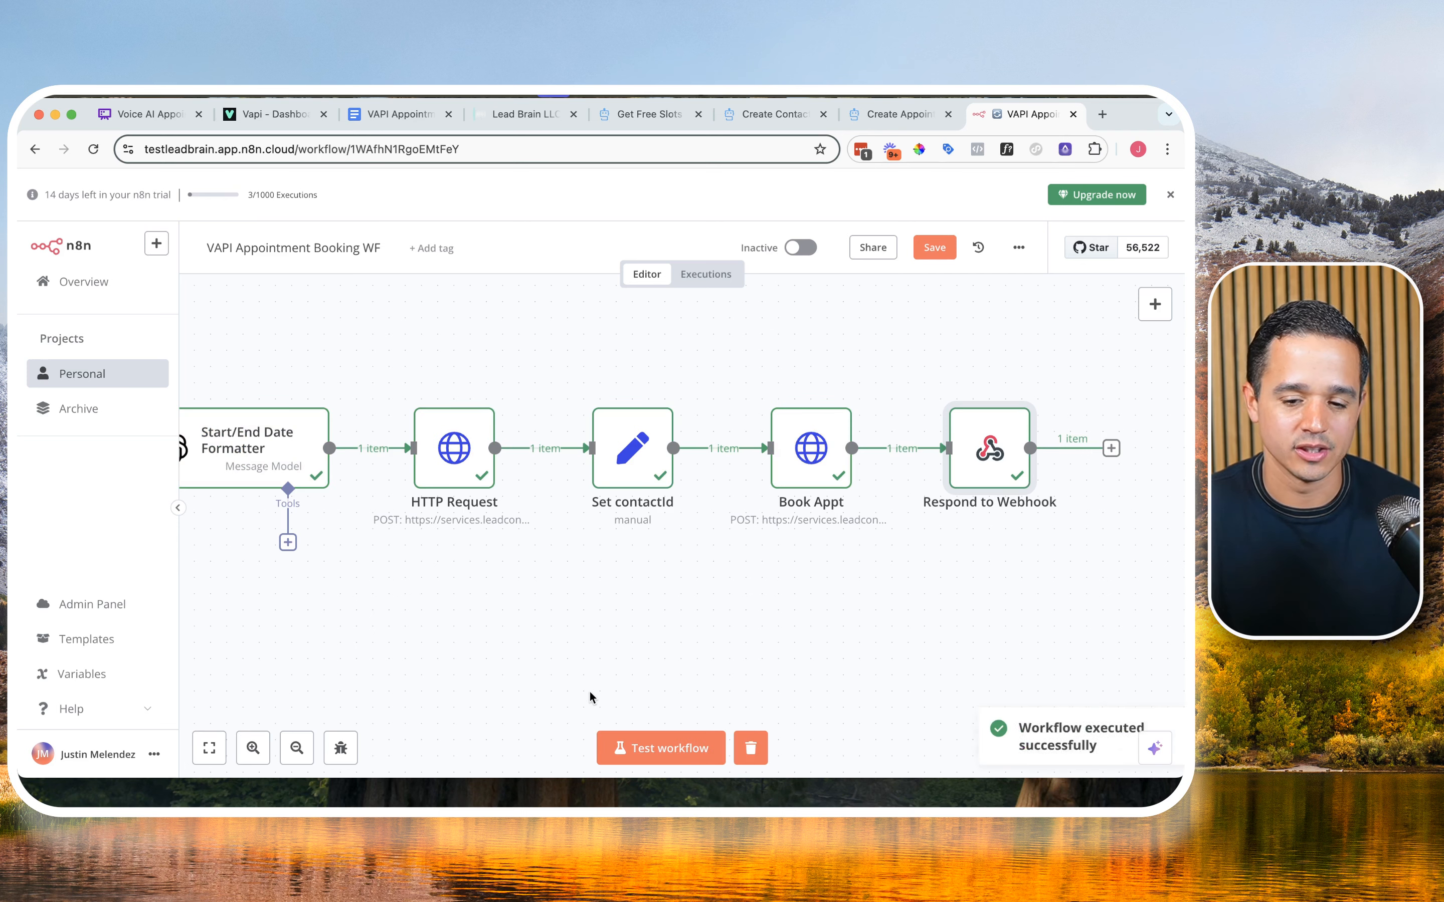
pyautogui.moveTo(557, 639); pyautogui.dragTo(872, 634)
pyautogui.click(525, 115)
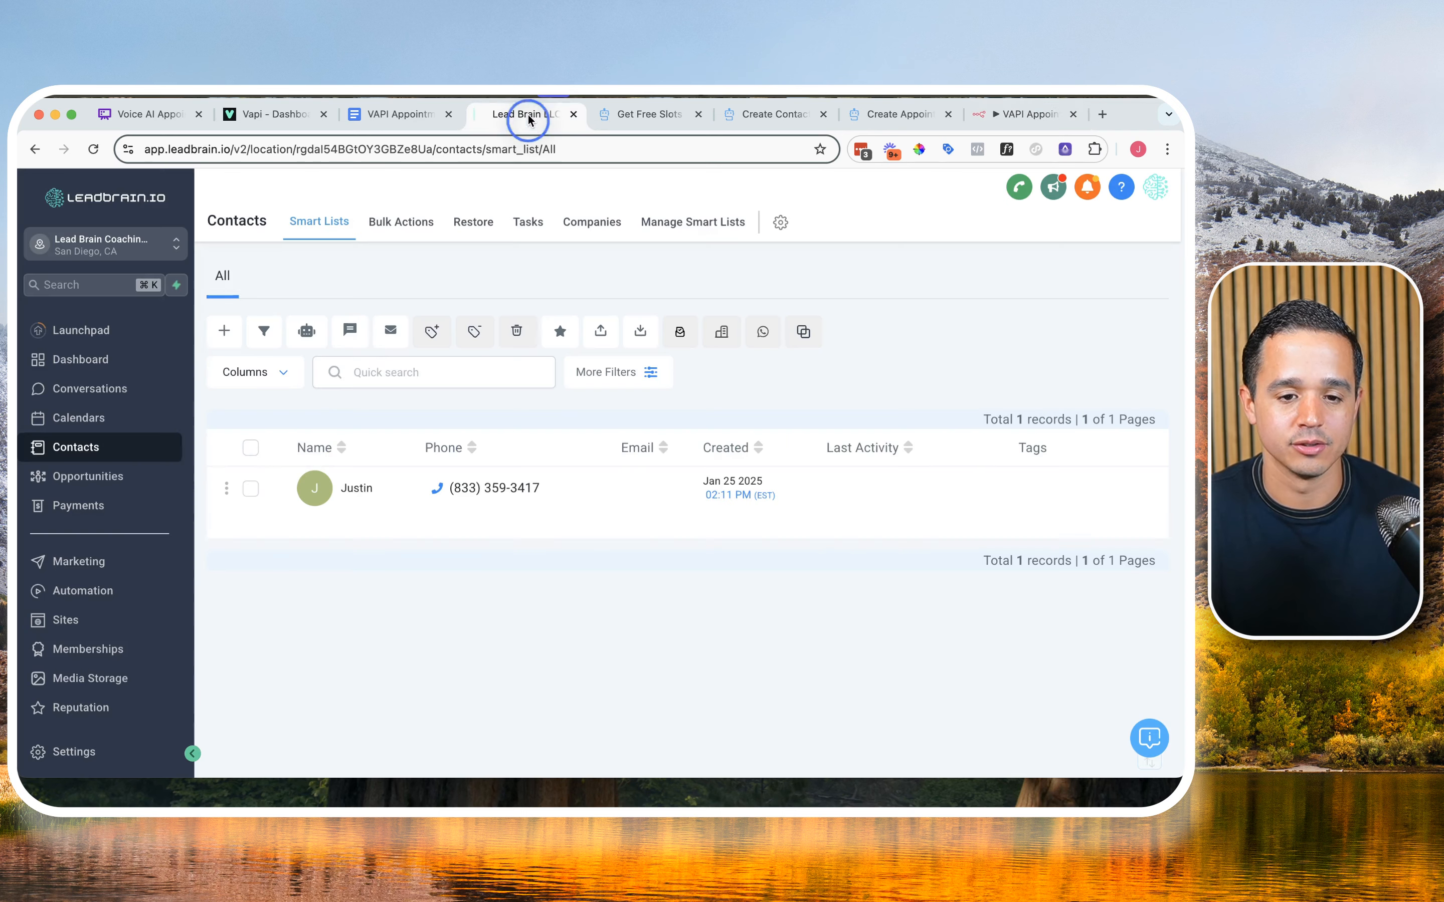
pyautogui.click(114, 455)
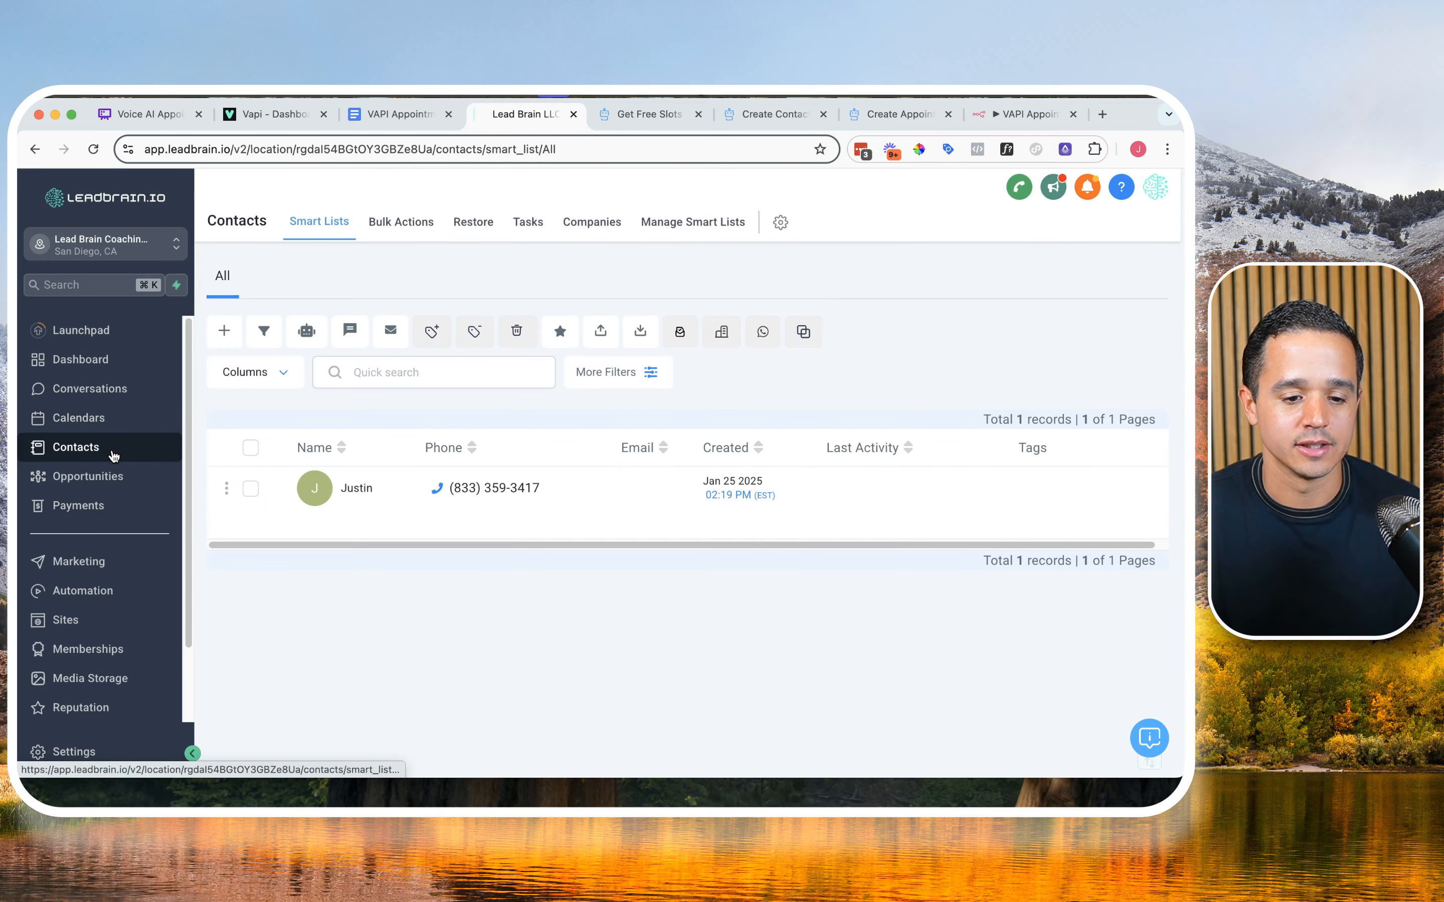
# Step: Delete the contact created by the workflow test, confirming with "DELETE" and dismissing the progress notice
pyautogui.click(250, 488)
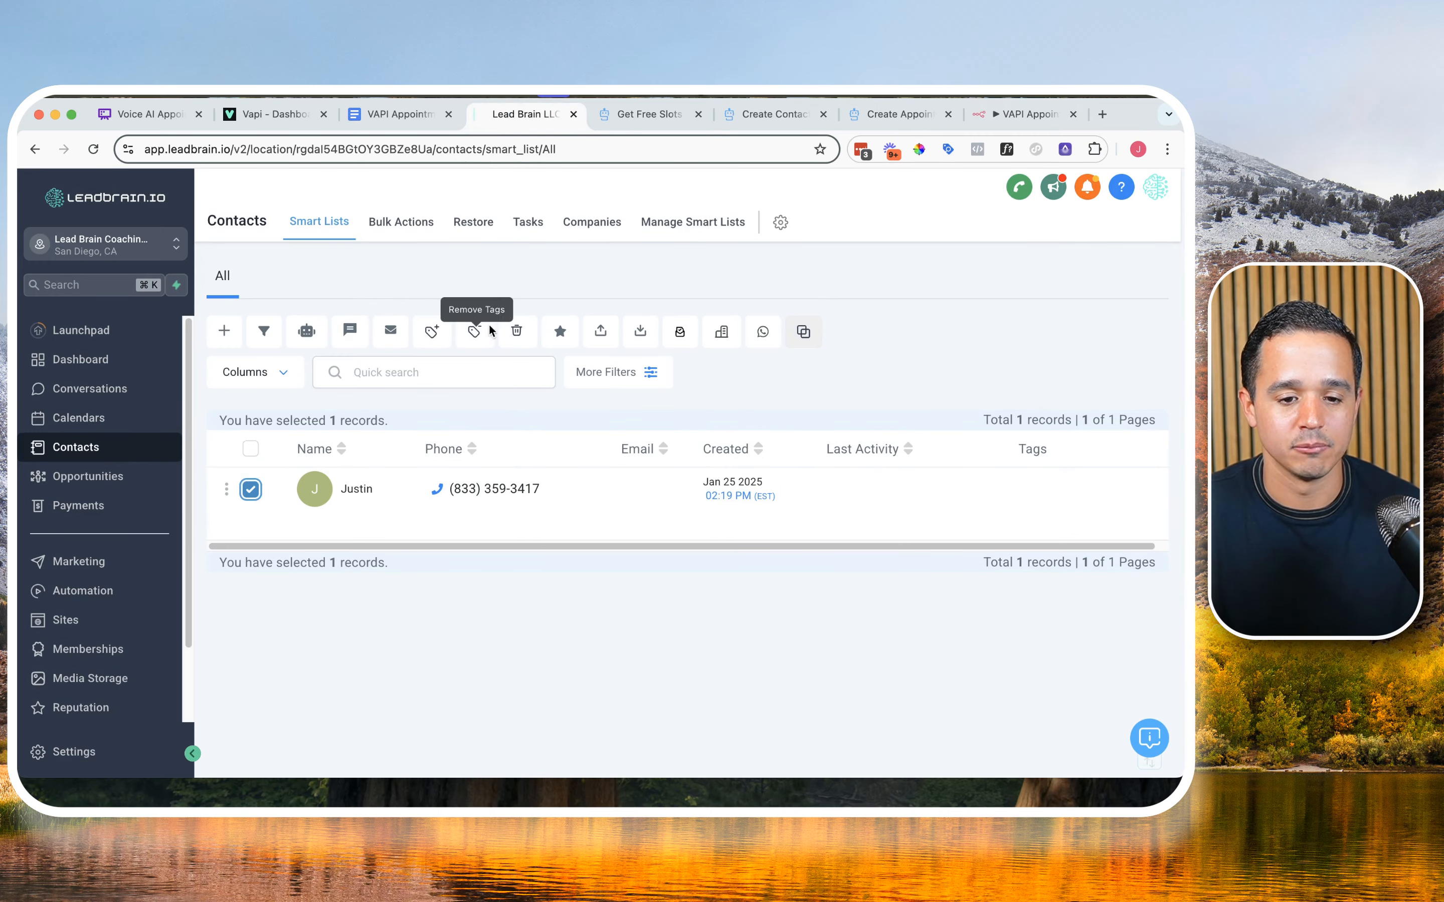
pyautogui.click(517, 330)
pyautogui.click(517, 330)
pyautogui.click(531, 545)
pyautogui.write('DELETE')
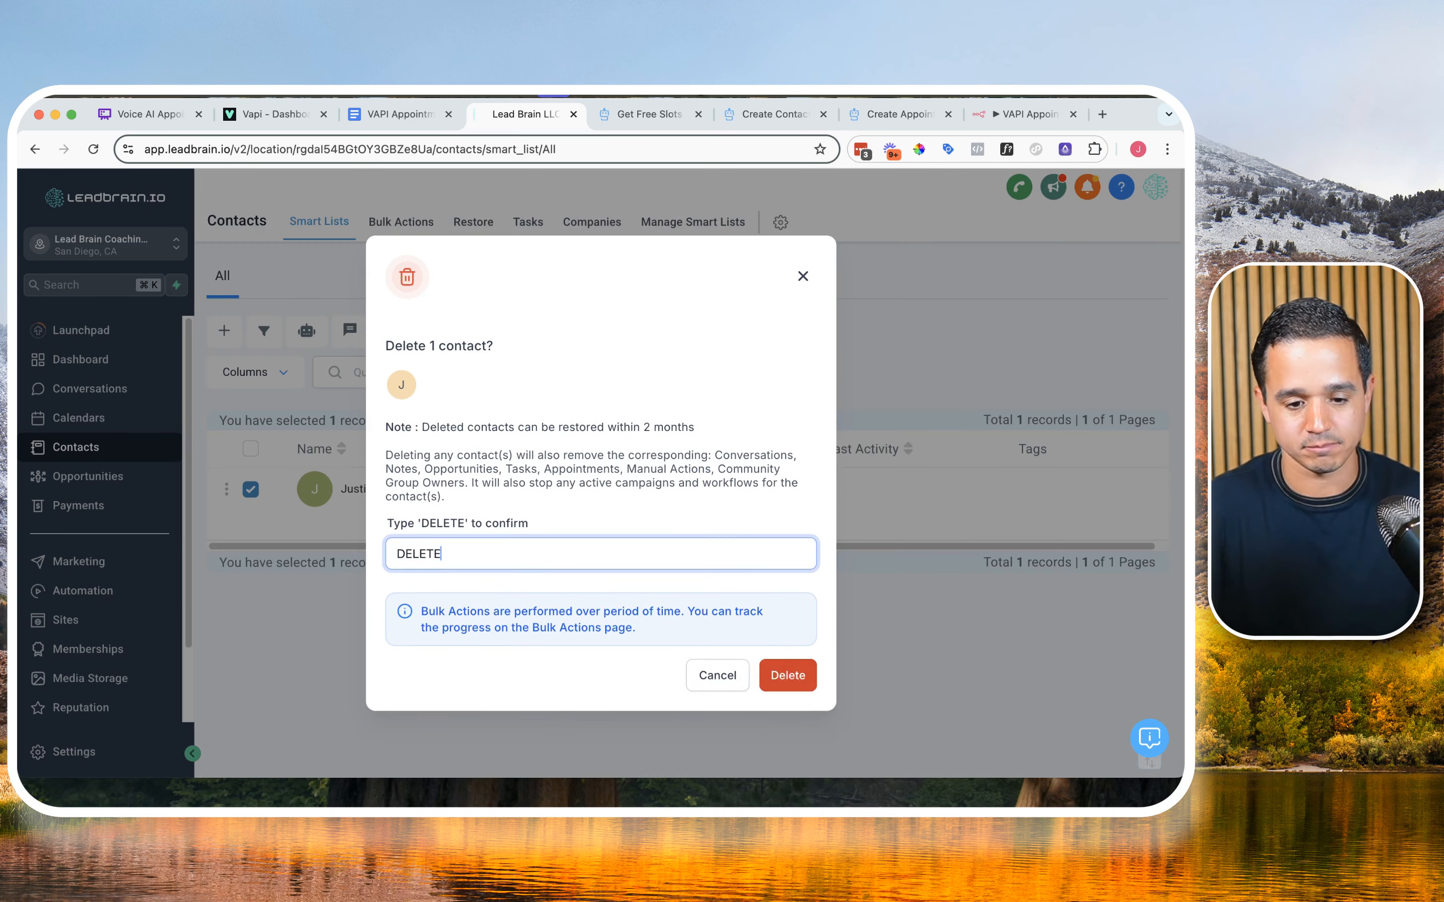
pyautogui.click(807, 679)
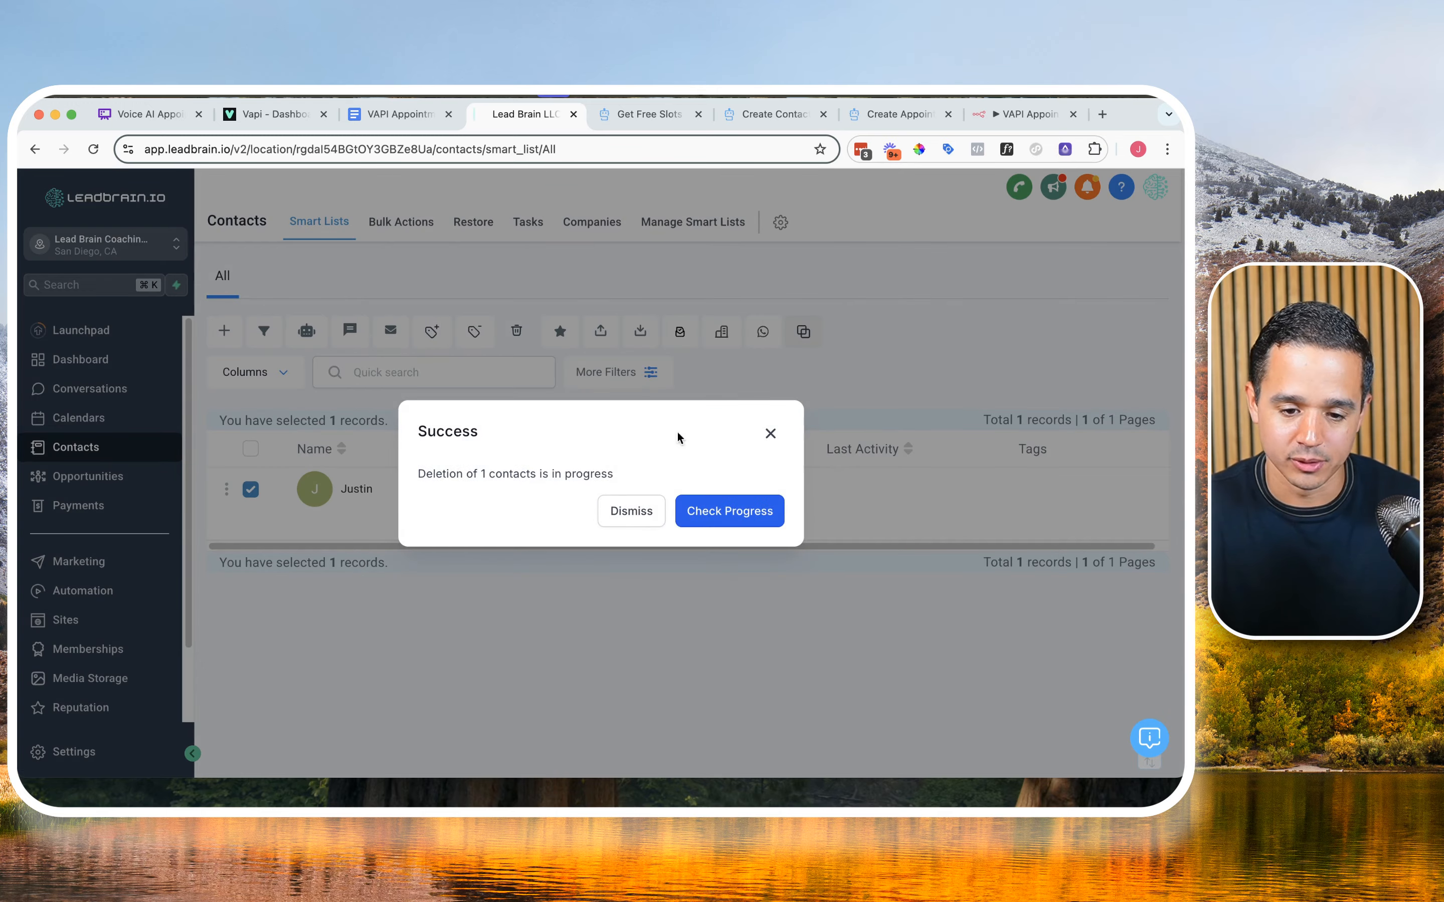
pyautogui.click(631, 511)
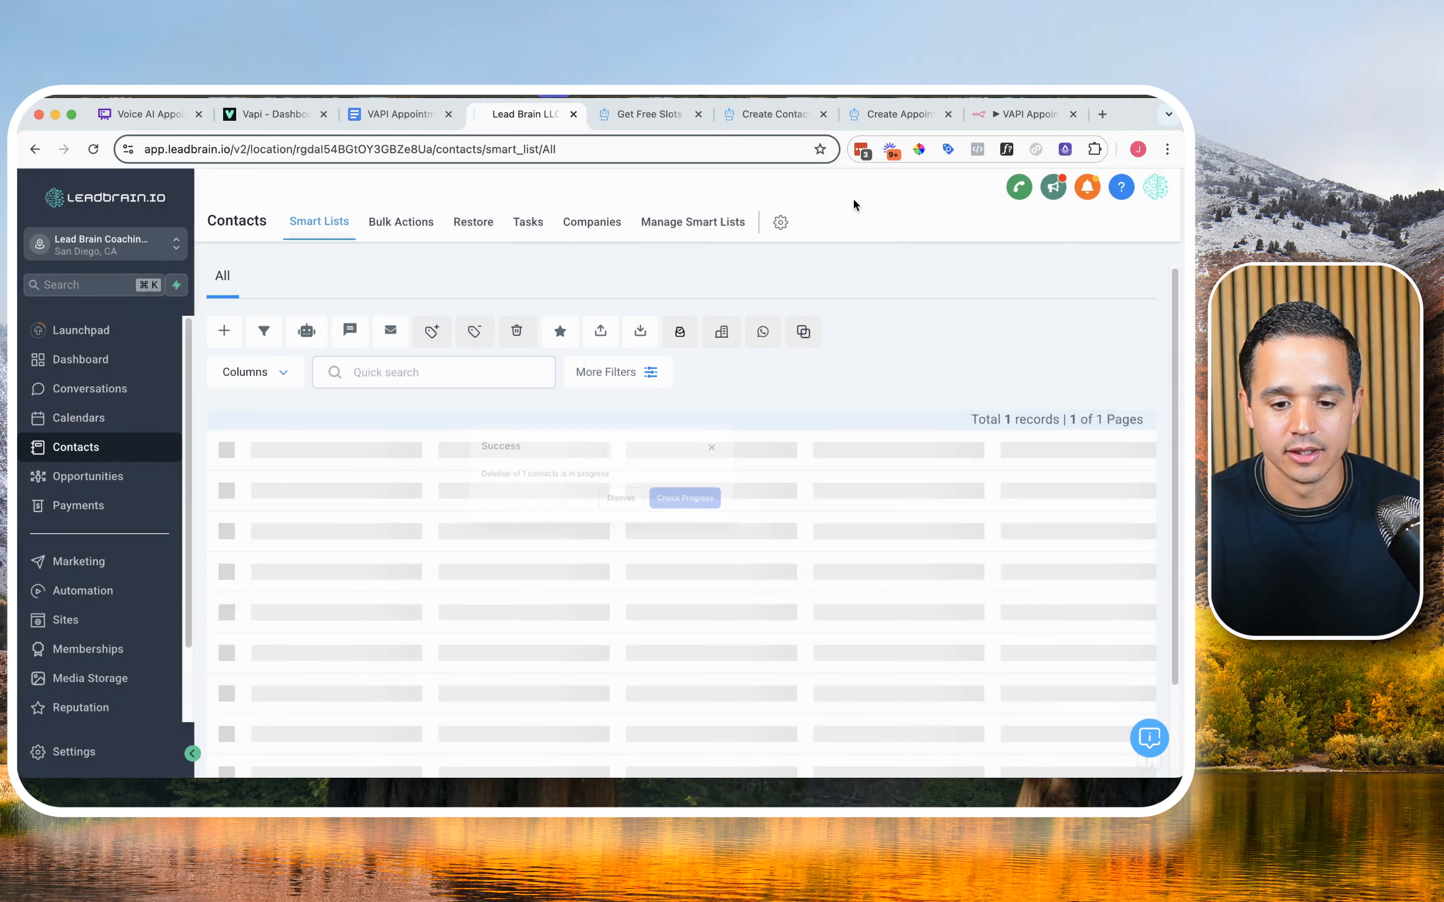
# Step: In n8n, unpin the Webhook node's data, start listening for a test event, and return to the canvas
pyautogui.click(1022, 117)
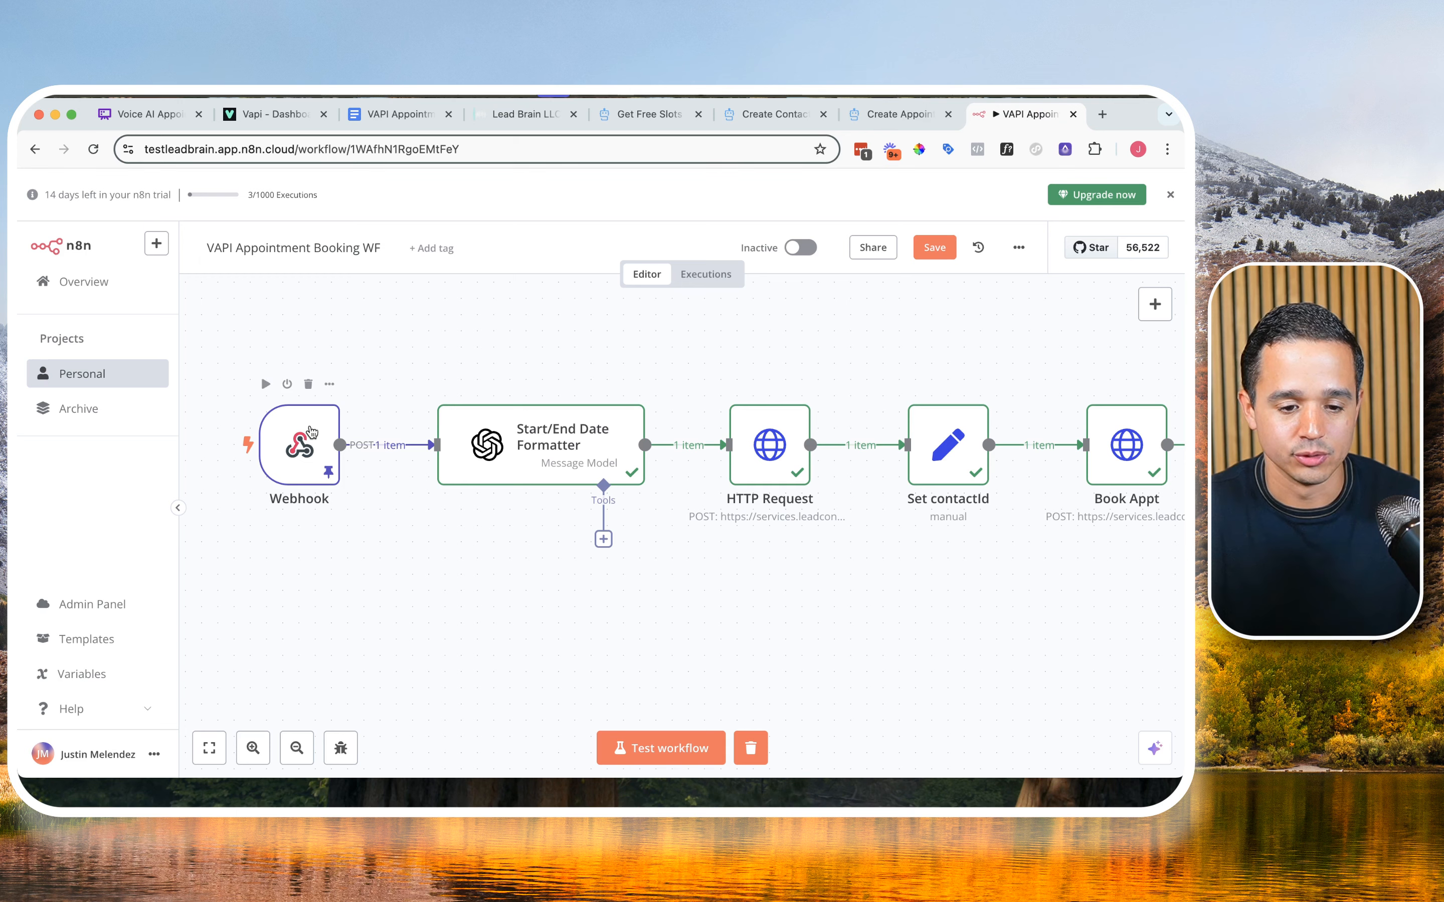
pyautogui.doubleClick(311, 430)
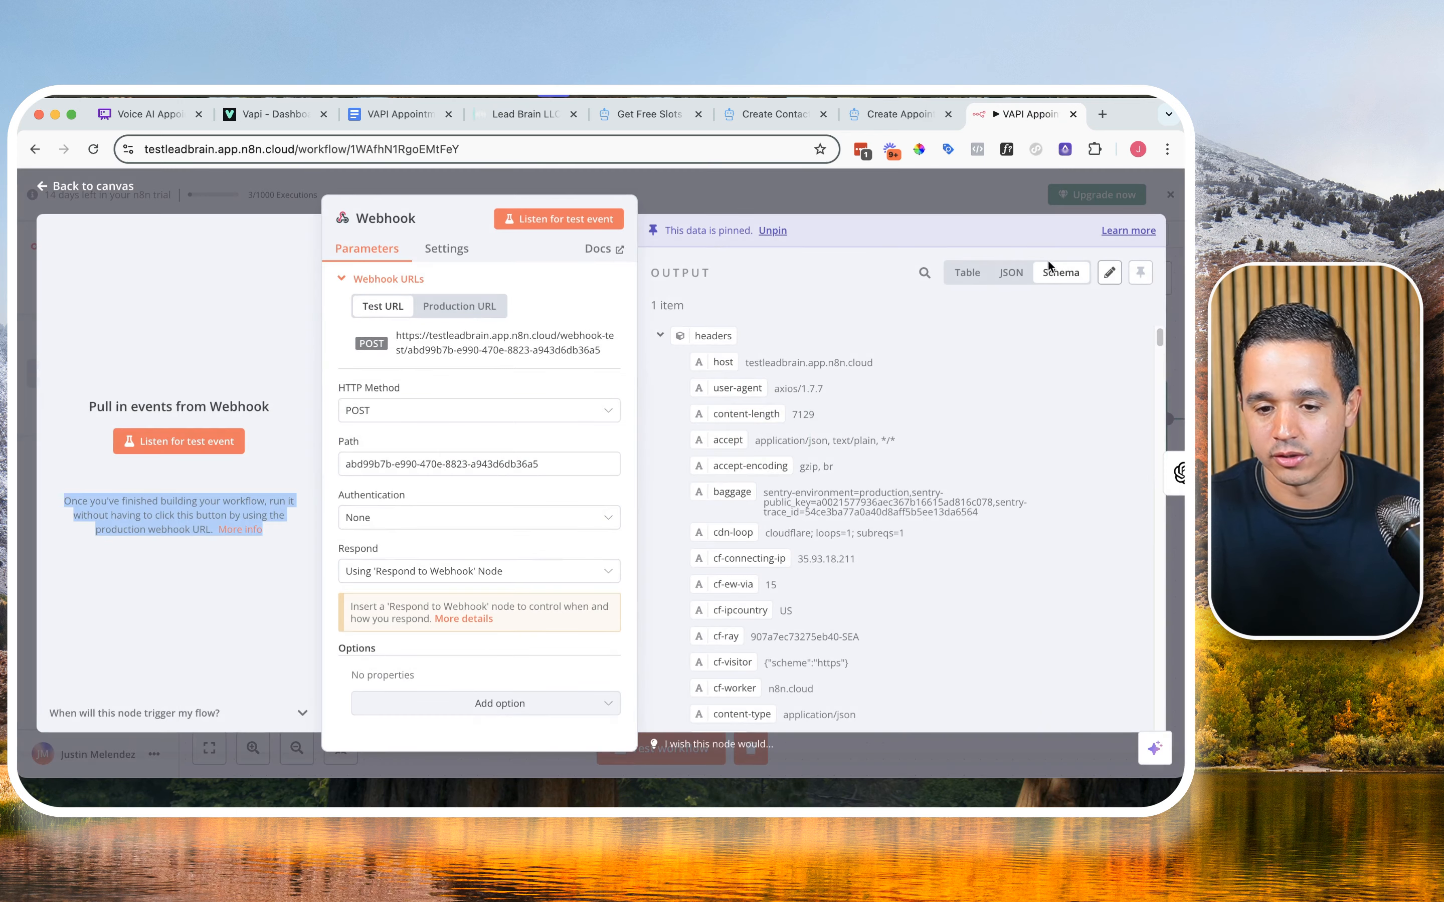
pyautogui.click(773, 231)
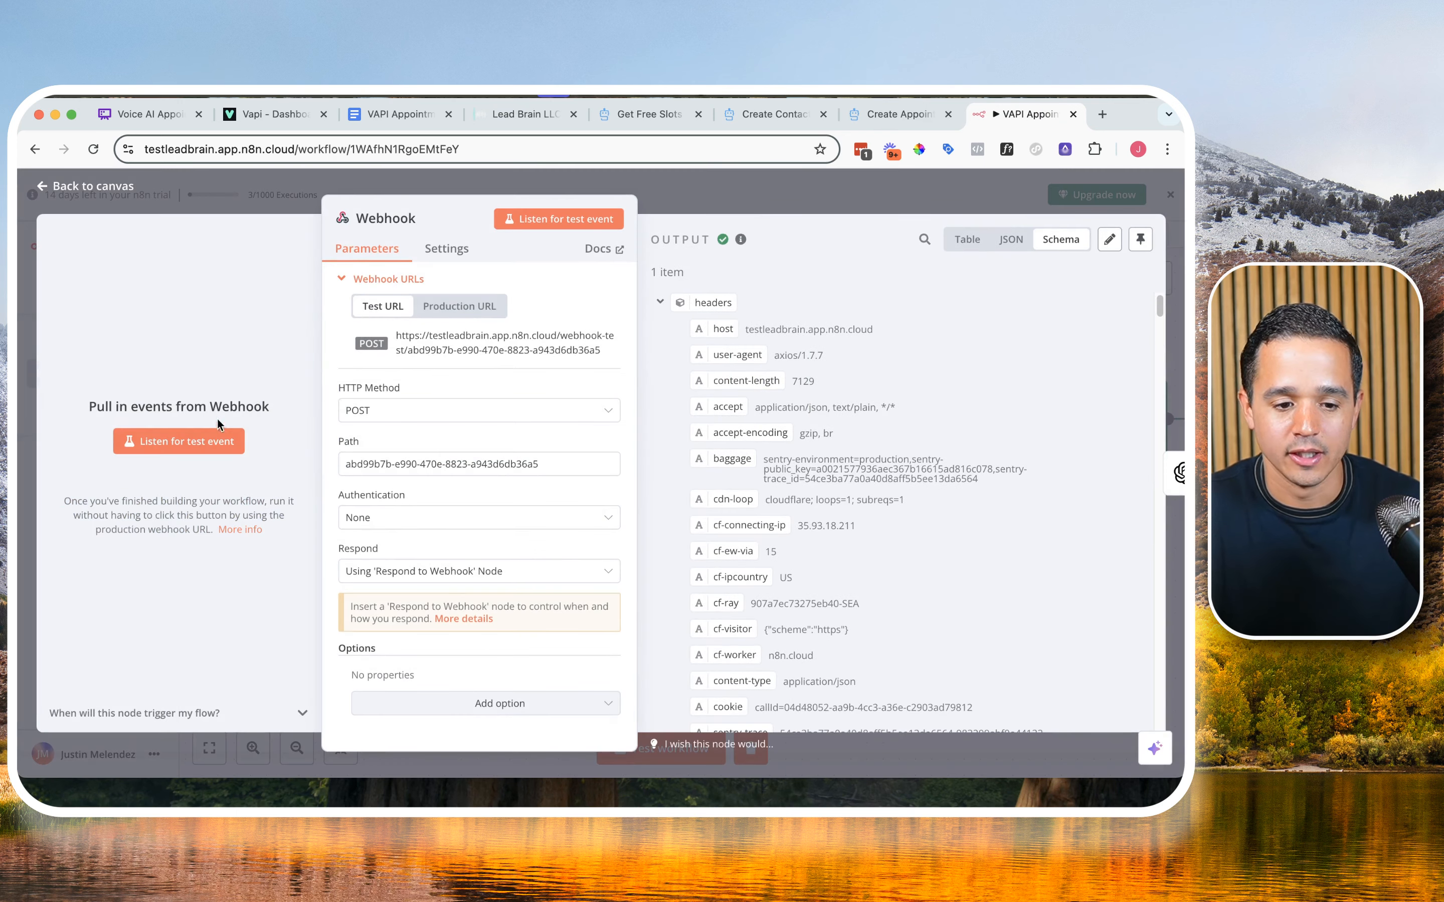
pyautogui.click(218, 442)
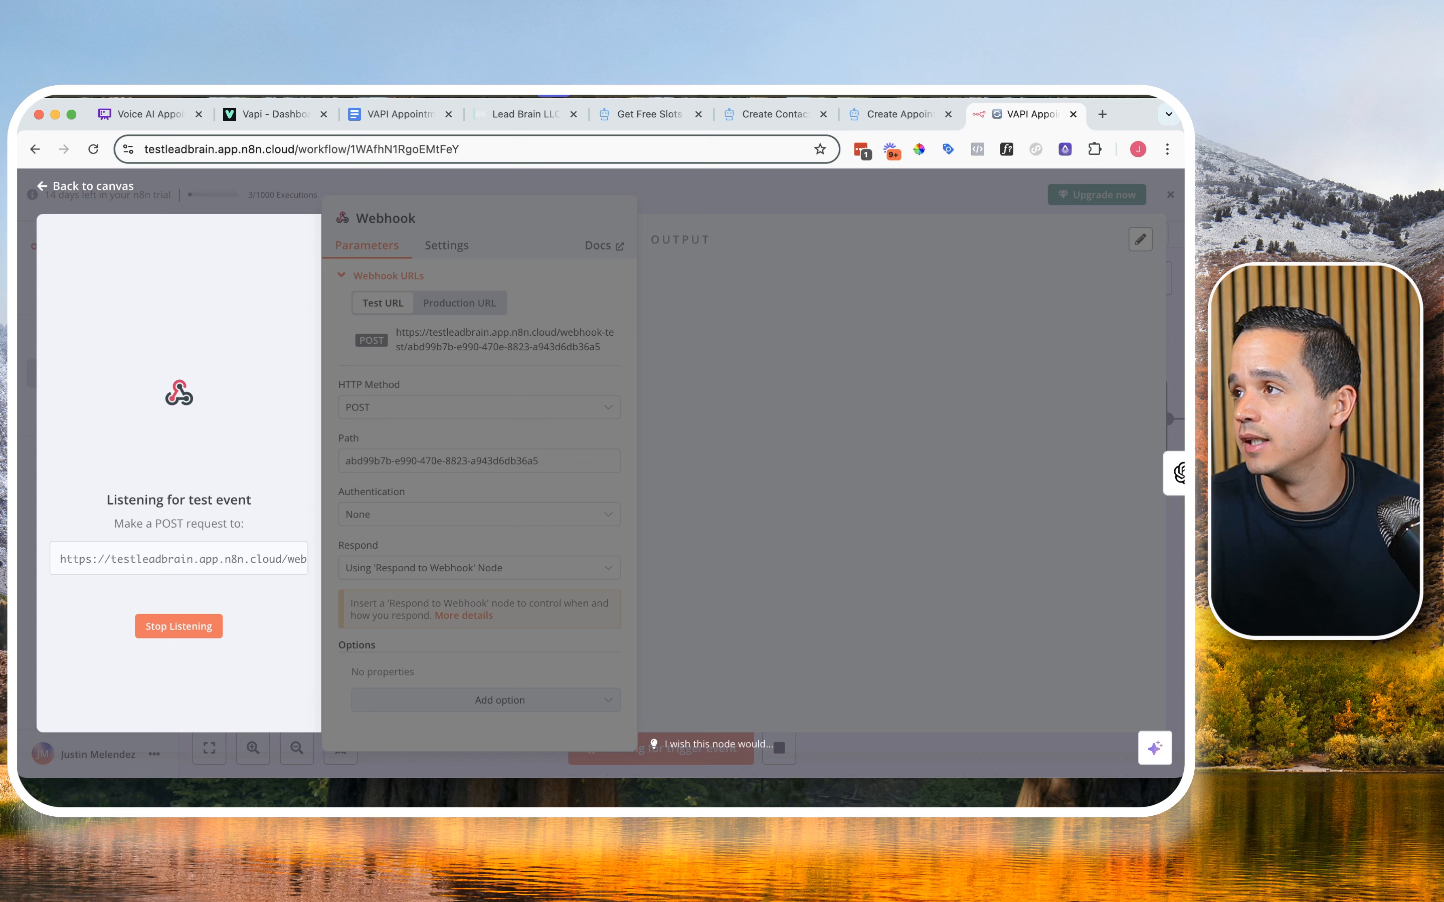
pyautogui.click(126, 186)
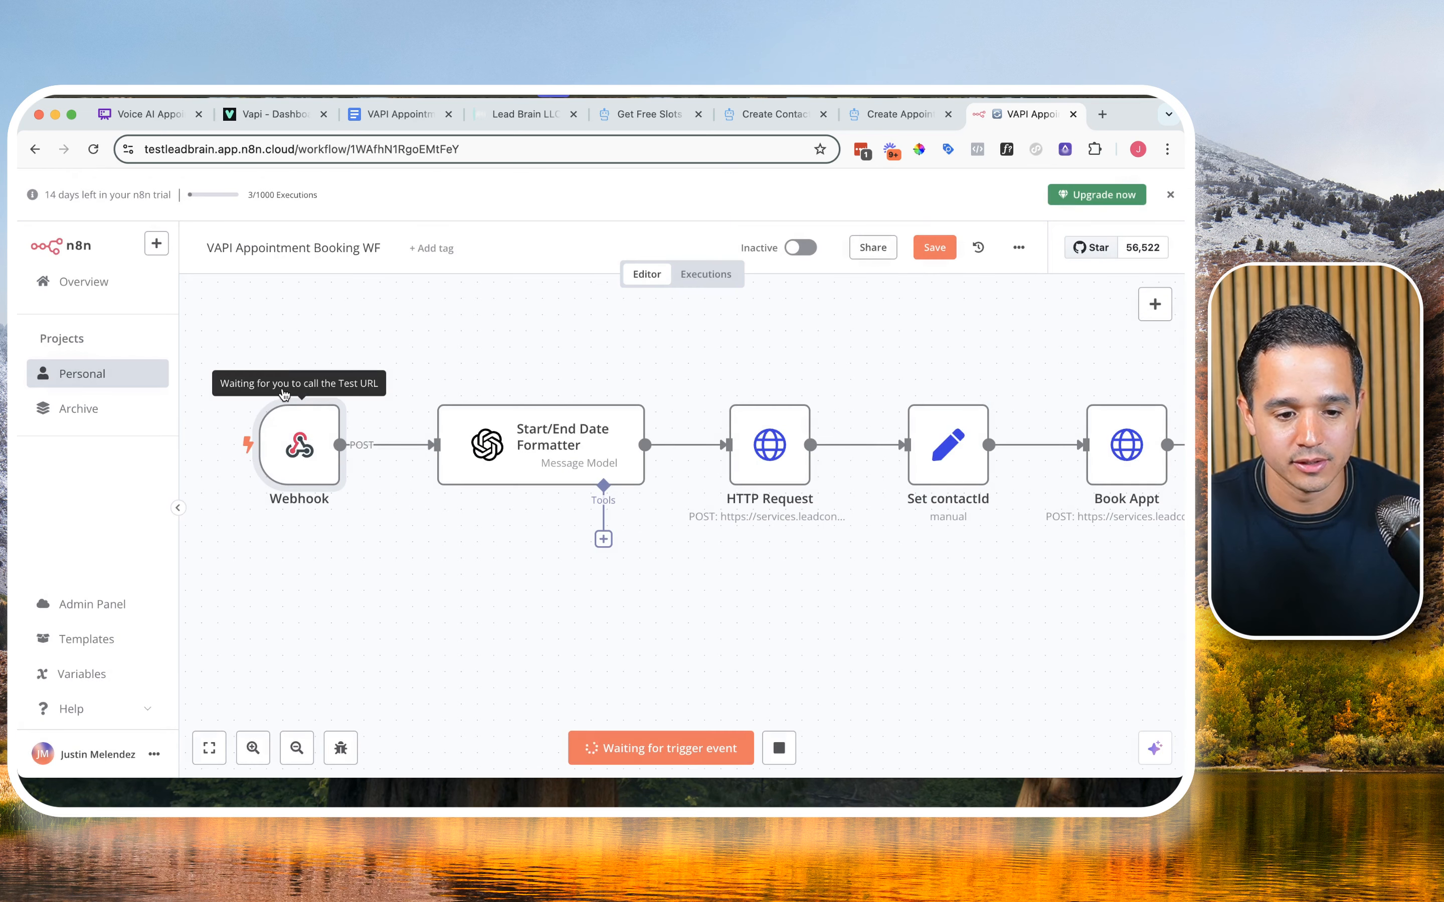
pyautogui.press('super+Tab')
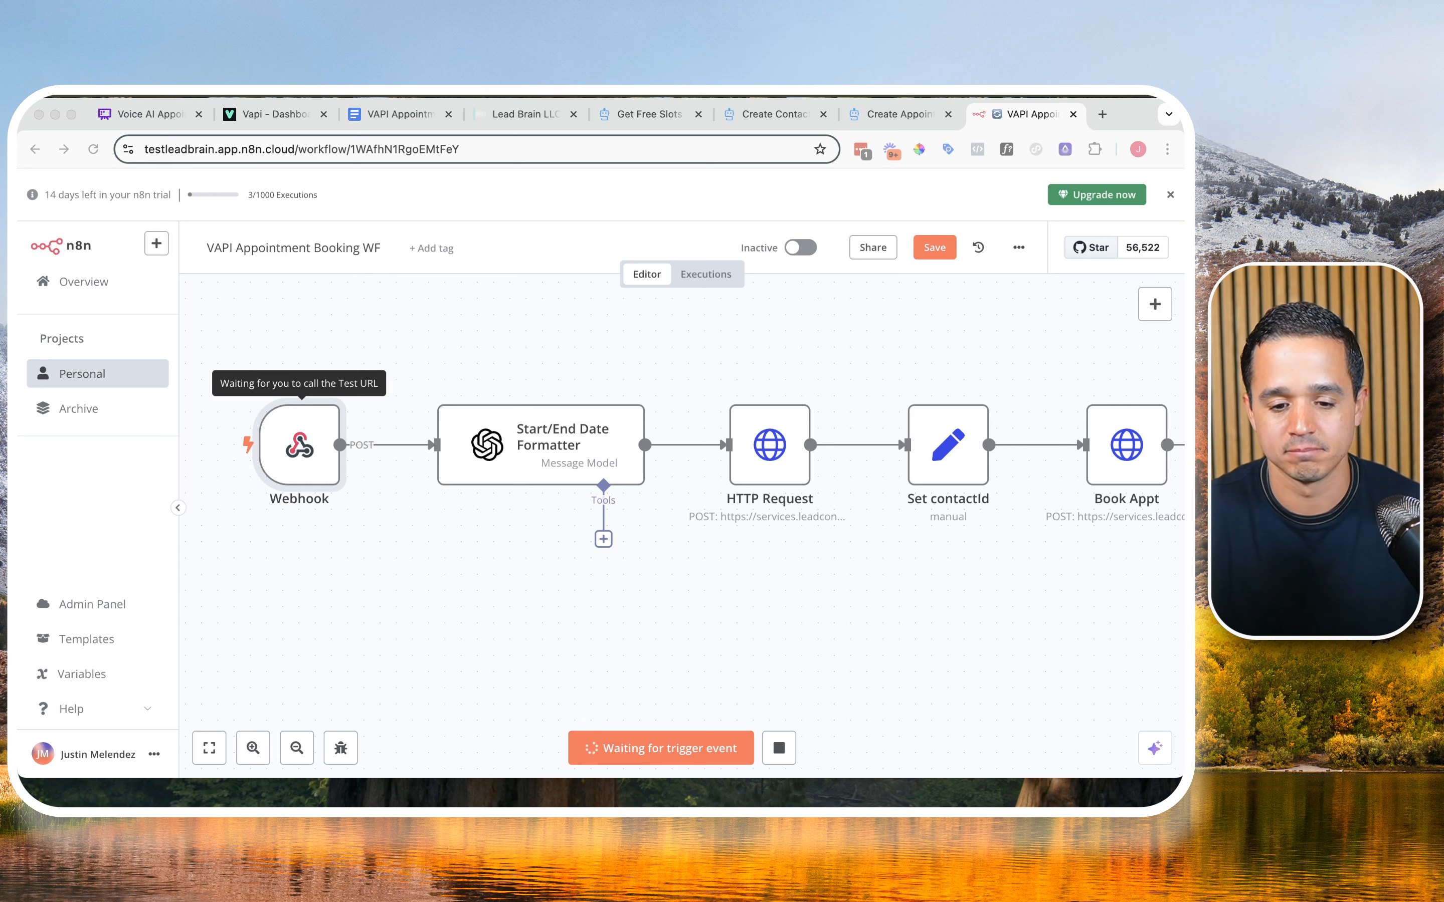
# Step: Run the full n8n workflow test with the newly received webhook event, and reload the CRM contacts list to check it
pyautogui.scroll(-2, 846, 607)
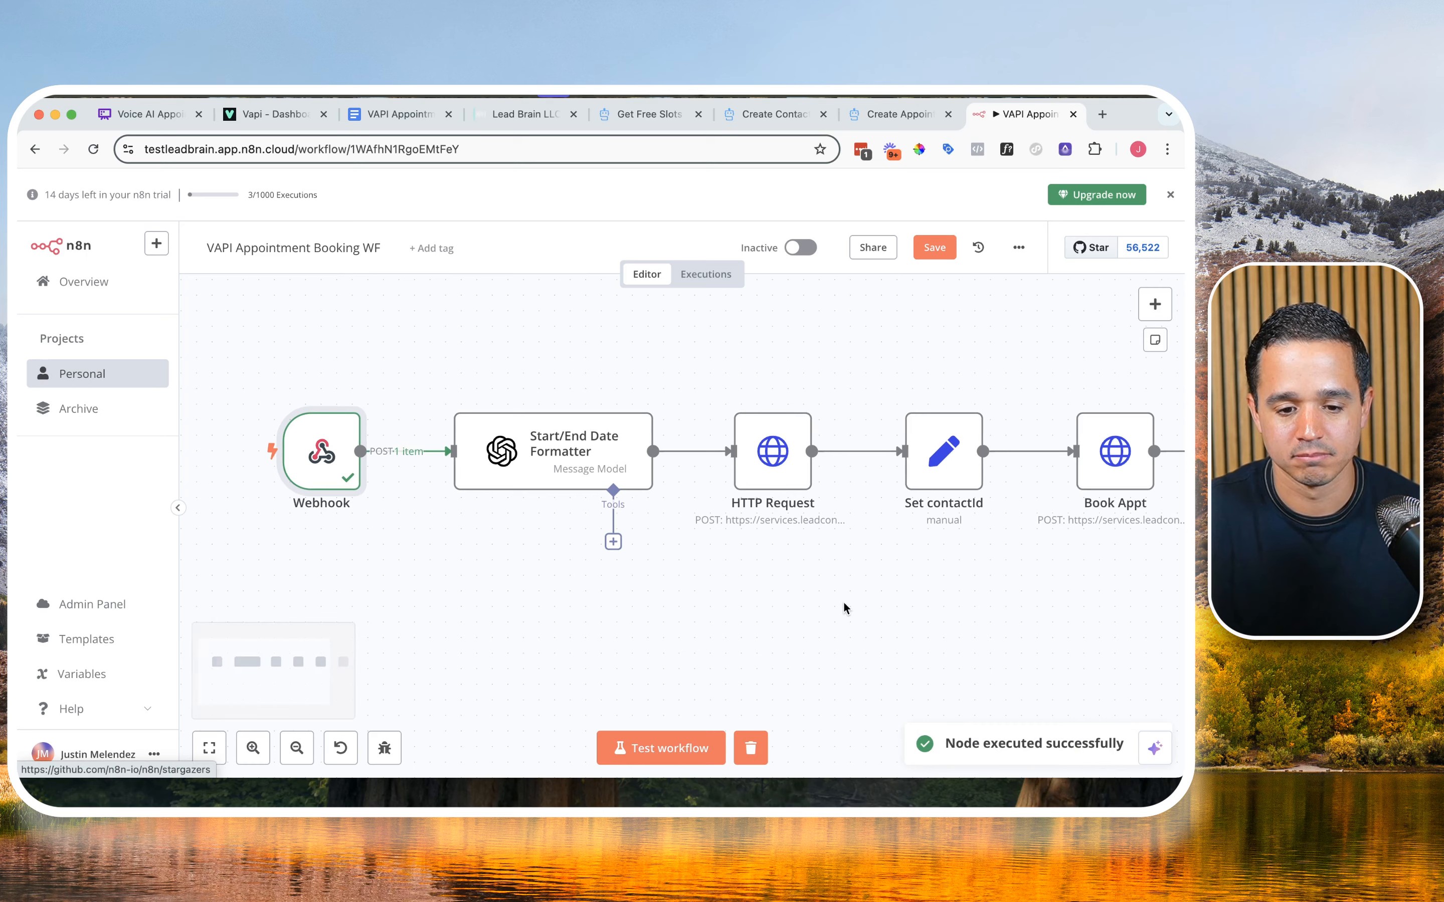
pyautogui.moveTo(893, 590); pyautogui.dragTo(709, 590)
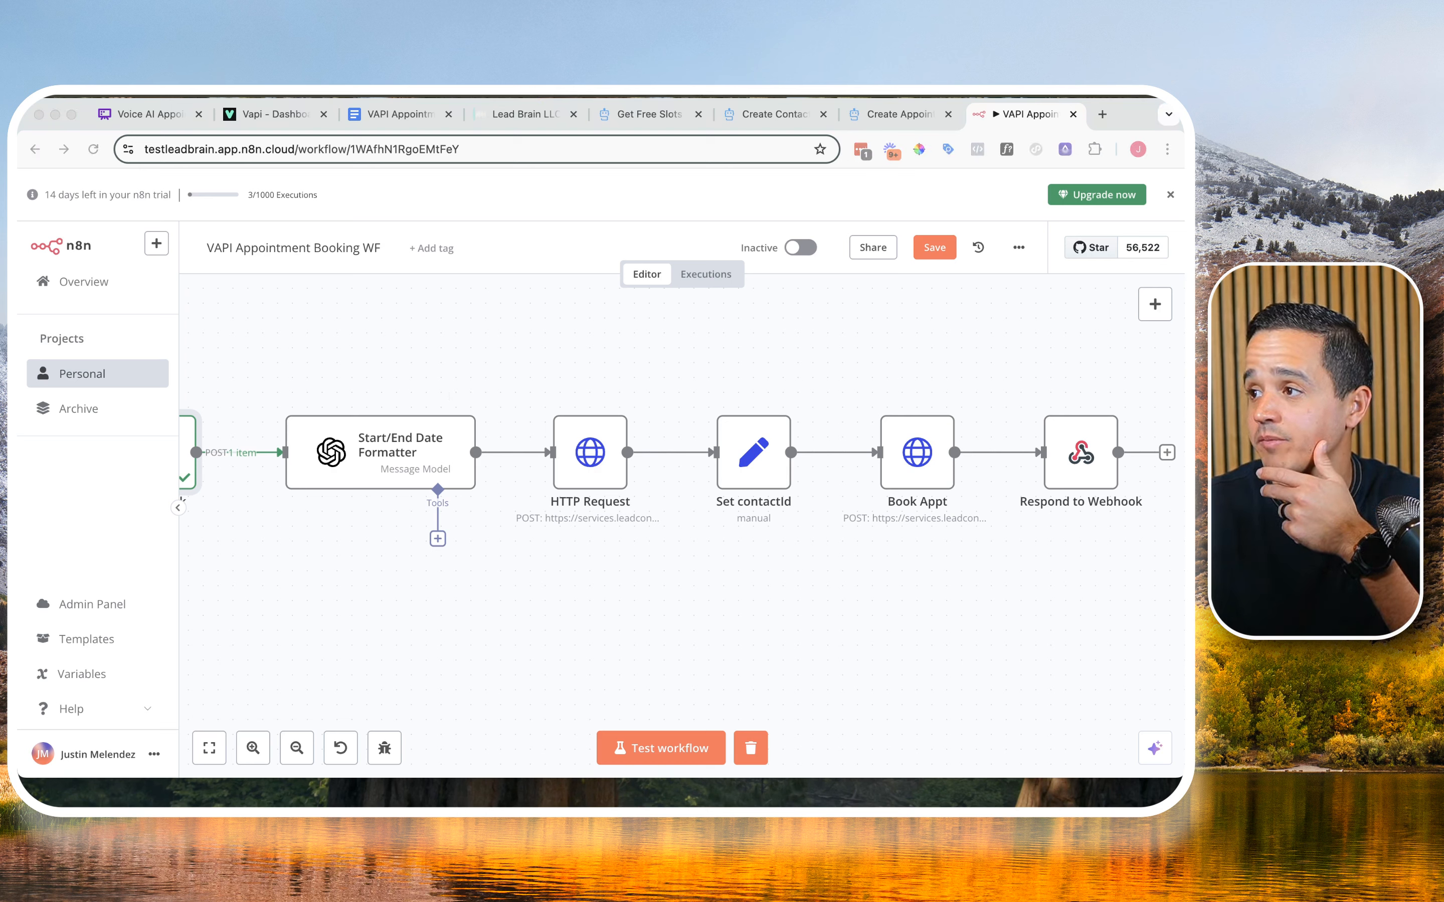
pyautogui.click(456, 605)
pyautogui.moveTo(479, 608); pyautogui.dragTo(710, 583)
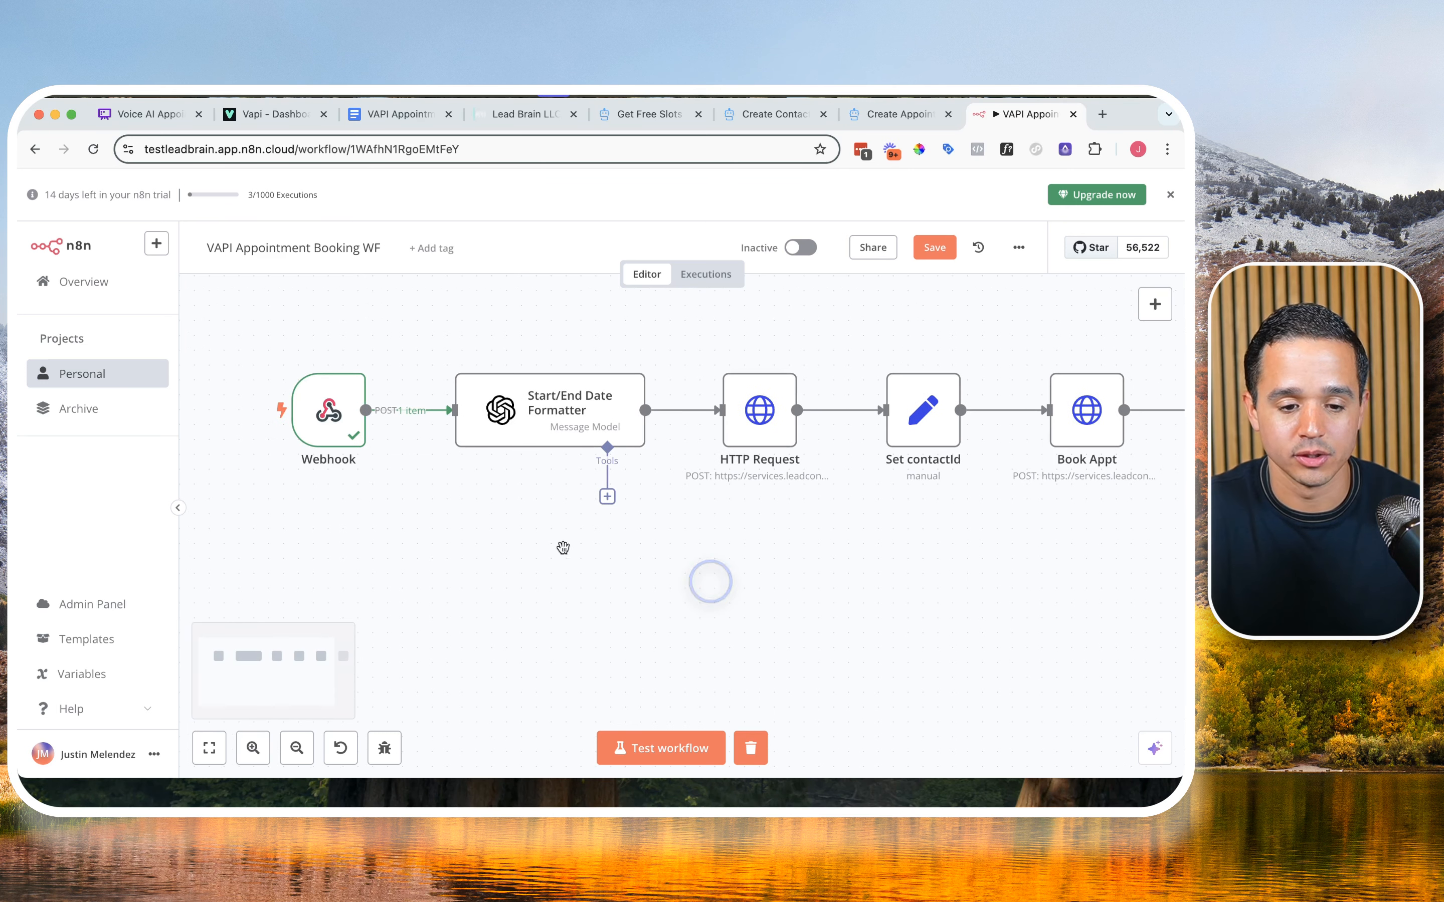
pyautogui.click(326, 432)
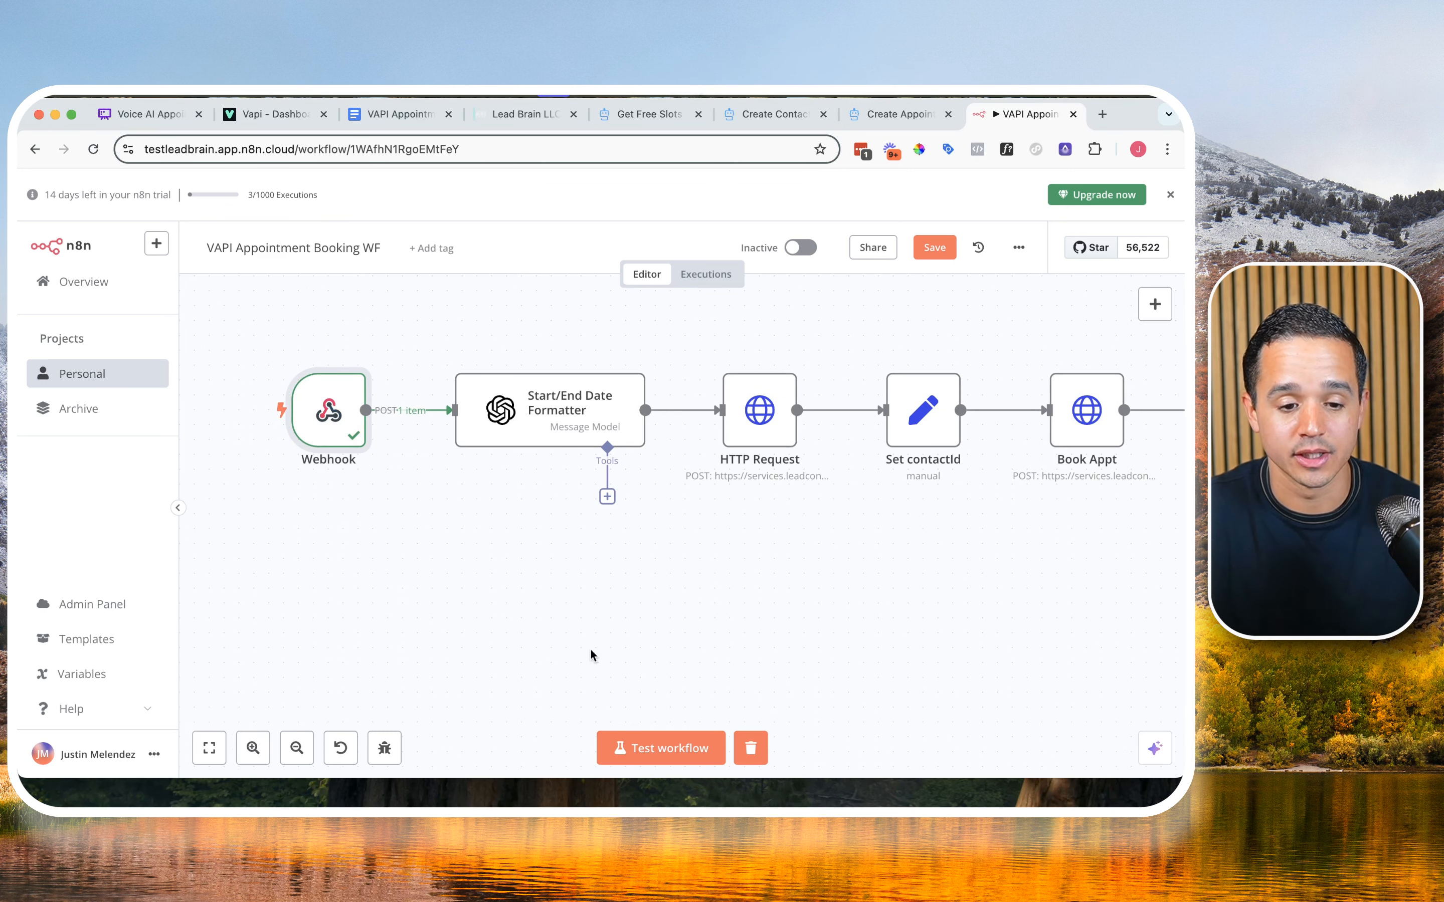
pyautogui.click(655, 747)
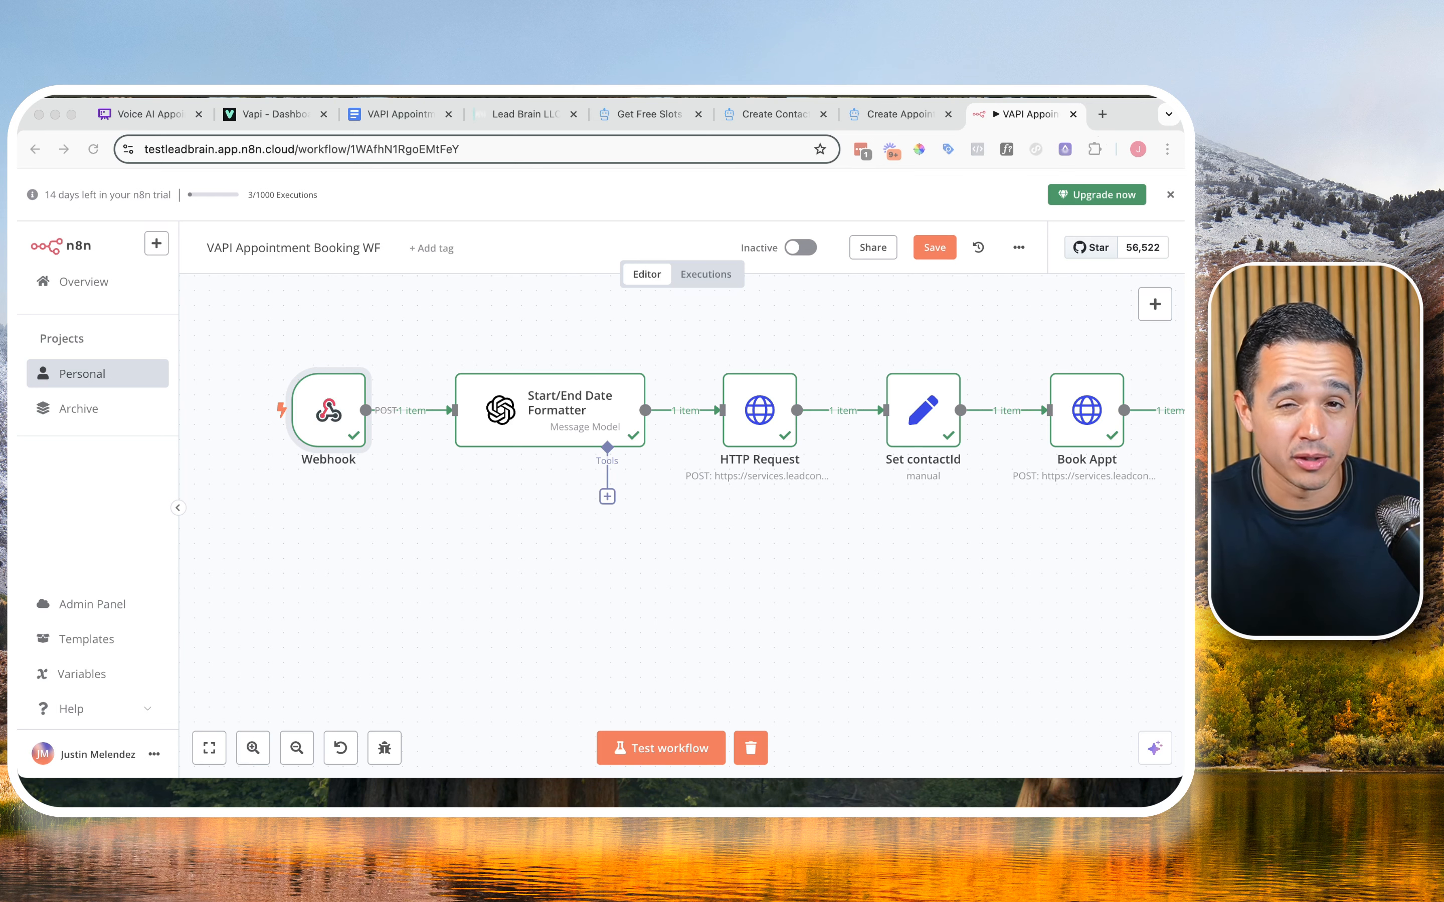
pyautogui.click(489, 114)
pyautogui.click(98, 448)
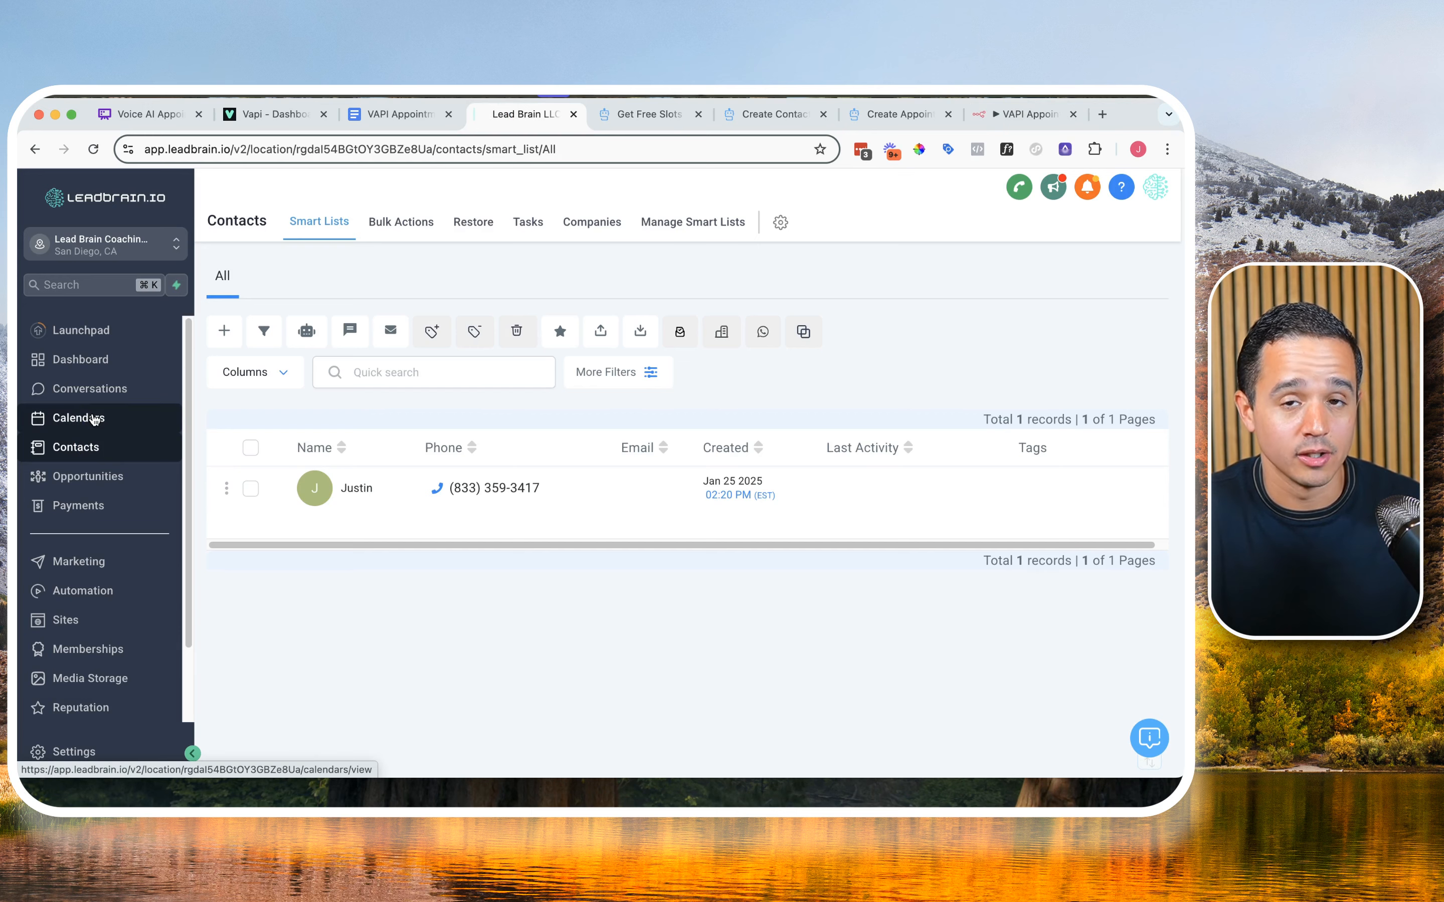
# Step: Open the upcoming appointments list in the CRM's calendars to check the booking made by the workflow
pyautogui.click(94, 420)
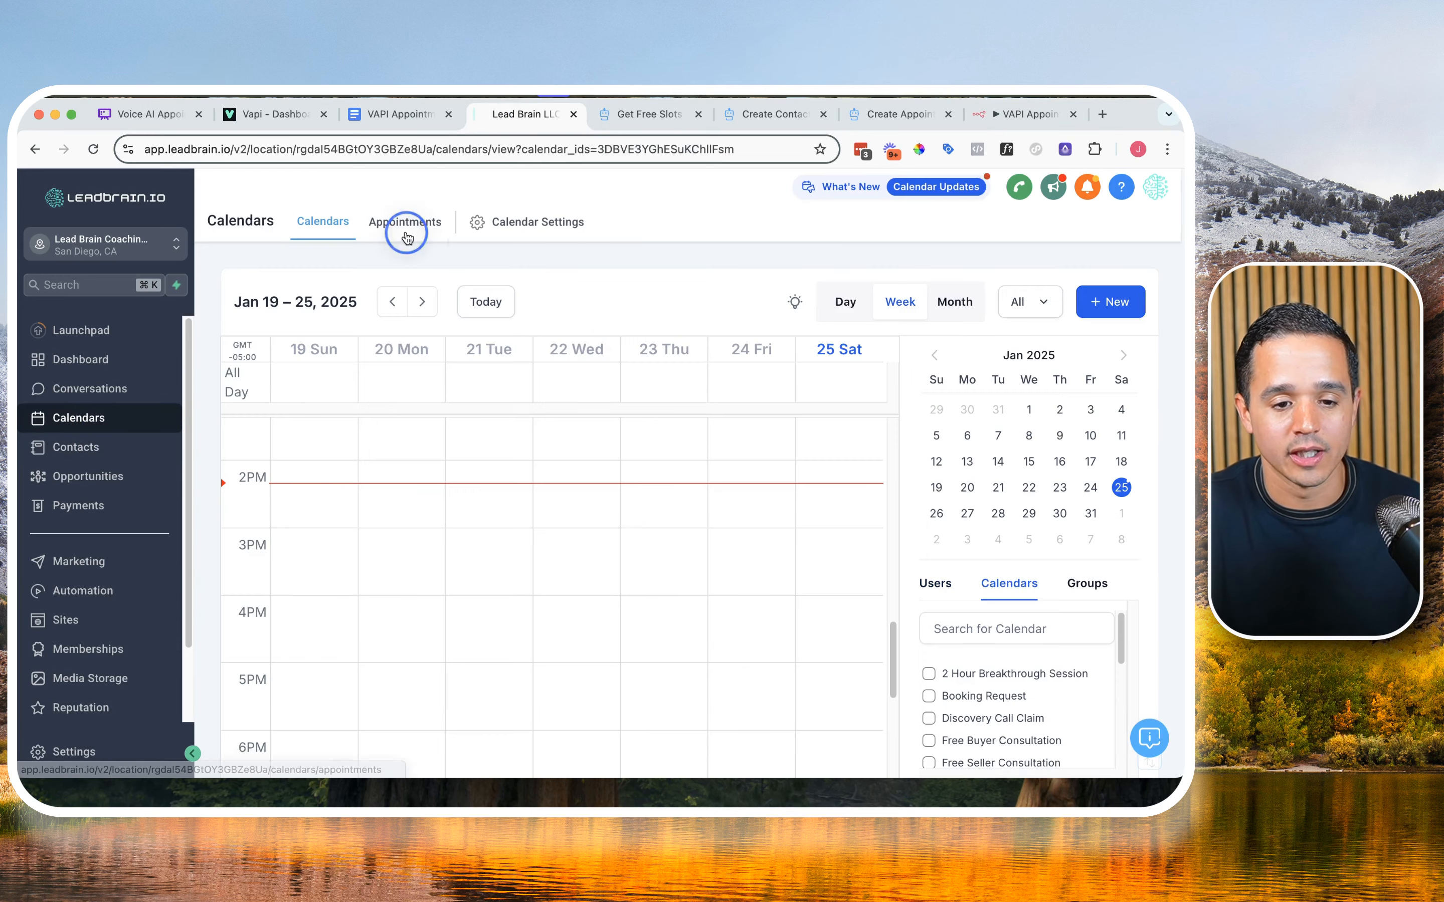
pyautogui.click(404, 220)
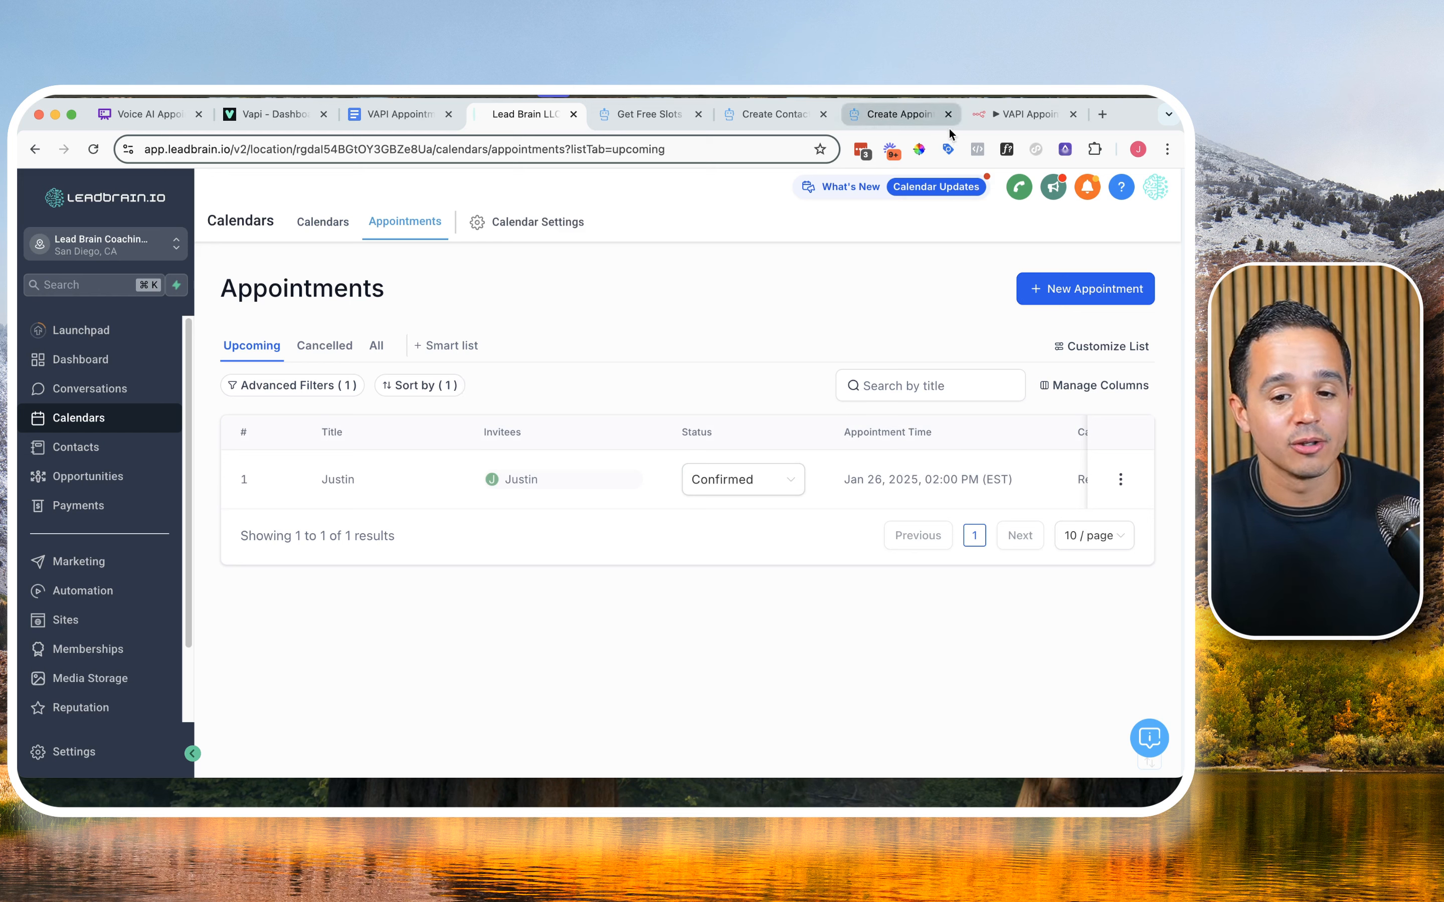
pyautogui.click(280, 116)
# Step: In n8n, pin the Webhook node's latest output data and return to the canvas
pyautogui.click(1017, 114)
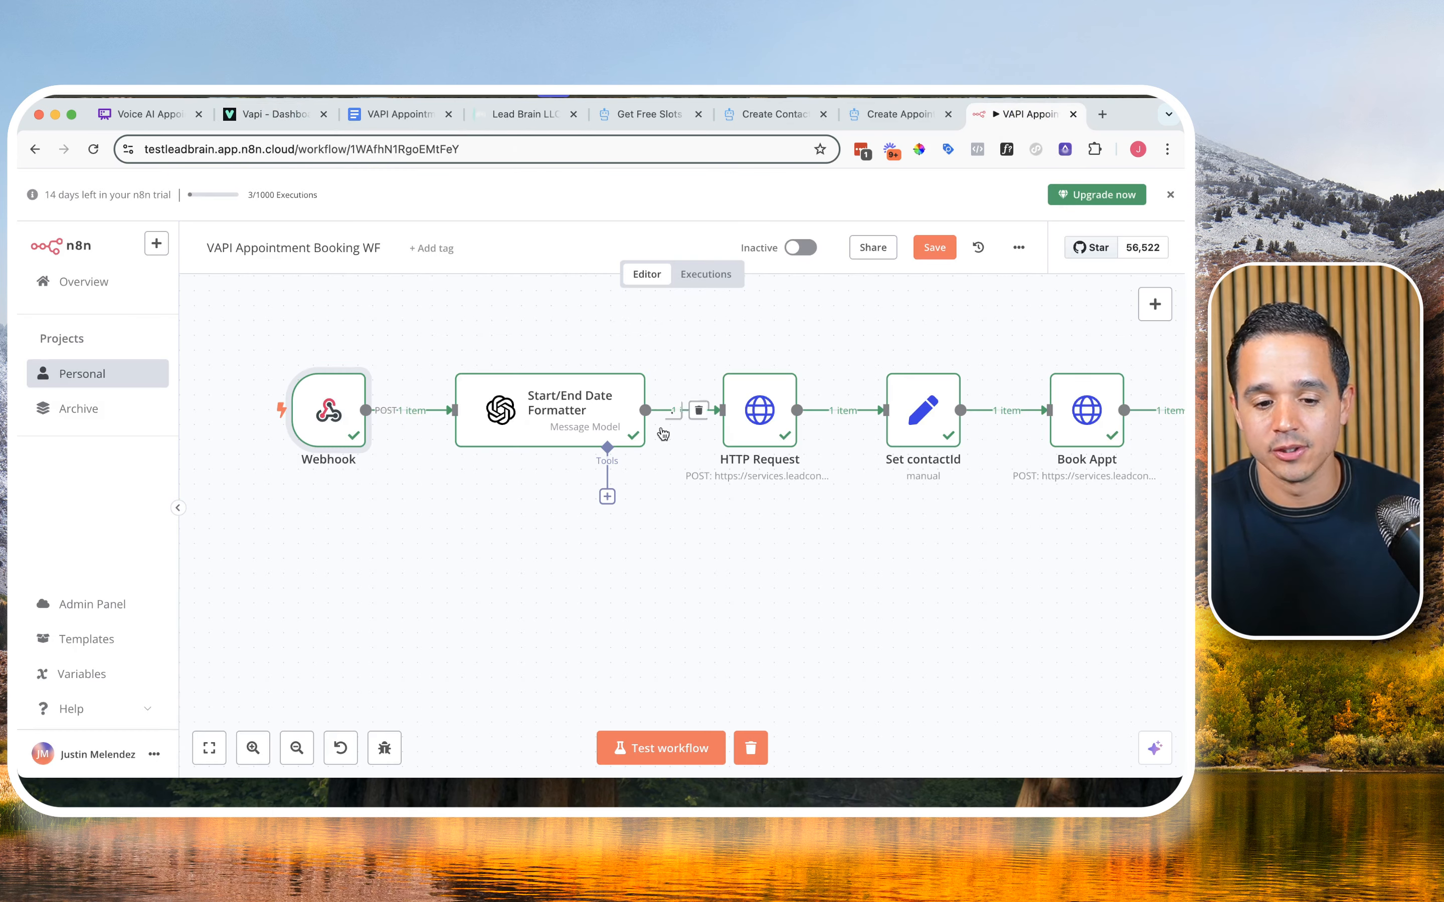
pyautogui.doubleClick(332, 421)
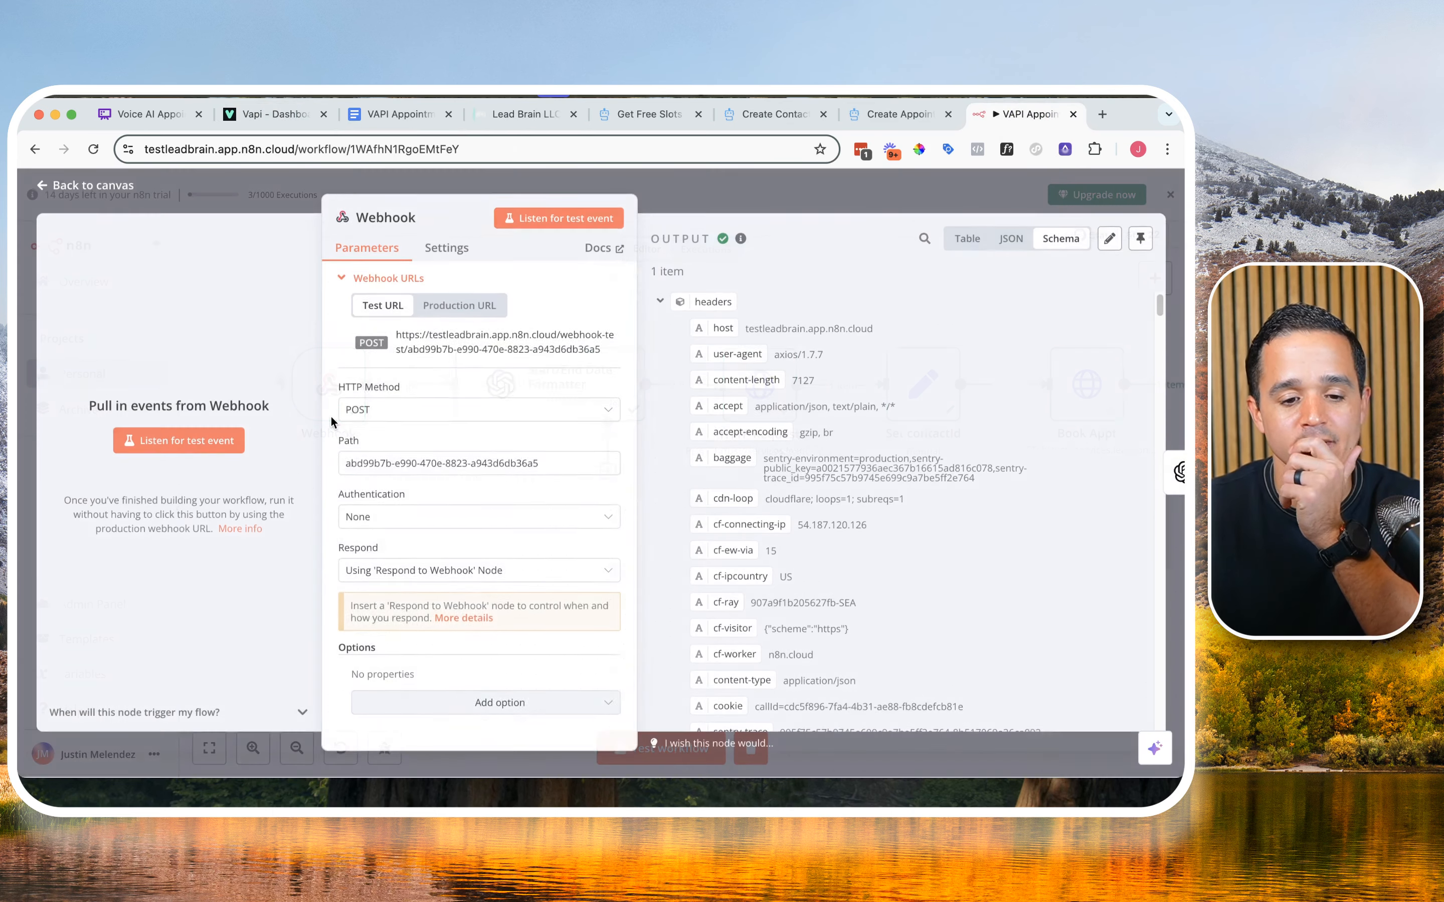
pyautogui.click(1140, 238)
pyautogui.scroll(-6, 800, 501)
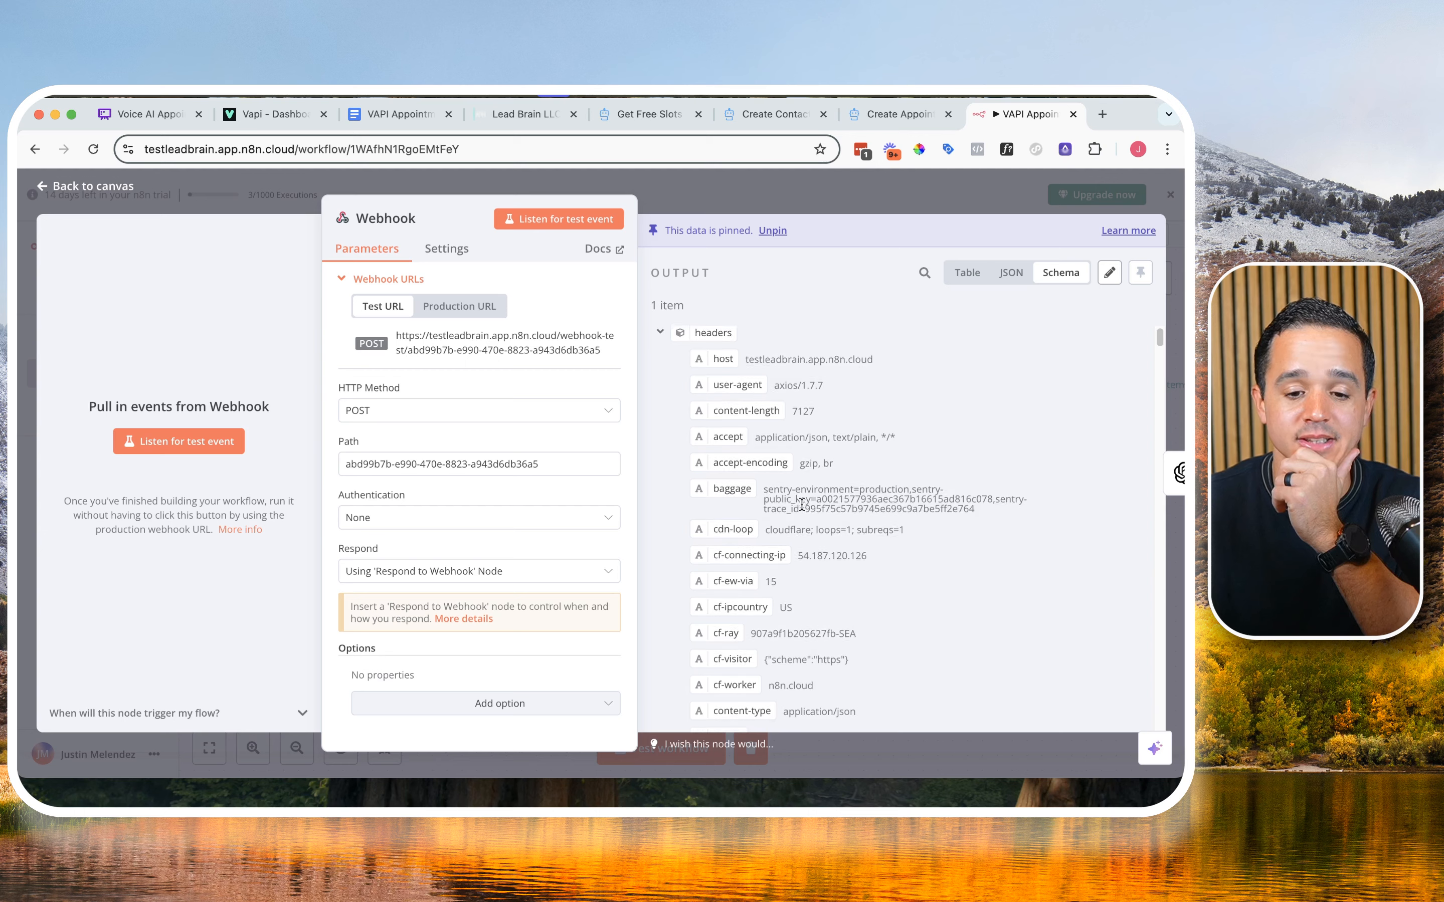
pyautogui.click(739, 211)
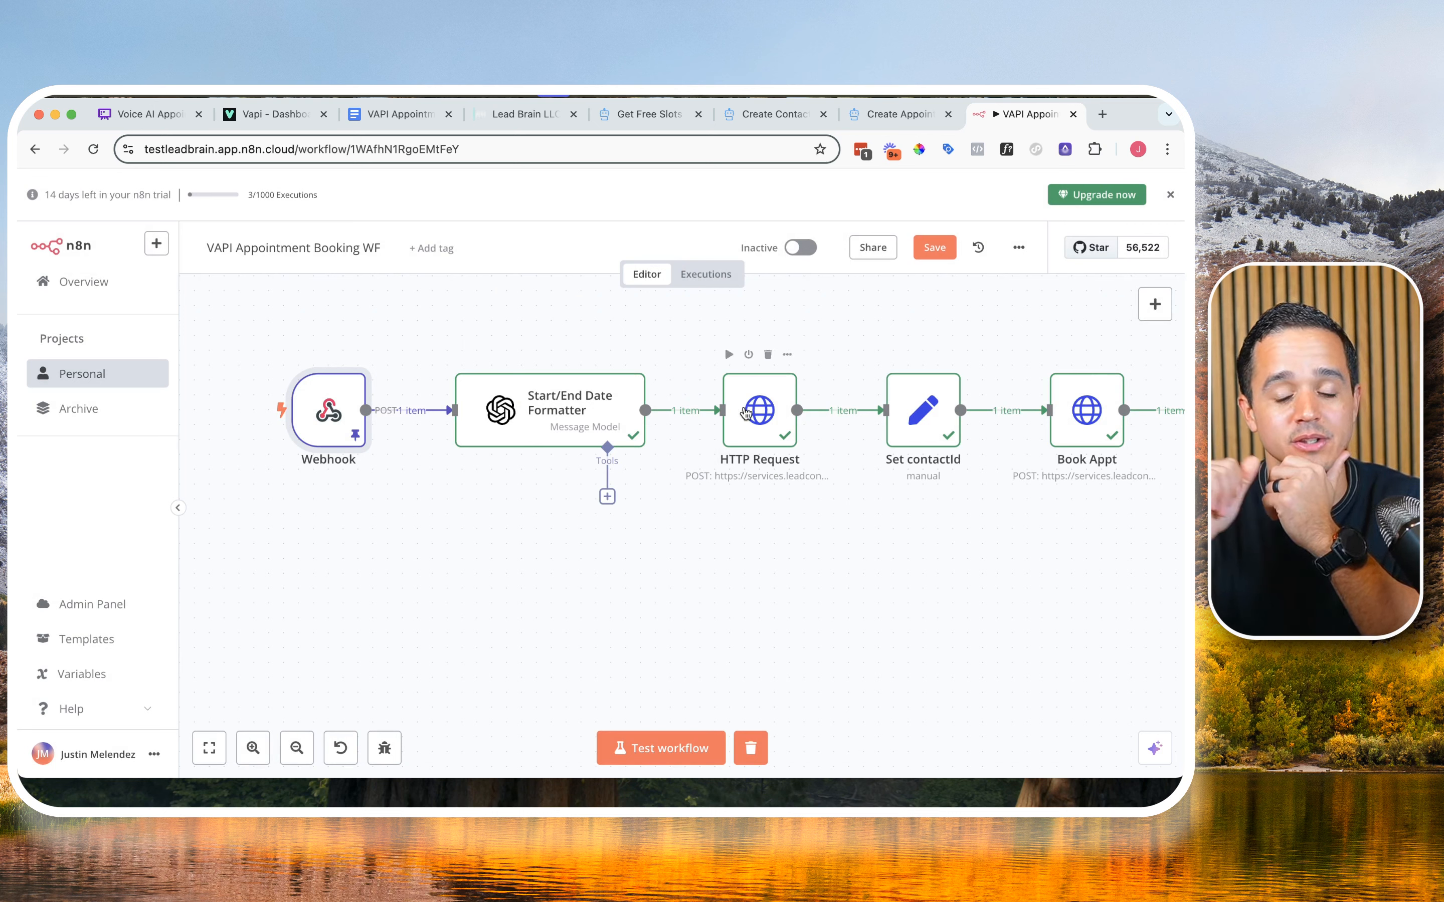
# Step: Run the full workflow test with the pinned webhook data and examine the HTTP Request node's output status code
pyautogui.click(687, 748)
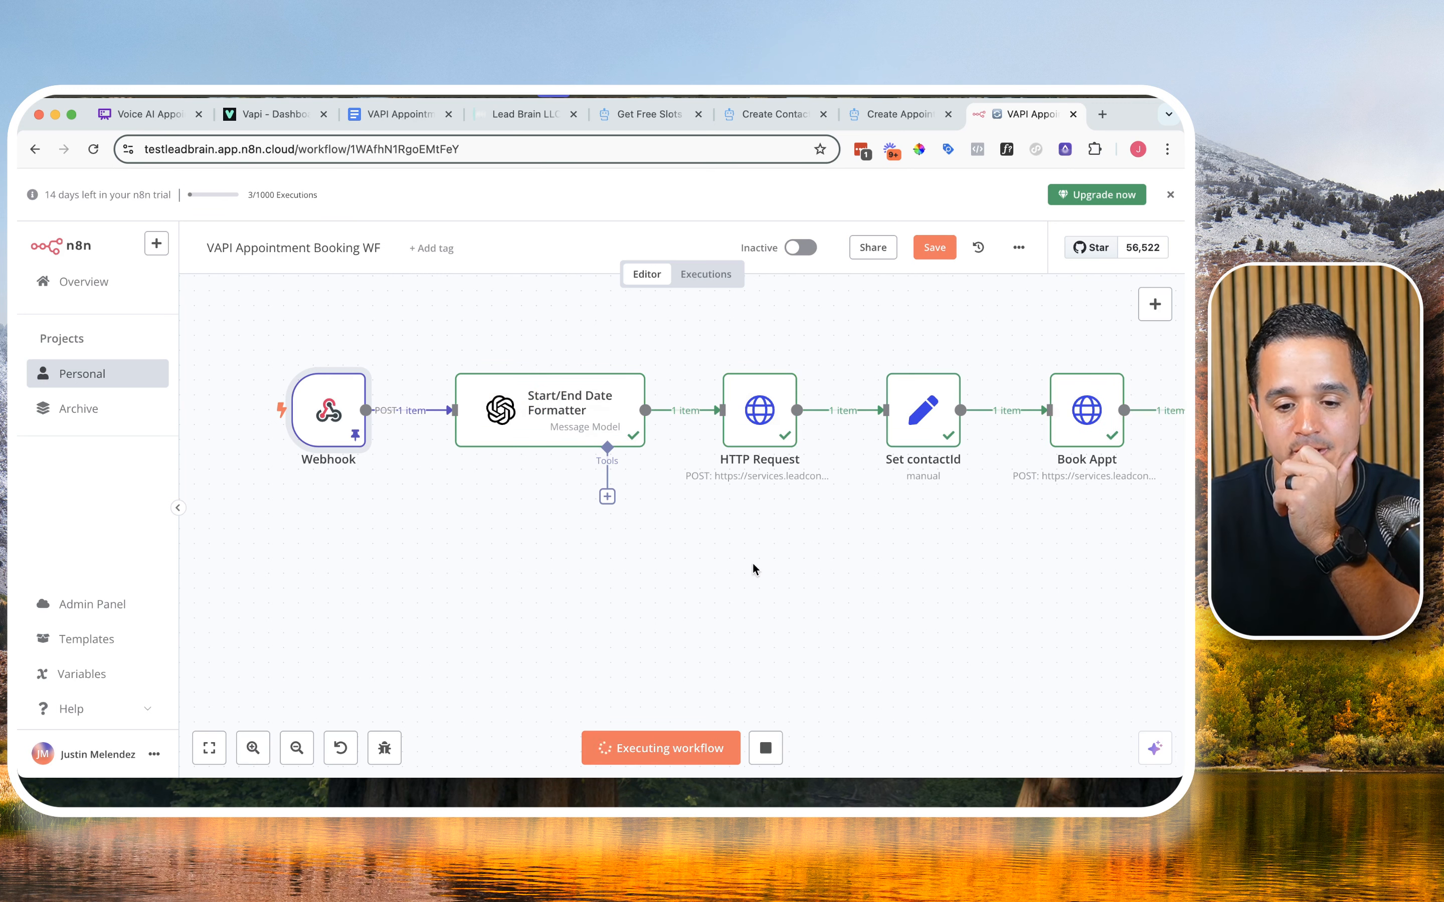
pyautogui.moveTo(889, 502); pyautogui.dragTo(575, 485)
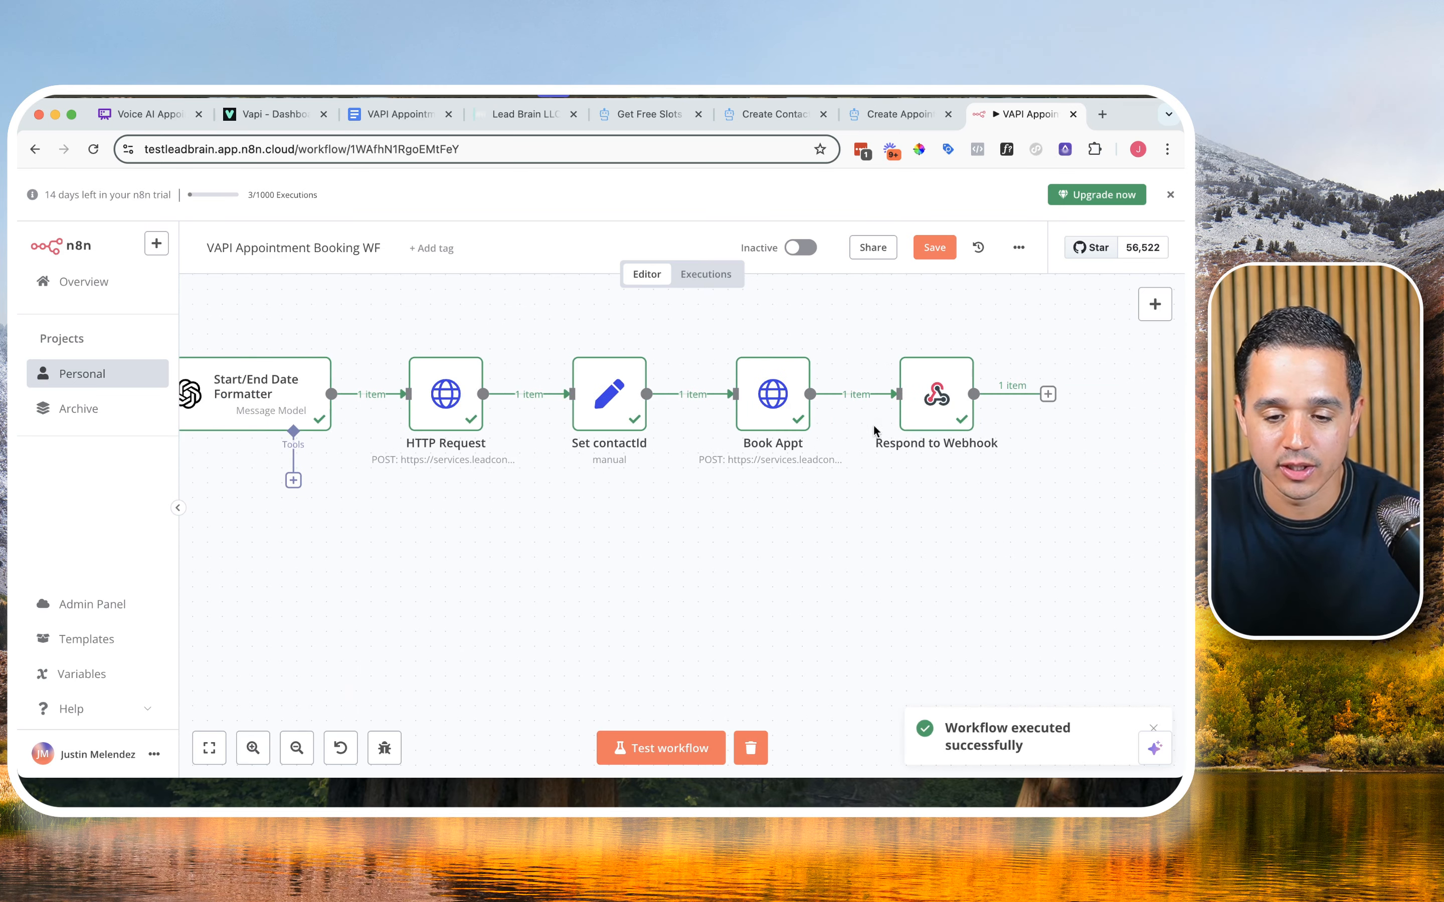
pyautogui.doubleClick(453, 401)
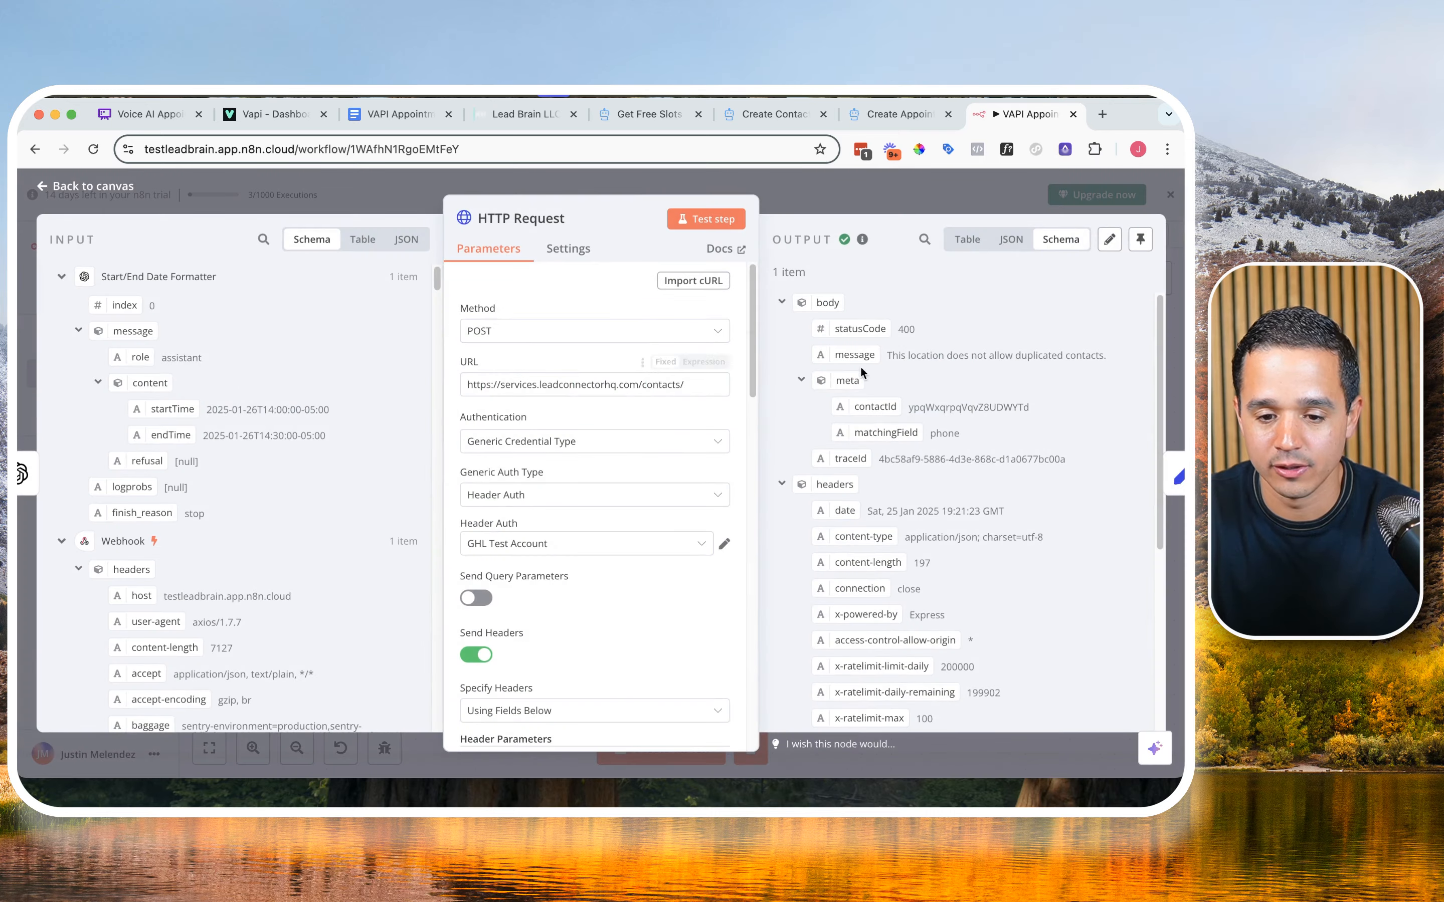
pyautogui.doubleClick(906, 329)
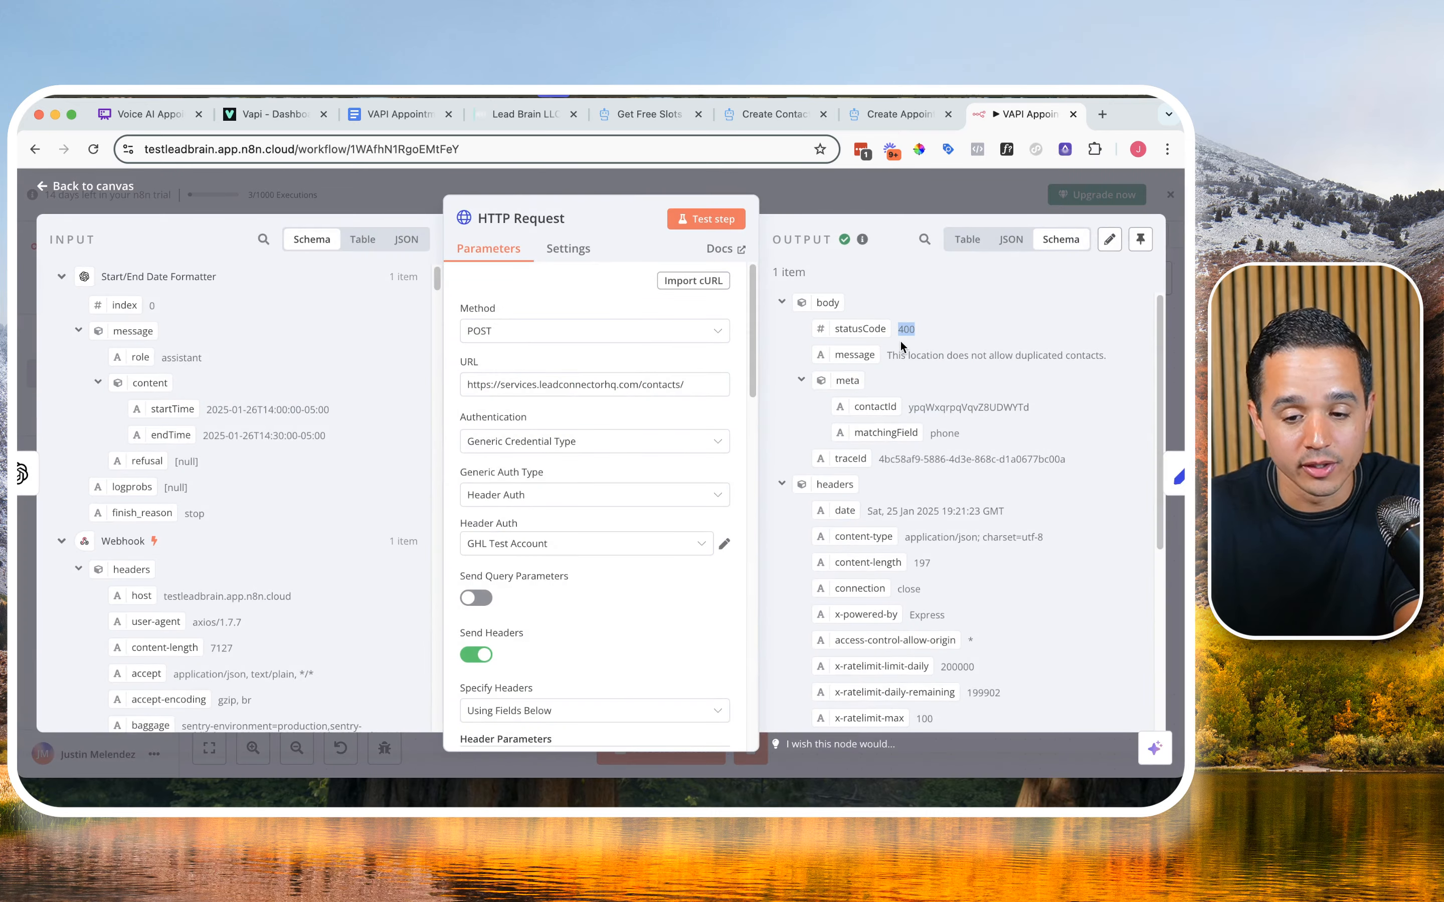
# Step: Set the HTTP Request node's On Error behaviour to Continue (using error output) and return to the canvas
pyautogui.click(570, 250)
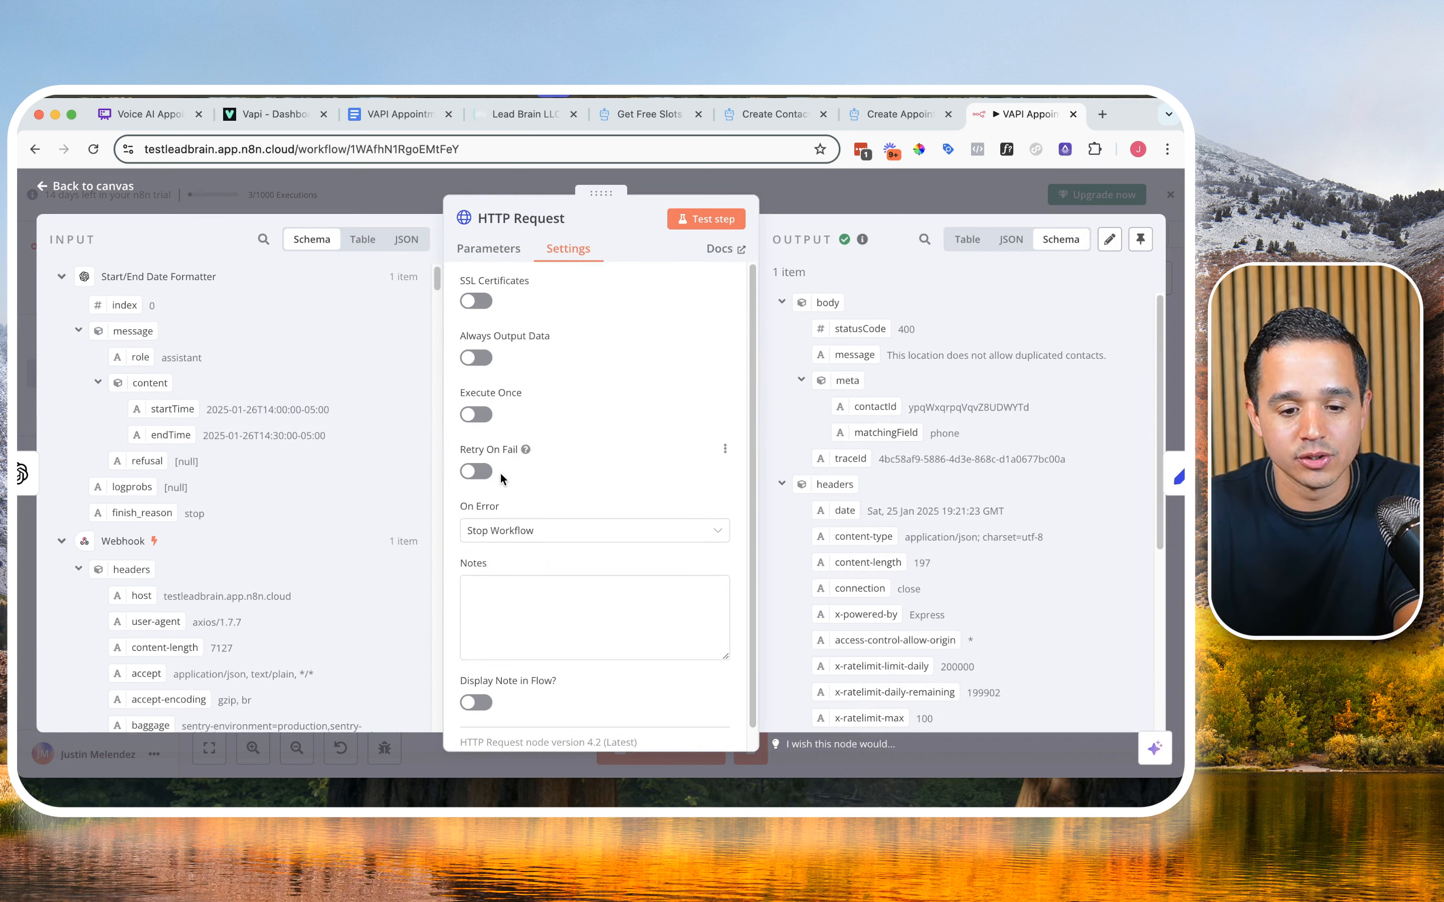
pyautogui.click(480, 530)
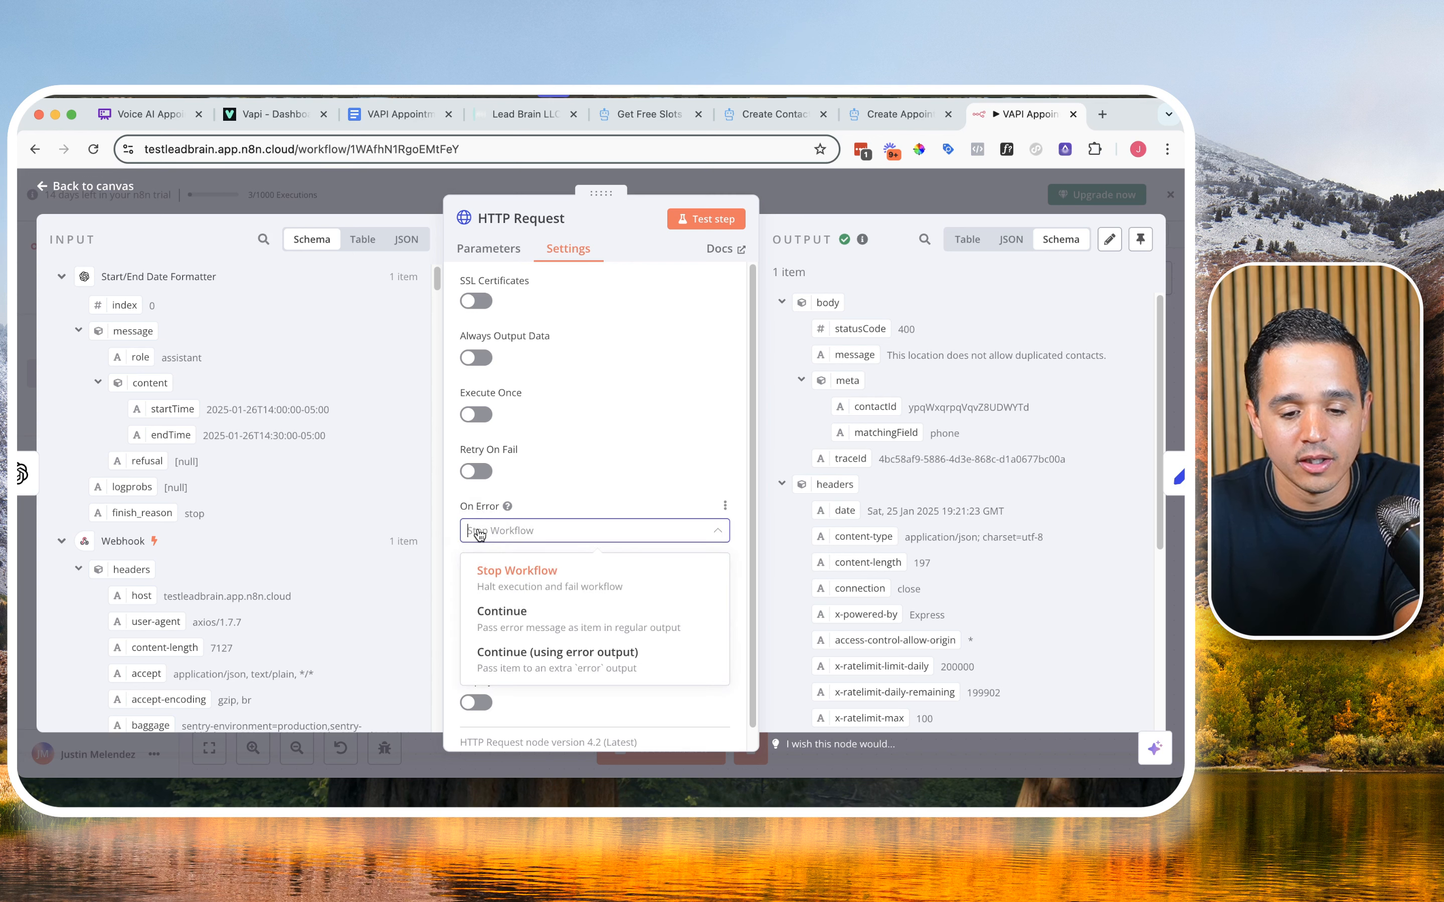
pyautogui.click(615, 667)
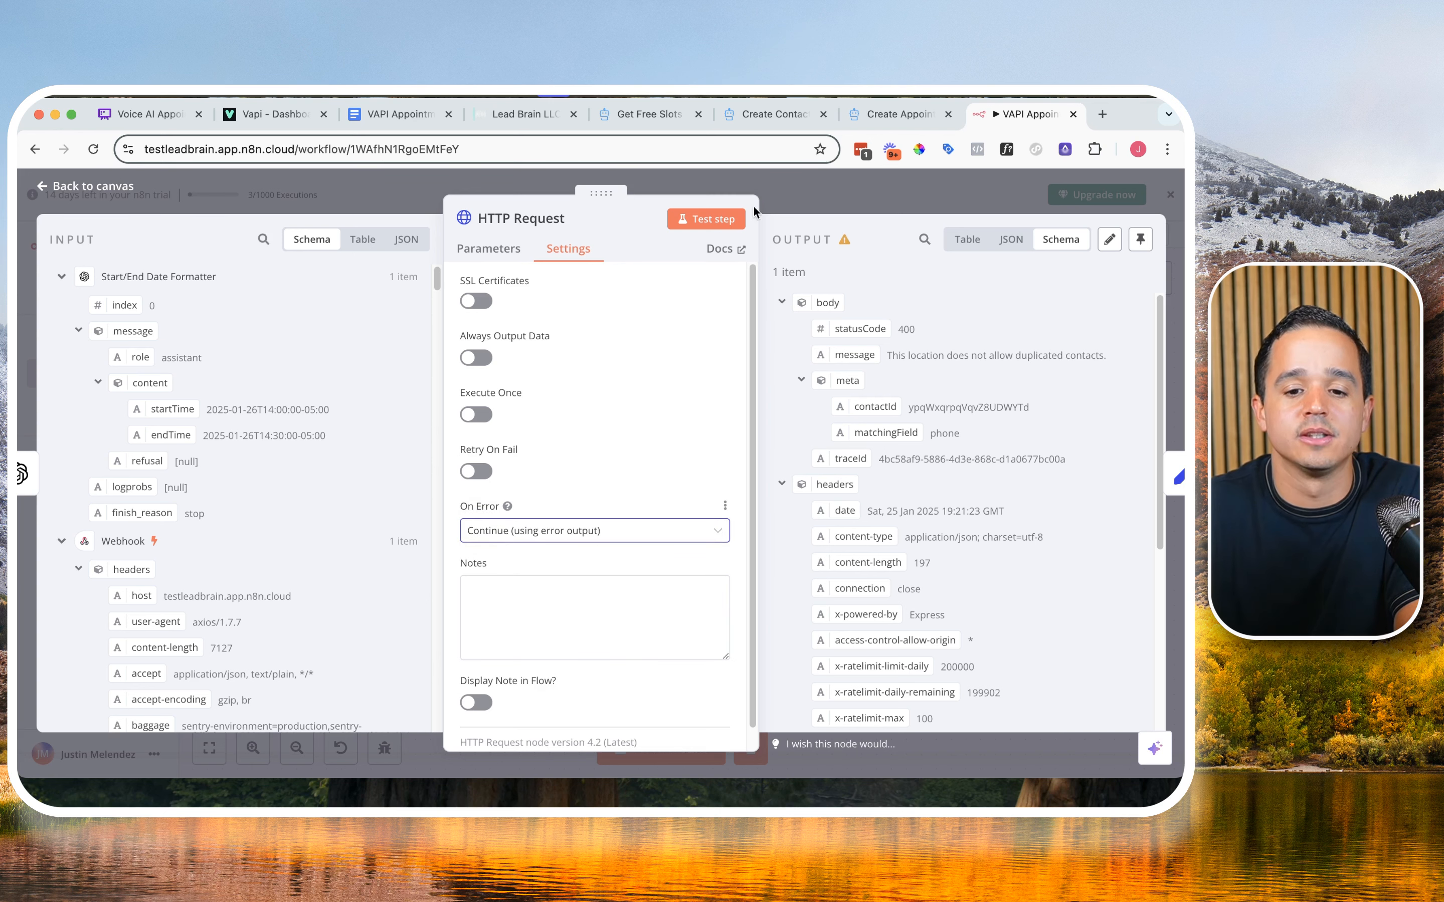
pyautogui.click(803, 204)
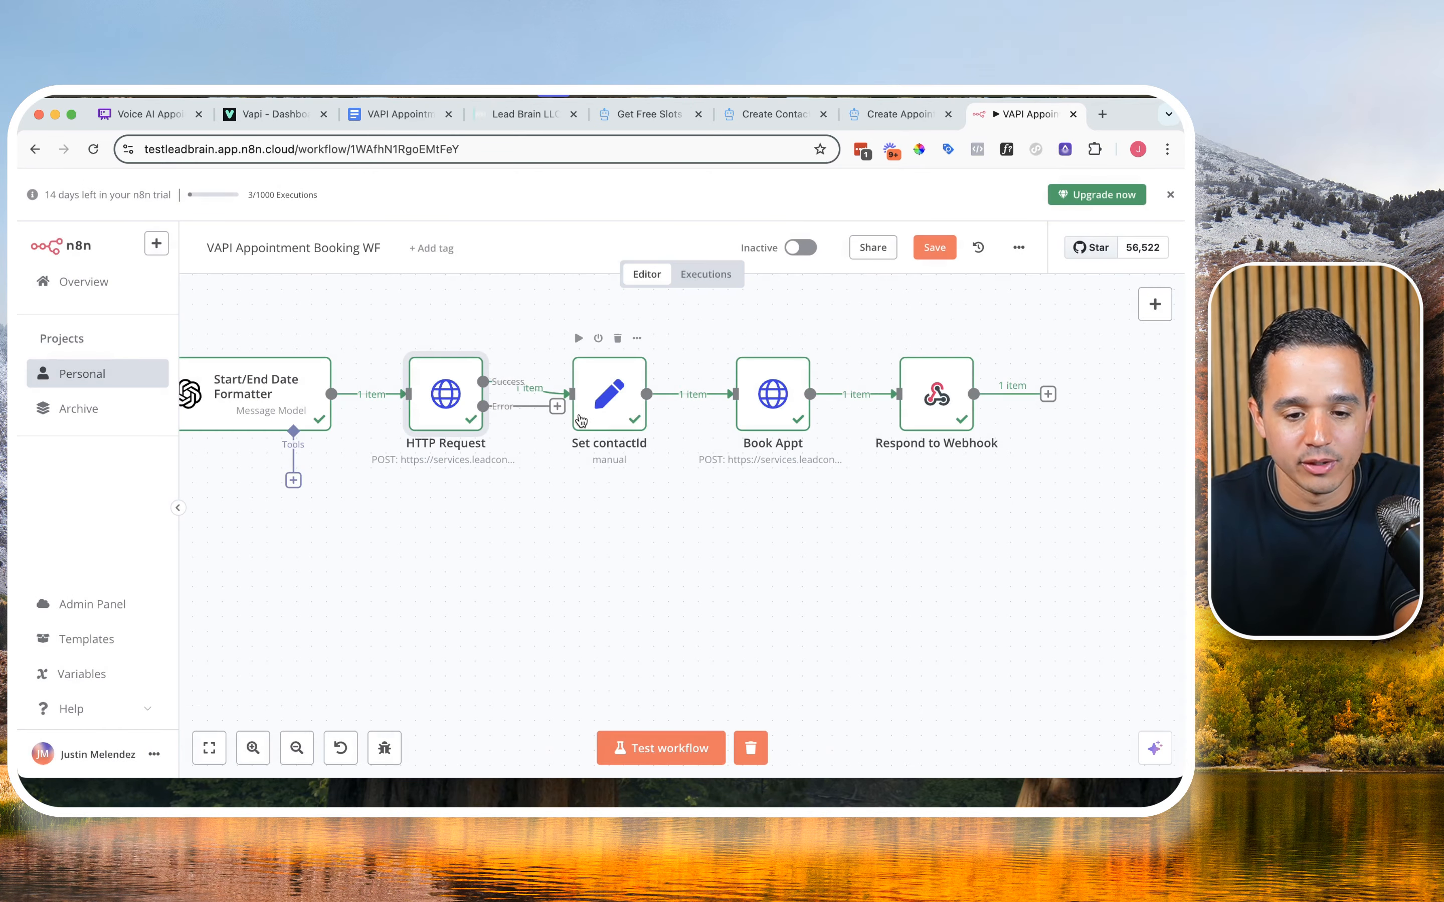
# Step: Add an Edit Fields (Set) node to the HTTP Request node's error output and return to the canvas
pyautogui.moveTo(559, 411); pyautogui.dragTo(570, 524)
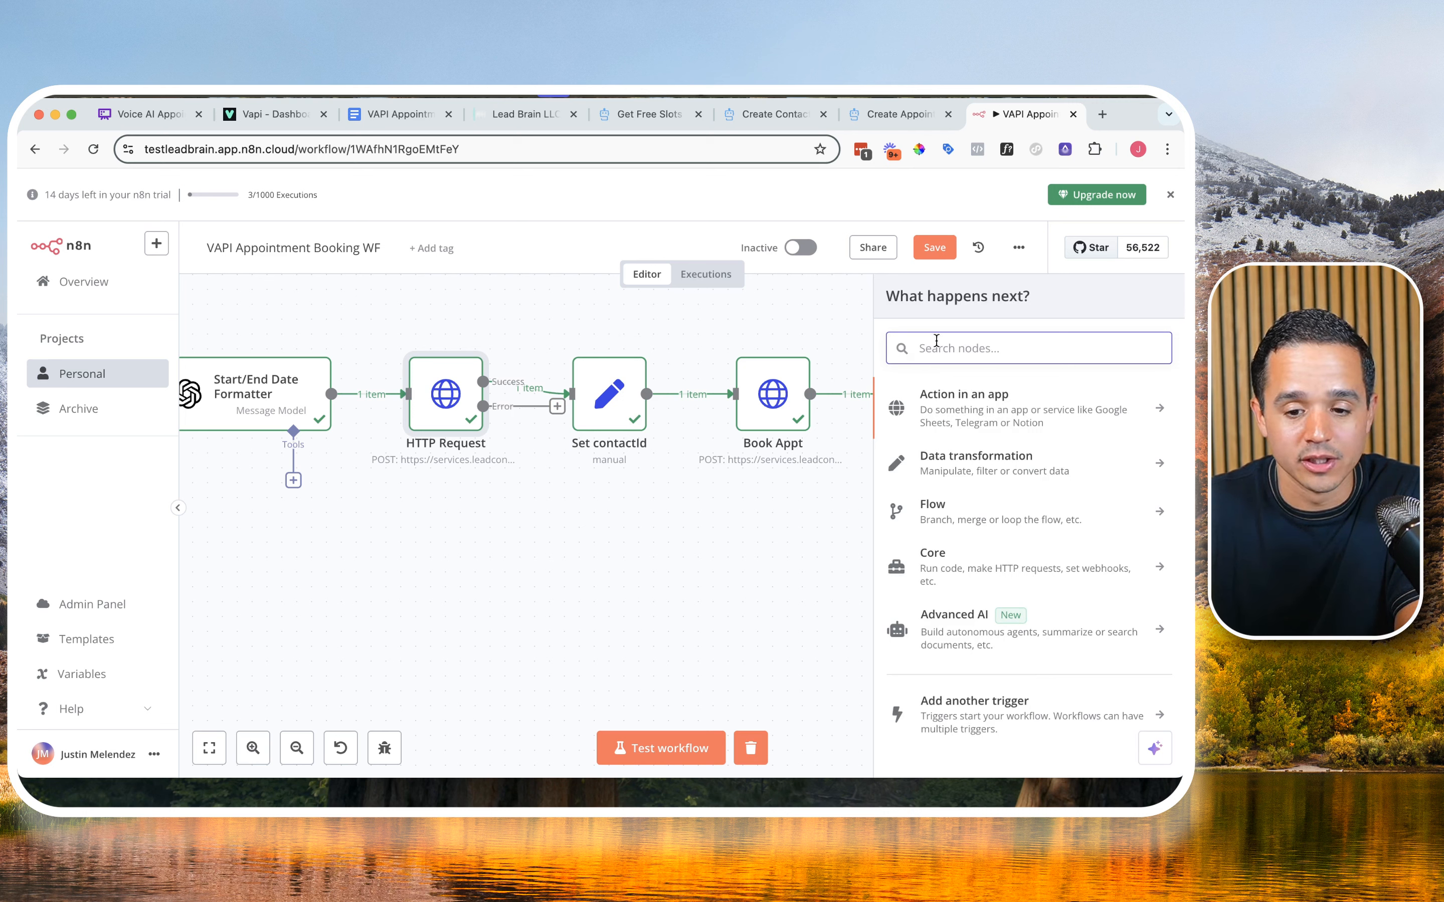
pyautogui.write('set')
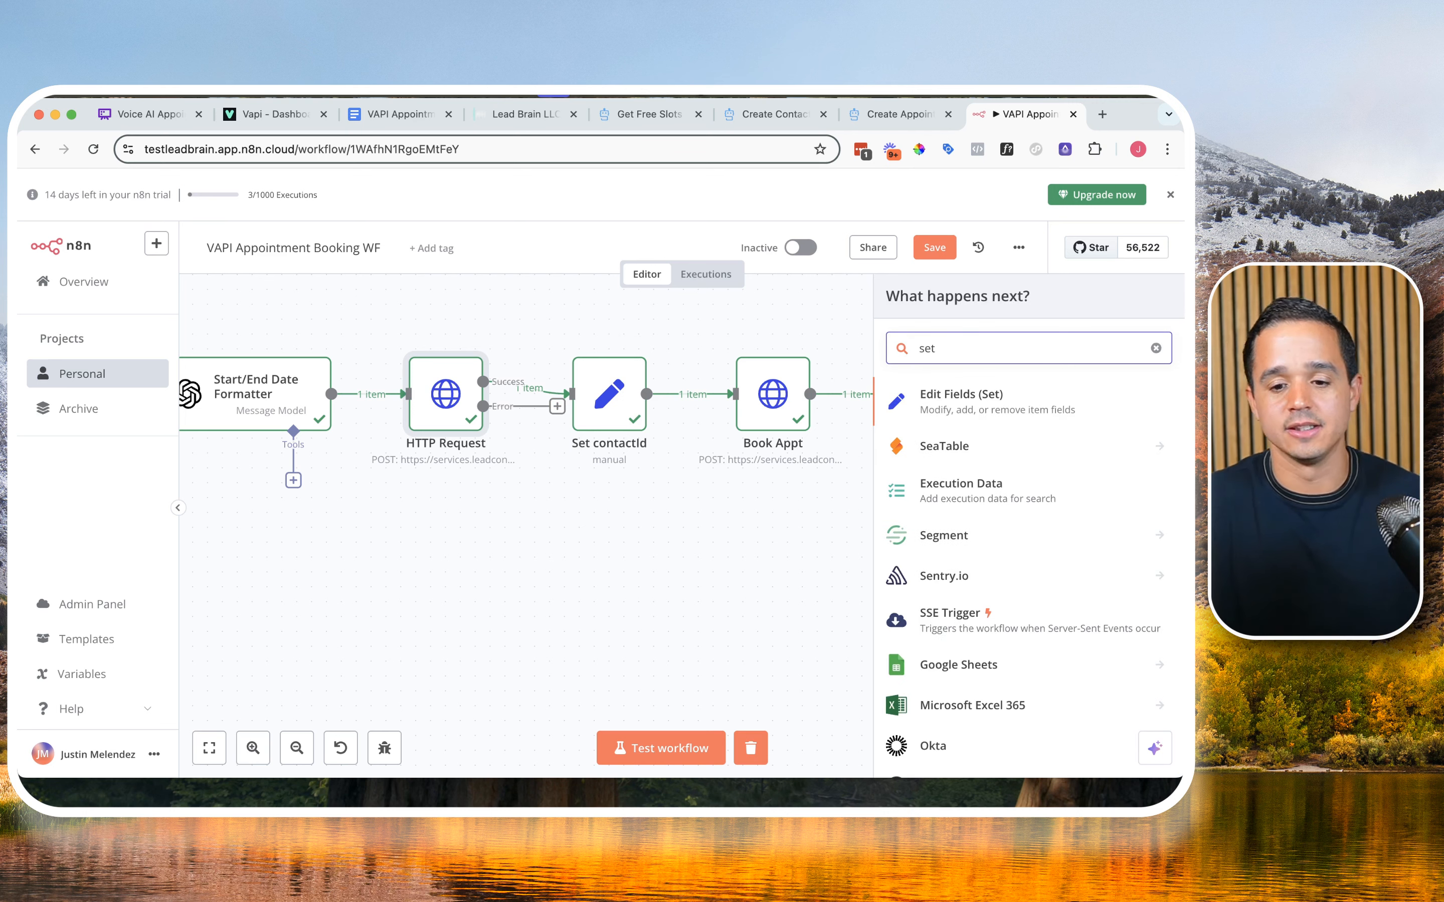
pyautogui.click(971, 399)
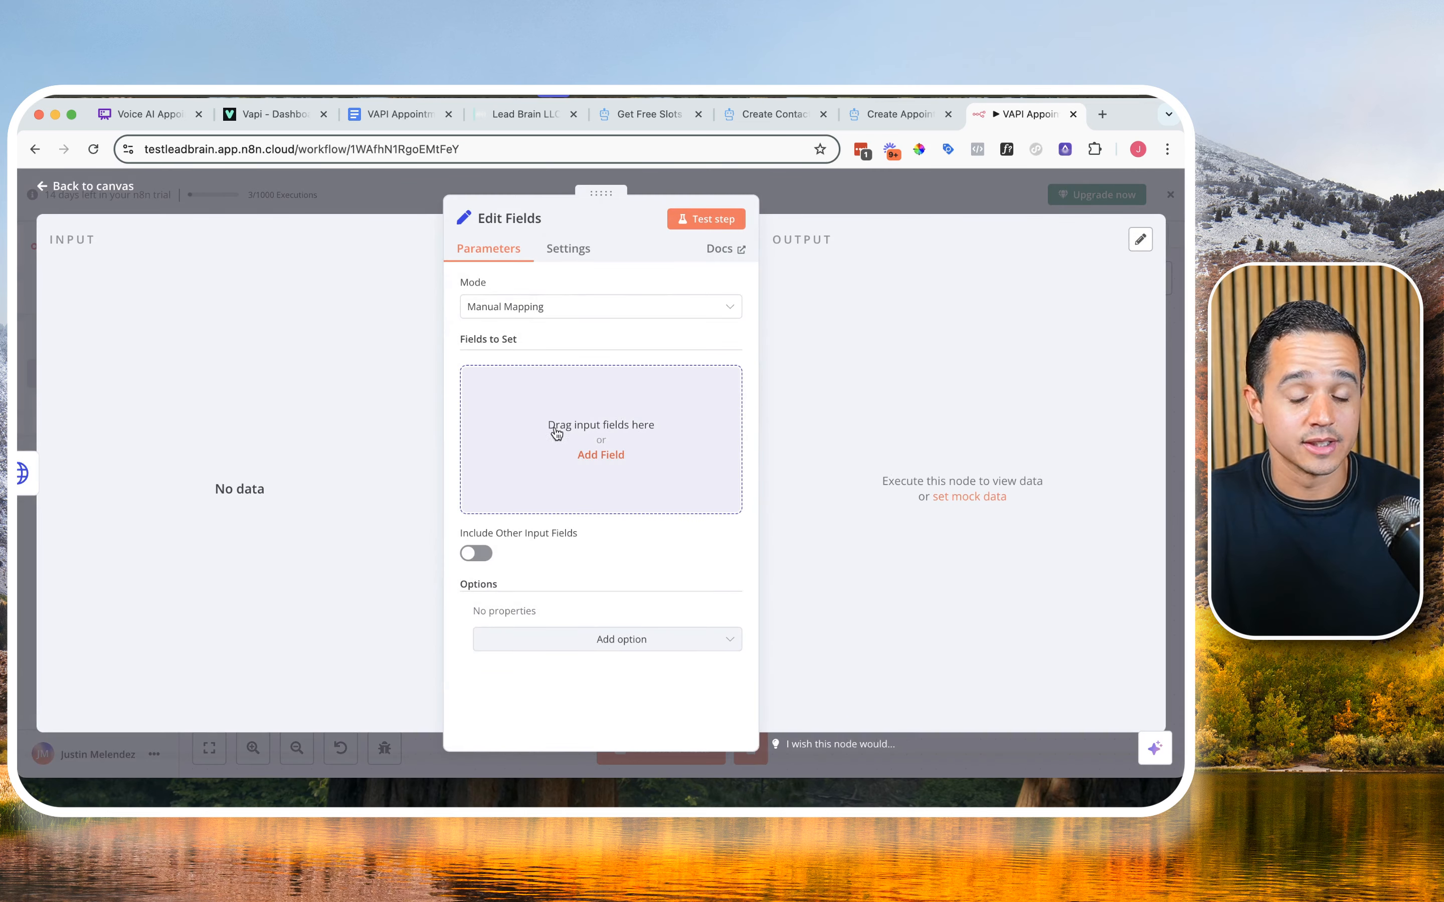
pyautogui.click(855, 204)
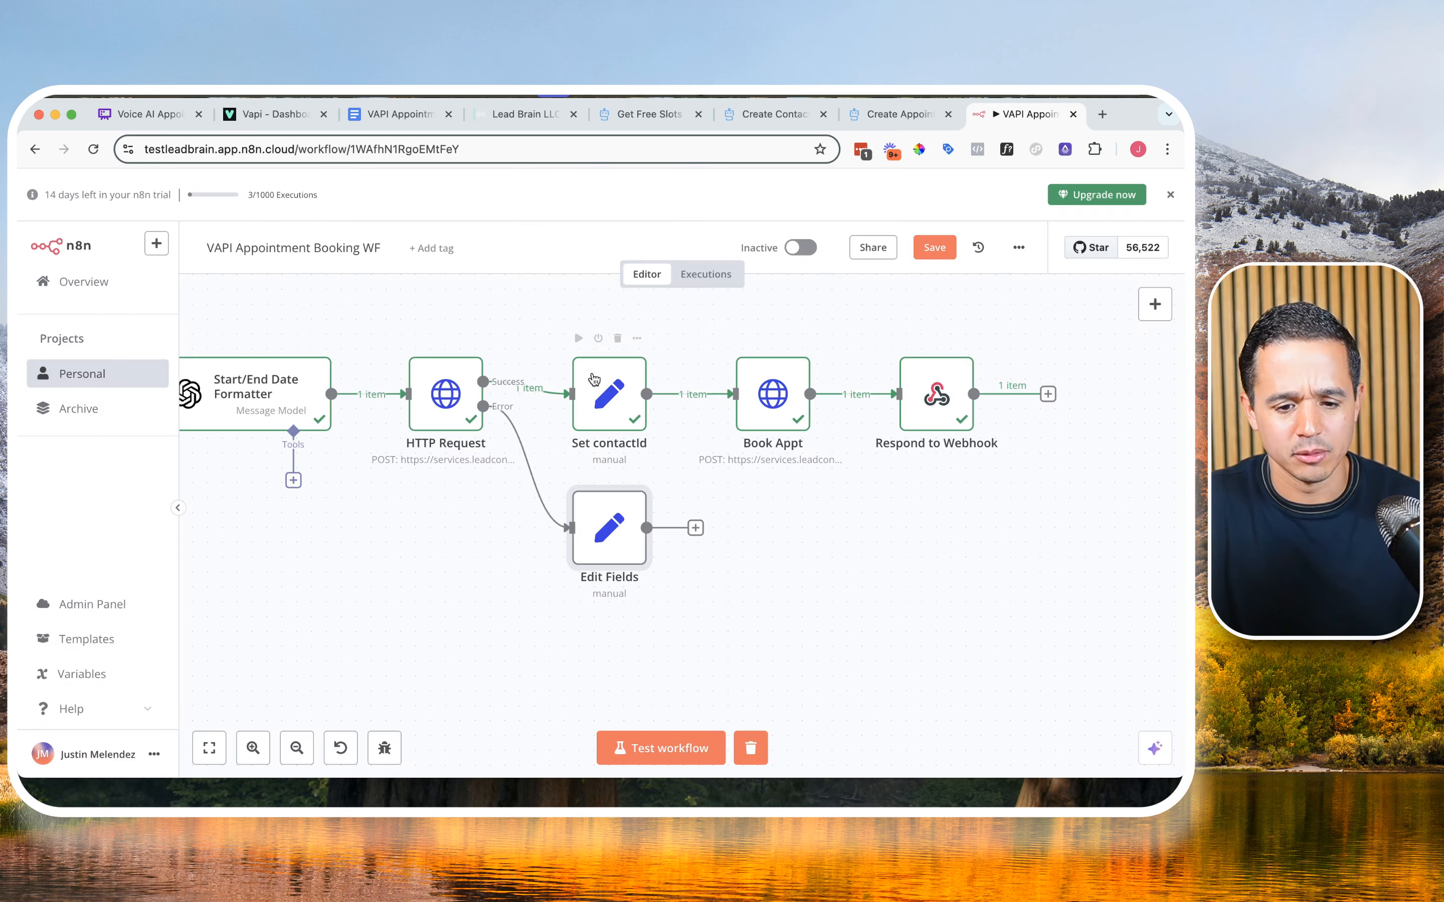
# Step: Test the HTTP Request node on its own and review its output branches, body parameters and response options
pyautogui.doubleClick(442, 370)
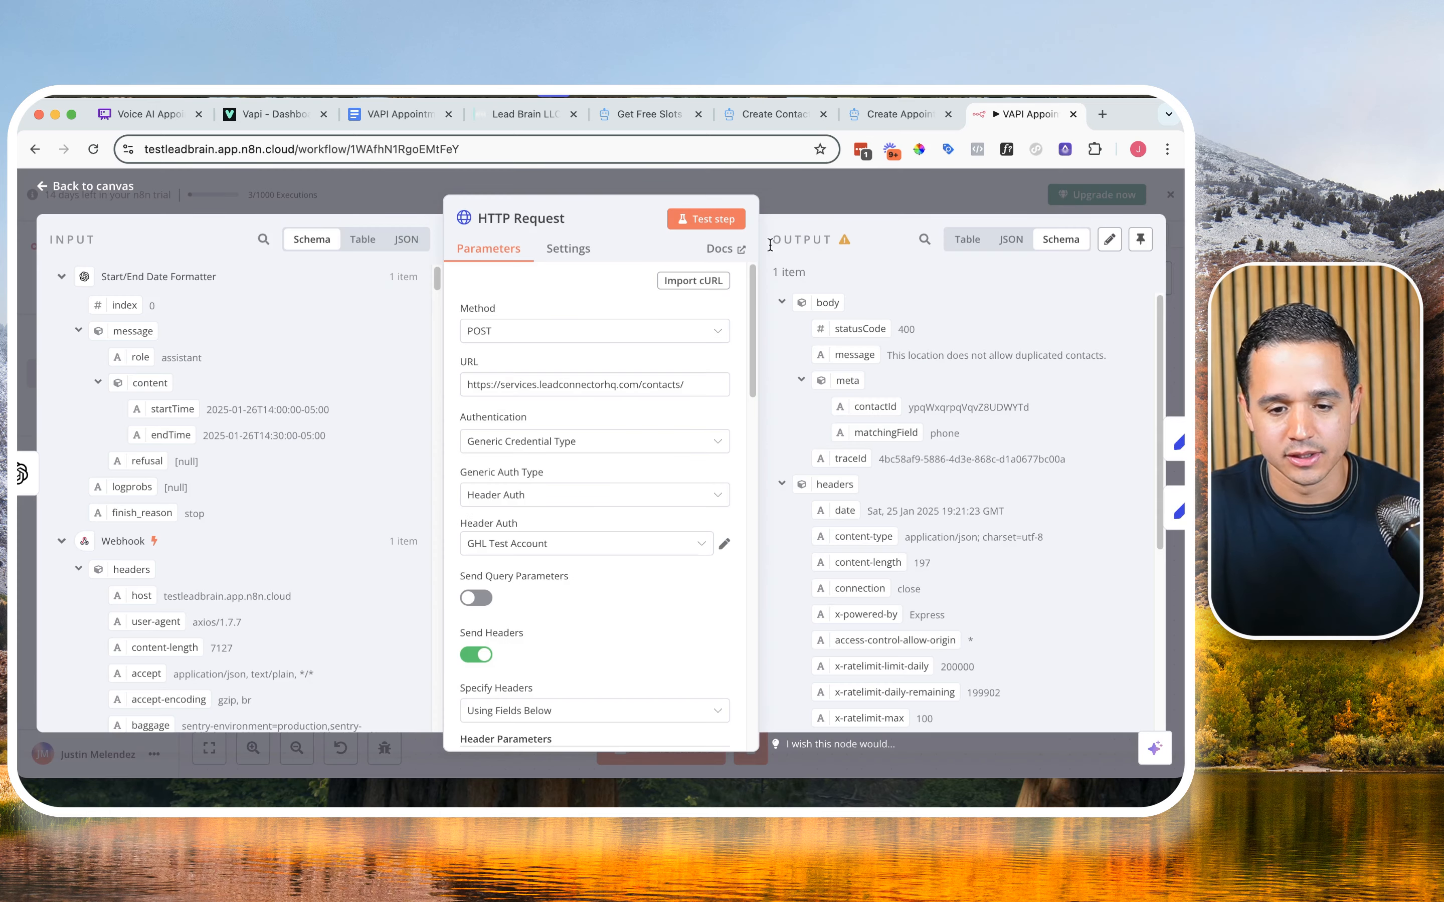
pyautogui.click(697, 231)
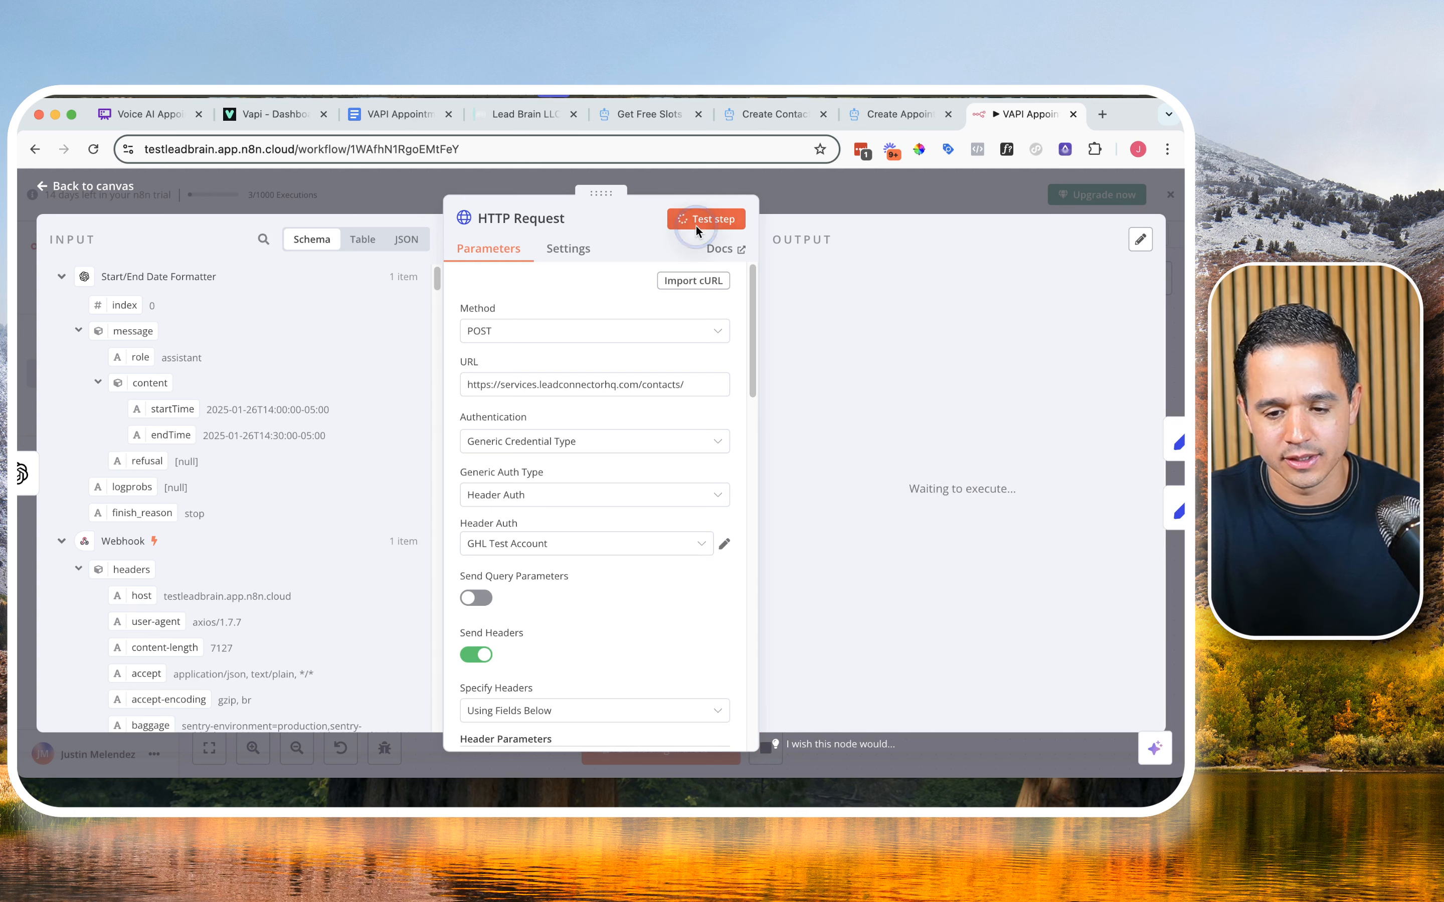
pyautogui.click(950, 212)
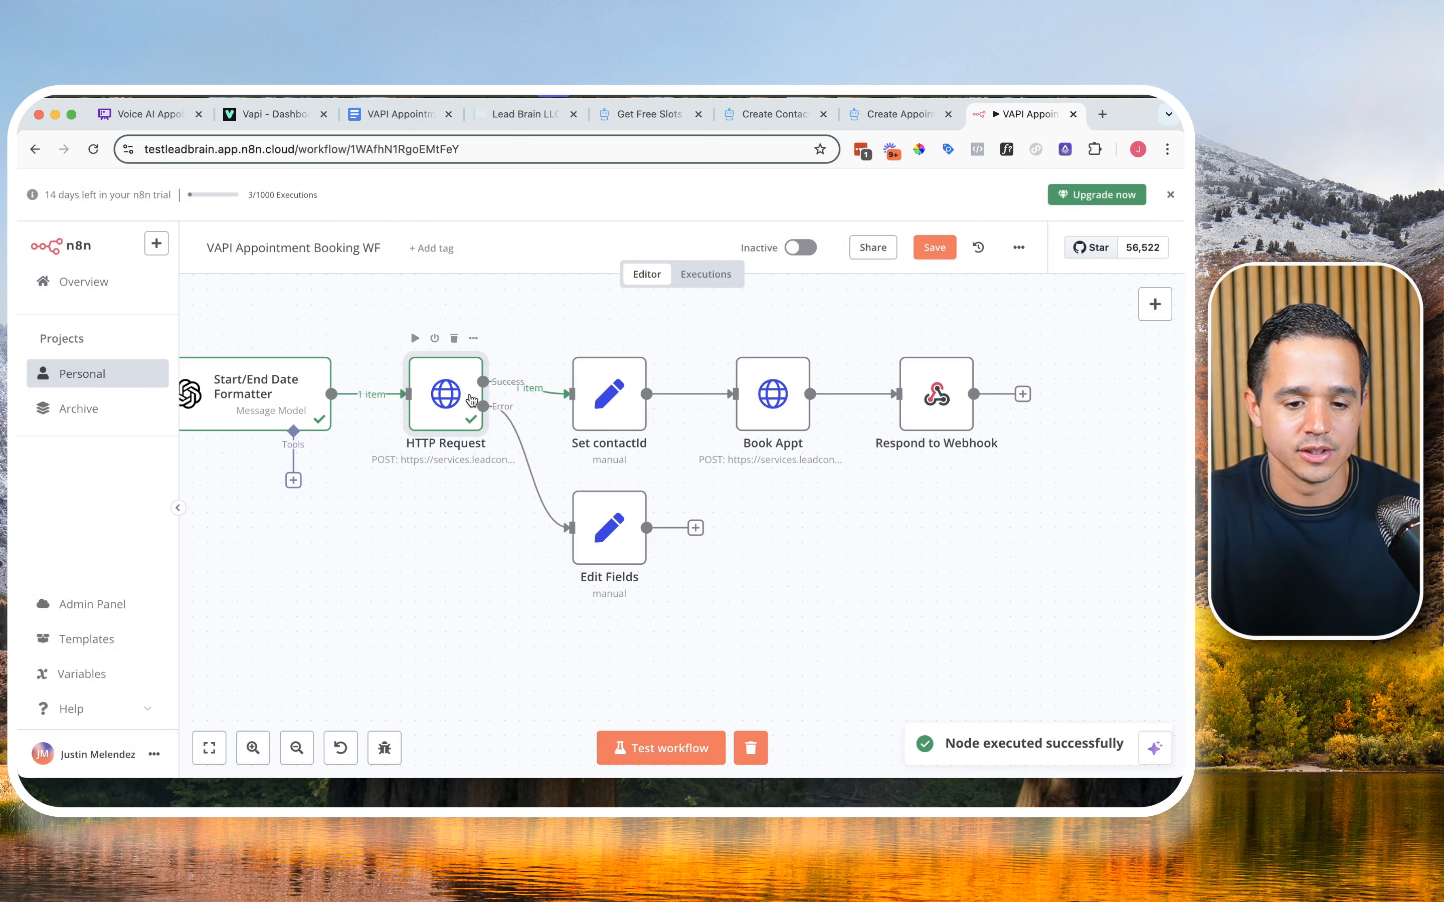
pyautogui.doubleClick(464, 399)
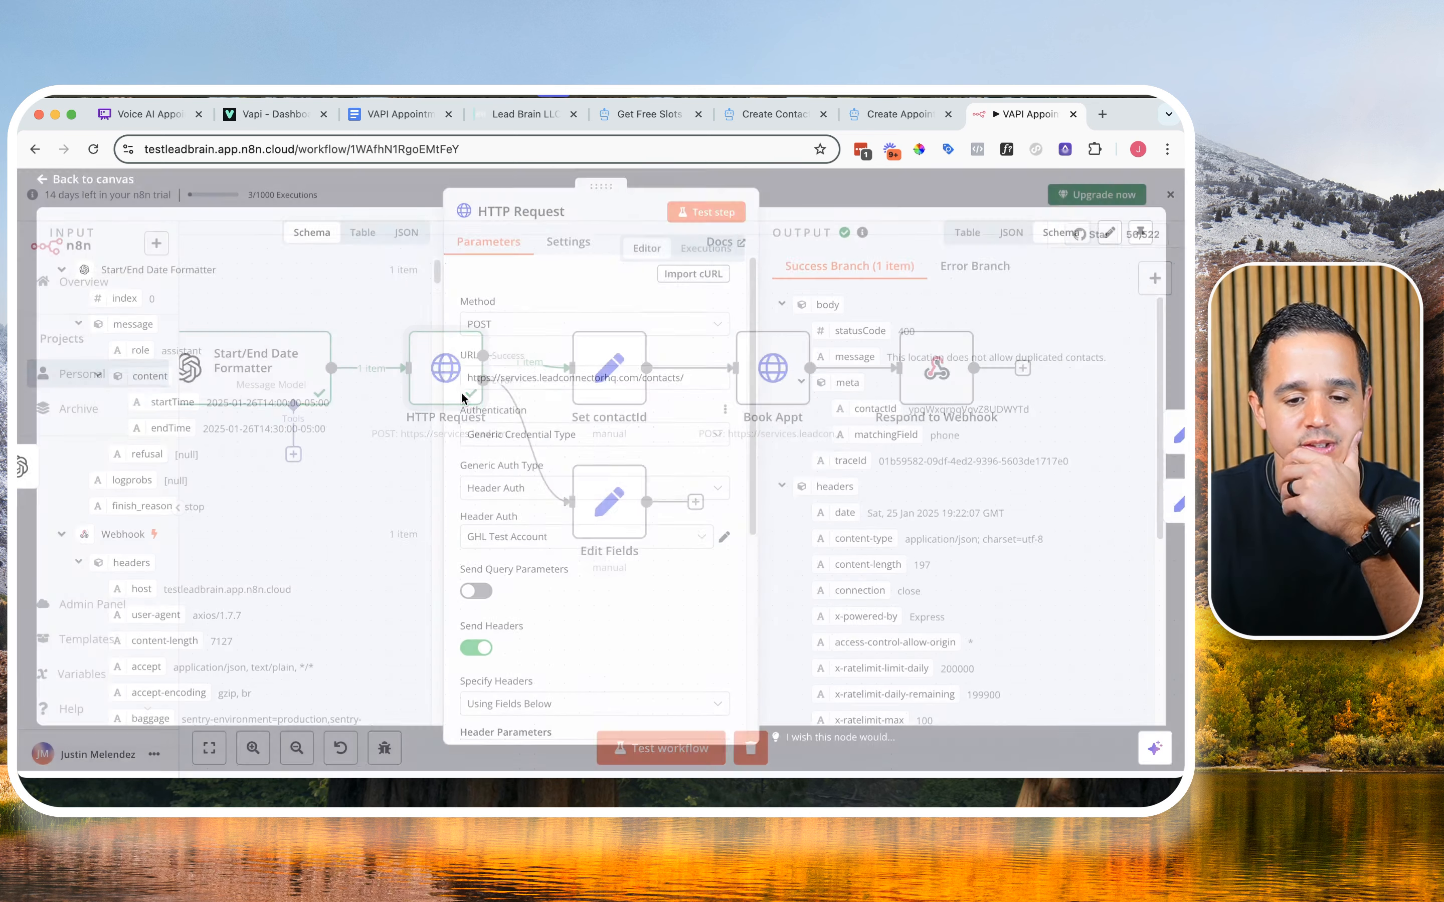
pyautogui.scroll(-10, 488, 587)
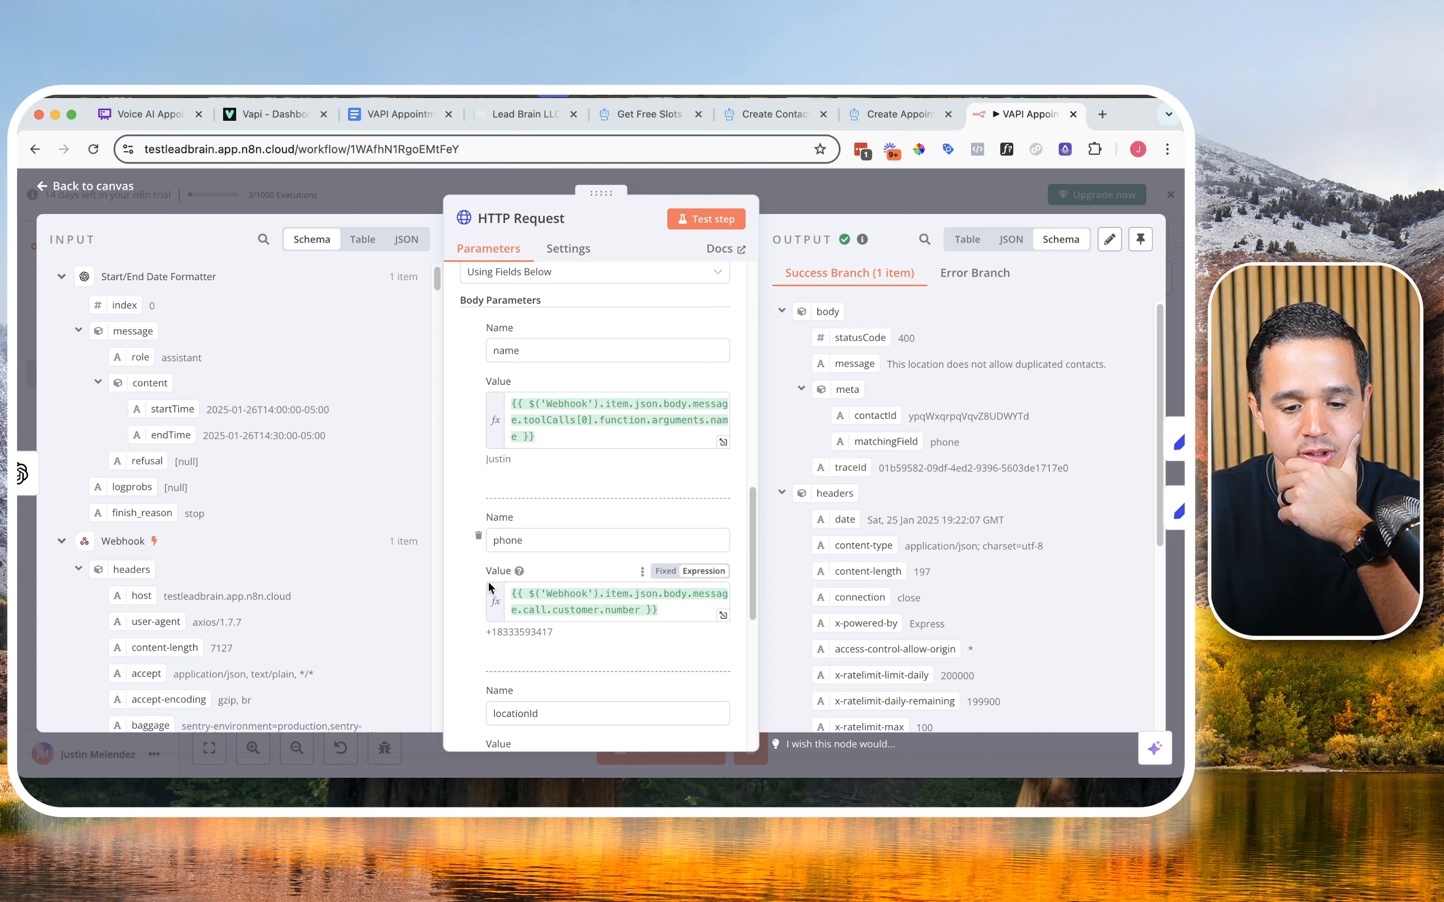
pyautogui.scroll(-5, 488, 587)
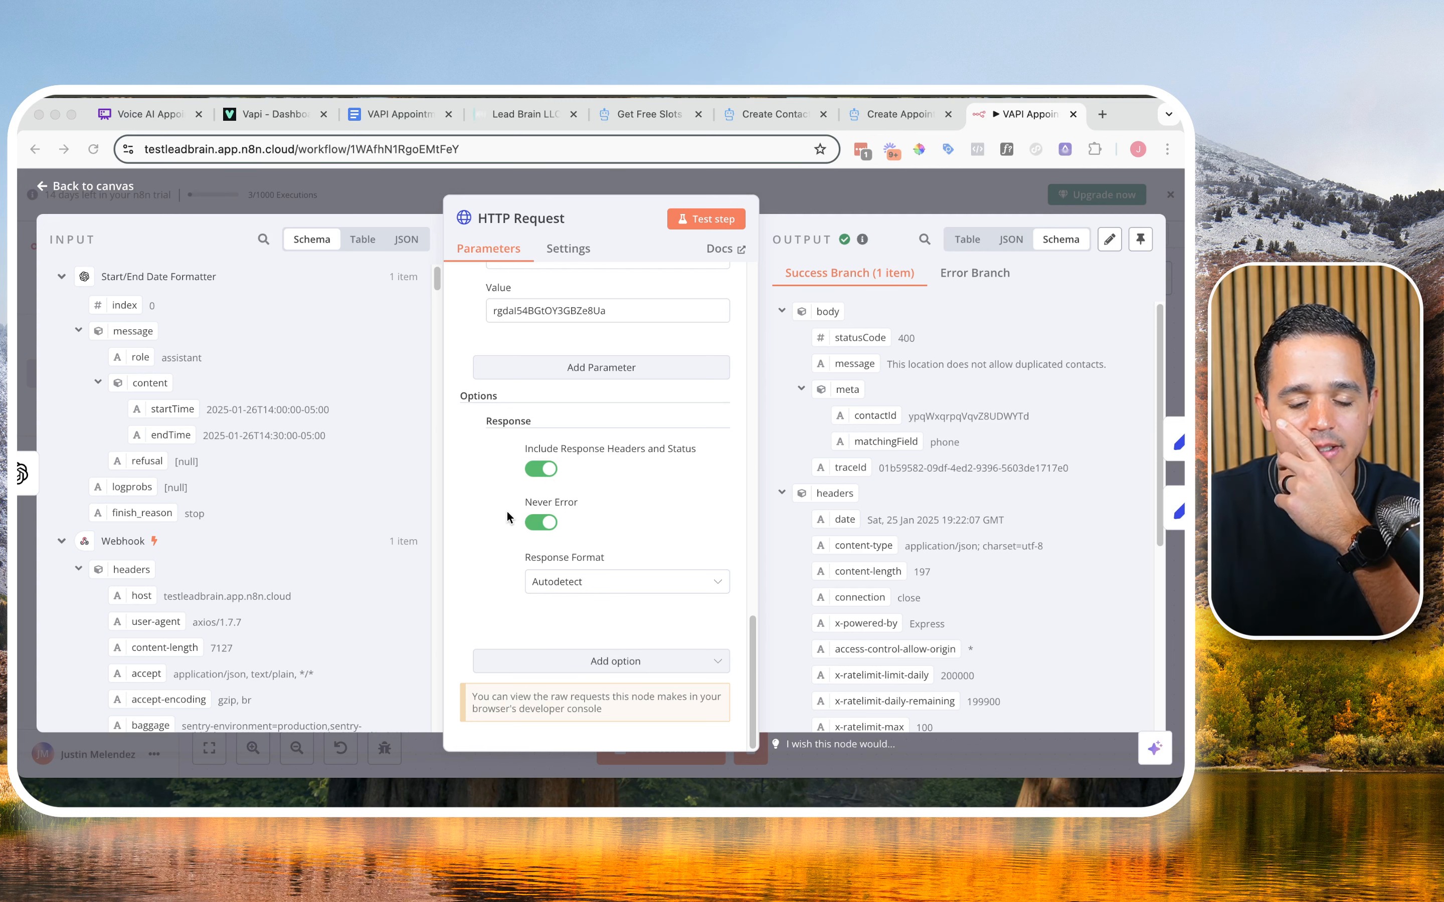
# Step: Turn off Never Error in the HTTP Request node's response options, test the node again and check its error branch output
pyautogui.click(541, 523)
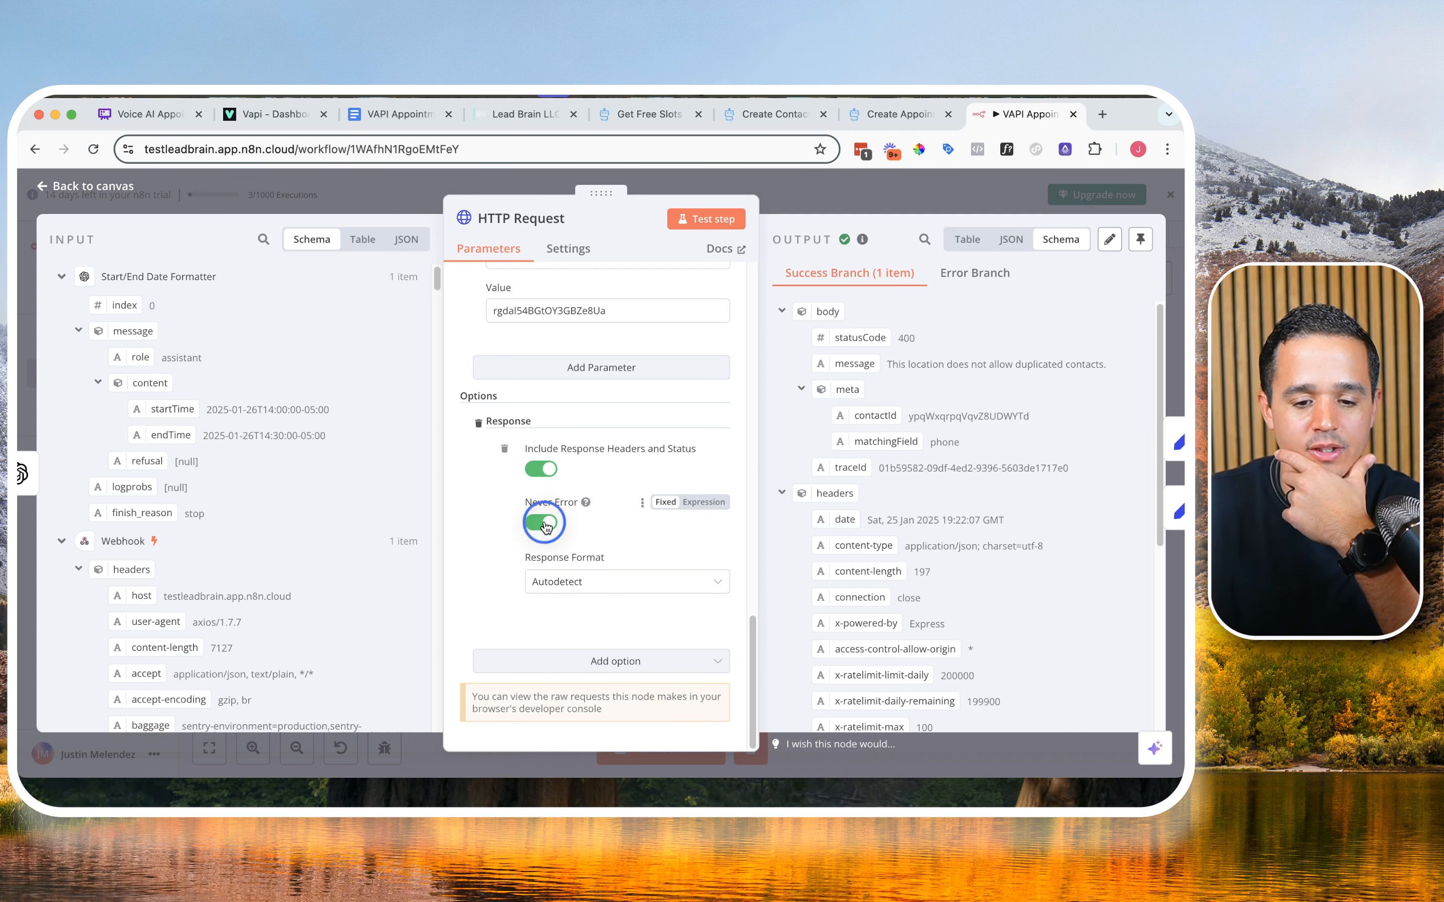
pyautogui.click(694, 218)
pyautogui.click(733, 185)
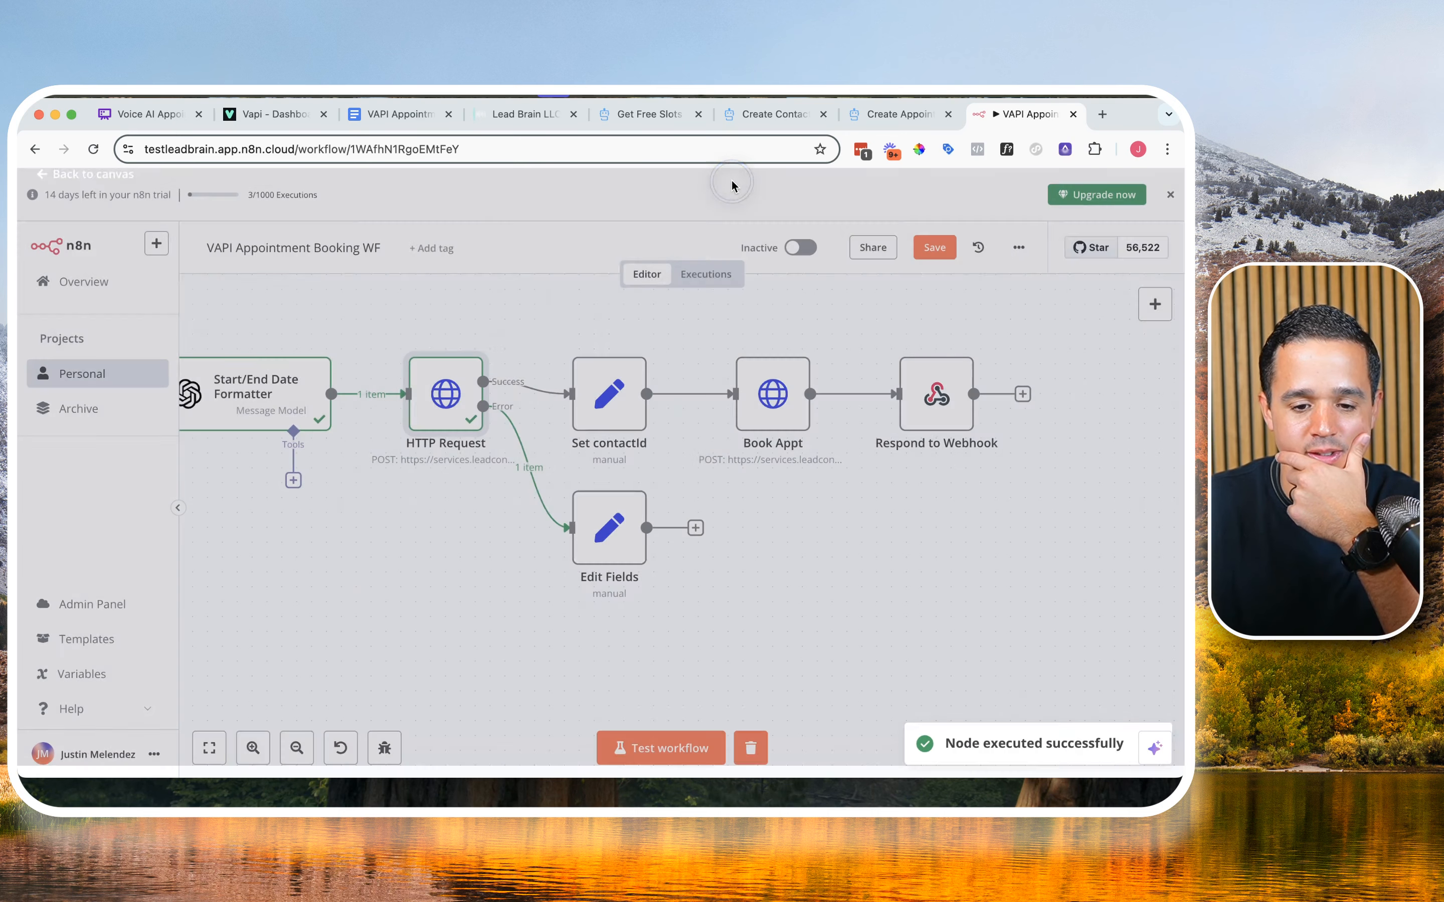
pyautogui.doubleClick(442, 406)
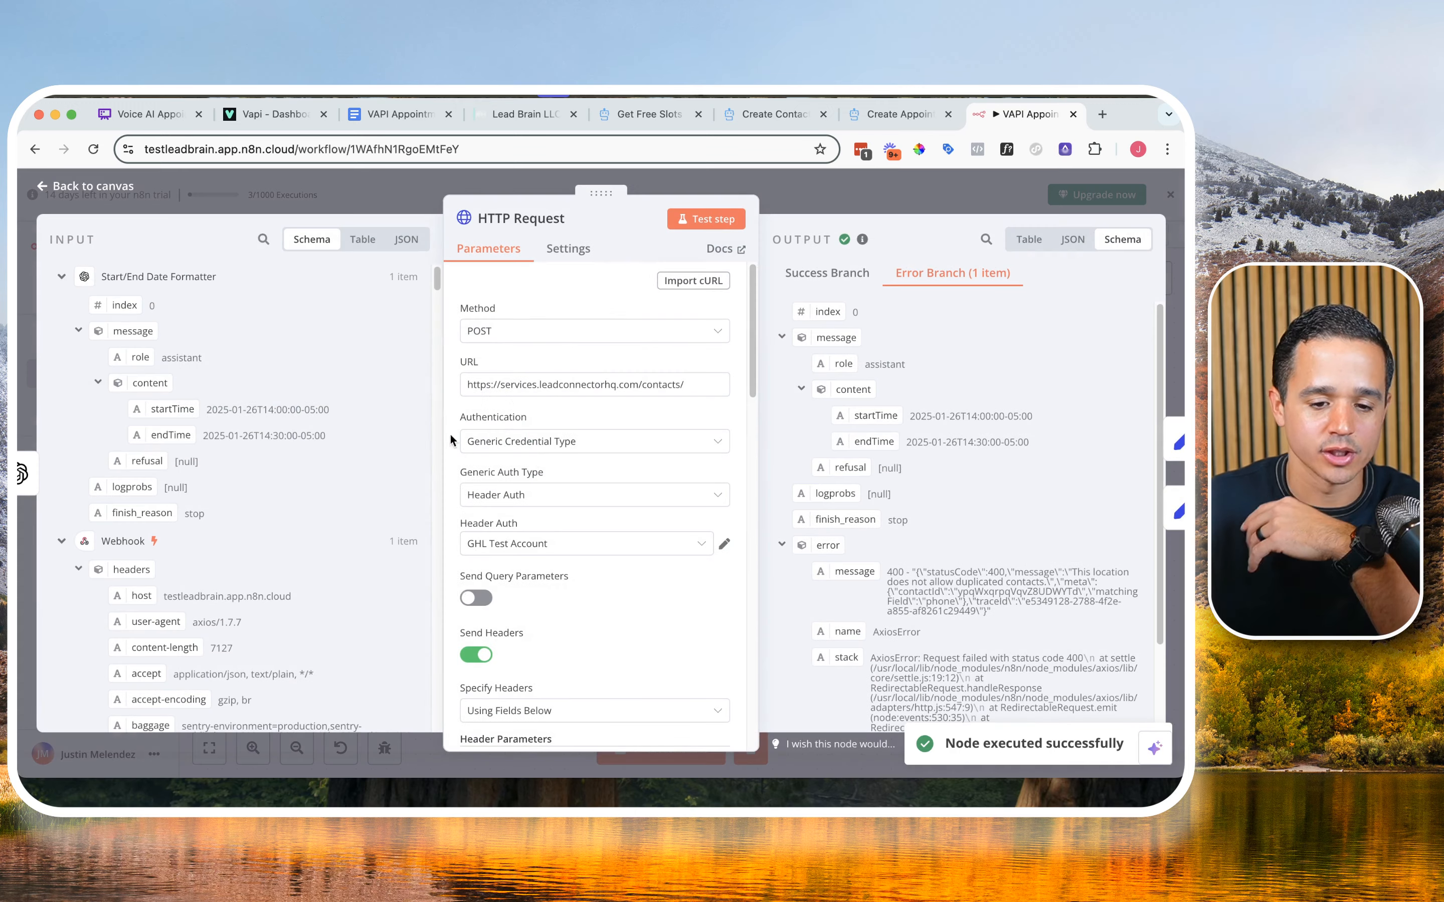
pyautogui.scroll(-15, 593, 351)
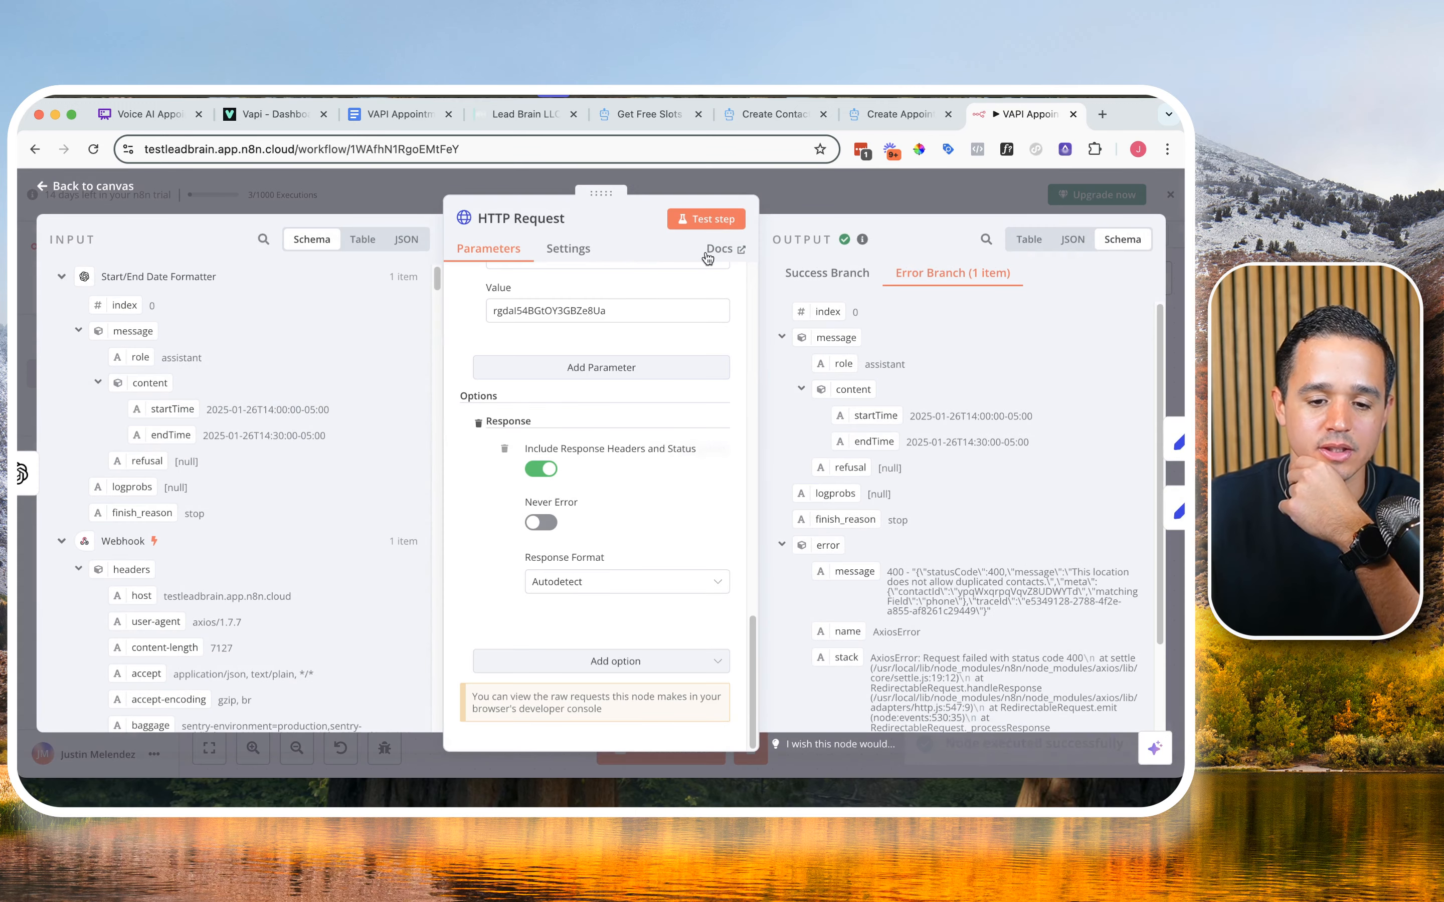
pyautogui.click(802, 186)
# Step: Turn off Never Error in the Book Appt node's response options and return to the canvas
pyautogui.click(785, 406)
pyautogui.doubleClick(785, 406)
pyautogui.scroll(-15, 596, 537)
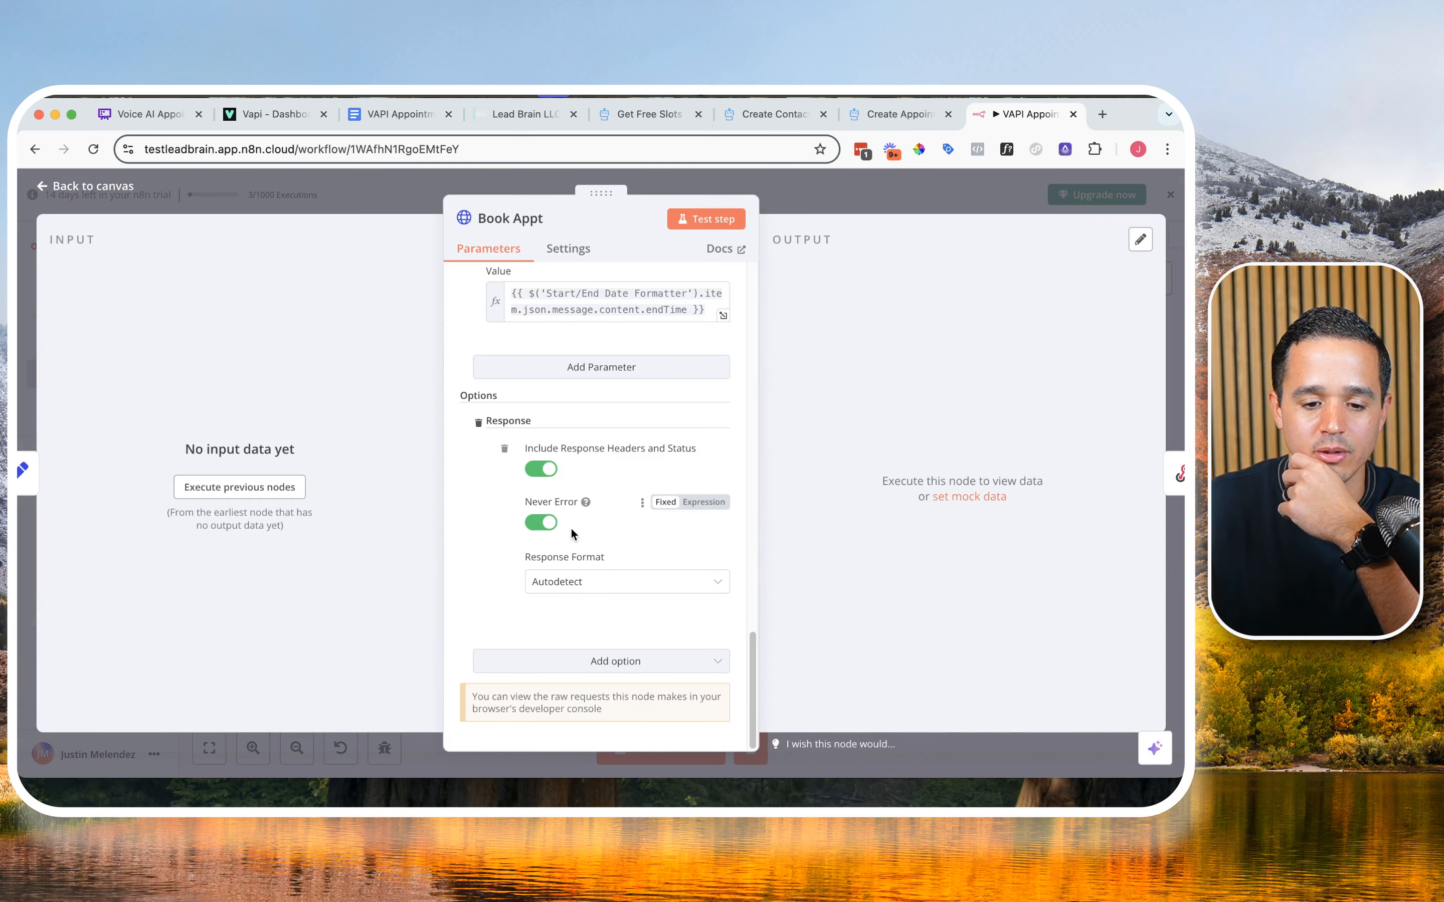
pyautogui.click(543, 523)
pyautogui.click(734, 181)
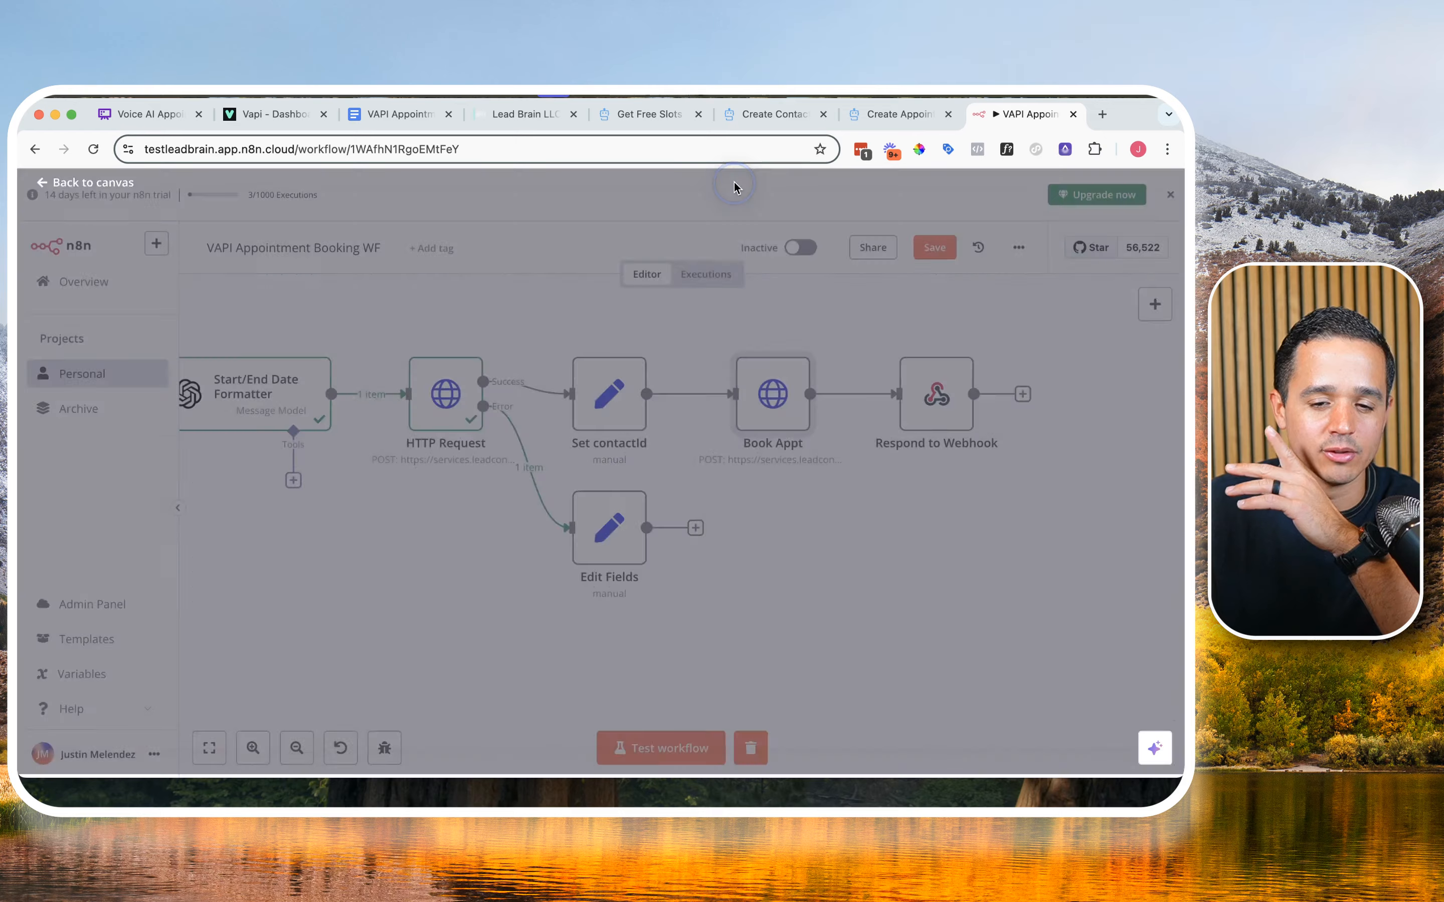
# Step: Recheck the HTTP Request node's On Error setting, keeping Continue (using error output), and return to the canvas
pyautogui.doubleClick(473, 402)
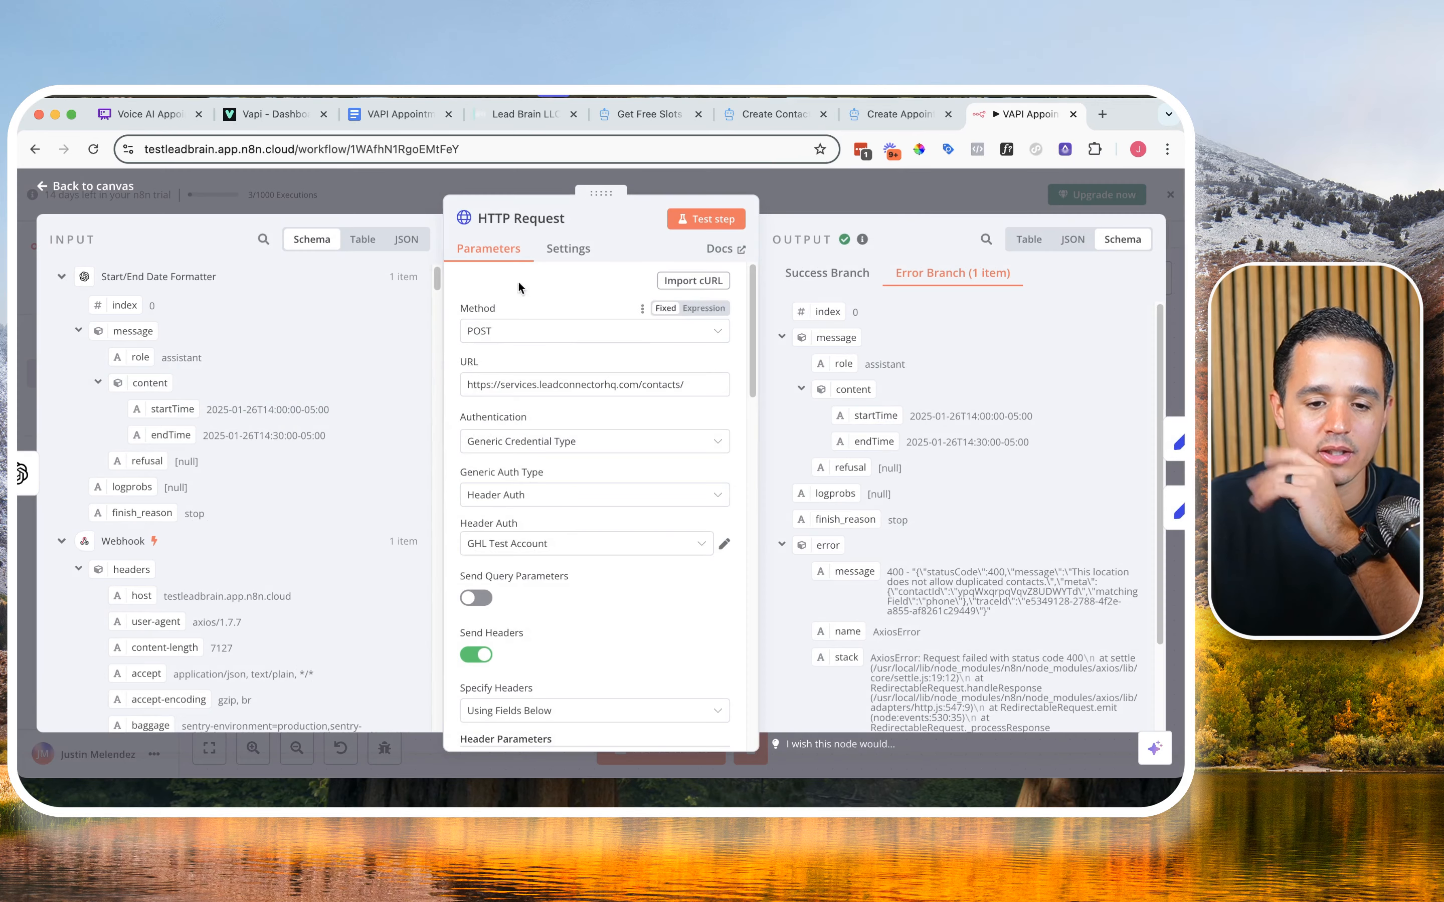
pyautogui.click(545, 247)
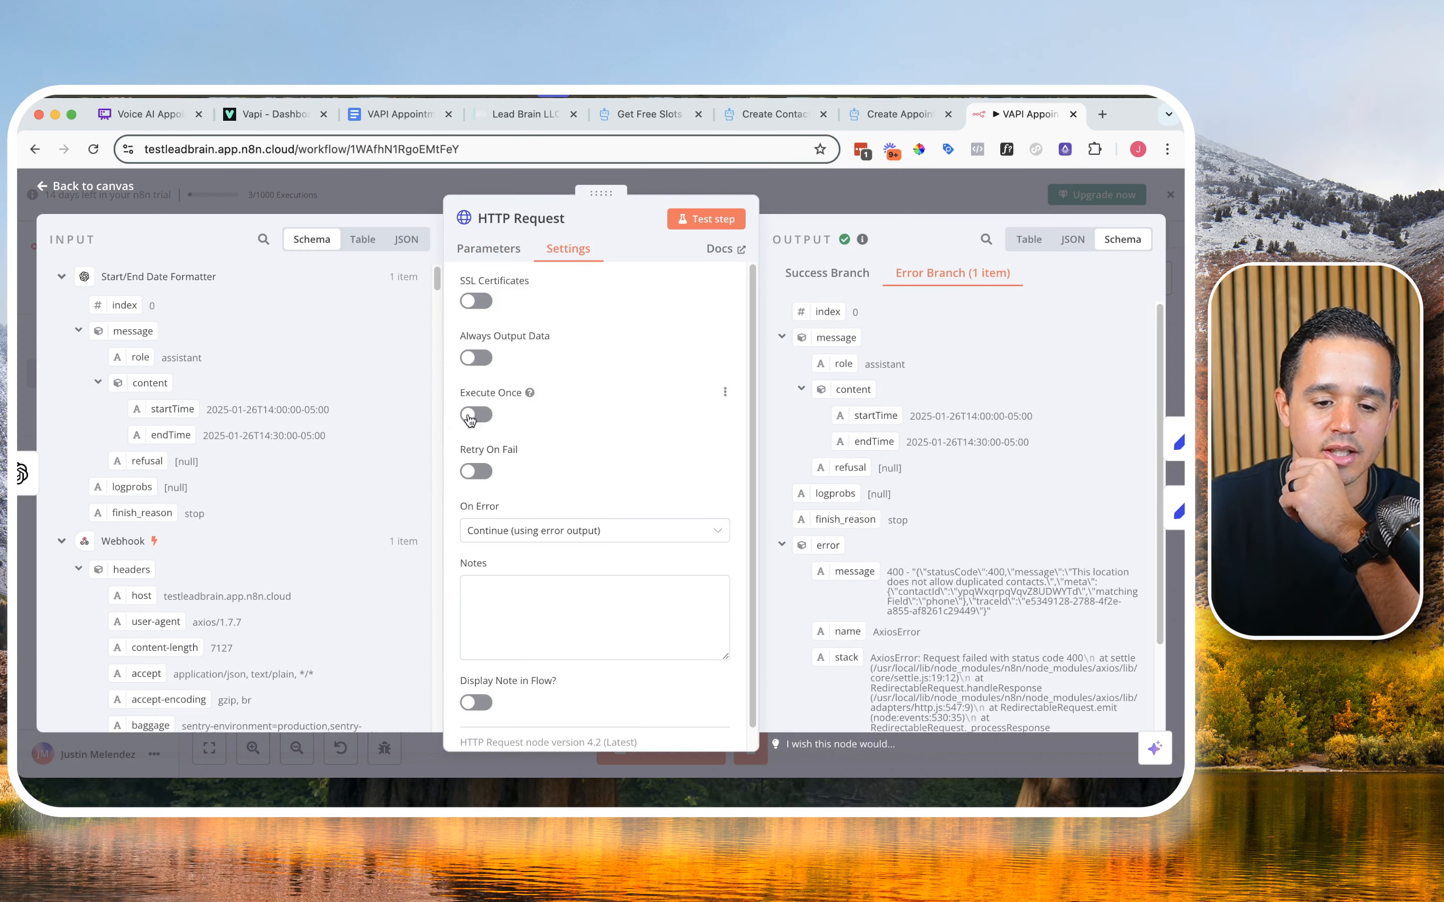
pyautogui.click(486, 521)
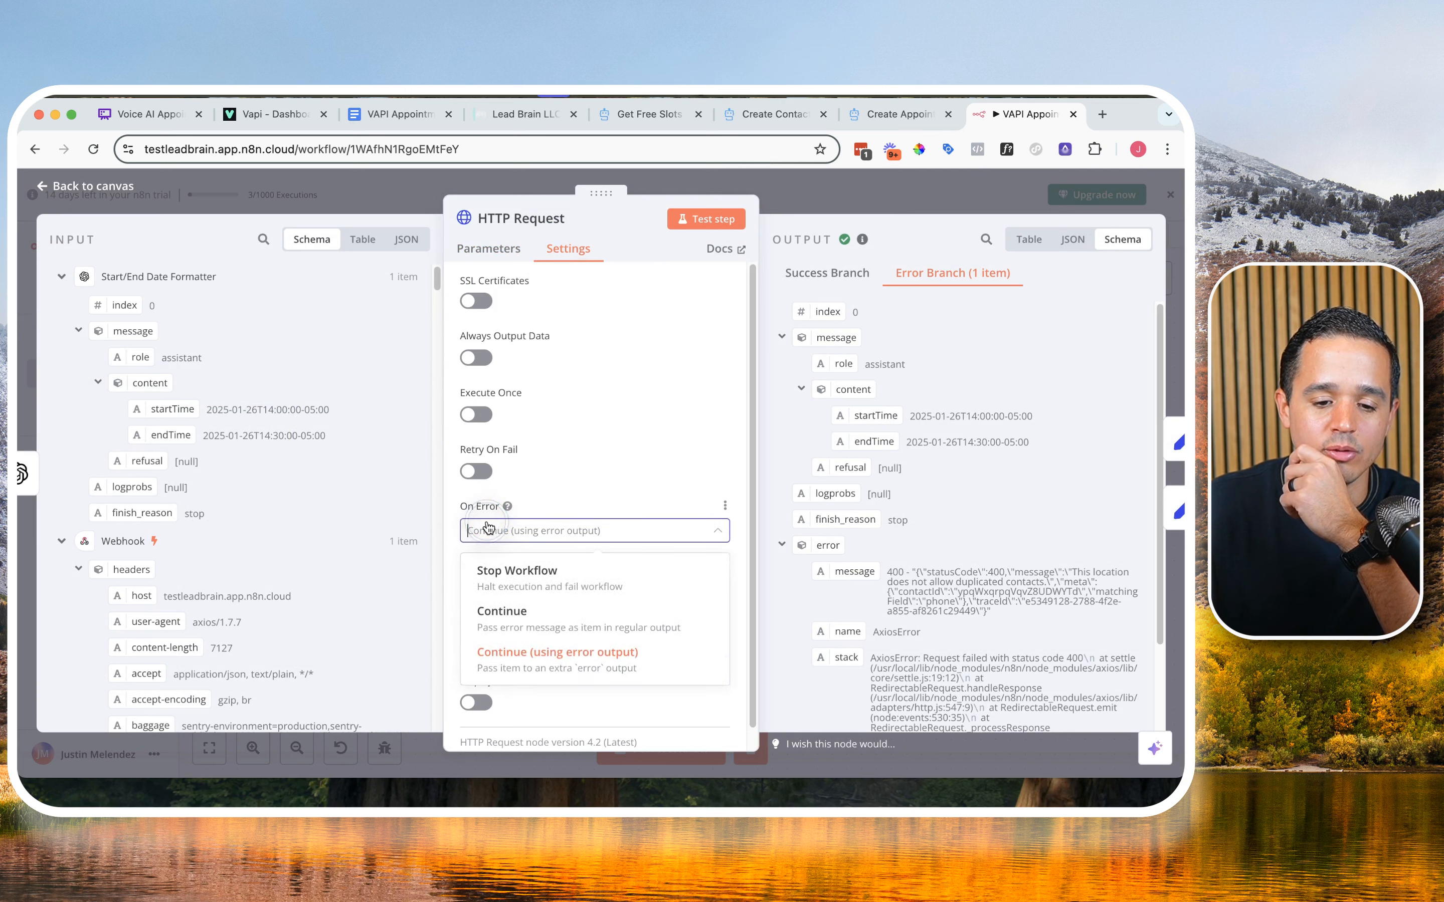
pyautogui.click(574, 651)
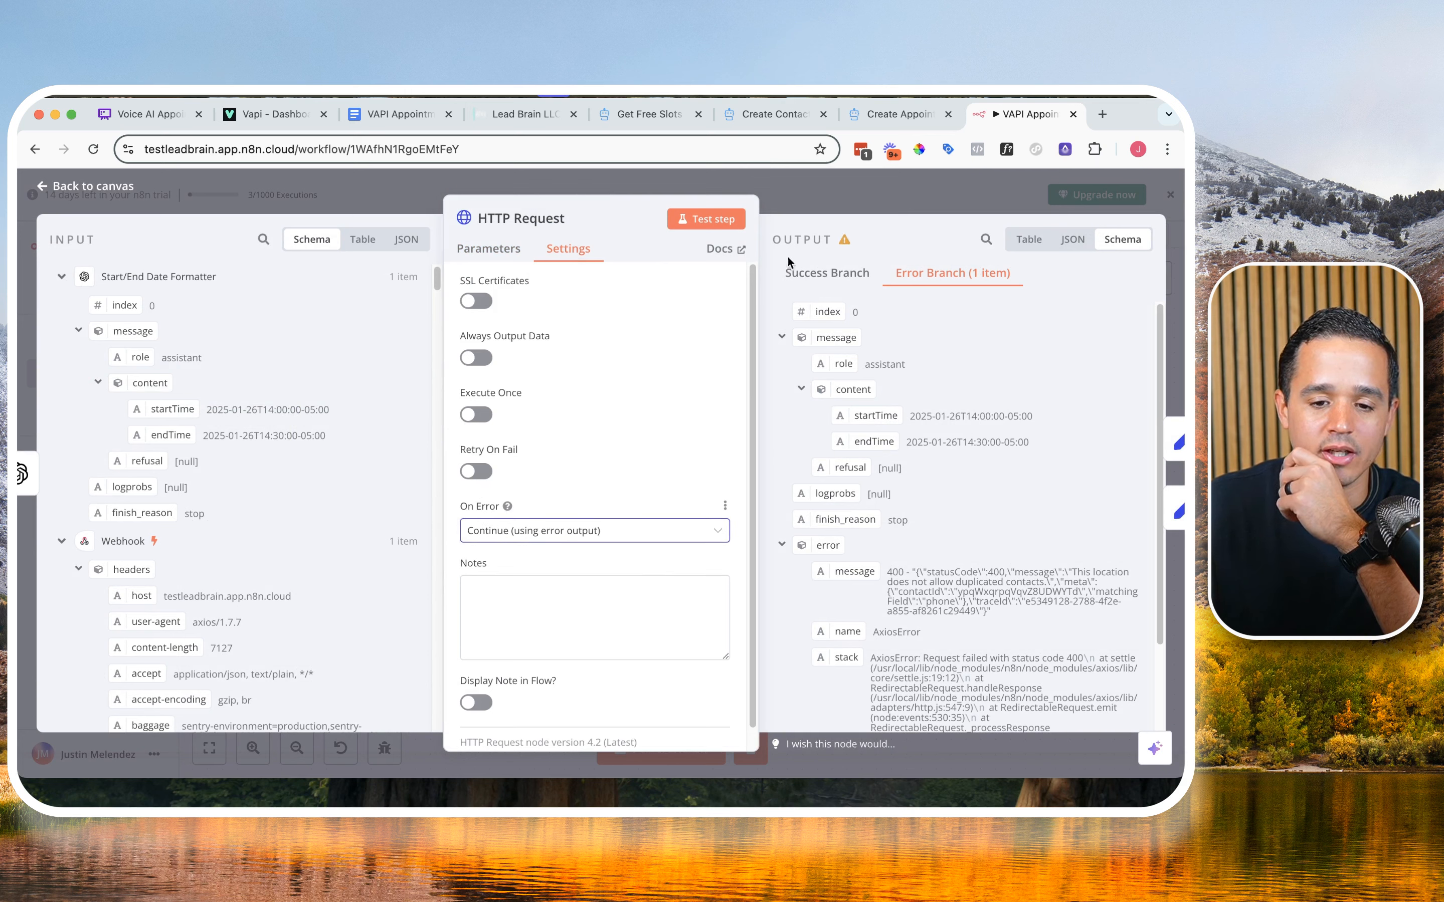
pyautogui.click(816, 201)
# Step: Open the Edit Fields node on the error branch and examine the HTTP Request error message for the existing contact's ID
pyautogui.doubleClick(602, 520)
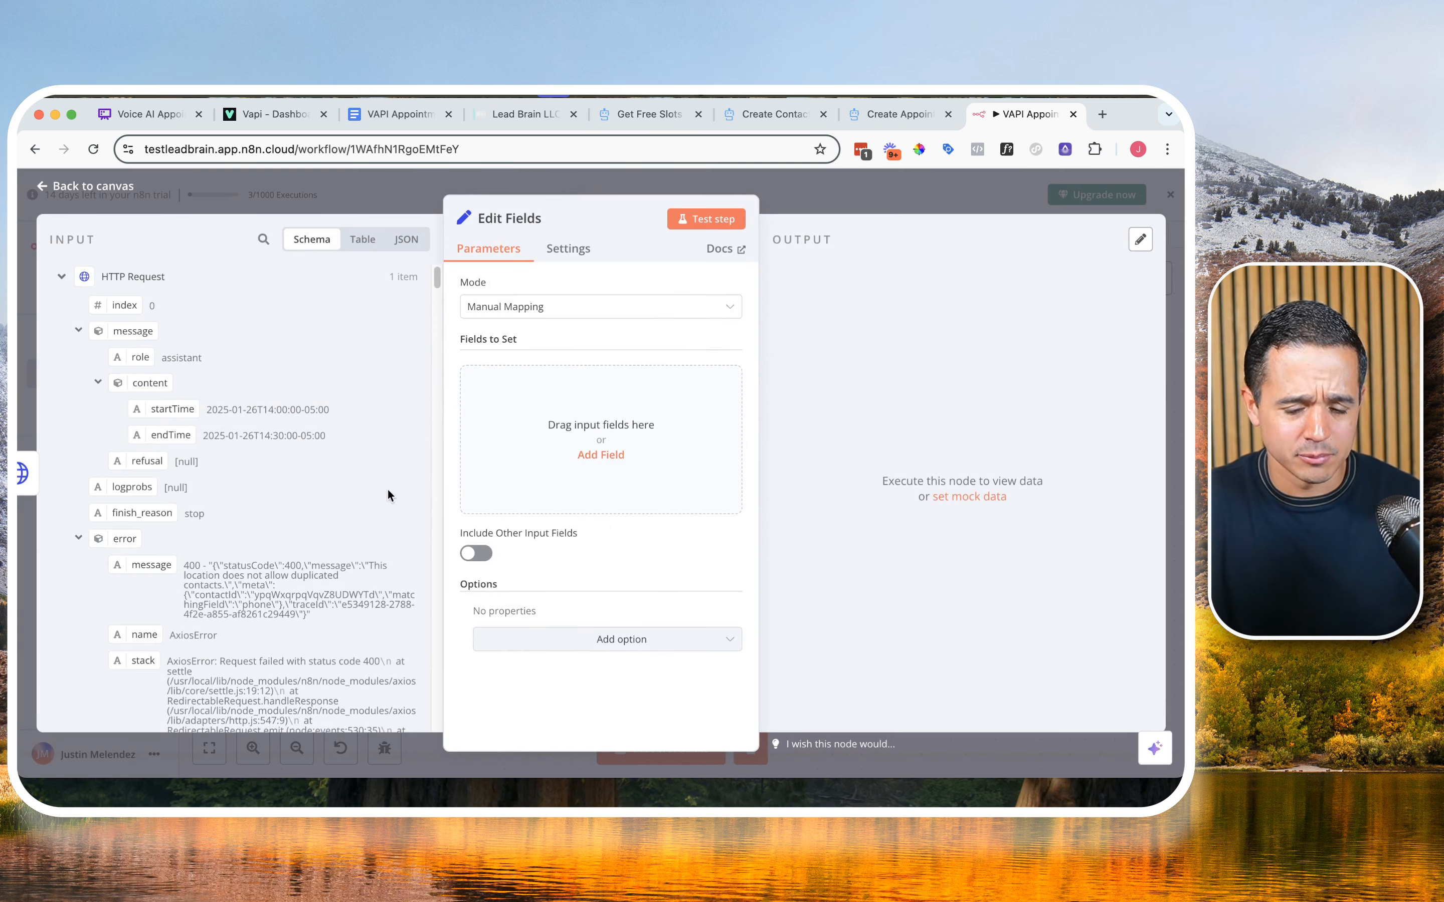
pyautogui.scroll(-1, 366, 441)
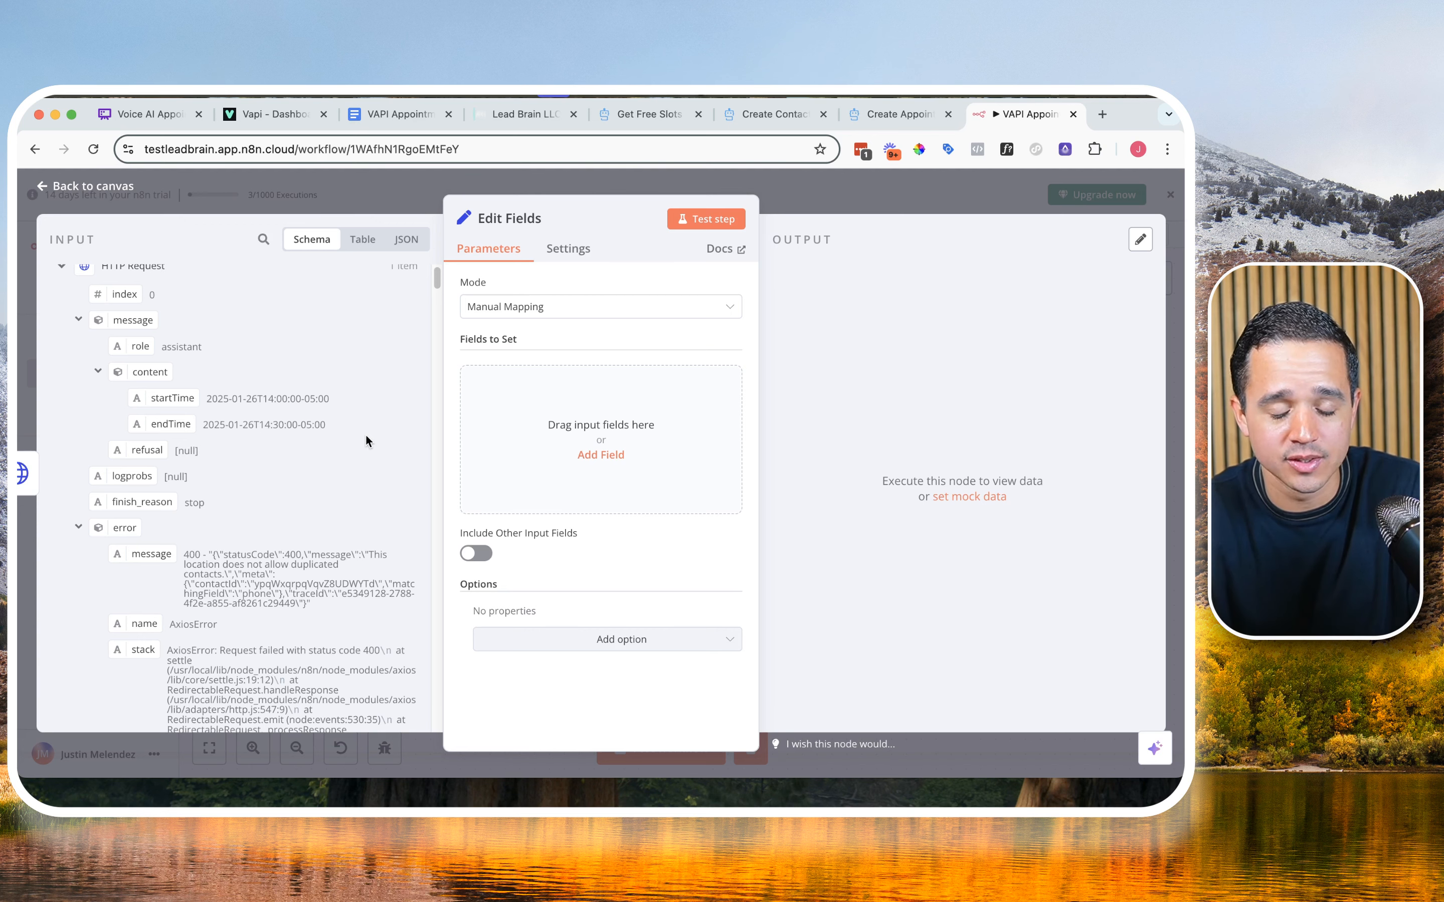
pyautogui.scroll(-5, 210, 472)
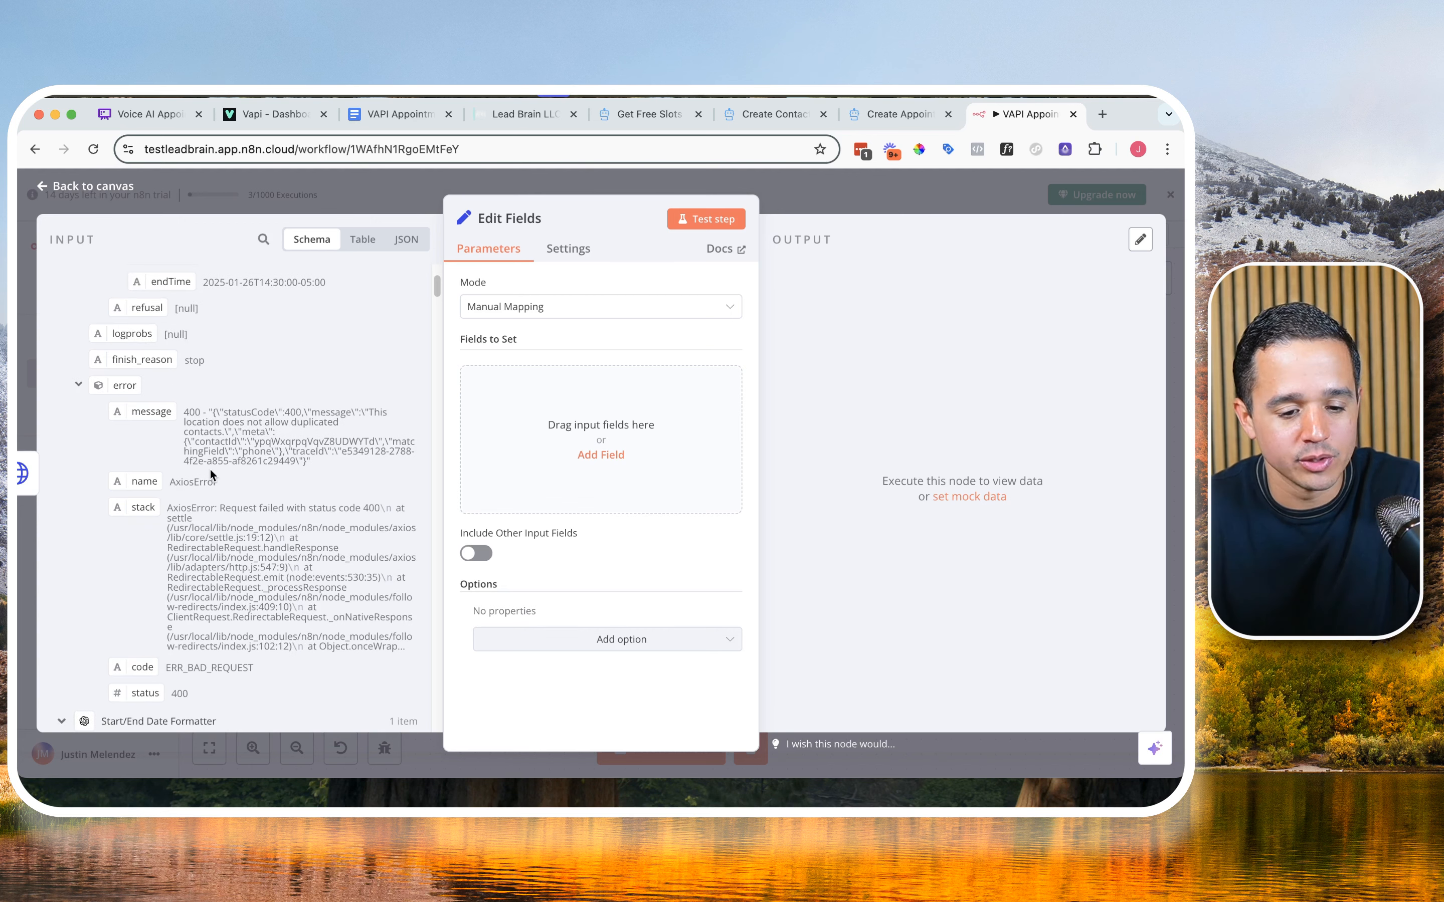
pyautogui.moveTo(185, 413); pyautogui.dragTo(329, 468)
pyautogui.click(255, 426)
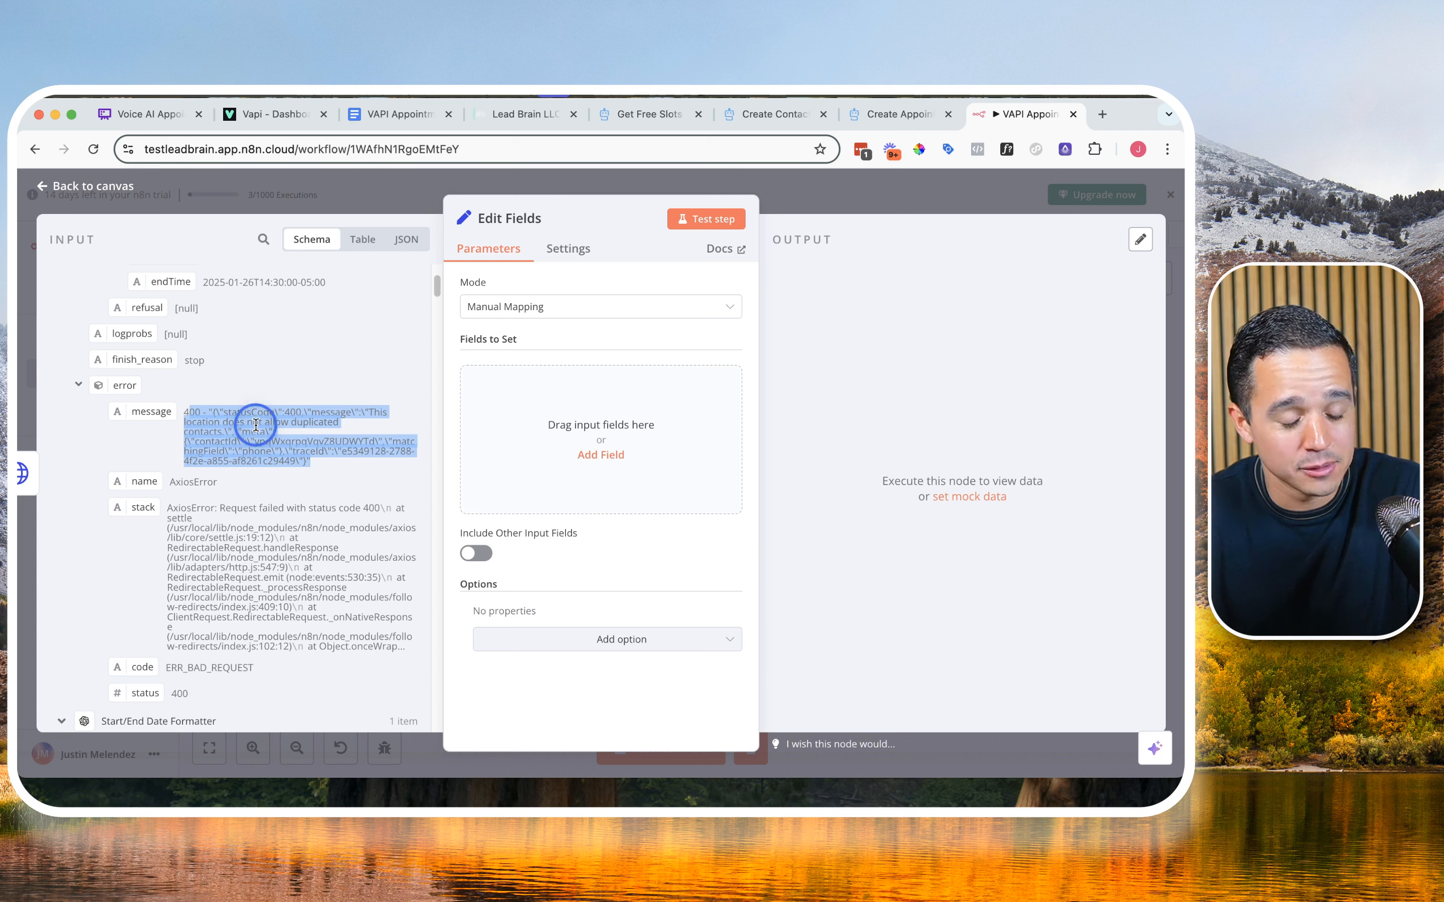
pyautogui.tripleClick(204, 415)
pyautogui.doubleClick(271, 441)
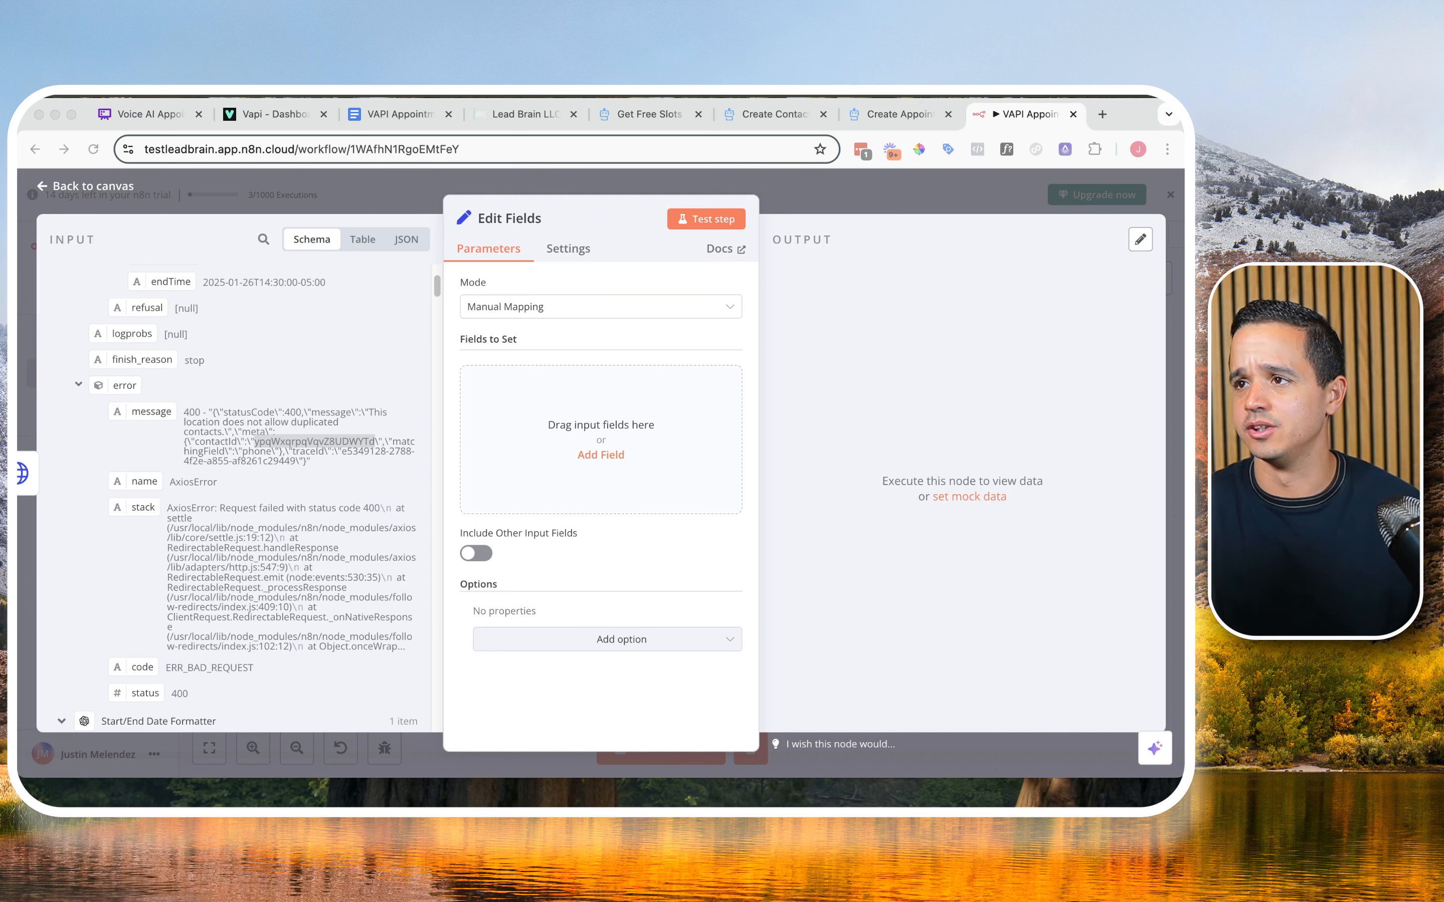
# Step: In the VAPI Appointment Booking Google Doc, add a bold heading "Contact ID REGEX Parser" and paste the contactId match expression beneath it
pyautogui.click(385, 115)
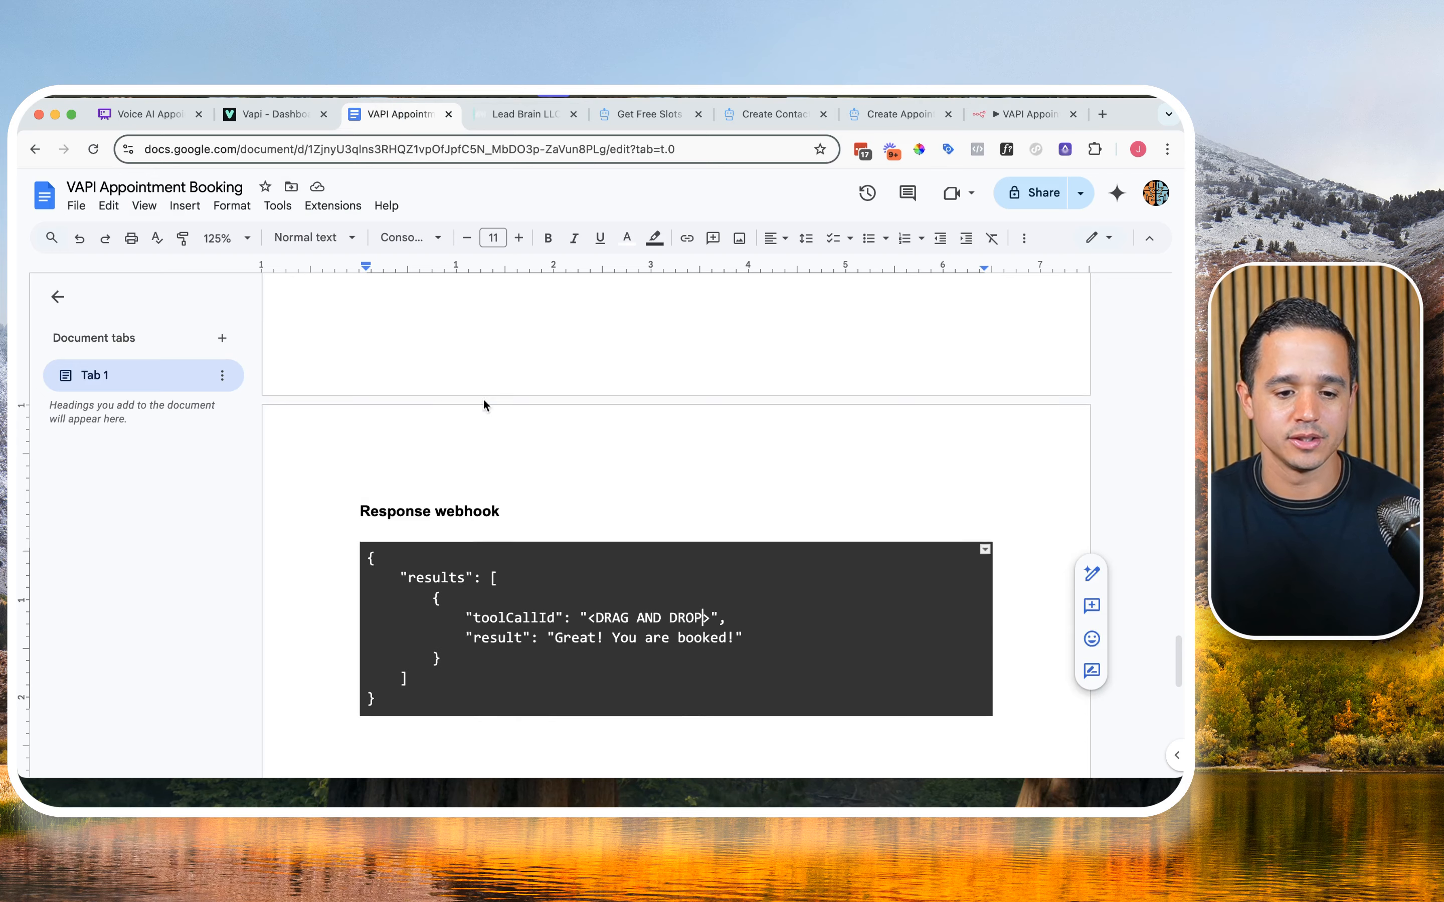
pyautogui.scroll(-5, 485, 418)
pyautogui.click(501, 514)
pyautogui.press('super+b')
pyautogui.write('Contact ID REGEX')
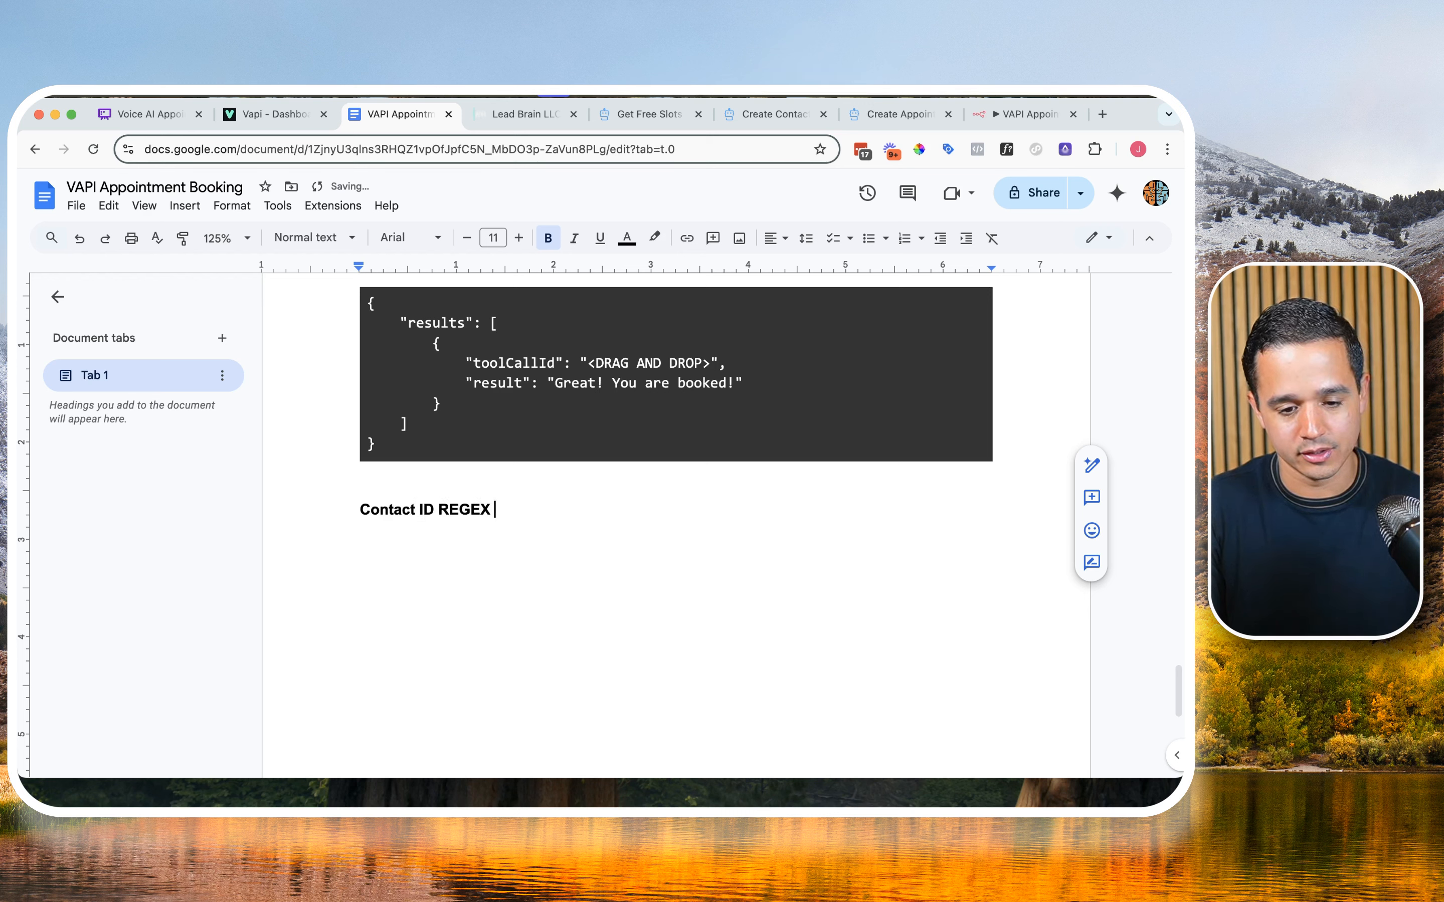
pyautogui.write(' Parser')
pyautogui.press('Return')
pyautogui.press('super+b')
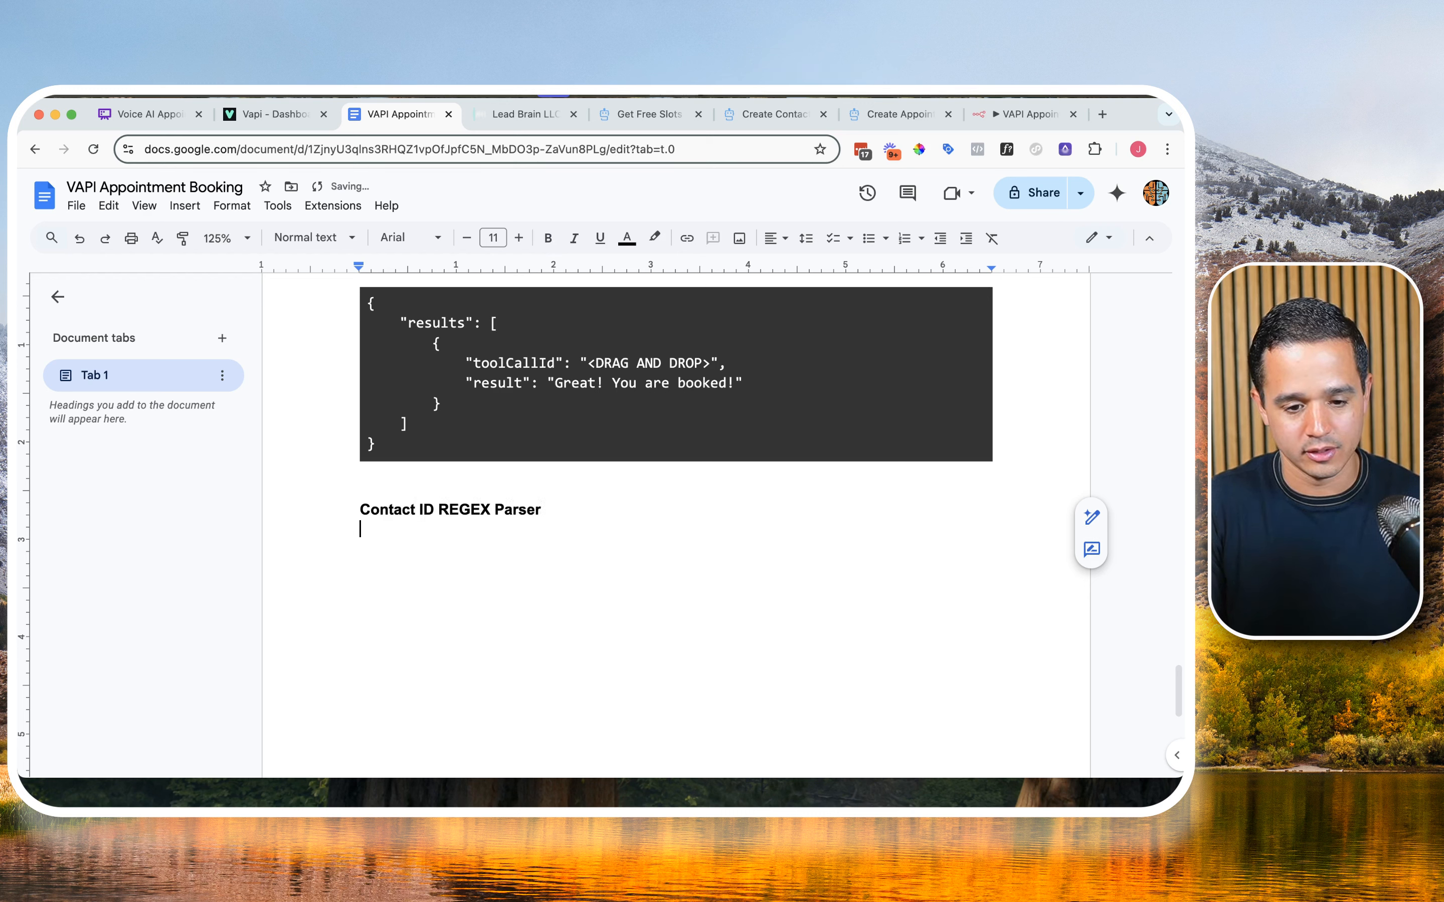
pyautogui.write('{{ $json.error.message.match(/\\\\"contactId\\\\":\\\\"(.*?)\\\\"/)?.[1] }}')
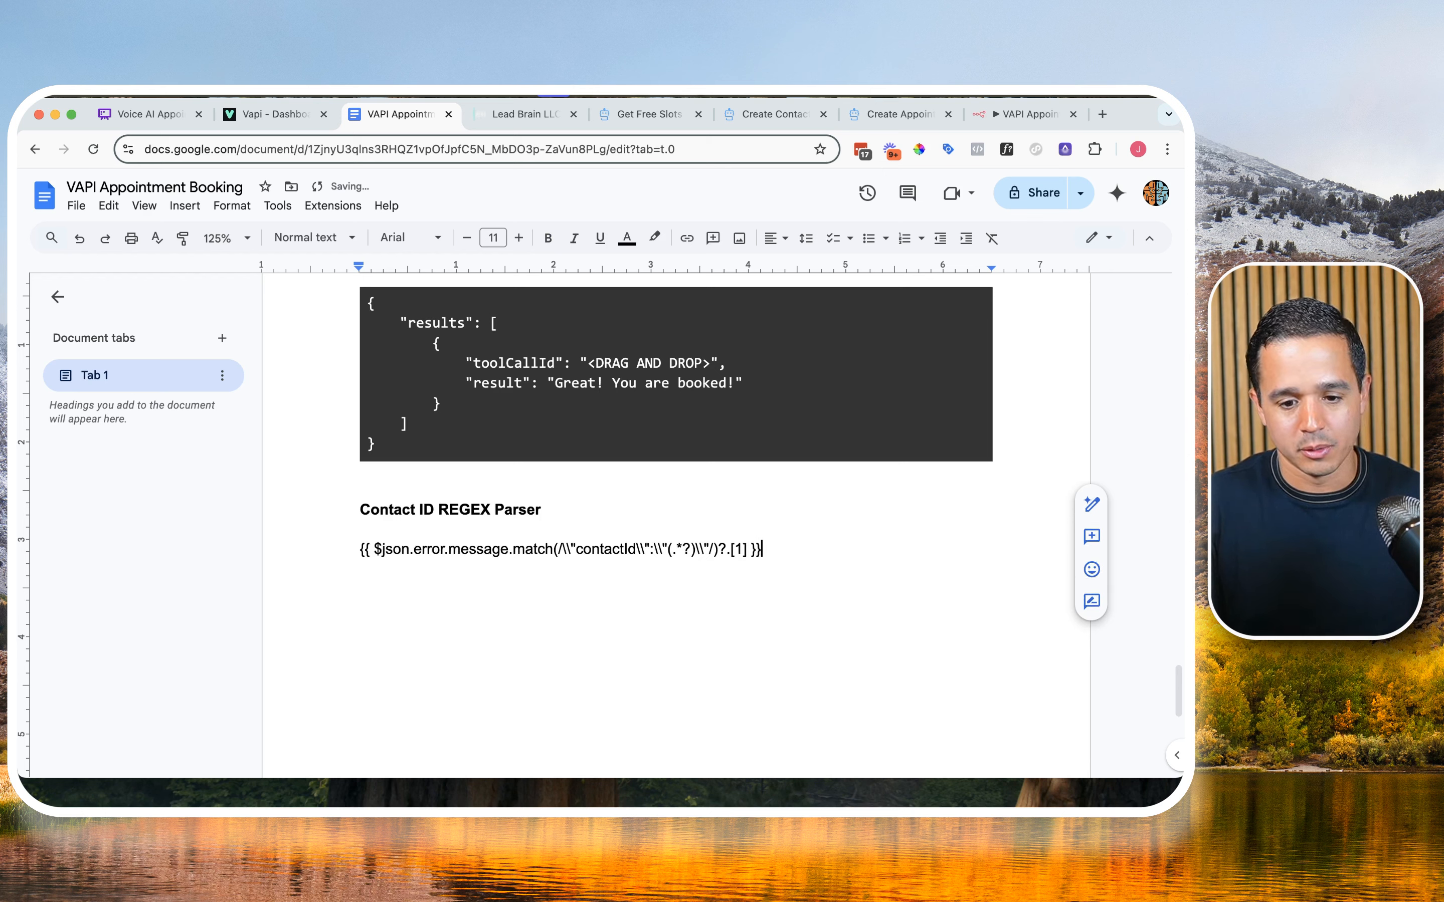
# Step: Format the pasted expression as a code block with the Code Blocks add-on, using html and the agate theme
pyautogui.tripleClick(681, 548)
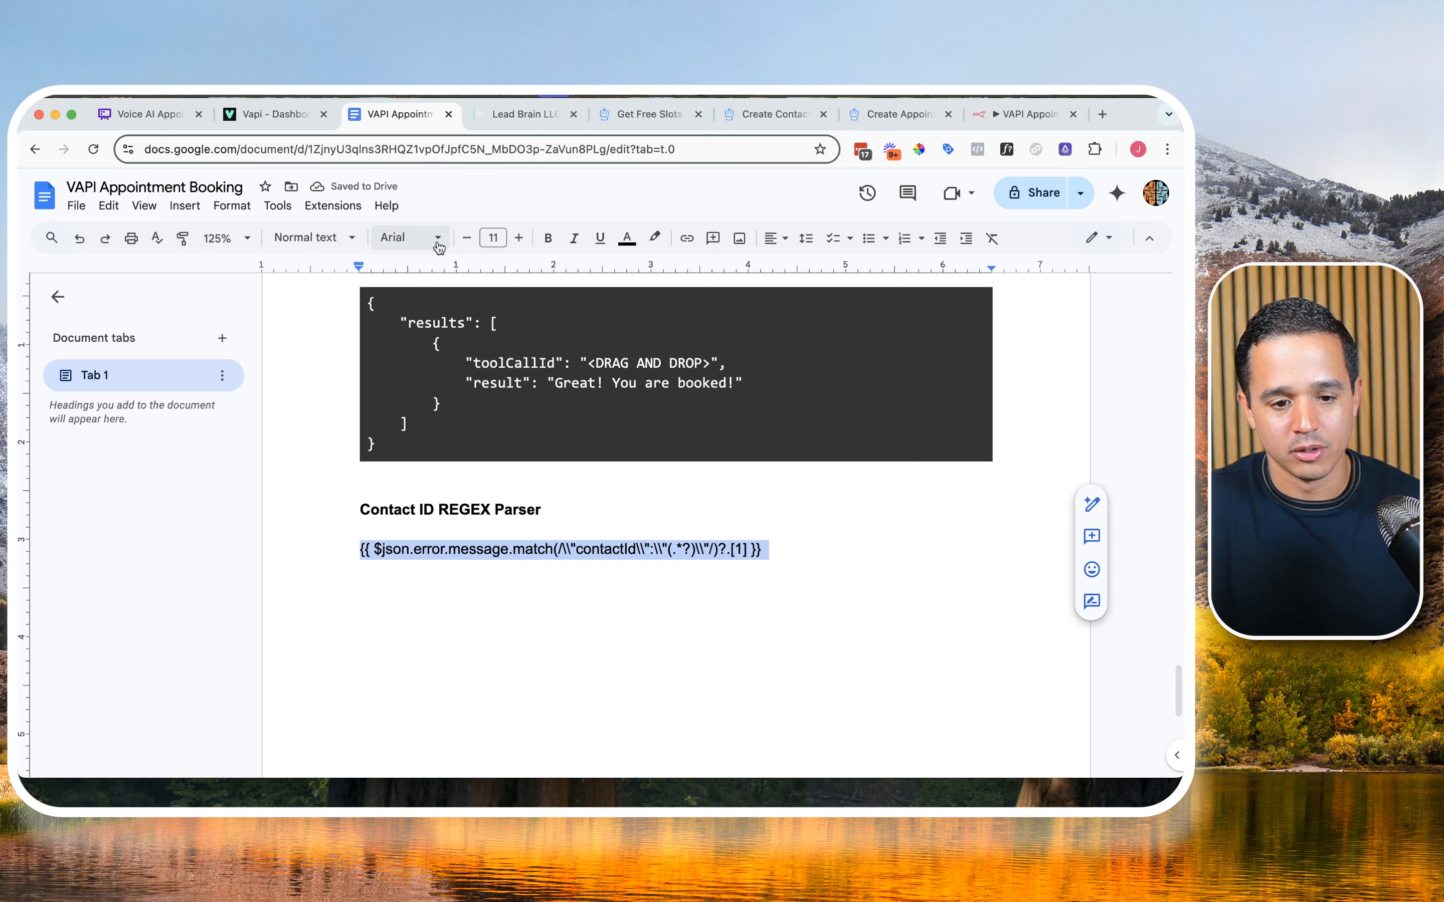
pyautogui.click(353, 209)
pyautogui.moveTo(338, 299)
pyautogui.click(588, 303)
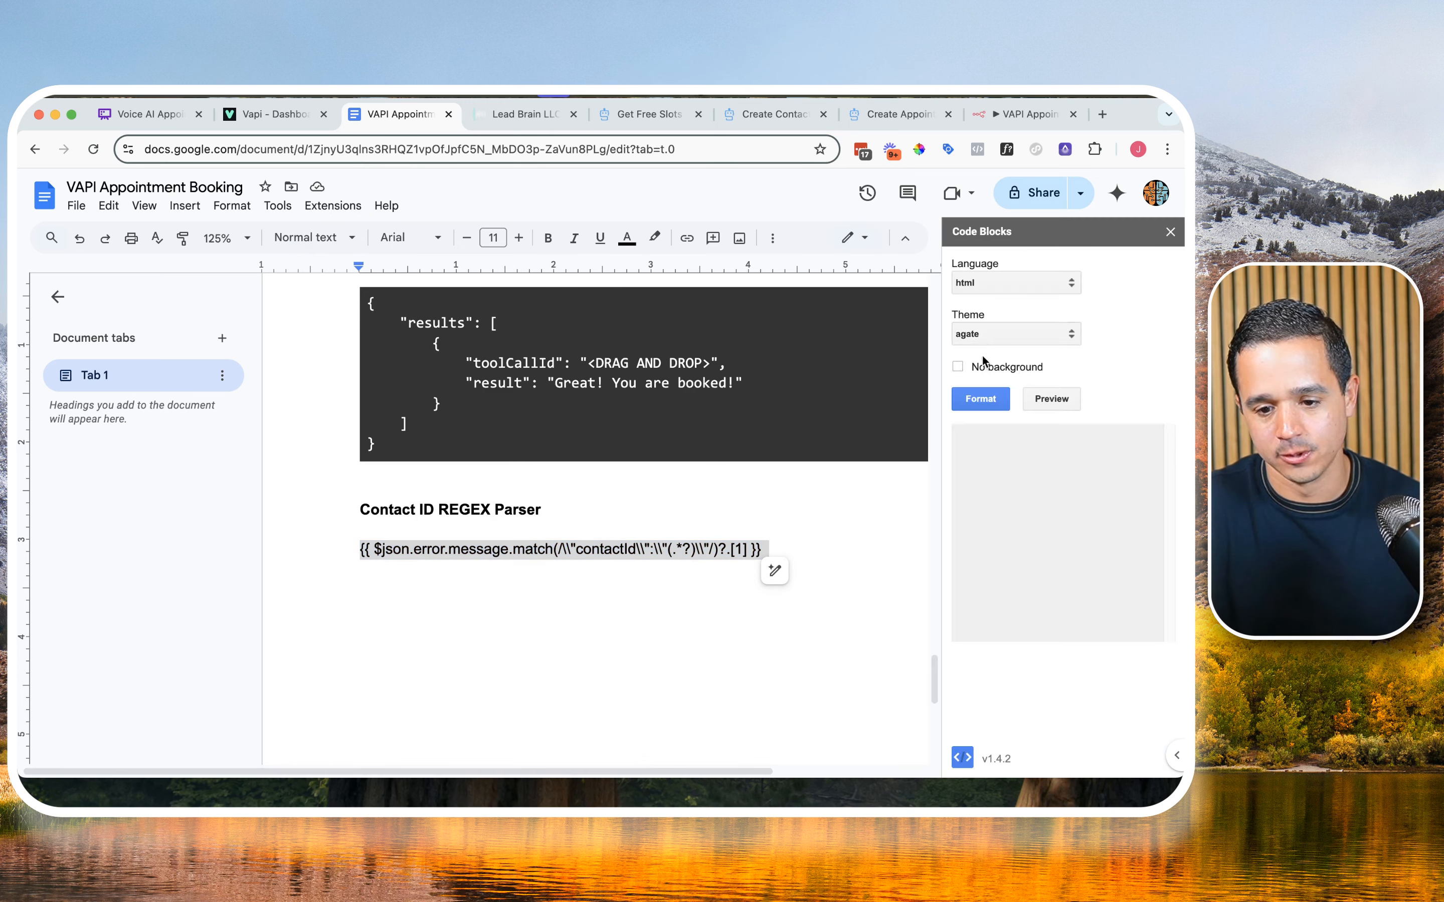
pyautogui.click(982, 398)
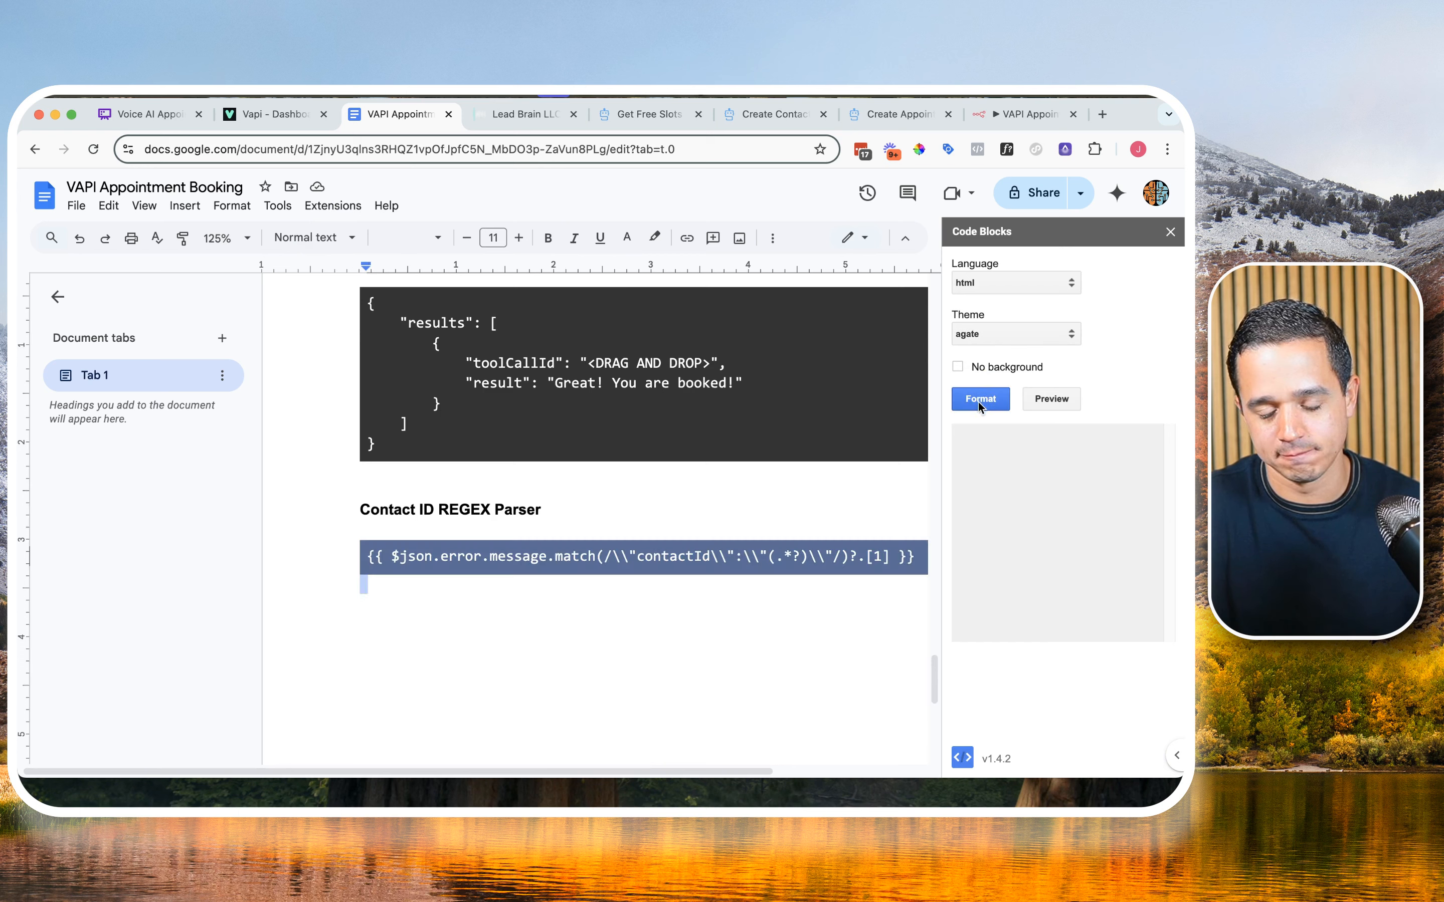
pyautogui.click(1170, 232)
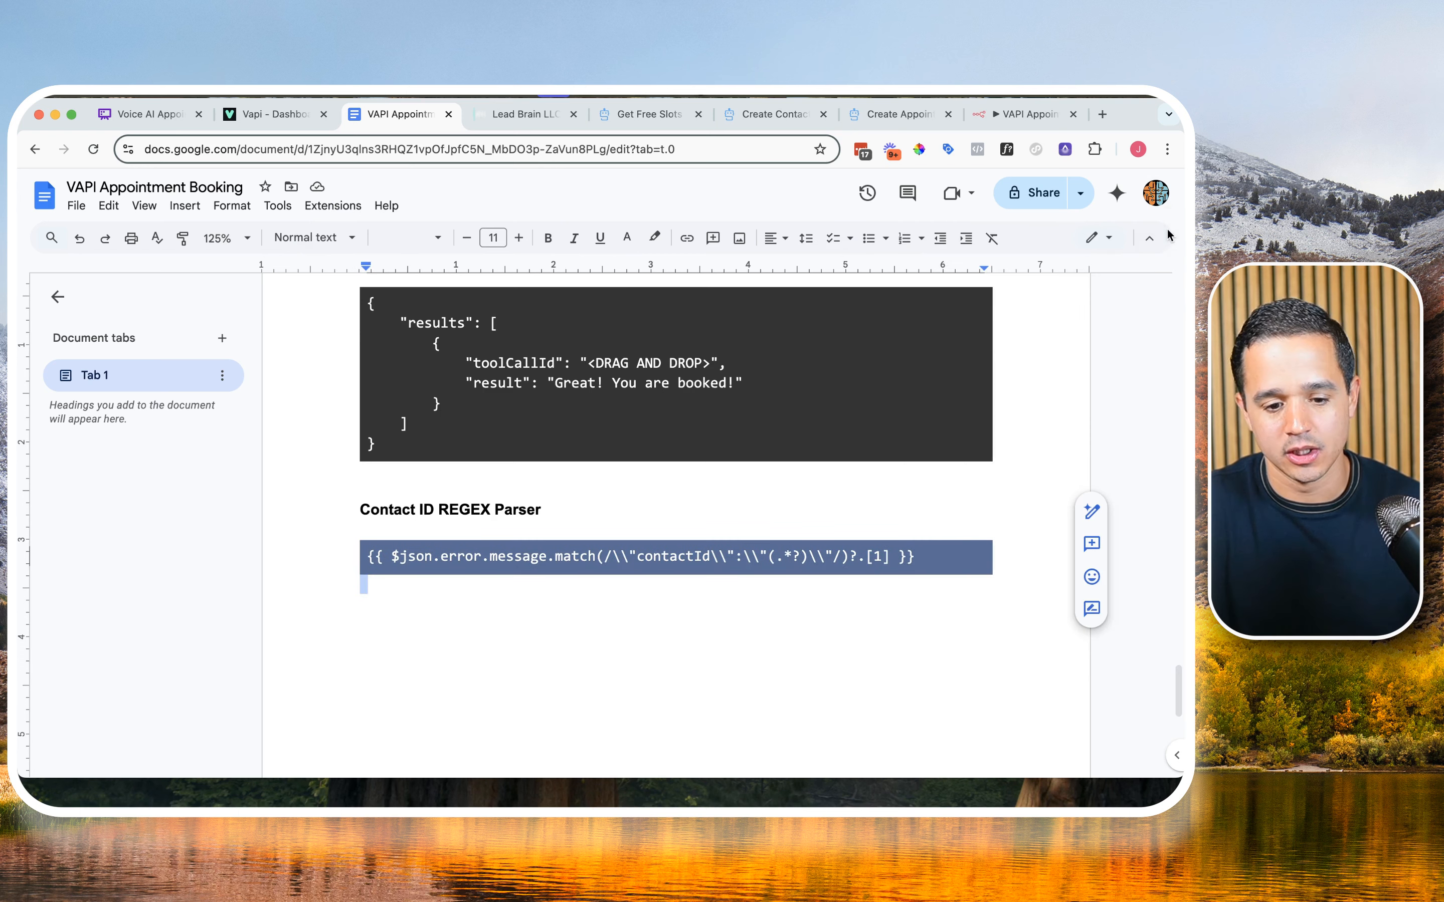
# Step: Replace $json.error.message in the expression with the placeholder <DROP AND DROP>, and select the whole line for copying
pyautogui.click(564, 559)
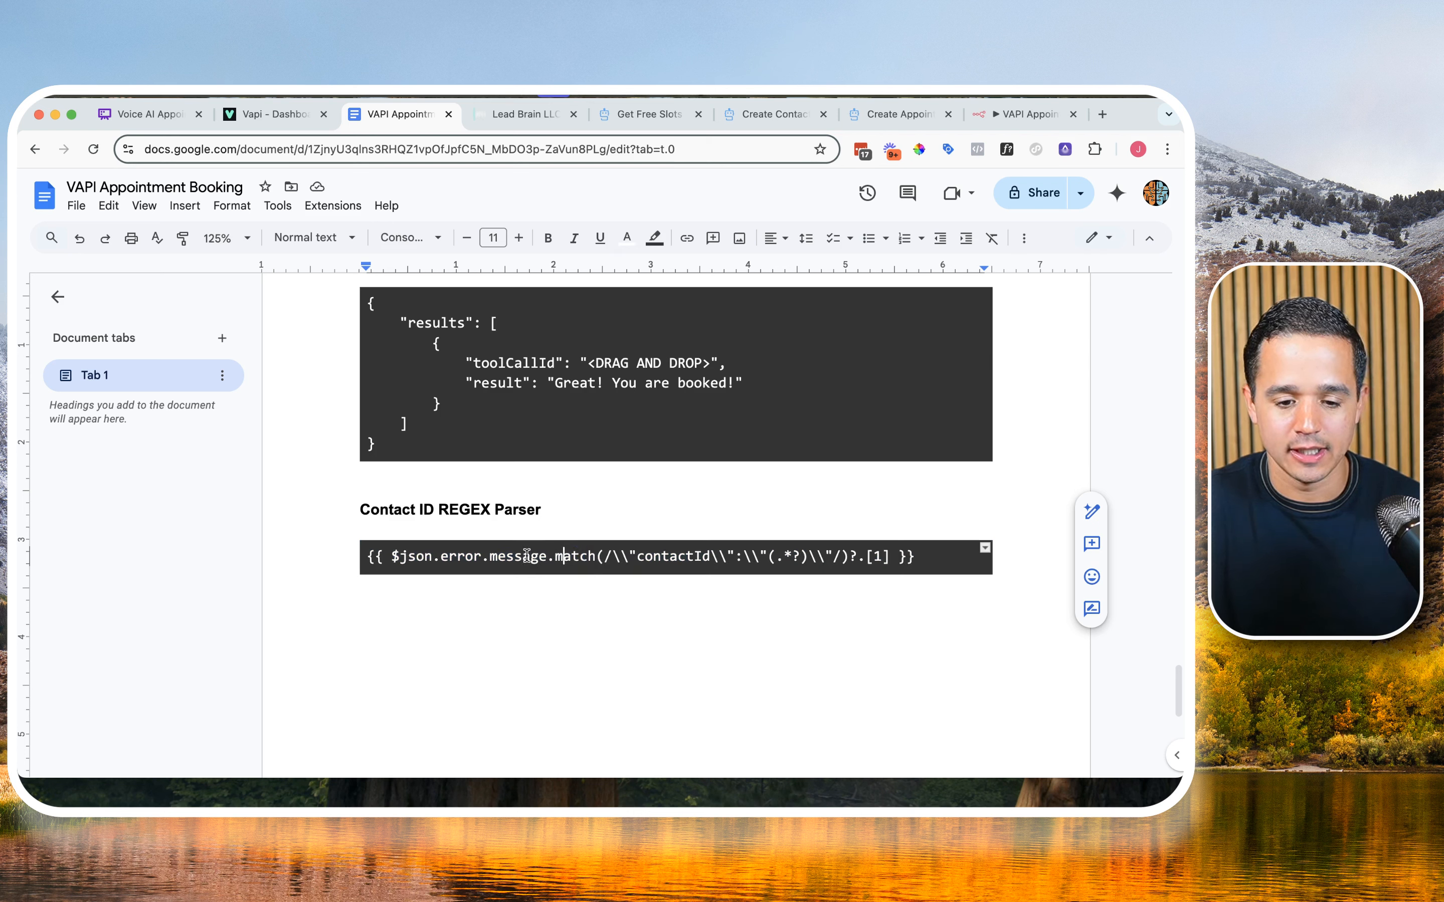
pyautogui.moveTo(527, 556); pyautogui.dragTo(391, 557)
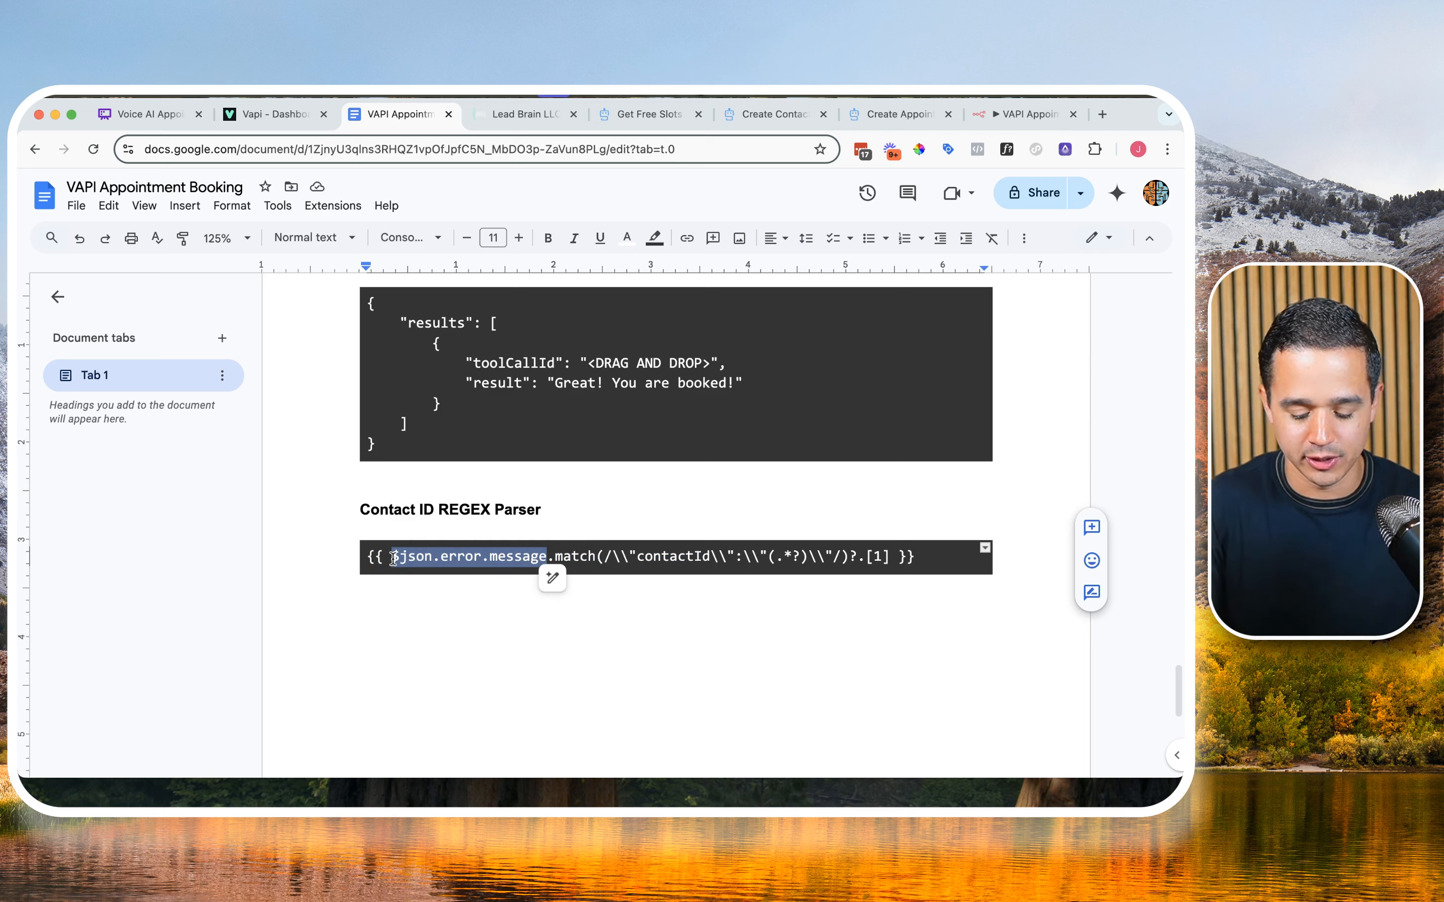
pyautogui.write('<>')
pyautogui.write('DROP>')
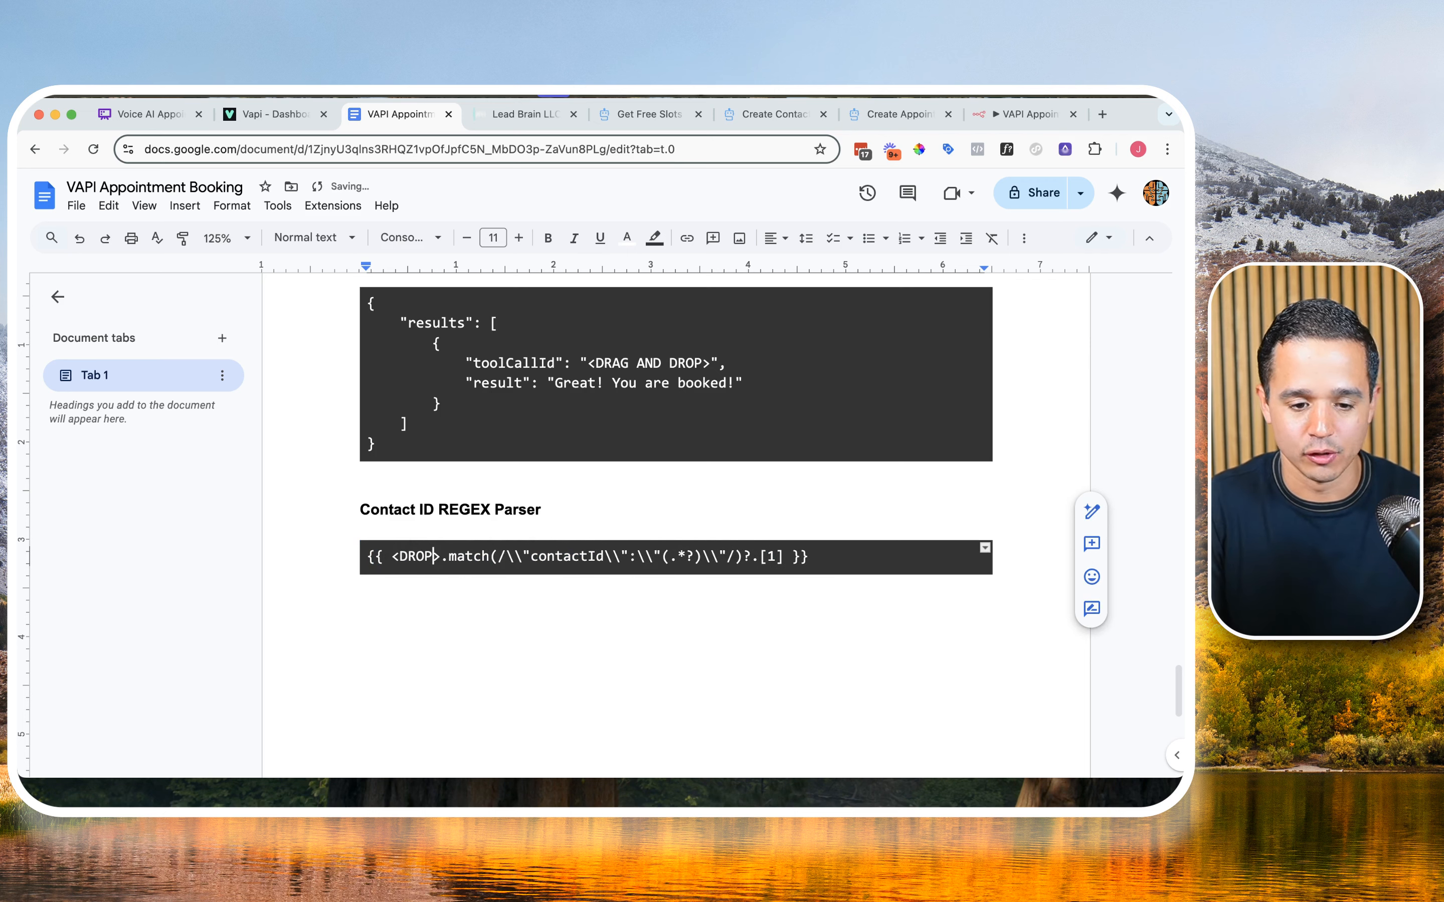
pyautogui.write(' AND DROP')
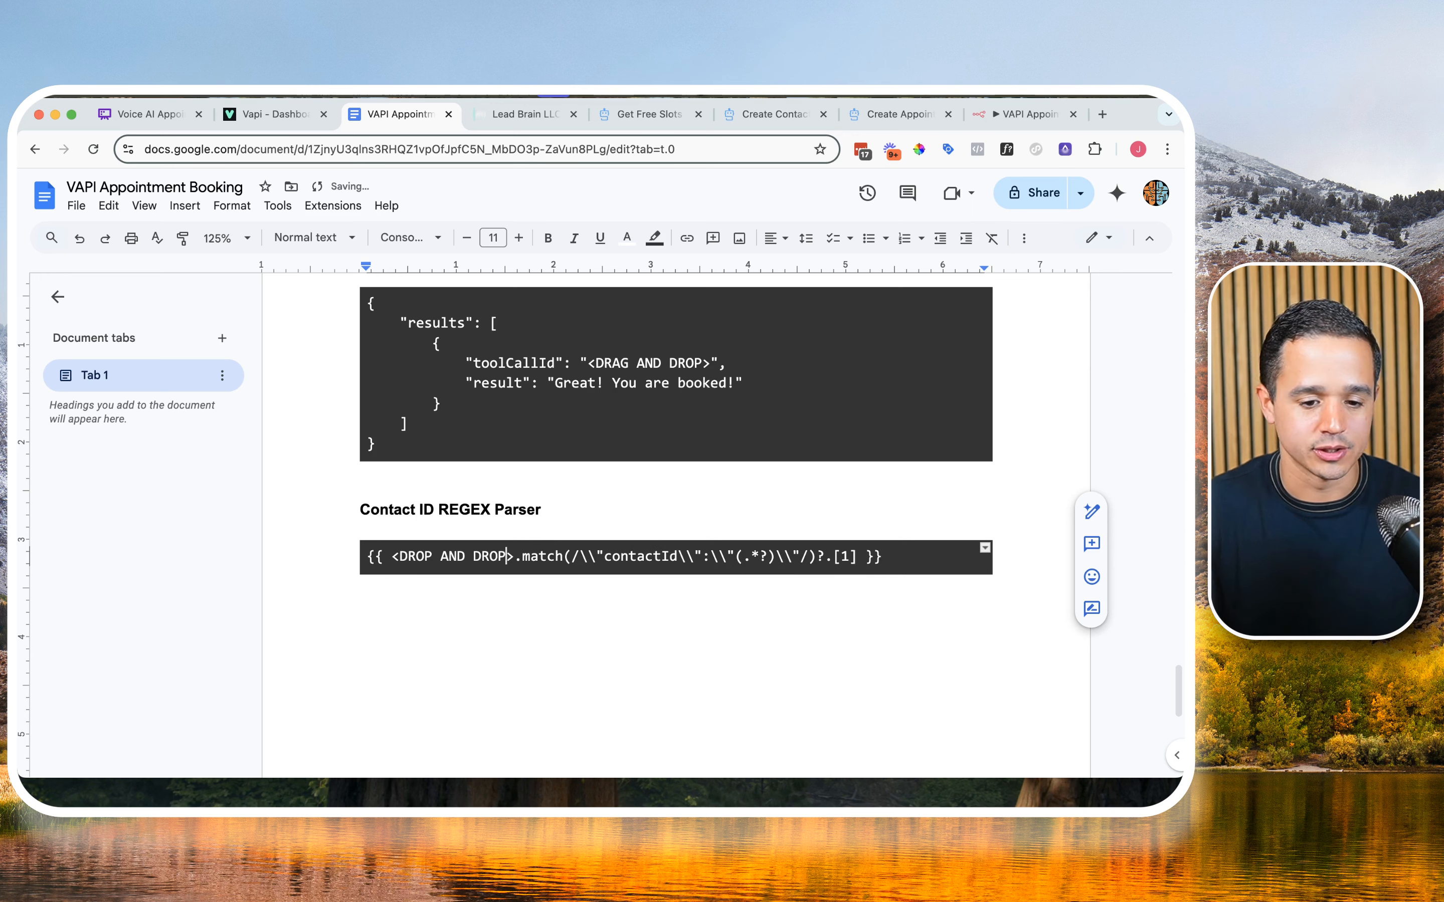
pyautogui.click(522, 638)
pyautogui.doubleClick(570, 548)
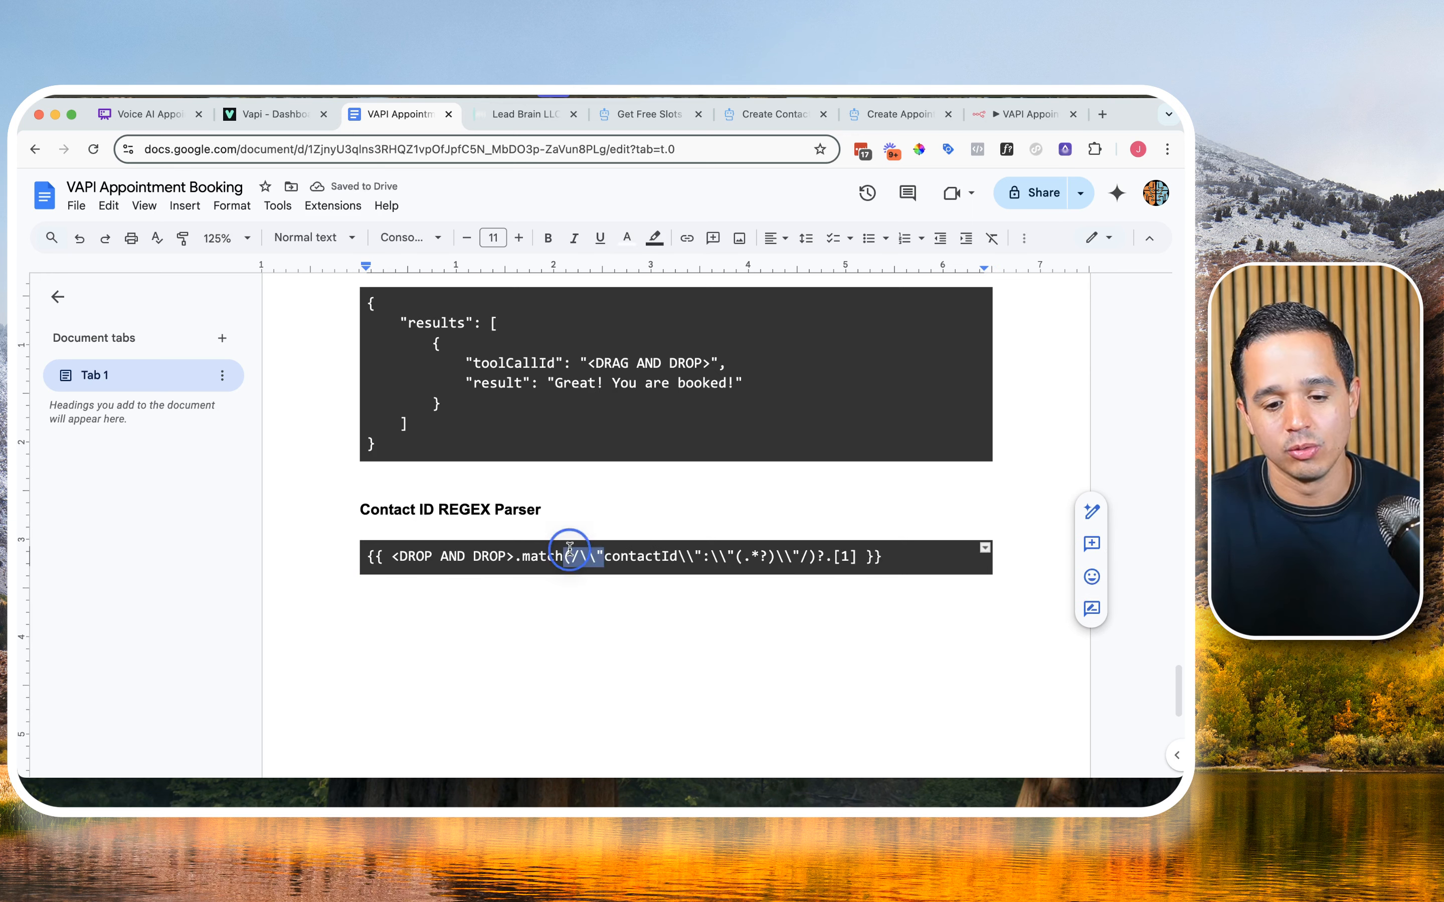
pyautogui.tripleClick(570, 548)
pyautogui.press('super+c')
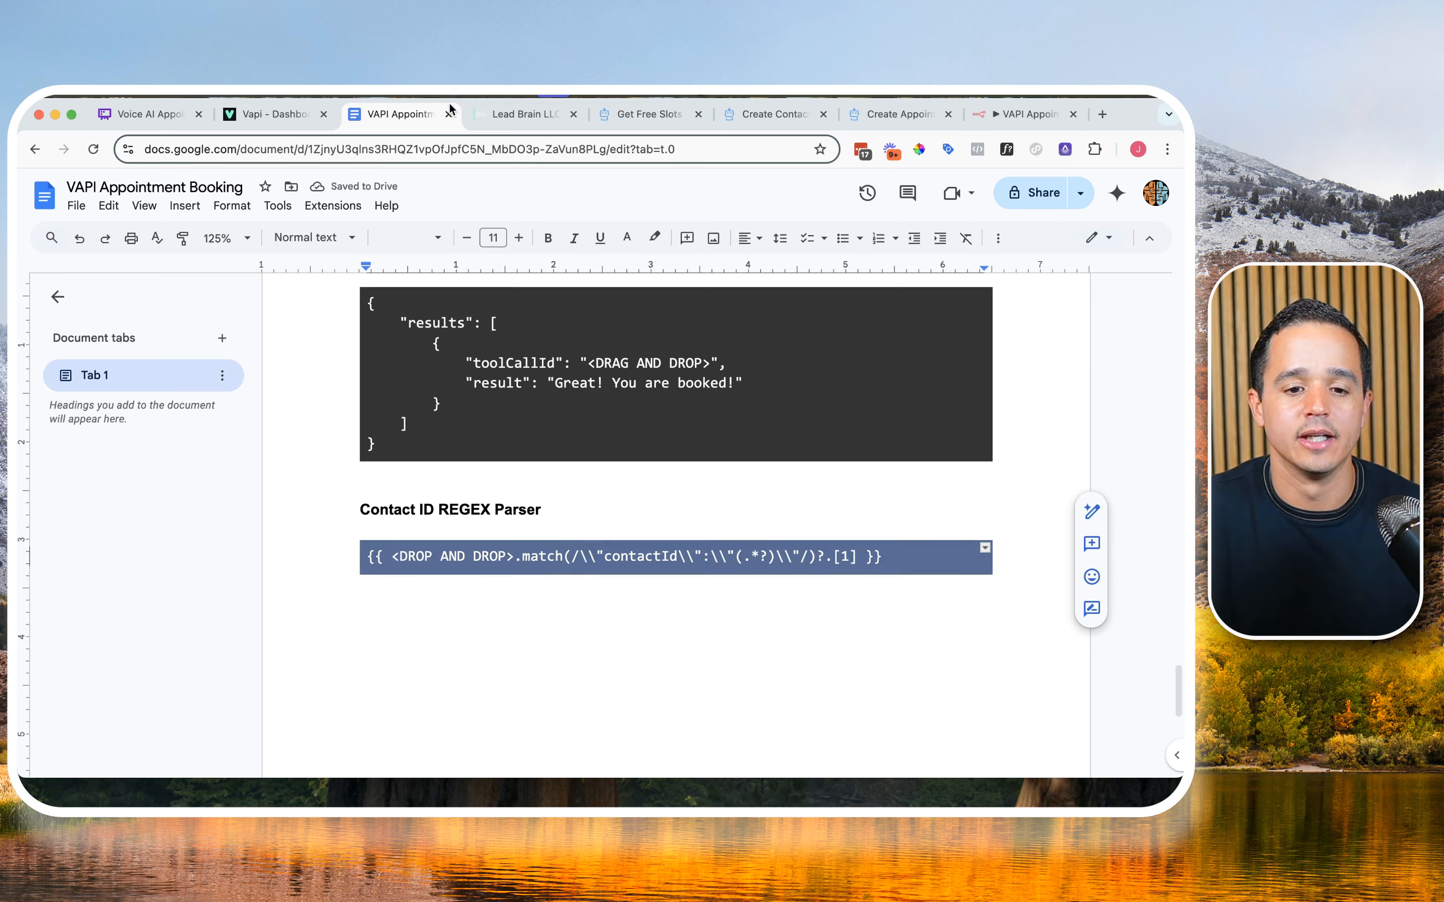
# Step: Return to n8n and add a string field named contactId to the Edit Fields node
pyautogui.click(1014, 114)
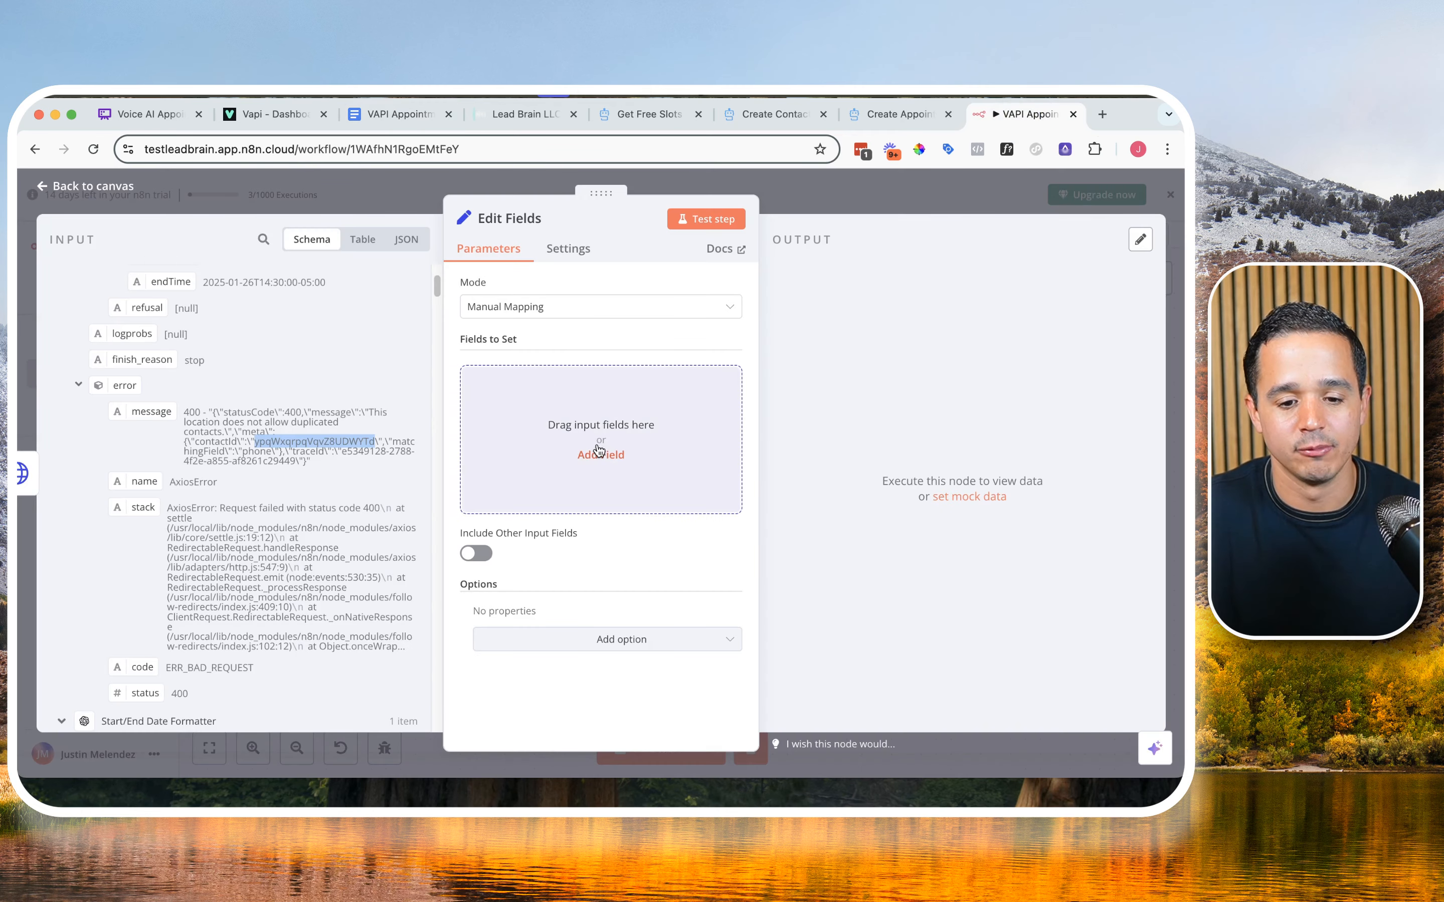
pyautogui.click(599, 448)
pyautogui.click(544, 382)
pyautogui.write('contactId')
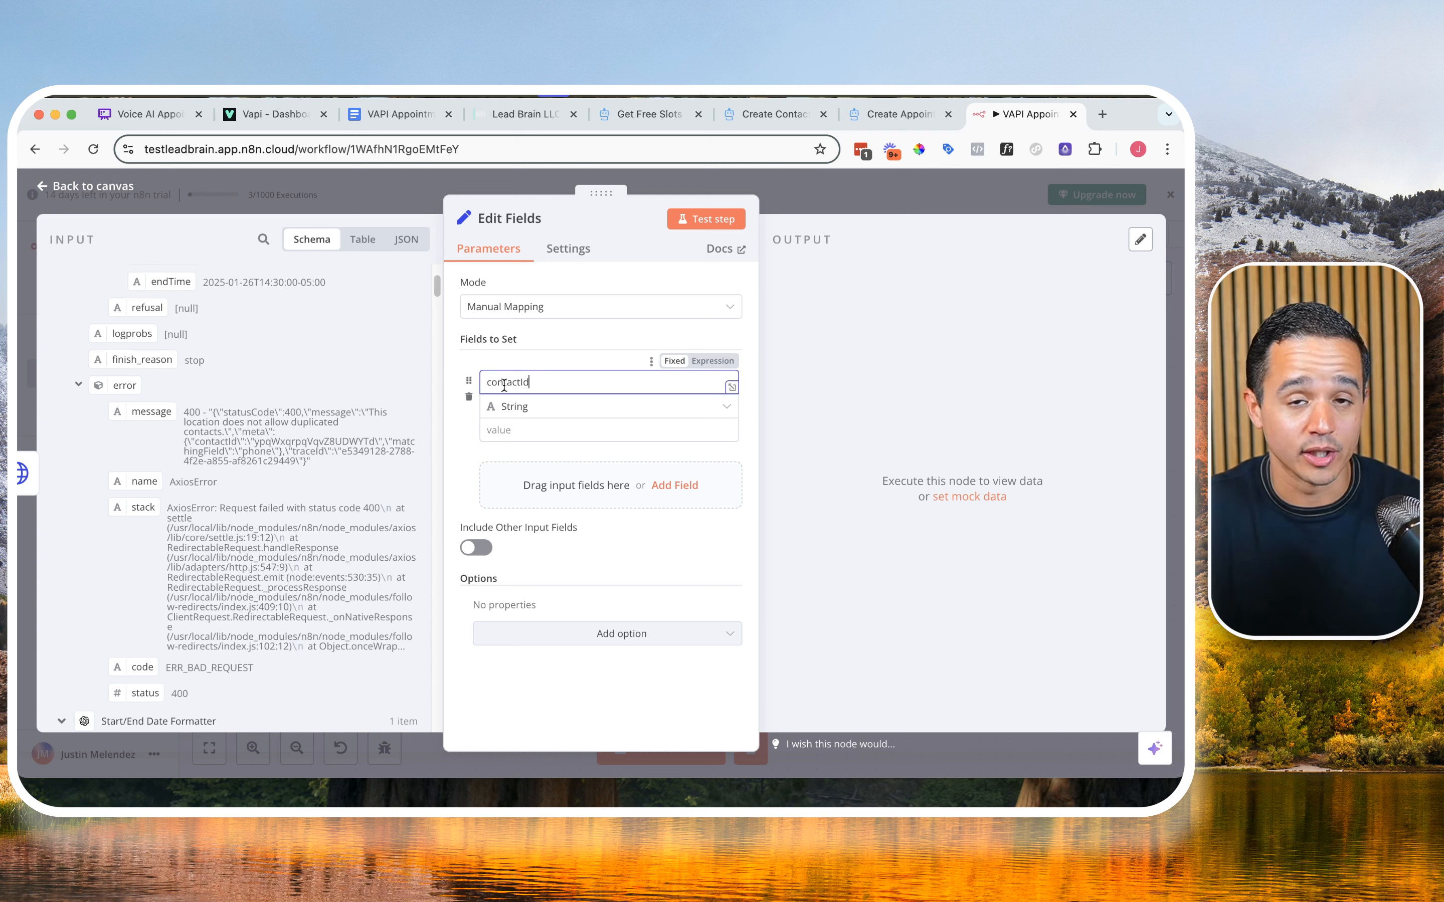
# Step: Compare the field name in the Set contactId node with the one in the Edit Fields node
pyautogui.click(769, 182)
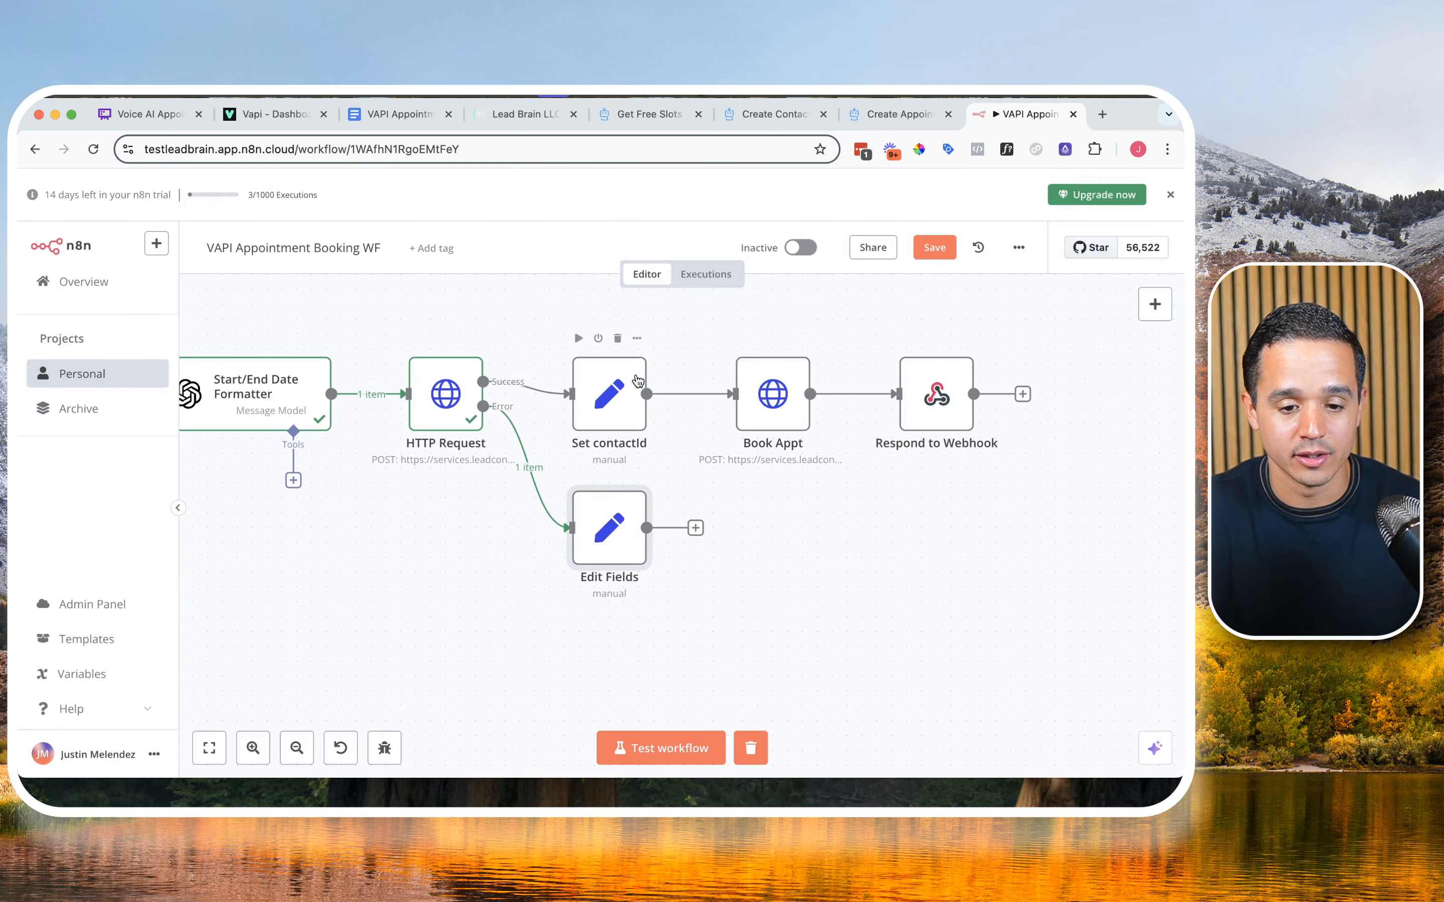
pyautogui.doubleClick(618, 398)
pyautogui.doubleClick(543, 380)
pyautogui.click(795, 194)
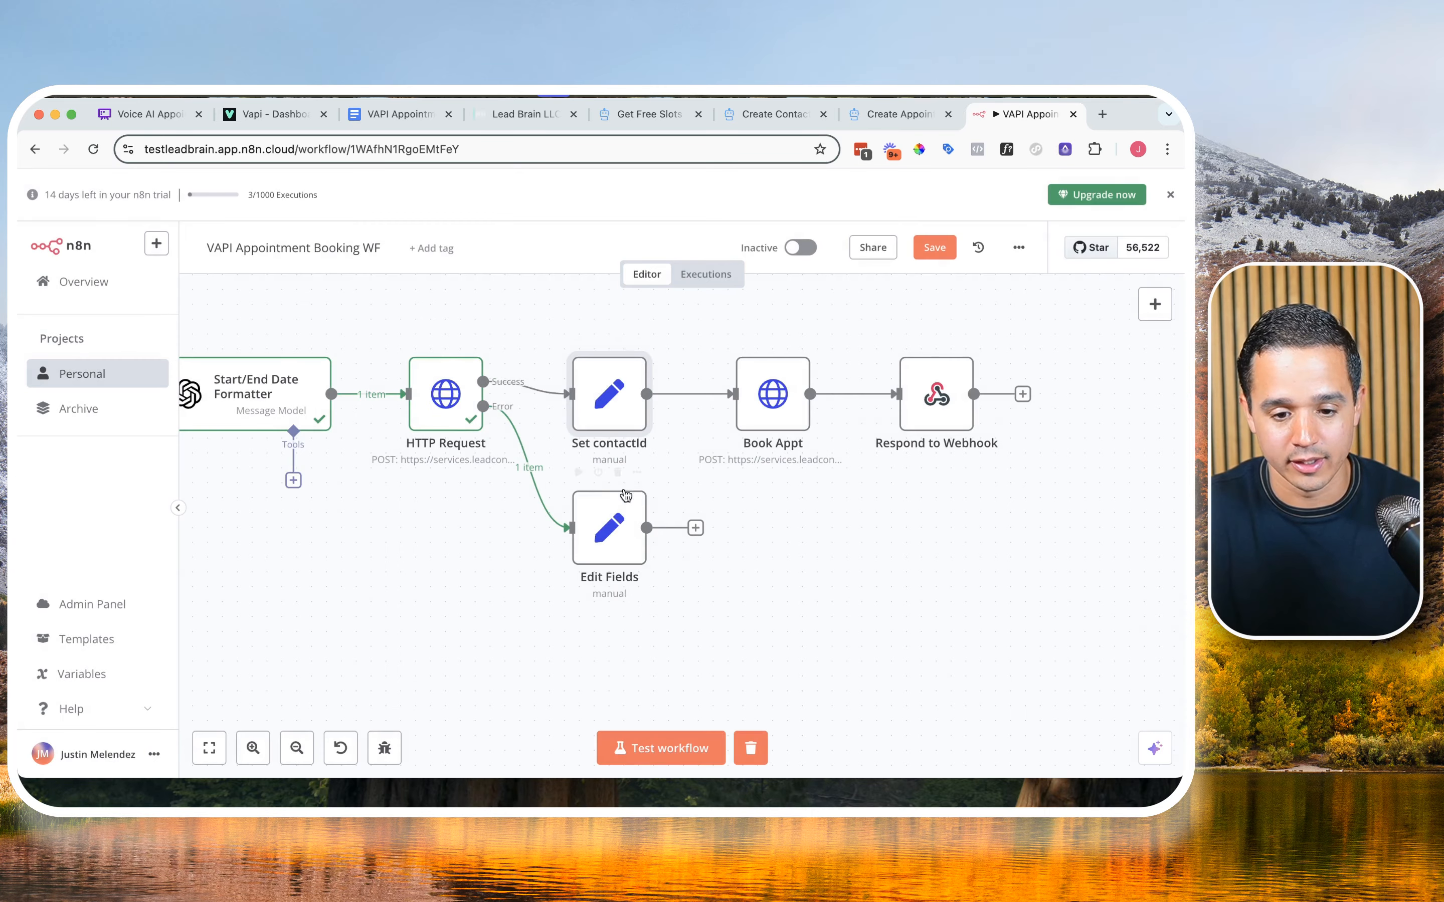
pyautogui.doubleClick(606, 504)
pyautogui.click(517, 382)
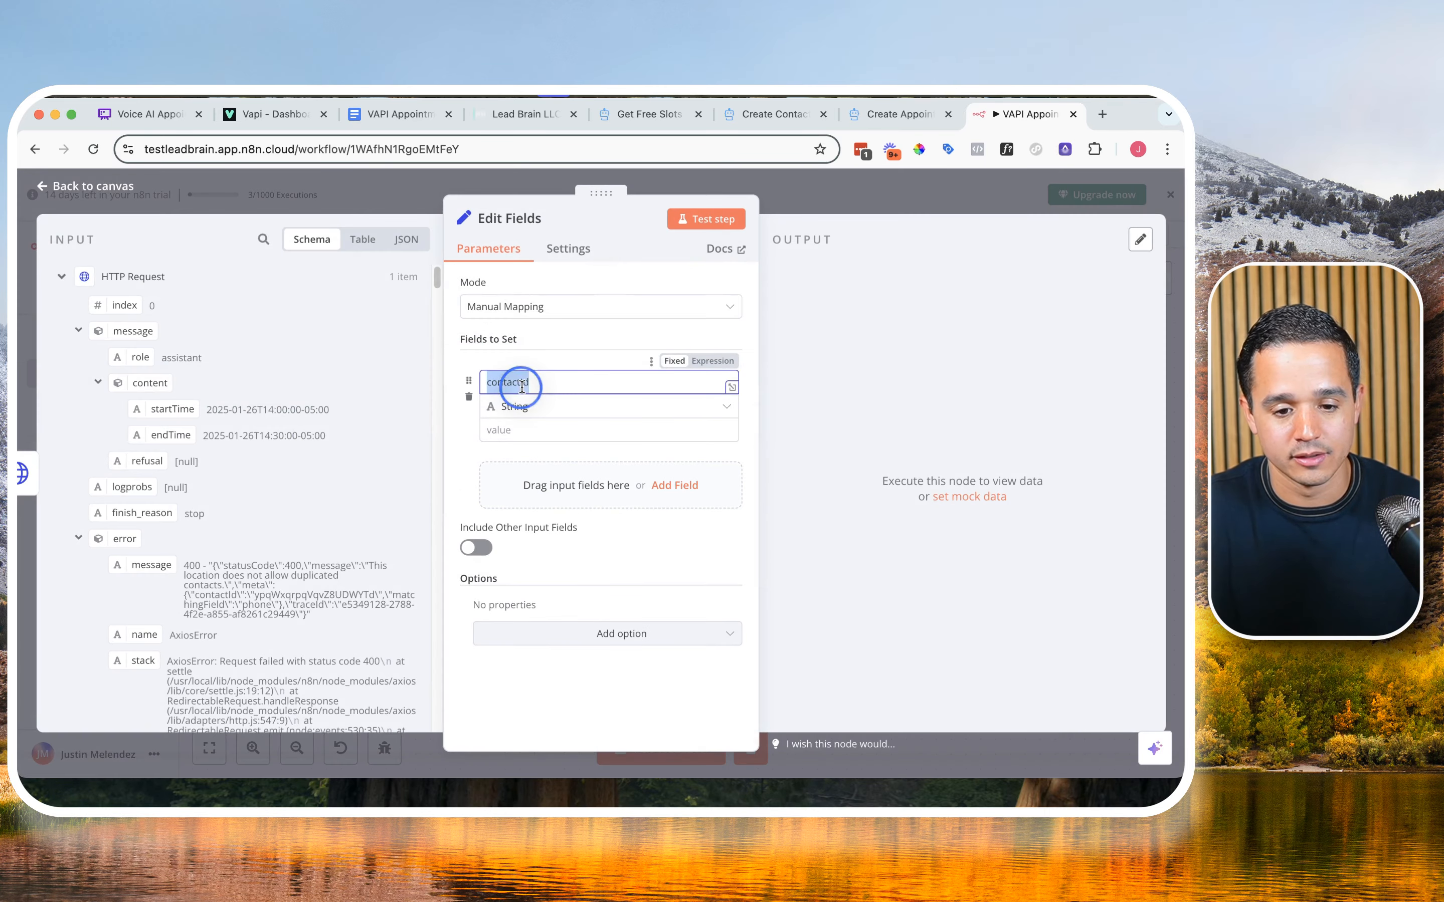
# Step: Rename the Edit Fields node to Set contactId
pyautogui.click(517, 219)
pyautogui.tripleClick(600, 209)
pyautogui.write('Set contactId1')
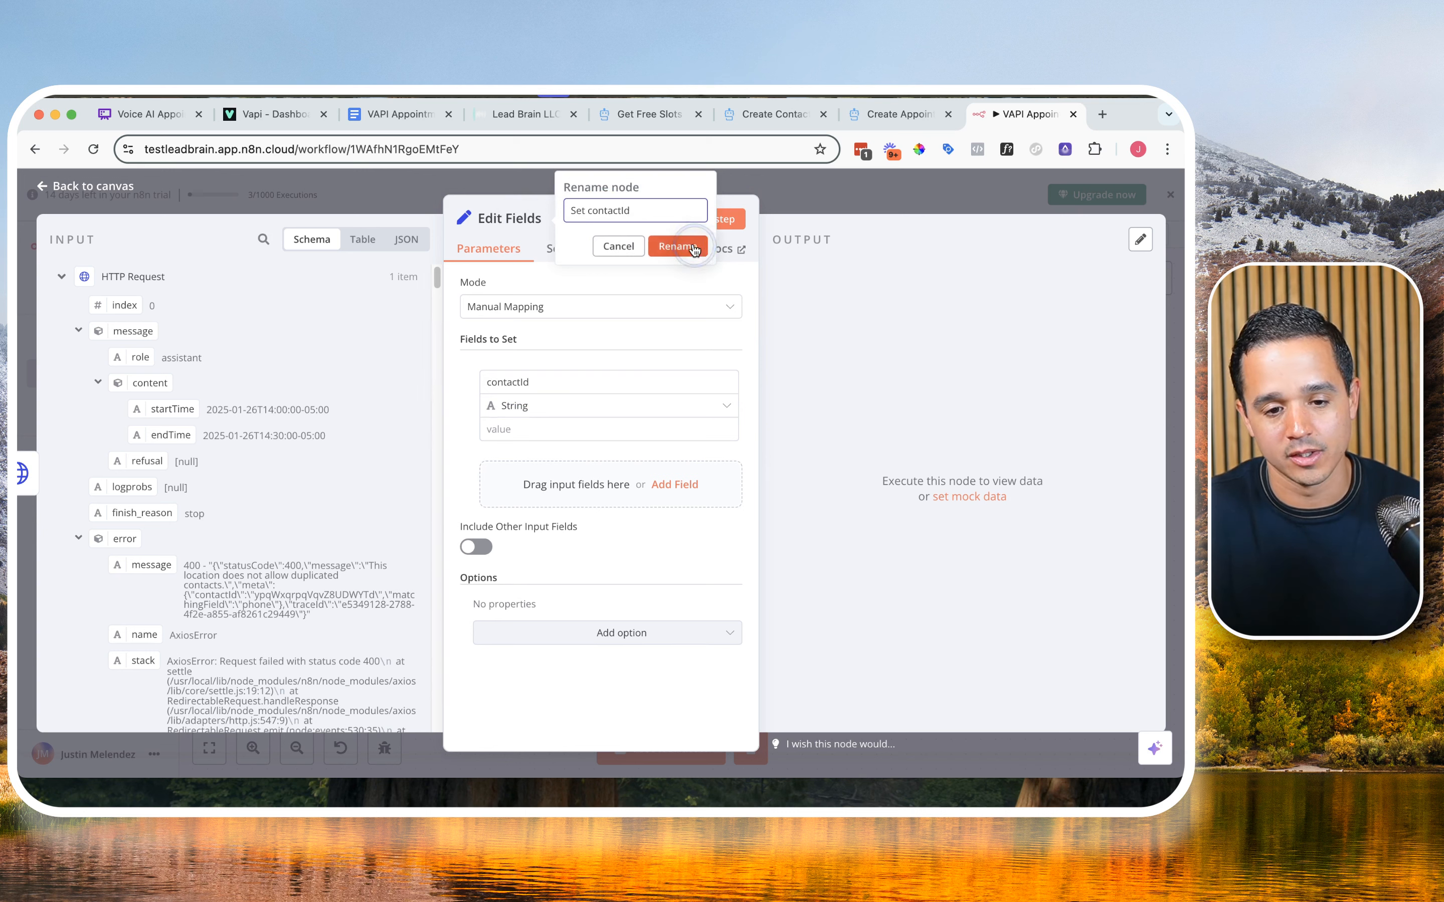
pyautogui.click(677, 246)
# Step: Make the contactId value an expression and paste the Contact ID REGEX Parser line from the Google Doc into it
pyautogui.click(355, 112)
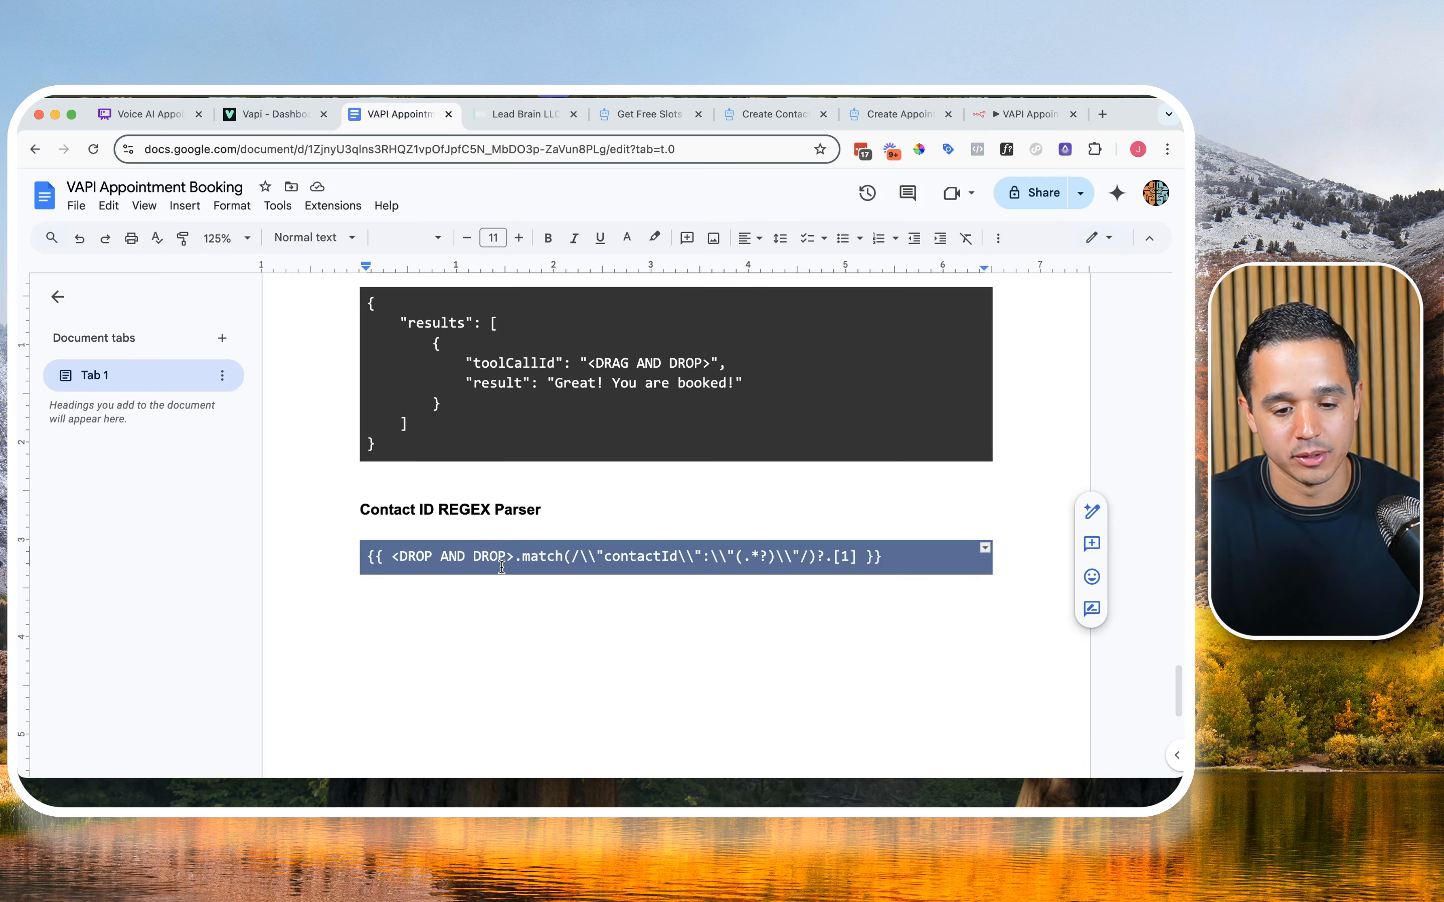
pyautogui.click(1025, 114)
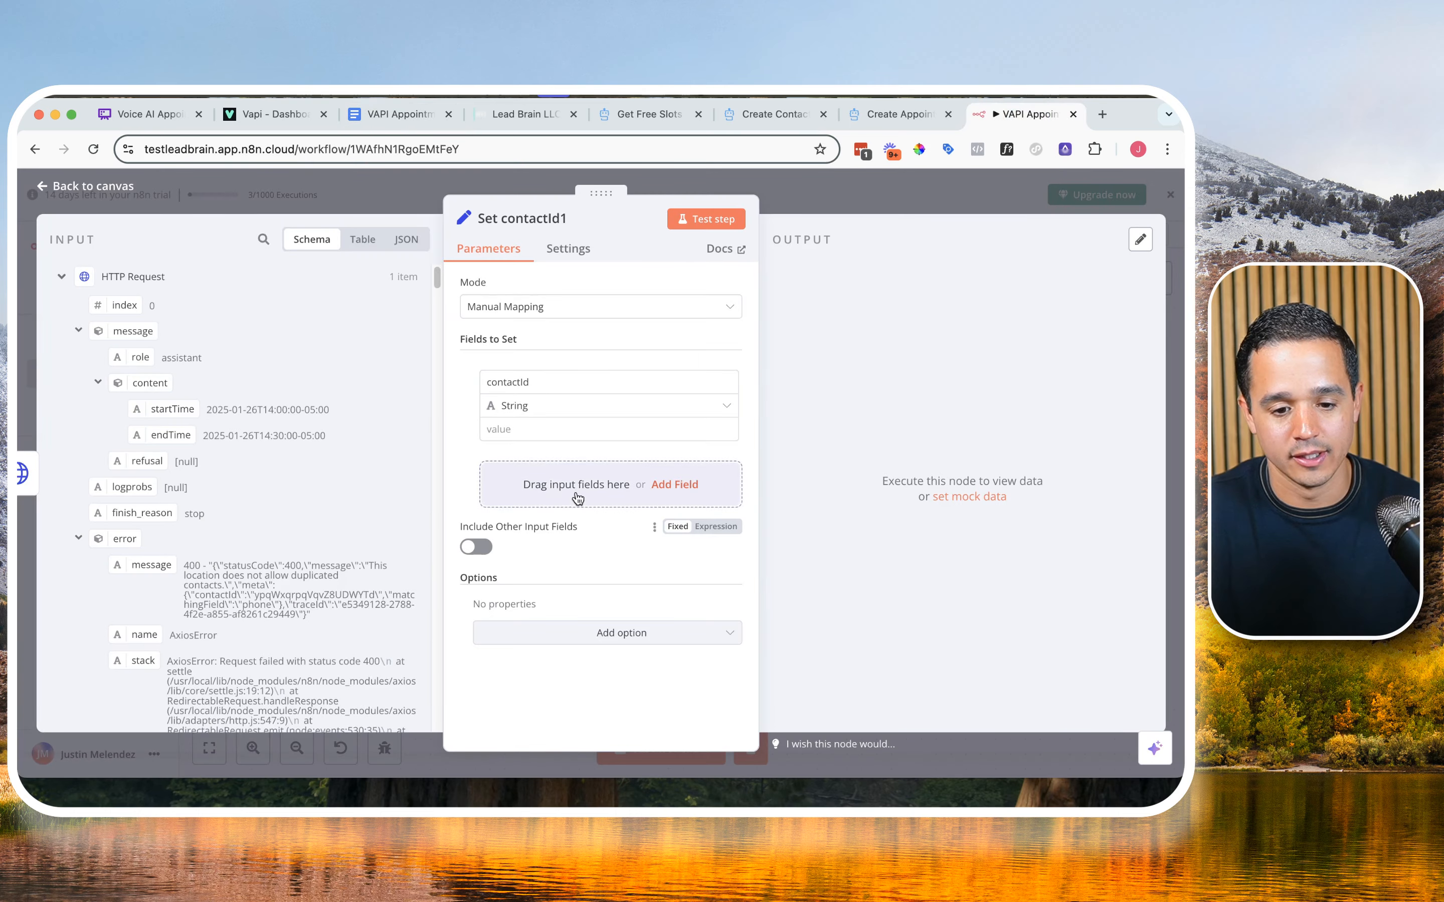
pyautogui.click(626, 429)
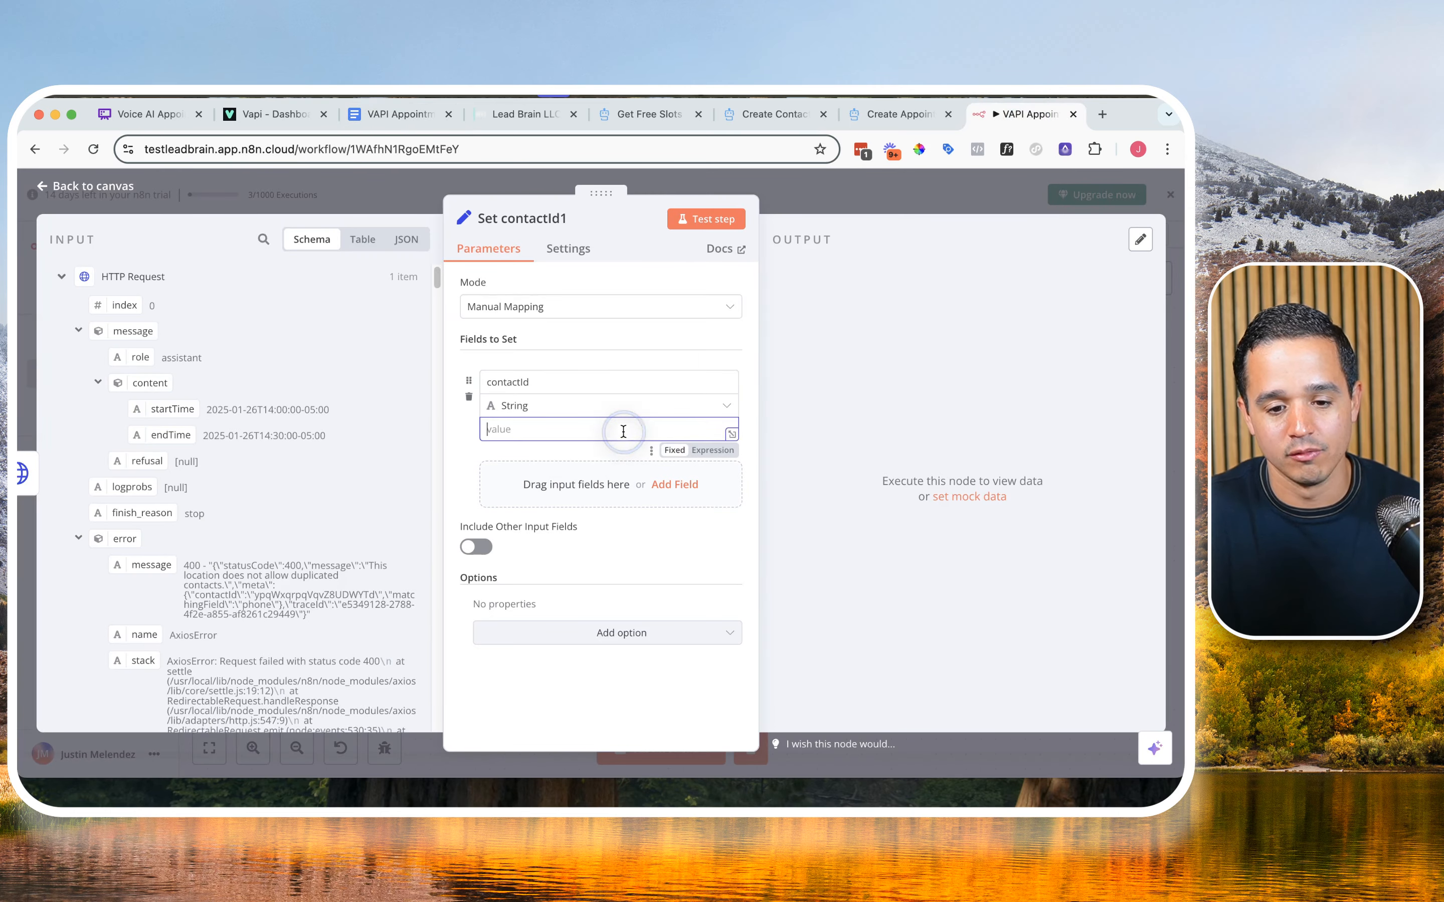
pyautogui.click(719, 451)
pyautogui.click(732, 434)
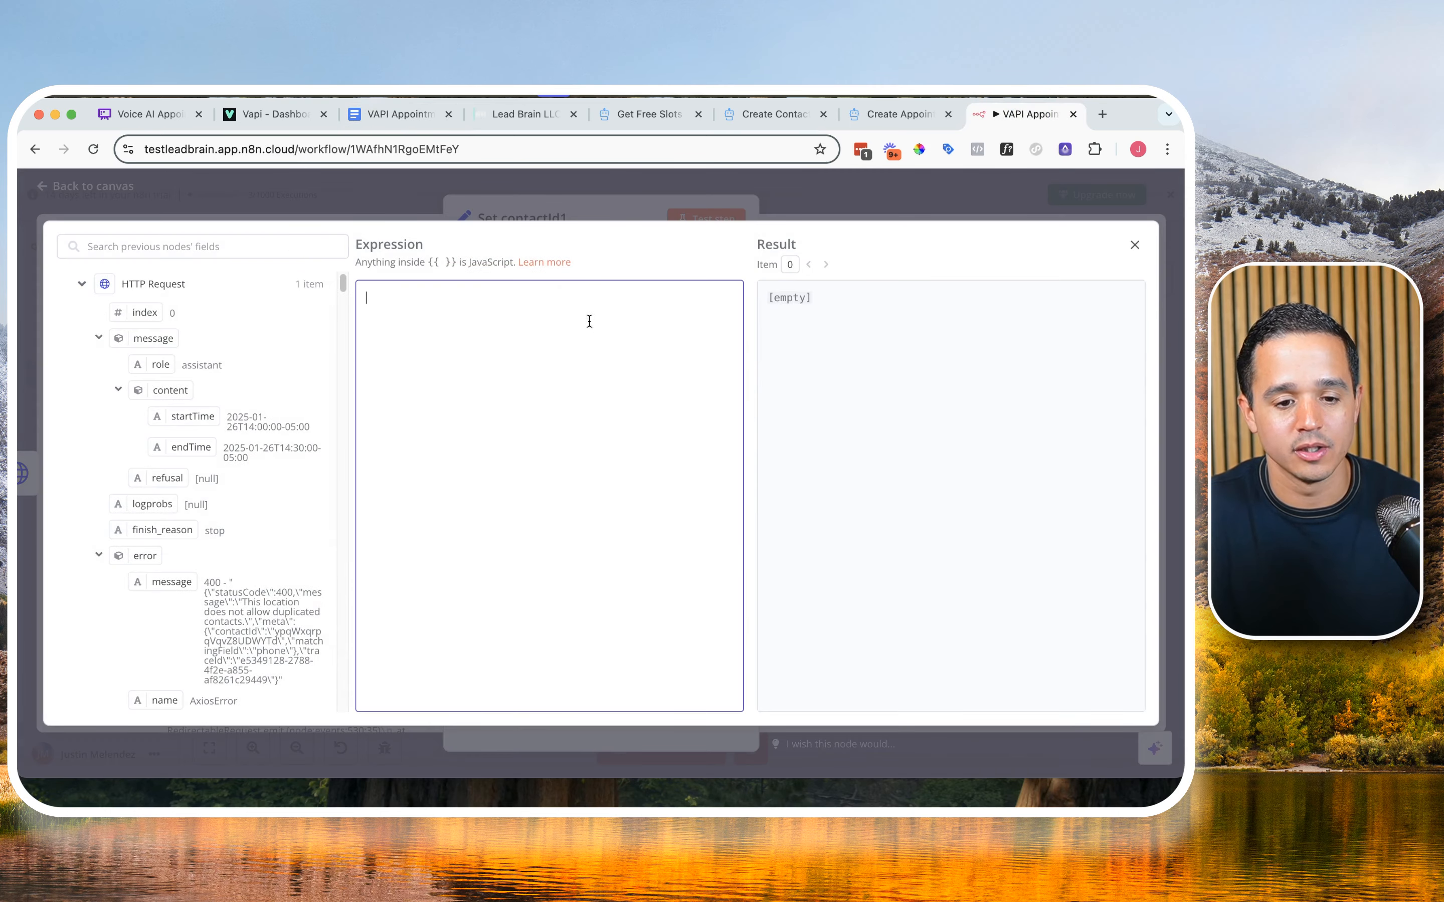
pyautogui.press('super+v')
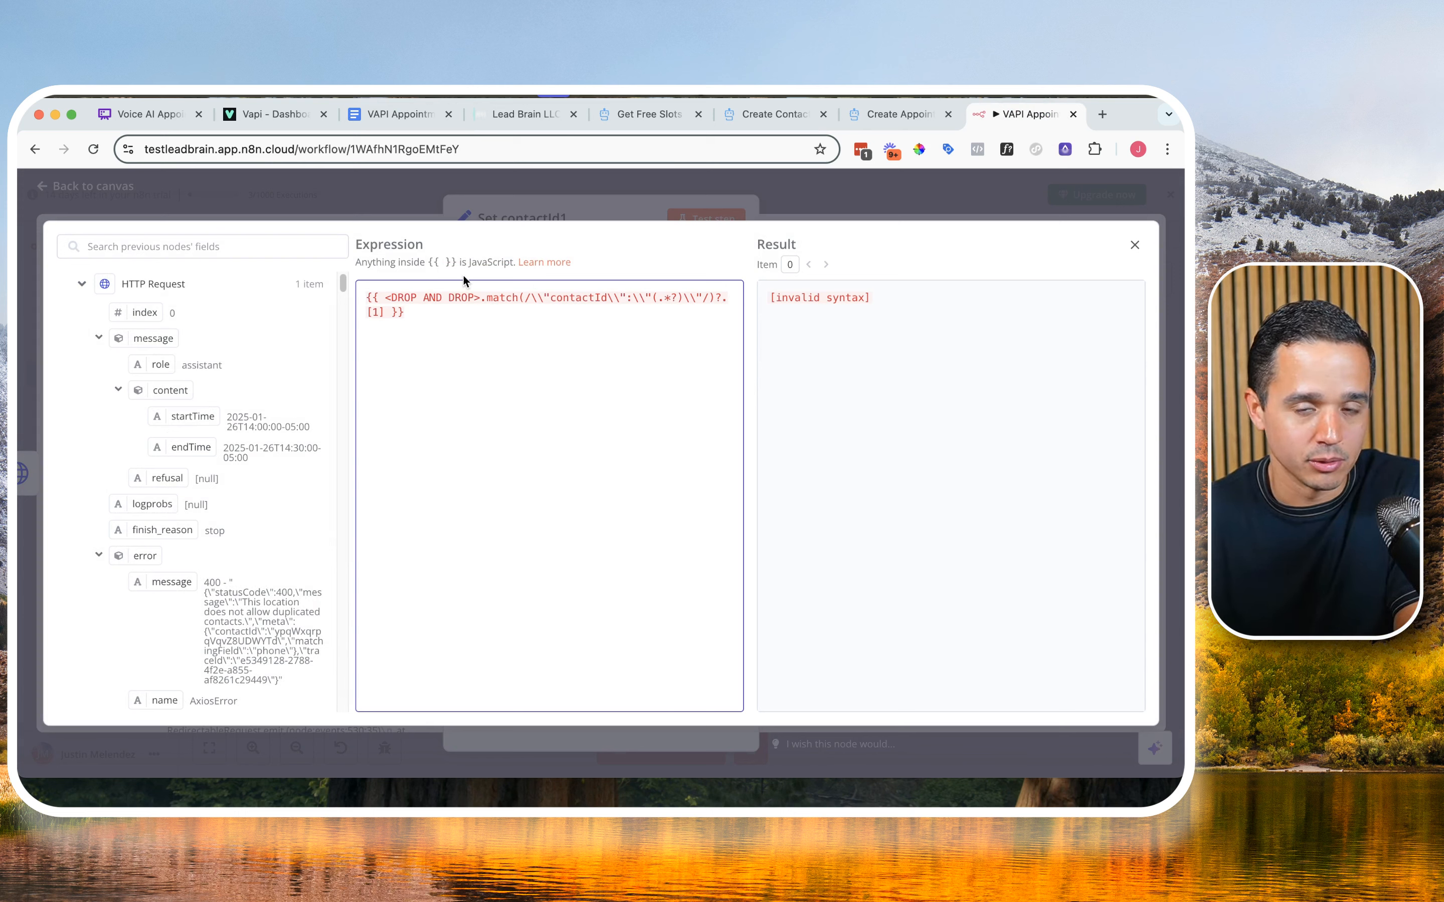
# Step: Replace the <DROP AND DROP> placeholder with the HTTP Request's error message field, keeping the .match regex after it
pyautogui.moveTo(481, 298); pyautogui.dragTo(385, 298)
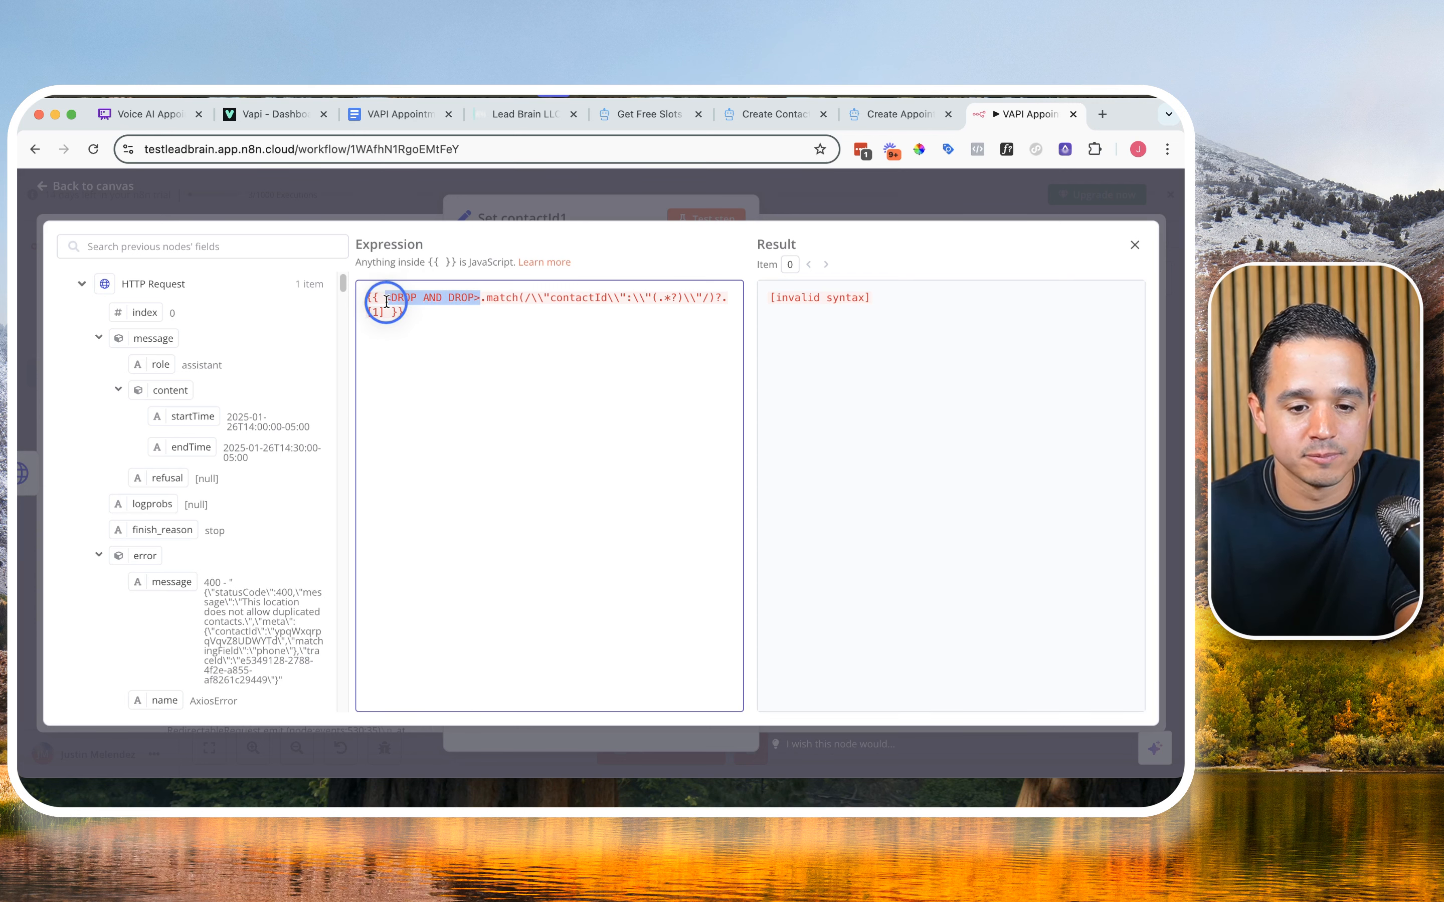
pyautogui.press('BackSpace')
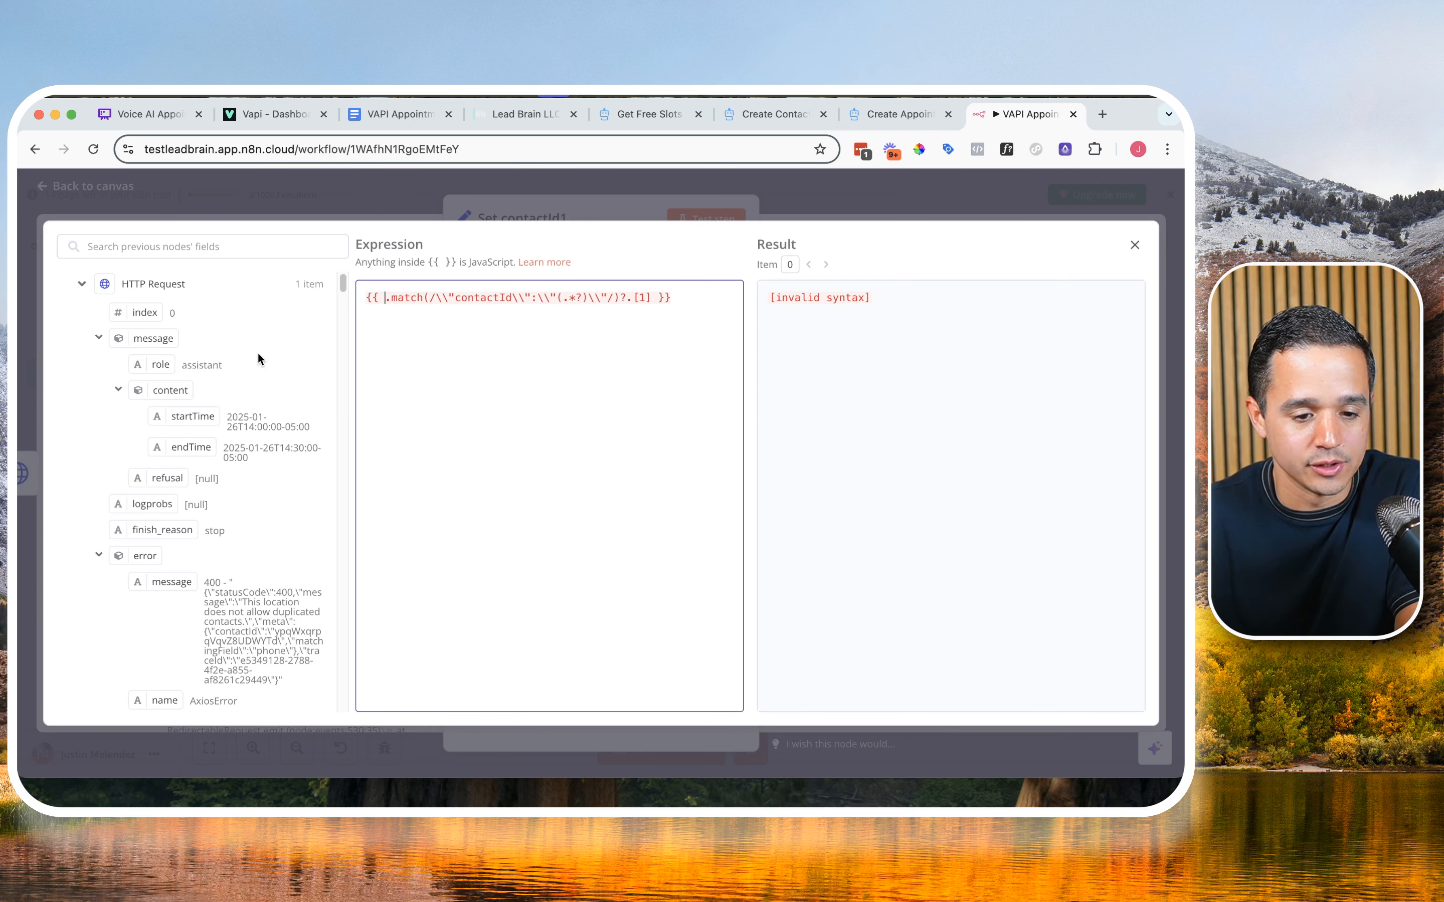
pyautogui.scroll(-2, 243, 382)
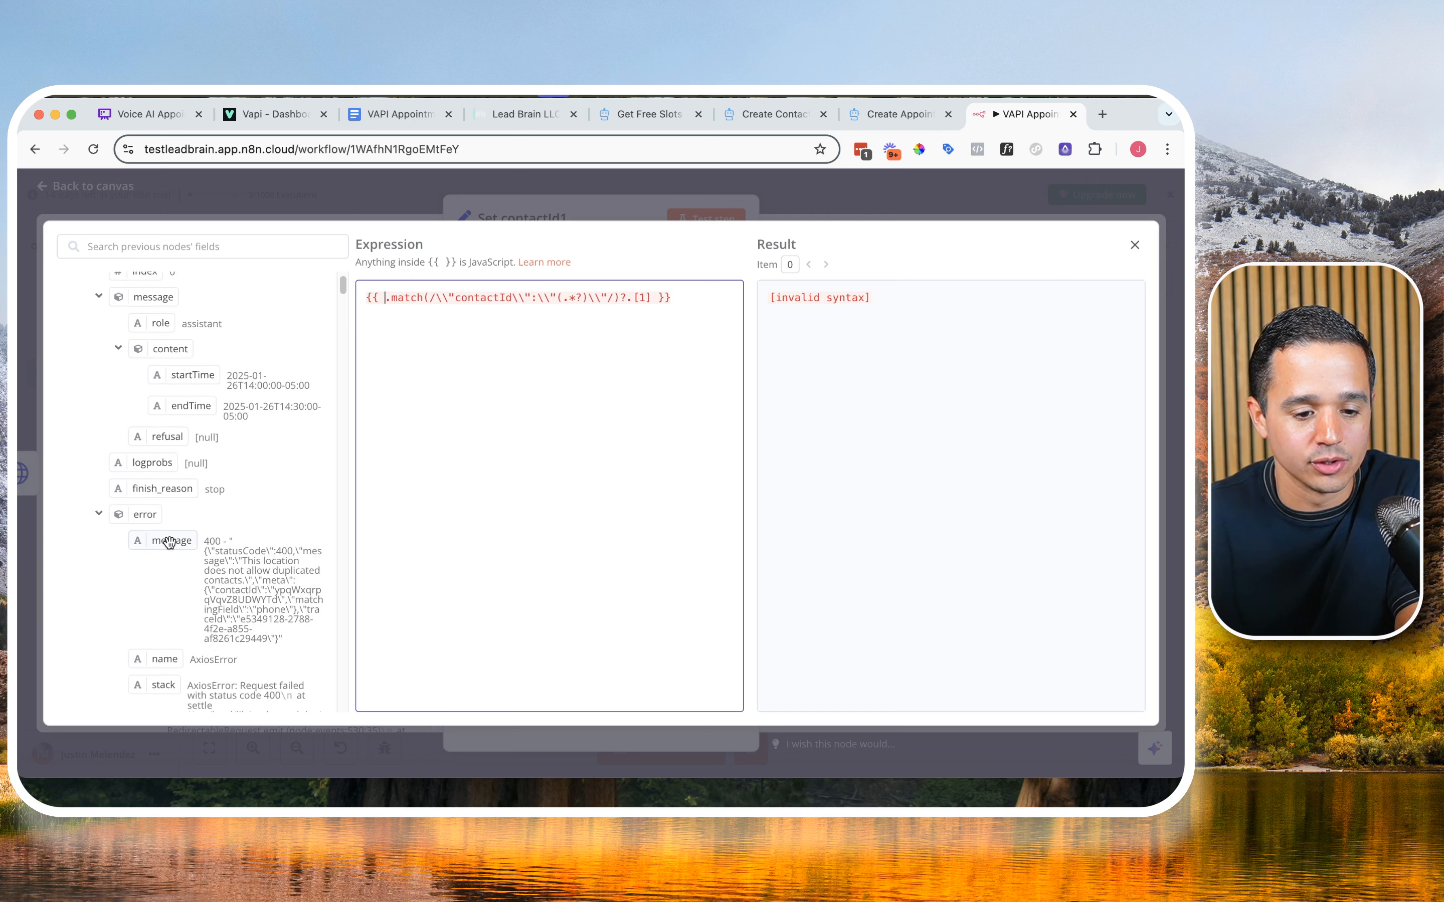
pyautogui.moveTo(169, 542); pyautogui.dragTo(387, 302)
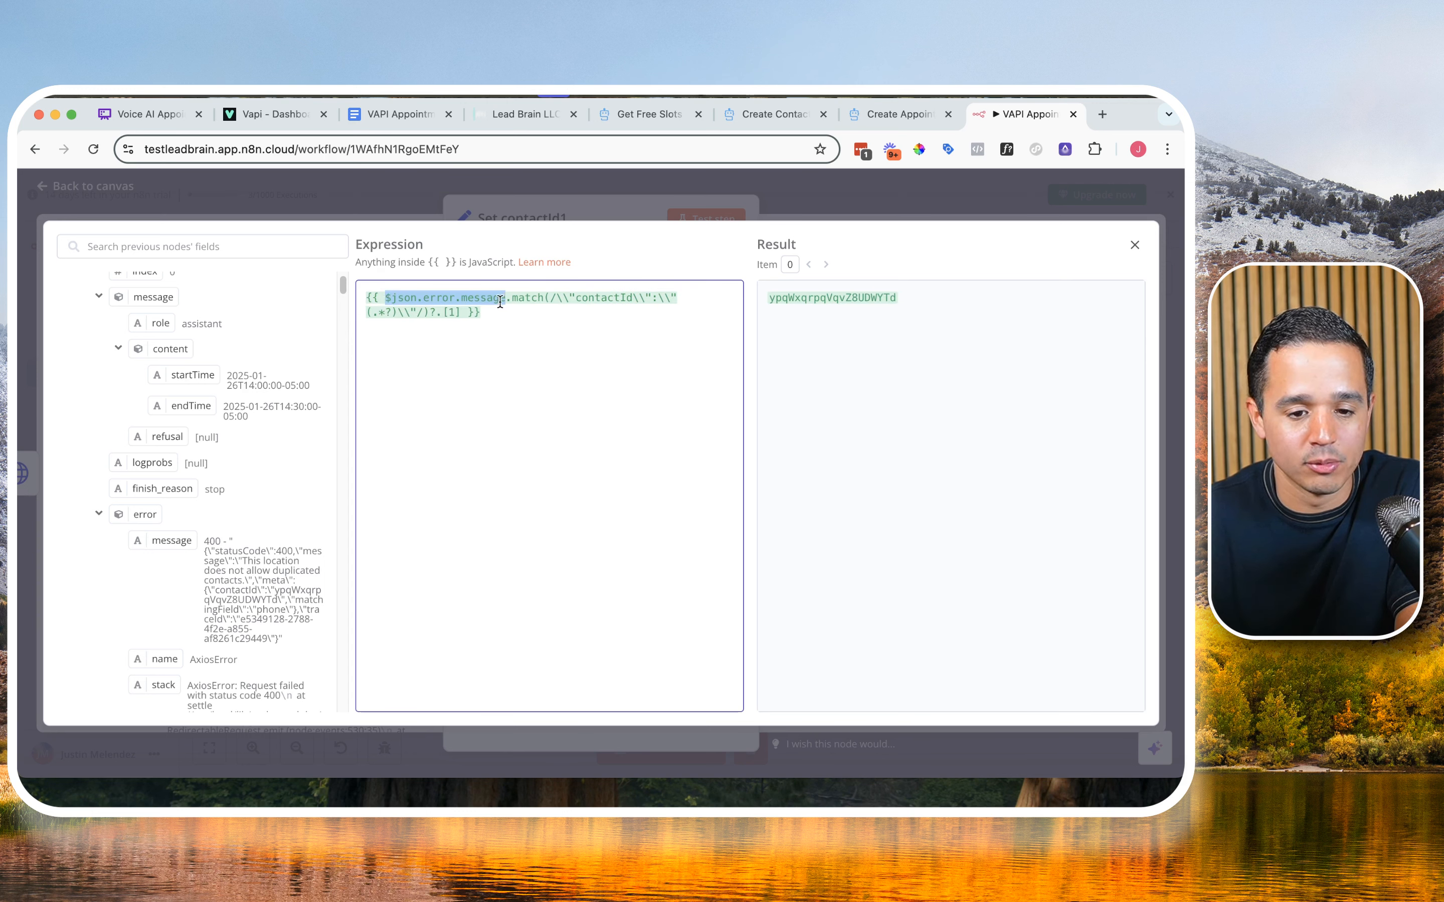
pyautogui.moveTo(528, 297); pyautogui.dragTo(522, 310)
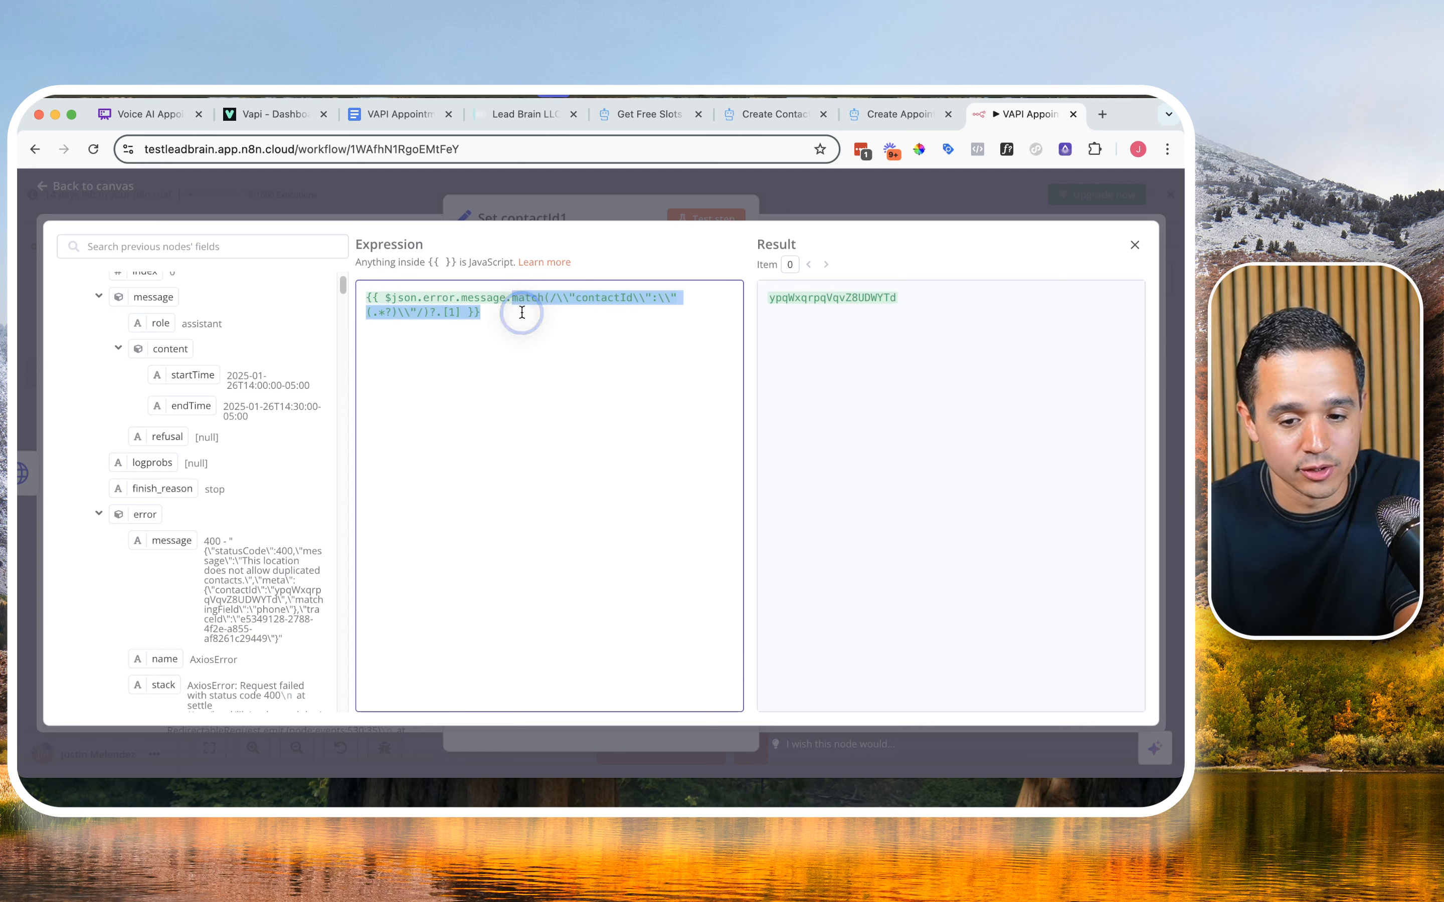
# Step: Test the Set contactId1 node with the regex expression and connect its output to the Book Appt node
pyautogui.click(847, 297)
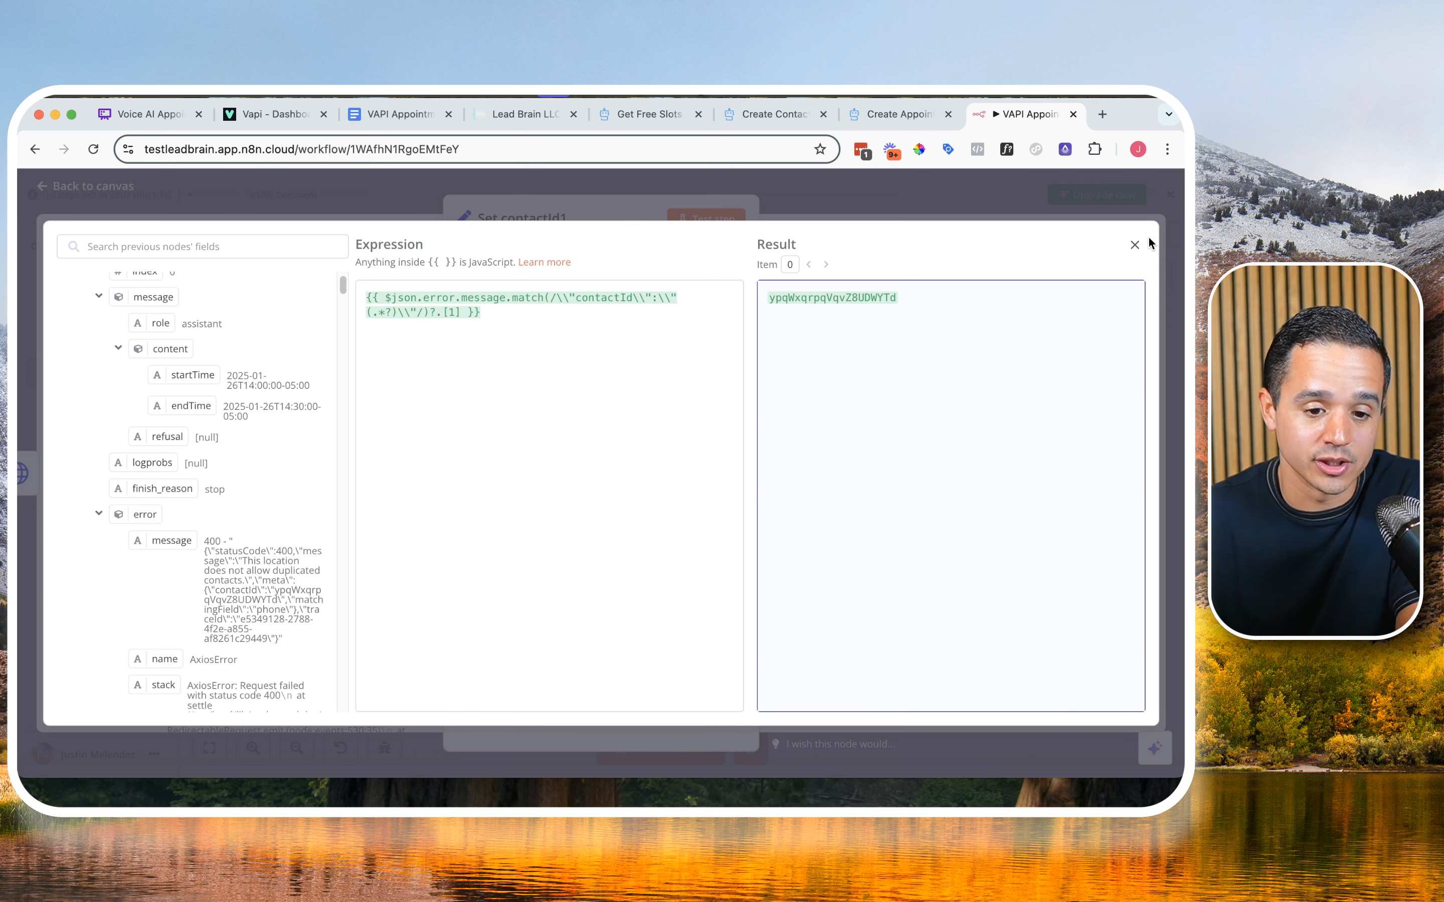
pyautogui.click(1134, 245)
pyautogui.click(727, 217)
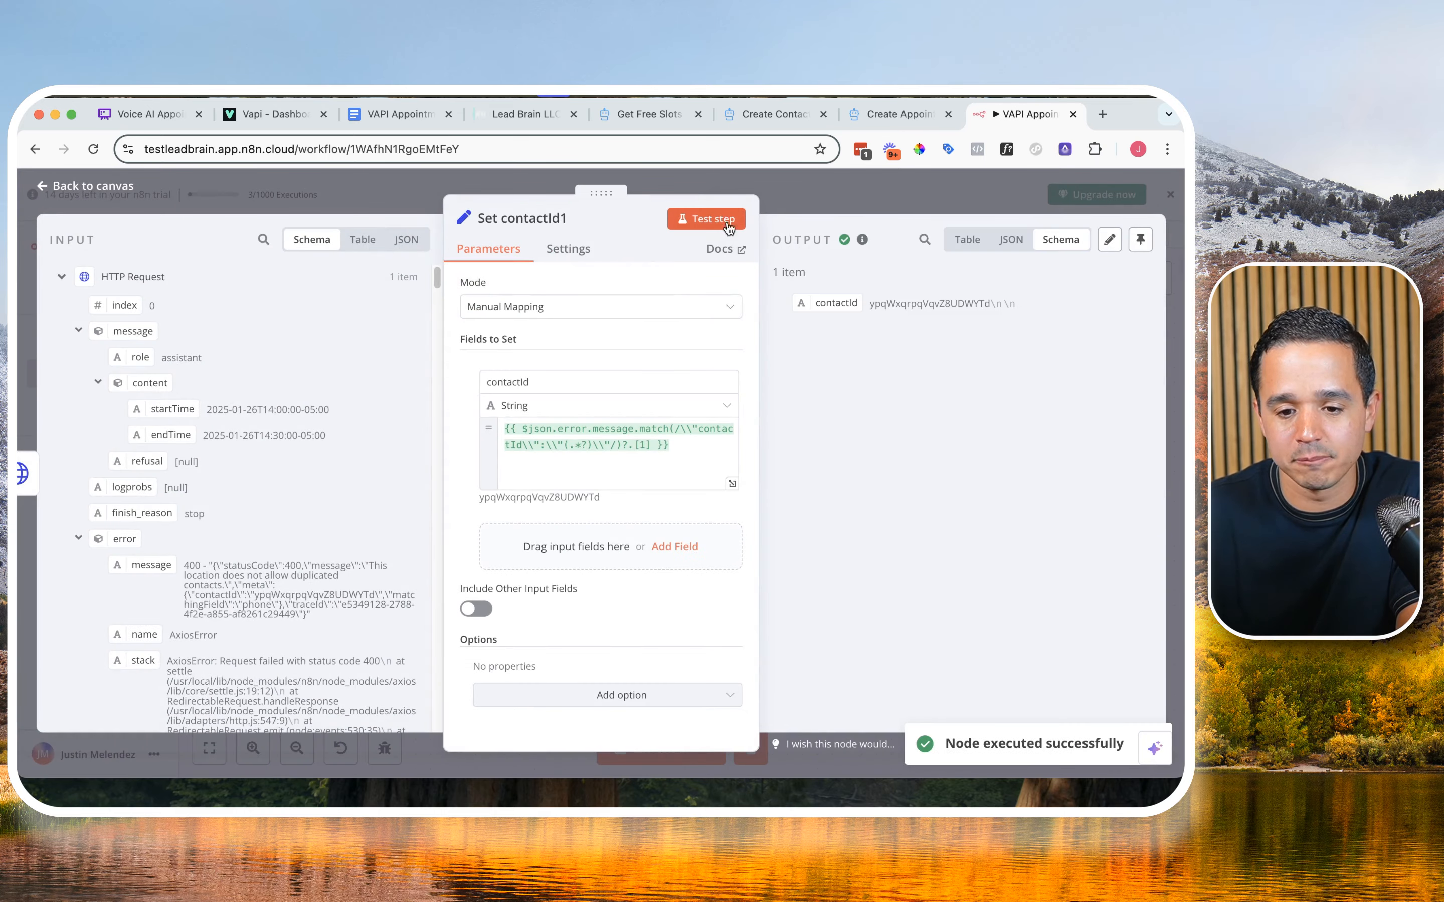
pyautogui.click(906, 189)
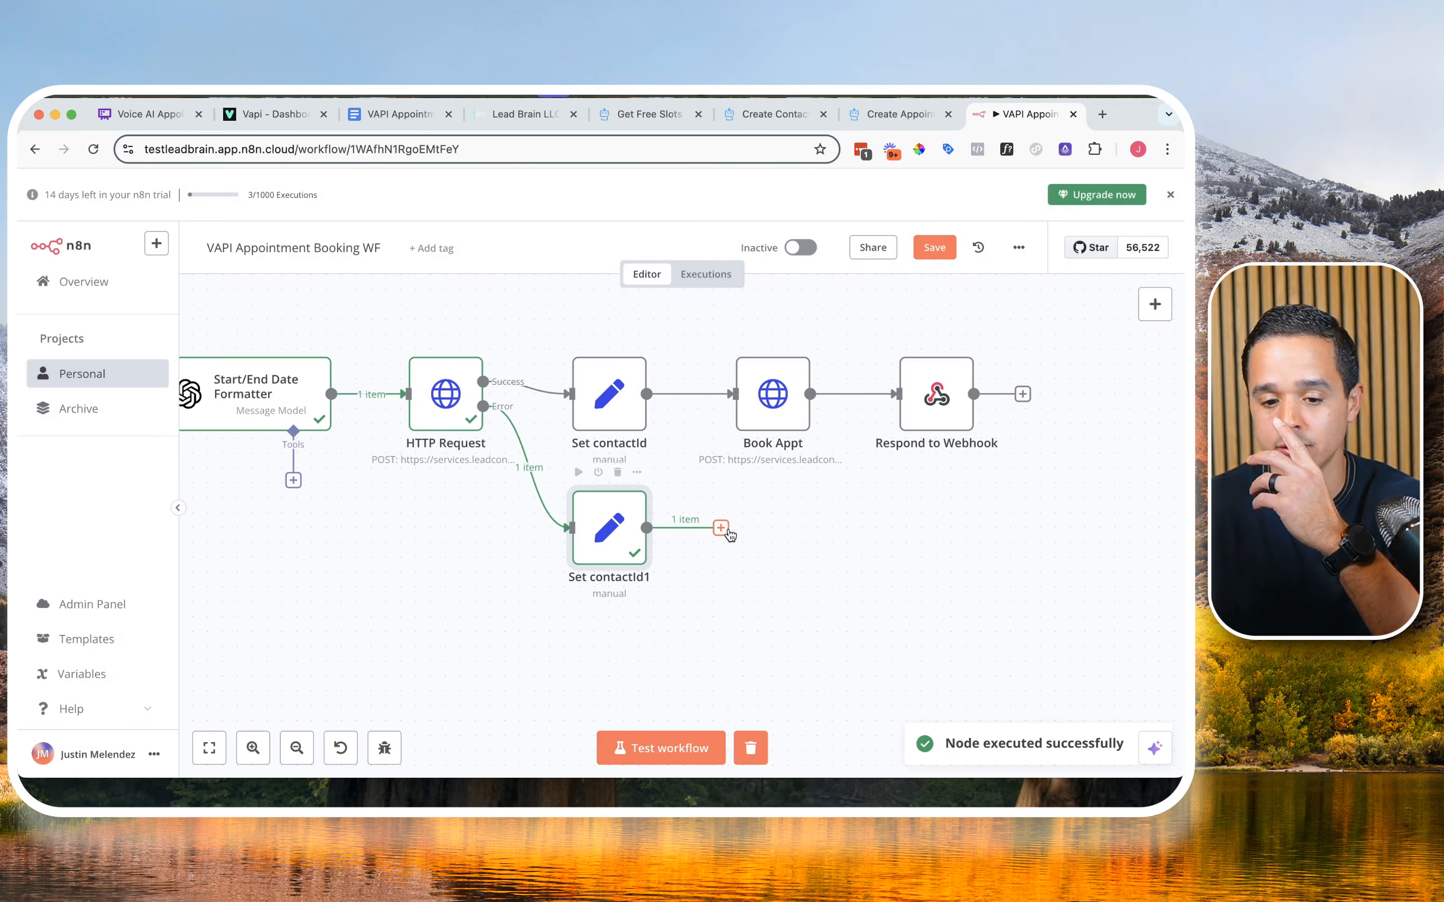
pyautogui.moveTo(721, 529); pyautogui.dragTo(728, 425)
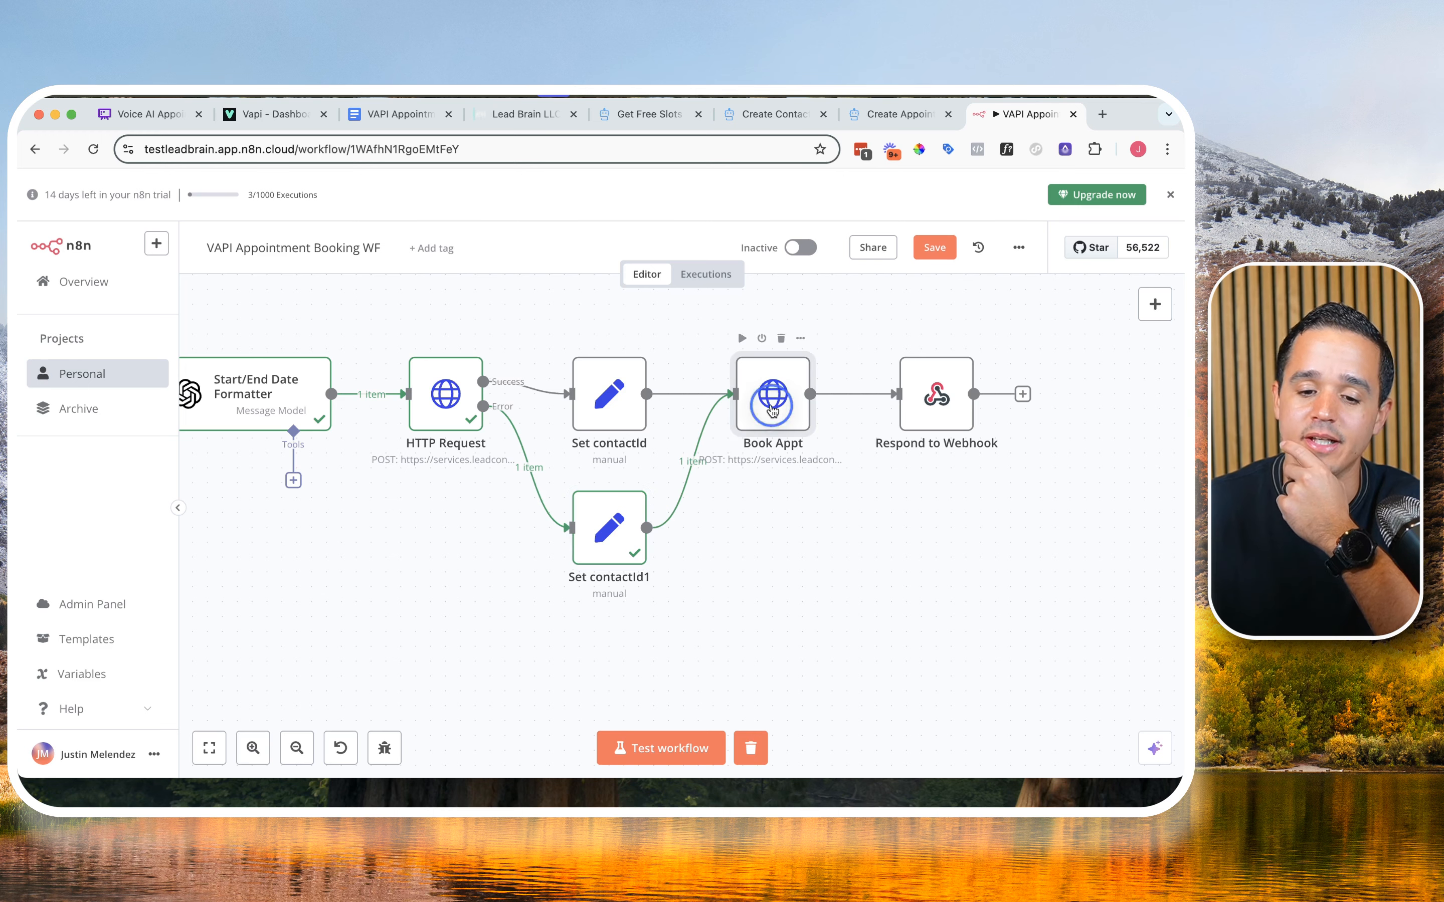
# Step: Set the Book Appt node's On Error behaviour to Continue (using error output)
pyautogui.doubleClick(766, 420)
pyautogui.scroll(-10, 600, 524)
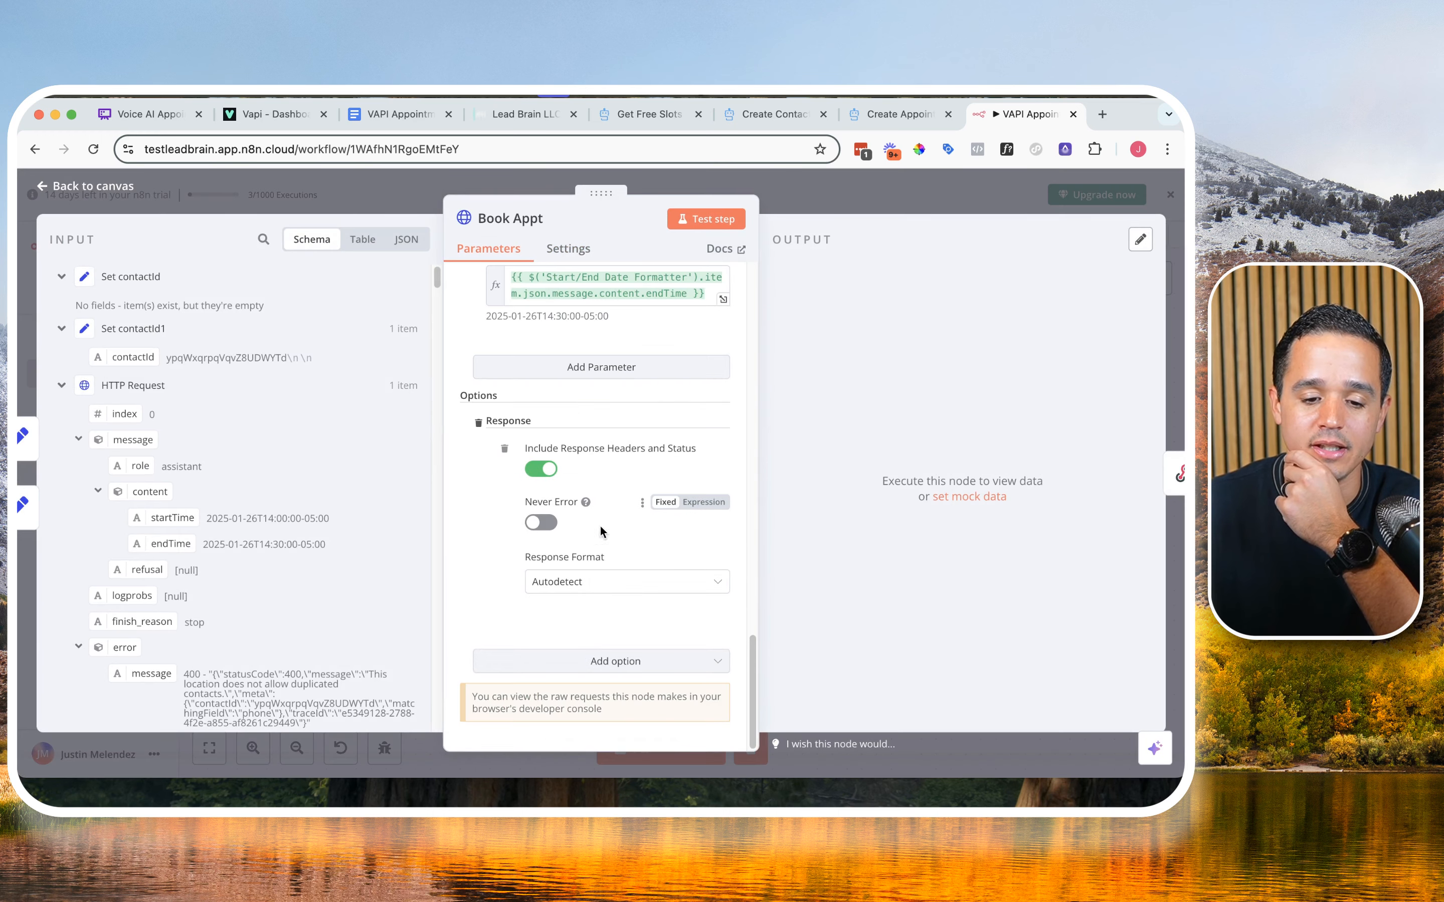
pyautogui.click(567, 251)
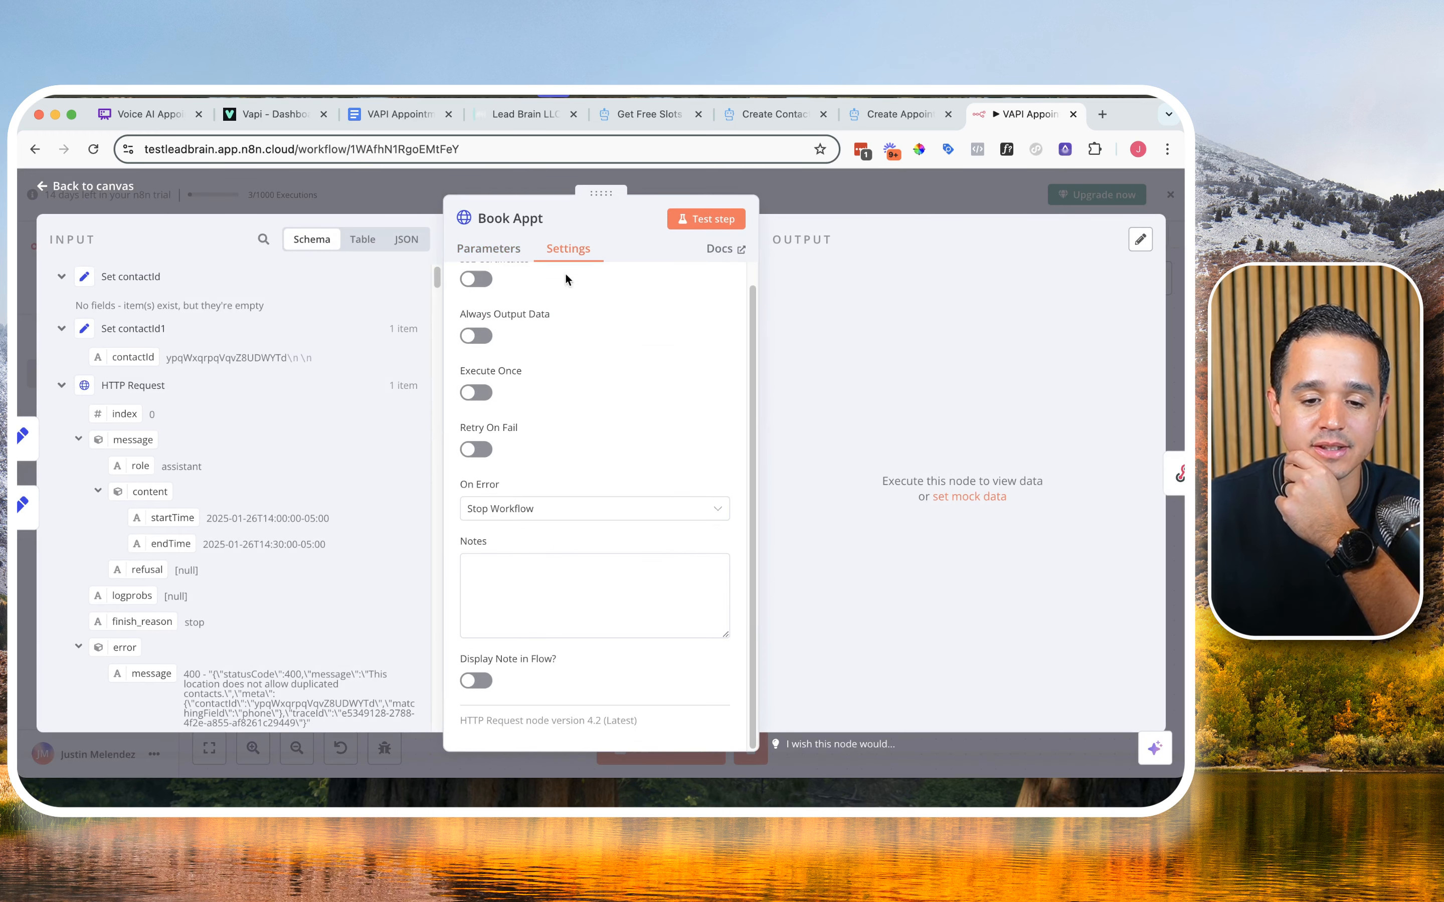
pyautogui.click(515, 510)
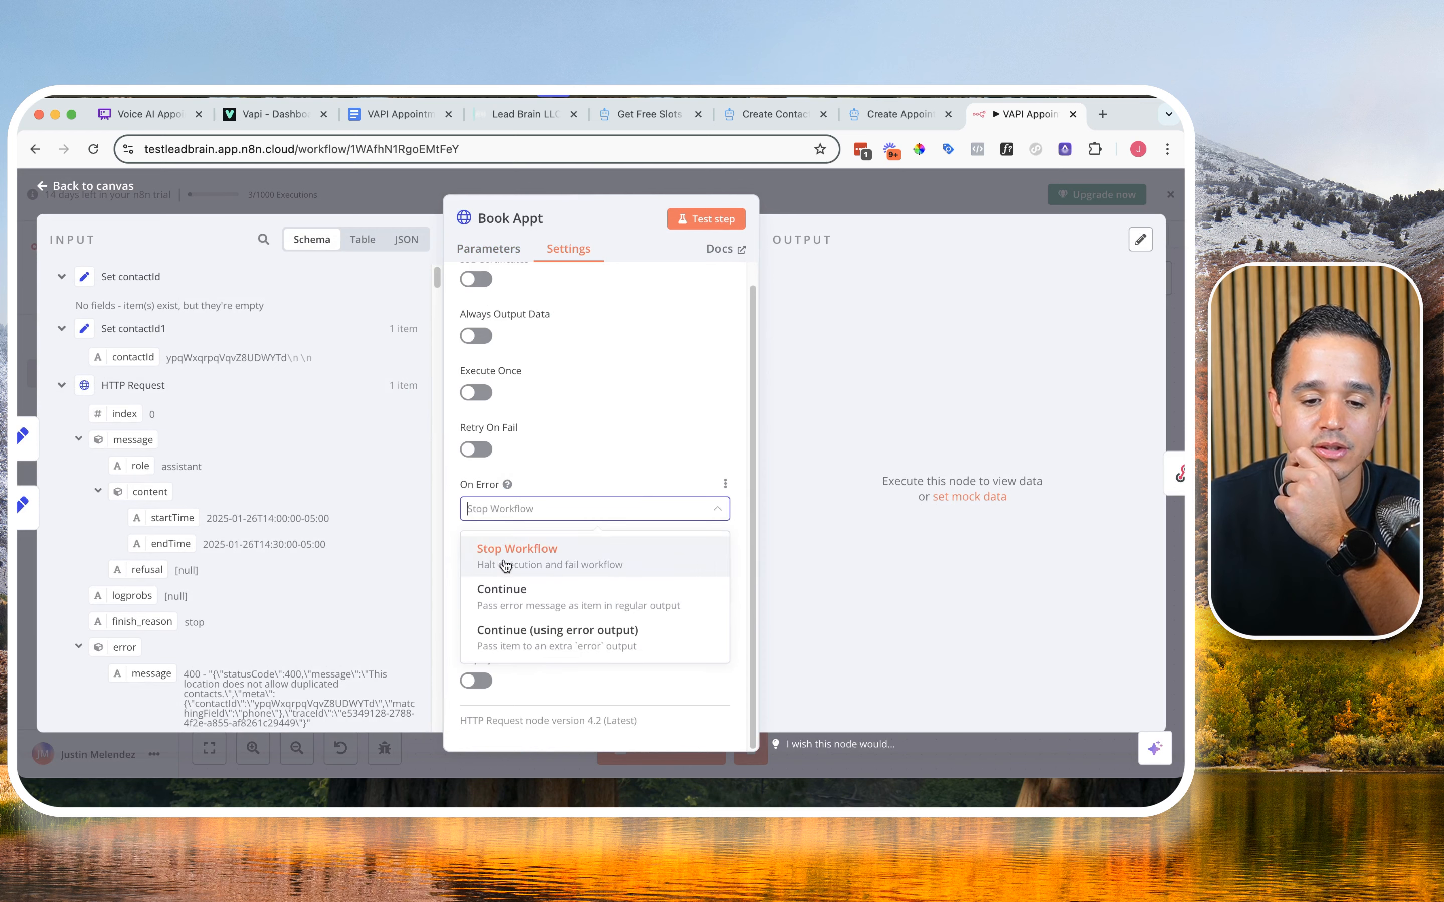
pyautogui.click(511, 636)
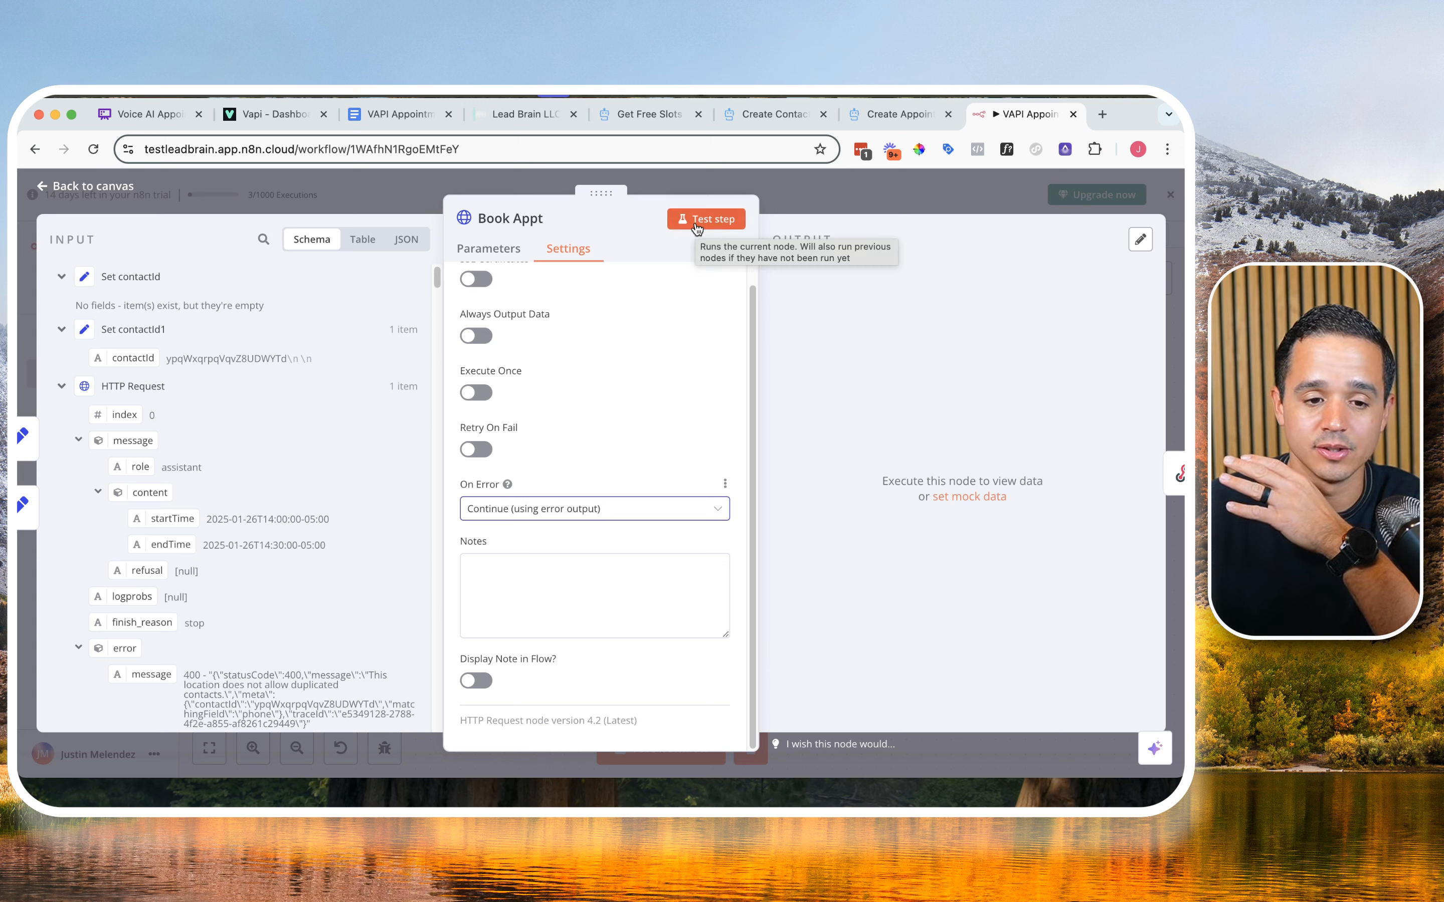
# Step: Test the Book Appt node and check the upcoming appointments in the Lead Brain calendar
pyautogui.click(696, 227)
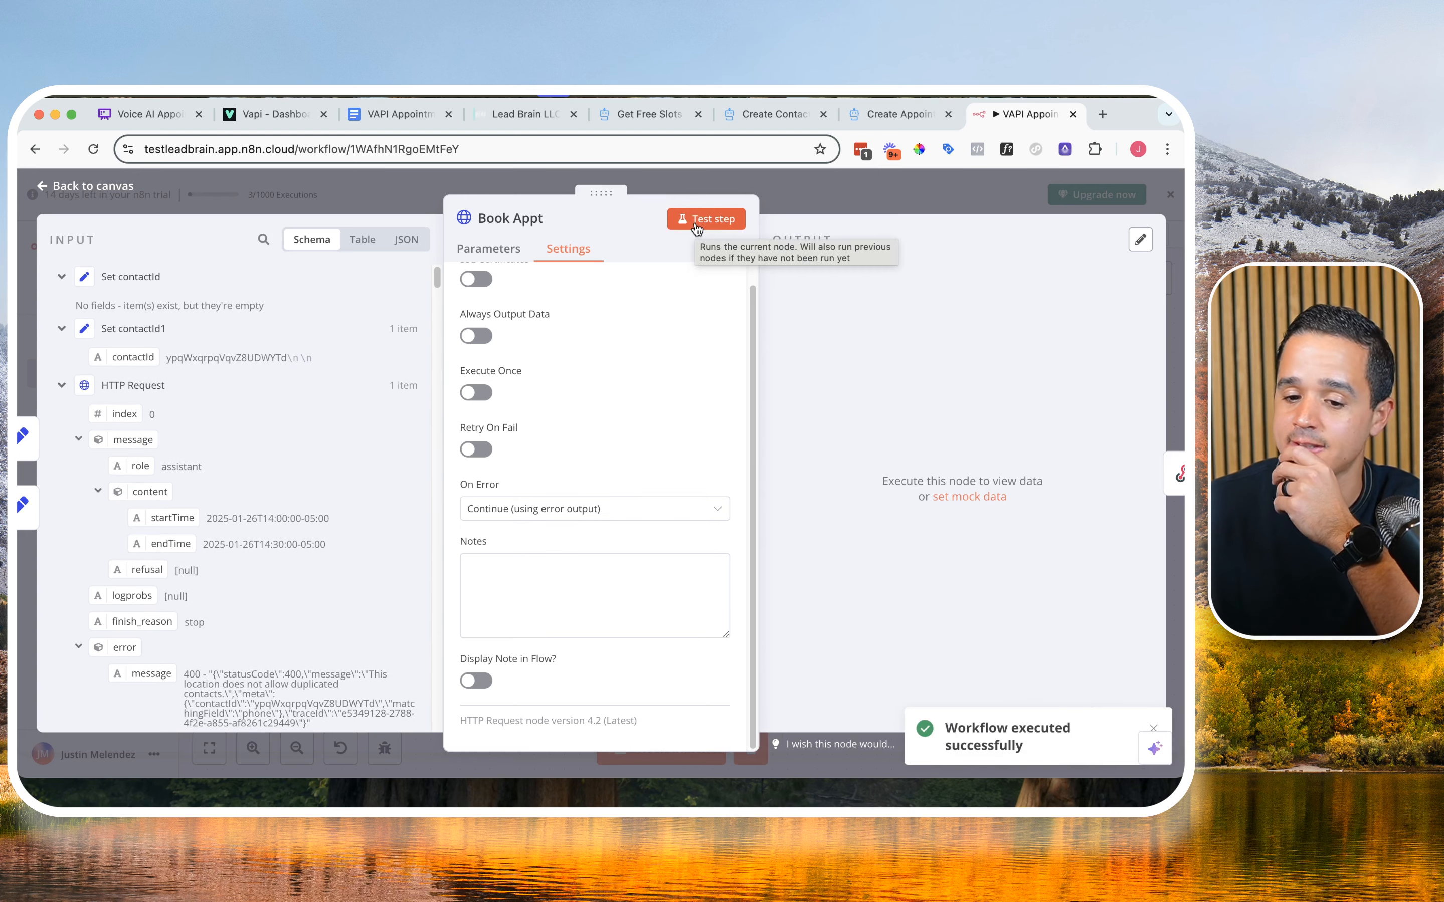
pyautogui.click(732, 188)
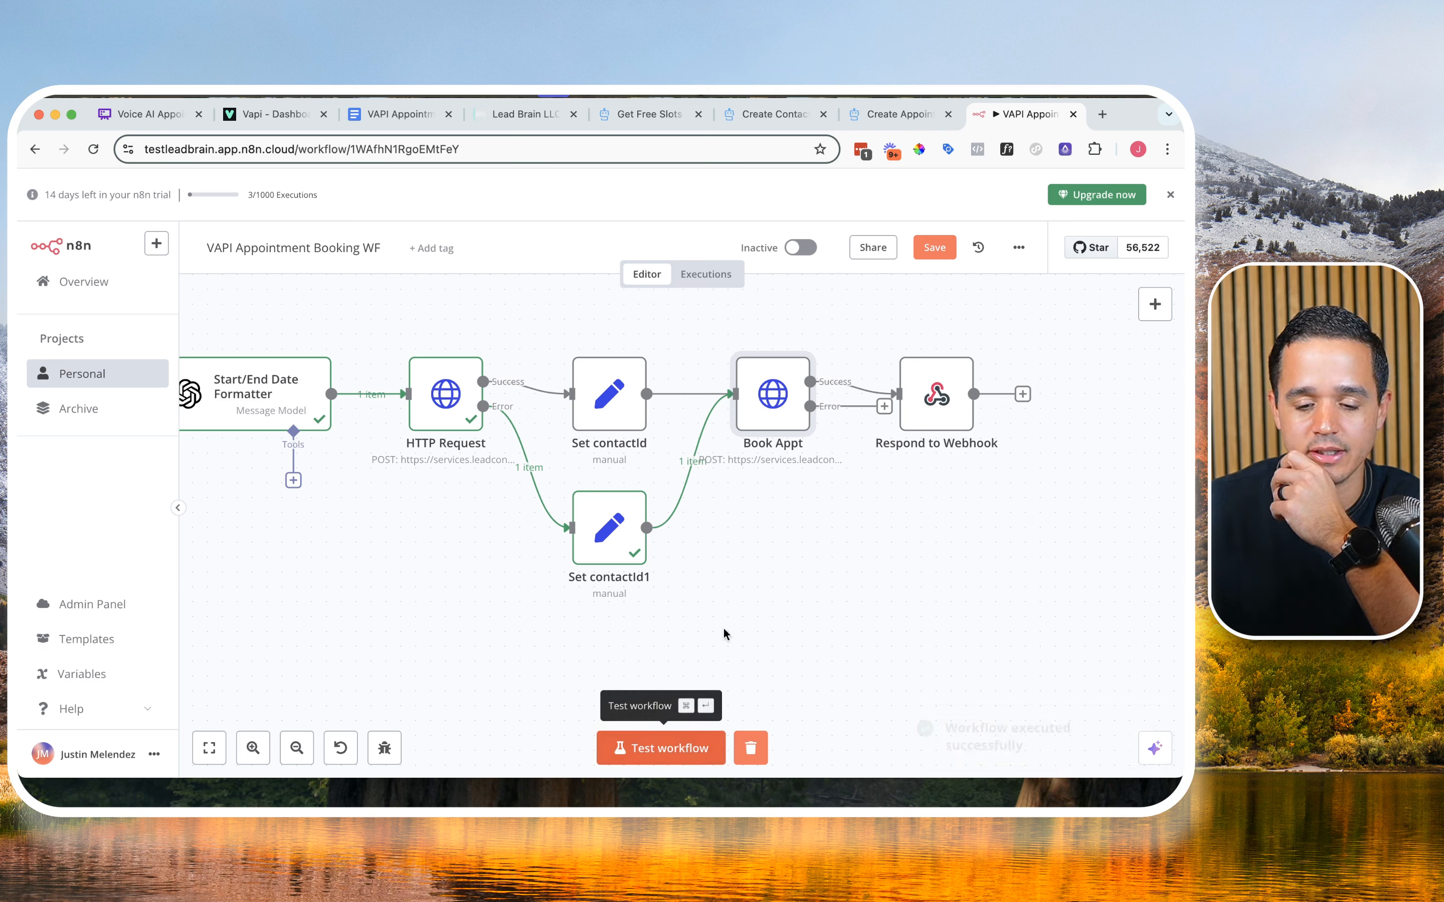
pyautogui.click(660, 751)
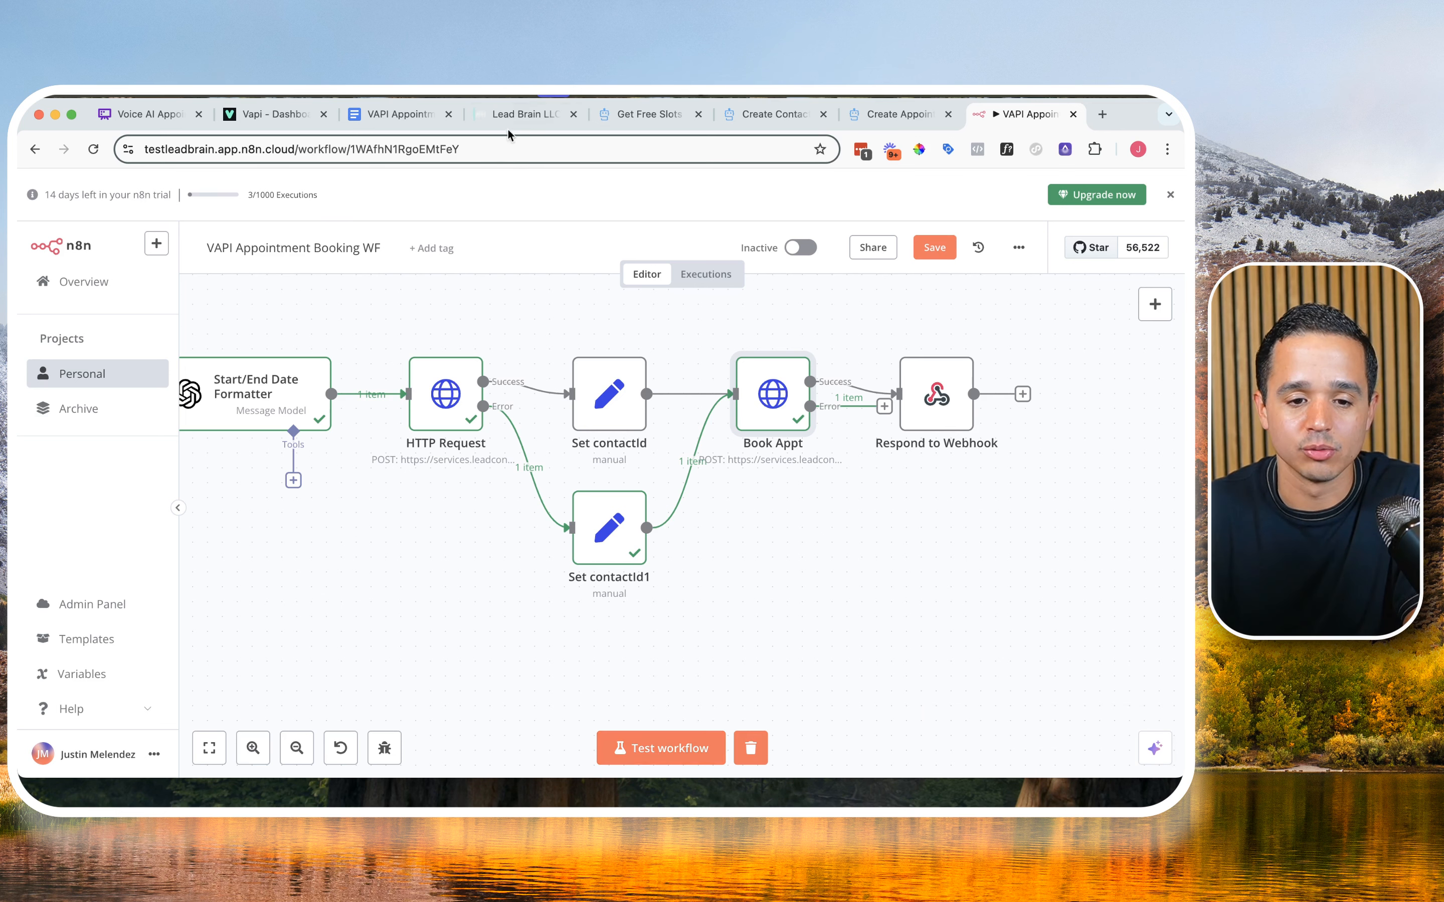
pyautogui.click(514, 115)
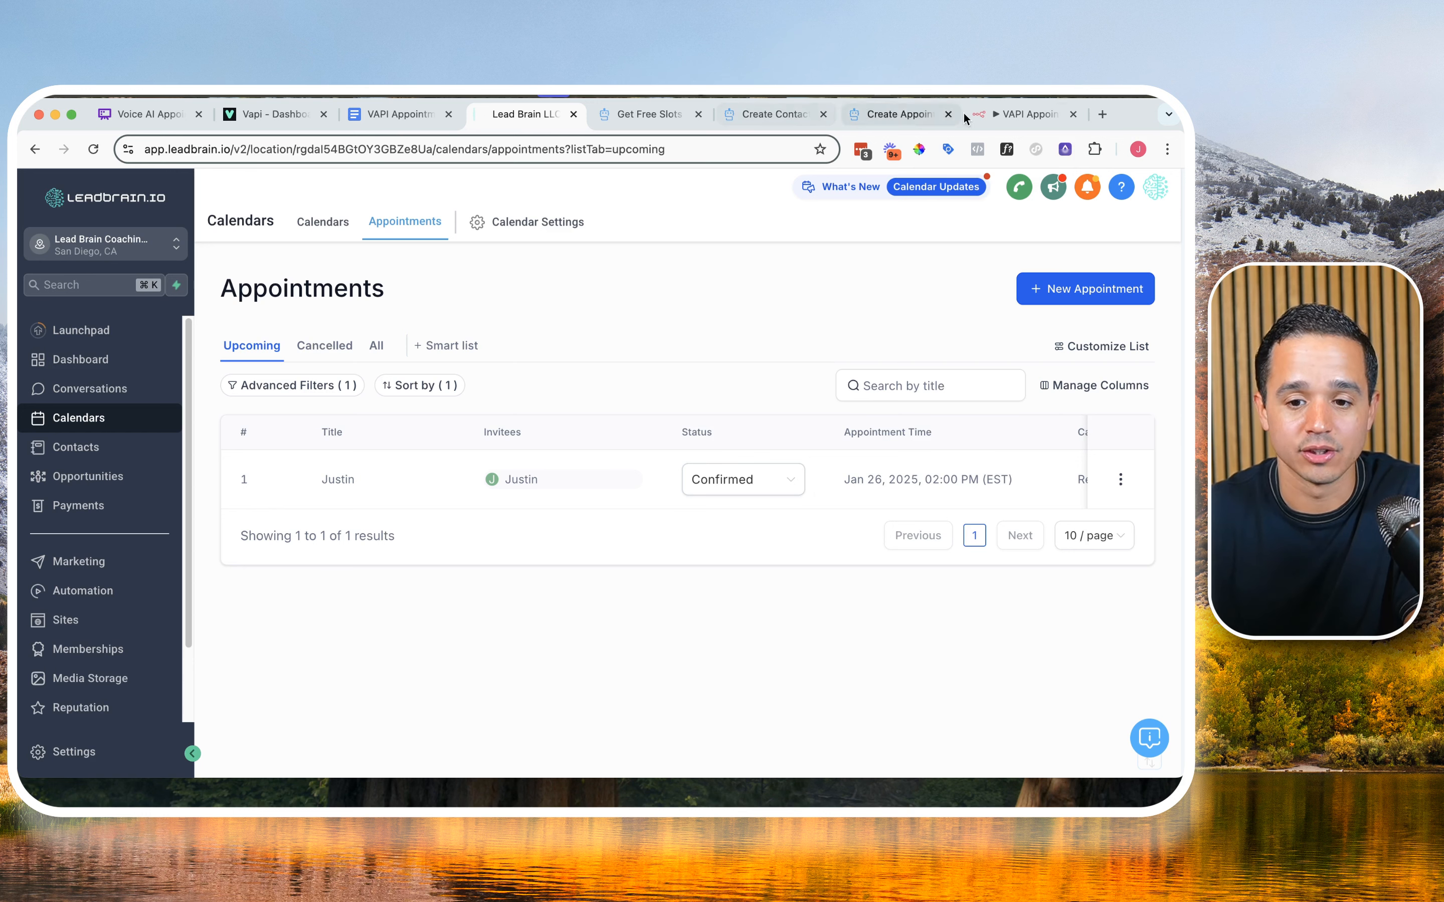
# Step: Return to the n8n workflow and move the Respond to Webhook node up, clear of Book Appt's error output
pyautogui.click(1017, 113)
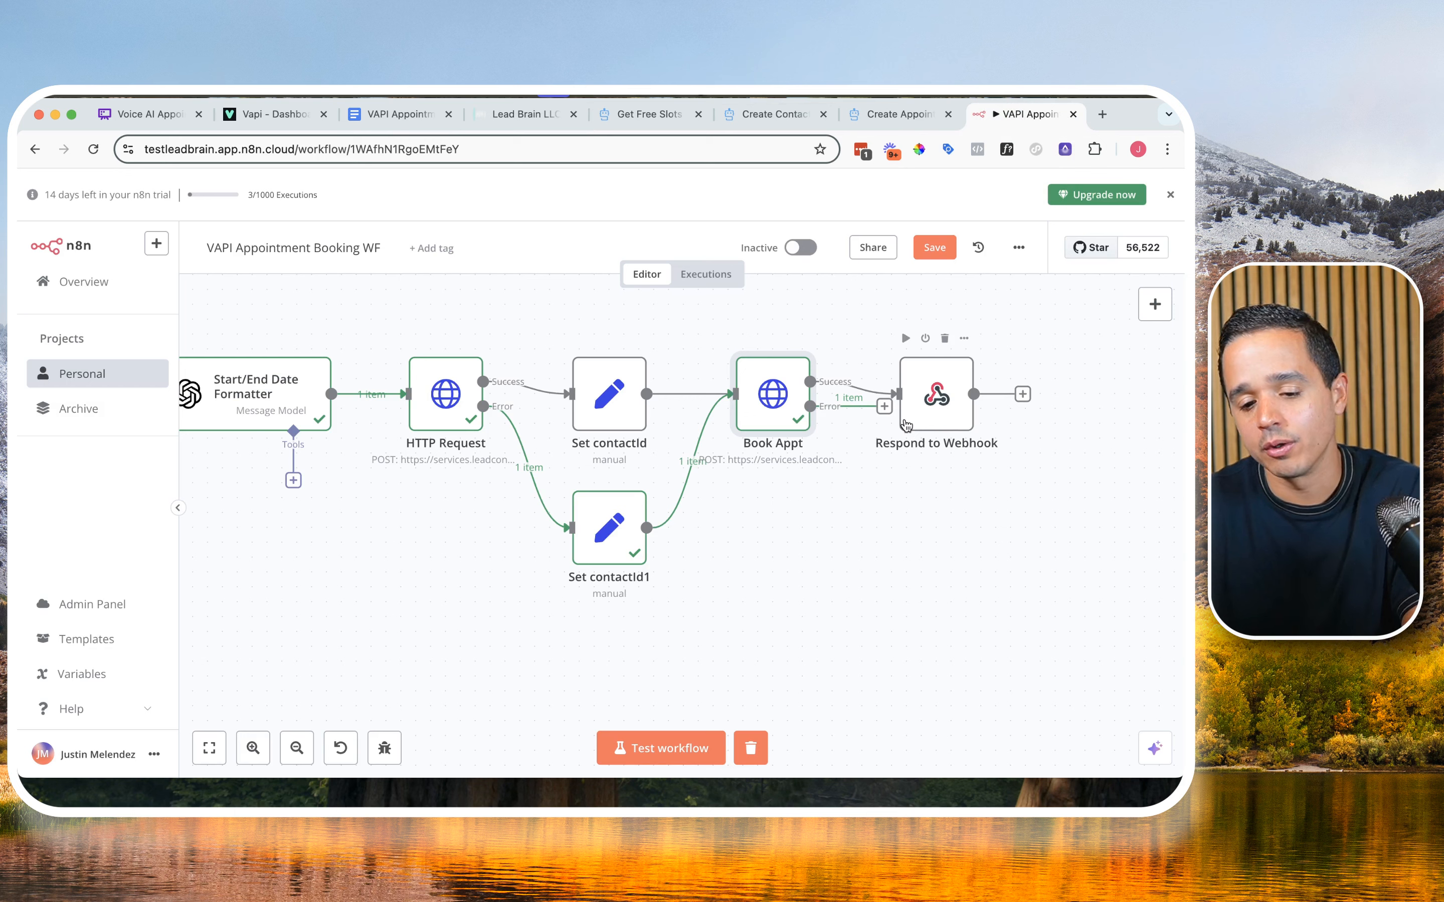
pyautogui.moveTo(934, 405); pyautogui.dragTo(933, 345)
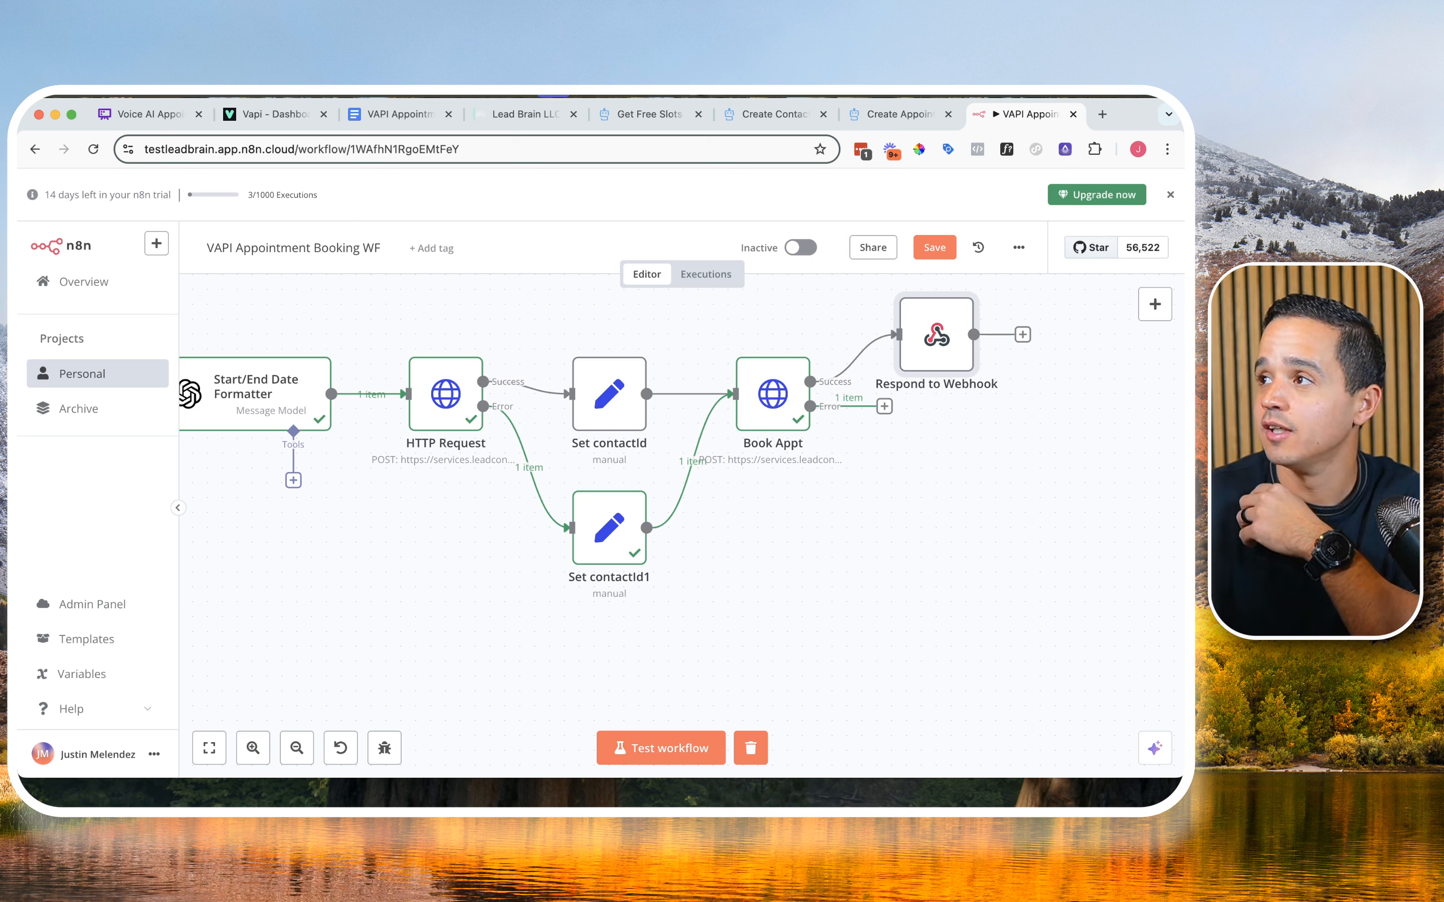
# Step: Place the Get Free Slots documentation beside the n8n workflow and examine the example format of its endDate and startDate parameters
pyautogui.moveTo(640, 118); pyautogui.dragTo(901, 115)
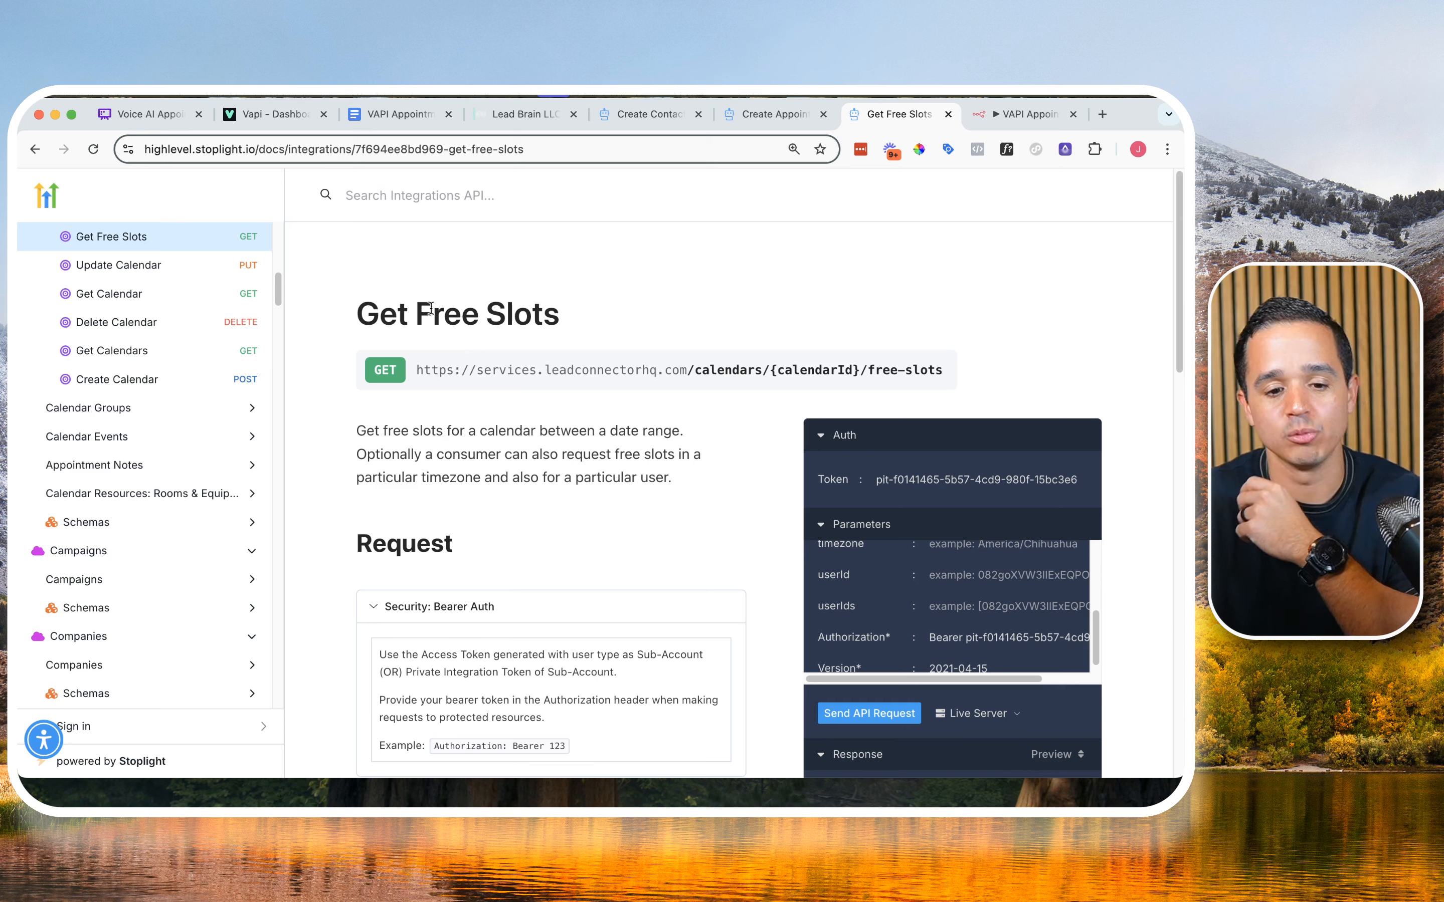
pyautogui.scroll(-4, 527, 357)
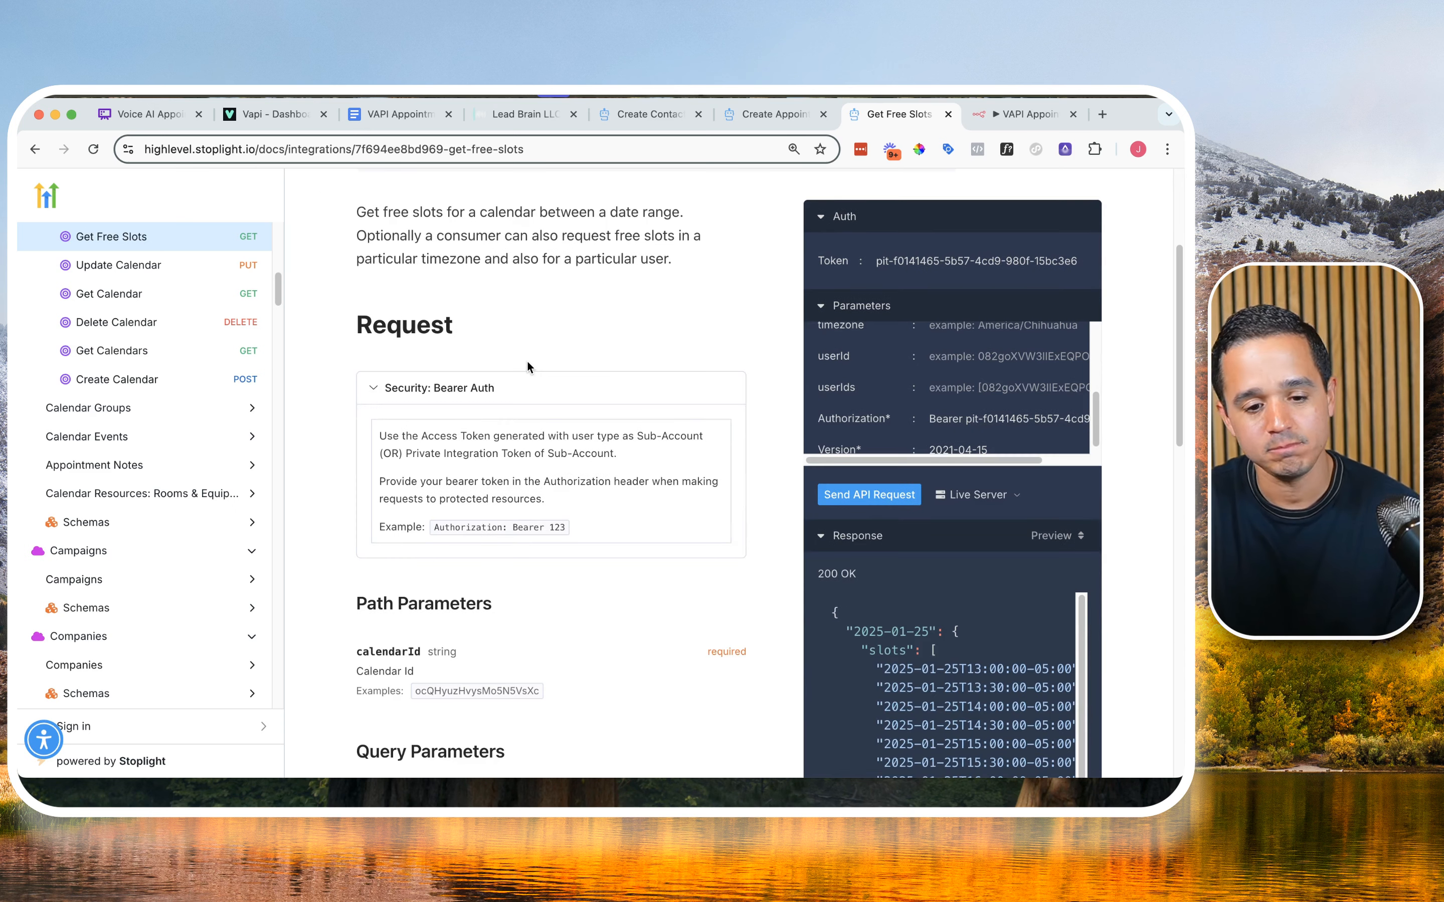
pyautogui.scroll(-15, 527, 360)
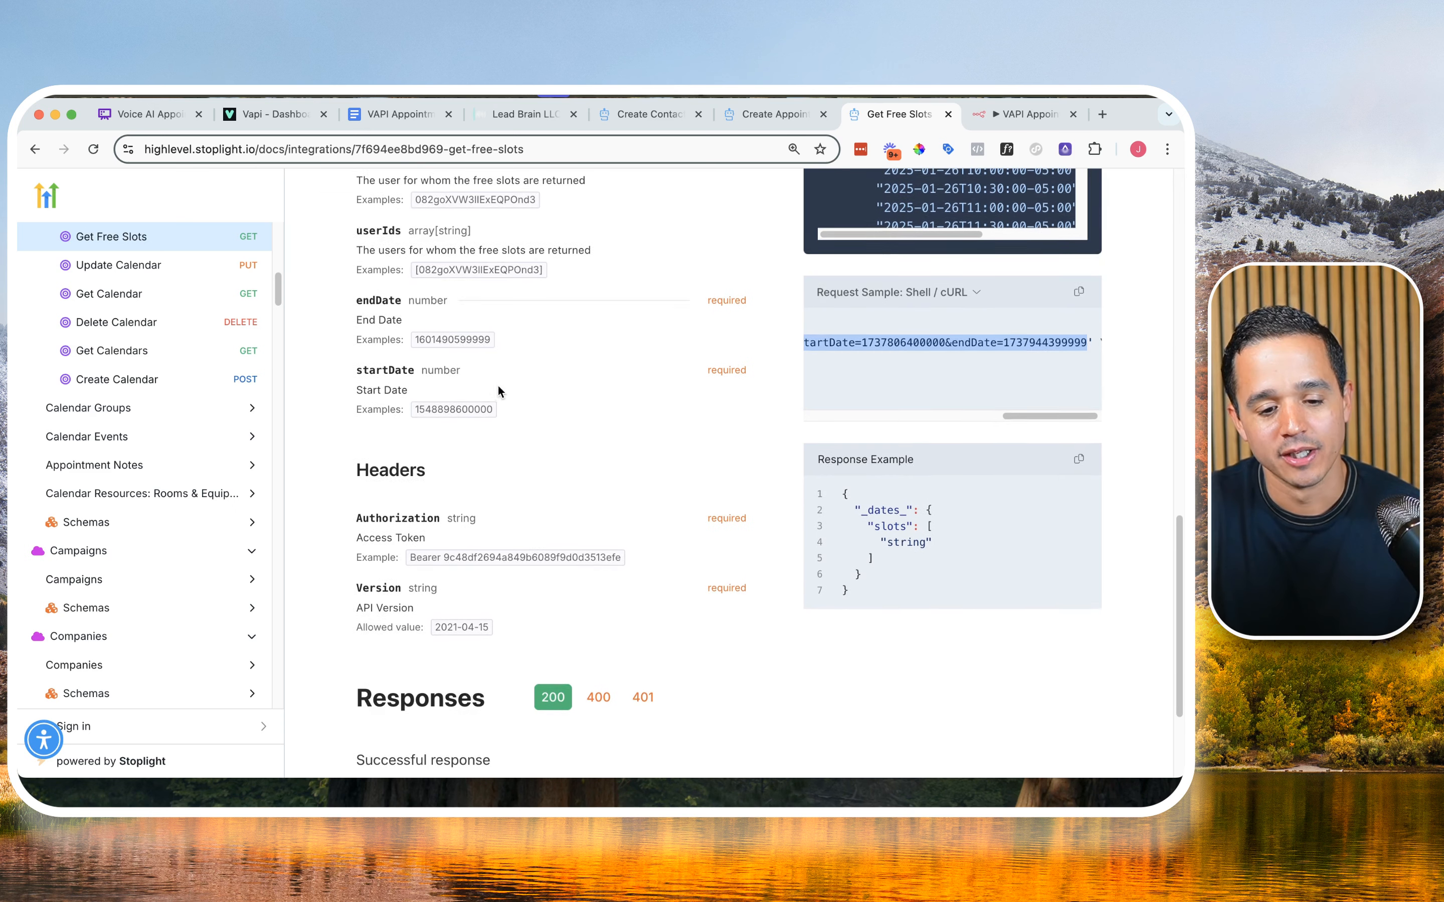
pyautogui.doubleClick(434, 339)
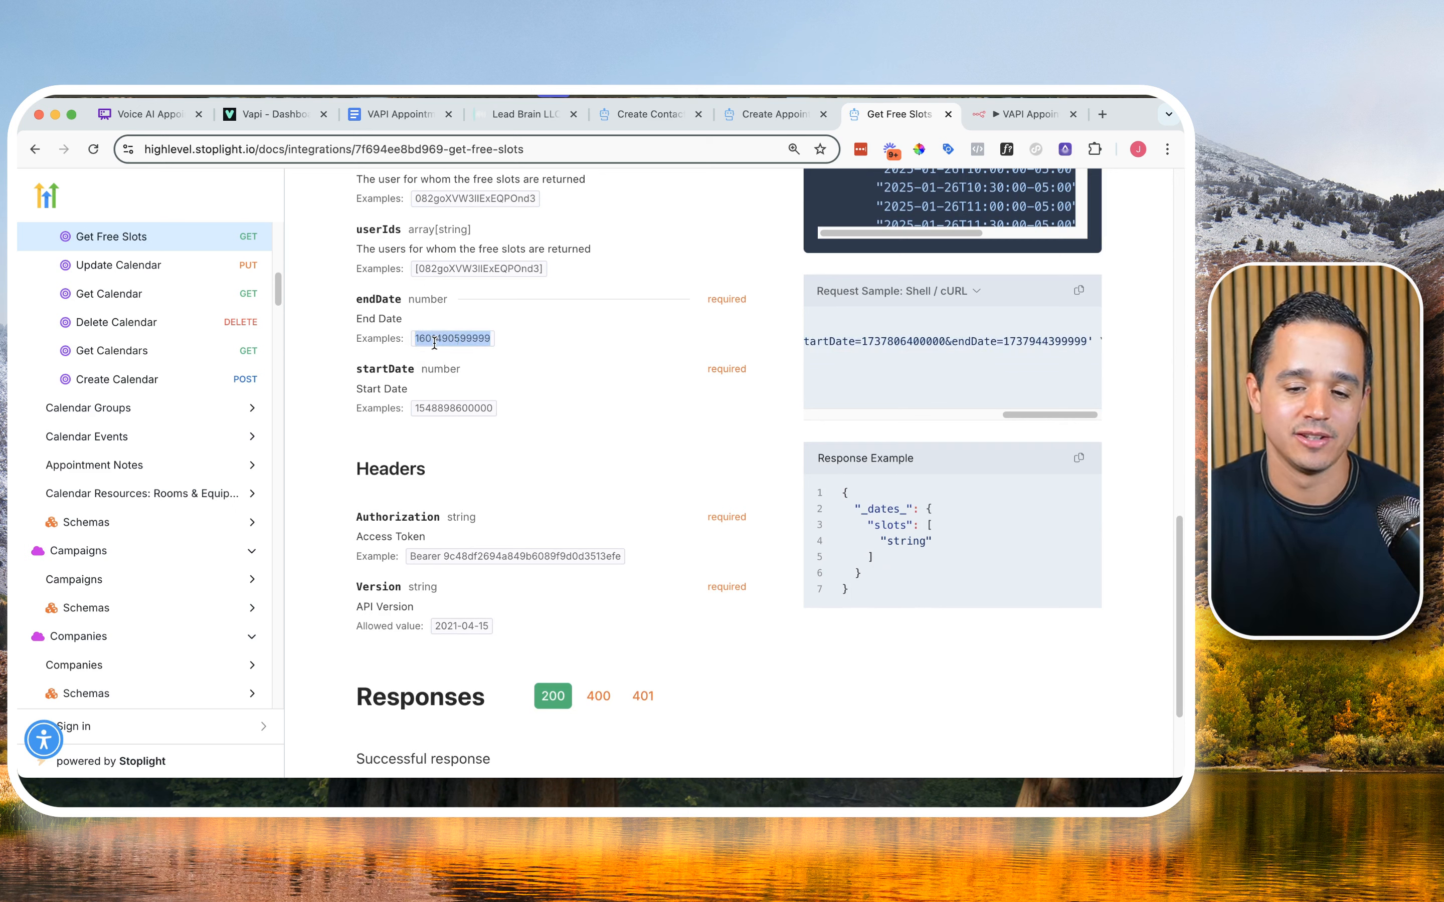
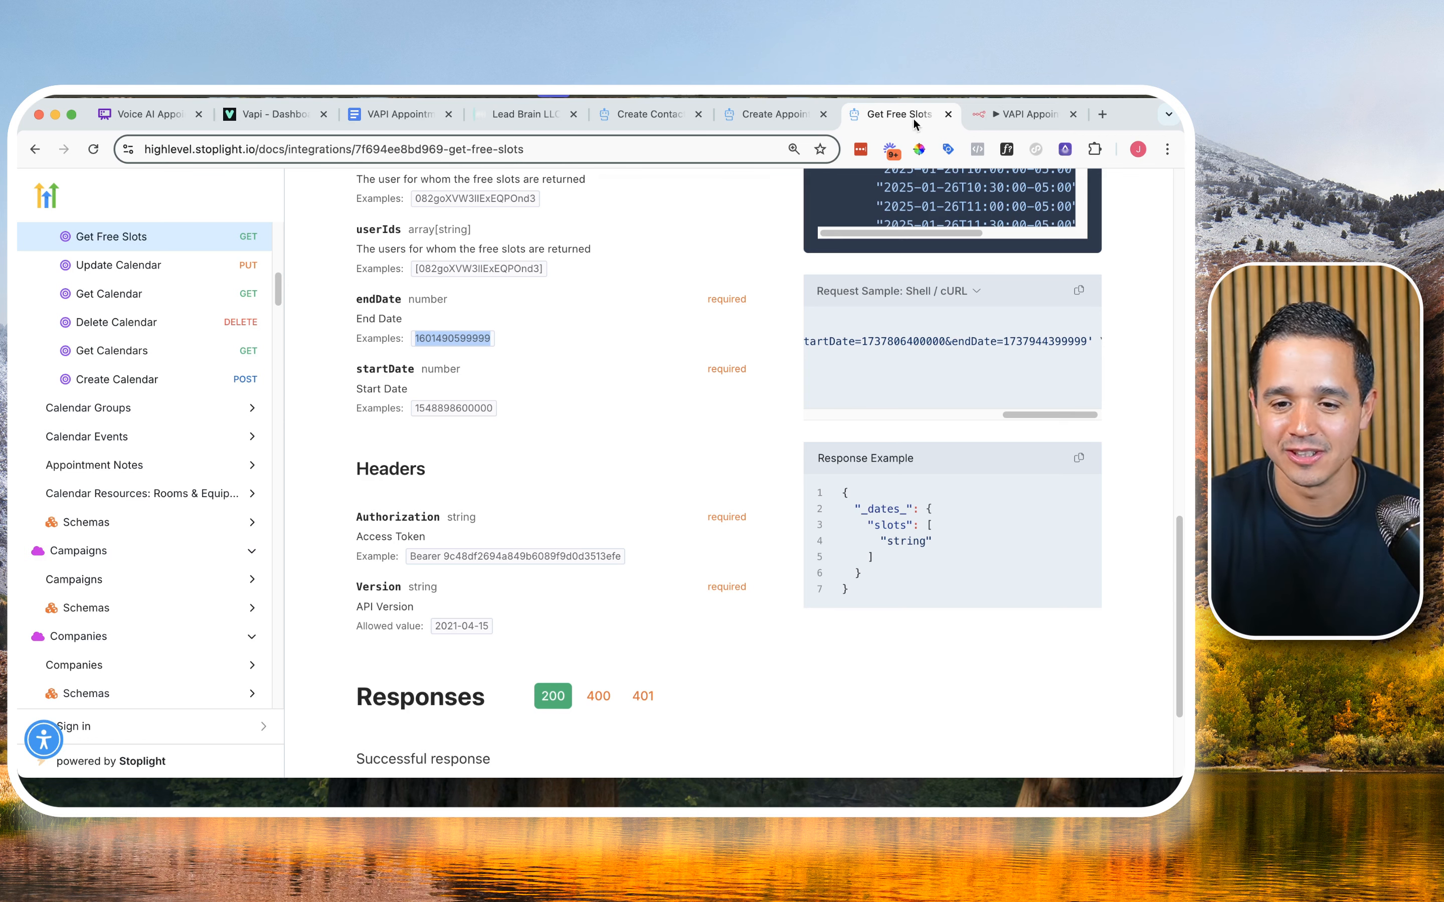
# Step: Return to the n8n workflow and add an OpenAI Message a model node to Book Appt's error output
pyautogui.click(975, 116)
pyautogui.click(884, 407)
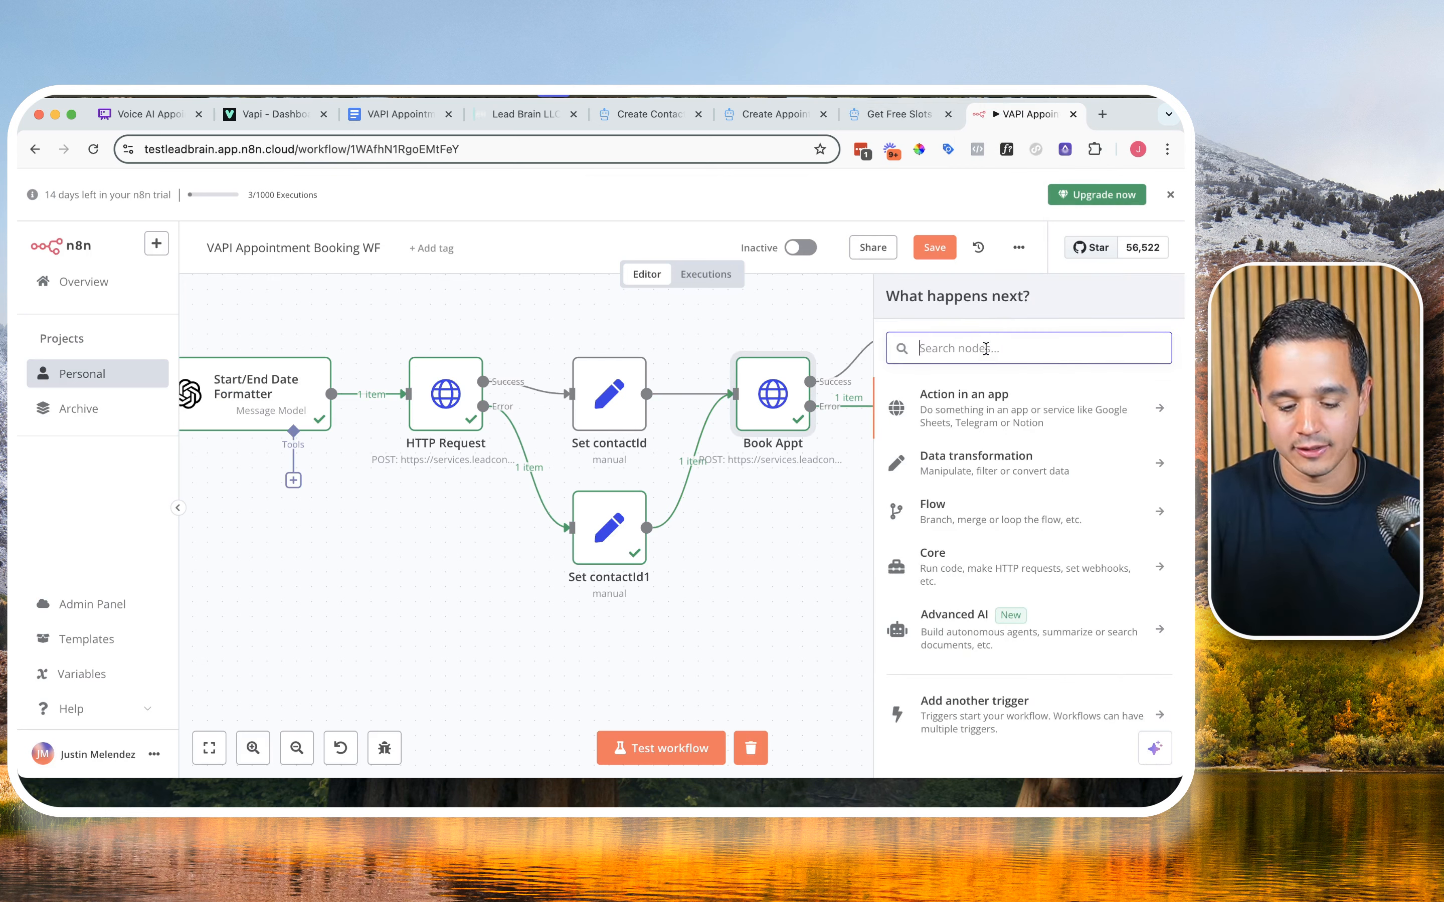
pyautogui.write('open')
pyautogui.click(983, 400)
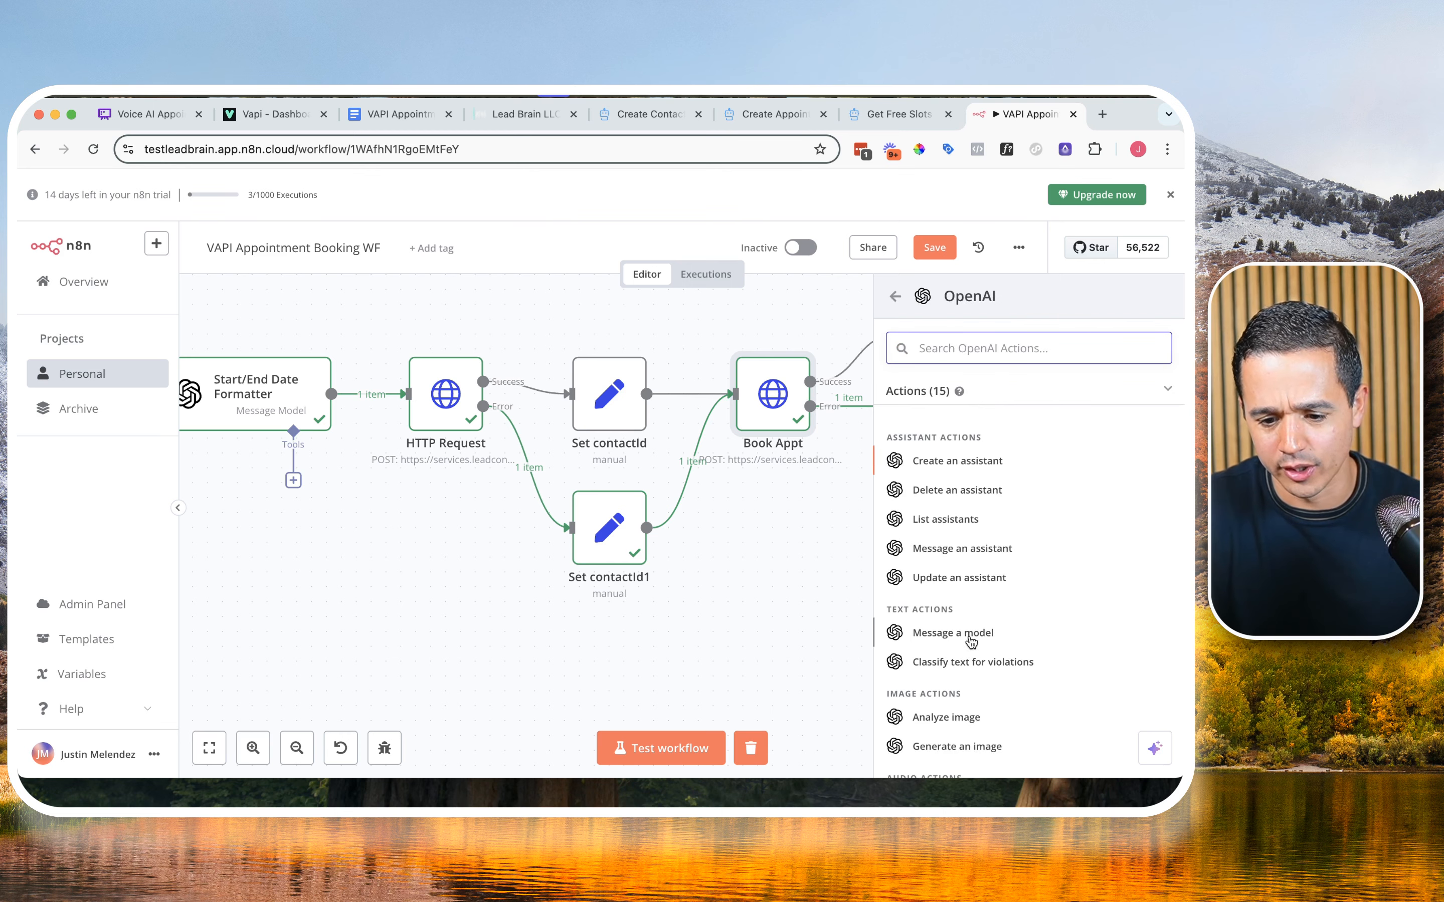
pyautogui.click(971, 634)
# Step: Rename the new OpenAI node as Epoch Formatter
pyautogui.click(494, 220)
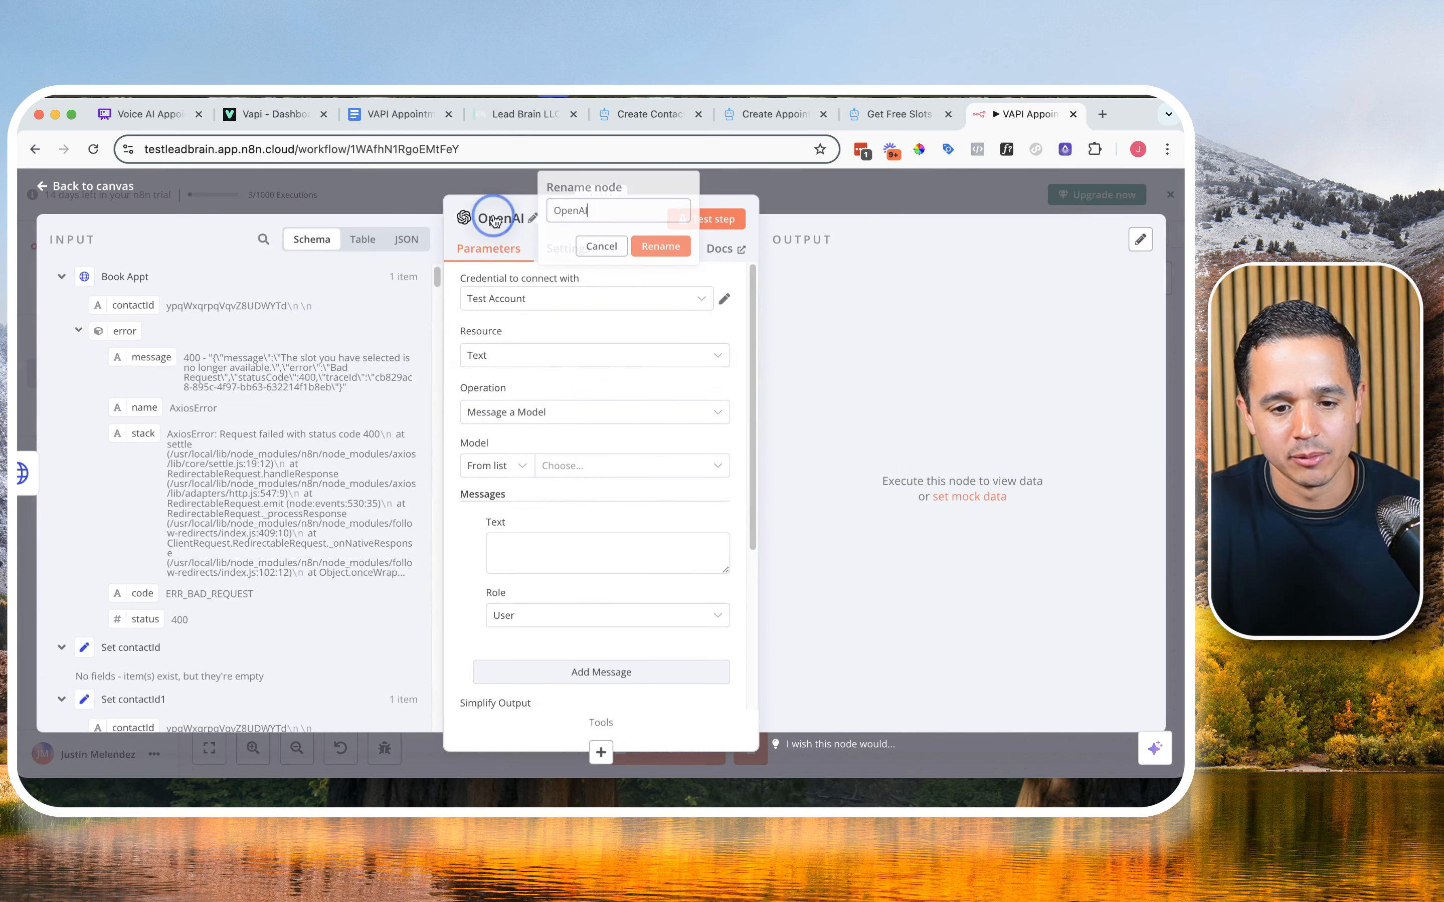
pyautogui.doubleClick(583, 212)
pyautogui.write('Epoch Formatter')
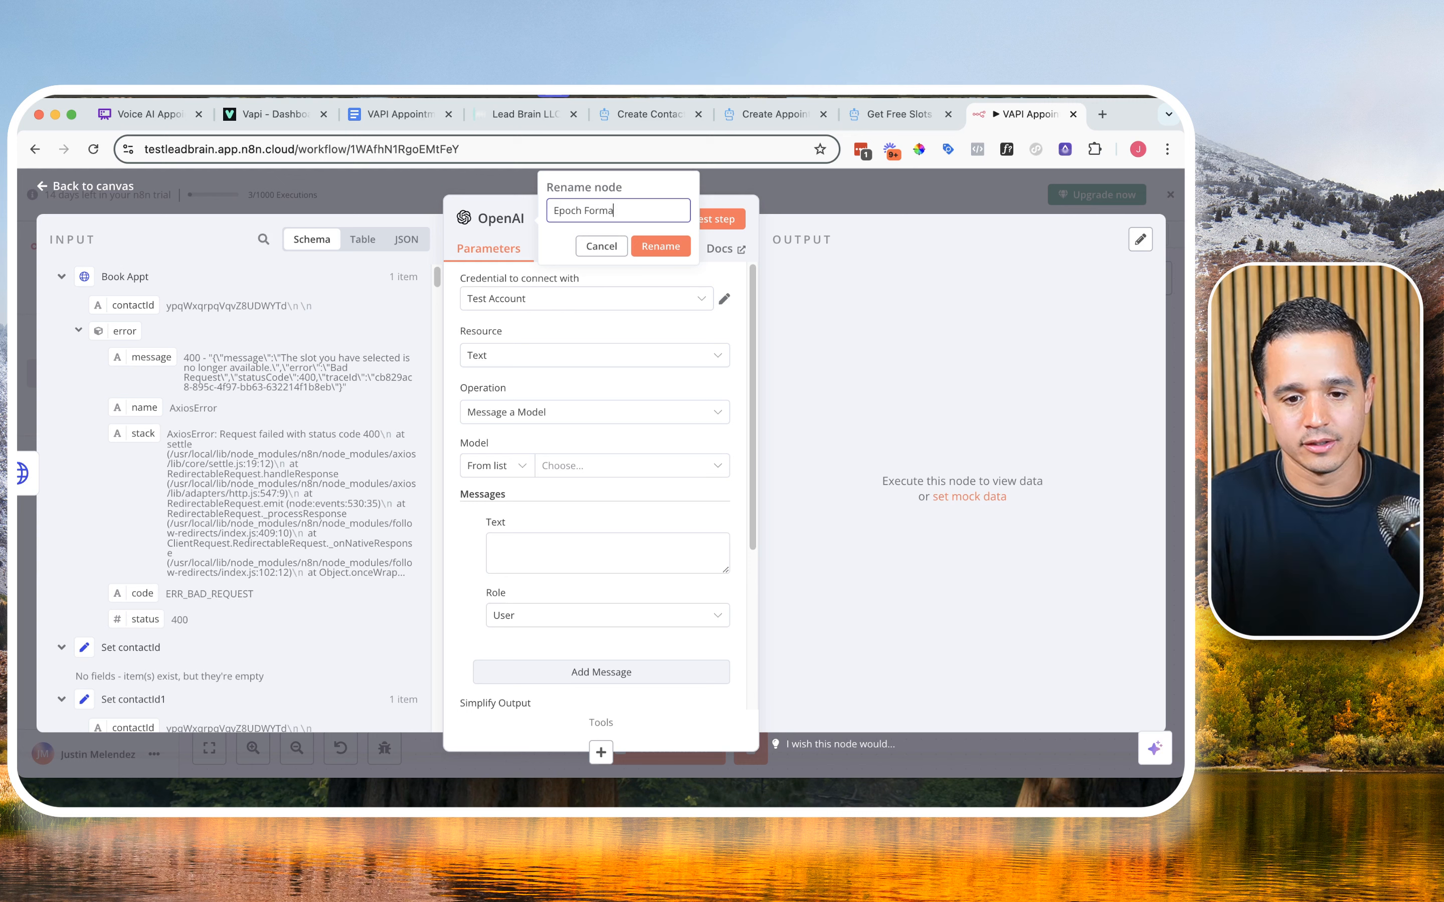
pyautogui.click(660, 247)
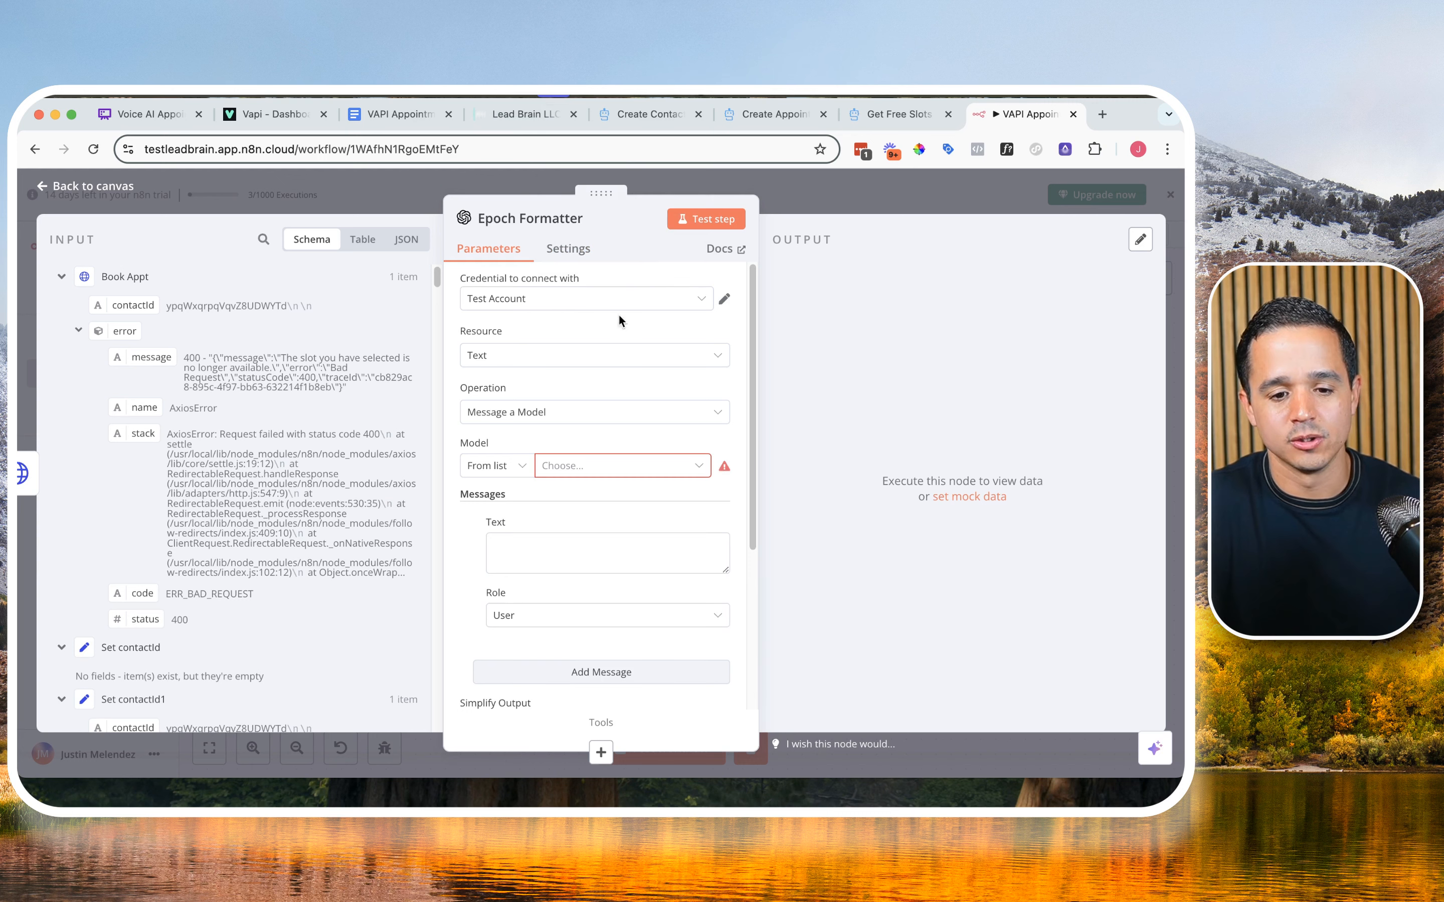
# Step: Set the Epoch Formatter's model to GPT-4O and its first message's role to System
pyautogui.scroll(-1, 590, 310)
pyautogui.scroll(-1, 581, 325)
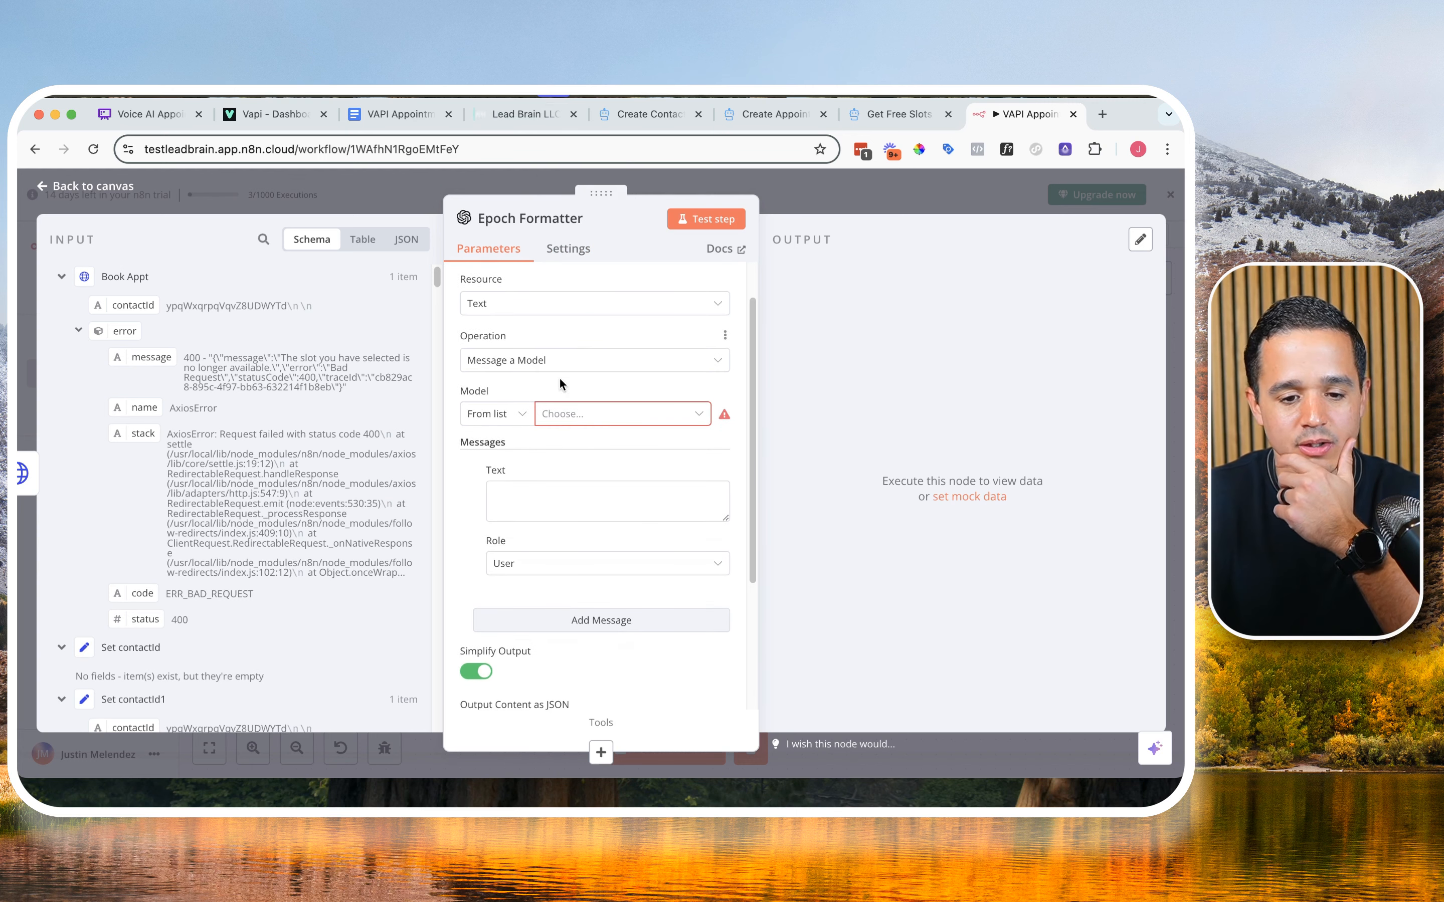
pyautogui.click(567, 415)
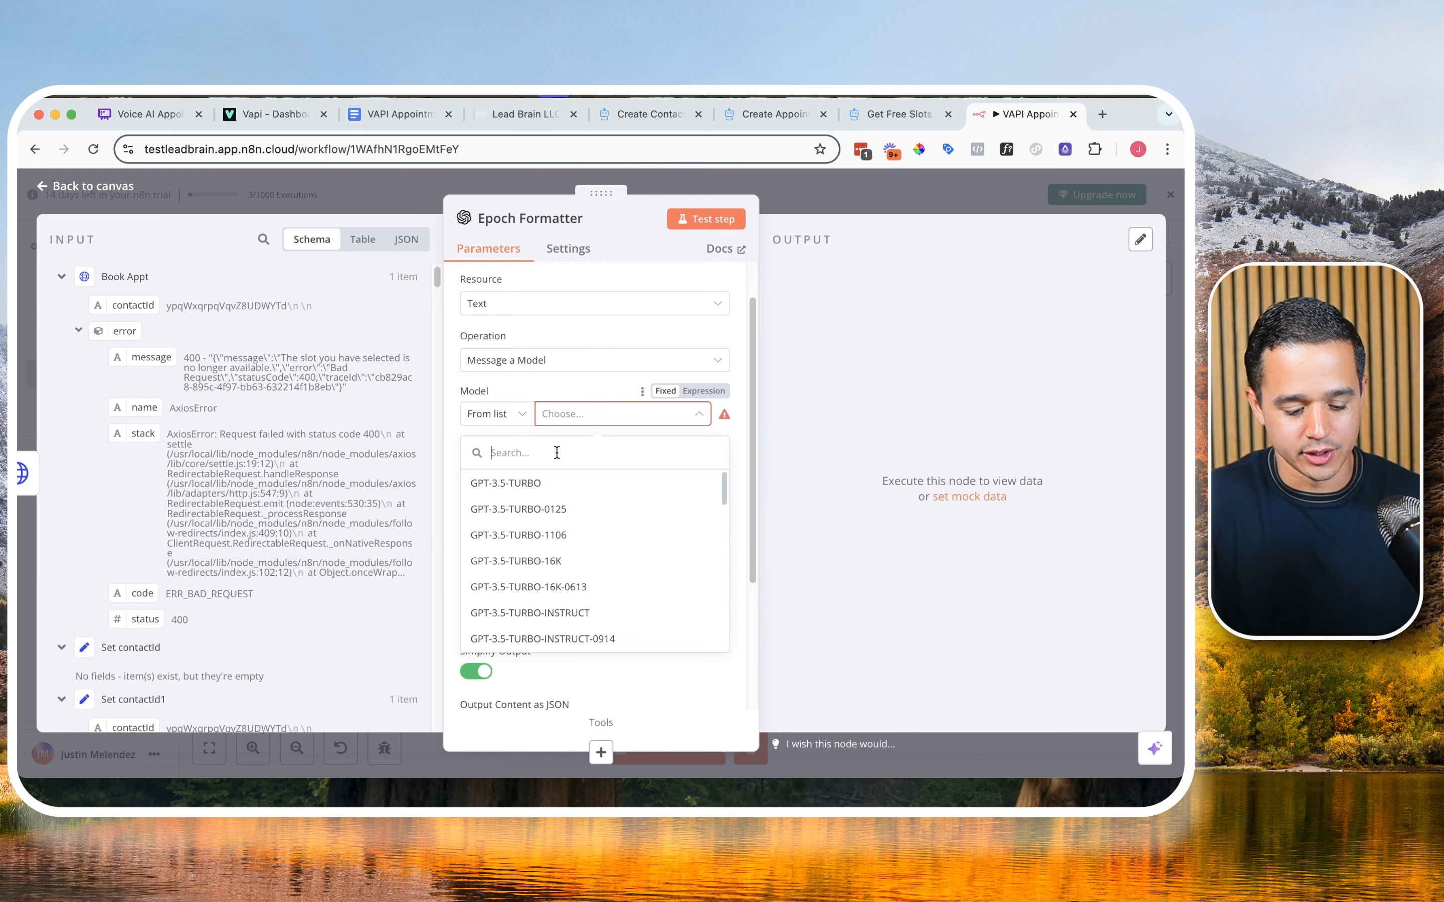
pyautogui.write('40')
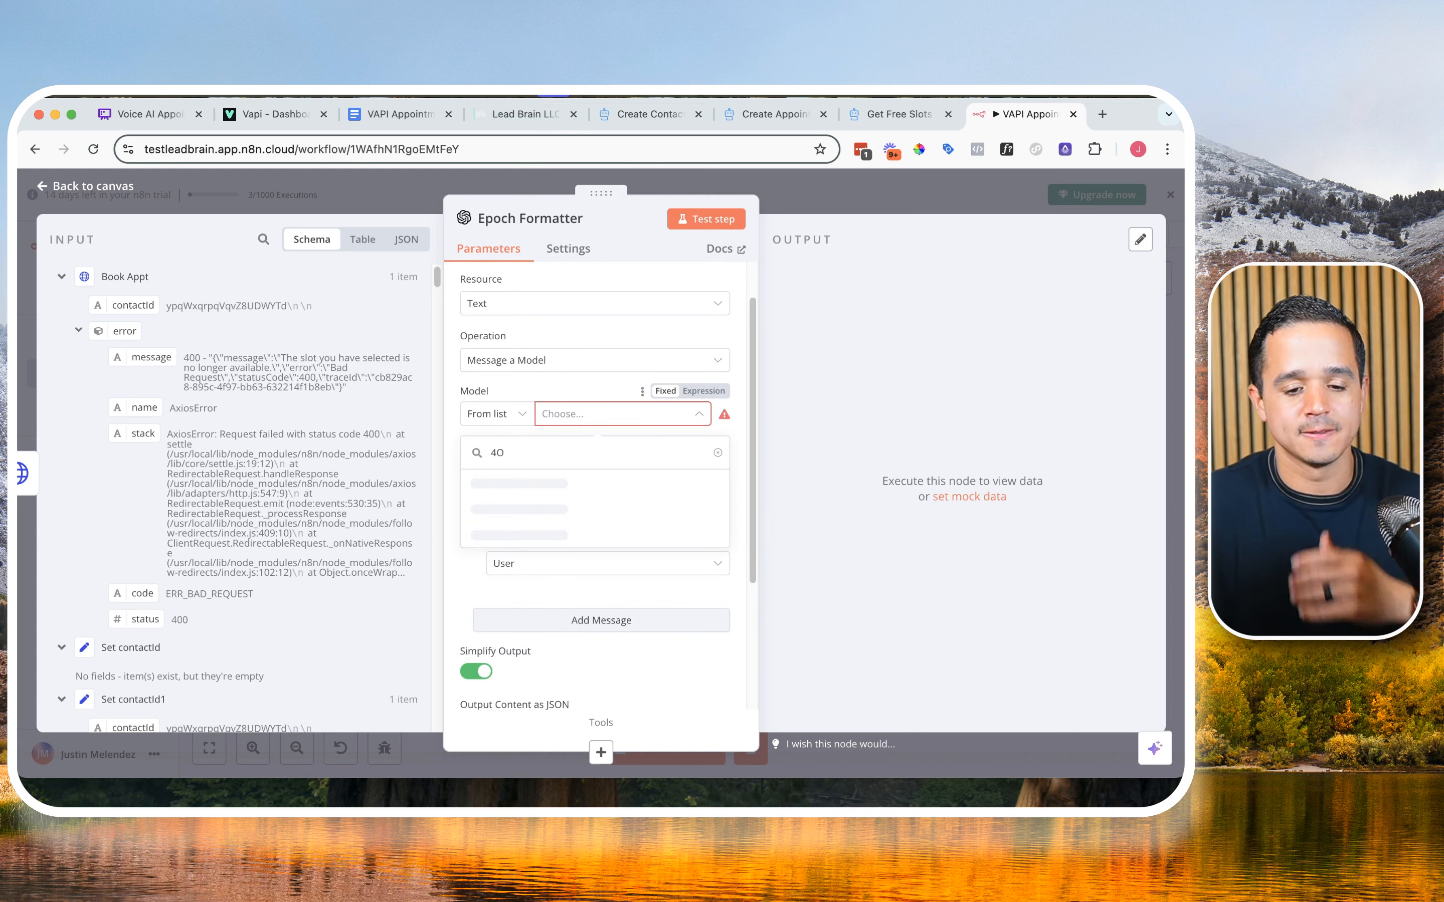
pyautogui.click(564, 491)
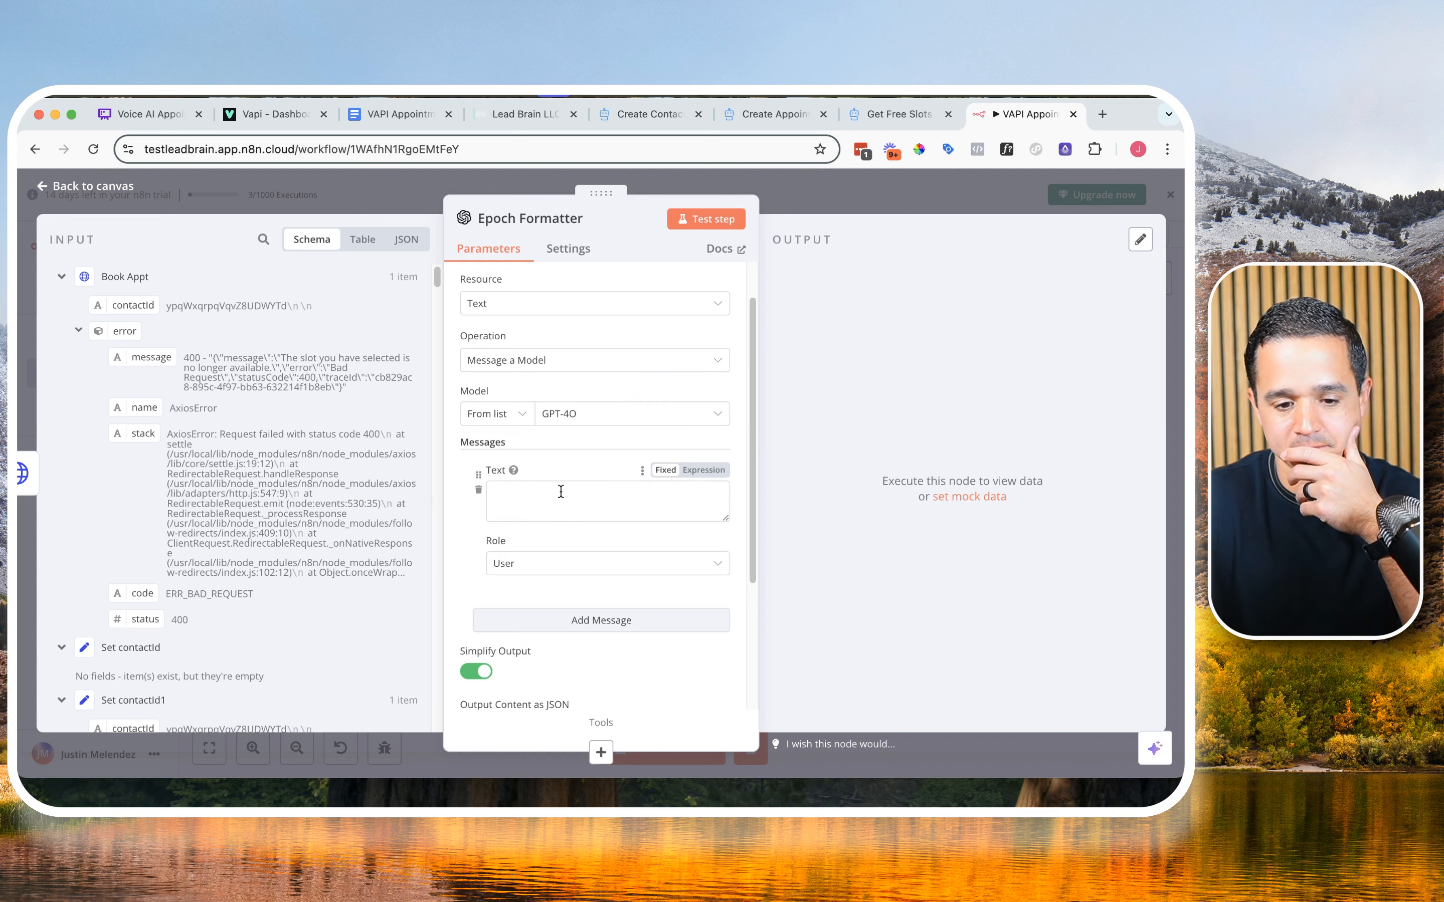
pyautogui.scroll(-1, 561, 513)
pyautogui.click(545, 533)
pyautogui.click(524, 657)
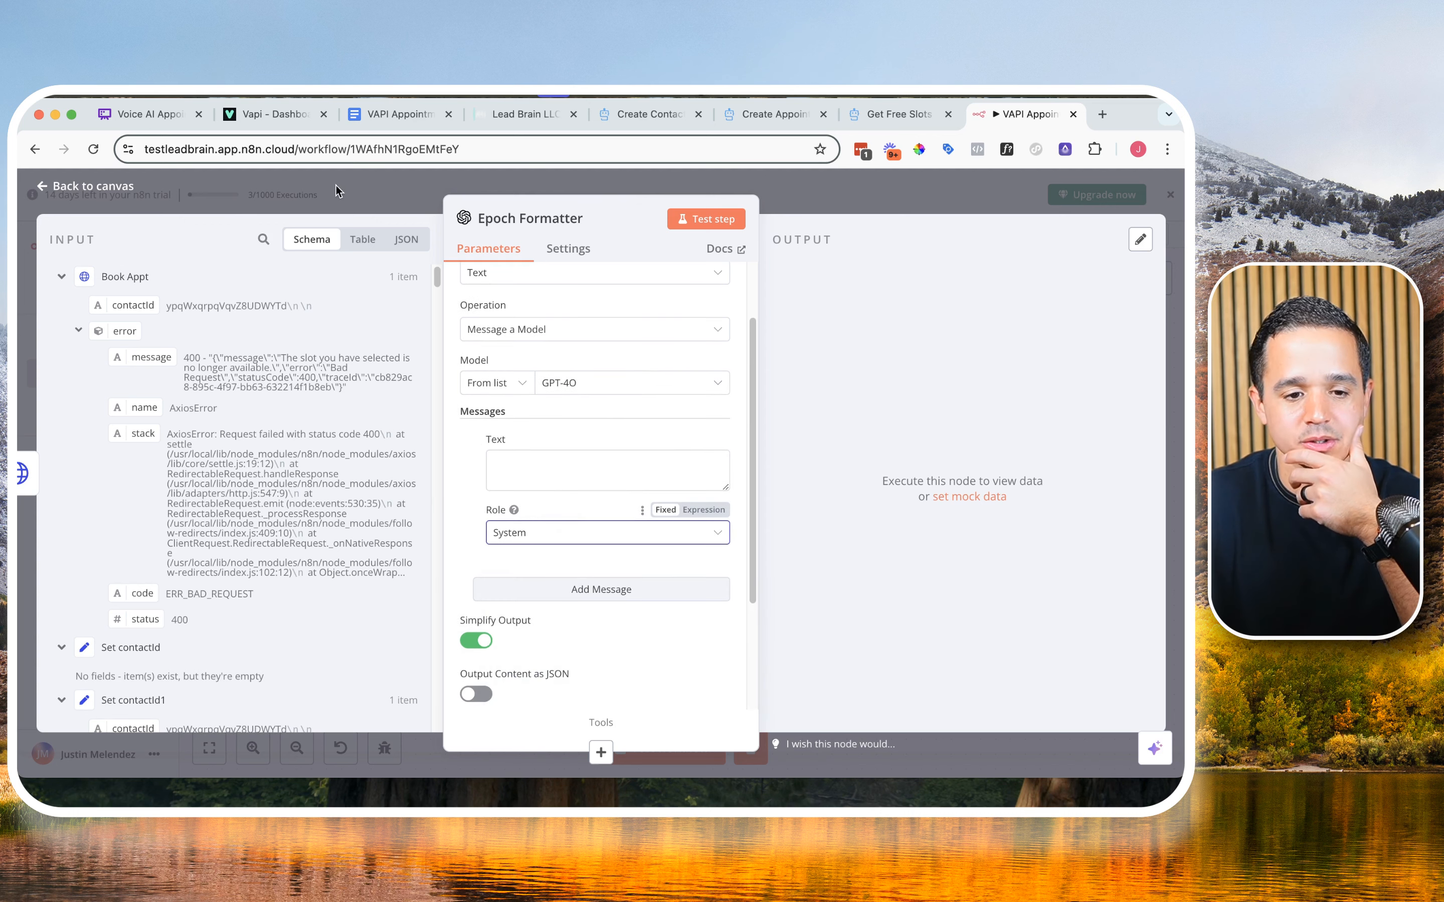
# Step: Switch to the VAPI Appointment Booking Google Doc and copy the full system prompt under Epoch Time Formatter
pyautogui.click(393, 114)
pyautogui.scroll(-5, 490, 457)
pyautogui.scroll(10, 490, 456)
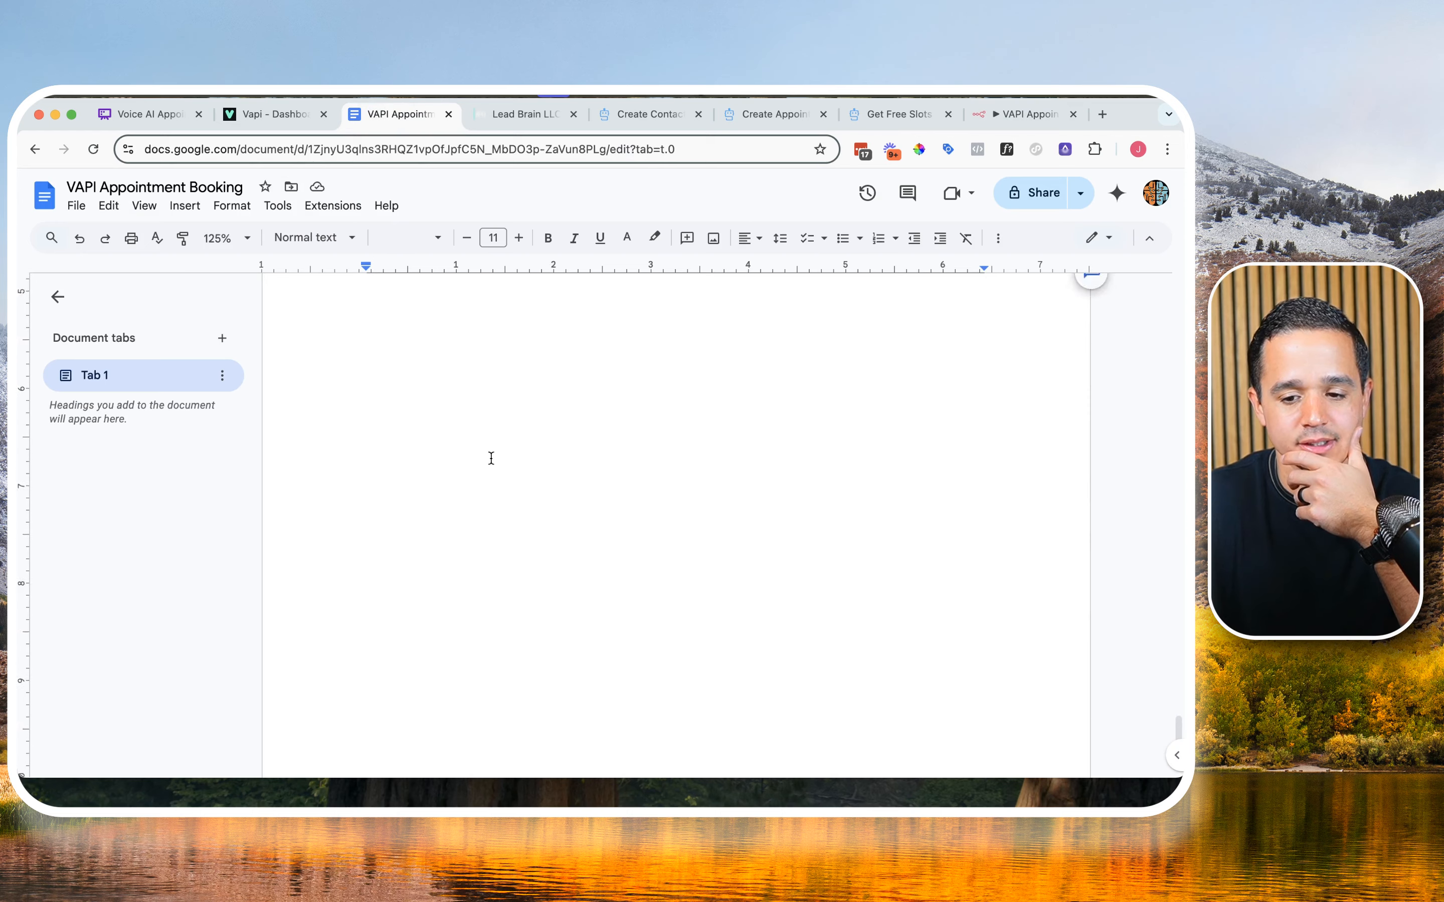
pyautogui.scroll(-3, 490, 458)
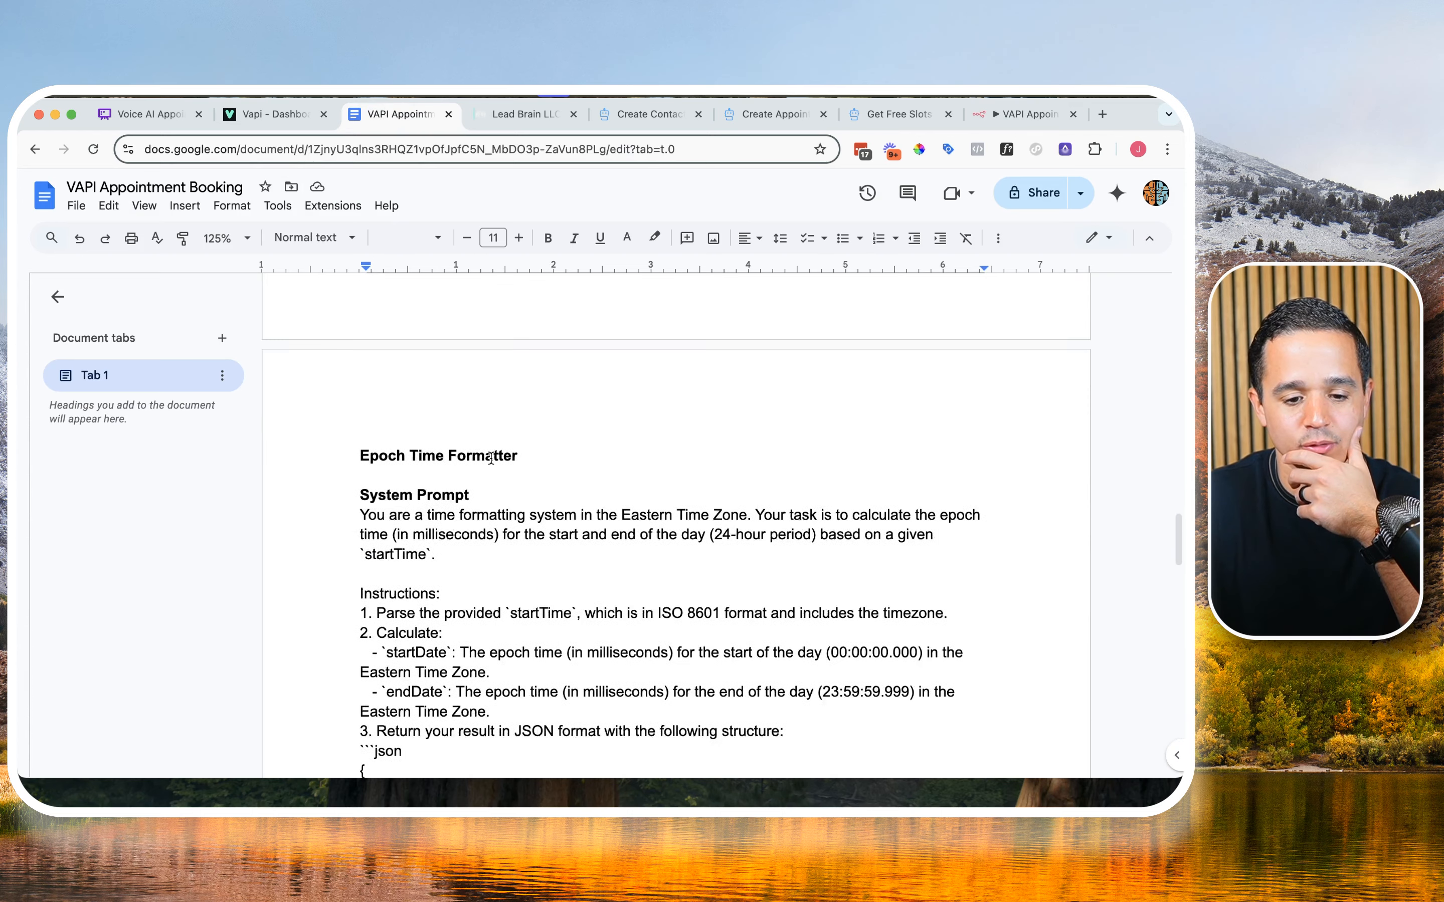
pyautogui.click(361, 420)
pyautogui.moveTo(360, 420); pyautogui.dragTo(512, 623)
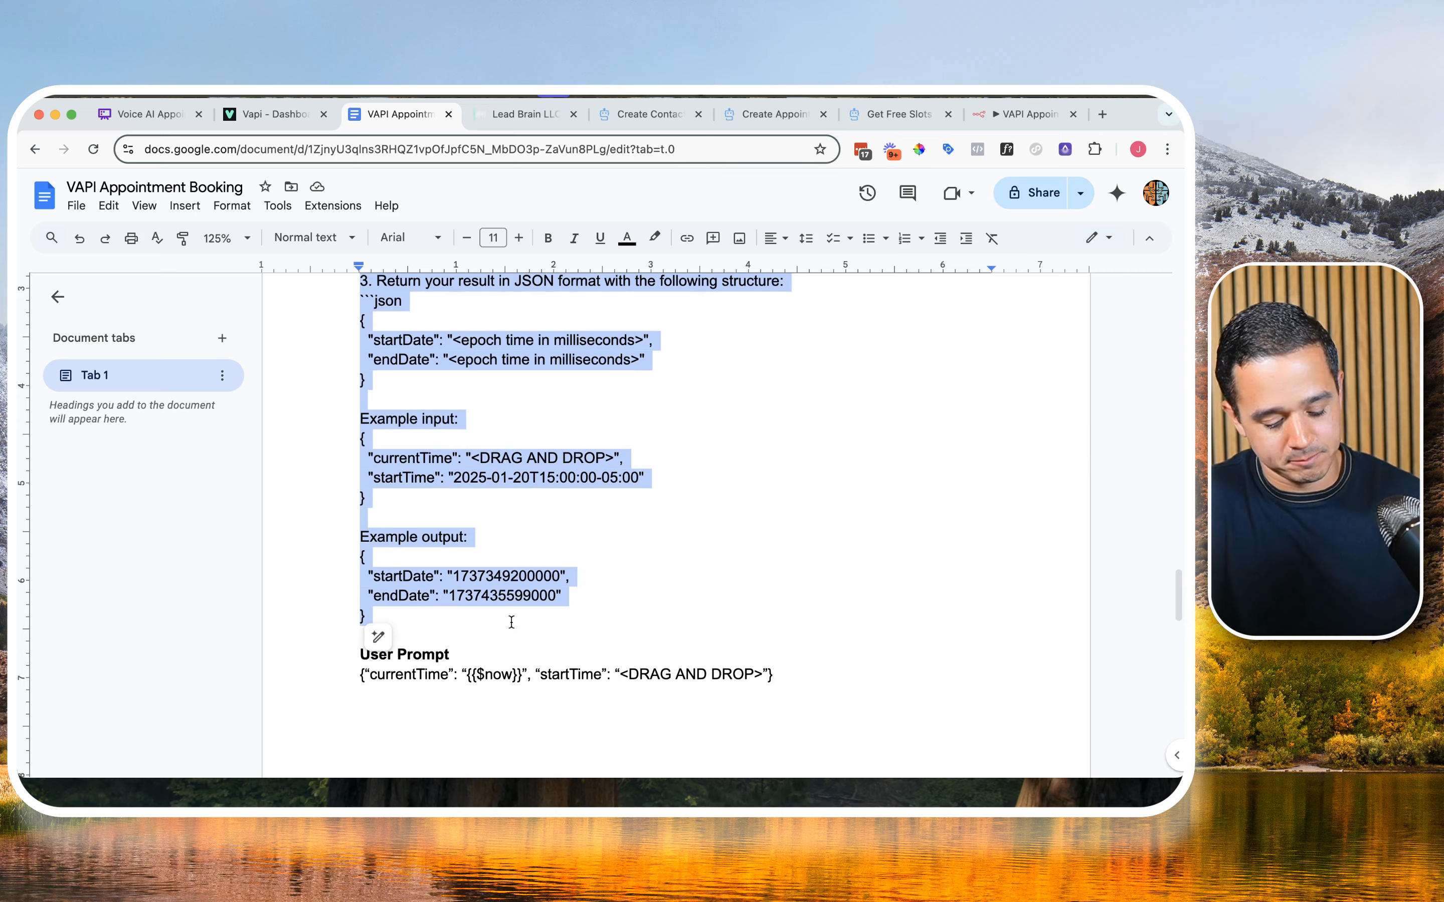
pyautogui.scroll(5, 519, 605)
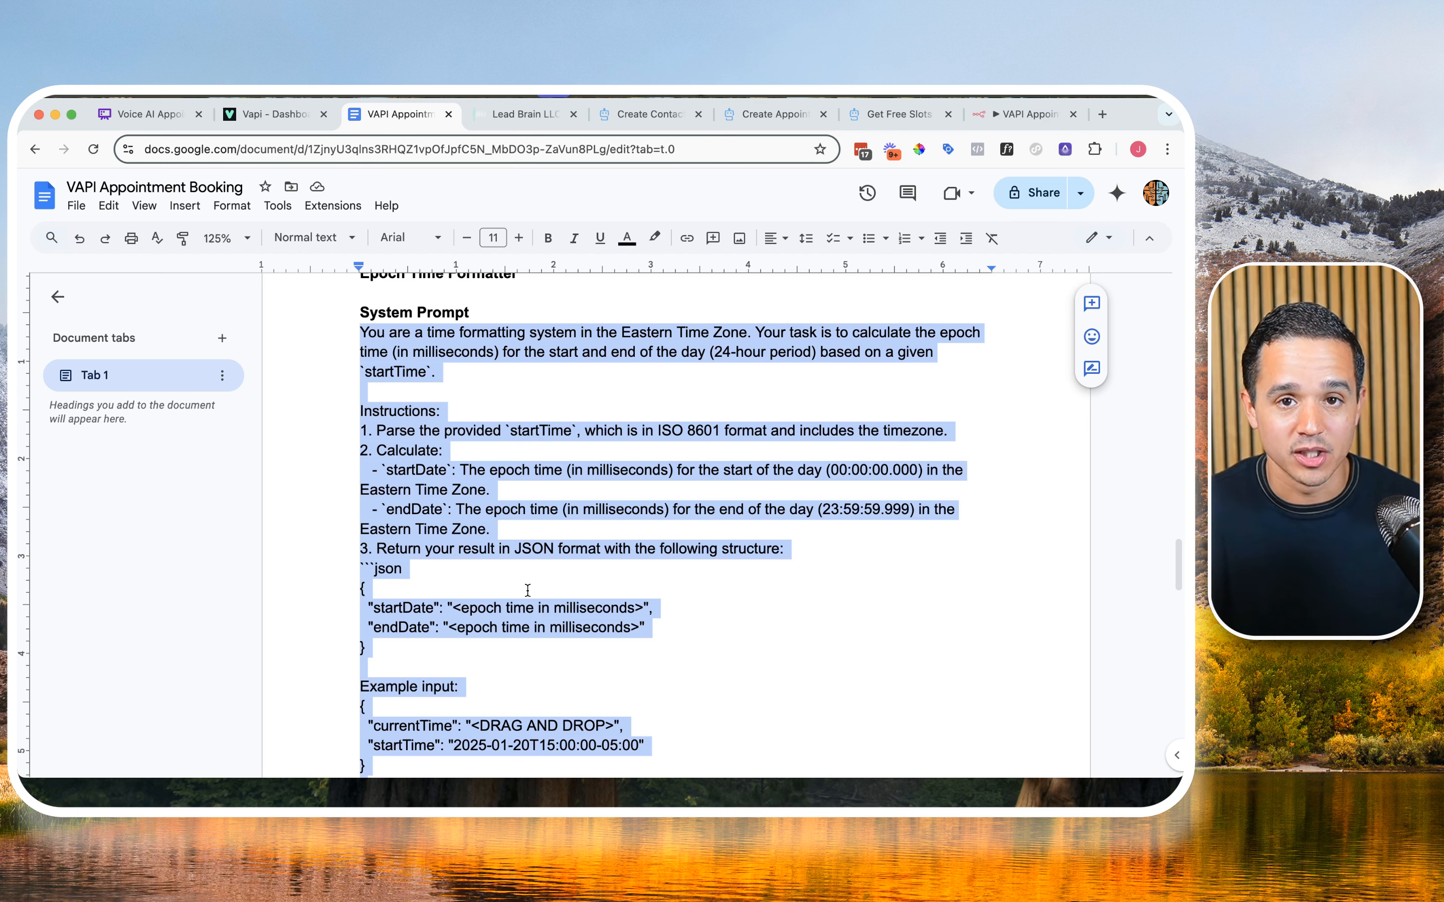
pyautogui.scroll(-5, 527, 590)
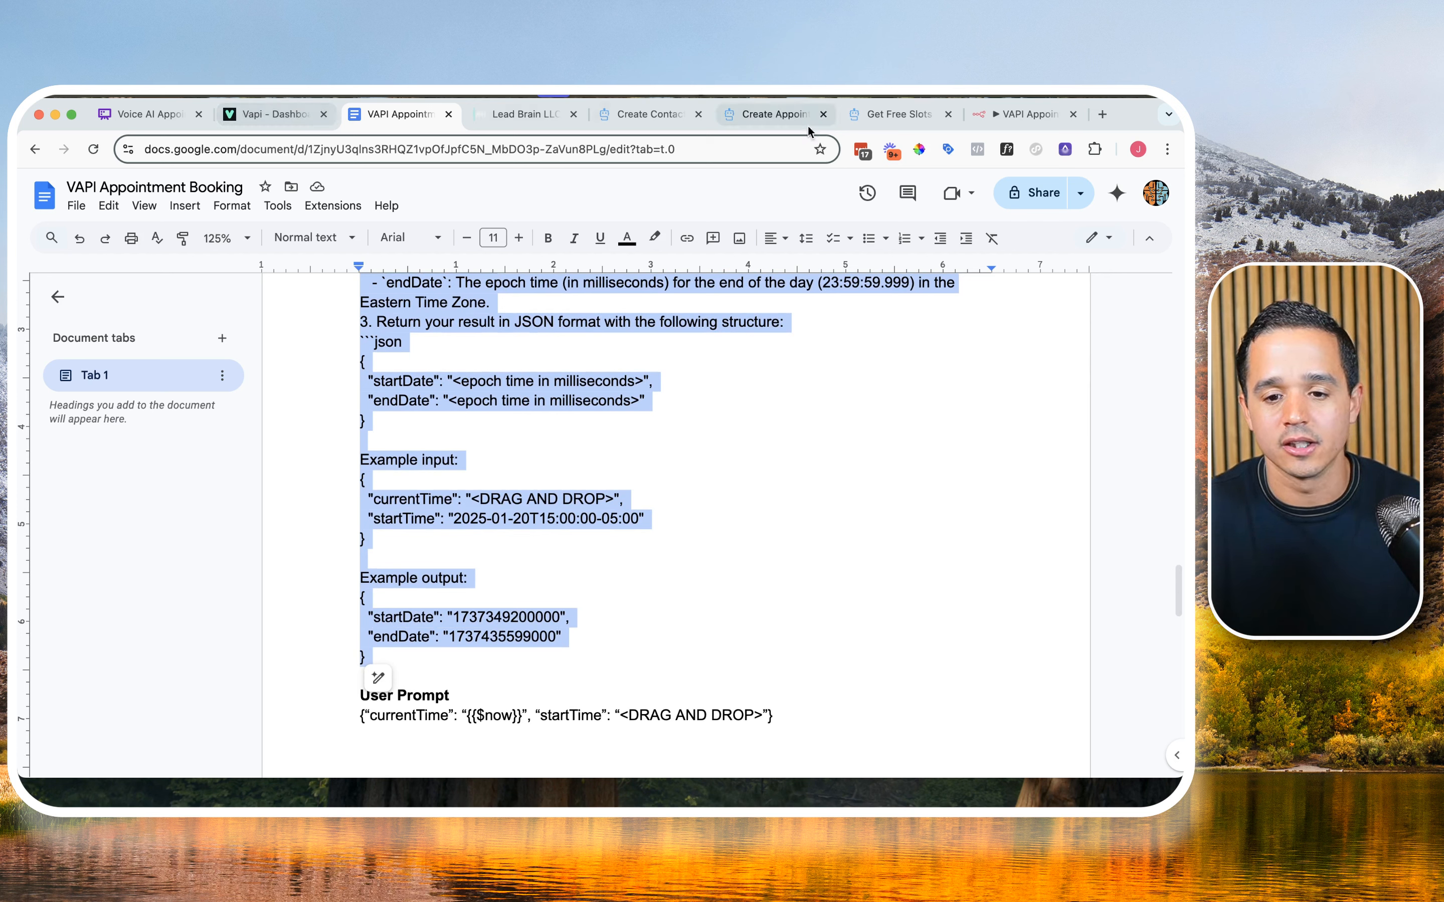
# Step: Back in n8n, make the System message text an expression and paste the copied epoch time prompt into it
pyautogui.click(995, 122)
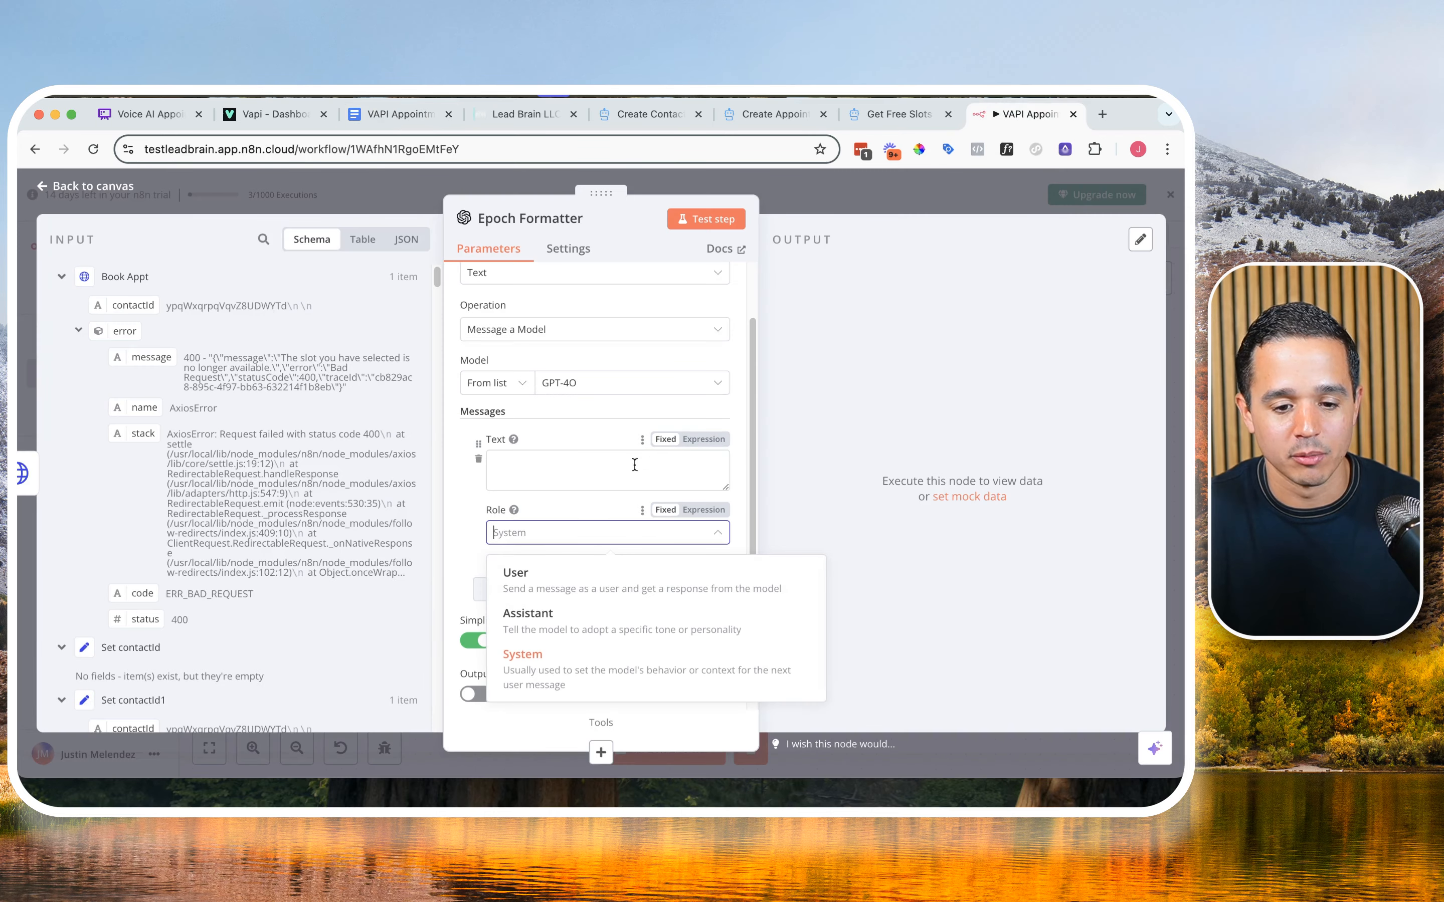
pyautogui.click(653, 460)
pyautogui.click(699, 443)
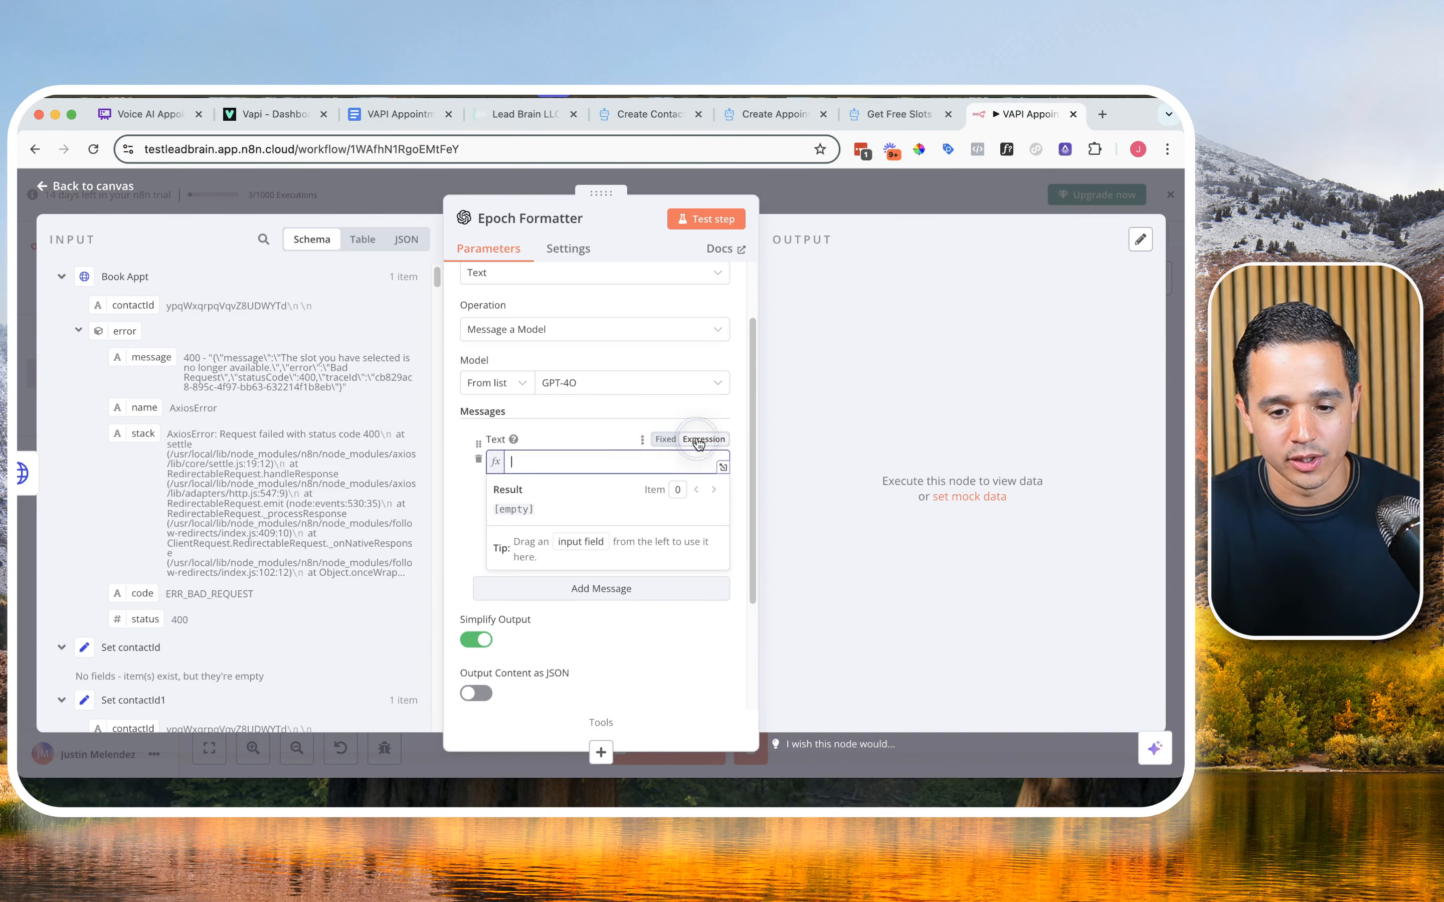
pyautogui.click(722, 470)
pyautogui.click(584, 391)
pyautogui.press('super+v')
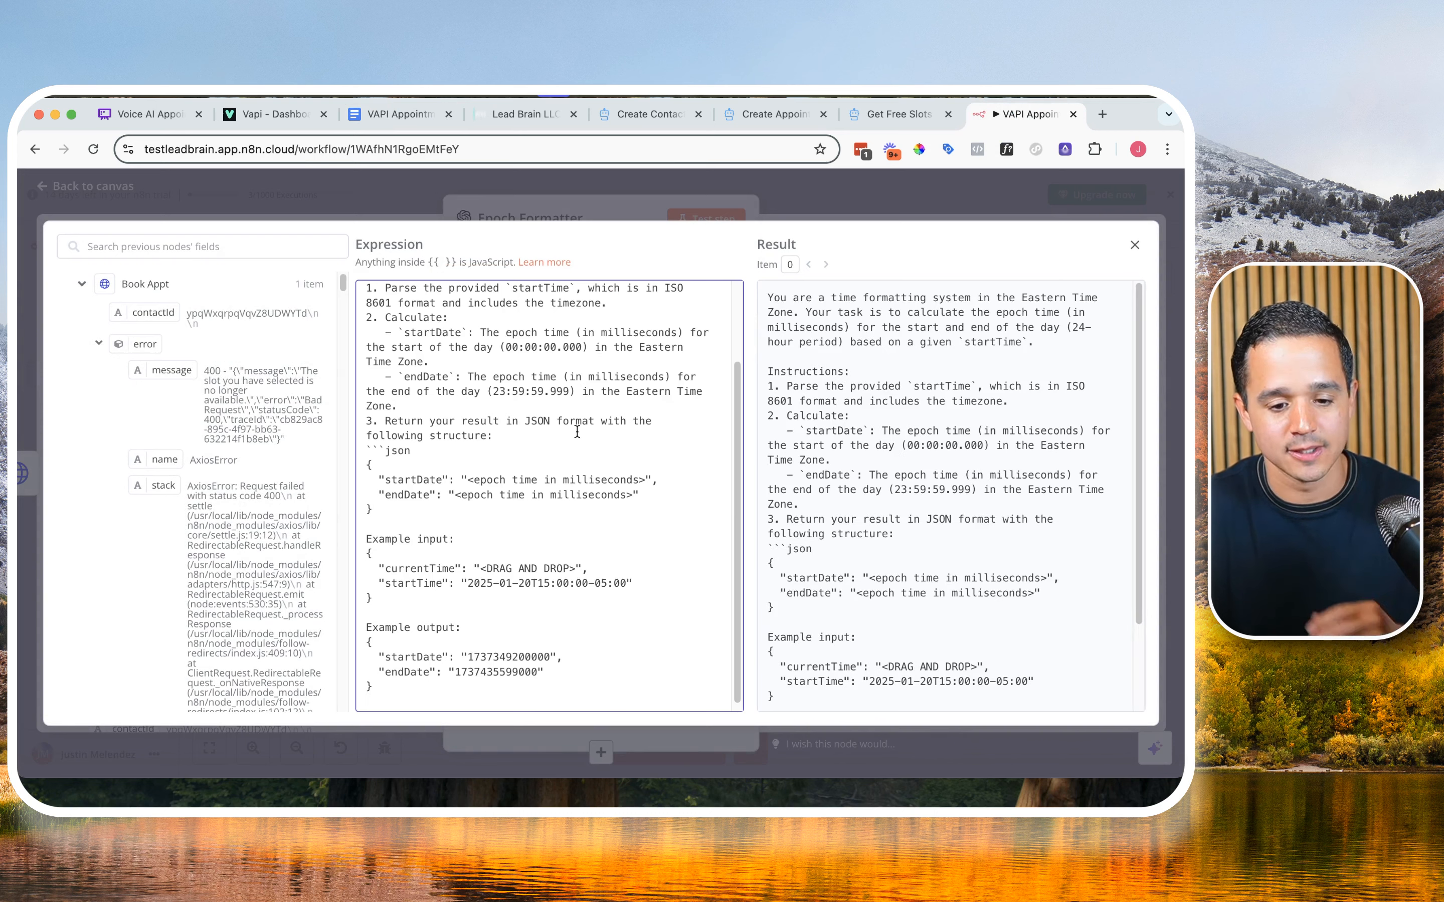
# Step: In the Google Doc's Epoch Time Formatter example input, replace the currentTime placeholder with {{$now}}
pyautogui.moveTo(479, 570); pyautogui.dragTo(576, 566)
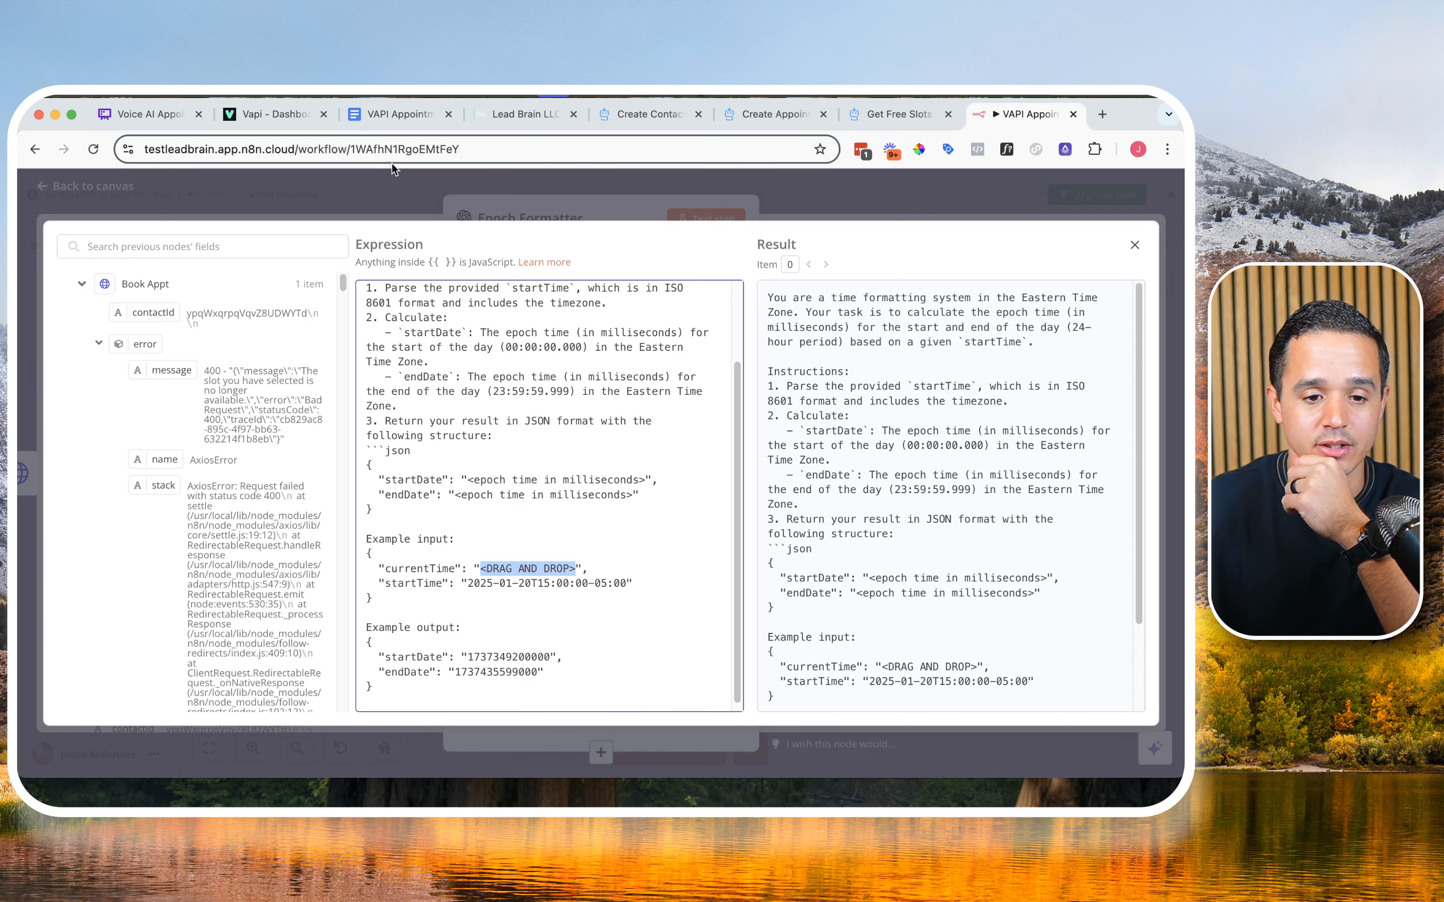
pyautogui.click(399, 114)
pyautogui.click(519, 478)
pyautogui.moveTo(471, 497); pyautogui.dragTo(614, 496)
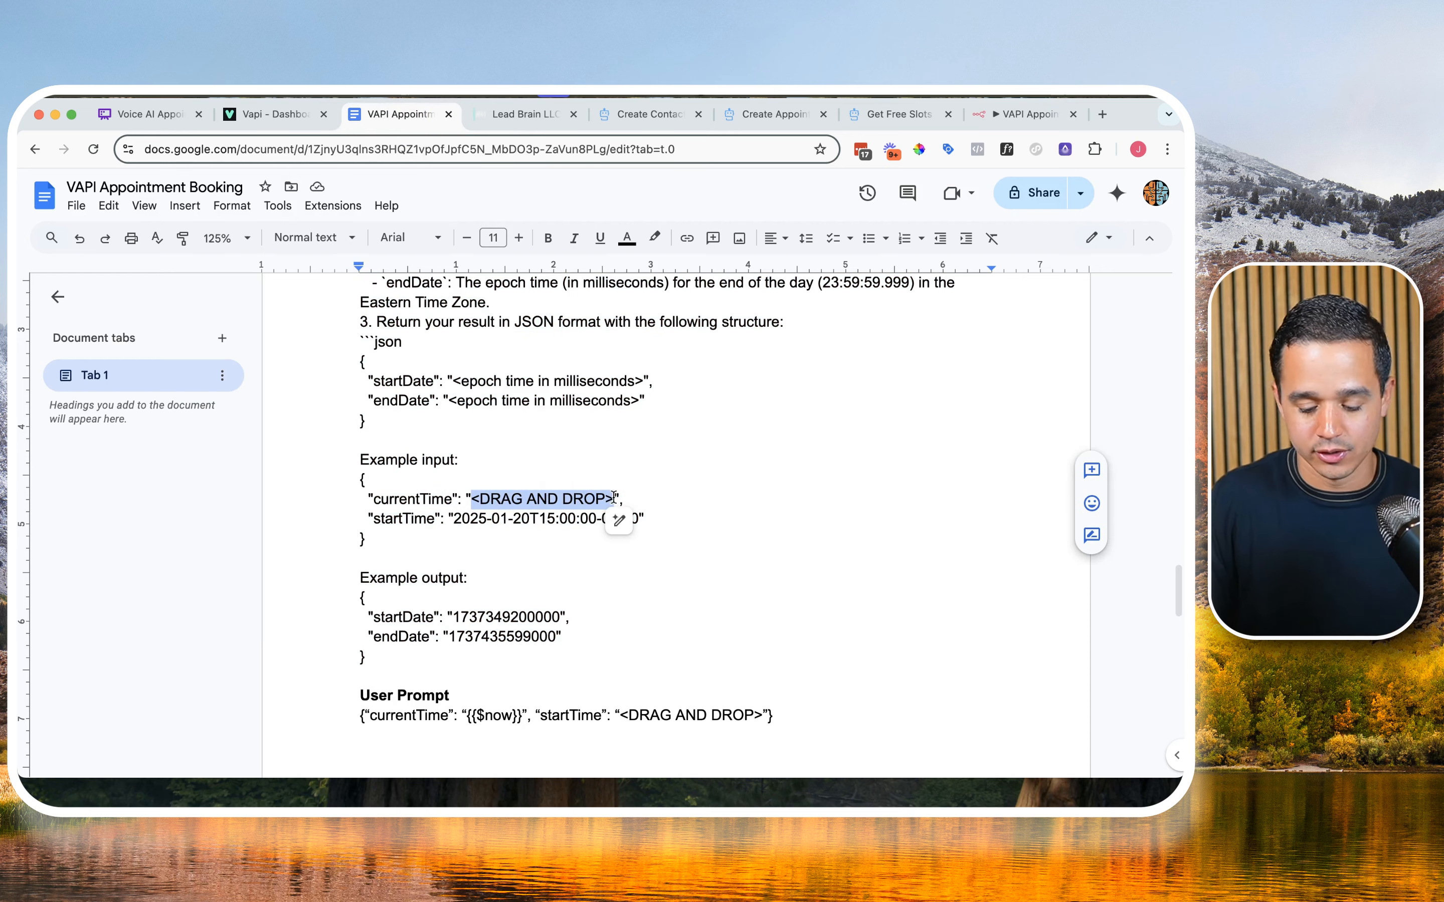
pyautogui.write('{{$now}}')
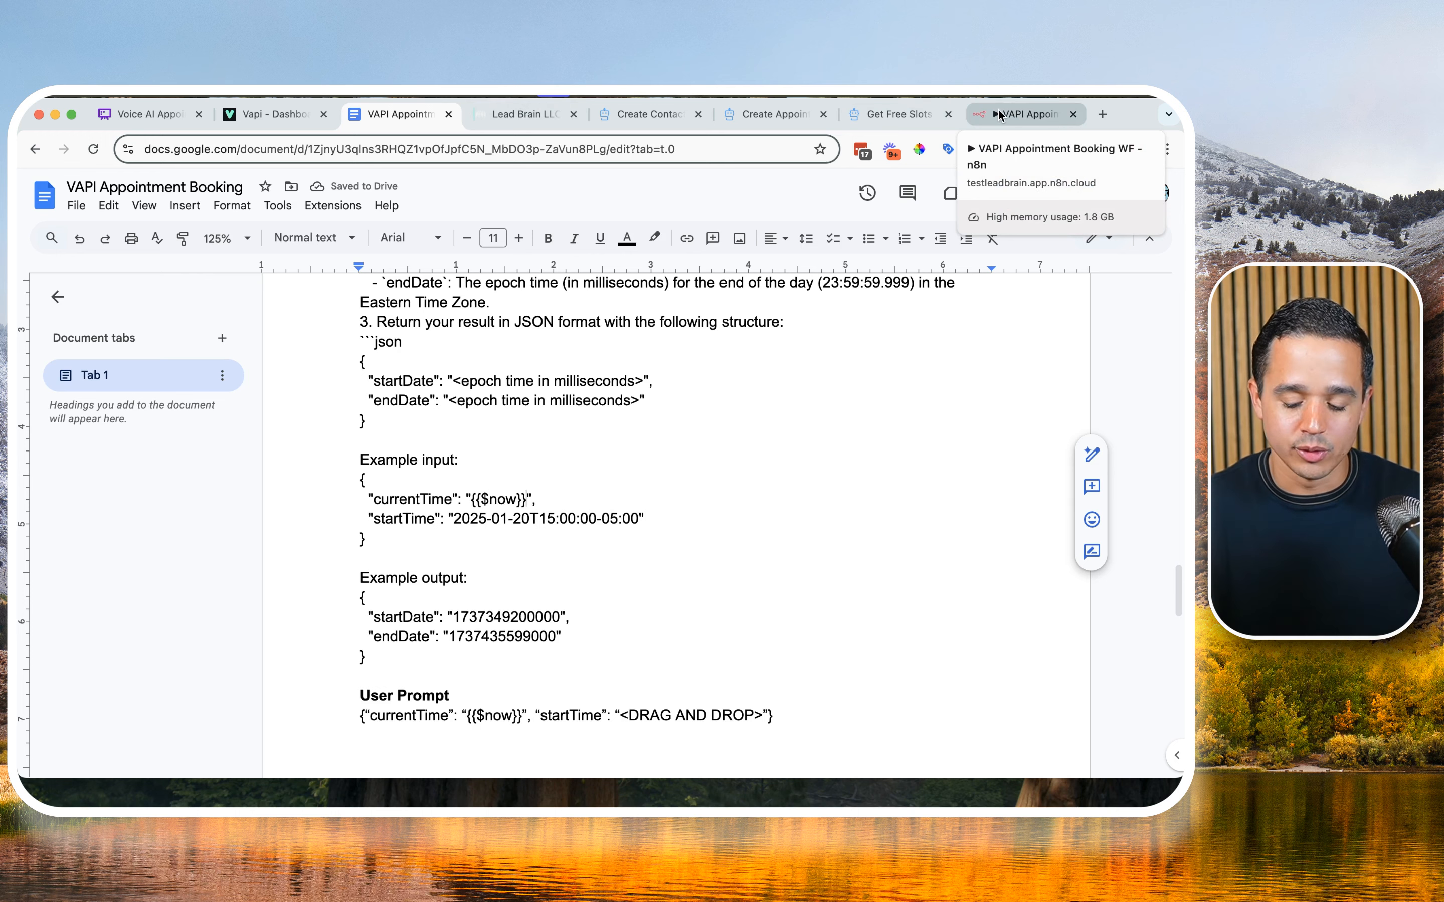
# Step: Return to n8n and replace the currentTime placeholder in the system prompt's example input with {{ $now }}
pyautogui.click(1000, 116)
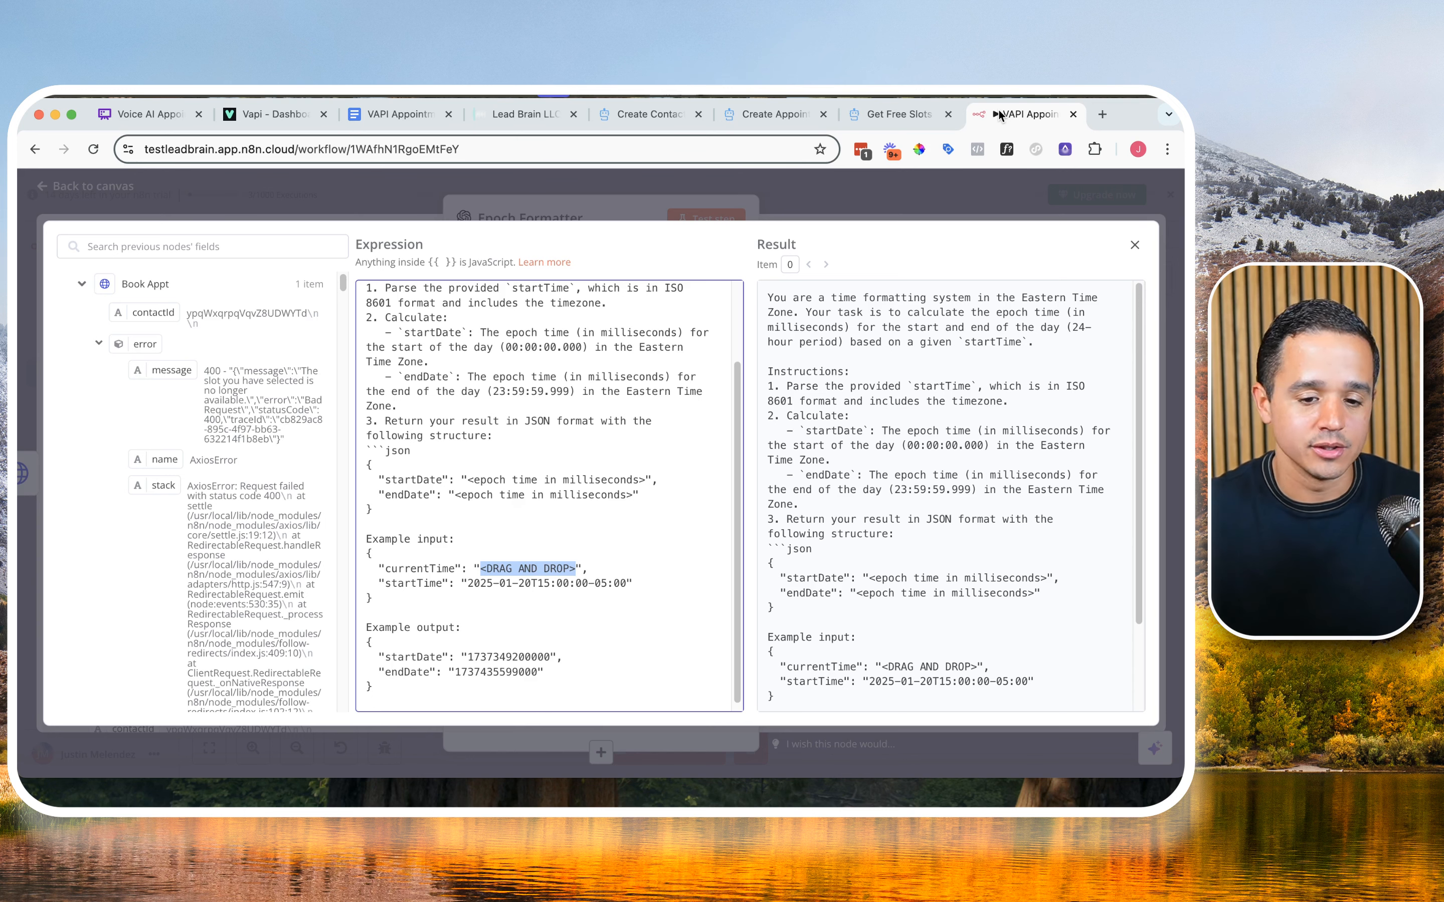
pyautogui.click(574, 540)
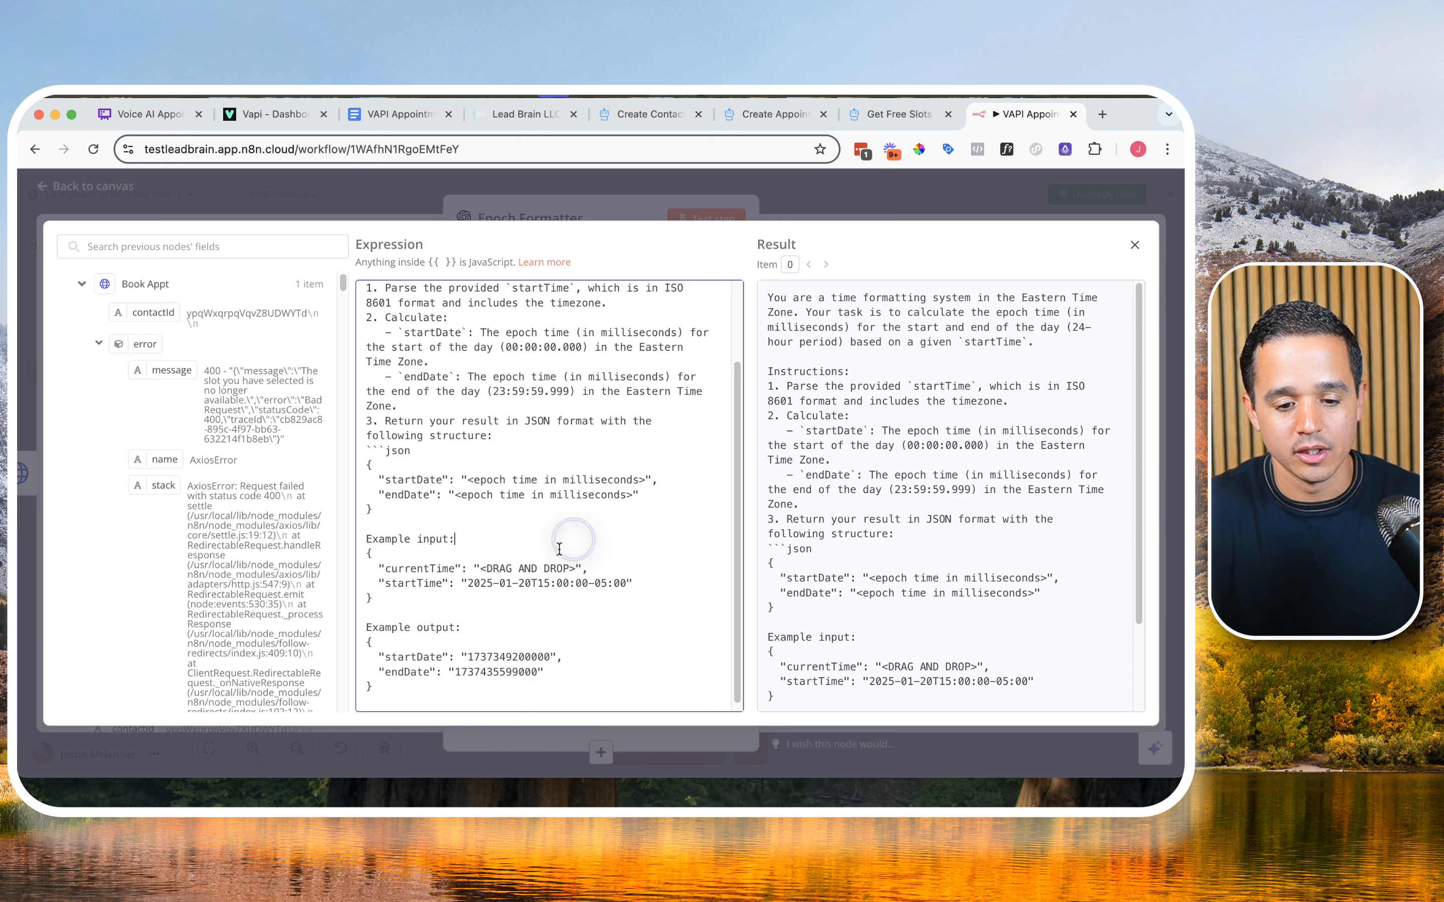
pyautogui.moveTo(480, 568); pyautogui.dragTo(575, 570)
pyautogui.write('{{')
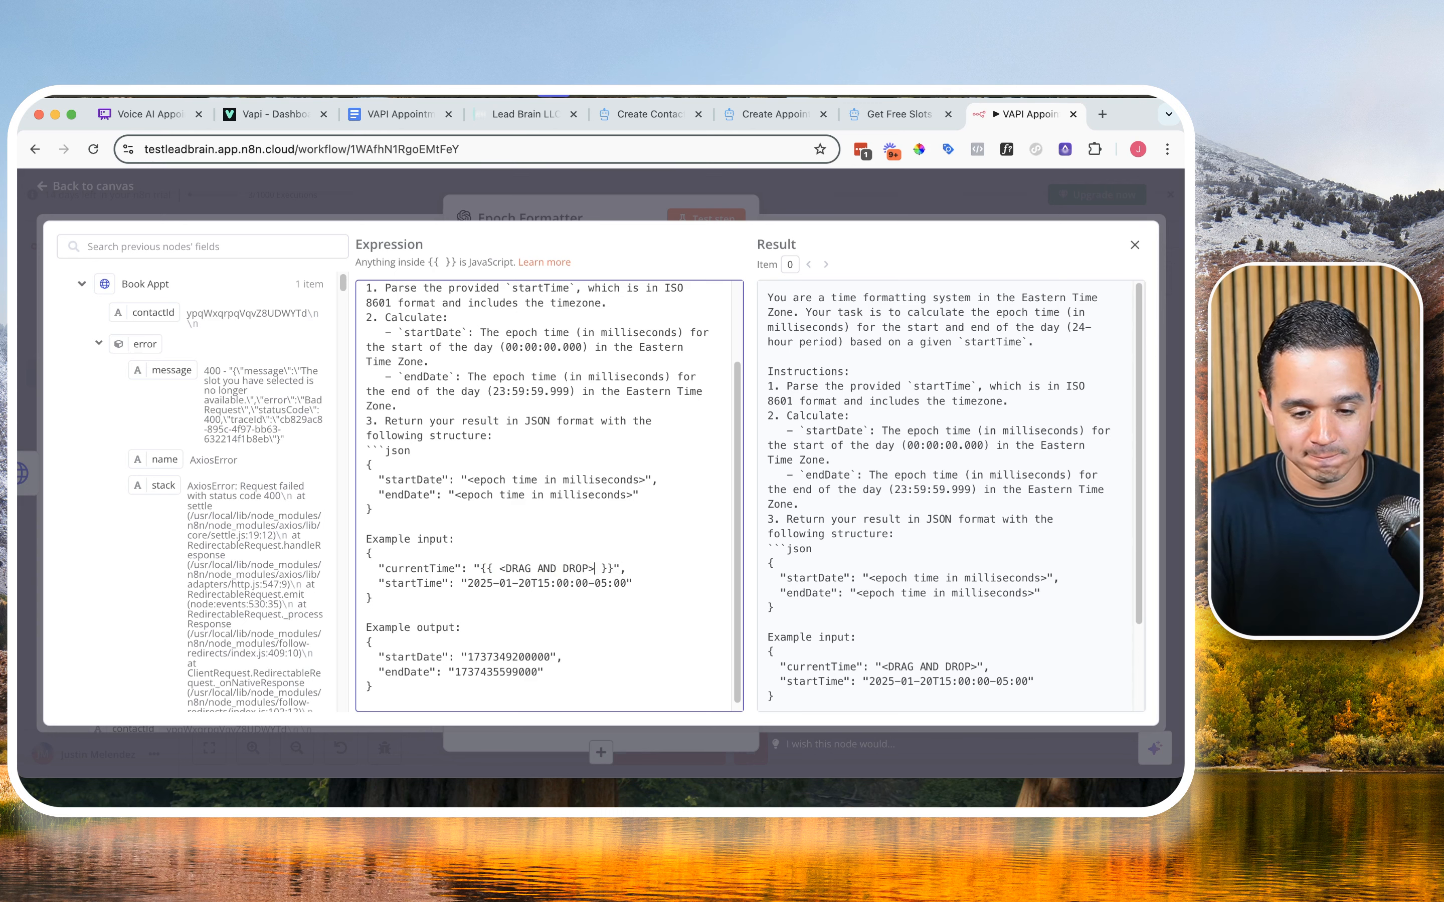
pyautogui.press('BackSpace')
pyautogui.press('BackSpace')
pyautogui.press('BackSpace')
pyautogui.press('BackSpace')
pyautogui.press('BackSpace')
pyautogui.press('BackSpace')
pyautogui.press('BackSpace')
pyautogui.press('BackSpace')
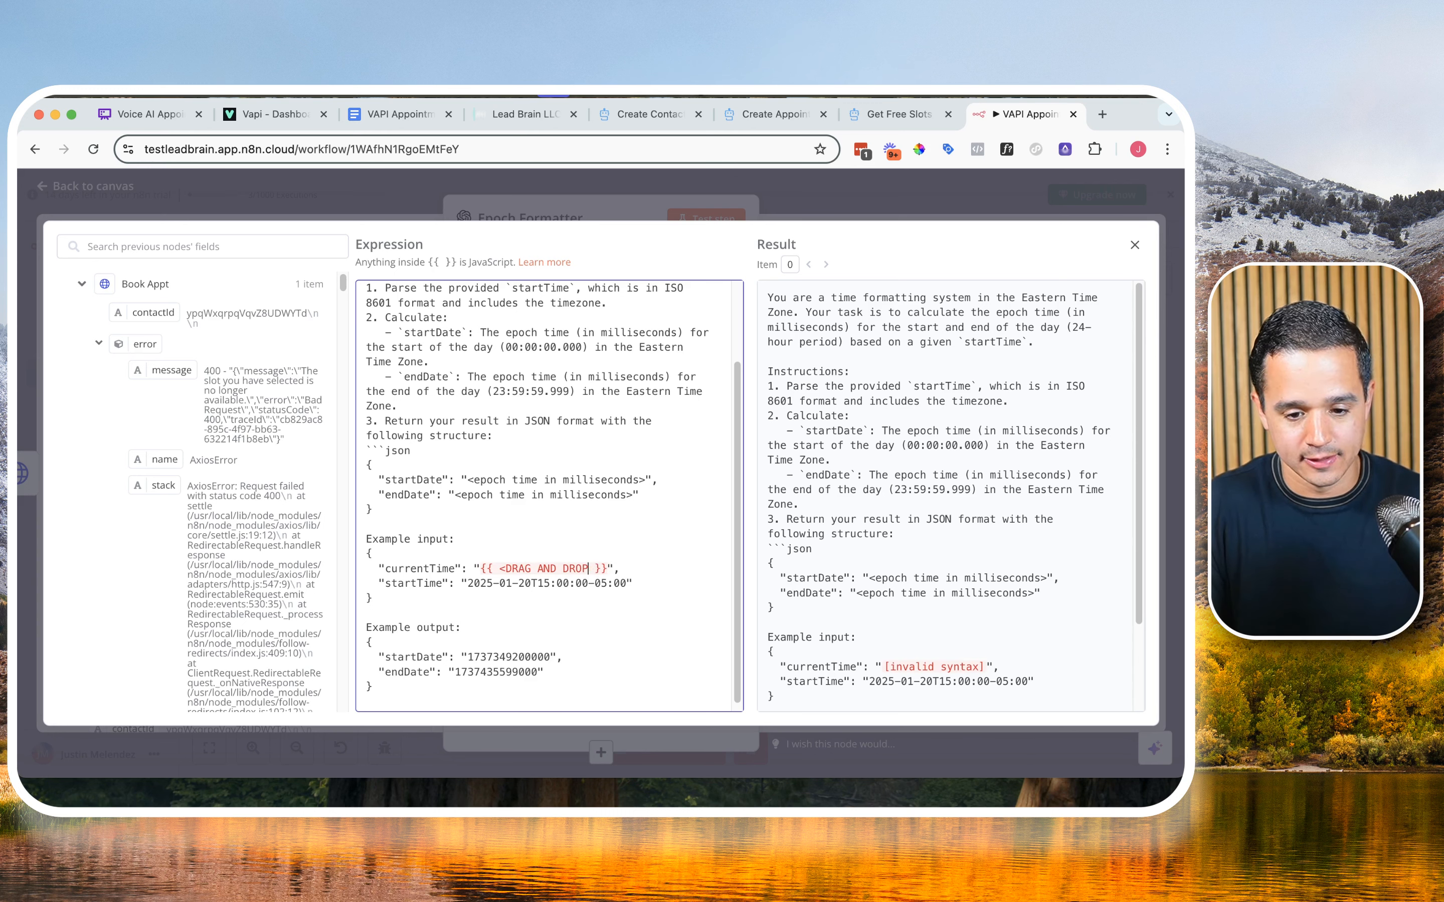
pyautogui.press('BackSpace')
pyautogui.press('BackSpace')
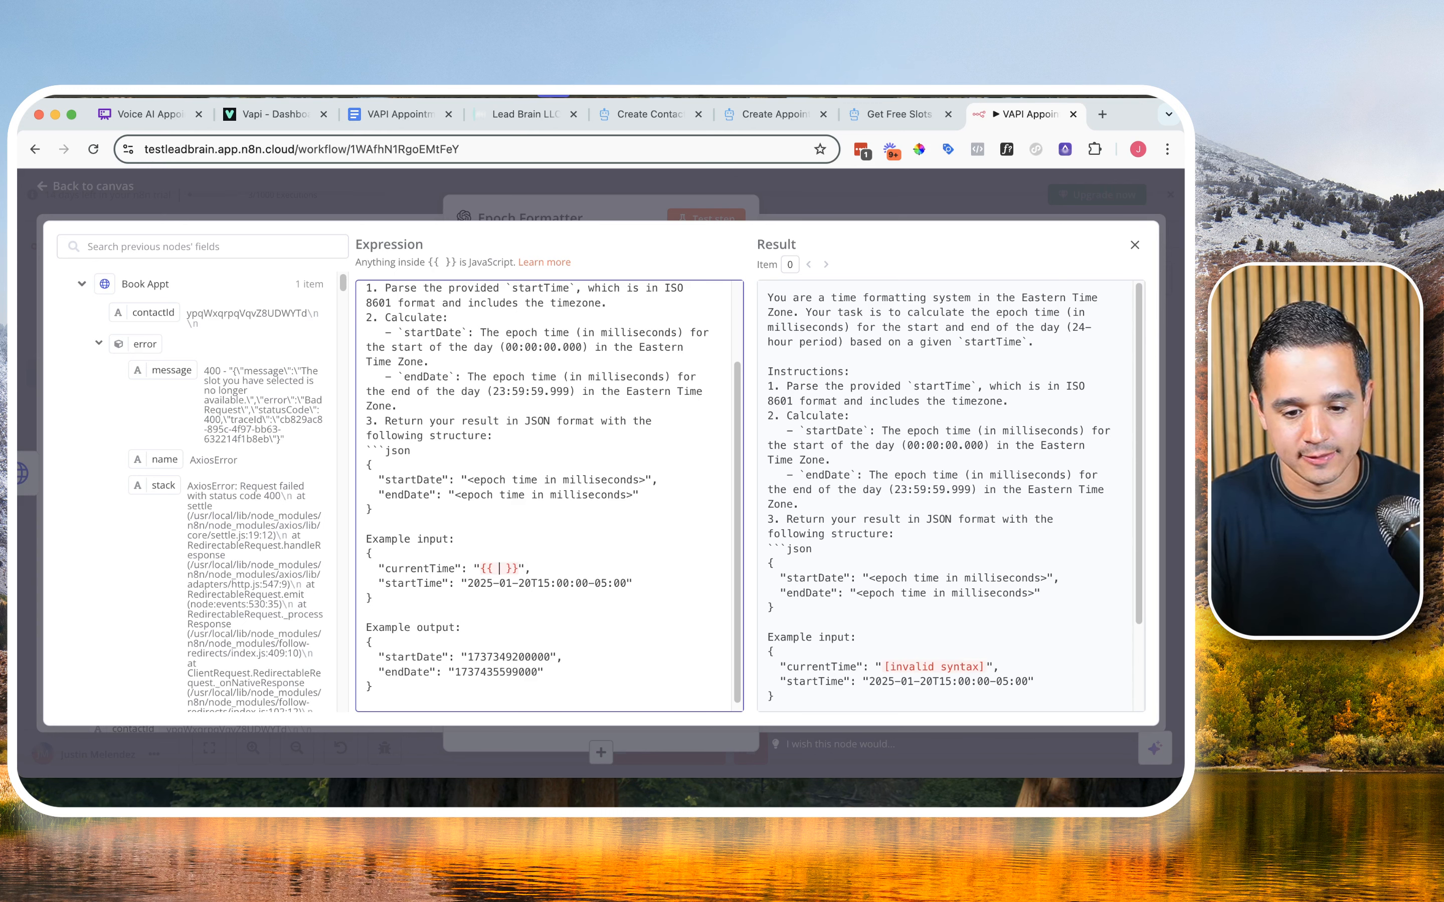
pyautogui.write('$now')
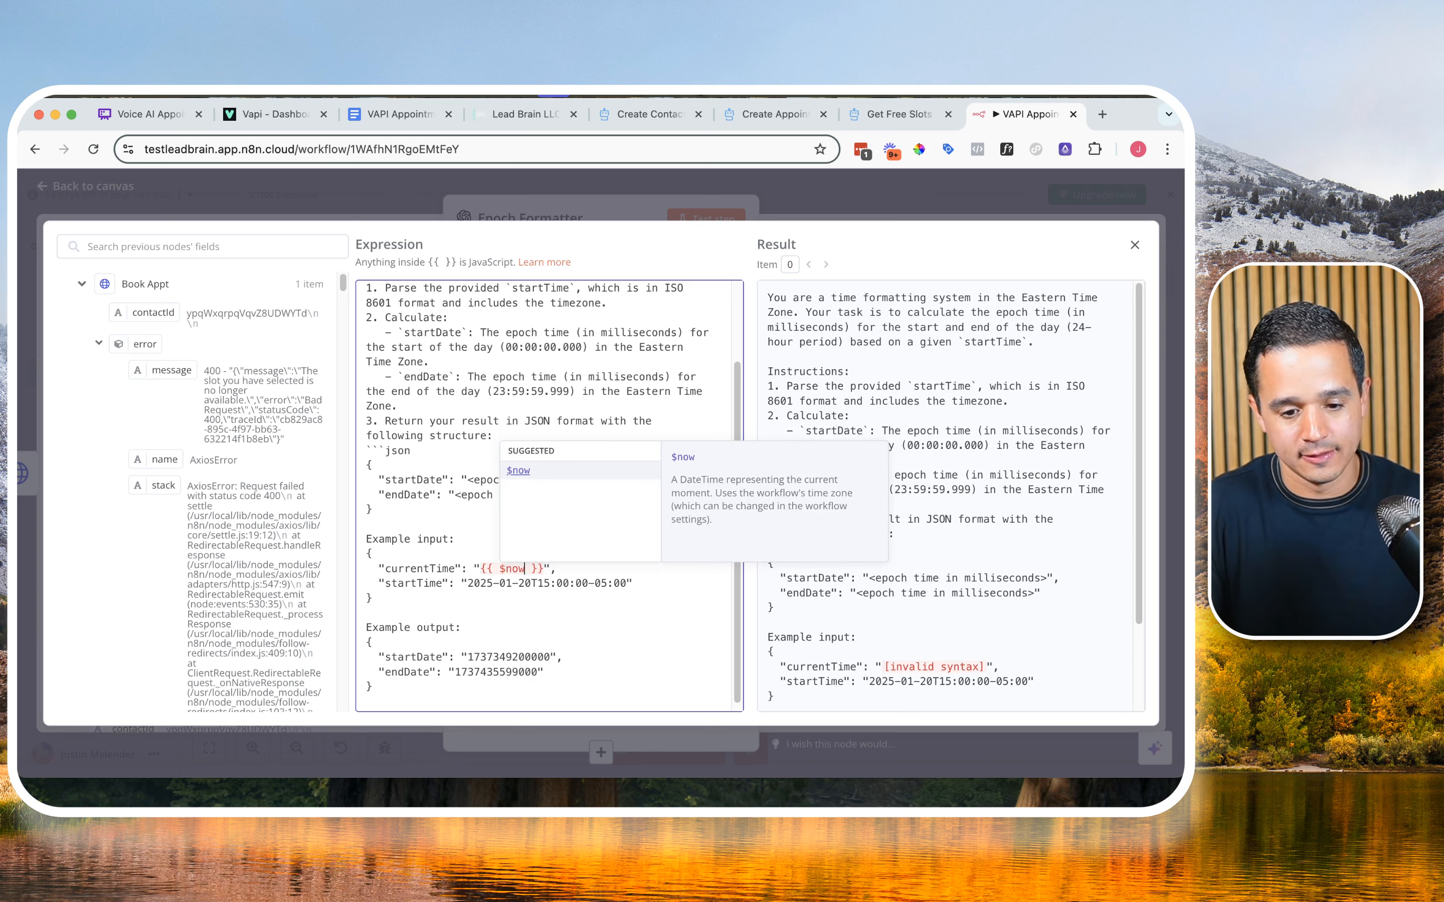
pyautogui.press('Return')
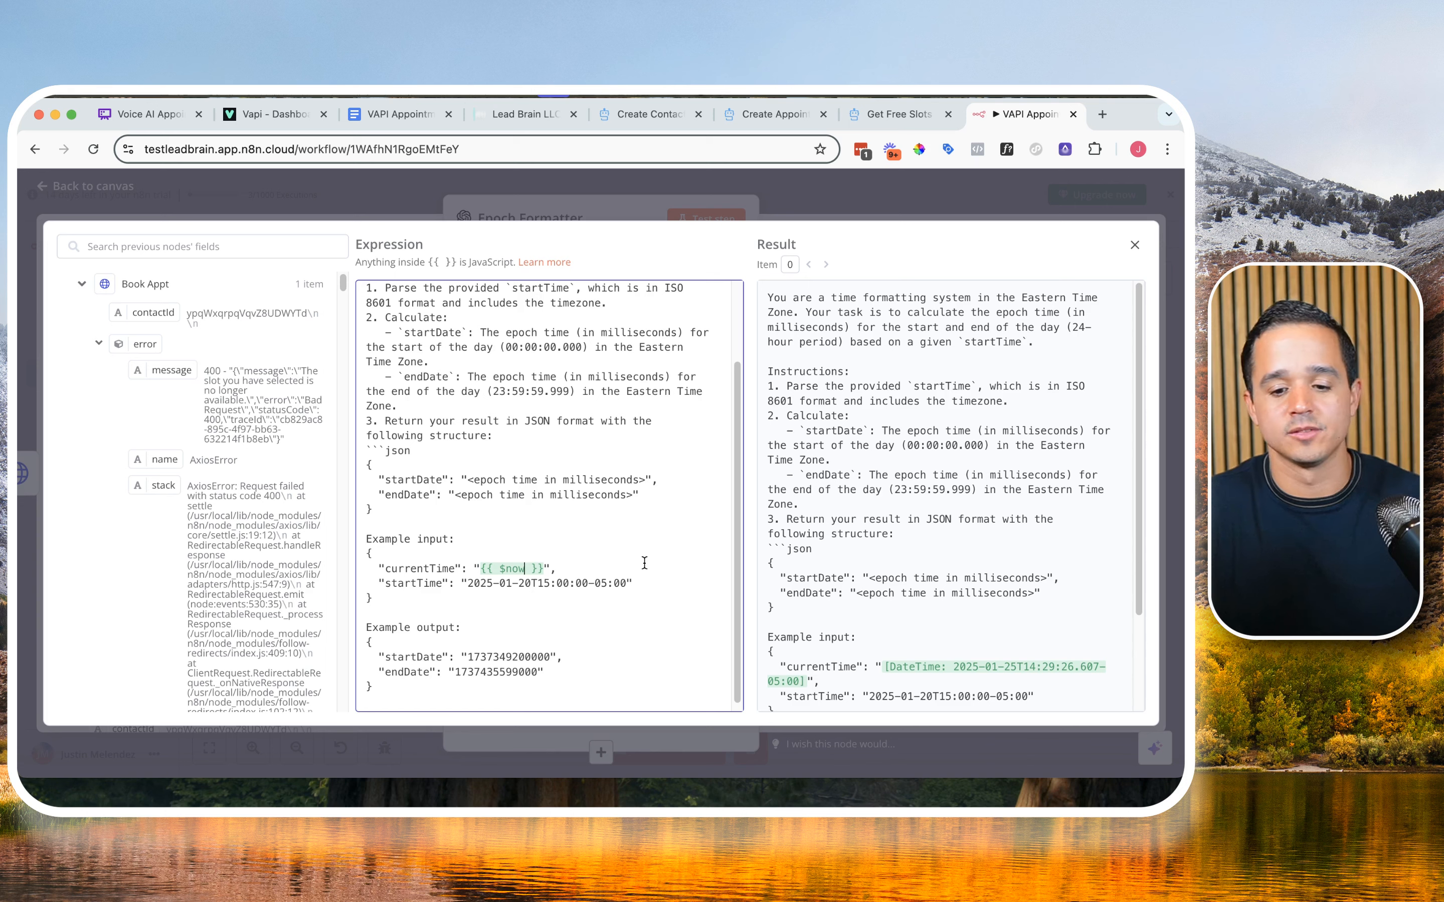
# Step: Remove the blank line at the end of the system prompt and close the expression editor
pyautogui.scroll(-1, 644, 563)
pyautogui.scroll(-3, 785, 529)
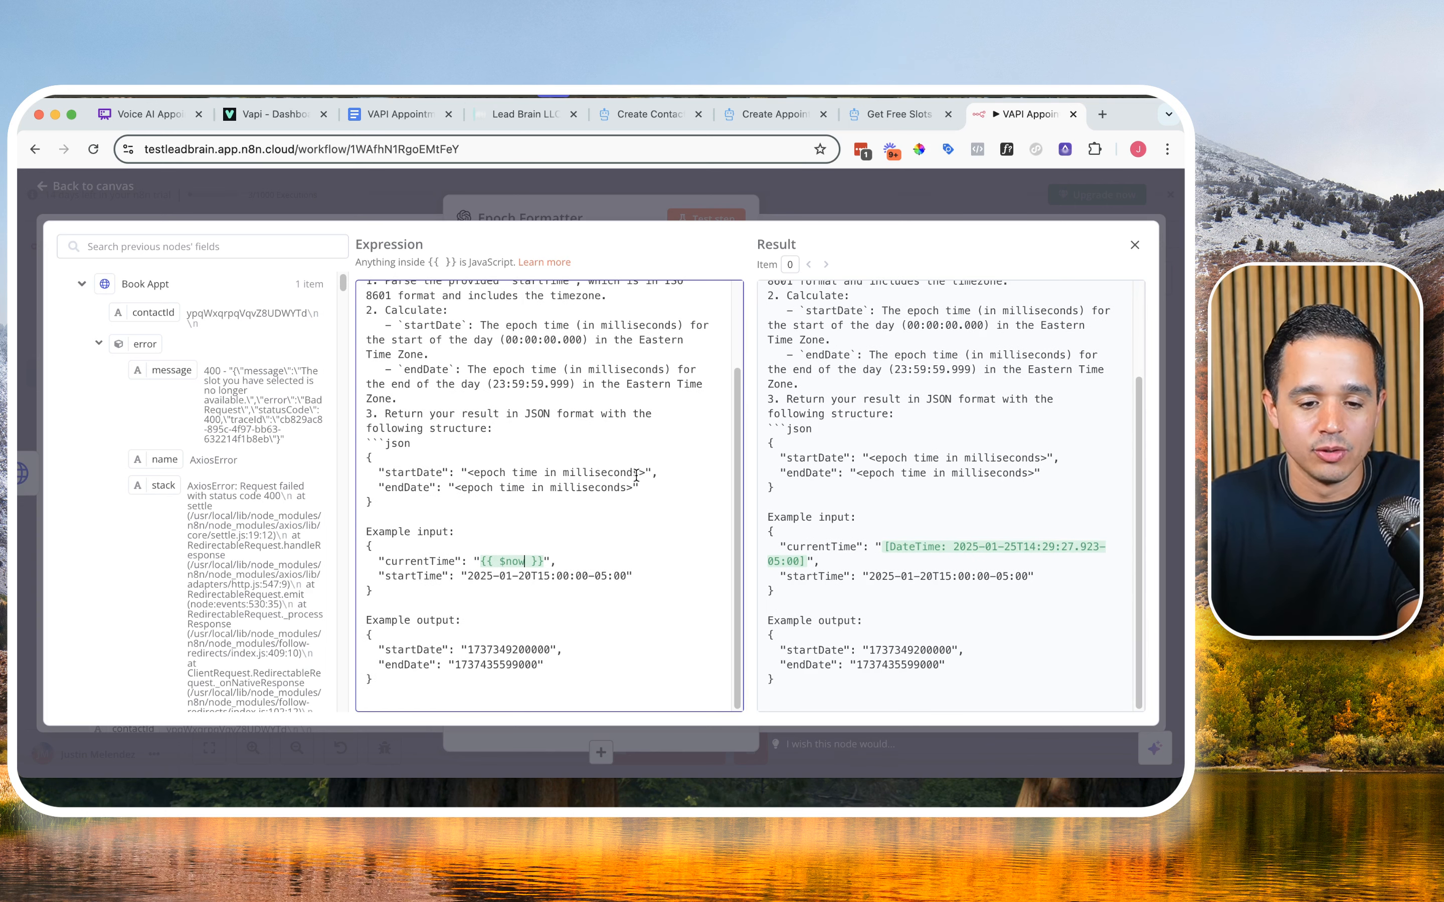
pyautogui.click(446, 691)
pyautogui.press('BackSpace')
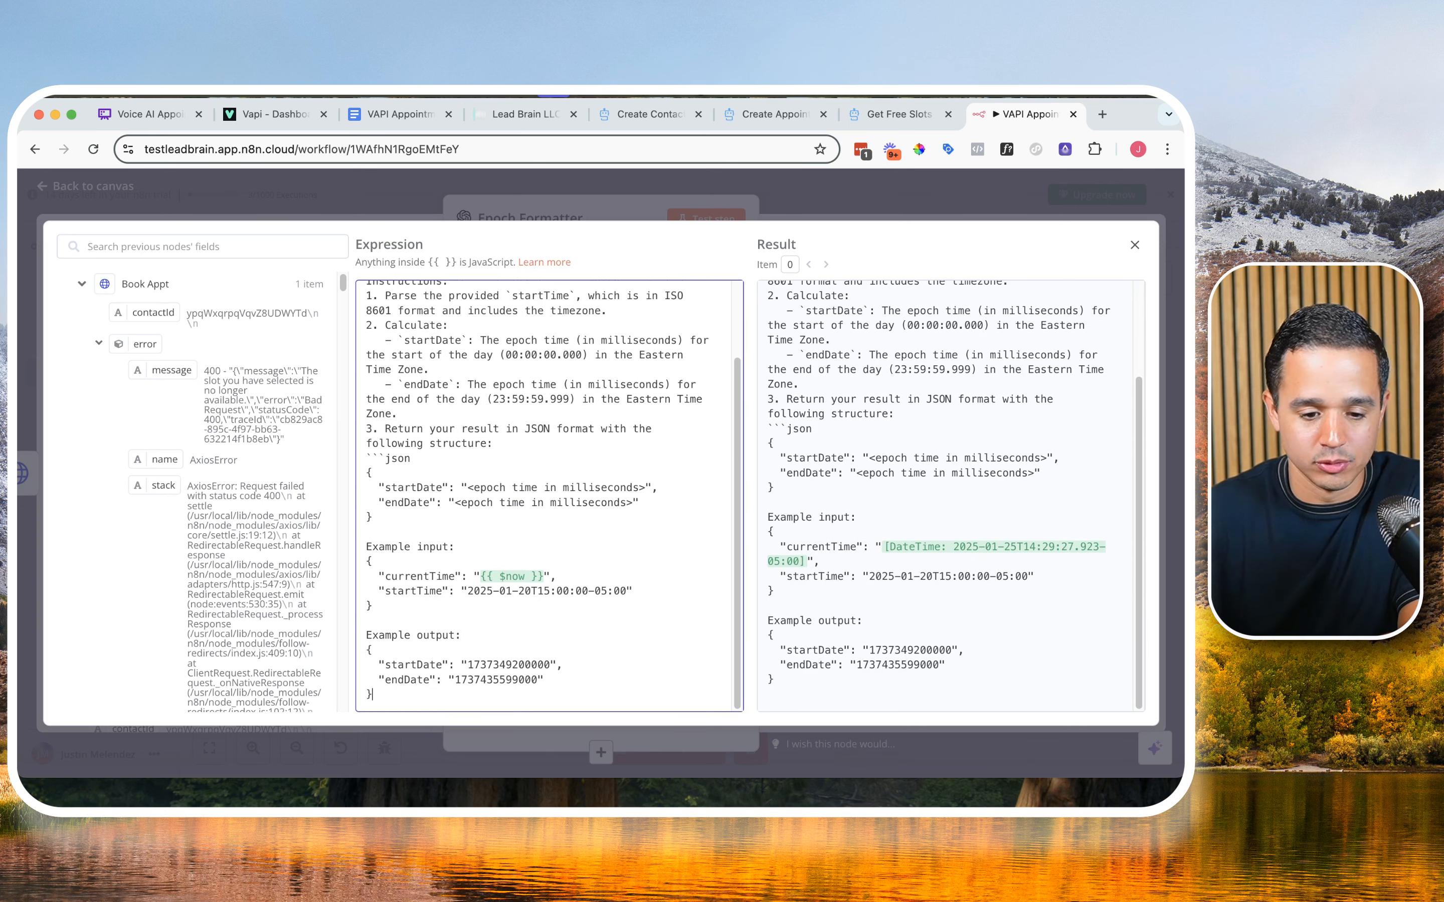
pyautogui.click(1136, 242)
# Step: Add a second message with the User role to the Epoch Formatter node
pyautogui.scroll(-1, 542, 591)
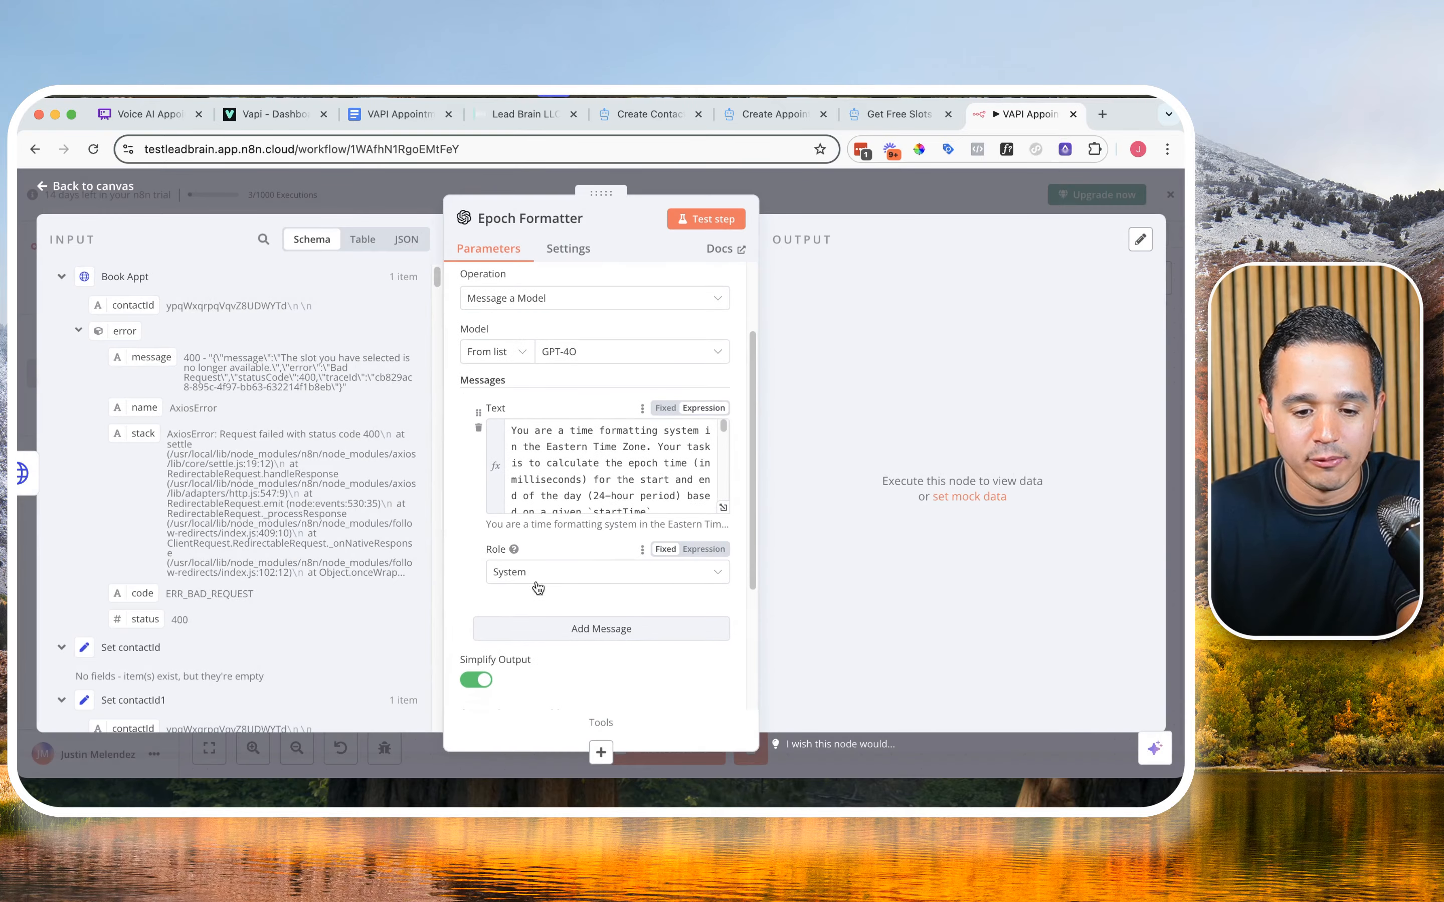
pyautogui.click(552, 627)
pyautogui.scroll(-3, 550, 622)
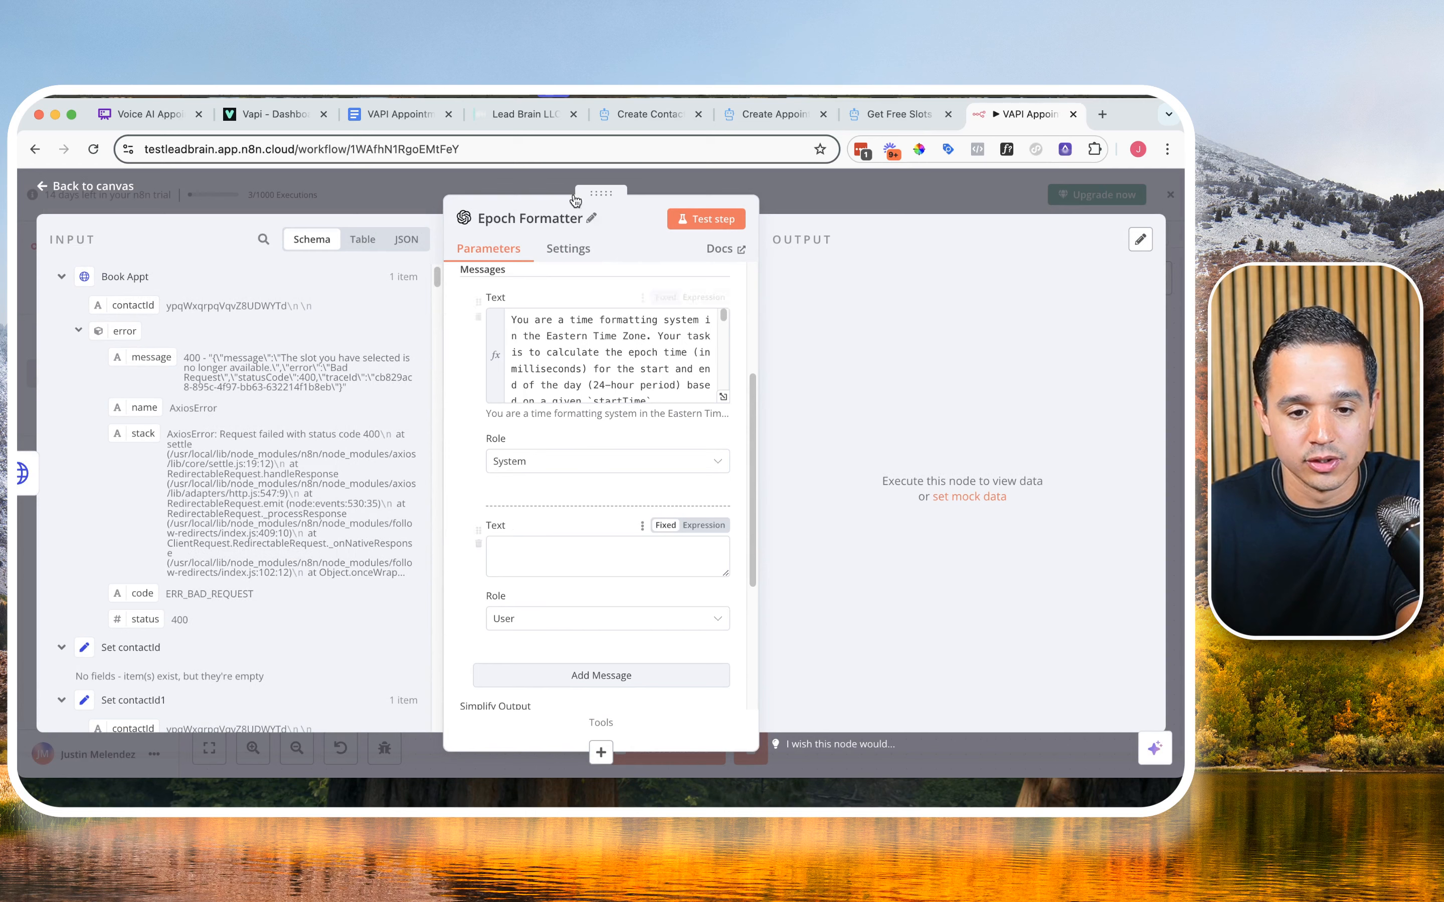
# Step: Switch to the Google Doc and copy the User Prompt line for the Epoch Time Formatter
pyautogui.click(393, 114)
pyautogui.scroll(-2, 465, 515)
pyautogui.scroll(-2, 464, 514)
pyautogui.tripleClick(459, 533)
pyautogui.press('super+c')
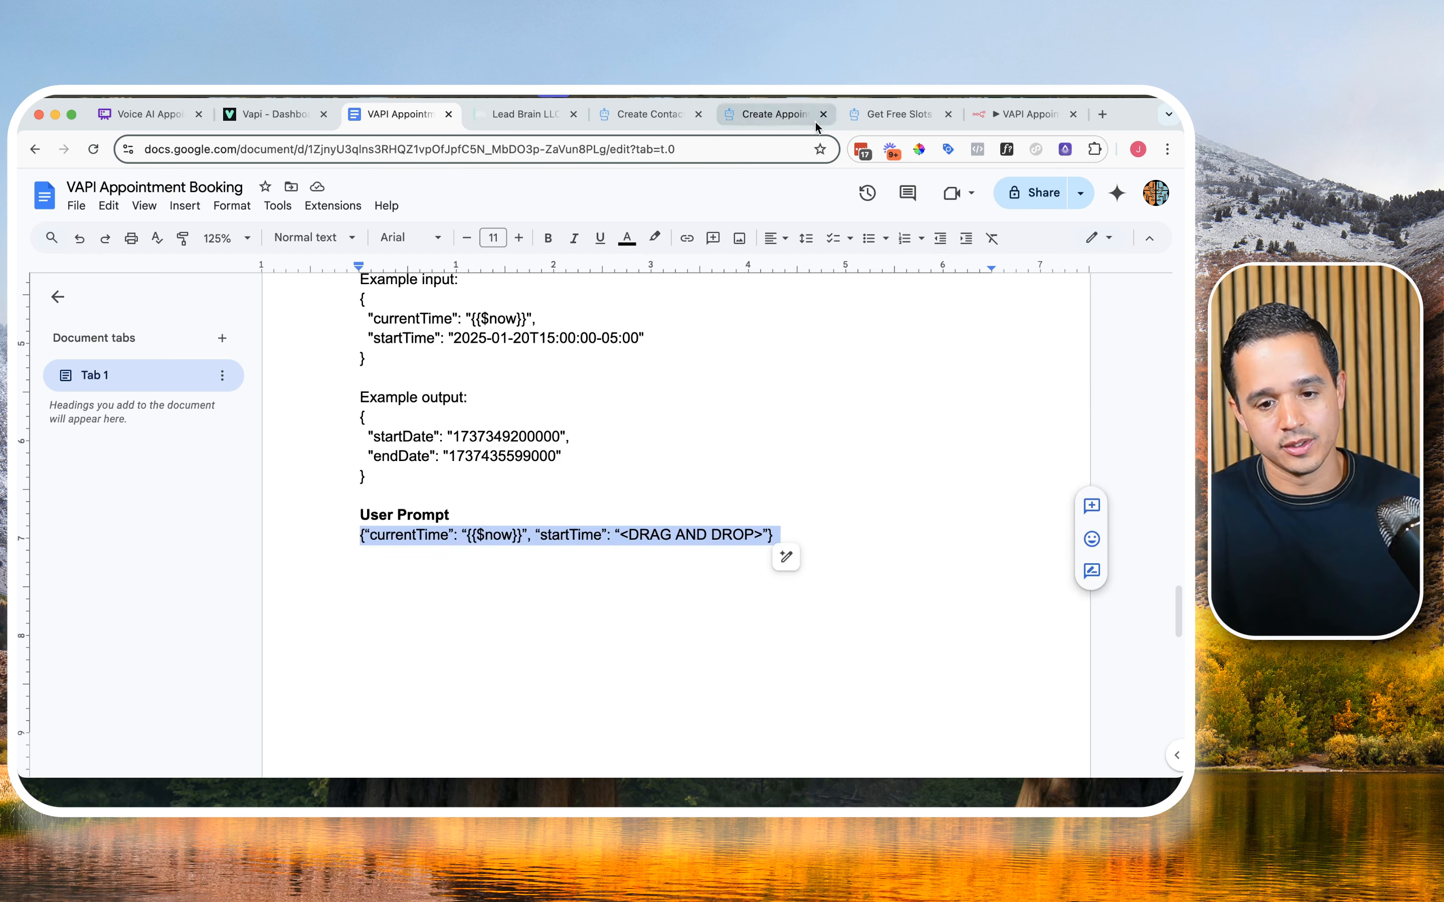
# Step: Return to n8n and paste the copied user prompt into the Epoch Formatter's User message in the expression editor
pyautogui.click(985, 115)
pyautogui.click(637, 553)
pyautogui.click(719, 528)
pyautogui.click(721, 552)
pyautogui.click(530, 394)
pyautogui.press('super+v')
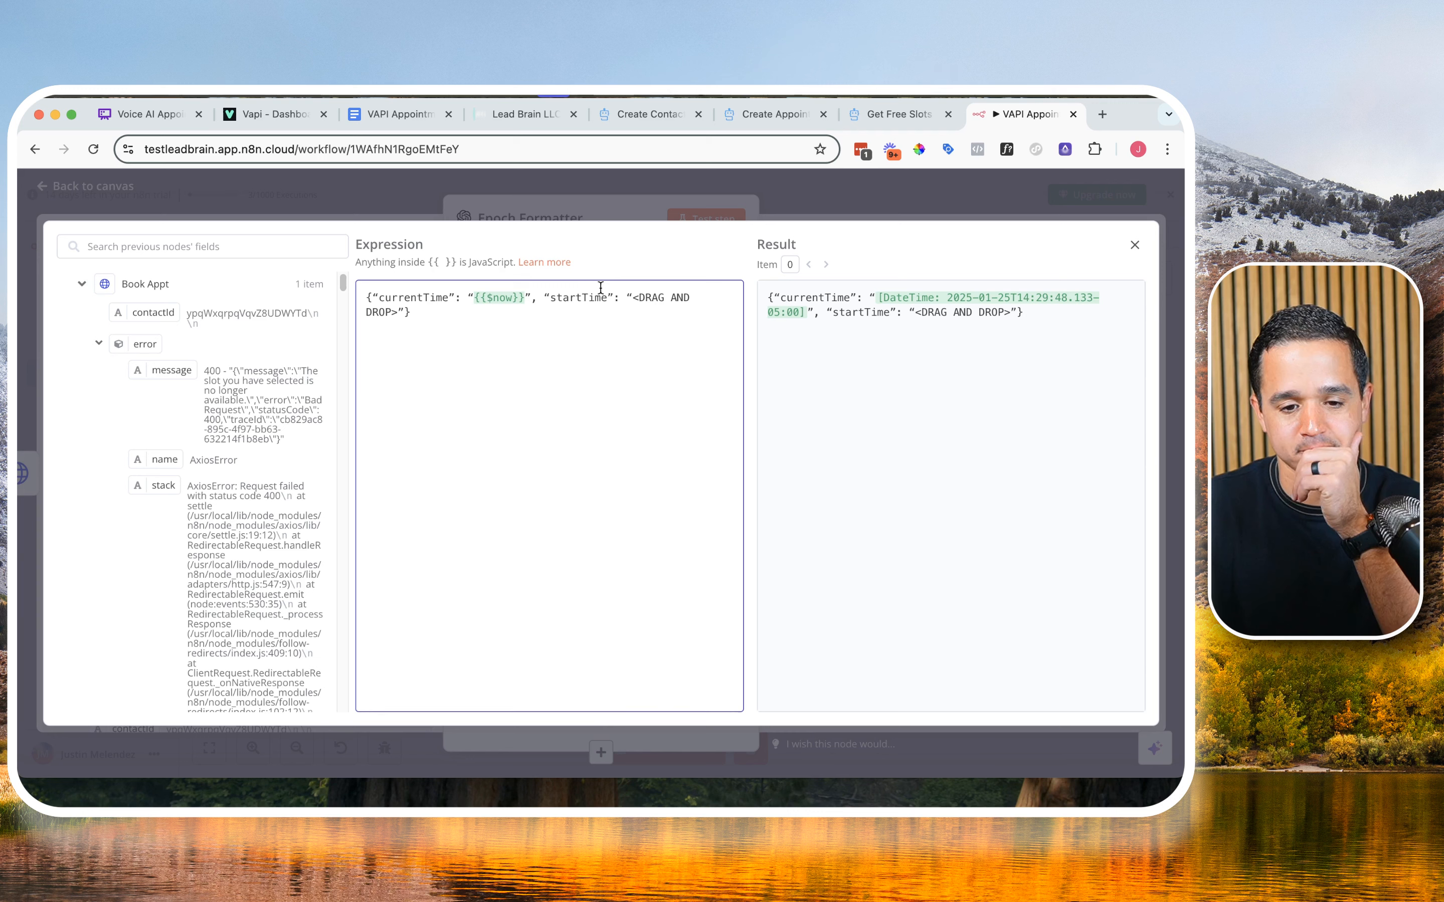
# Step: Replace the <DRAG AND DROP> placeholder with the startTime field from the Start/End Date Formatter's output and close the expression editor
pyautogui.moveTo(633, 298); pyautogui.dragTo(399, 313)
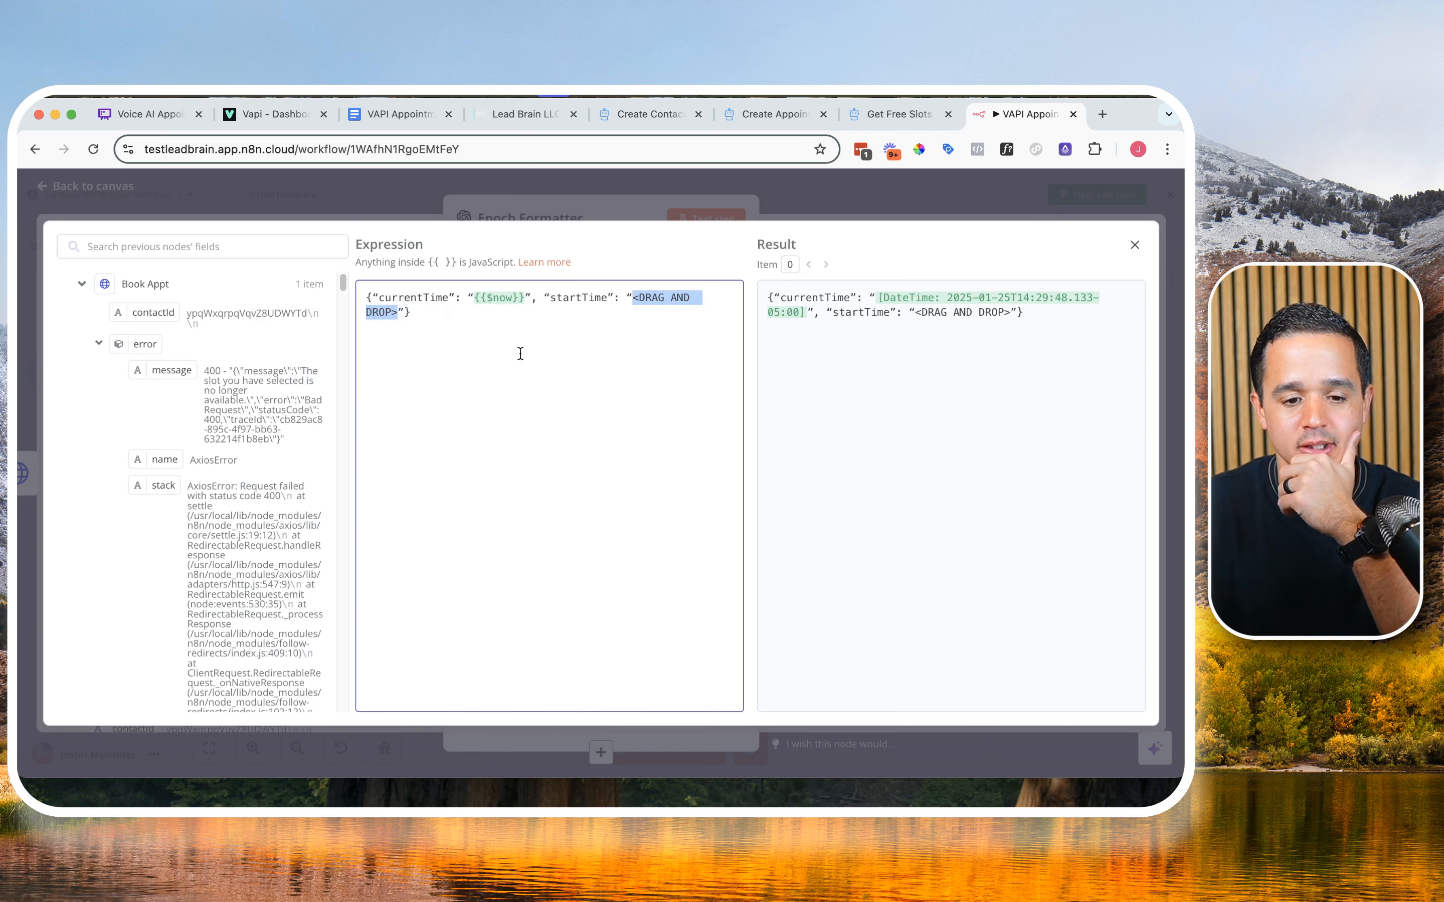
pyautogui.press('BackSpace')
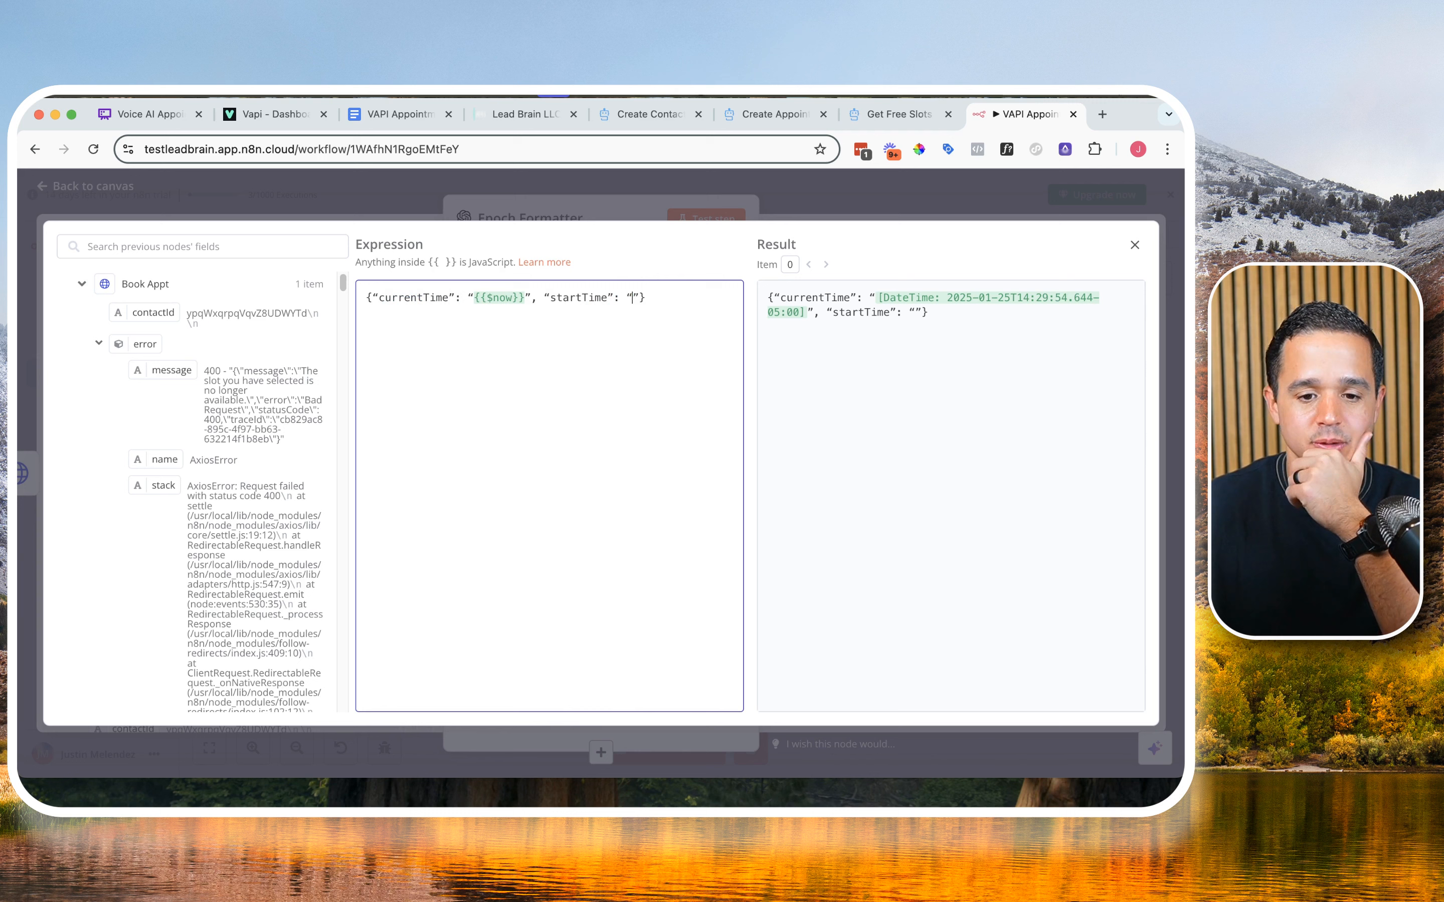
pyautogui.click(81, 287)
pyautogui.click(83, 314)
pyautogui.click(82, 314)
pyautogui.click(82, 367)
pyautogui.scroll(-5, 87, 400)
pyautogui.scroll(3, 88, 400)
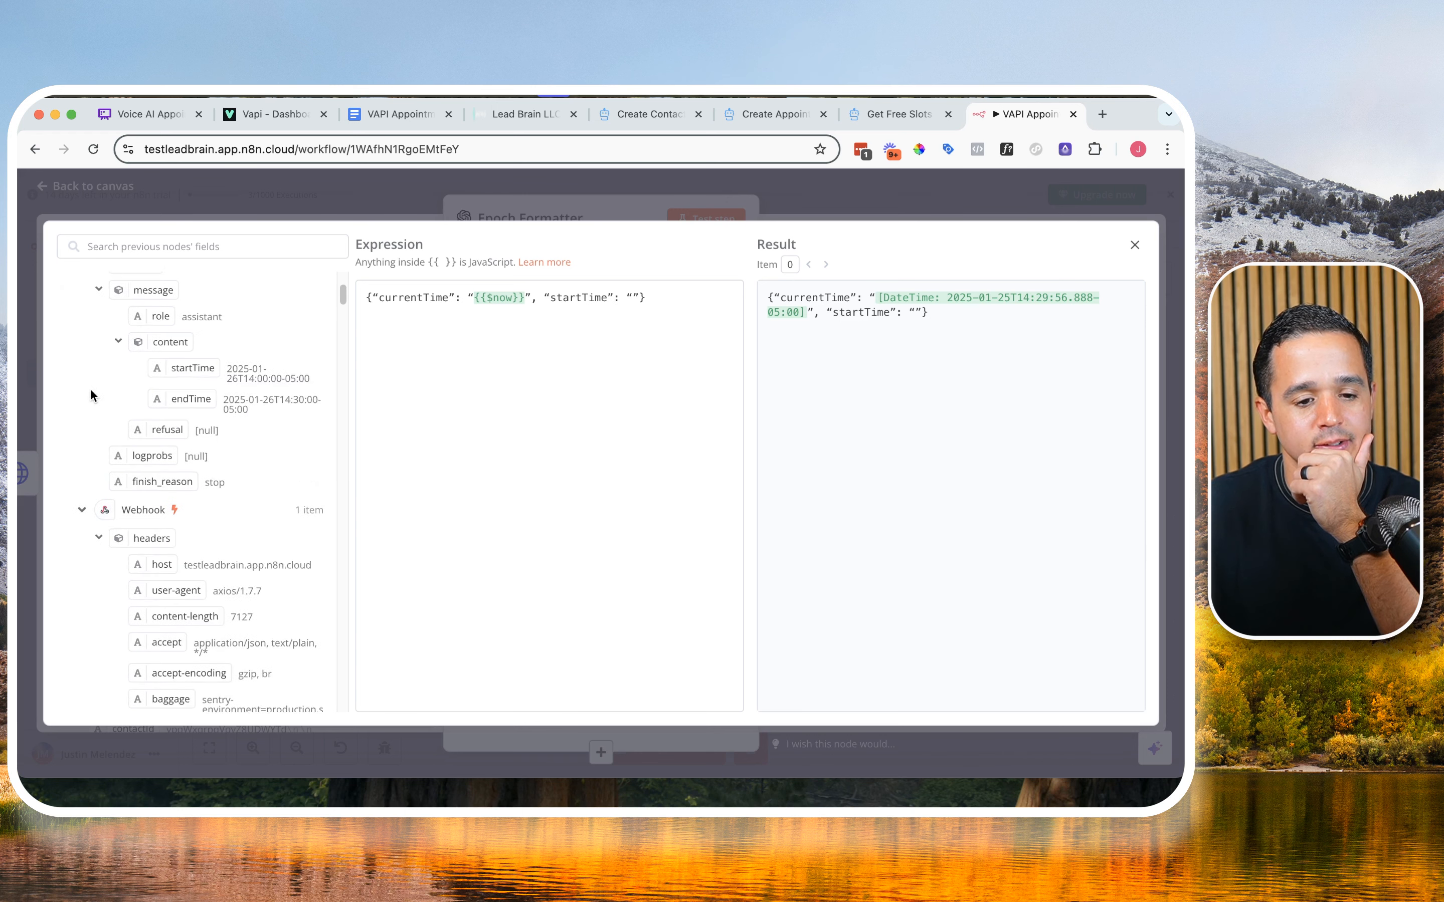
pyautogui.moveTo(204, 382); pyautogui.dragTo(632, 300)
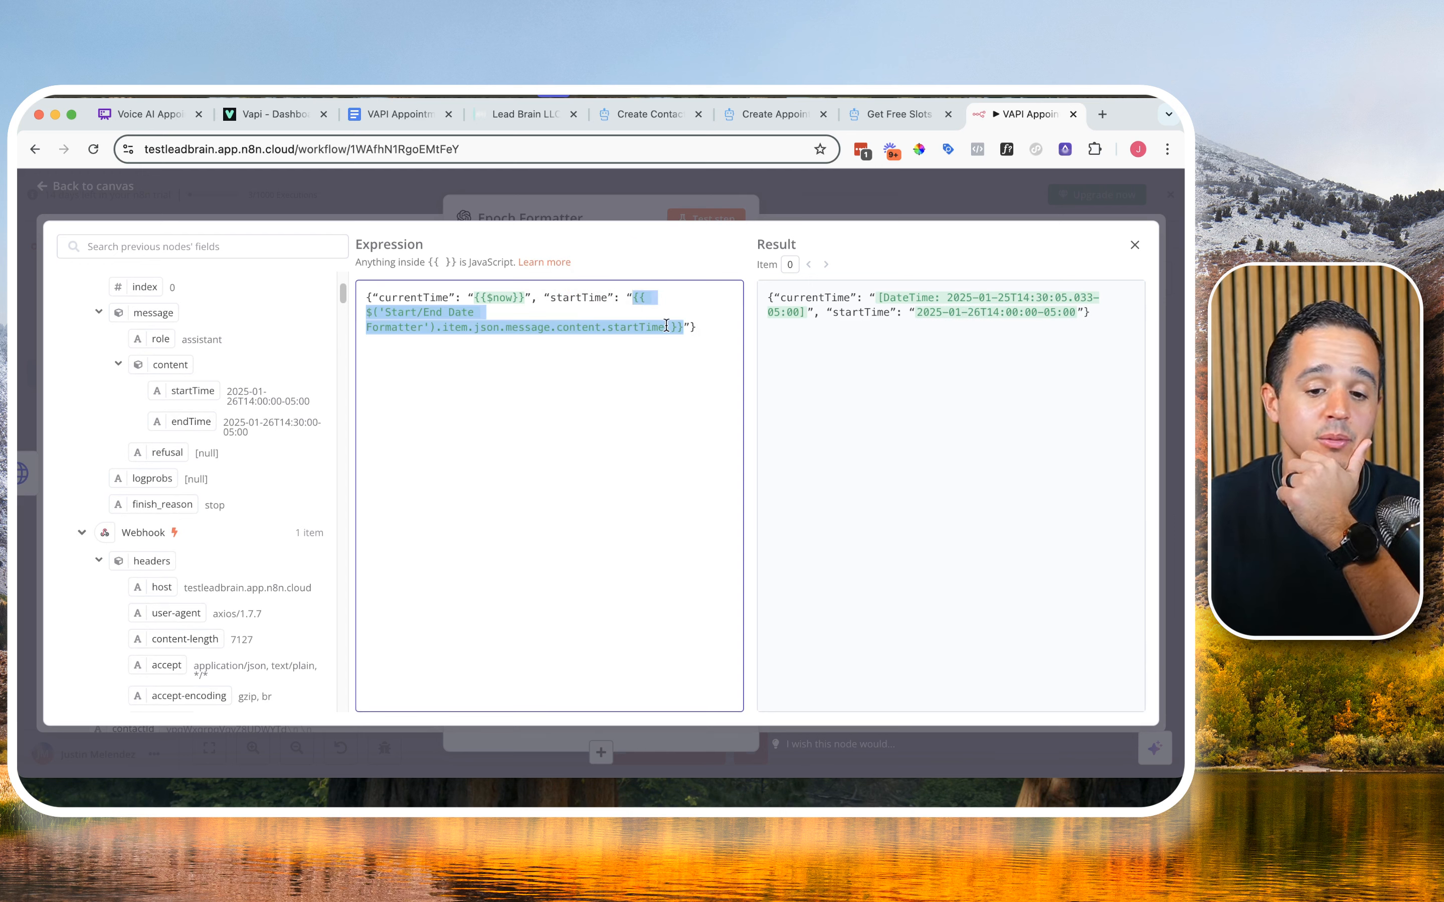
pyautogui.click(1132, 245)
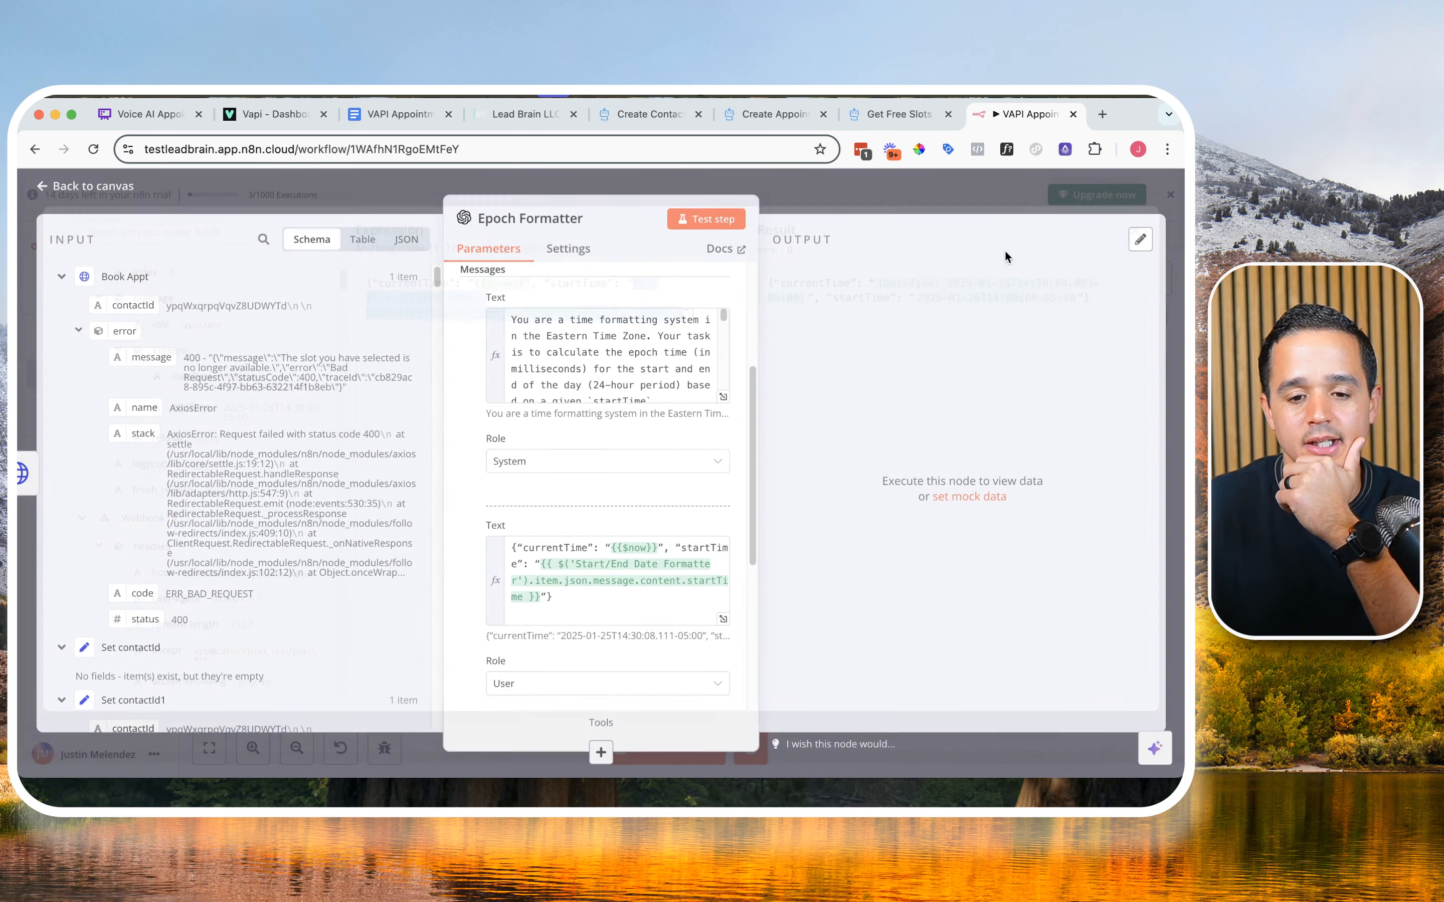
# Step: Test the whole workflow from the canvas and examine the Epoch Formatter's output
pyautogui.click(725, 225)
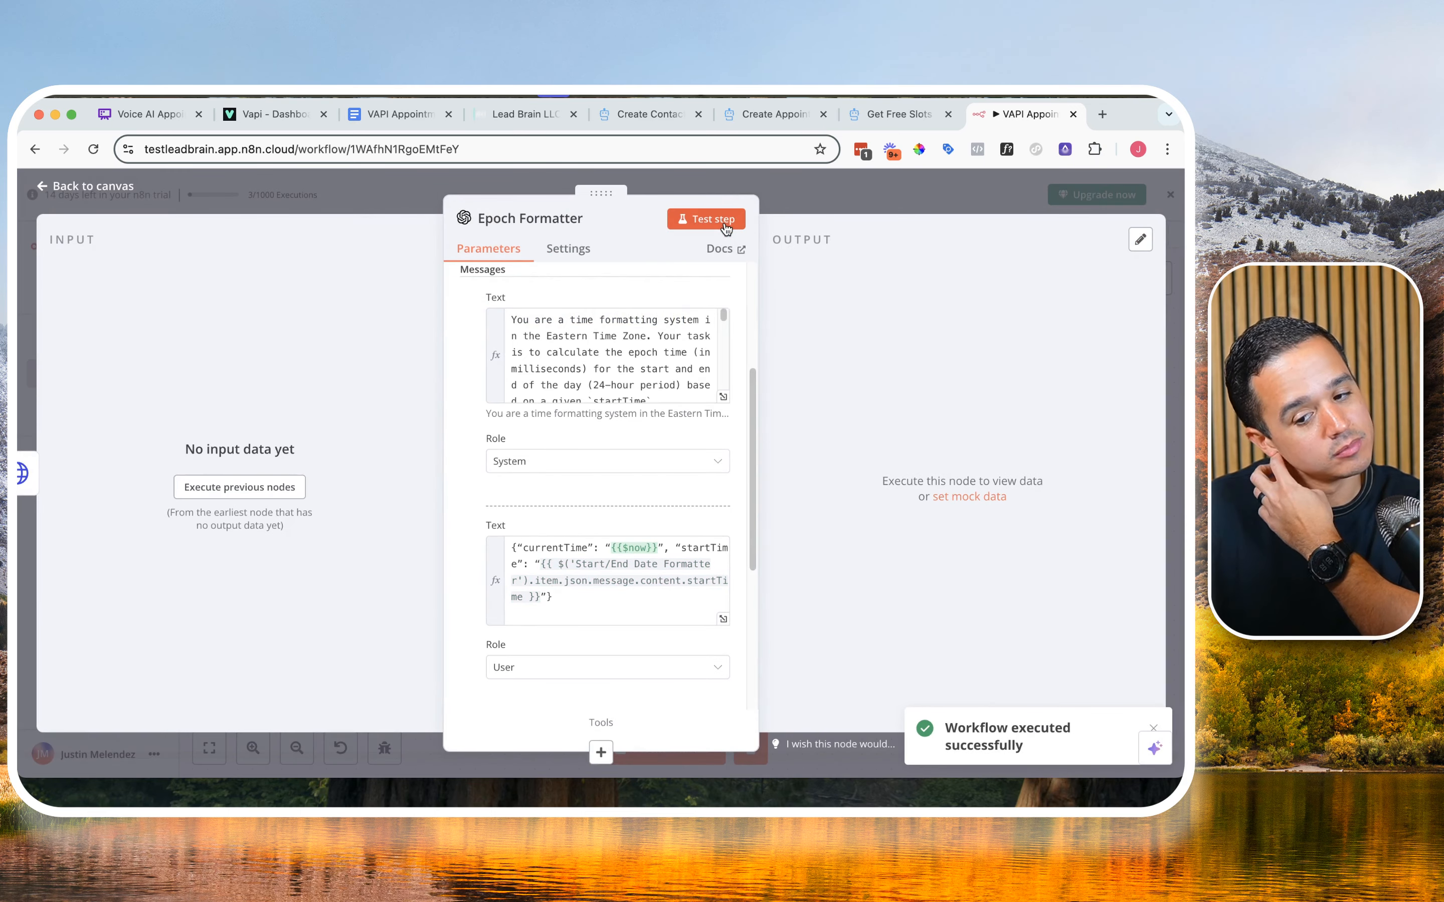
pyautogui.click(918, 184)
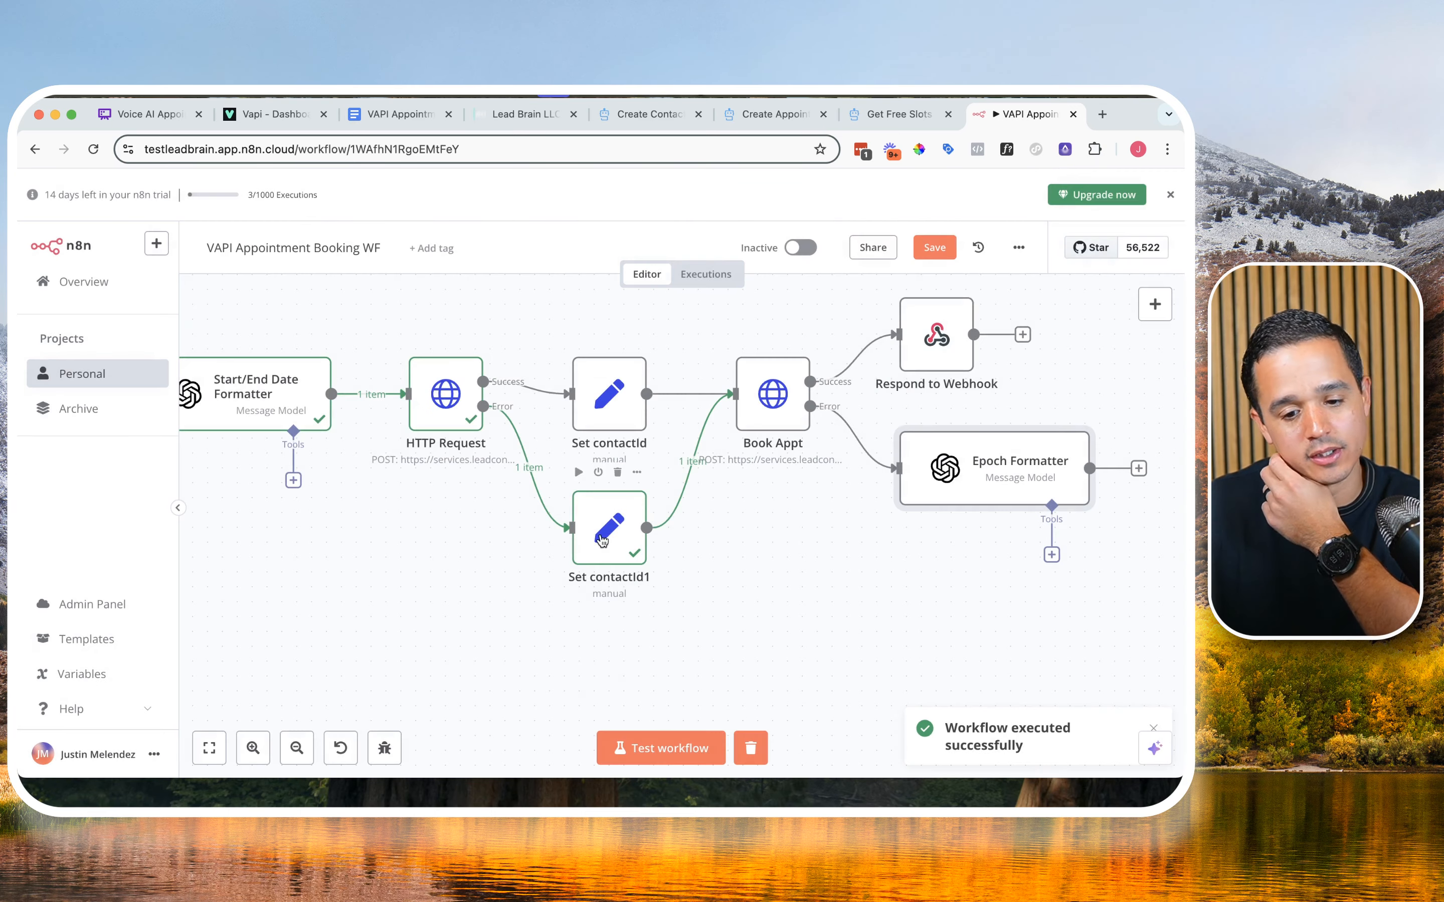
pyautogui.click(704, 745)
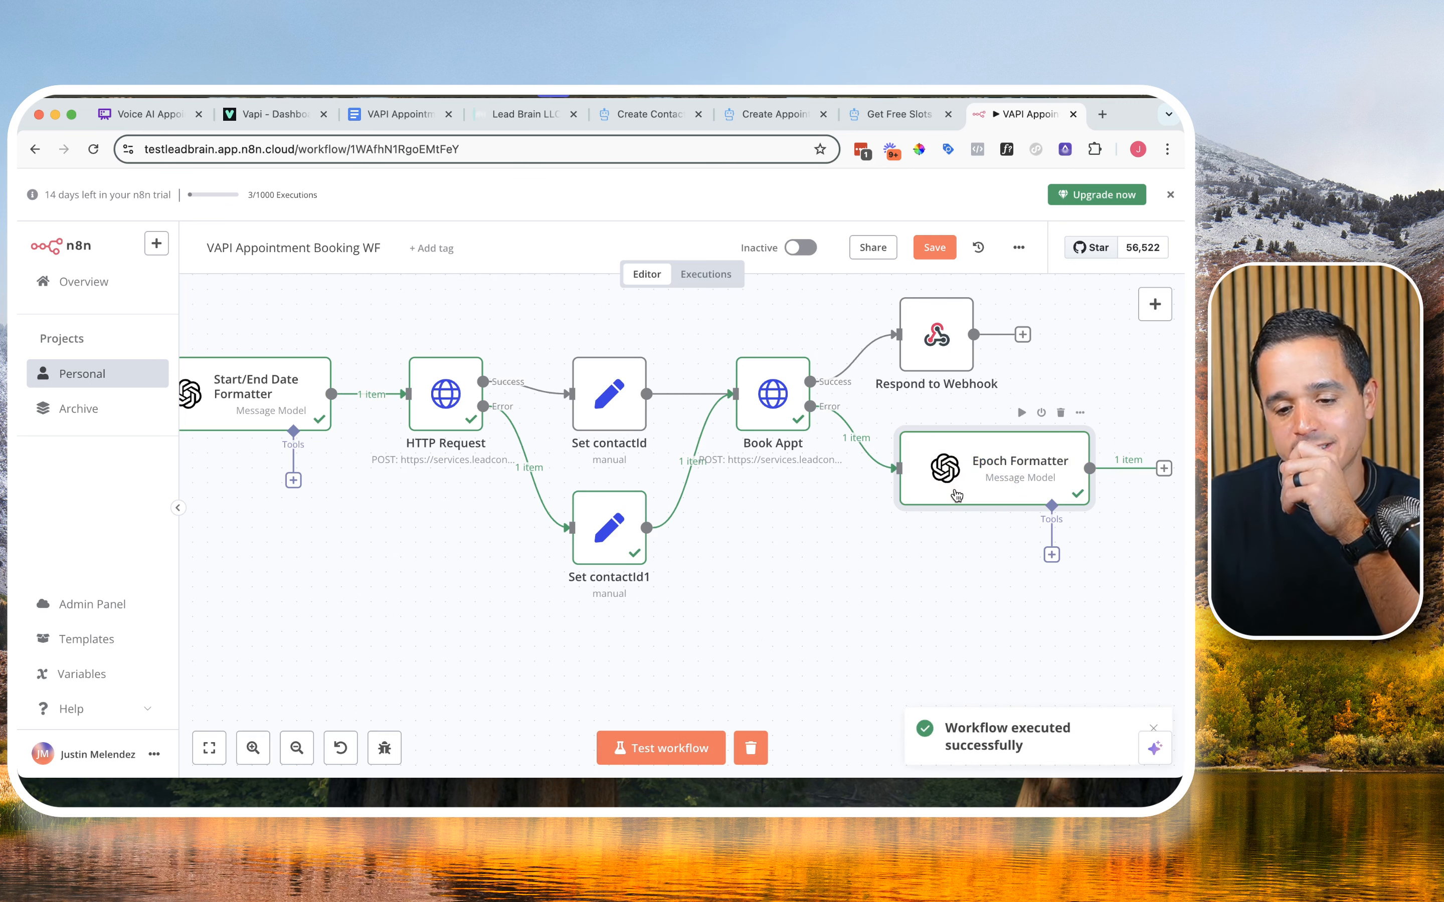
pyautogui.moveTo(939, 551); pyautogui.dragTo(608, 537)
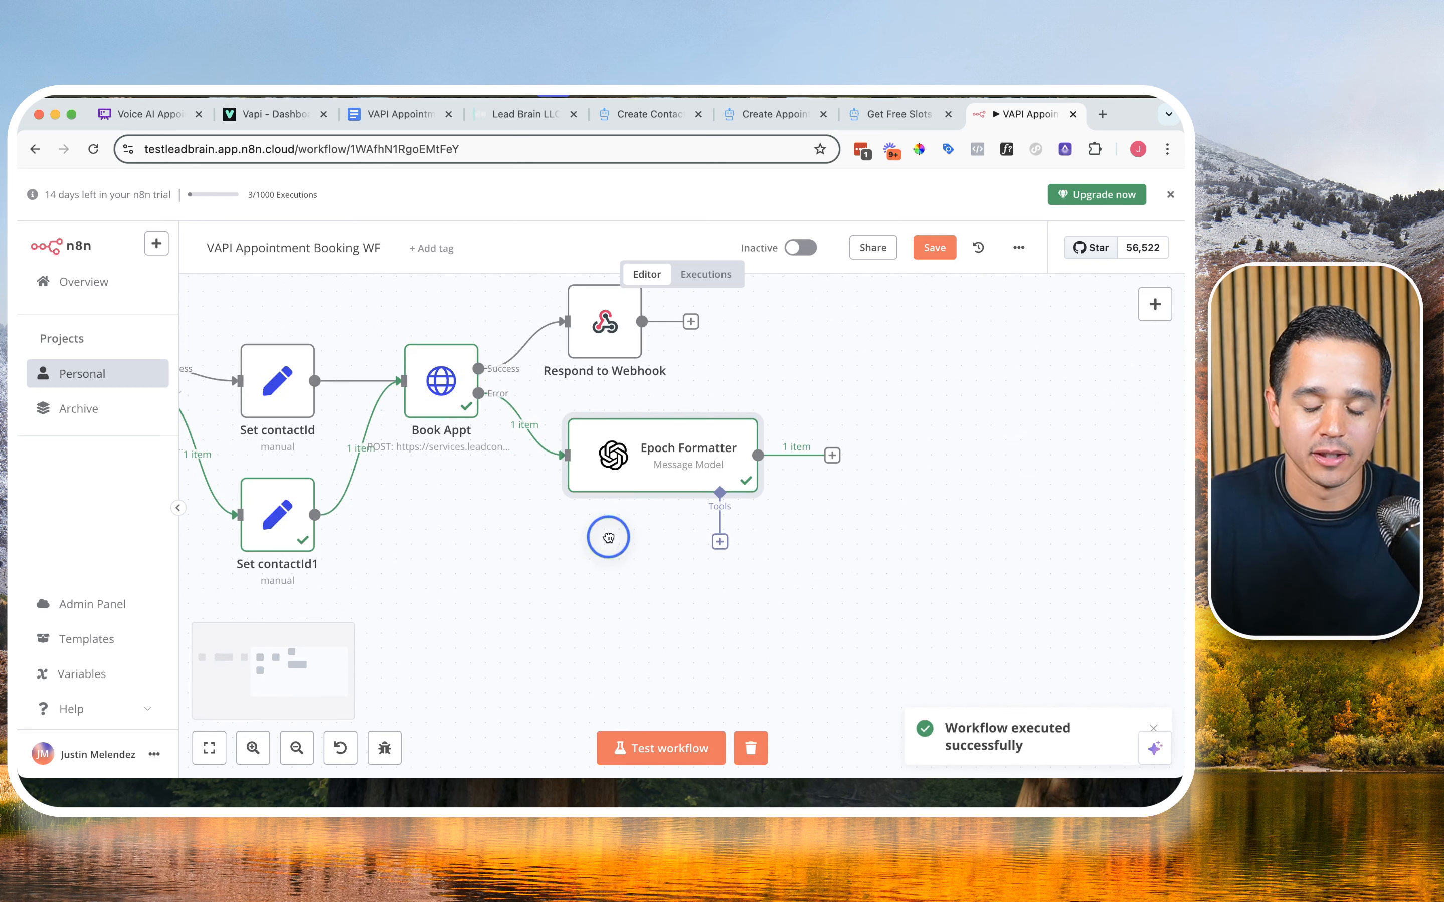
pyautogui.doubleClick(637, 464)
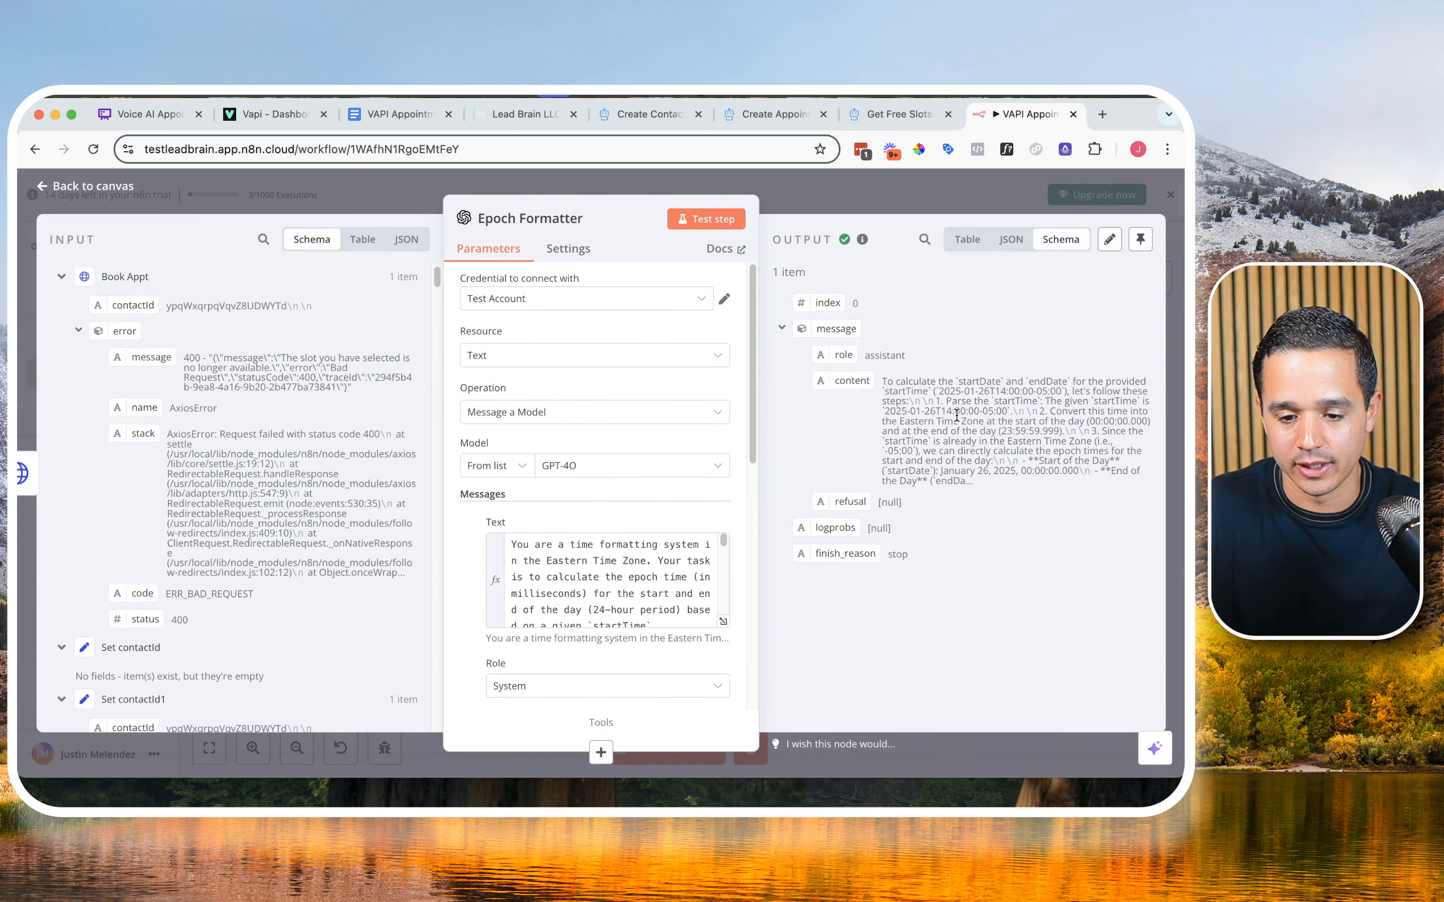
# Step: Enable Output Content as JSON in the Epoch Formatter, rerun the workflow and open the node's output
pyautogui.scroll(-10, 612, 468)
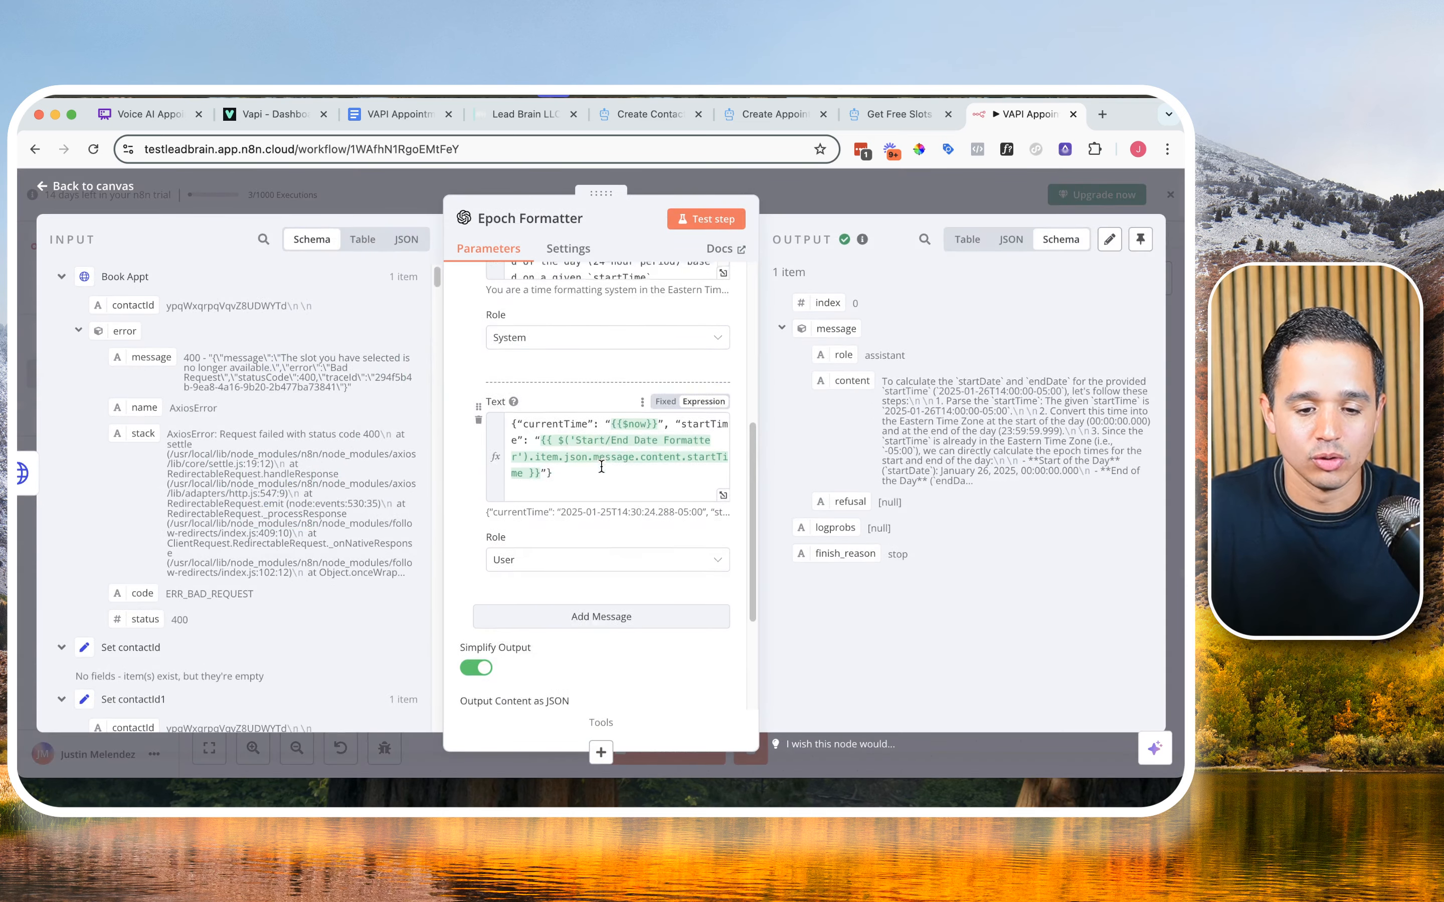
pyautogui.click(477, 557)
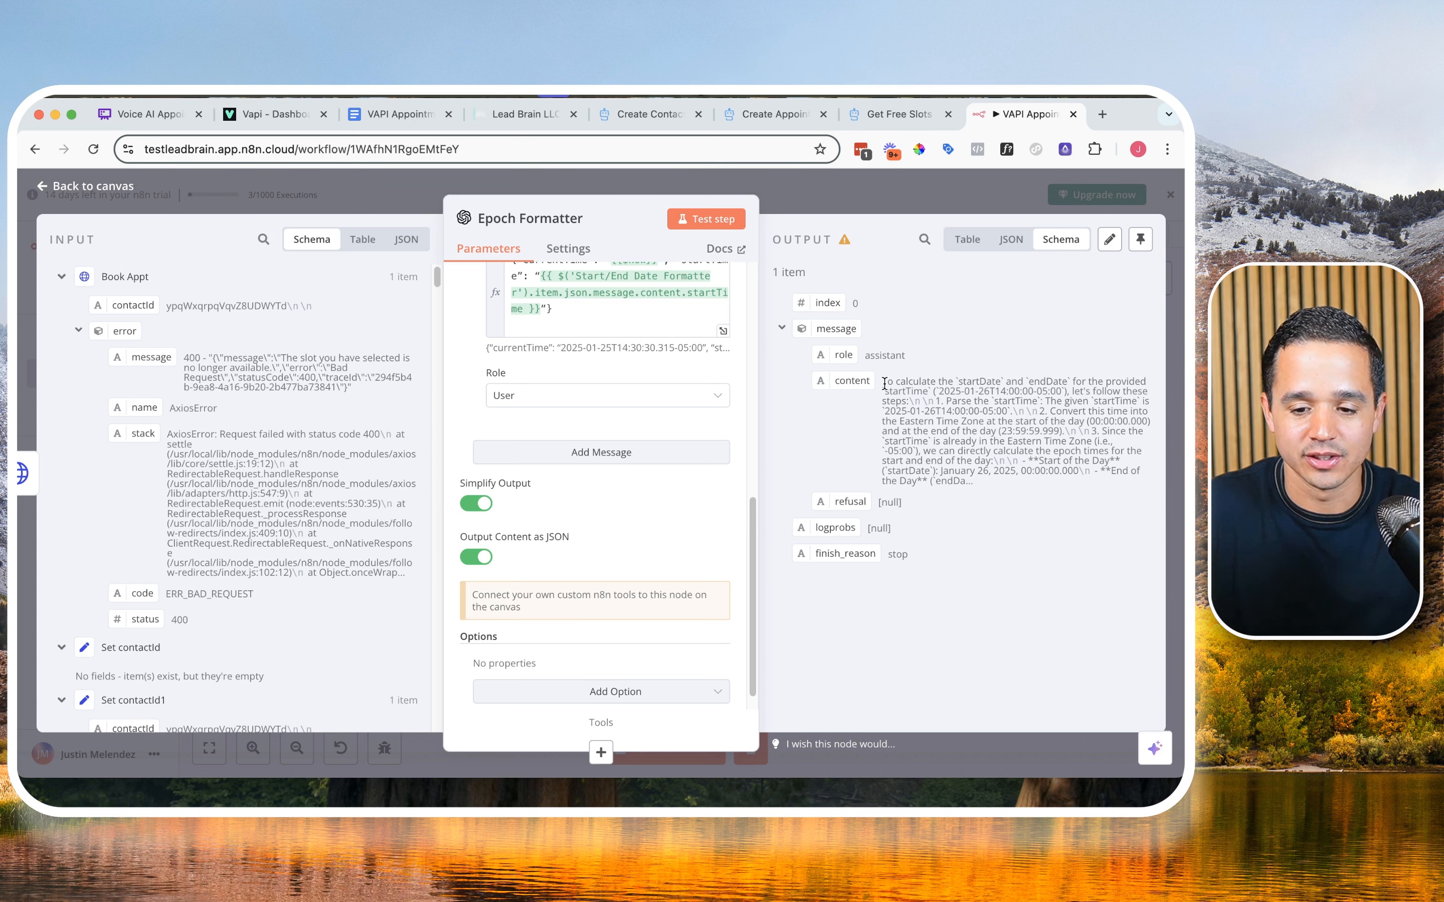
pyautogui.click(873, 194)
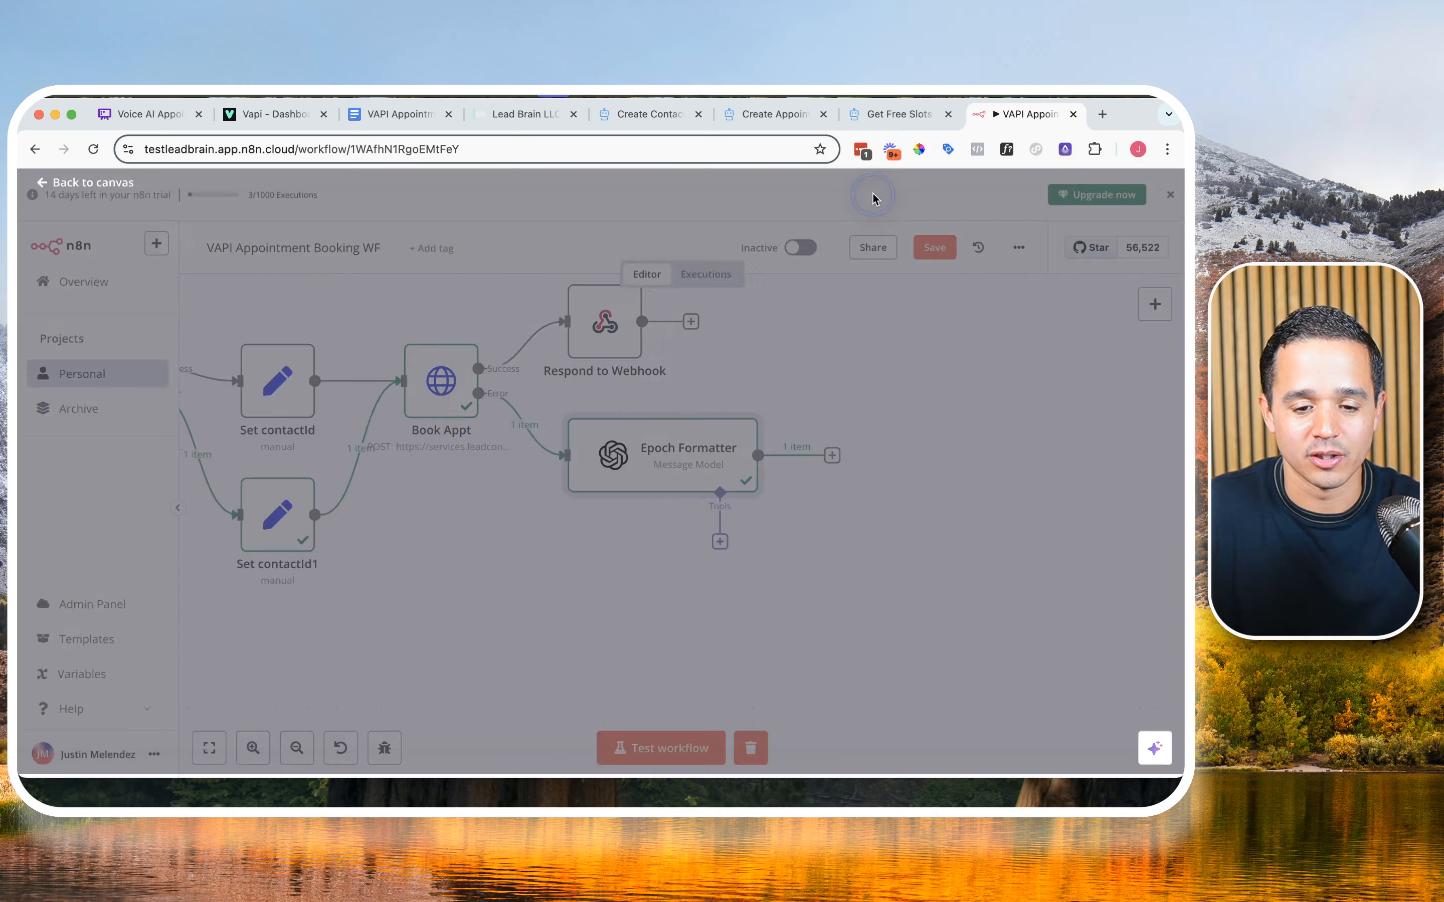
pyautogui.click(624, 740)
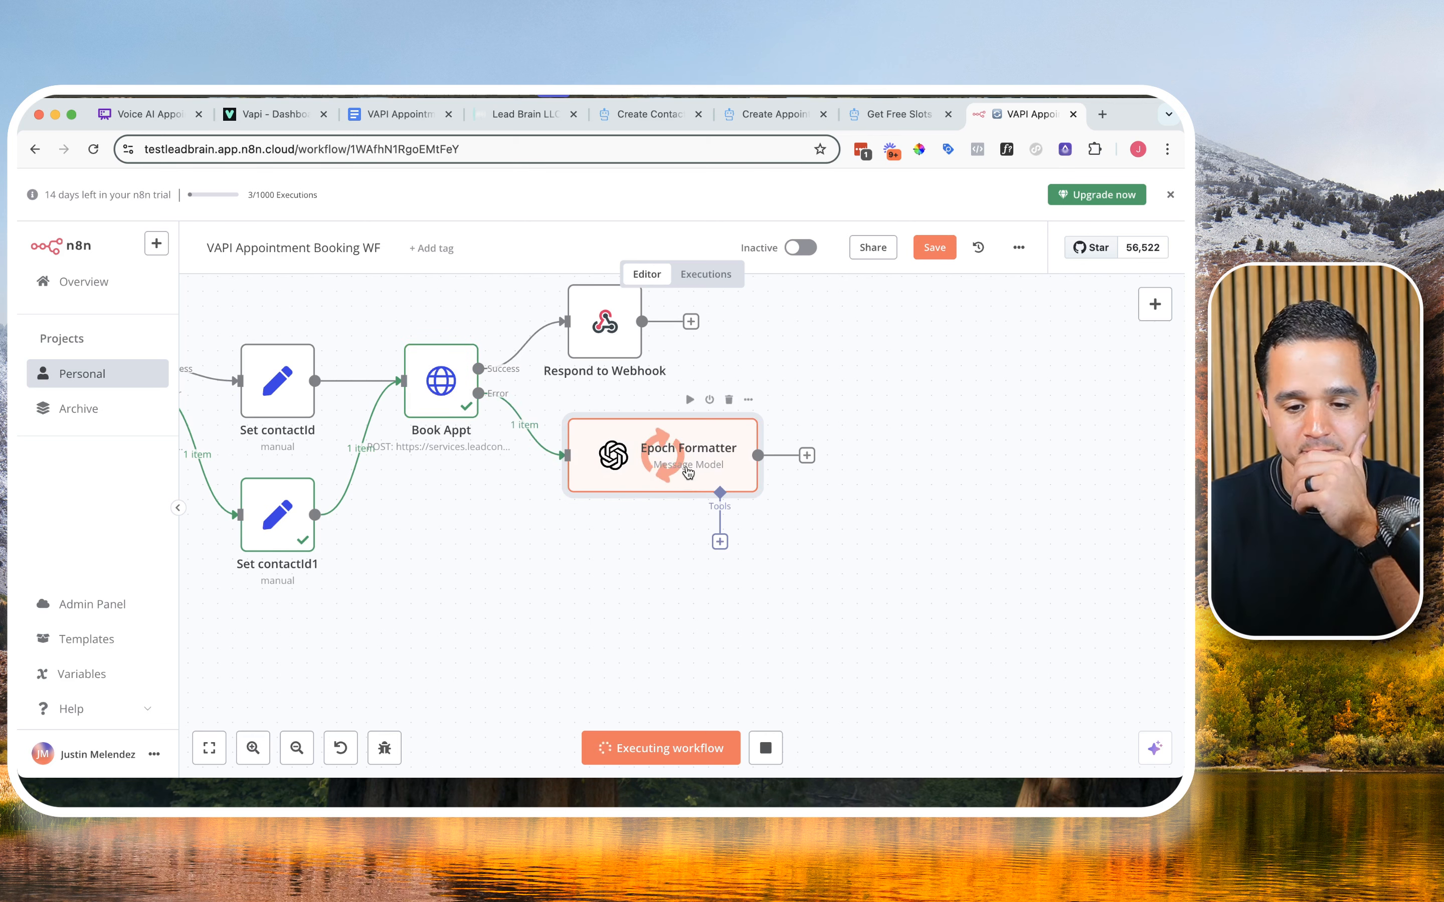
pyautogui.doubleClick(686, 469)
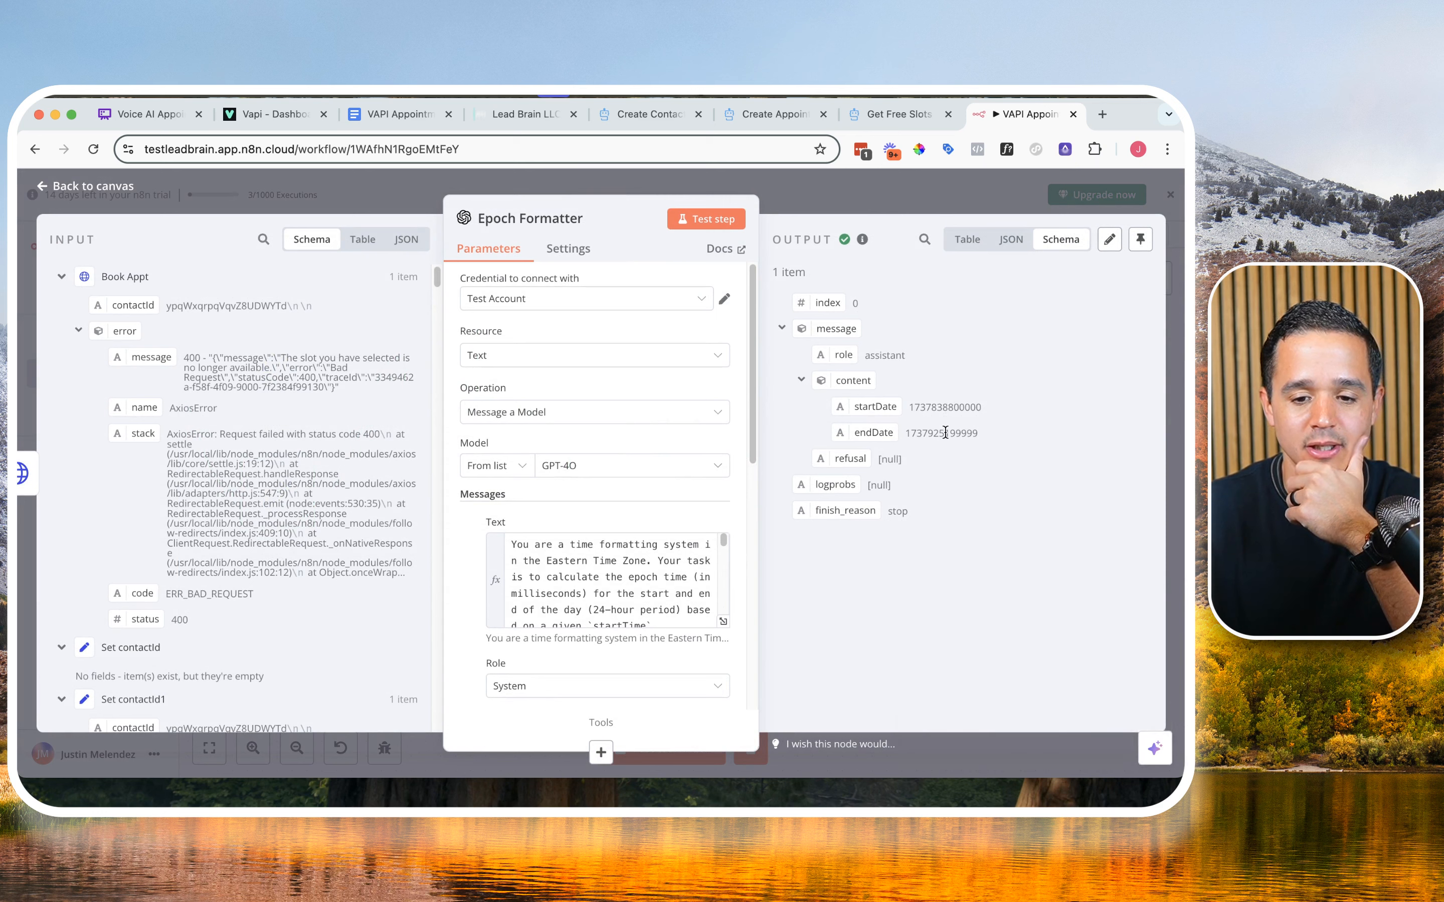
# Step: Switch to the Get Free Slots API documentation and examine its path parameters, query parameters and required headers
pyautogui.click(899, 114)
pyautogui.scroll(-6, 483, 354)
pyautogui.scroll(-3, 418, 416)
pyautogui.scroll(12, 419, 416)
pyautogui.scroll(-5, 420, 413)
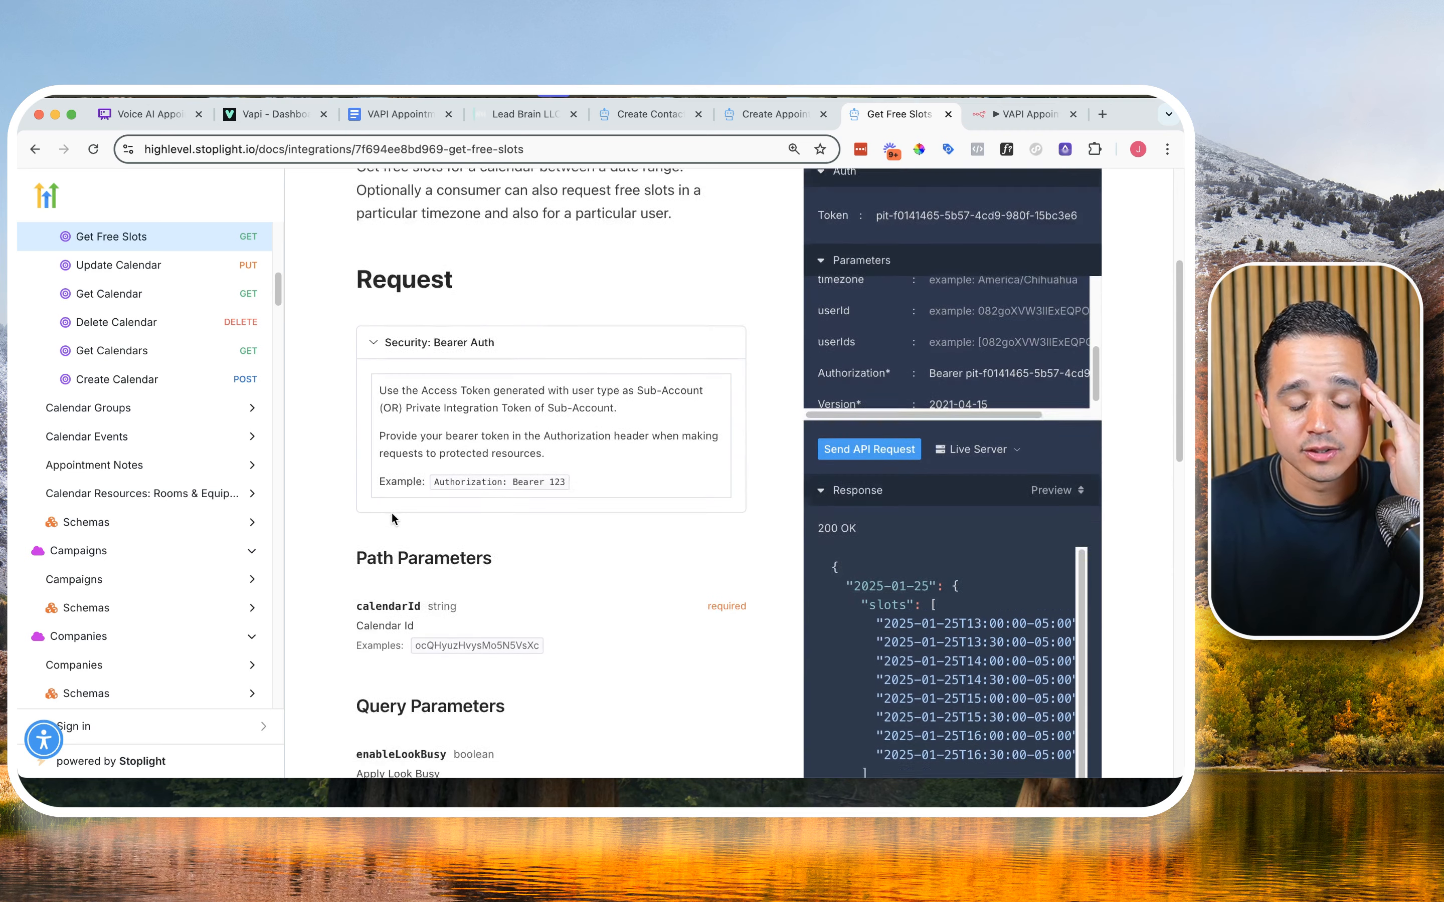
pyautogui.scroll(-2, 392, 517)
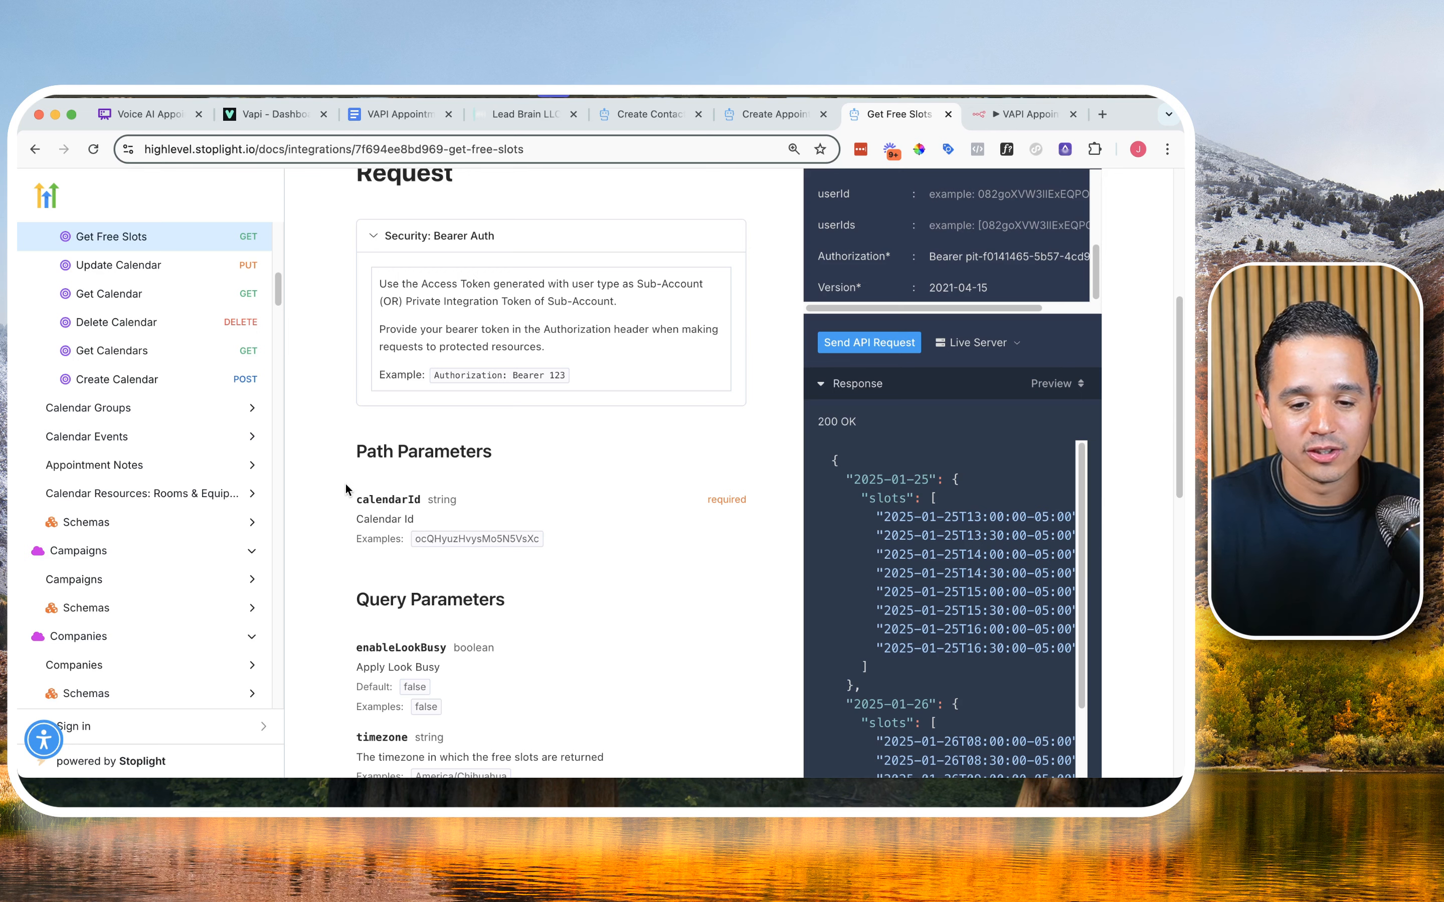
pyautogui.scroll(4, 355, 469)
pyautogui.scroll(-4, 356, 469)
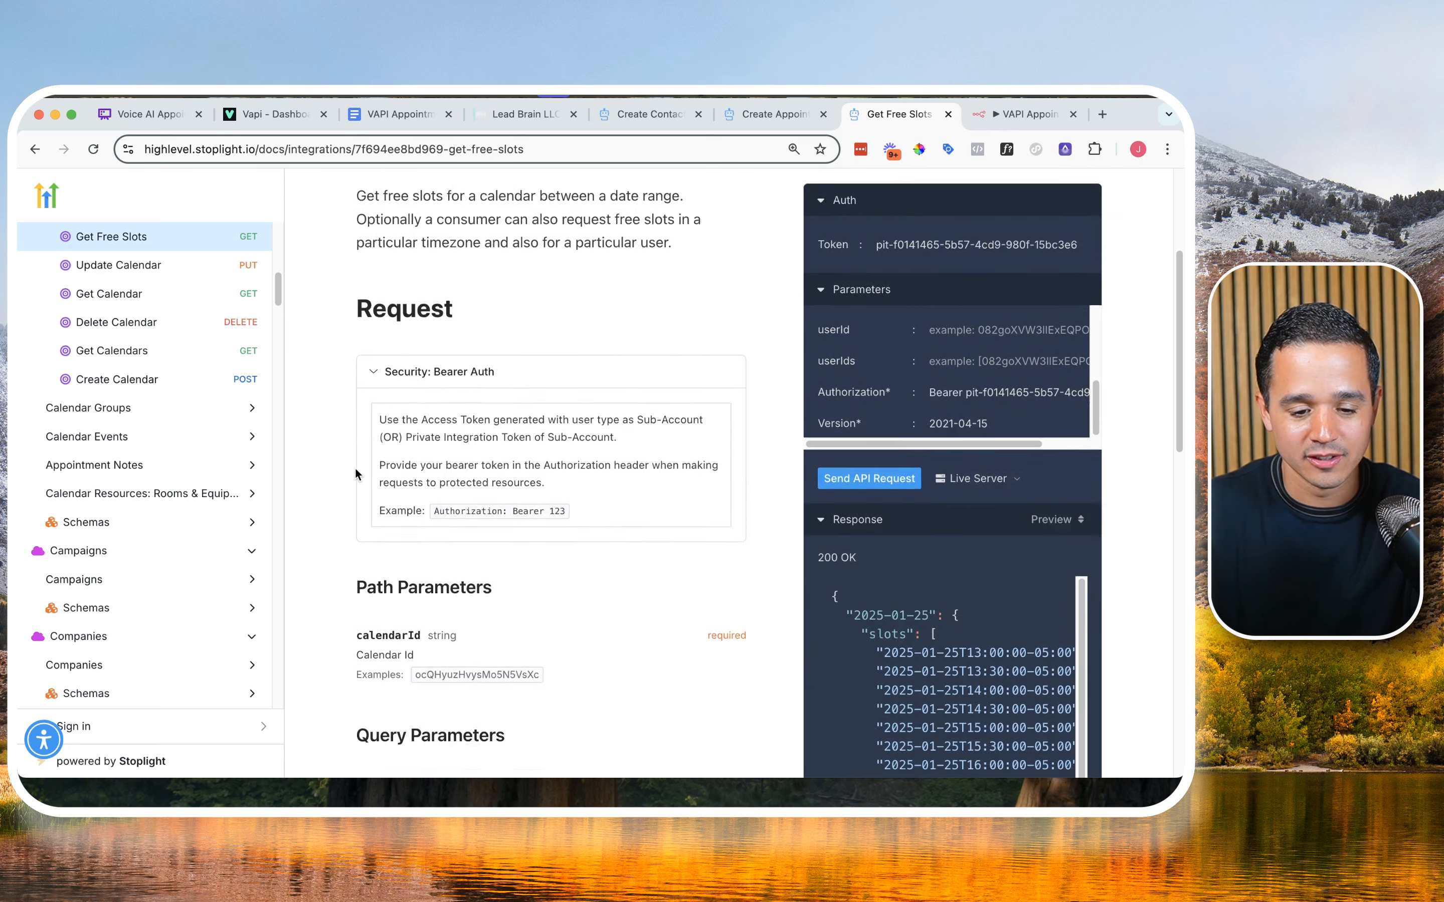
pyautogui.scroll(-10, 355, 471)
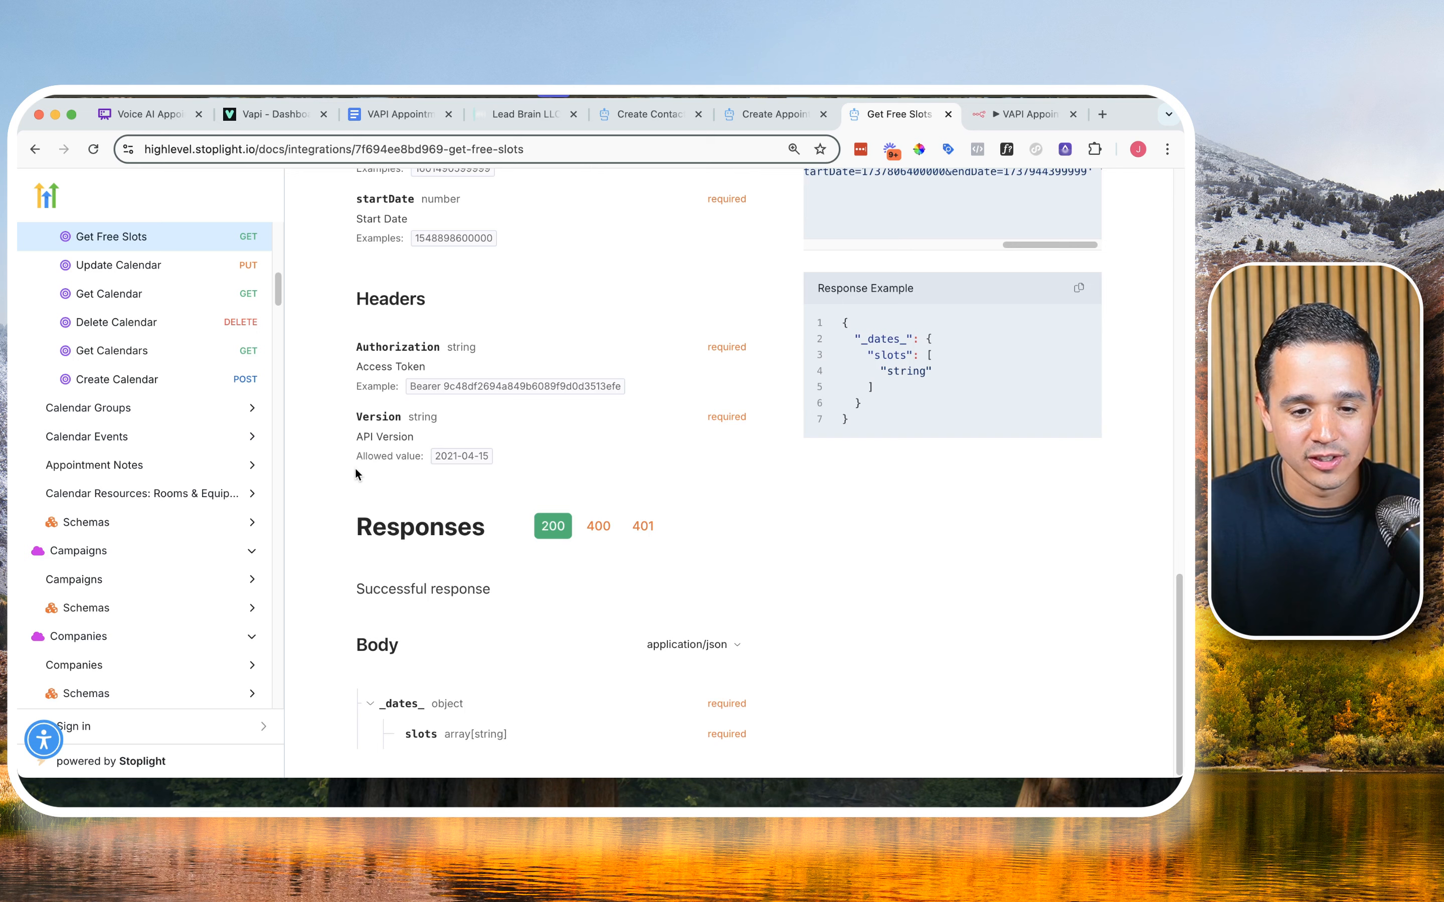
pyautogui.moveTo(355, 338); pyautogui.dragTo(511, 461)
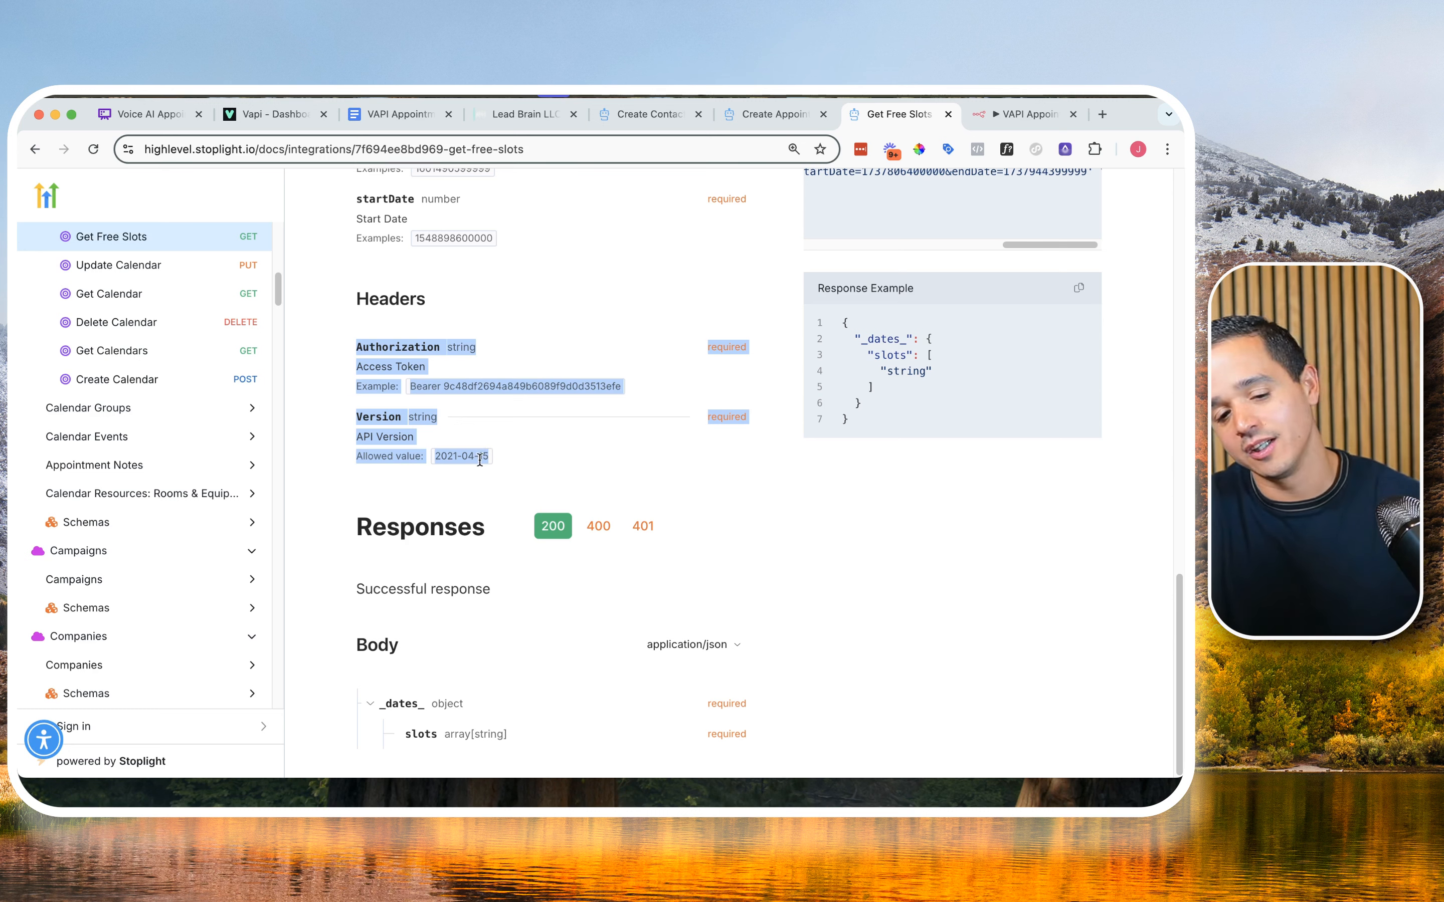
pyautogui.click(567, 369)
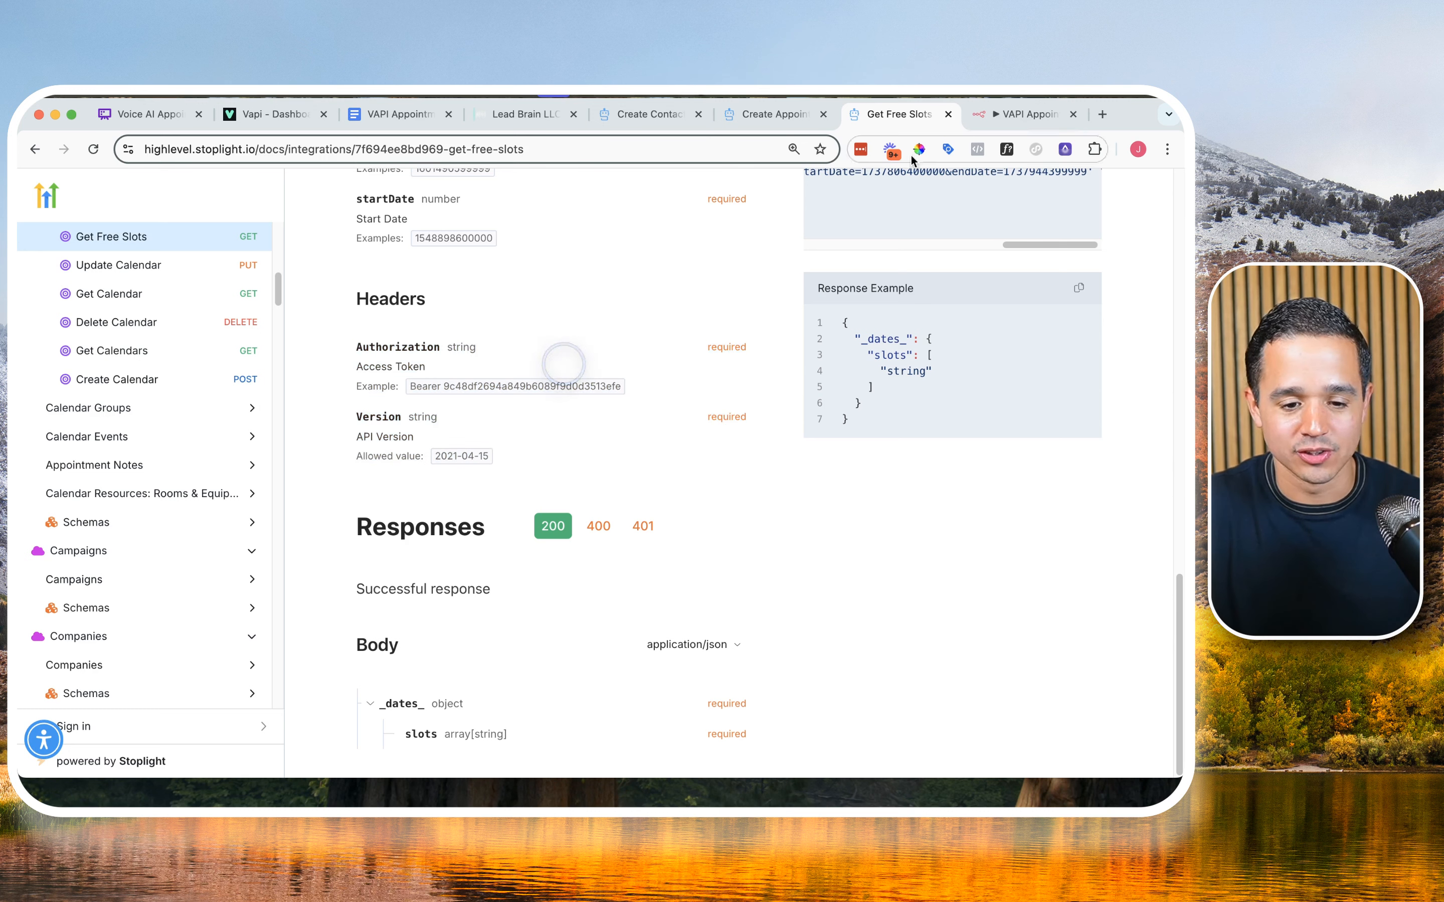
# Step: Return to n8n, add an HTTP Request node after the Epoch Formatter and check its available methods
pyautogui.click(1014, 114)
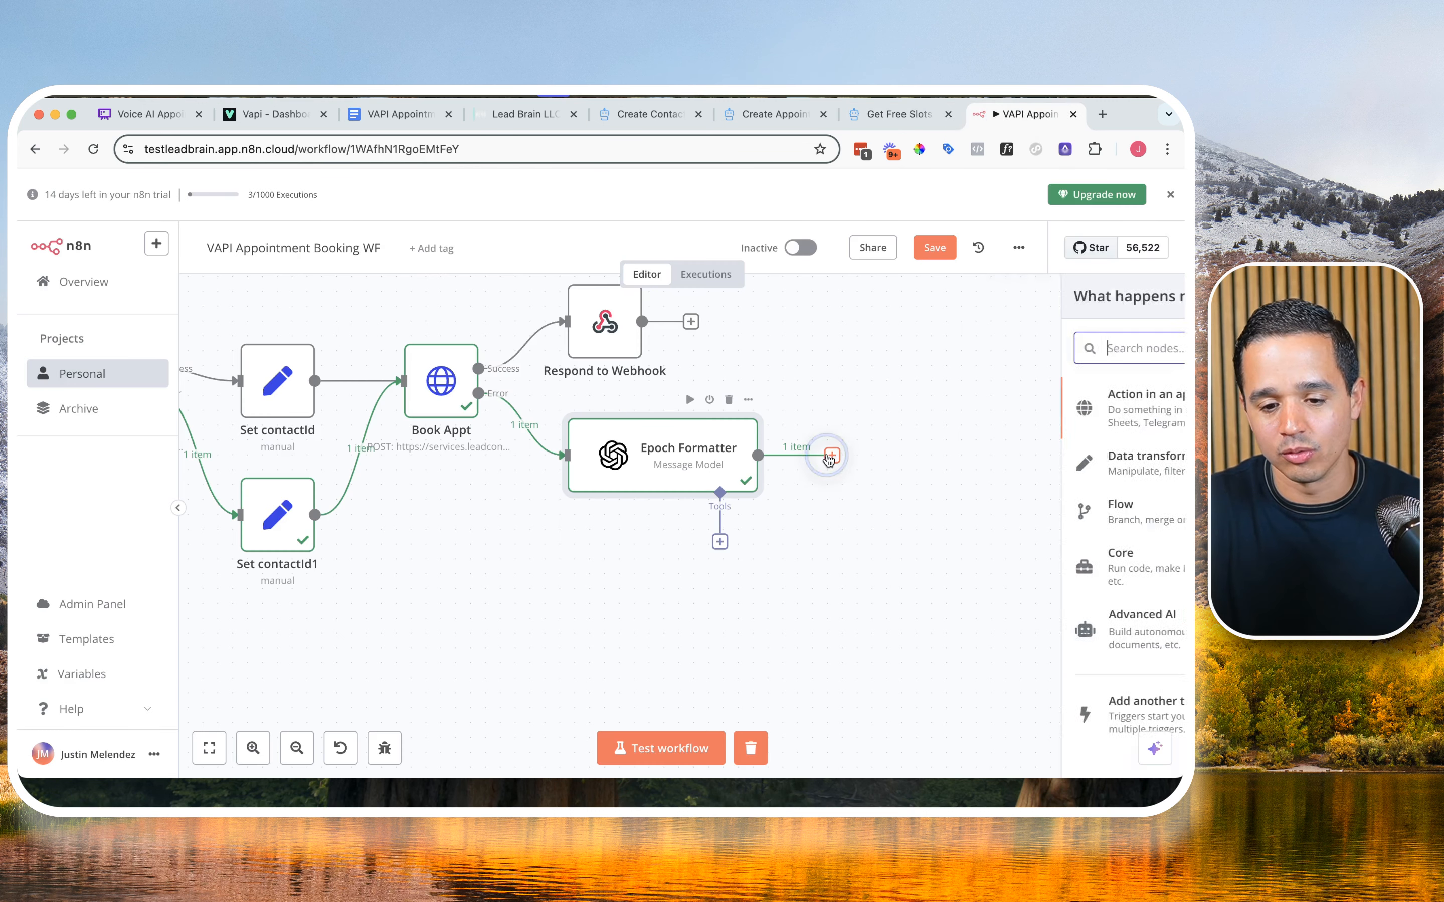
pyautogui.click(831, 455)
pyautogui.write('http')
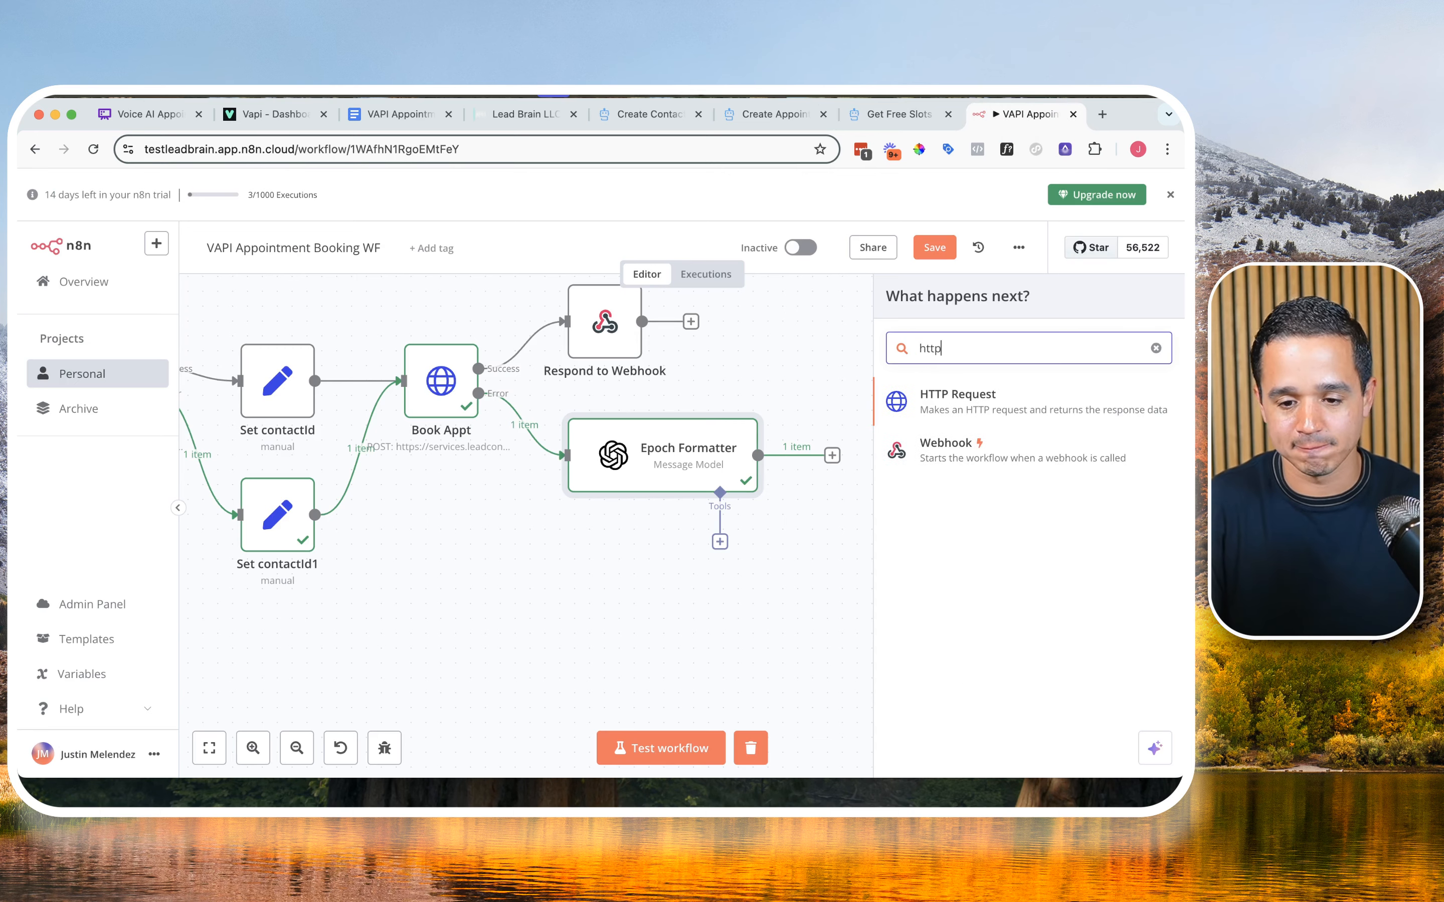
pyautogui.click(985, 407)
pyautogui.click(583, 331)
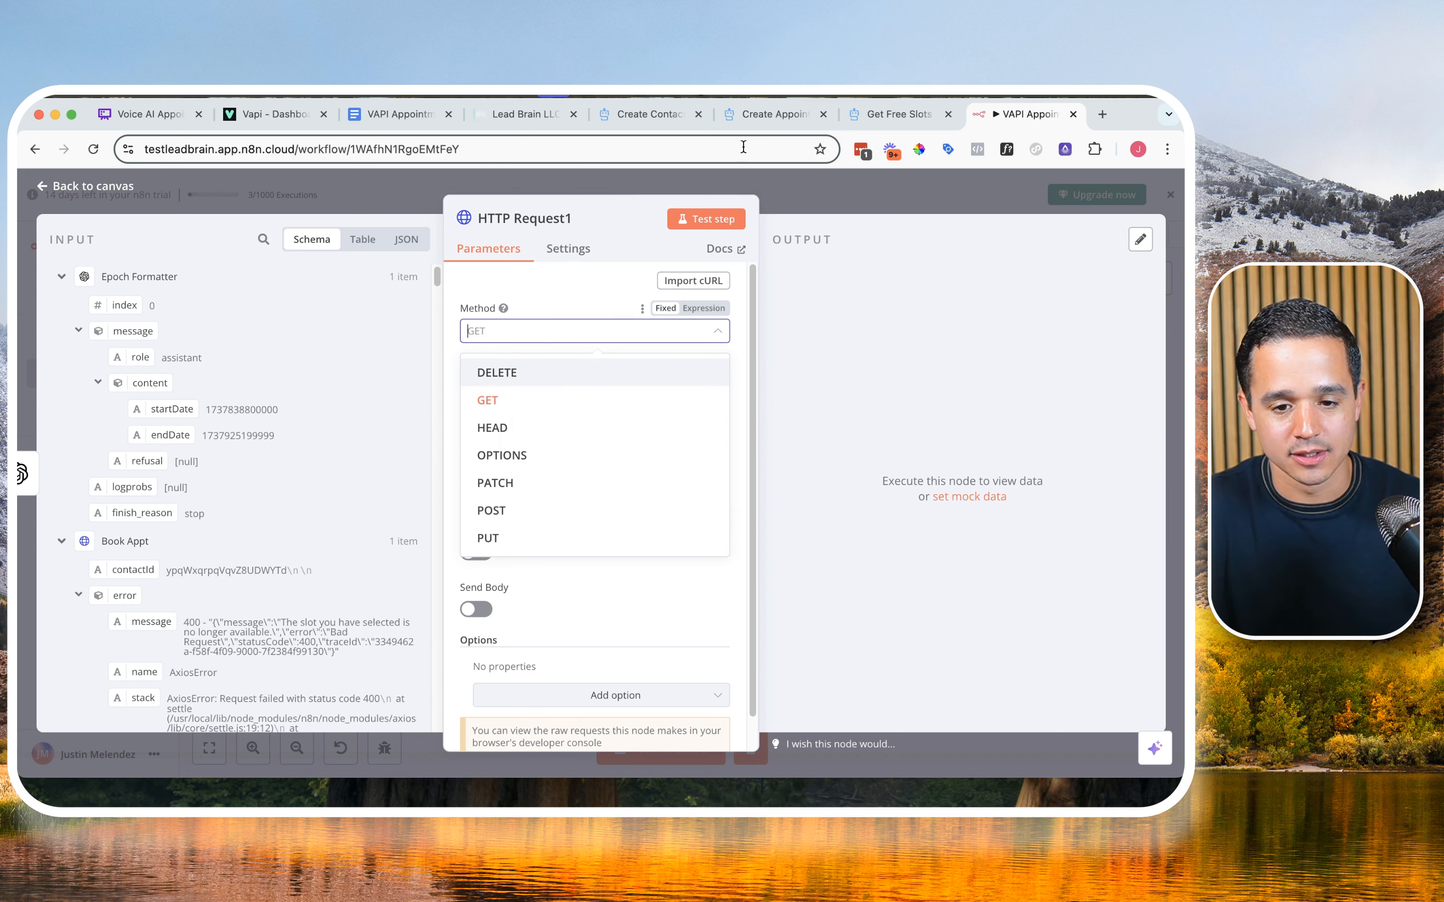
# Step: Copy the Get Free Slots endpoint address from the API documentation and paste it as the new HTTP Request node's URL
pyautogui.click(889, 116)
pyautogui.scroll(10, 537, 346)
pyautogui.click(485, 372)
pyautogui.press('super+c')
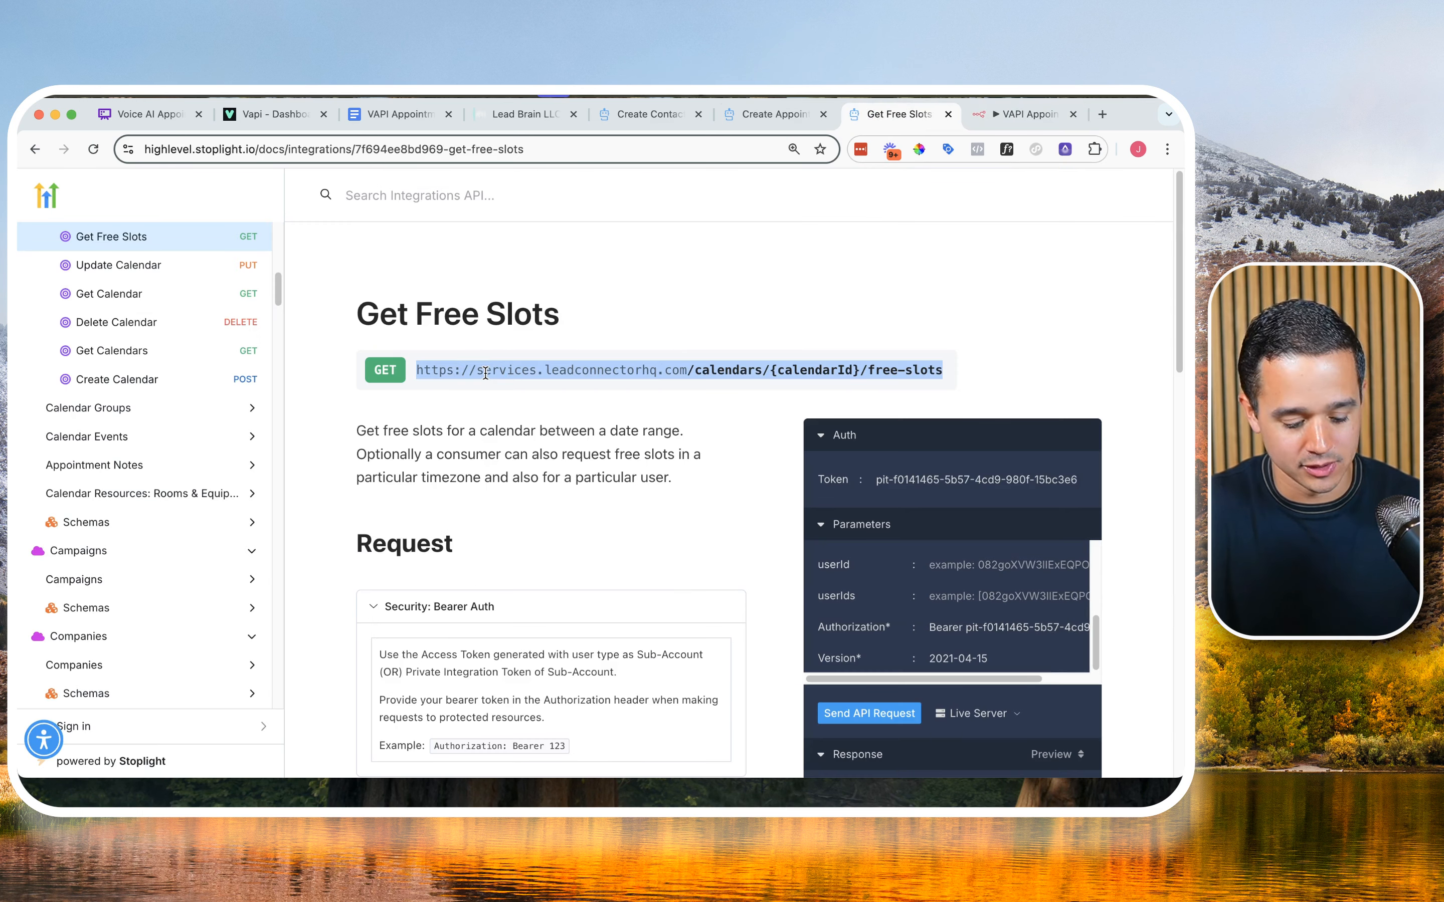
pyautogui.click(988, 115)
pyautogui.click(584, 357)
pyautogui.press('super+v')
# Step: Expand the URL for editing and replace the {calendarId} placeholder with the actual calendar ID
pyautogui.click(737, 363)
pyautogui.moveTo(568, 366); pyautogui.dragTo(484, 367)
pyautogui.write('3DBVE3YGhESuKChllFsm')
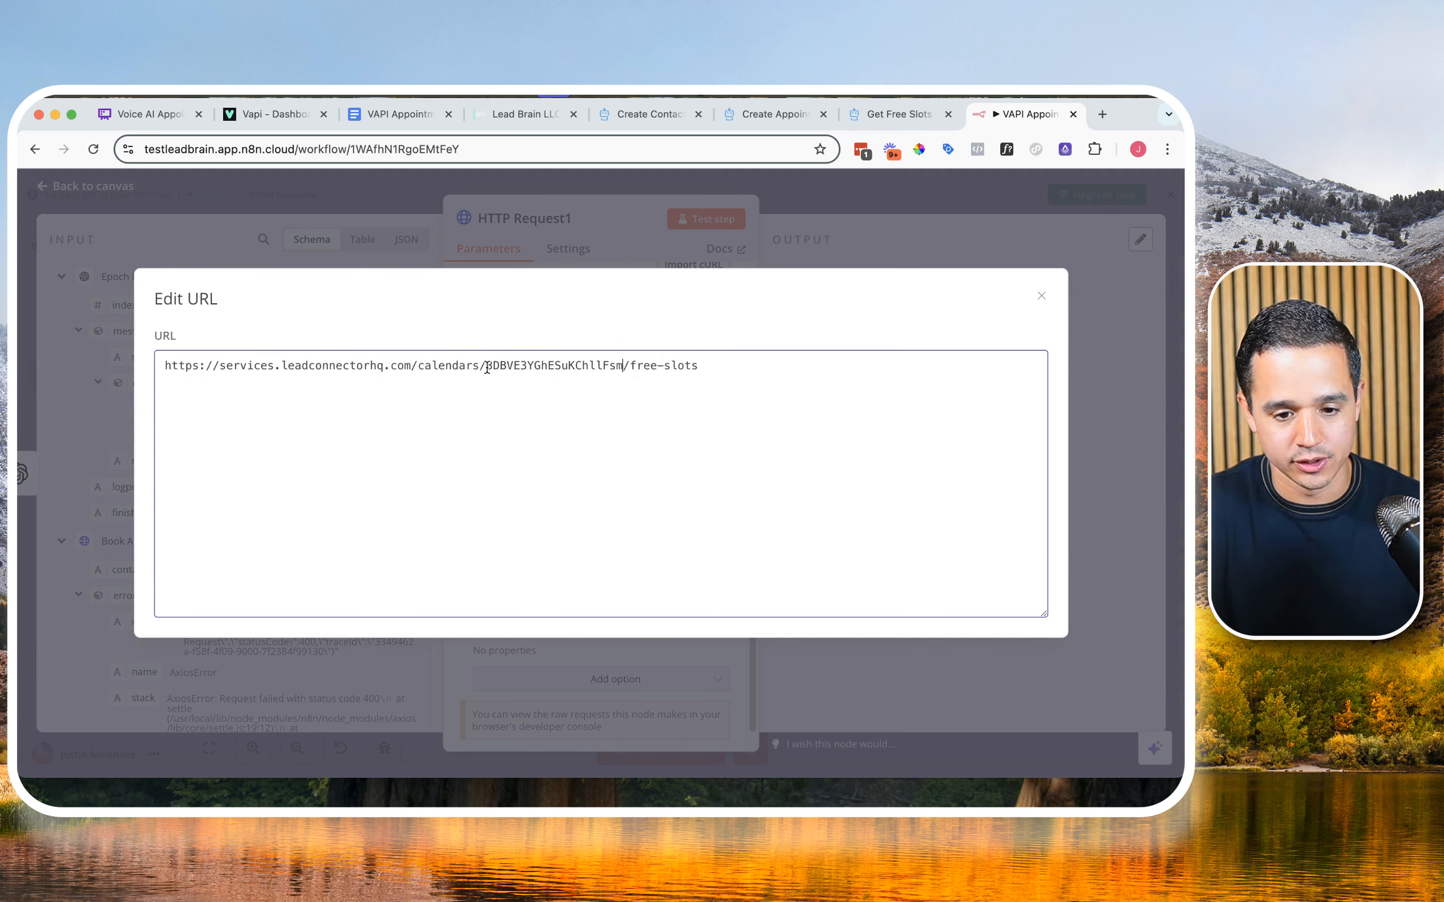